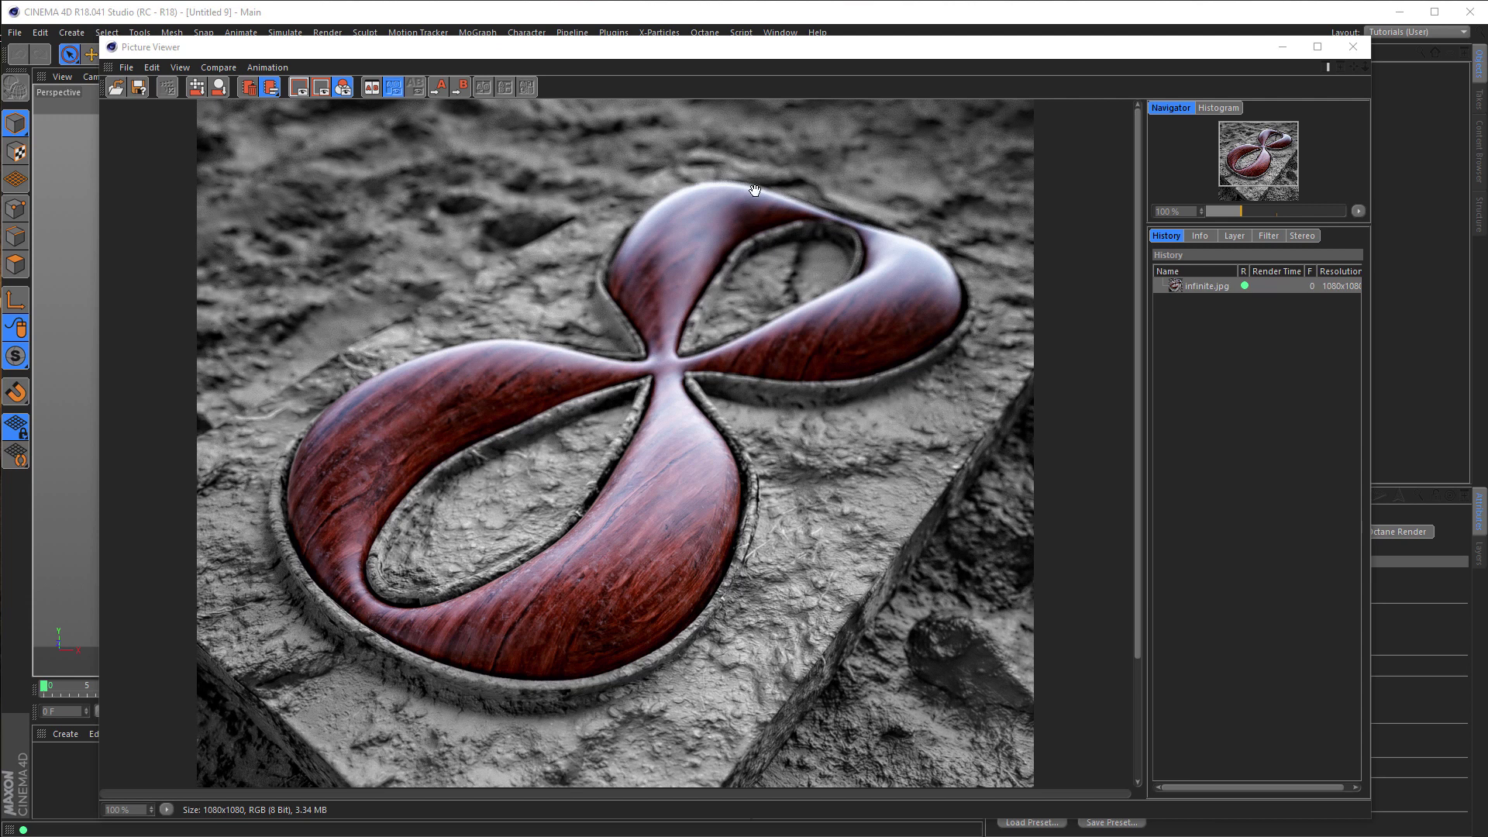
- Move aside and close the Picture Viewer showing the infinite.jpg render
{"action": "left_click_drag", "start_coordinate": [820, 59], "coordinate": [833, 37]}
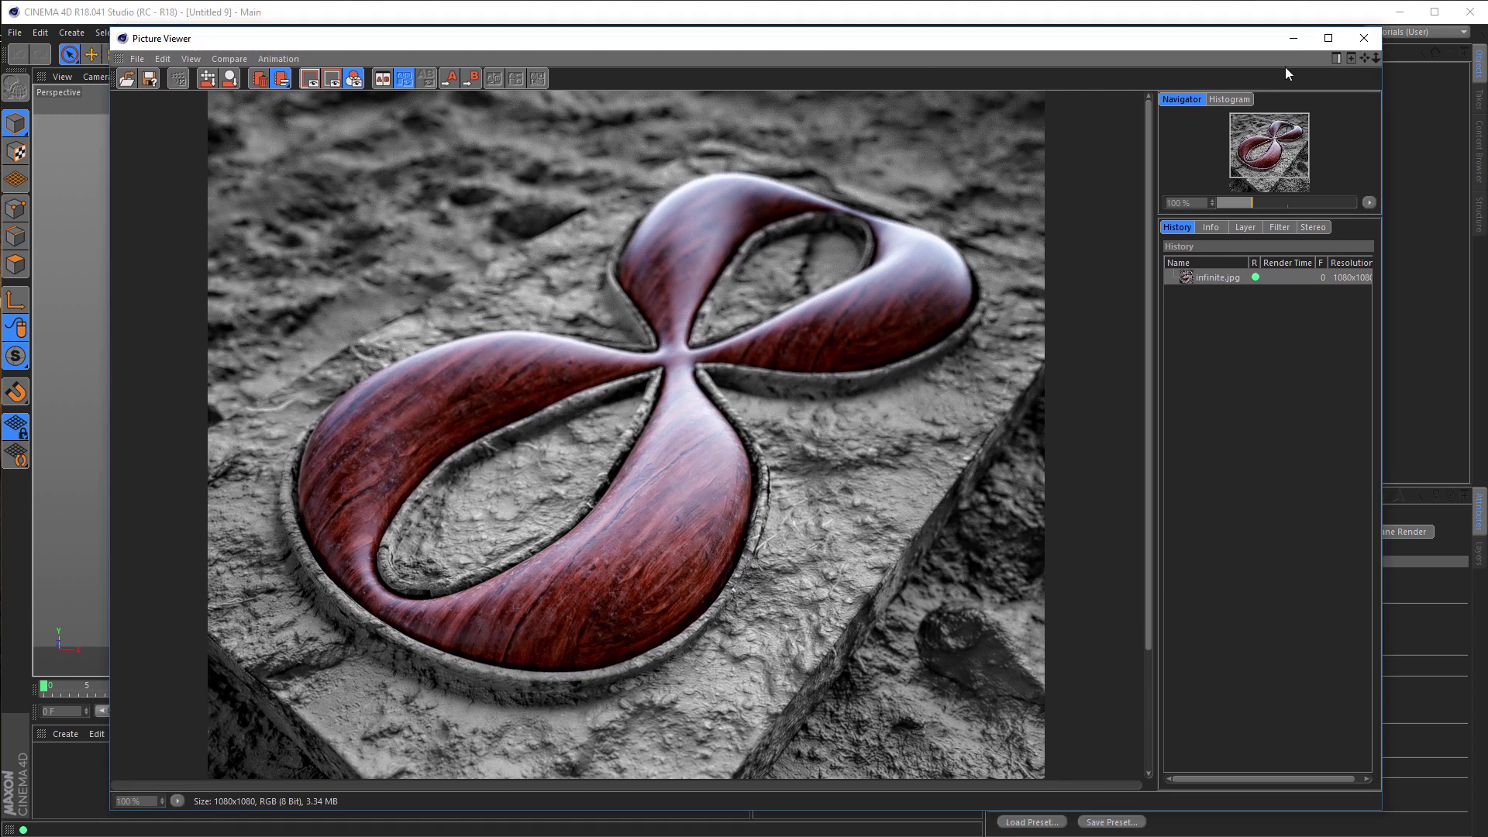
{"action": "left_click", "coordinate": [1363, 41]}
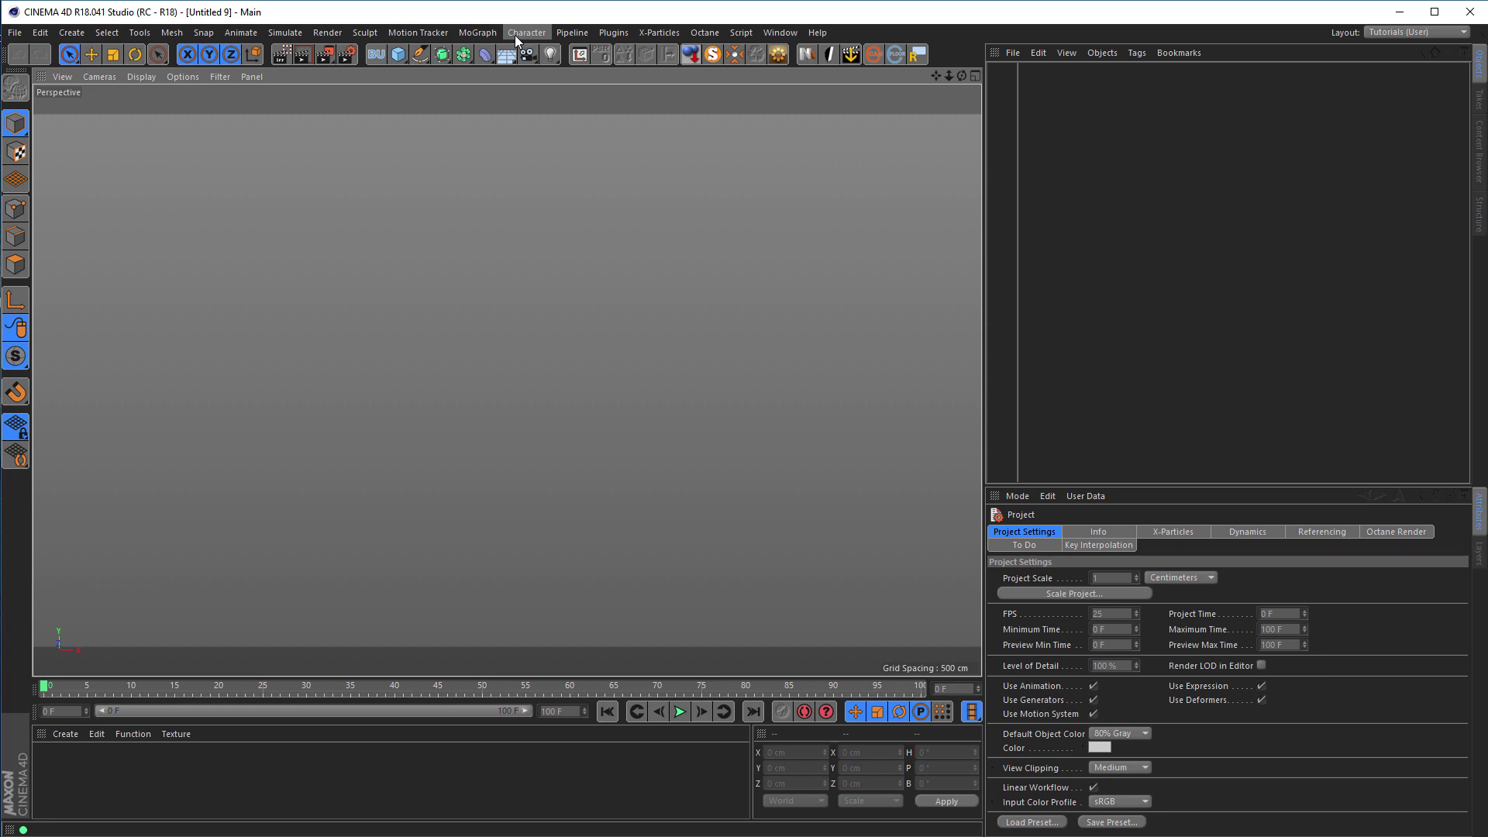
- Add a Cissoid spline, set its Type to Lemniscate, and tilt the view to see the figure-eight
{"action": "left_click", "coordinate": [420, 58]}
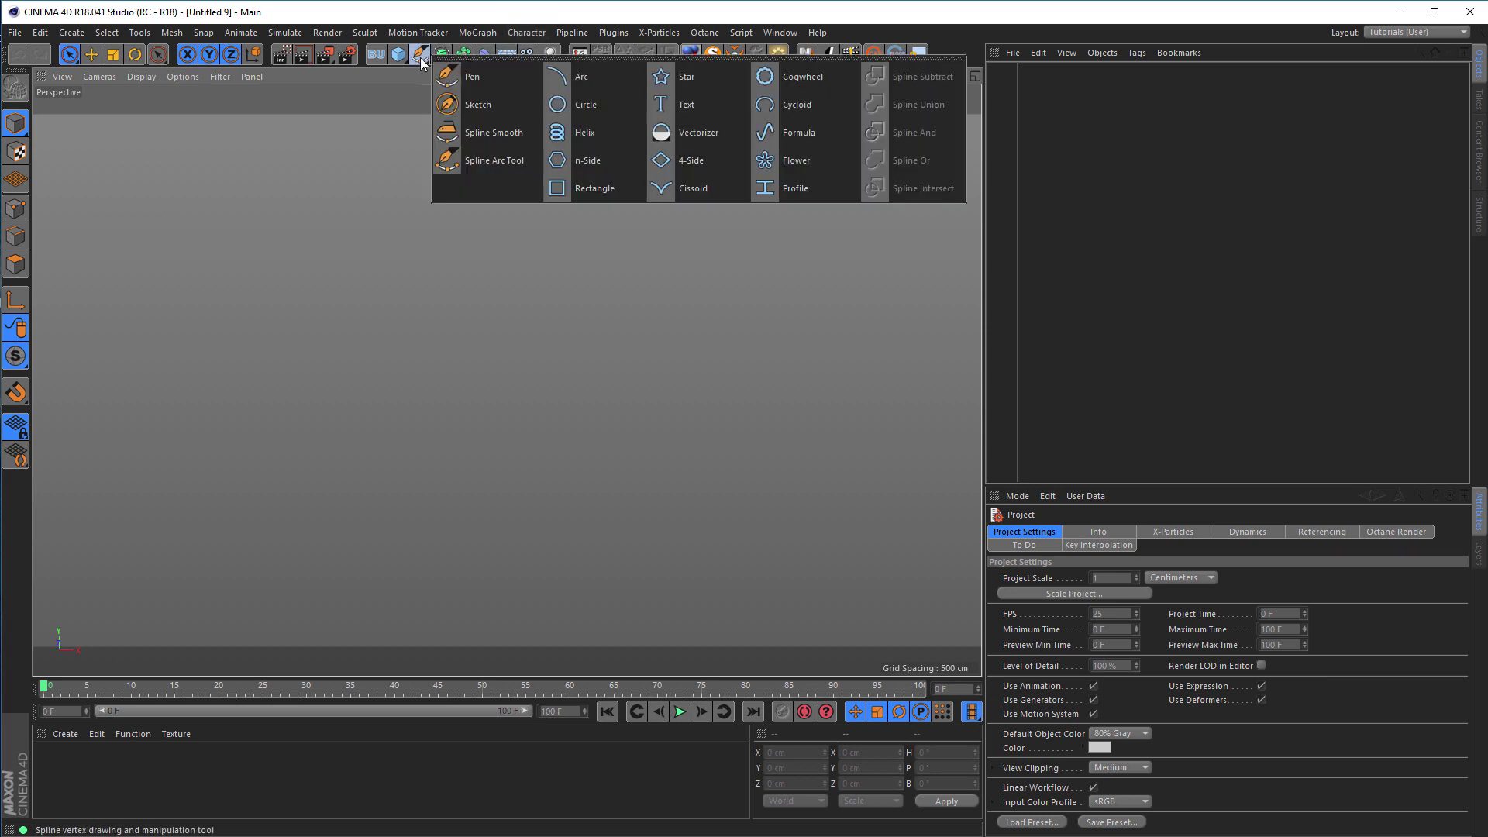
{"action": "left_click", "coordinate": [690, 188]}
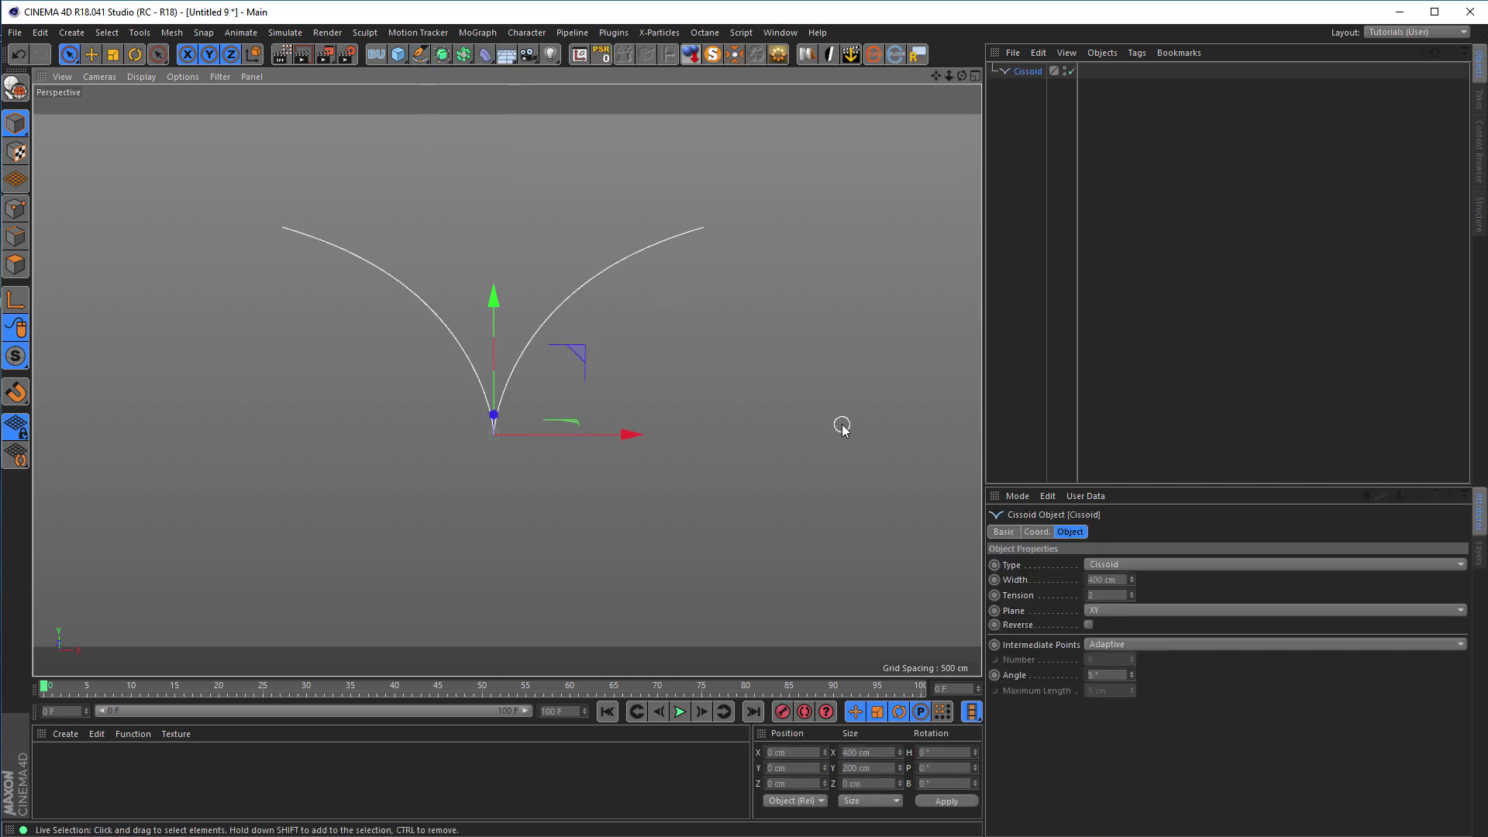
{"action": "left_click", "coordinate": [1158, 563]}
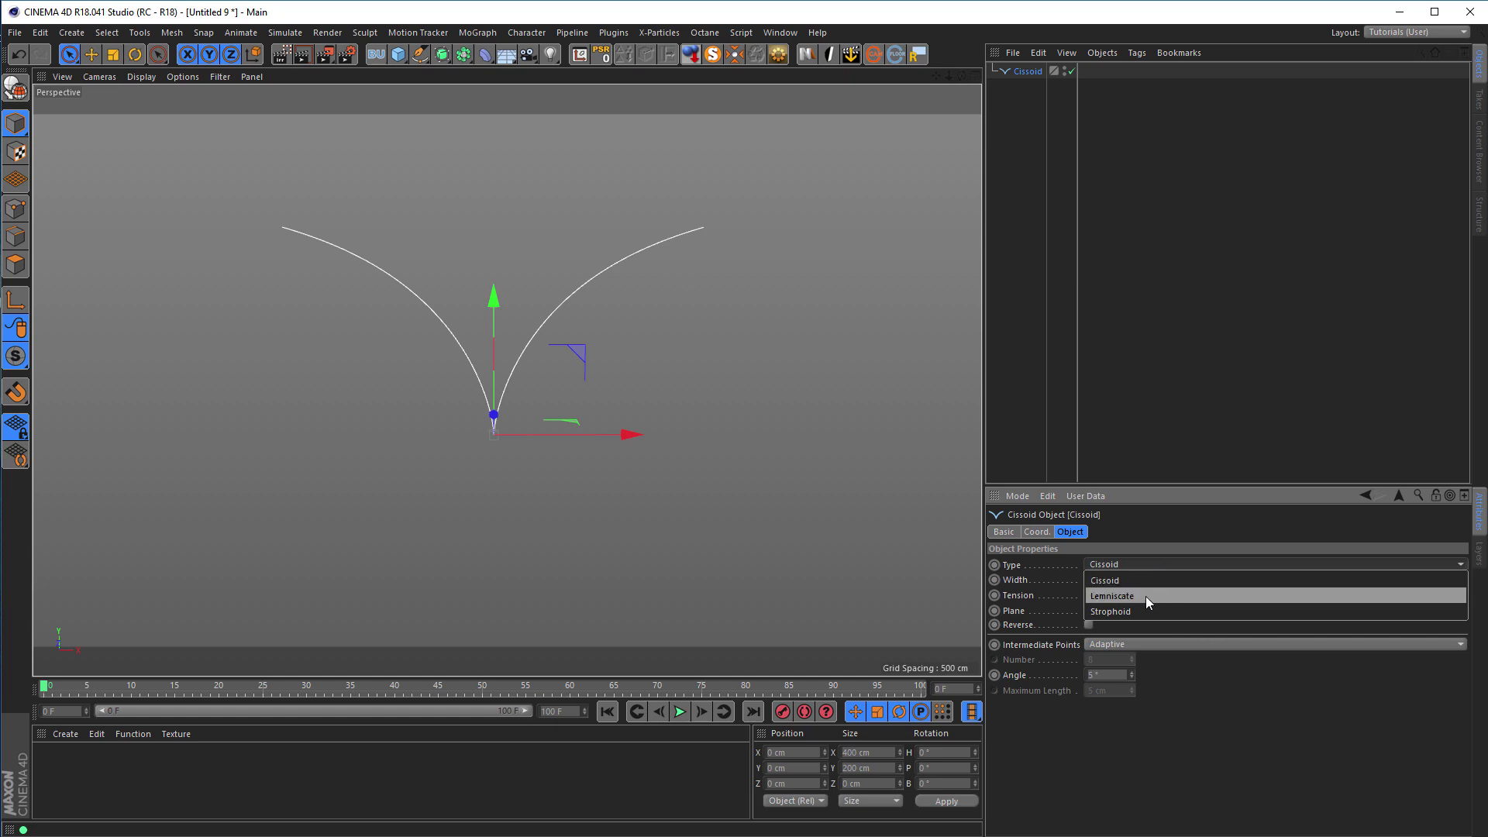
{"action": "left_click", "coordinate": [1146, 597]}
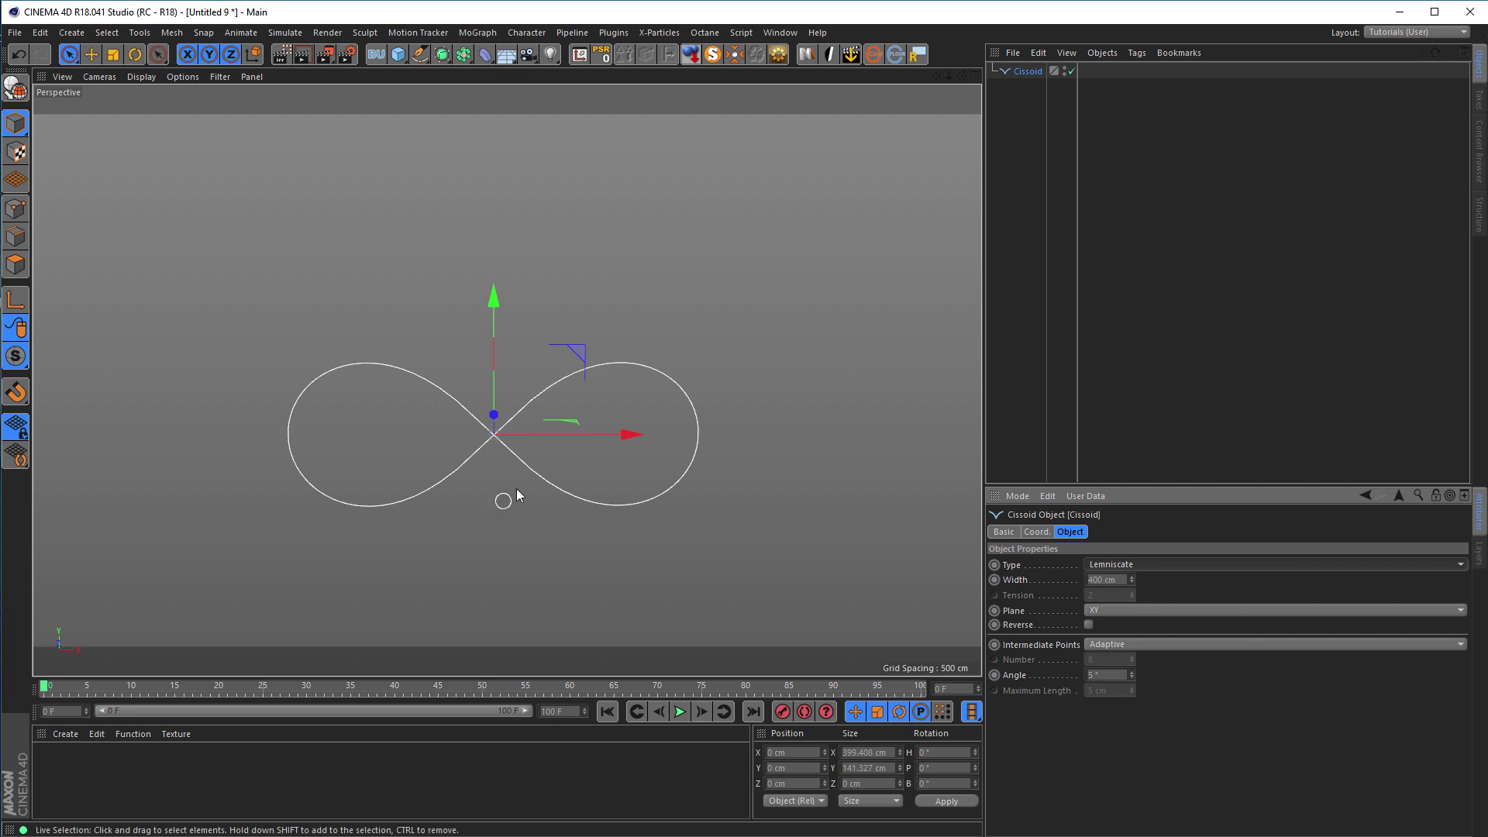
{"action": "left_click_drag", "start_coordinate": [504, 500], "coordinate": [445, 429], "text": "alt"}
{"action": "scroll", "coordinate": [445, 429], "scroll_direction": "up", "scroll_amount": 5}
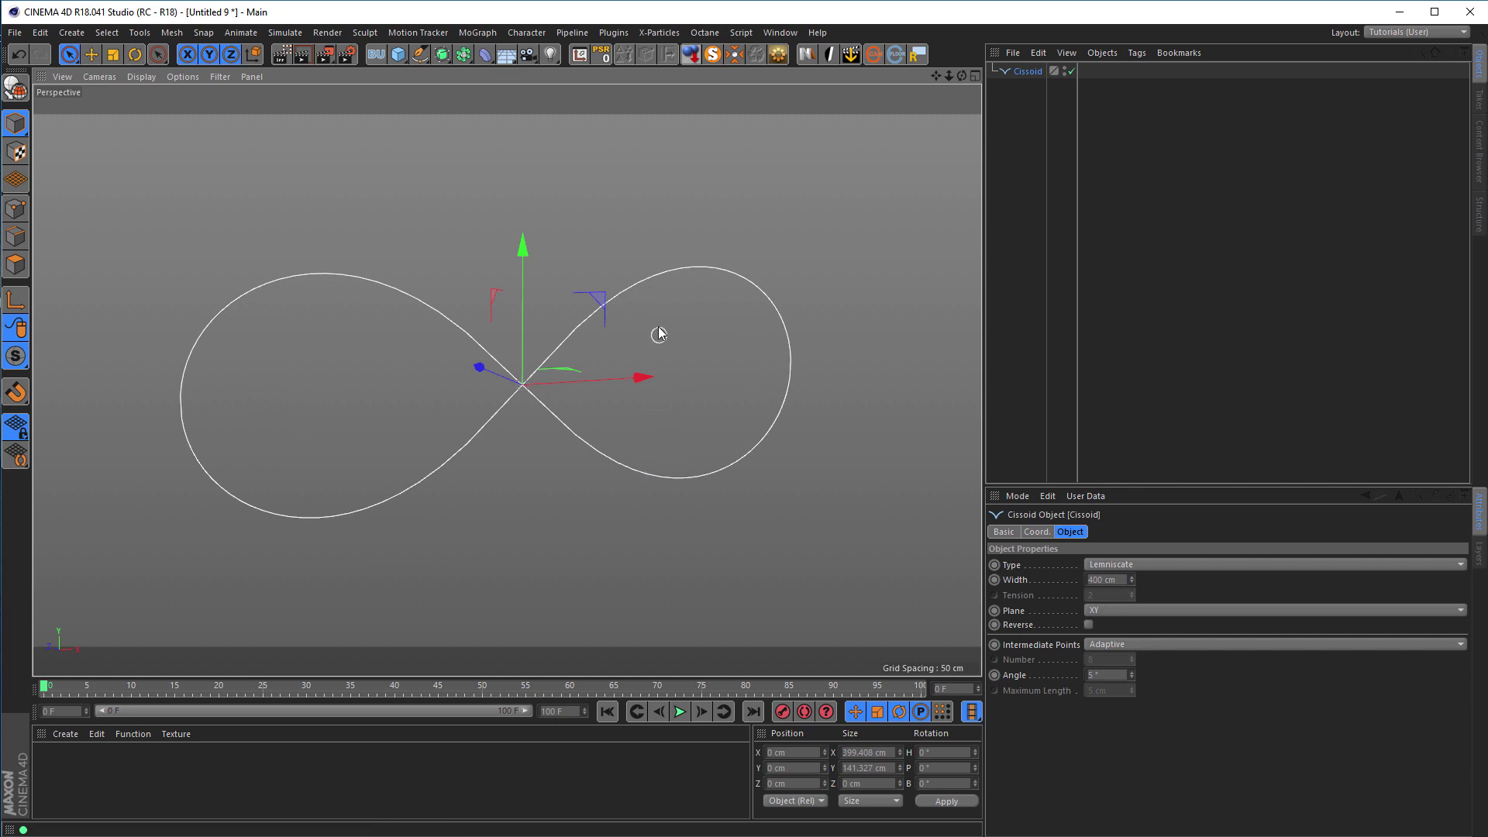
- Add an n-Side spline with a 10 cm radius and 8 sides
{"action": "left_click", "coordinate": [419, 56]}
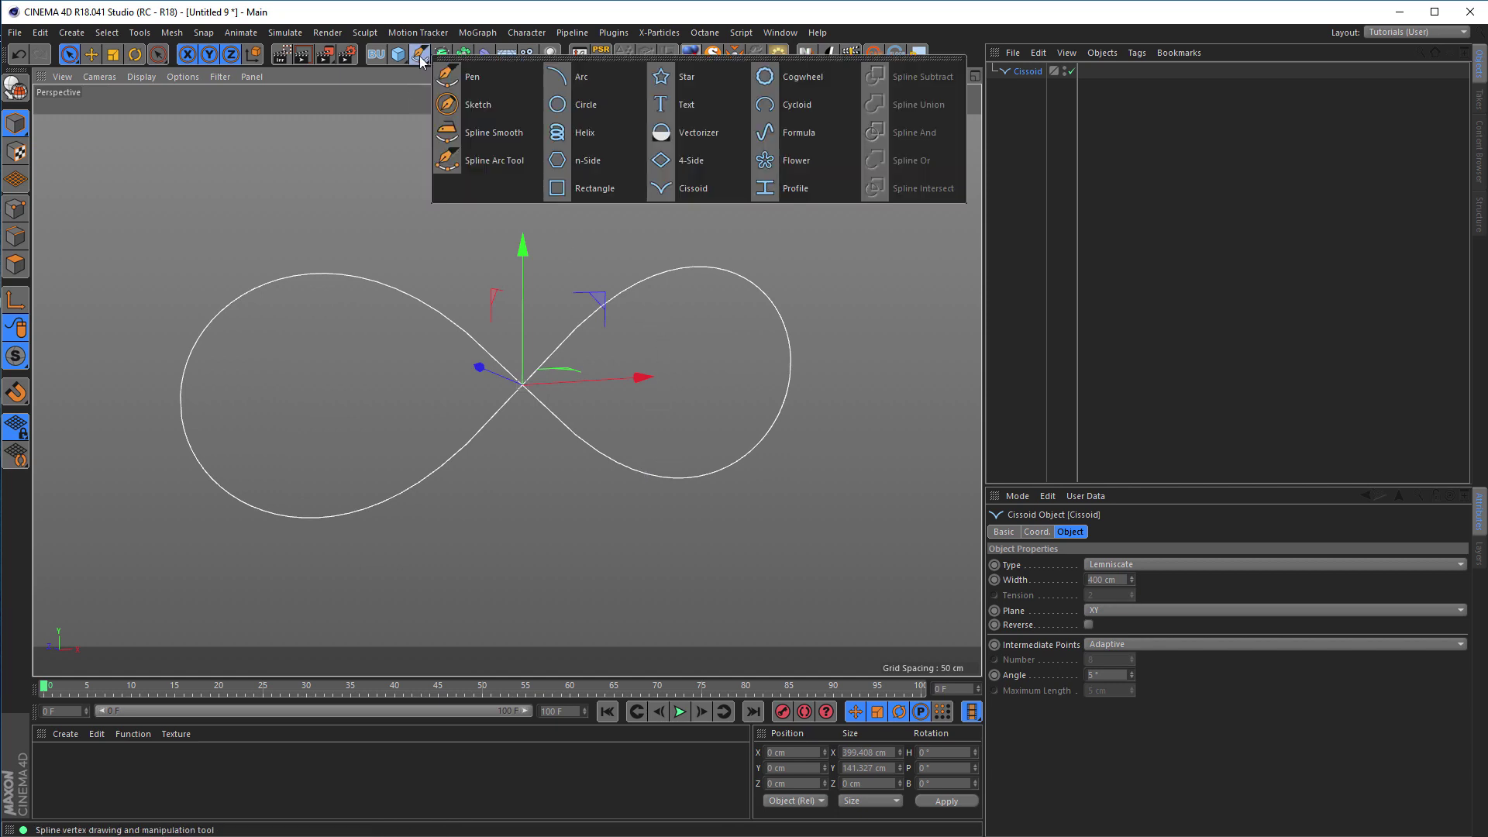
{"action": "left_click", "coordinate": [587, 165]}
{"action": "double_click", "coordinate": [1107, 565]}
{"action": "type", "text": "10"}
{"action": "key", "text": "Return"}
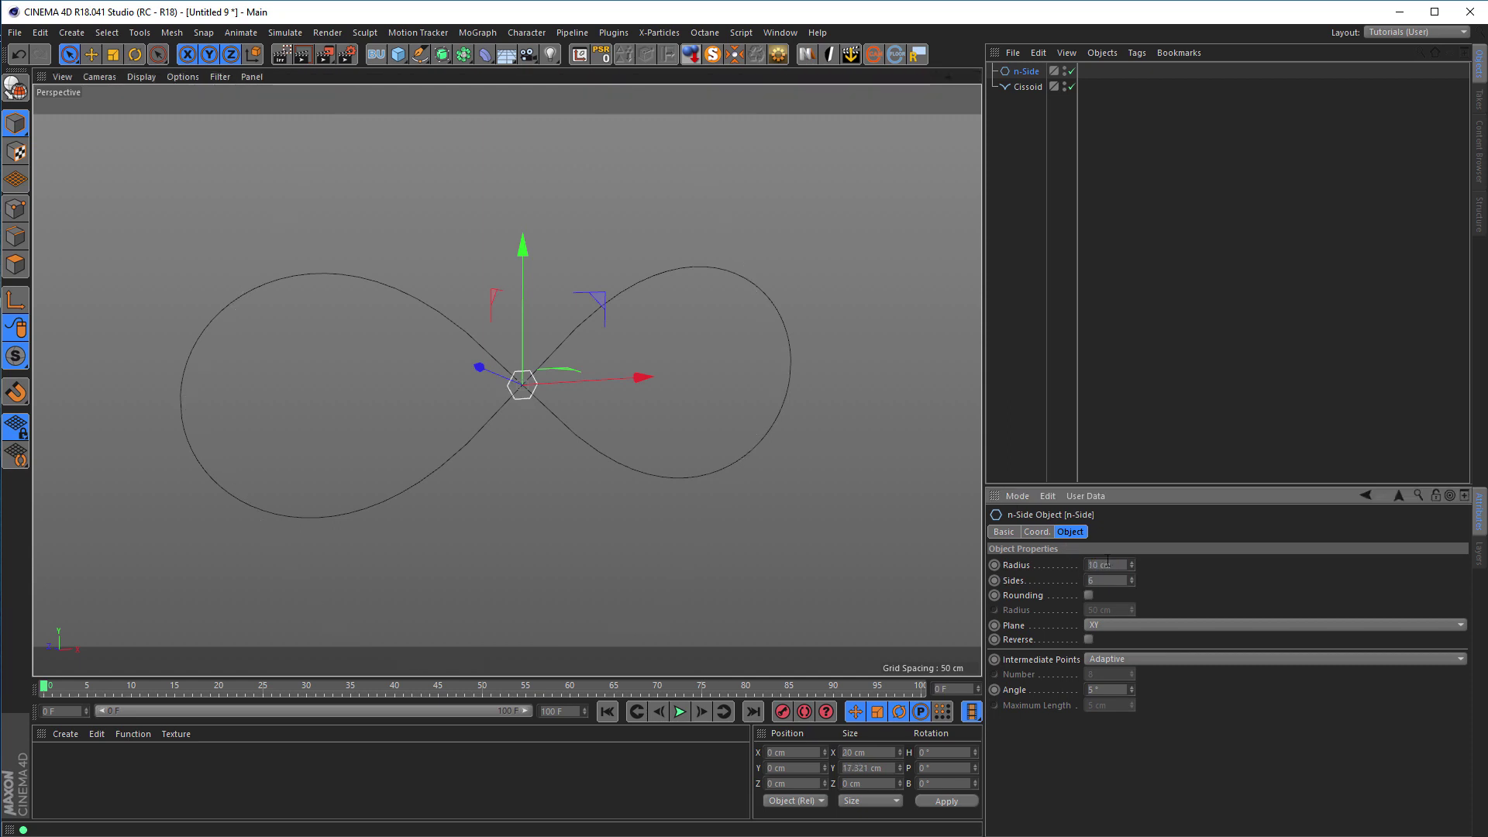
{"action": "type", "text": "8"}
{"action": "key", "text": "Return"}
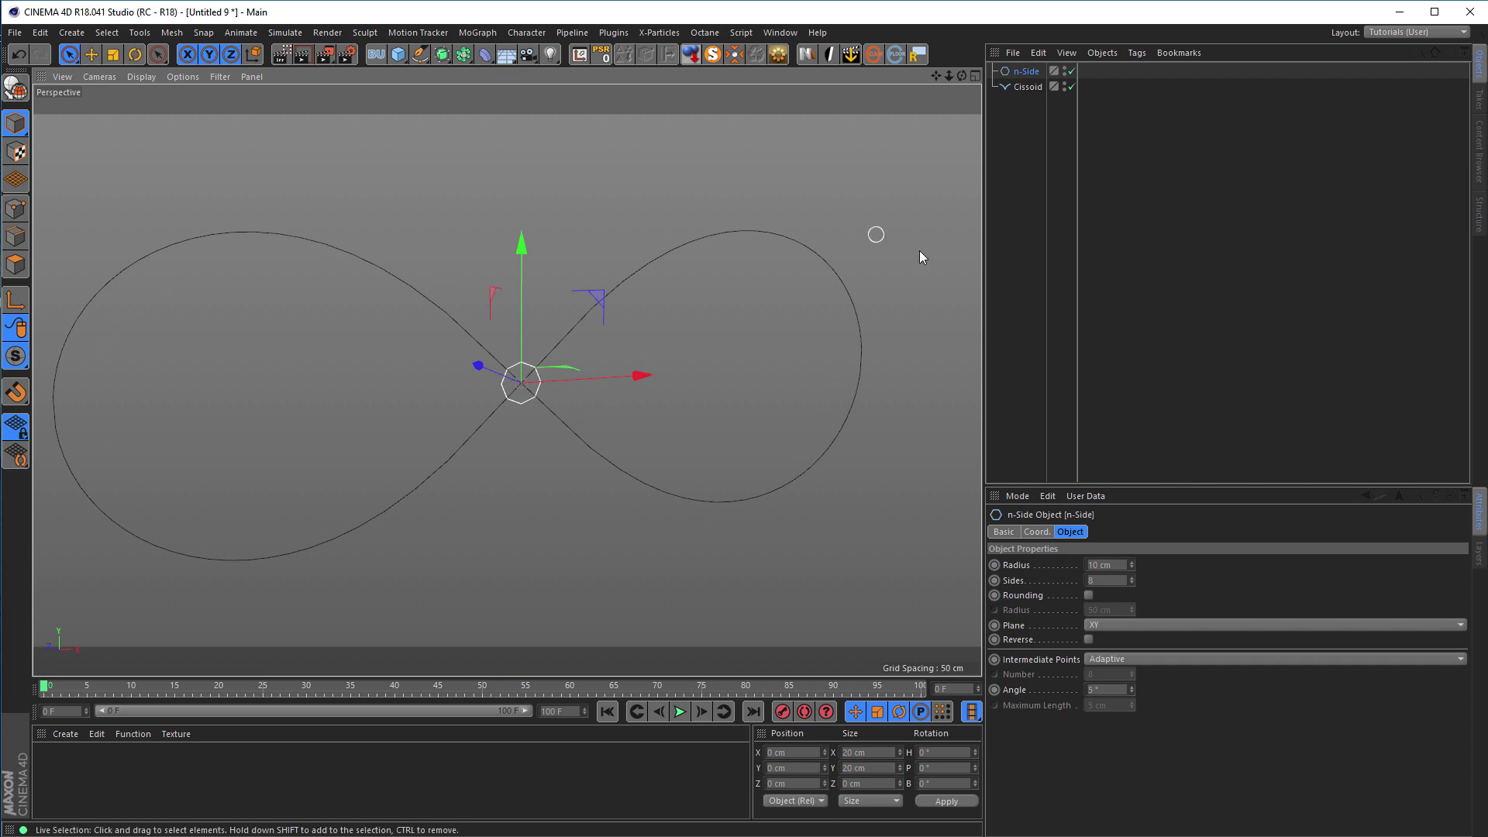
{"action": "left_click", "coordinate": [1024, 72]}
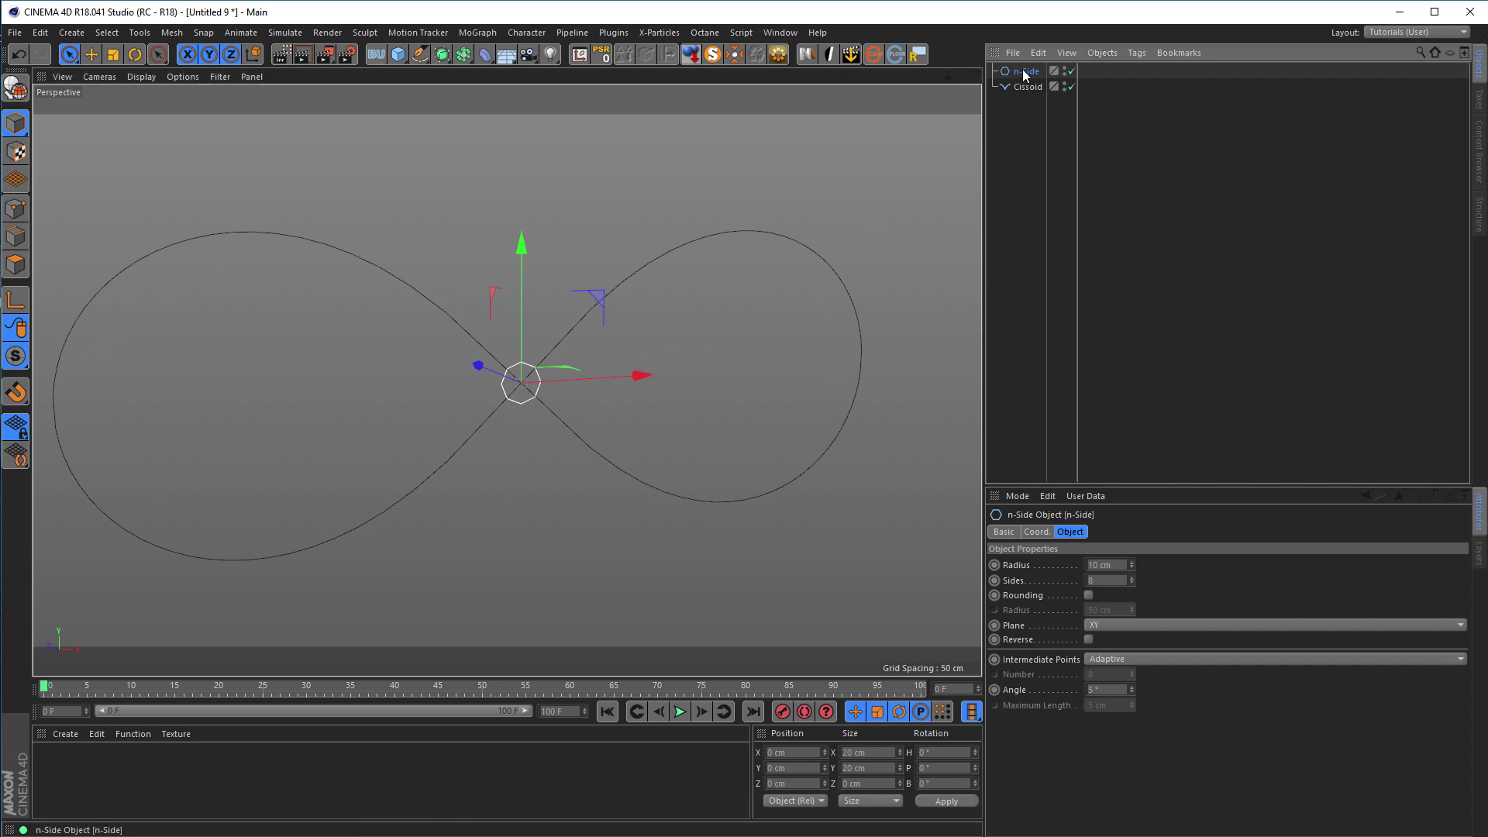
- Wrap the n-Side in a Cloner set to Object mode, using the Cissoid as its object
{"action": "left_click", "coordinate": [477, 34]}
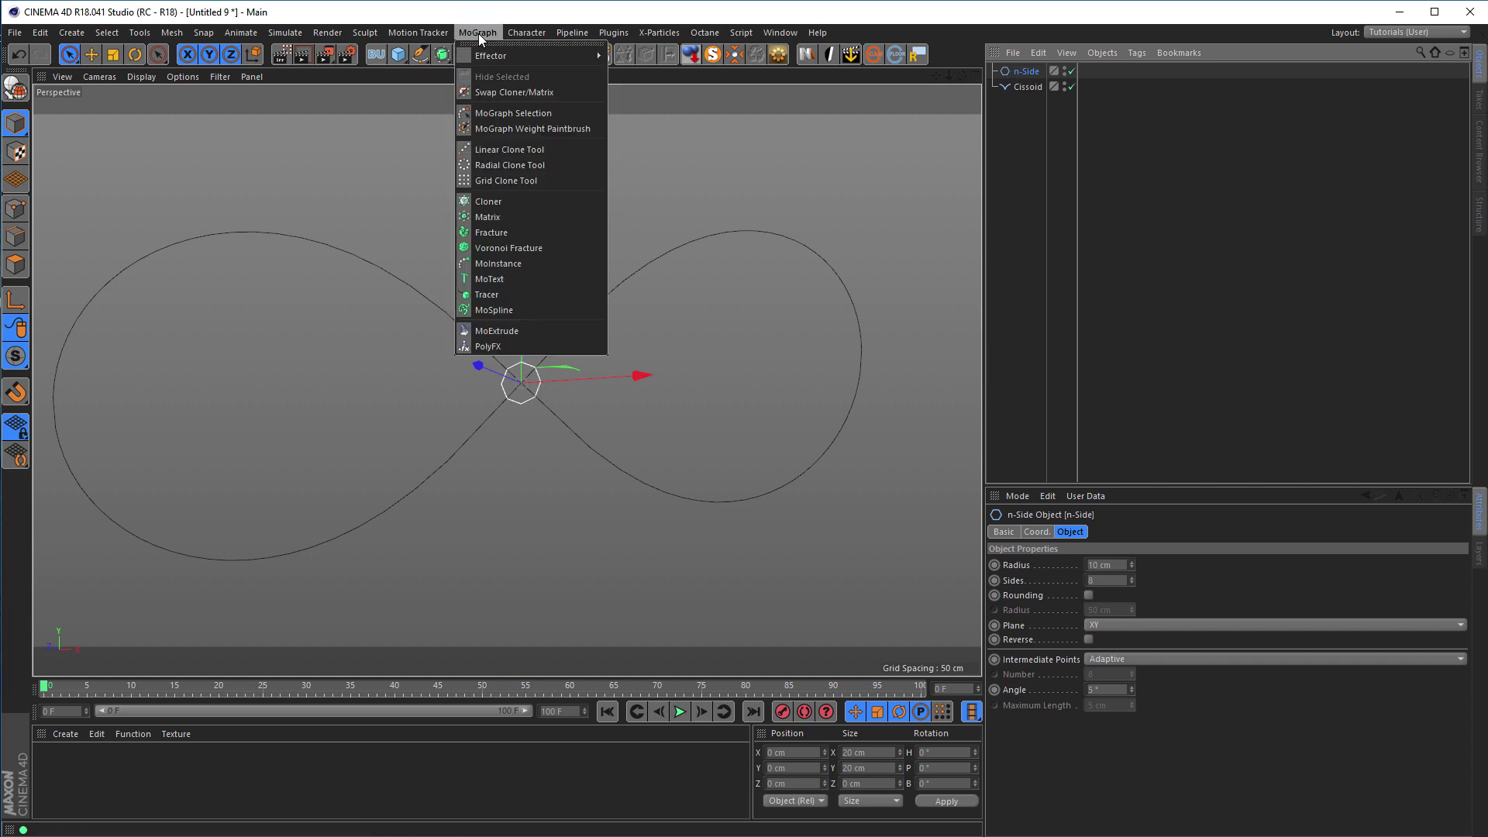
{"action": "left_click", "coordinate": [506, 202], "text": "alt"}
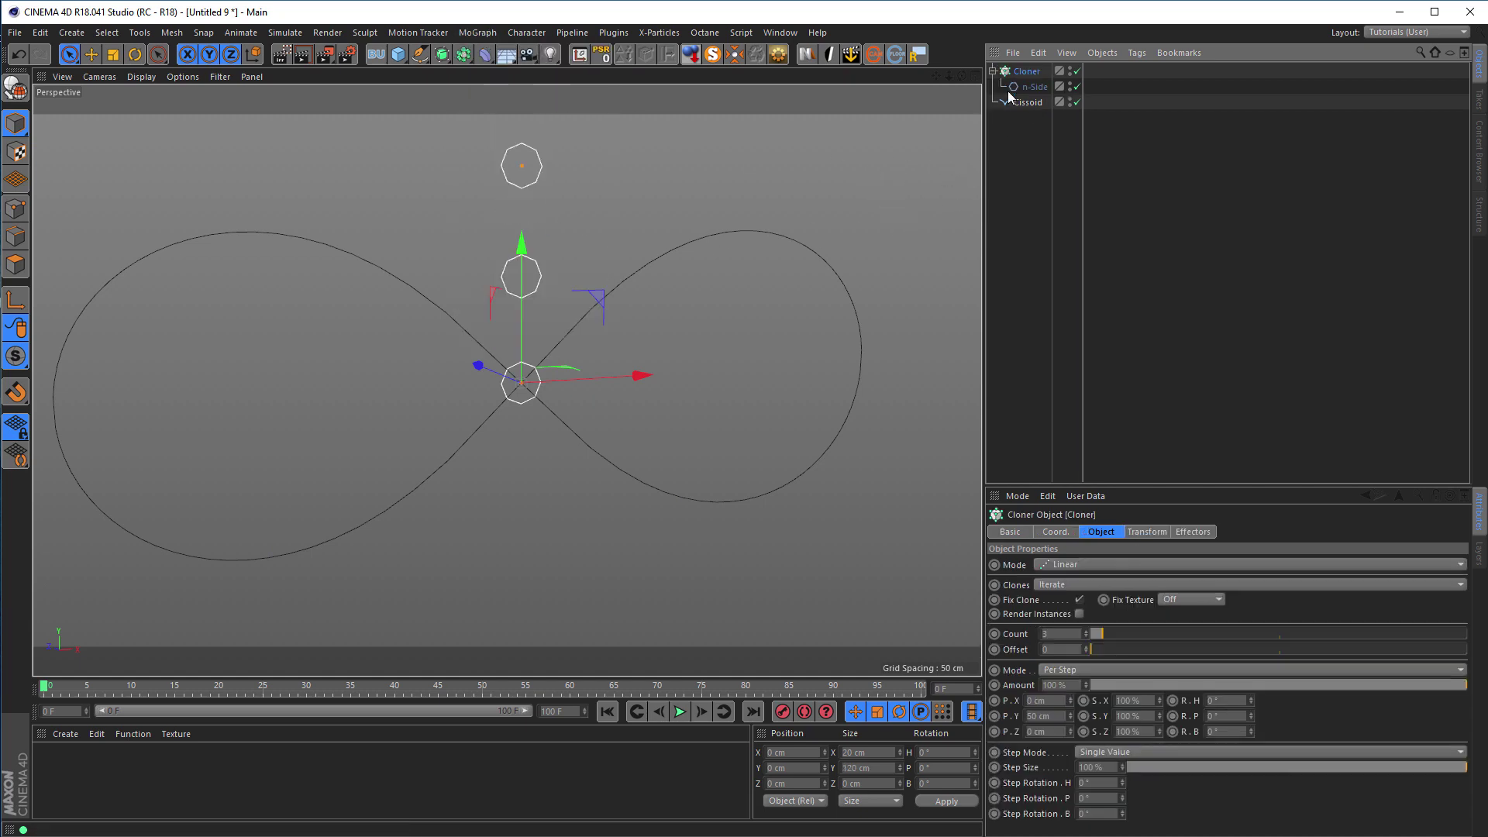
{"action": "left_click", "coordinate": [1066, 565]}
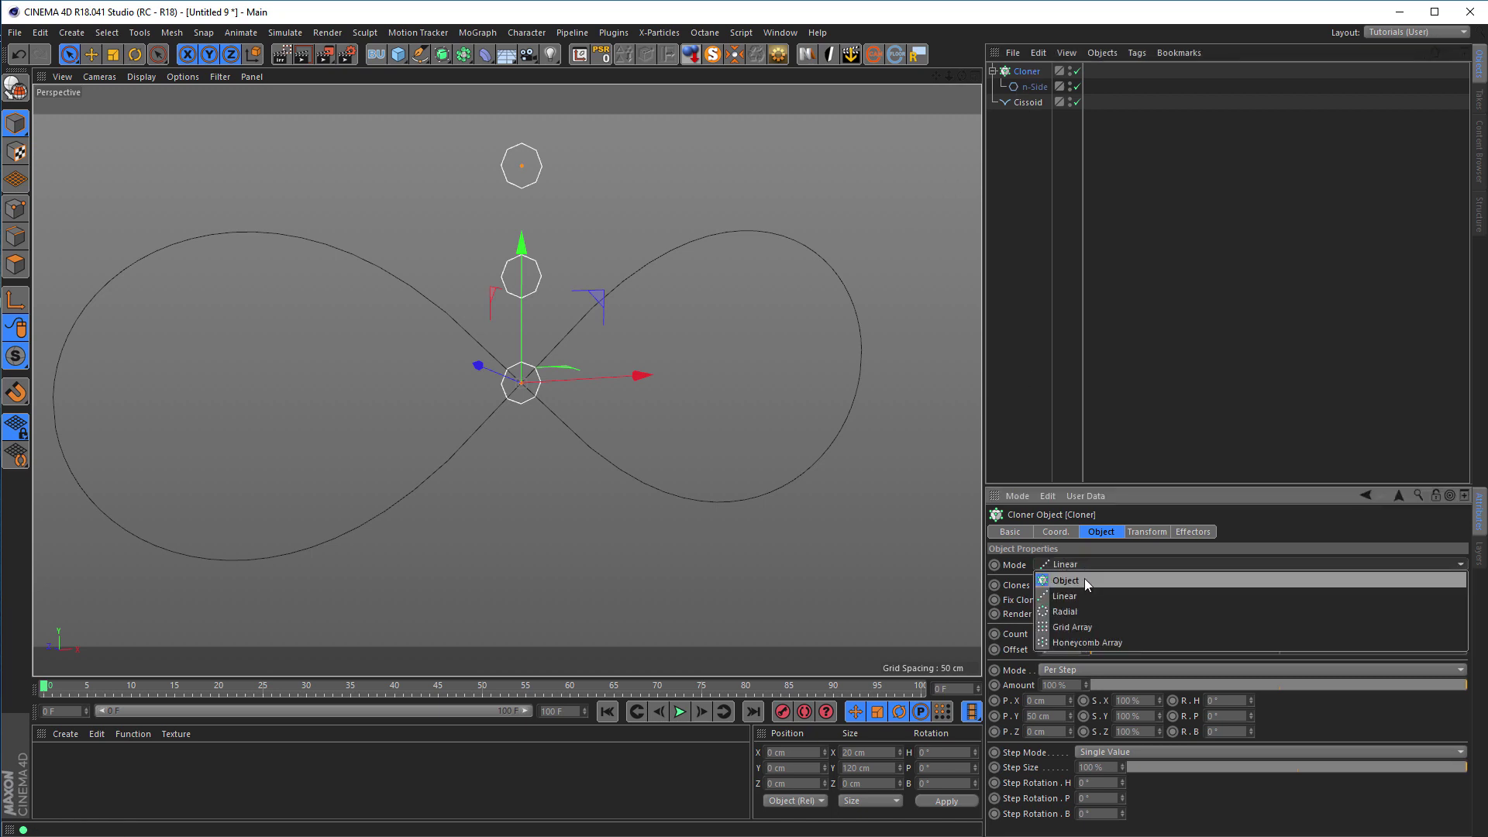
{"action": "left_click", "coordinate": [1086, 581]}
{"action": "left_click_drag", "start_coordinate": [1021, 100], "coordinate": [1103, 636]}
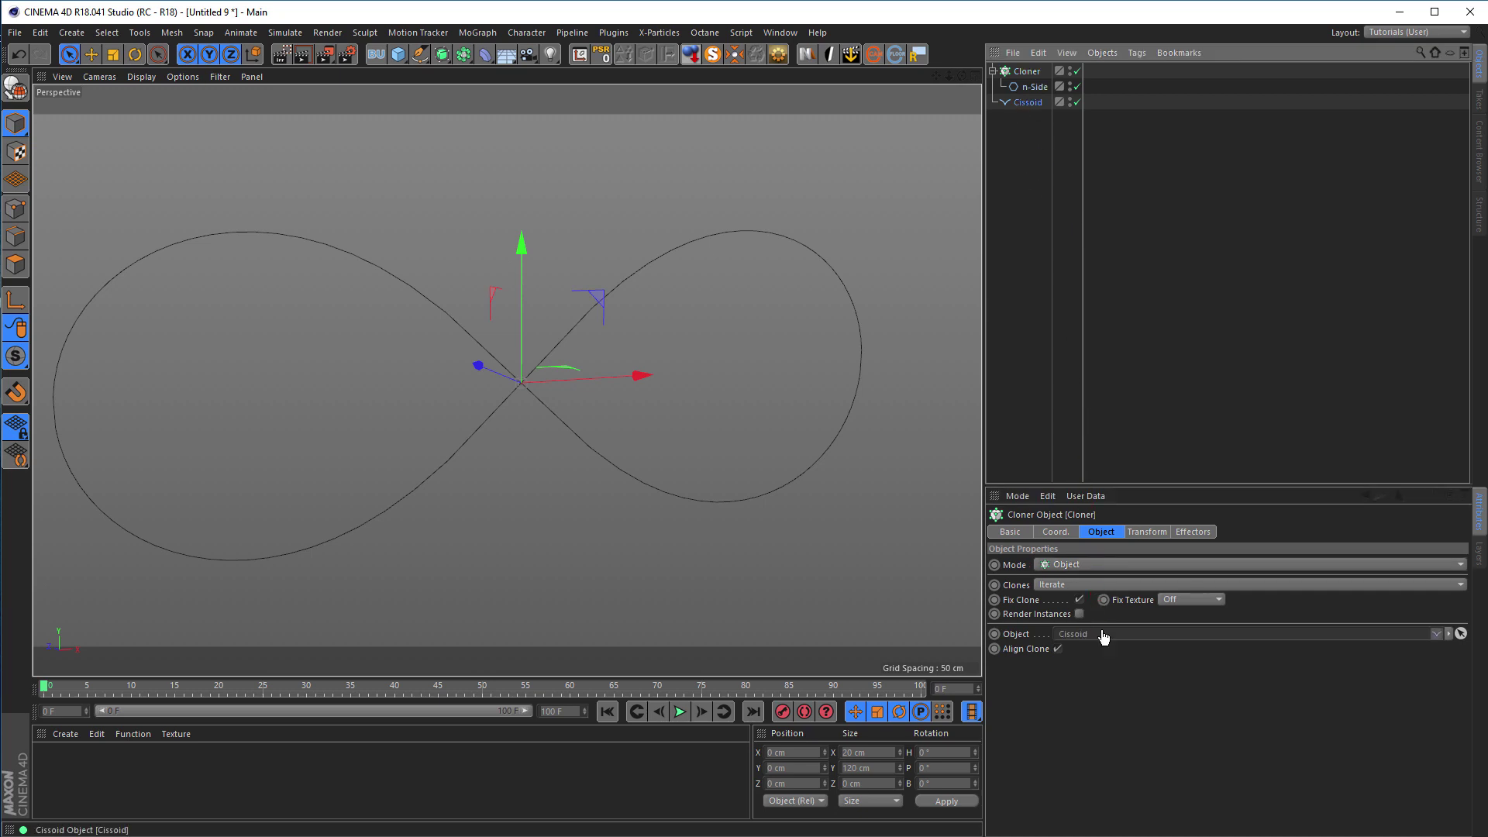
- Set the Cloner's distribution to Even with a count of 12
{"action": "scroll", "coordinate": [551, 405], "scroll_direction": "down", "scroll_amount": 3}
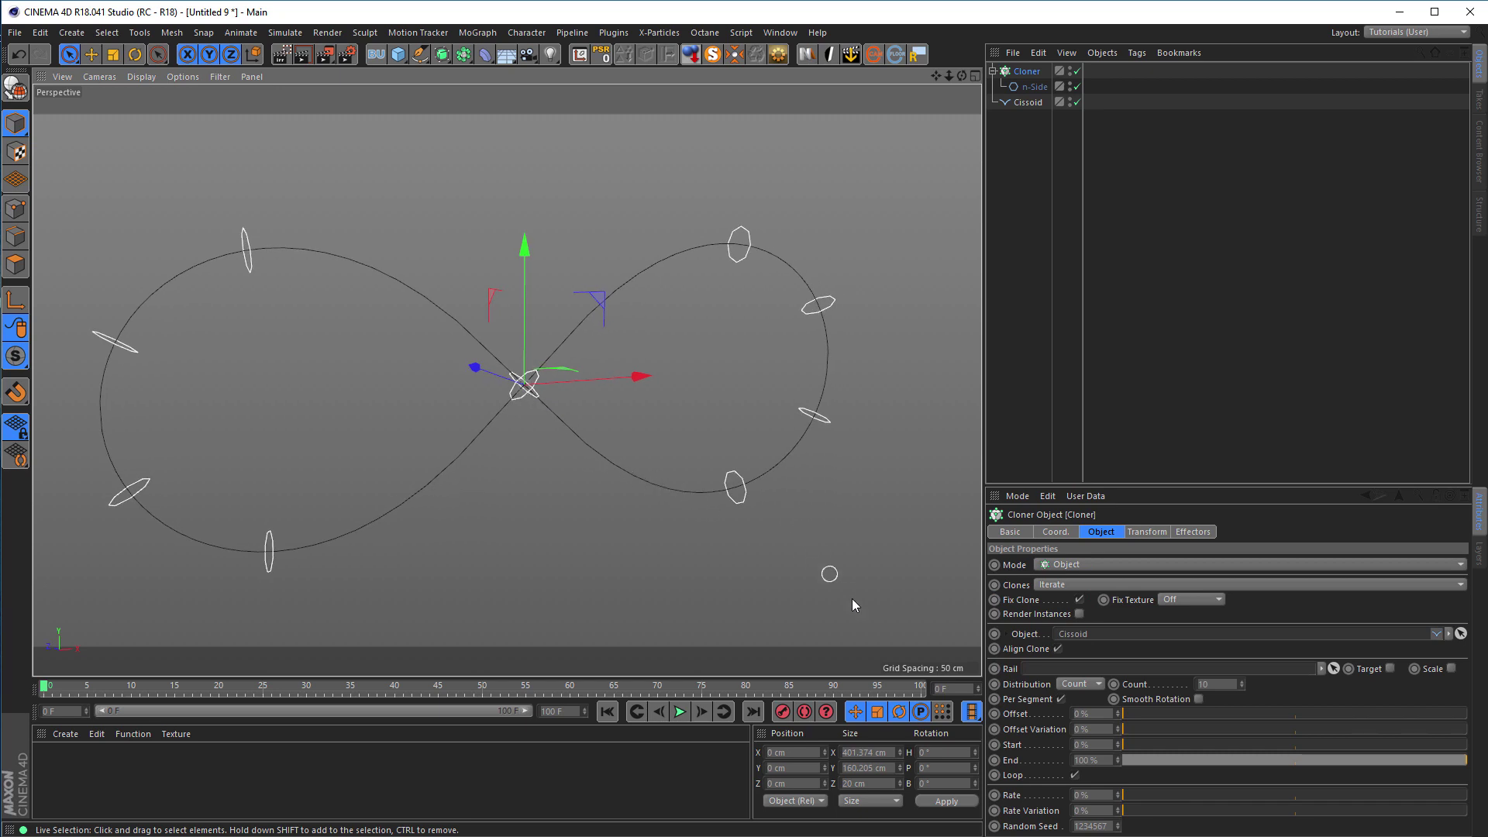
{"action": "left_click", "coordinate": [1076, 684]}
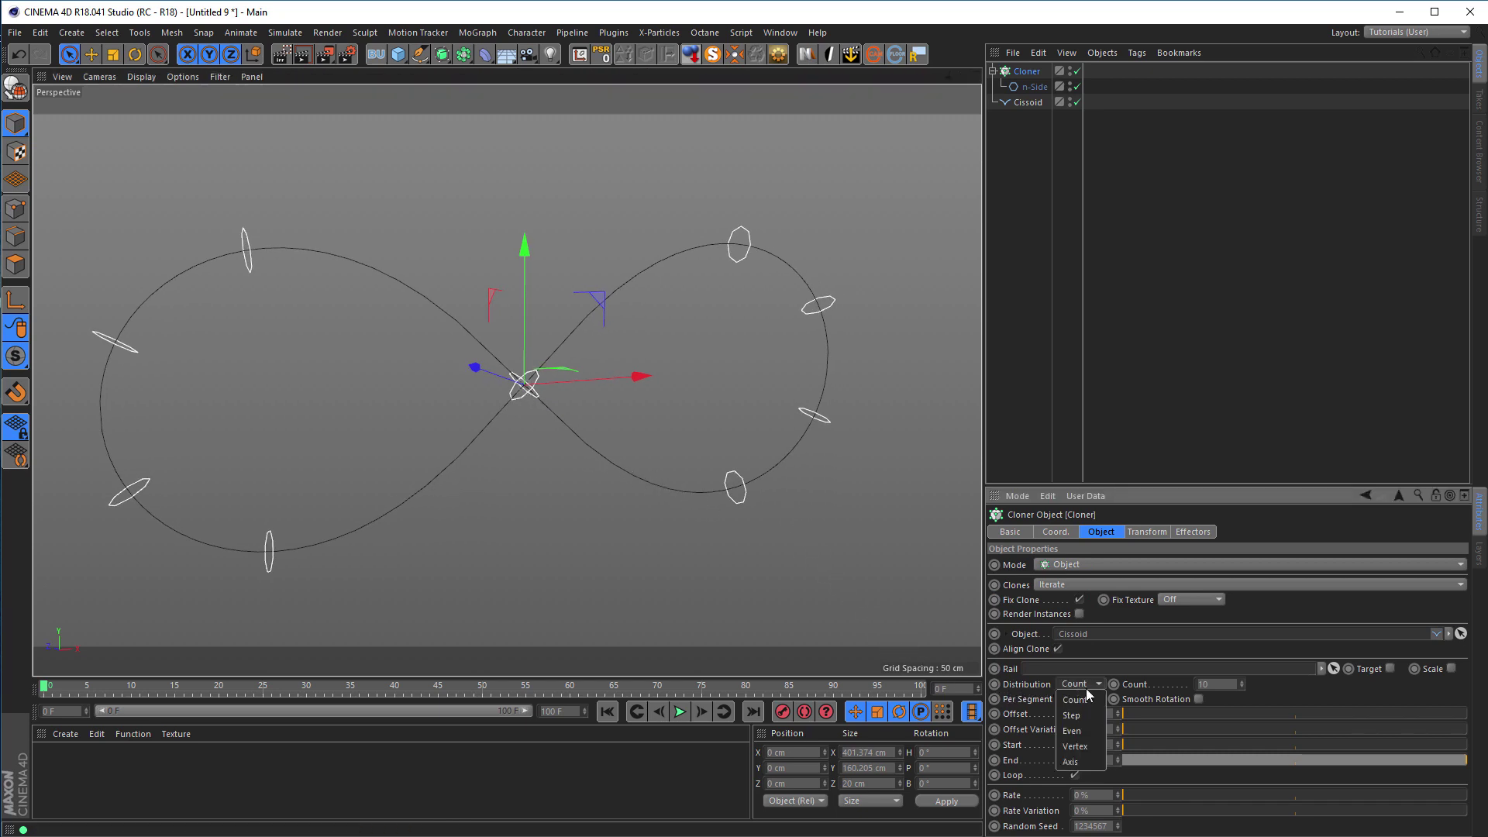
{"action": "left_click", "coordinate": [1091, 731]}
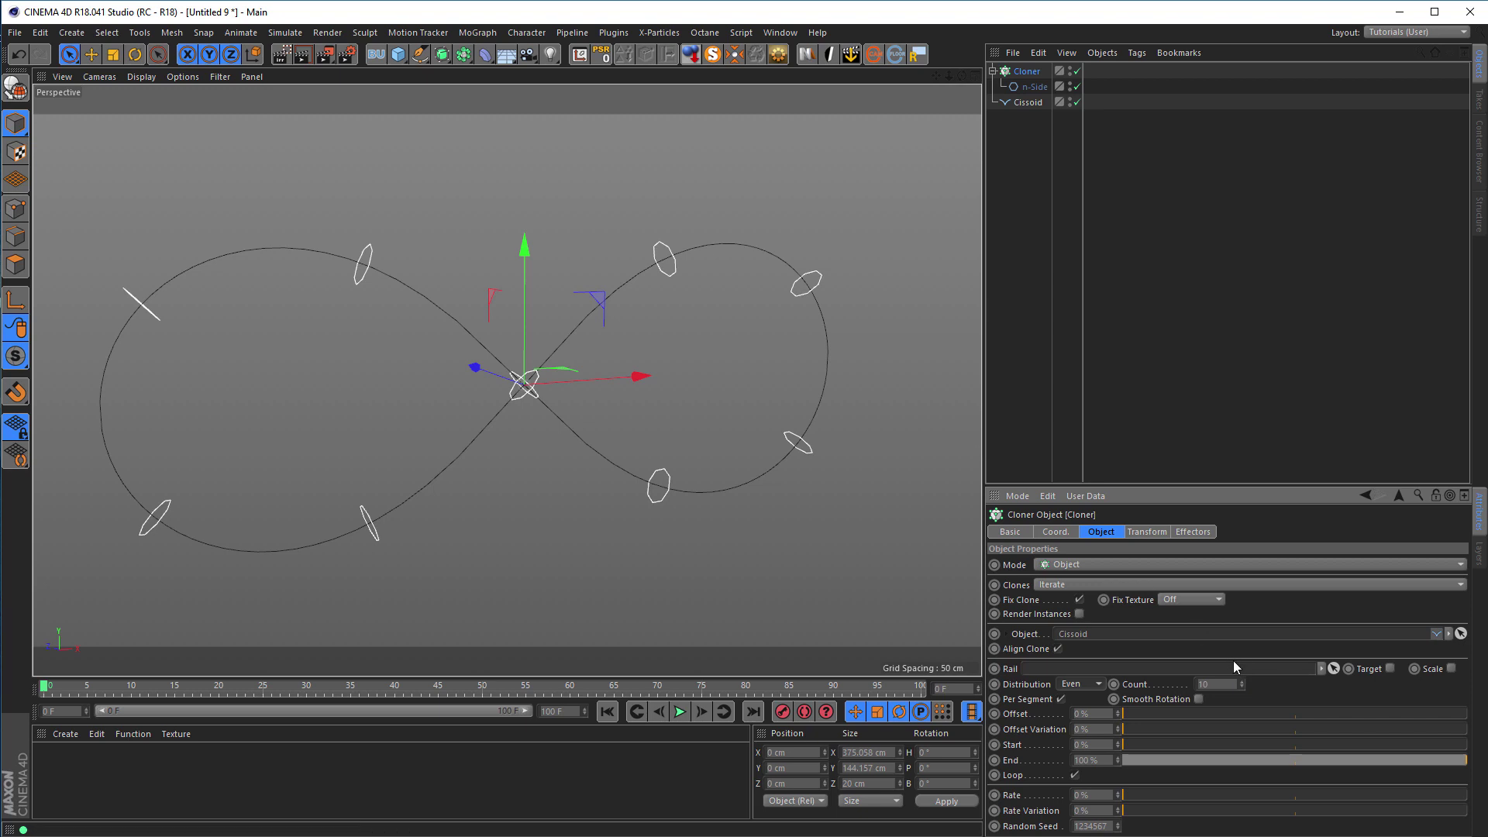
{"action": "left_click", "coordinate": [1243, 680]}
{"action": "left_click", "coordinate": [1244, 681]}
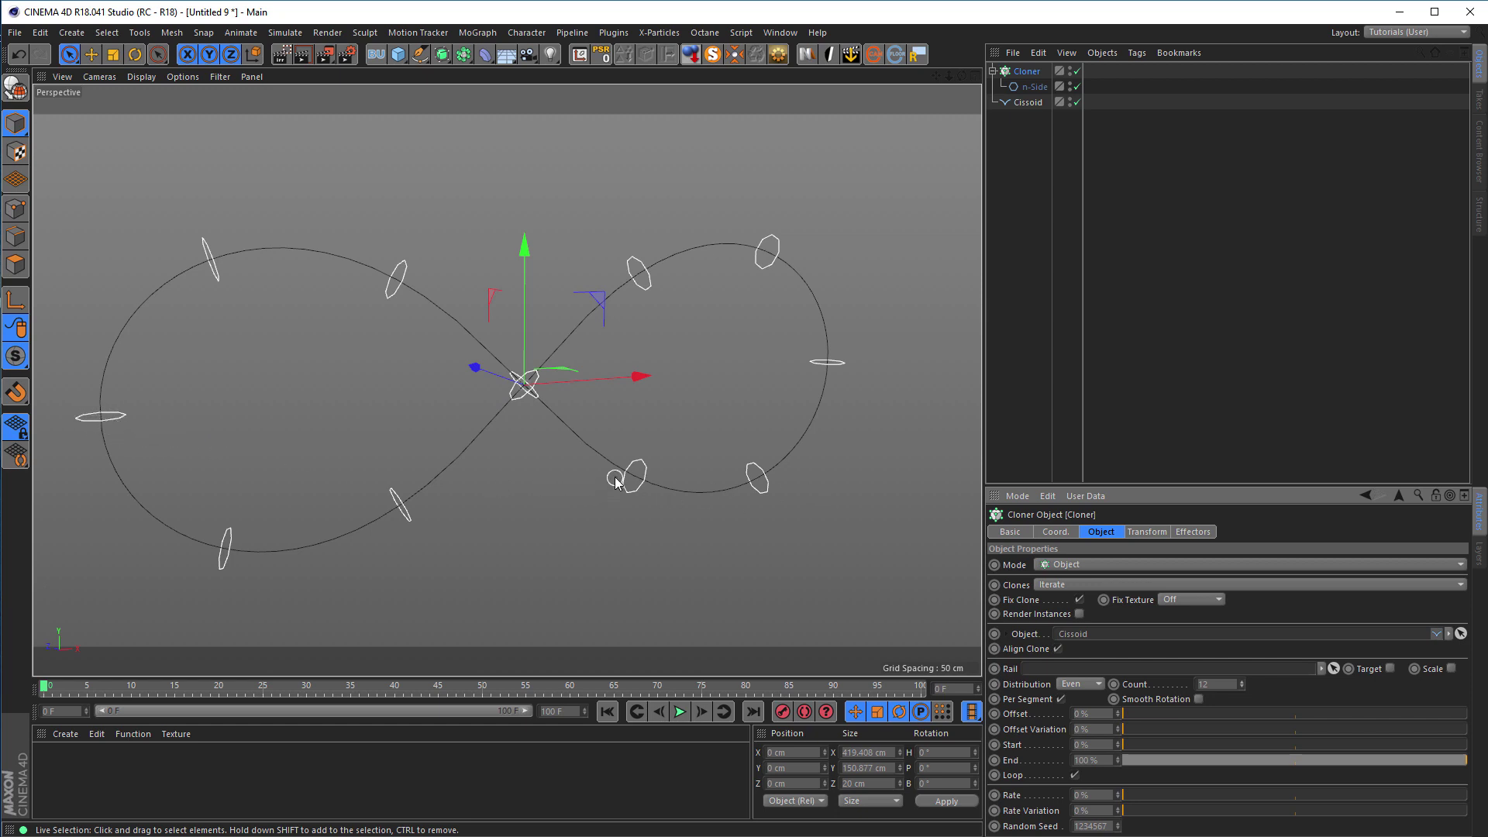
- Duplicate the n-Side twice under the Cloner, giving the copy a 35 cm radius
{"action": "left_click", "coordinate": [1038, 89]}
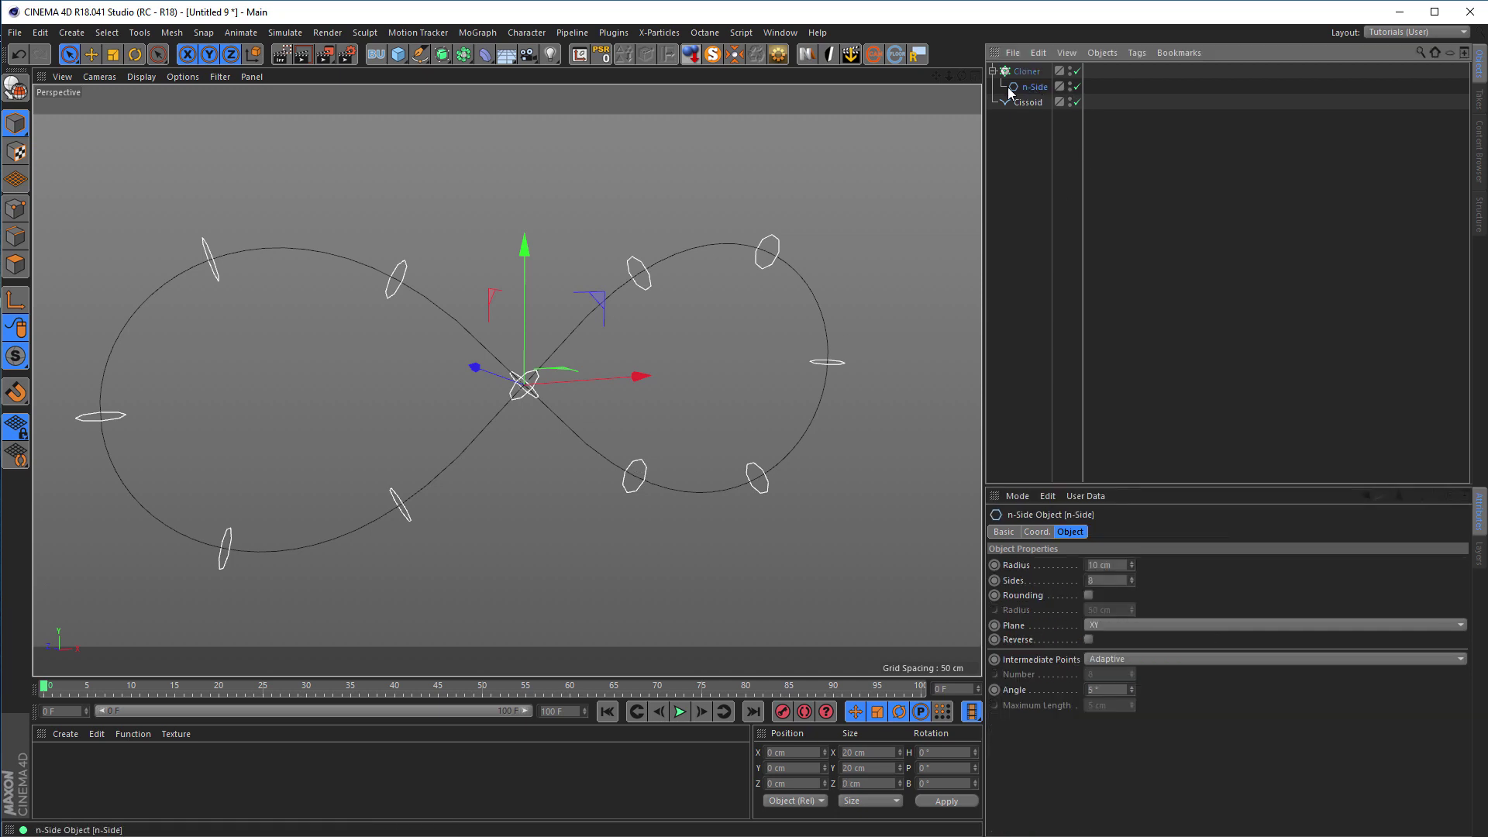
{"action": "left_click_drag", "start_coordinate": [1034, 89], "coordinate": [1038, 95]}
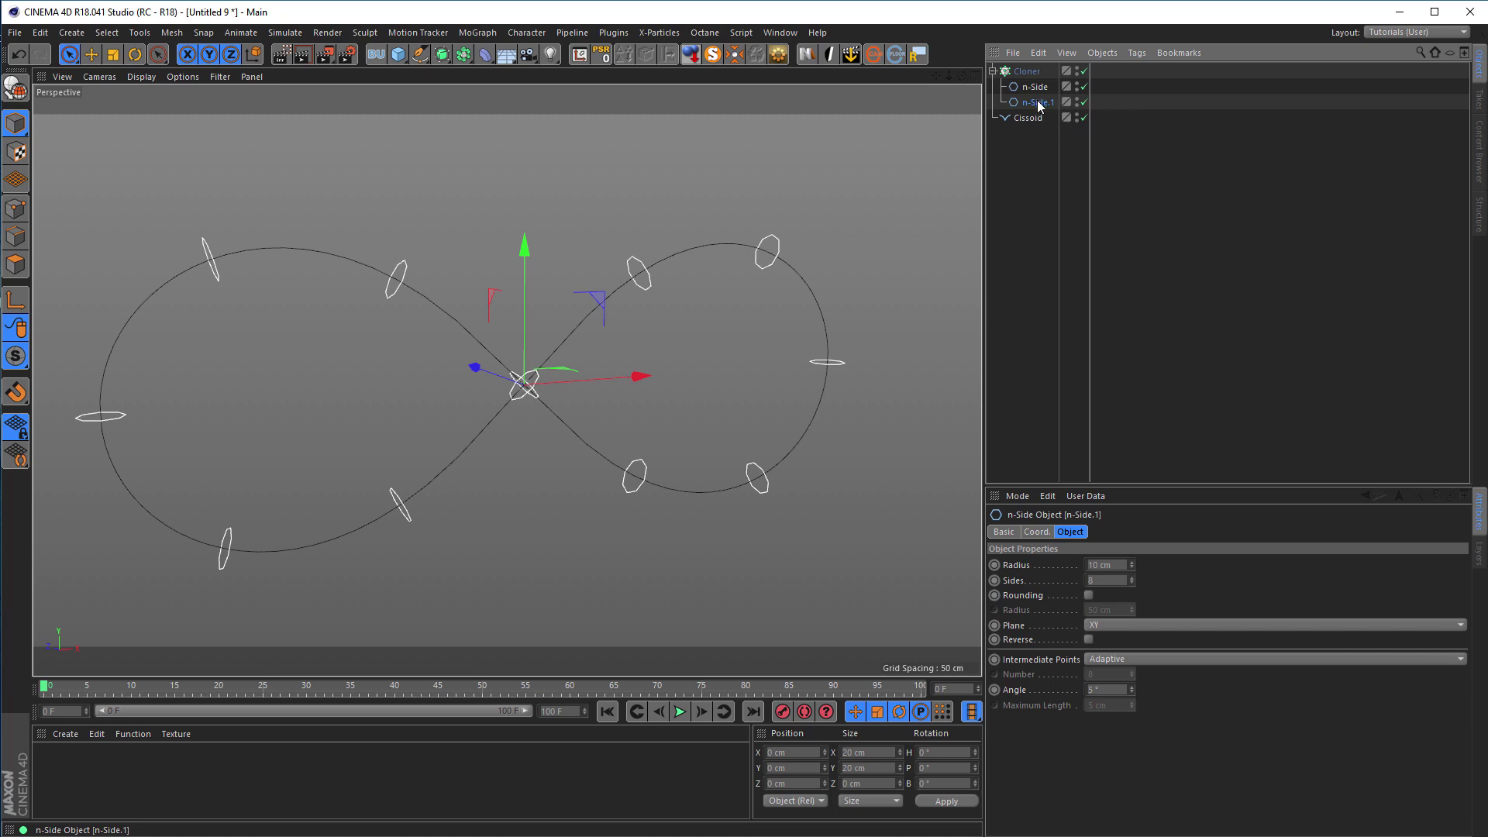
{"action": "double_click", "coordinate": [1113, 564]}
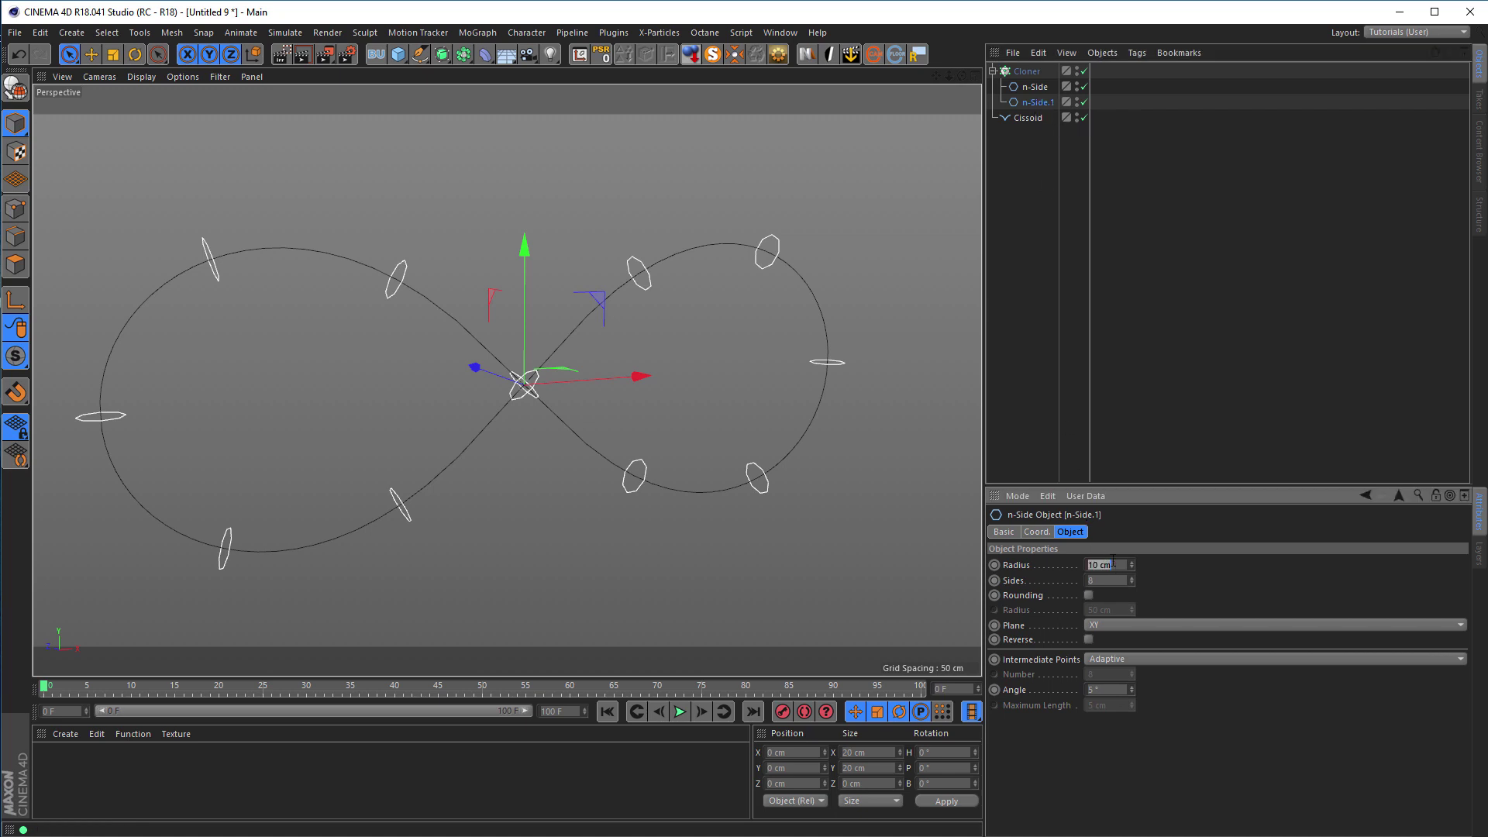
{"action": "type", "text": "35"}
{"action": "key", "text": "Return"}
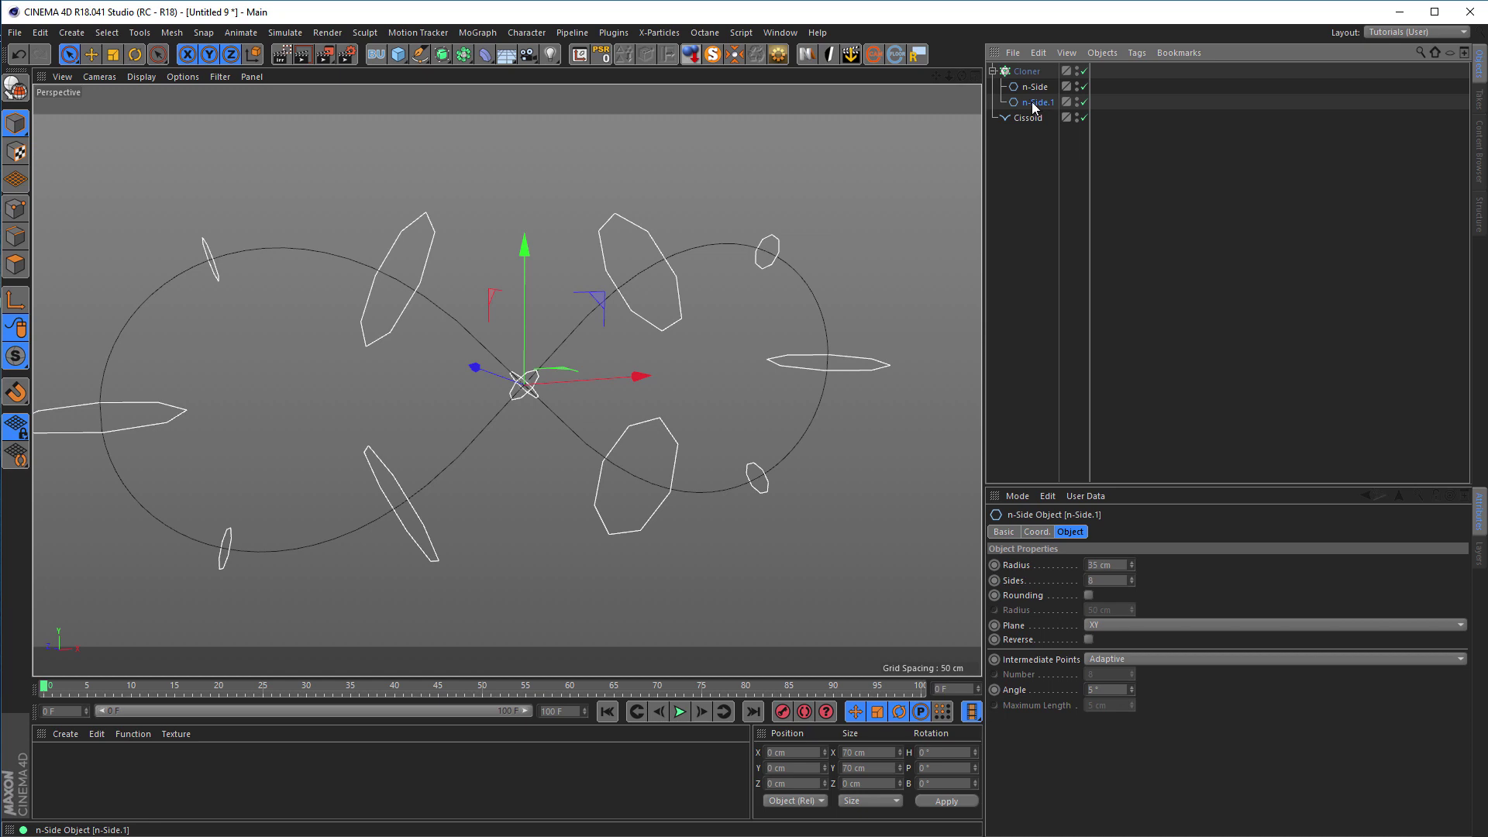
{"action": "left_click_drag", "start_coordinate": [1037, 107], "coordinate": [1039, 112]}
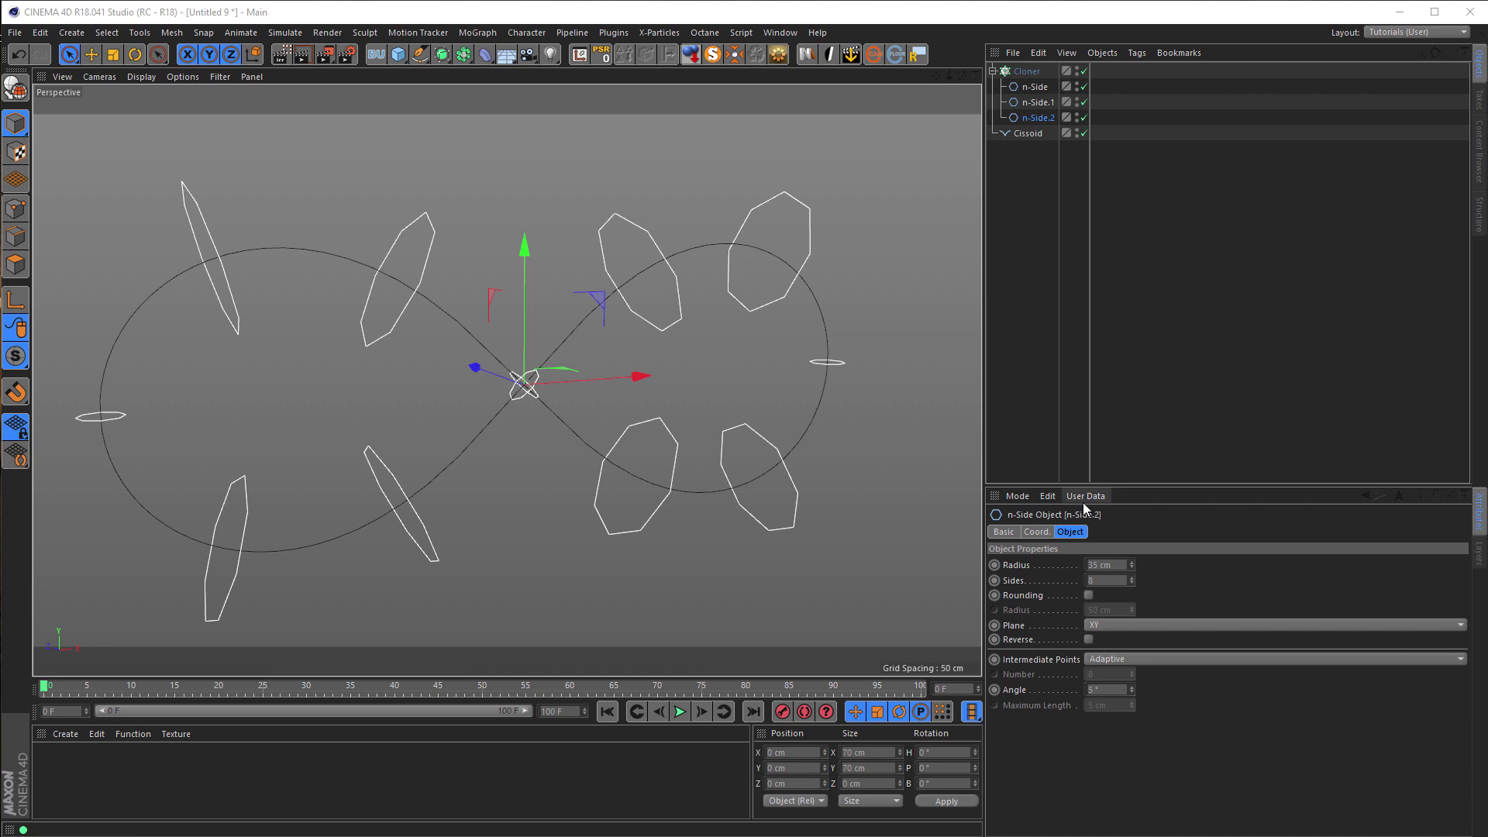
{"action": "left_click", "coordinate": [1029, 74]}
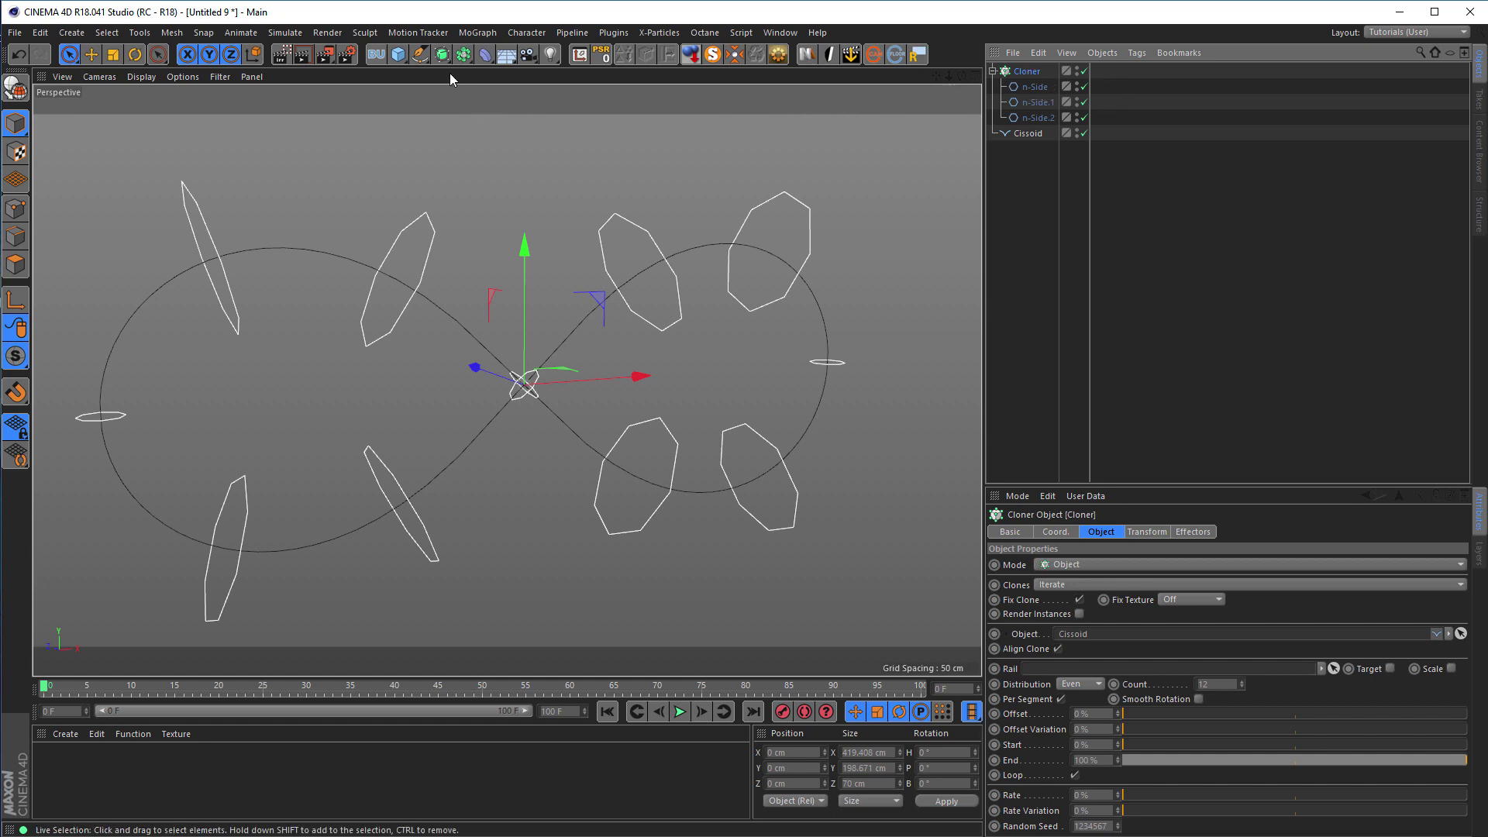
- Add a Loft over the Cloner to skin the octagons into a tube
{"action": "left_click", "coordinate": [442, 53]}
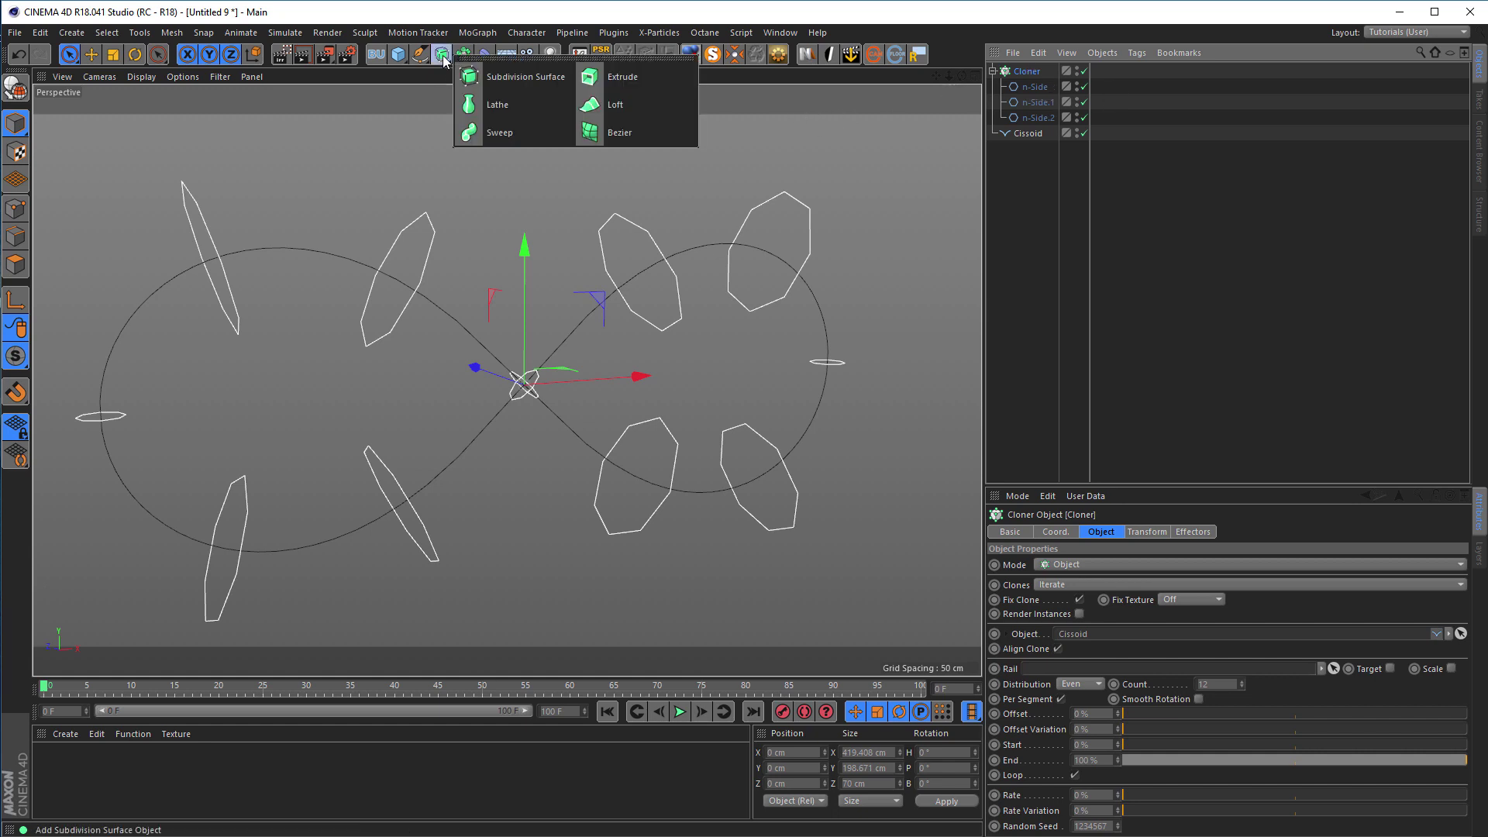
{"action": "left_click", "coordinate": [615, 109], "text": "alt"}
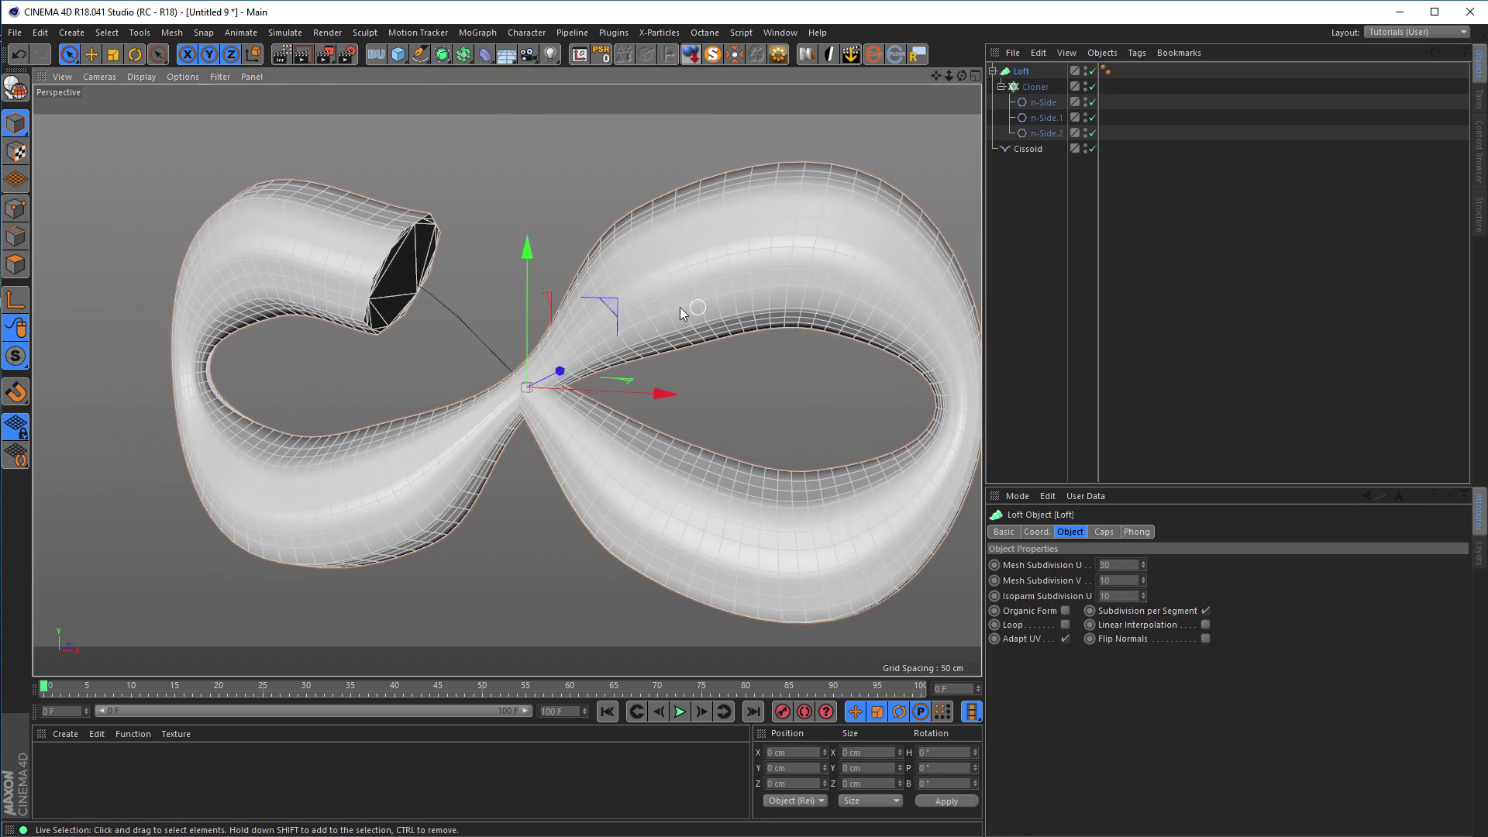
{"action": "middle_click_drag", "start_coordinate": [681, 307], "coordinate": [601, 307], "text": "alt"}
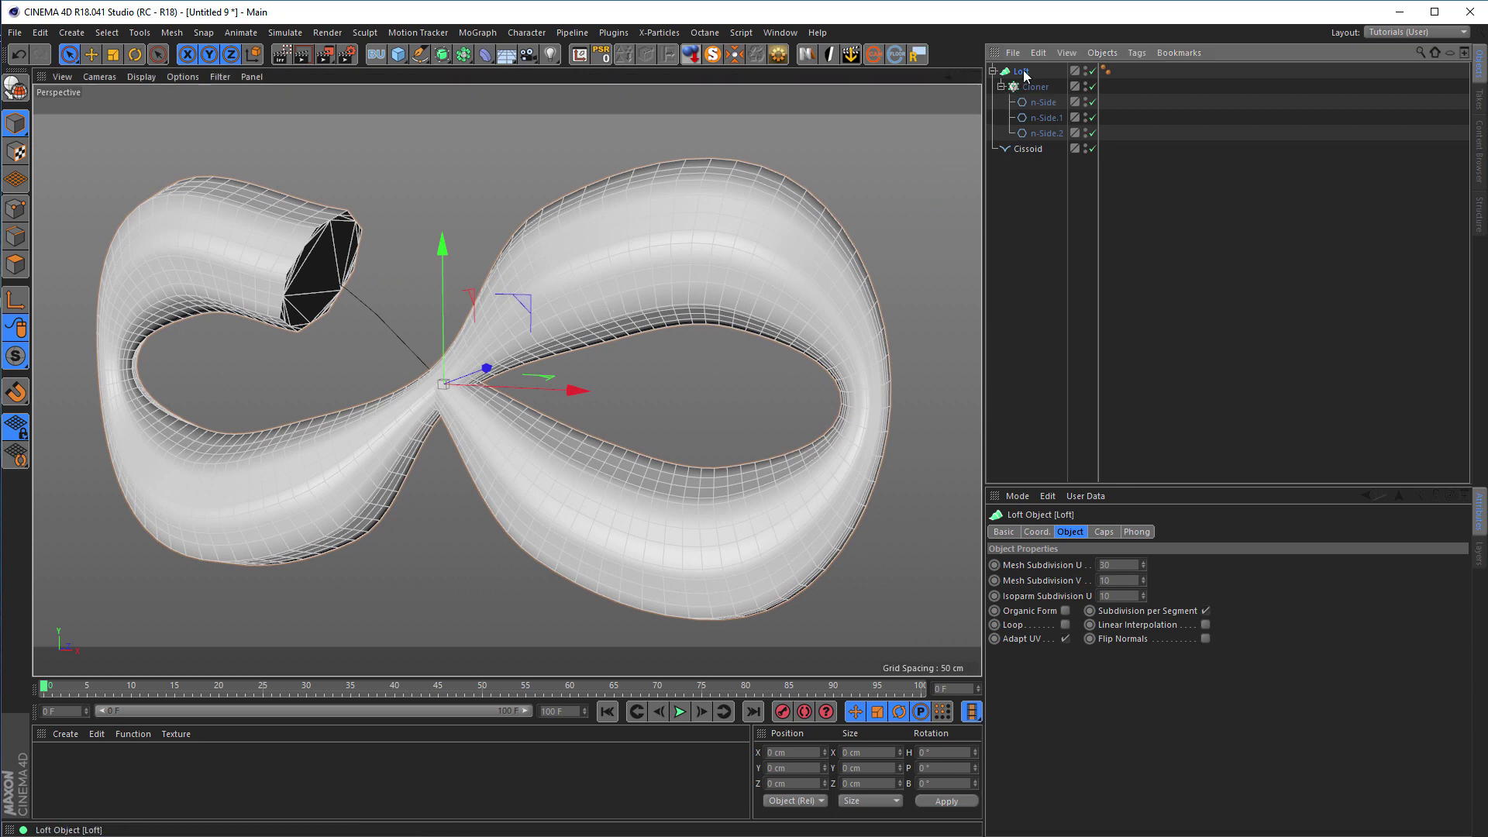
- Set both the Start and End caps of the Loft to None
{"action": "left_click", "coordinate": [1099, 534]}
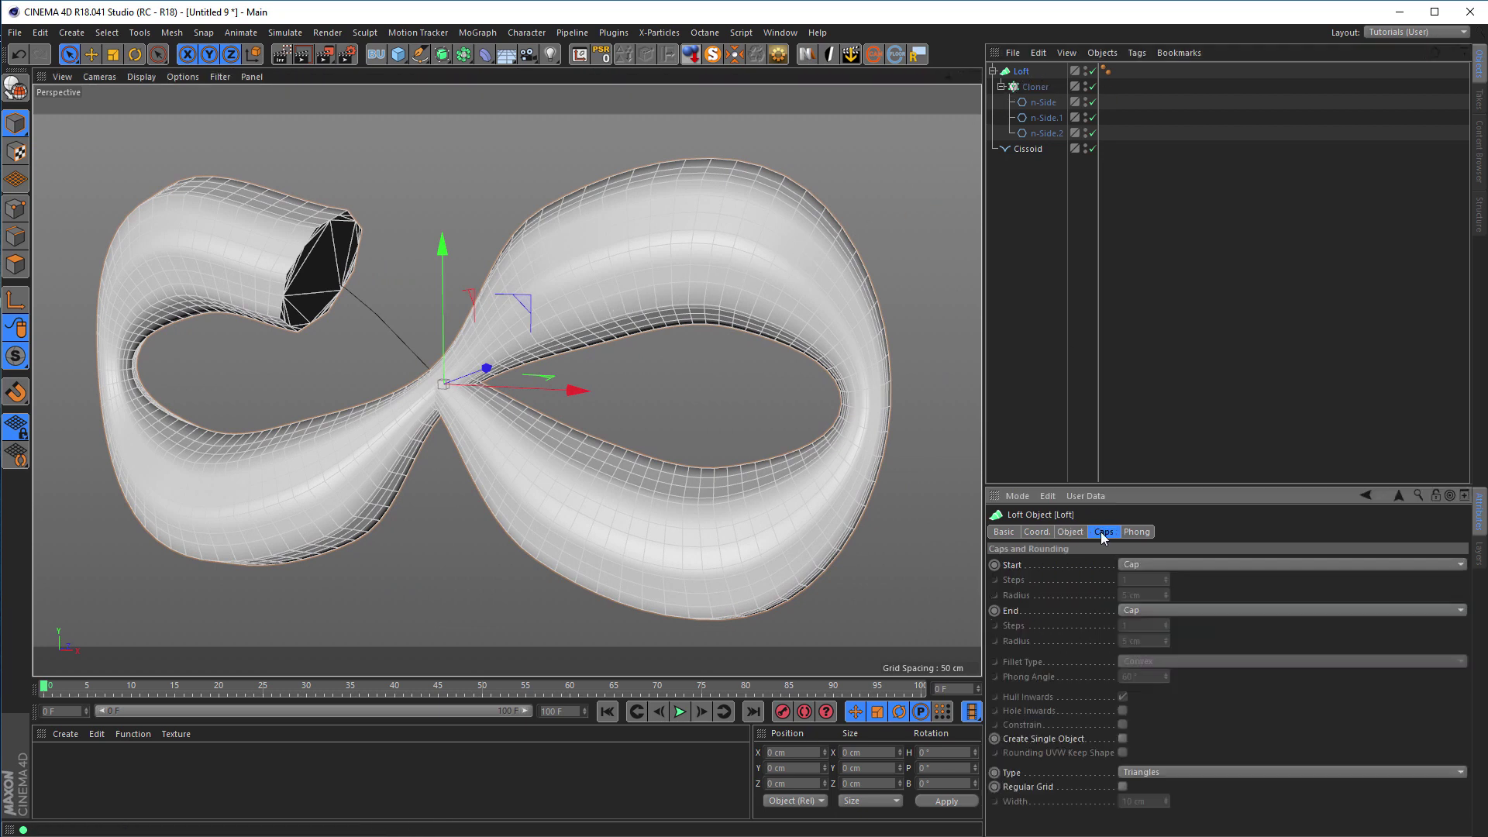
{"action": "left_click", "coordinate": [1150, 568]}
{"action": "left_click", "coordinate": [1151, 580]}
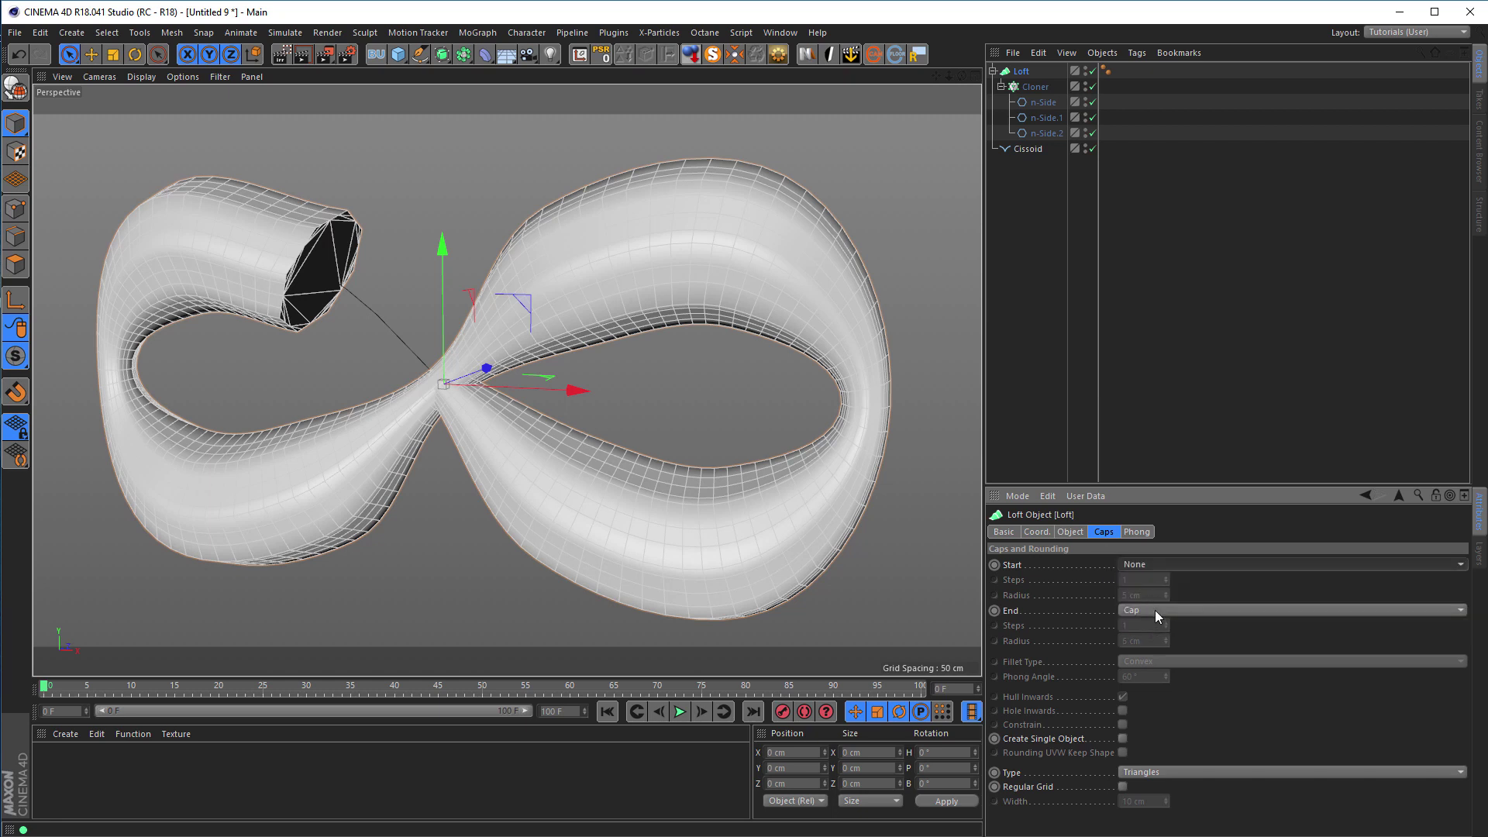
{"action": "left_click", "coordinate": [1155, 613]}
{"action": "left_click", "coordinate": [1155, 625]}
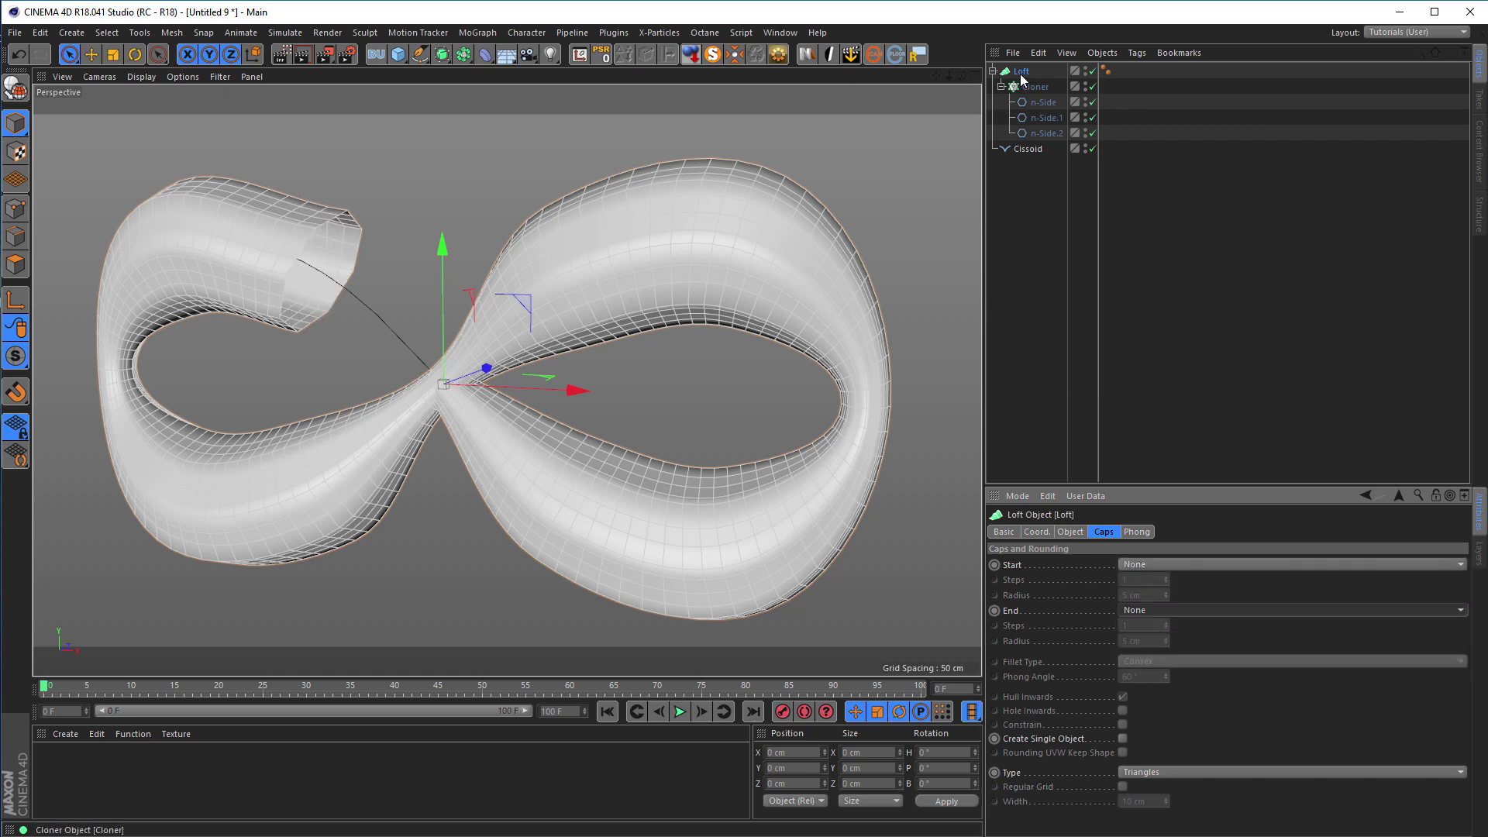
{"action": "left_click", "coordinate": [1071, 533]}
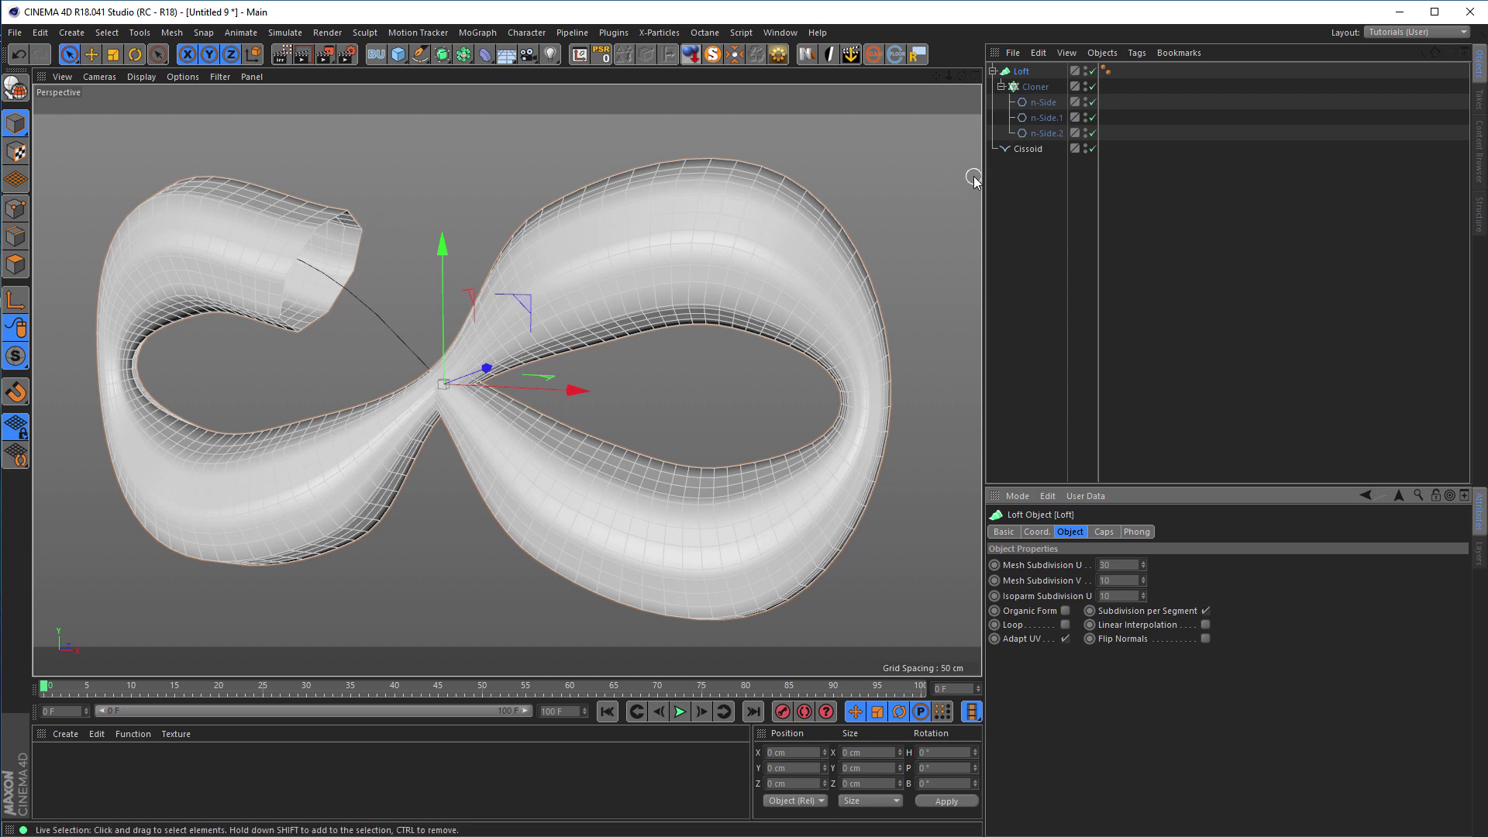
- Set the Loft's Mesh Subdivision U to 8 and enable Loop
{"action": "left_click", "coordinate": [1103, 564]}
{"action": "type", "text": "8"}
{"action": "key", "text": "Return"}
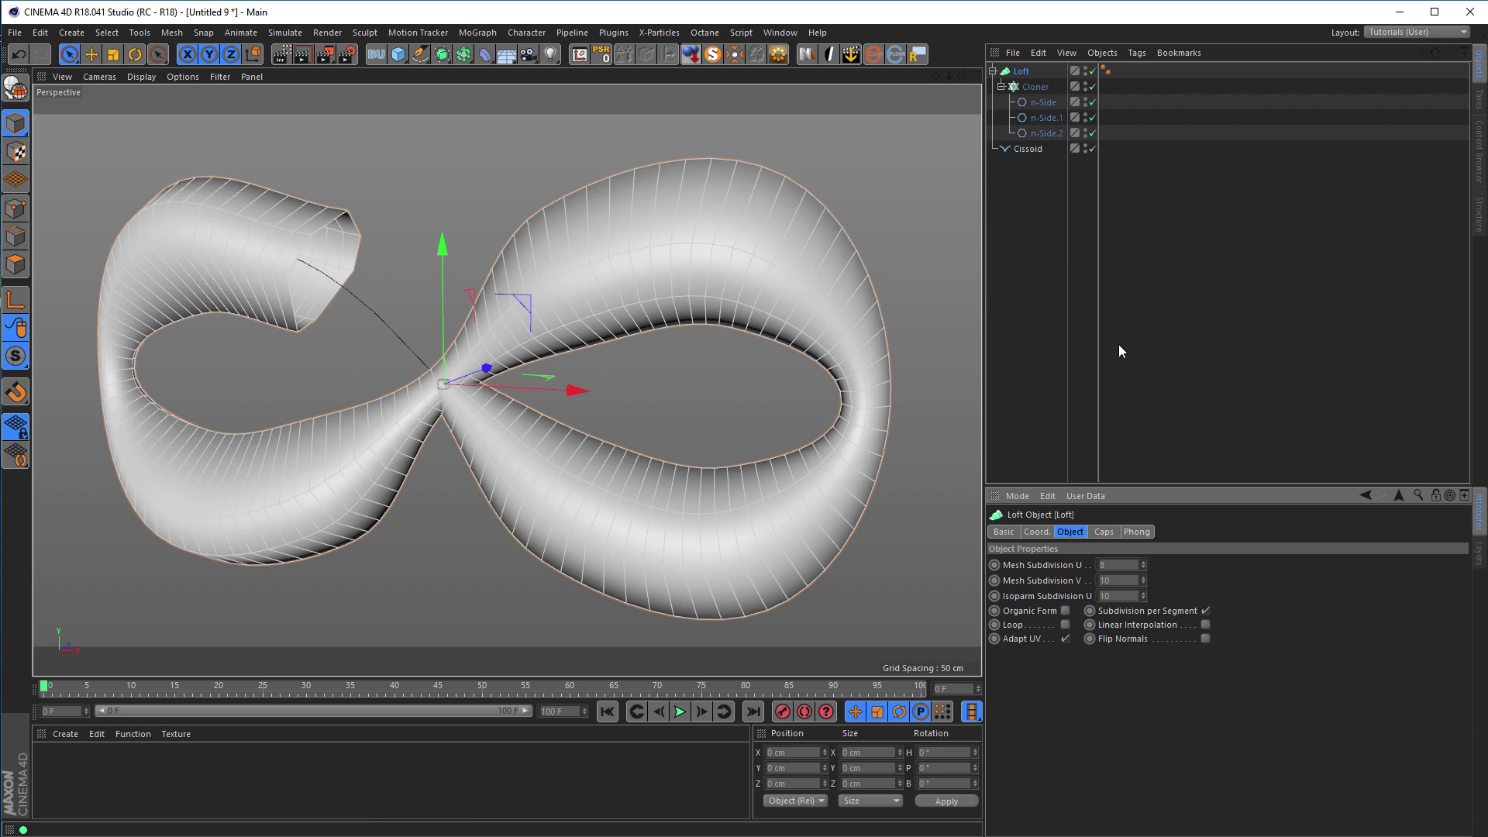
{"action": "left_click", "coordinate": [1143, 562]}
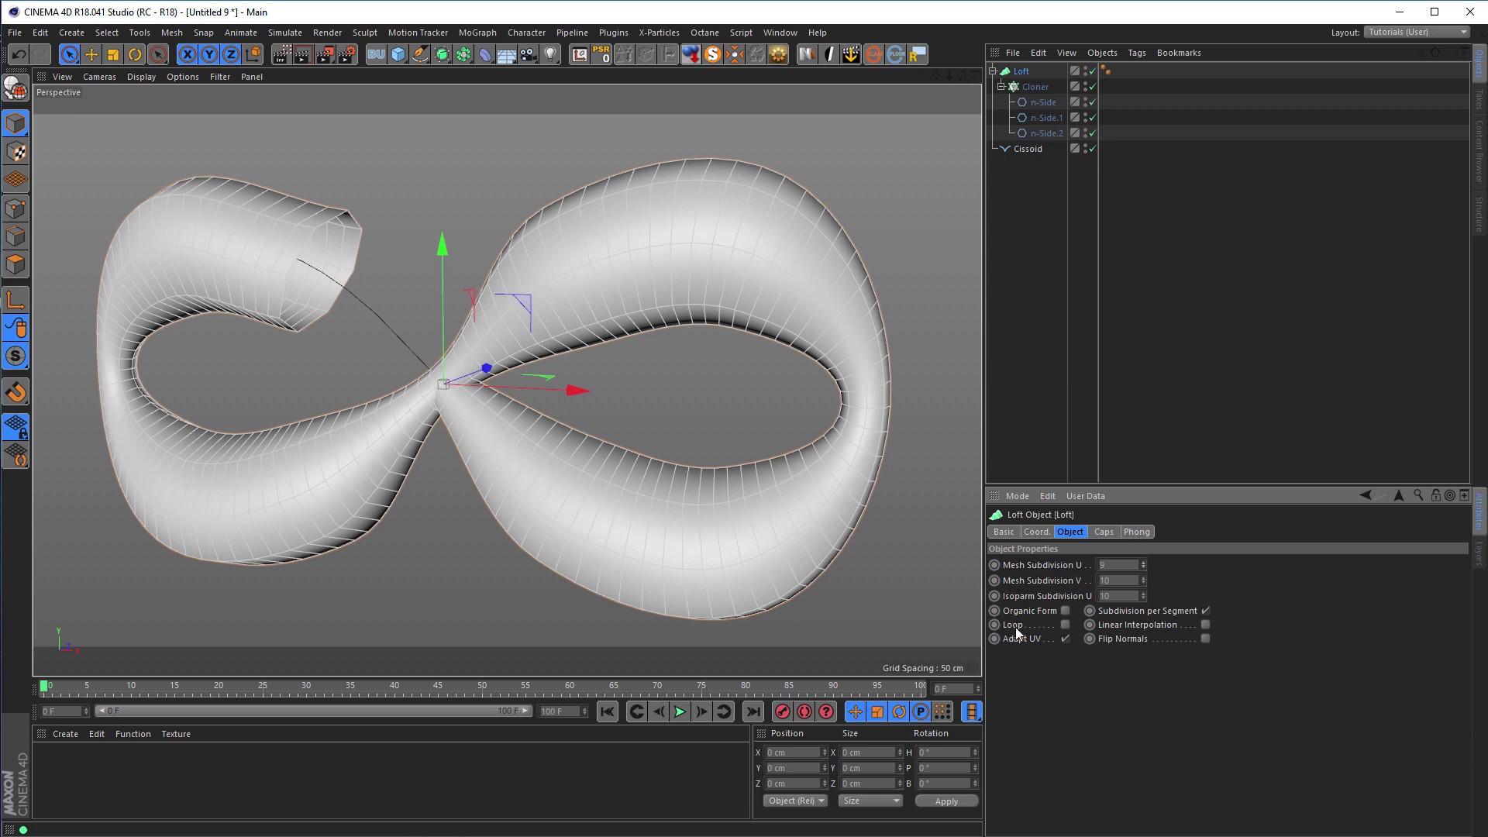
{"action": "left_click", "coordinate": [1065, 625]}
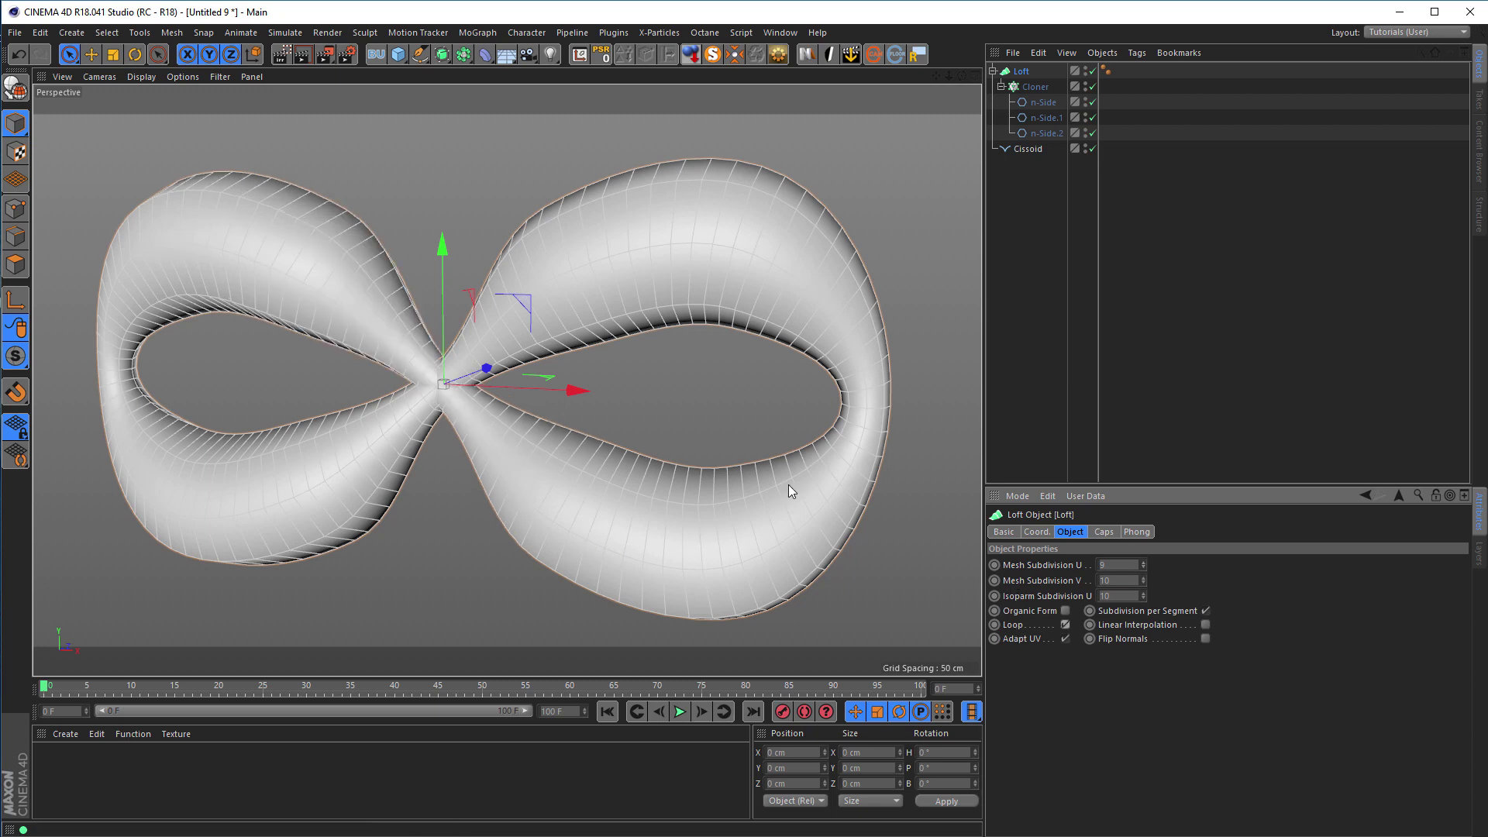
- Smooth the looped loft with a Subdivision Surface
{"action": "left_click_drag", "start_coordinate": [485, 321], "coordinate": [335, 329], "text": "alt"}
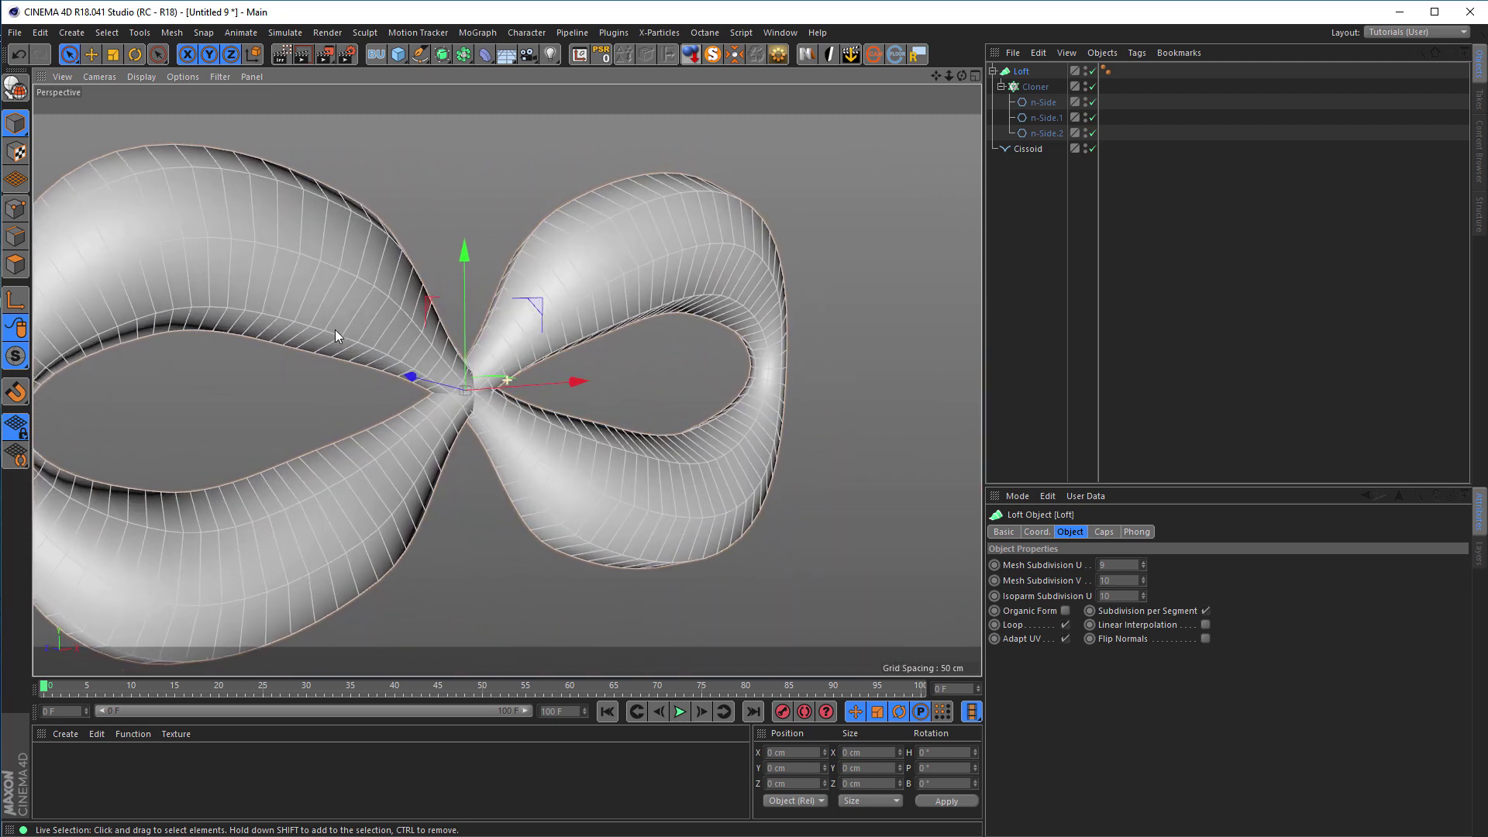
{"action": "right_click_drag", "start_coordinate": [490, 411], "coordinate": [710, 384], "text": "alt"}
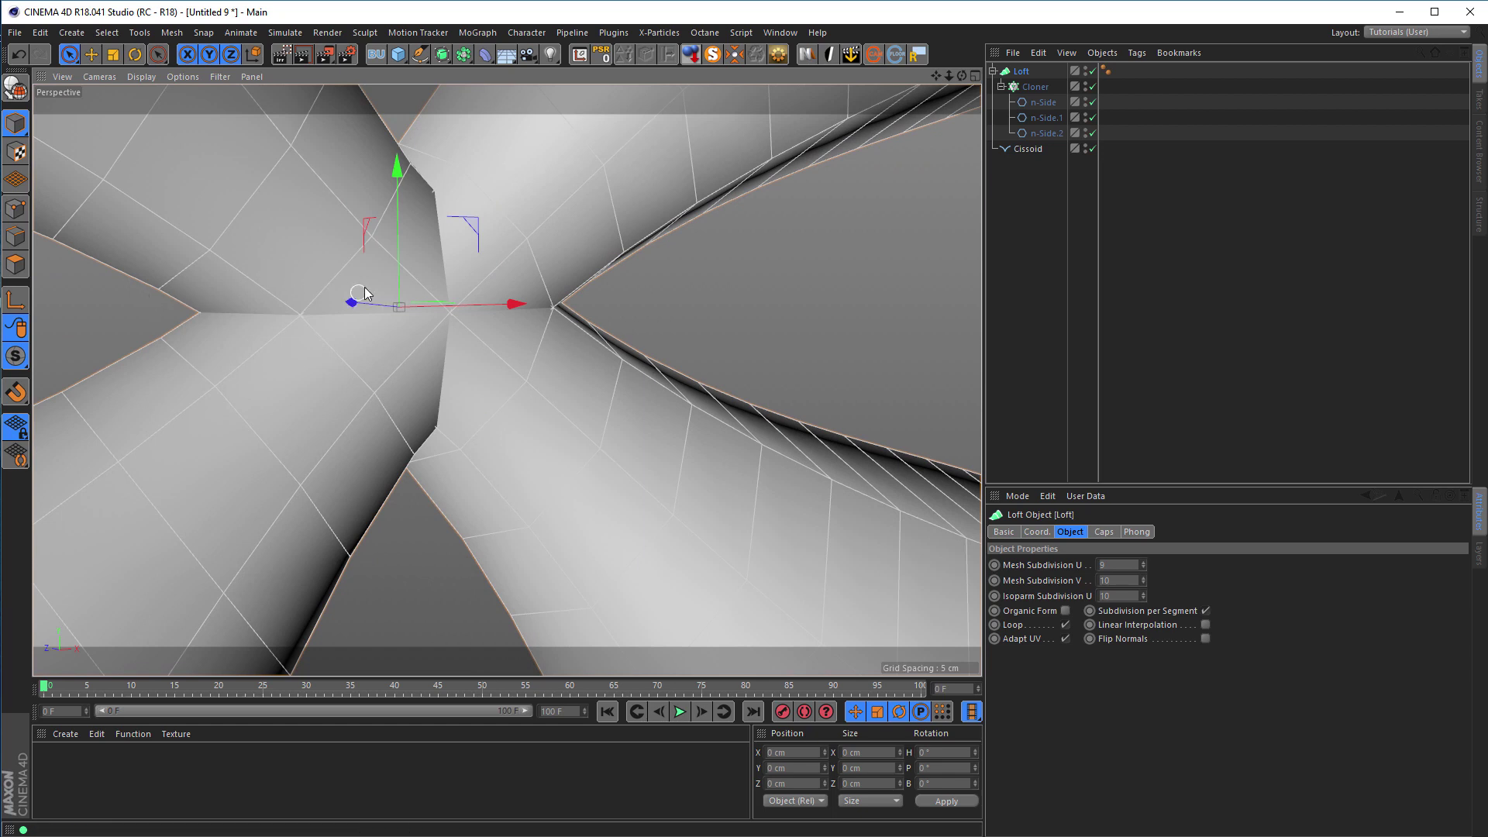
{"action": "right_click_drag", "start_coordinate": [463, 280], "coordinate": [416, 324], "text": "alt"}
{"action": "middle_click_drag", "start_coordinate": [415, 324], "coordinate": [528, 374], "text": "alt"}
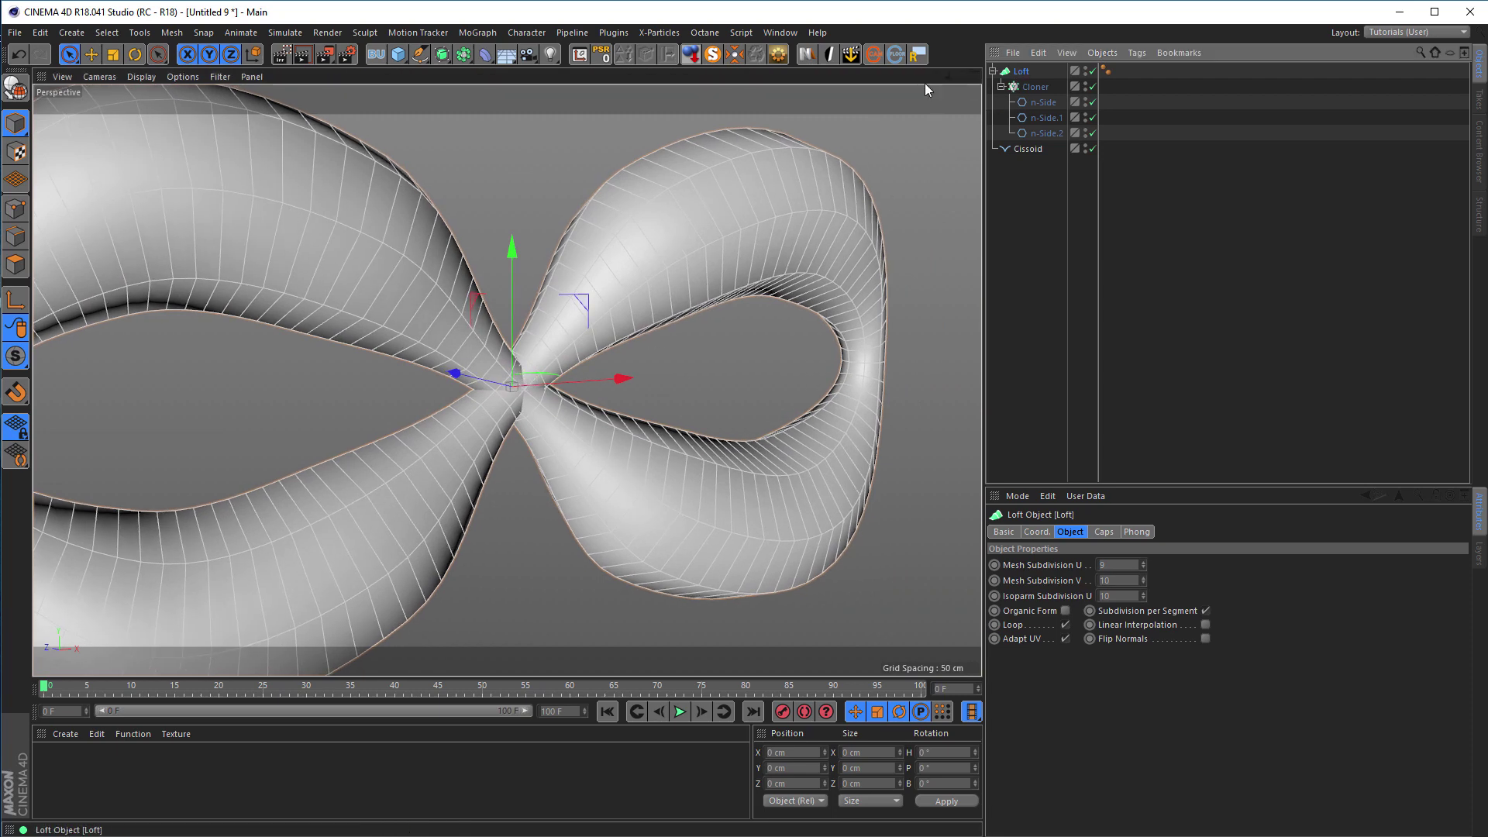
{"action": "left_click", "coordinate": [442, 55], "text": "alt"}
- Disable the Subdivision Surface to show the loft's coarse U 8, V 10 mesh, then select the Loft
{"action": "right_click_drag", "start_coordinate": [575, 388], "coordinate": [741, 372], "text": "alt"}
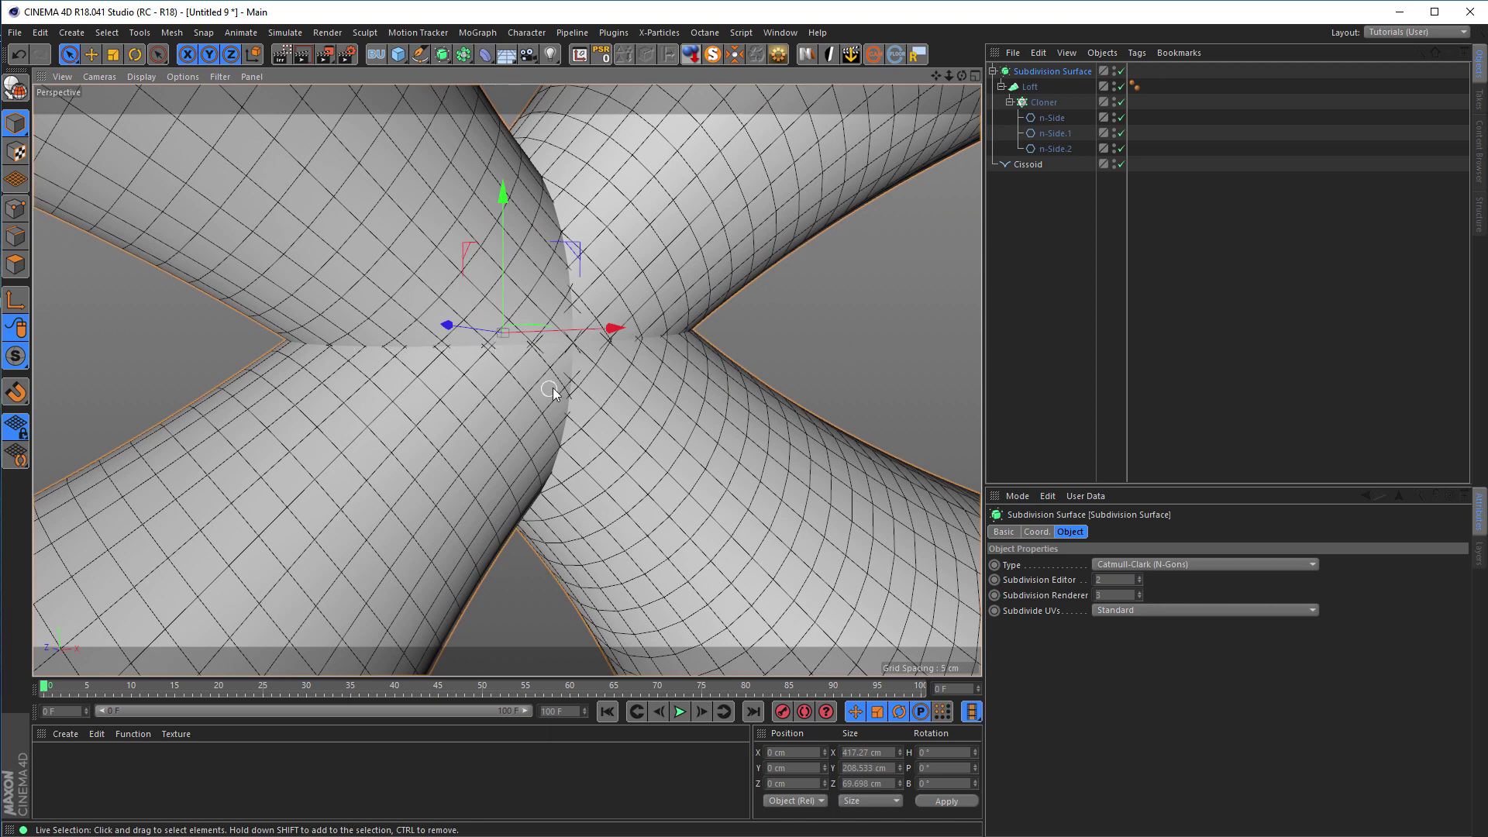
{"action": "right_click_drag", "start_coordinate": [560, 411], "coordinate": [669, 327], "text": "alt"}
{"action": "left_click_drag", "start_coordinate": [668, 327], "coordinate": [562, 382], "text": "alt"}
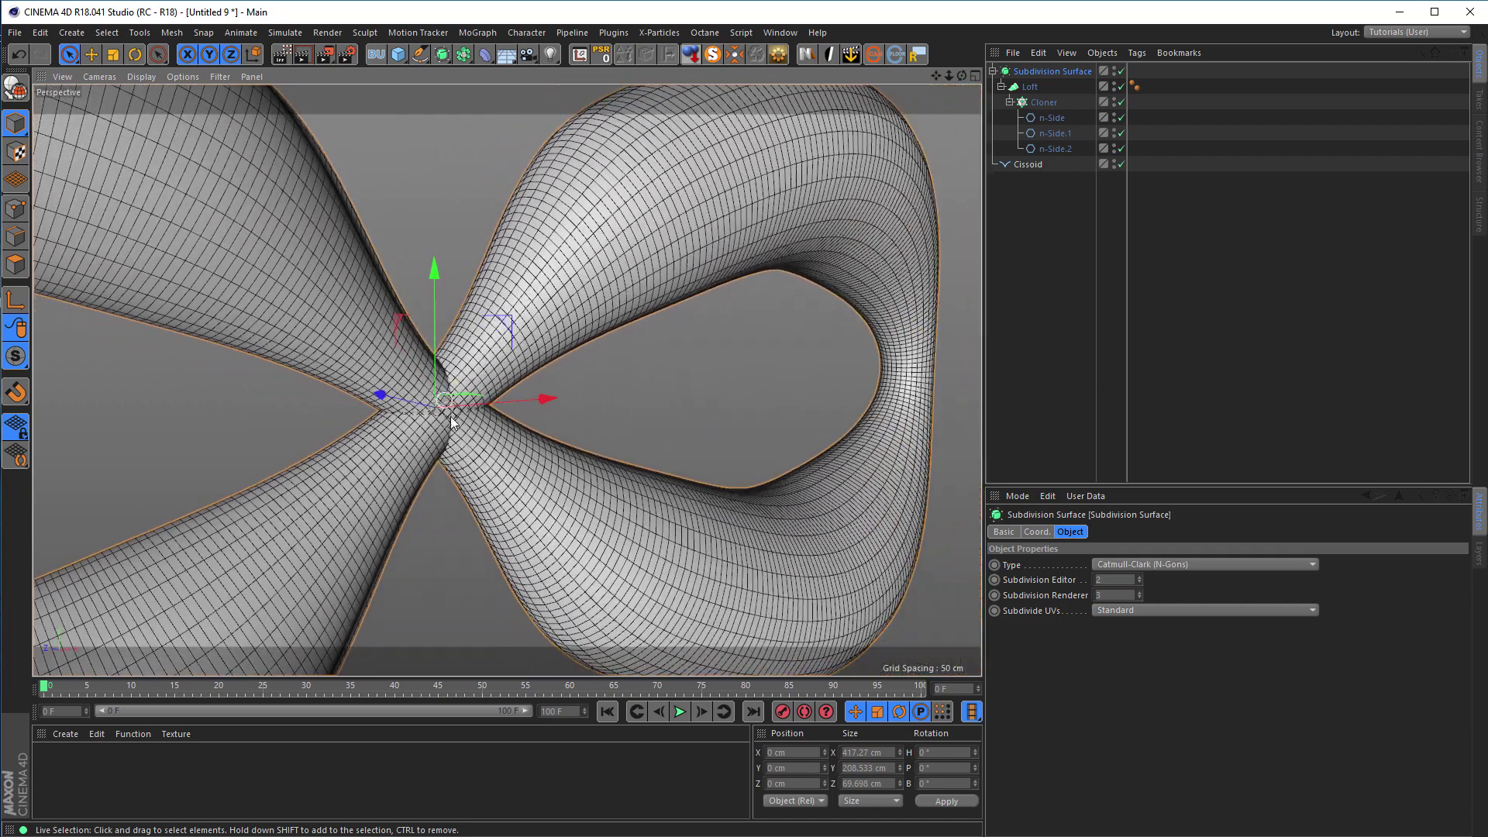
{"action": "left_click", "coordinate": [1121, 70]}
{"action": "left_click", "coordinate": [1029, 88]}
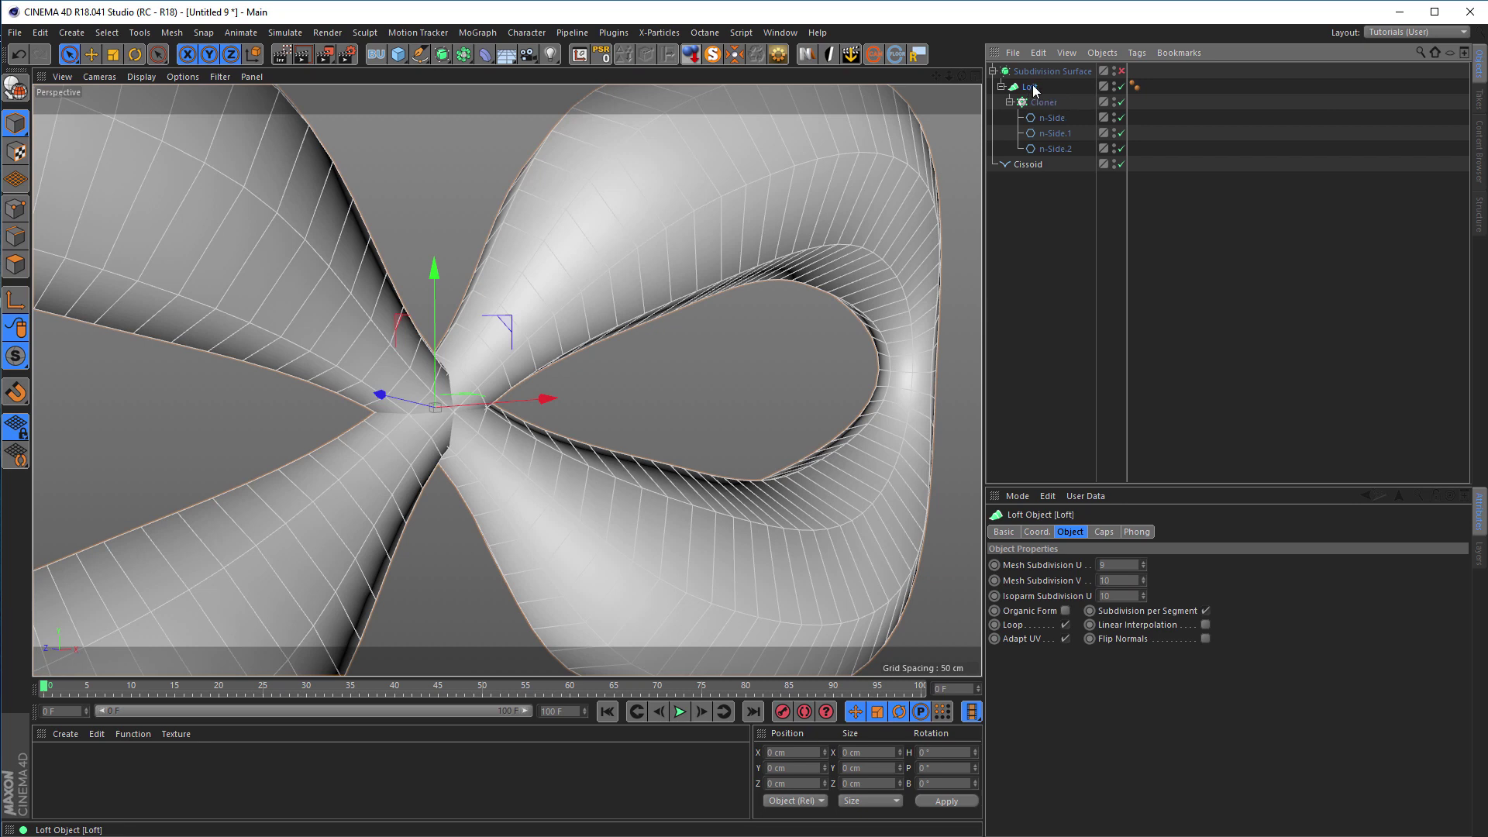
- Bake the Loft with Current State to Object, move the copy to top level, and rename it 8
{"action": "right_click", "coordinate": [1031, 90]}
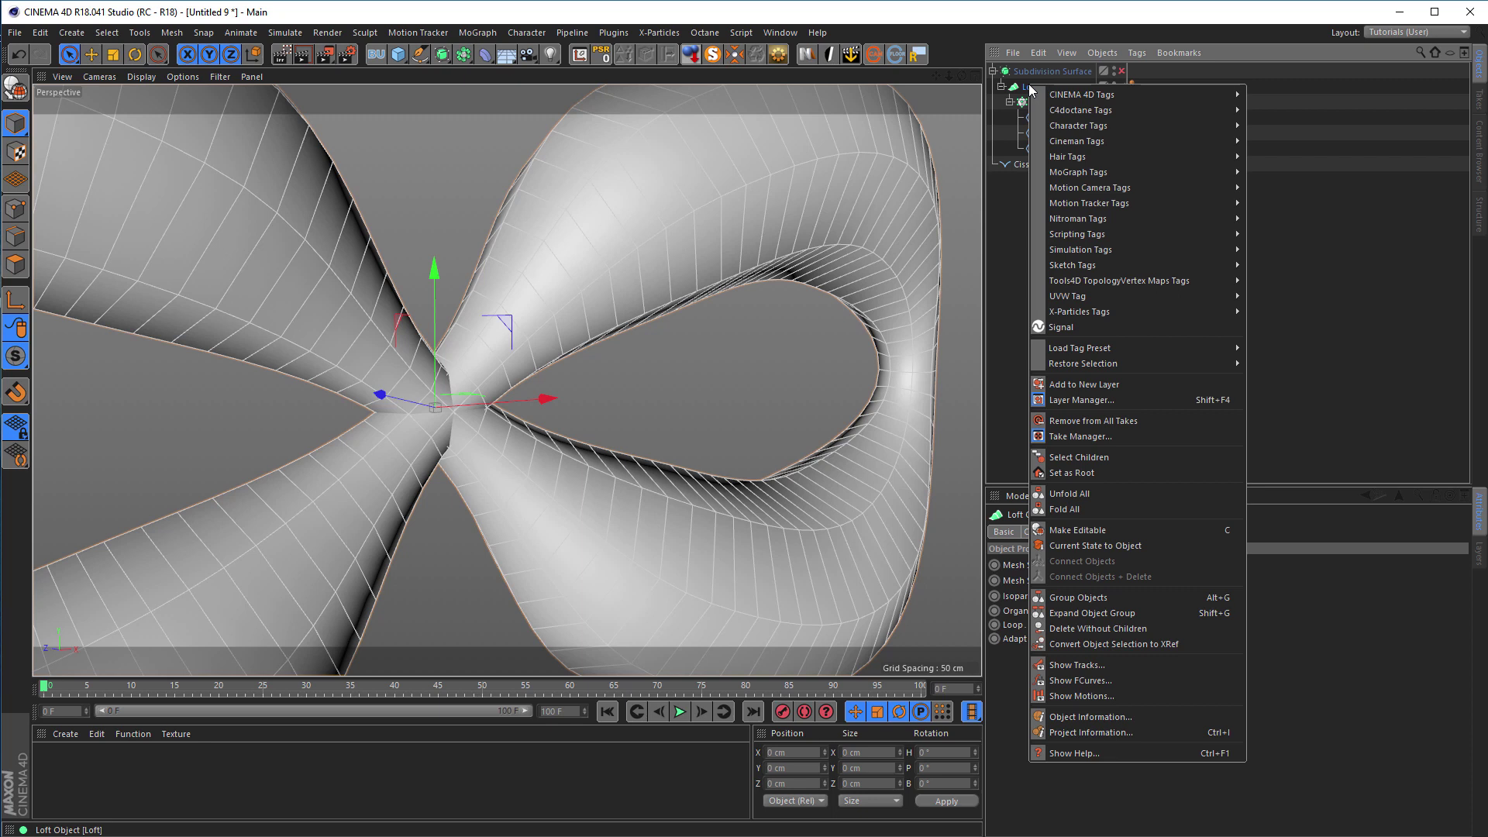
{"action": "left_click", "coordinate": [1160, 545]}
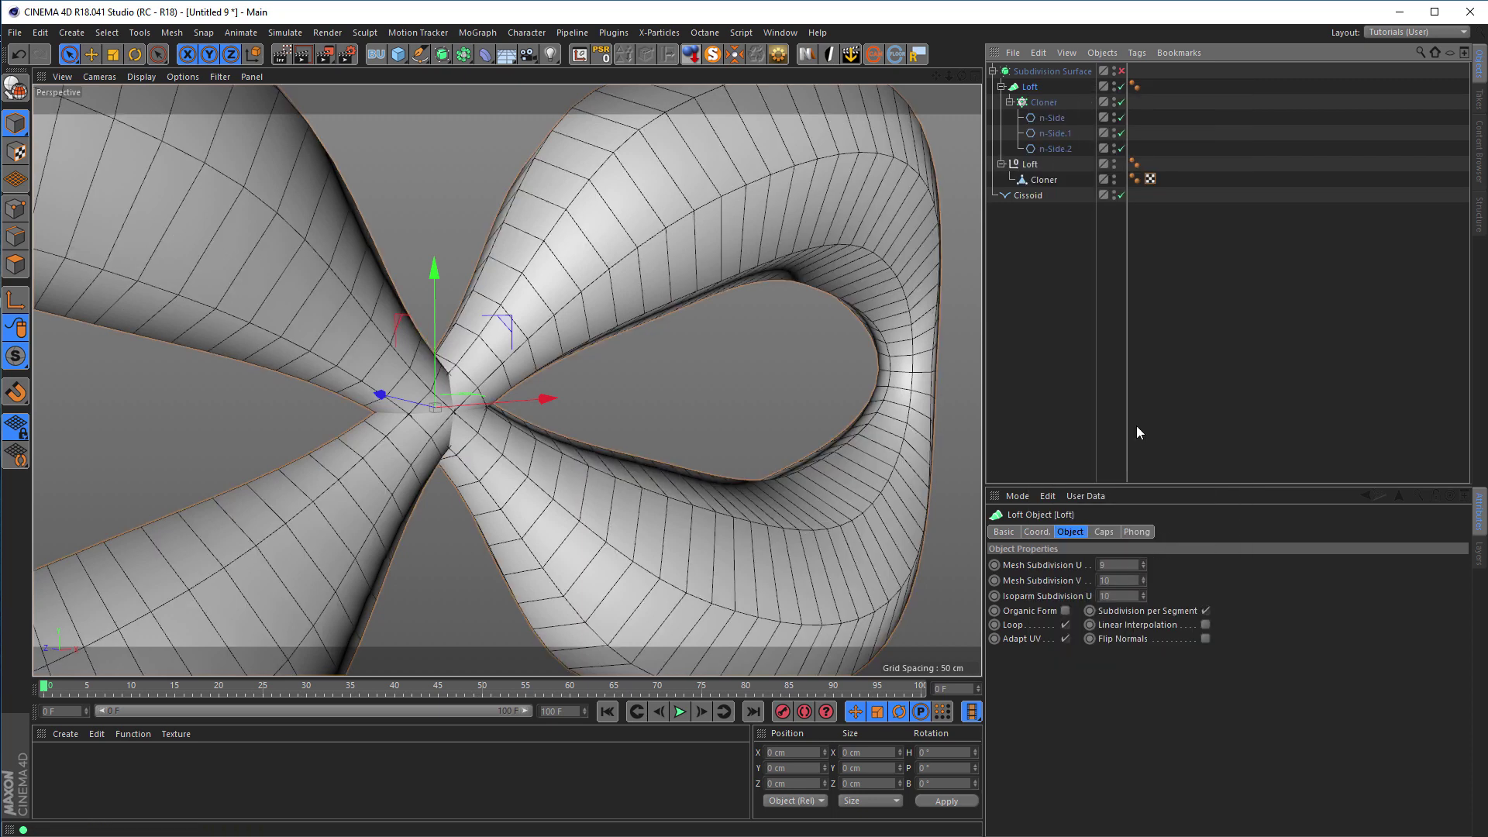
{"action": "left_click", "coordinate": [1037, 179]}
{"action": "left_click_drag", "start_coordinate": [1041, 182], "coordinate": [1025, 197]}
{"action": "double_click", "coordinate": [1027, 196]}
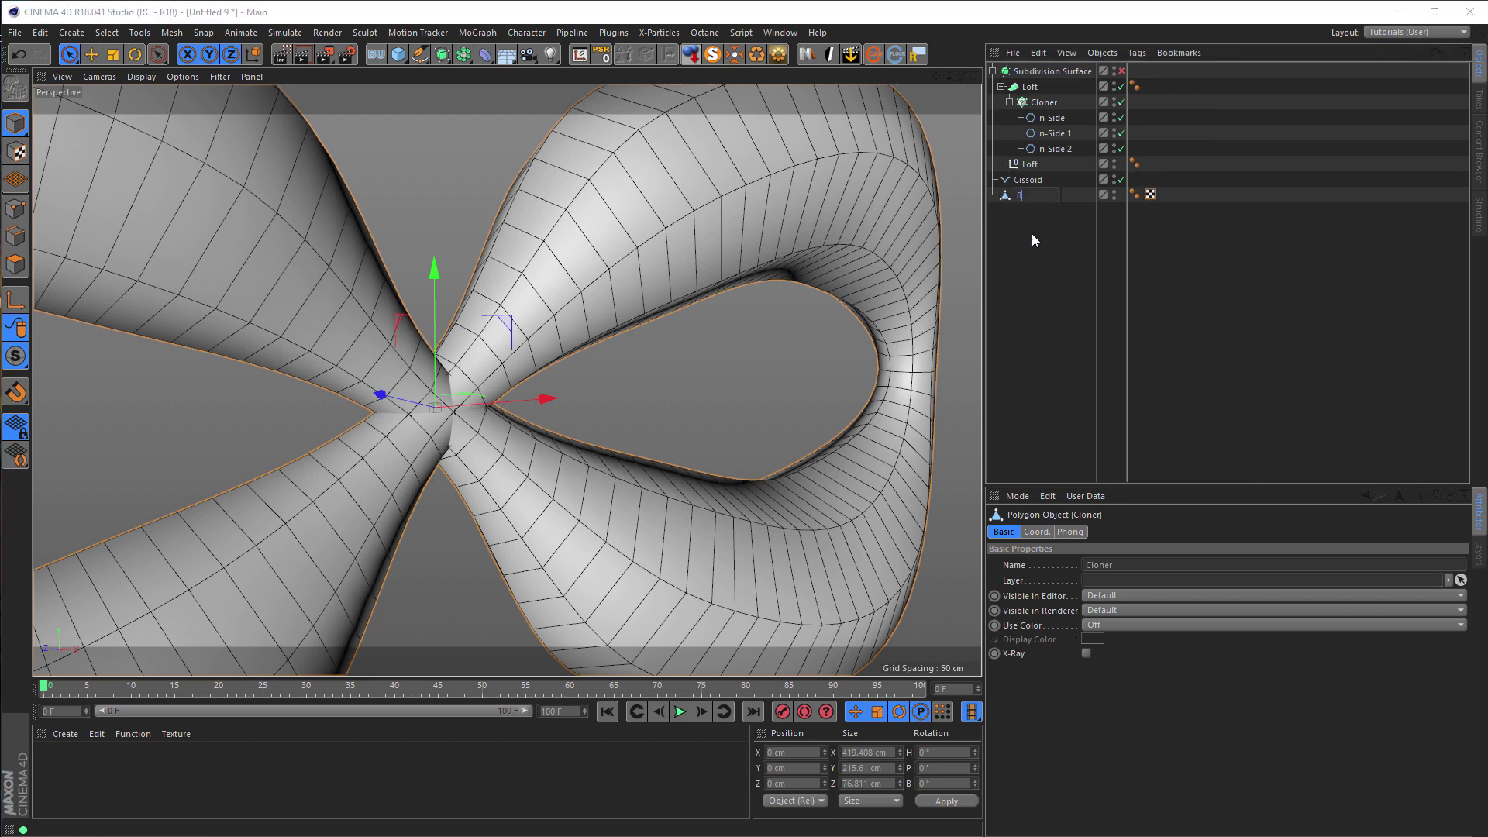
{"action": "key", "text": "Return"}
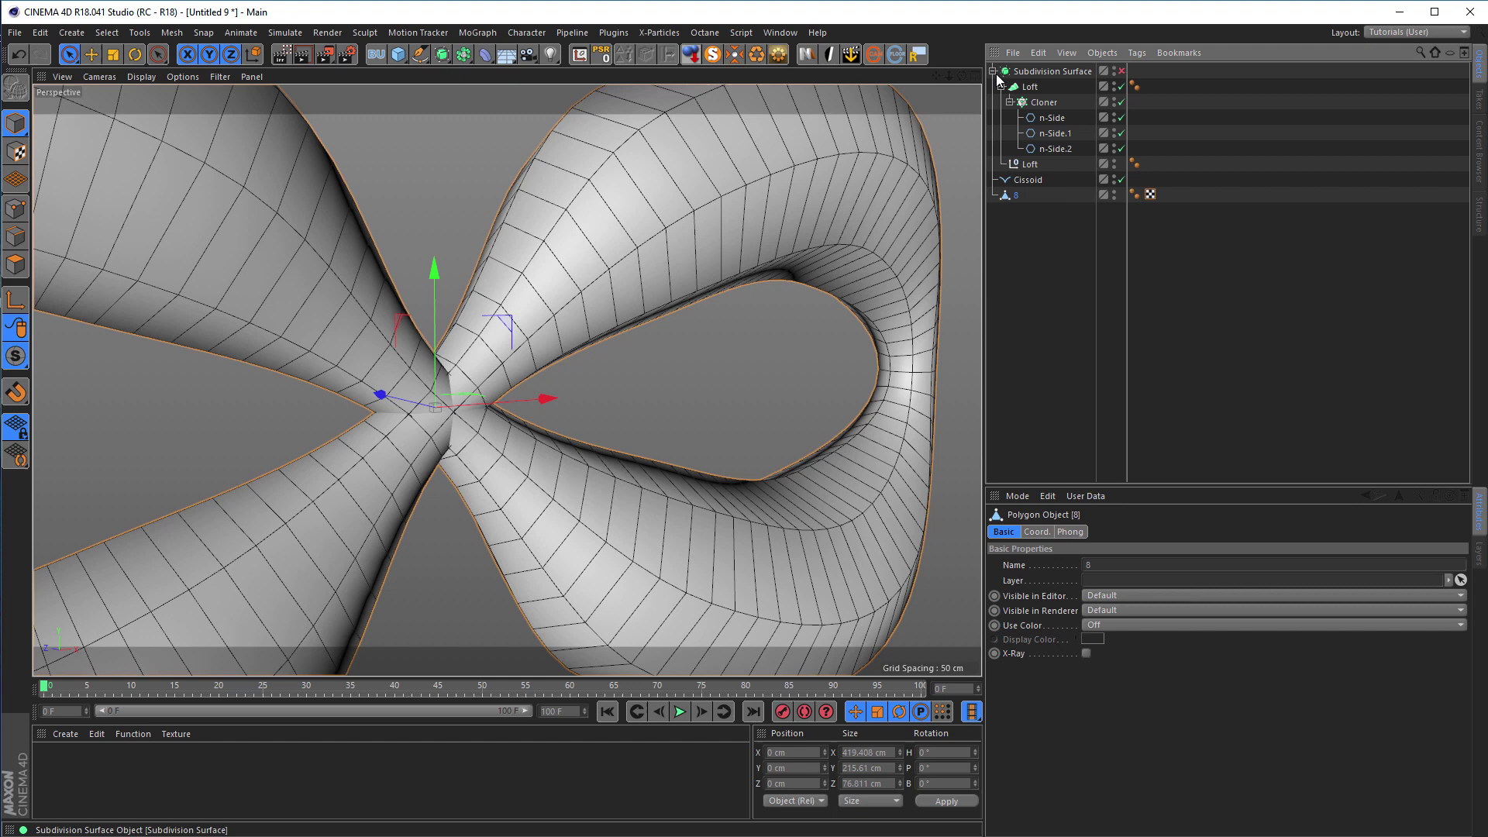
- Disable the original Cloner and collapse the Loft hierarchy
{"action": "left_click", "coordinate": [1025, 87]}
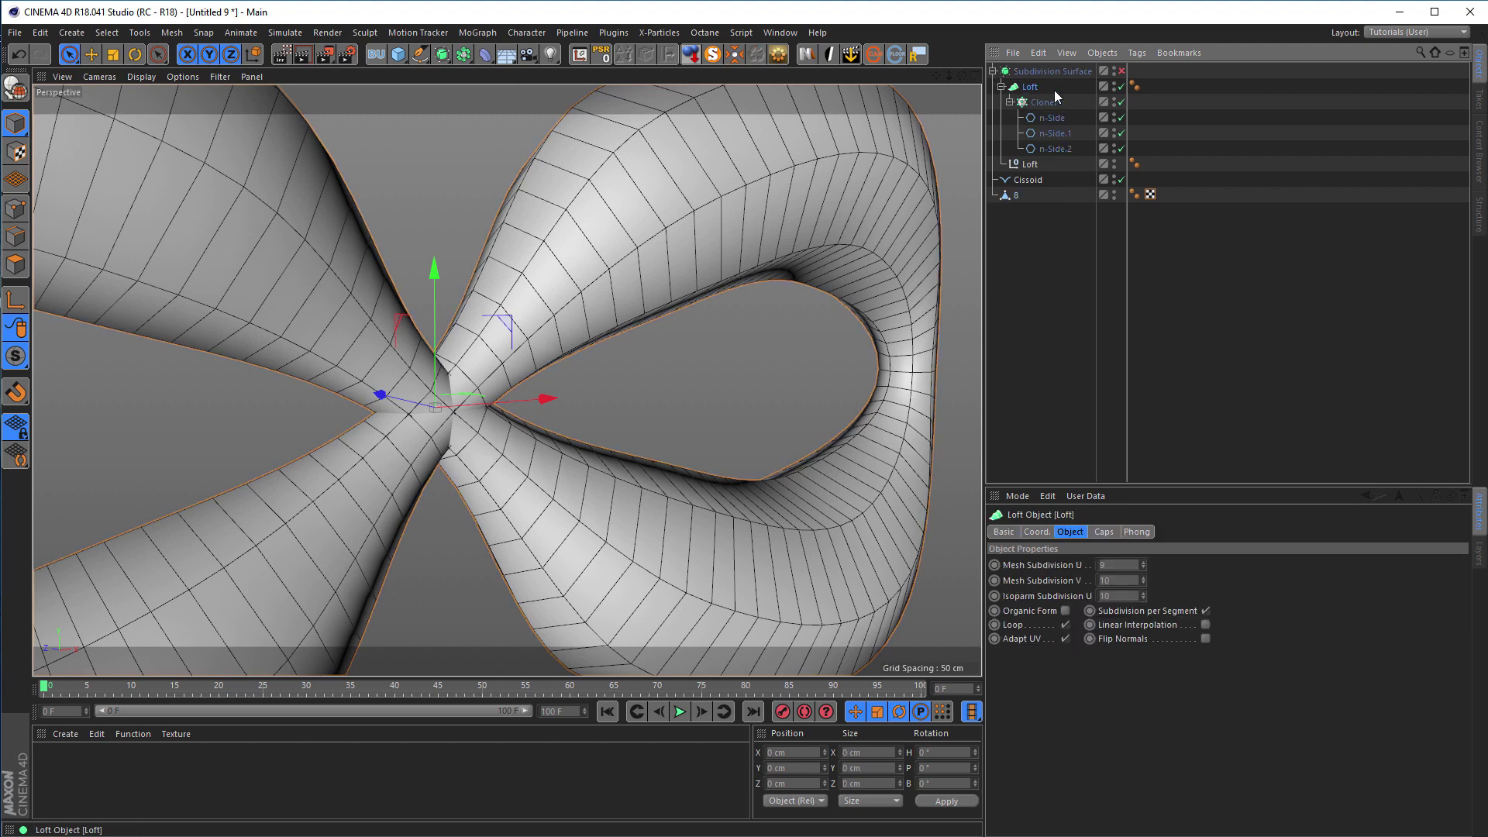
{"action": "left_click", "coordinate": [1121, 102]}
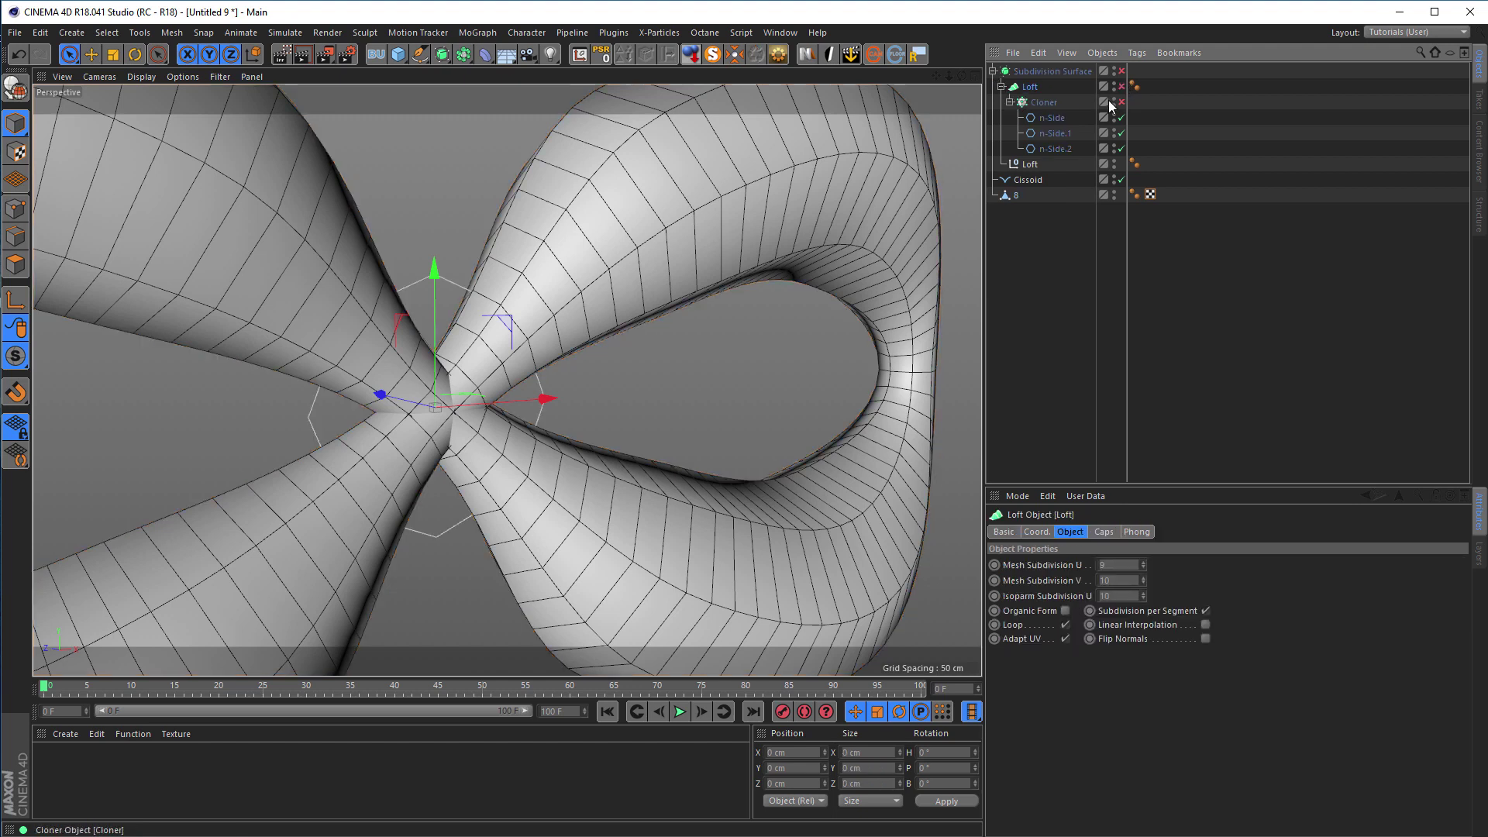
{"action": "left_click", "coordinate": [999, 87]}
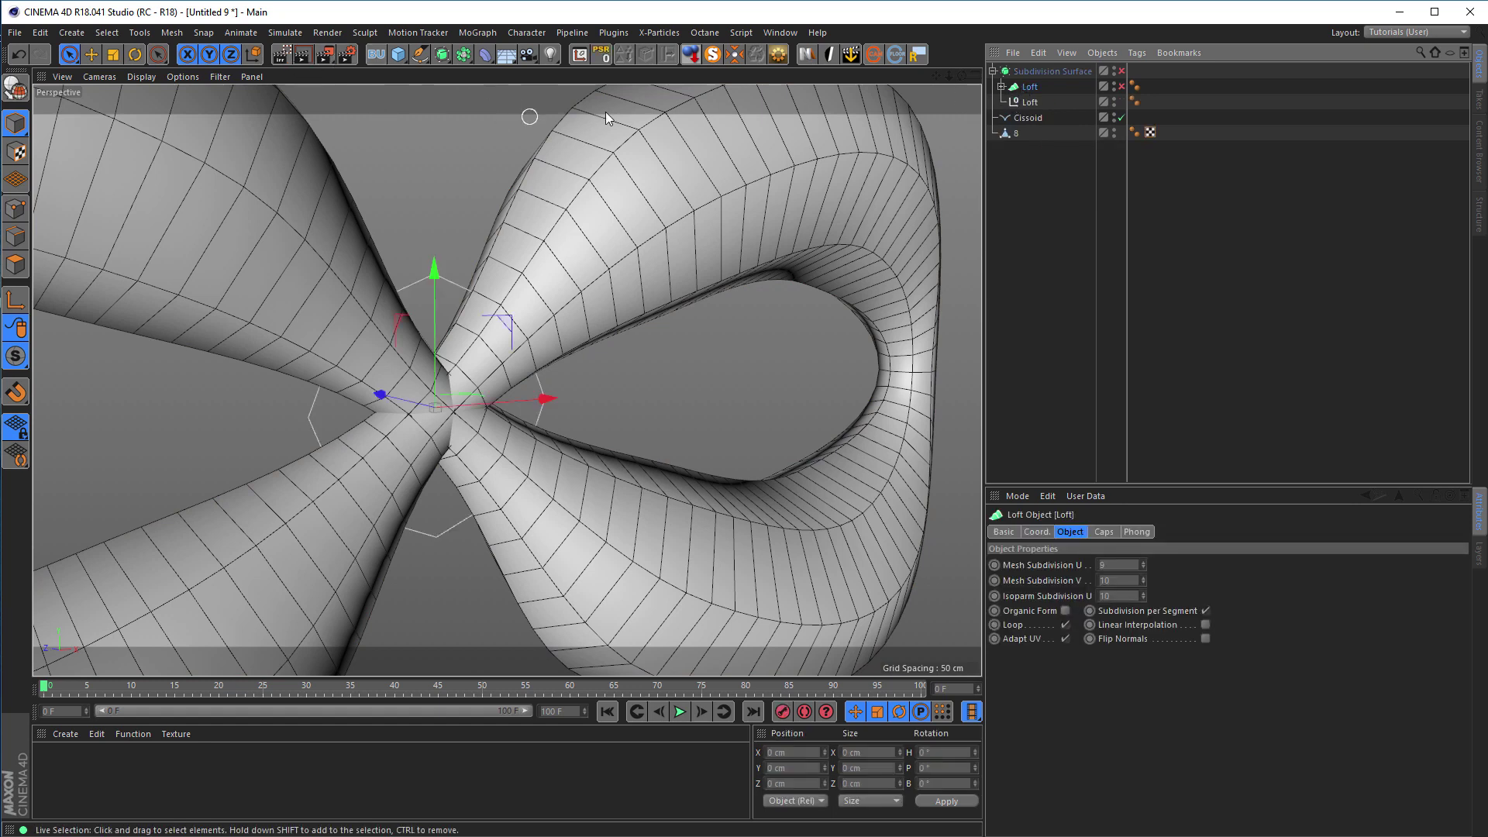
- Put the original Loft in a new Backup null and delete the leftover Loft null
{"action": "left_click", "coordinate": [379, 54]}
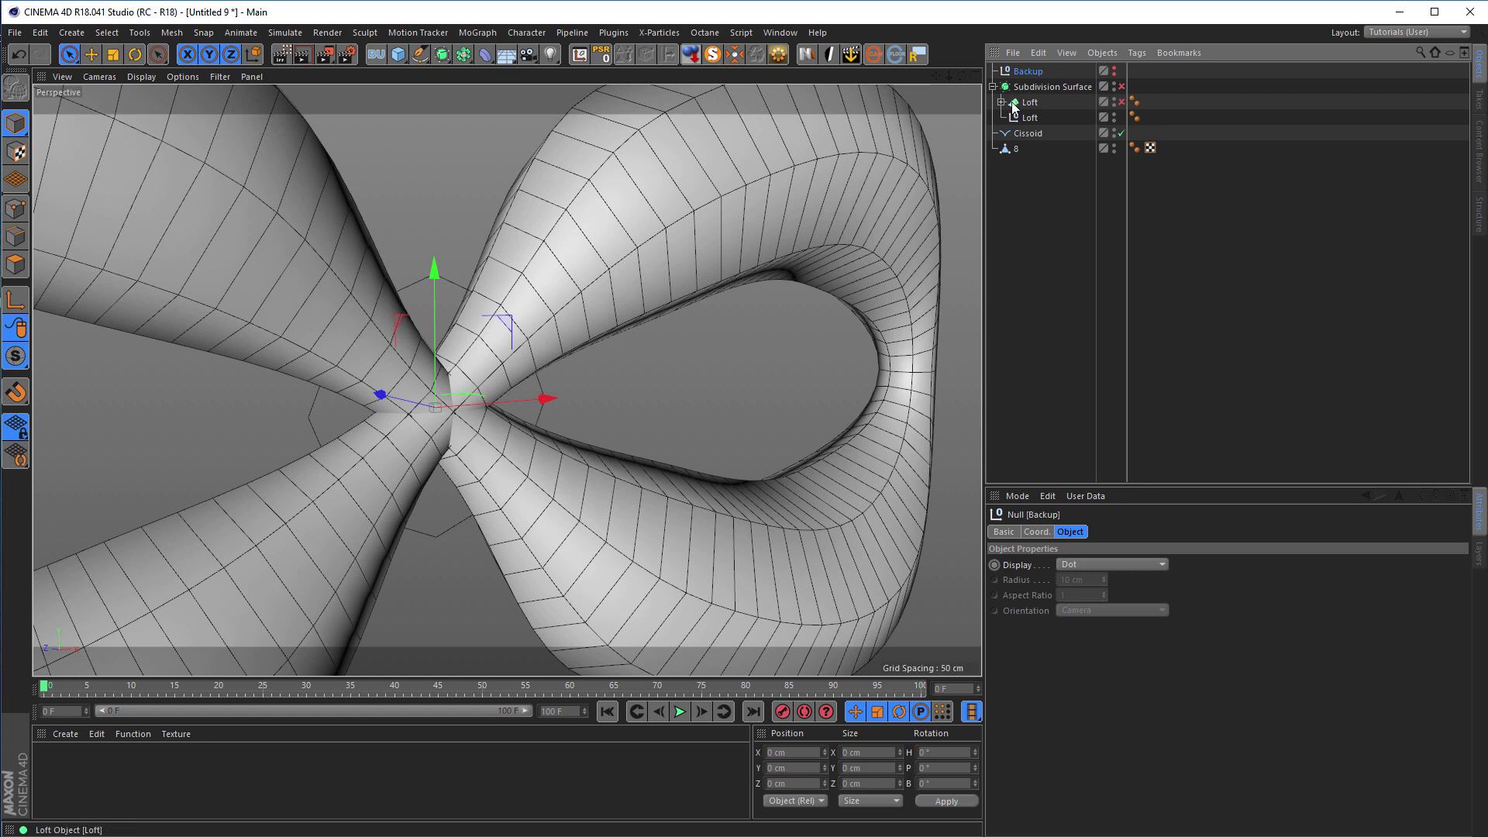
{"action": "left_click_drag", "start_coordinate": [1015, 104], "coordinate": [1025, 74]}
{"action": "left_click", "coordinate": [994, 70]}
{"action": "left_click", "coordinate": [1030, 102]}
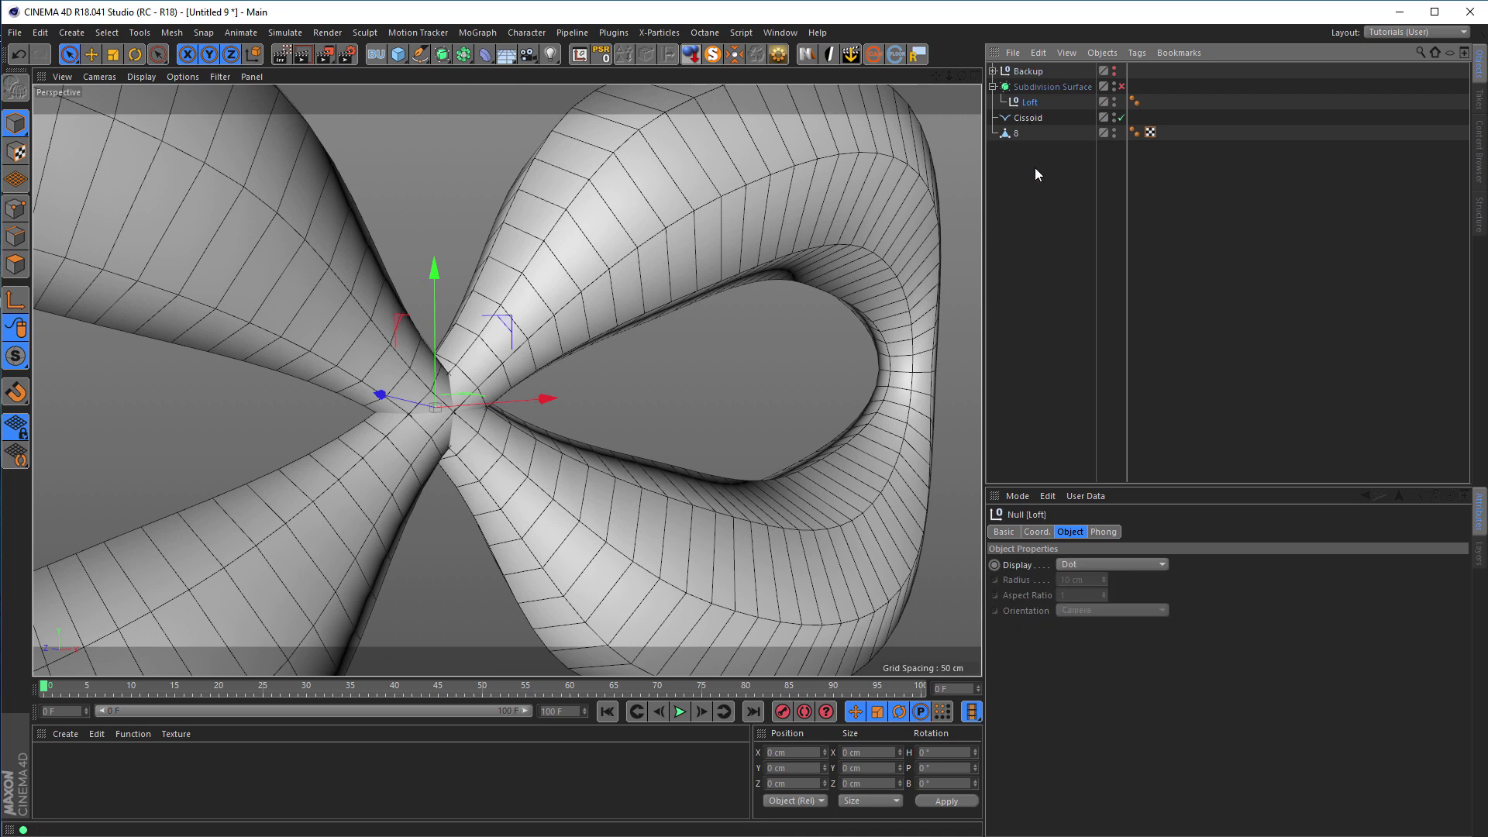
{"action": "key", "text": "Delete"}
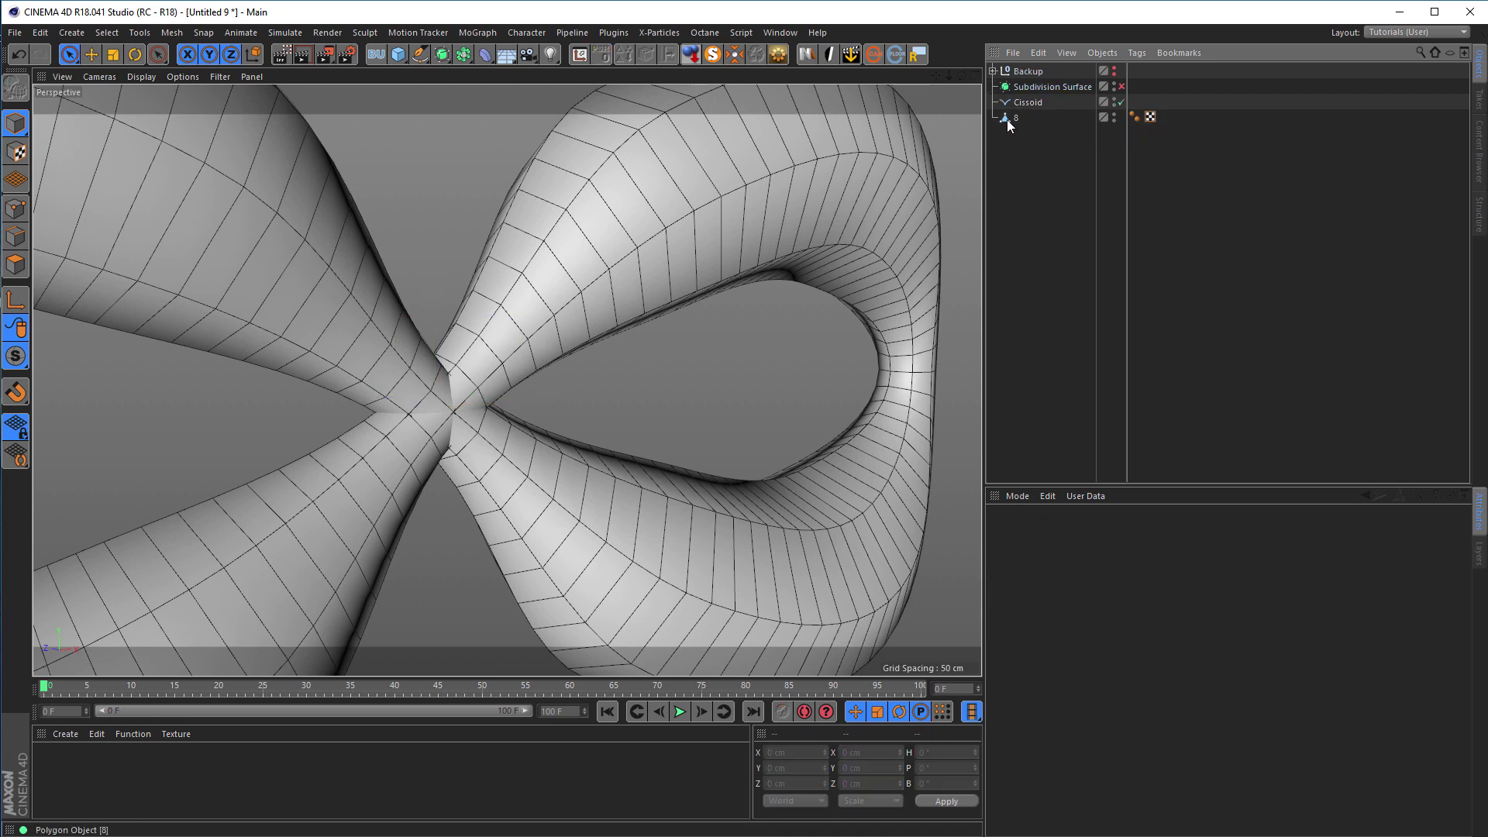
- Nest polygon object 8 under the Subdivision Surface
{"action": "left_click_drag", "start_coordinate": [1007, 120], "coordinate": [1040, 72]}
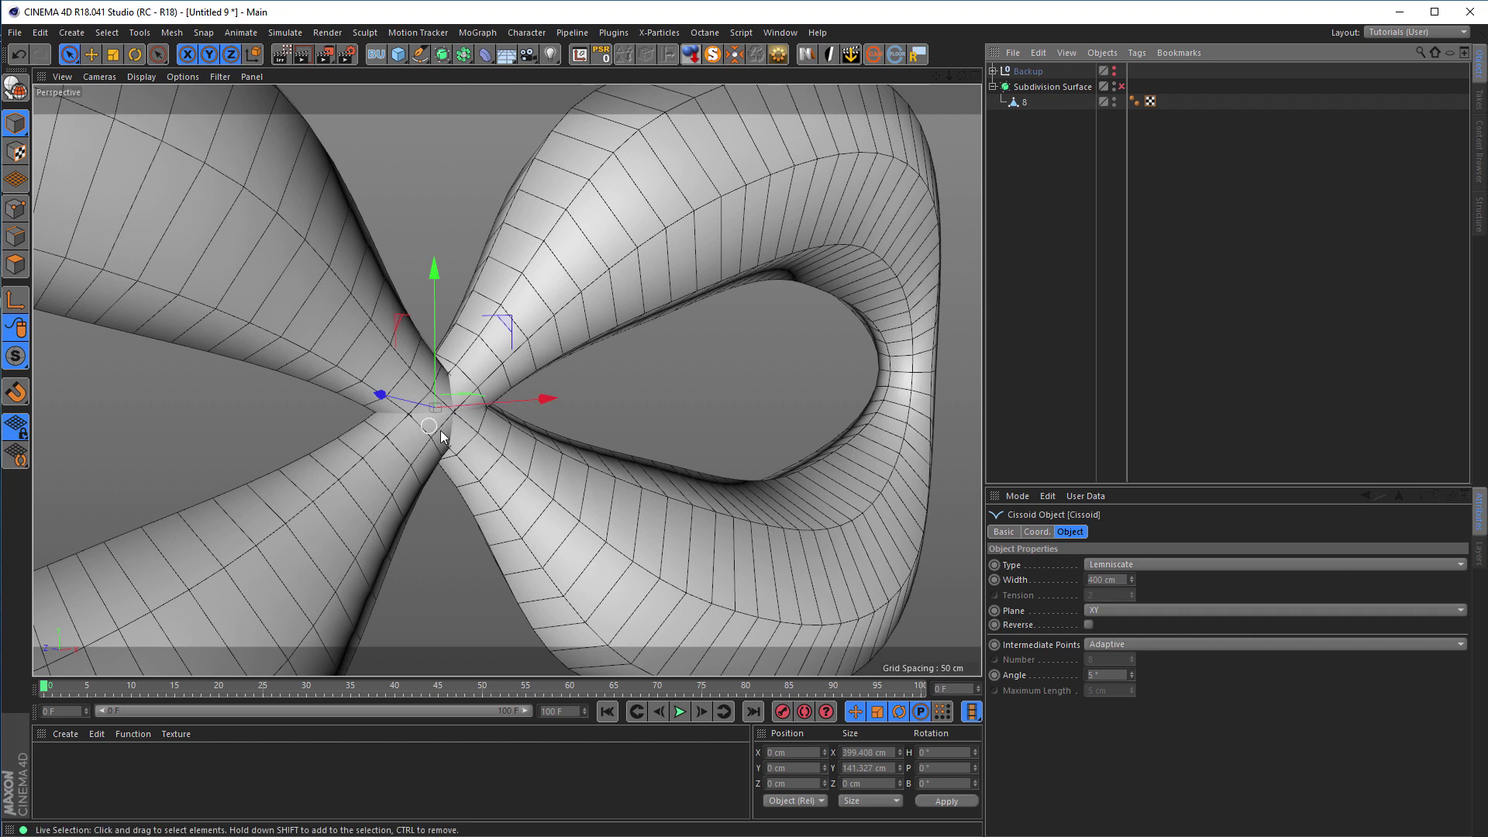
{"action": "left_click", "coordinate": [1015, 102]}
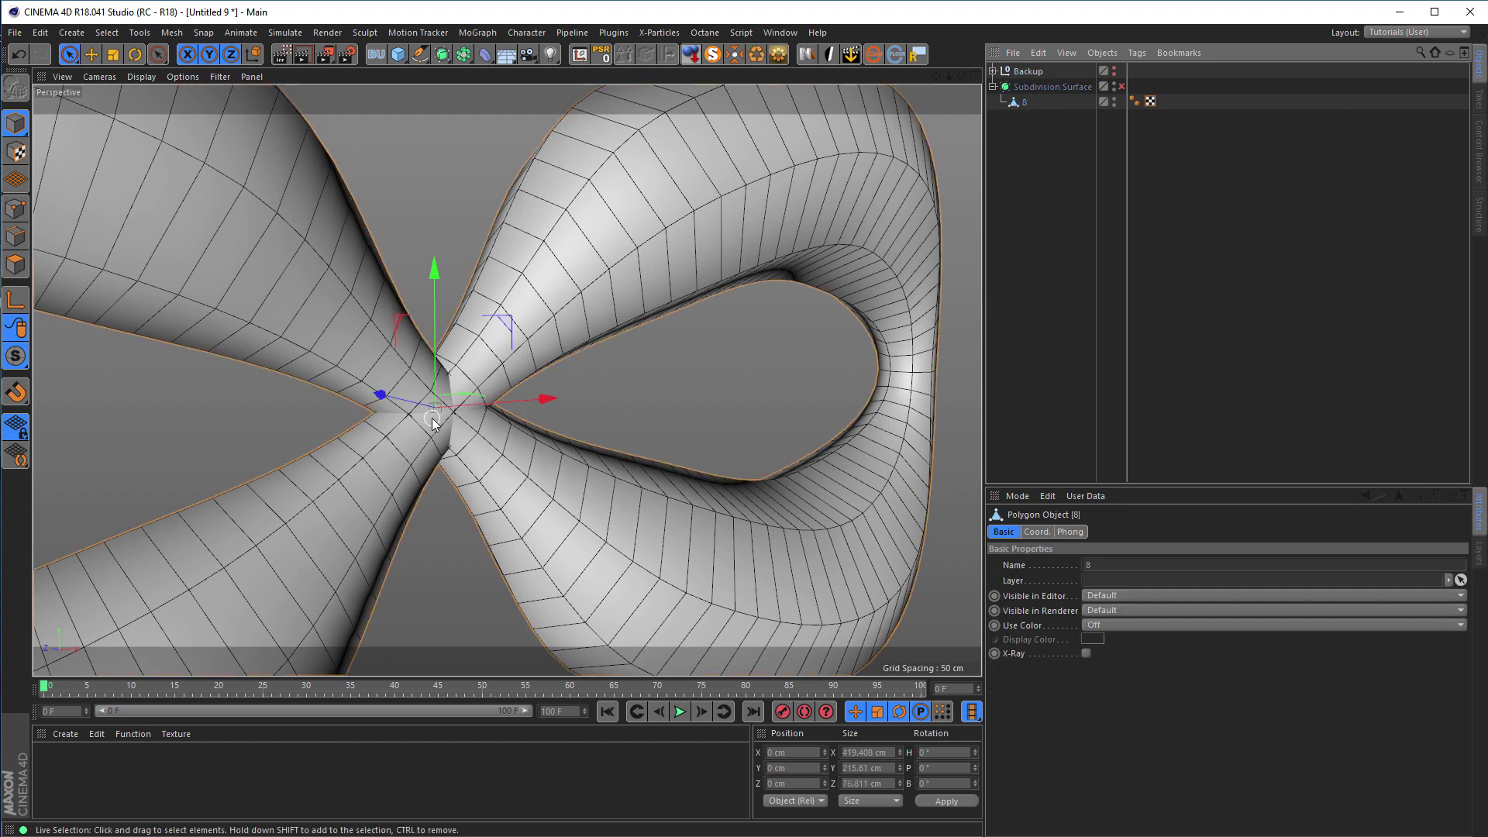
{"action": "scroll", "coordinate": [532, 406], "scroll_direction": "up", "scroll_amount": 4}
- In Points mode, delete both stray centre points at object 8's self-crossing
{"action": "mouse_move", "coordinate": [532, 413]}
{"action": "left_mouse_down", "text": "alt"}
{"action": "mouse_move", "coordinate": [431, 407]}
{"action": "mouse_move", "coordinate": [523, 388]}
{"action": "left_mouse_up", "text": "alt"}
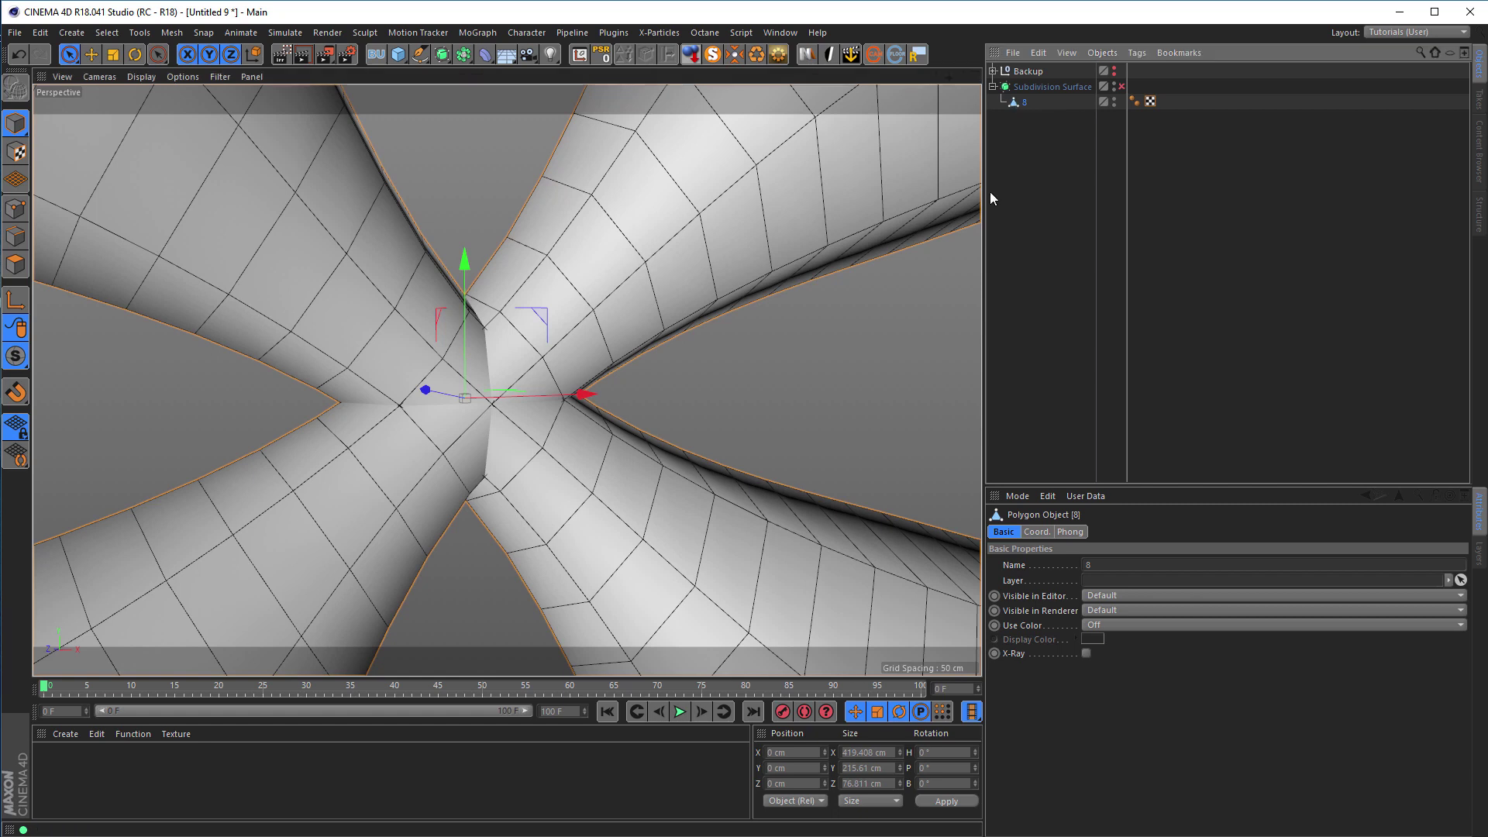
{"action": "left_click", "coordinate": [15, 209]}
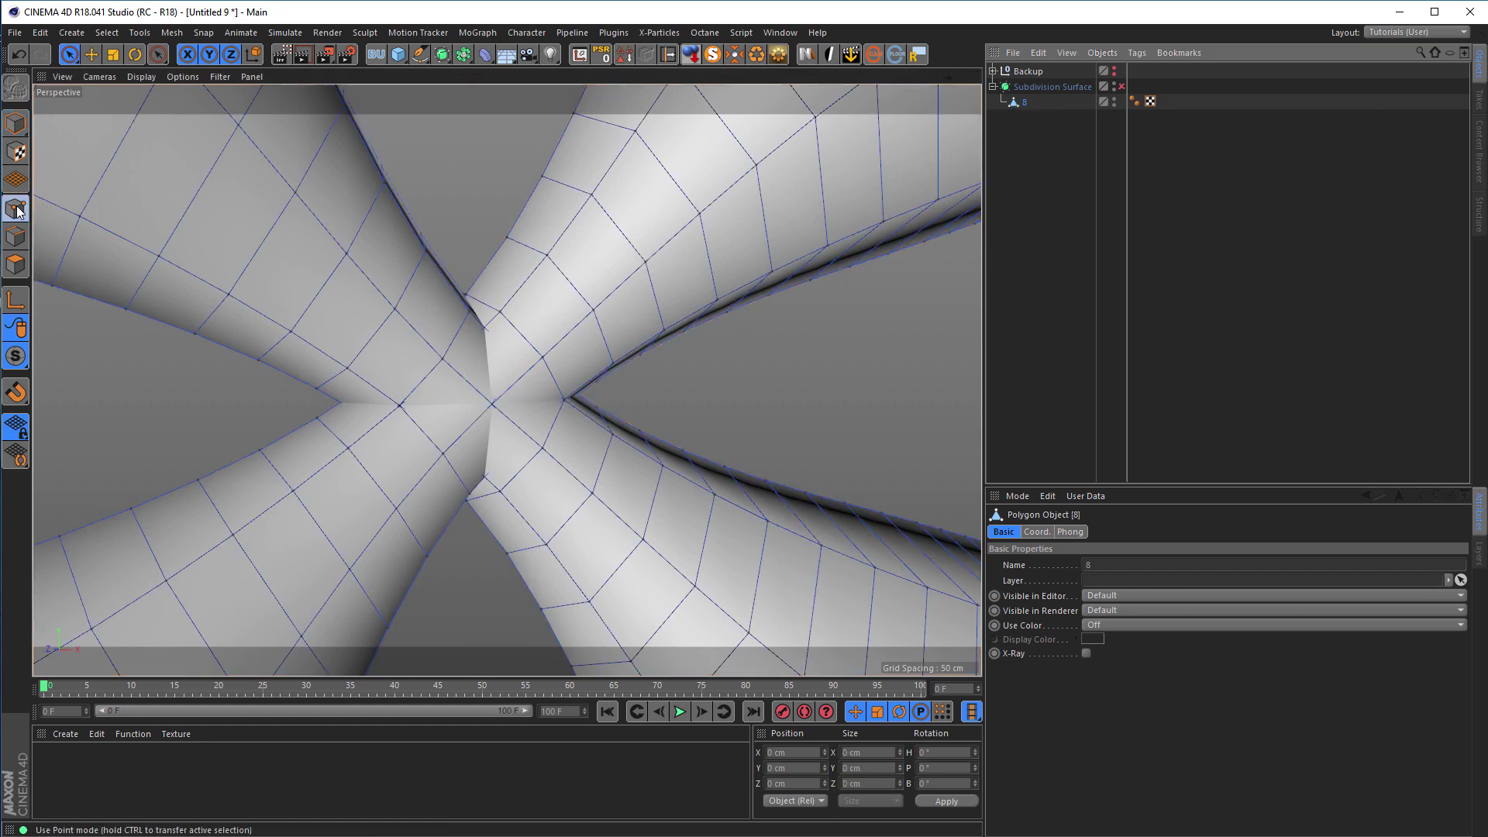
{"action": "left_click", "coordinate": [492, 410]}
{"action": "left_click_drag", "start_coordinate": [493, 409], "coordinate": [511, 448]}
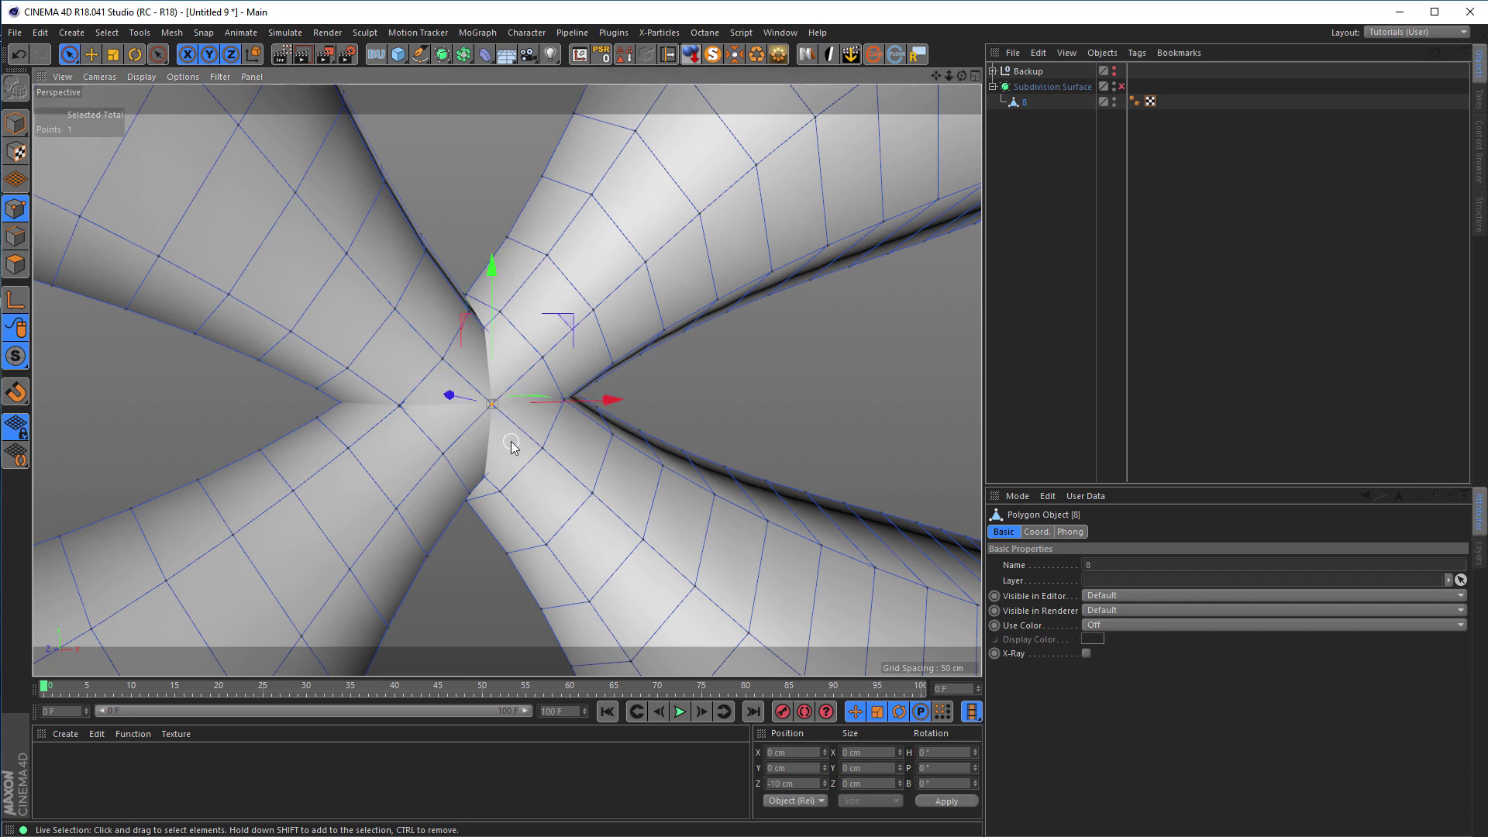
{"action": "key", "text": "Delete"}
{"action": "left_click_drag", "start_coordinate": [513, 392], "coordinate": [651, 412], "text": "alt"}
{"action": "left_click", "coordinate": [521, 419]}
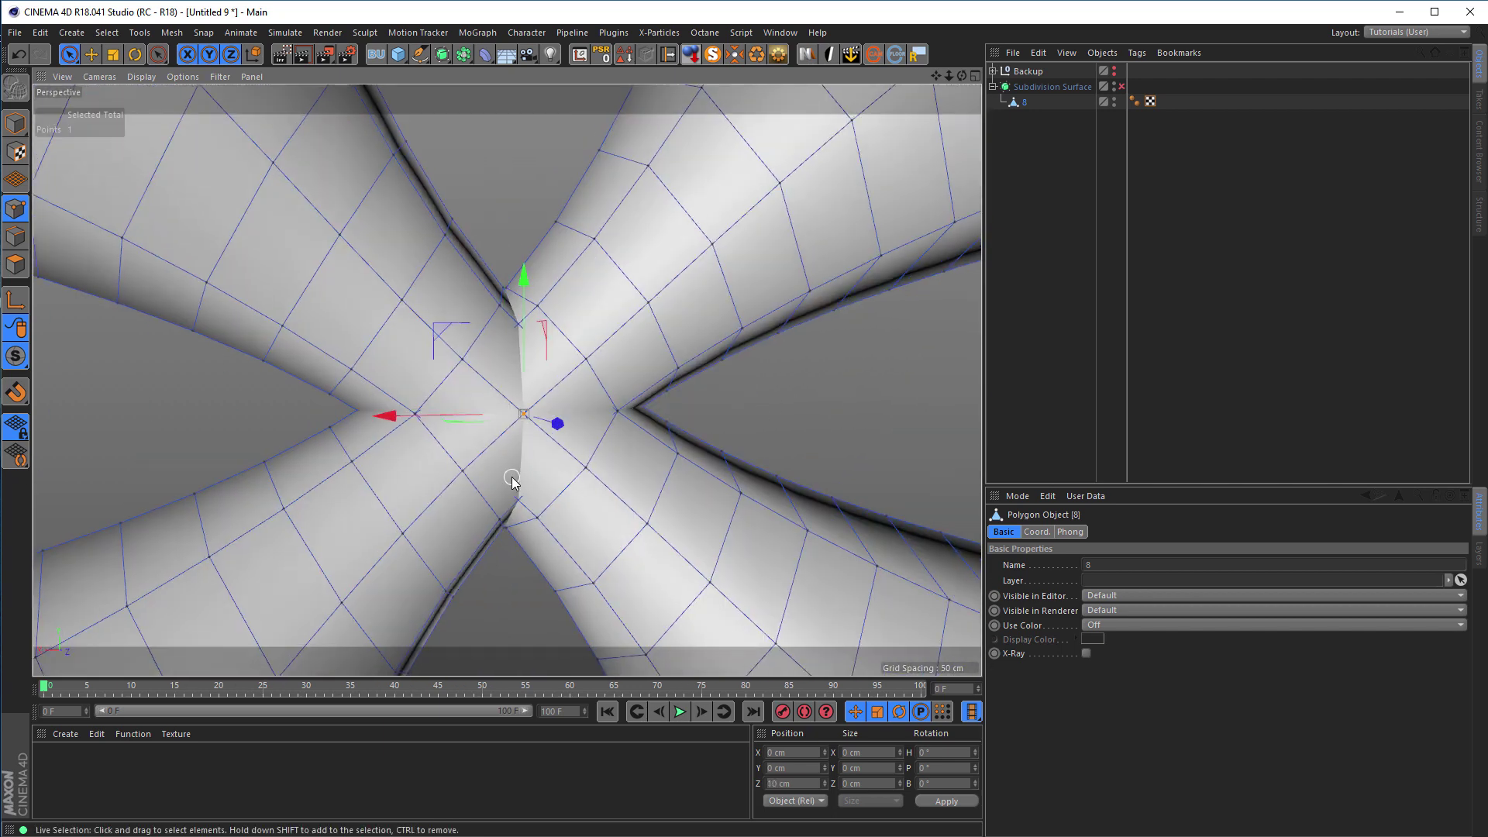
{"action": "key", "text": "Delete"}
{"action": "left_click_drag", "start_coordinate": [598, 452], "coordinate": [597, 412], "text": "alt"}
{"action": "scroll", "coordinate": [512, 419], "scroll_direction": "up", "scroll_amount": 3}
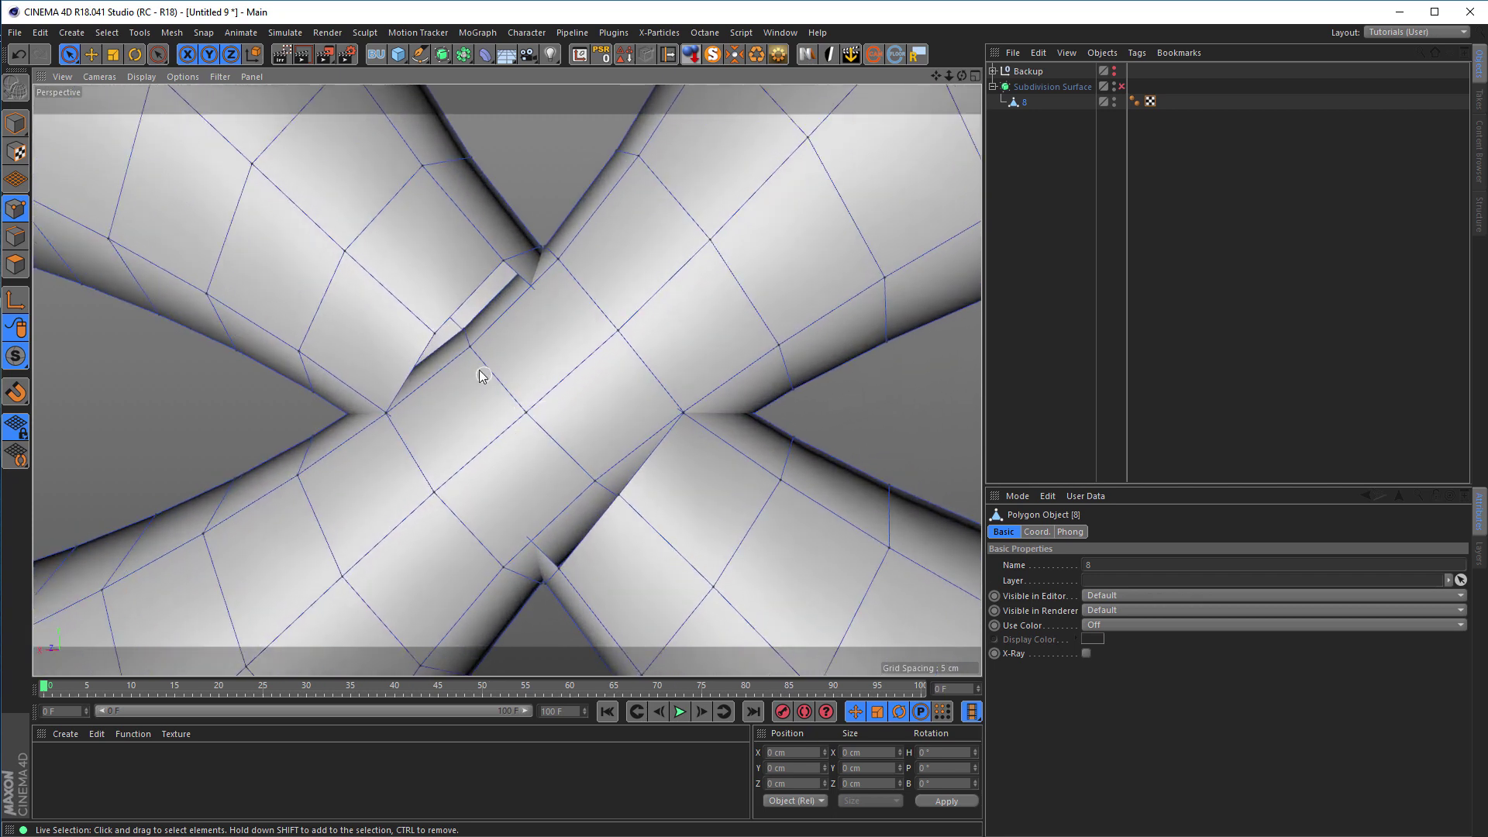
- With Loop Selection set to stop at boundary edges, delete the edge loop at the crossing
{"action": "right_click", "coordinate": [575, 451]}
{"action": "left_click", "coordinate": [580, 458]}
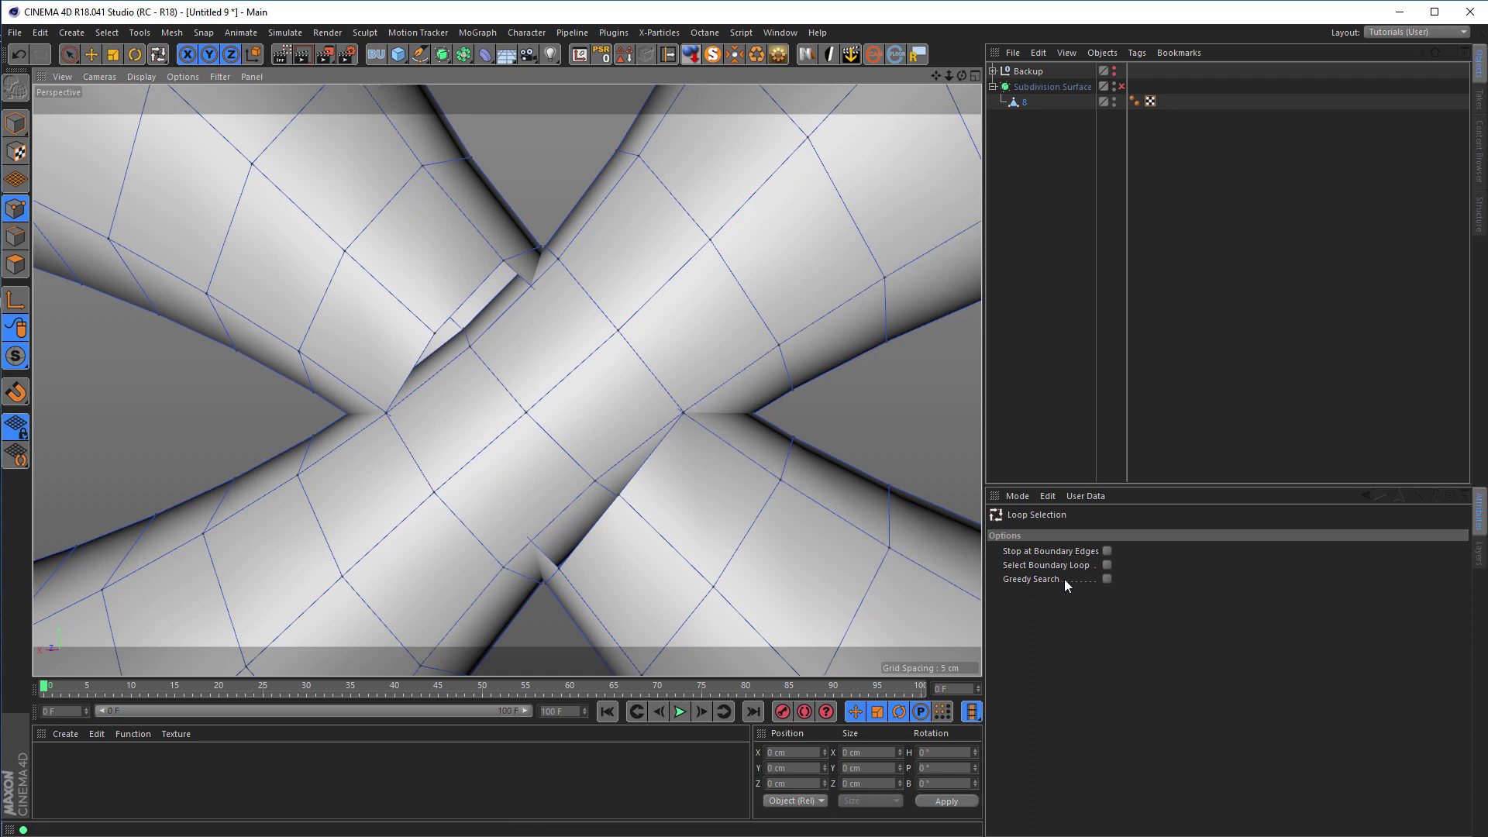
{"action": "left_click", "coordinate": [1107, 551]}
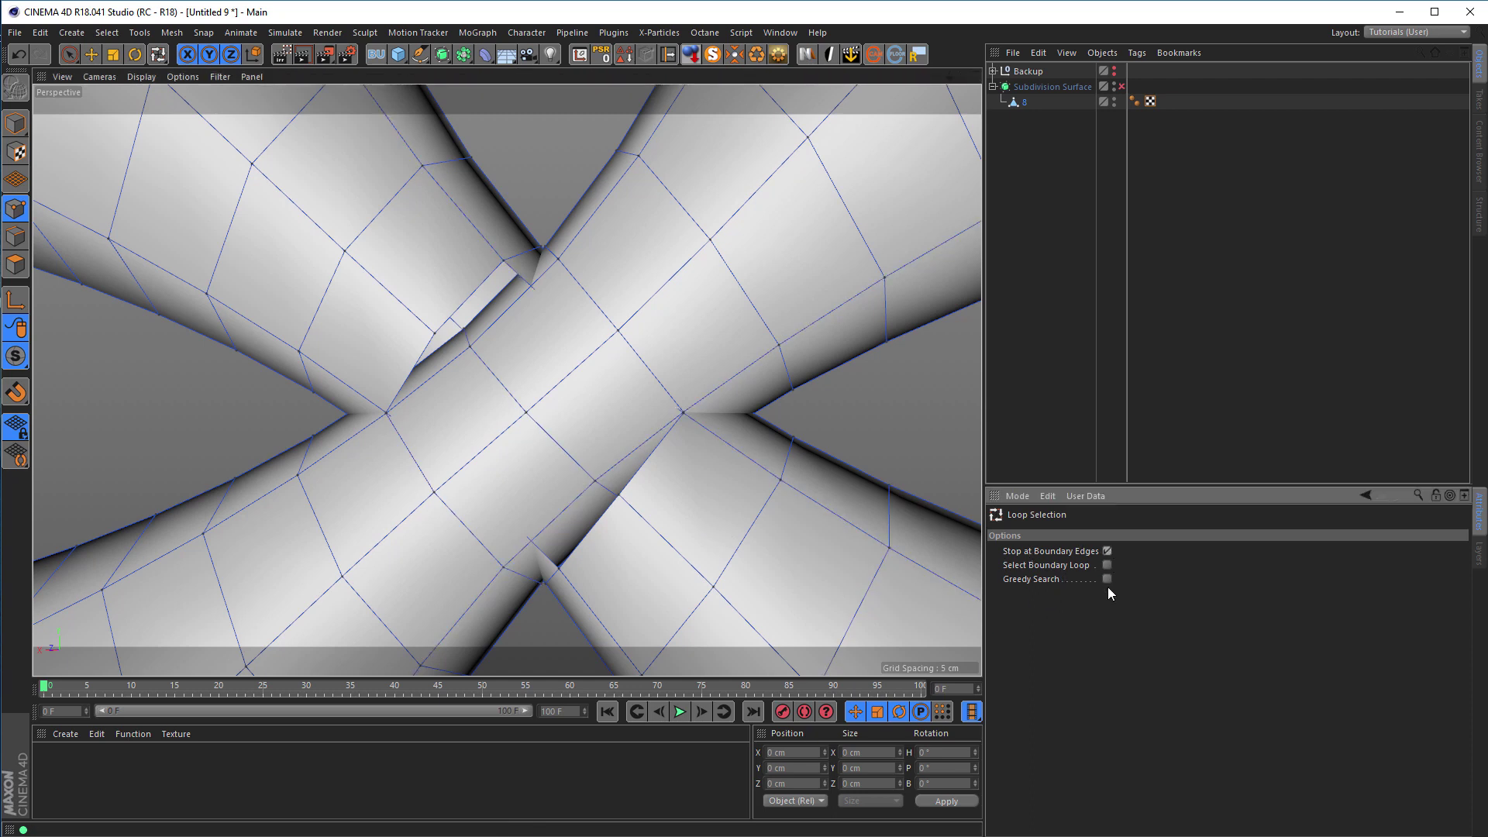
{"action": "left_click", "coordinate": [536, 421]}
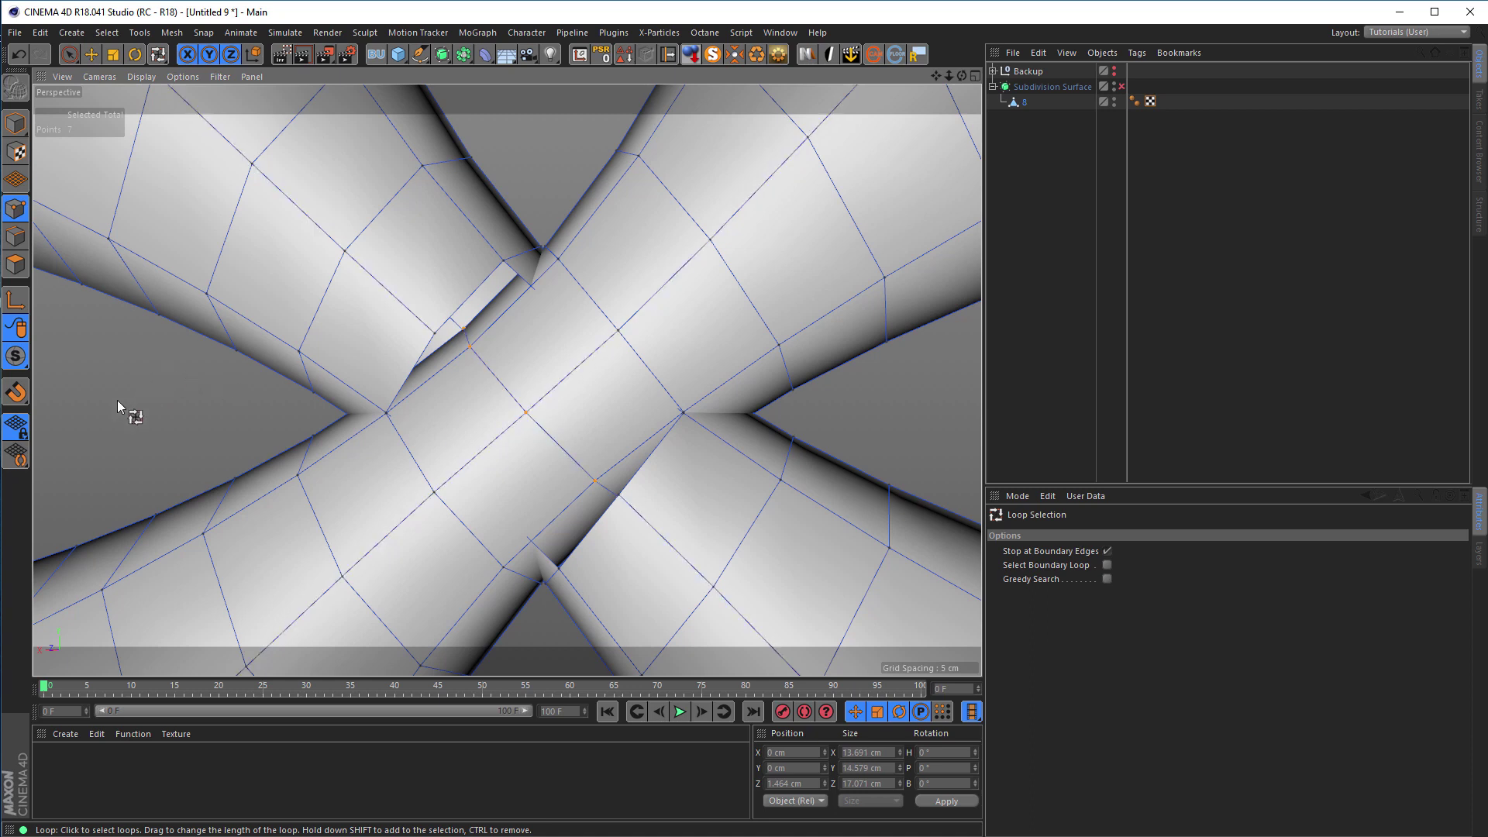
{"action": "key", "text": "Delete"}
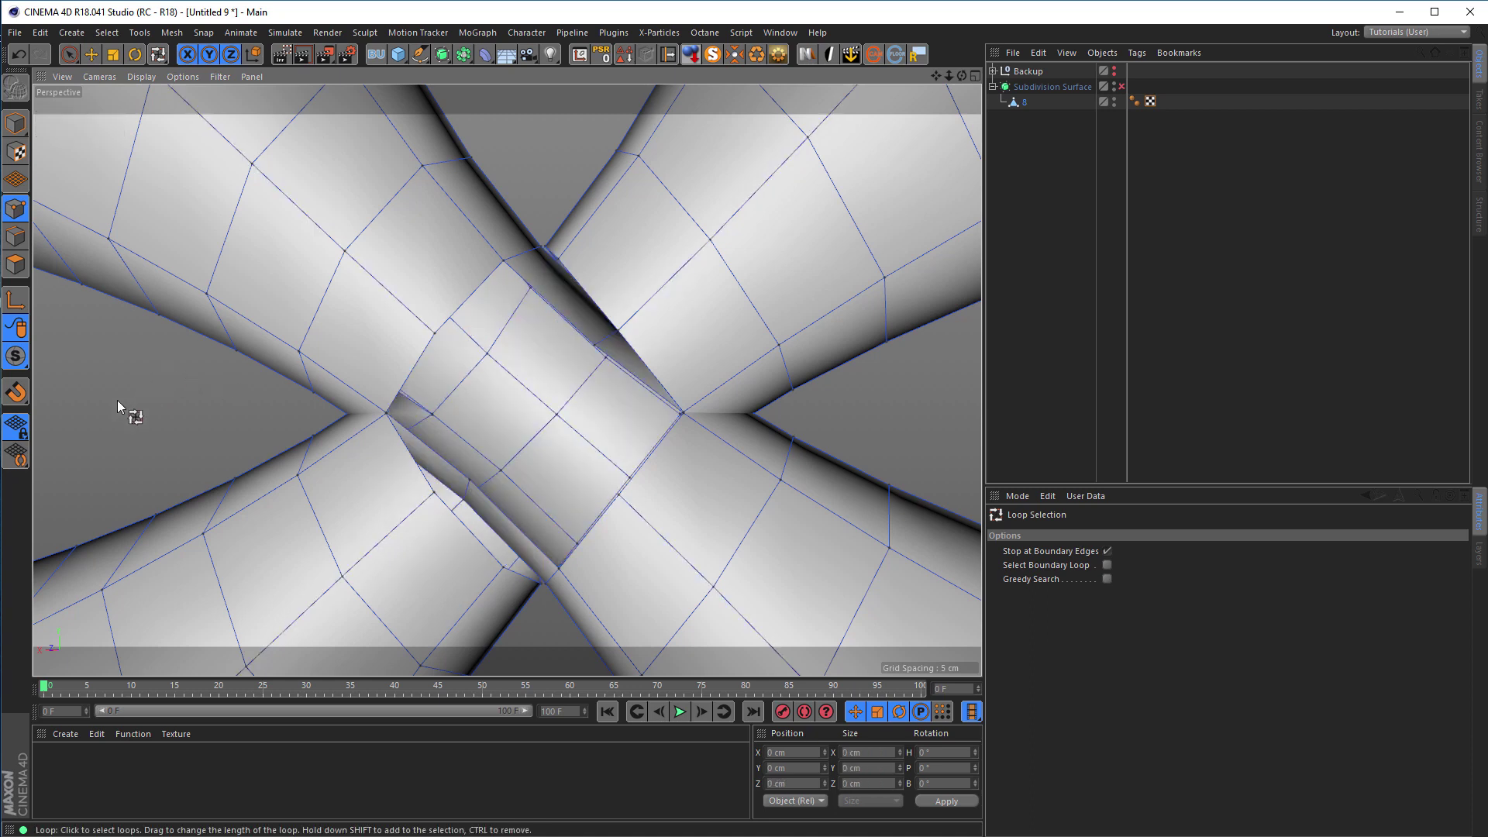
- Delete the remaining point loop across the crossing to open a hole, then inspect it up close
{"action": "left_click", "coordinate": [525, 450]}
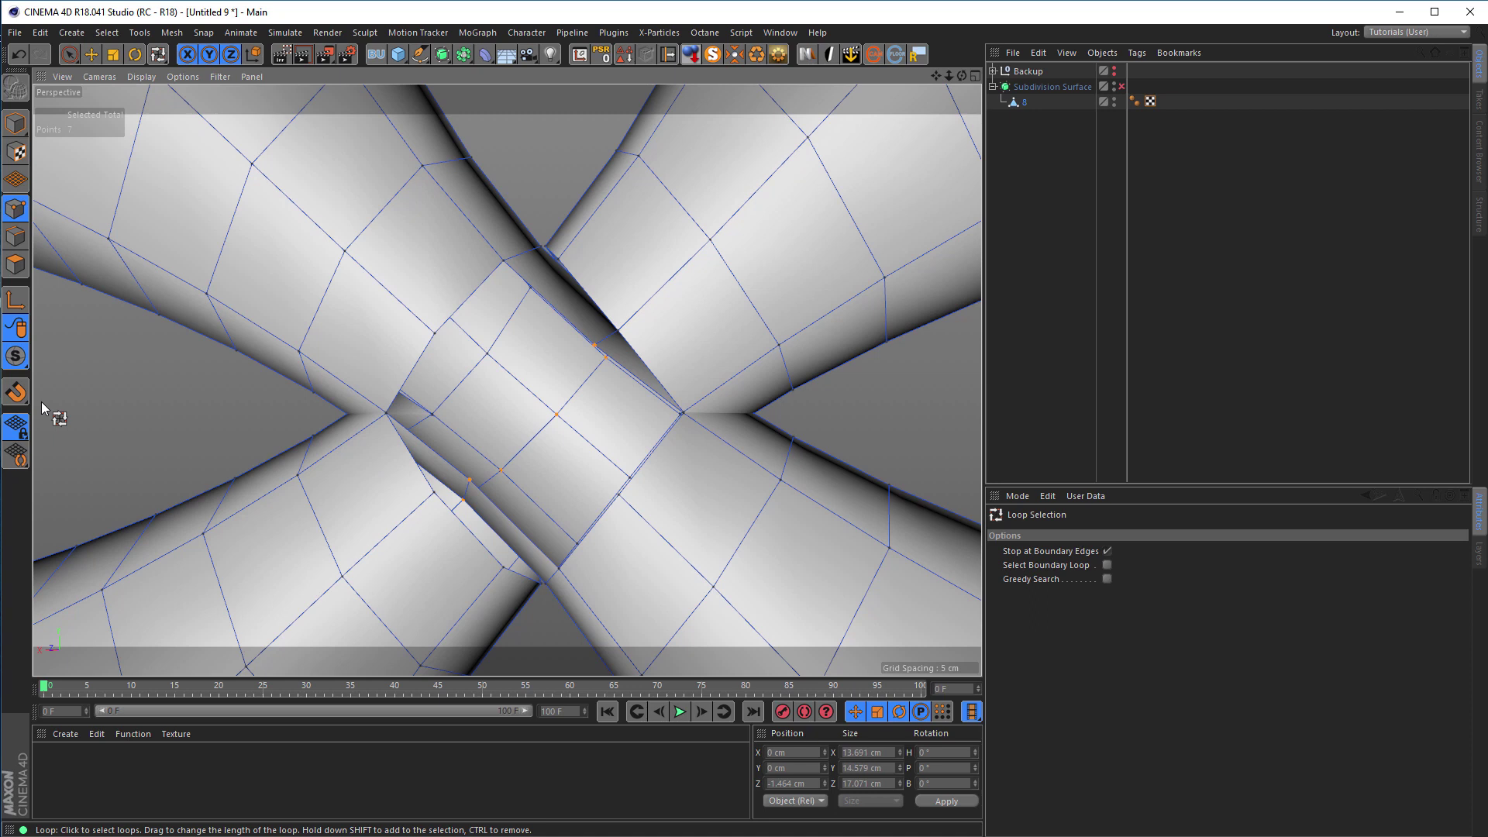
{"action": "key", "text": "Delete"}
{"action": "scroll", "coordinate": [372, 432], "scroll_direction": "up", "scroll_amount": 5}
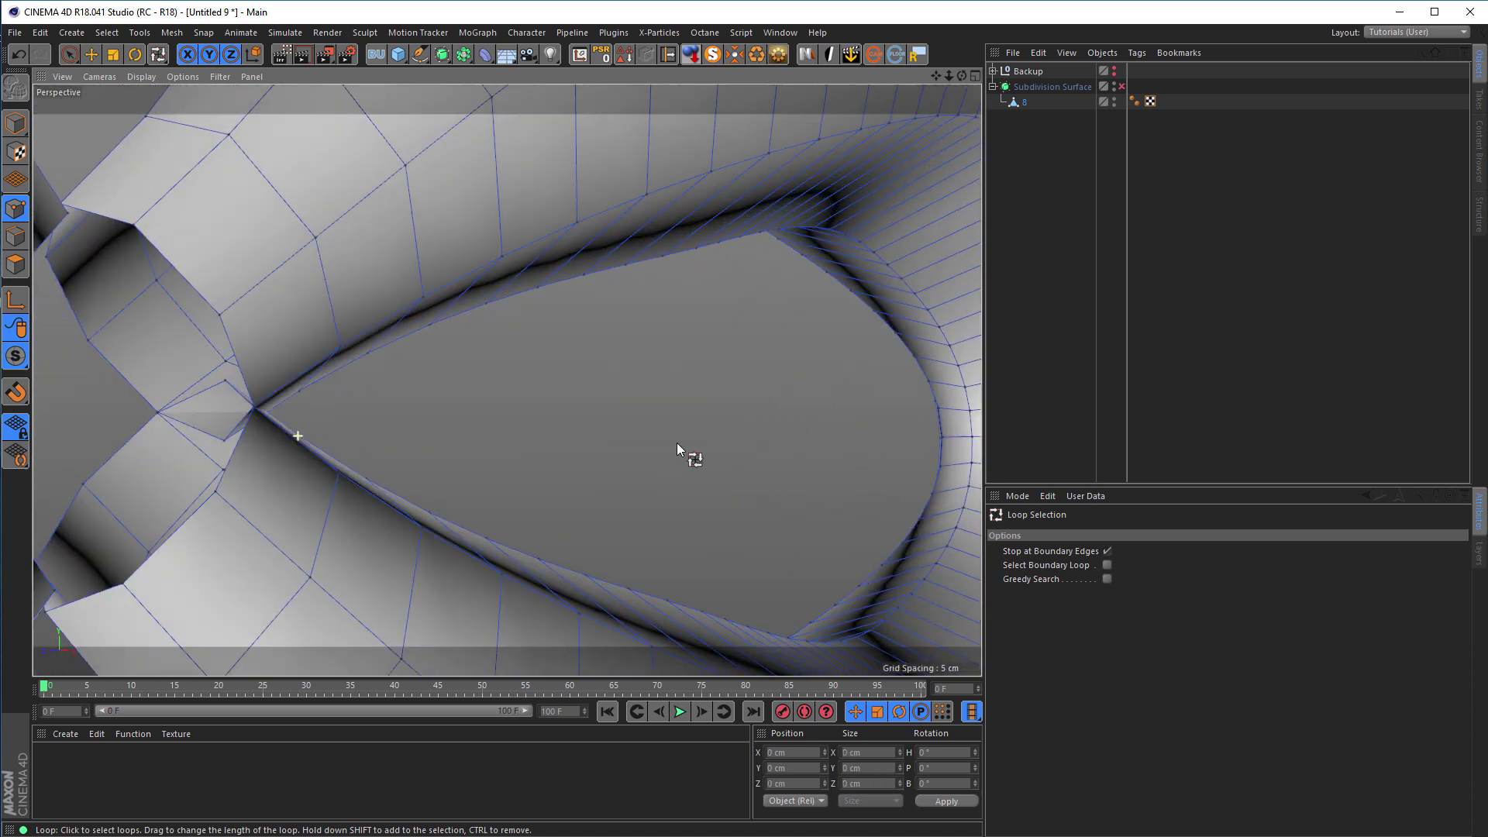
{"action": "scroll", "coordinate": [183, 474], "scroll_direction": "down", "scroll_amount": 8}
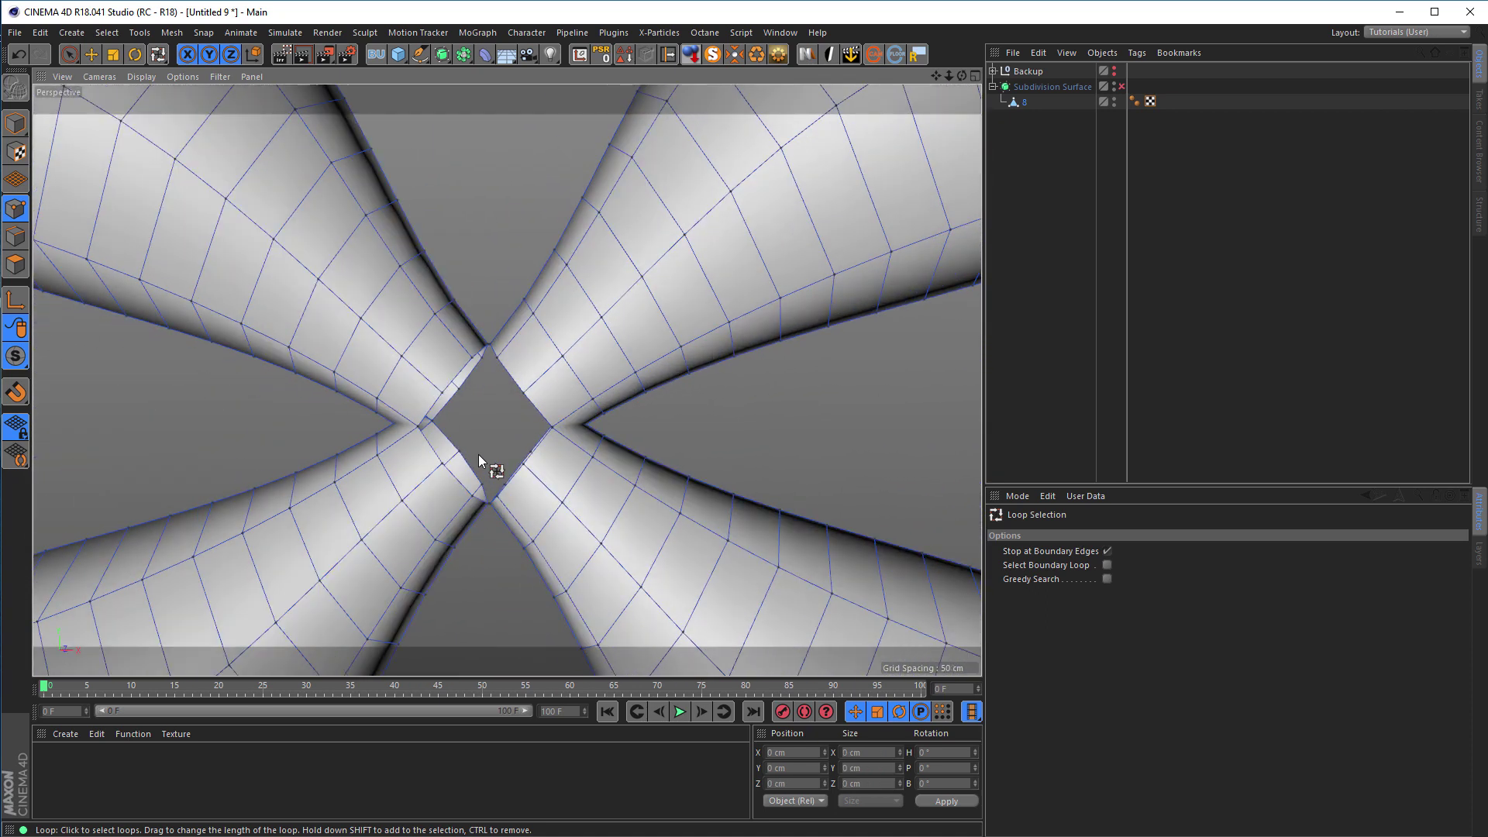
{"action": "scroll", "coordinate": [519, 318], "scroll_direction": "up", "scroll_amount": 8}
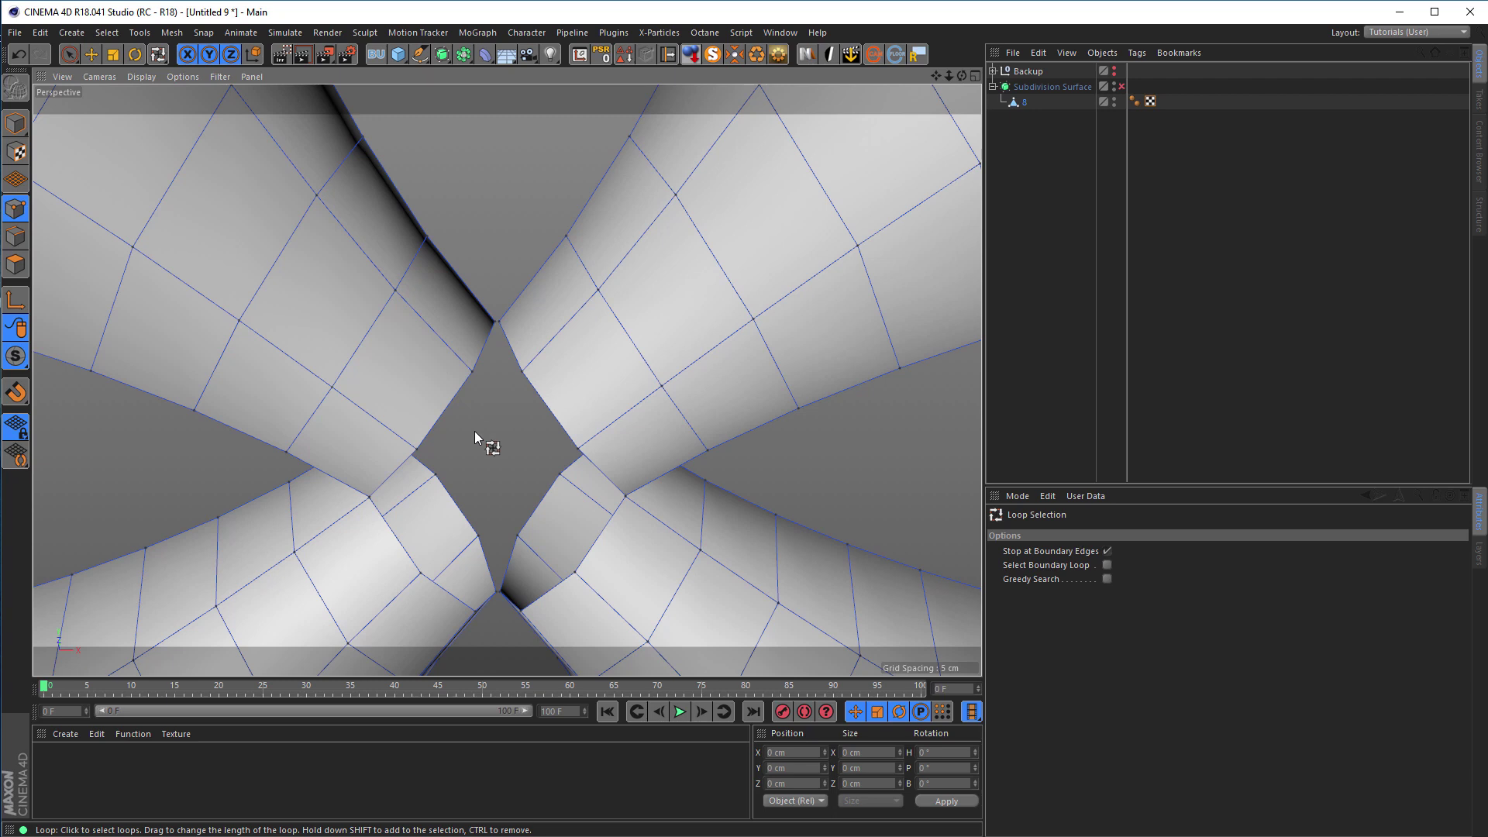
{"action": "left_click_drag", "start_coordinate": [406, 457], "coordinate": [468, 384], "text": "alt"}
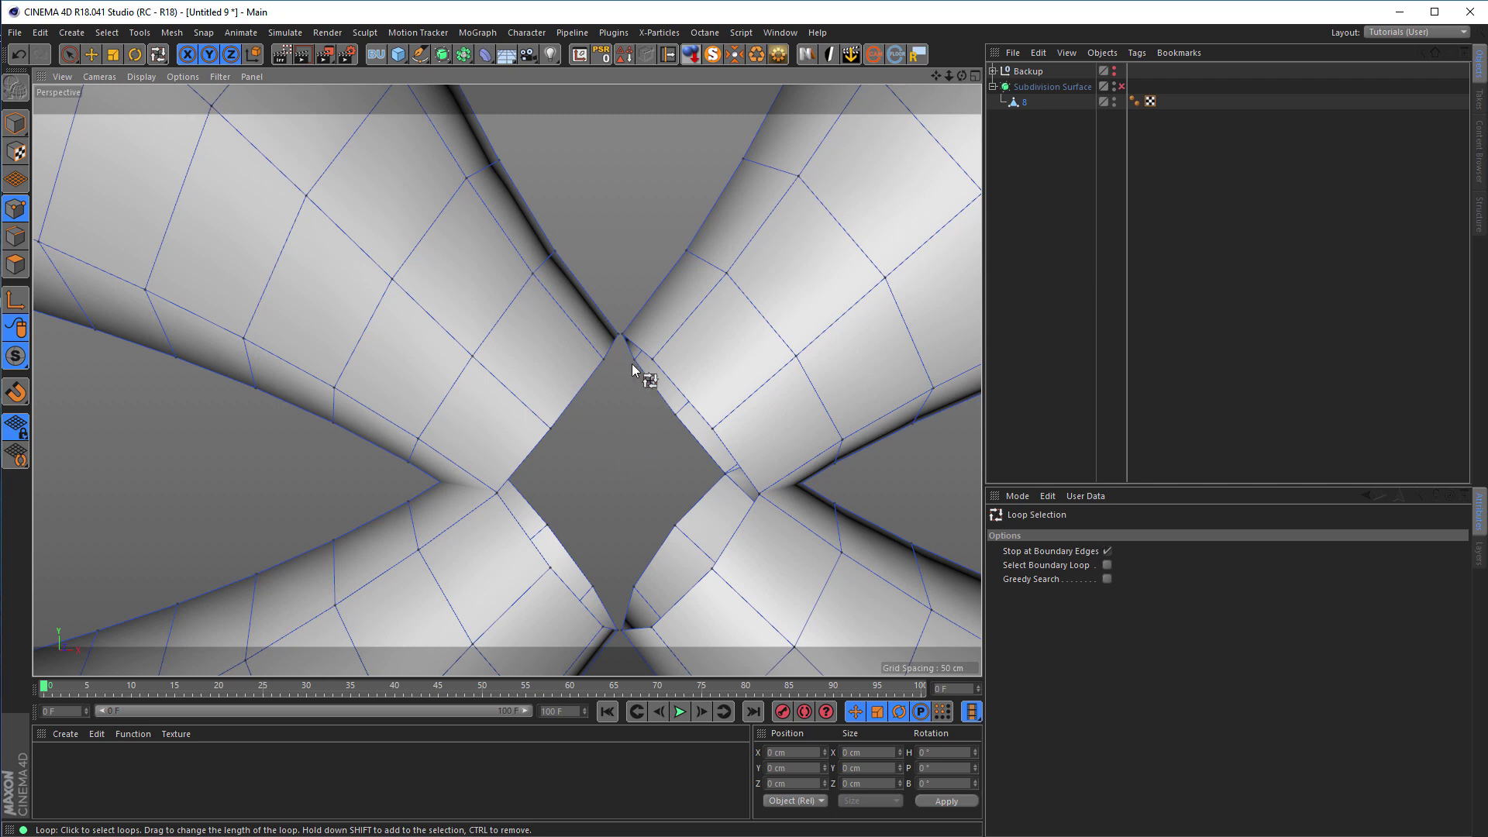
{"action": "left_click_drag", "start_coordinate": [606, 384], "coordinate": [650, 332], "text": "alt"}
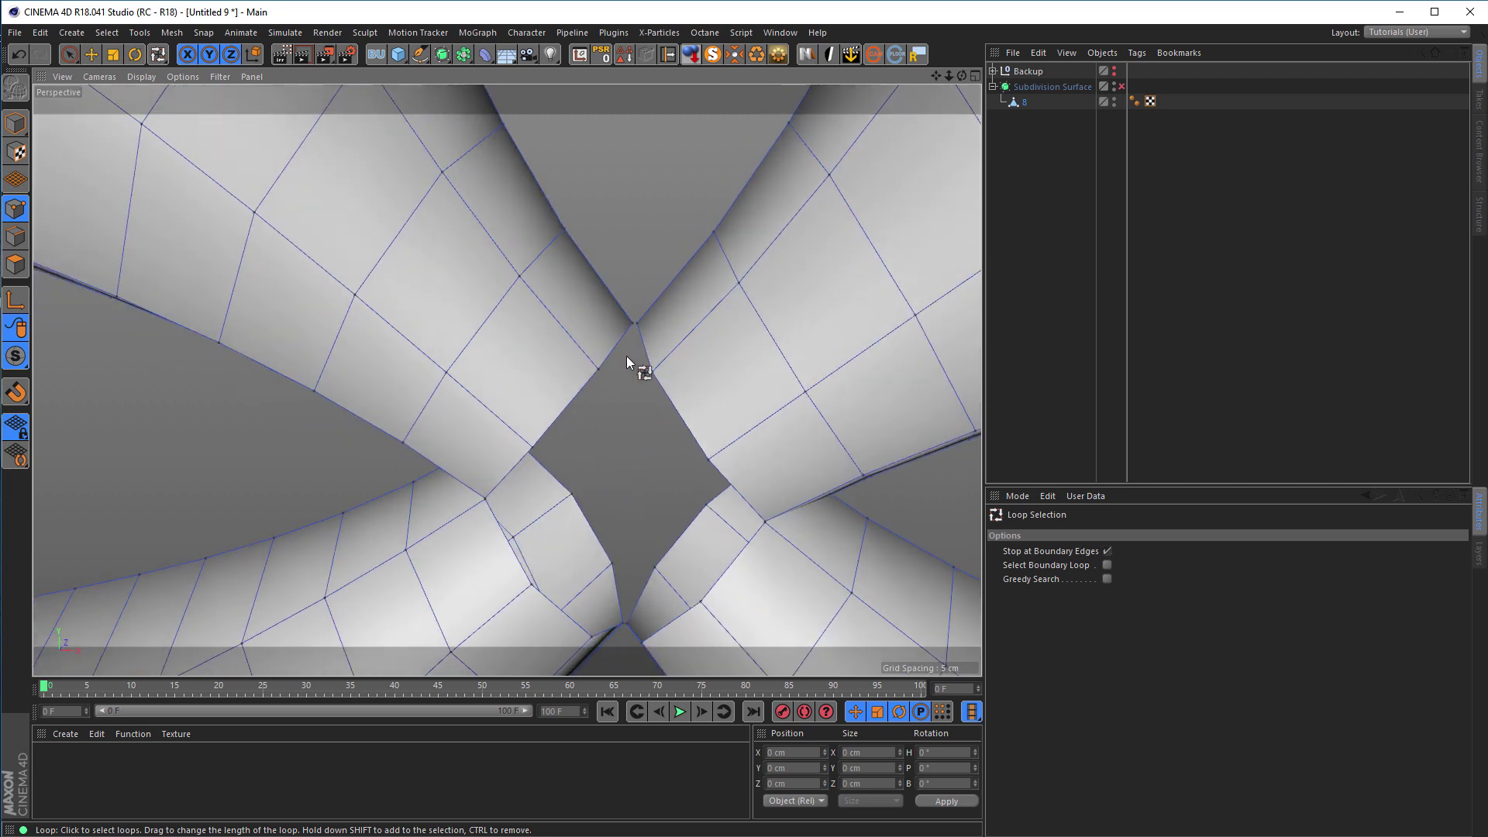
{"action": "mouse_move", "coordinate": [648, 325]}
{"action": "right_mouse_down", "text": "alt"}
{"action": "mouse_move", "coordinate": [737, 333]}
{"action": "mouse_move", "coordinate": [650, 318]}
{"action": "right_mouse_up", "text": "alt"}
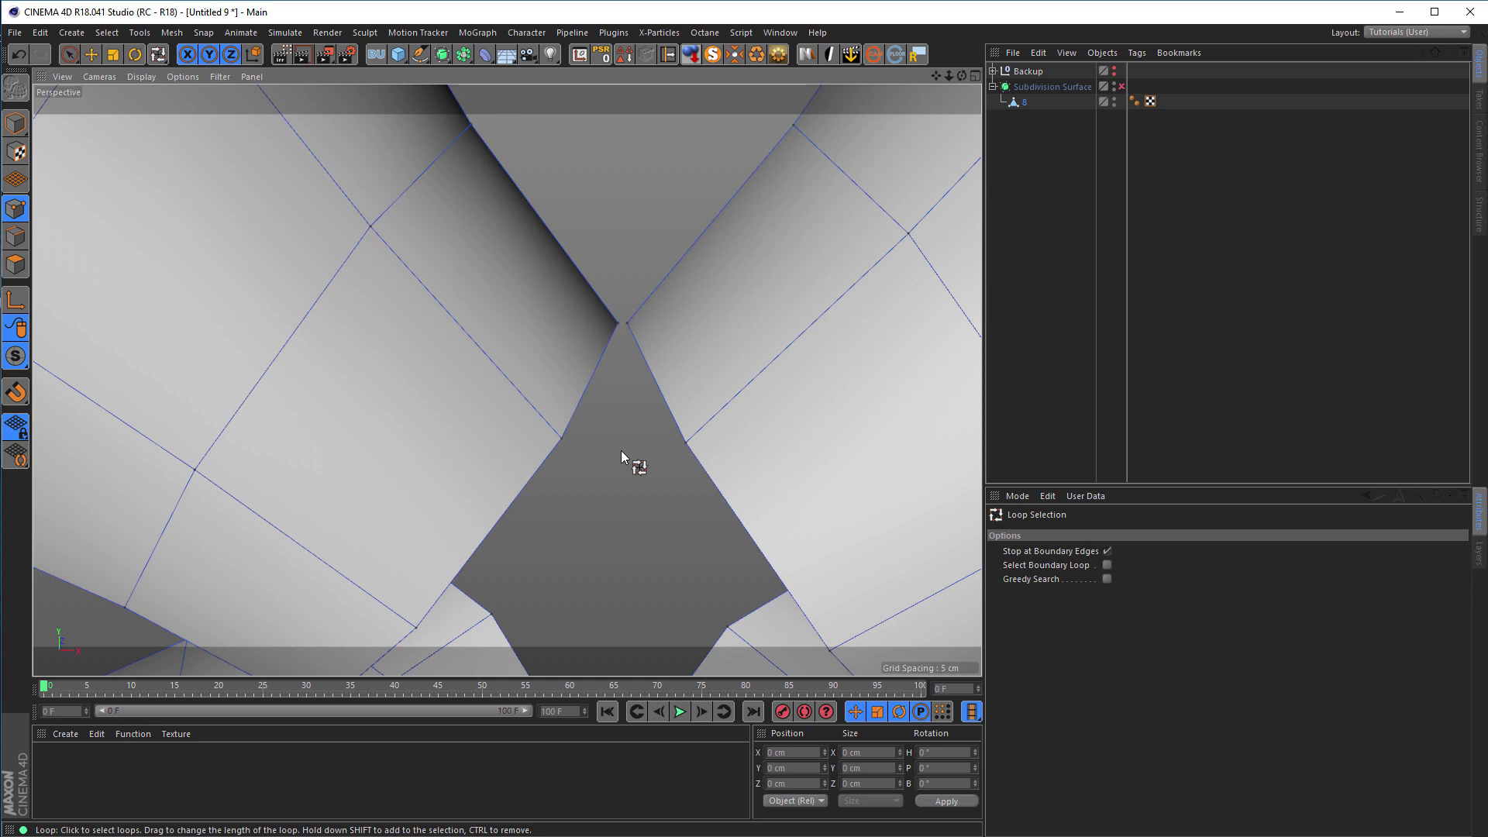
- Select the two points at the top of the gap and merge them with the Weld tool (M~Q)
{"action": "key", "text": "9"}
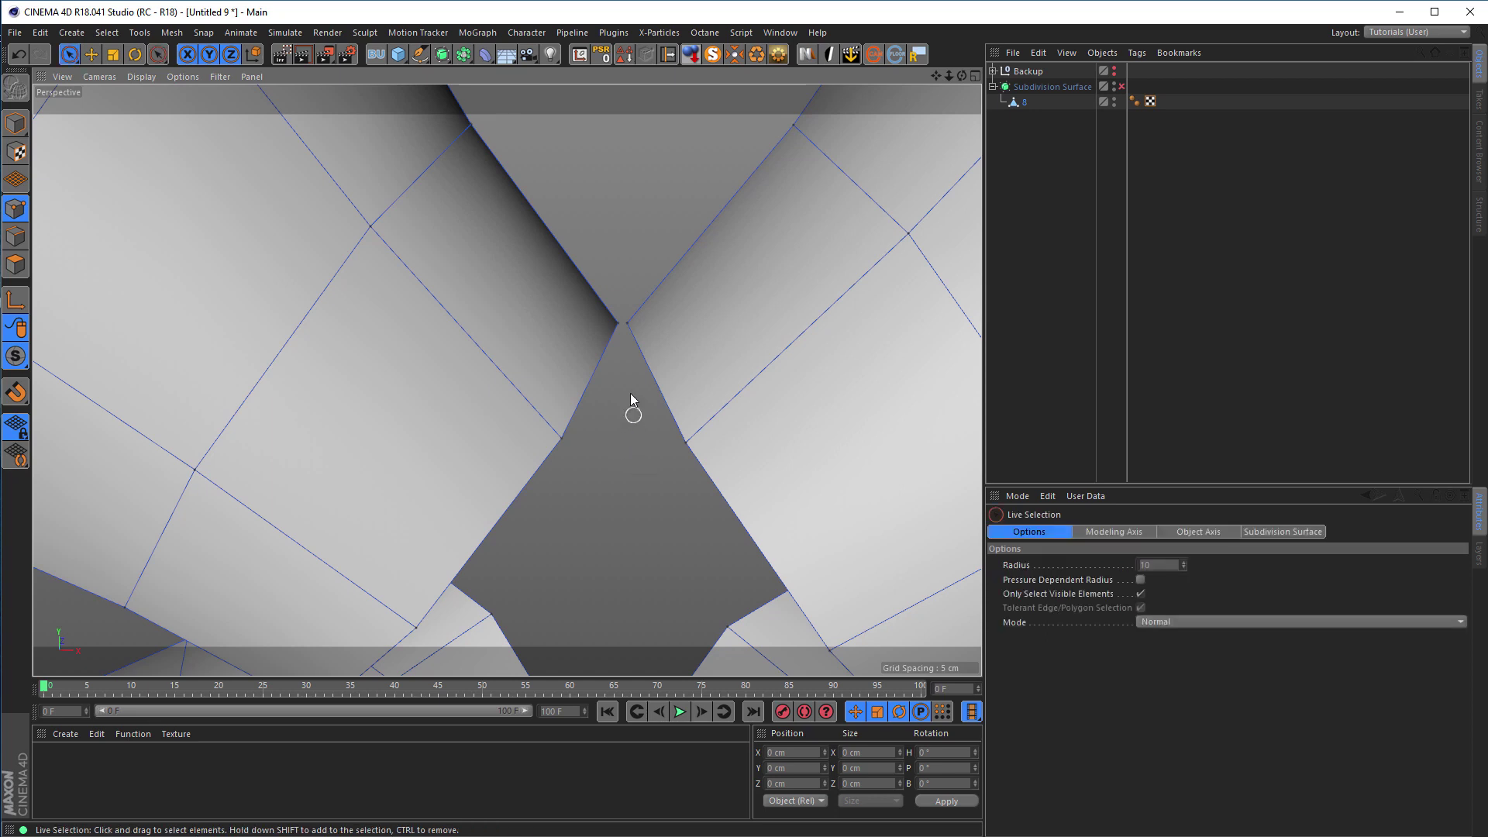
{"action": "left_click", "coordinate": [625, 311]}
{"action": "left_click", "coordinate": [621, 322], "text": "shift"}
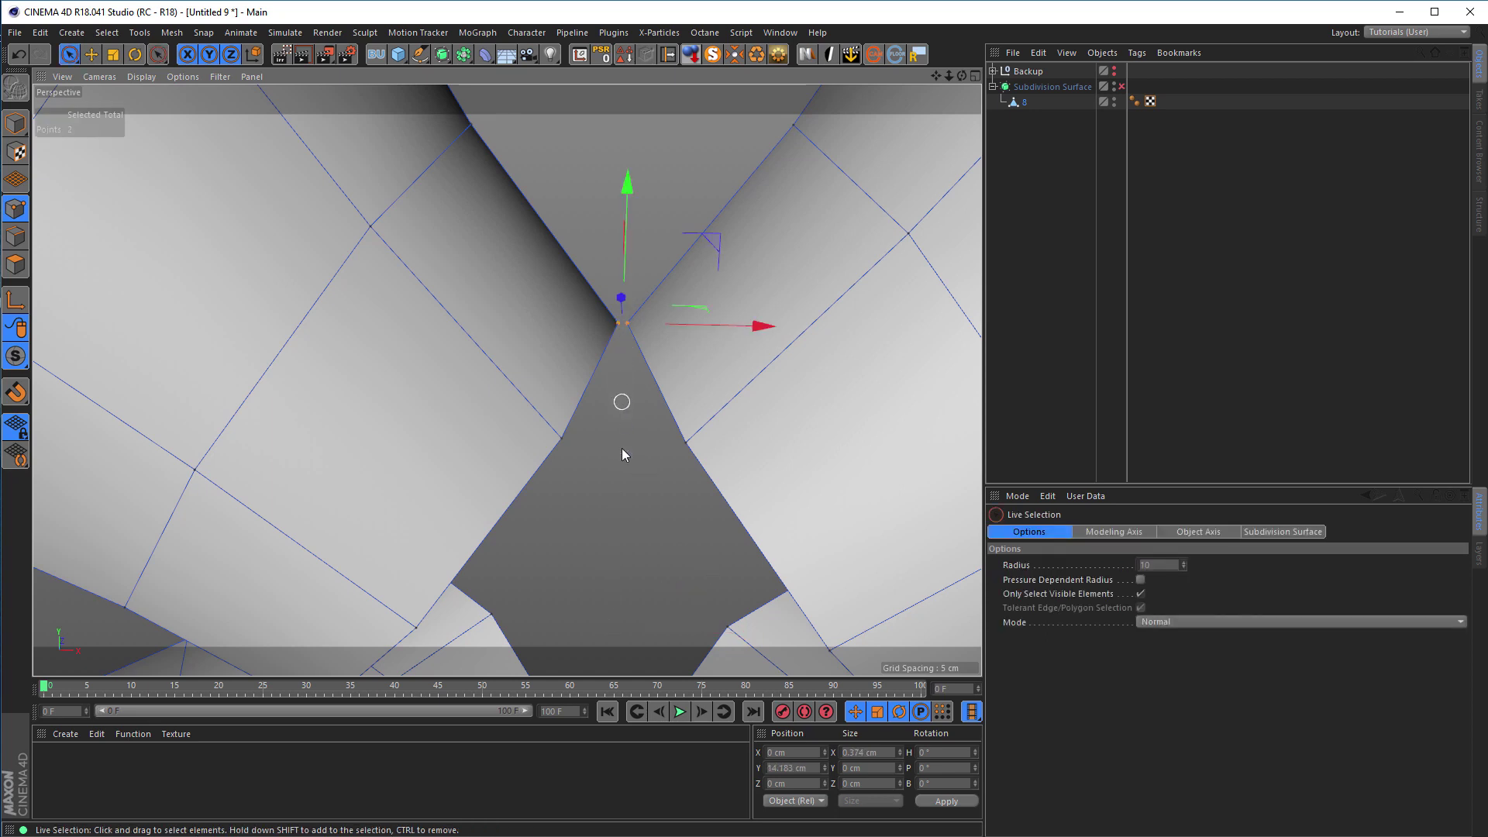
{"action": "key", "text": "m"}
{"action": "key", "text": "q"}
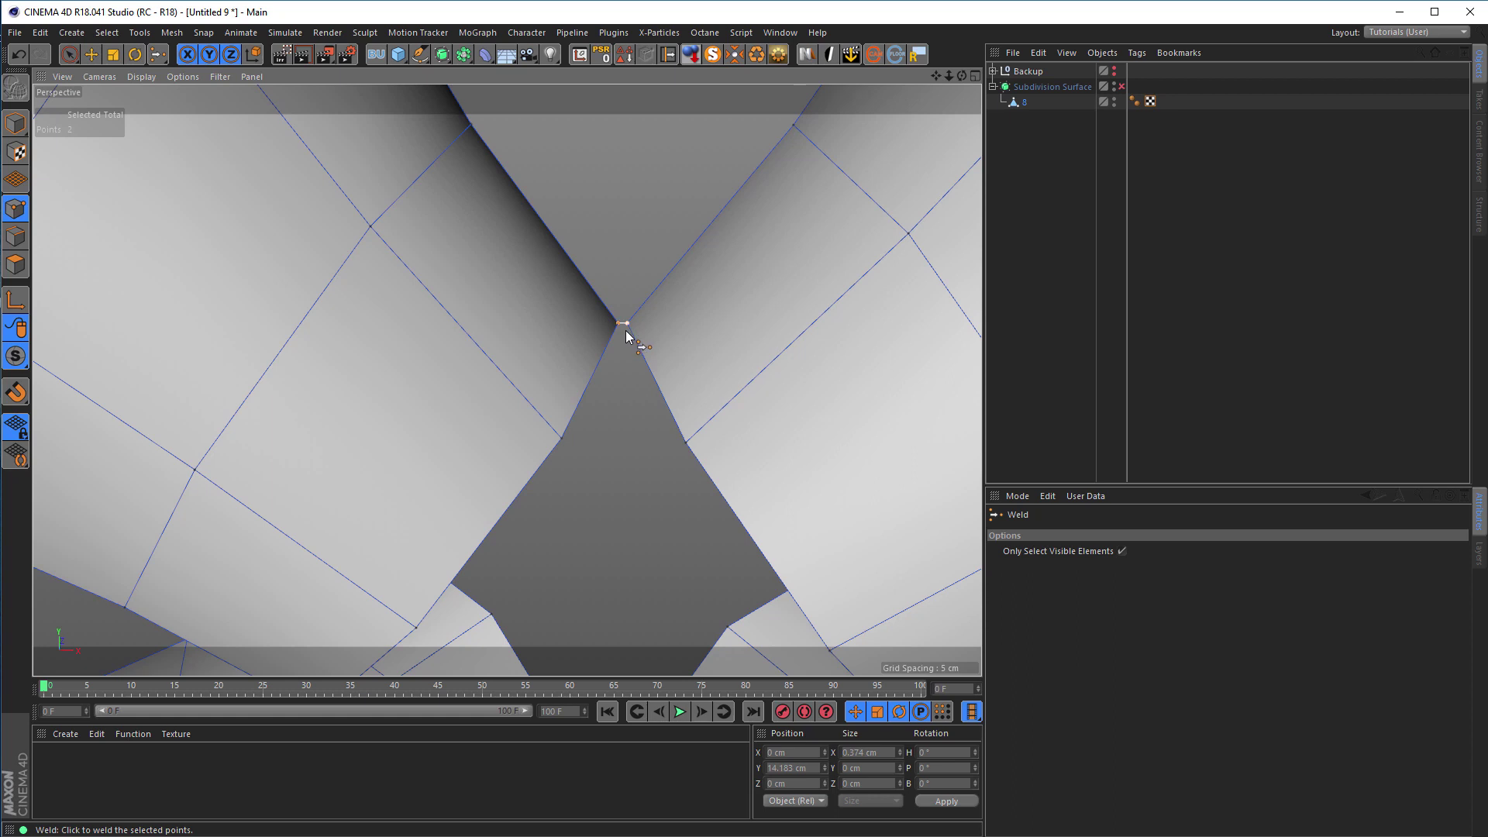
{"action": "key", "text": "space"}
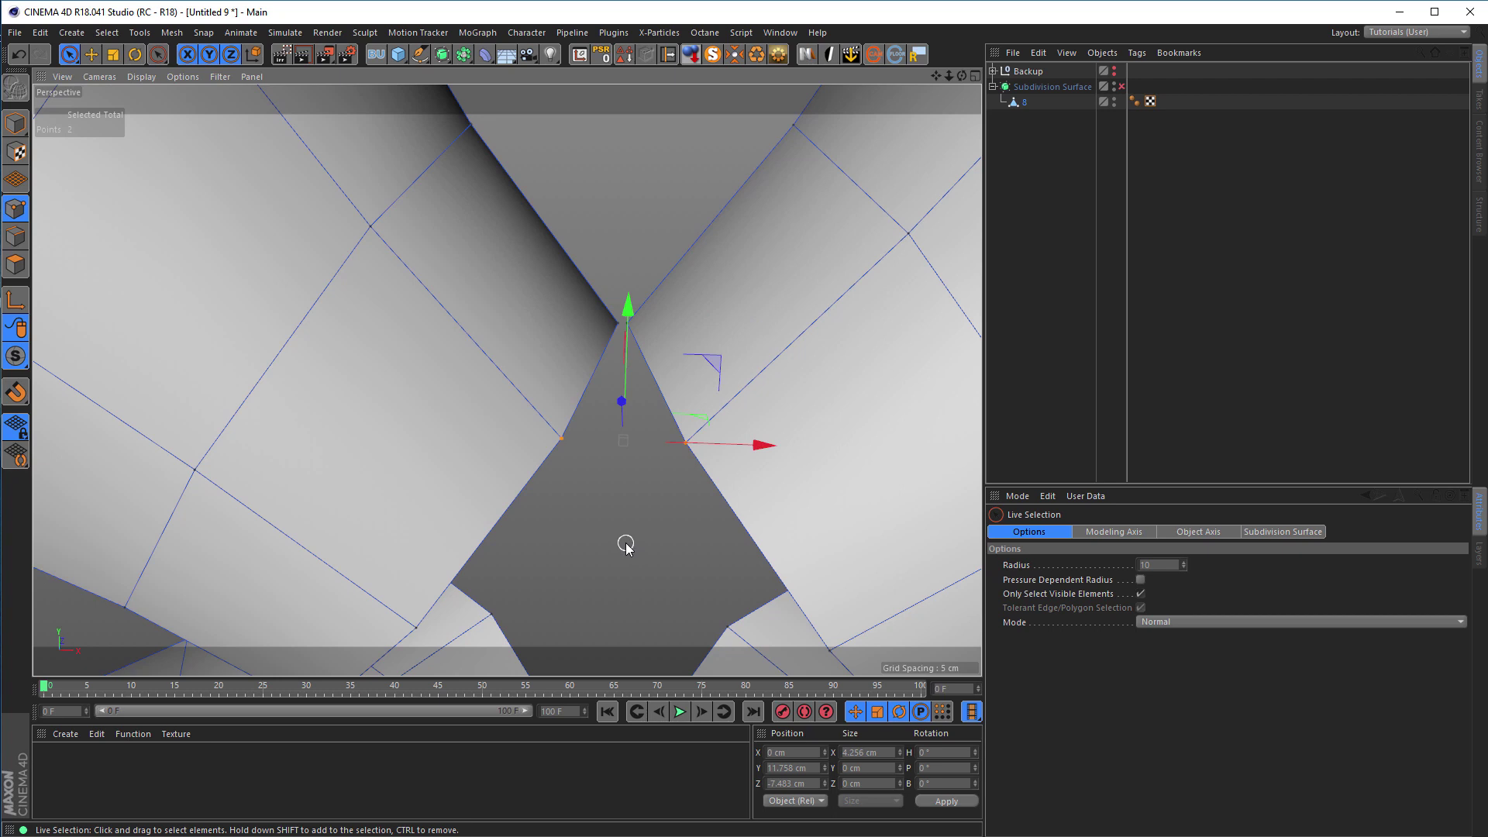
{"action": "key", "text": "space"}
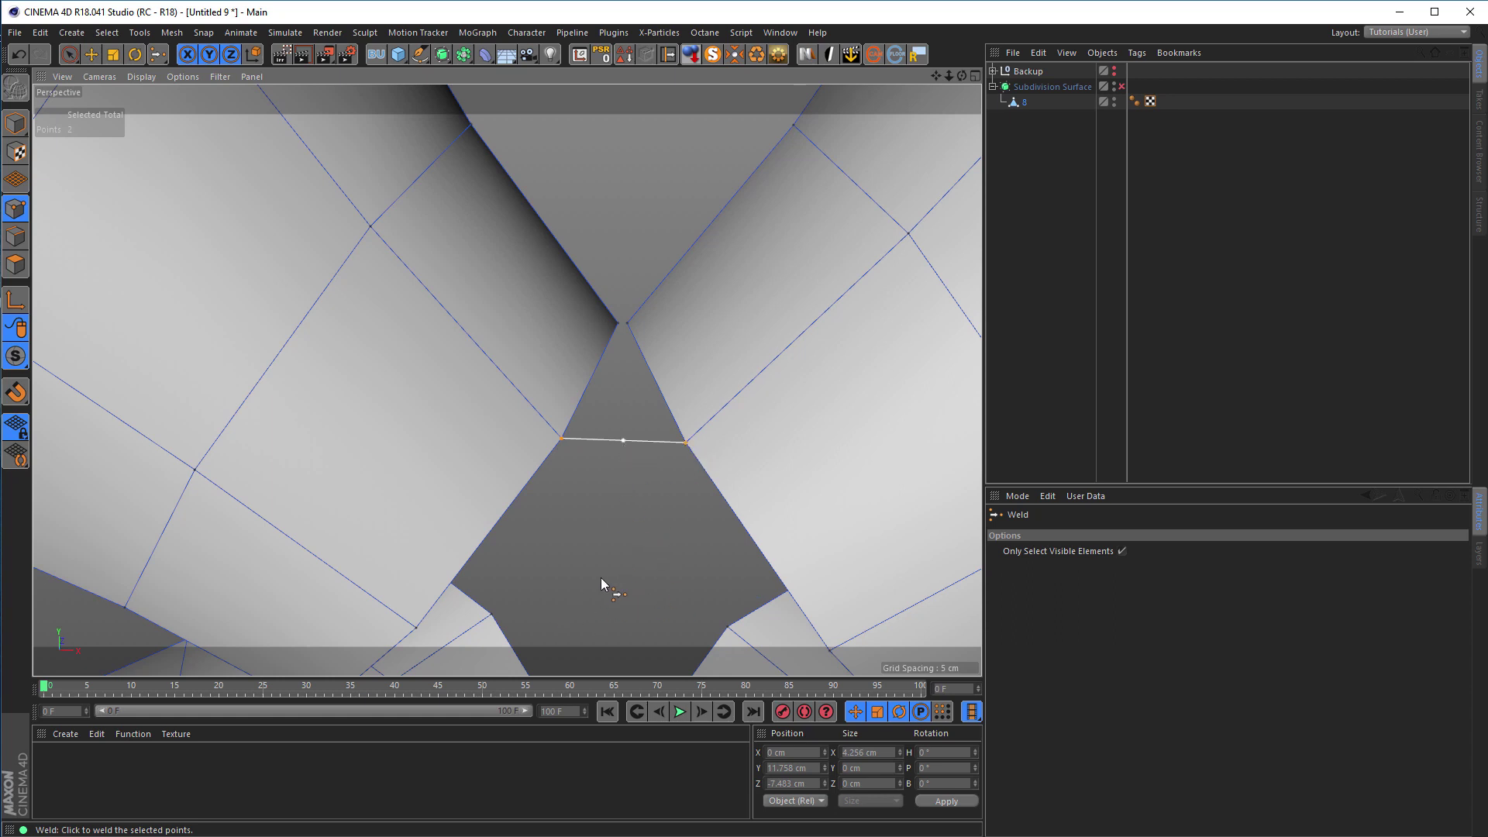
{"action": "left_click", "coordinate": [613, 528]}
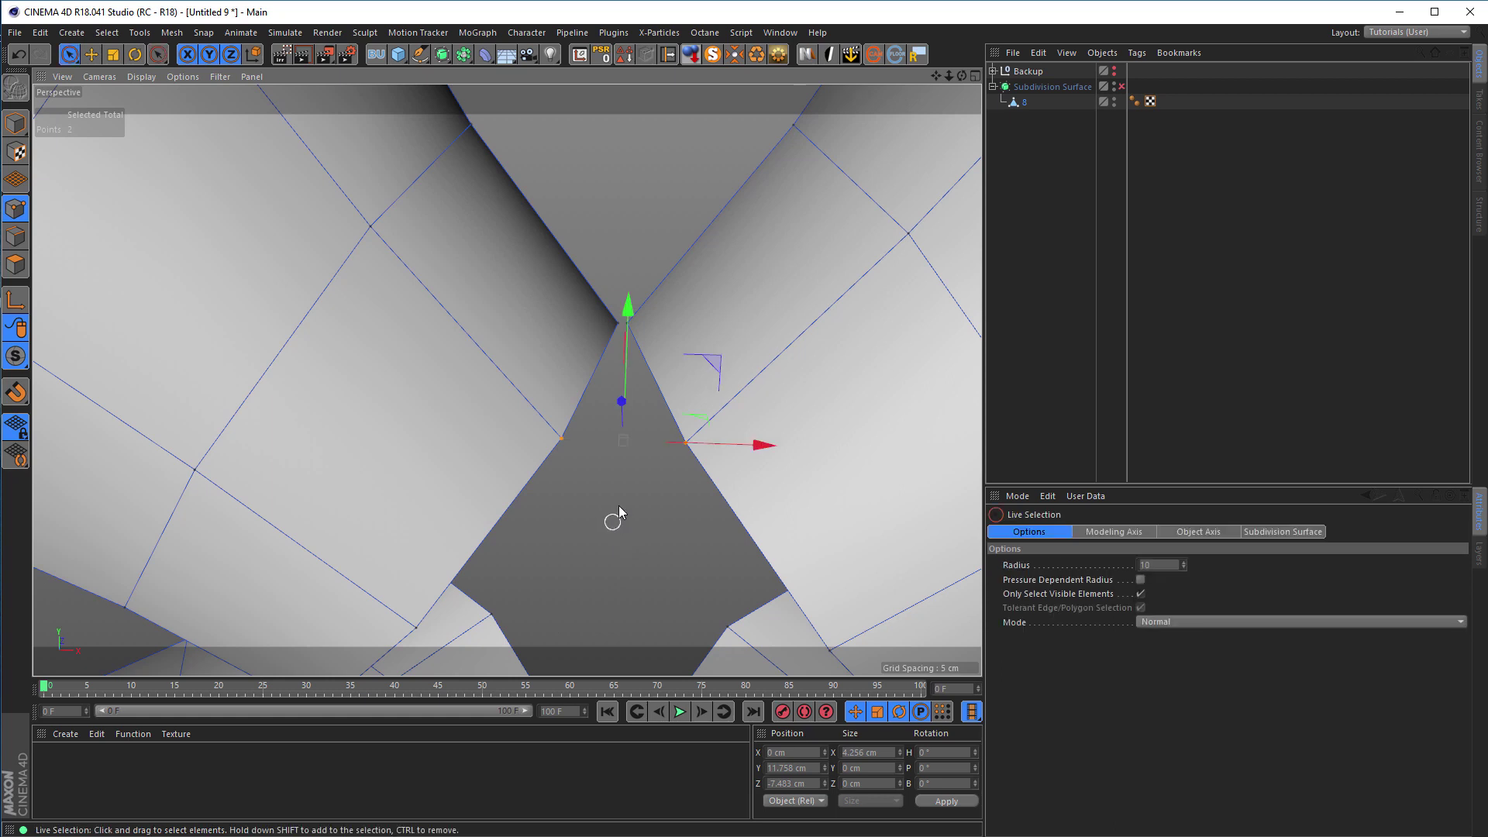
- Weld the apex point pair, then weld the right-edge point with its partner
{"action": "left_click", "coordinate": [621, 345], "text": "shift"}
{"action": "key", "text": "m"}
{"action": "key", "text": "q"}
{"action": "left_click", "coordinate": [621, 514]}
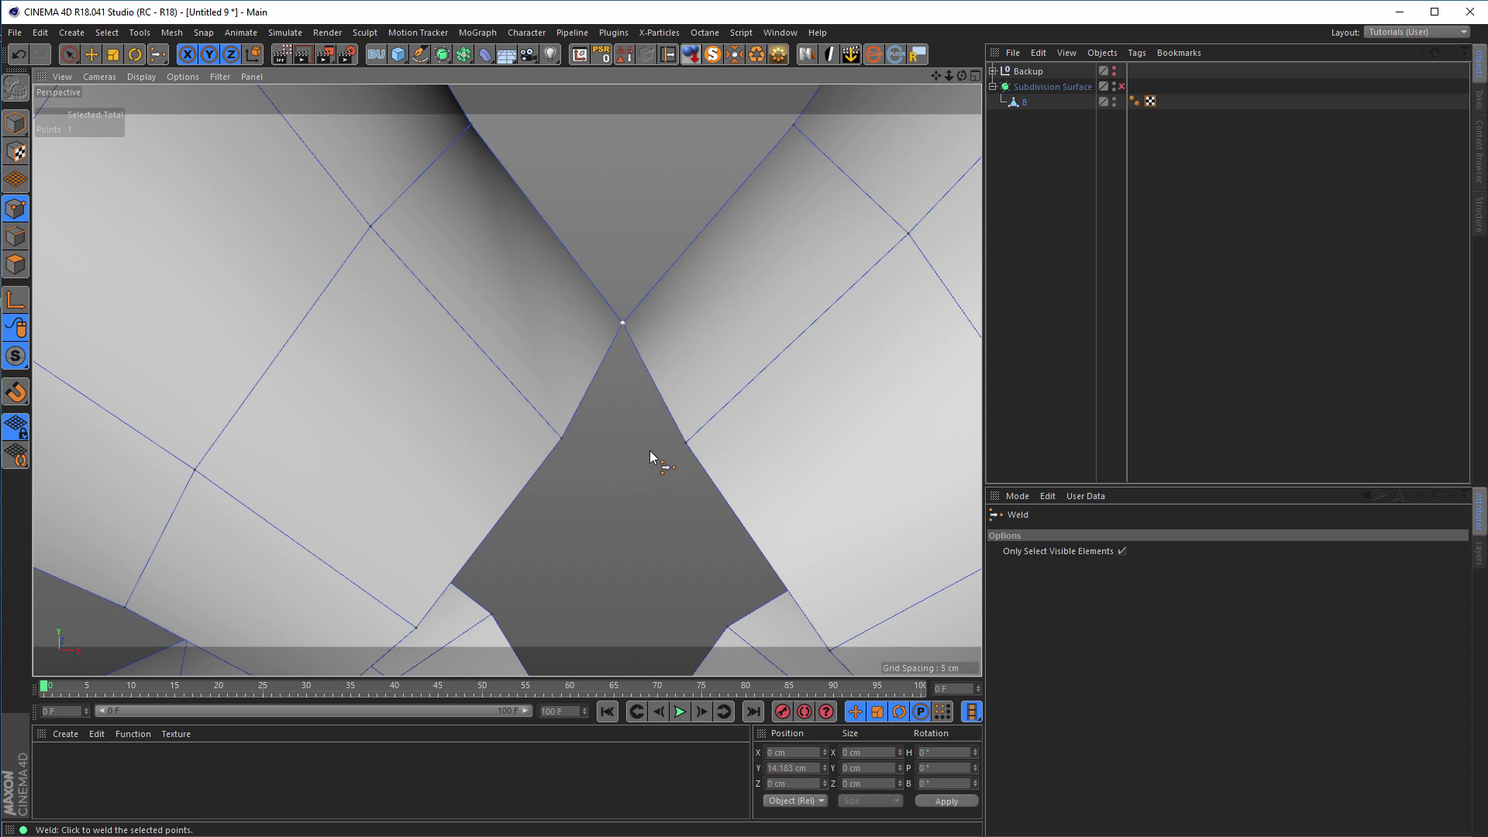
{"action": "key", "text": "space"}
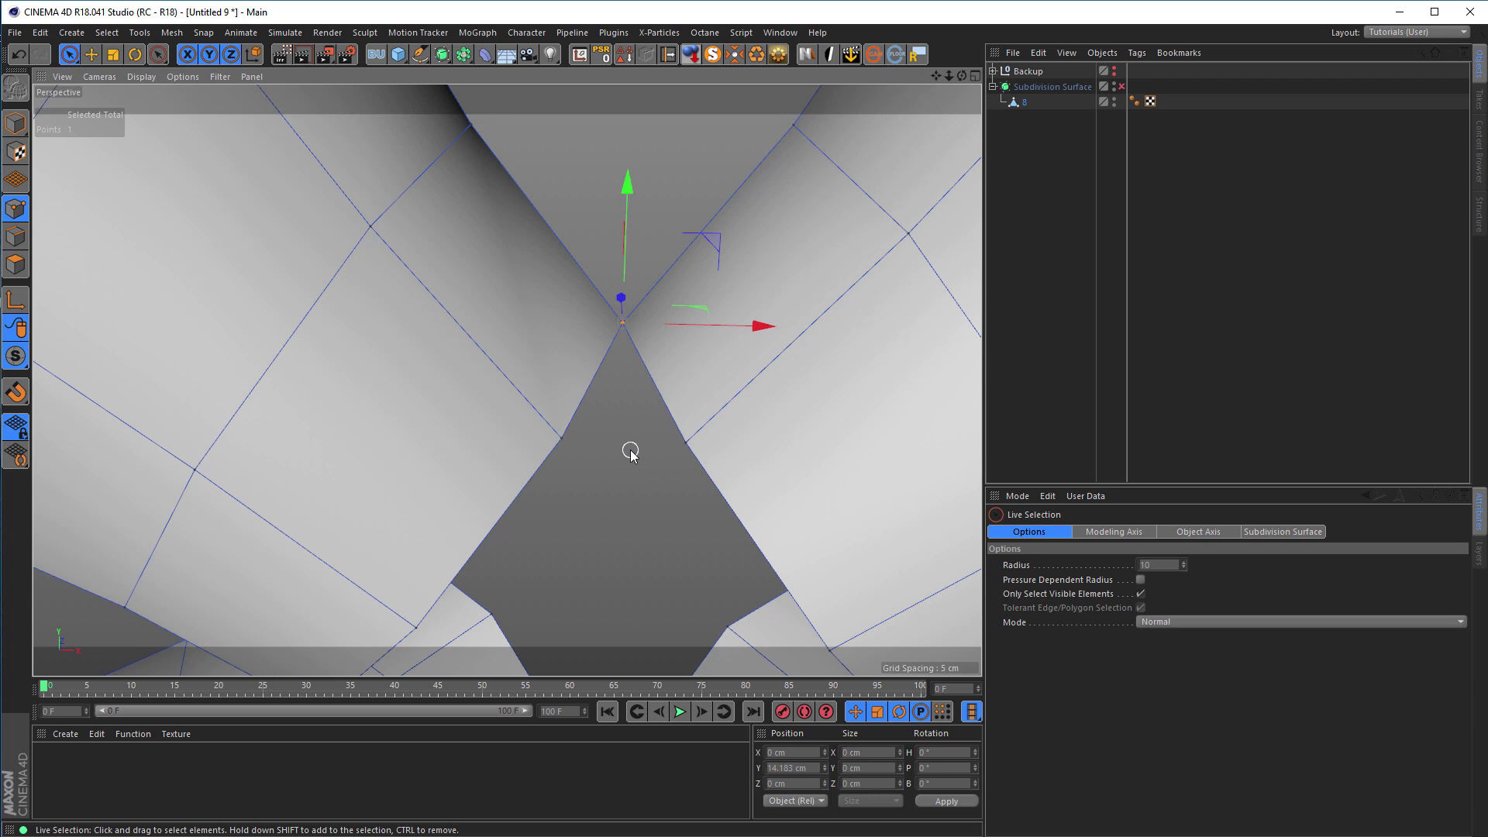
{"action": "key", "text": "space"}
{"action": "key", "text": "space"}
{"action": "key", "text": "space"}
{"action": "key", "text": "space"}
{"action": "key", "text": "space"}
{"action": "key", "text": "space"}
{"action": "key", "text": "space"}
{"action": "key", "text": "space"}
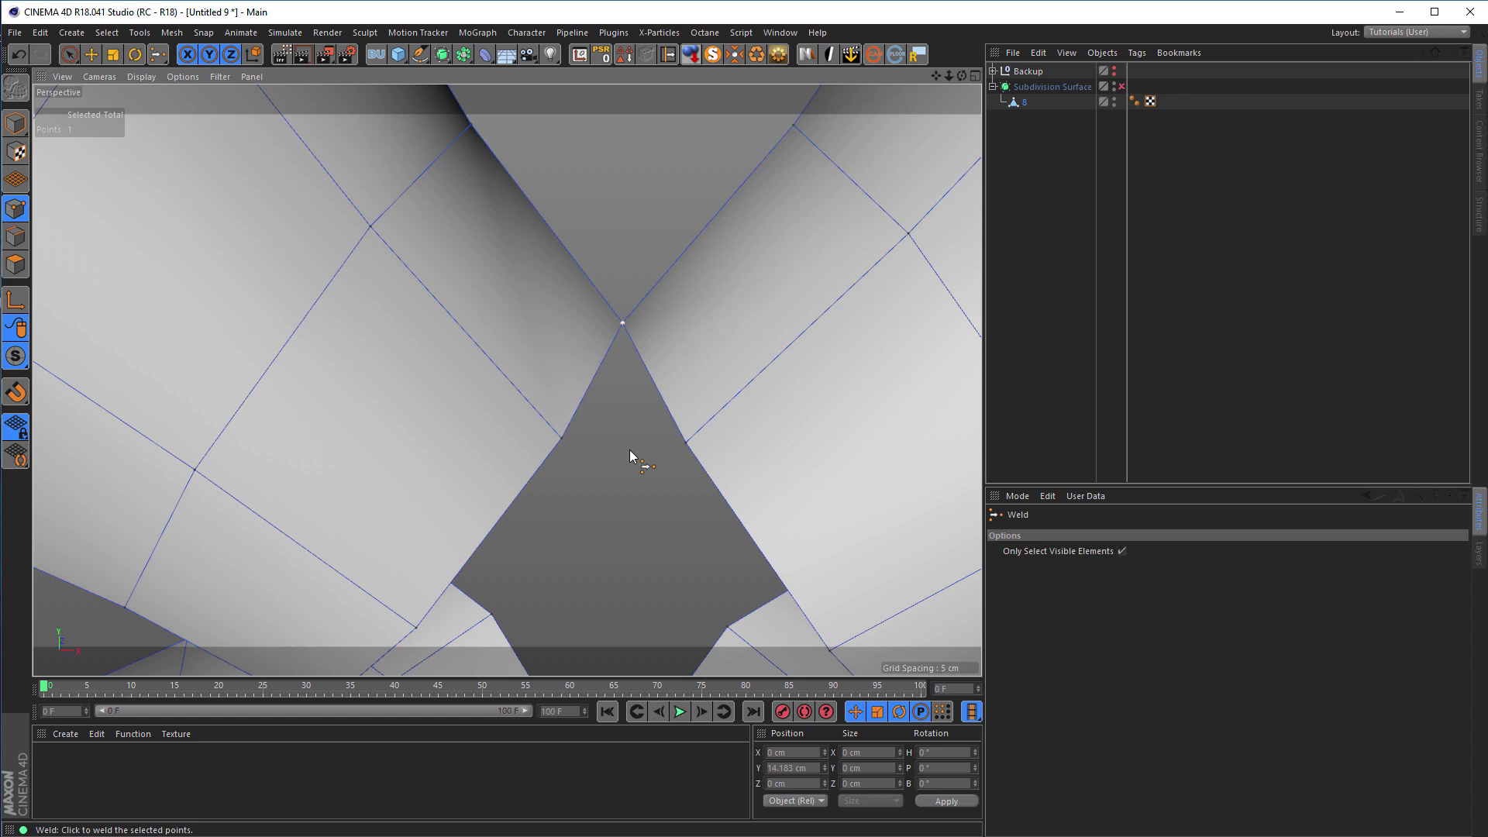
{"action": "left_click", "coordinate": [687, 443], "text": "shift"}
- Weld the stray points at the top of the hole and where edges meet
{"action": "key", "text": "space"}
{"action": "left_click", "coordinate": [628, 483]}
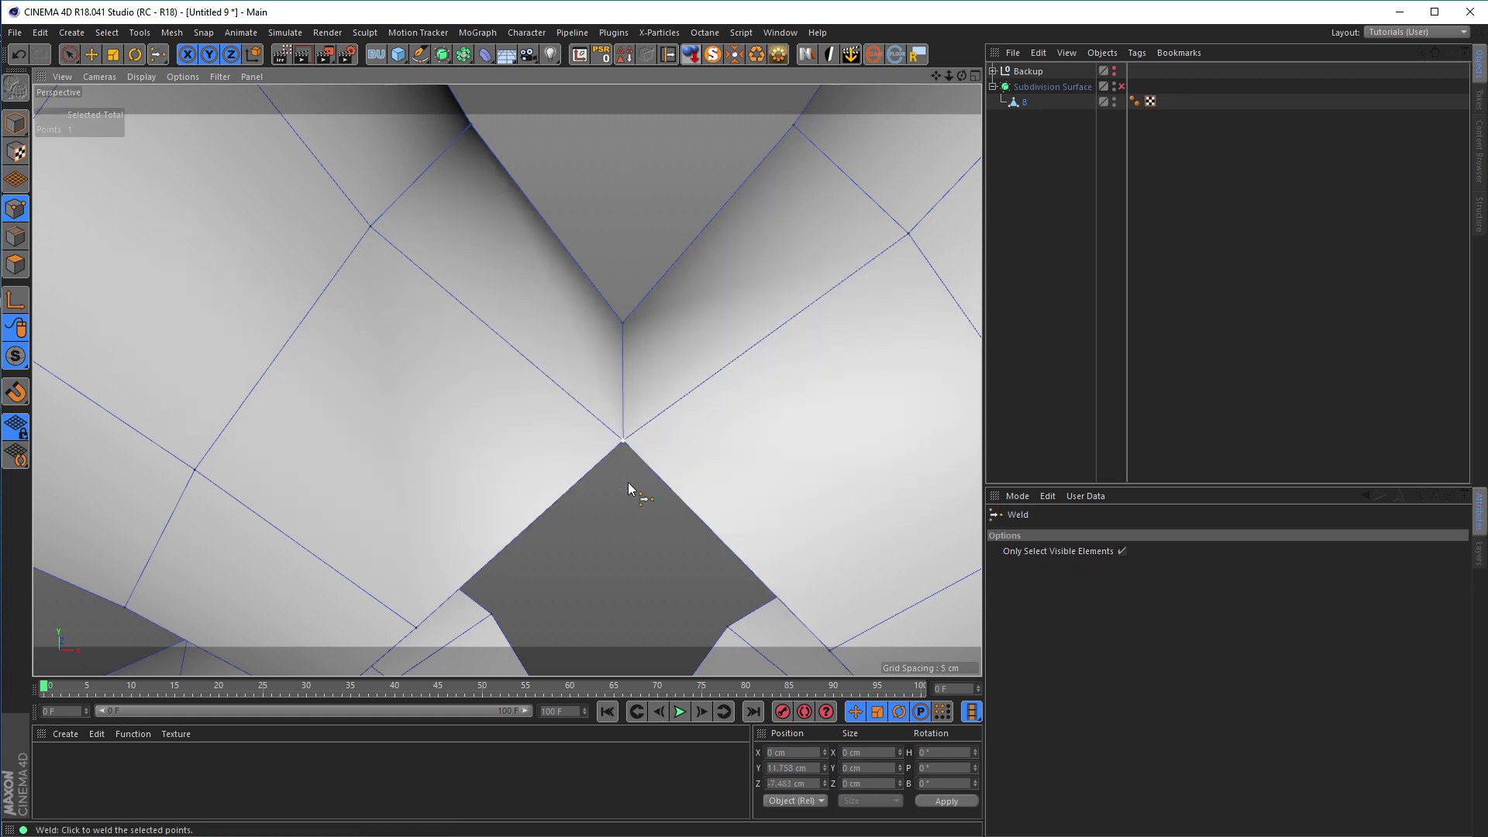
{"action": "left_click_drag", "start_coordinate": [648, 465], "coordinate": [619, 446], "text": "alt"}
{"action": "key", "text": "space"}
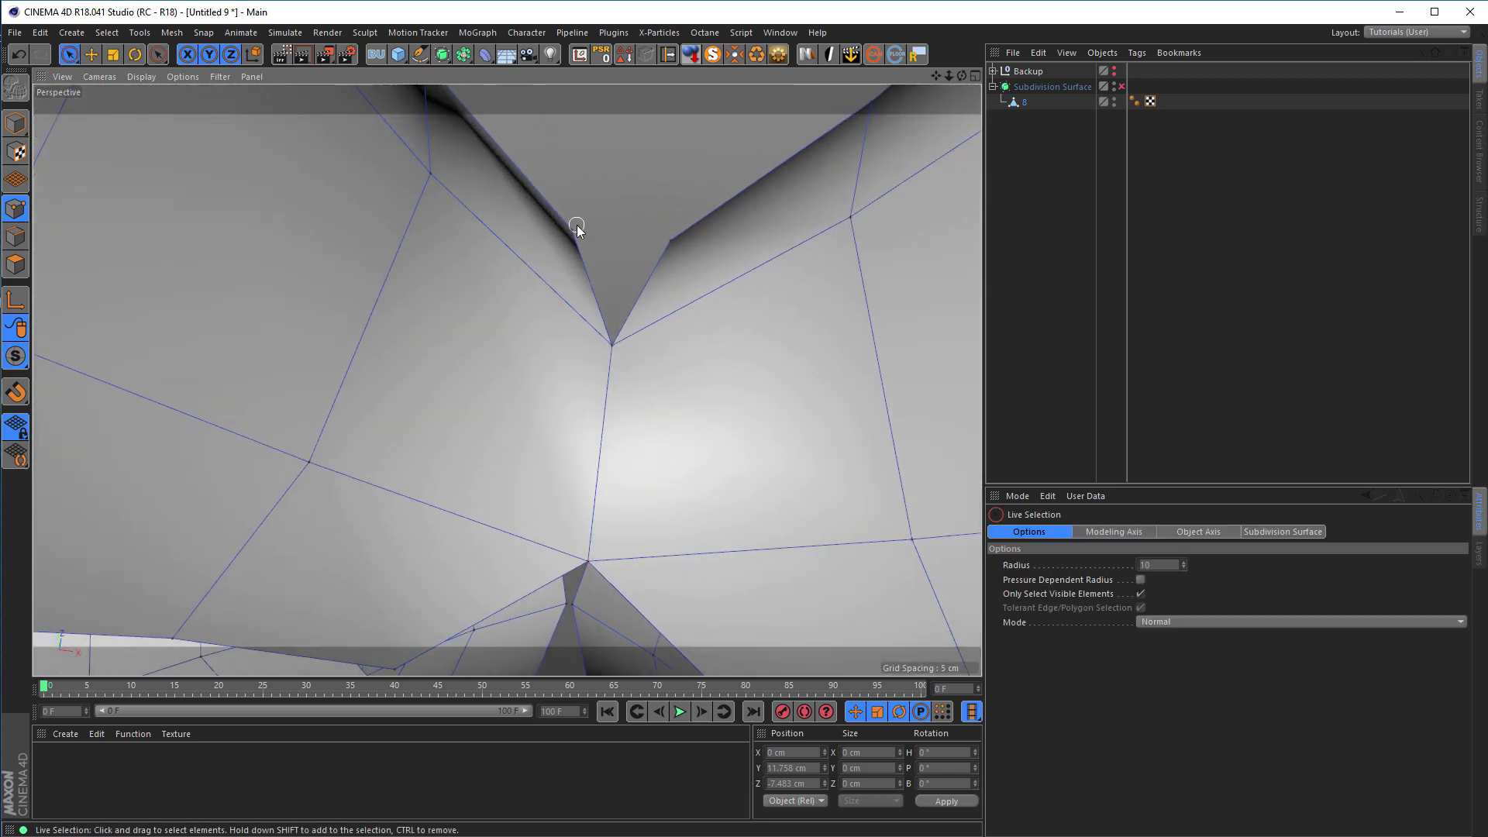
{"action": "key", "text": "space"}
{"action": "left_click", "coordinate": [620, 263]}
{"action": "left_click_drag", "start_coordinate": [632, 361], "coordinate": [642, 399], "text": "alt"}
{"action": "key", "text": "space"}
{"action": "left_click", "coordinate": [596, 404]}
{"action": "key", "text": "space"}
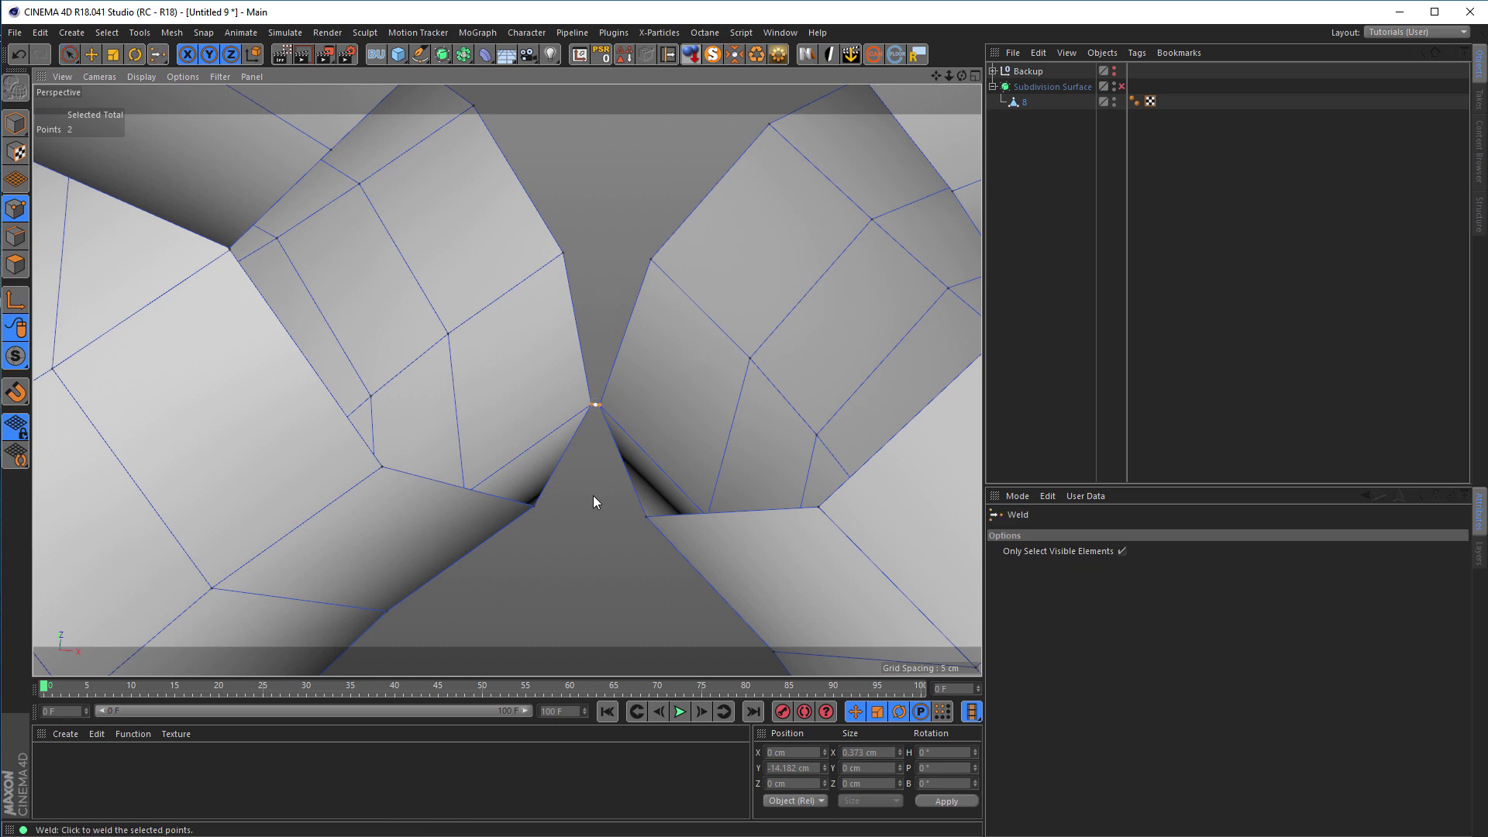
{"action": "left_click", "coordinate": [596, 500]}
- Weld a stray point onto its neighbour and merge the two top points into one
{"action": "left_click_drag", "start_coordinate": [600, 515], "coordinate": [598, 373], "text": "alt"}
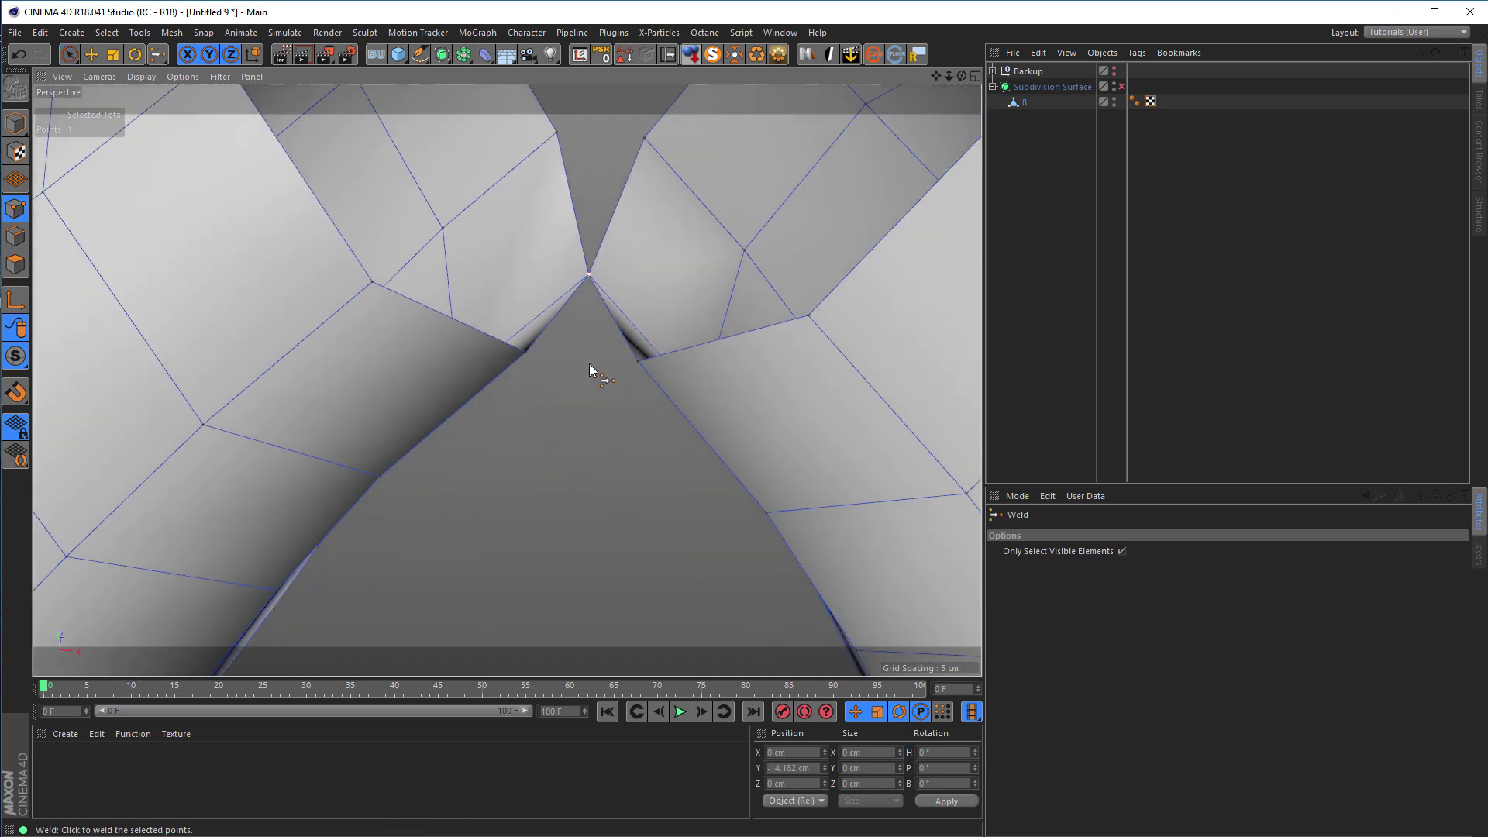
{"action": "key", "text": "space"}
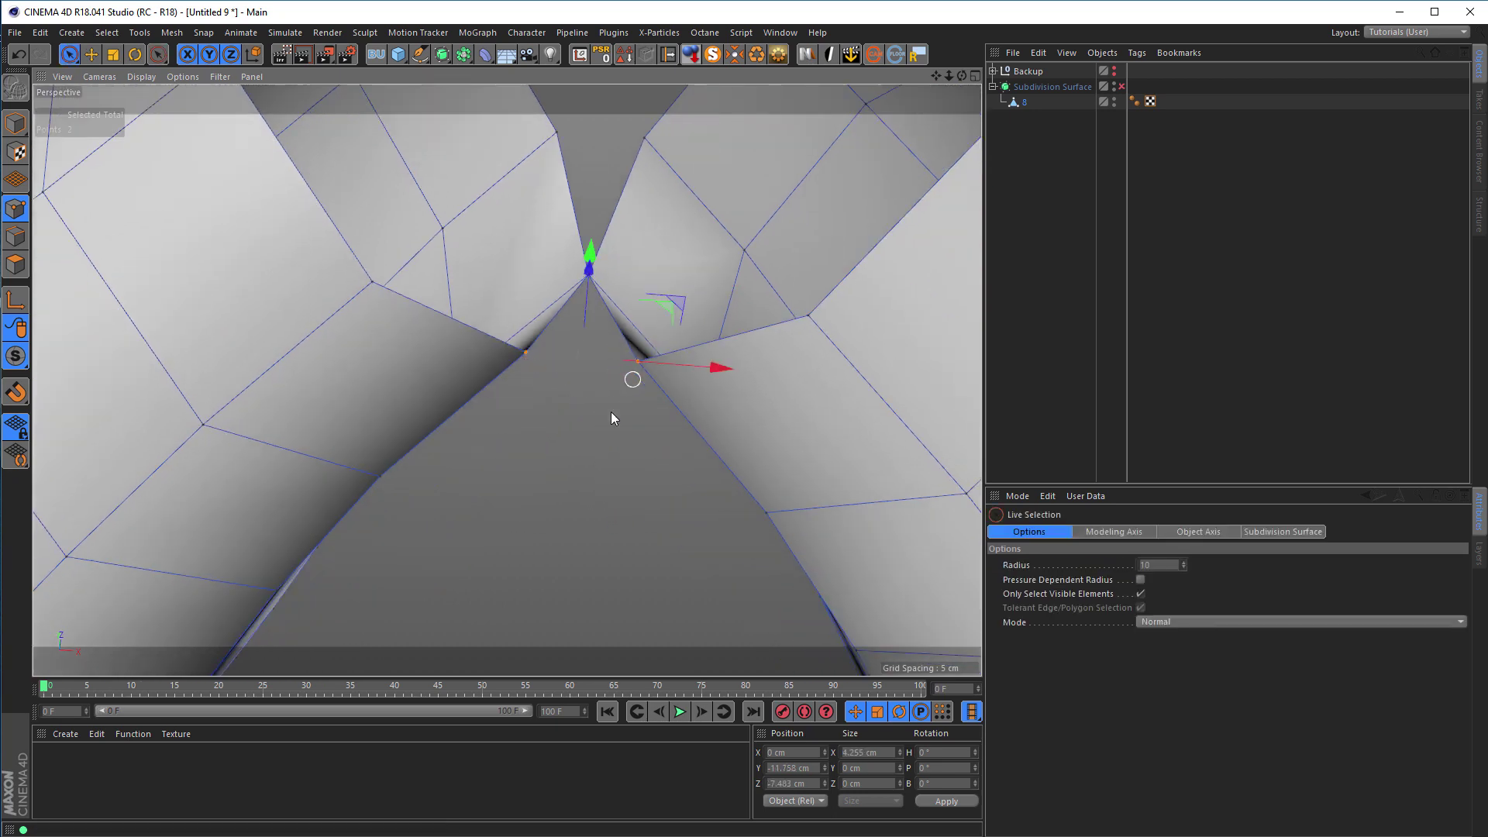
{"action": "key", "text": "space"}
{"action": "left_click", "coordinate": [581, 448]}
{"action": "key", "text": "space"}
{"action": "left_click", "coordinate": [556, 133]}
{"action": "left_click", "coordinate": [644, 138], "text": "shift"}
{"action": "key", "text": "space"}
{"action": "left_click", "coordinate": [593, 182]}
- Weld the upper and lower gap vertices at their midpoint, then the coincident points at the left corner
{"action": "left_click_drag", "start_coordinate": [591, 256], "coordinate": [516, 344], "text": "alt"}
{"action": "key", "text": "space"}
{"action": "left_click", "coordinate": [531, 316]}
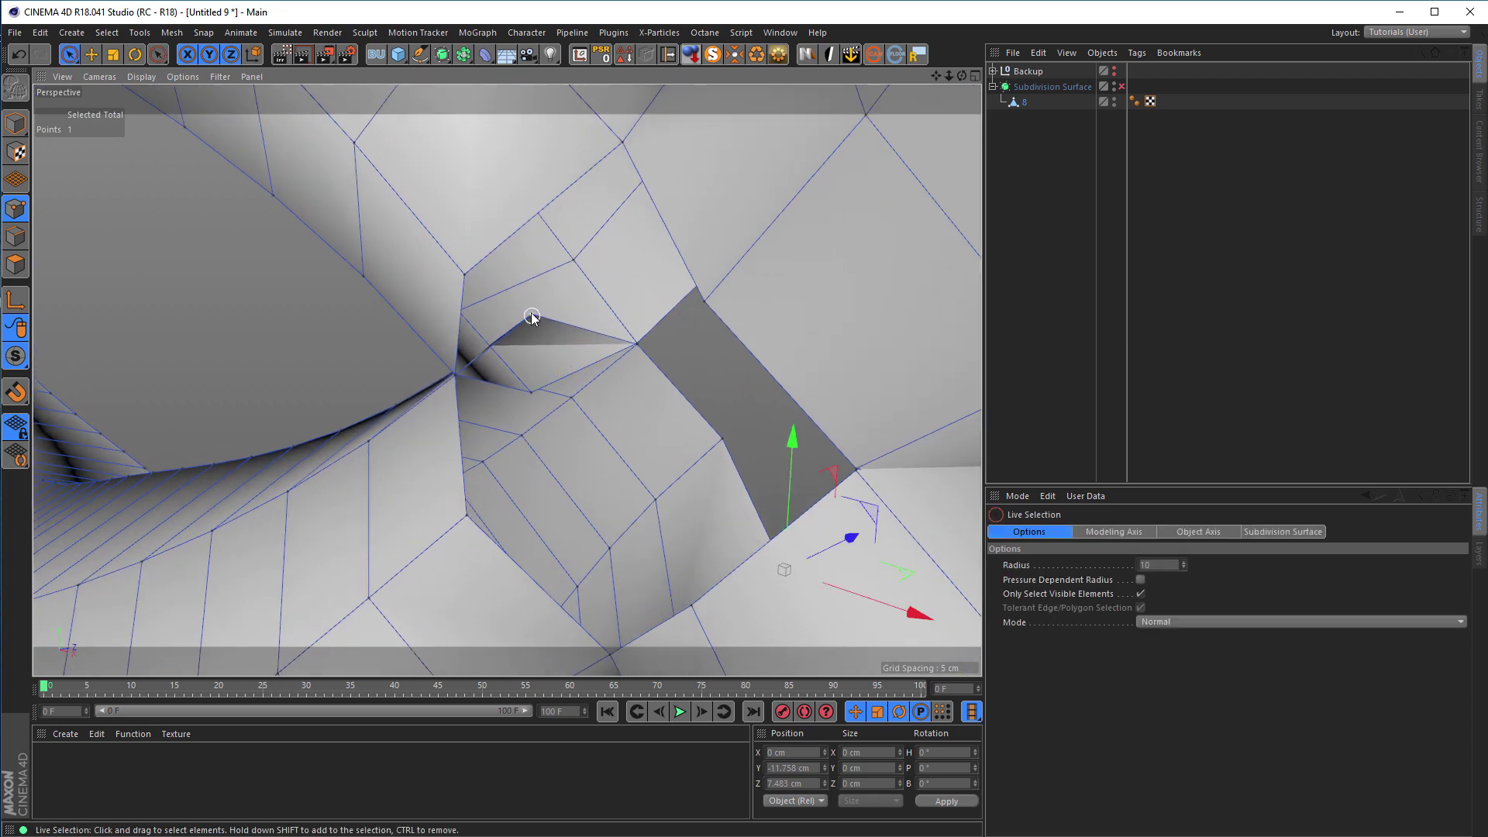
{"action": "left_click", "coordinate": [531, 391], "text": "shift"}
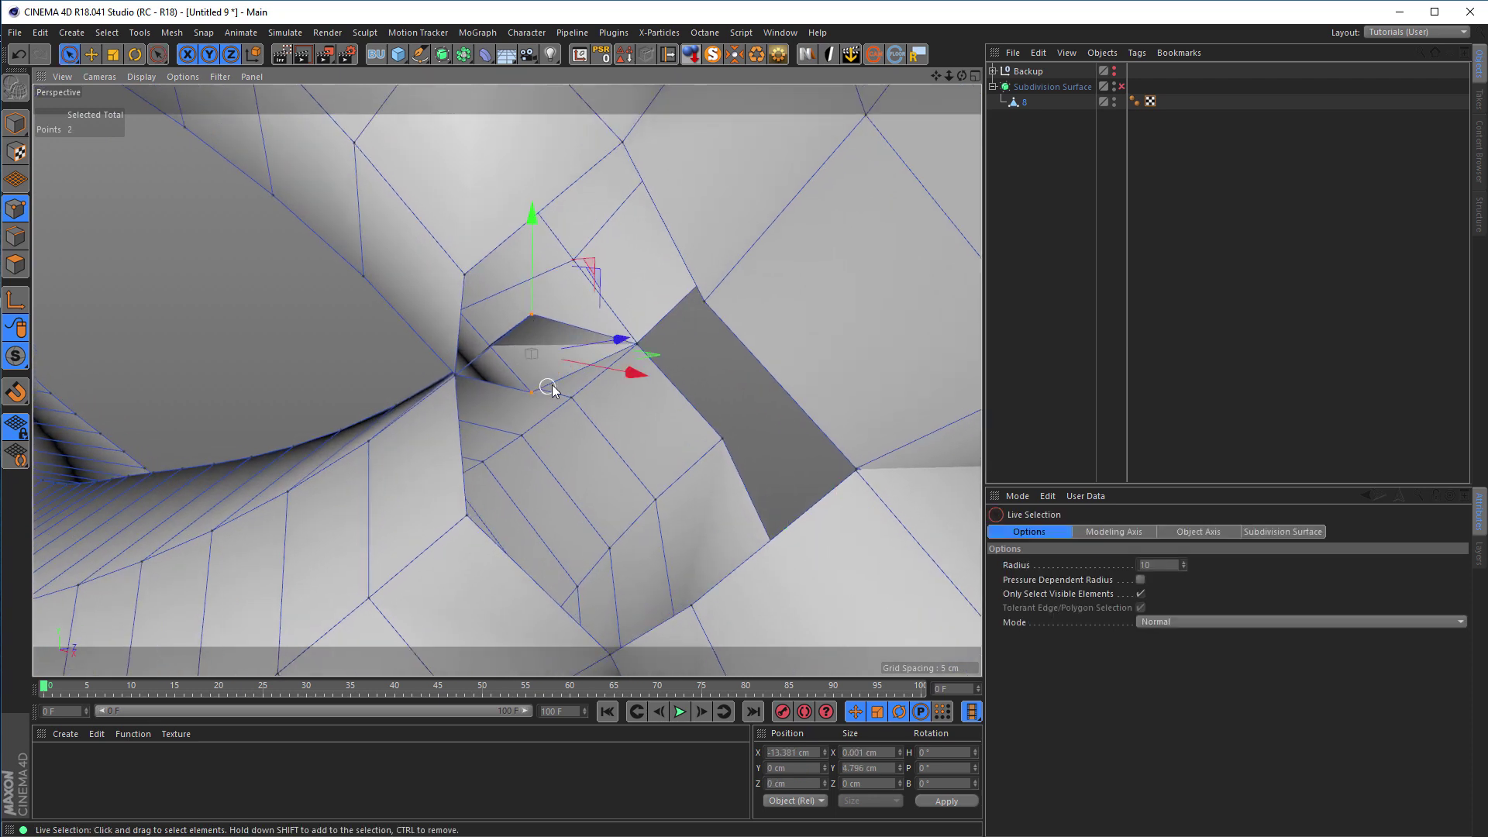
{"action": "key", "text": "space"}
{"action": "left_click", "coordinate": [700, 373]}
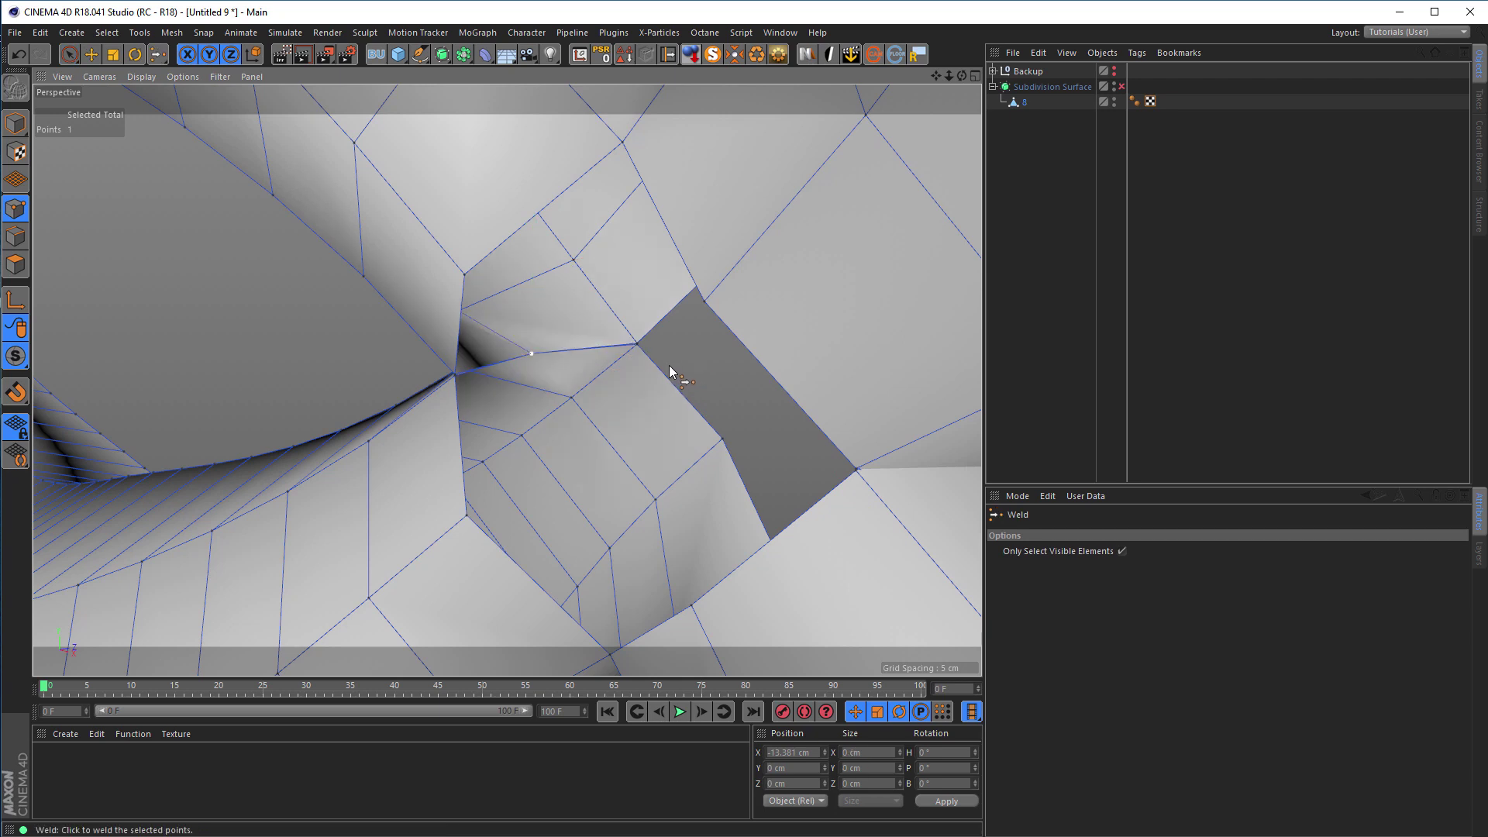
{"action": "scroll", "coordinate": [674, 351], "scroll_direction": "up", "scroll_amount": 3}
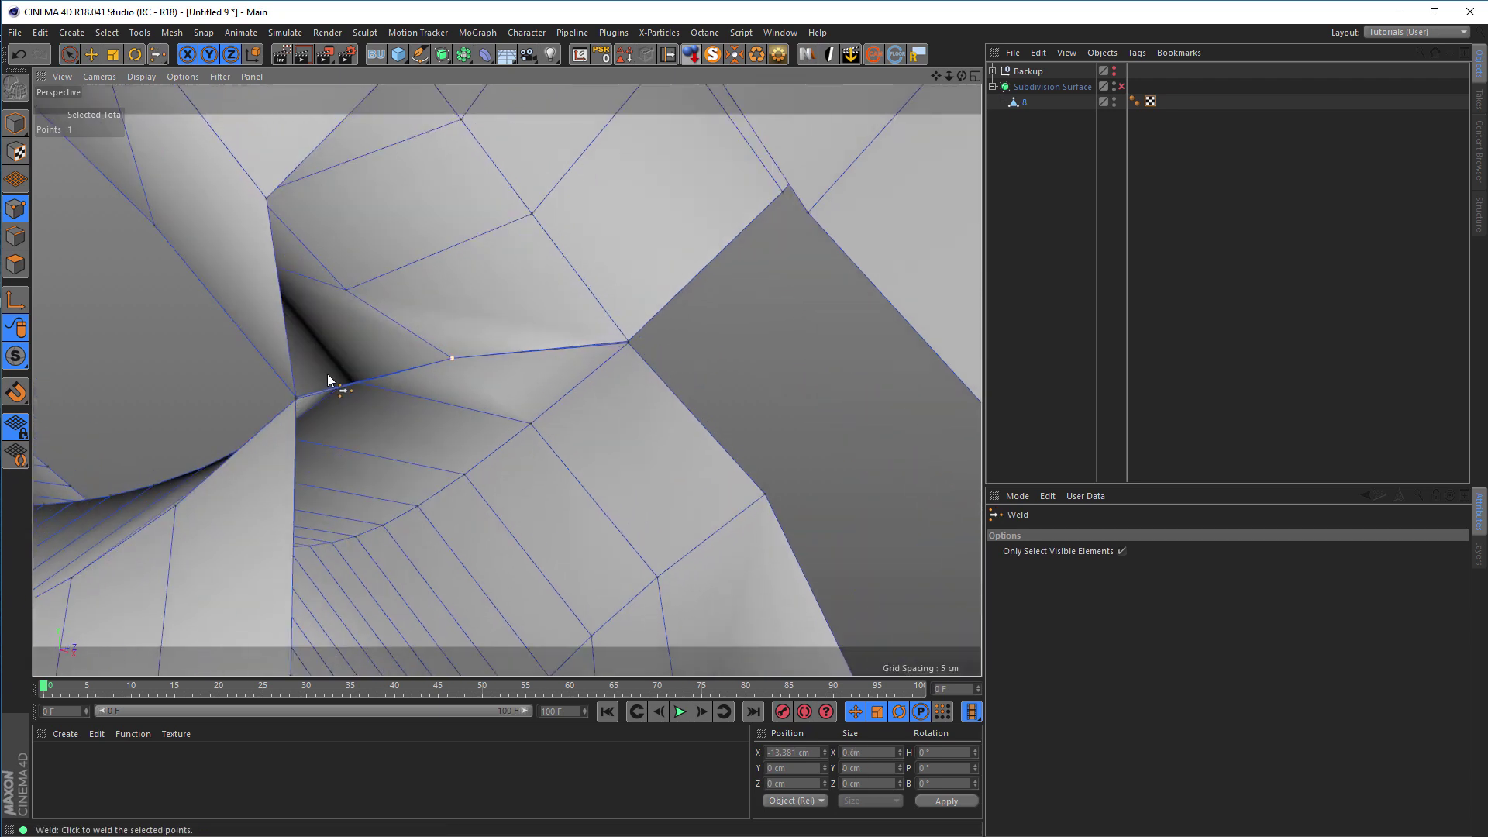
{"action": "scroll", "coordinate": [289, 412], "scroll_direction": "up", "scroll_amount": 3}
{"action": "scroll", "coordinate": [310, 399], "scroll_direction": "down", "scroll_amount": 5}
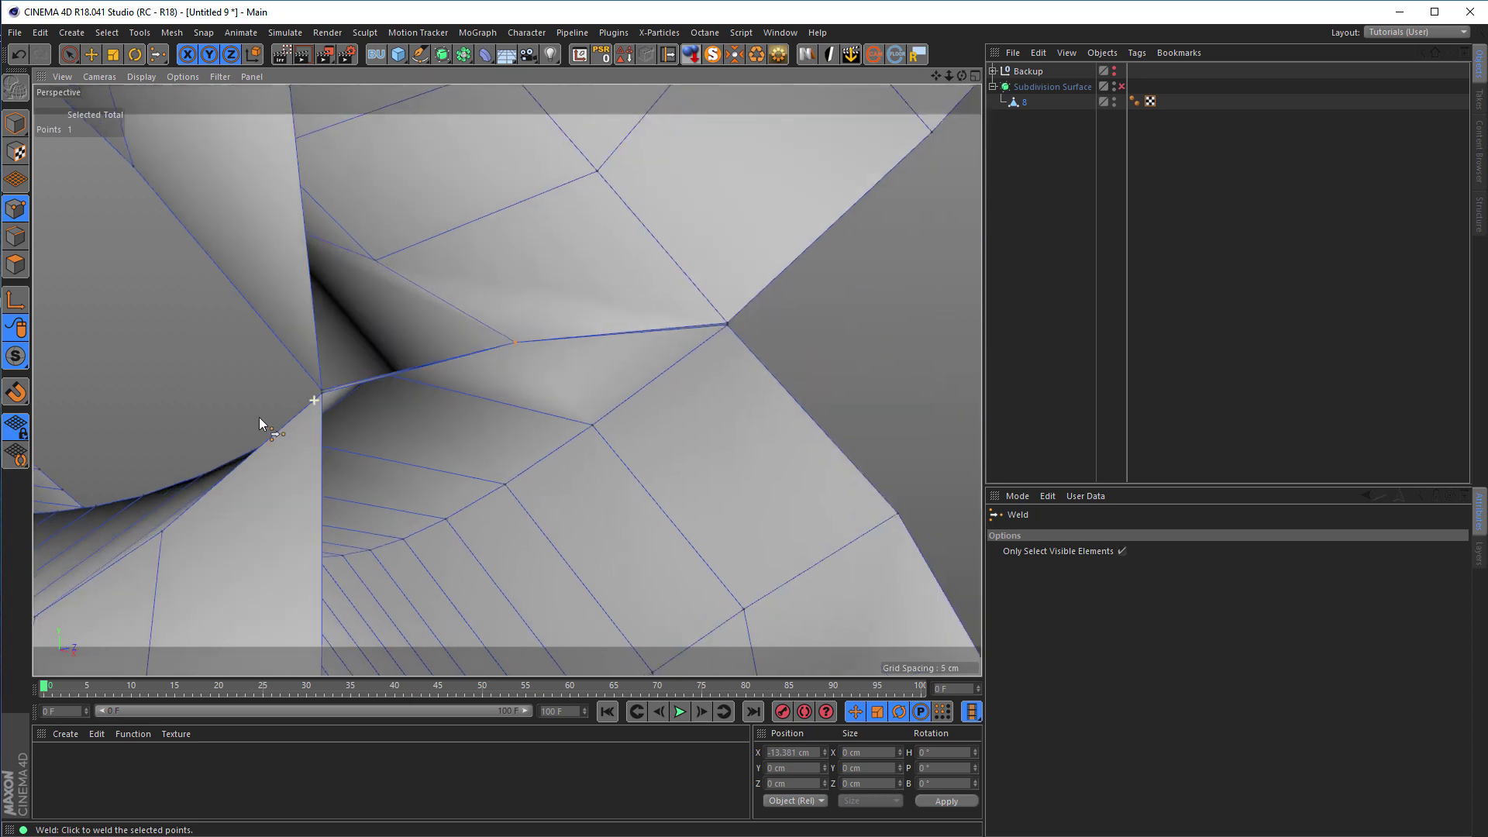
{"action": "key", "text": "space"}
{"action": "left_click", "coordinate": [312, 390]}
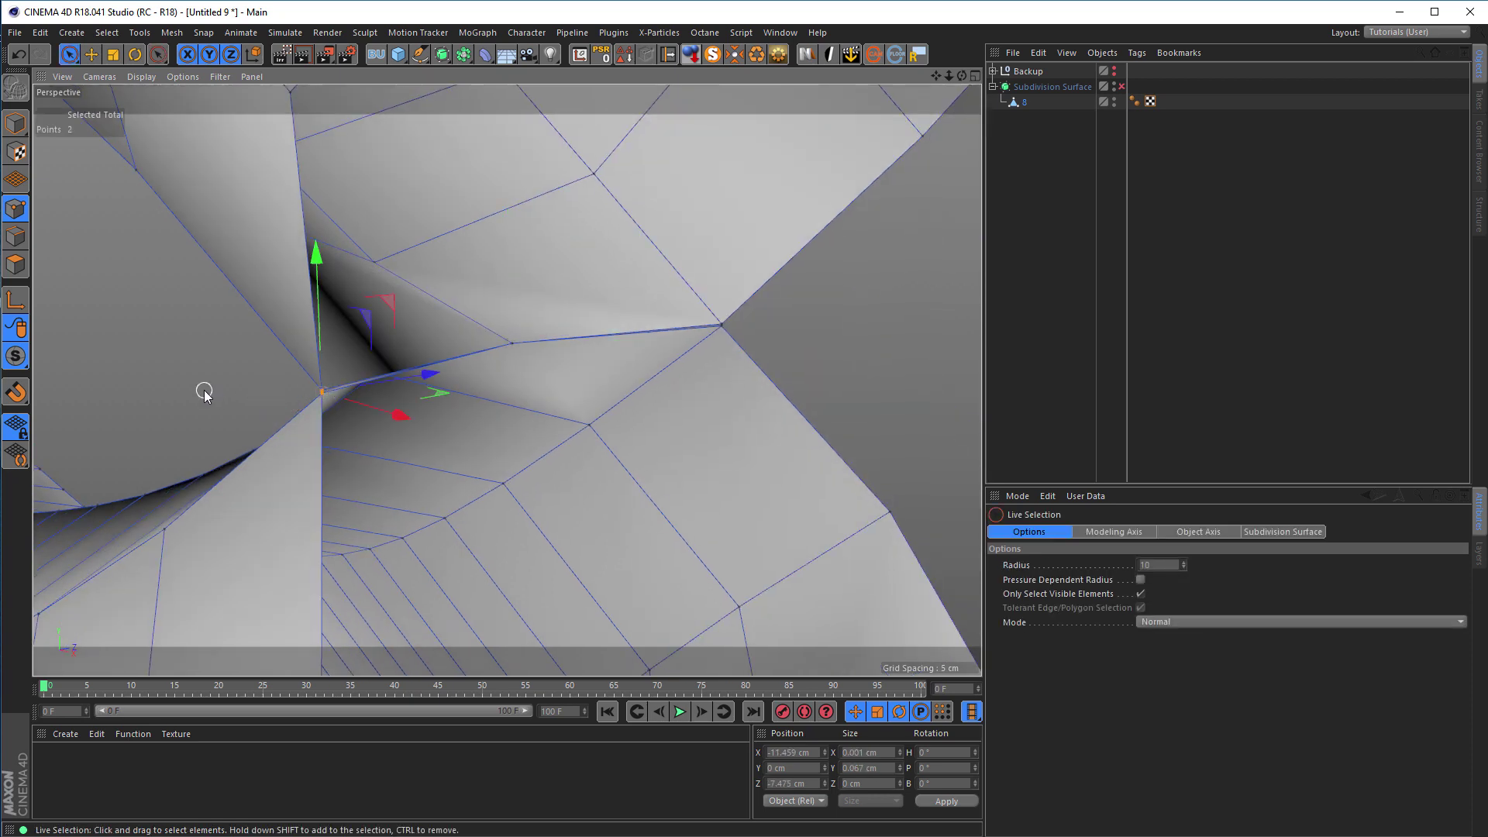
{"action": "key", "text": "space"}
{"action": "left_click", "coordinate": [205, 393]}
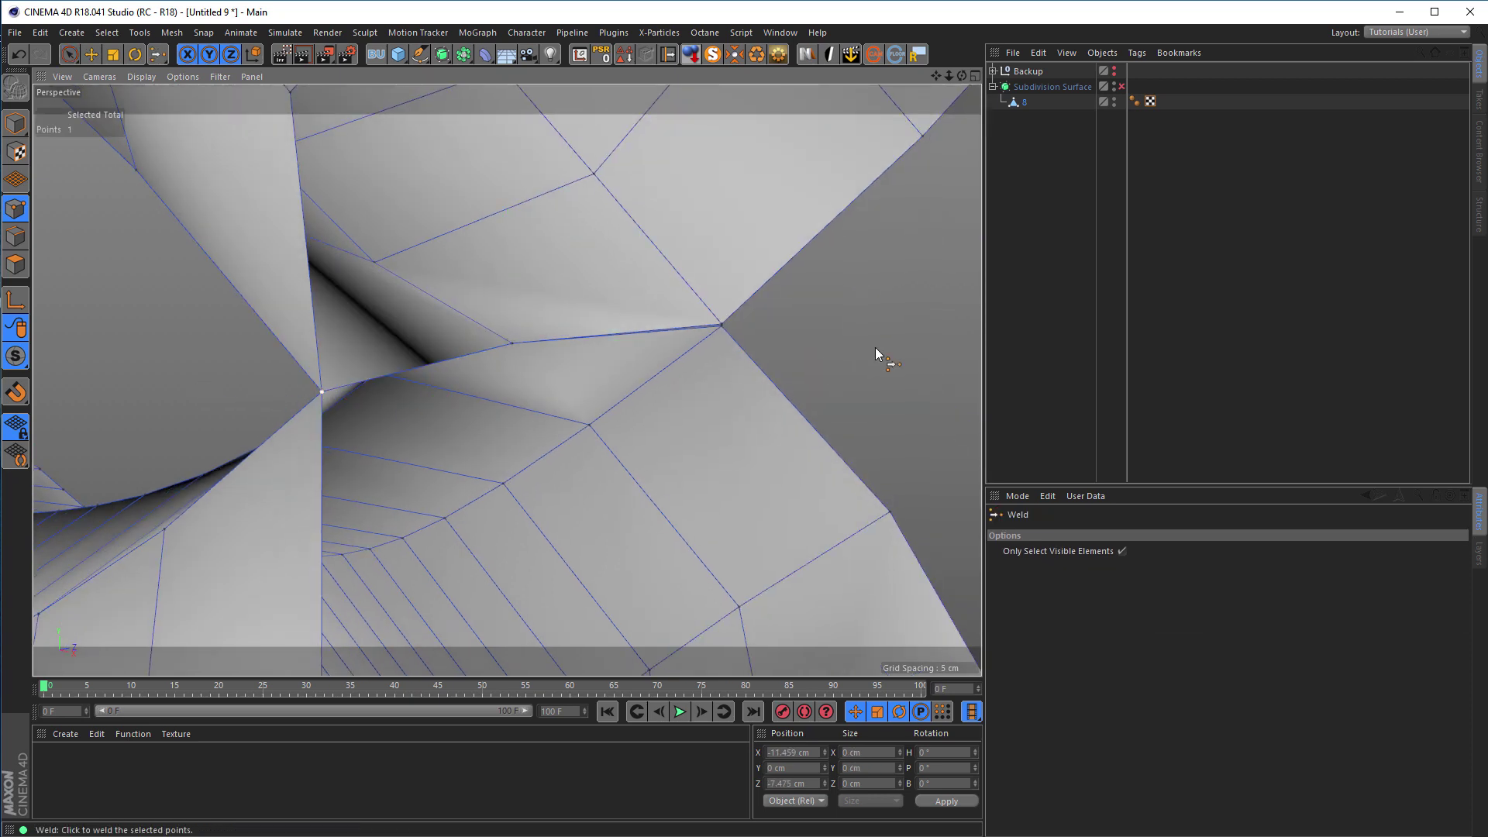
- Weld the vertex at the gap's right corner with its partner
{"action": "key", "text": "space"}
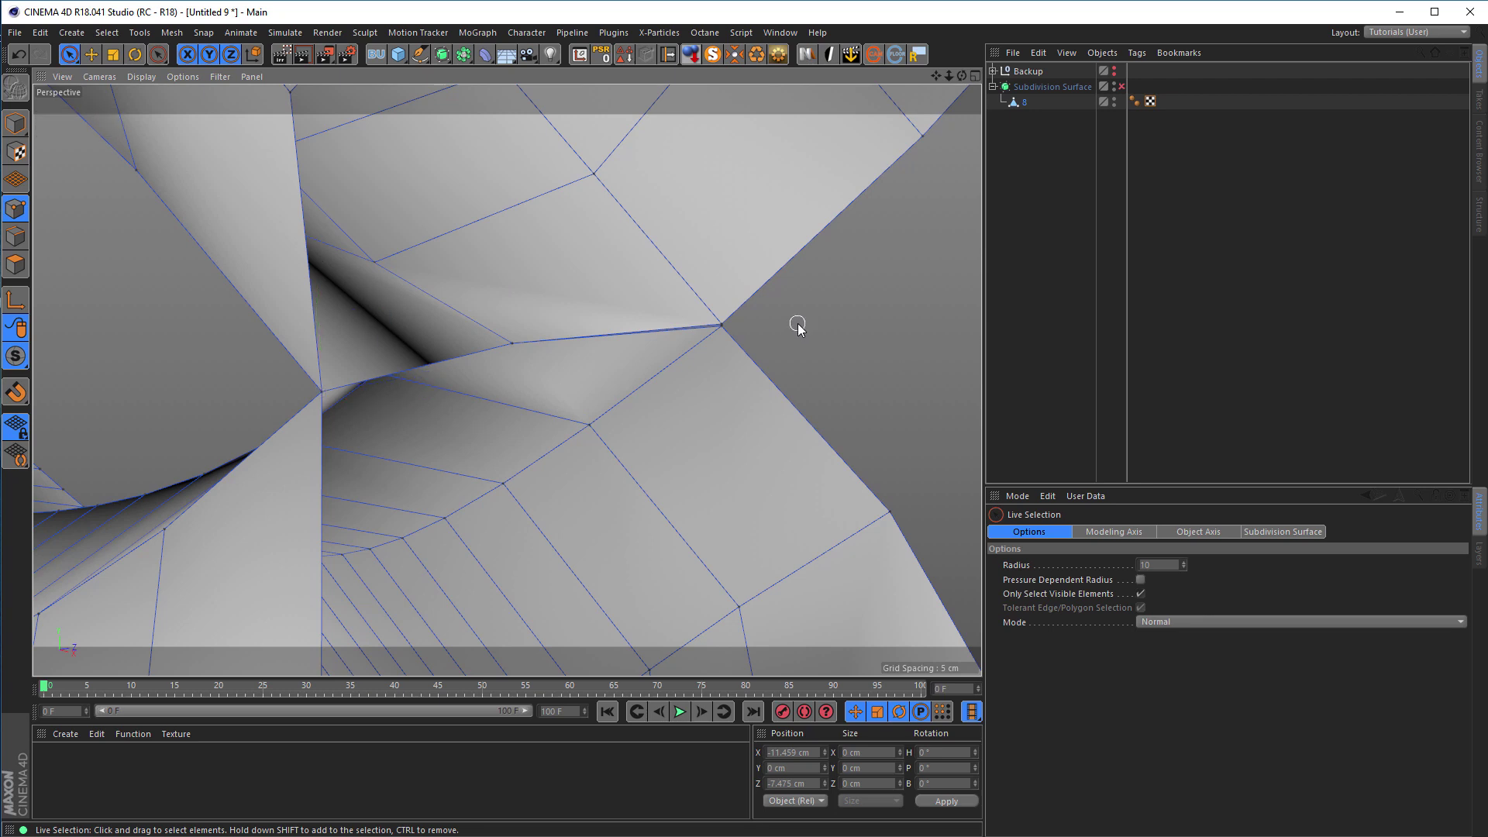
{"action": "left_click", "coordinate": [723, 326]}
{"action": "key", "text": "m"}
{"action": "key", "text": "q"}
{"action": "left_click", "coordinate": [866, 342]}
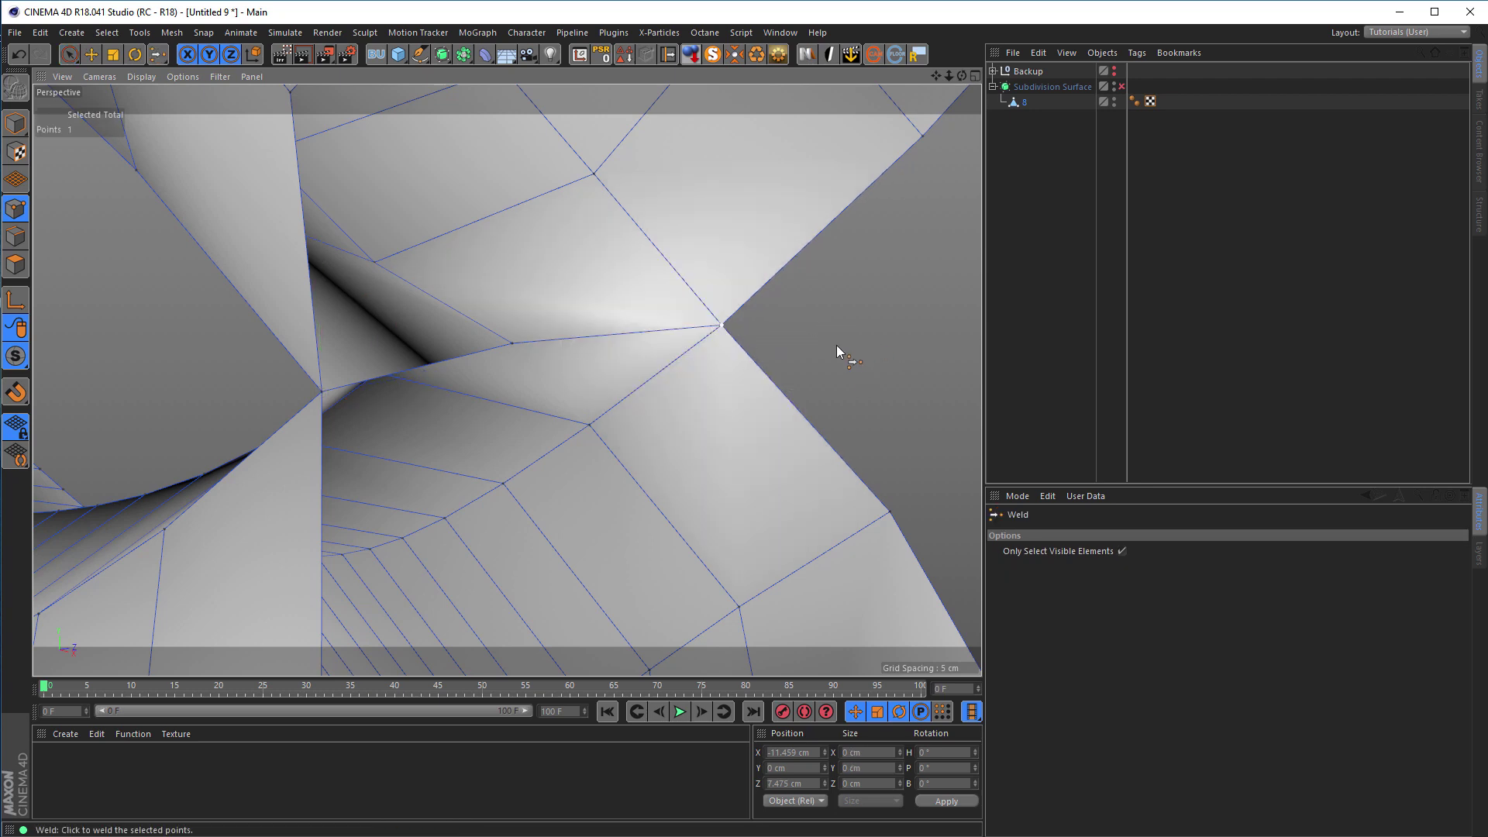
{"action": "scroll", "coordinate": [835, 346], "scroll_direction": "down", "scroll_amount": 6}
{"action": "scroll", "coordinate": [742, 401], "scroll_direction": "up", "scroll_amount": 6}
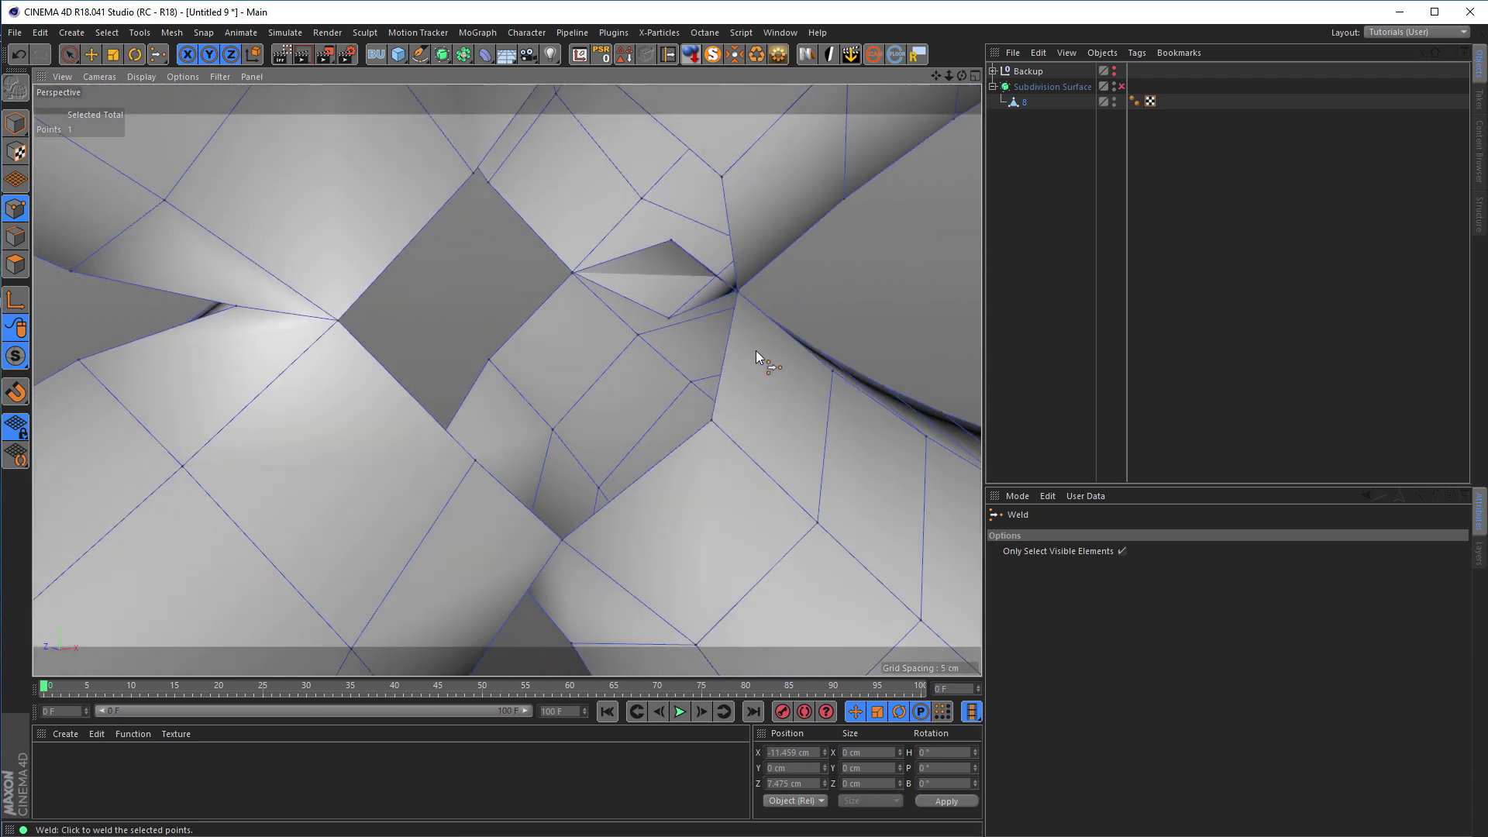
- Weld the remaining stray vertices beside the hole into place
{"action": "key", "text": "space"}
{"action": "left_click_drag", "start_coordinate": [673, 237], "coordinate": [671, 321]}
{"action": "key", "text": "space"}
{"action": "left_click", "coordinate": [458, 298]}
{"action": "key", "text": "space"}
{"action": "left_click", "coordinate": [573, 273]}
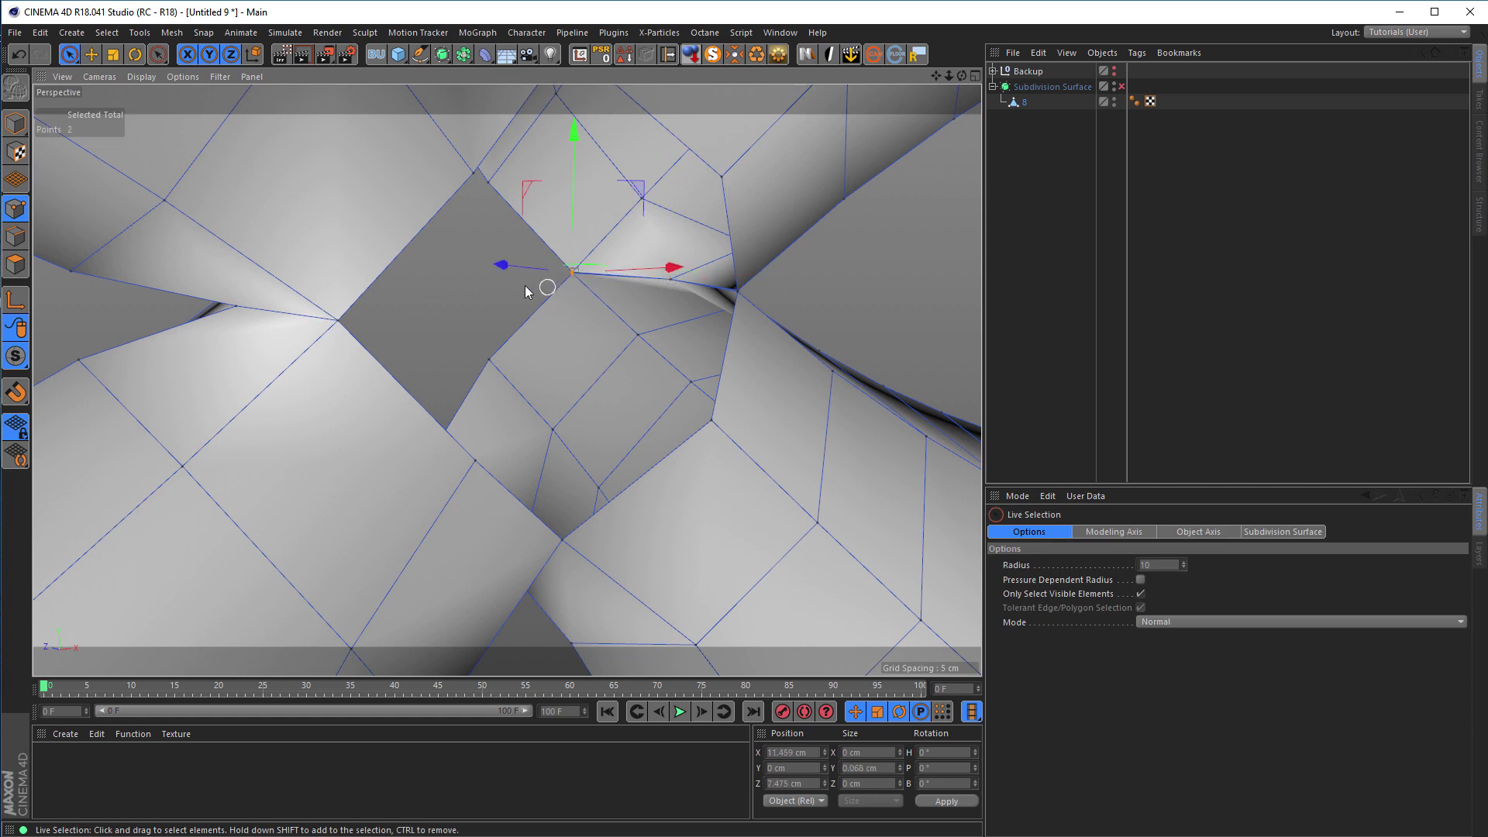
{"action": "key", "text": "space"}
{"action": "left_click", "coordinate": [485, 300]}
{"action": "key", "text": "space"}
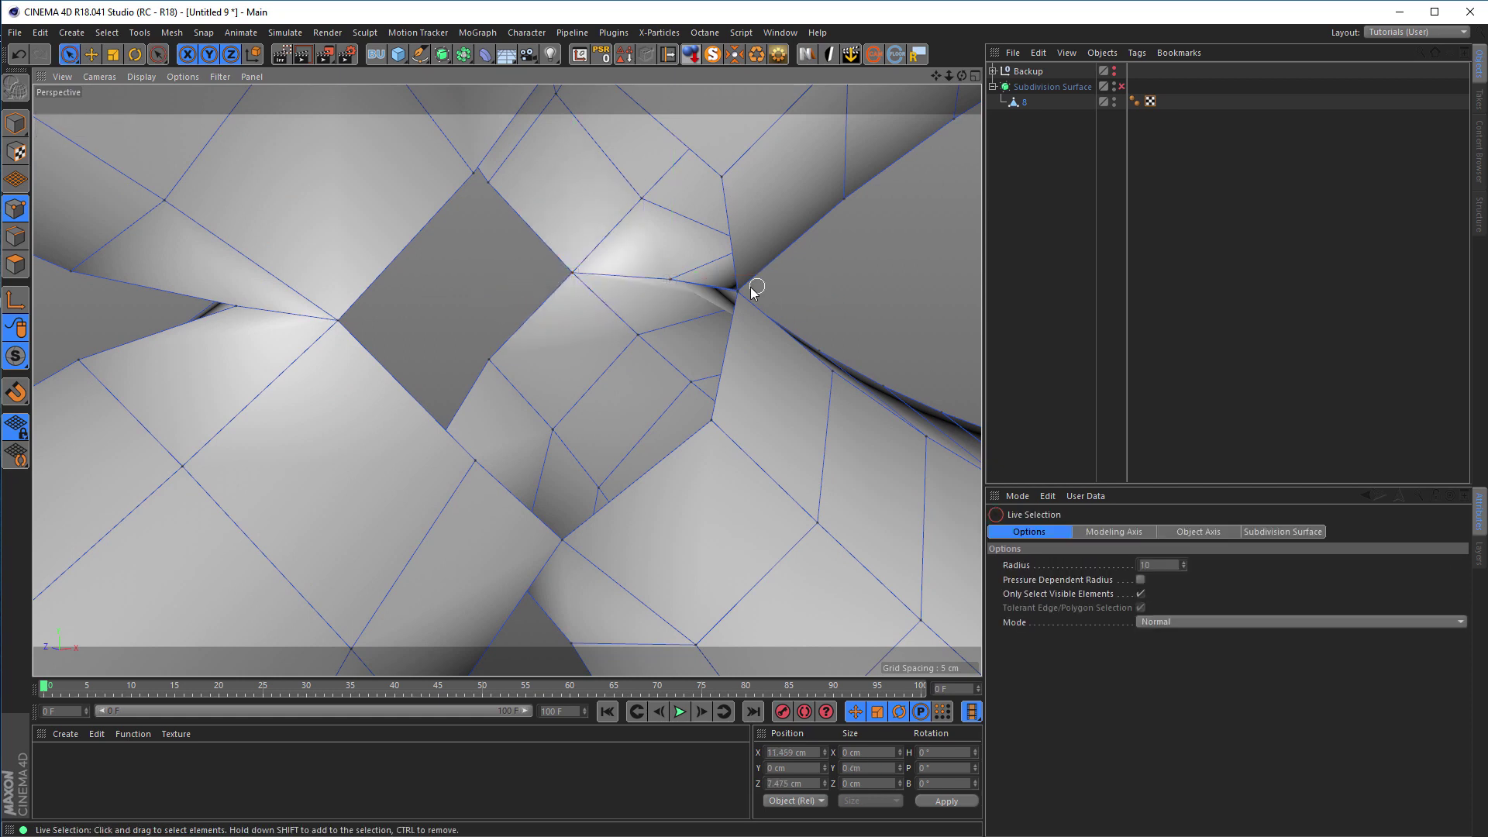
{"action": "left_click", "coordinate": [737, 293]}
{"action": "key", "text": "space"}
{"action": "left_click_drag", "start_coordinate": [868, 336], "coordinate": [760, 383], "text": "alt"}
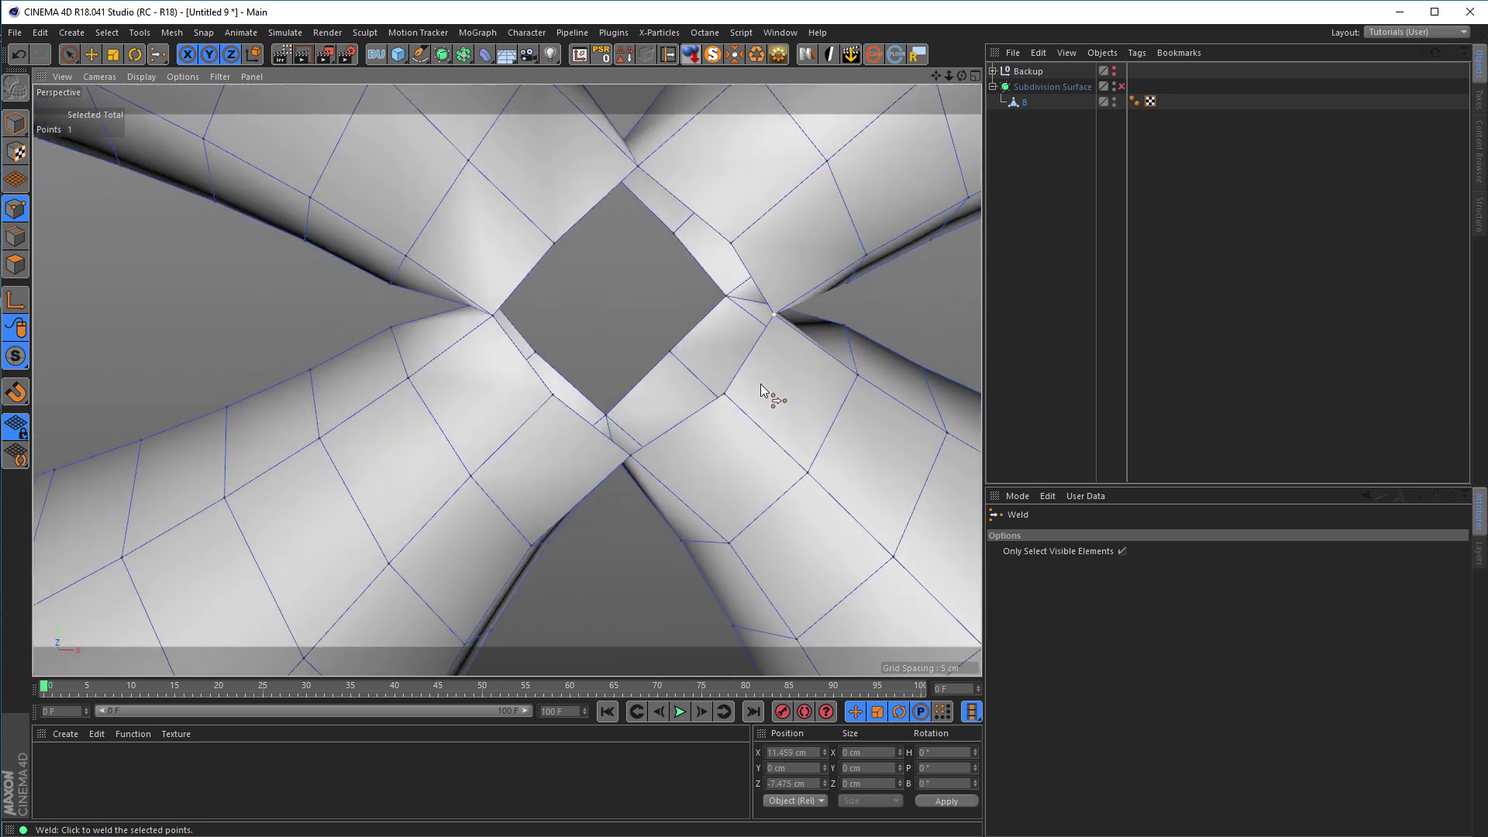
- Cap the diamond hole with Close Polygon Hole (M~D) and cut two diagonals using Line Cut (K~K) with Single Line
{"action": "key", "text": "m"}
{"action": "key", "text": "d"}
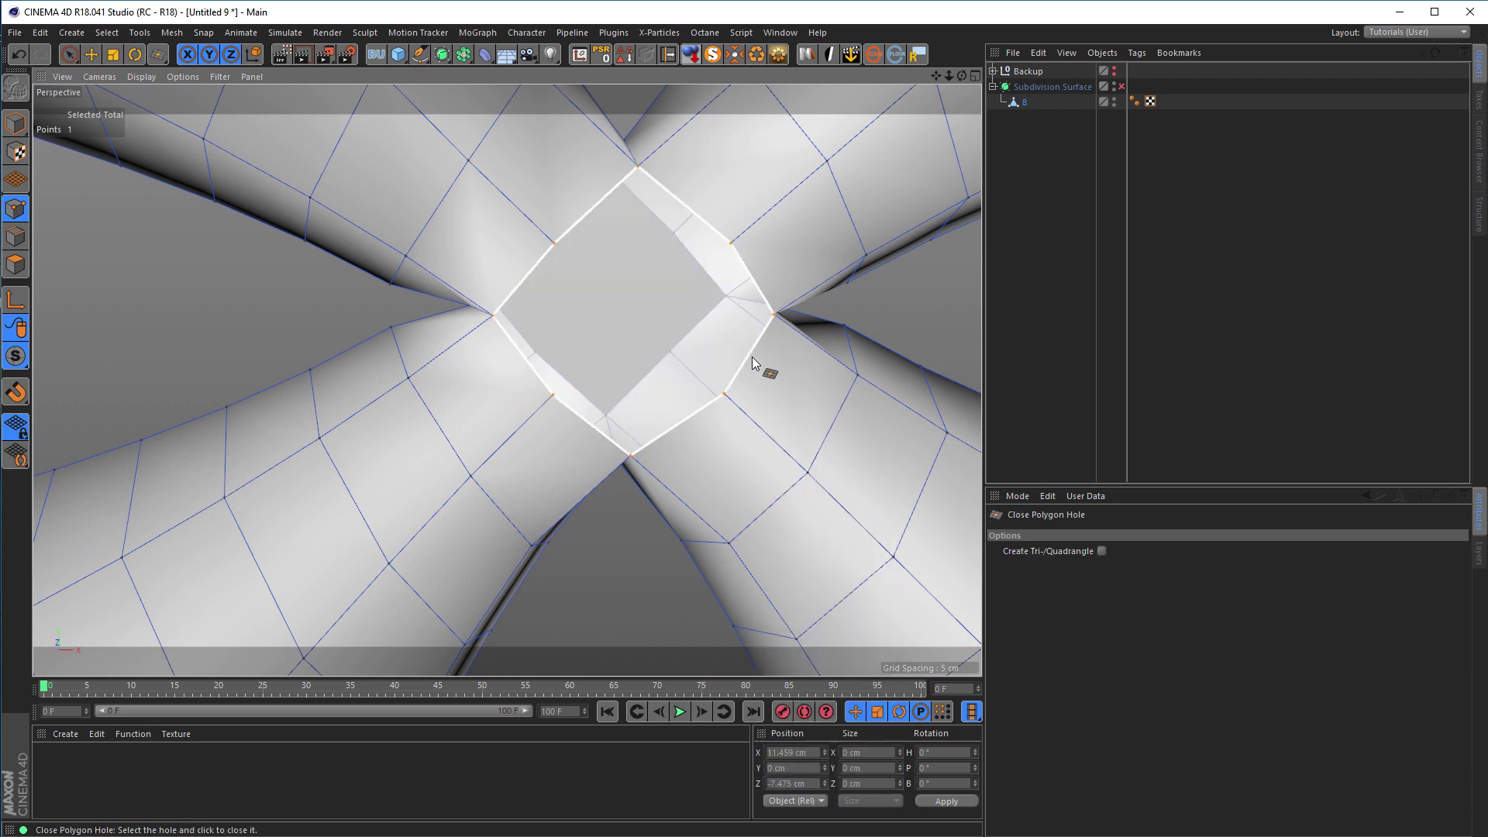
{"action": "left_click", "coordinate": [754, 363]}
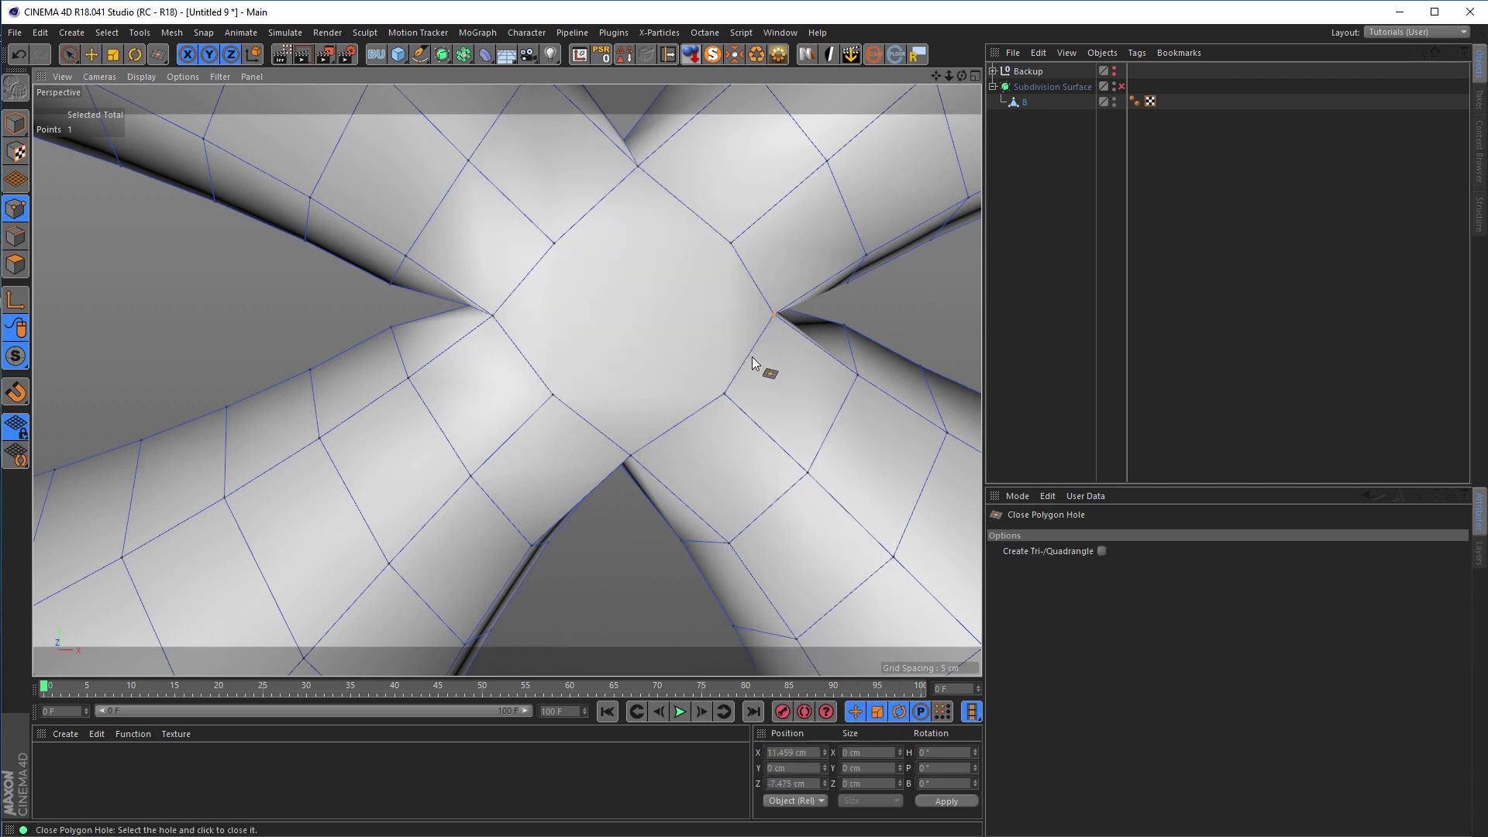
{"action": "key", "text": "m"}
{"action": "key", "text": "k"}
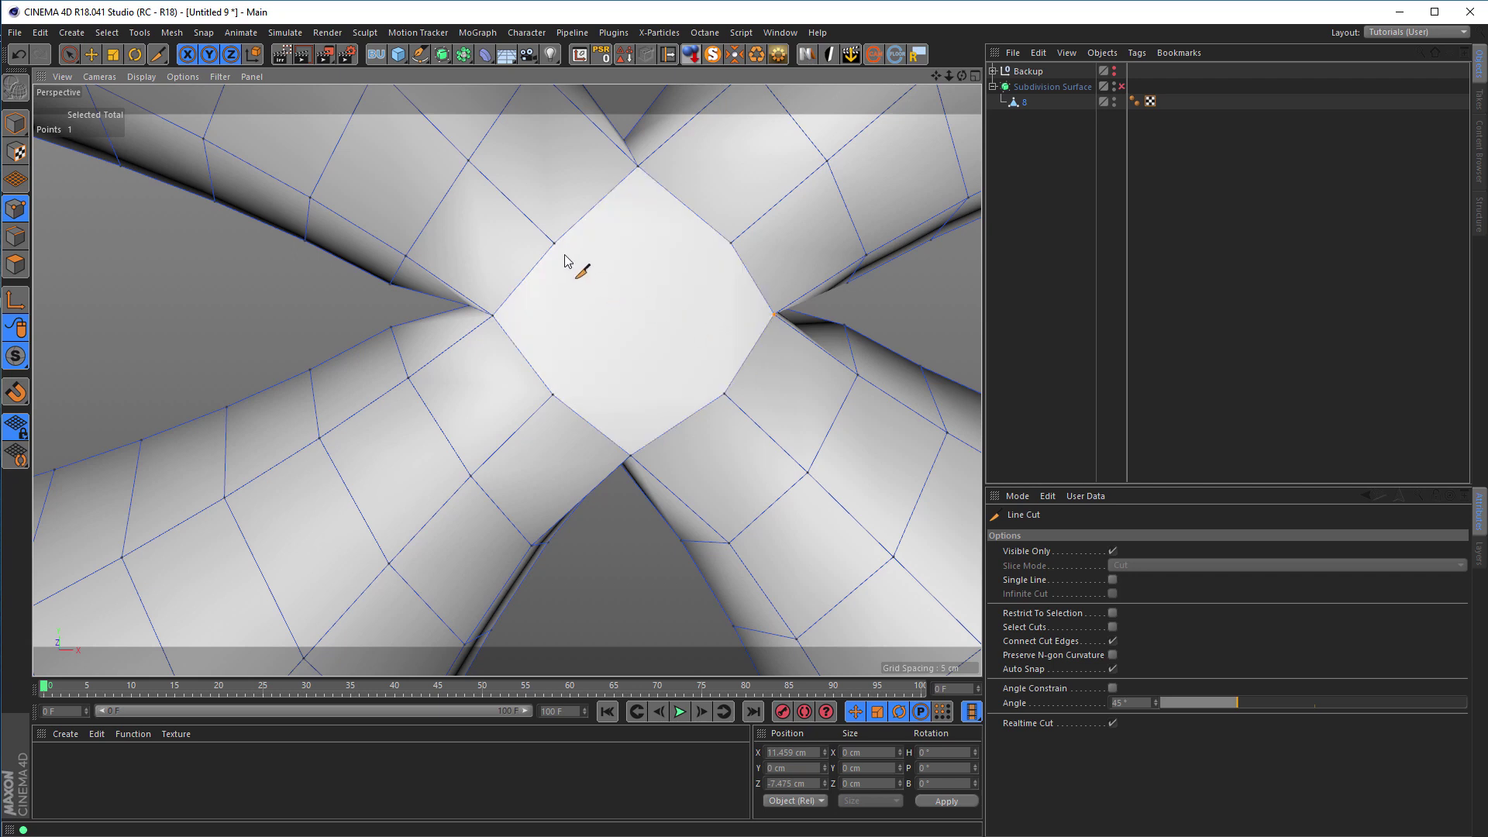
{"action": "left_click", "coordinate": [1113, 580]}
{"action": "left_click_drag", "start_coordinate": [556, 245], "coordinate": [726, 396]}
{"action": "left_click_drag", "start_coordinate": [731, 247], "coordinate": [566, 399]}
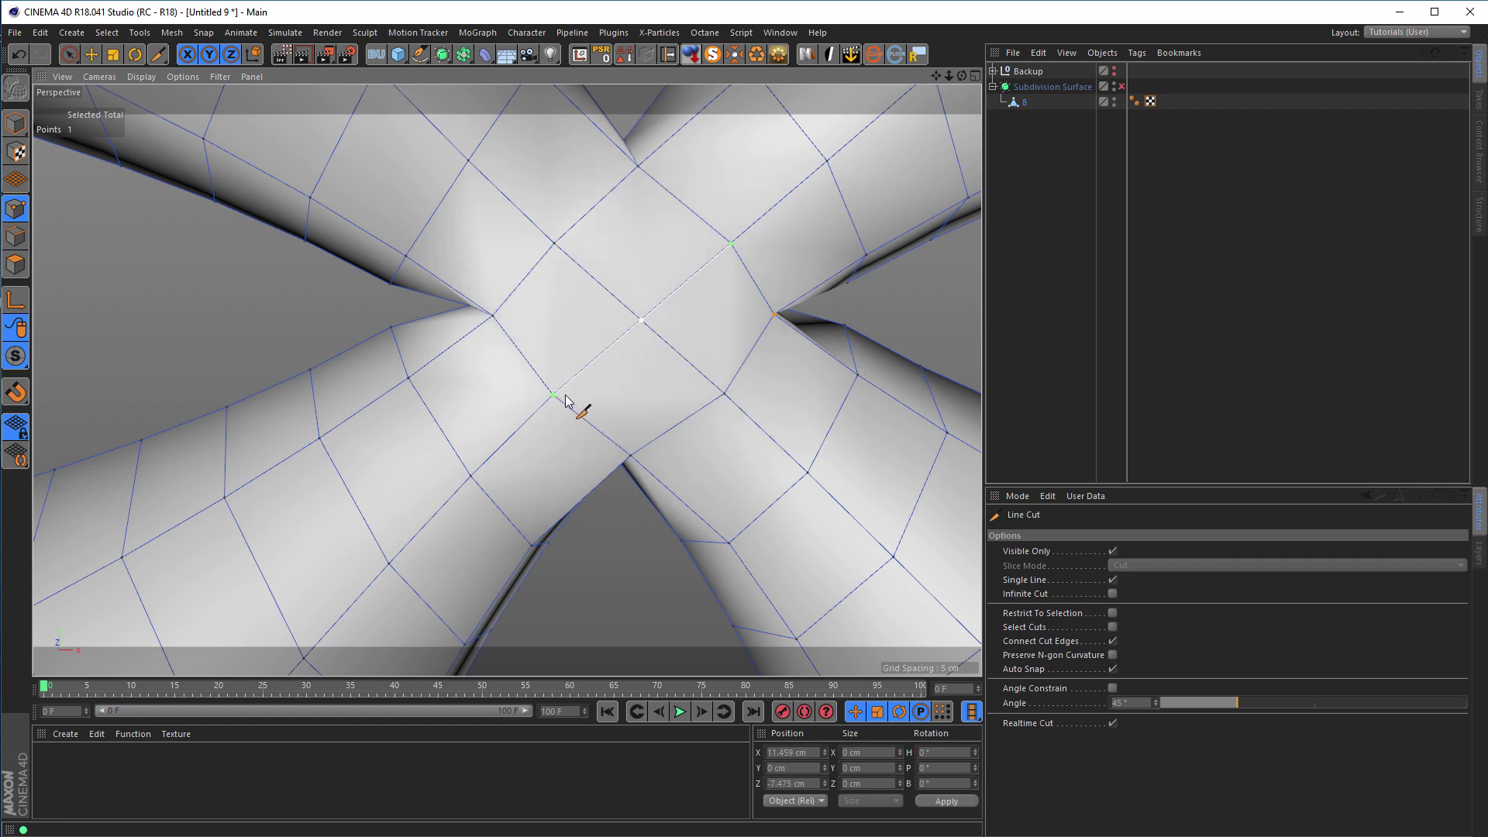
{"action": "left_click_drag", "start_coordinate": [654, 309], "coordinate": [715, 411], "text": "alt"}
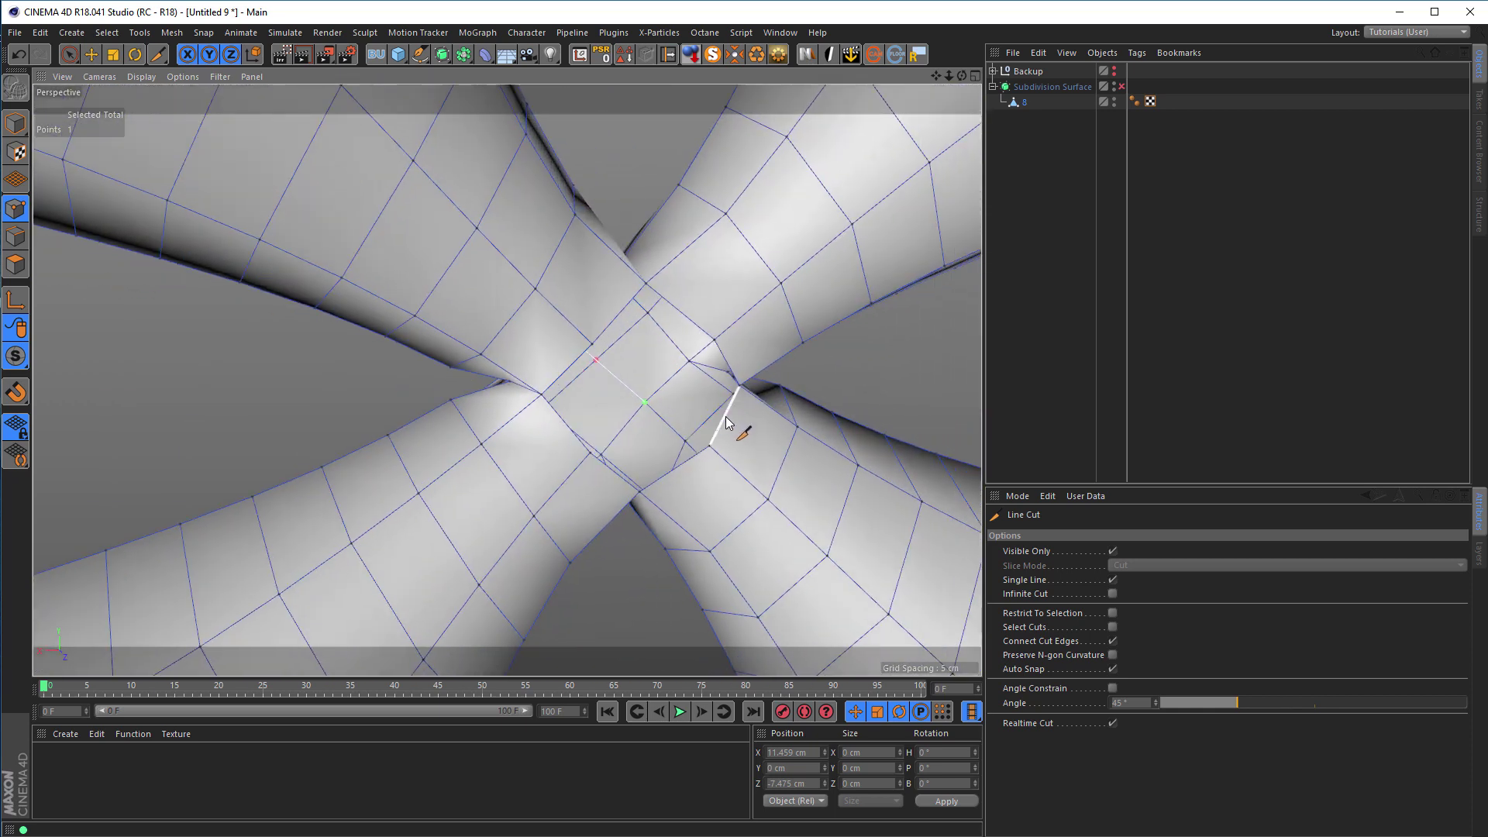
- Fill the remaining centre hole and split the new polygon with two crossing cuts
{"action": "key", "text": "m"}
{"action": "key", "text": "d"}
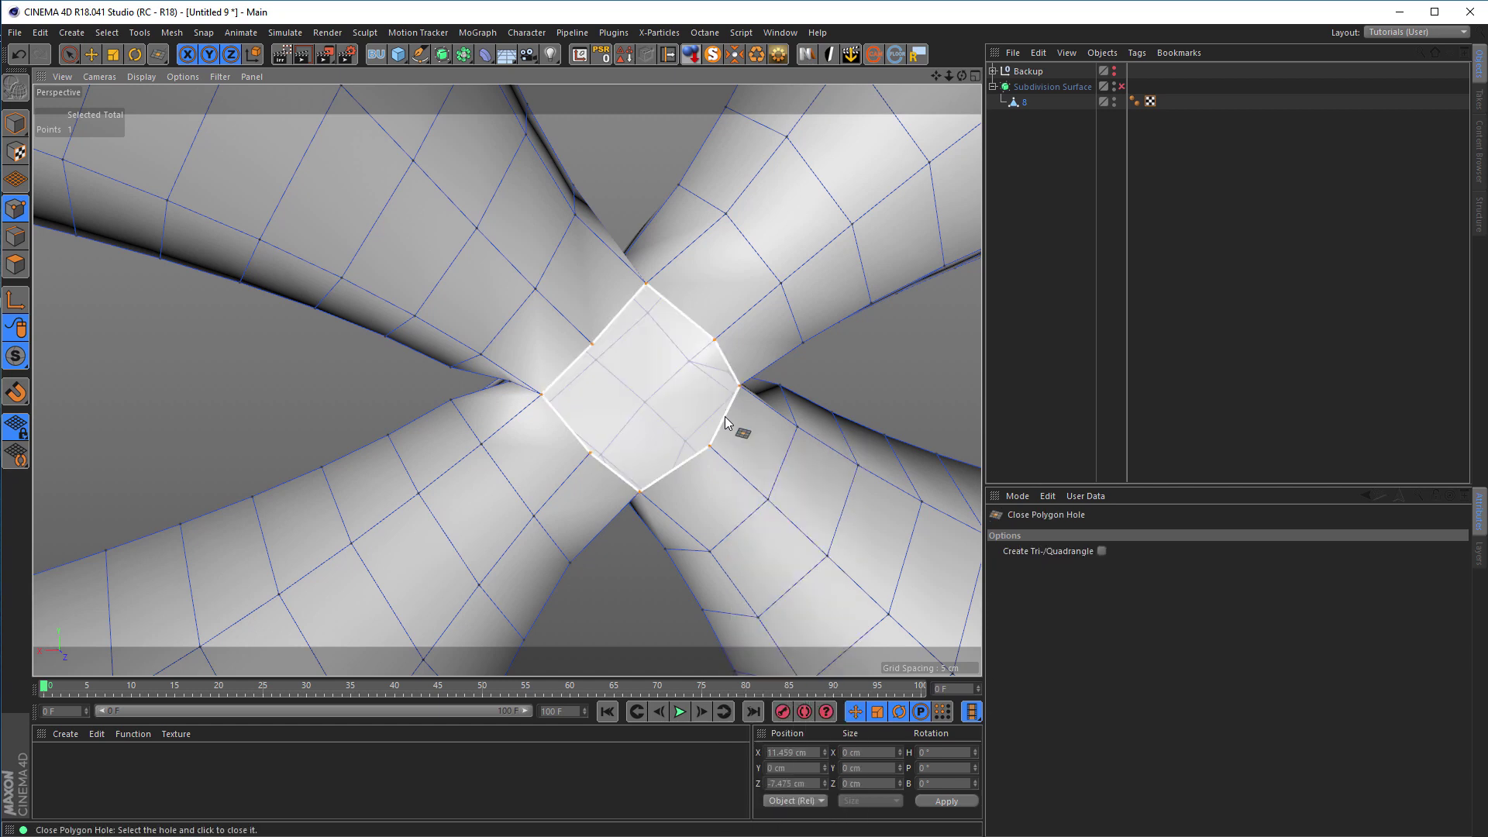
{"action": "left_click", "coordinate": [727, 424]}
{"action": "key", "text": "m"}
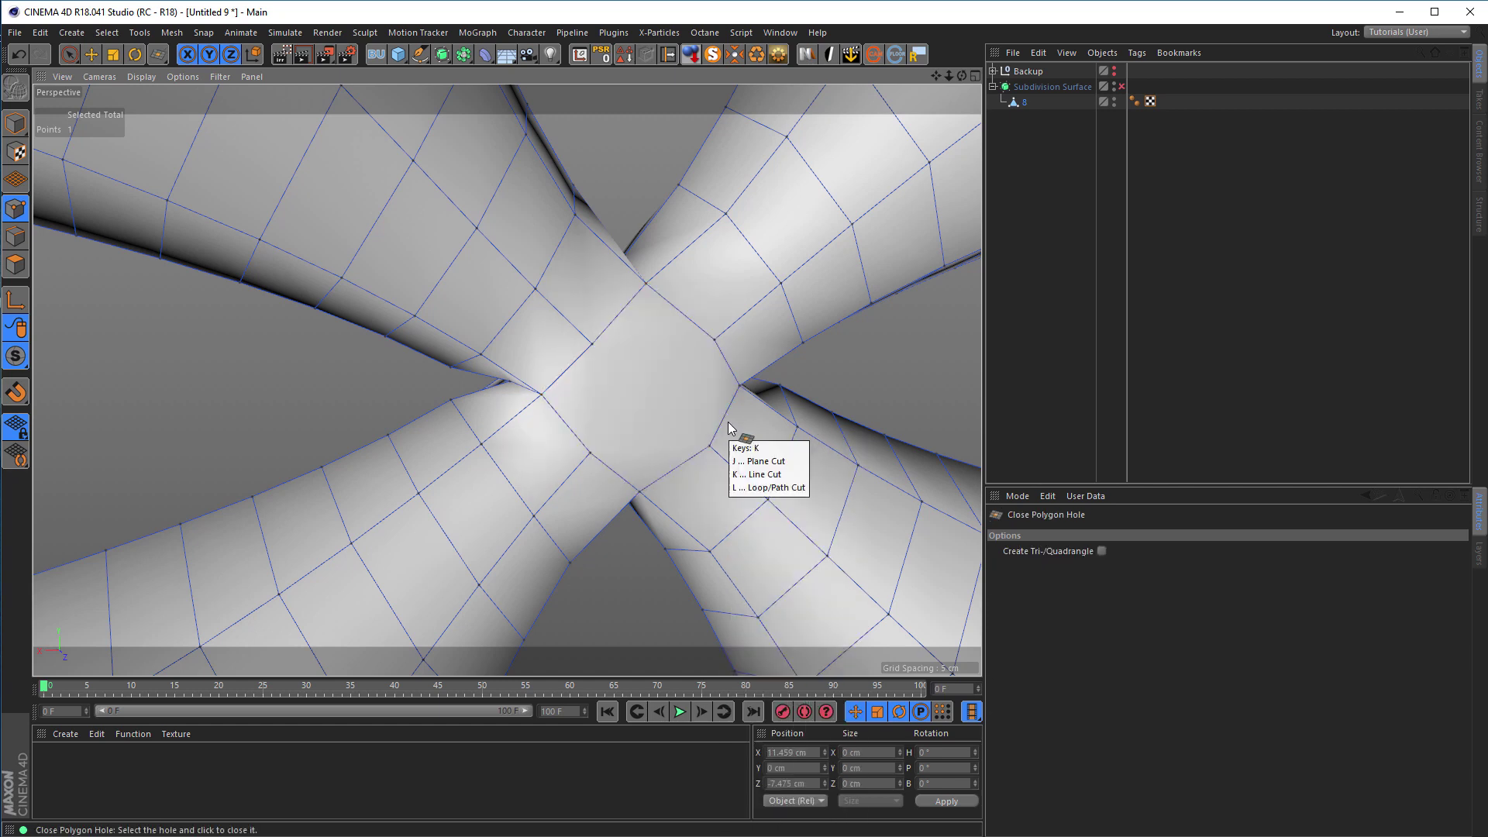
{"action": "key", "text": "k"}
{"action": "left_click", "coordinate": [592, 344]}
{"action": "left_click", "coordinate": [711, 450]}
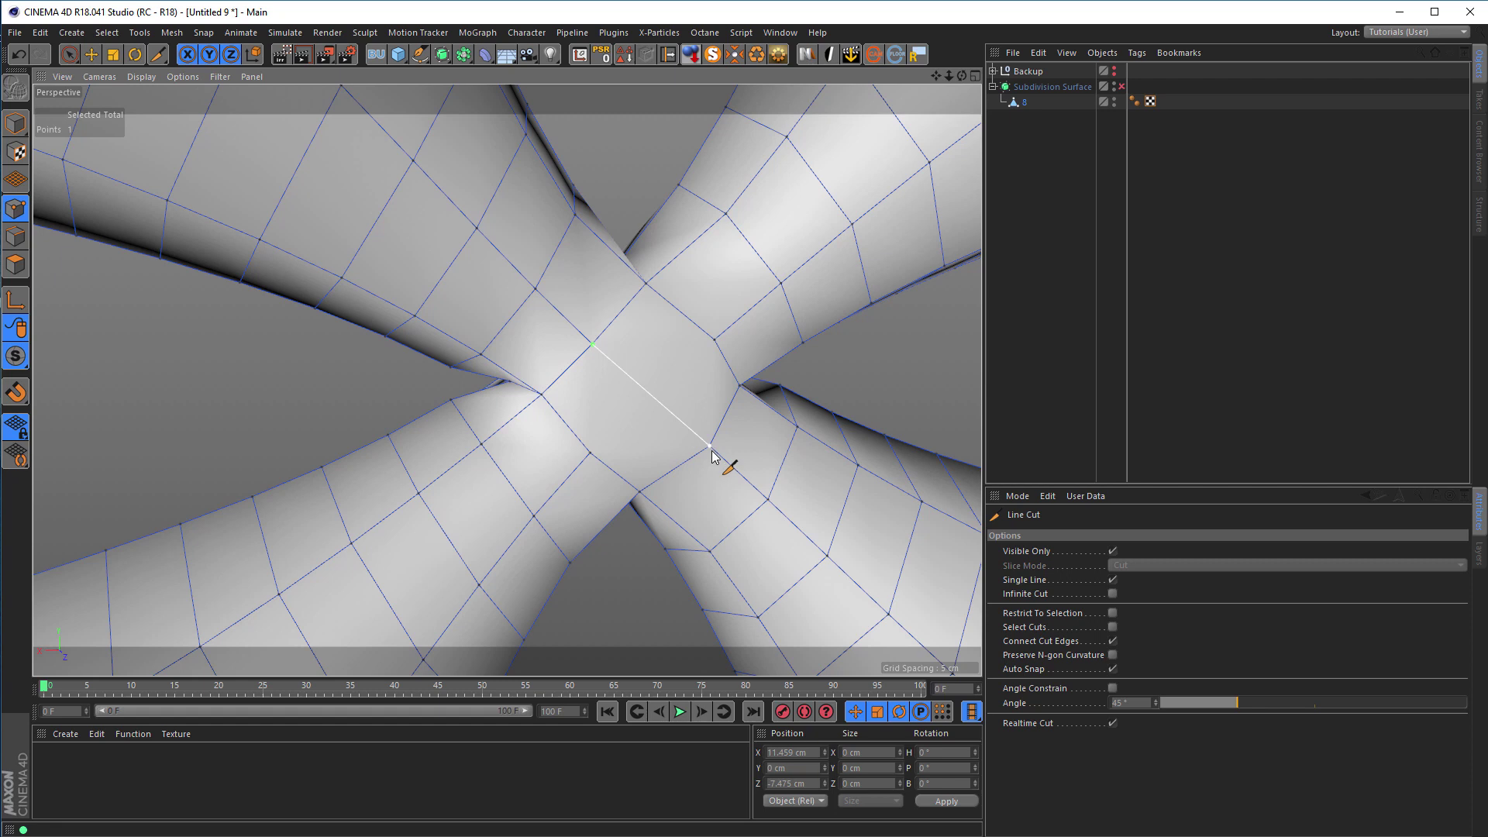
{"action": "left_click", "coordinate": [715, 340]}
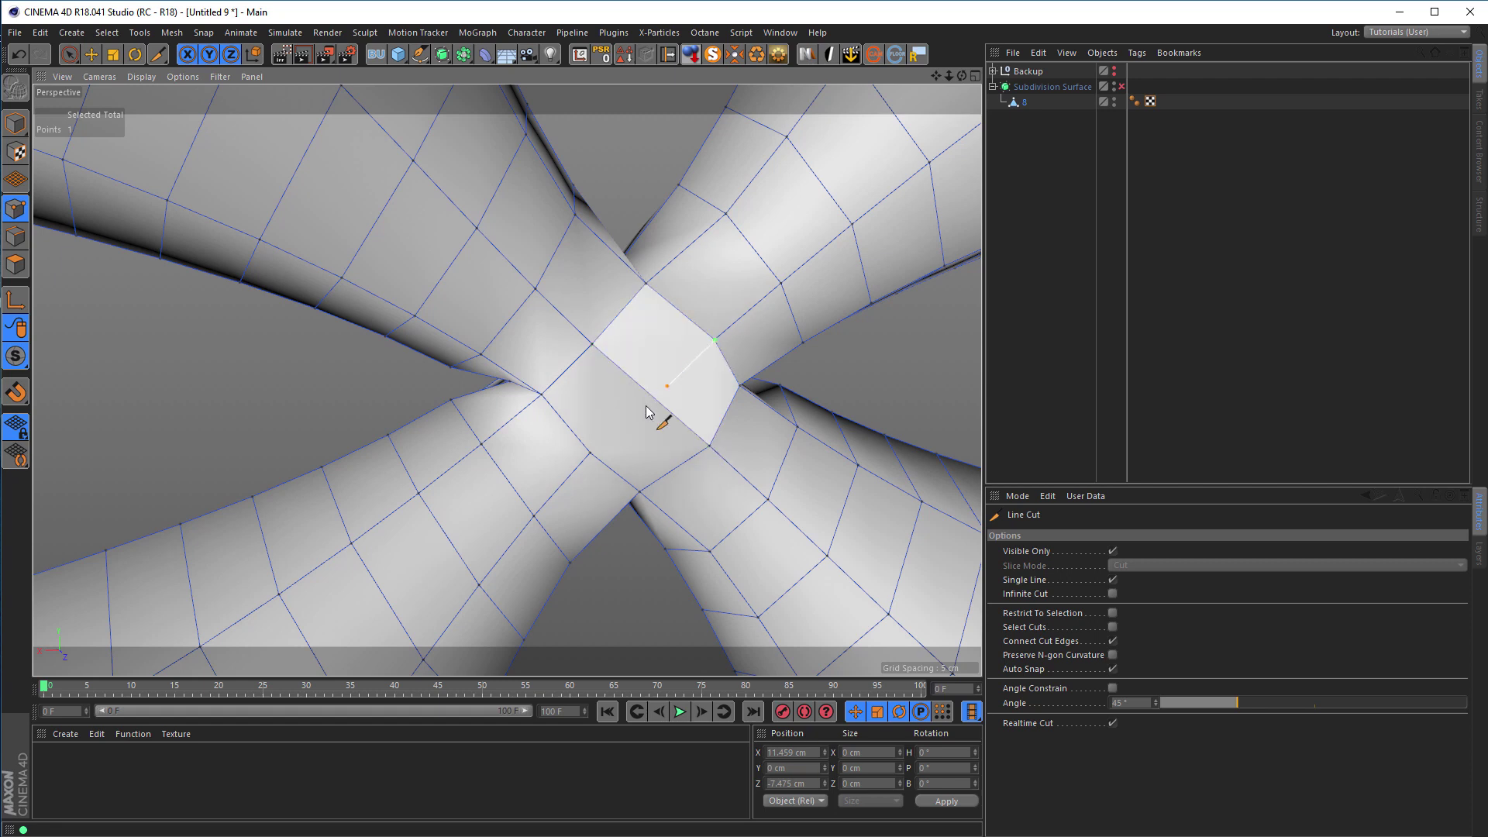
{"action": "left_click", "coordinate": [593, 461]}
{"action": "left_click_drag", "start_coordinate": [615, 383], "coordinate": [218, 318], "text": "alt"}
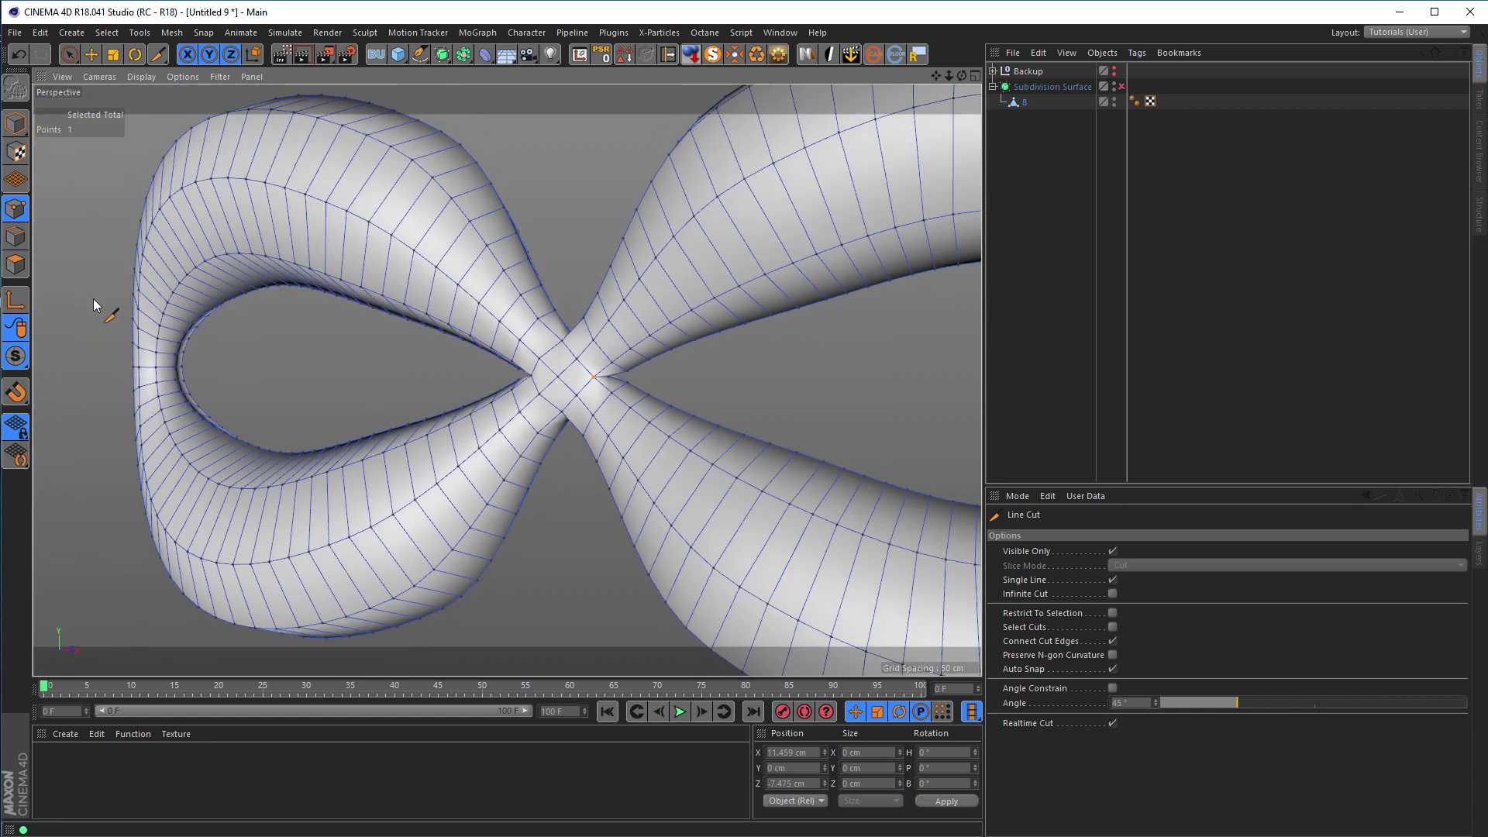
- In Model mode, enable the Subdivision Surface and inspect the smoothed crossing with N~I isoparms
{"action": "key", "text": "space"}
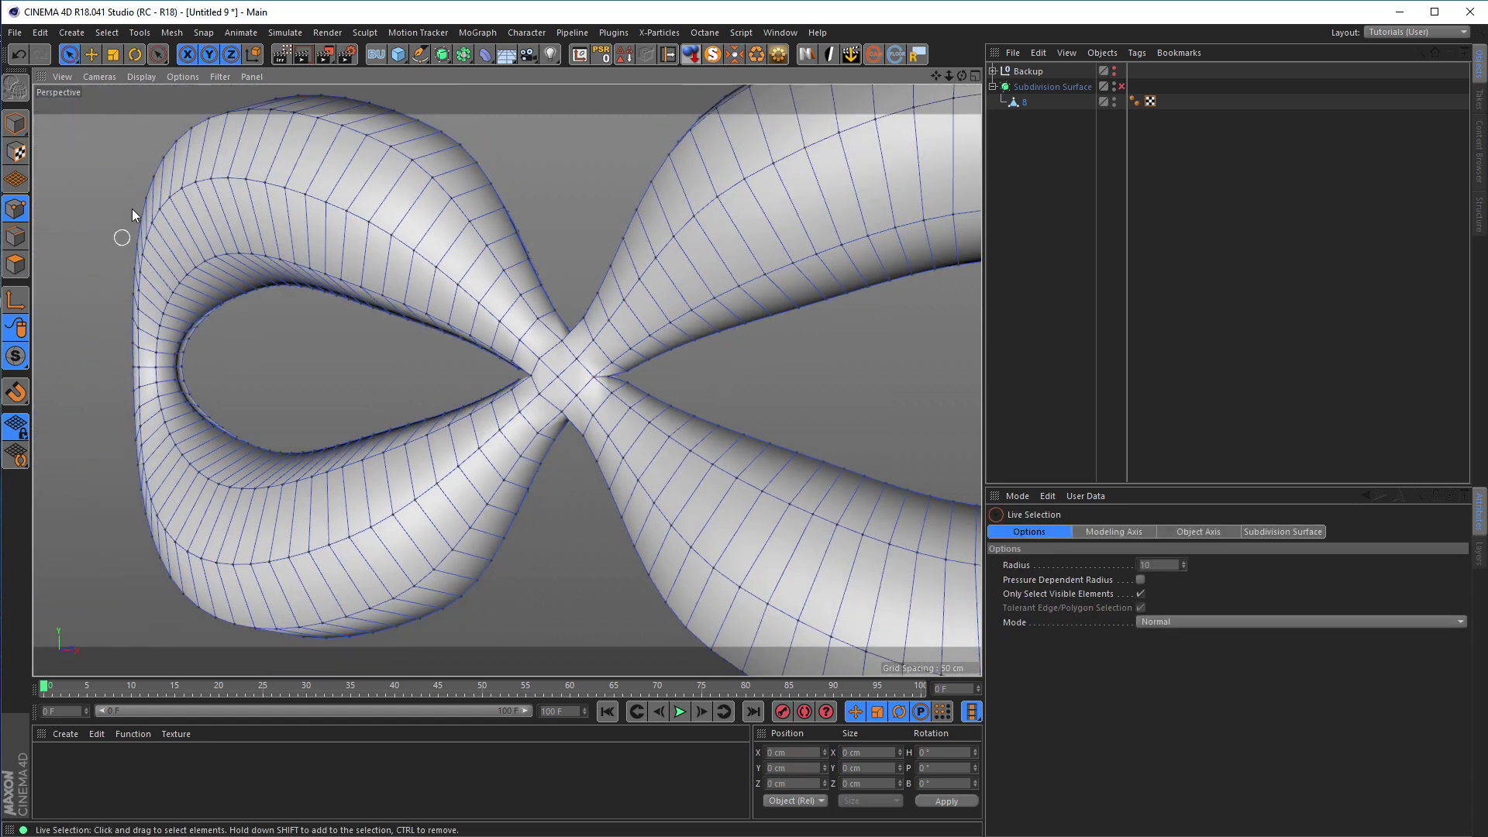
{"action": "left_click", "coordinate": [16, 123]}
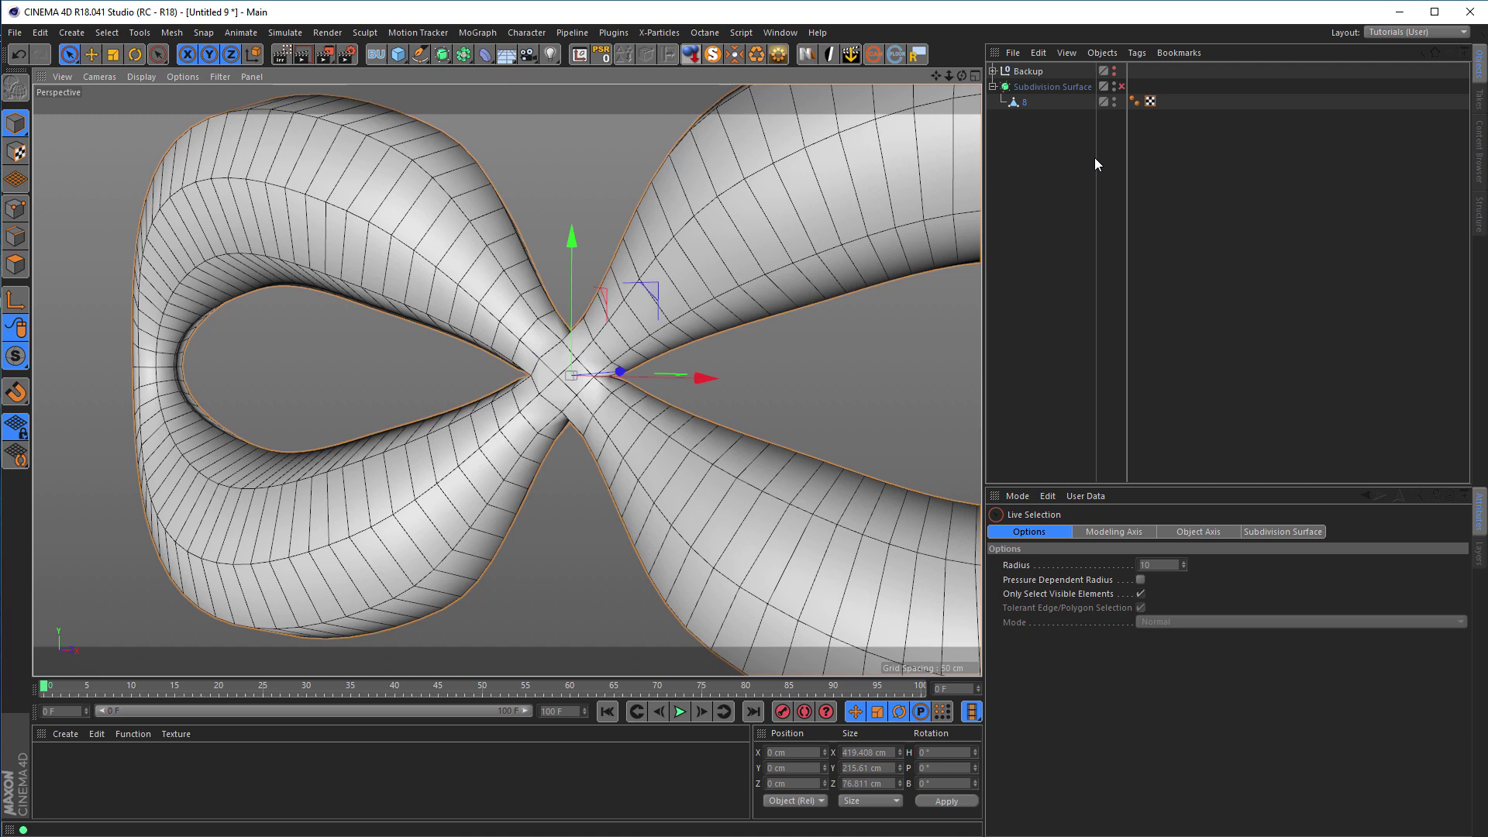
{"action": "left_click", "coordinate": [1122, 86]}
{"action": "mouse_move", "coordinate": [543, 372]}
{"action": "left_mouse_down", "text": "alt"}
{"action": "mouse_move", "coordinate": [445, 336]}
{"action": "mouse_move", "coordinate": [516, 378]}
{"action": "left_mouse_up", "text": "alt"}
{"action": "key", "text": "n"}
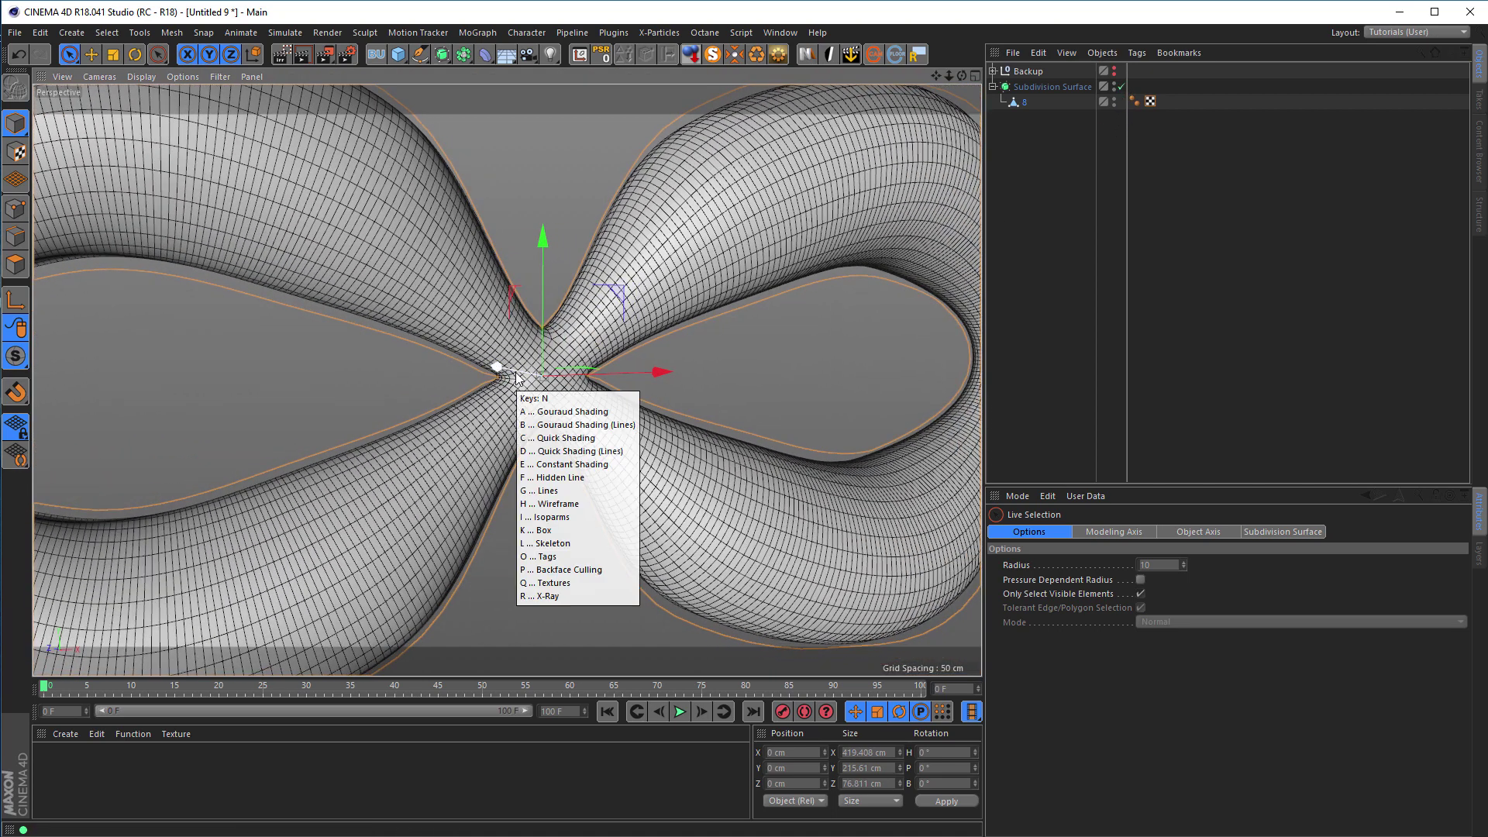
{"action": "key", "text": "i"}
{"action": "right_click_drag", "start_coordinate": [511, 386], "coordinate": [676, 366], "text": "alt"}
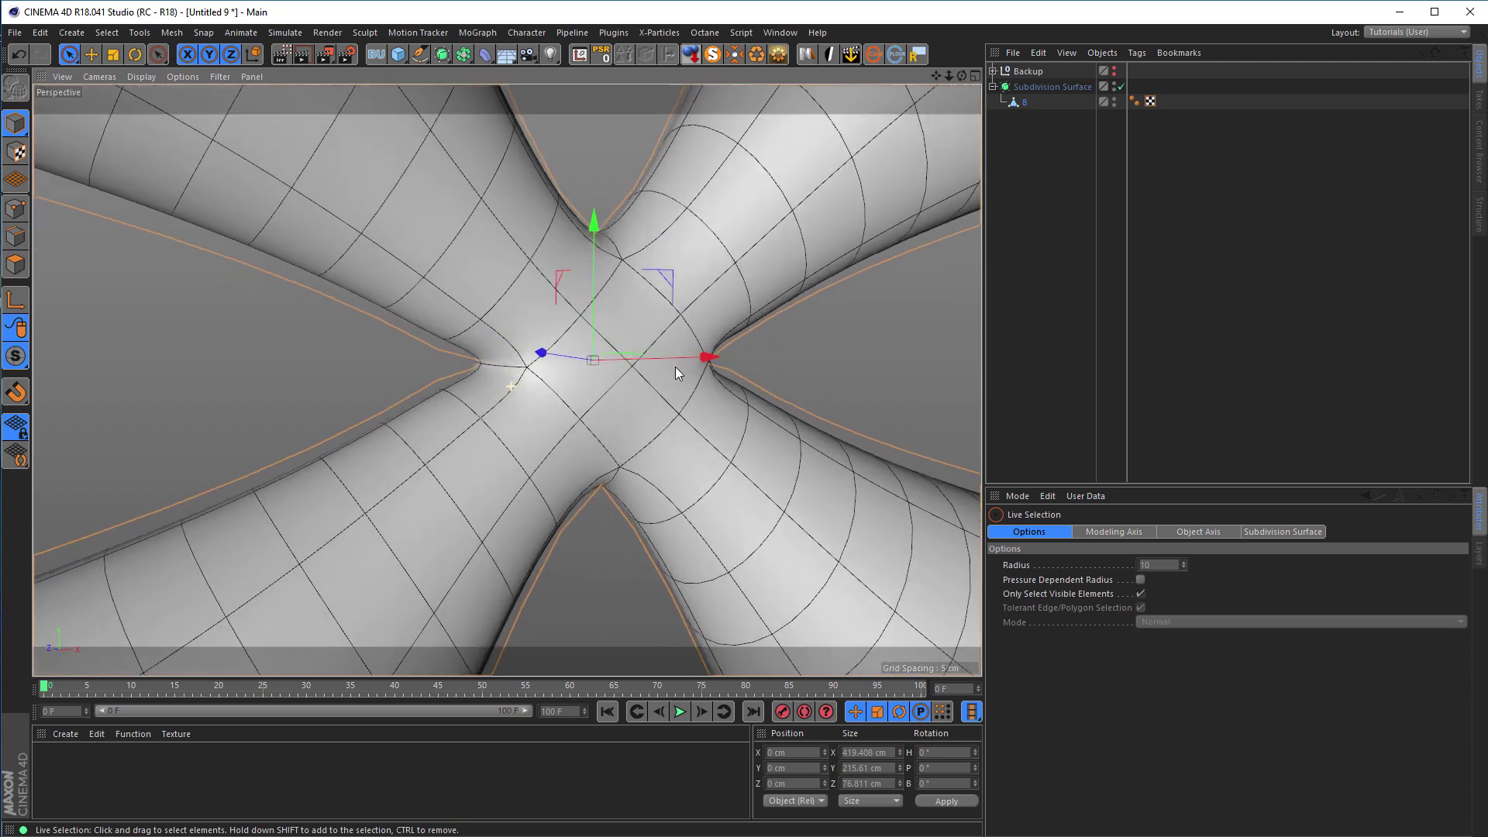
{"action": "left_click_drag", "start_coordinate": [676, 366], "coordinate": [731, 422], "text": "alt"}
{"action": "scroll", "coordinate": [698, 357], "scroll_direction": "down", "scroll_amount": 6}
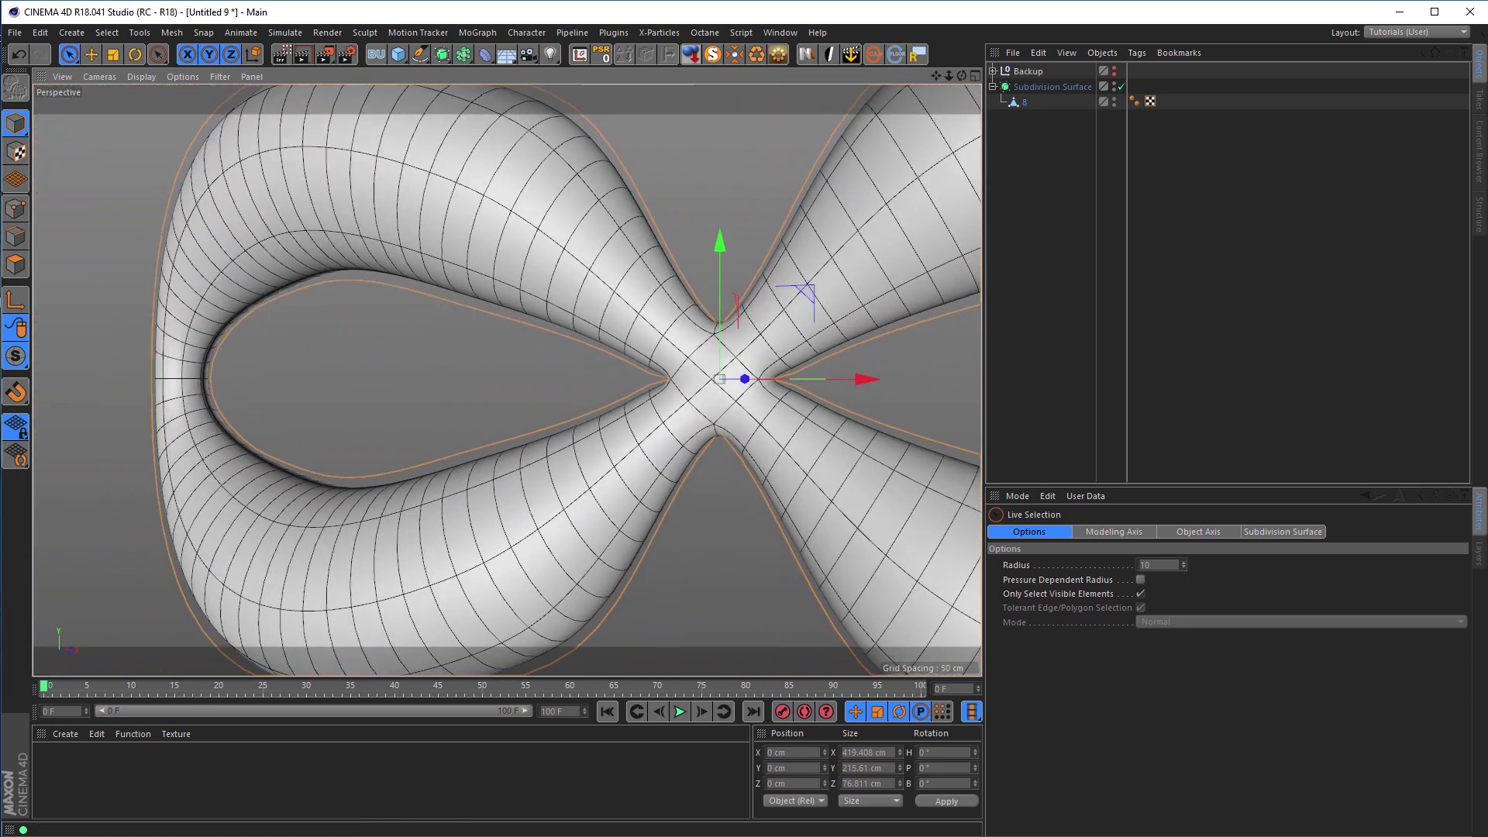
{"action": "left_click_drag", "start_coordinate": [503, 482], "coordinate": [496, 442], "text": "alt"}
{"action": "scroll", "coordinate": [426, 465], "scroll_direction": "down", "scroll_amount": 3}
{"action": "scroll", "coordinate": [518, 425], "scroll_direction": "up", "scroll_amount": 4}
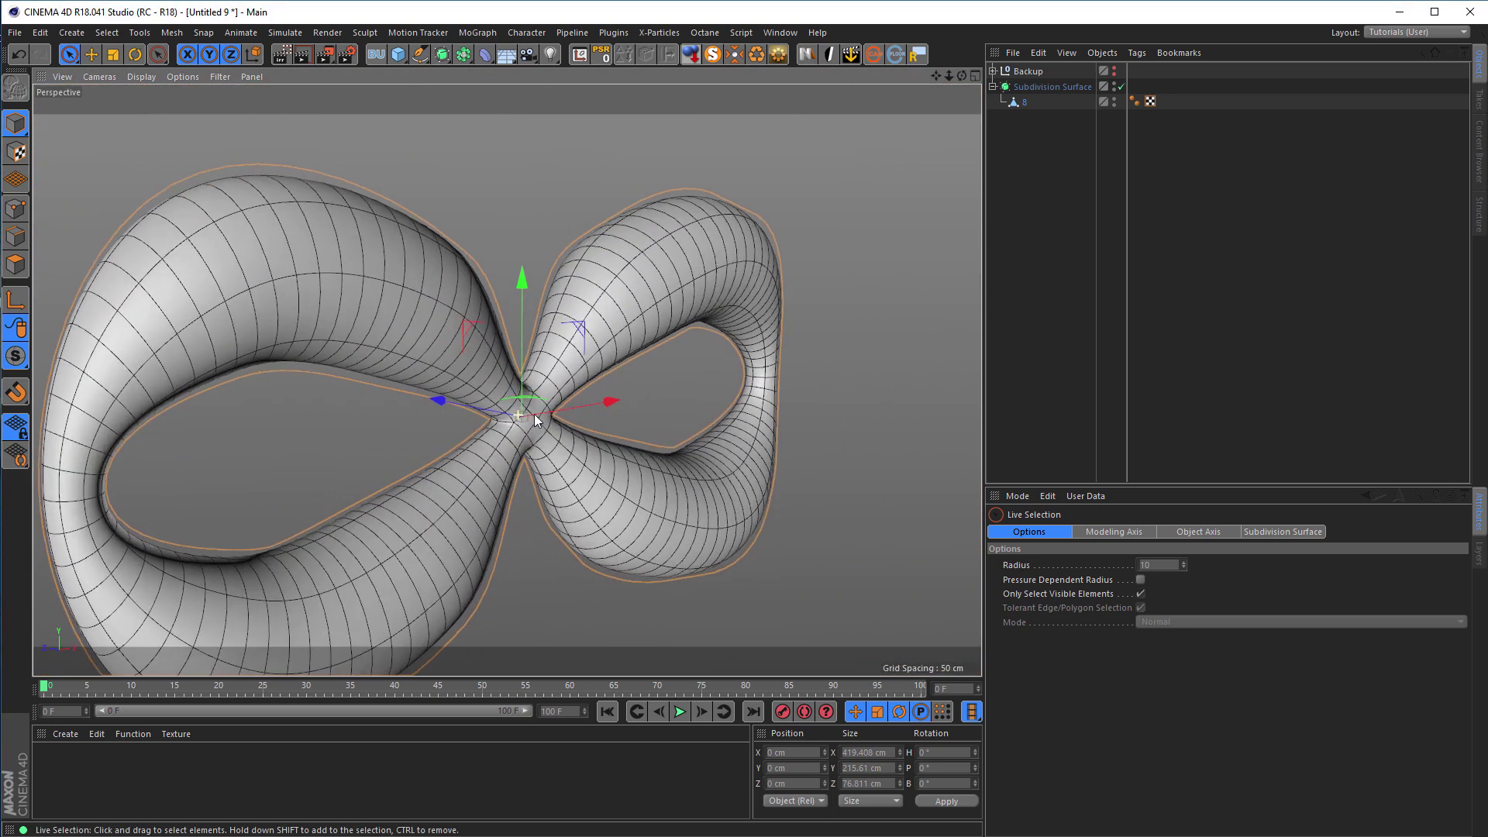
{"action": "middle_click_drag", "start_coordinate": [533, 414], "coordinate": [629, 394], "text": "alt"}
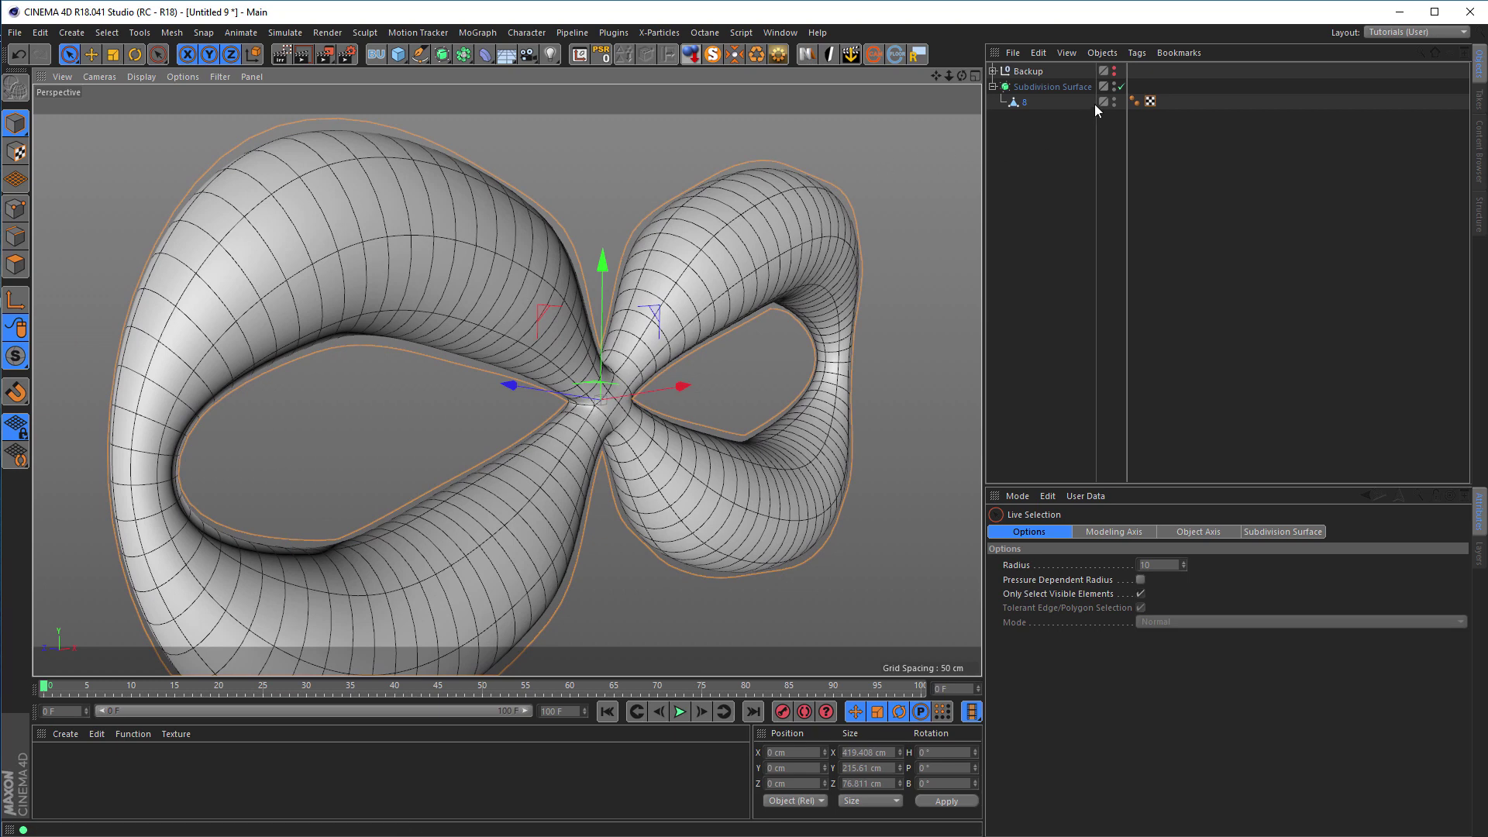
- Disable the Subdivision Surface again and select polygon object 8
{"action": "left_click", "coordinate": [1121, 87]}
{"action": "left_click_drag", "start_coordinate": [750, 264], "coordinate": [589, 336], "text": "alt"}
{"action": "scroll", "coordinate": [756, 260], "scroll_direction": "down", "scroll_amount": 4}
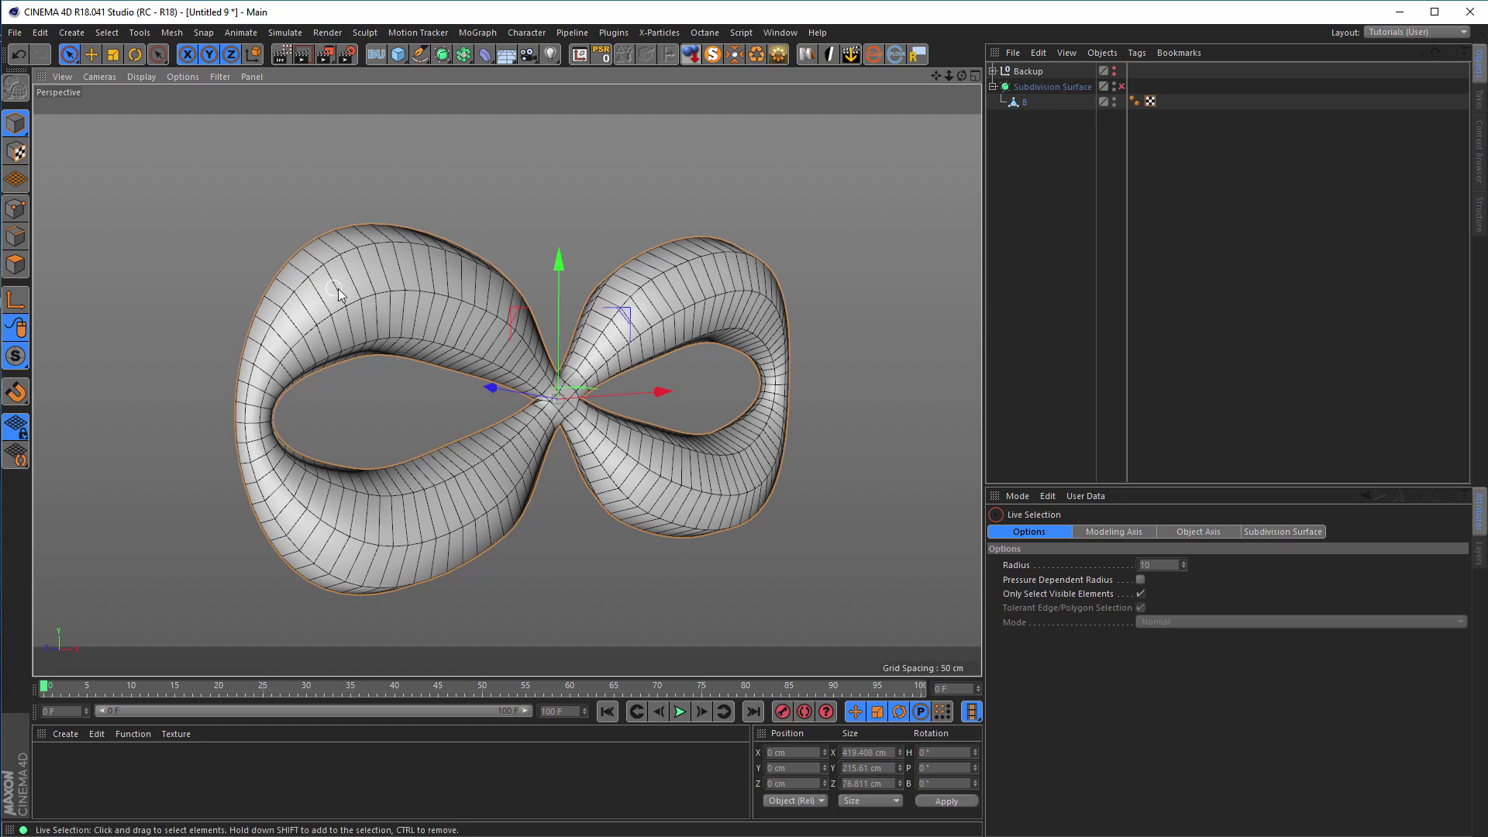
{"action": "left_click", "coordinate": [1019, 105]}
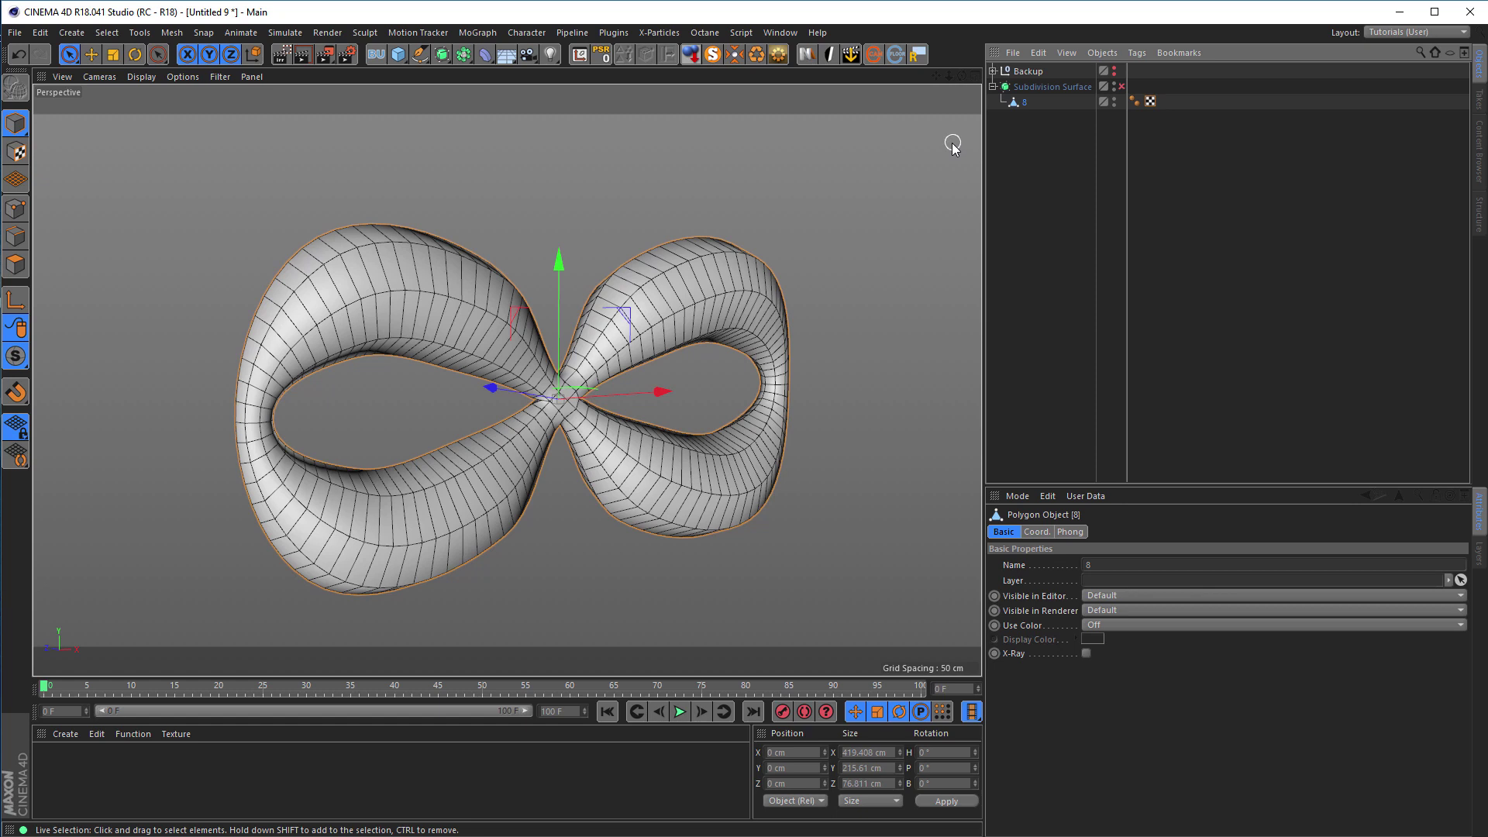
- Add a Cube with 50 cm depth and set its Z position to 25 cm
{"action": "left_click", "coordinate": [399, 54]}
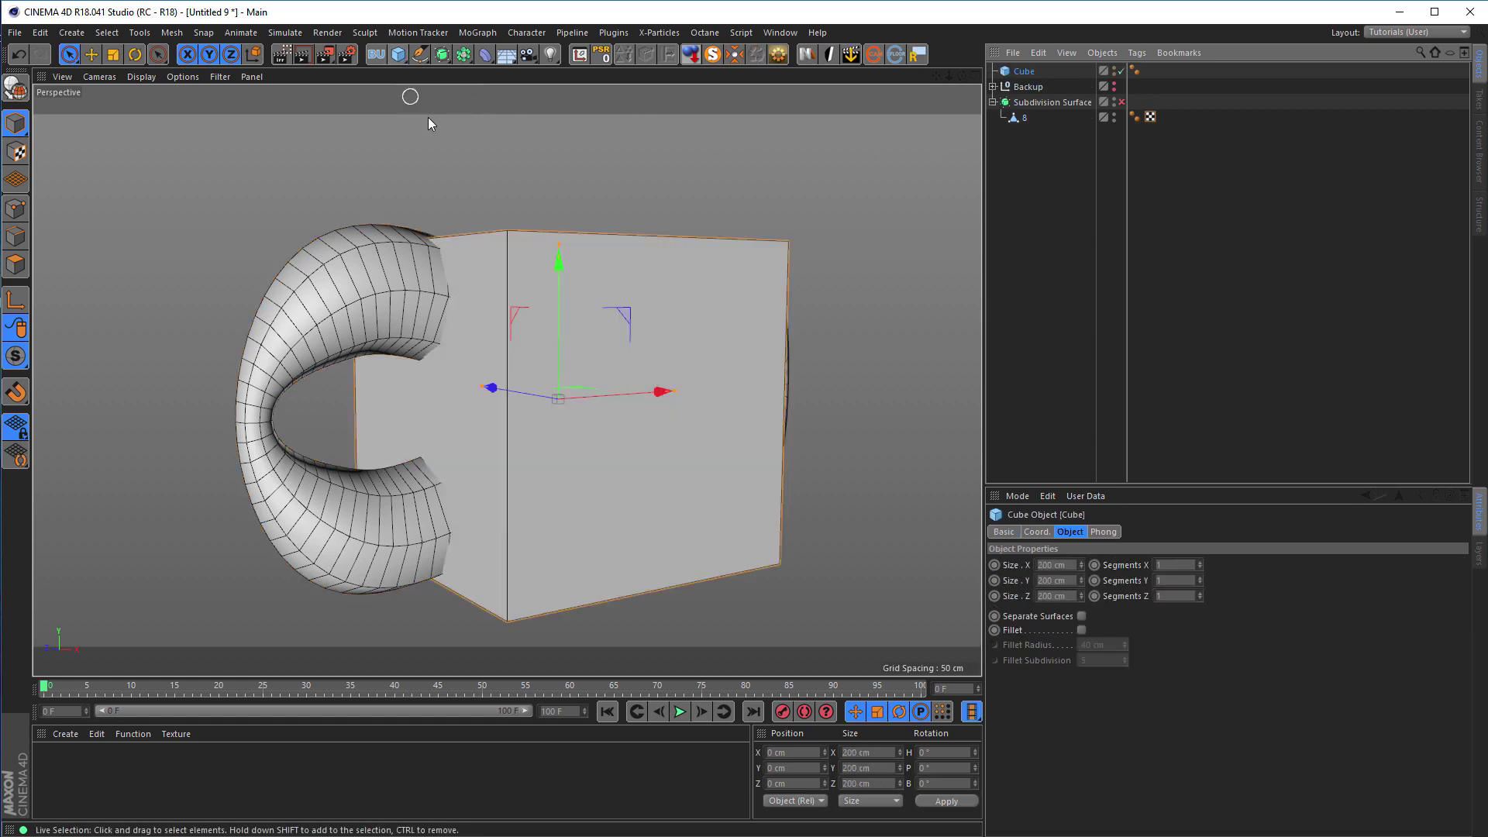
{"action": "left_click", "coordinate": [1053, 596]}
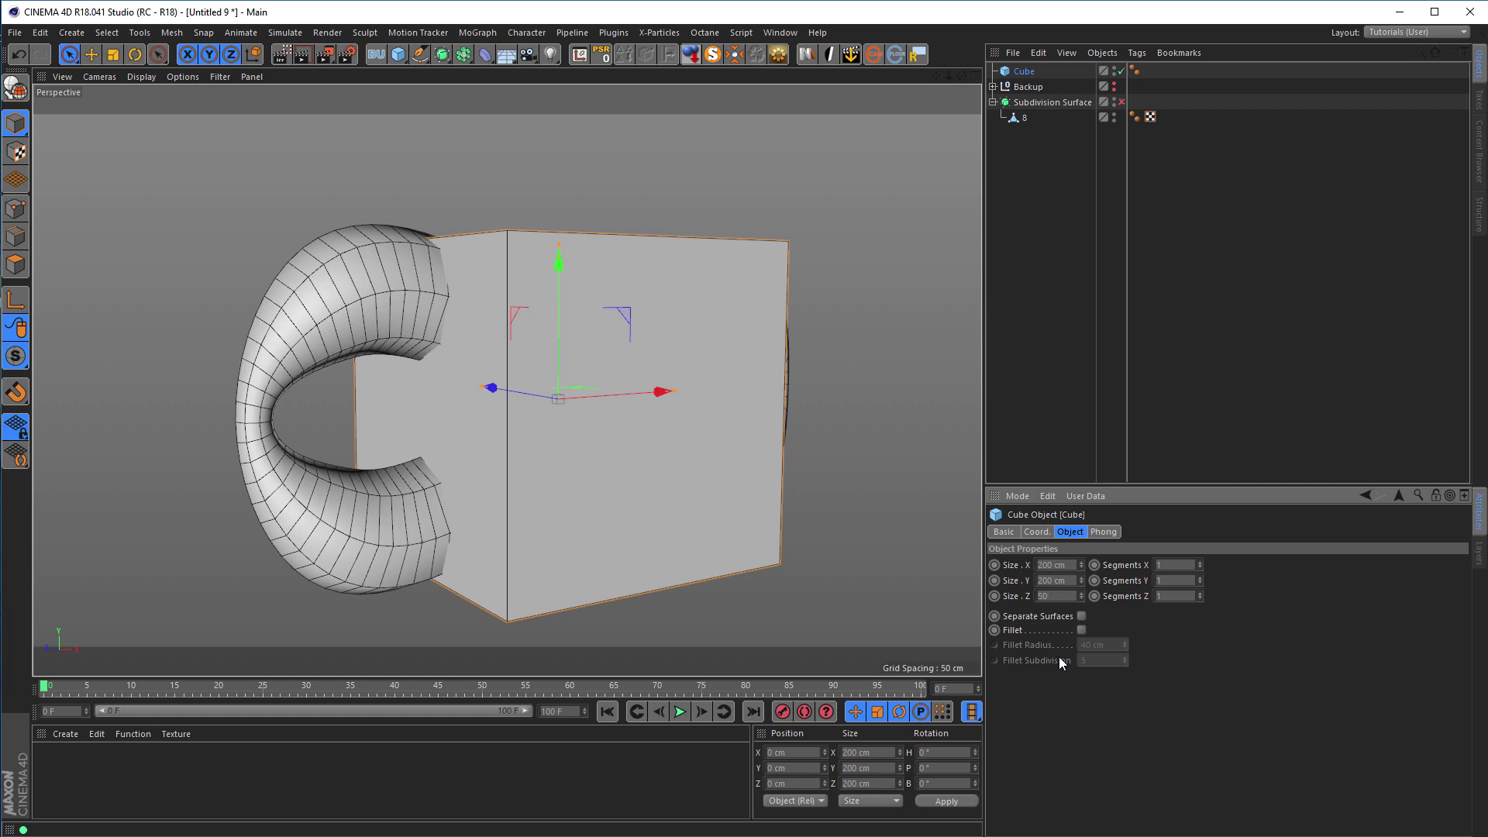
{"action": "key", "text": "Return"}
{"action": "left_click_drag", "start_coordinate": [612, 445], "coordinate": [612, 337], "text": "alt"}
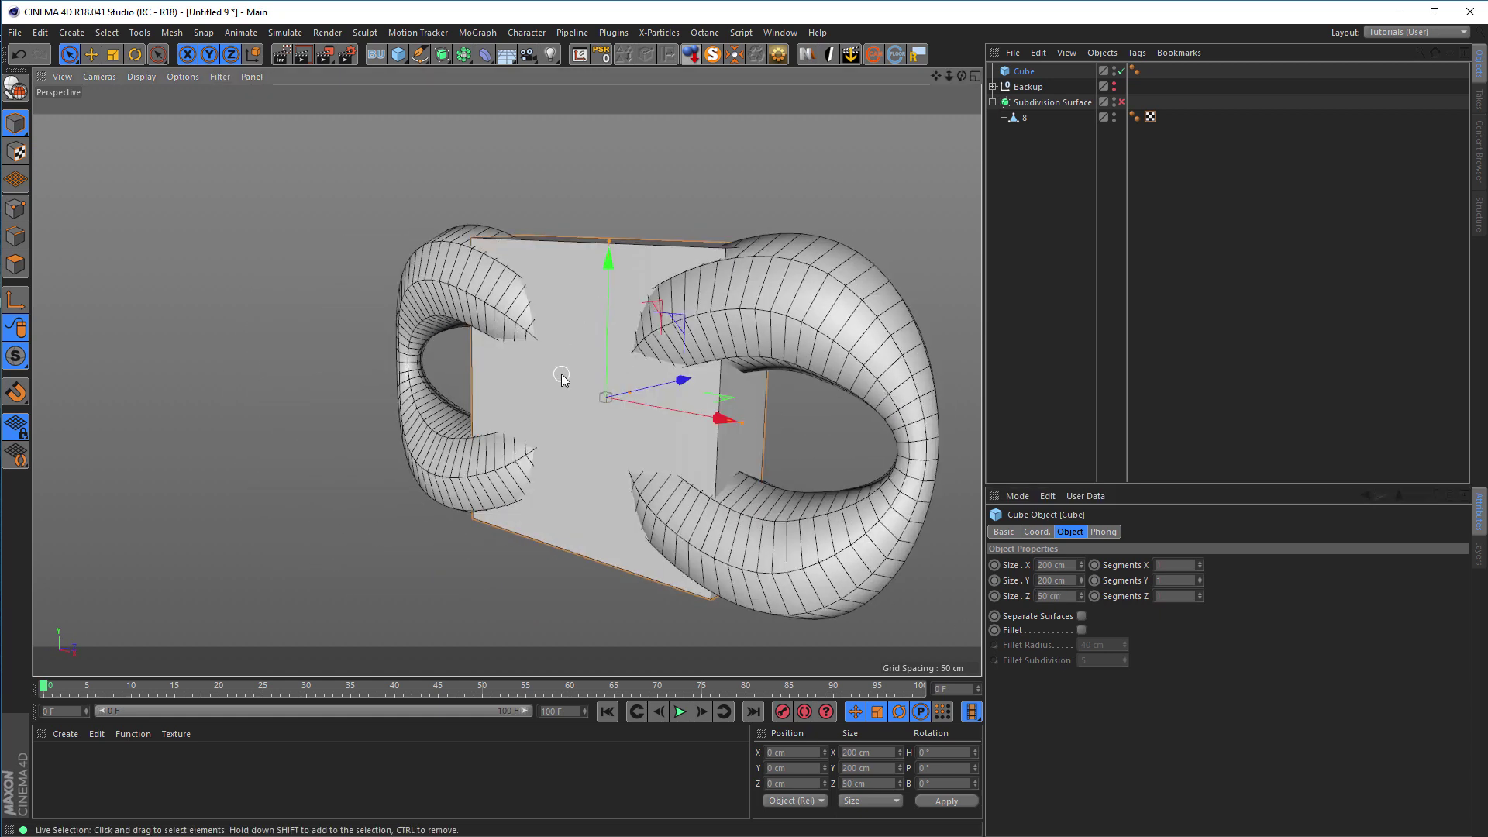
{"action": "left_click", "coordinate": [801, 784]}
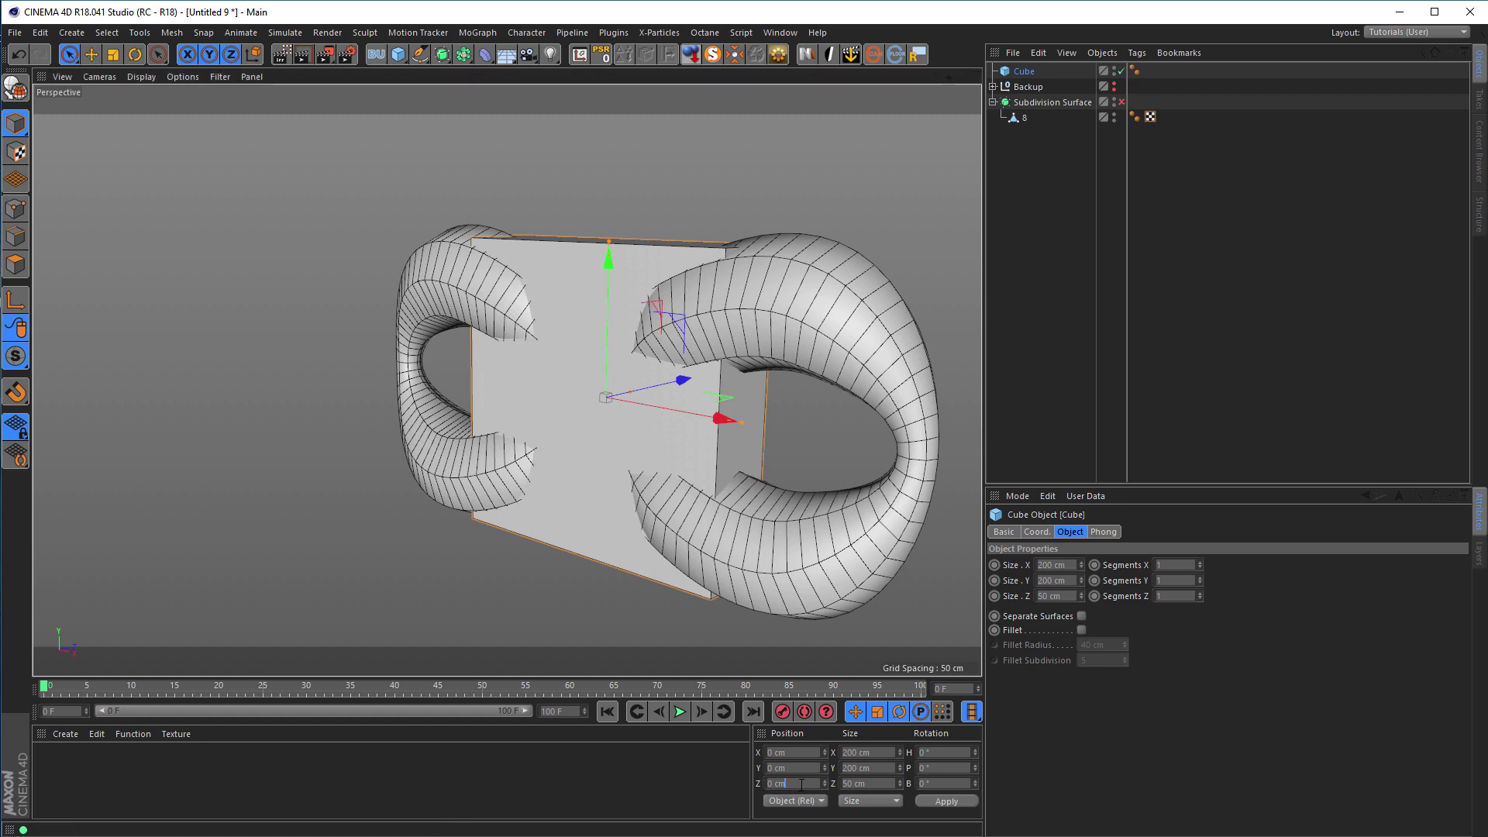
{"action": "type", "text": "25"}
{"action": "key", "text": "Return"}
{"action": "left_click_drag", "start_coordinate": [699, 512], "coordinate": [798, 361], "text": "alt"}
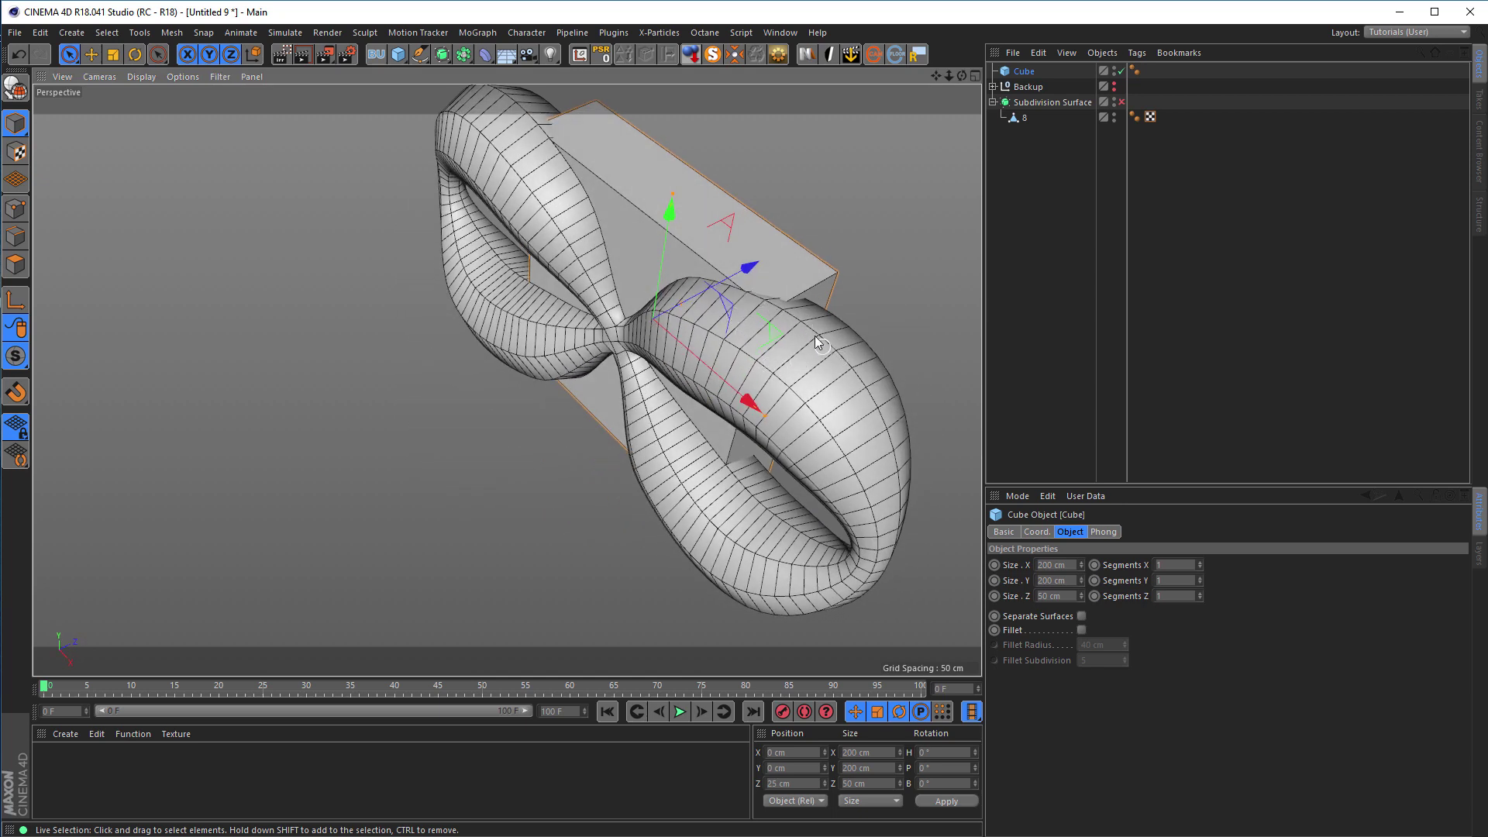
- Resize the Cube in the front view to 500 cm wide and 300 cm tall
{"action": "middle_click", "coordinate": [682, 465]}
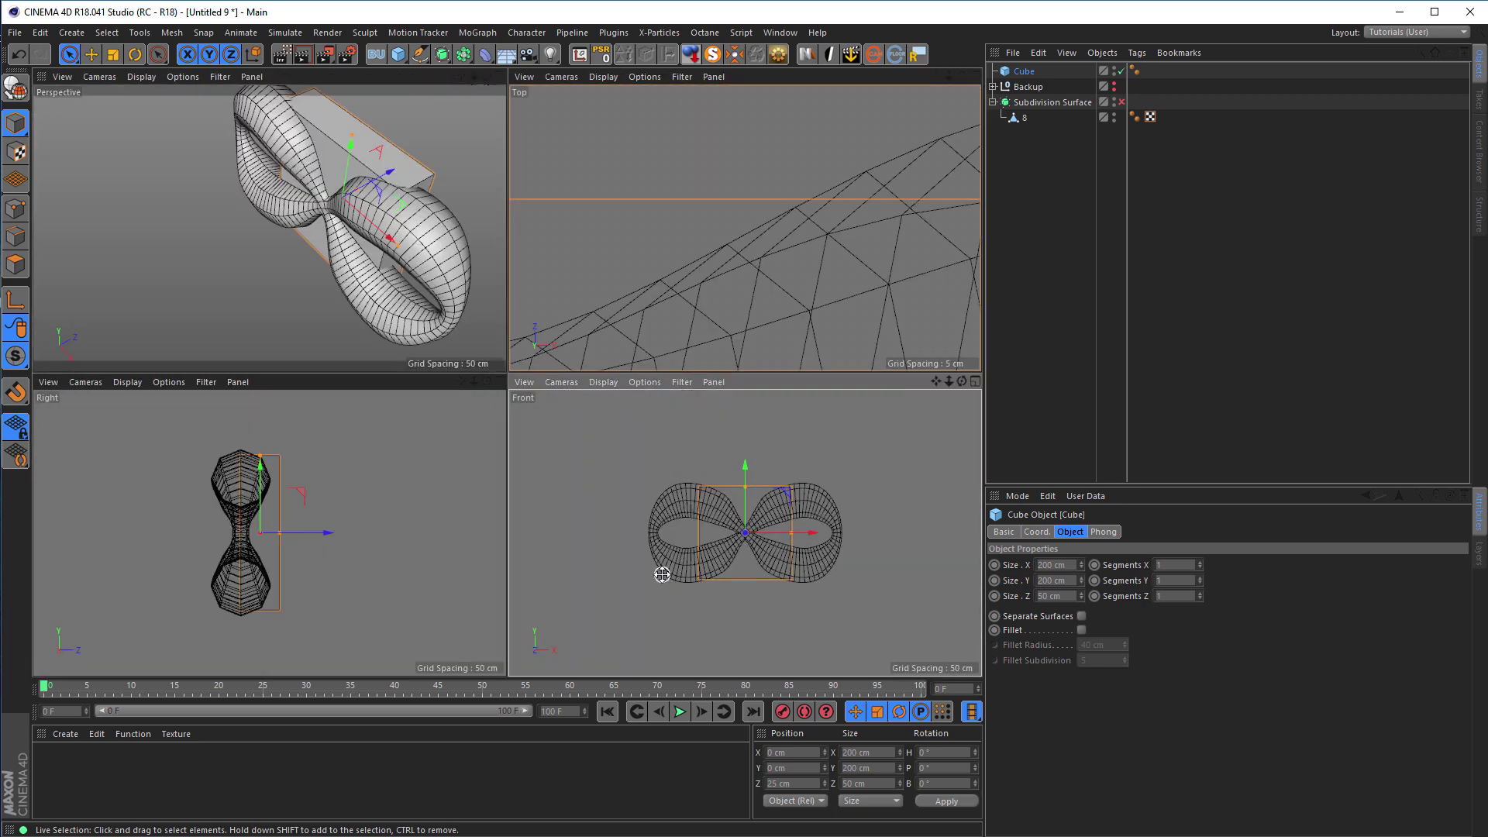
{"action": "middle_click", "coordinate": [616, 445]}
{"action": "left_click_drag", "start_coordinate": [599, 380], "coordinate": [747, 387]}
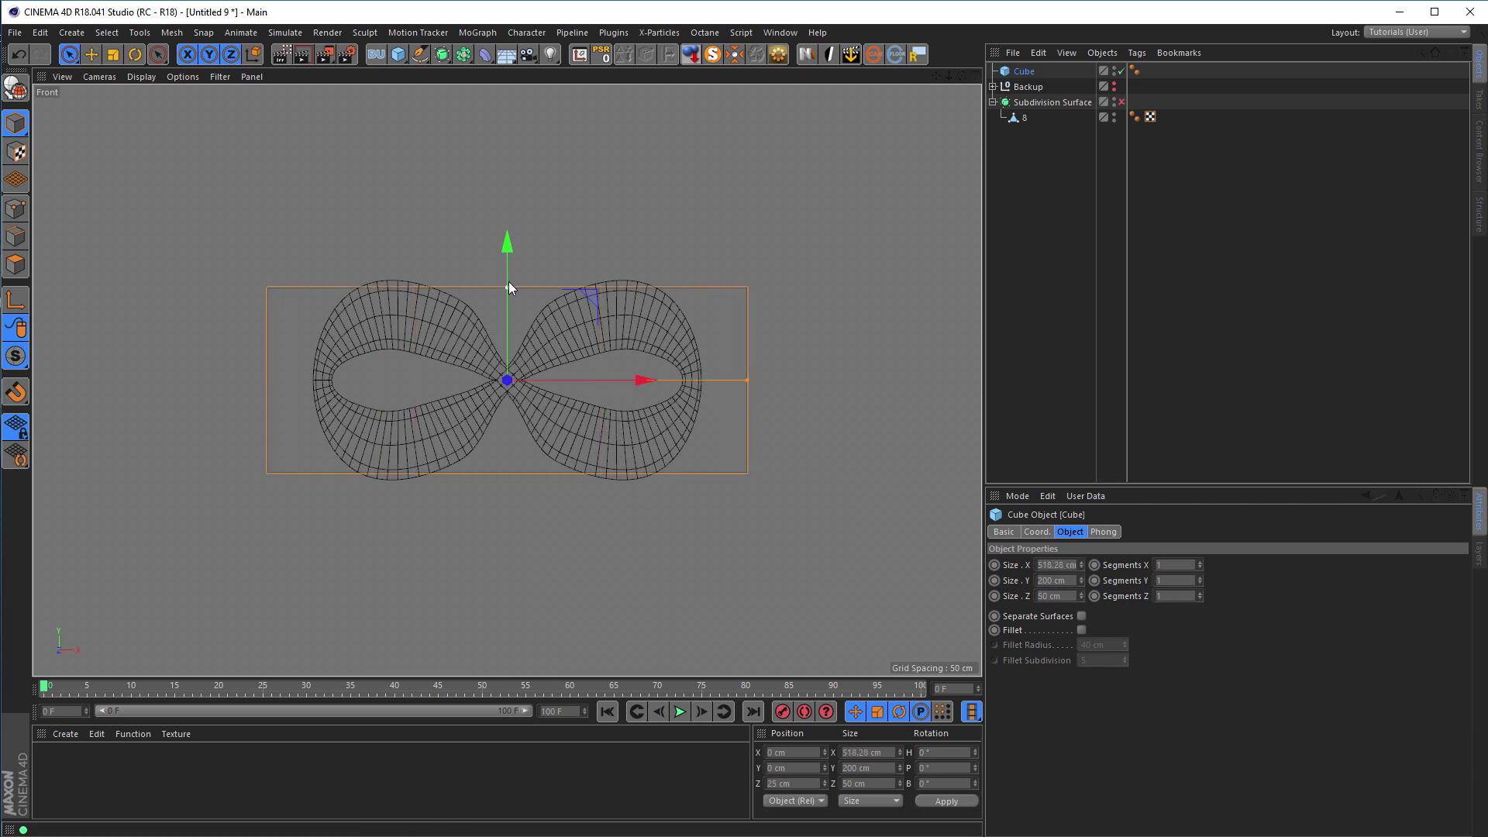
{"action": "left_click_drag", "start_coordinate": [509, 288], "coordinate": [505, 246]}
{"action": "double_click", "coordinate": [1040, 567]}
{"action": "type", "text": "500"}
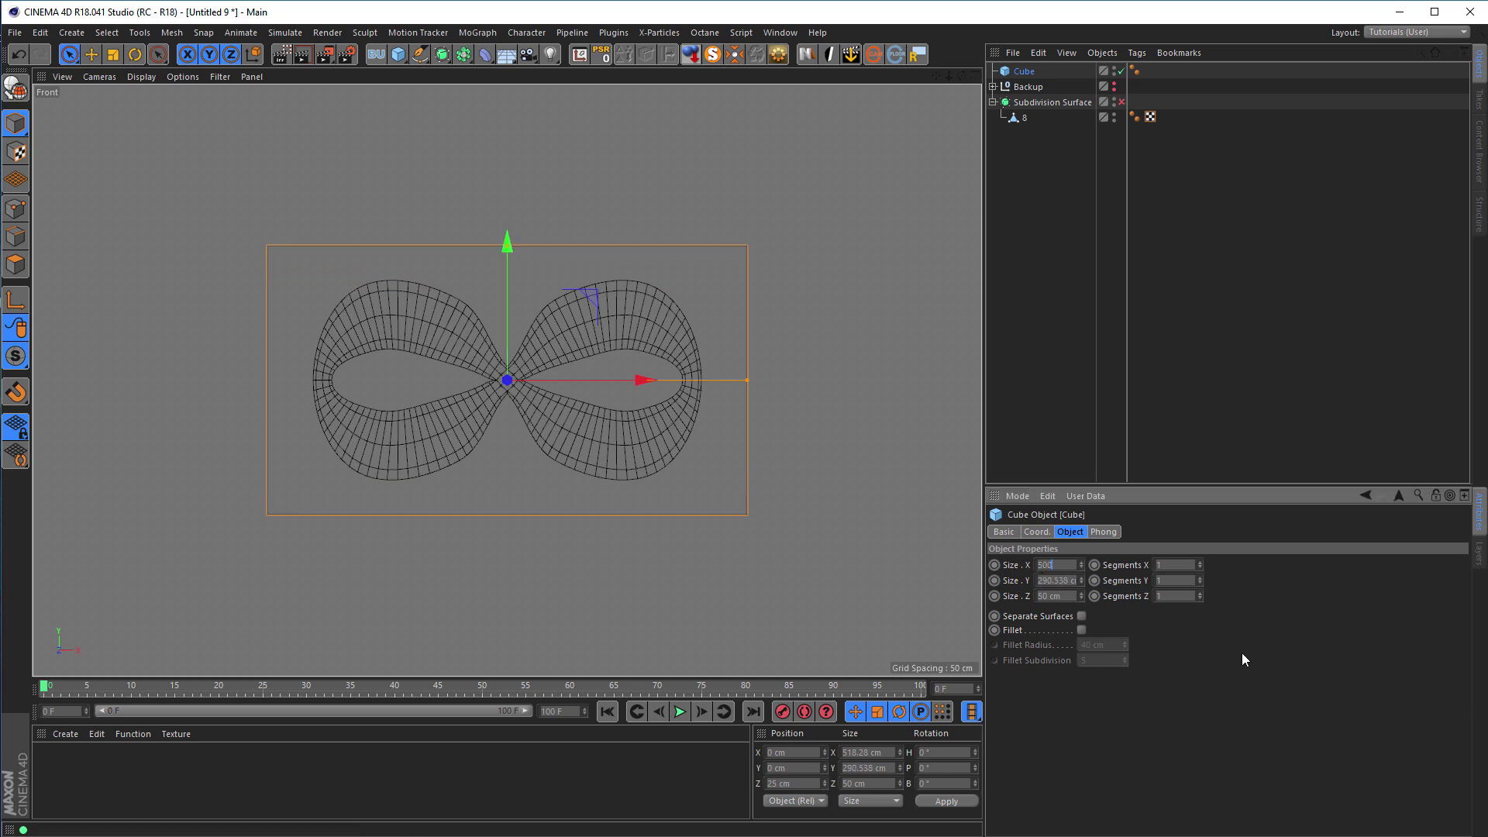
{"action": "key", "text": "Tab"}
{"action": "type", "text": "300"}
{"action": "key", "text": "Return"}
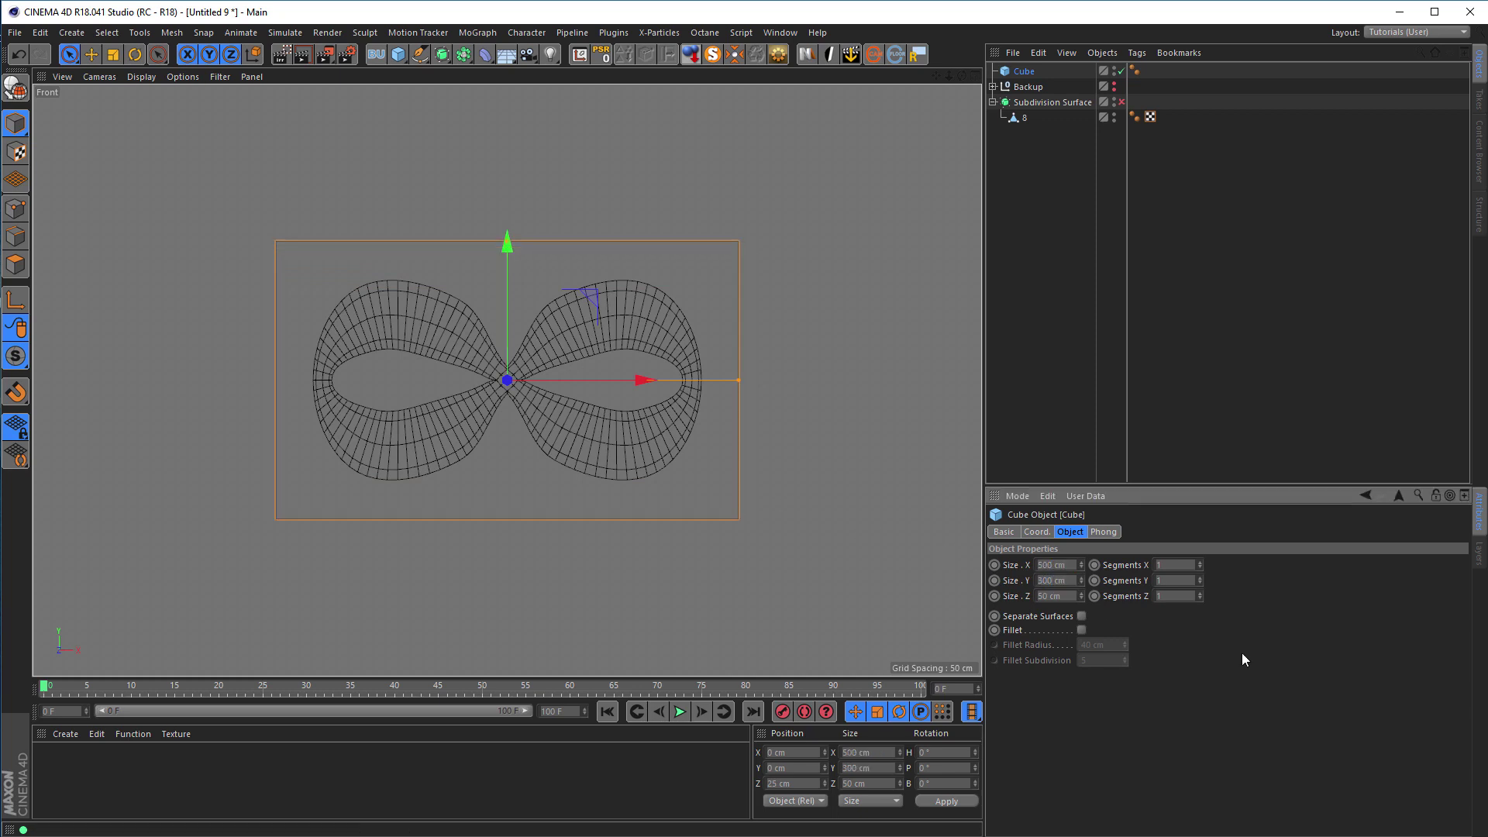
- Reframe the four views and move the Cube to the end of the Object Manager hierarchy
{"action": "middle_click", "coordinate": [826, 468]}
{"action": "key", "text": "h"}
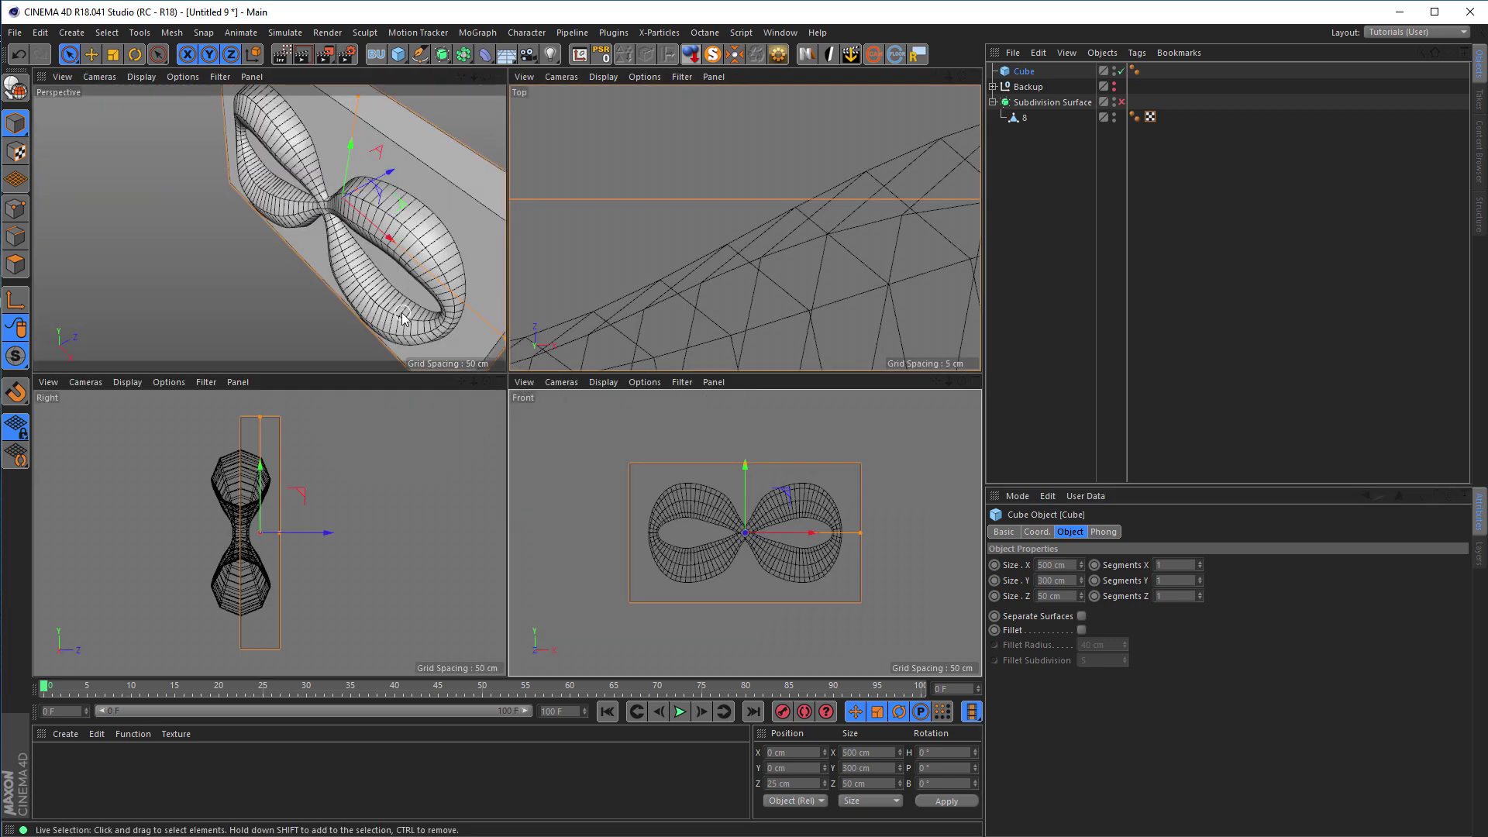
{"action": "middle_click", "coordinate": [484, 248]}
{"action": "left_click_drag", "start_coordinate": [484, 248], "coordinate": [477, 420], "text": "alt"}
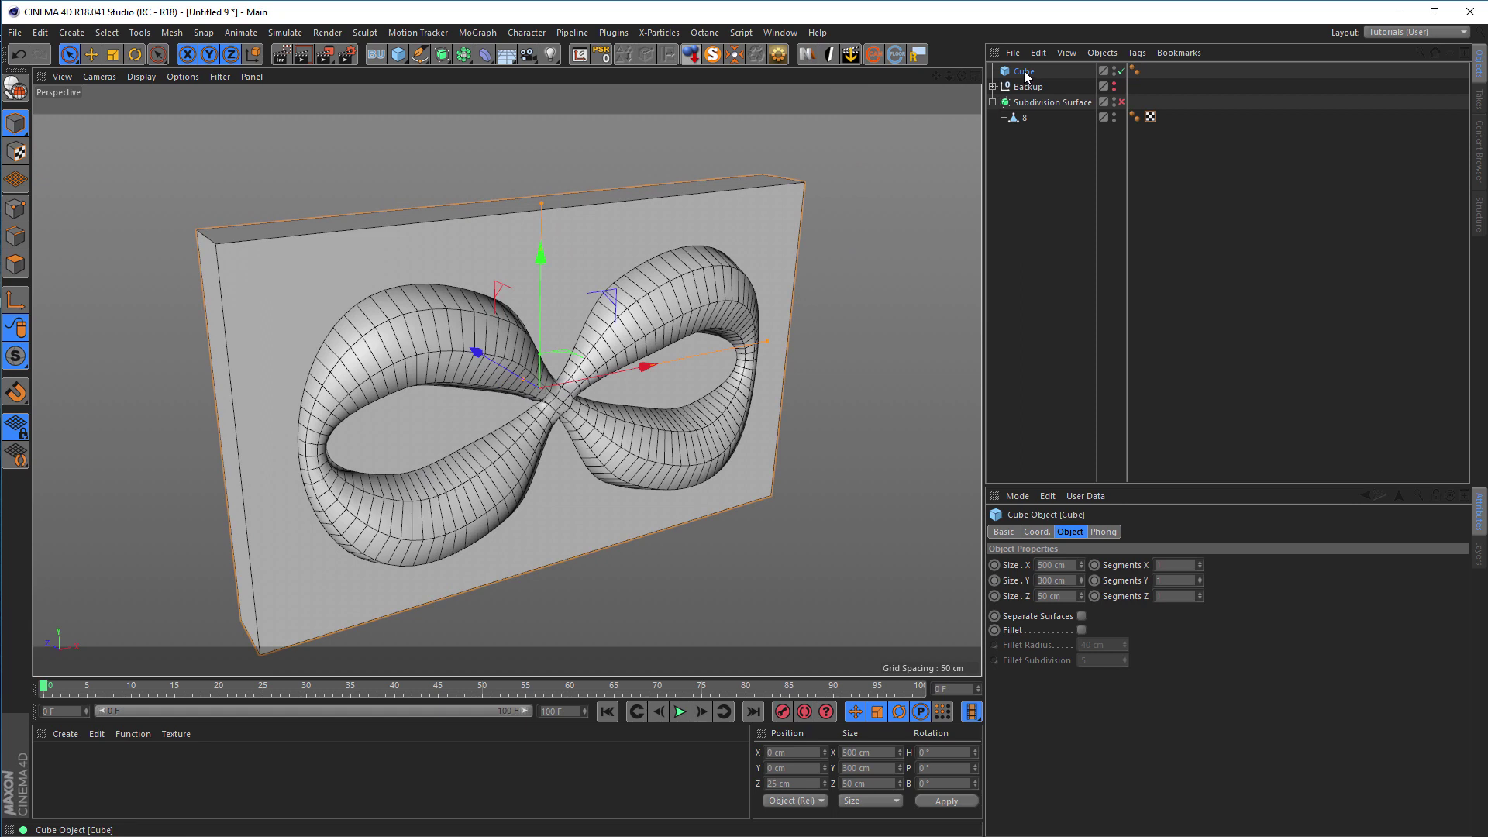
{"action": "left_click_drag", "start_coordinate": [1025, 72], "coordinate": [1012, 124]}
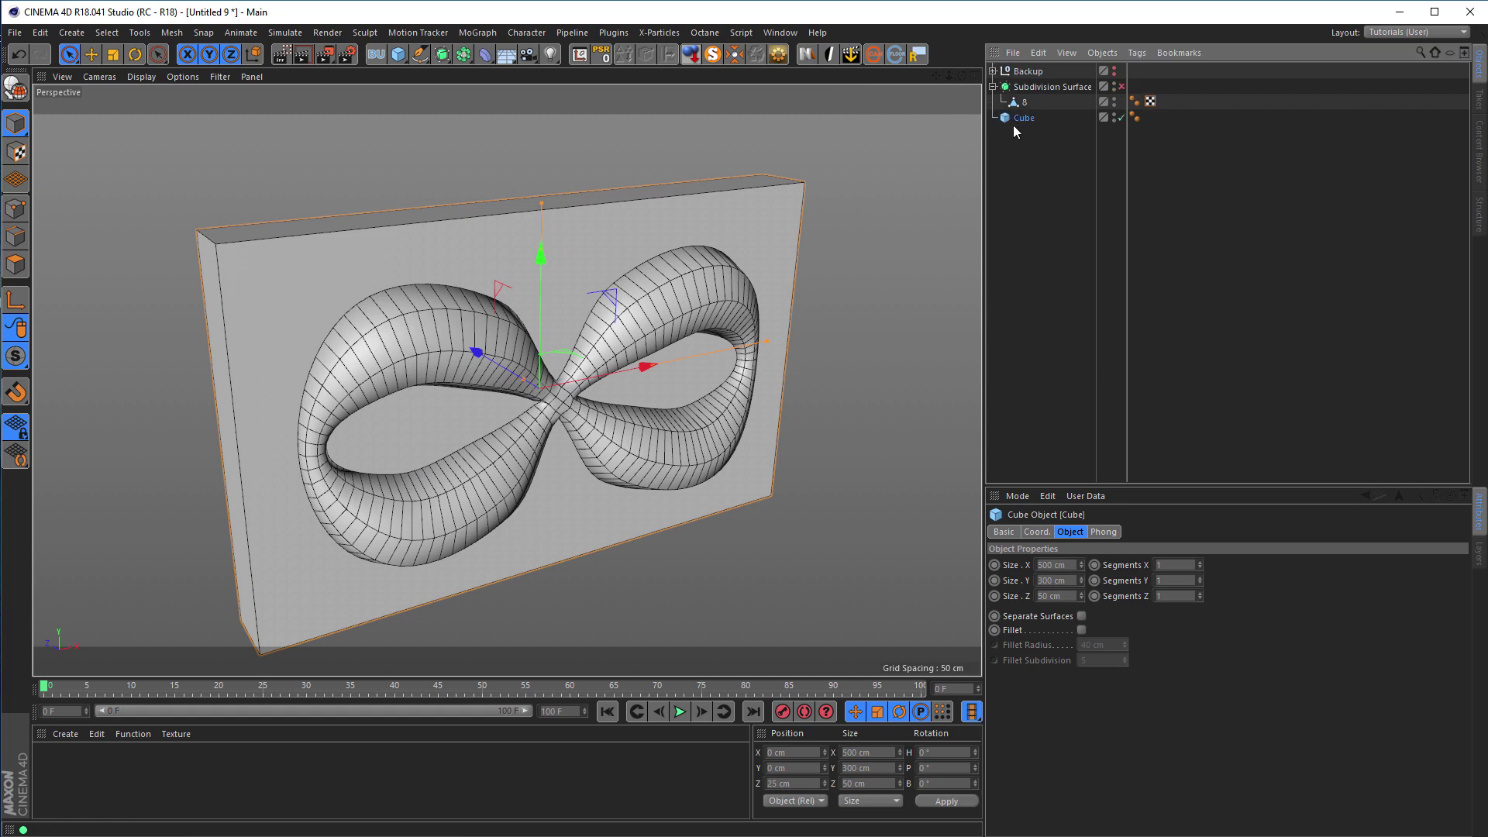
- Wrap the Cube in a Boole, place mesh 8 beneath the Cube, and select the carved slab
{"action": "left_click", "coordinate": [462, 56]}
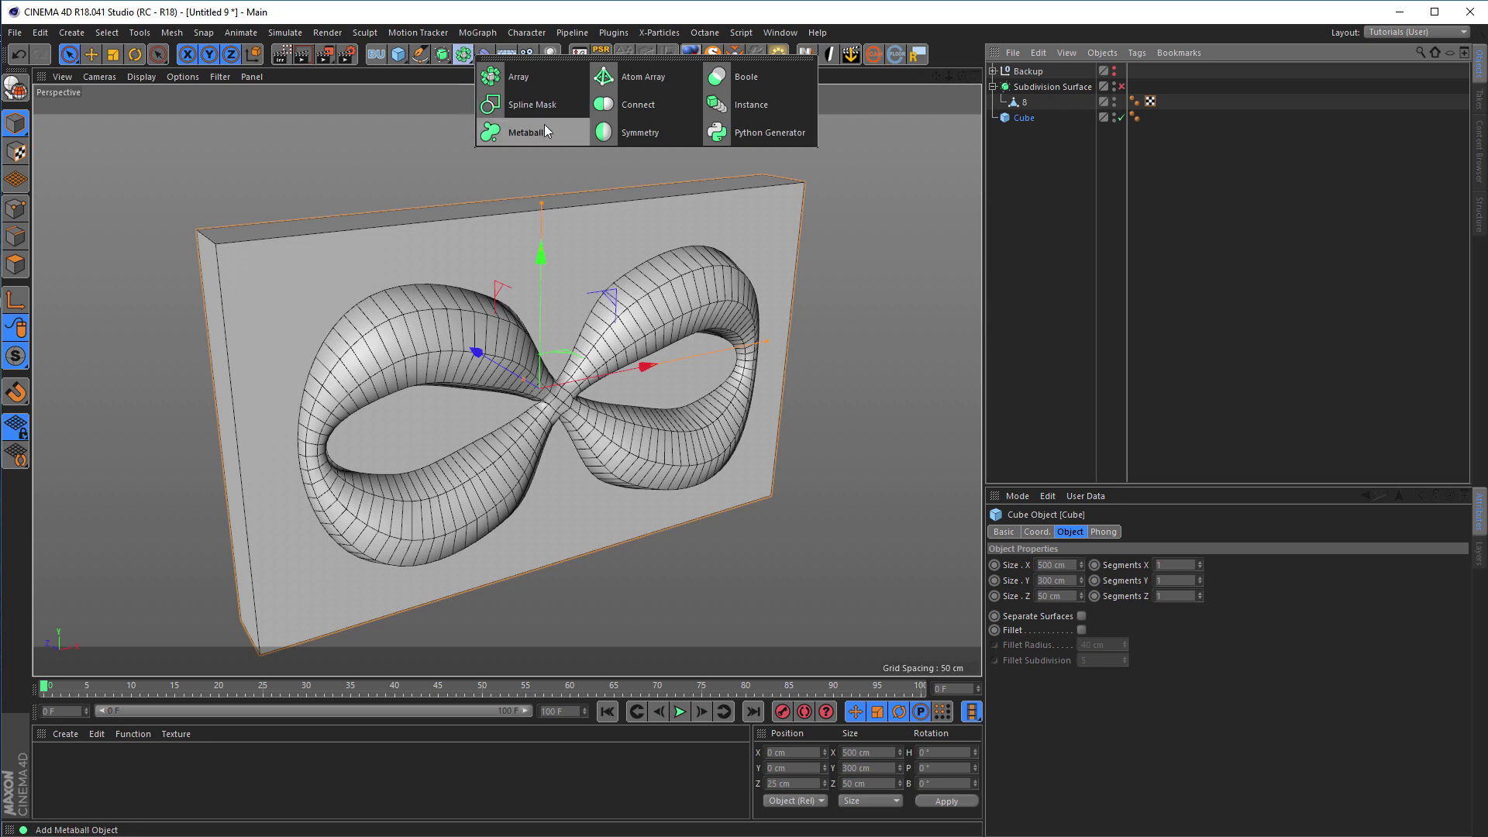
{"action": "left_click", "coordinate": [728, 81], "text": "alt"}
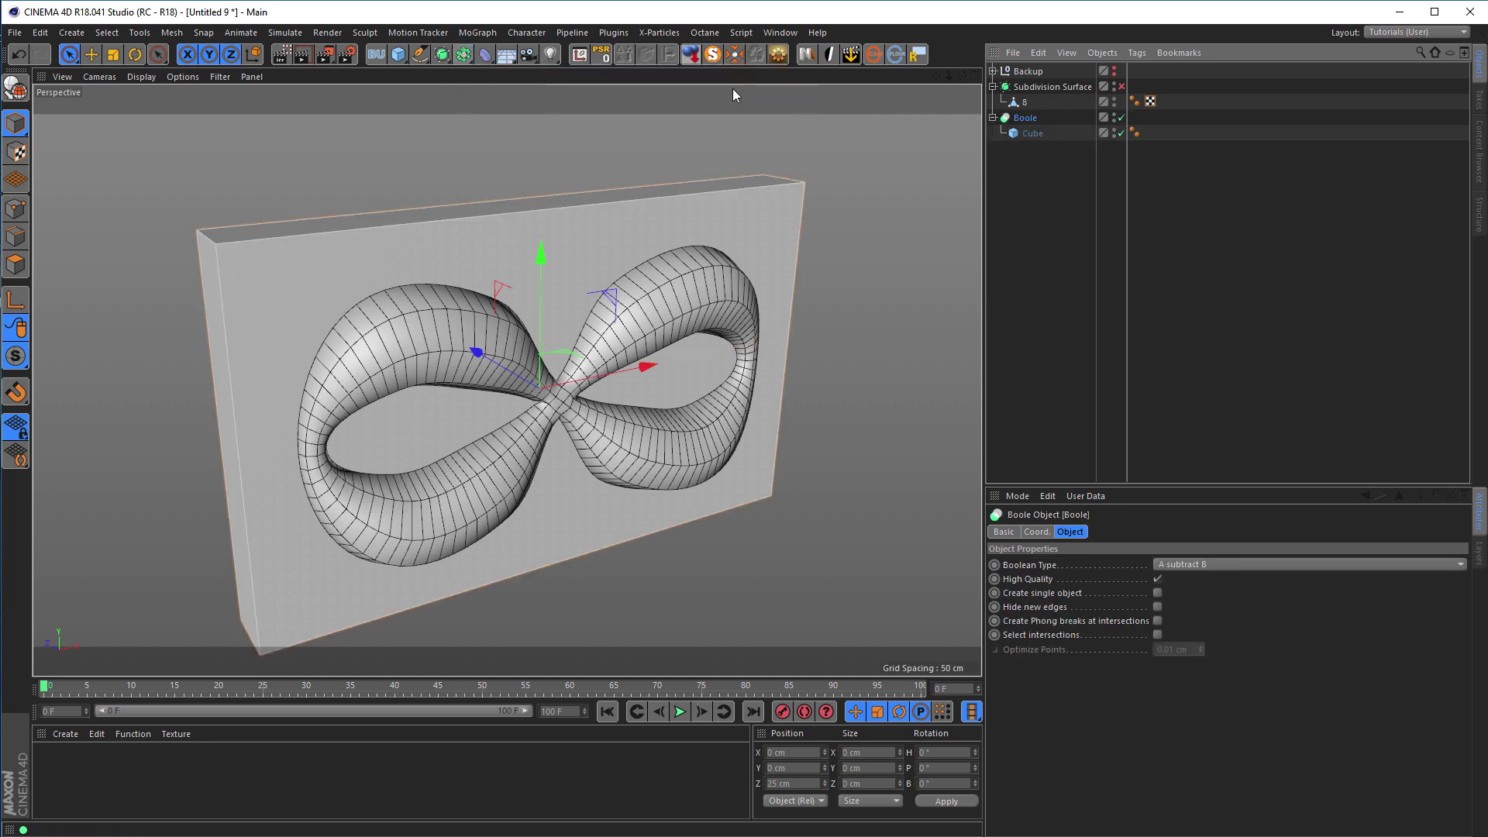
{"action": "left_click", "coordinate": [1027, 103]}
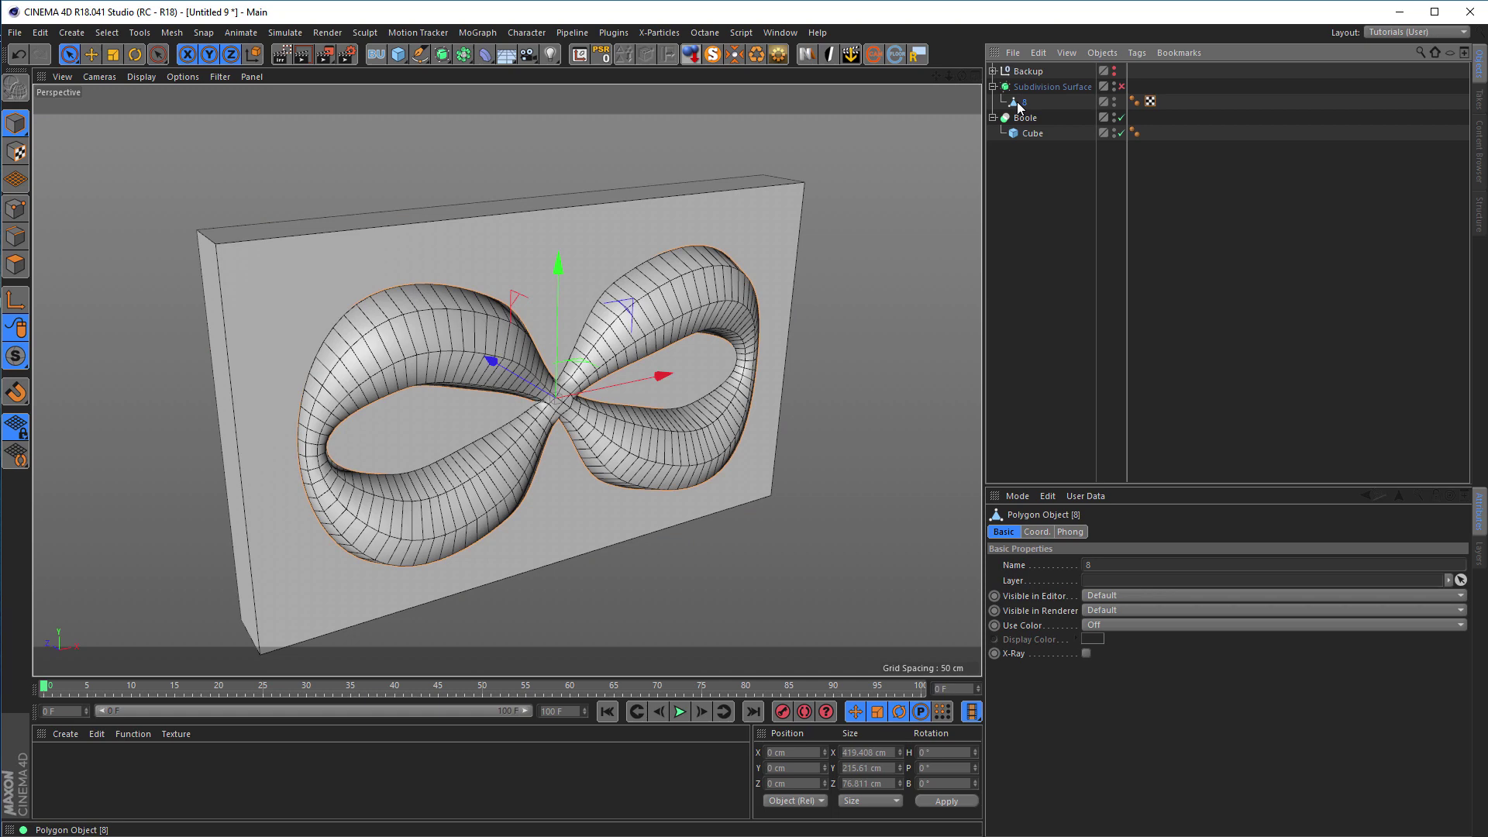
{"action": "left_click_drag", "start_coordinate": [1018, 130], "coordinate": [1025, 146]}
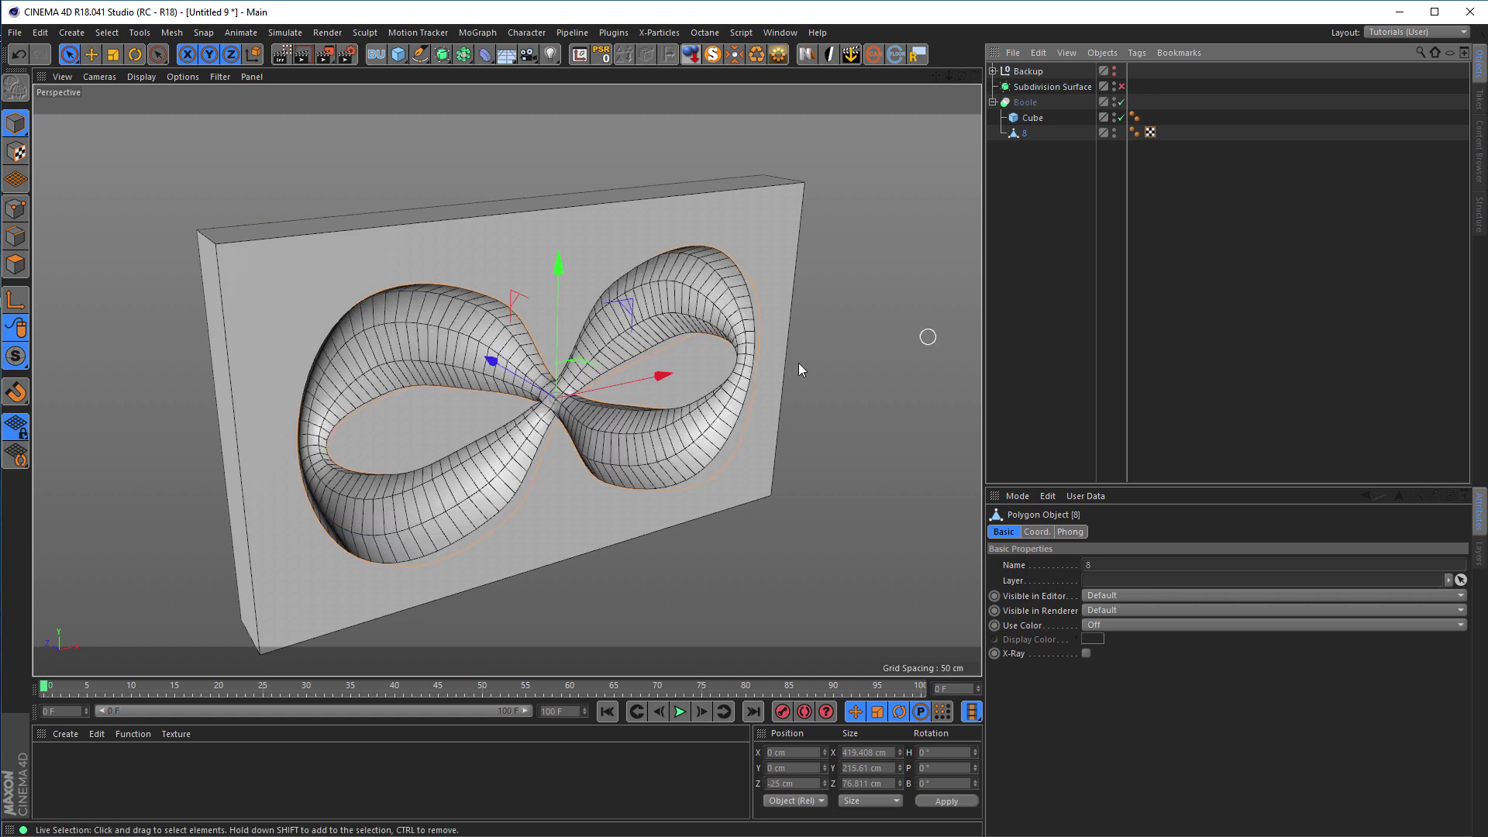
{"action": "left_click_drag", "start_coordinate": [541, 387], "coordinate": [352, 307], "text": "alt"}
{"action": "scroll", "coordinate": [694, 359], "scroll_direction": "up", "scroll_amount": 8}
{"action": "scroll", "coordinate": [558, 309], "scroll_direction": "down", "scroll_amount": 8}
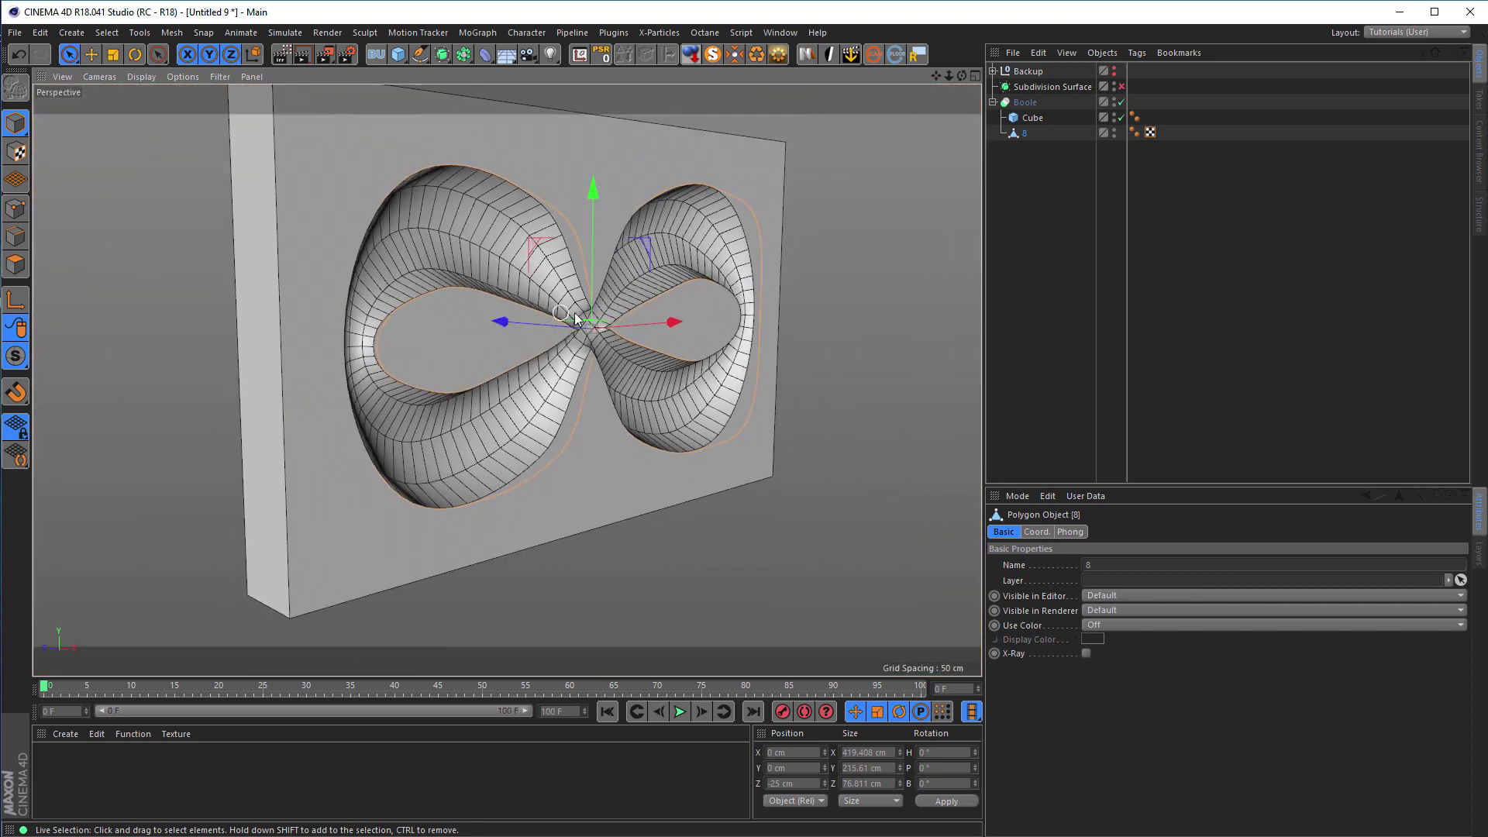
{"action": "scroll", "coordinate": [578, 193], "scroll_direction": "up", "scroll_amount": 8}
{"action": "scroll", "coordinate": [768, 329], "scroll_direction": "down", "scroll_amount": 10}
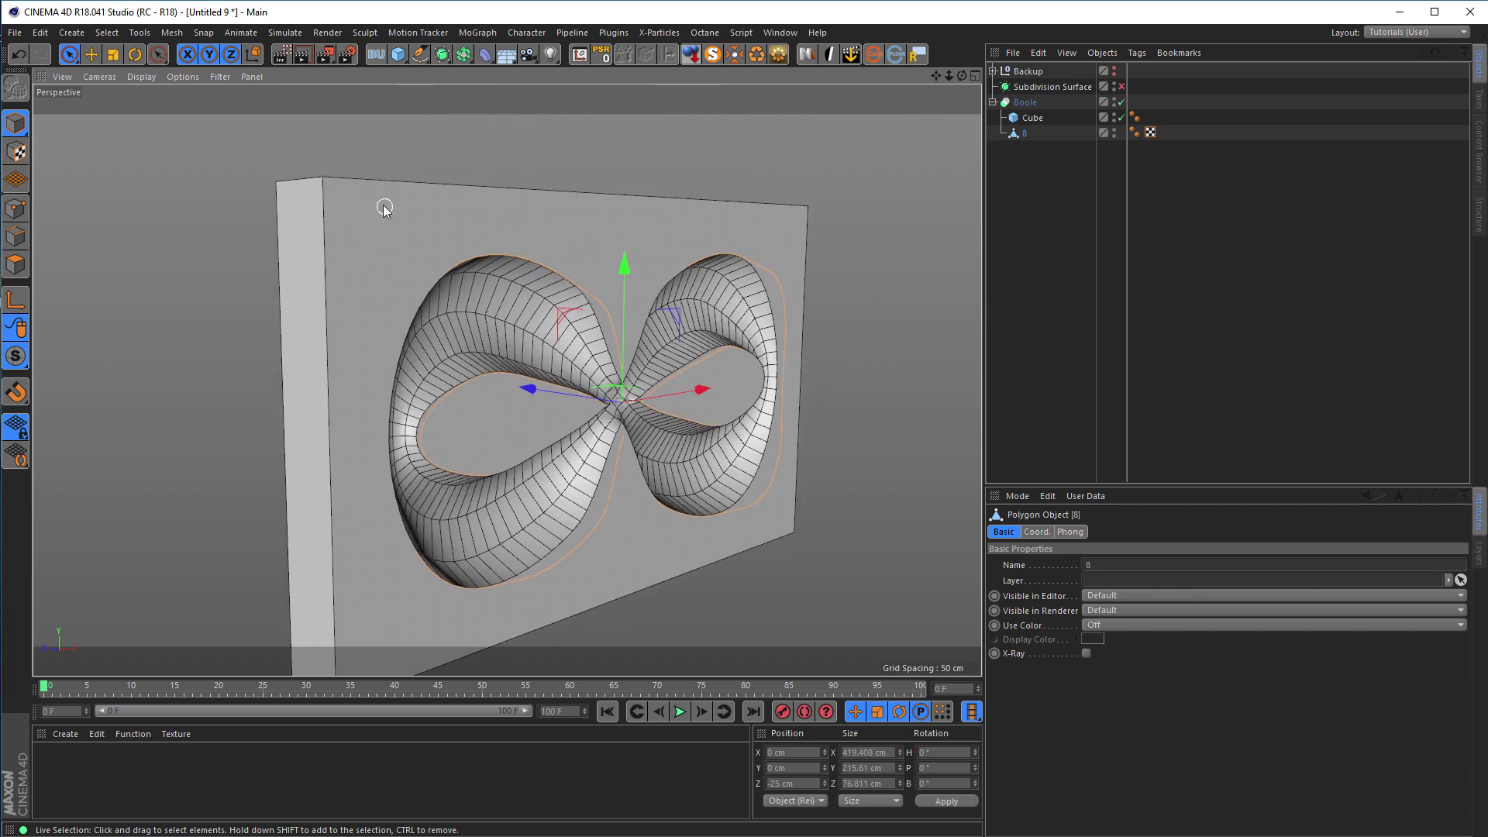
{"action": "left_click", "coordinate": [359, 232]}
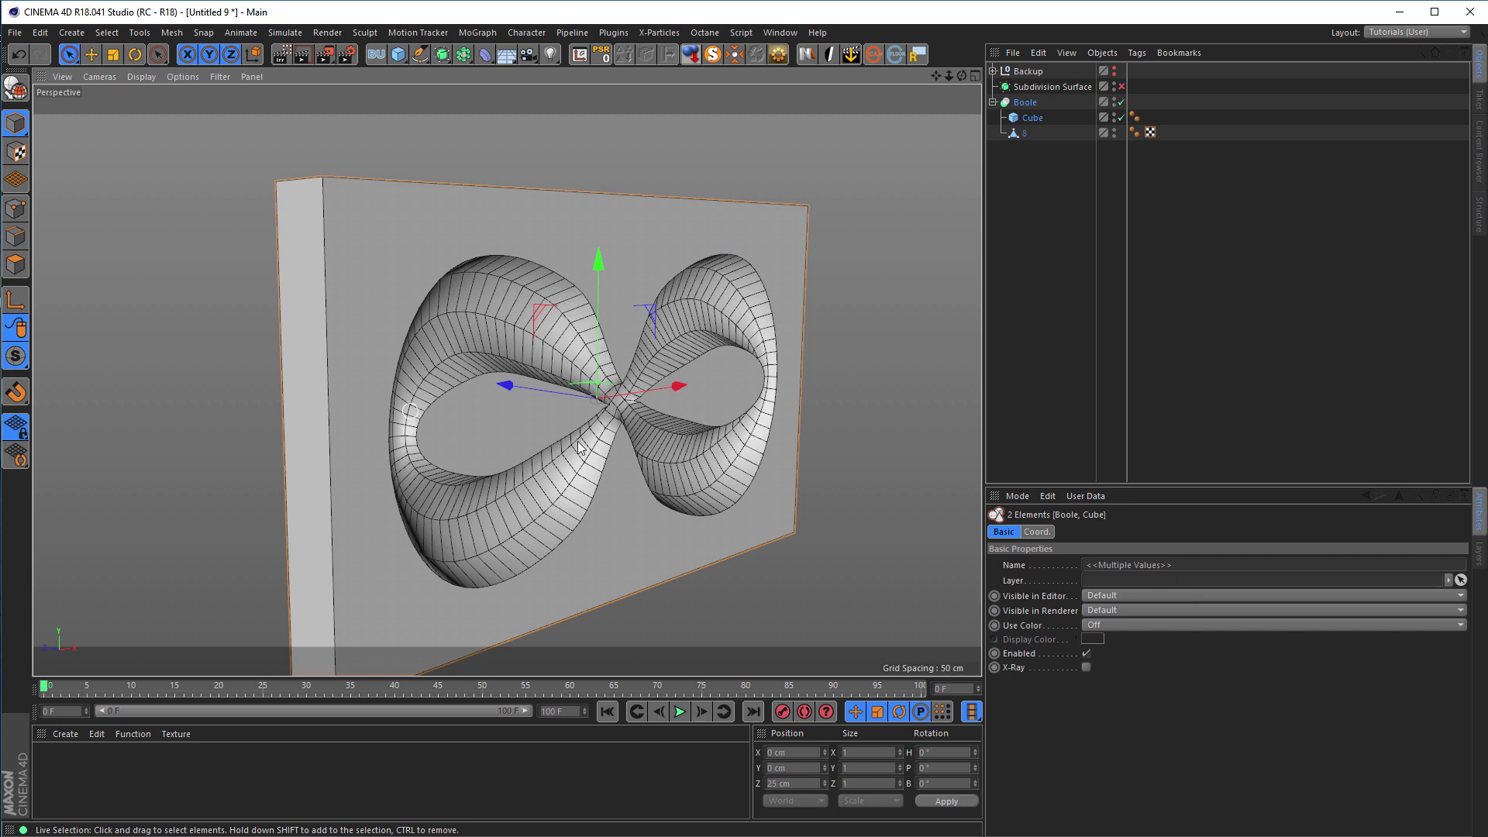
- Orbit and zoom around the carved slab, then display the reference render infinite.jpg
{"action": "scroll", "coordinate": [636, 303], "scroll_direction": "up", "scroll_amount": 4}
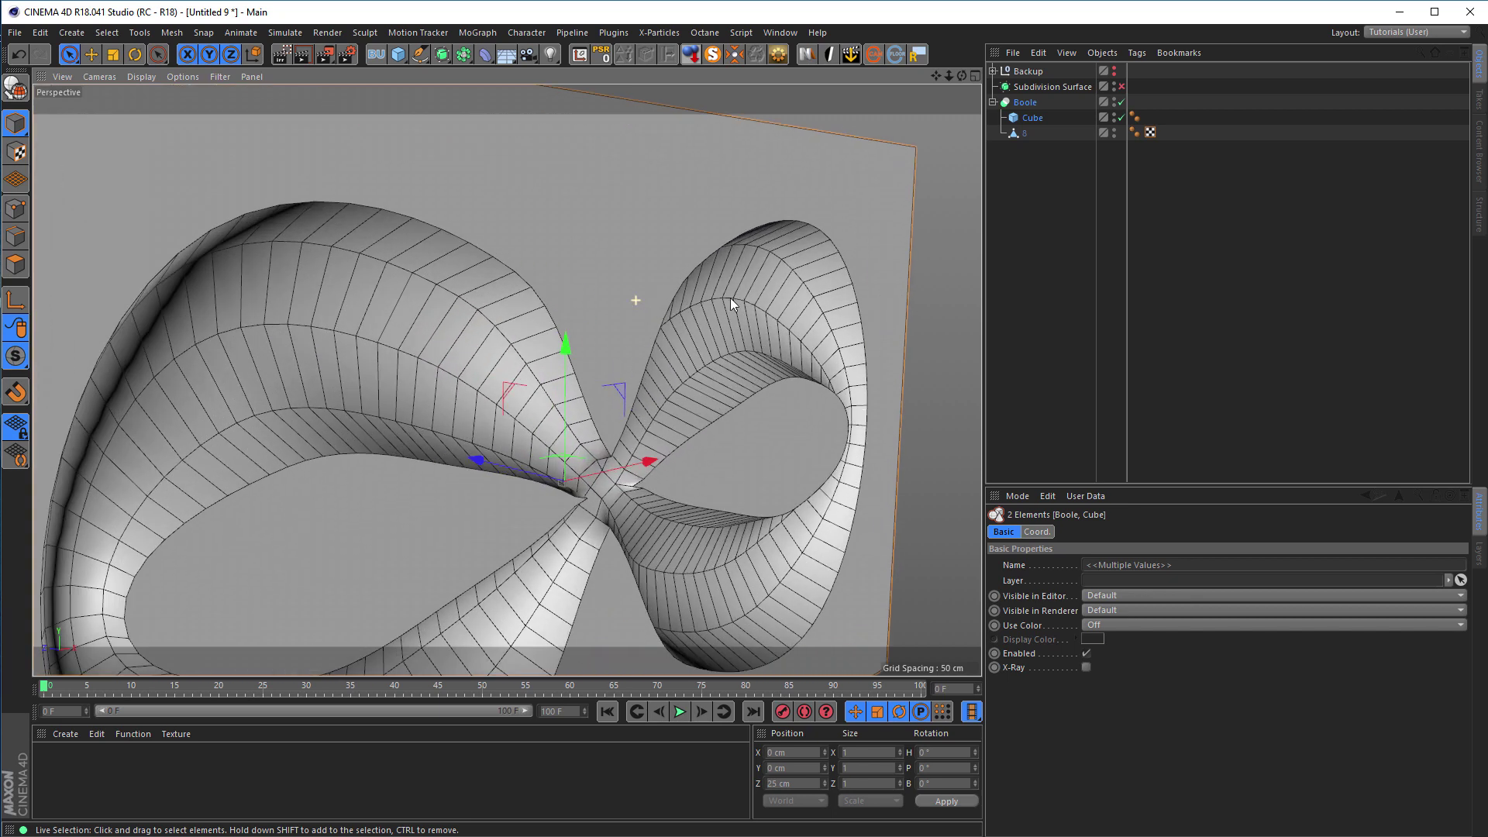
{"action": "scroll", "coordinate": [620, 345], "scroll_direction": "down", "scroll_amount": 4}
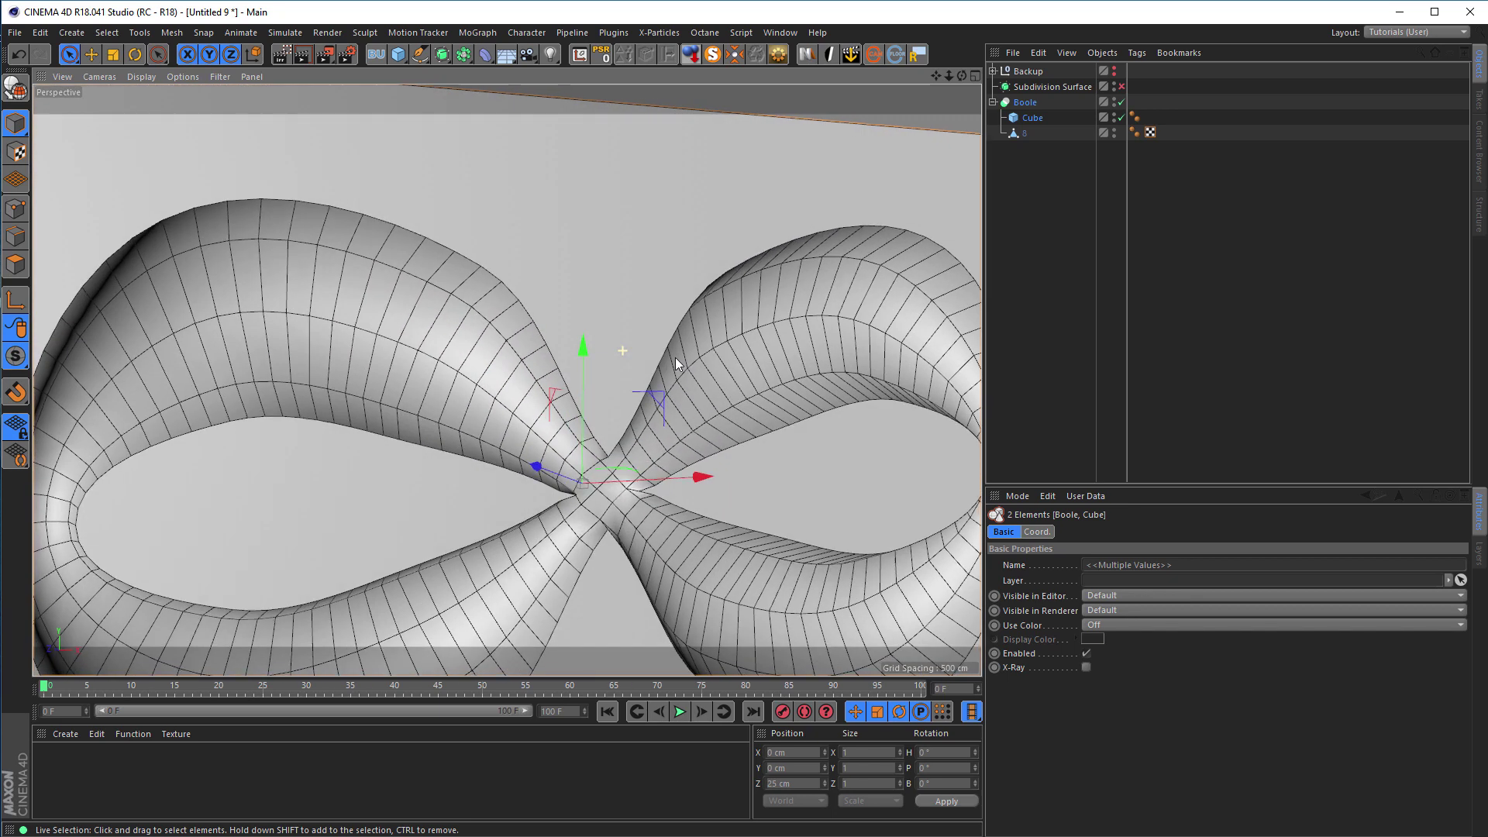
{"action": "left_click_drag", "start_coordinate": [574, 360], "coordinate": [373, 285], "text": "alt"}
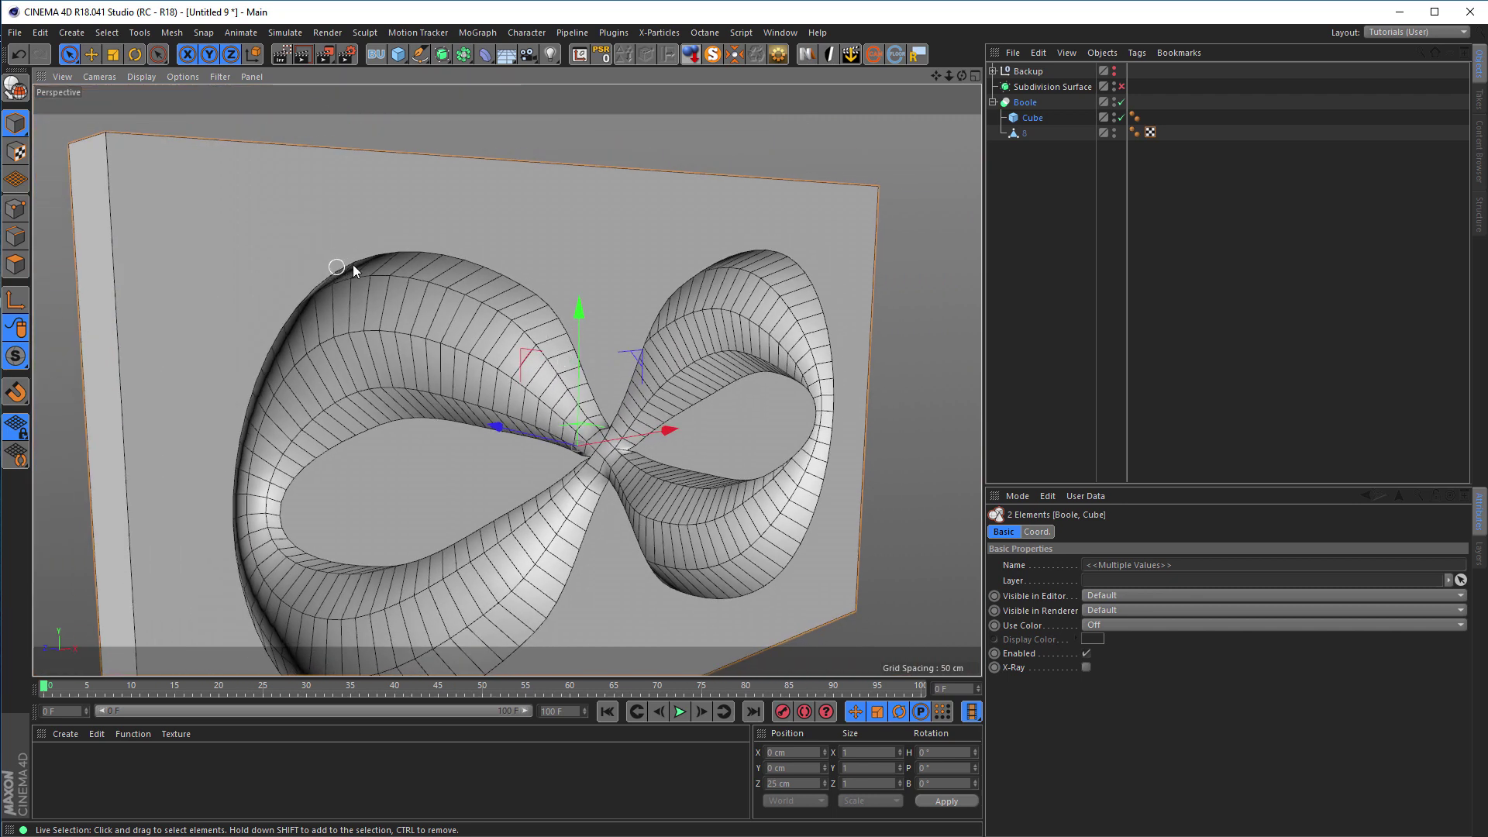
{"action": "scroll", "coordinate": [346, 353], "scroll_direction": "down", "scroll_amount": 3}
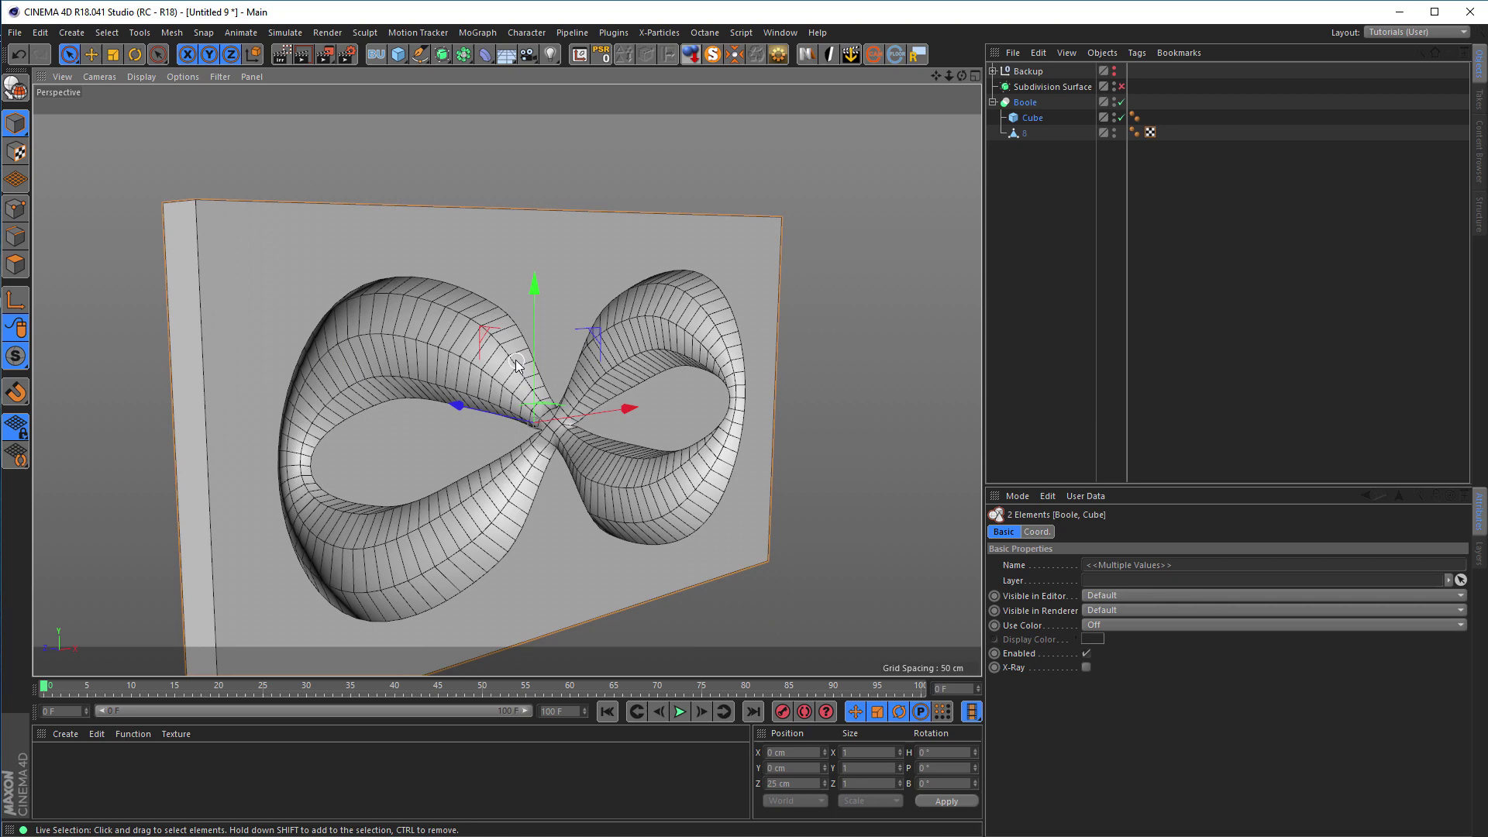
{"action": "scroll", "coordinate": [540, 432], "scroll_direction": "up", "scroll_amount": 8}
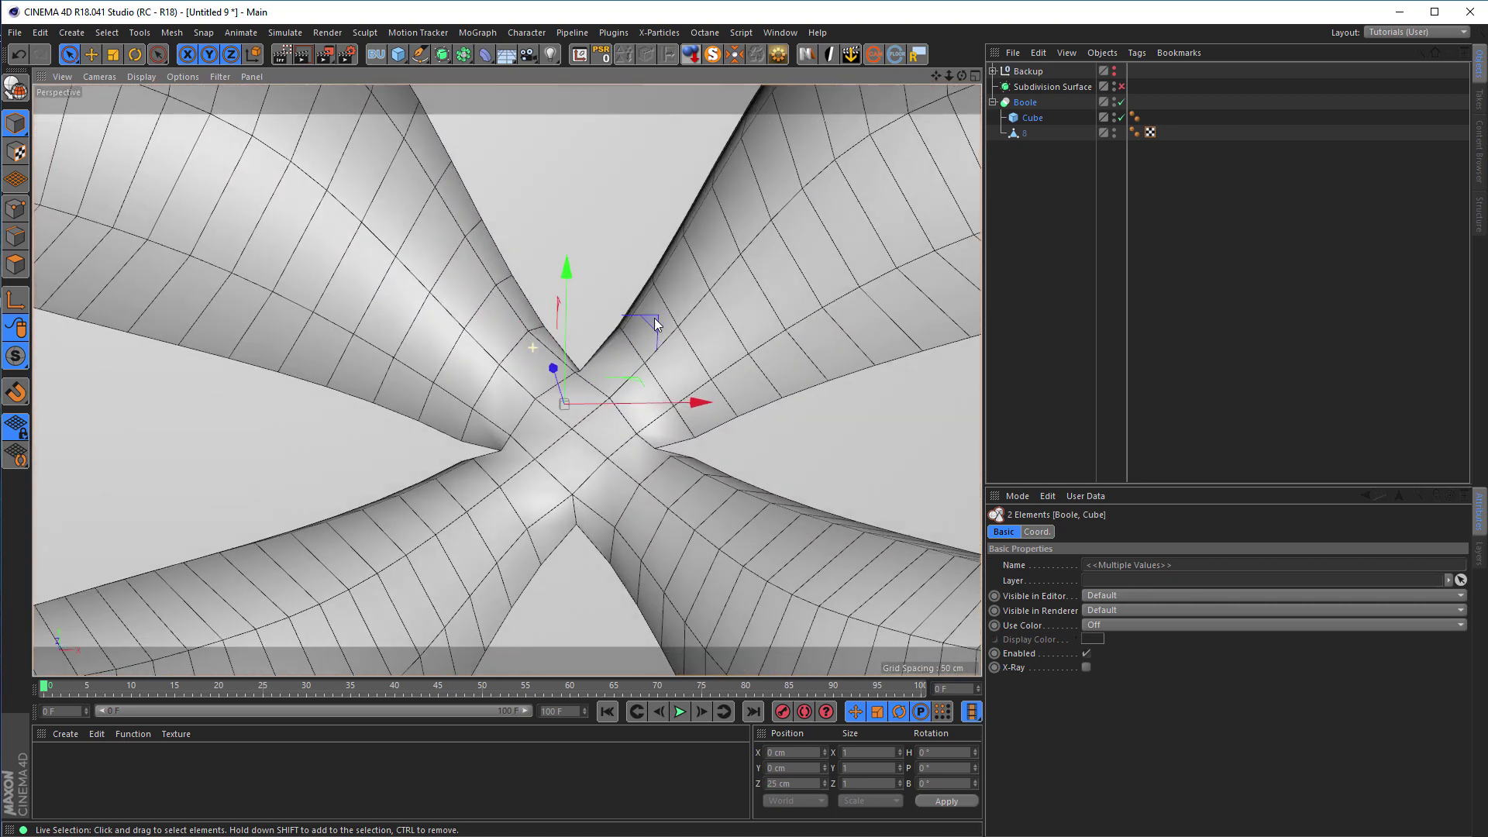
{"action": "left_click_drag", "start_coordinate": [654, 318], "coordinate": [454, 314], "text": "alt"}
{"action": "scroll", "coordinate": [453, 322], "scroll_direction": "down", "scroll_amount": 10}
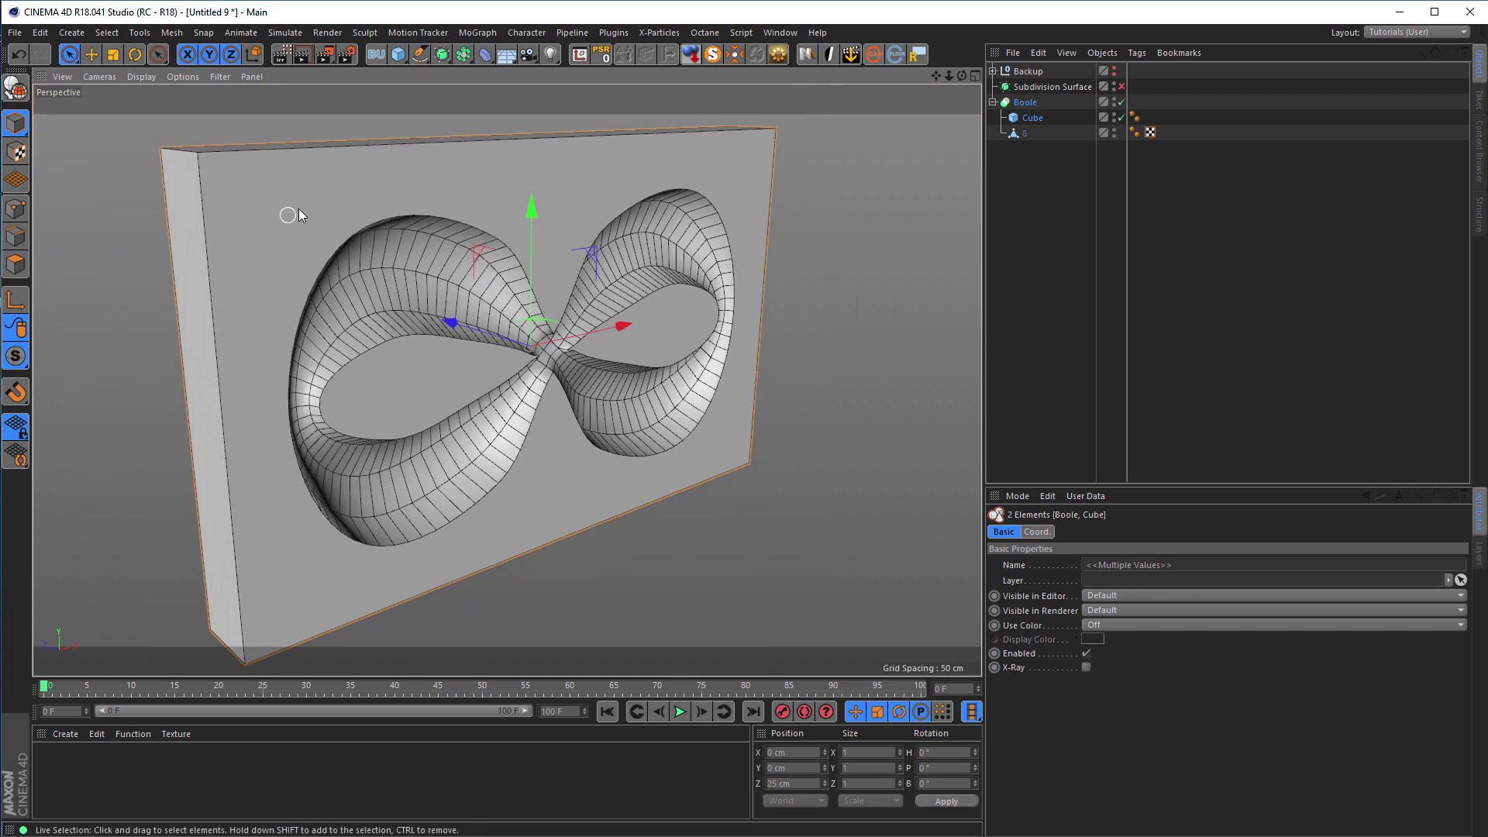
{"action": "left_click_drag", "start_coordinate": [318, 212], "coordinate": [233, 206], "text": "alt"}
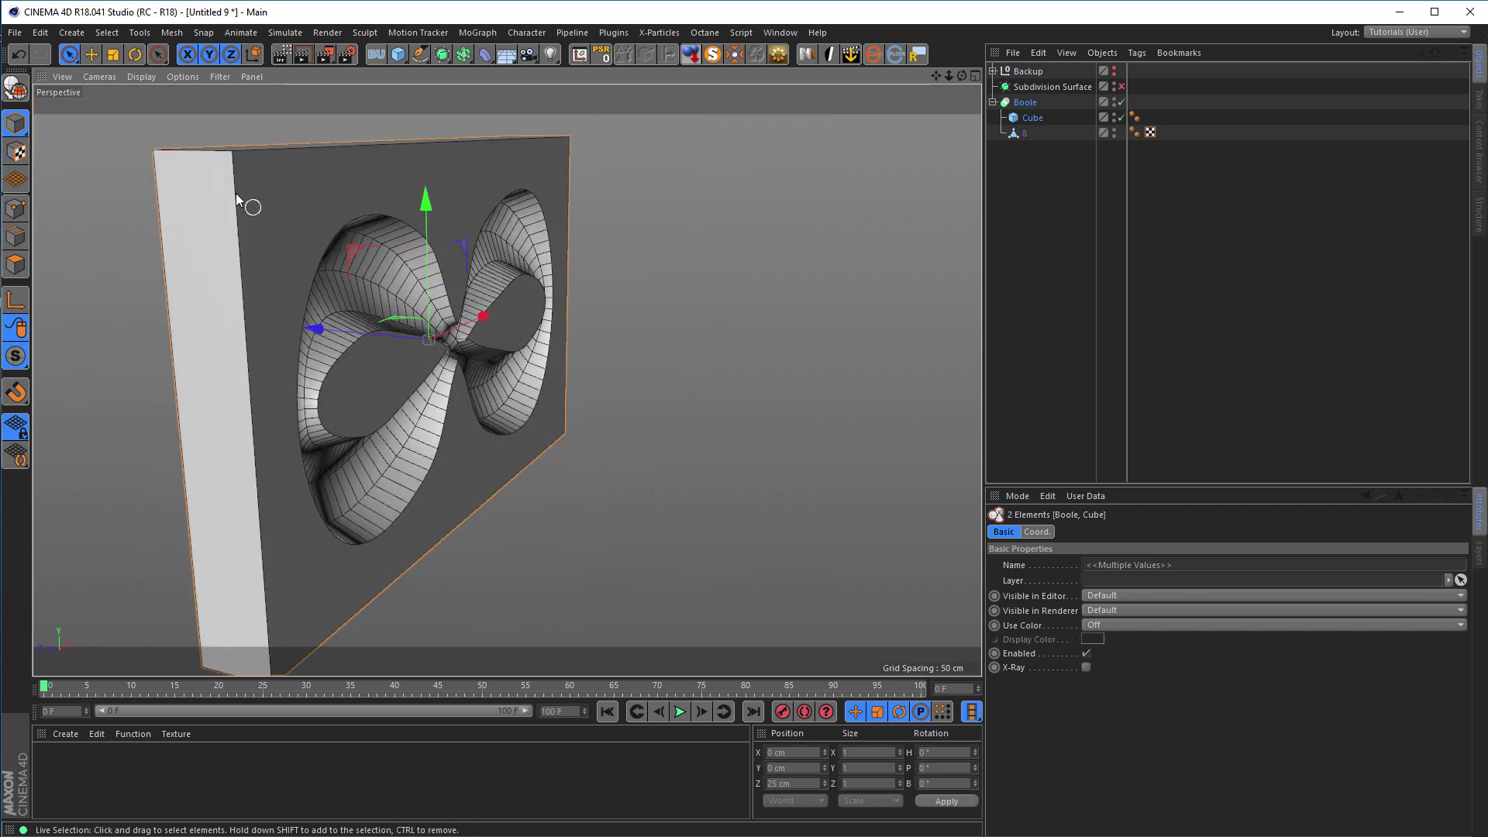
{"action": "left_click_drag", "start_coordinate": [434, 229], "coordinate": [517, 310], "text": "alt"}
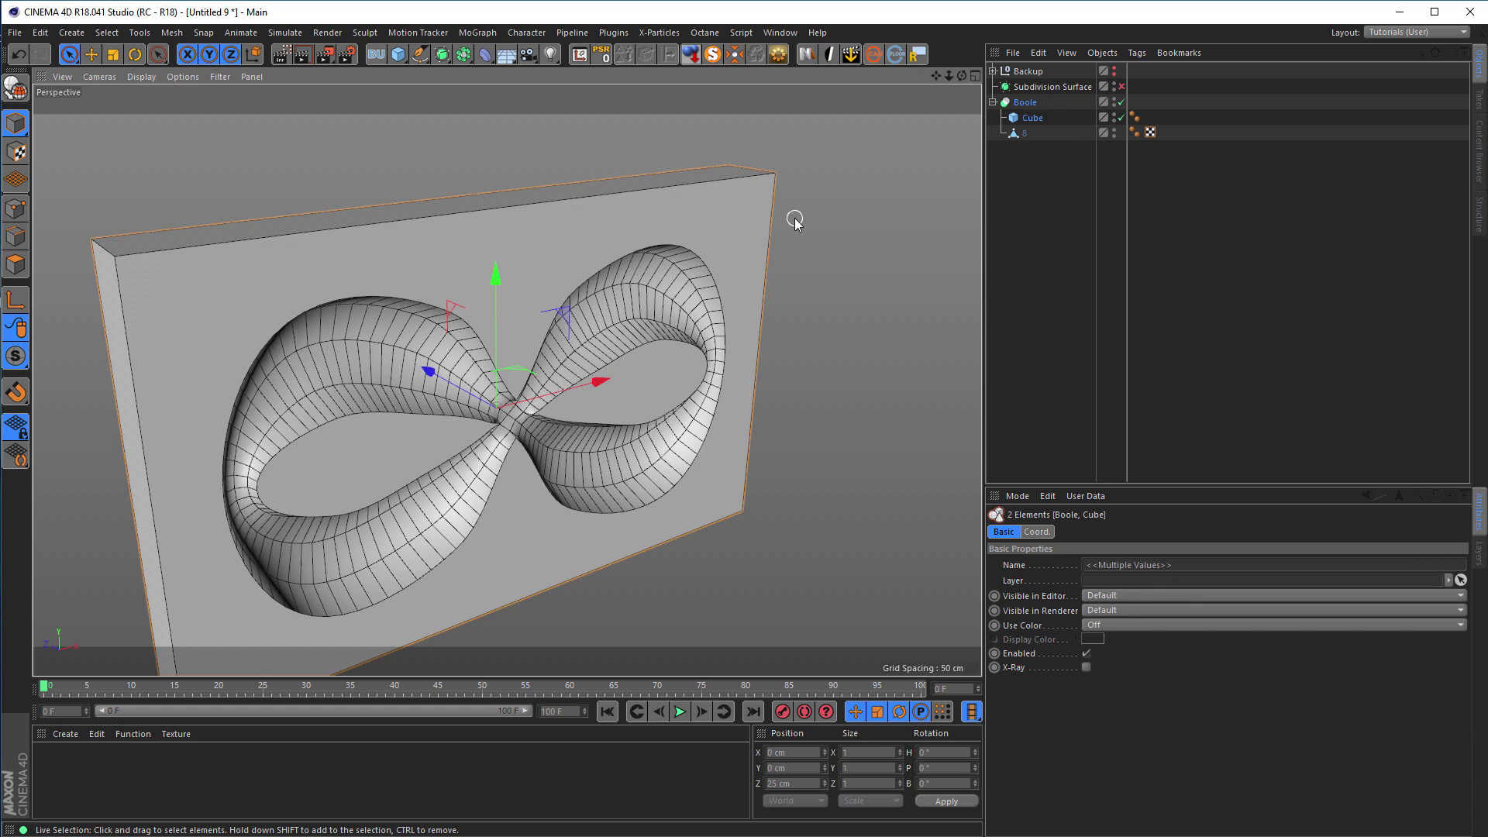
{"action": "key", "text": "shift+F6"}
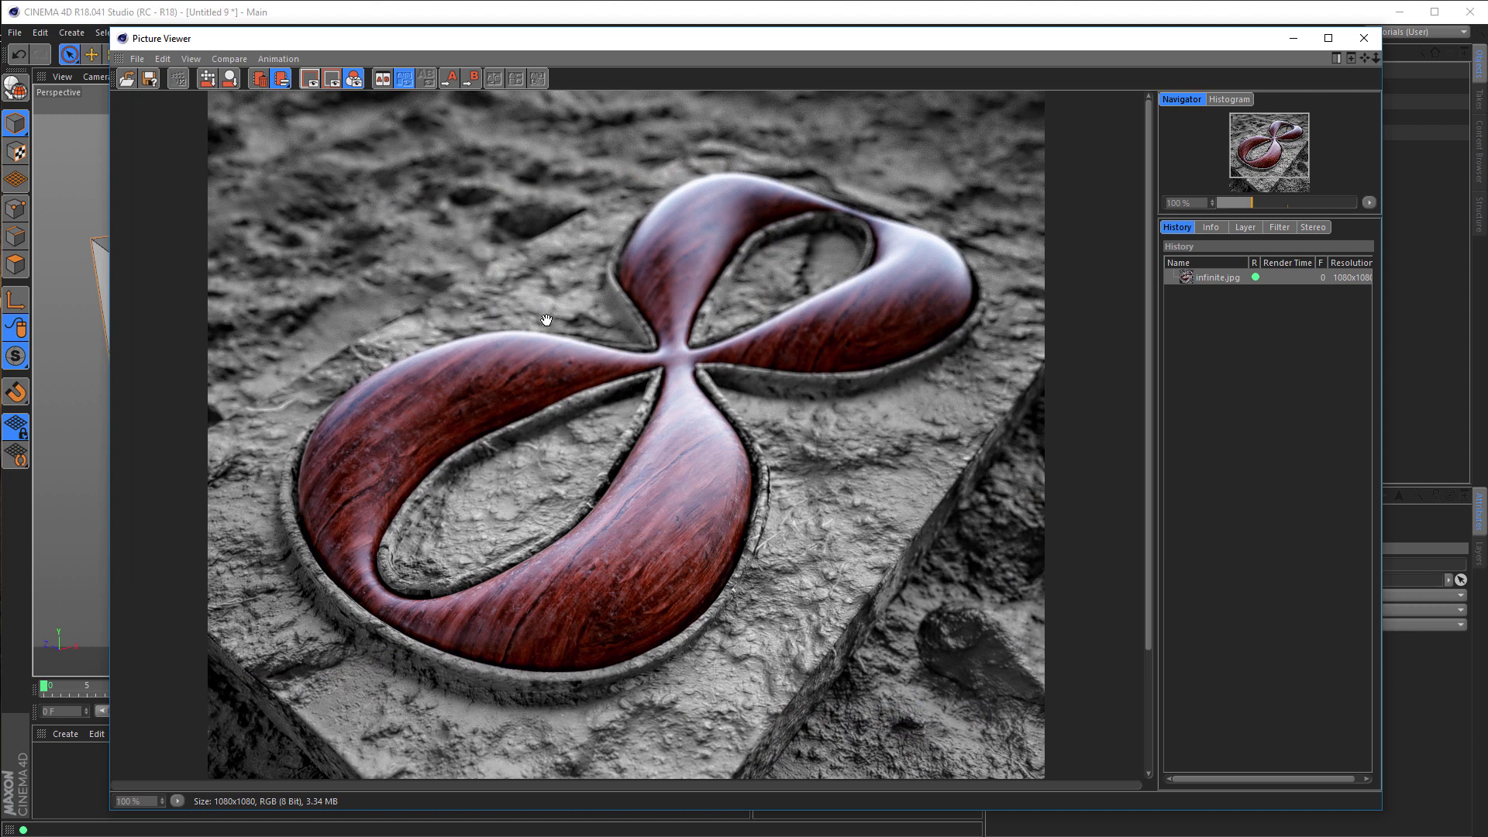
- Minimize the reference render window and select the Boole object
{"action": "left_click", "coordinate": [1305, 42]}
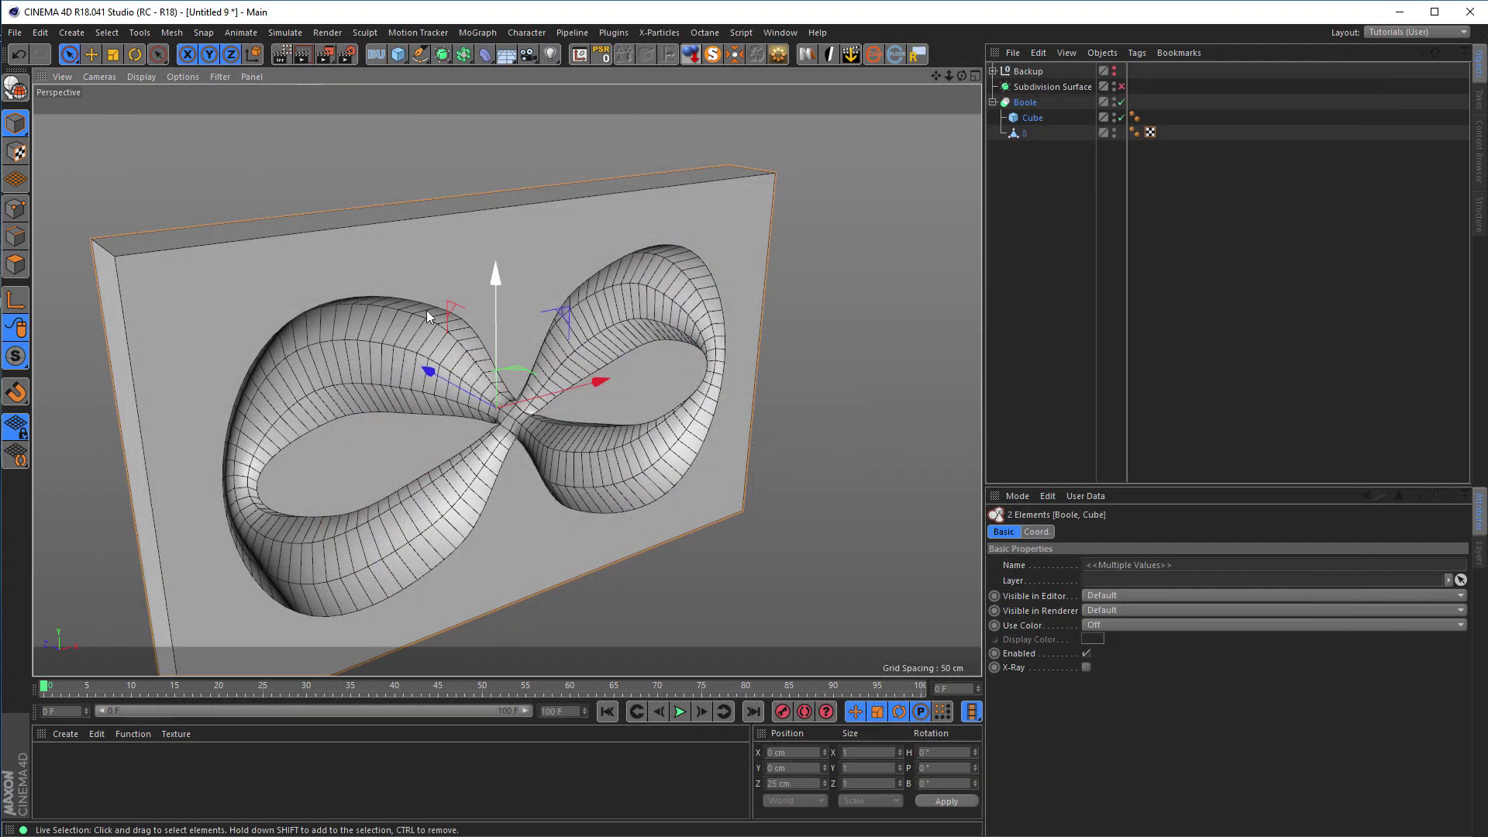
{"action": "left_click", "coordinate": [1024, 104]}
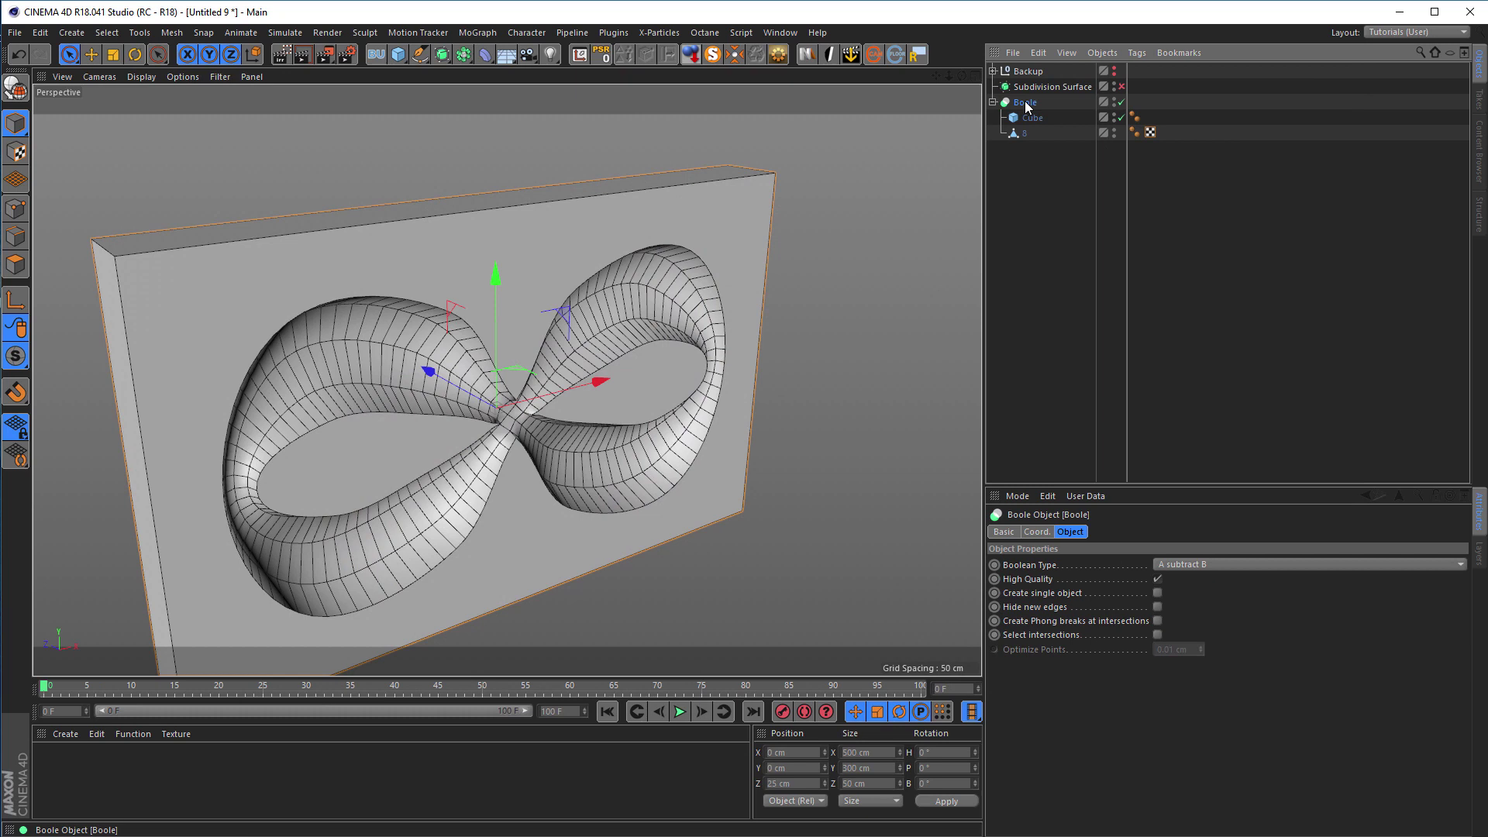
- Group the Boole under a new Null and add a Bevel deformer inside that Null
{"action": "key", "text": "alt+g"}
{"action": "left_click", "coordinate": [994, 102]}
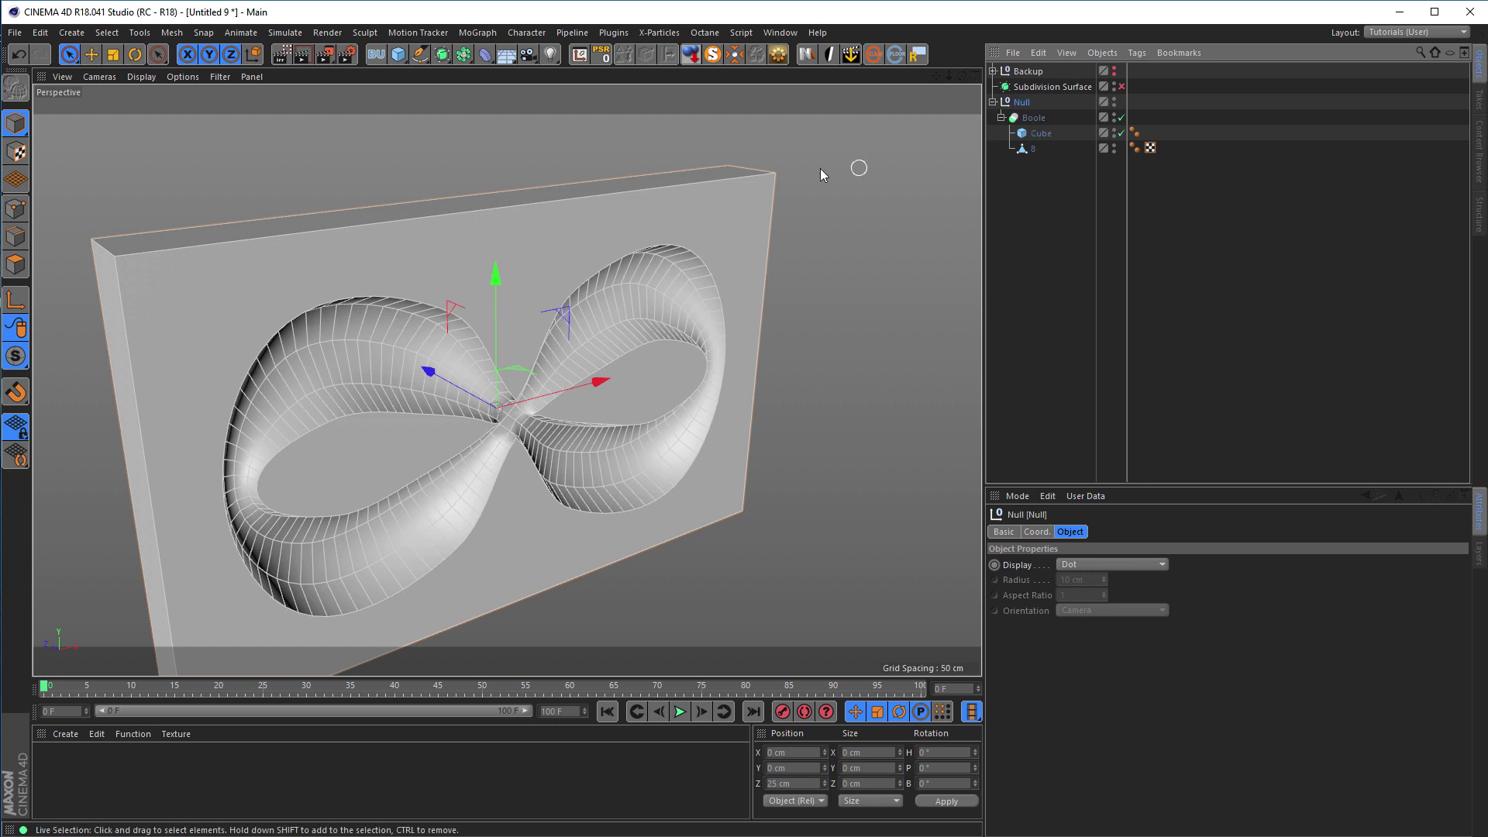
{"action": "left_click", "coordinate": [483, 59]}
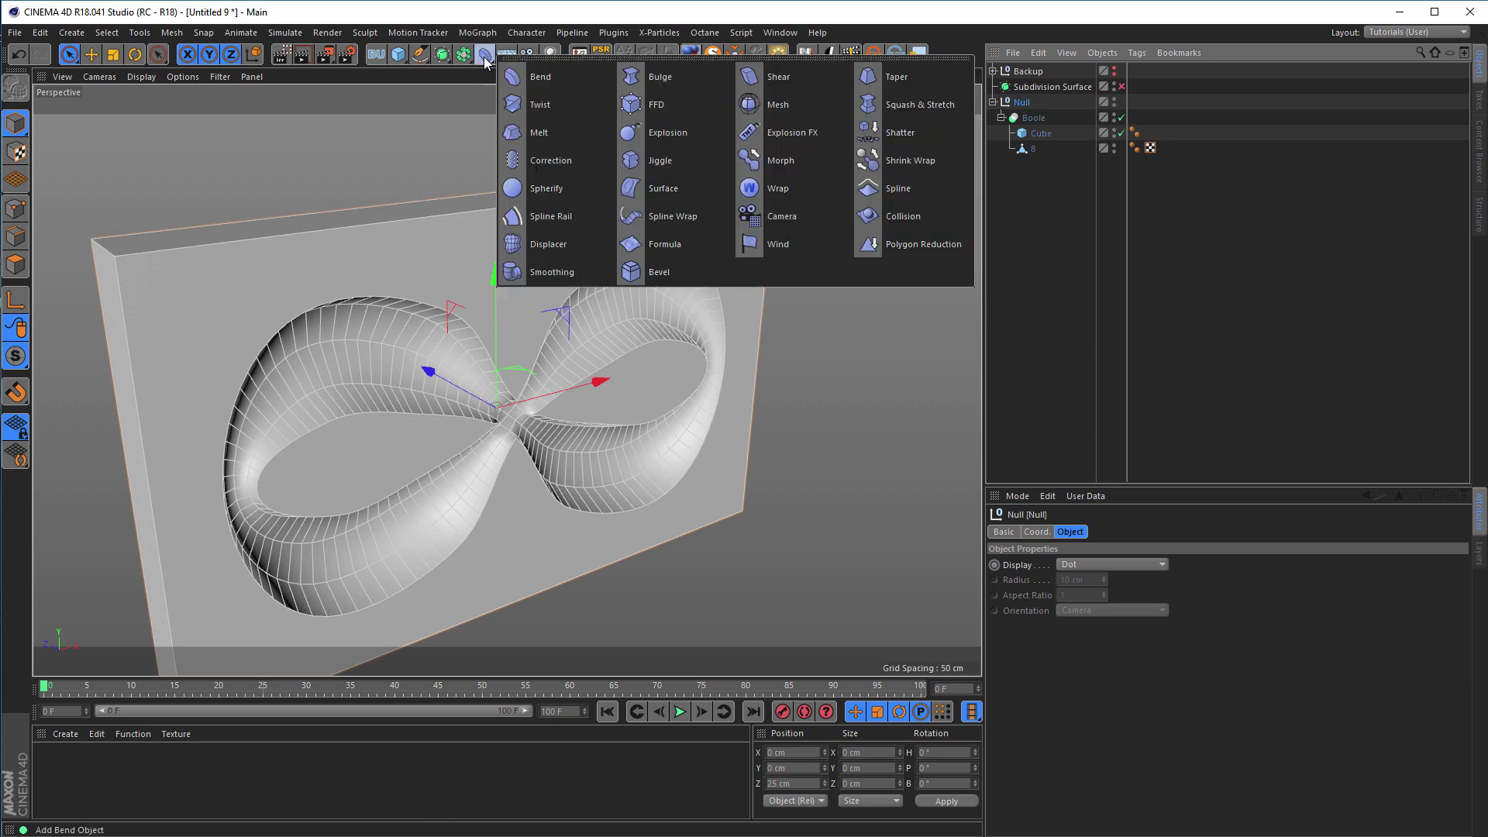
{"action": "left_click", "coordinate": [653, 272]}
{"action": "scroll", "coordinate": [570, 357], "scroll_direction": "up", "scroll_amount": 8}
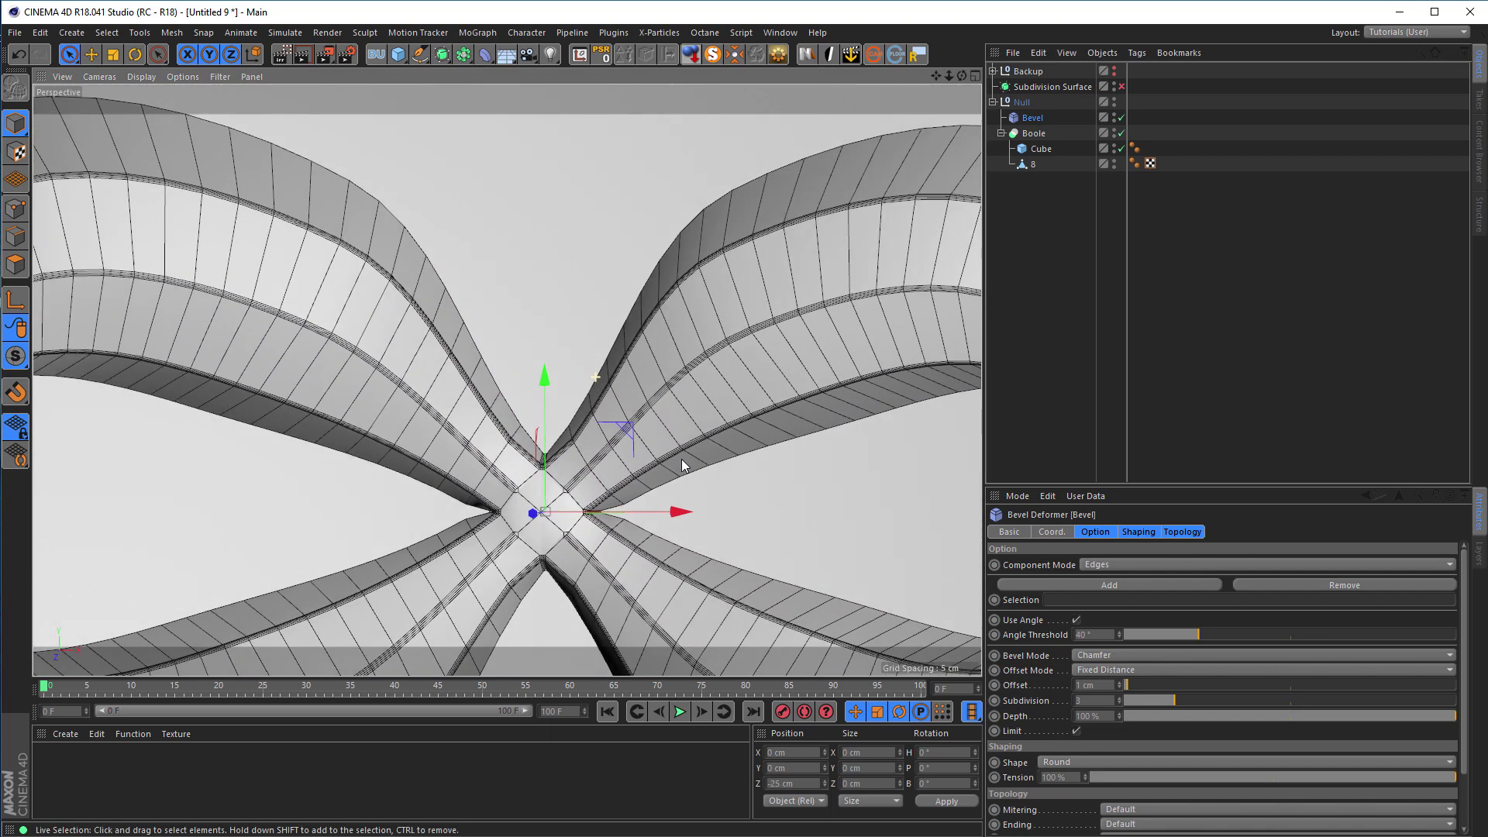
{"action": "scroll", "coordinate": [681, 459], "scroll_direction": "up", "scroll_amount": 1}
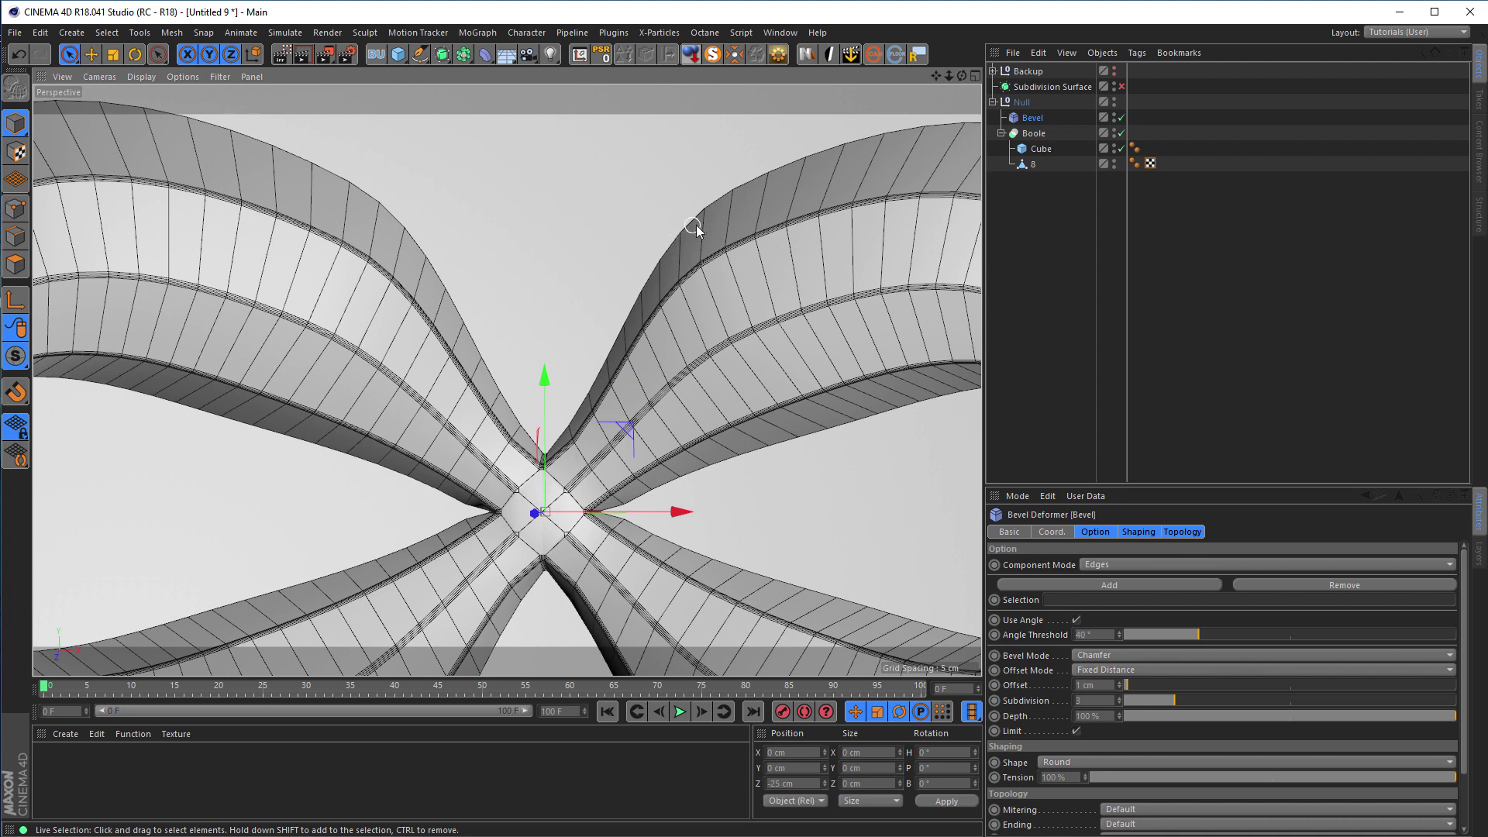
{"action": "left_click", "coordinate": [1035, 134]}
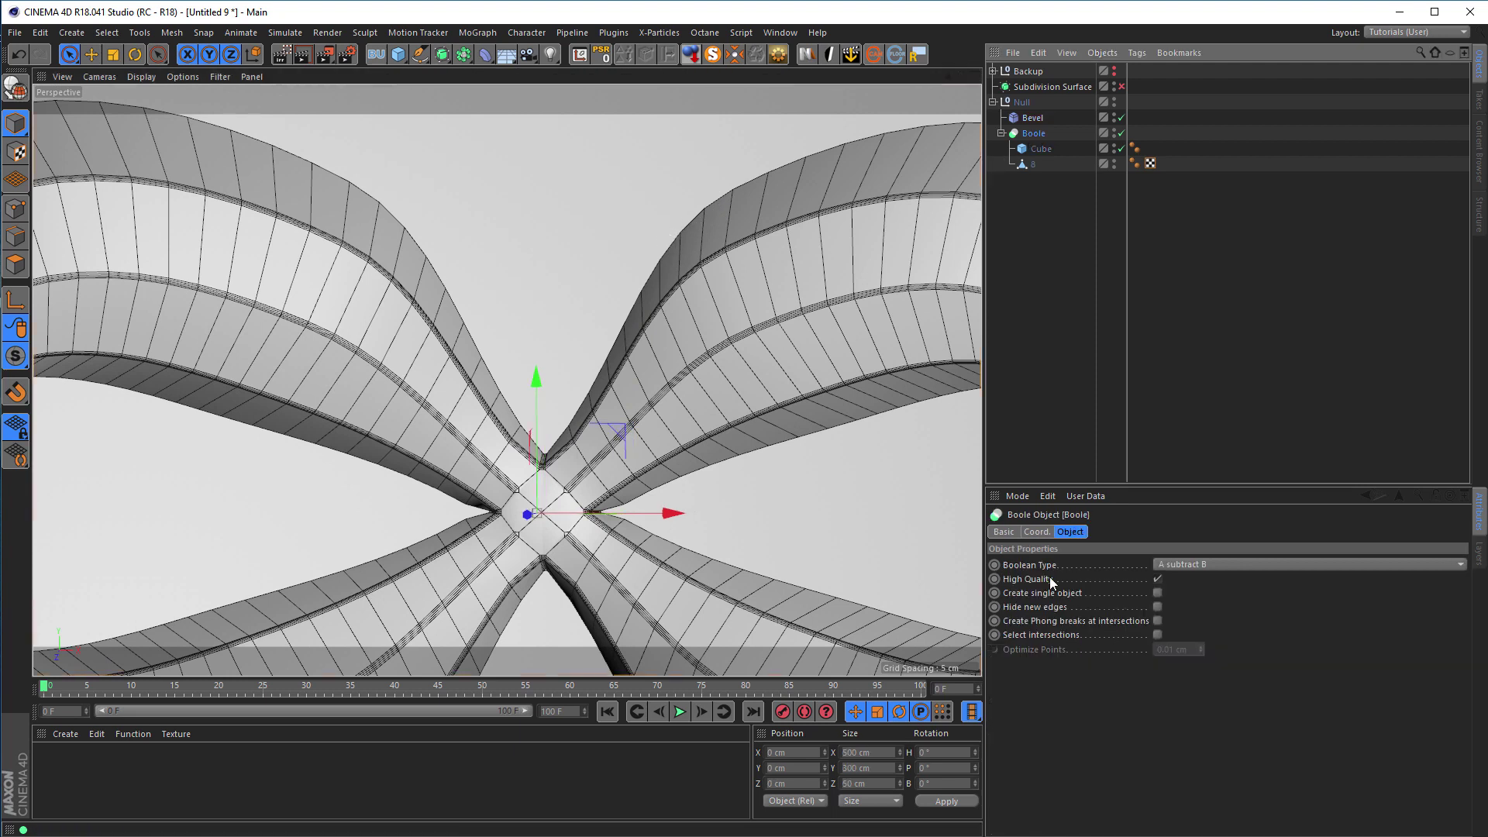
- Enable Create single object and Hide new edges on the Boole
{"action": "left_click", "coordinate": [1158, 593]}
{"action": "scroll", "coordinate": [512, 444], "scroll_direction": "down", "scroll_amount": 1}
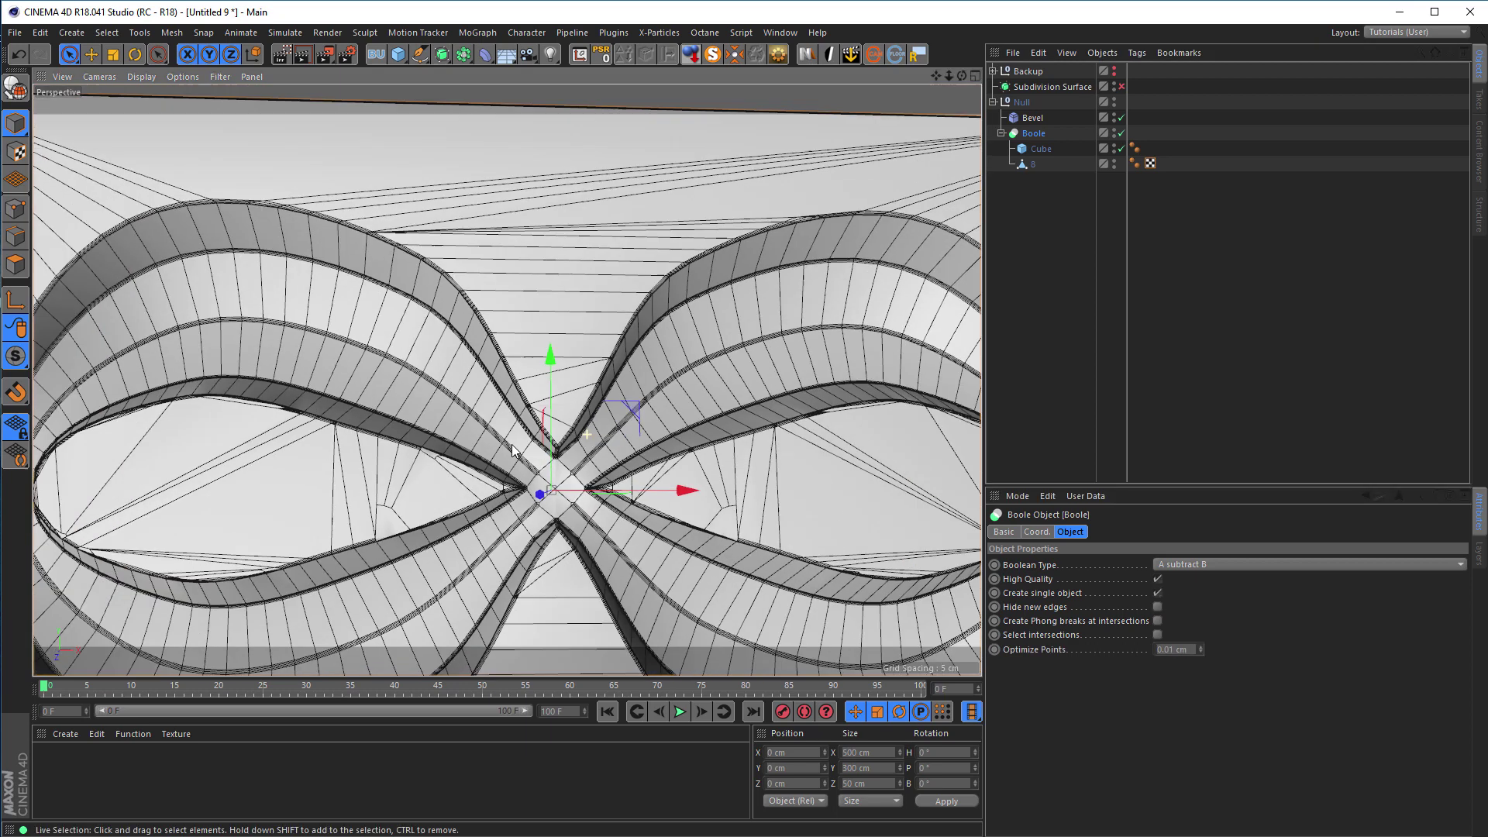
{"action": "scroll", "coordinate": [512, 444], "scroll_direction": "down", "scroll_amount": 5}
{"action": "left_click_drag", "start_coordinate": [512, 445], "coordinate": [535, 407], "text": "alt"}
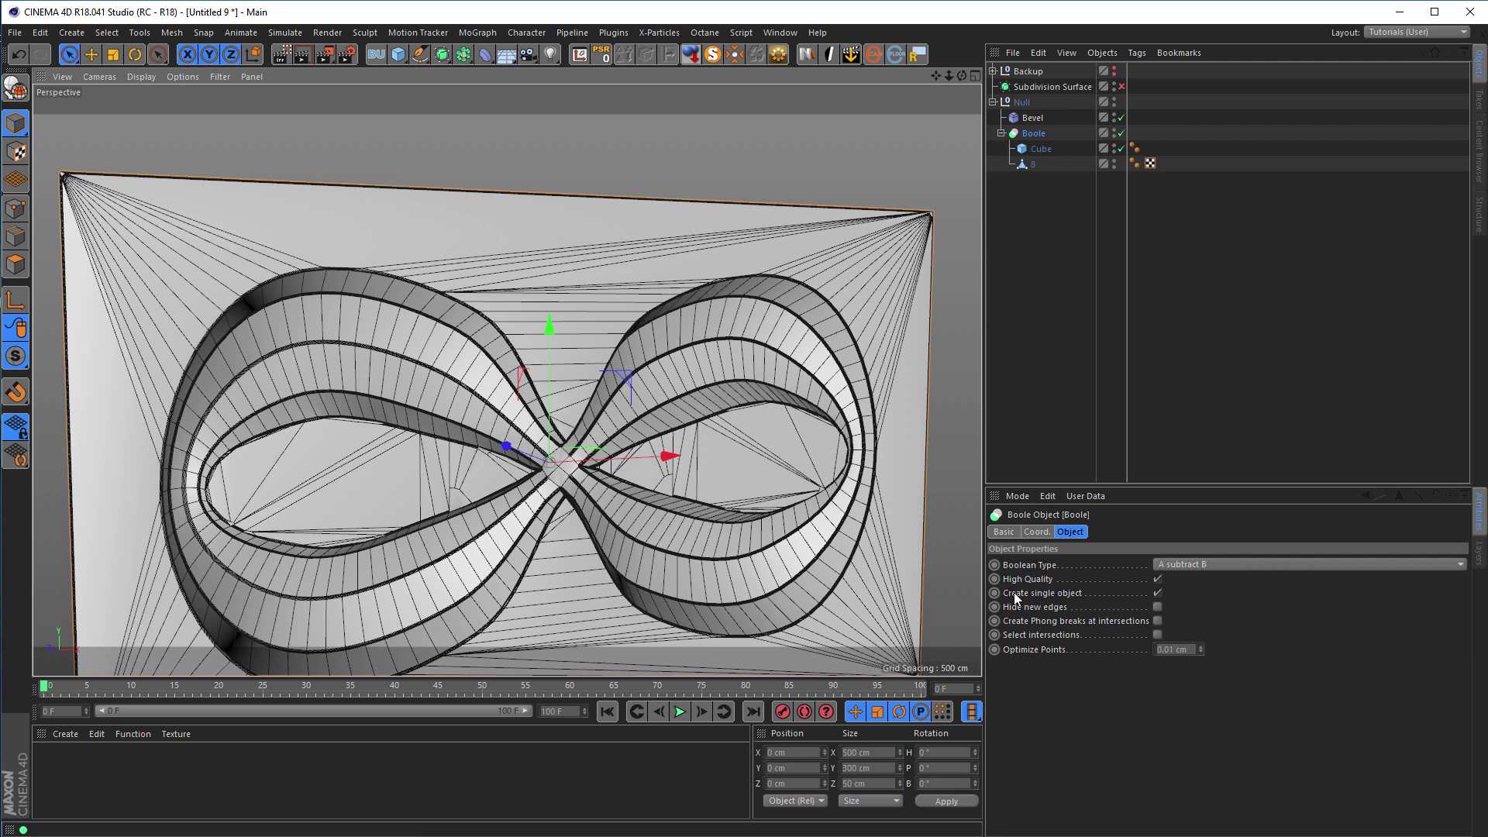
{"action": "left_click", "coordinate": [1159, 607]}
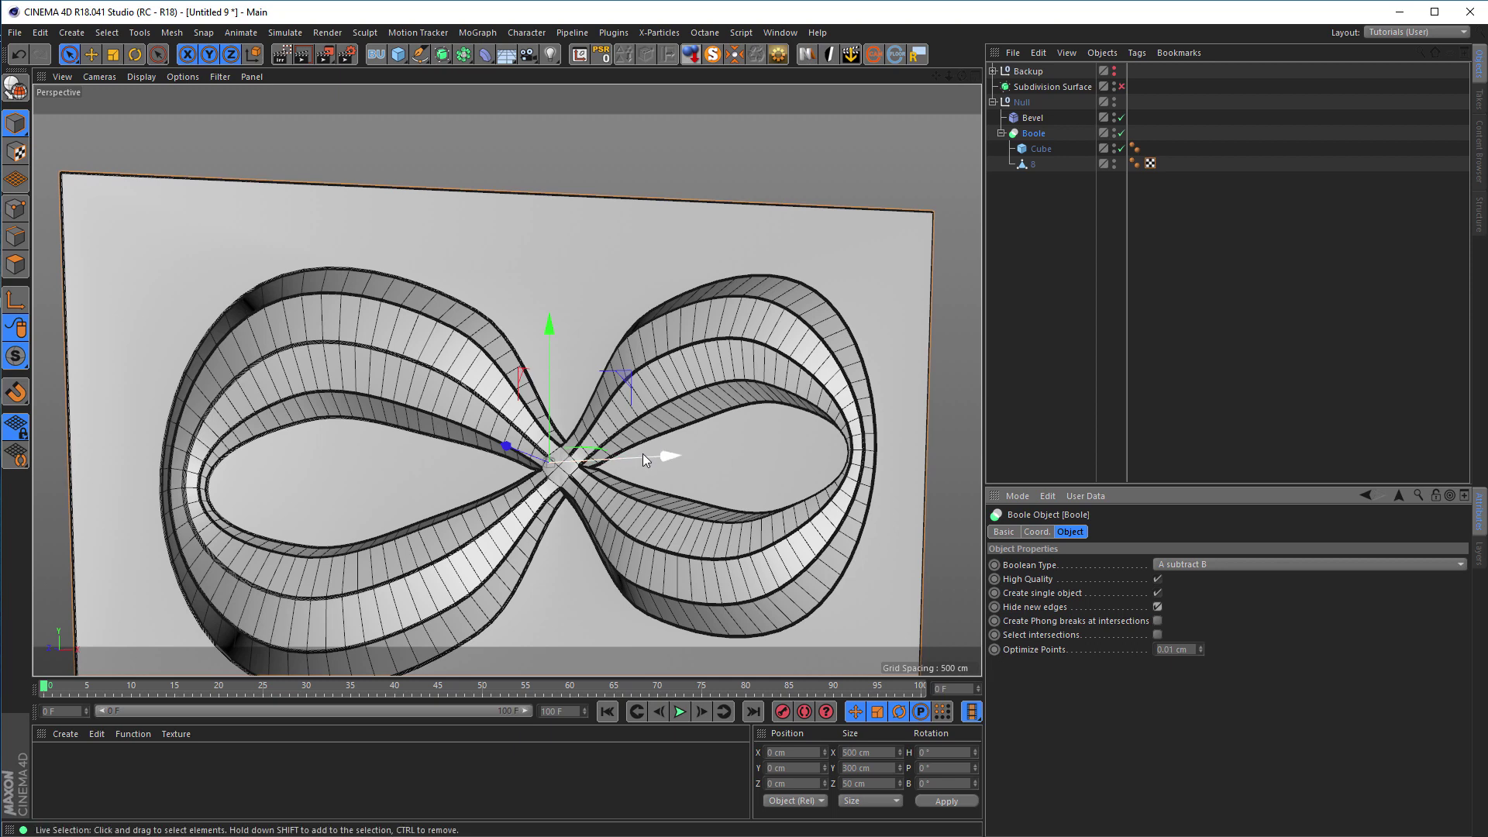
{"action": "scroll", "coordinate": [658, 316], "scroll_direction": "up", "scroll_amount": 10}
{"action": "scroll", "coordinate": [534, 410], "scroll_direction": "down", "scroll_amount": 5}
{"action": "left_click_drag", "start_coordinate": [477, 435], "coordinate": [482, 490], "text": "alt"}
{"action": "scroll", "coordinate": [558, 465], "scroll_direction": "up", "scroll_amount": 5}
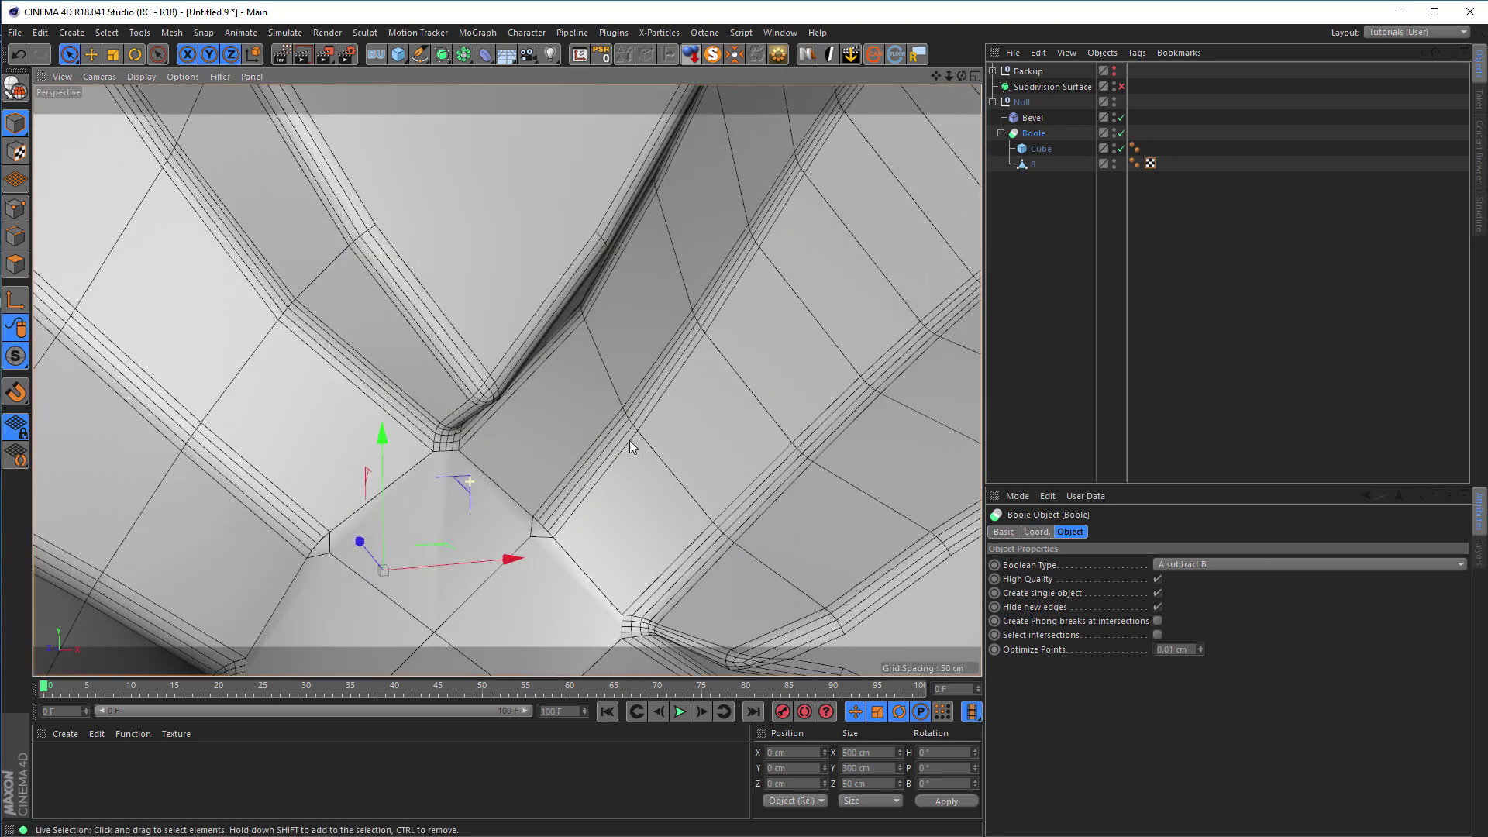
{"action": "left_click_drag", "start_coordinate": [629, 440], "coordinate": [342, 482], "text": "alt"}
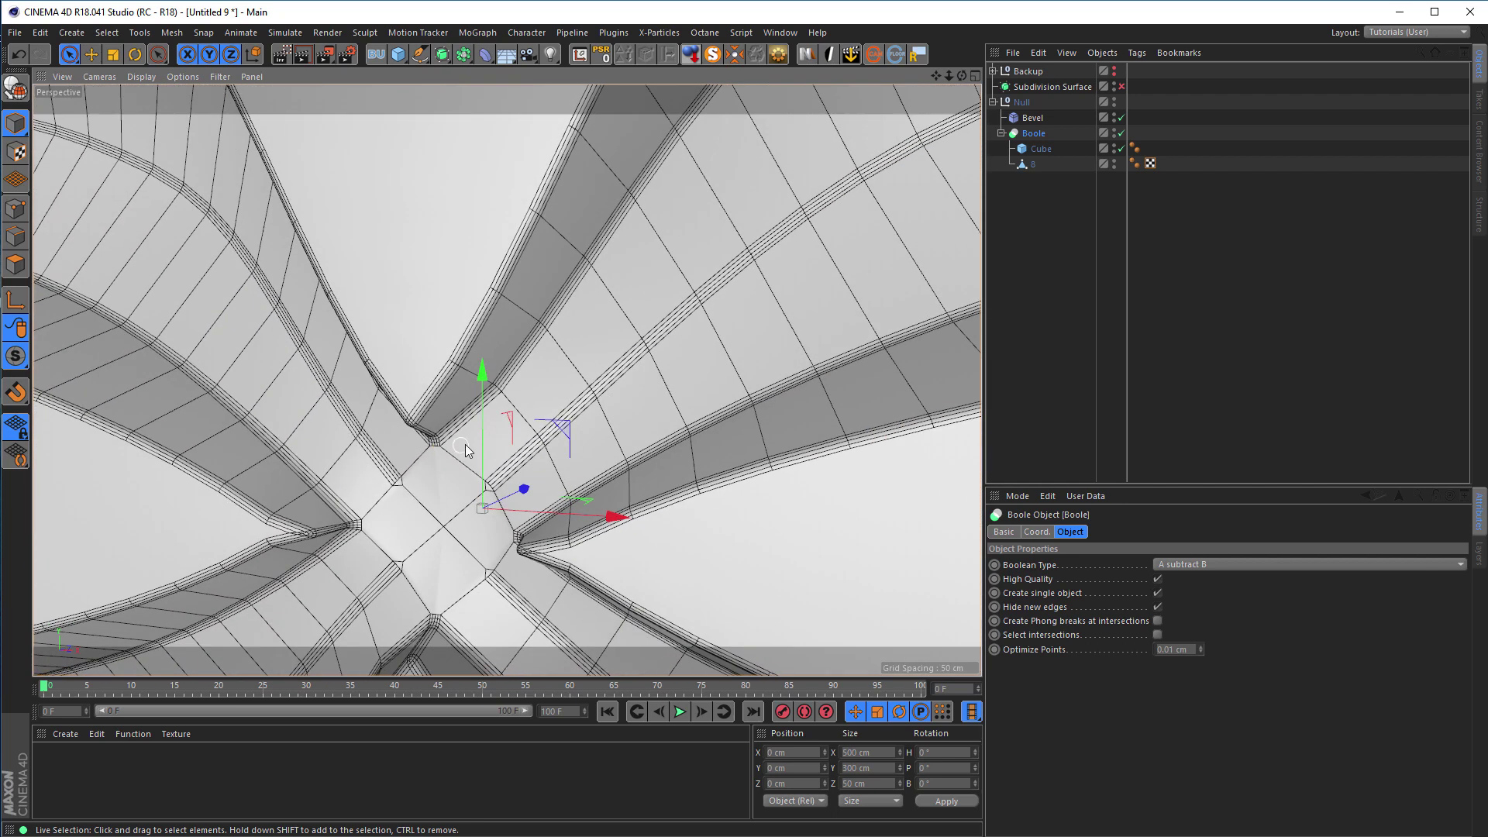
{"action": "left_click", "coordinate": [1042, 531]}
{"action": "left_click", "coordinate": [1066, 532]}
- Set the Bevel deformer's Offset to 4 cm
{"action": "left_click", "coordinate": [1032, 118]}
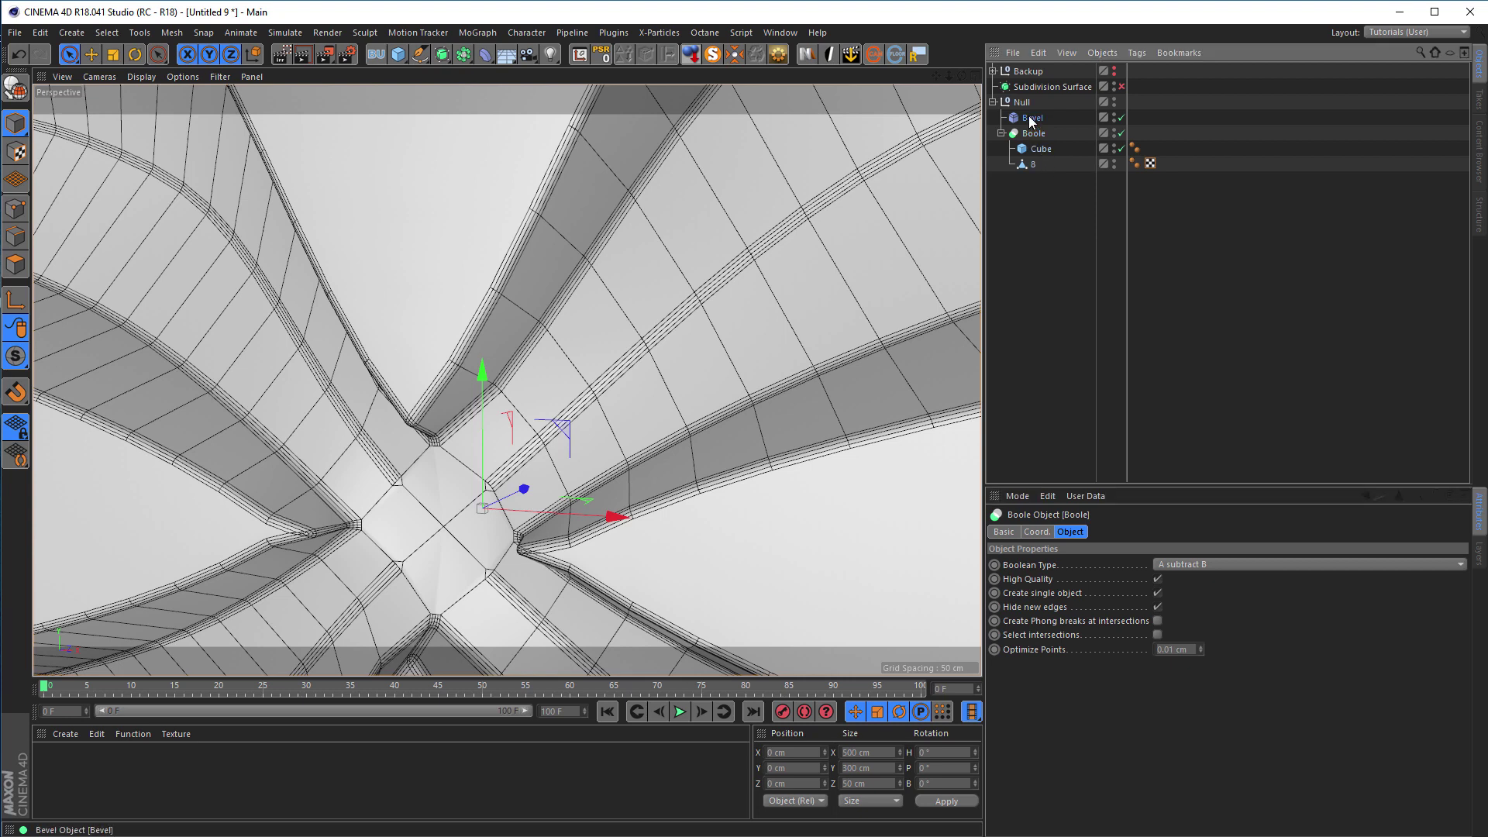
{"action": "left_click", "coordinate": [1100, 685]}
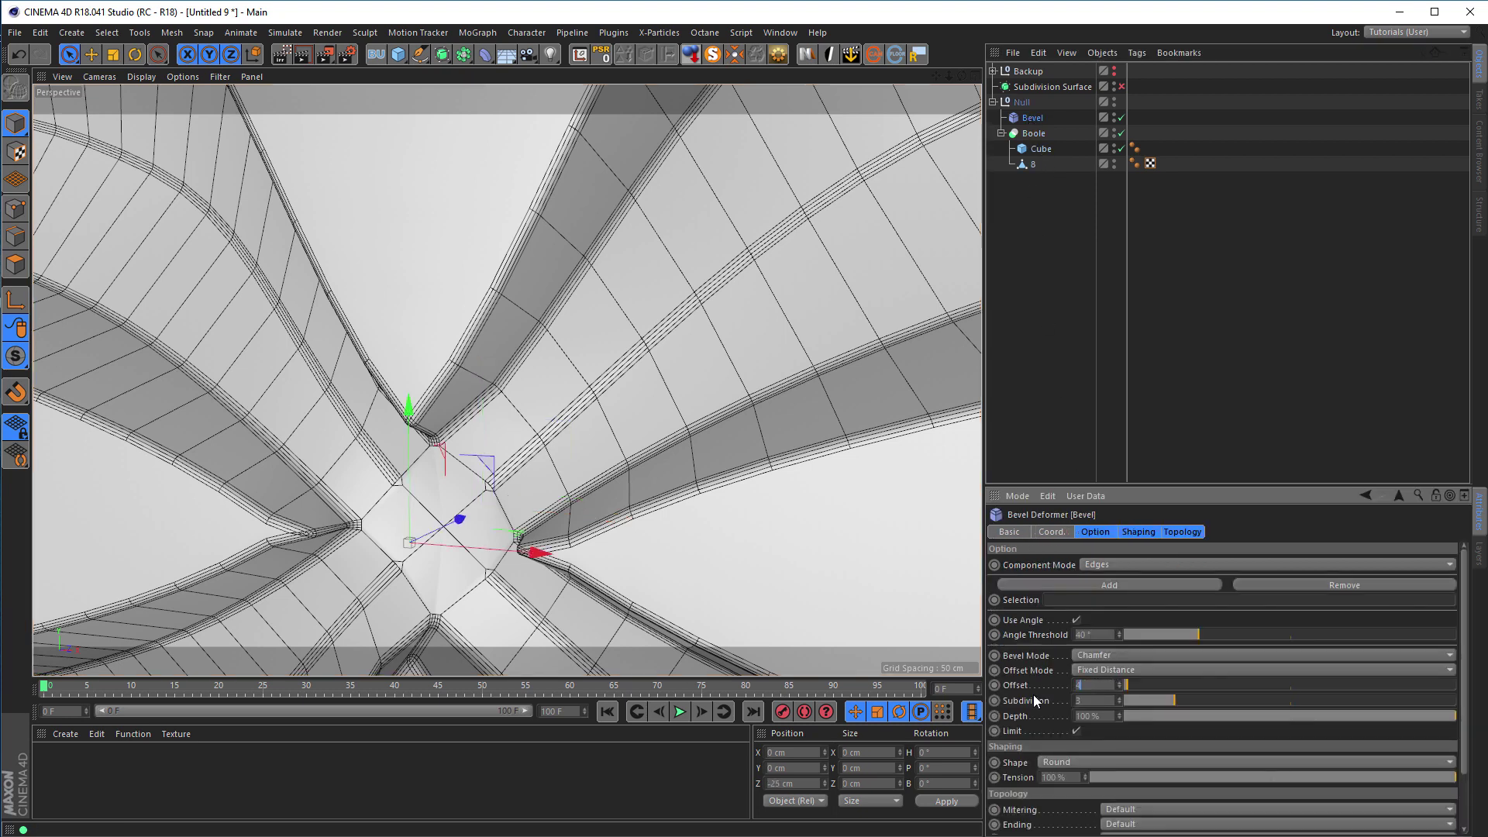
{"action": "type", "text": "4"}
{"action": "key", "text": "Return"}
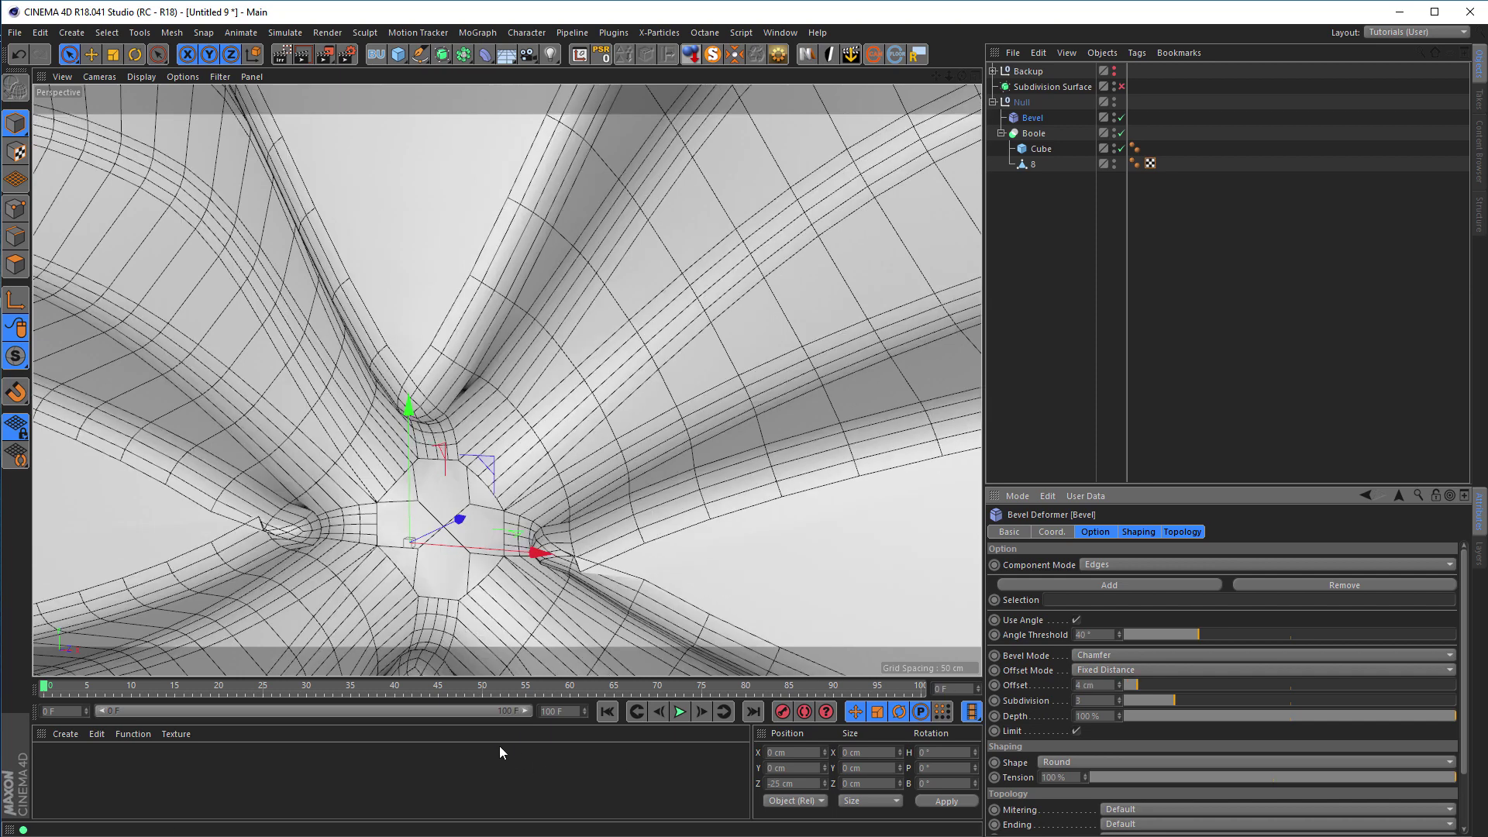
{"action": "scroll", "coordinate": [344, 545], "scroll_direction": "up", "scroll_amount": 8}
{"action": "left_click_drag", "start_coordinate": [344, 546], "coordinate": [245, 549], "text": "alt"}
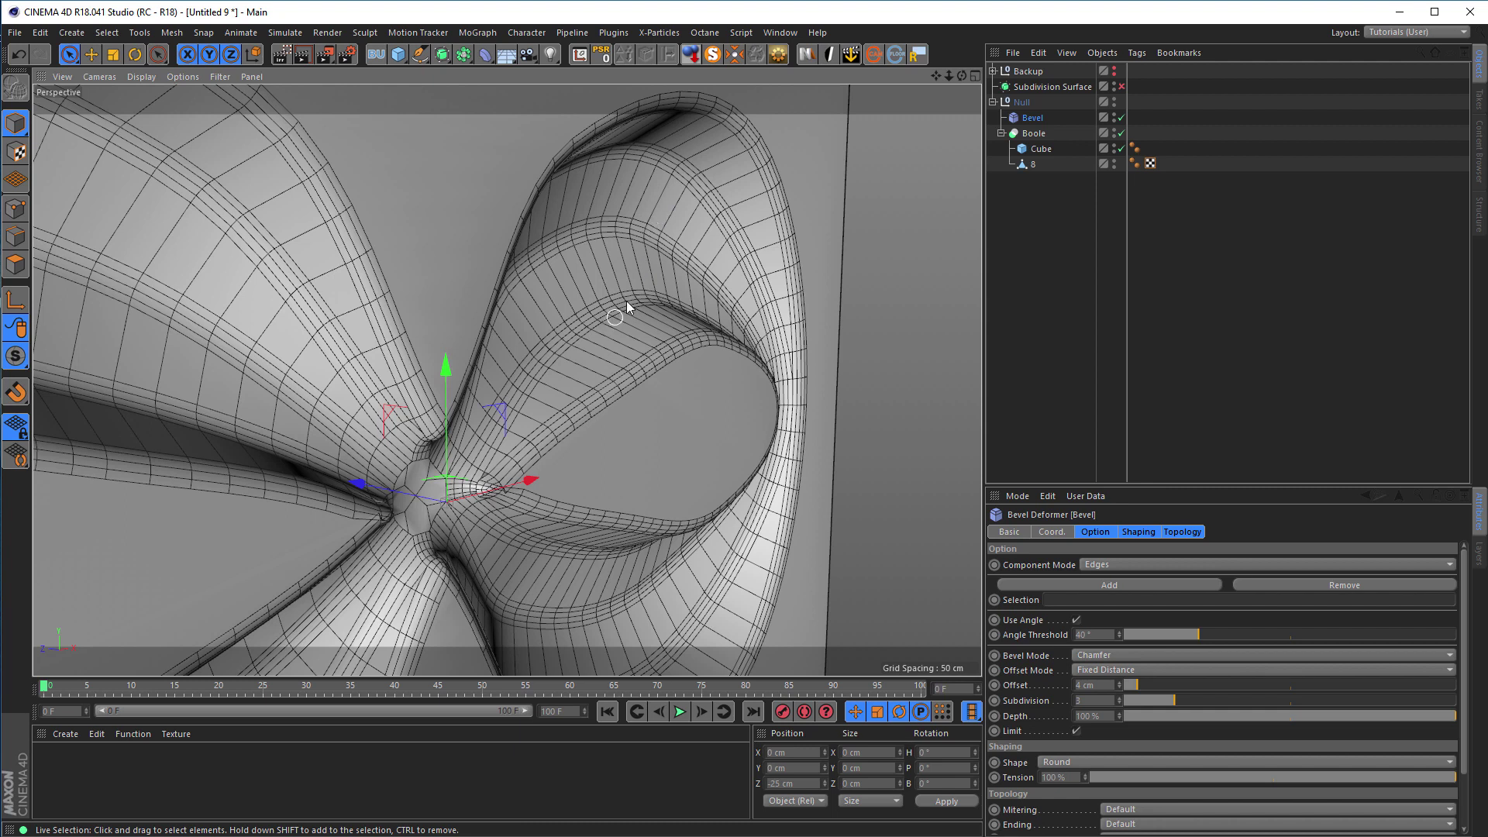
{"action": "scroll", "coordinate": [598, 476], "scroll_direction": "up", "scroll_amount": 8}
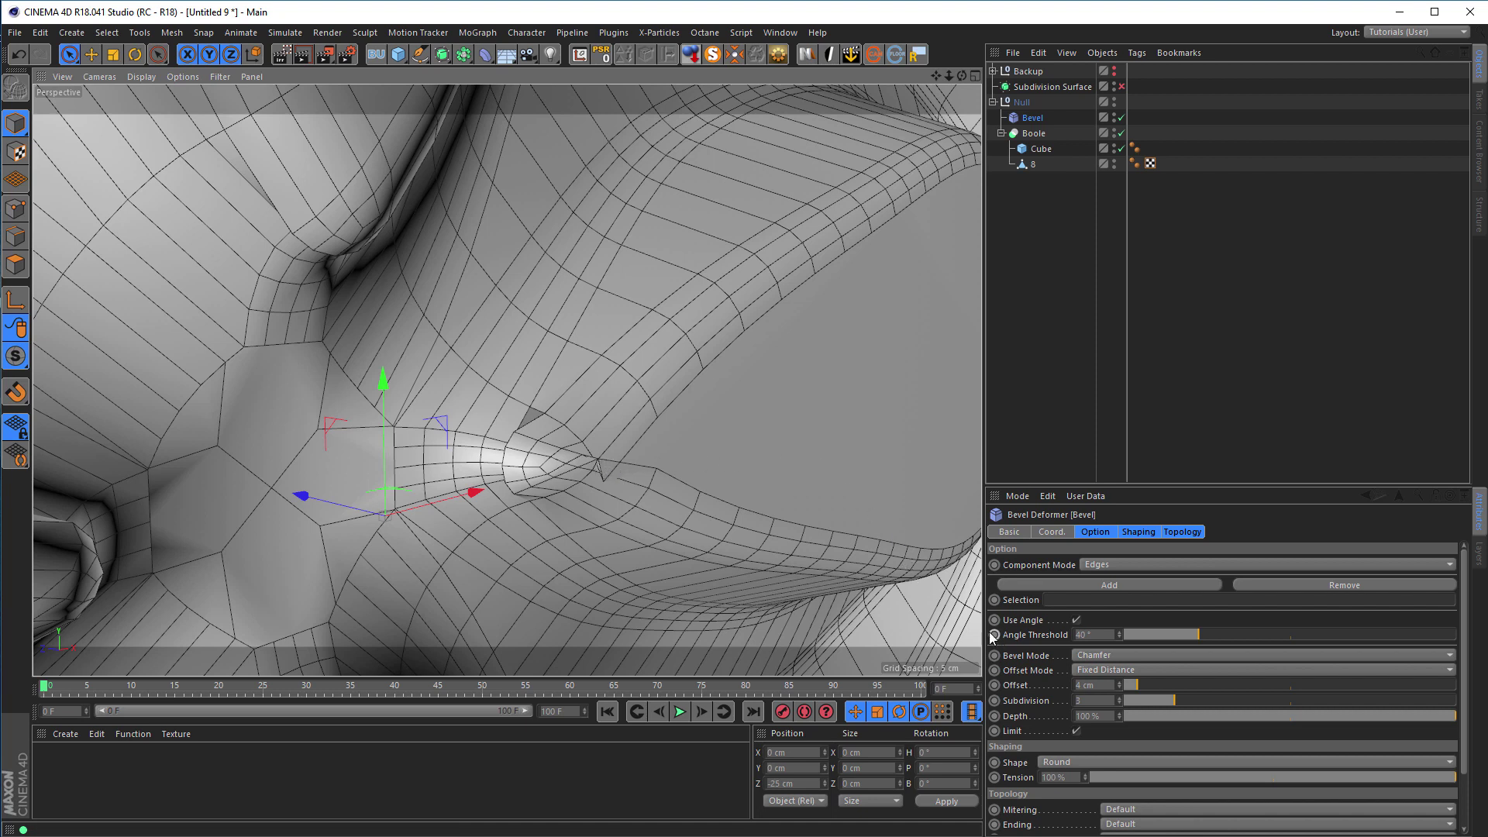
- Try the Solid bevel mode, then return to Chamfer with a 2 cm offset
{"action": "left_click", "coordinate": [1100, 657]}
{"action": "left_click", "coordinate": [1103, 686]}
{"action": "left_click_drag", "start_coordinate": [916, 618], "coordinate": [708, 532], "text": "alt"}
{"action": "left_click_drag", "start_coordinate": [434, 411], "coordinate": [590, 465], "text": "alt"}
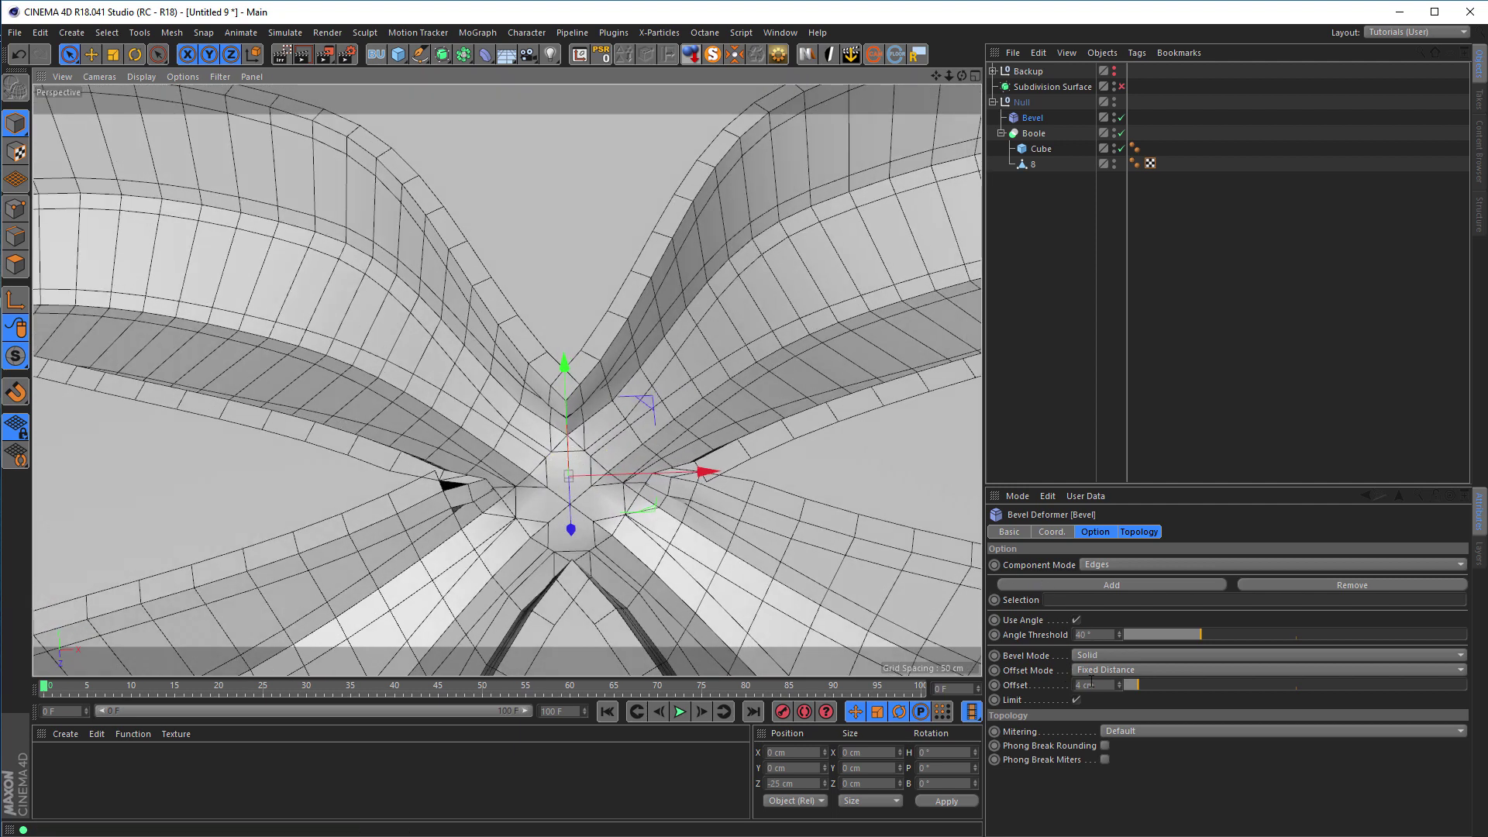
{"action": "left_click", "coordinate": [1105, 652]}
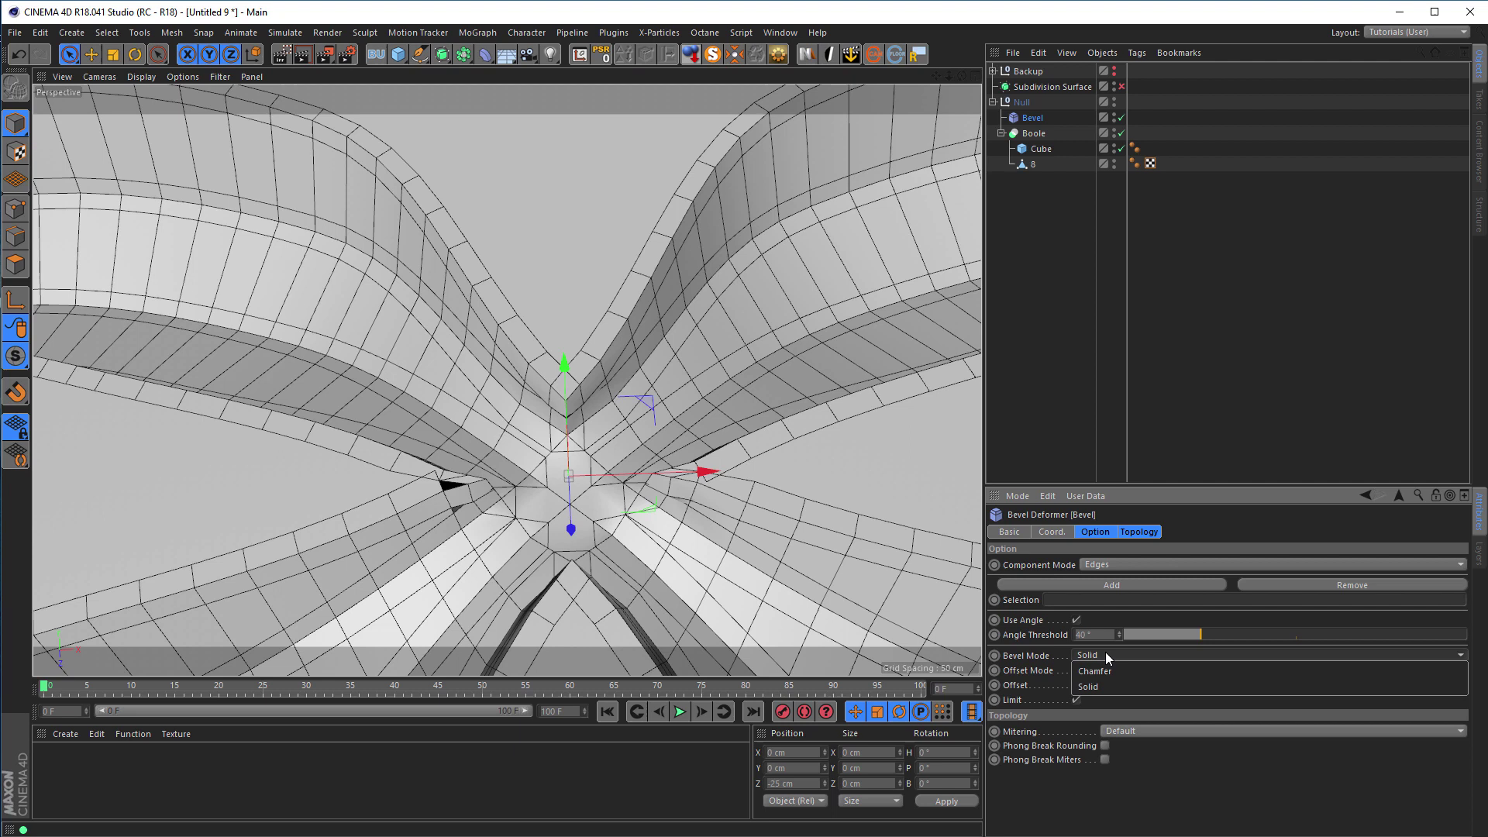
{"action": "left_click", "coordinate": [1106, 684]}
{"action": "left_click", "coordinate": [1111, 684]}
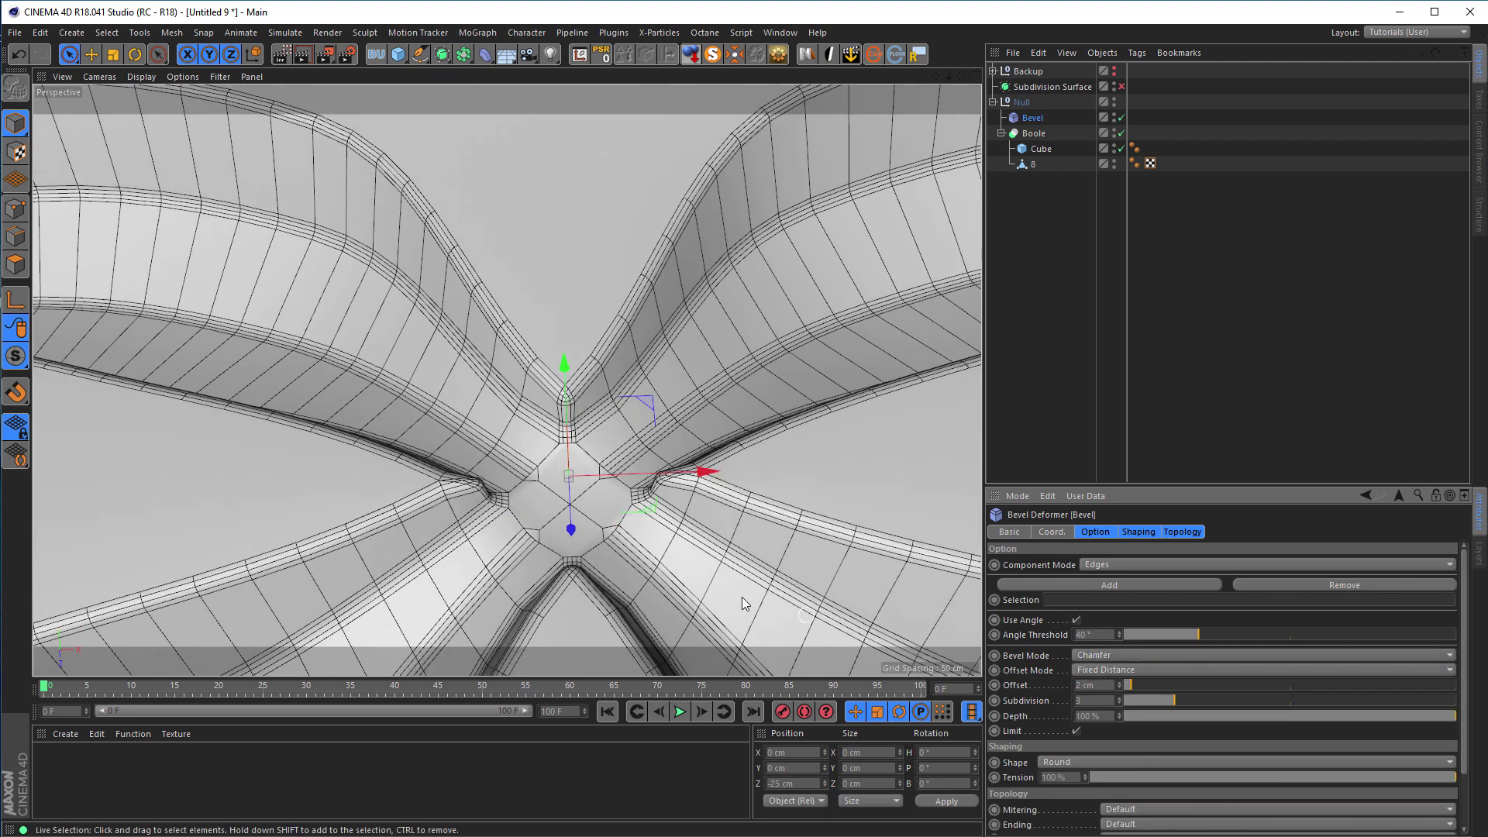
{"action": "scroll", "coordinate": [424, 509], "scroll_direction": "up", "scroll_amount": 3}
{"action": "left_click_drag", "start_coordinate": [579, 495], "coordinate": [535, 479], "text": "alt"}
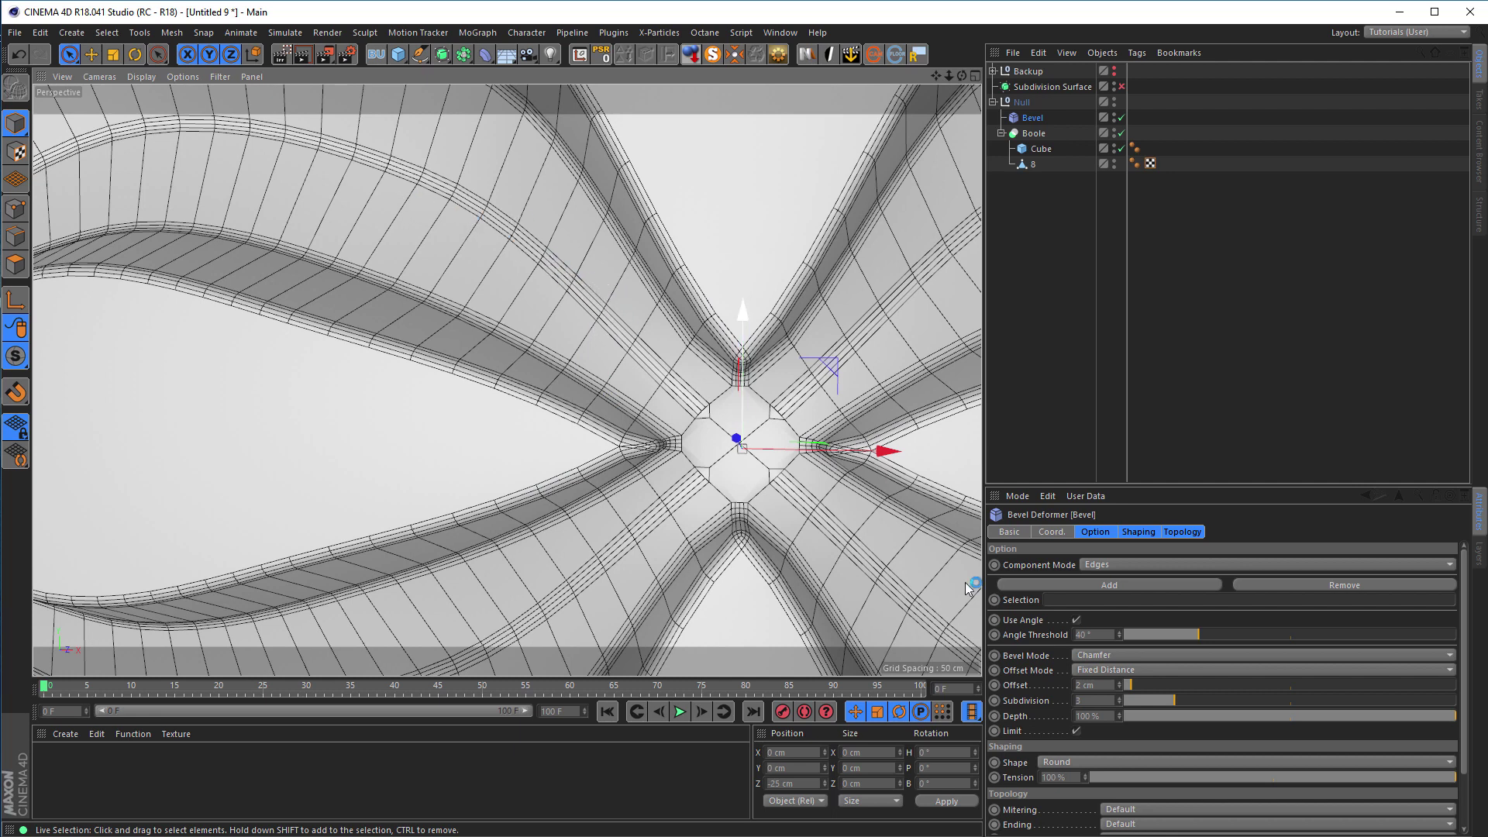
- Raise the Bevel's angle threshold to 57° and review the figure-eight from several angles
{"action": "left_click_drag", "start_coordinate": [1210, 636], "coordinate": [1229, 631]}
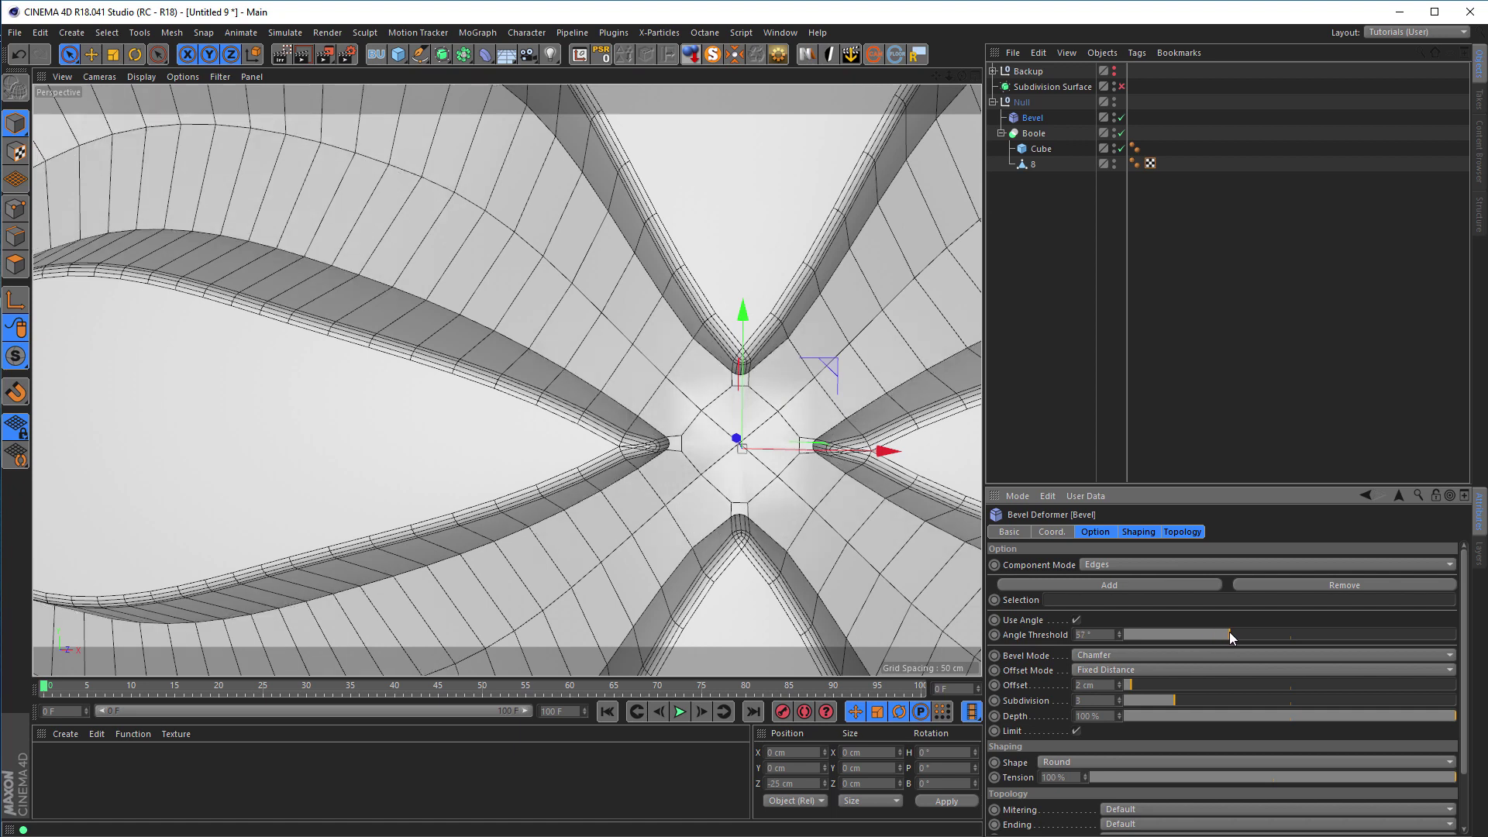
{"action": "scroll", "coordinate": [674, 519], "scroll_direction": "down", "scroll_amount": 8}
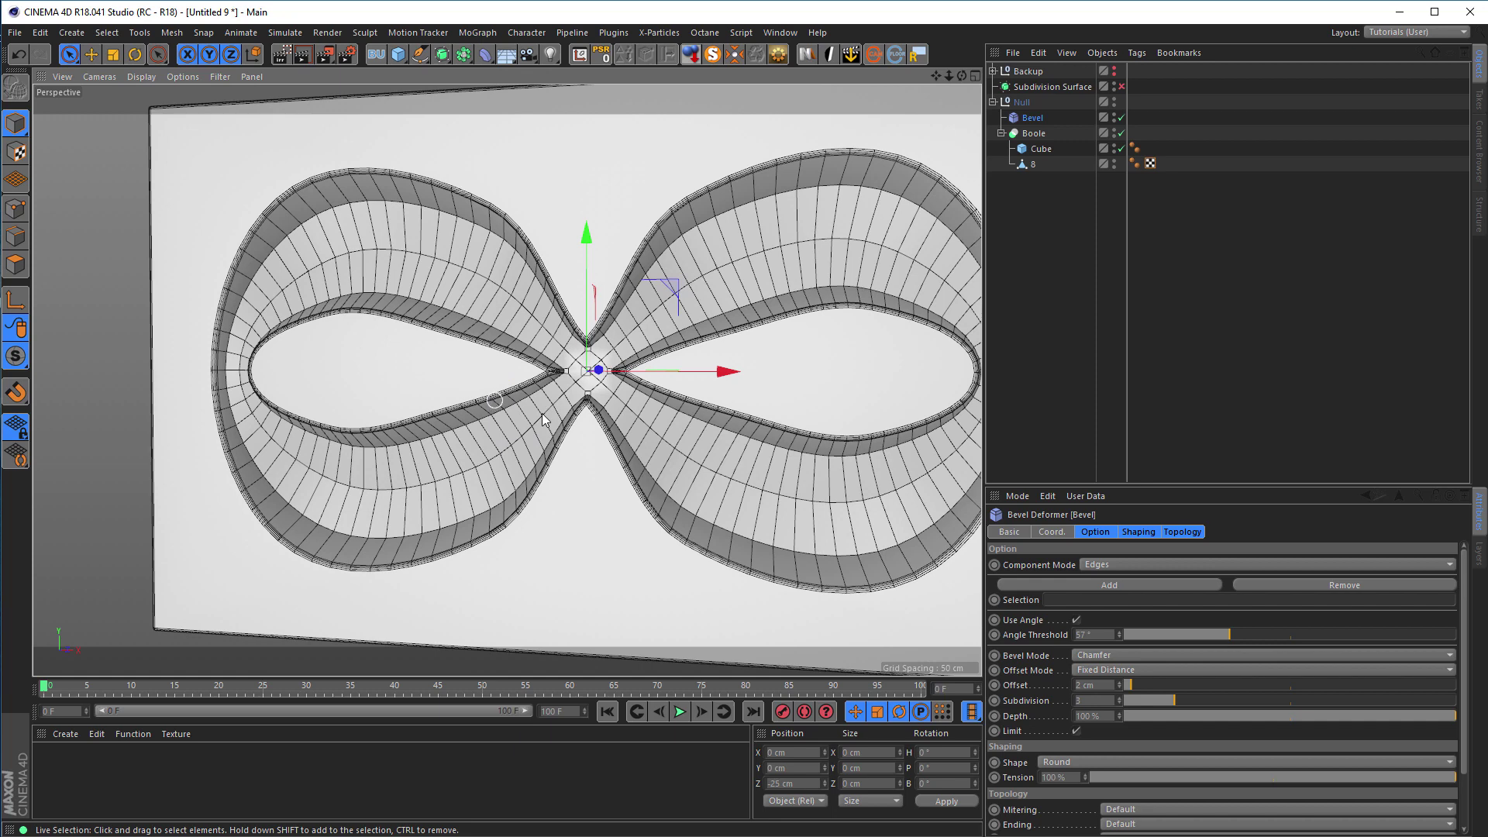
{"action": "left_click_drag", "start_coordinate": [543, 419], "coordinate": [550, 466], "text": "alt"}
{"action": "scroll", "coordinate": [710, 563], "scroll_direction": "up", "scroll_amount": 5}
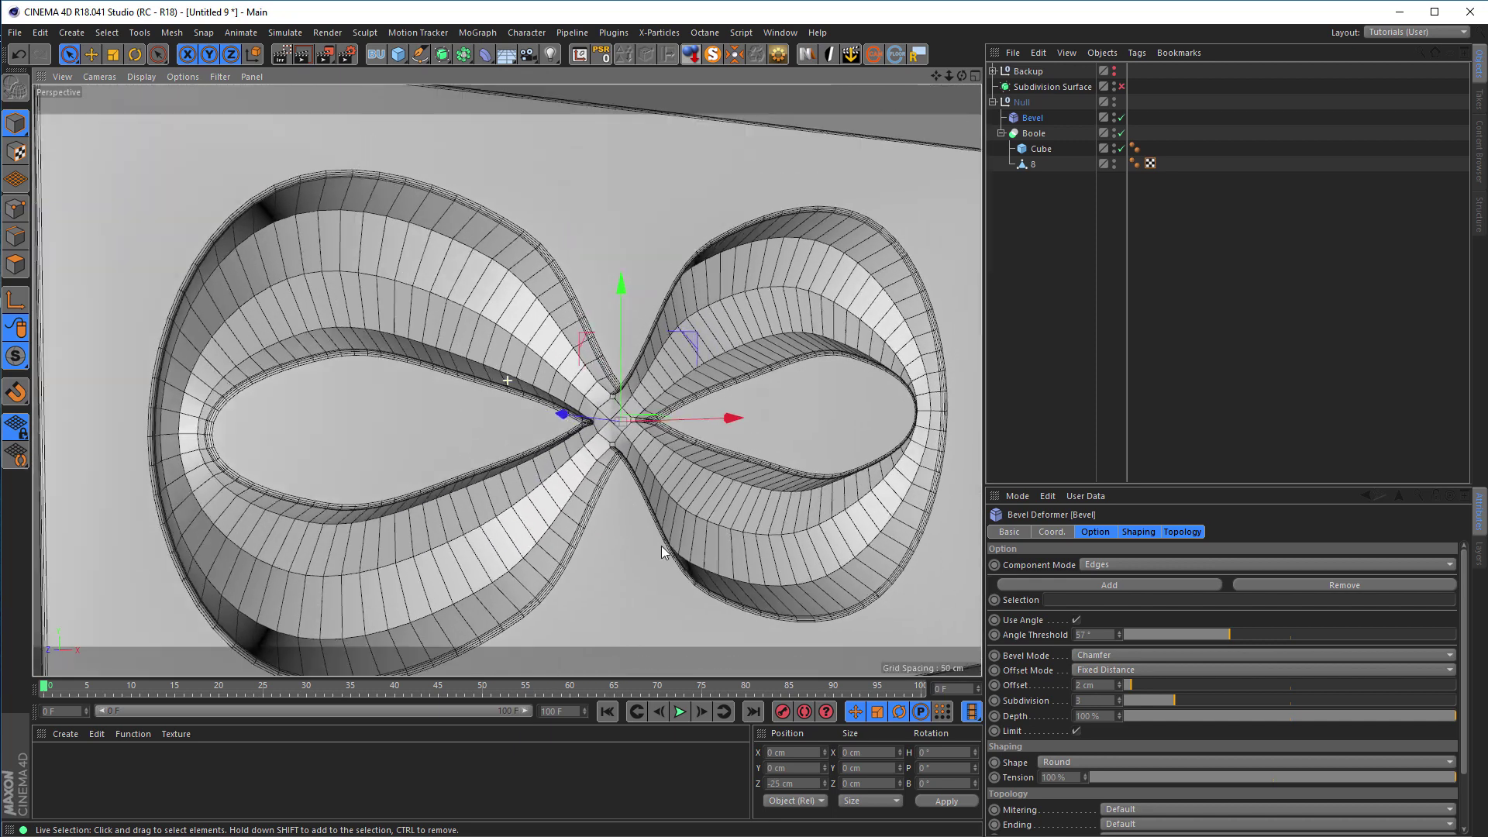
{"action": "left_click_drag", "start_coordinate": [710, 564], "coordinate": [296, 399], "text": "alt"}
{"action": "left_click_drag", "start_coordinate": [490, 377], "coordinate": [462, 327], "text": "alt"}
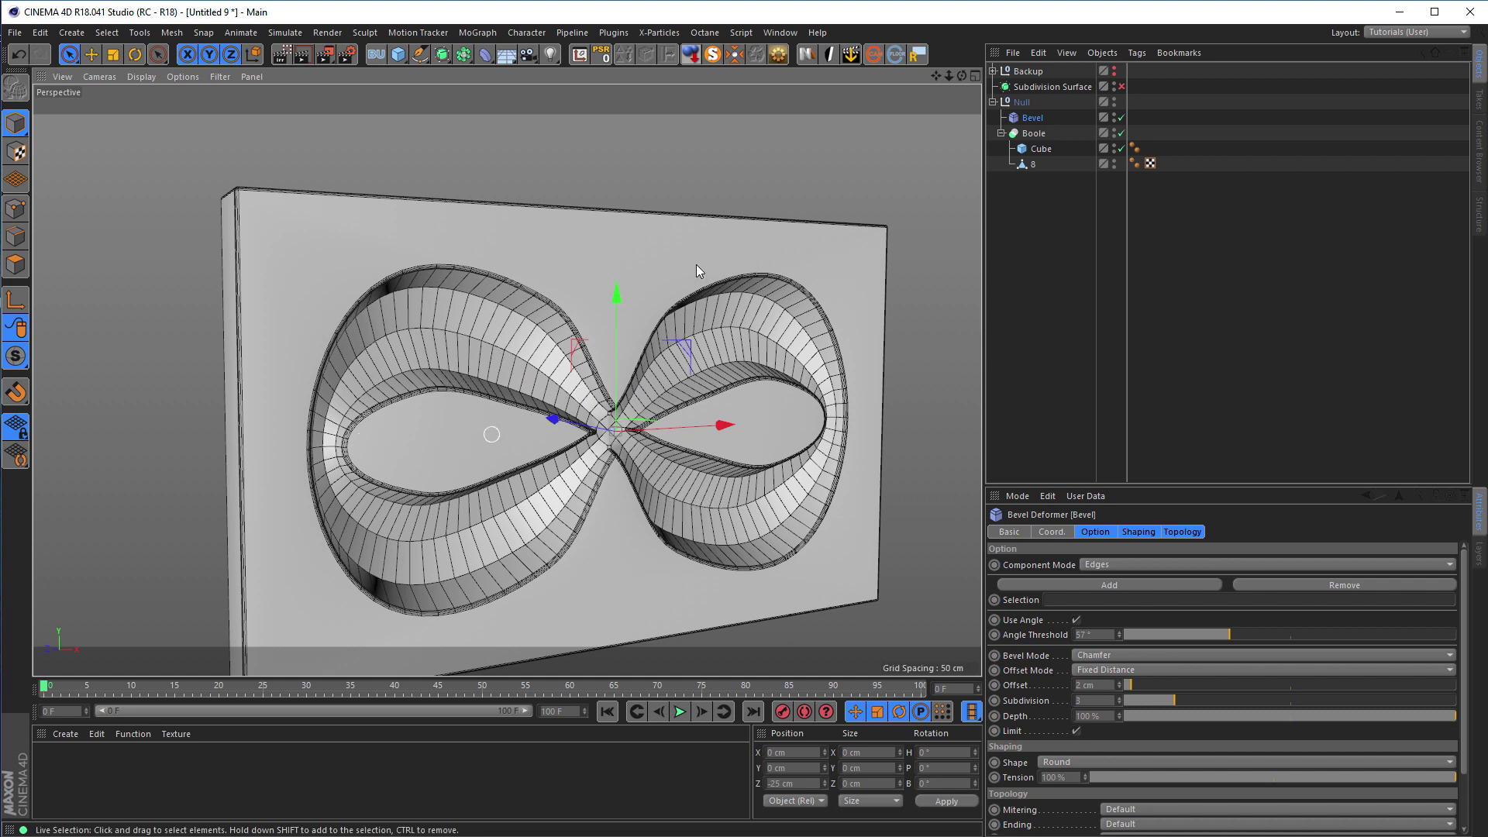
- Duplicate the 8 mesh to the top level of the Object Manager
{"action": "left_click", "coordinate": [1026, 164]}
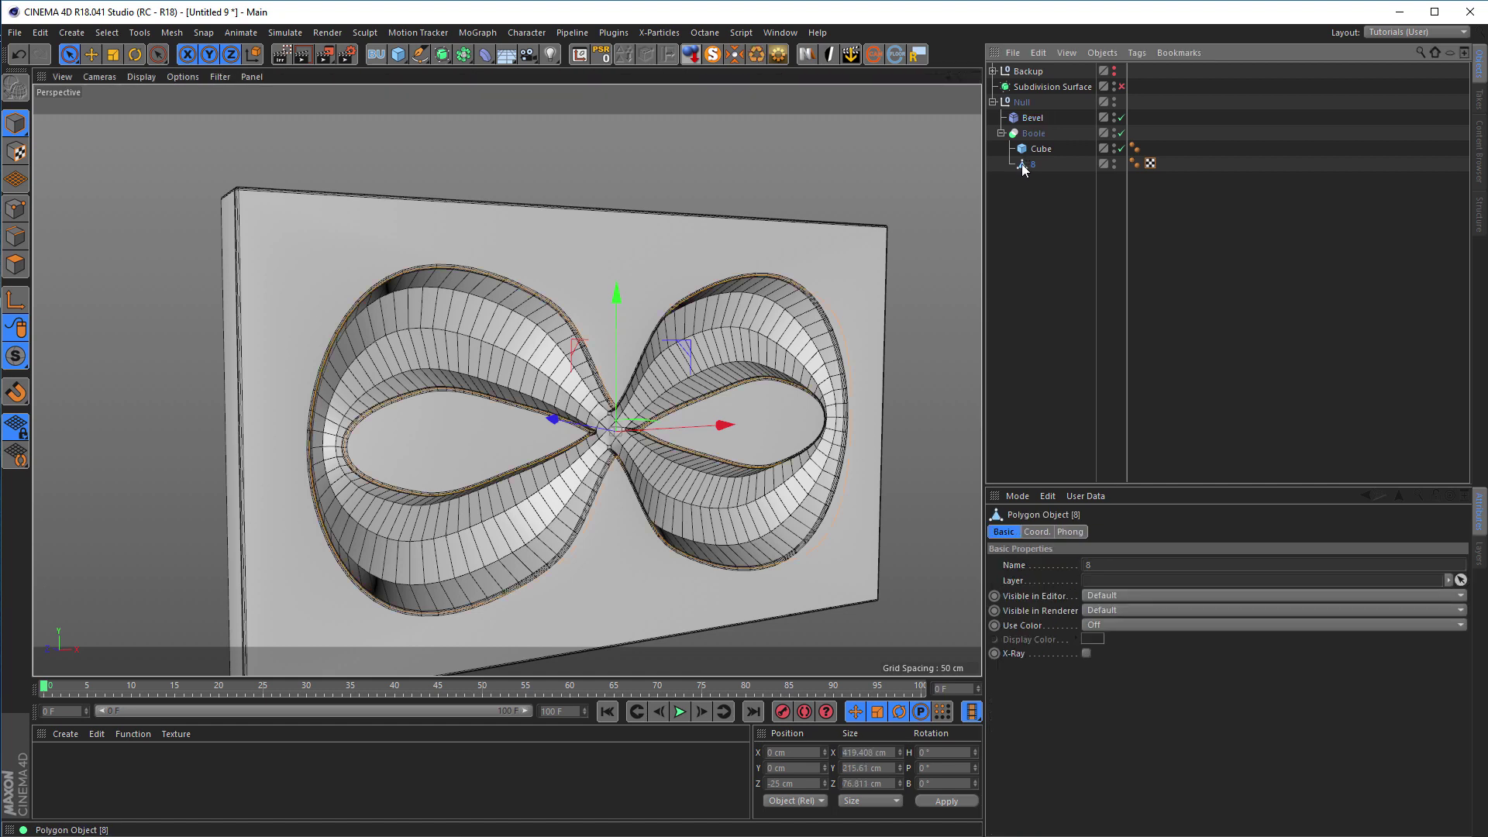
{"action": "left_click_drag", "start_coordinate": [1023, 164], "coordinate": [1031, 314], "text": "ctrl"}
{"action": "left_click_drag", "start_coordinate": [733, 416], "coordinate": [570, 361], "text": "alt"}
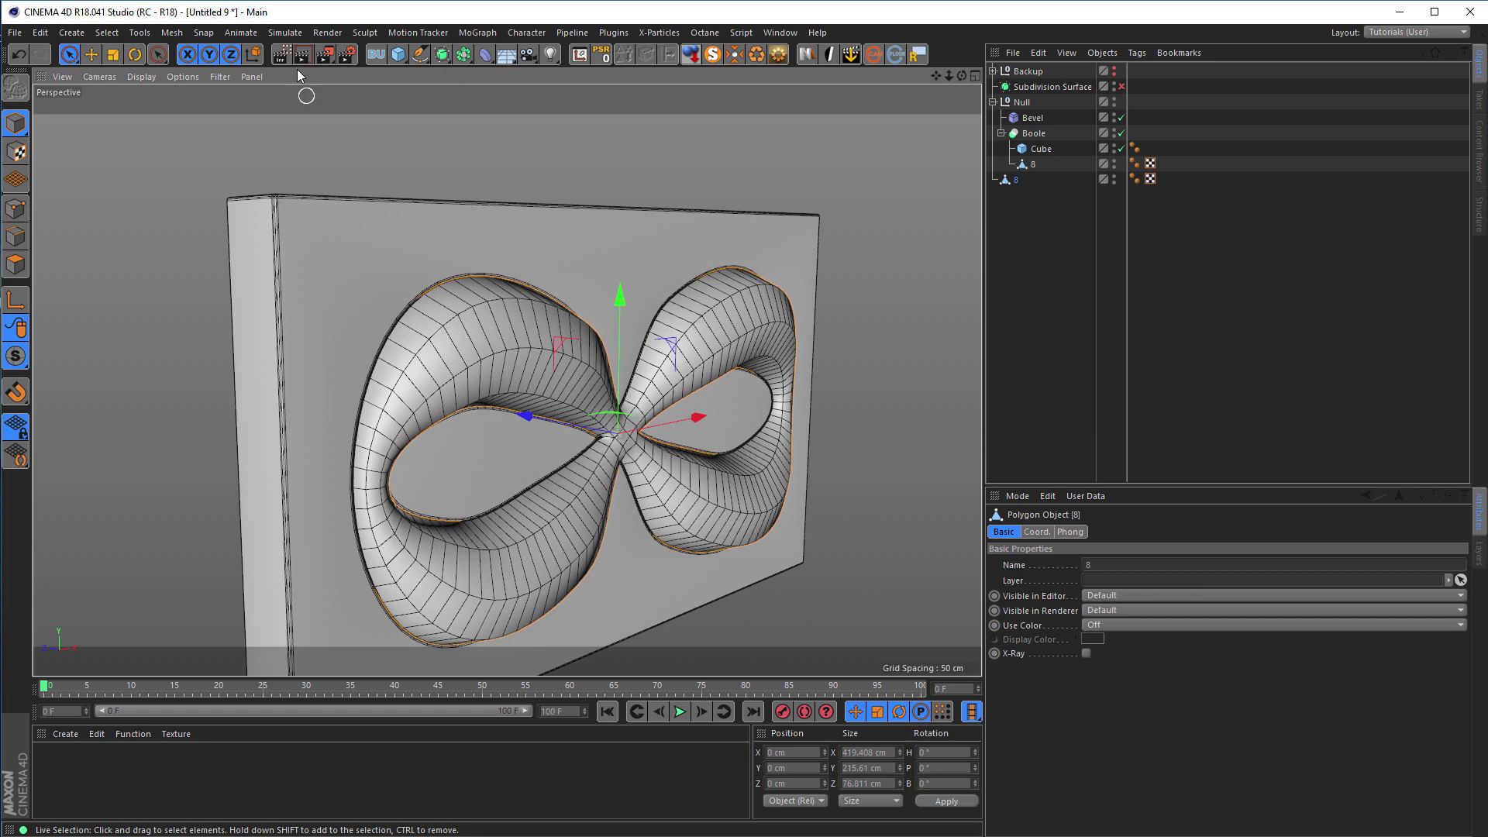
- Activate the Low render setting and render a viewport preview
{"action": "left_click", "coordinate": [346, 55]}
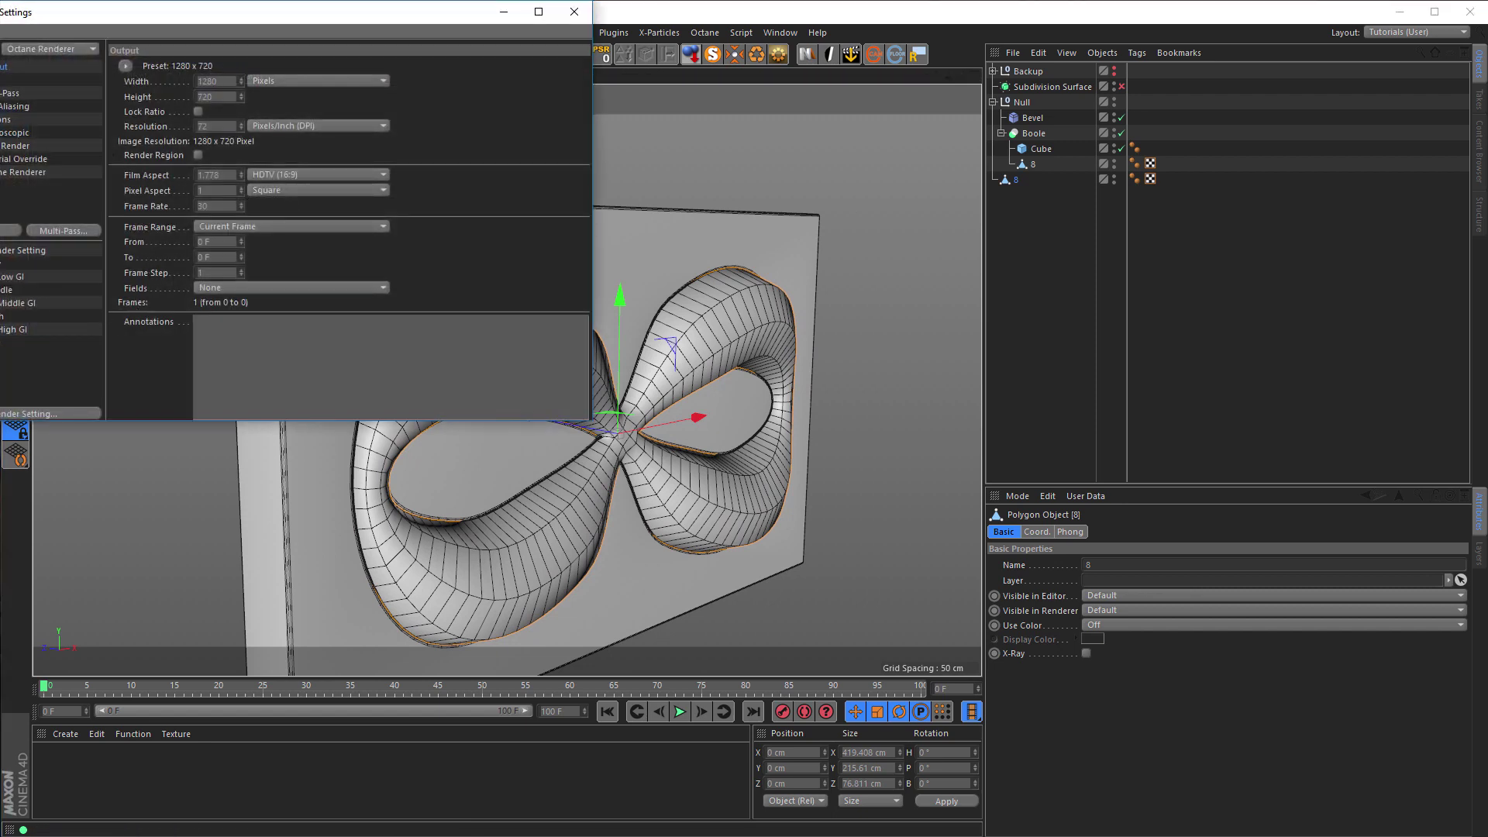
{"action": "left_click_drag", "start_coordinate": [263, 19], "coordinate": [500, 121]}
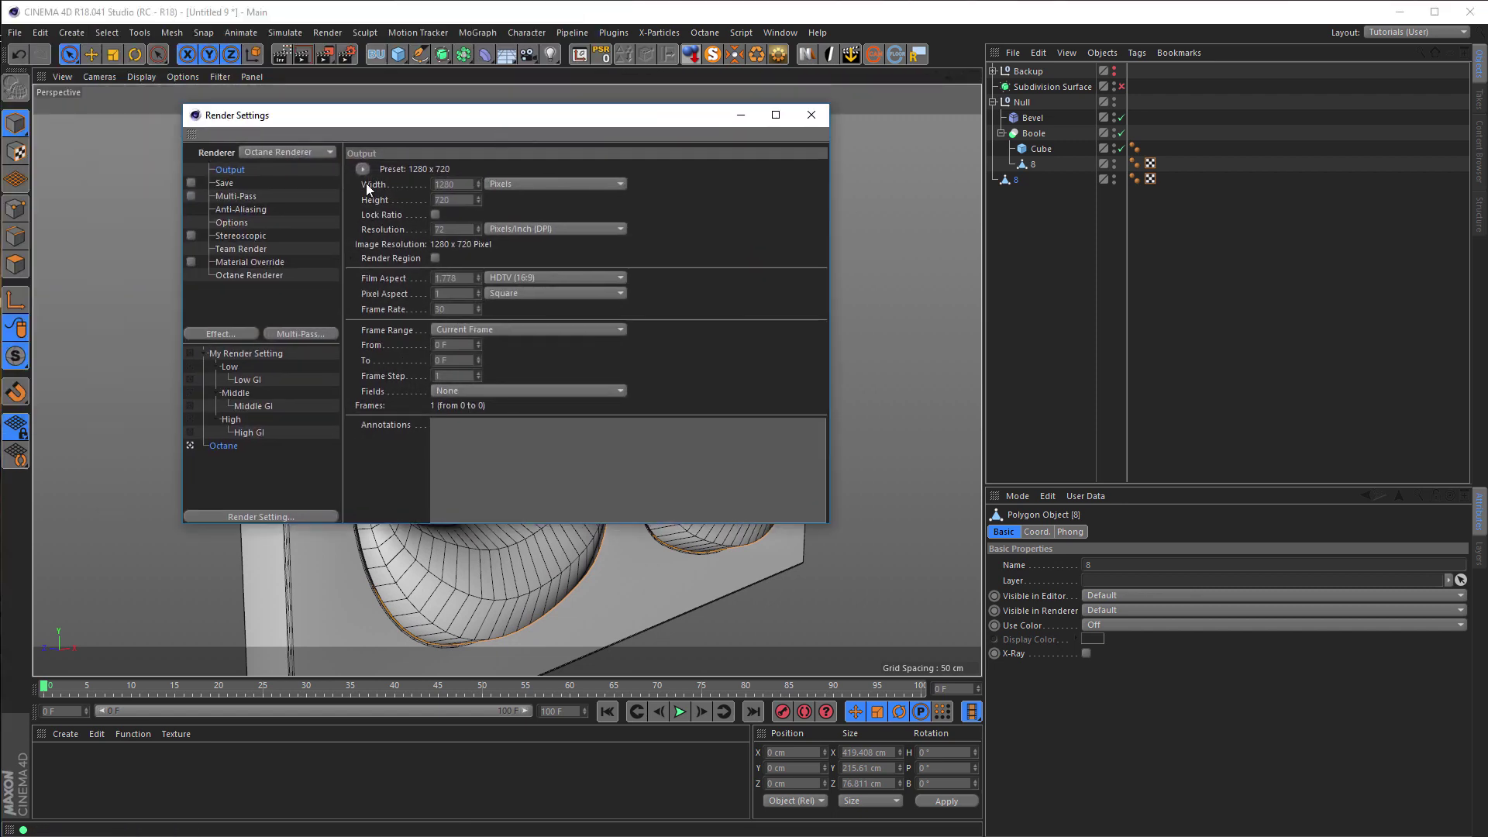
{"action": "left_click", "coordinate": [189, 365]}
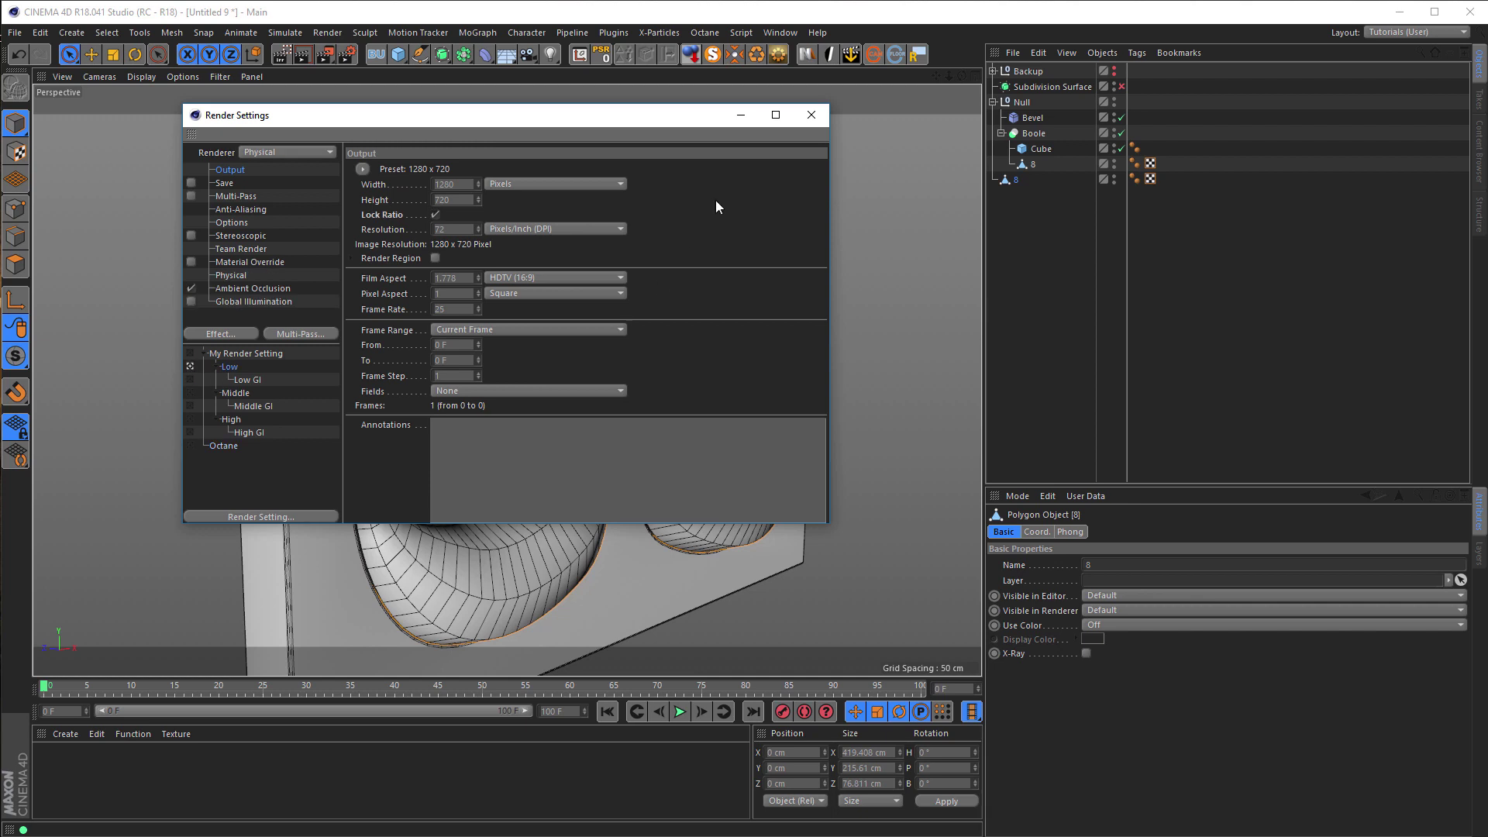
{"action": "left_click", "coordinate": [820, 114]}
{"action": "key", "text": "ctrl+r"}
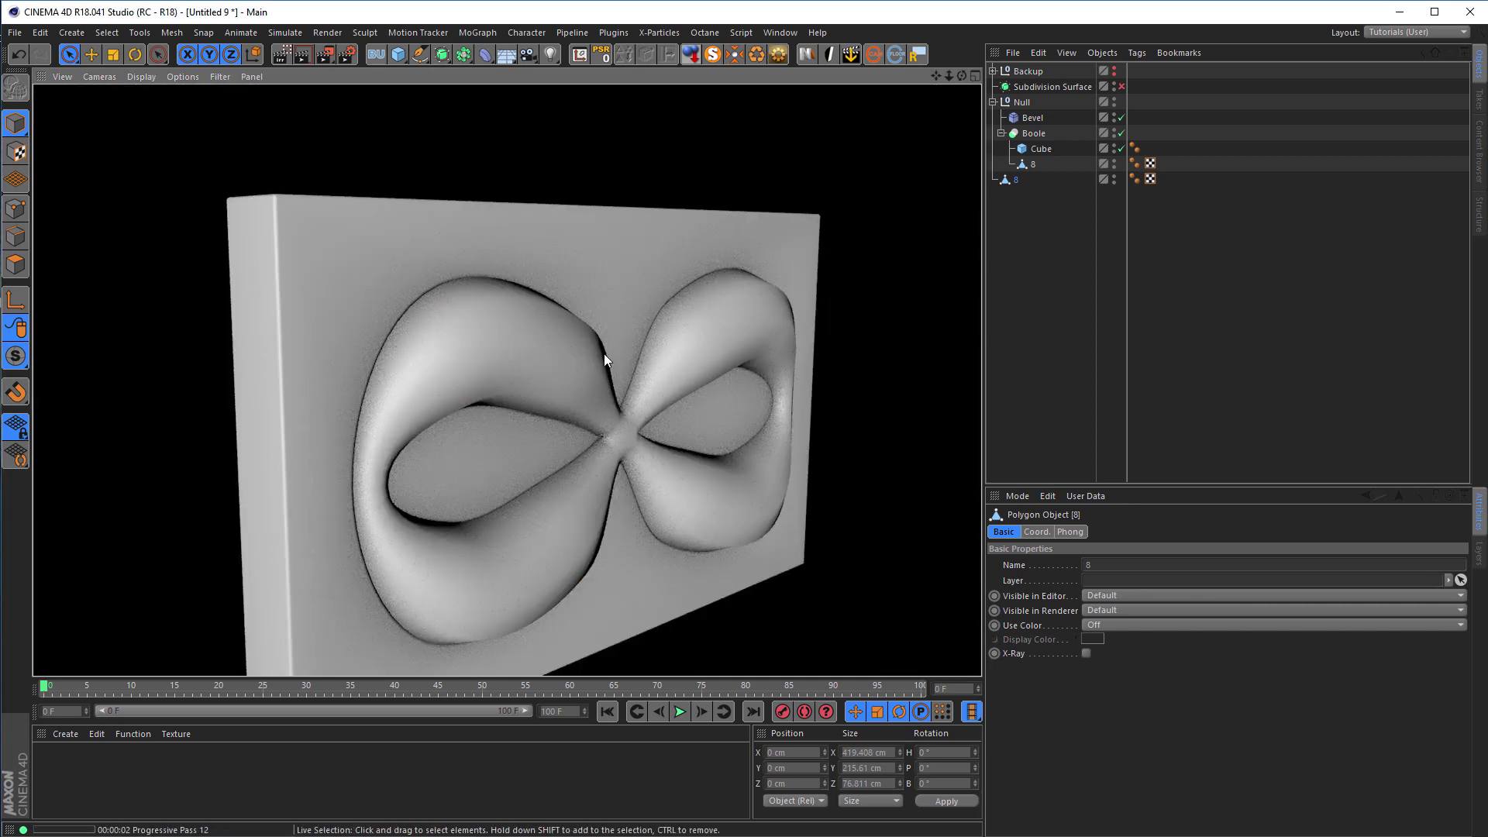
- Enable the Phong angle limit on the copied 8, wrap it in a Subdivision Surface, and render
{"action": "left_click", "coordinate": [1136, 179]}
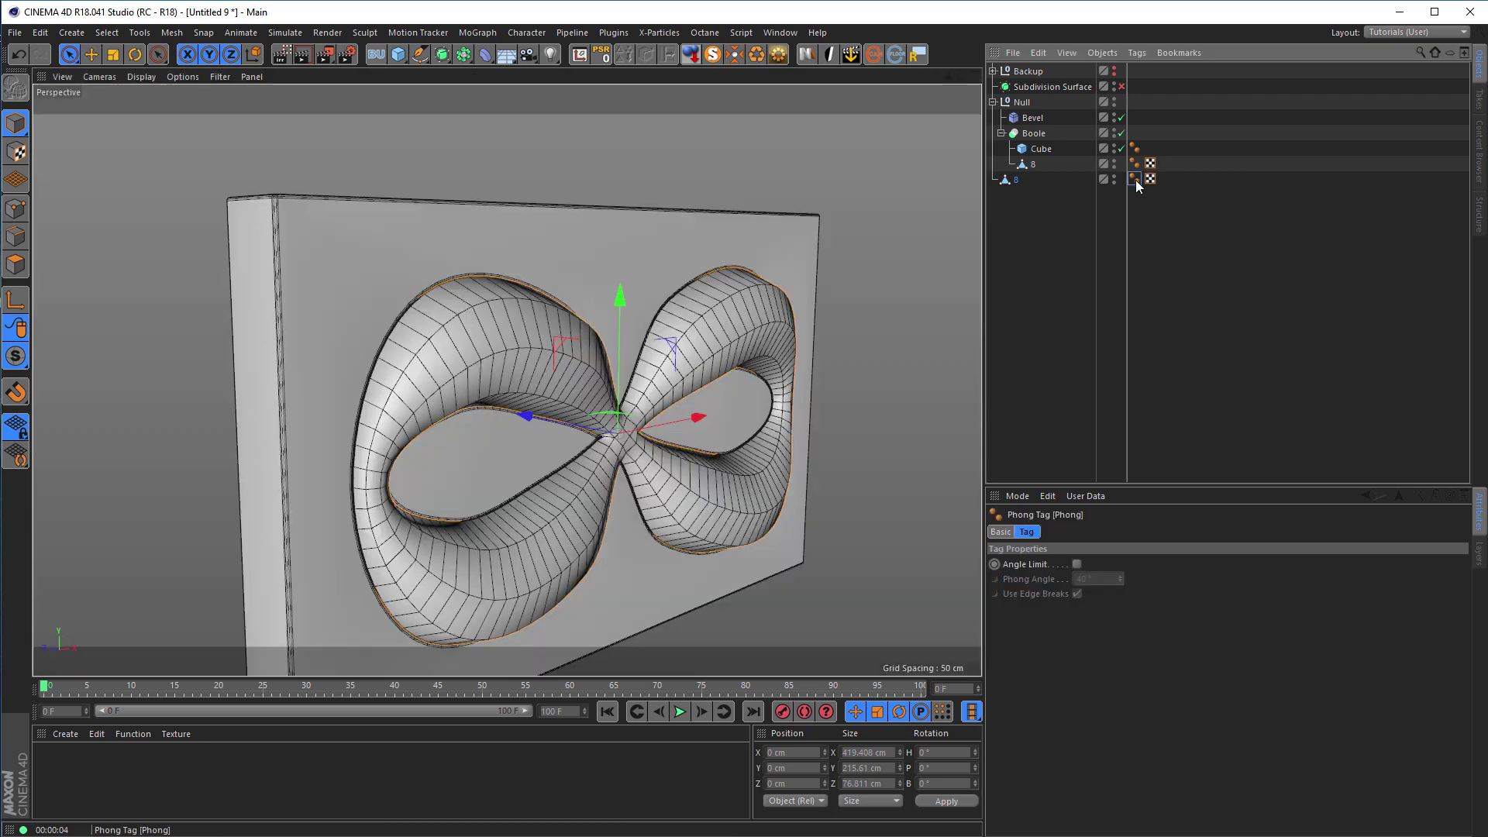
{"action": "left_click", "coordinate": [1078, 563]}
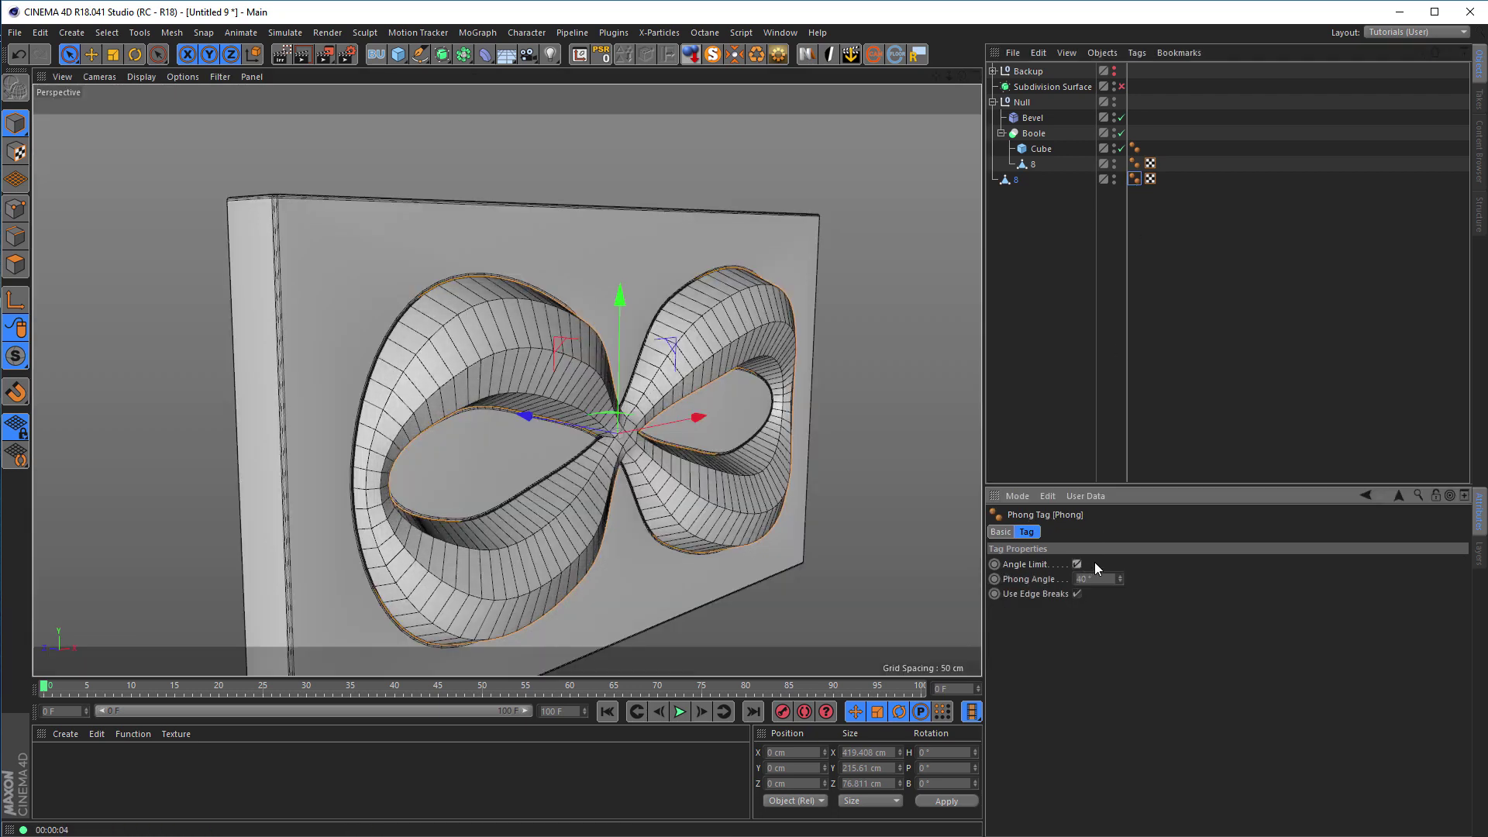
{"action": "left_click", "coordinate": [1009, 181]}
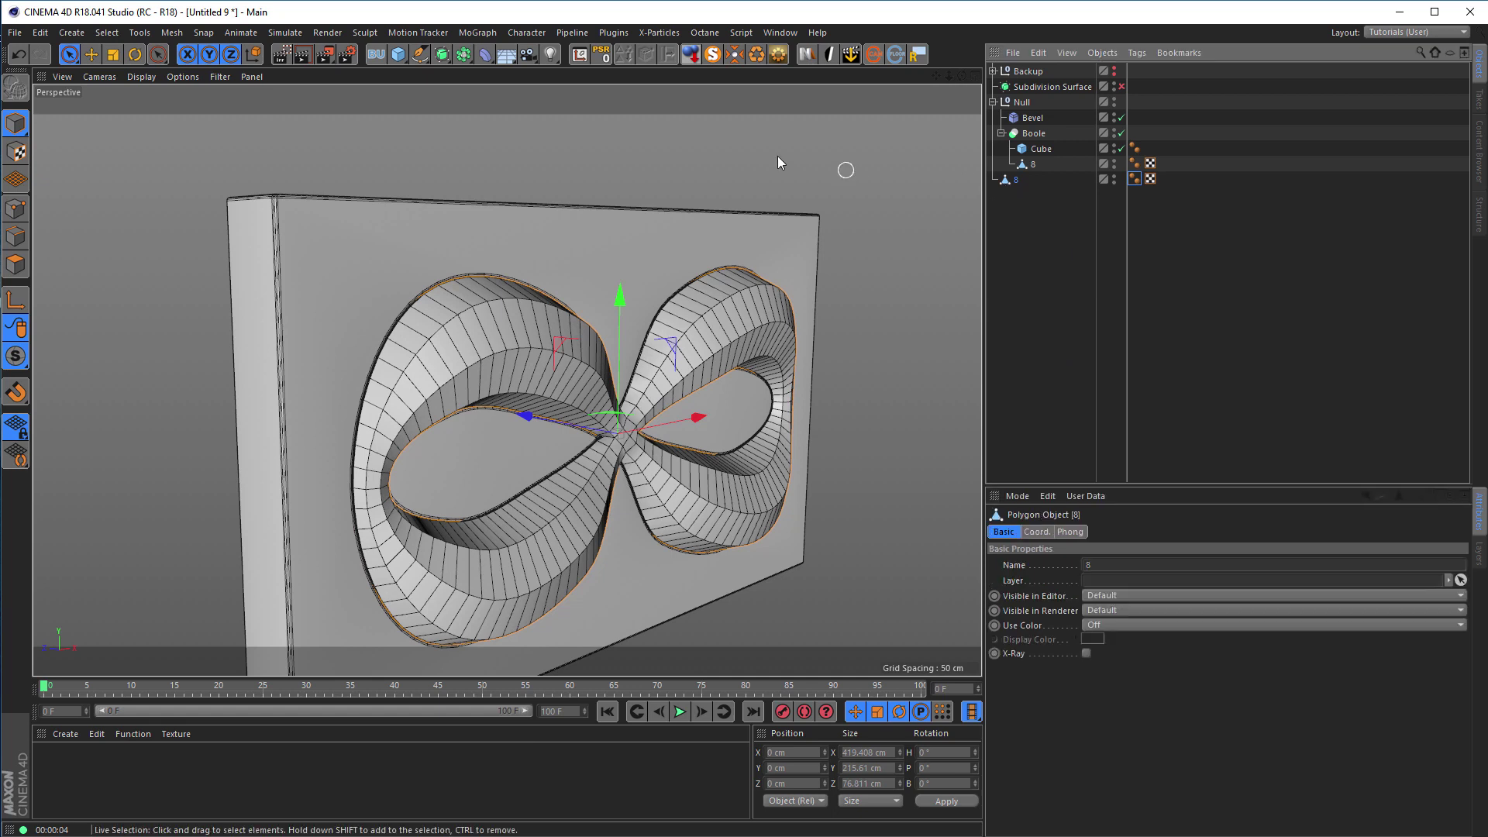
{"action": "left_click", "coordinate": [442, 55], "text": "alt"}
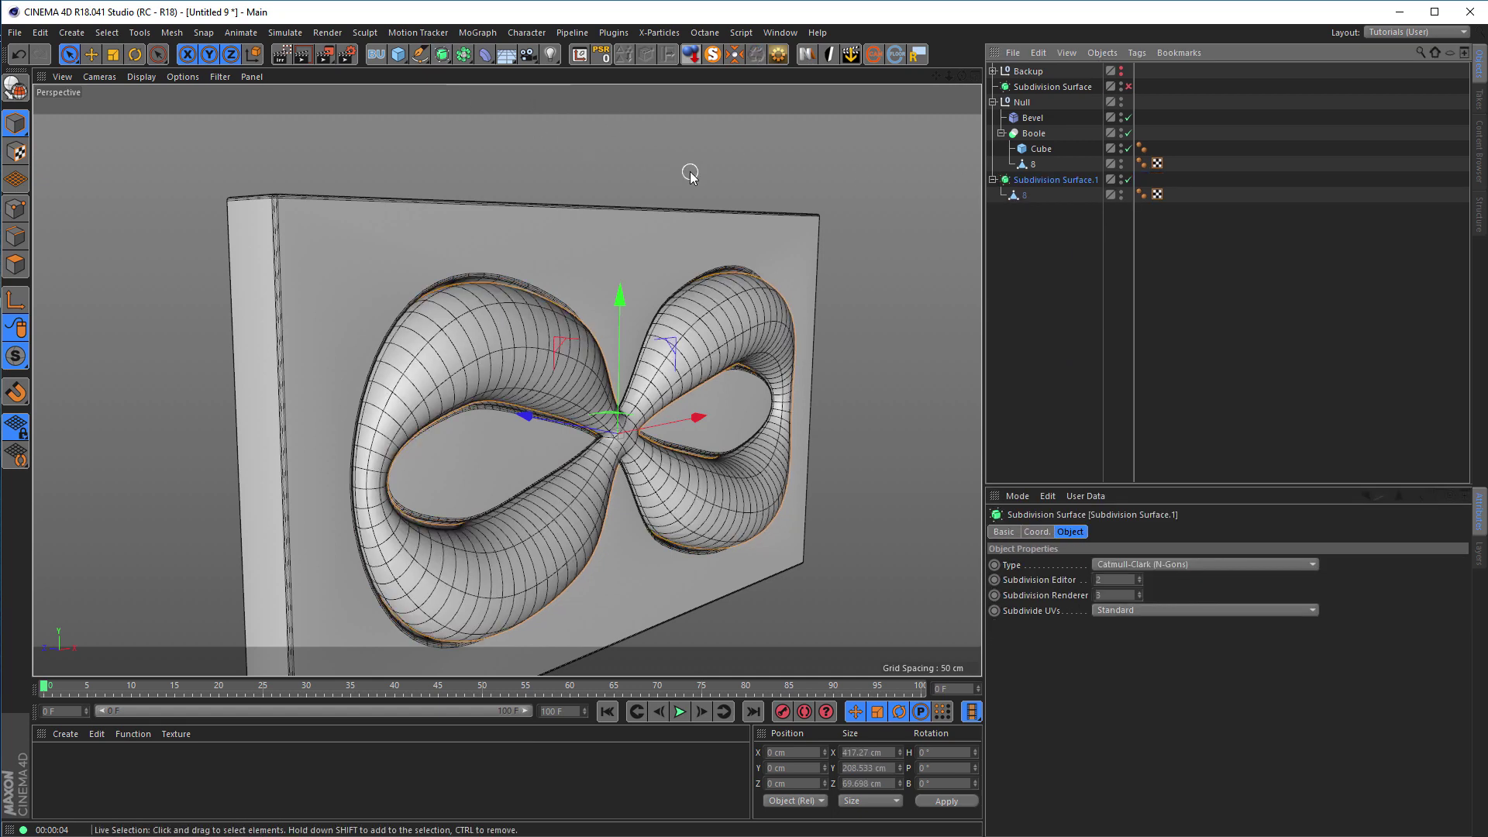
{"action": "key", "text": "ctrl+r"}
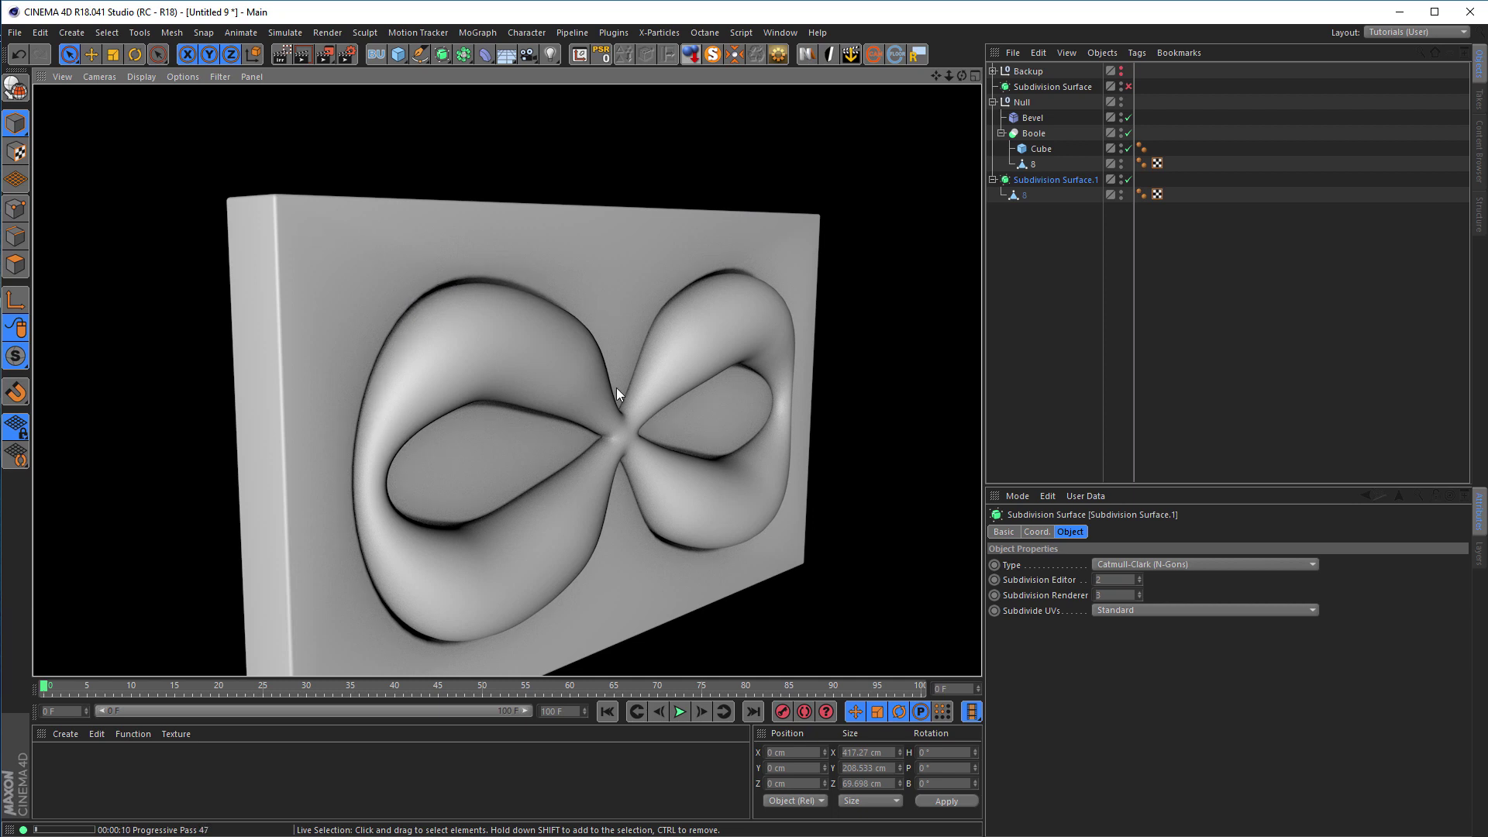
{"action": "left_click", "coordinate": [1020, 198]}
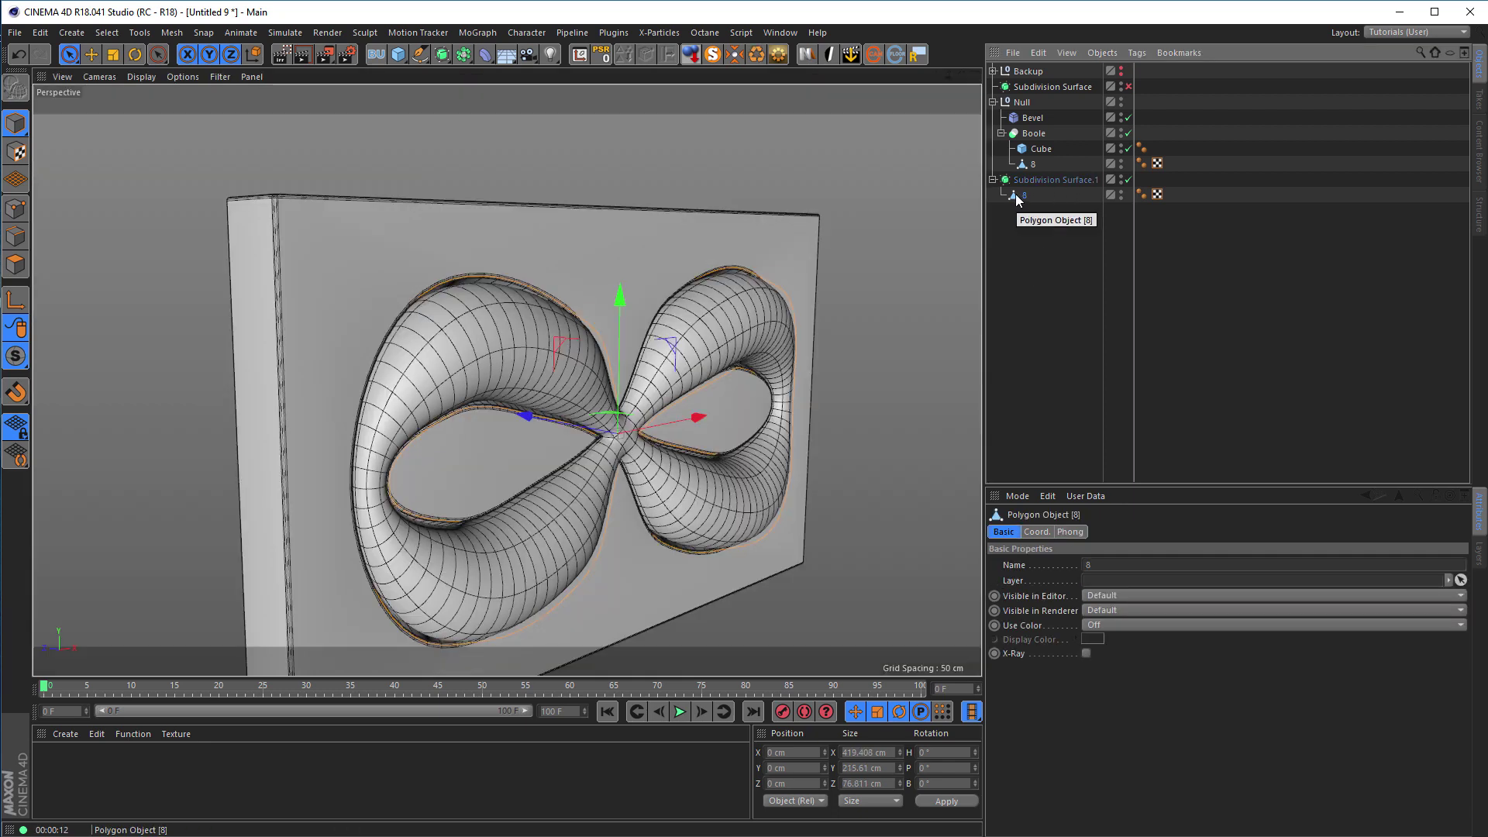
- Move the 8 back to the top level and delete the Null group and Subdivision Surface.1
{"action": "left_click_drag", "start_coordinate": [1018, 197], "coordinate": [1031, 281]}
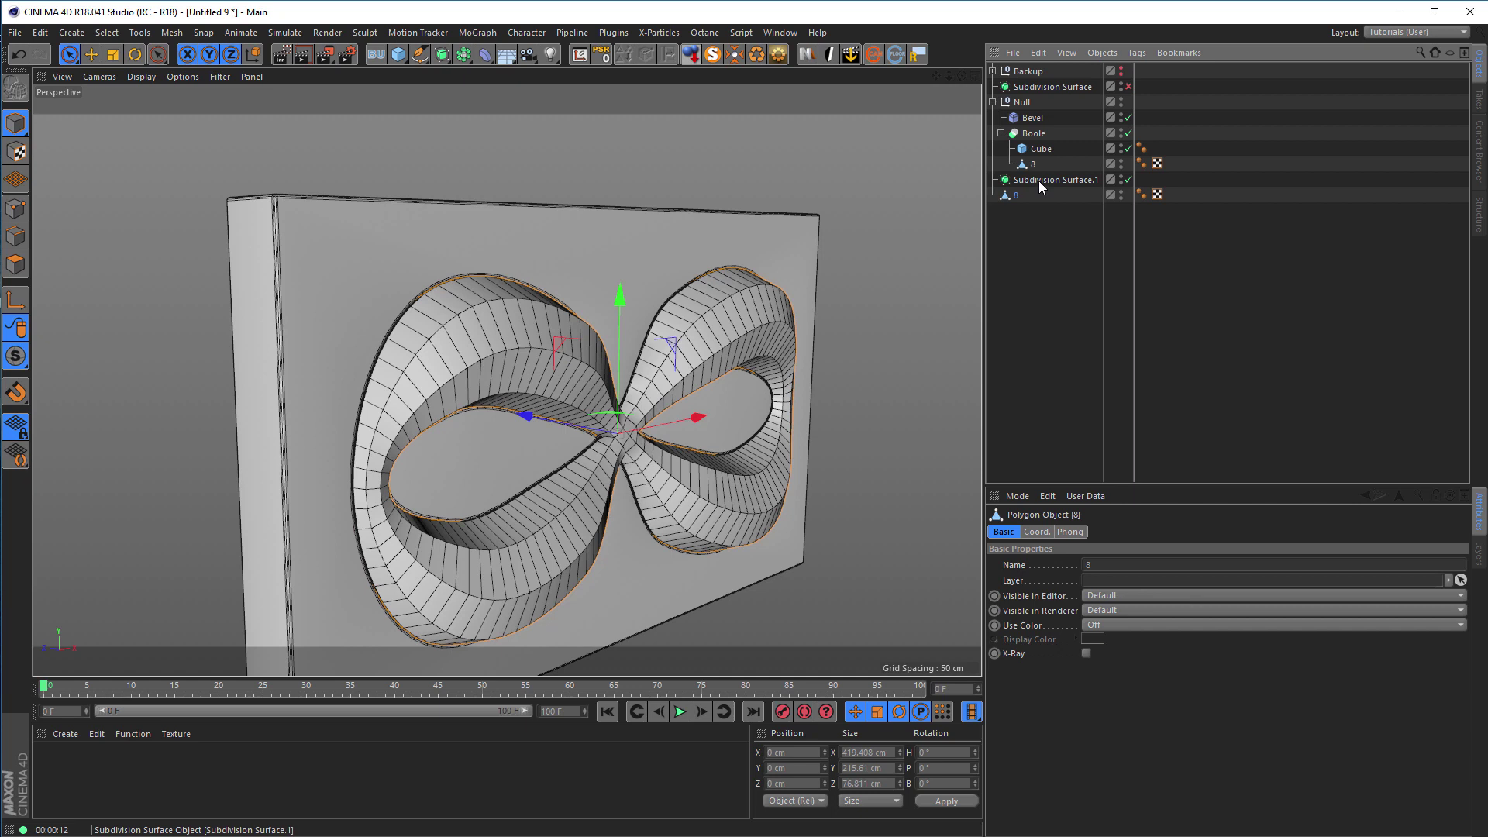
{"action": "left_click", "coordinate": [1039, 180]}
{"action": "left_click", "coordinate": [1022, 101], "text": "ctrl"}
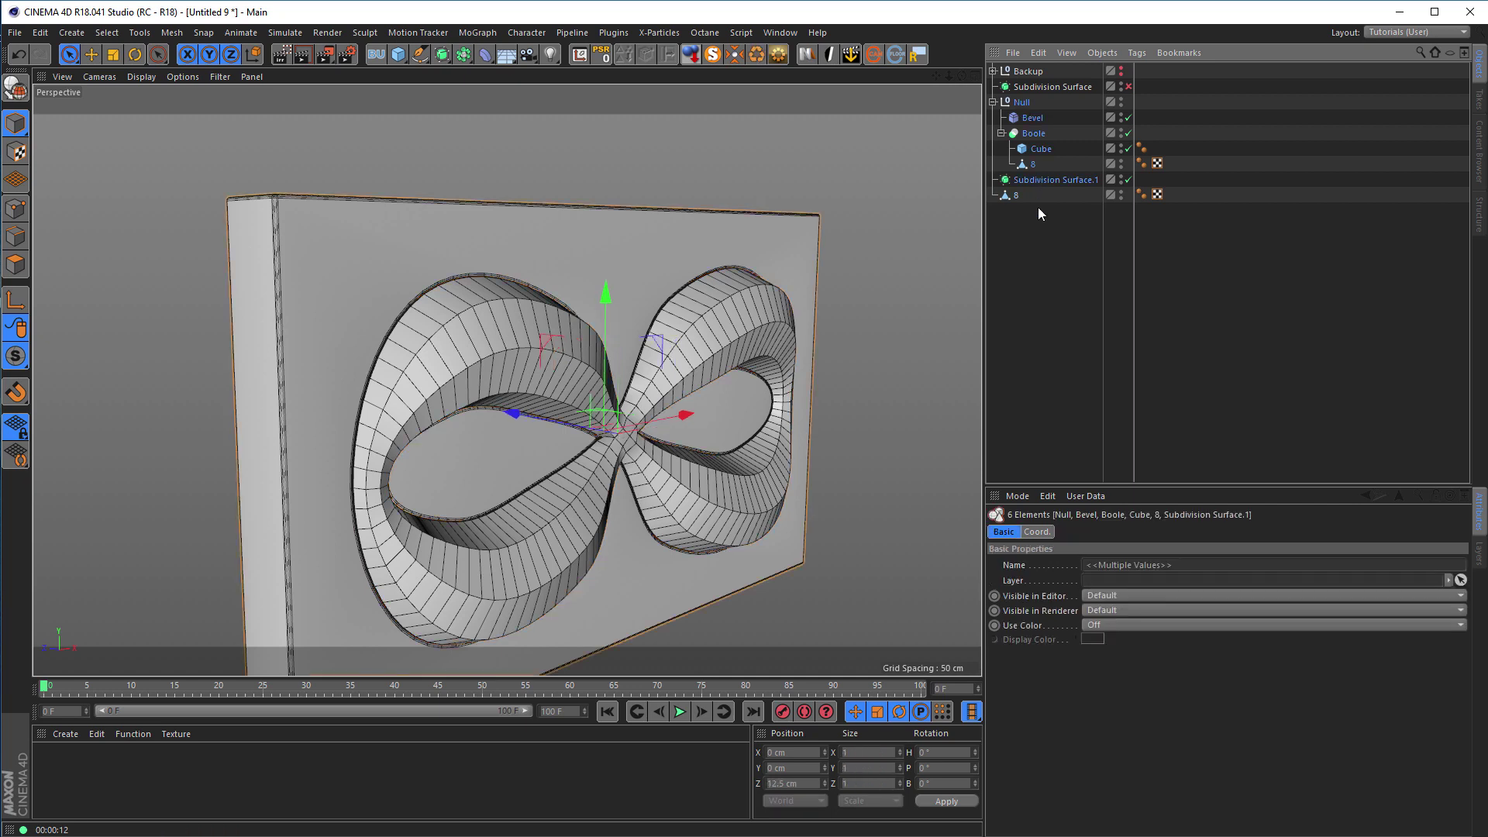
{"action": "key", "text": "Delete"}
- In the Right view, rectangle-select and delete the 351 points on the mesh's left half
{"action": "left_click_drag", "start_coordinate": [606, 404], "coordinate": [559, 313], "text": "alt"}
{"action": "middle_click", "coordinate": [560, 313]}
{"action": "middle_click", "coordinate": [392, 469]}
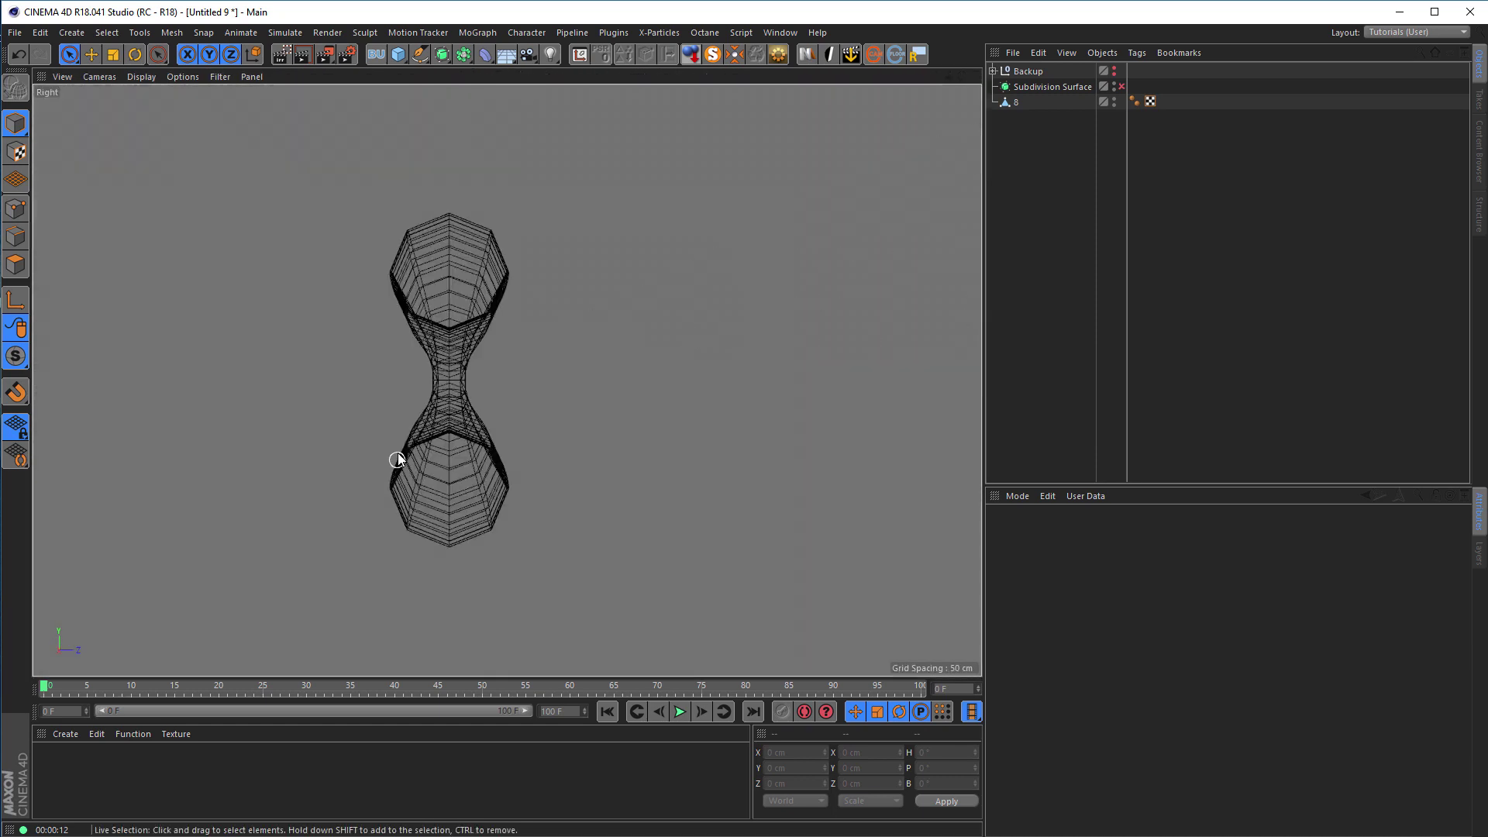
{"action": "left_click", "coordinate": [16, 210]}
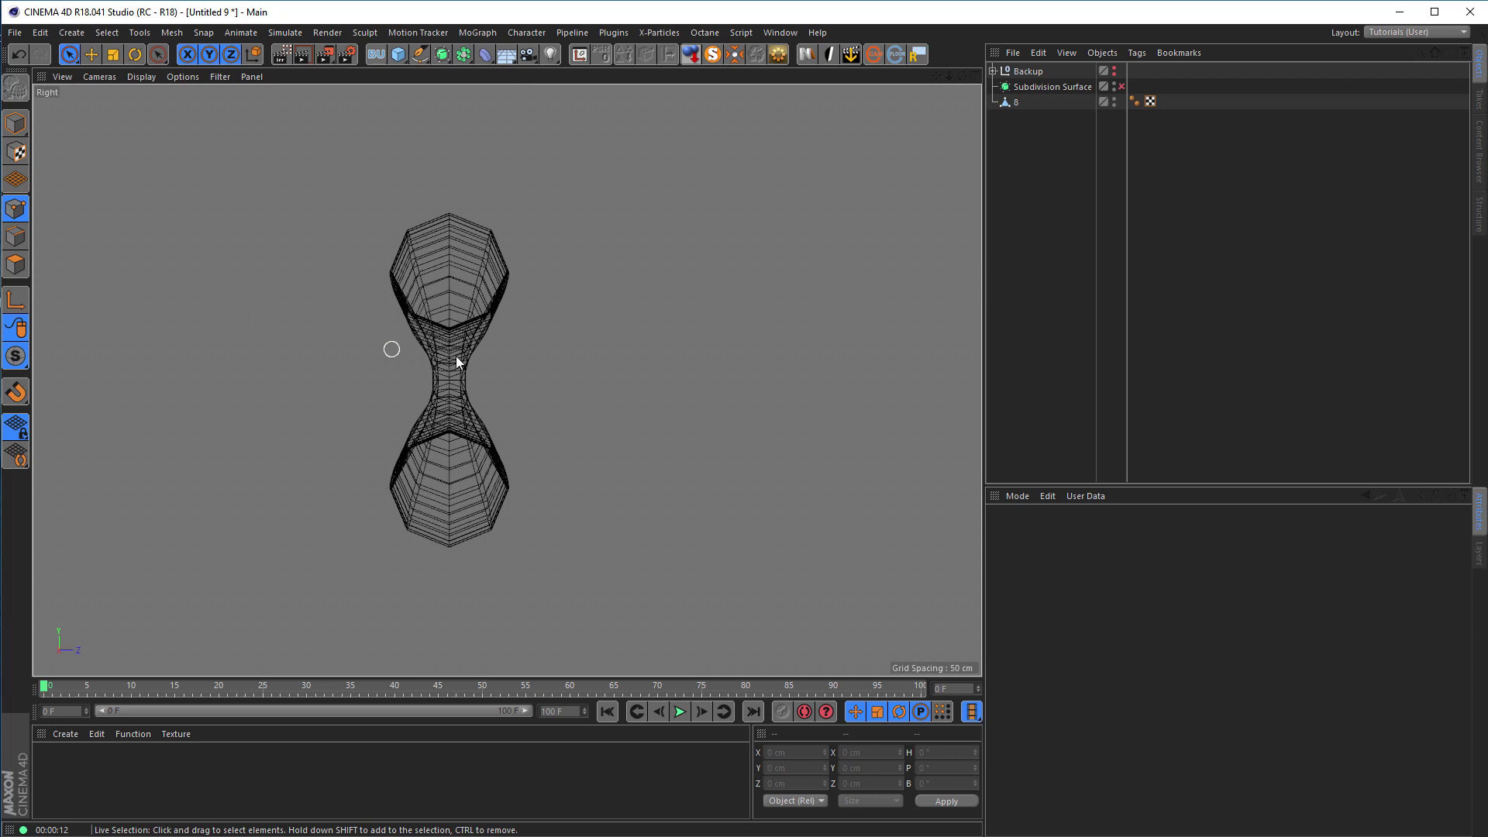
{"action": "left_click", "coordinate": [1014, 103]}
{"action": "middle_click_drag", "start_coordinate": [439, 372], "coordinate": [491, 388], "text": "alt"}
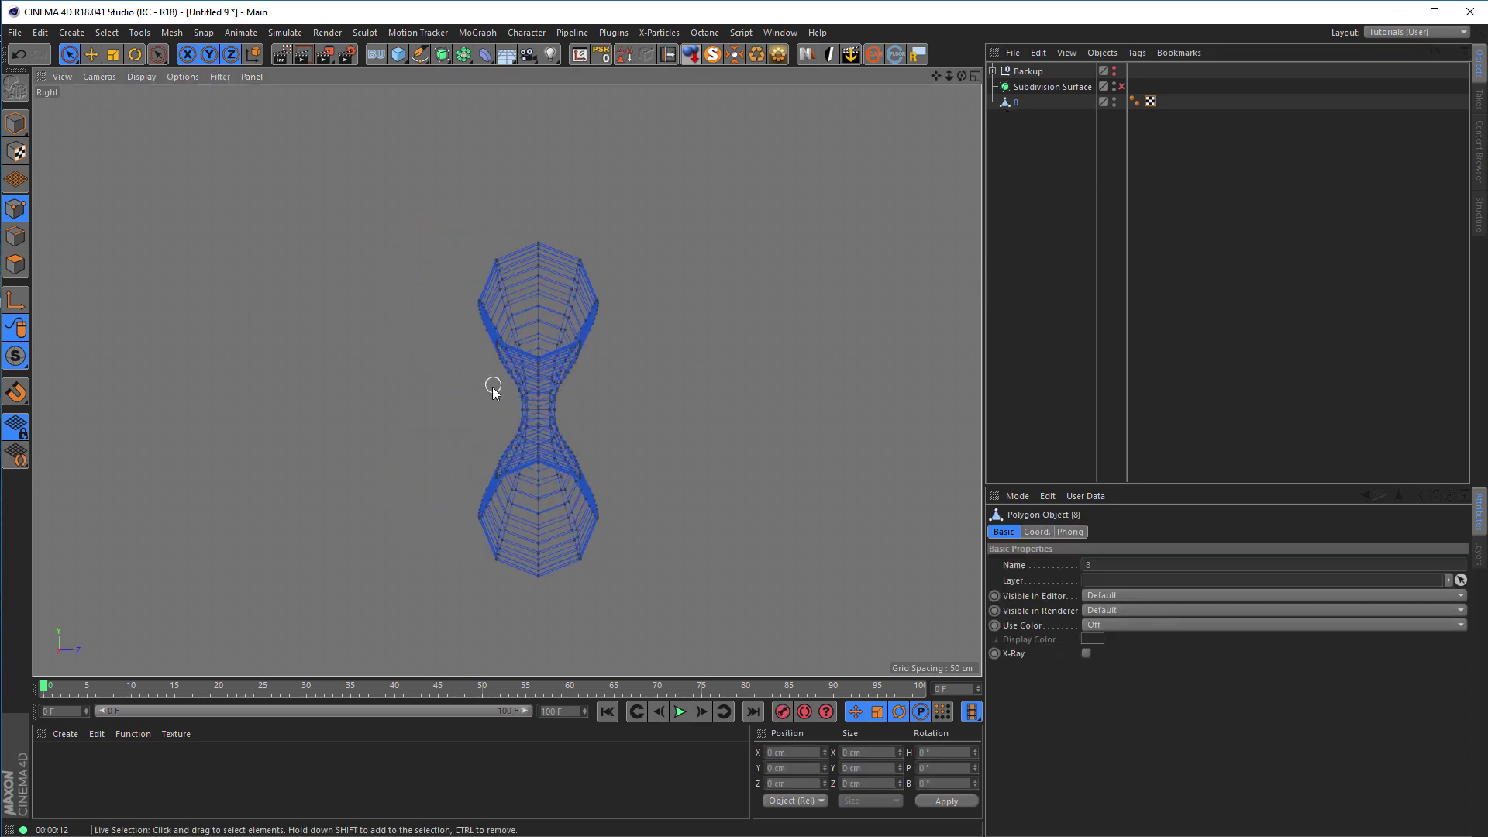
{"action": "scroll", "coordinate": [543, 403], "scroll_direction": "up", "scroll_amount": 3}
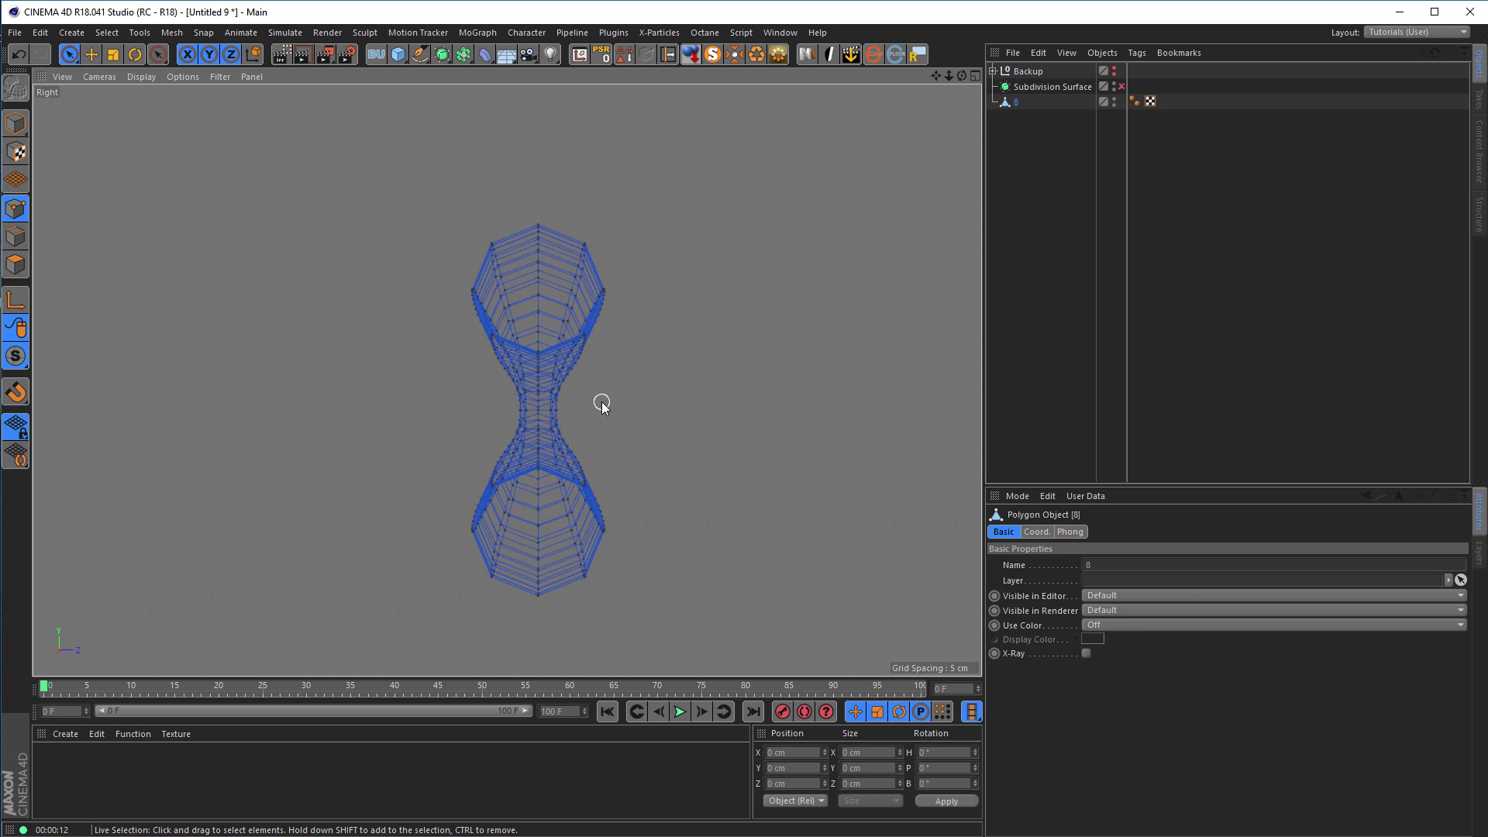
{"action": "key", "text": "0"}
{"action": "left_click_drag", "start_coordinate": [372, 177], "coordinate": [532, 631]}
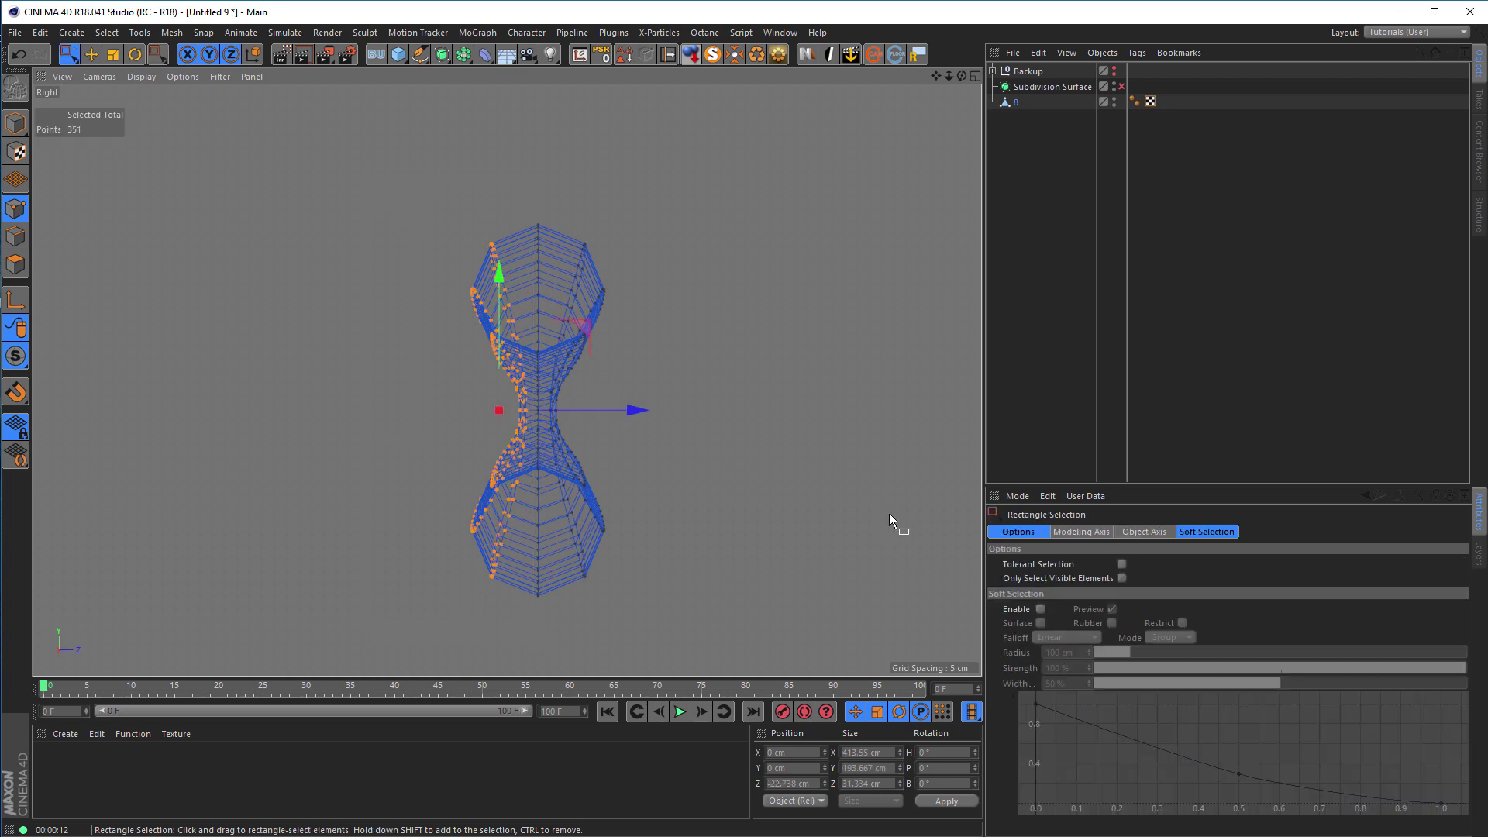
{"action": "key", "text": "Delete"}
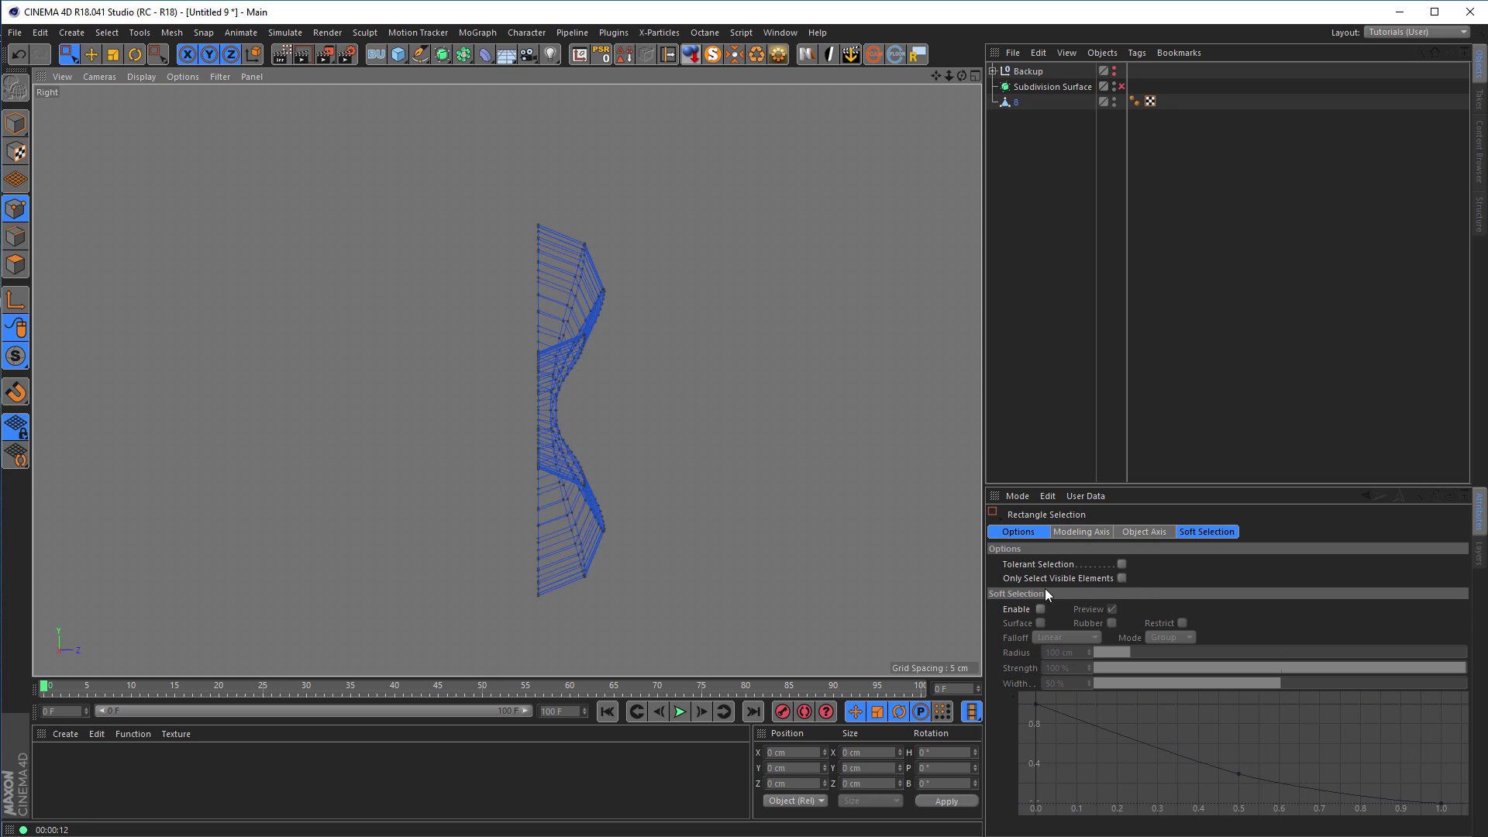
- Inspect the remaining figure-eight band in perspective, then maximize the Front view
{"action": "middle_click", "coordinate": [709, 481]}
{"action": "middle_click", "coordinate": [496, 356]}
{"action": "left_click_drag", "start_coordinate": [494, 355], "coordinate": [519, 402], "text": "alt"}
{"action": "scroll", "coordinate": [534, 393], "scroll_direction": "down", "scroll_amount": 3}
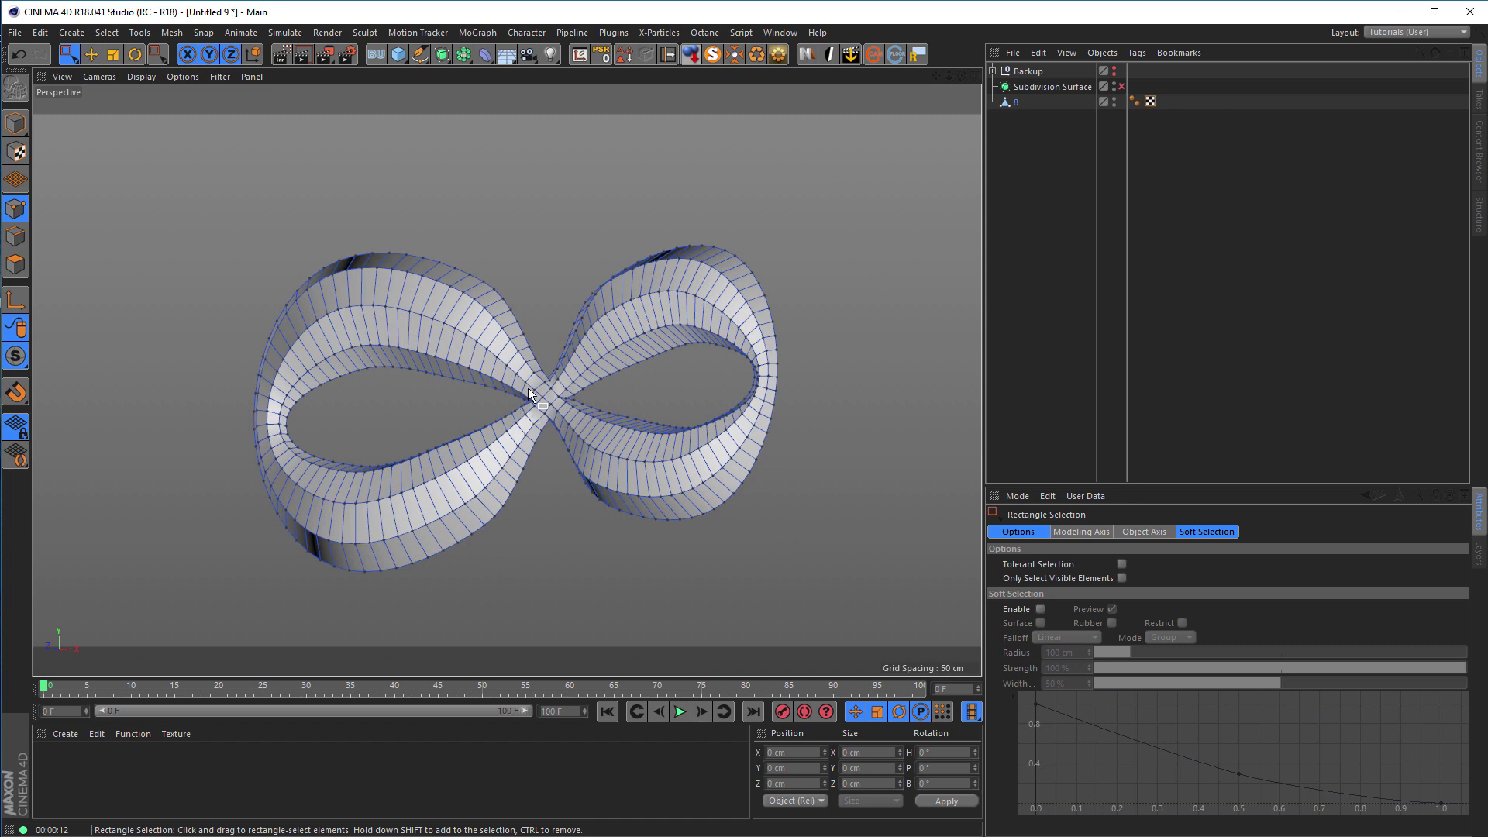
{"action": "middle_click", "coordinate": [535, 395]}
{"action": "middle_click", "coordinate": [603, 491]}
{"action": "scroll", "coordinate": [500, 349], "scroll_direction": "up", "scroll_amount": 3}
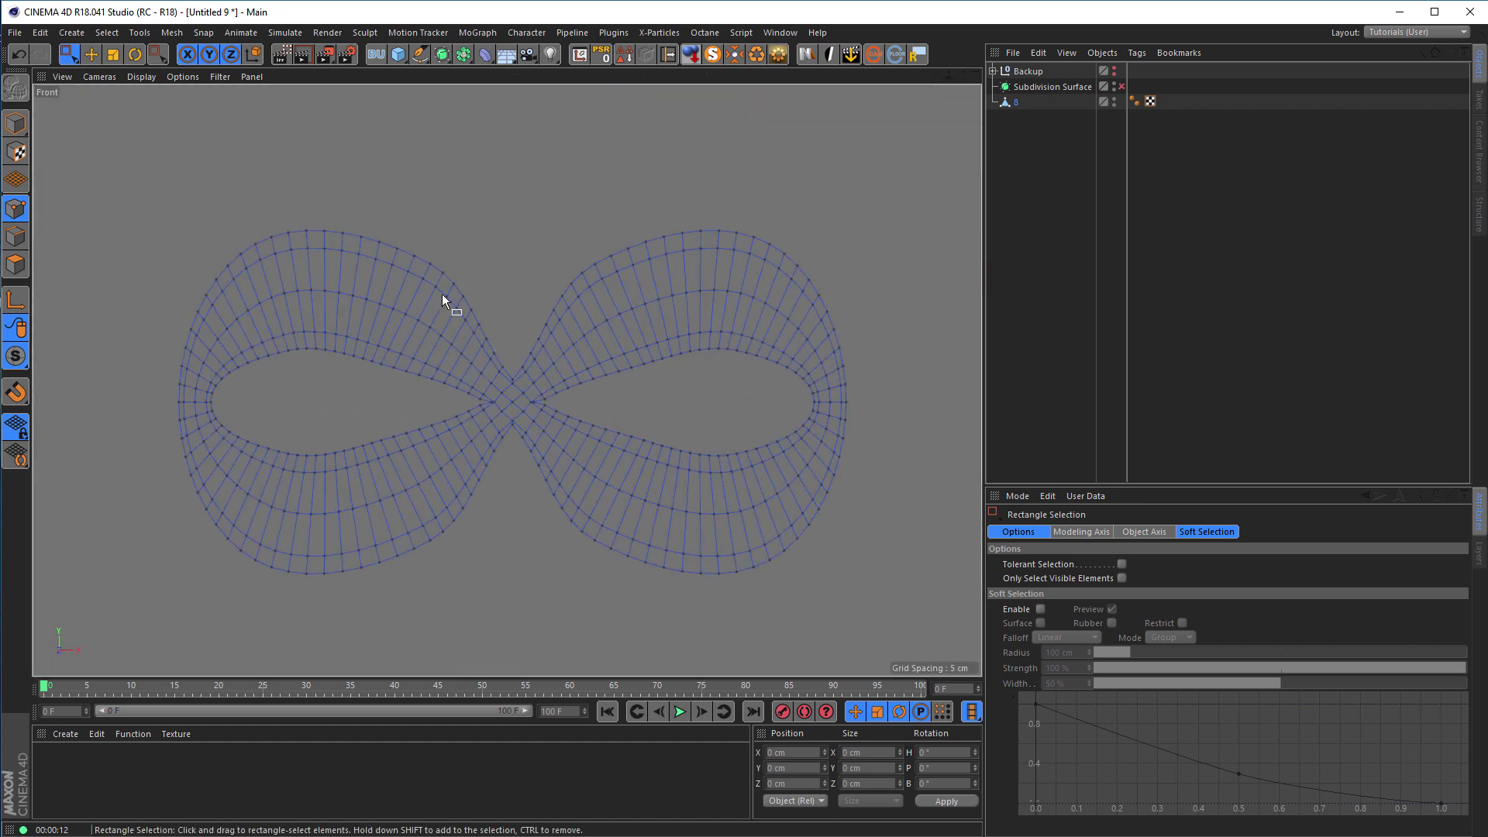
- Switch the viewport display to Gouraud Shading (Lines)
{"action": "left_click", "coordinate": [149, 78]}
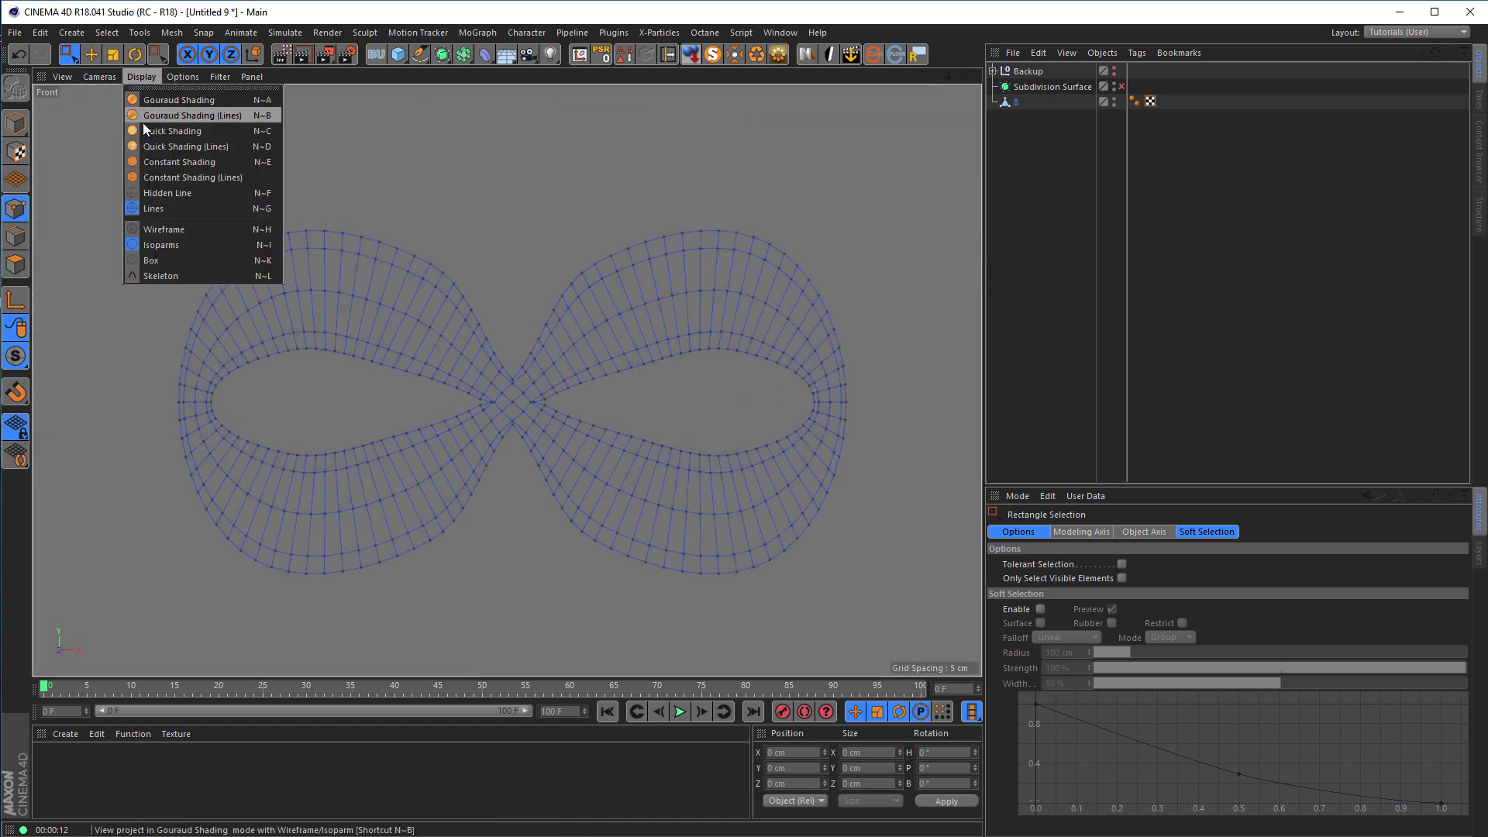
{"action": "left_click", "coordinate": [189, 115]}
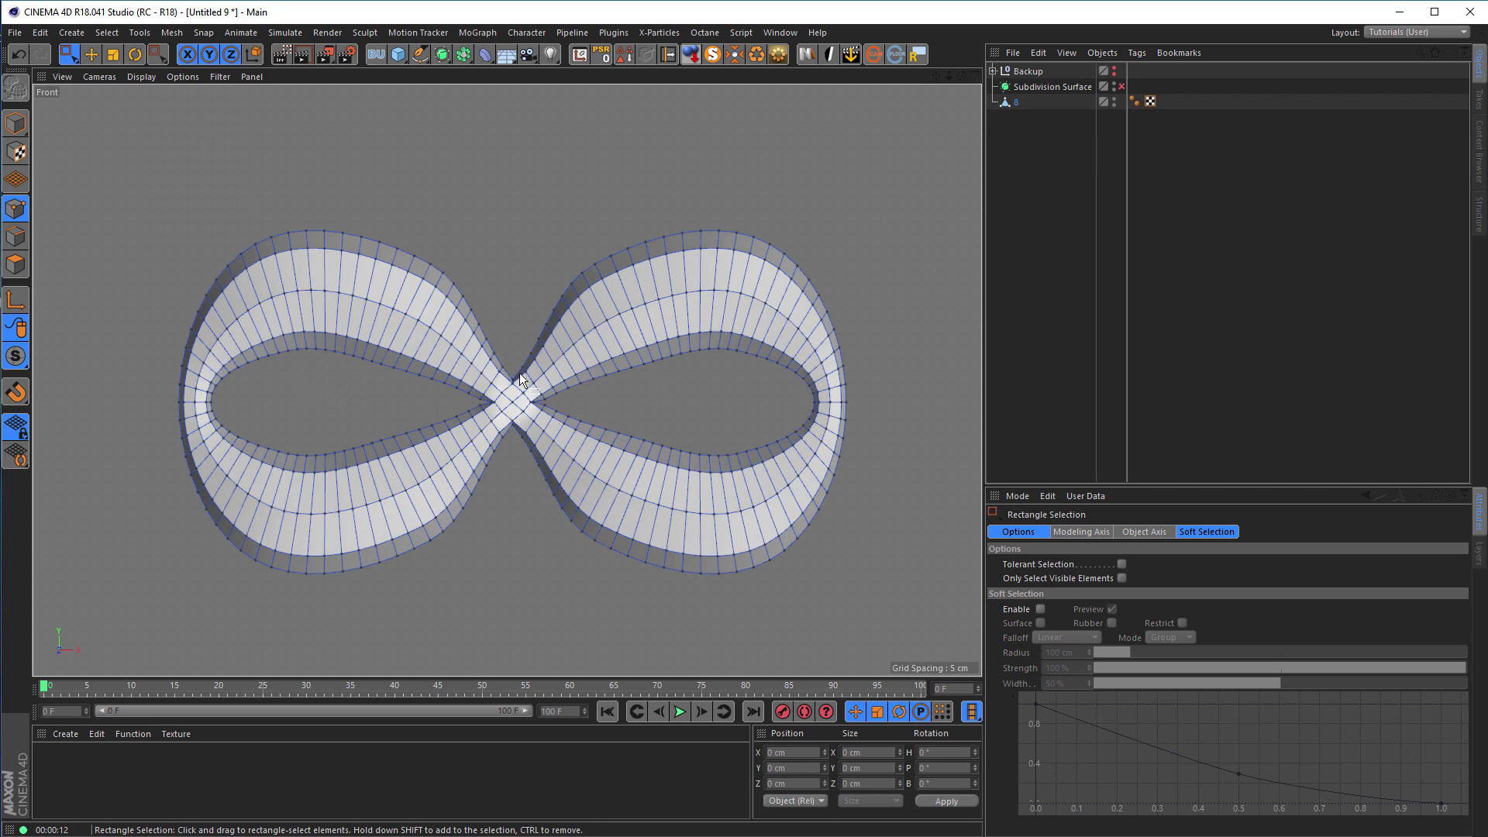
{"action": "scroll", "coordinate": [523, 376], "scroll_direction": "up", "scroll_amount": 2}
{"action": "scroll", "coordinate": [535, 373], "scroll_direction": "up", "scroll_amount": 3}
{"action": "scroll", "coordinate": [547, 376], "scroll_direction": "down", "scroll_amount": 2}
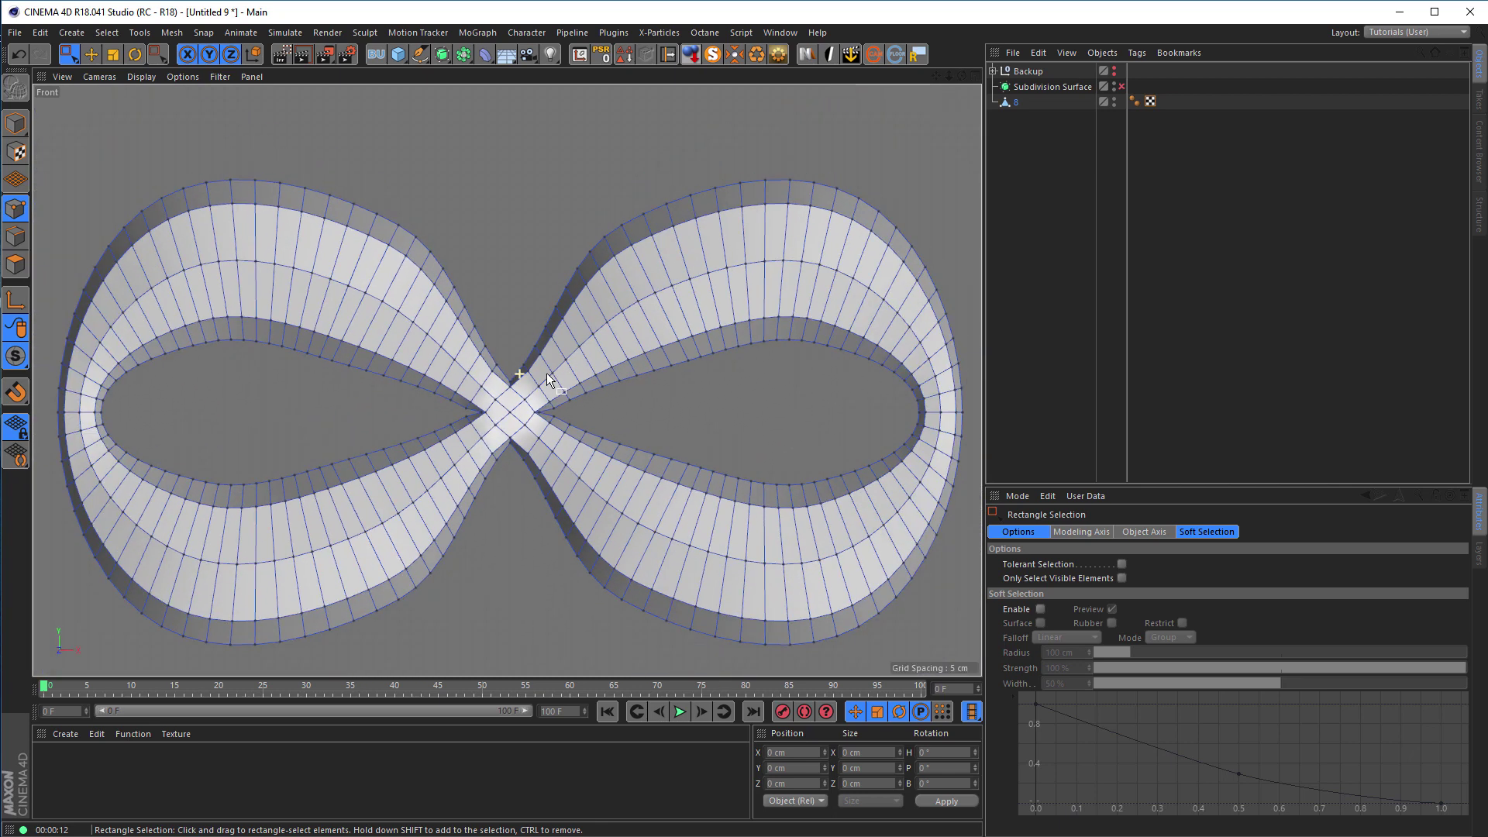
- In Edges mode, path-select all 84 outer border edges along the top and bottom
{"action": "right_click", "coordinate": [546, 373]}
{"action": "left_click", "coordinate": [589, 480]}
{"action": "left_click", "coordinate": [16, 237]}
{"action": "scroll", "coordinate": [203, 170], "scroll_direction": "down", "scroll_amount": 2}
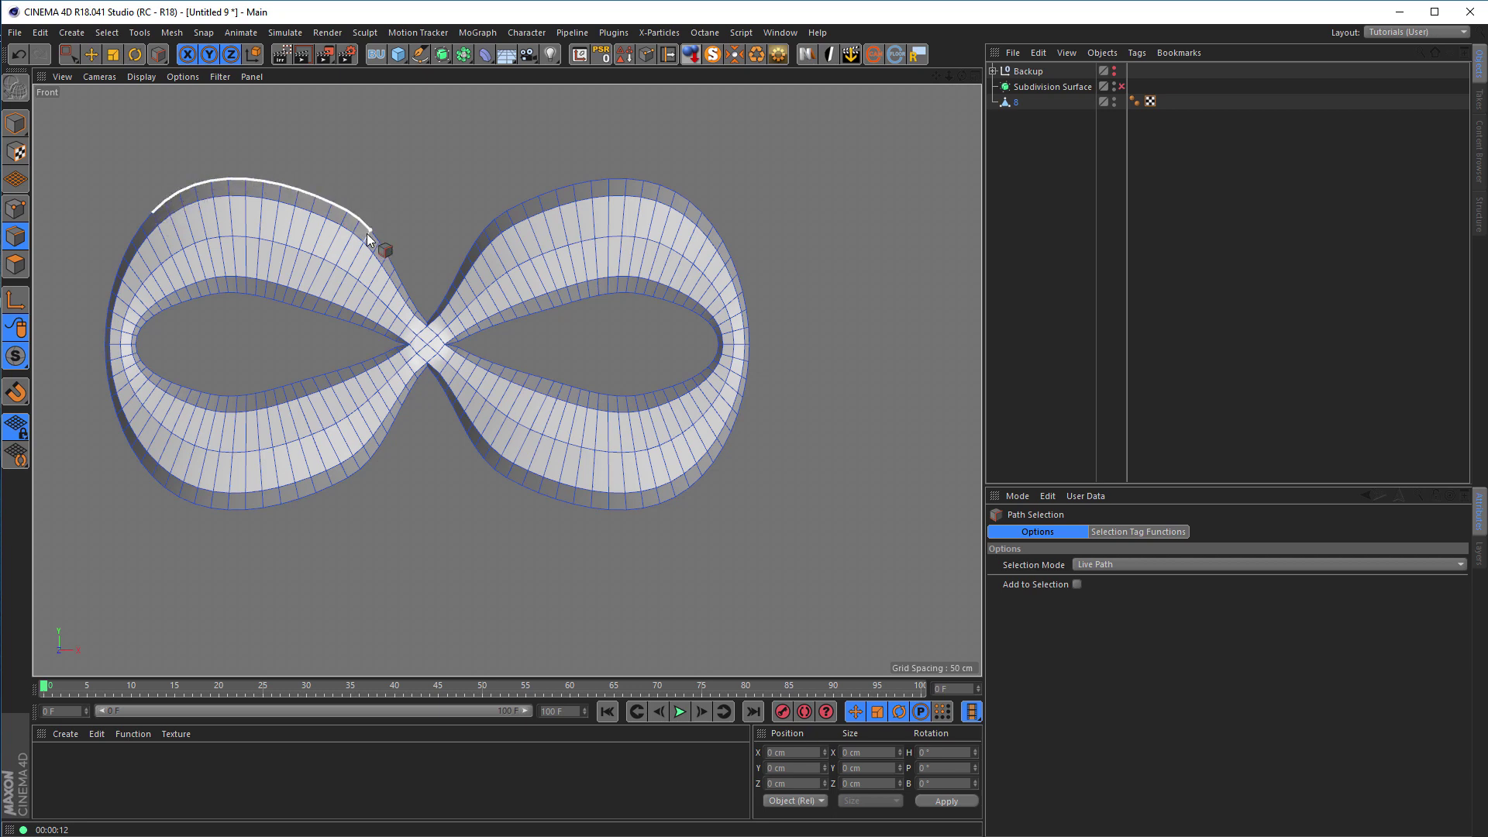
{"action": "mouse_move", "coordinate": [412, 301]}
{"action": "left_mouse_down"}
{"action": "mouse_move", "coordinate": [421, 314]}
{"action": "mouse_move", "coordinate": [438, 289]}
{"action": "left_mouse_up"}
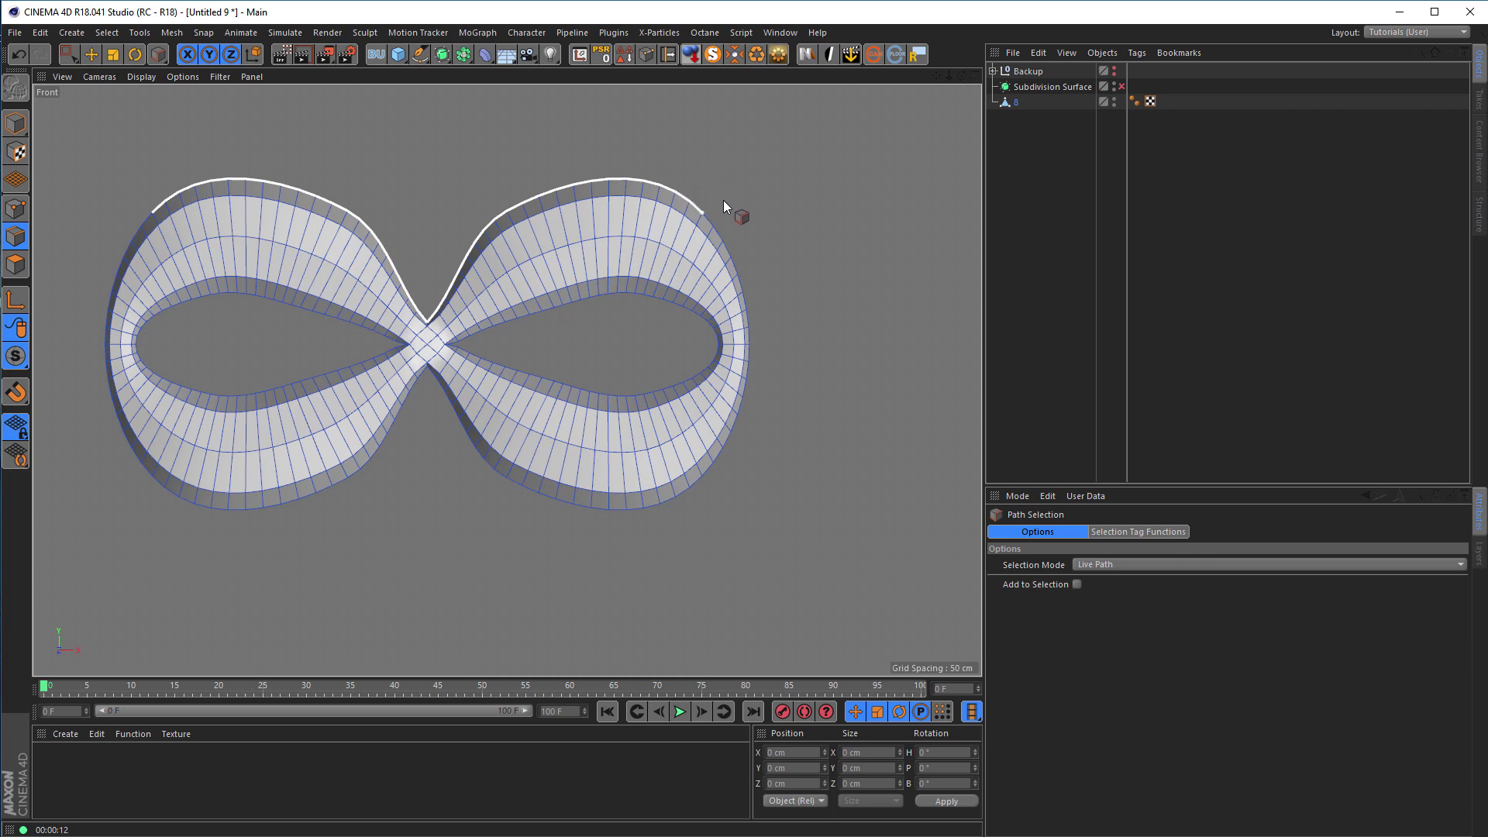
{"action": "left_click_drag", "start_coordinate": [724, 200], "coordinate": [722, 200]}
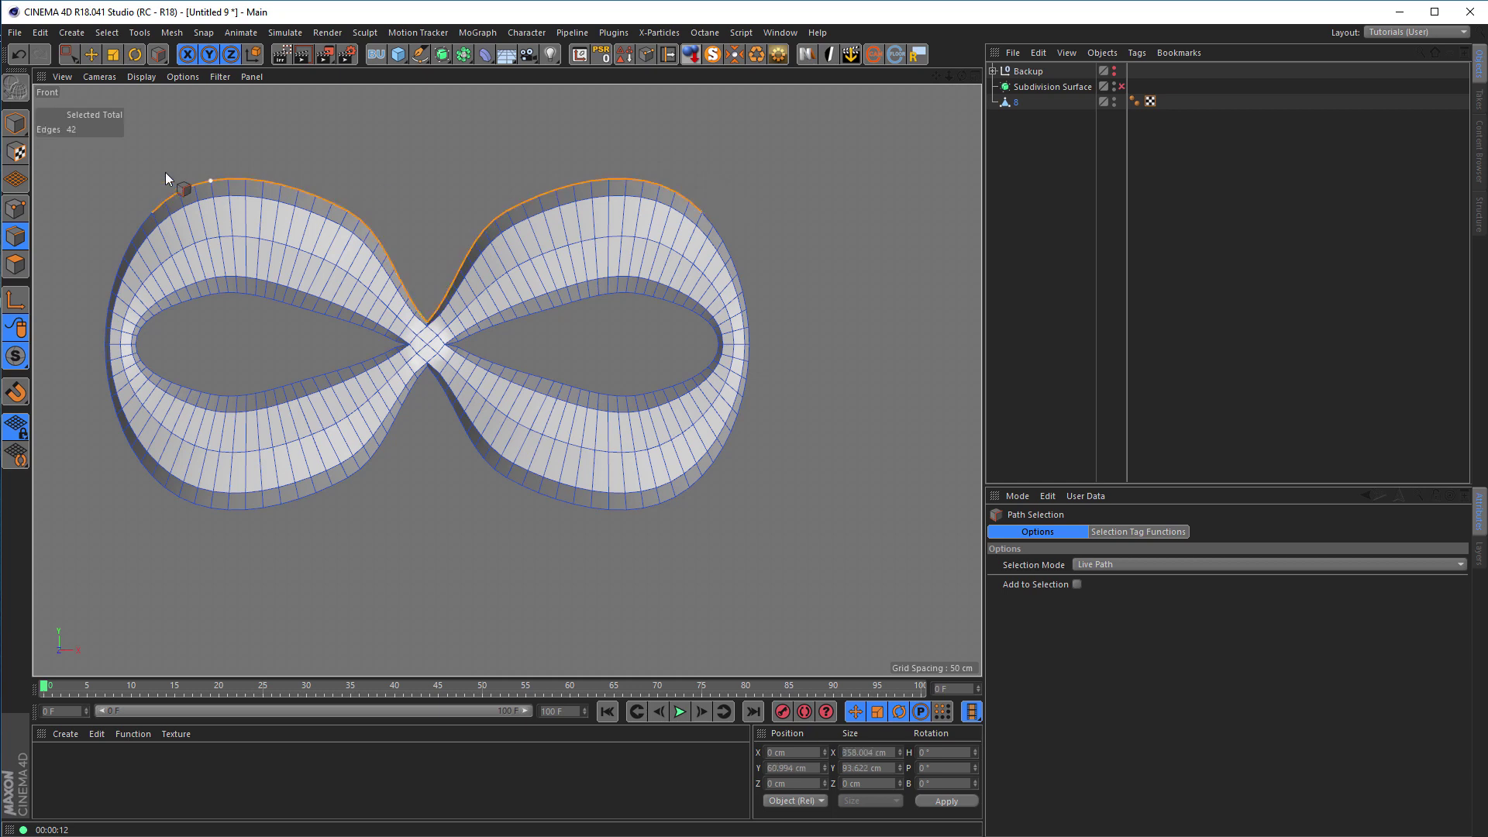
{"action": "middle_click_drag", "start_coordinate": [532, 347], "coordinate": [612, 374]}
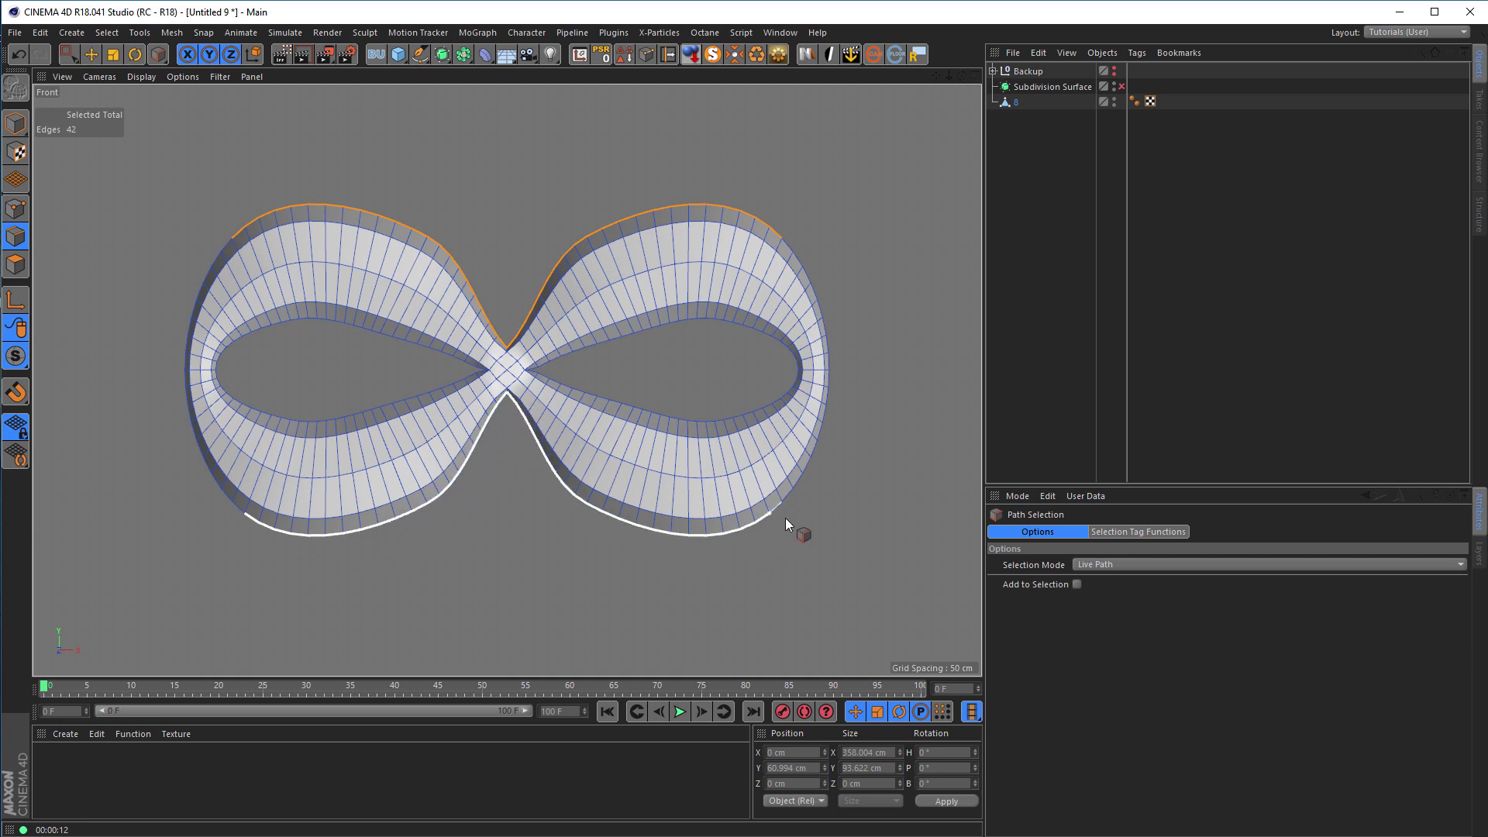
{"action": "left_click", "coordinate": [799, 498]}
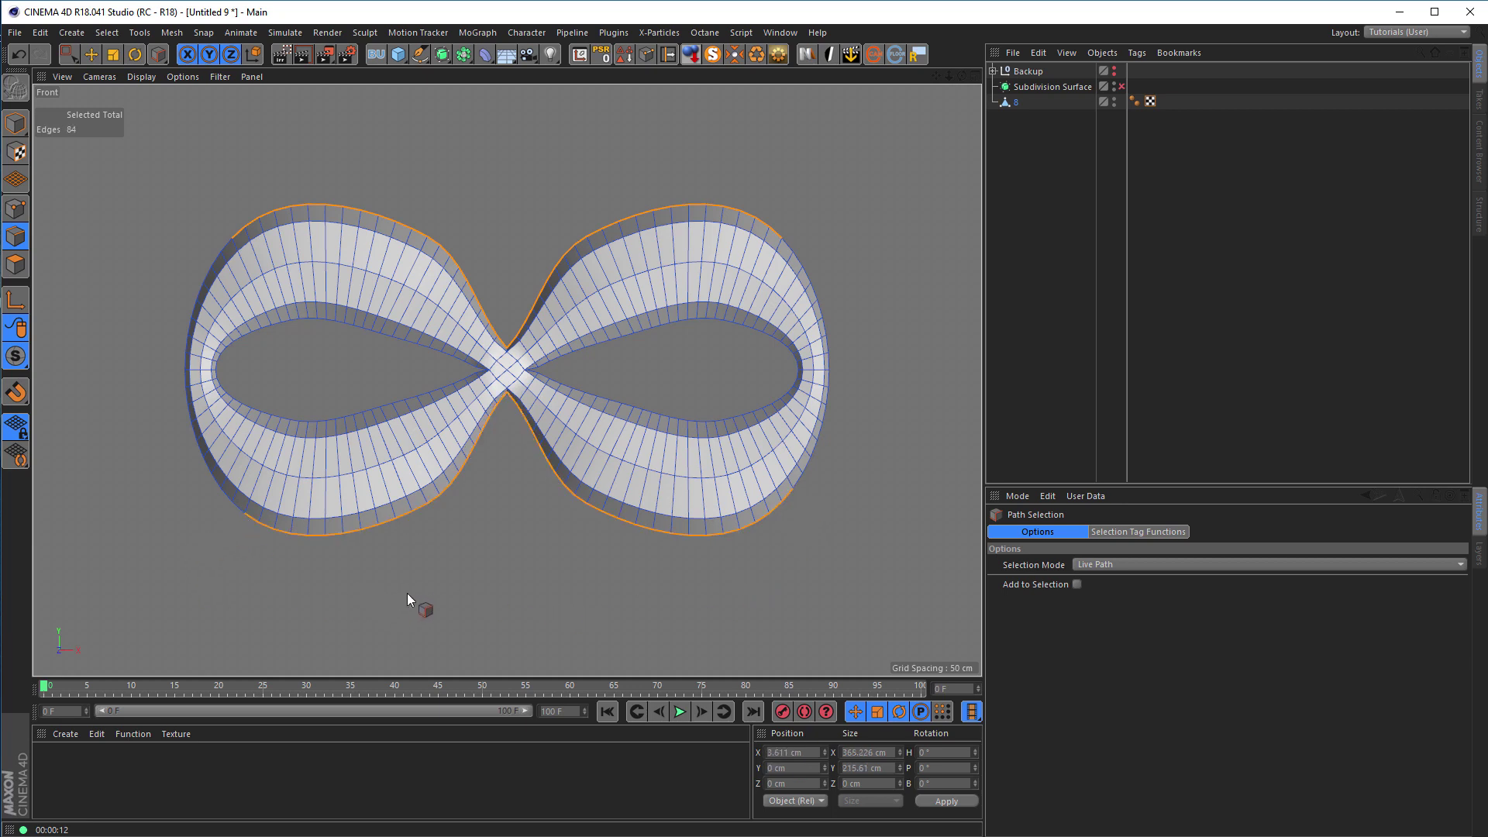
{"action": "left_click_drag", "start_coordinate": [398, 580], "coordinate": [454, 537], "text": "alt"}
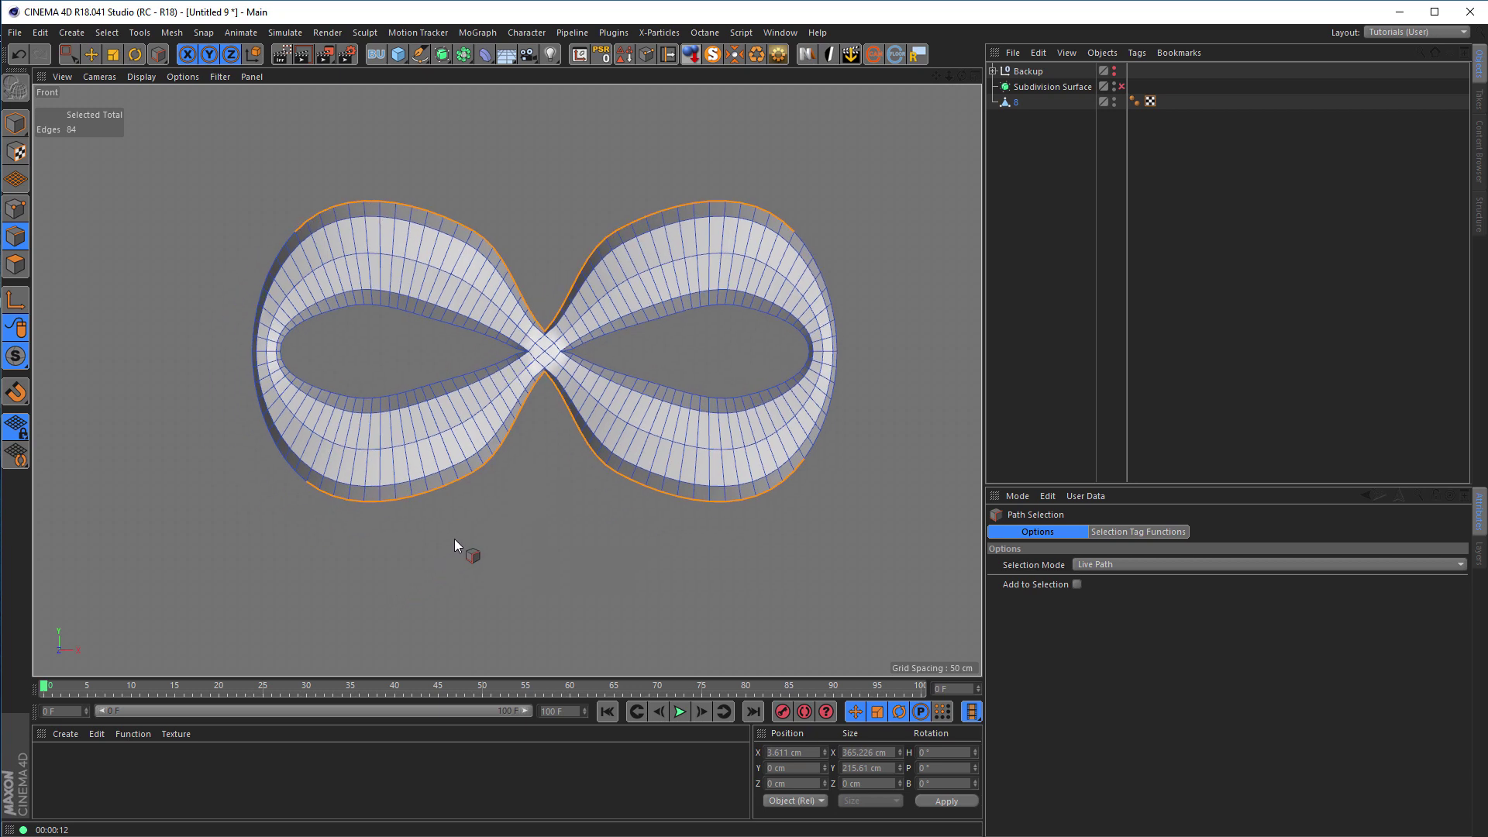
- Scale the border edges vertically to about 191%, then undo the stretch
{"action": "key", "text": "t"}
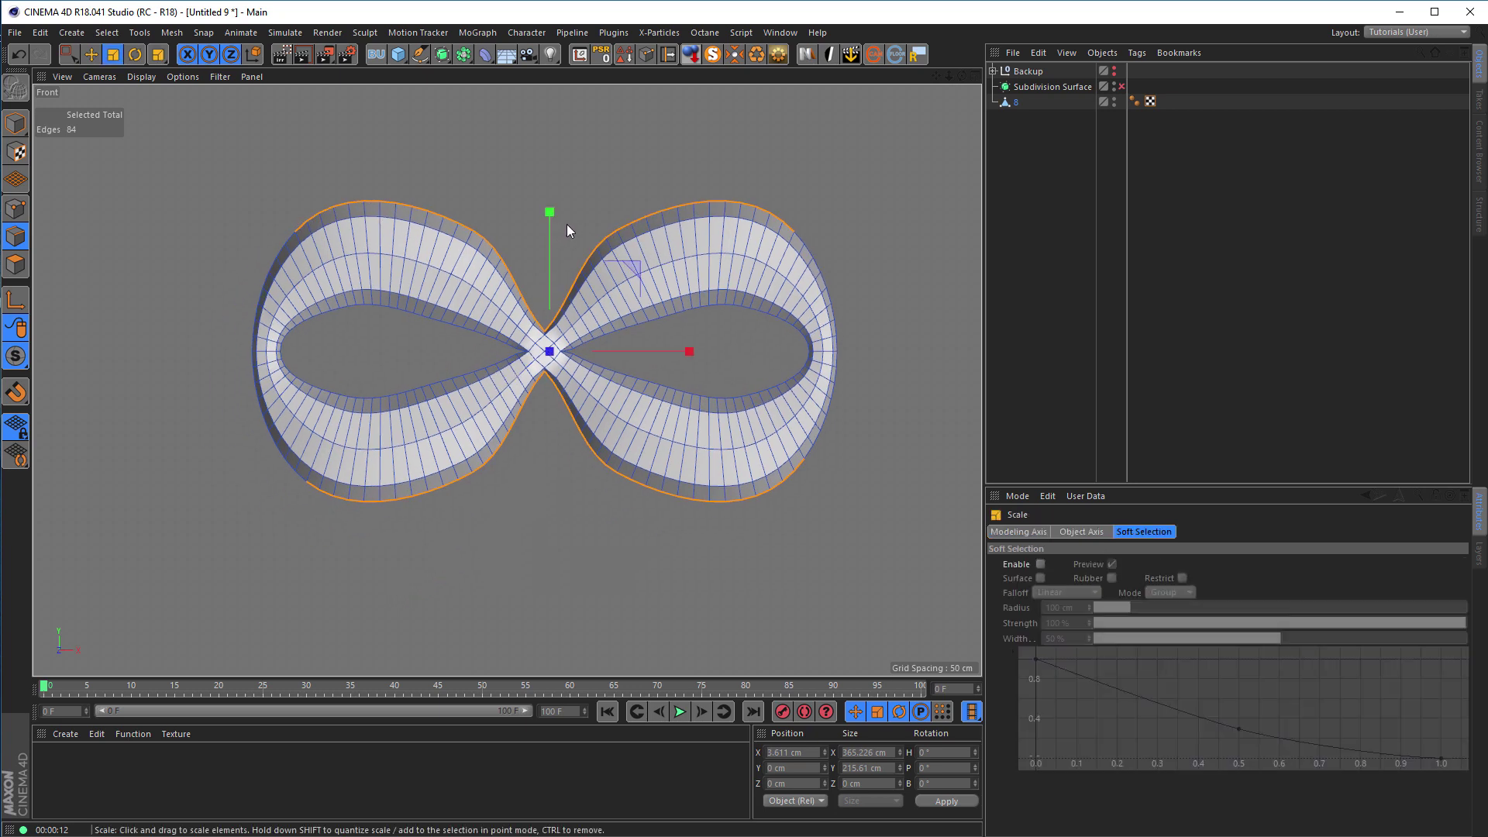
{"action": "scroll", "coordinate": [567, 225], "scroll_direction": "down", "scroll_amount": 3}
{"action": "middle_click_drag", "start_coordinate": [565, 226], "coordinate": [564, 265], "text": "alt"}
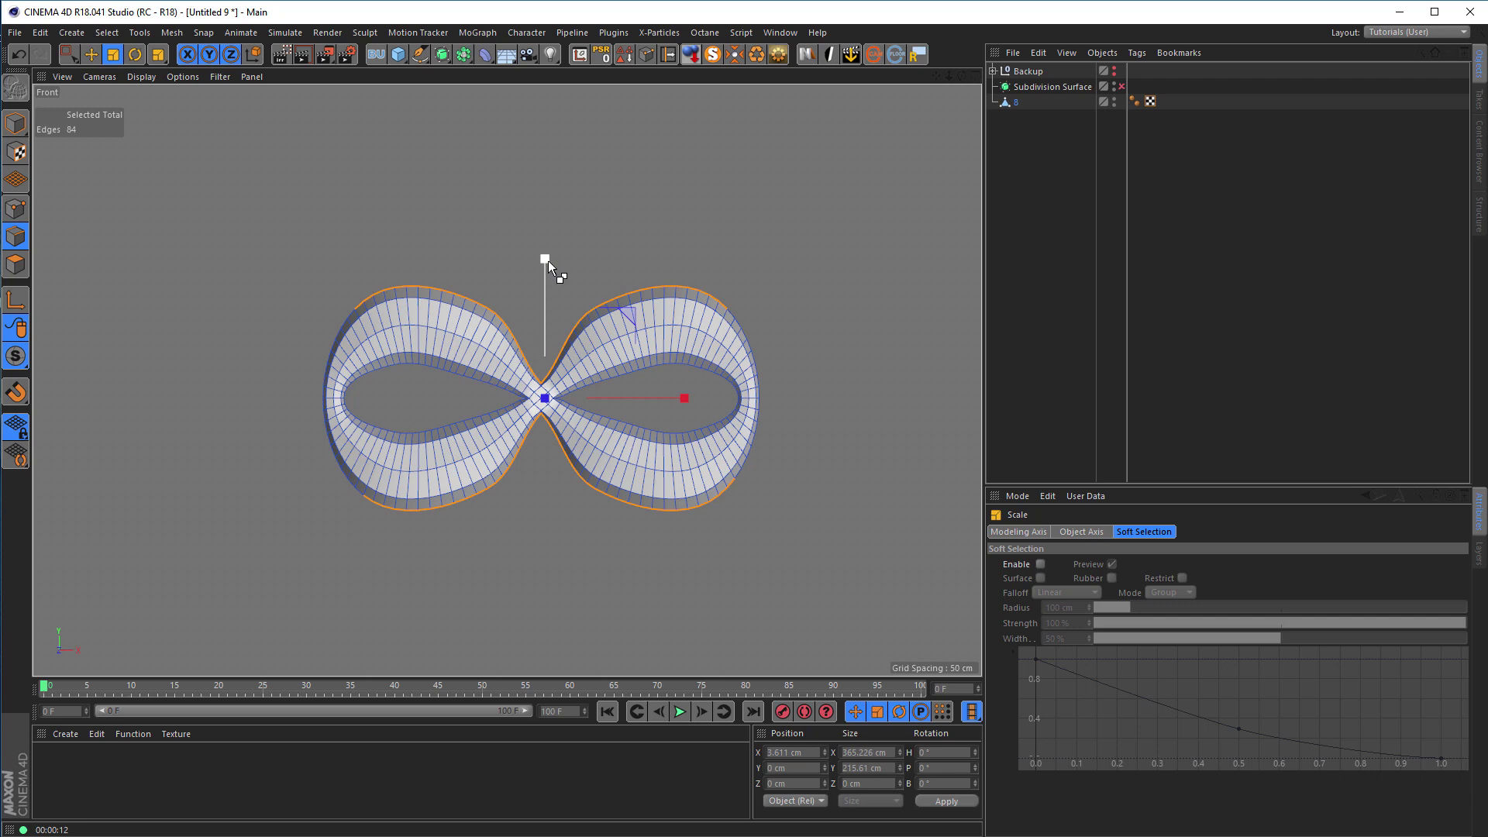
{"action": "left_click_drag", "start_coordinate": [547, 259], "coordinate": [555, 135]}
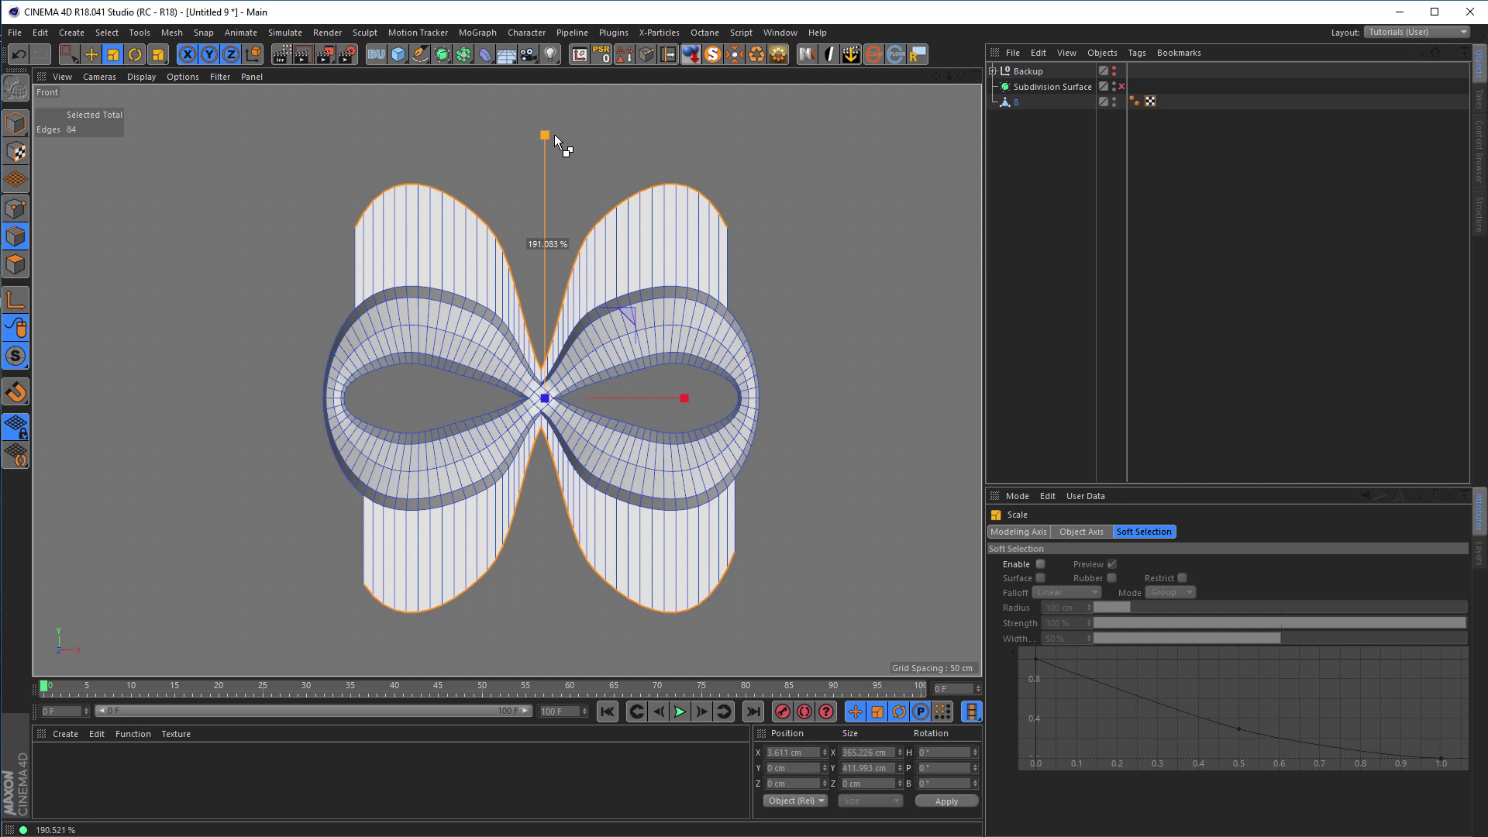
{"action": "left_click_drag", "start_coordinate": [555, 134], "coordinate": [555, 135]}
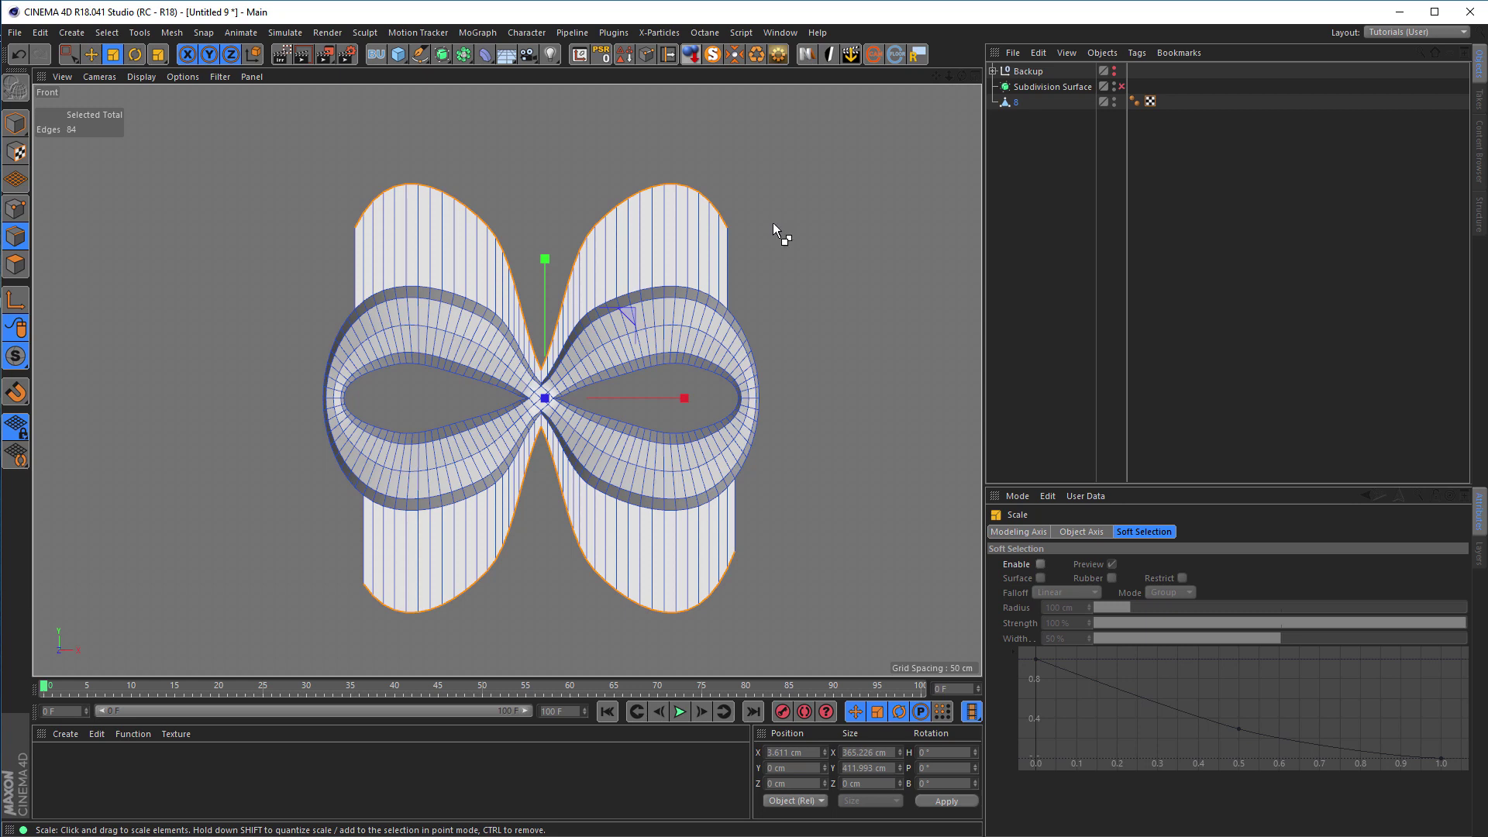
{"action": "key", "text": "ctrl+z"}
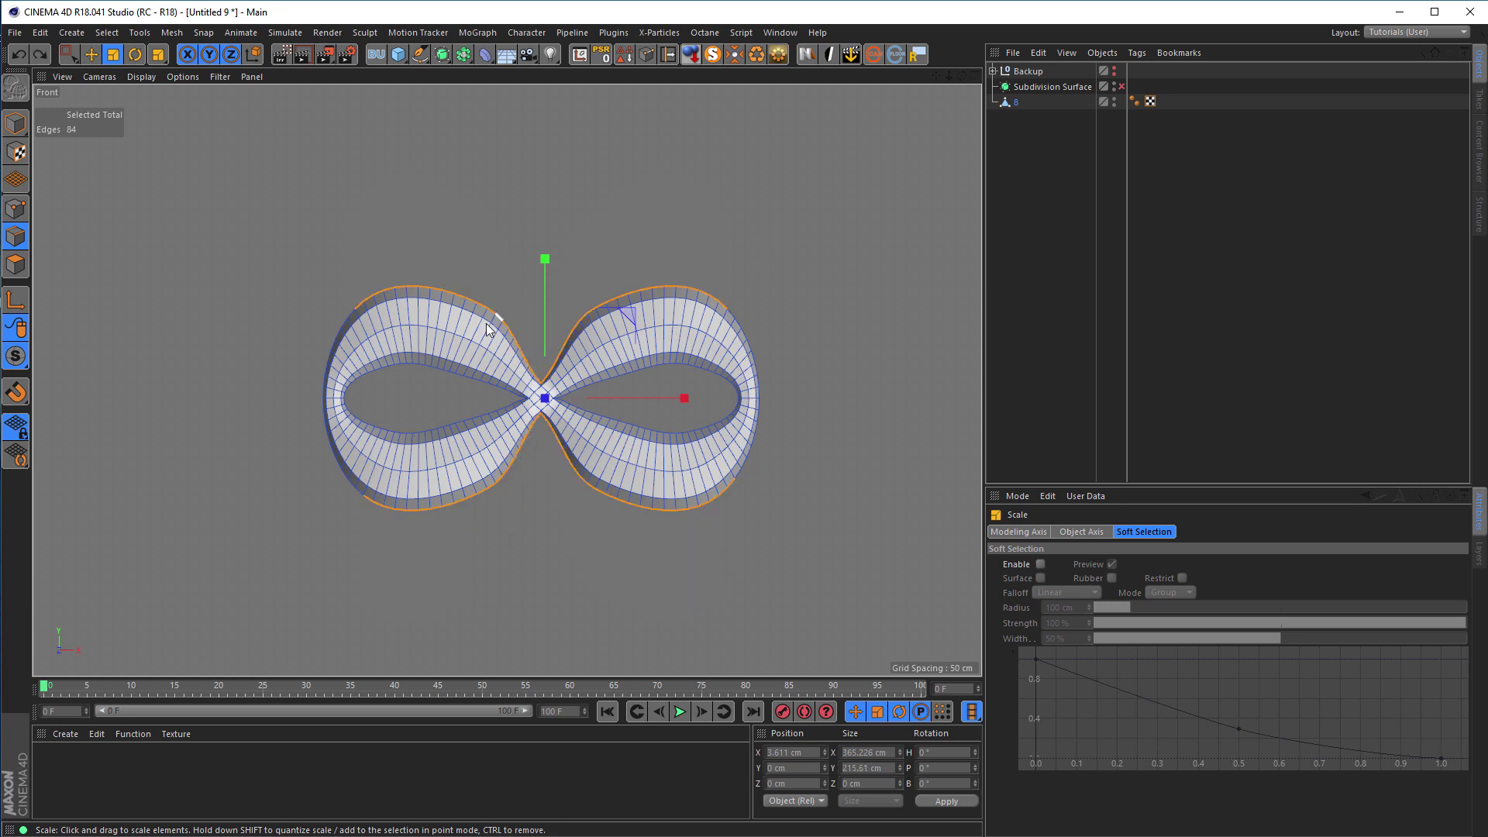
- Return to Path Selection and undo the bottom edges, leaving the 42 top edges selected
{"action": "right_click", "coordinate": [361, 510]}
{"action": "left_click", "coordinate": [360, 495]}
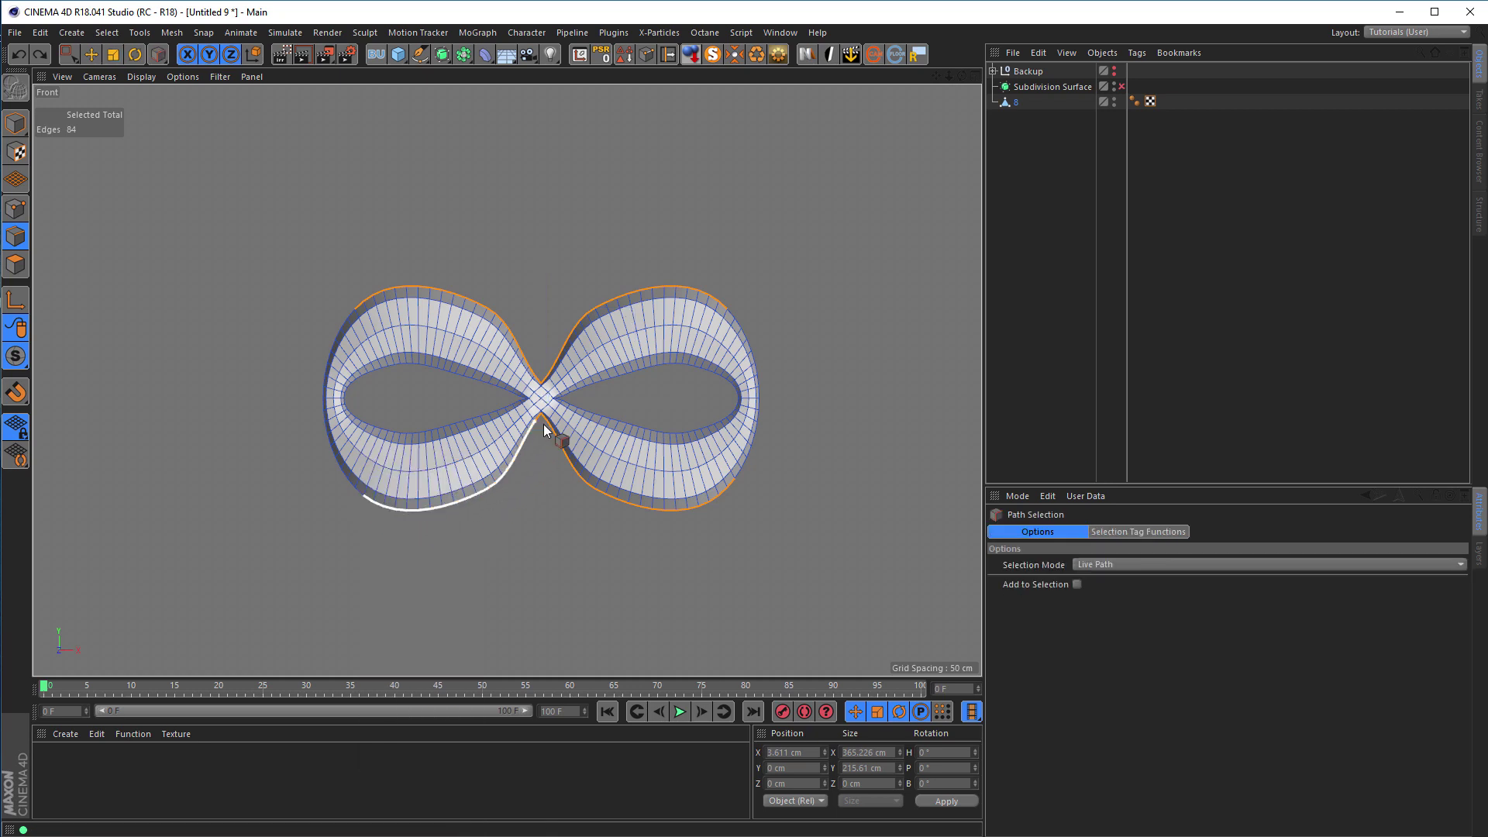
{"action": "key", "text": "ctrl+z"}
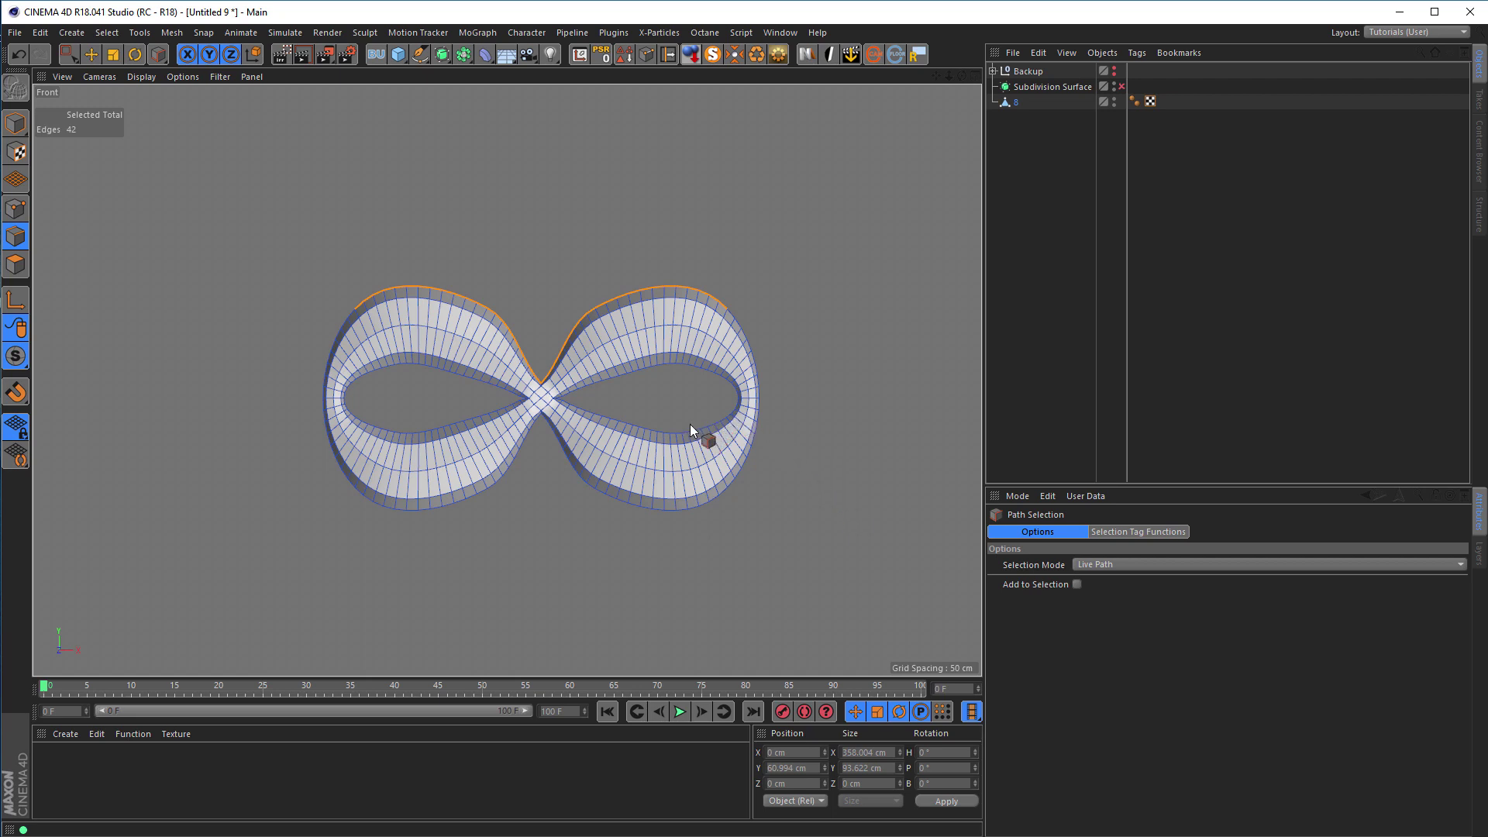
- Extrude the top edges upward and flatten them with Size Y 0
{"action": "key", "text": "e"}
{"action": "left_click_drag", "start_coordinate": [548, 200], "coordinate": [558, 68]}
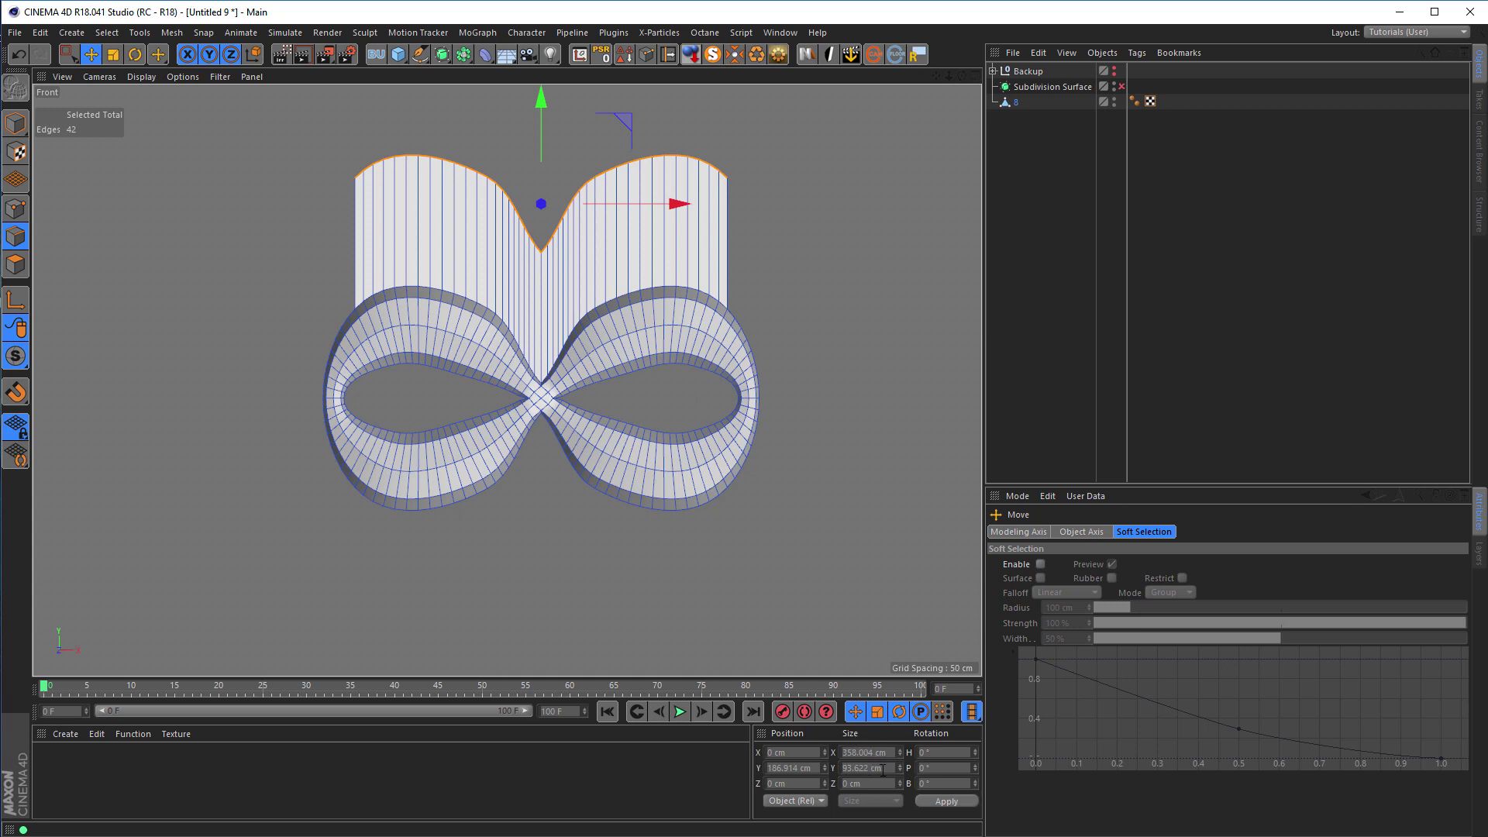
{"action": "left_click", "coordinate": [876, 768]}
{"action": "type", "text": "0"}
{"action": "key", "text": "Return"}
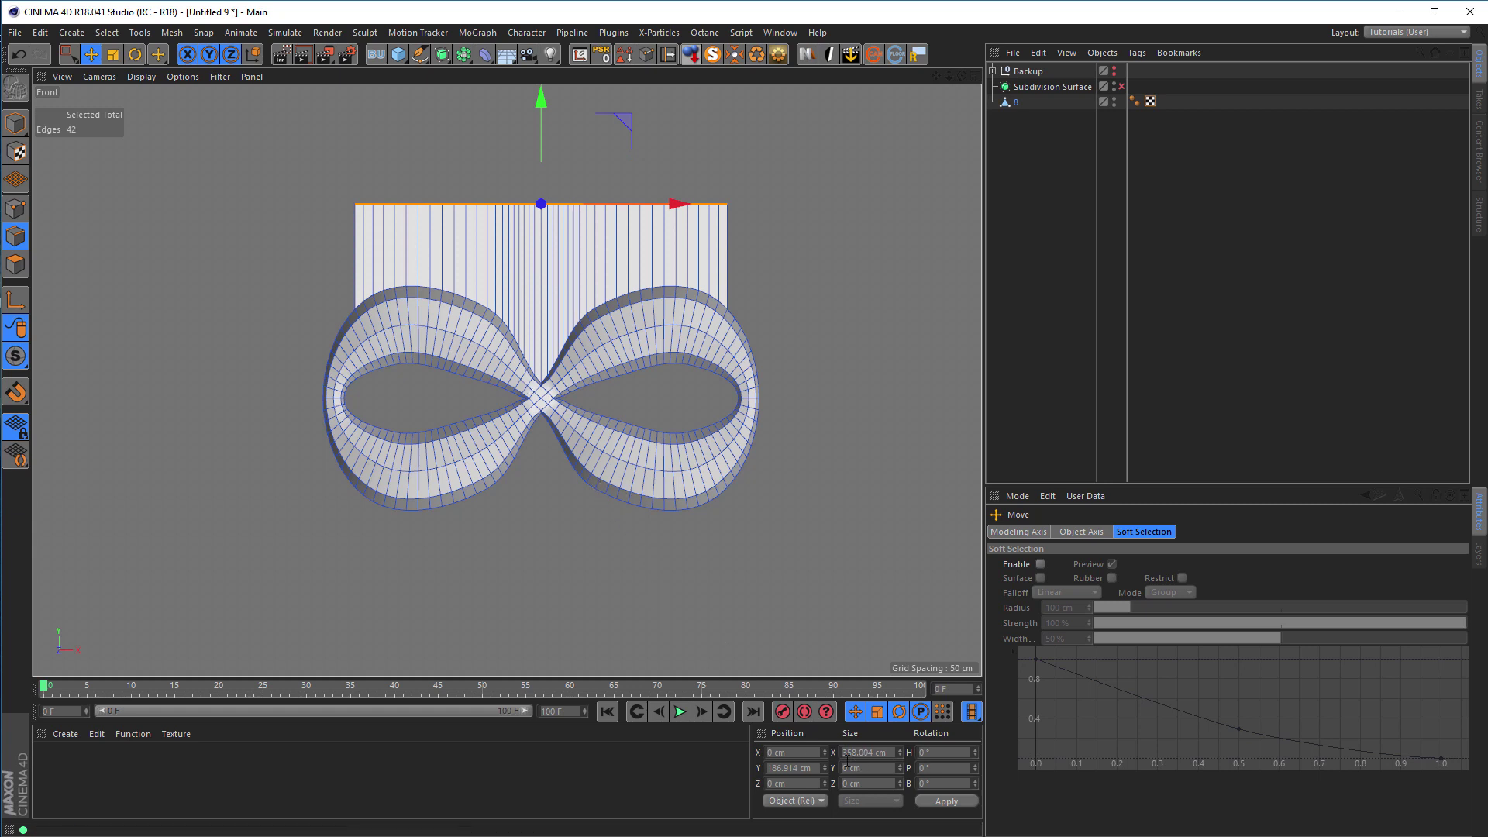
- Place the flattened top edge at Y 170 cm
{"action": "double_click", "coordinate": [794, 768]}
{"action": "type", "text": "150"}
{"action": "key", "text": "Return"}
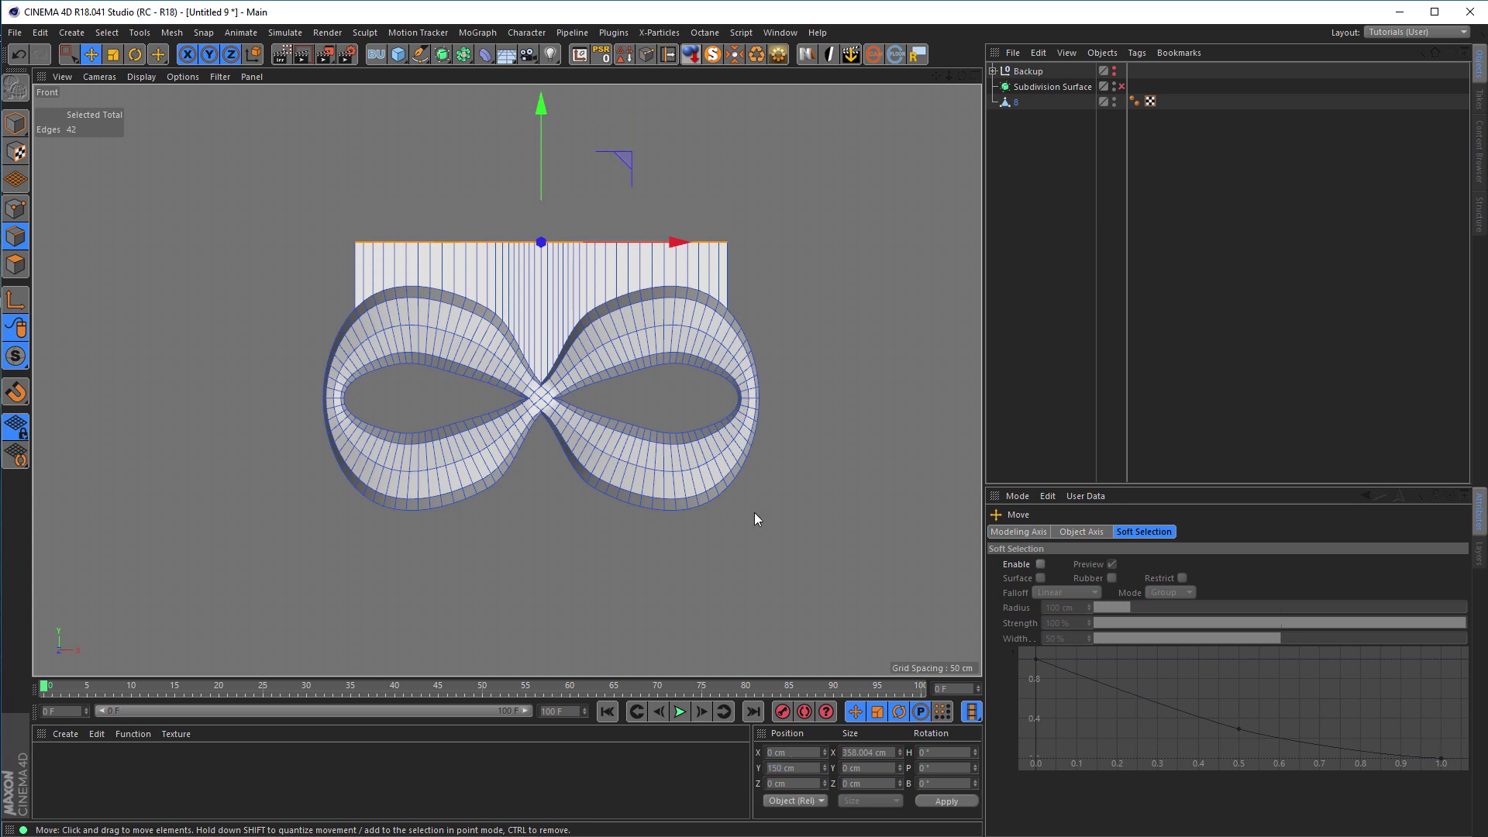
{"action": "left_click", "coordinate": [793, 768]}
{"action": "type", "text": "170"}
{"action": "key", "text": "Return"}
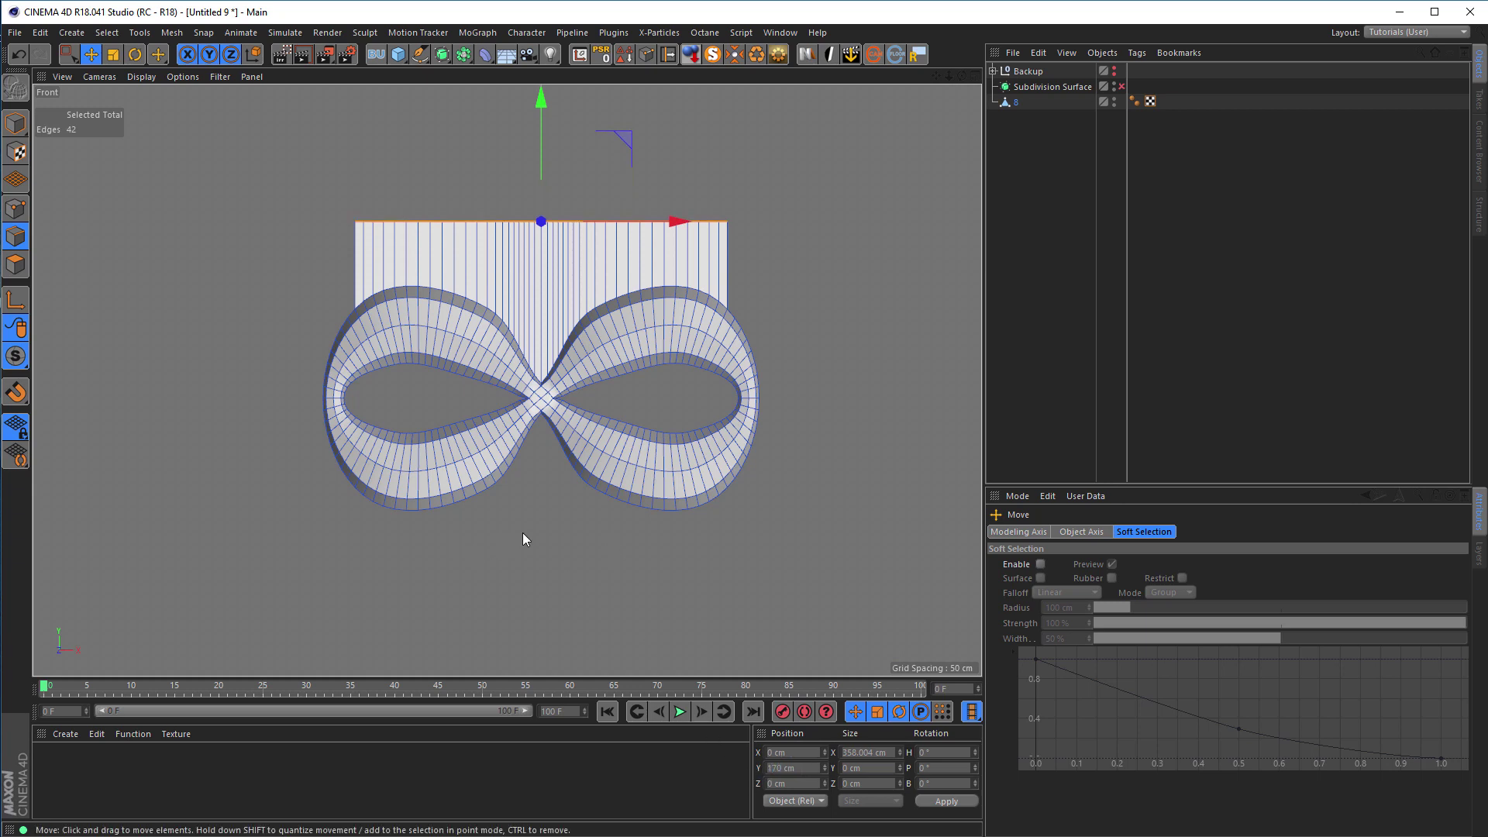
{"action": "key", "text": "u"}
{"action": "key", "text": "m"}
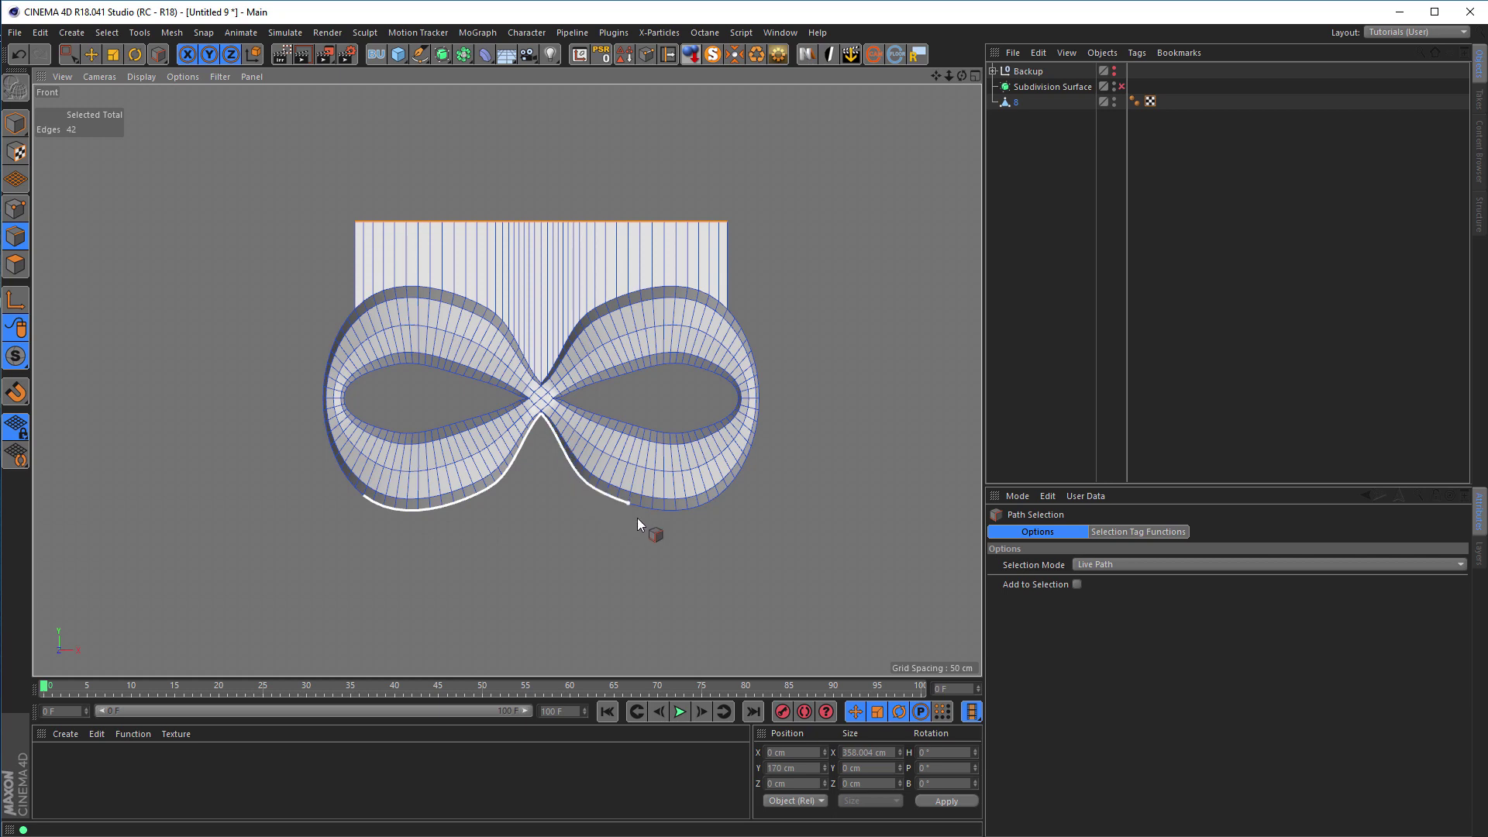
- Extrude the bottom edges downward, flattened to Size Y 0 at Y -170 cm
{"action": "left_click", "coordinate": [730, 499]}
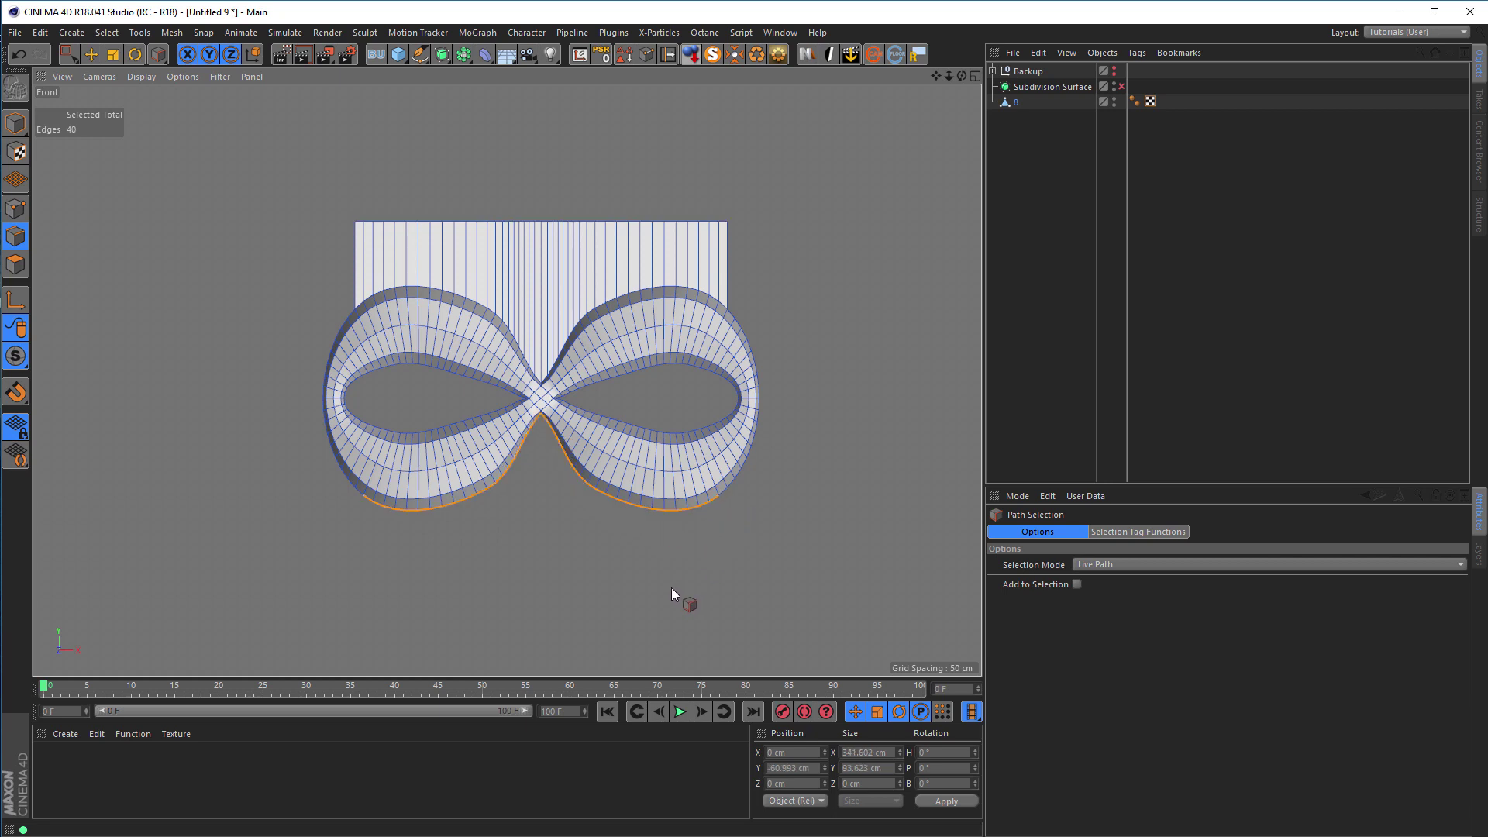
{"action": "key", "text": "e"}
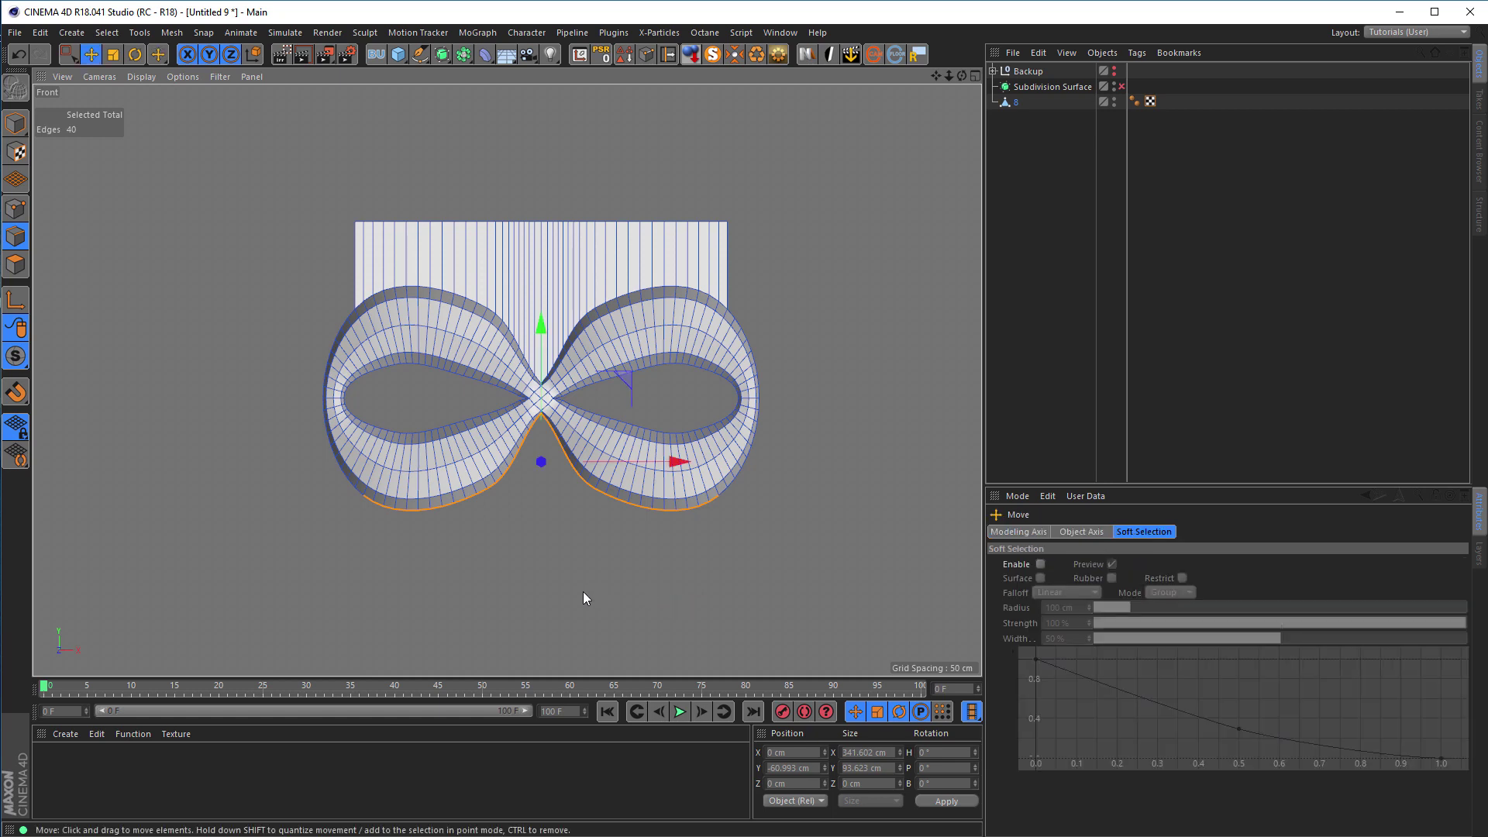
{"action": "left_click_drag", "start_coordinate": [541, 326], "coordinate": [533, 511]}
{"action": "left_click", "coordinate": [847, 768]}
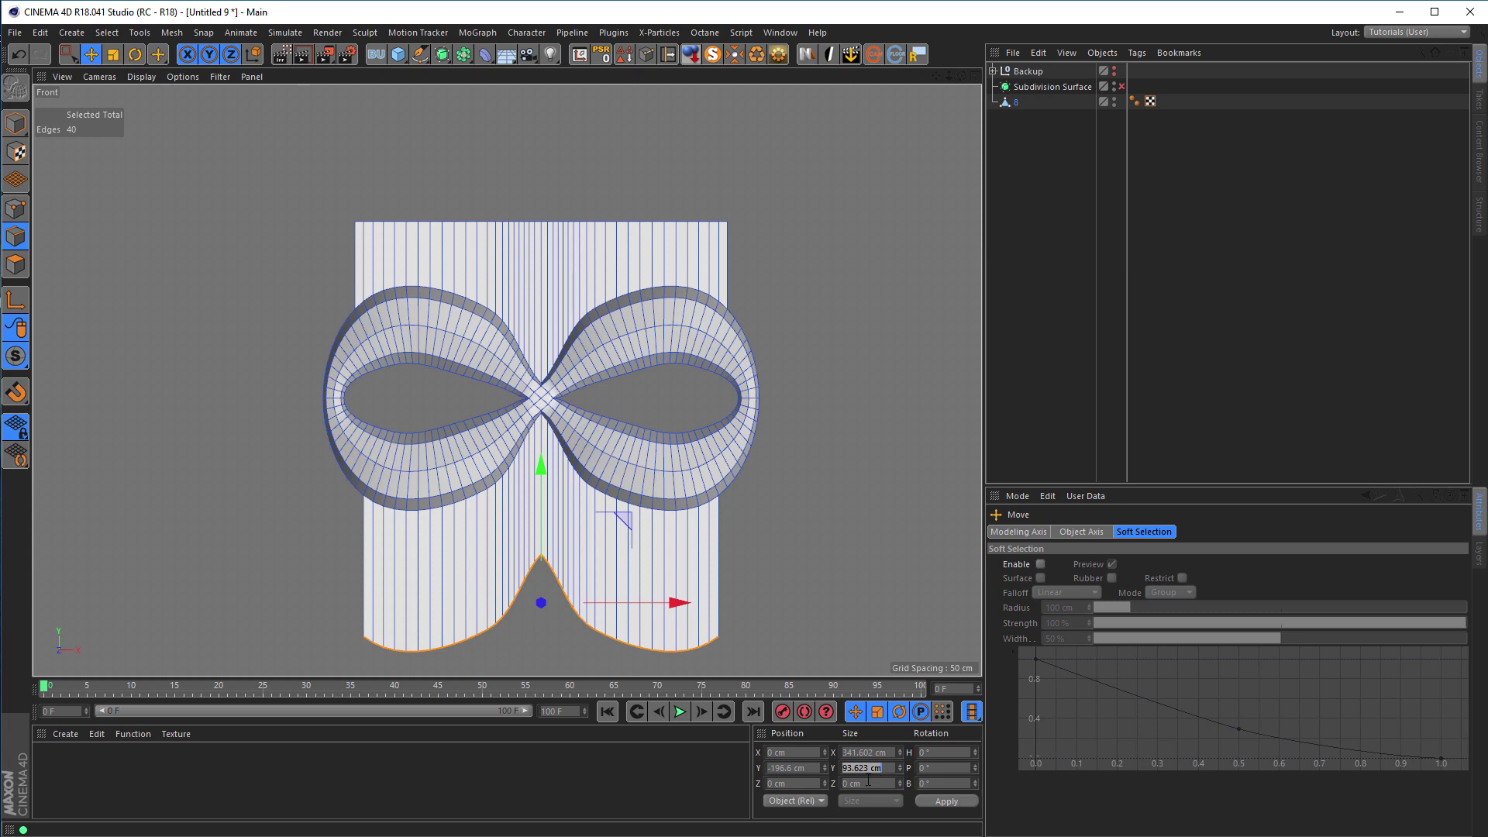
{"action": "type", "text": "0"}
{"action": "key", "text": "Return"}
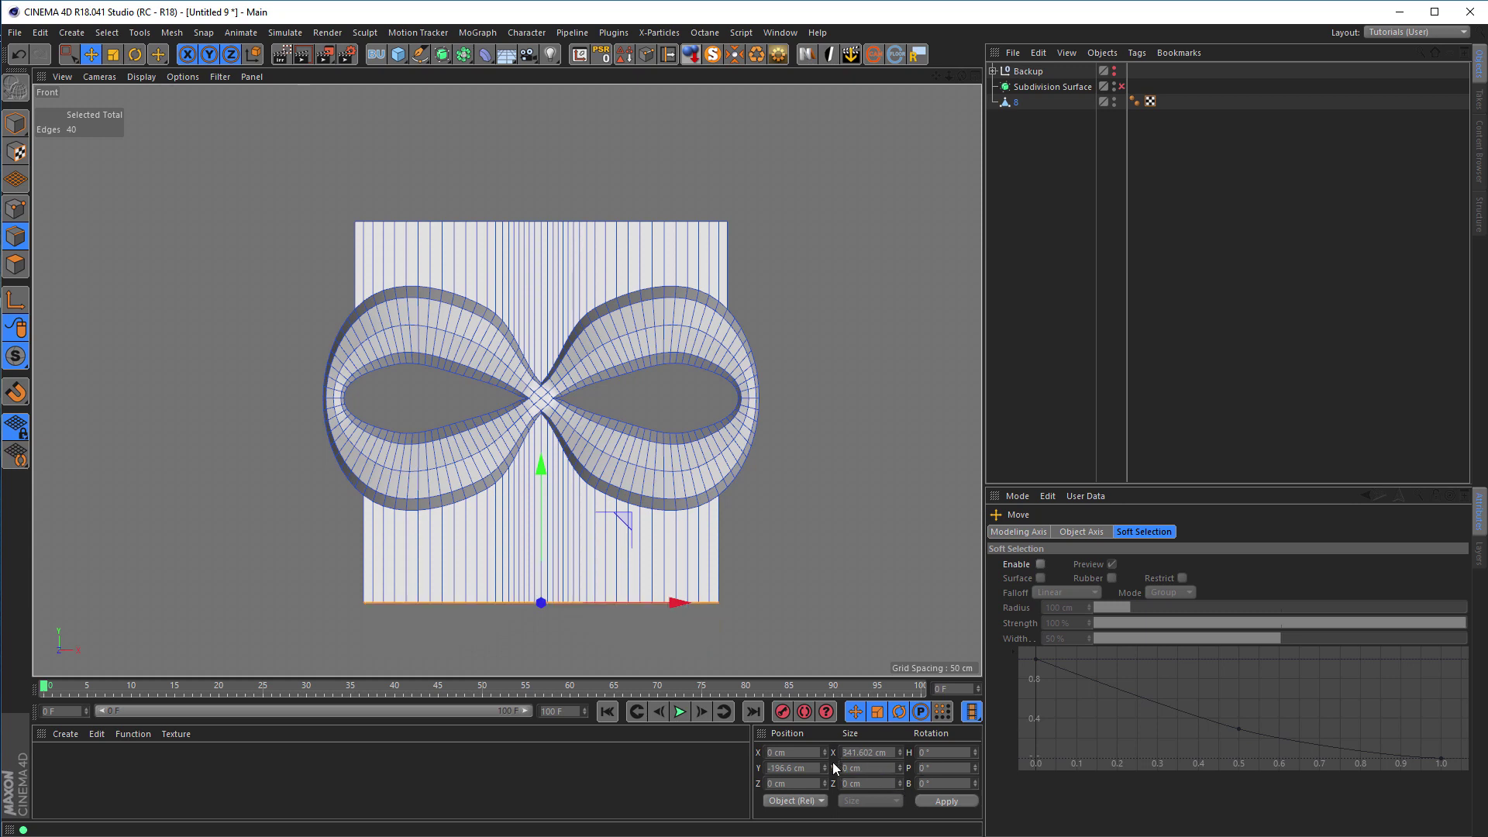
{"action": "left_click", "coordinate": [810, 769]}
{"action": "type", "text": "-170"}
{"action": "key", "text": "Return"}
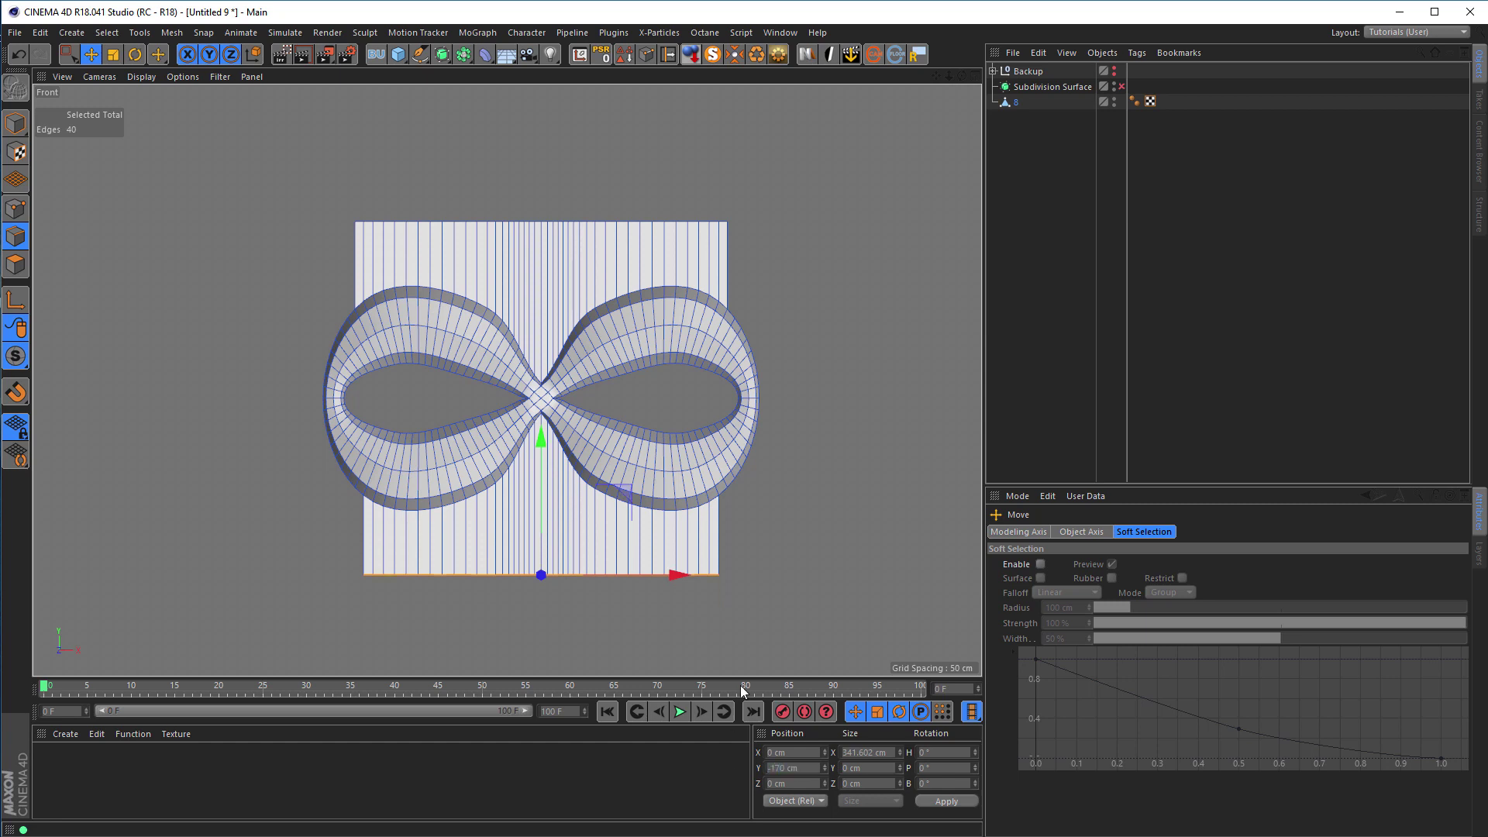
- Box-select the straight top edge of the upper panel
{"action": "key", "text": "0"}
{"action": "left_click", "coordinate": [750, 574]}
{"action": "left_click_drag", "start_coordinate": [308, 181], "coordinate": [781, 241]}
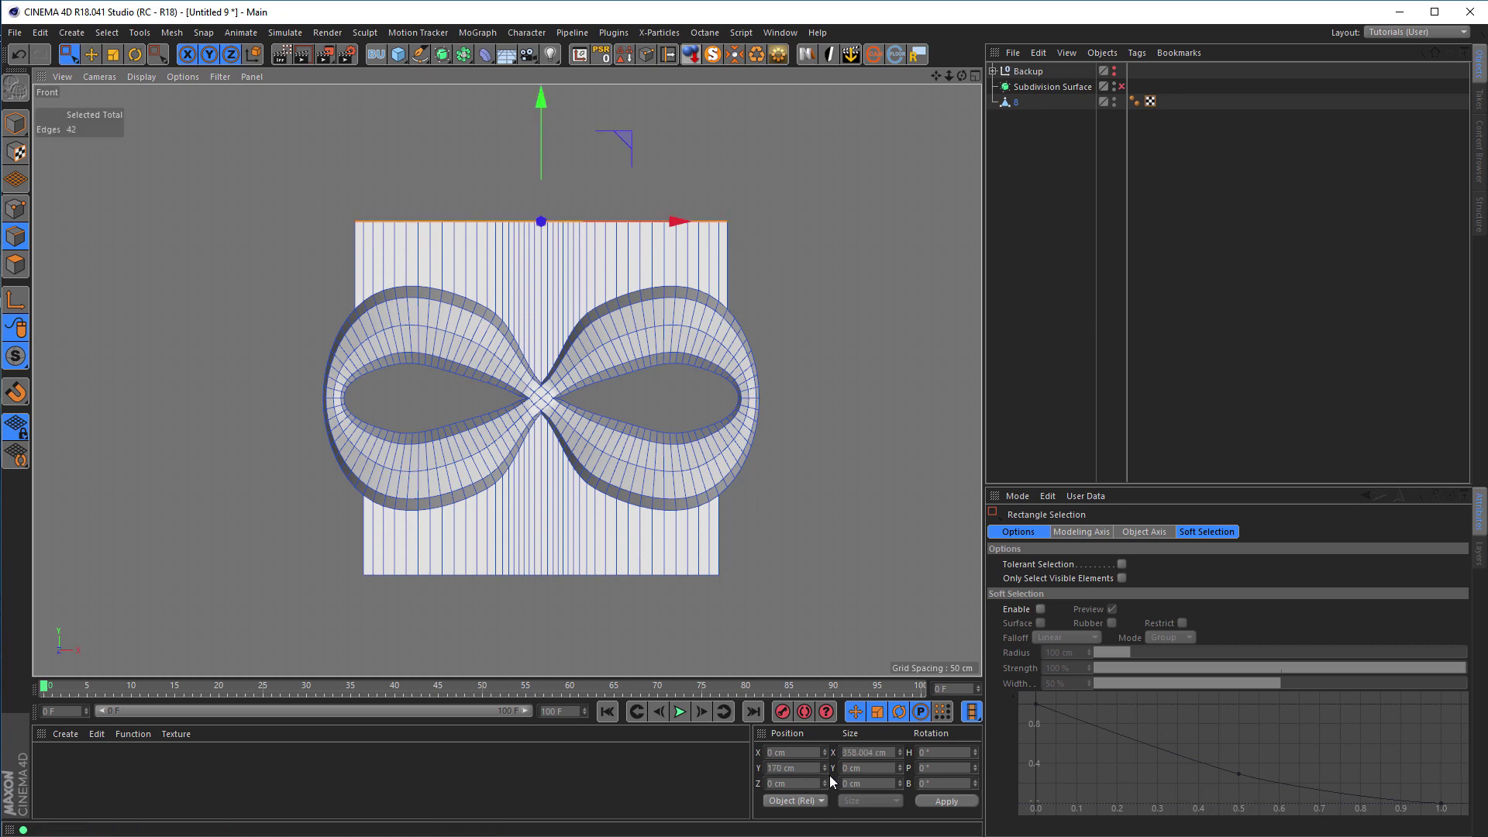
{"action": "middle_click_drag", "start_coordinate": [574, 484], "coordinate": [622, 476], "text": "alt"}
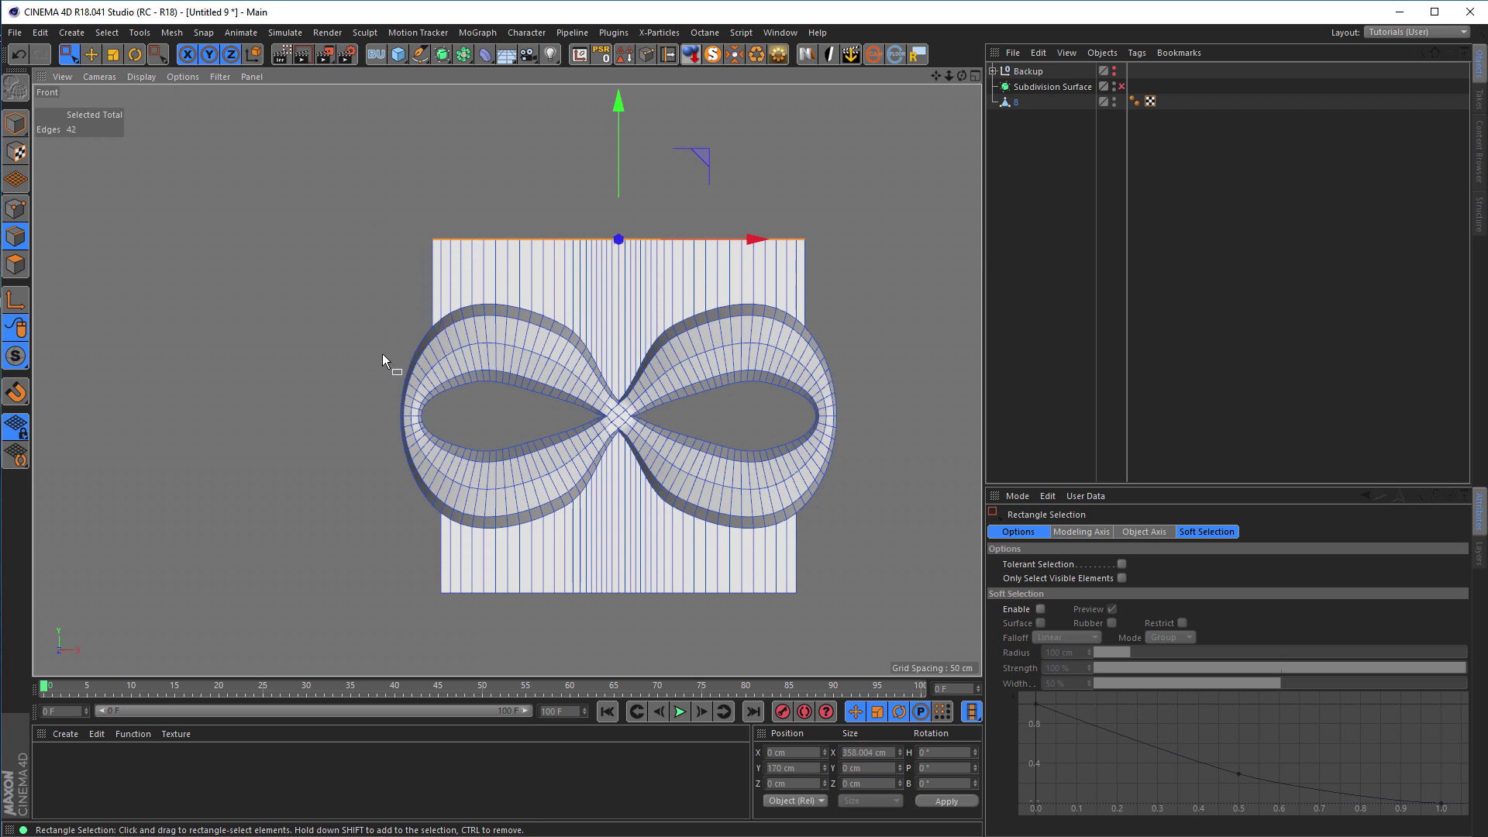
- Path-select the mesh's left outer edge loop
{"action": "key", "text": "u"}
{"action": "key", "text": "m"}
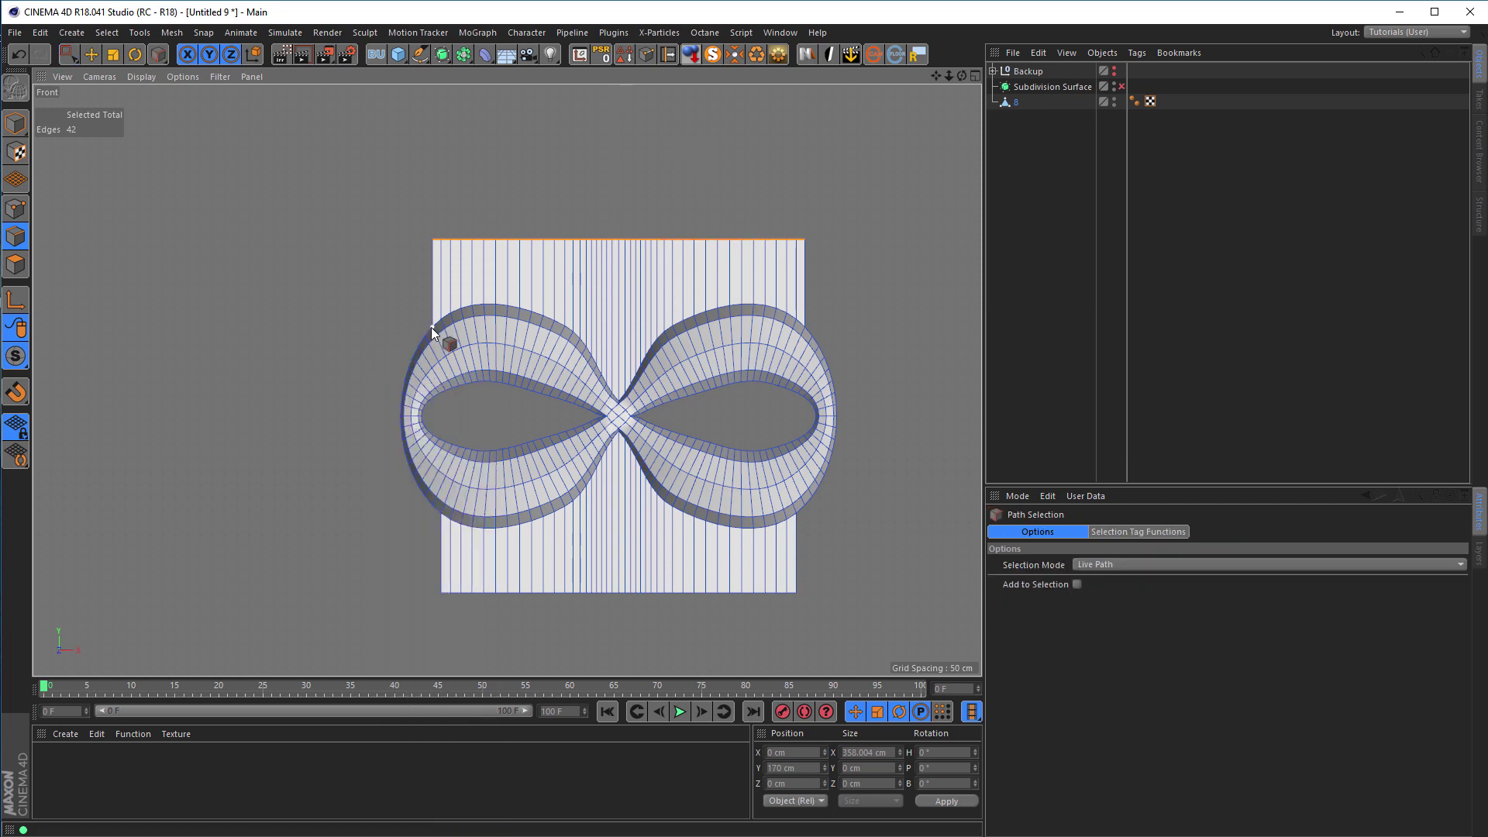
{"action": "left_click_drag", "start_coordinate": [393, 429], "coordinate": [421, 507]}
{"action": "left_click_drag", "start_coordinate": [441, 519], "coordinate": [440, 519]}
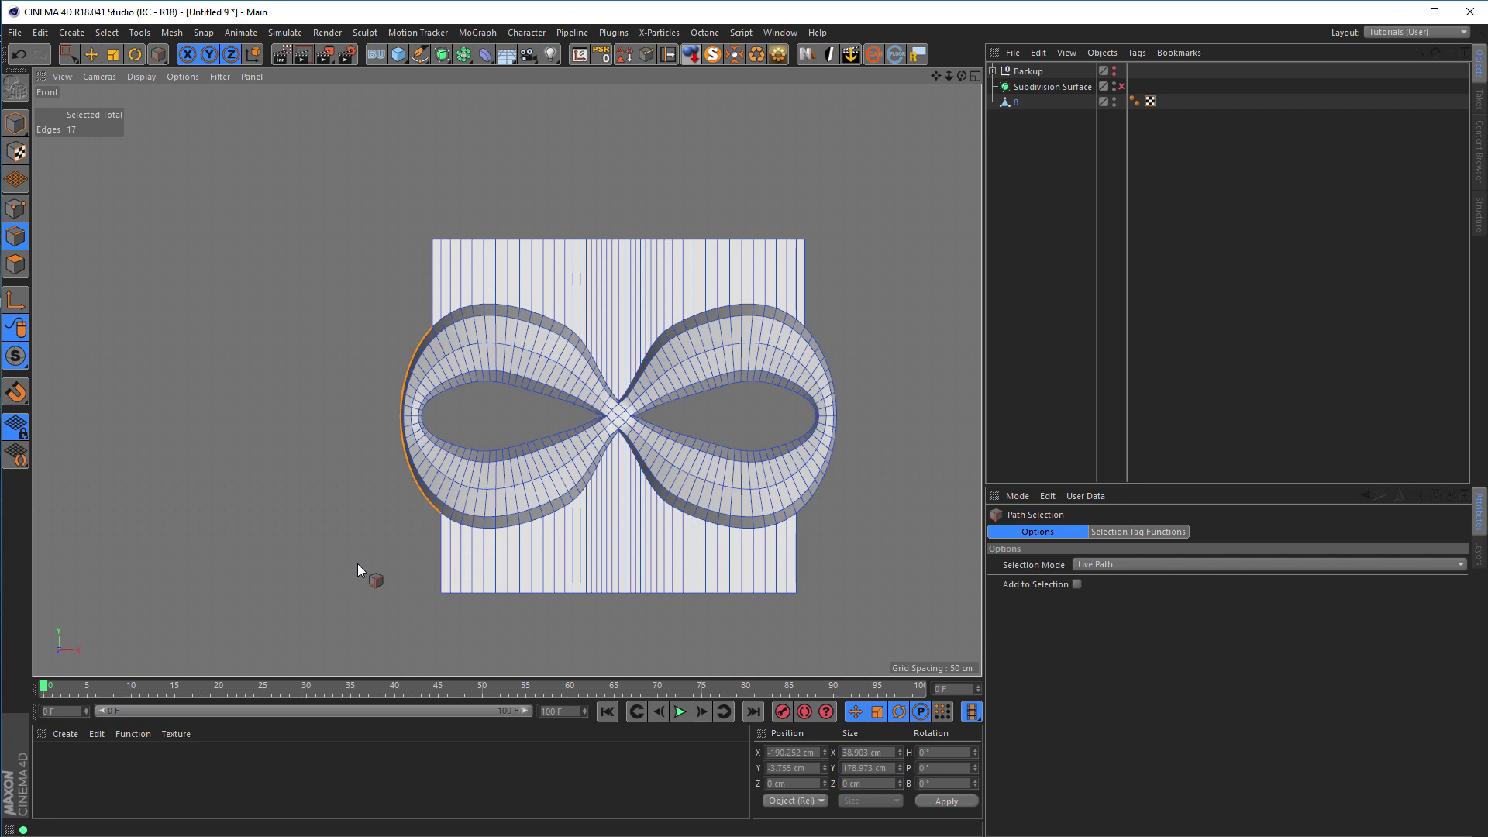
- Move the left edges about 70 cm left and flatten them with Size X 0
{"action": "key", "text": "e"}
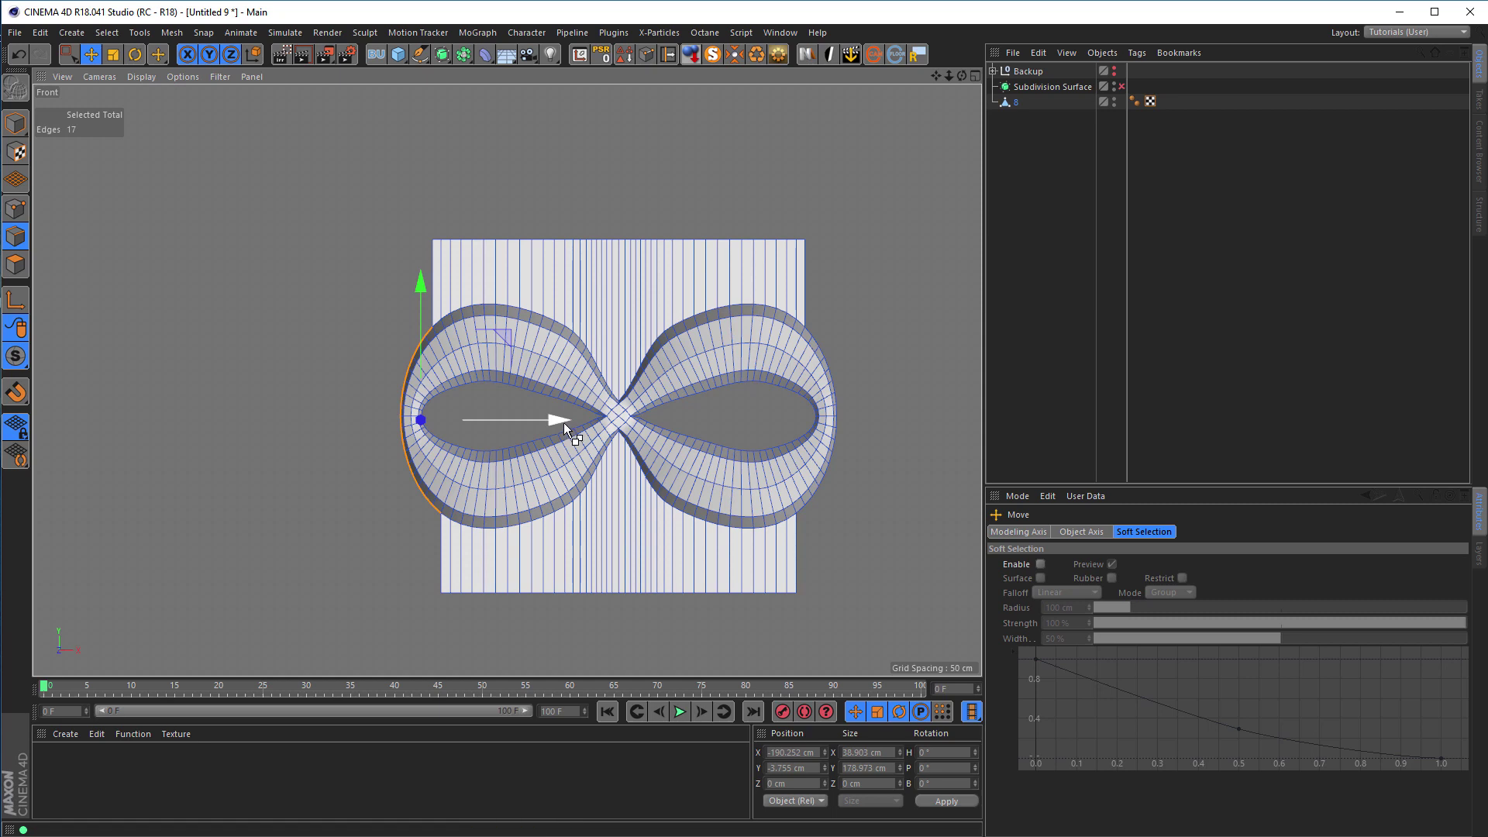
{"action": "left_click_drag", "start_coordinate": [559, 420], "coordinate": [535, 422]}
{"action": "left_click_drag", "start_coordinate": [509, 418], "coordinate": [491, 423]}
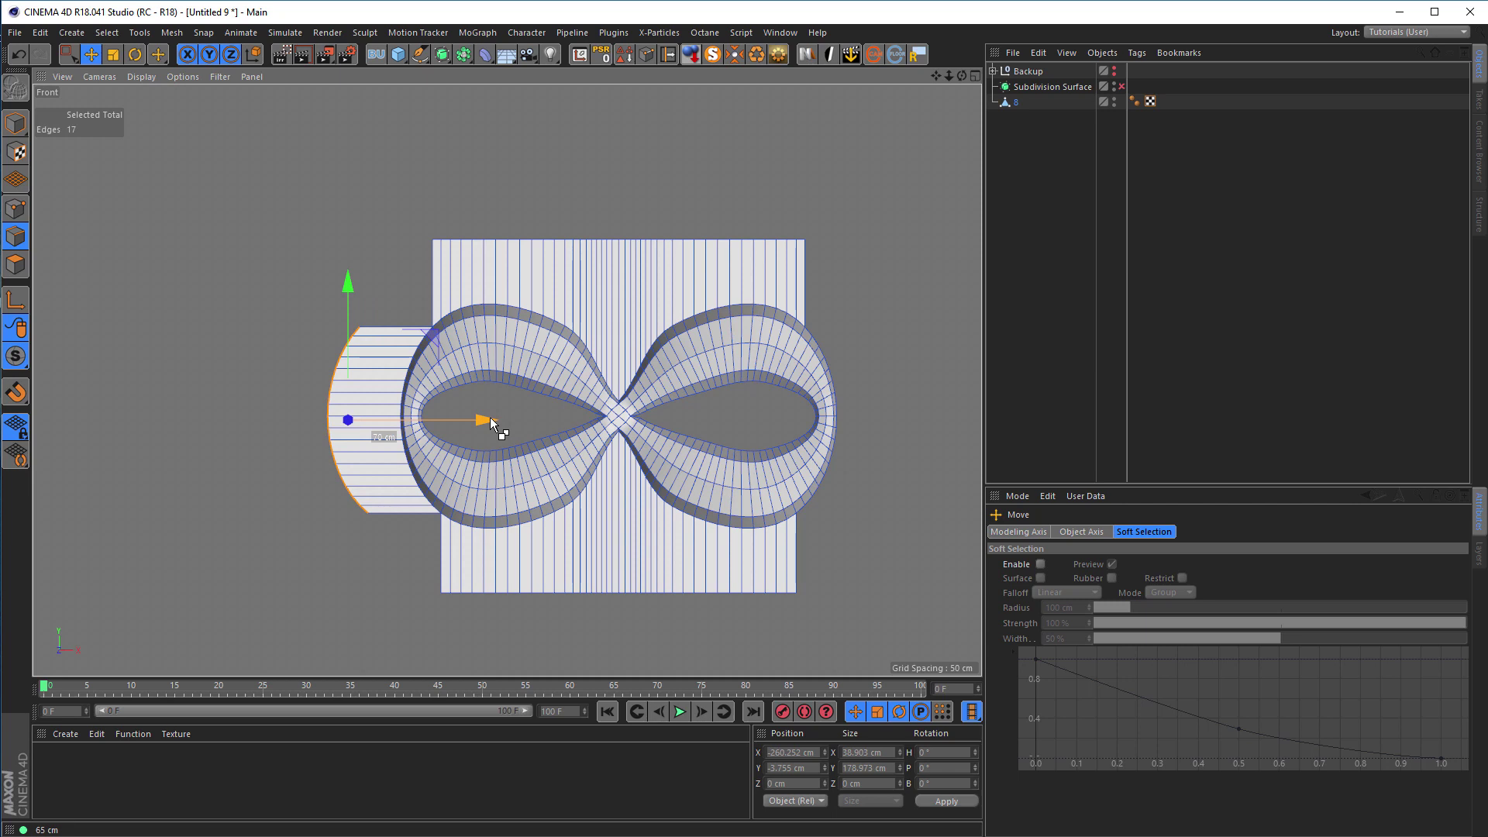
{"action": "left_click_drag", "start_coordinate": [492, 420], "coordinate": [491, 420]}
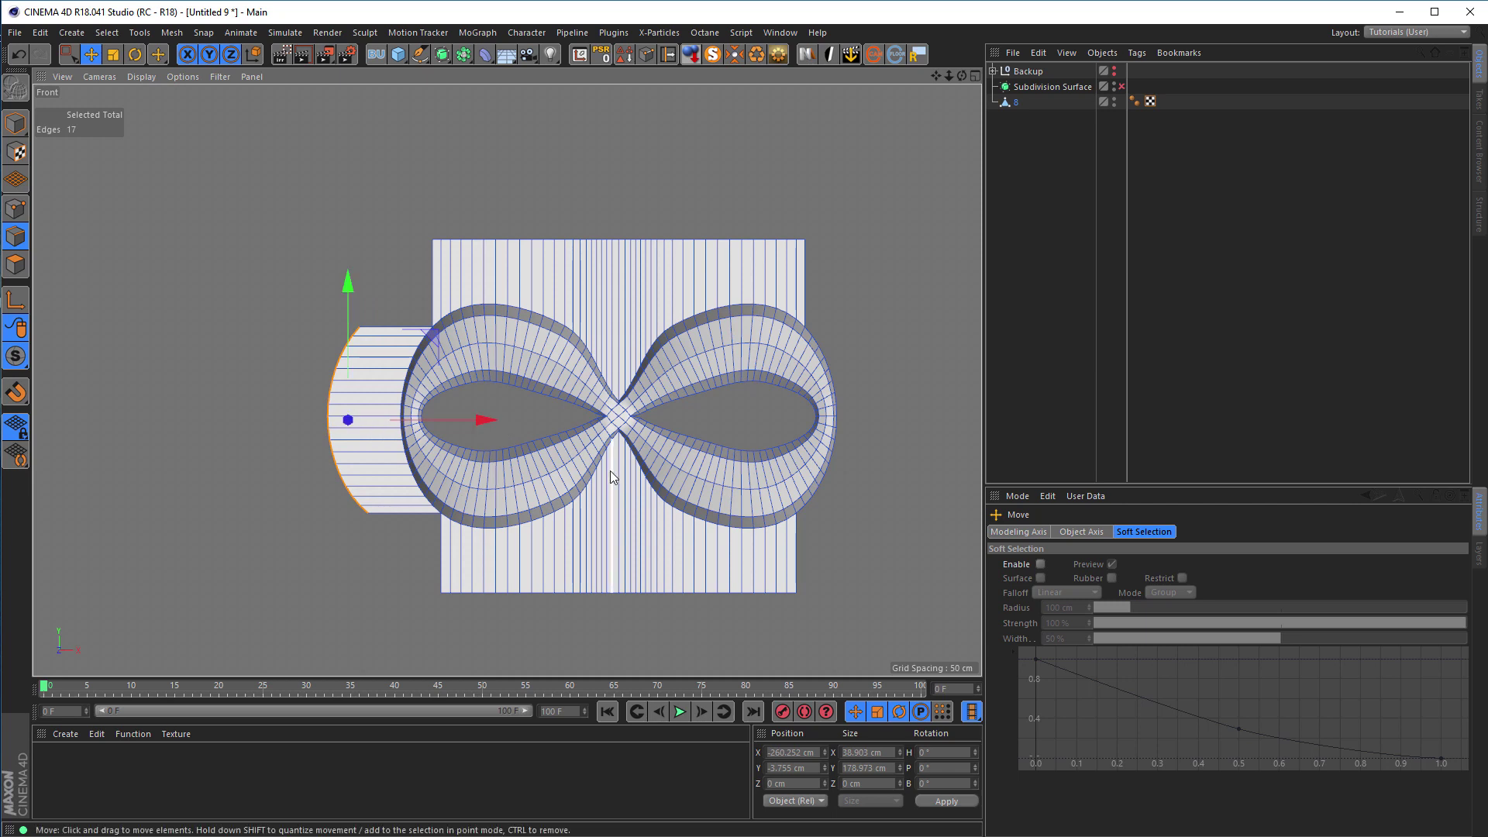
{"action": "left_click", "coordinate": [883, 753]}
{"action": "type", "text": "0"}
{"action": "key", "text": "Return"}
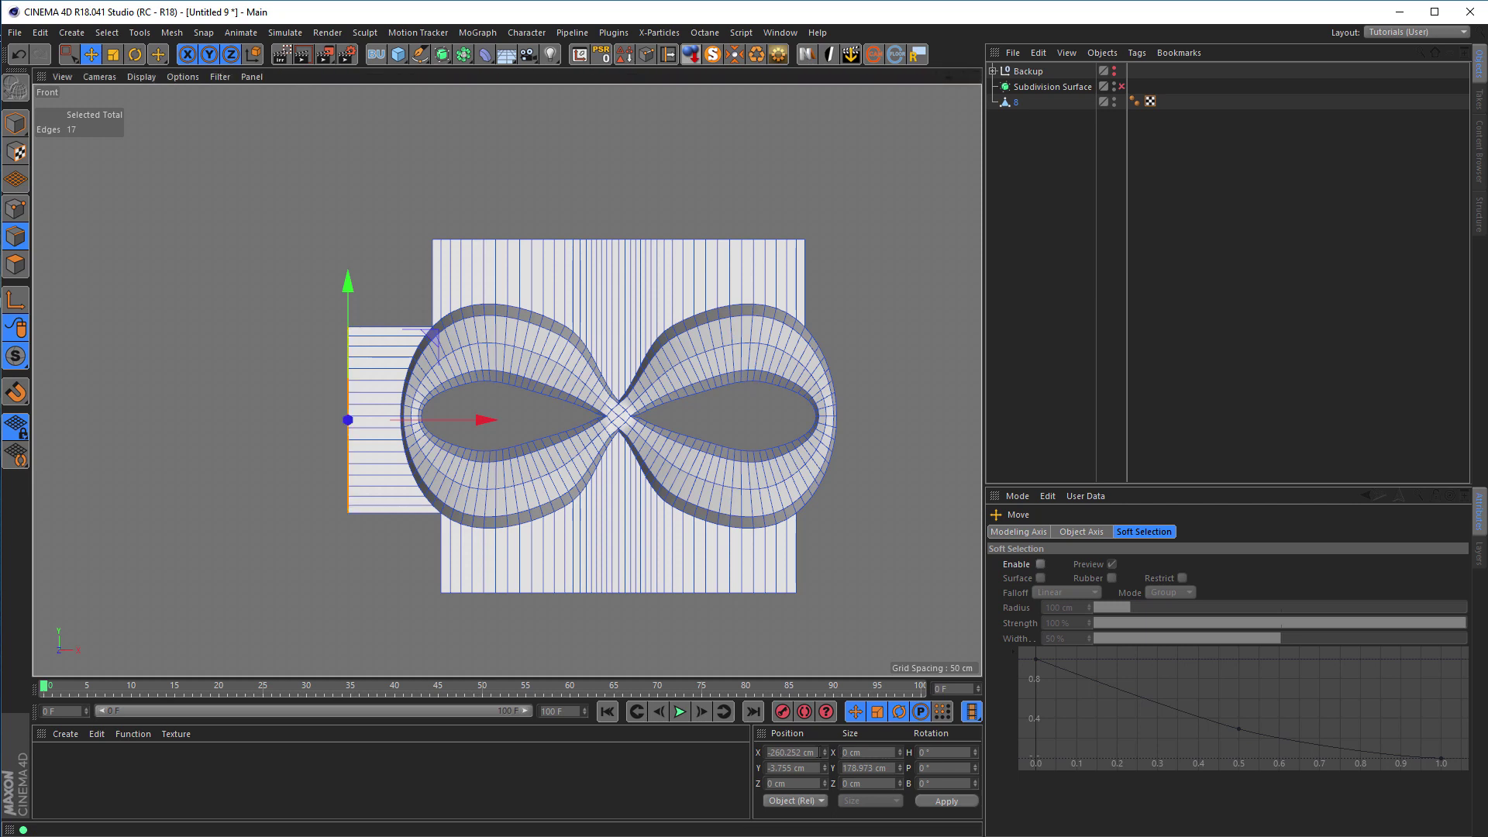
{"action": "middle_click_drag", "start_coordinate": [750, 485], "coordinate": [630, 488], "text": "alt"}
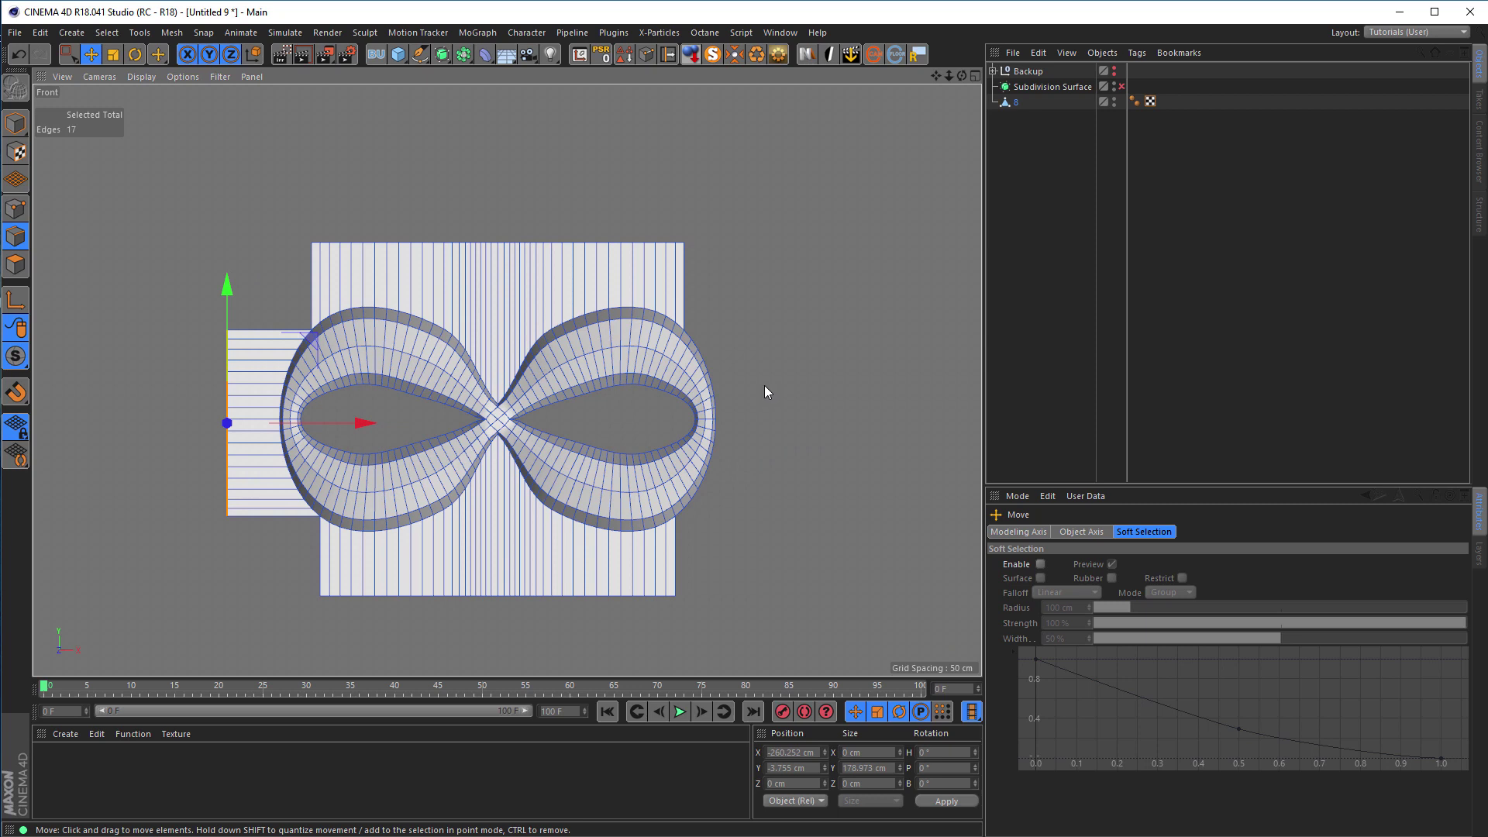
- Path-select the right outer edge loop and move it about 60 cm right
{"action": "key", "text": "u"}
{"action": "key", "text": "m"}
{"action": "mouse_move", "coordinate": [687, 324]}
{"action": "left_mouse_down"}
{"action": "mouse_move", "coordinate": [725, 403]}
{"action": "mouse_move", "coordinate": [720, 495]}
{"action": "mouse_move", "coordinate": [687, 535]}
{"action": "left_mouse_up"}
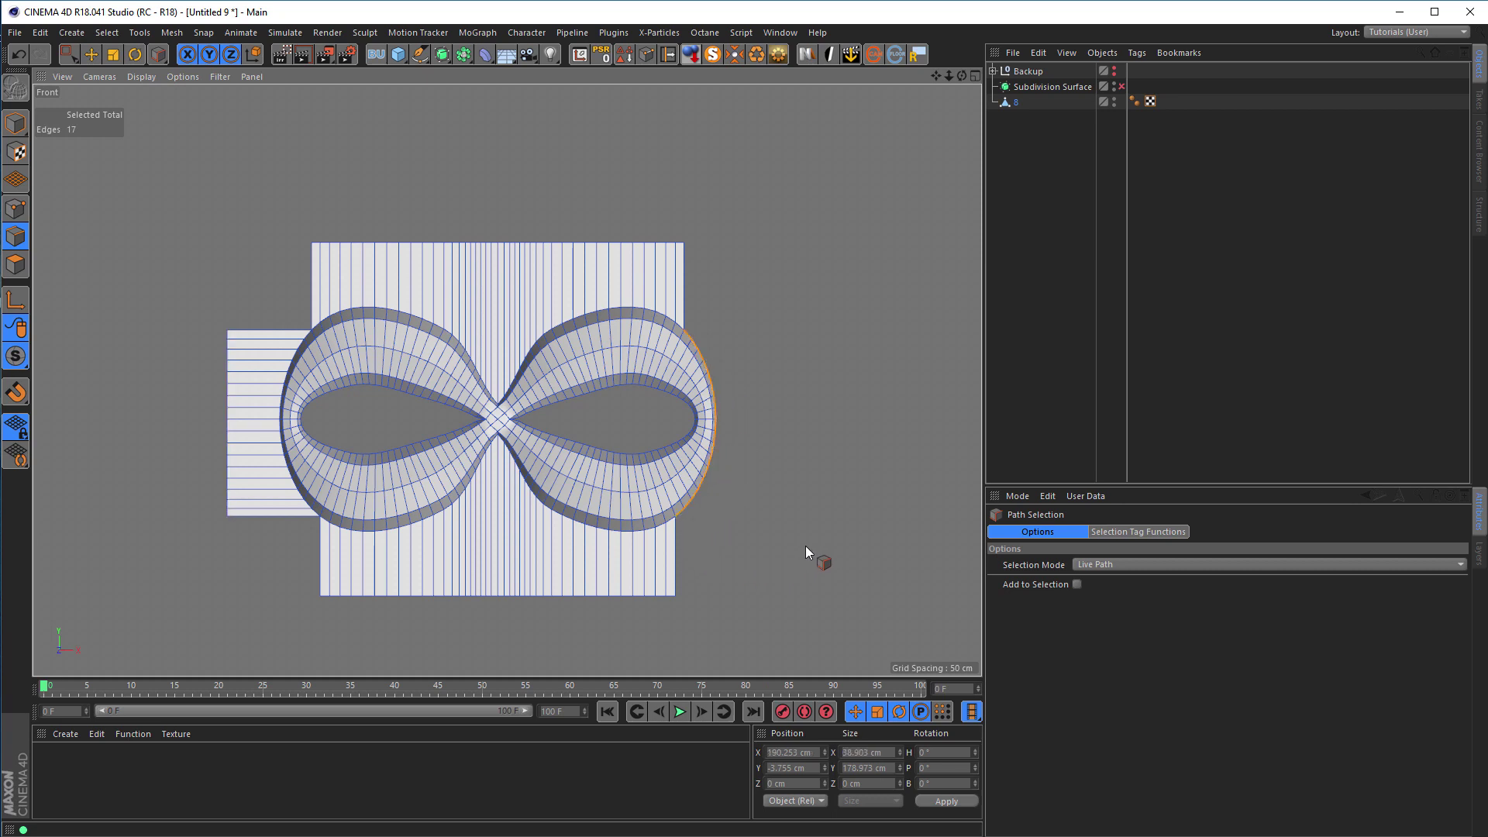
{"action": "key", "text": "e"}
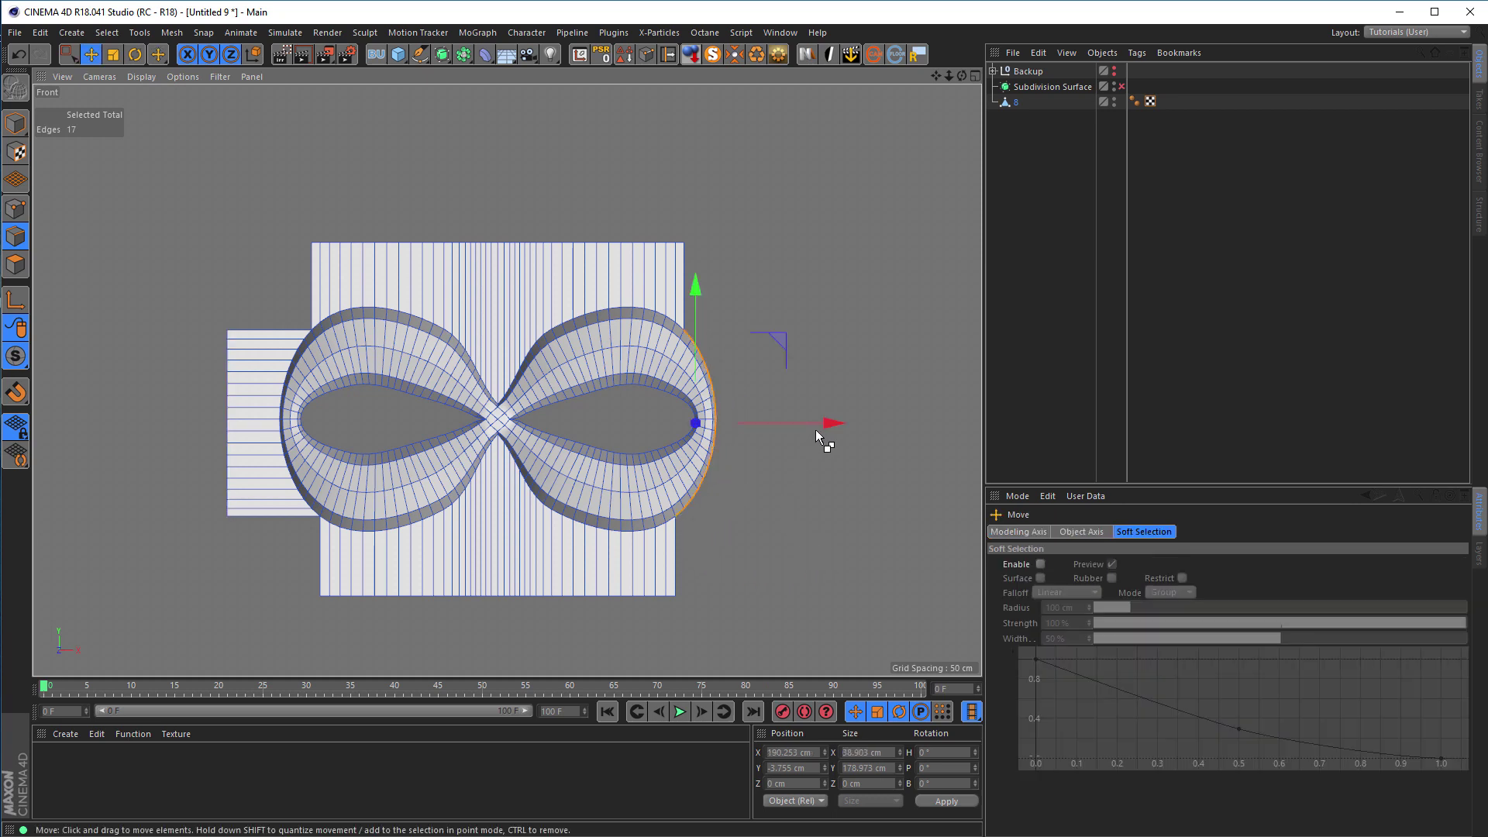
{"action": "left_click_drag", "start_coordinate": [832, 424], "coordinate": [906, 424]}
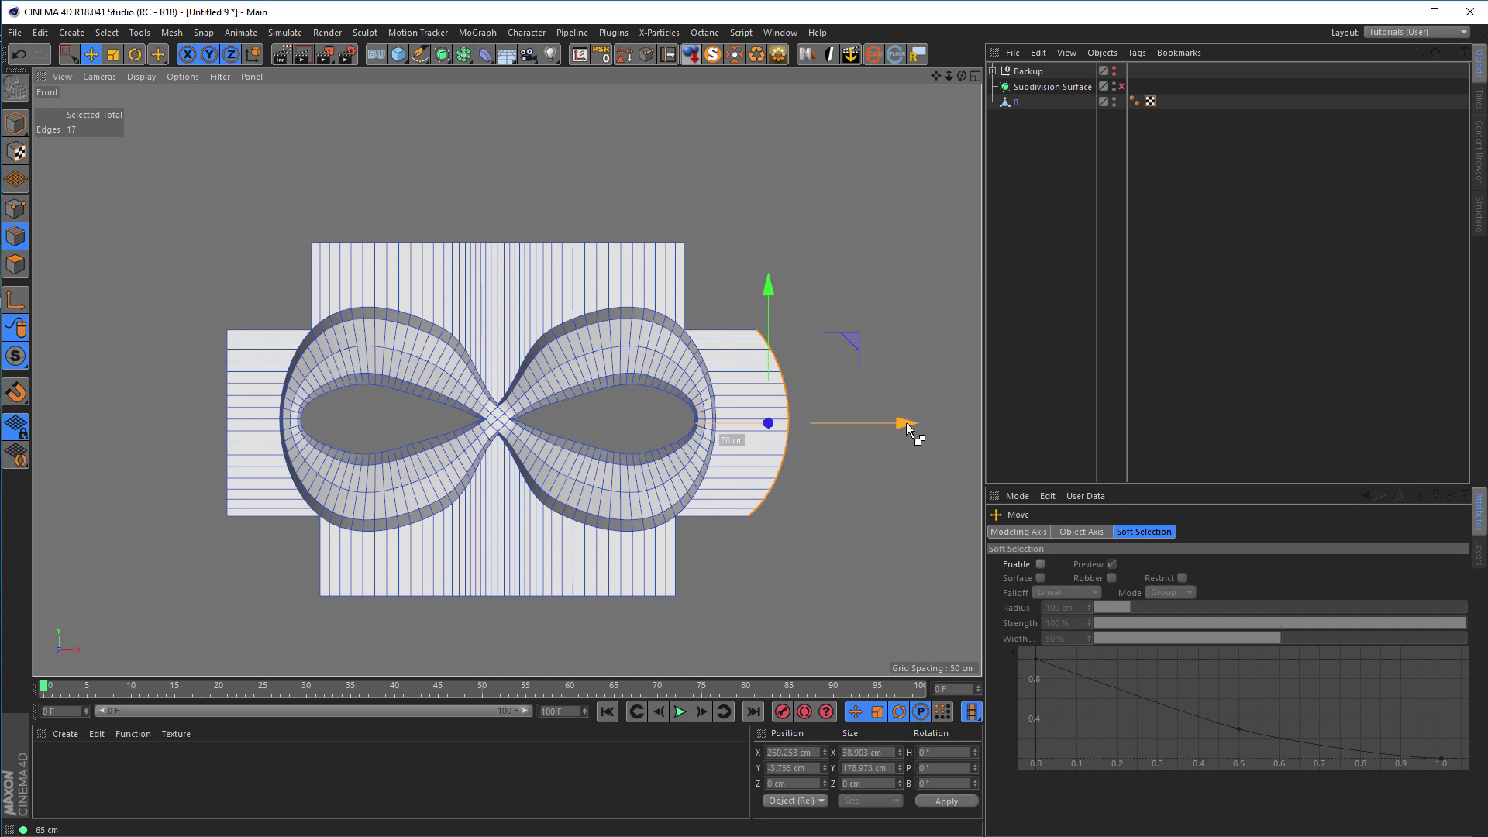
- Flatten the right edges with Size X 0 into a straight vertical edge near X 260 cm
{"action": "double_click", "coordinate": [868, 752]}
{"action": "type", "text": "0"}
{"action": "key", "text": "Return"}
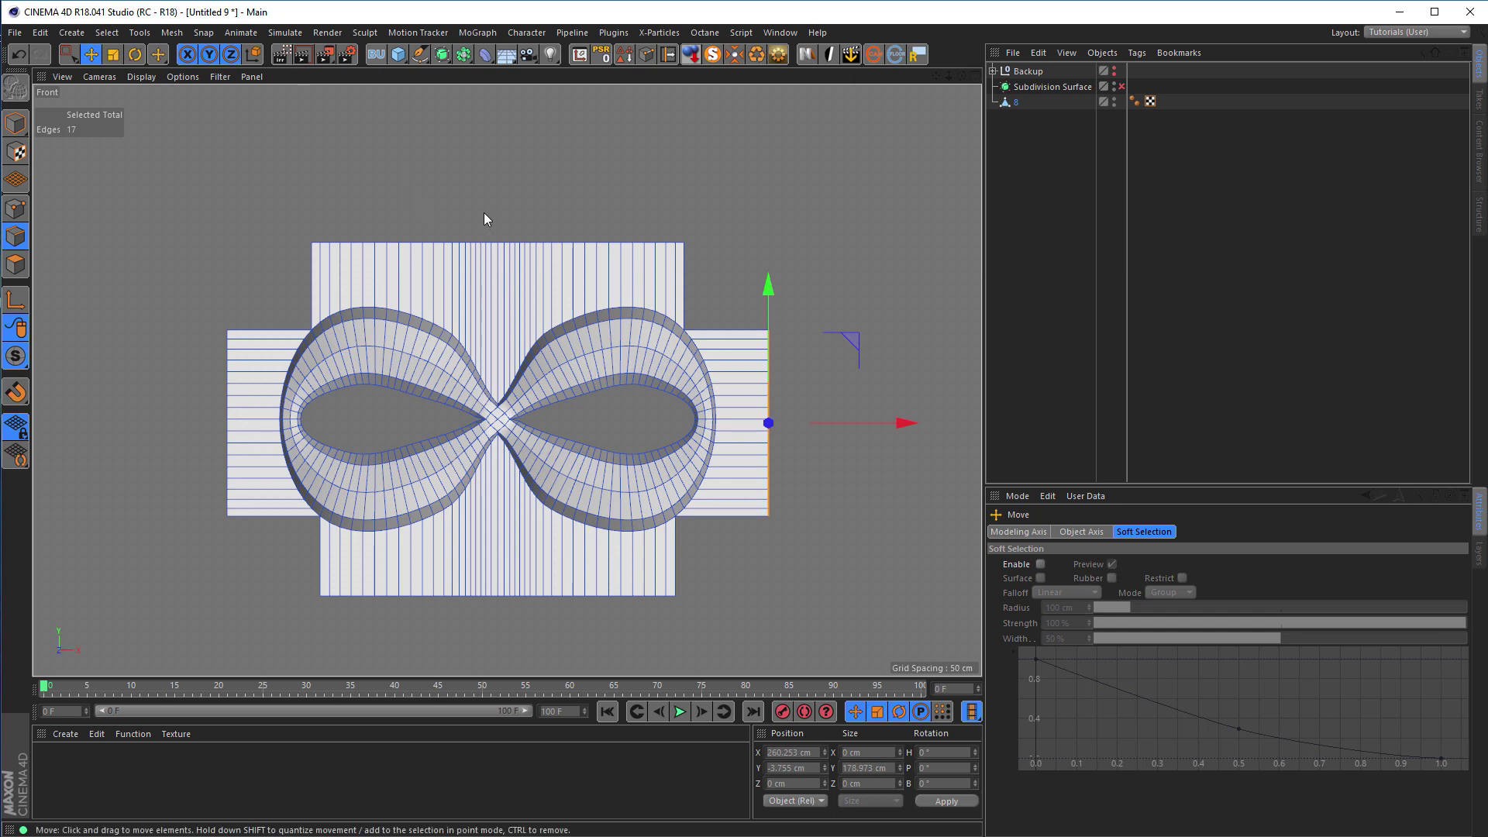
{"action": "middle_click_drag", "start_coordinate": [484, 214], "coordinate": [615, 227], "text": "alt"}
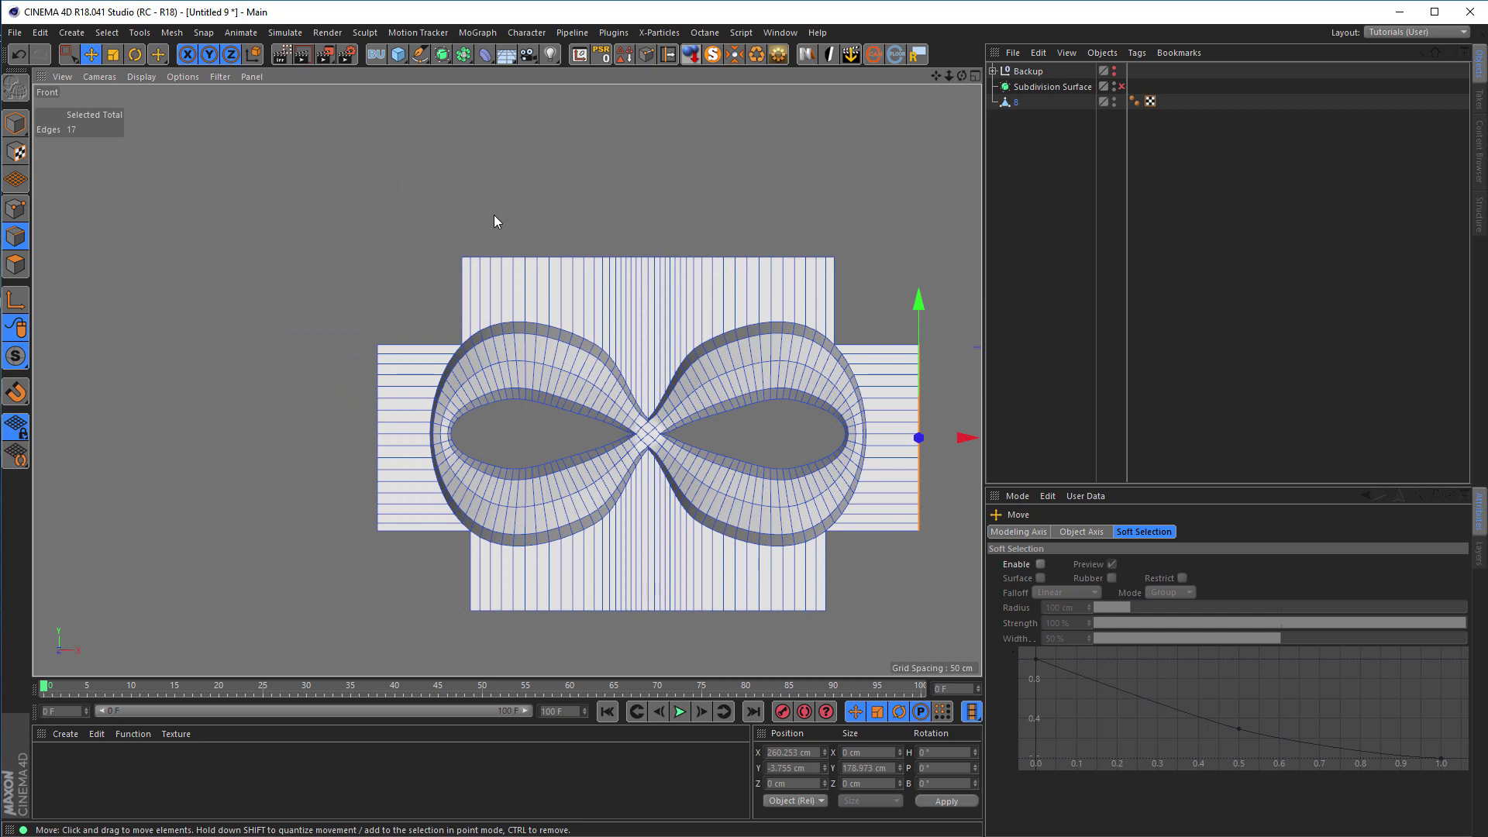
{"action": "scroll", "coordinate": [491, 296], "scroll_direction": "up", "scroll_amount": 3}
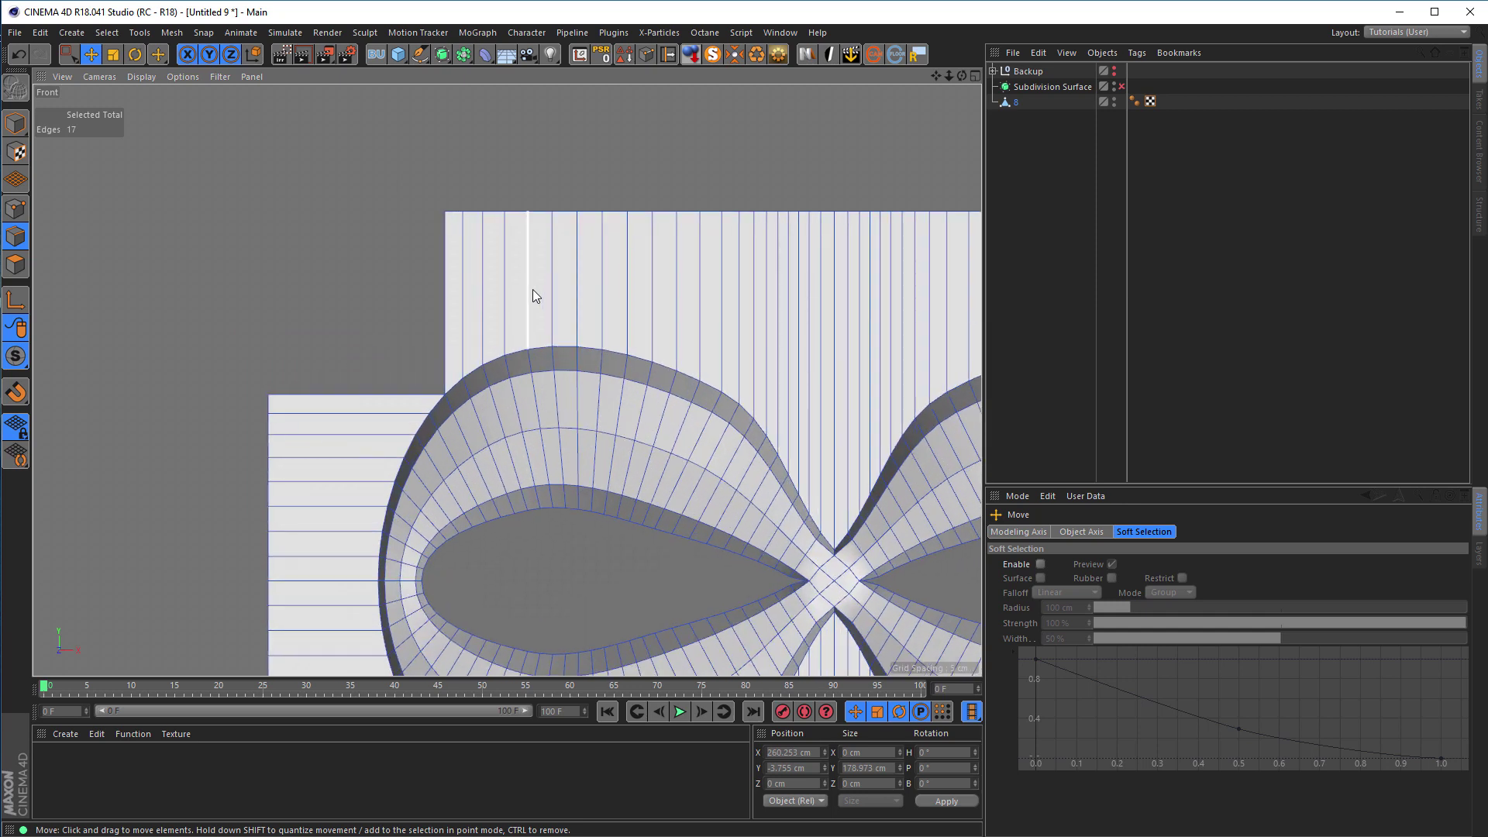
{"action": "scroll", "coordinate": [532, 290], "scroll_direction": "down", "scroll_amount": 4}
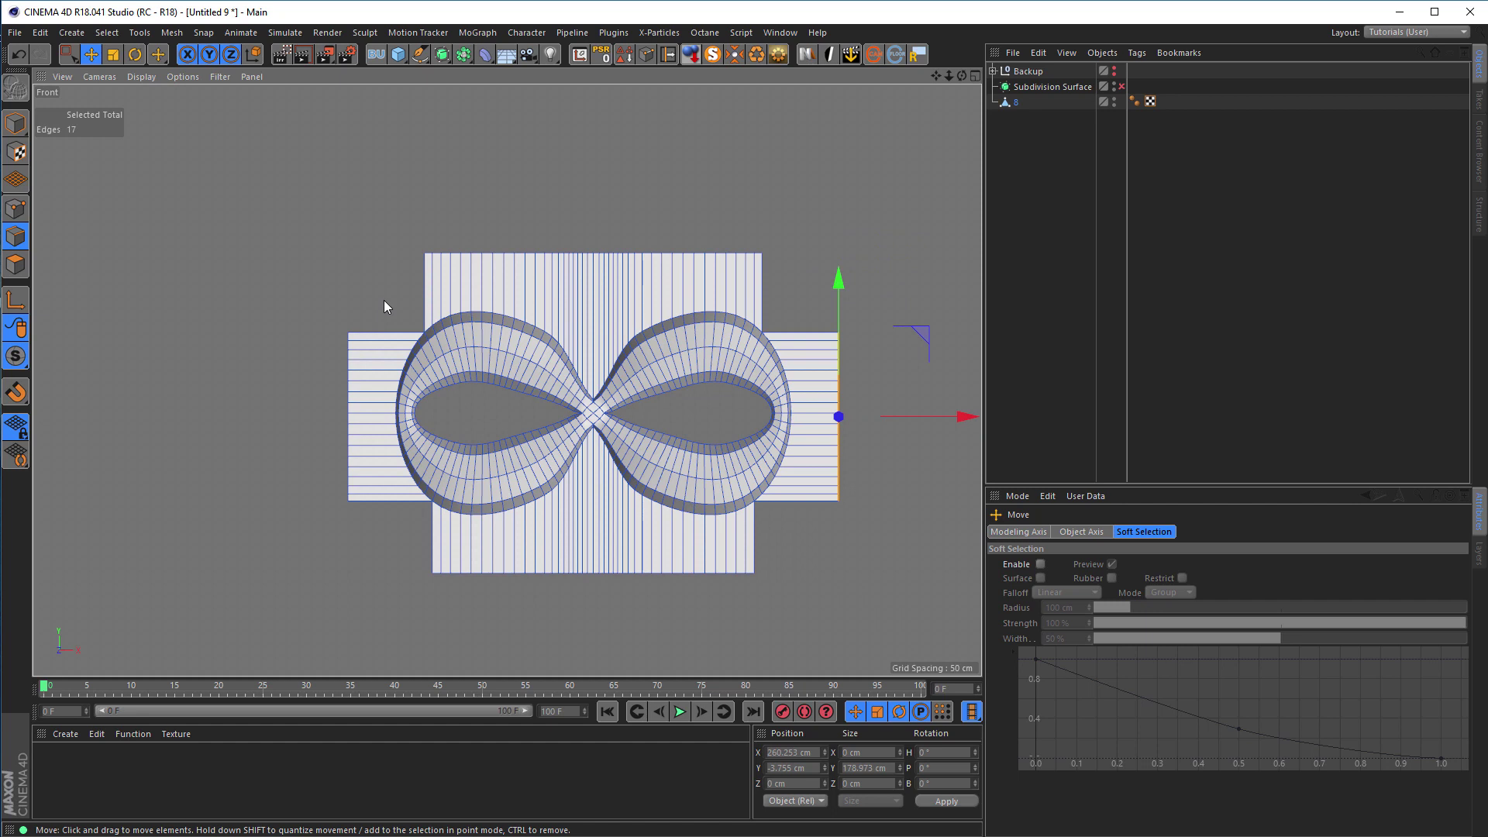
{"action": "scroll", "coordinate": [384, 300], "scroll_direction": "up", "scroll_amount": 3}
{"action": "scroll", "coordinate": [434, 292], "scroll_direction": "down", "scroll_amount": 4}
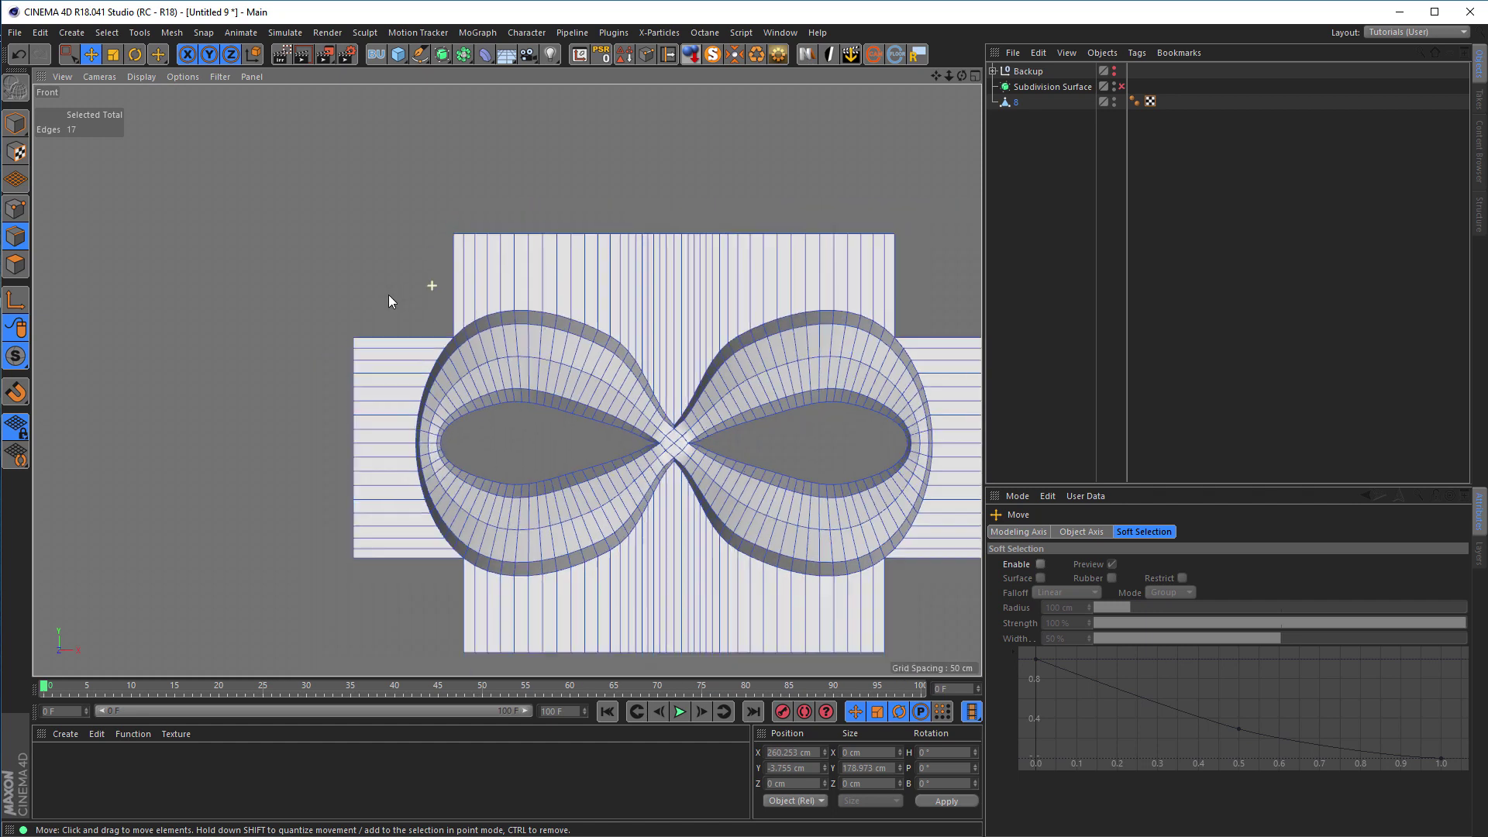
- Undo the side panels and path-select the edges along the strip's full left side
{"action": "key", "text": "ctrl+z"}
{"action": "key", "text": "ctrl+z"}
{"action": "key", "text": "ctrl+z"}
{"action": "key", "text": "ctrl+z"}
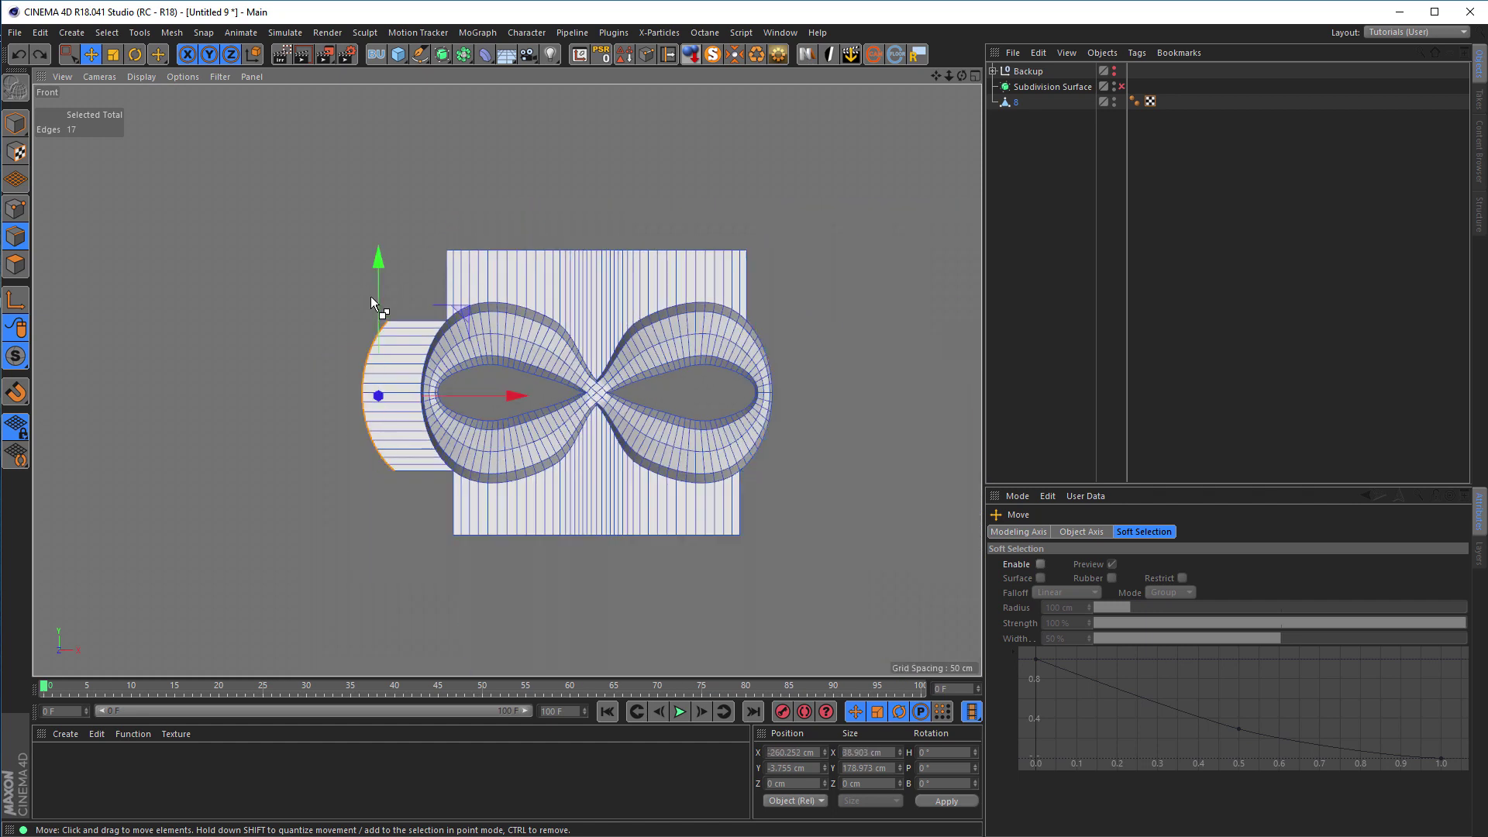
{"action": "right_click", "coordinate": [380, 292]}
{"action": "left_click", "coordinate": [419, 472]}
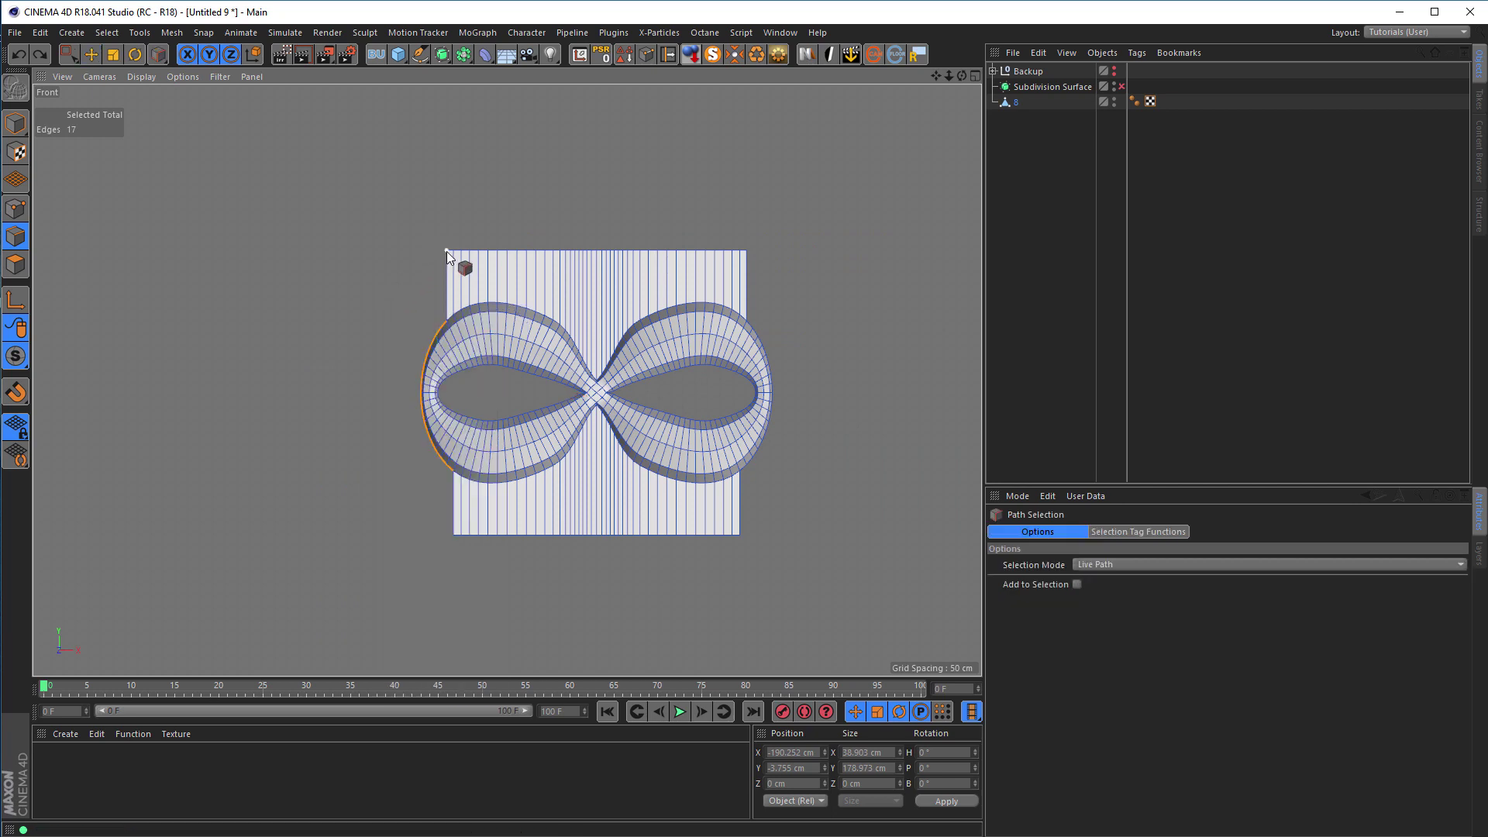
{"action": "mouse_move", "coordinate": [448, 321]}
{"action": "left_mouse_down"}
{"action": "mouse_move", "coordinate": [388, 441]}
{"action": "mouse_move", "coordinate": [427, 497]}
{"action": "mouse_move", "coordinate": [454, 474]}
{"action": "mouse_move", "coordinate": [456, 538]}
{"action": "left_mouse_up"}
- Move the left edges outward and flatten them with Size X 0 at X −270 cm
{"action": "key", "text": "e"}
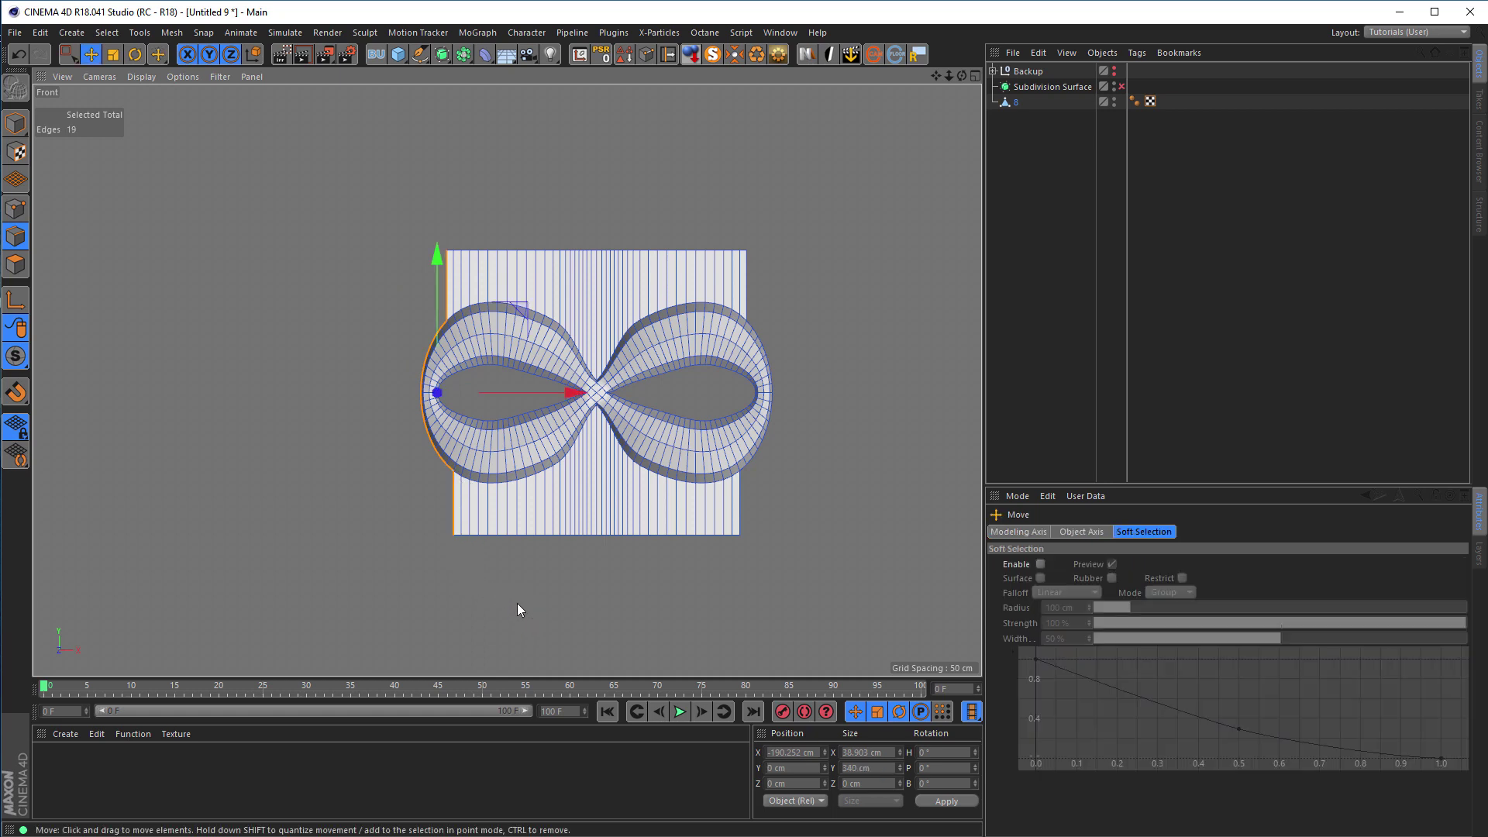
{"action": "left_click_drag", "start_coordinate": [574, 393], "coordinate": [507, 392]}
{"action": "left_click", "coordinate": [875, 752]}
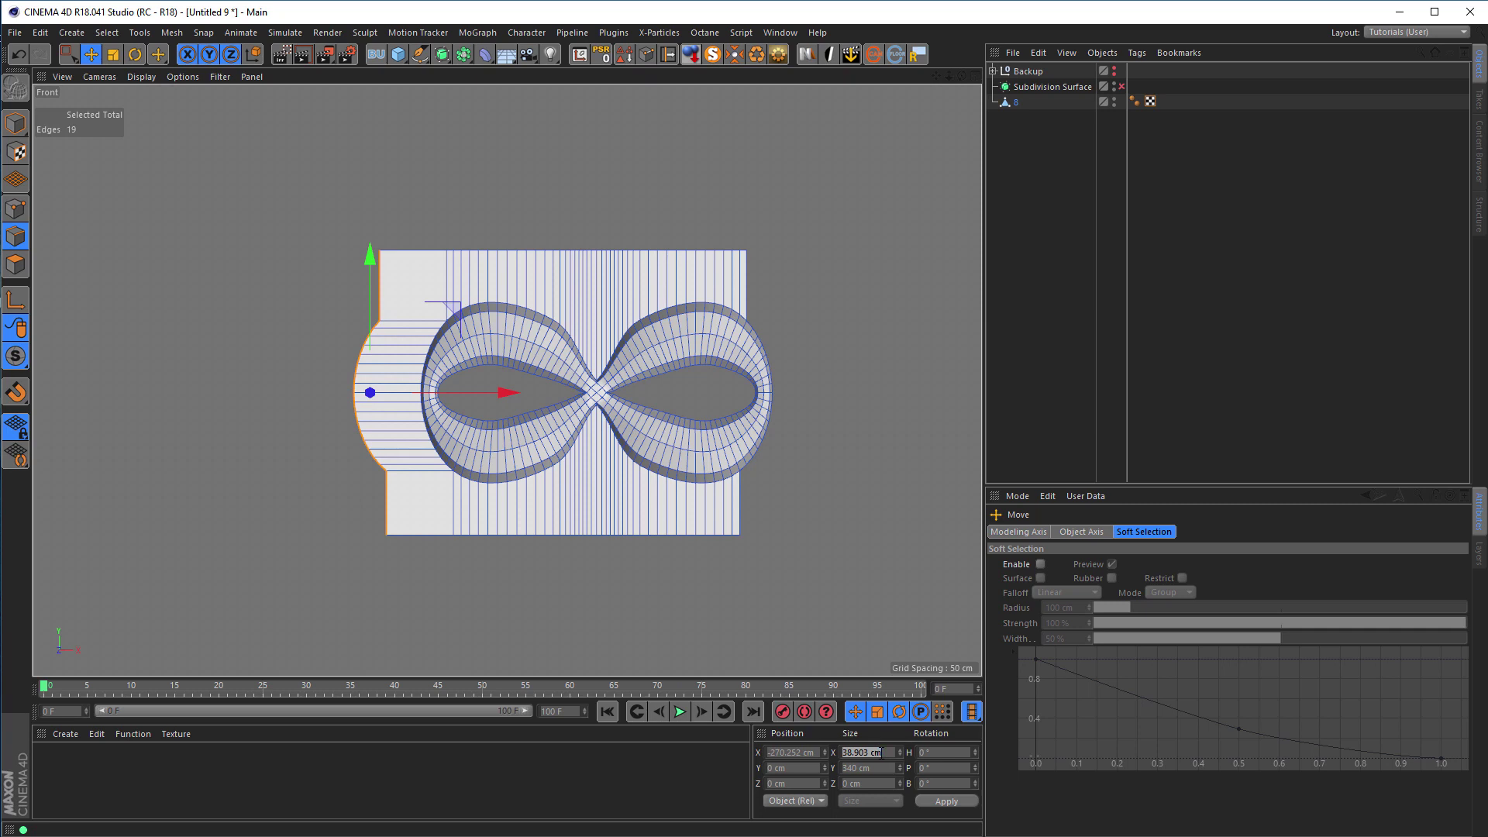
{"action": "type", "text": "0"}
{"action": "key", "text": "Return"}
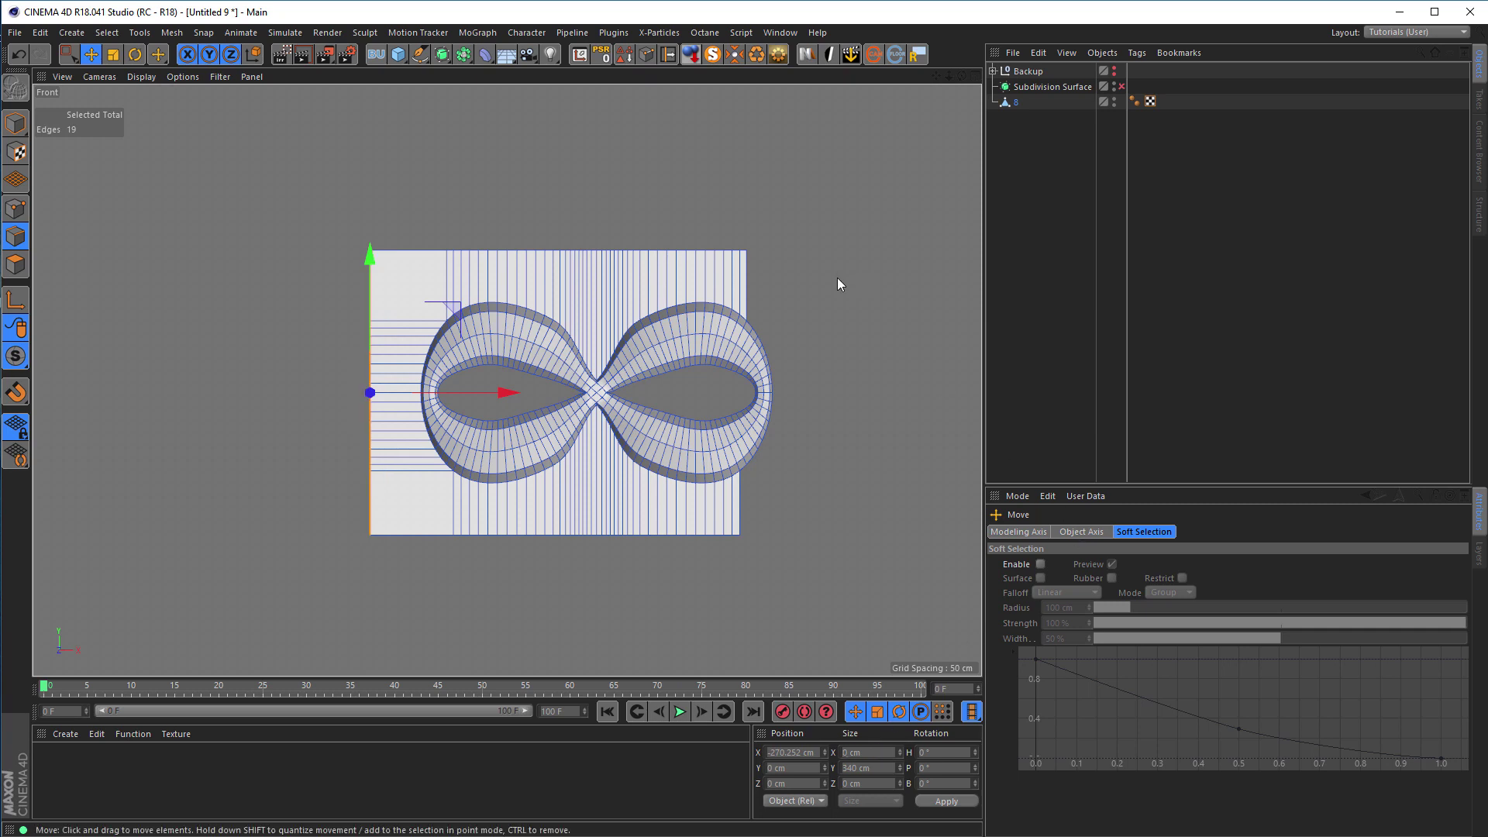
- Path-select the mesh's right boundary edges
{"action": "key", "text": "u"}
{"action": "key", "text": "m"}
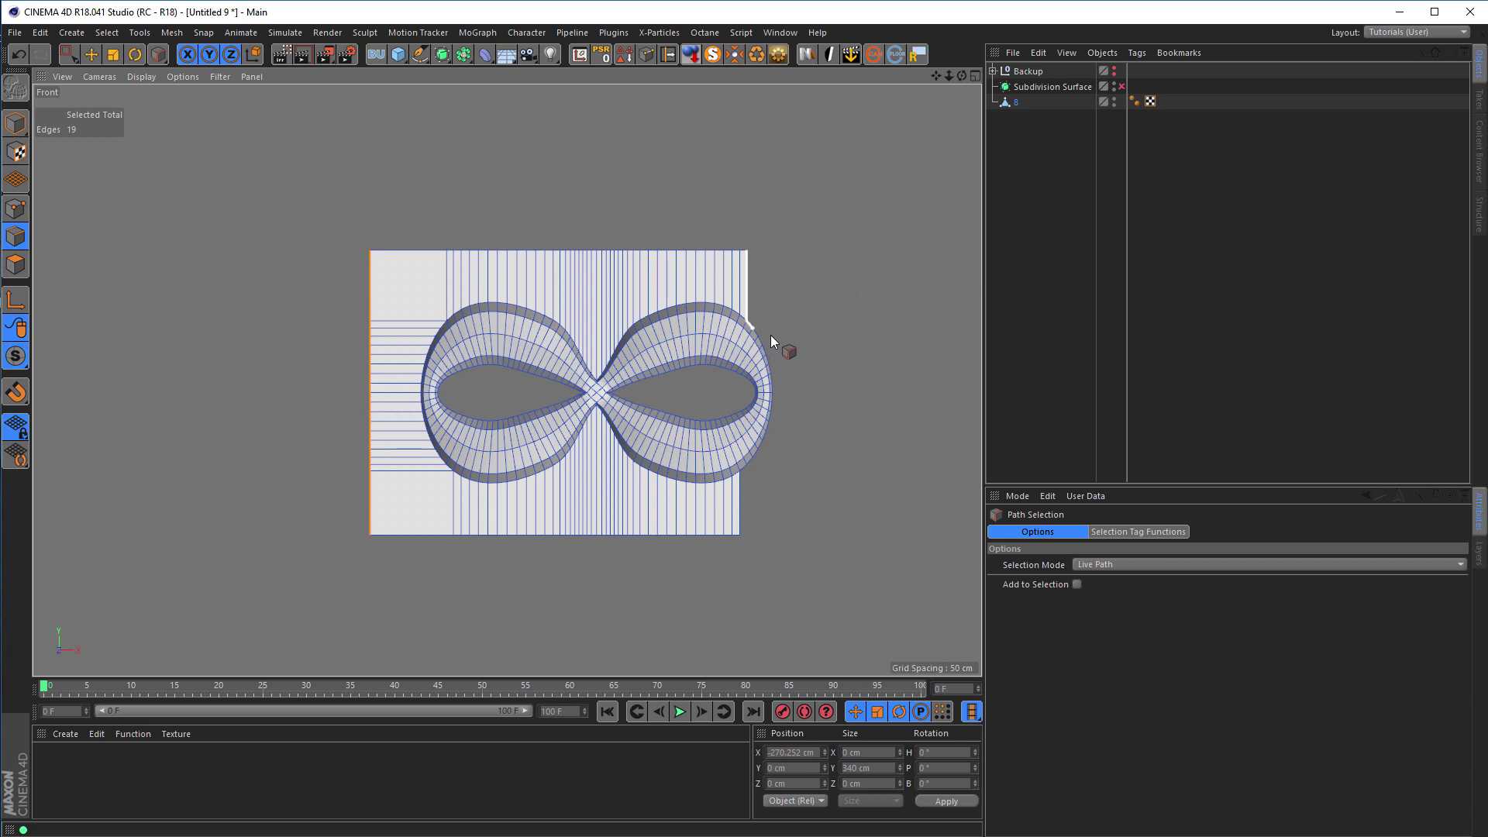
{"action": "left_click", "coordinate": [761, 532]}
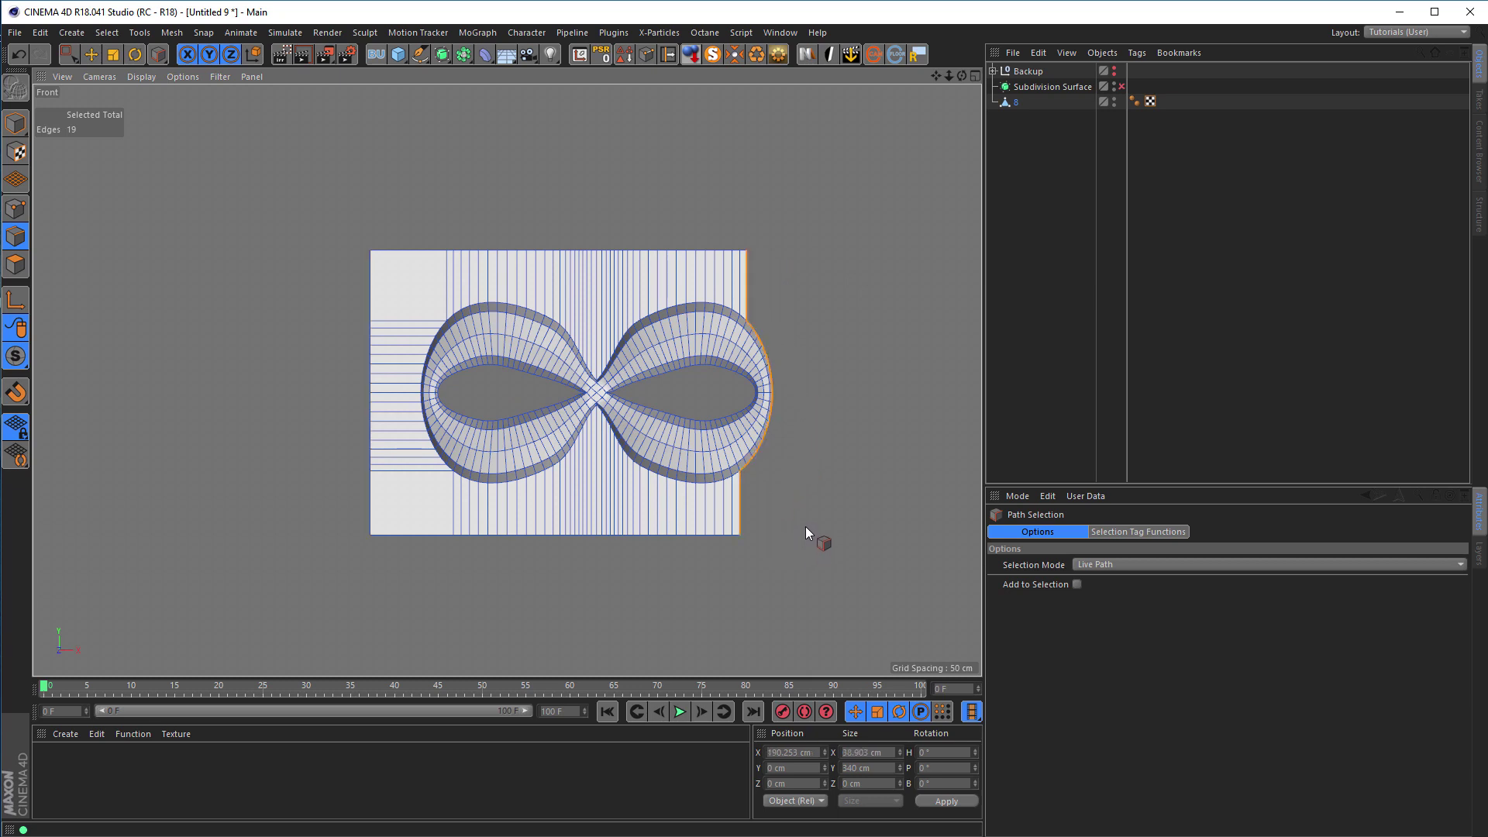
{"action": "key", "text": "e"}
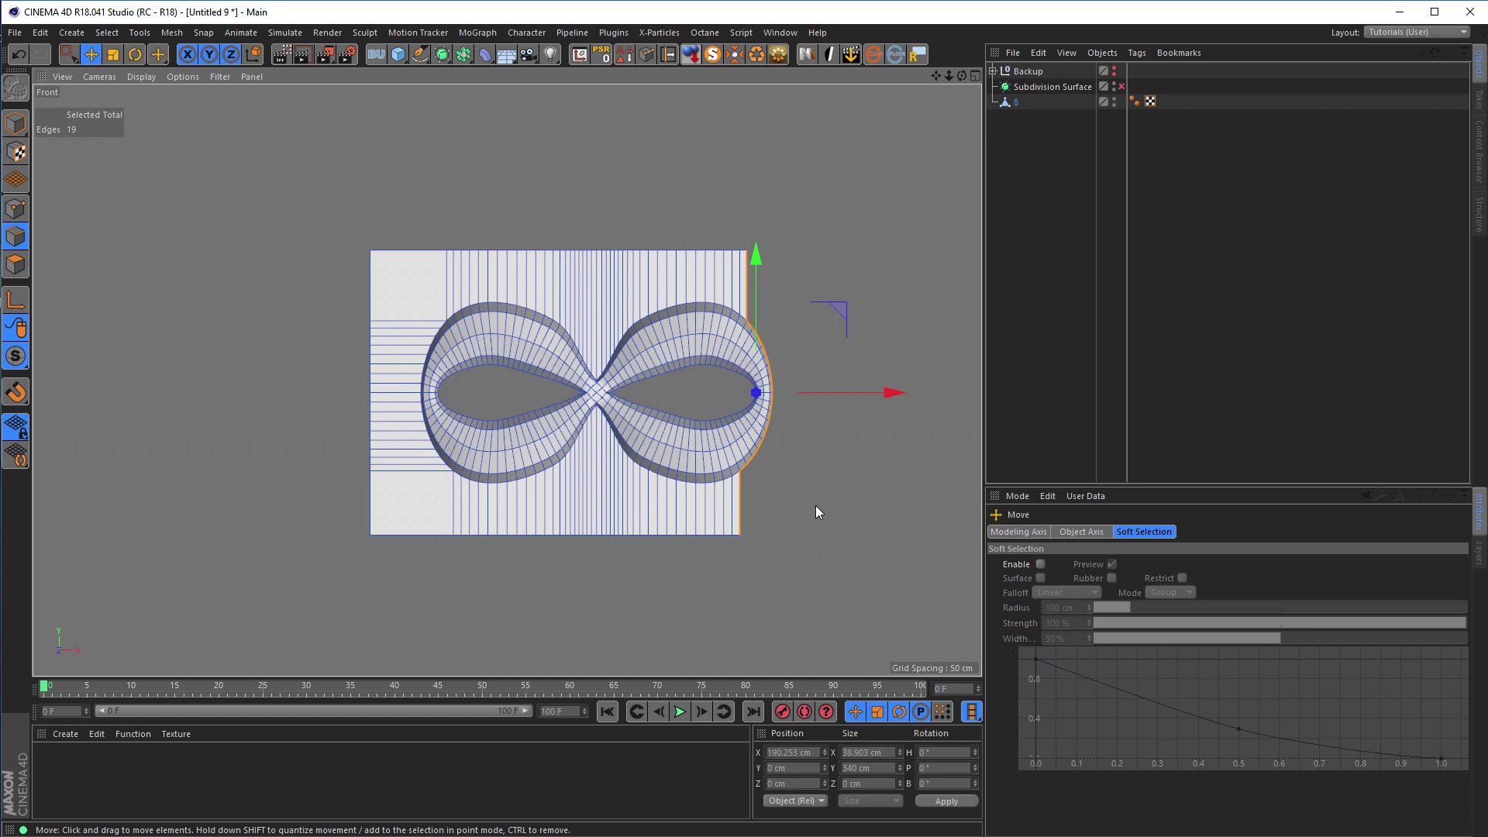
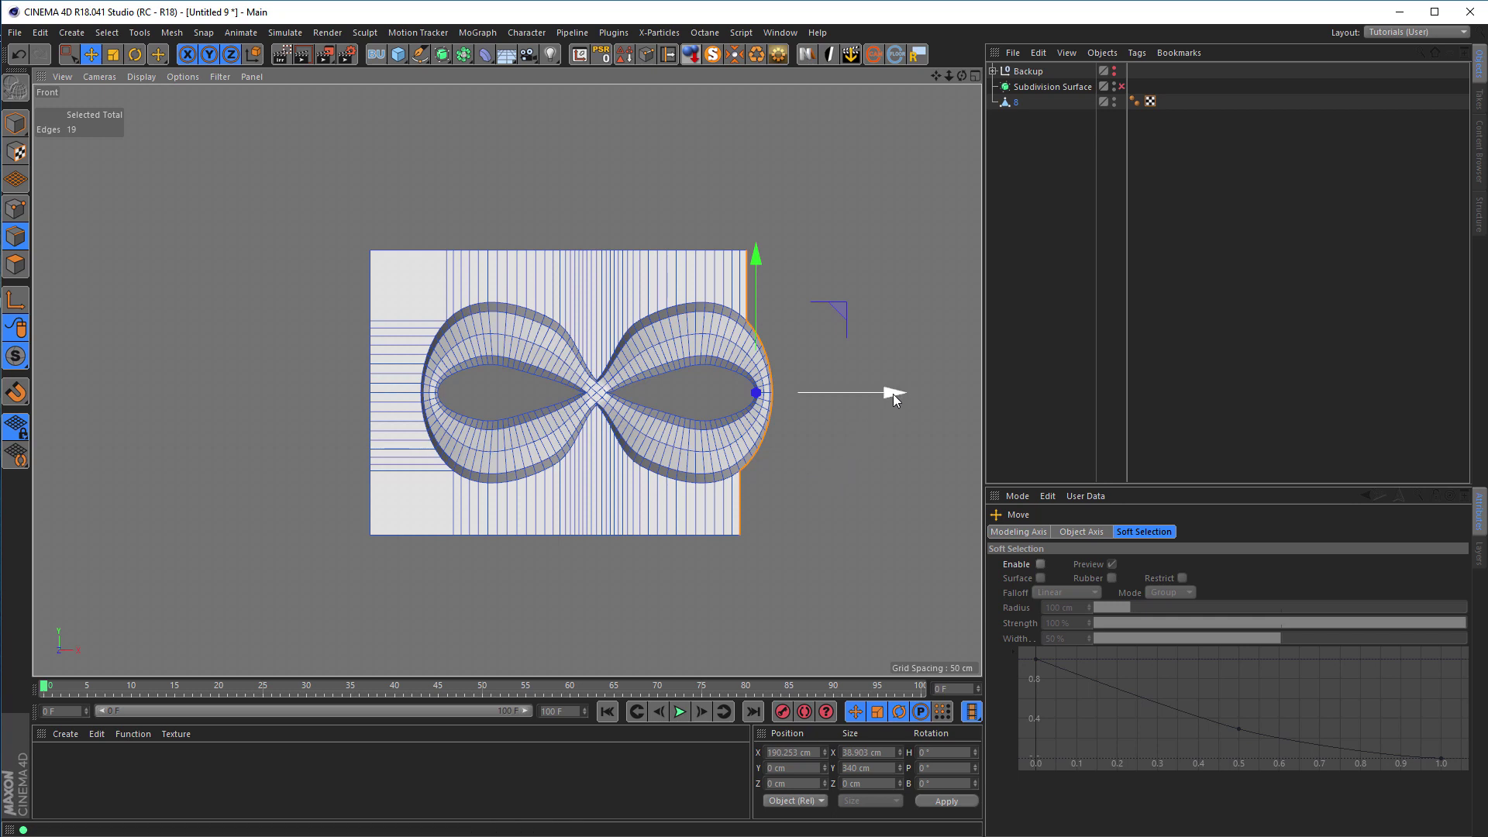
- Push the plate's selected right edges out about 90 cm and set Size X to 0 to straighten them
{"action": "left_click_drag", "start_coordinate": [895, 394], "coordinate": [964, 394]}
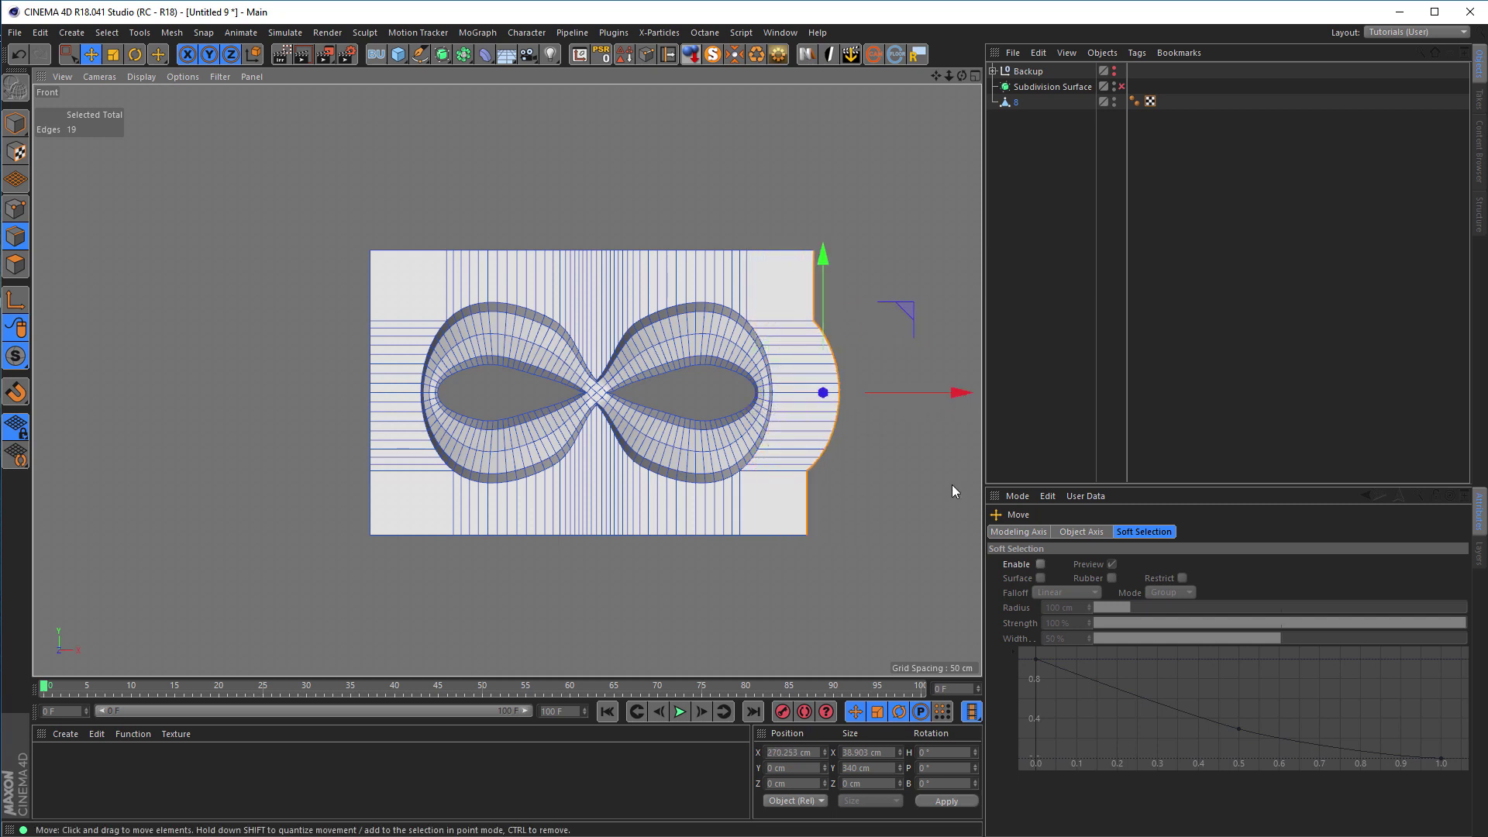
{"action": "left_click", "coordinate": [881, 751]}
{"action": "type", "text": "0"}
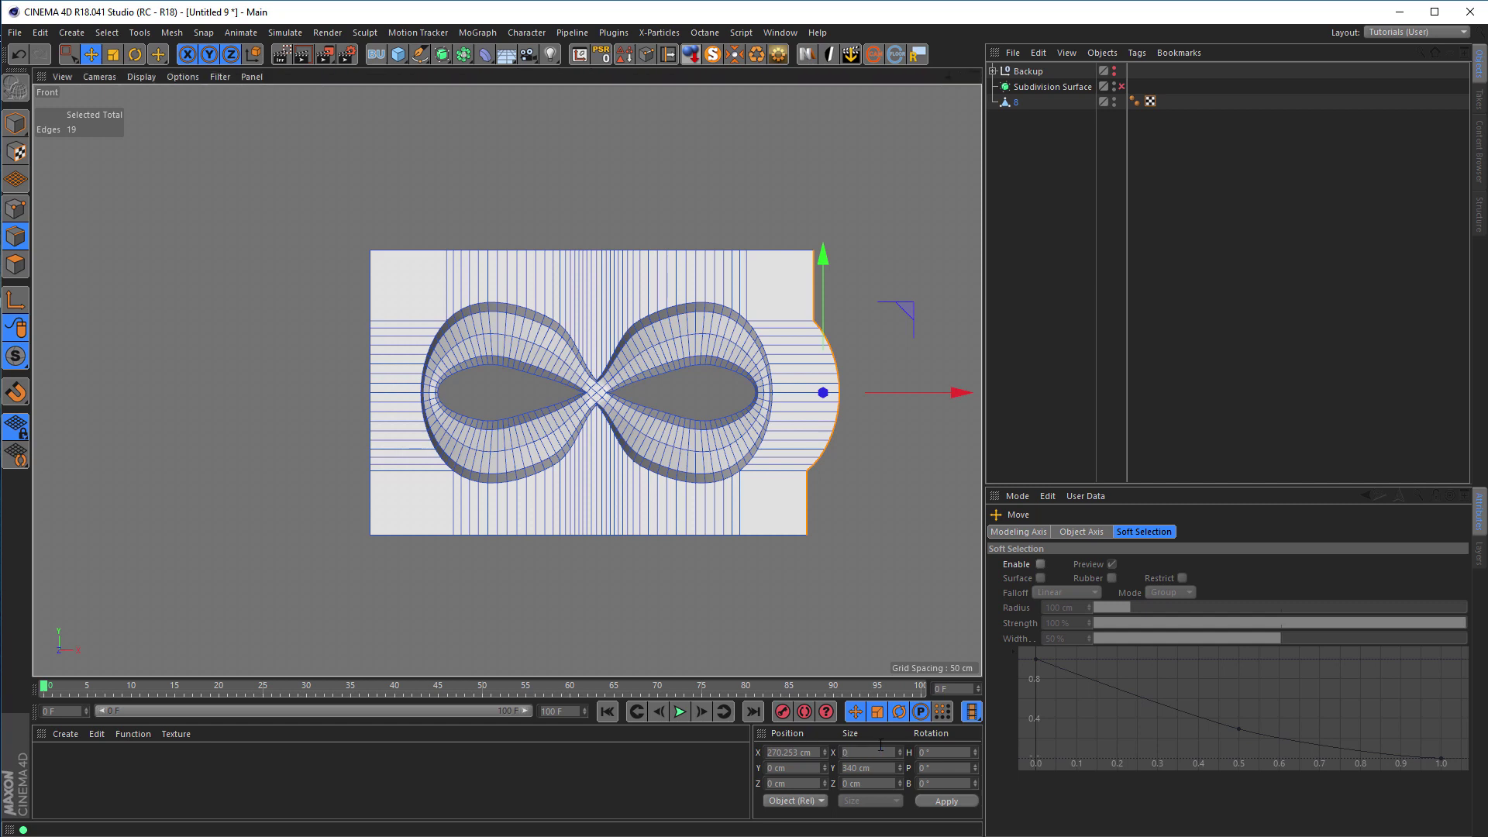
{"action": "key", "text": "Return"}
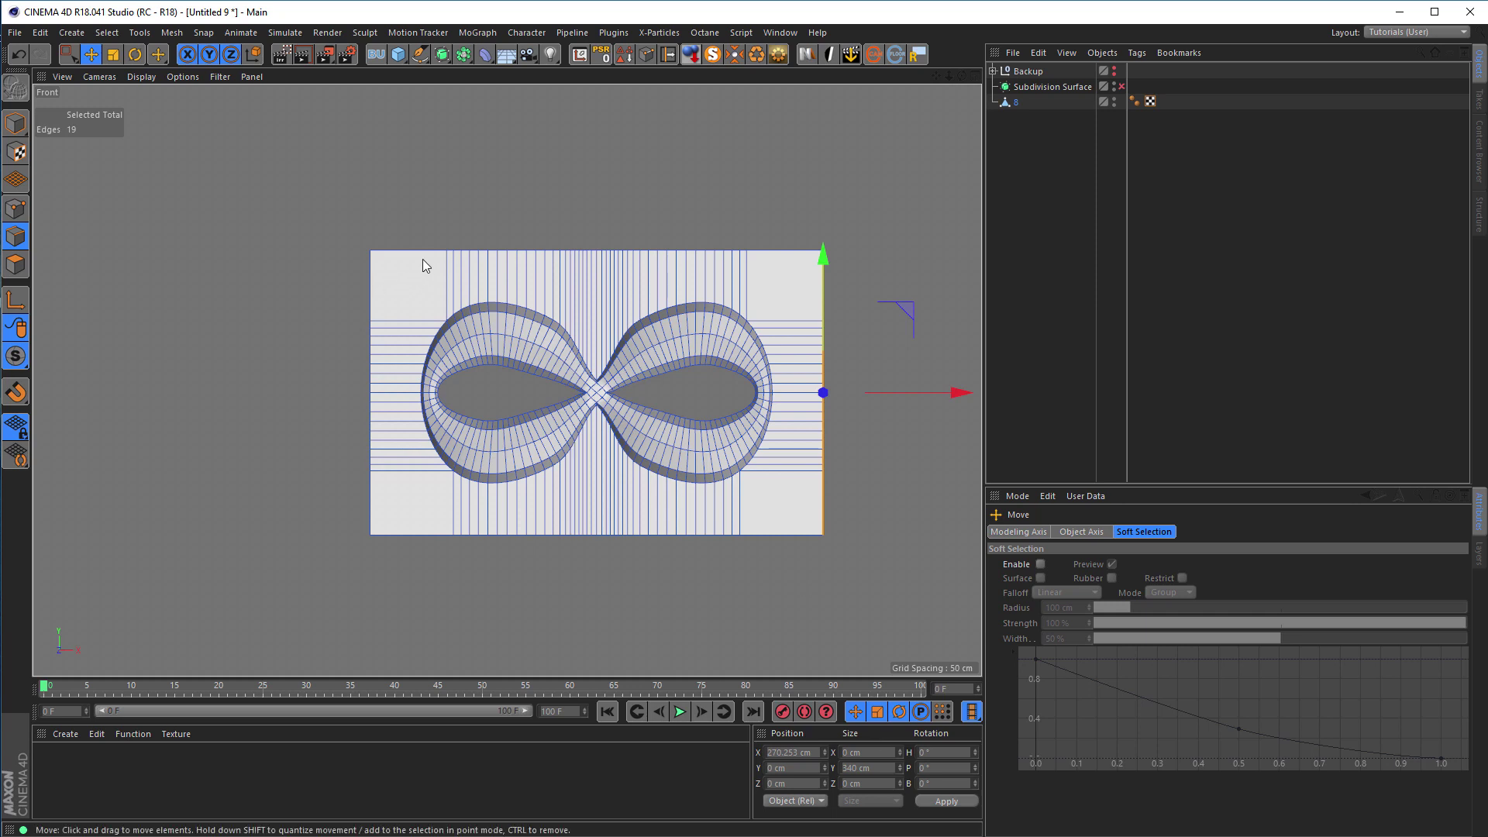
{"action": "scroll", "coordinate": [422, 259], "scroll_direction": "up", "scroll_amount": 3}
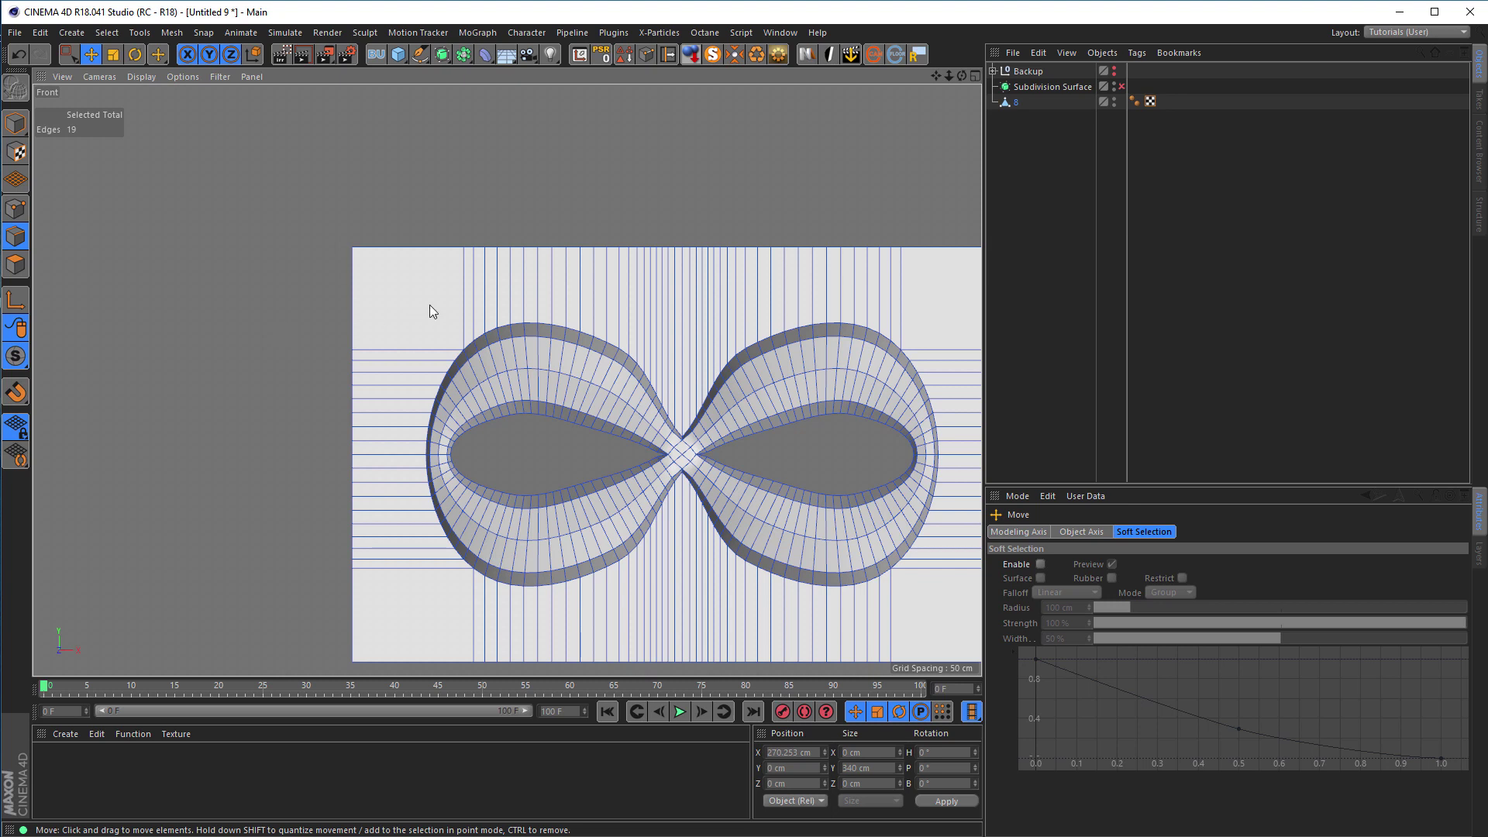
{"action": "scroll", "coordinate": [430, 304], "scroll_direction": "up", "scroll_amount": 2}
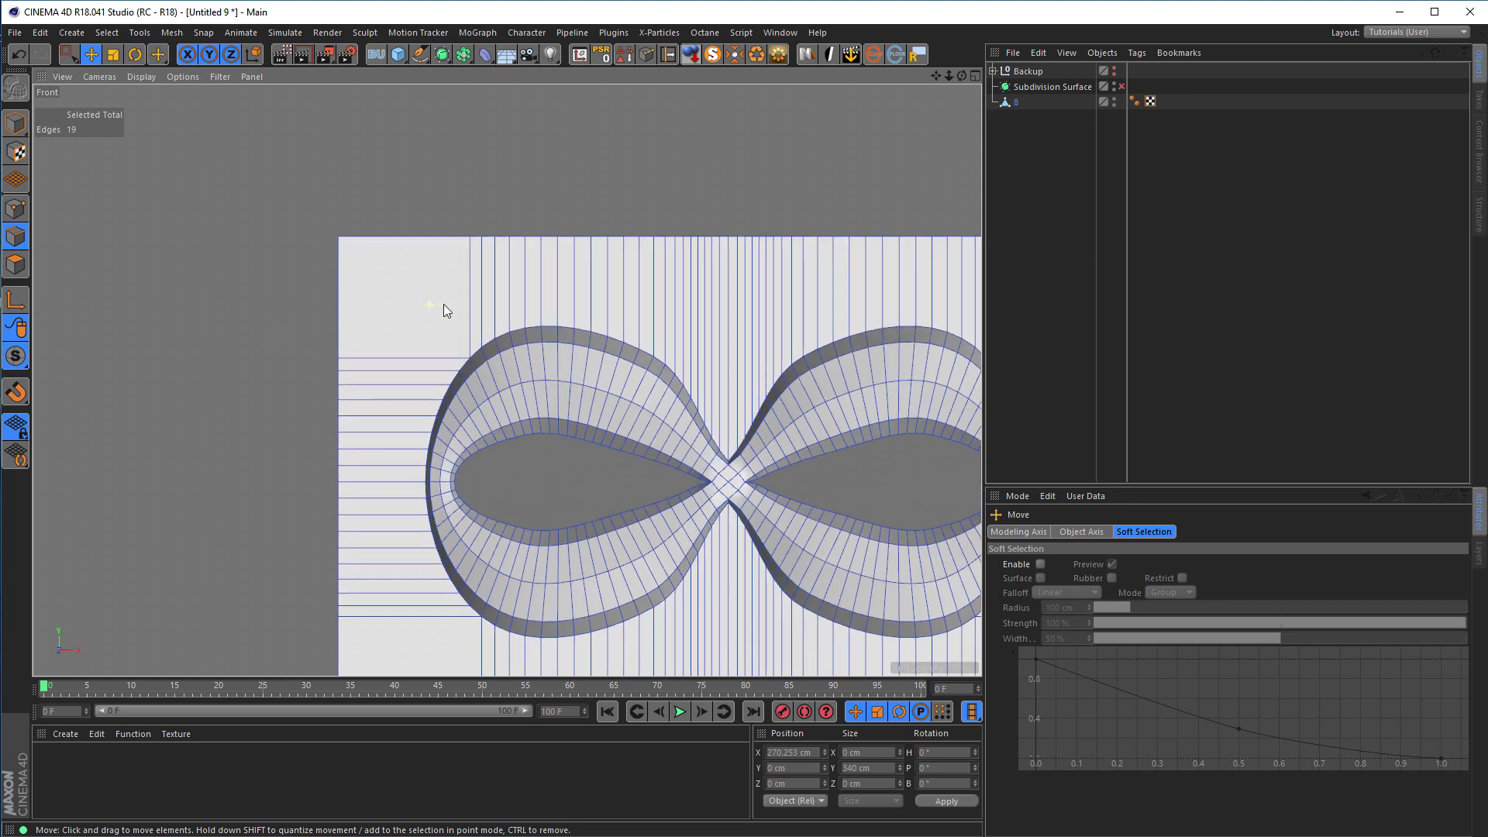
- In Points mode, weld the three points at the top-left corner into one corner point
{"action": "left_click", "coordinate": [17, 209]}
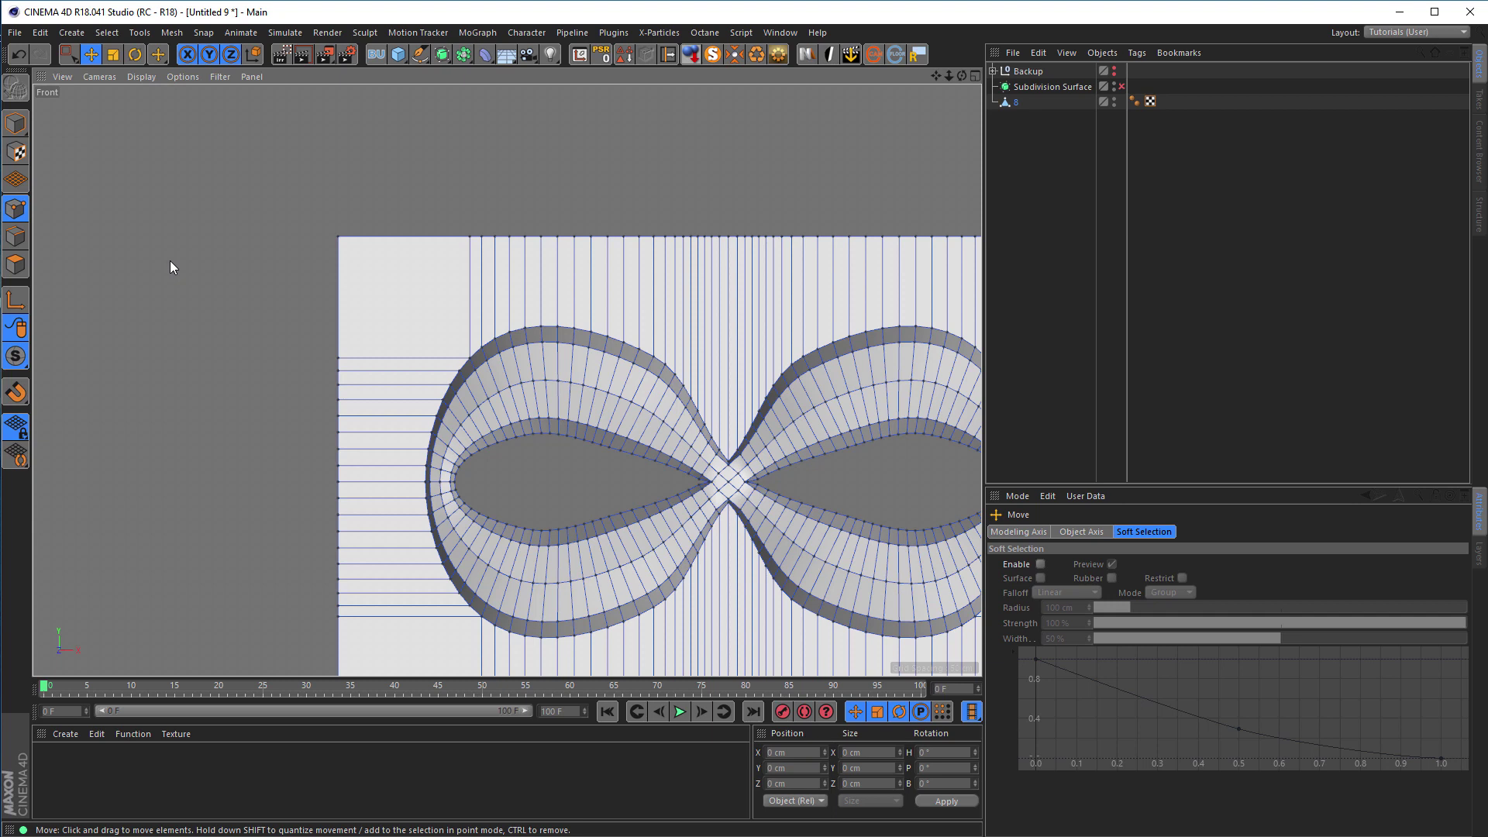
{"action": "key", "text": "9"}
{"action": "left_click_drag", "start_coordinate": [461, 230], "coordinate": [324, 237]}
{"action": "left_click_drag", "start_coordinate": [337, 353], "coordinate": [333, 357]}
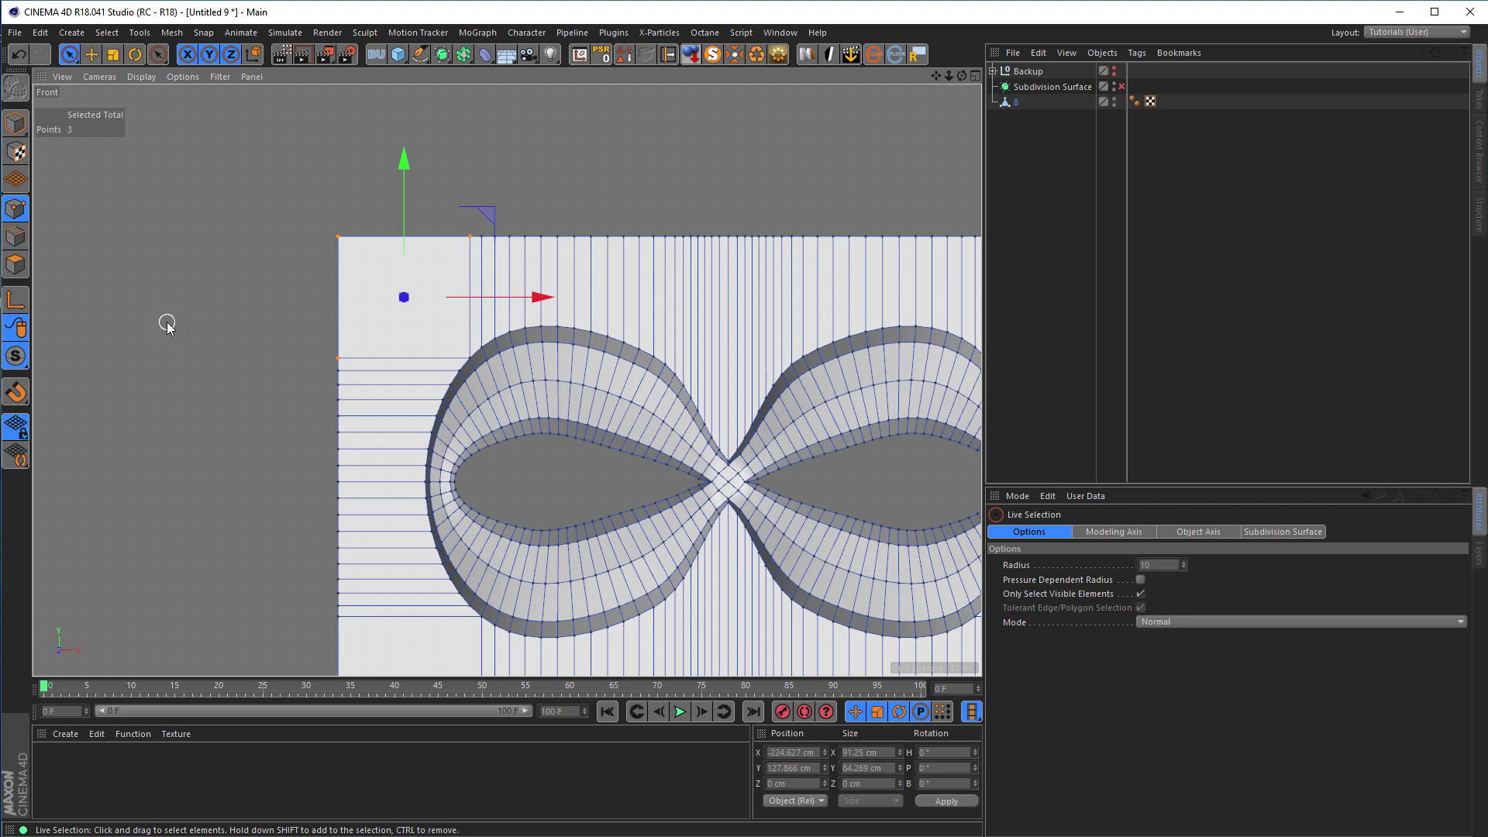
{"action": "key", "text": "m"}
{"action": "key", "text": "q"}
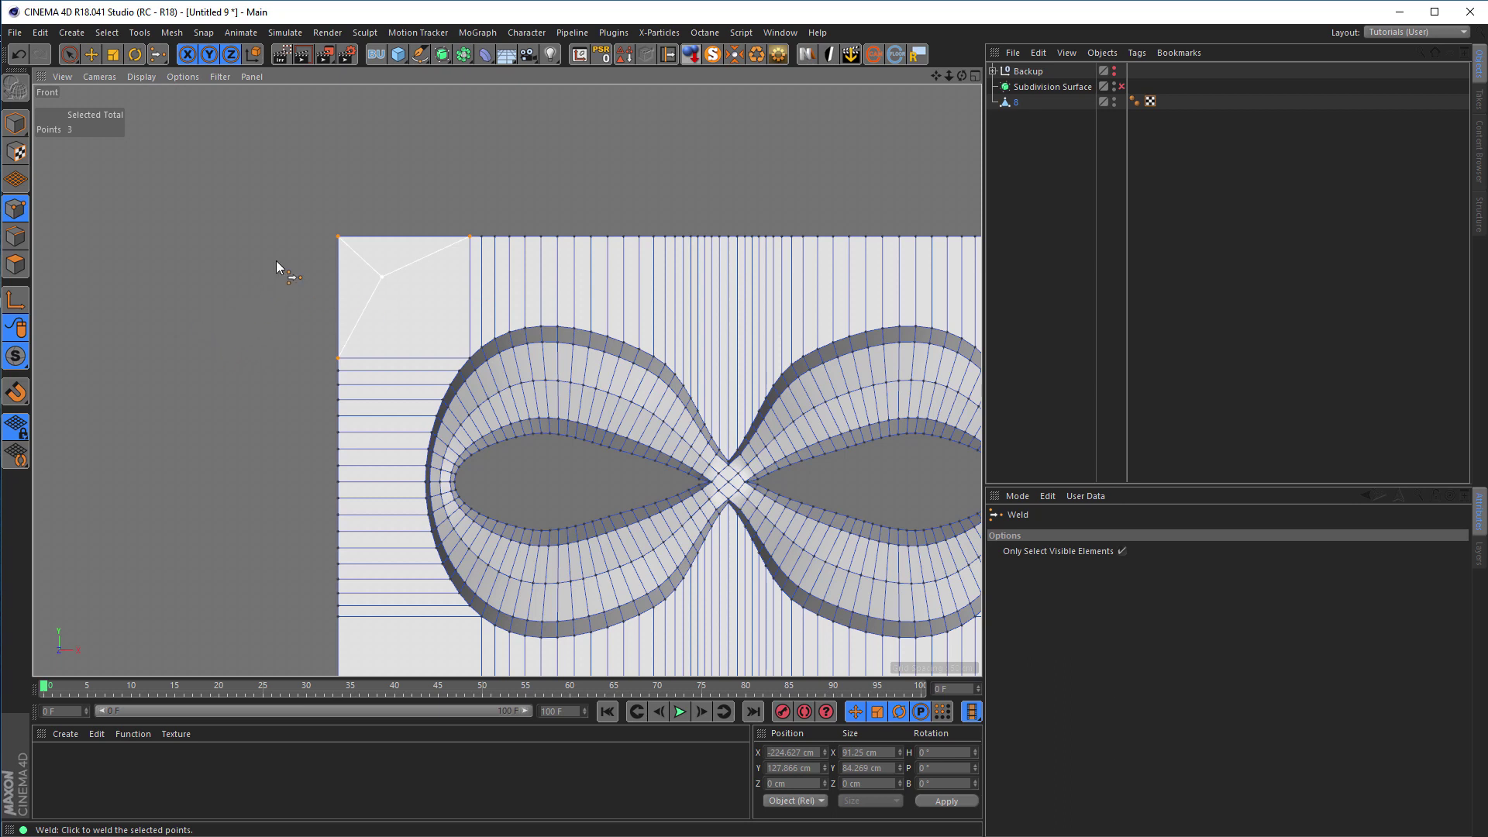
{"action": "left_click", "coordinate": [340, 237]}
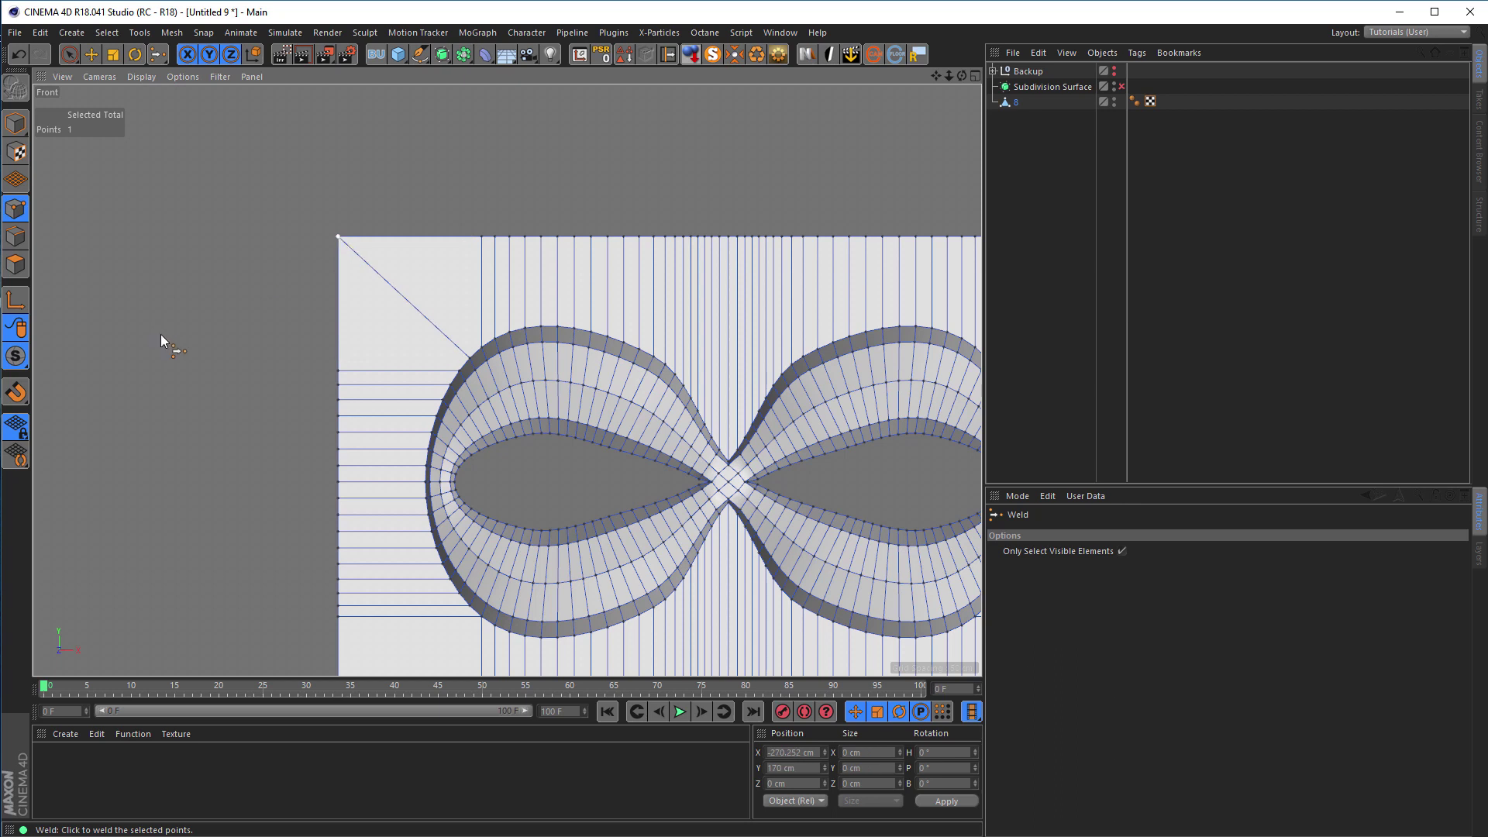
- Weld the bottom-left corner point and its neighbour into a single corner point
{"action": "middle_click_drag", "start_coordinate": [290, 341], "coordinate": [359, 253]}
{"action": "key", "text": "space"}
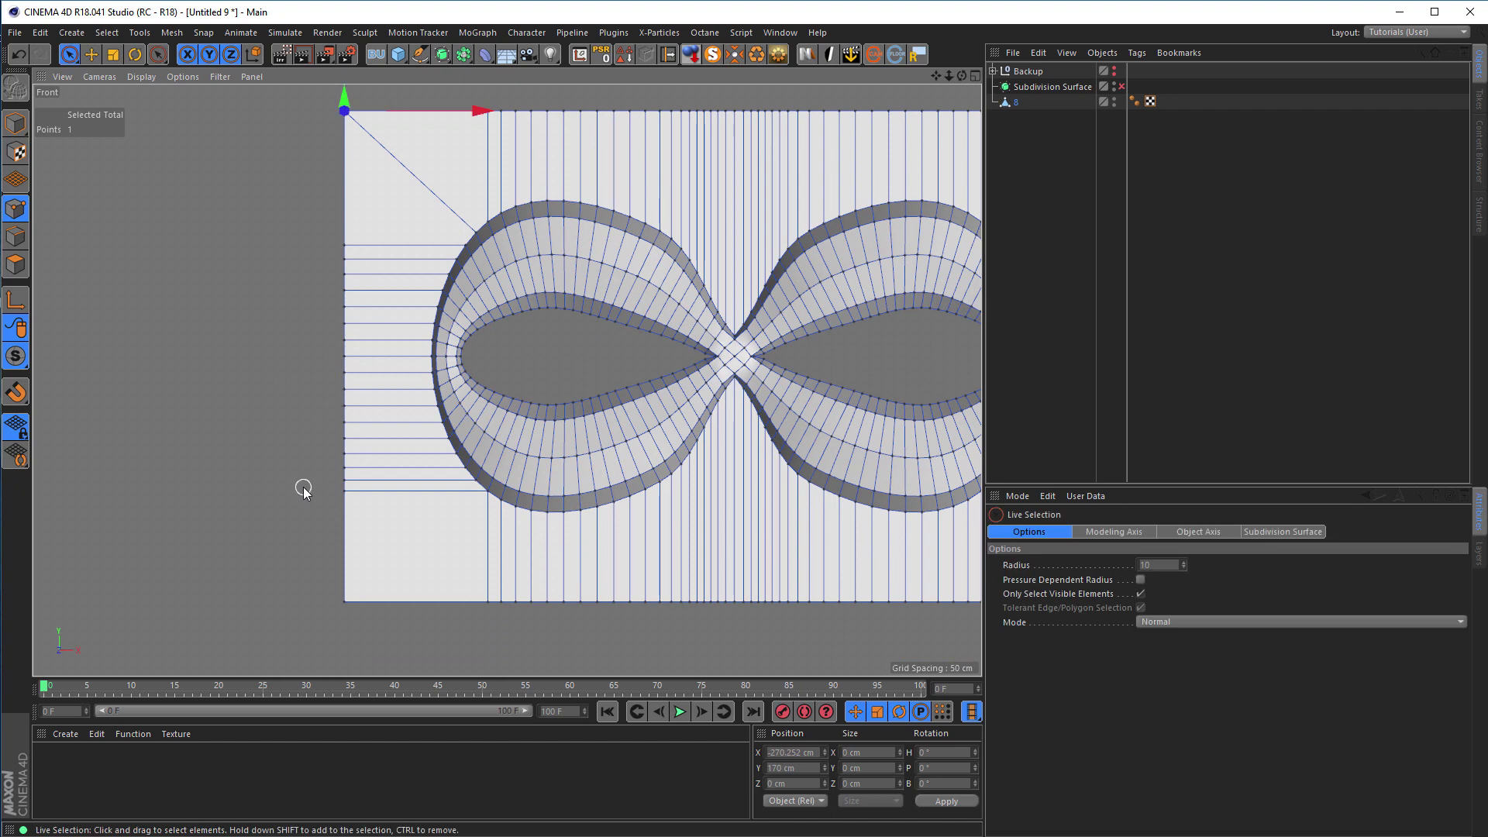
{"action": "left_click", "coordinate": [344, 602], "text": "shift"}
{"action": "left_click", "coordinate": [485, 603], "text": "shift"}
{"action": "key", "text": "space"}
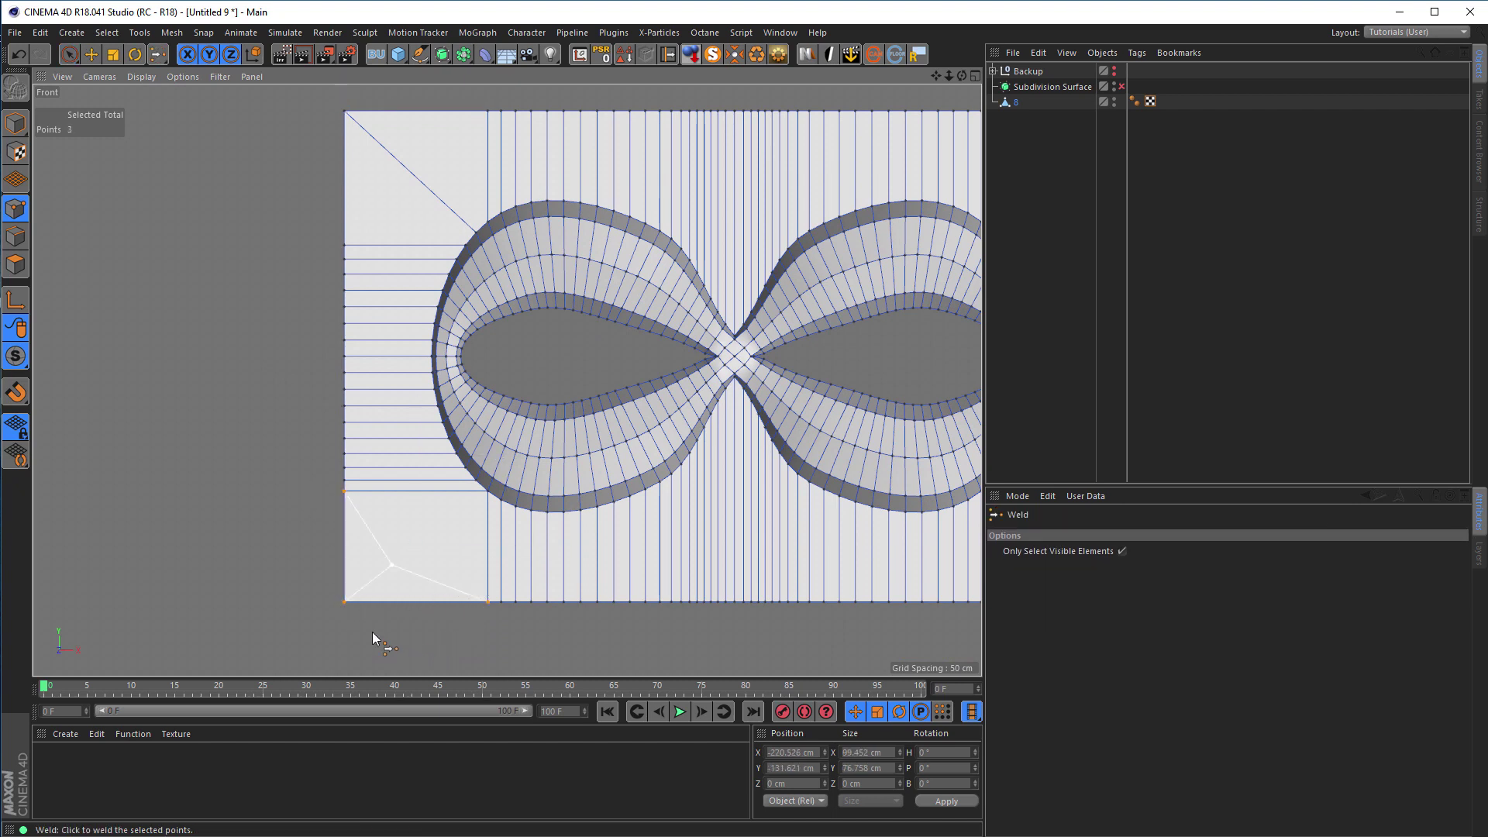
{"action": "left_click", "coordinate": [342, 610]}
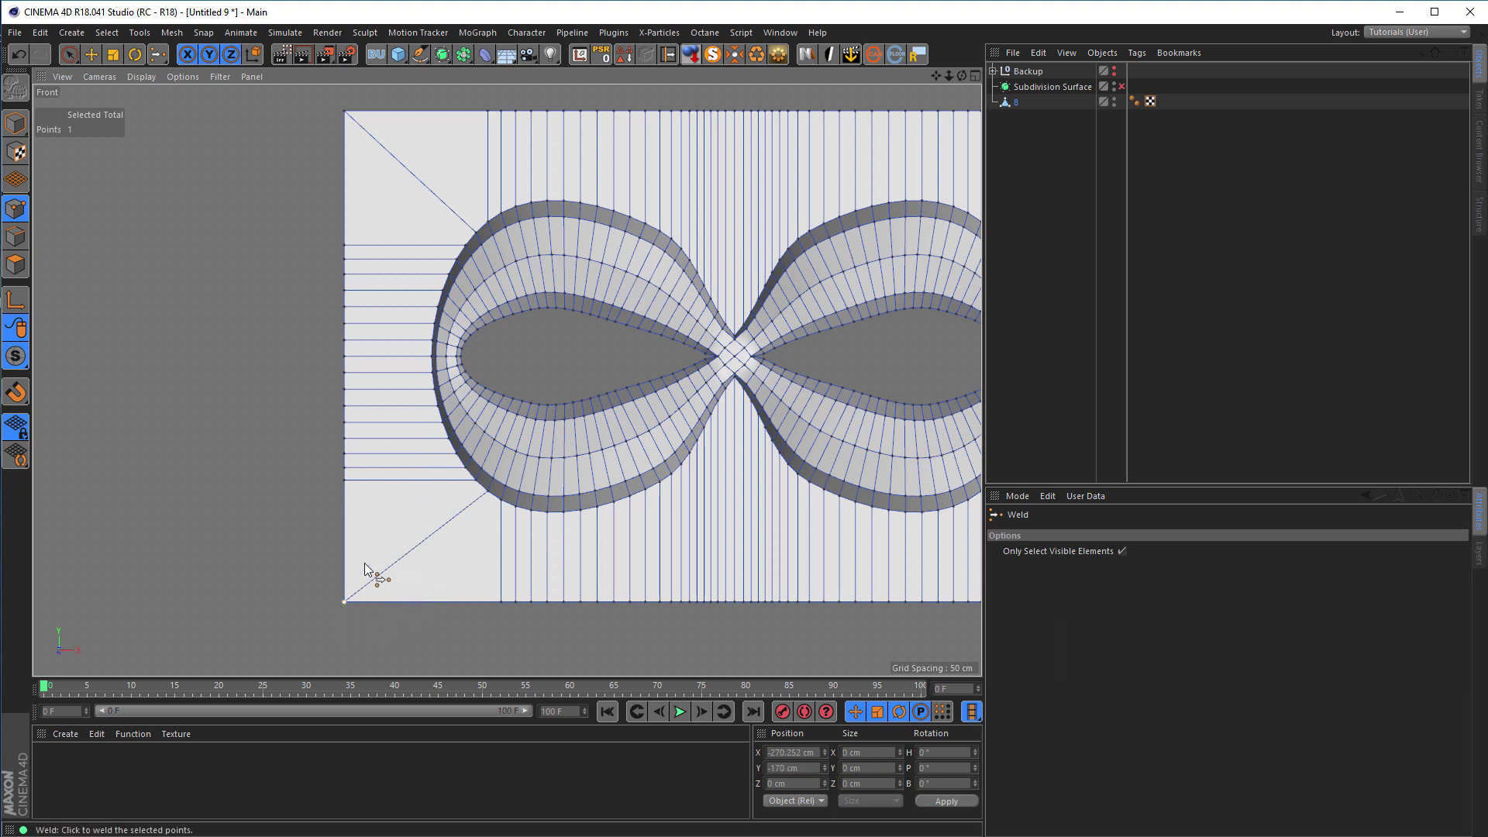
- Weld the two right-edge points into the bottom-right corner
{"action": "middle_click_drag", "start_coordinate": [365, 566], "coordinate": [565, 509]}
{"action": "scroll", "coordinate": [535, 504], "scroll_direction": "down", "scroll_amount": 5}
{"action": "scroll", "coordinate": [751, 510], "scroll_direction": "up", "scroll_amount": 8}
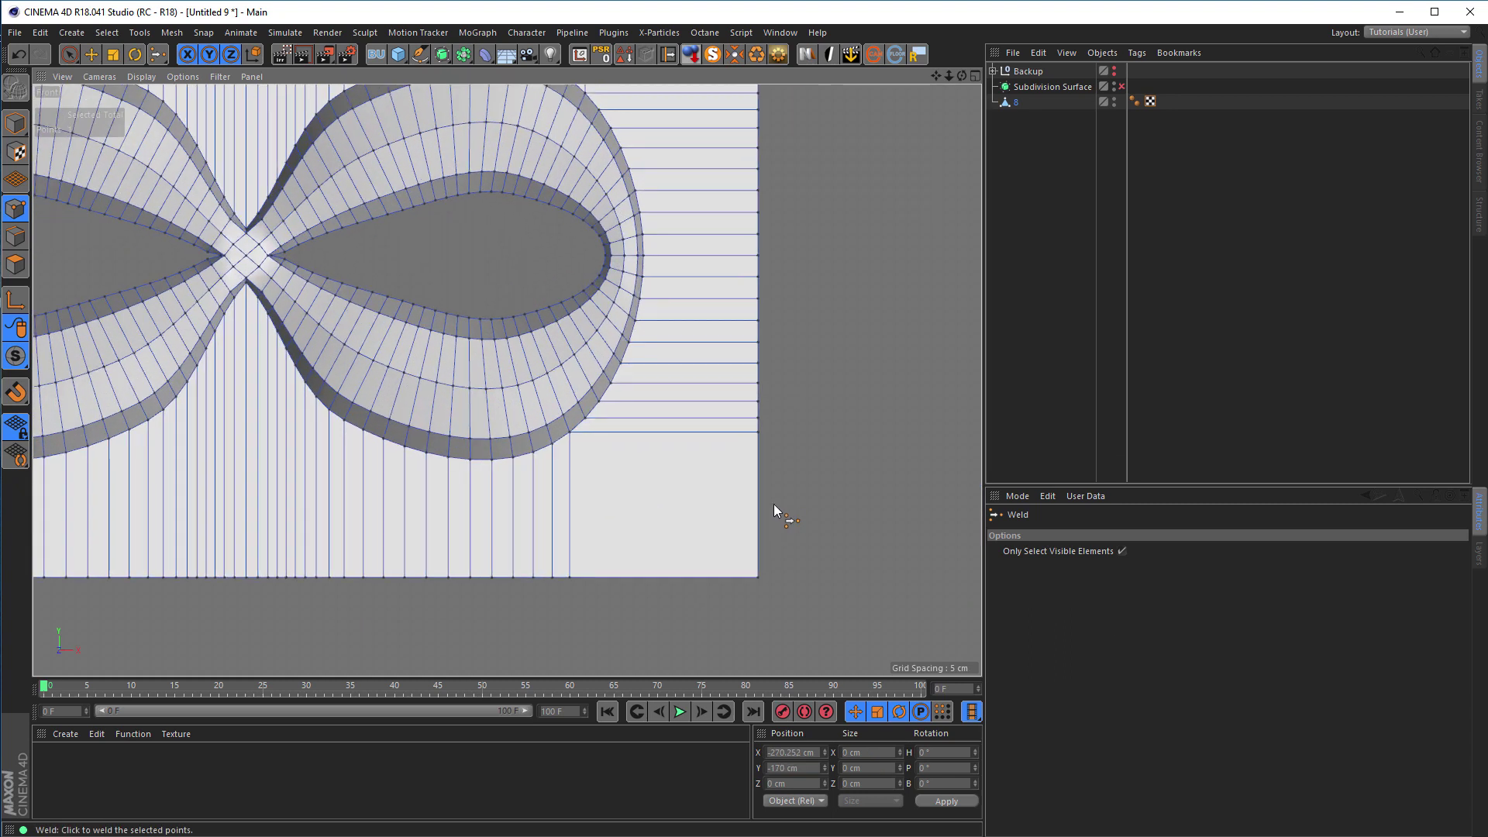
{"action": "key", "text": "space"}
{"action": "left_click", "coordinate": [758, 432]}
{"action": "left_click", "coordinate": [758, 577], "text": "shift"}
{"action": "key", "text": "m"}
{"action": "key", "text": "q"}
{"action": "left_click", "coordinate": [758, 578]}
- Weld the top-edge, corner and right-edge points into the top-right corner, then recentre the plate
{"action": "middle_click_drag", "start_coordinate": [821, 556], "coordinate": [636, 658], "text": "alt"}
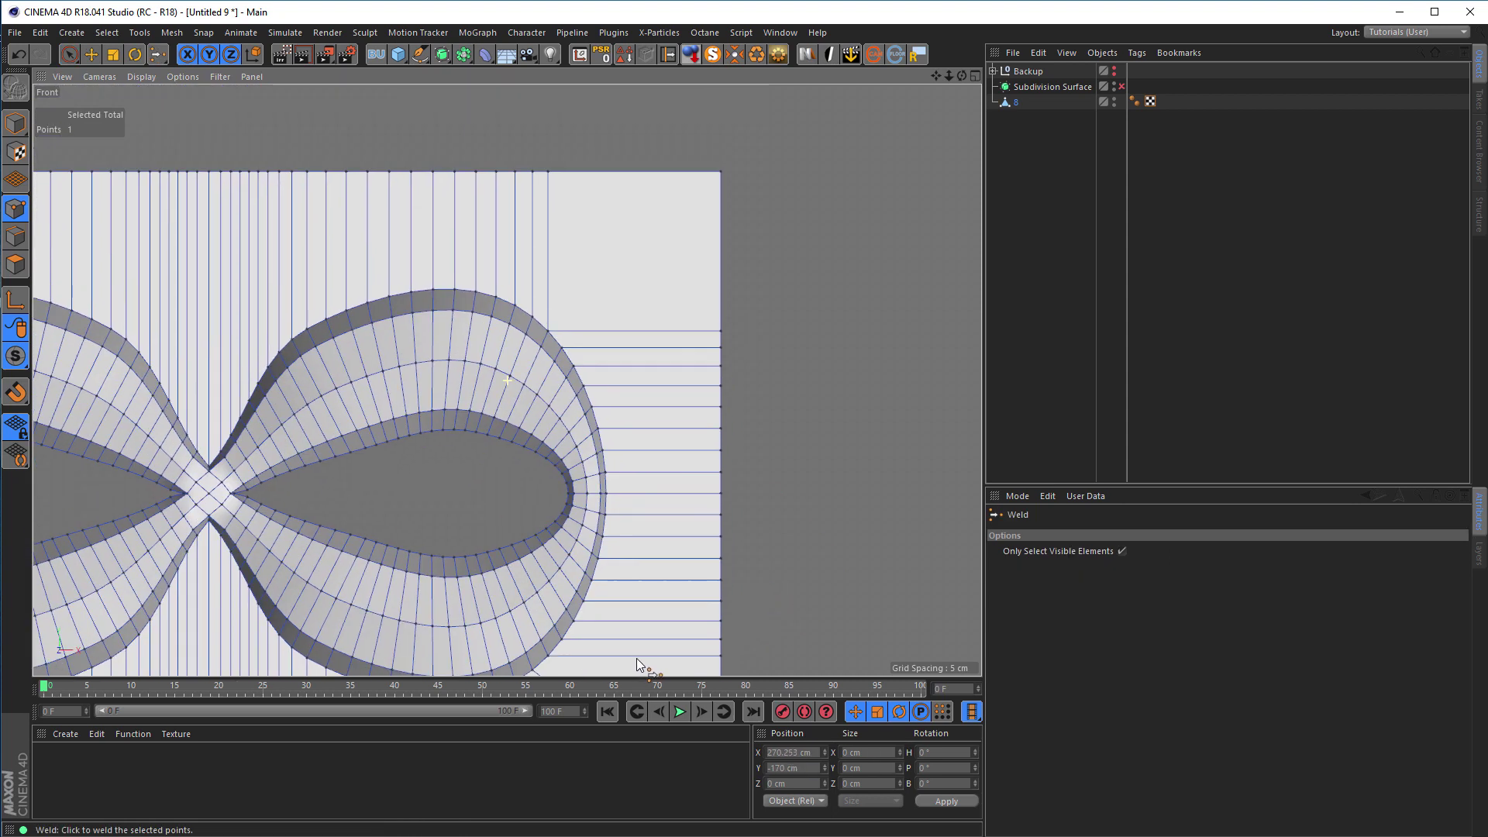
{"action": "key", "text": "space"}
{"action": "left_click", "coordinate": [551, 177]}
{"action": "left_click", "coordinate": [722, 172], "text": "shift"}
{"action": "left_click", "coordinate": [722, 331], "text": "shift"}
{"action": "key", "text": "m"}
{"action": "key", "text": "q"}
{"action": "left_click", "coordinate": [722, 173]}
{"action": "scroll", "coordinate": [721, 361], "scroll_direction": "down", "scroll_amount": 5}
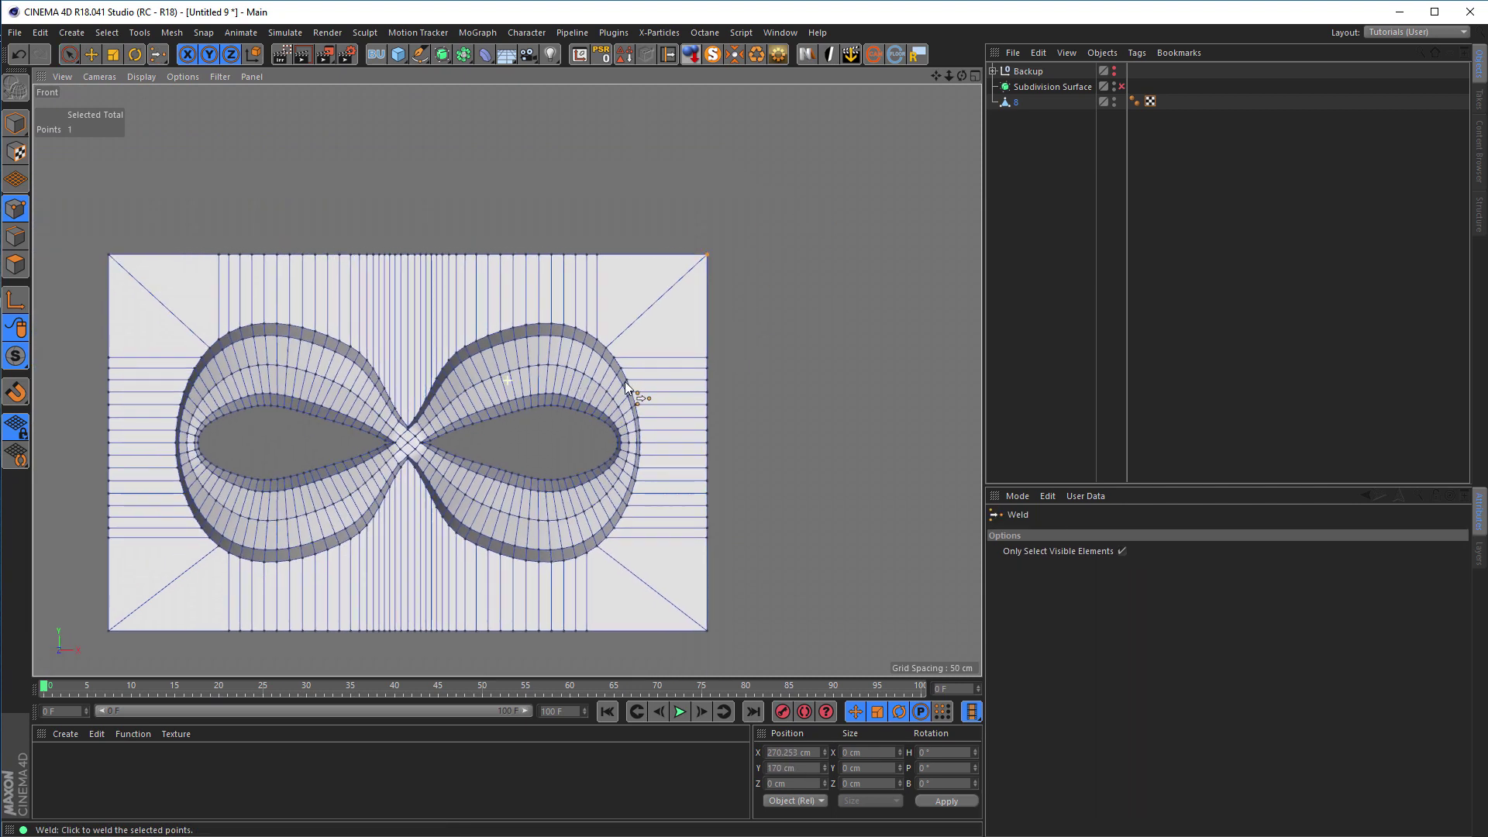
{"action": "middle_click_drag", "start_coordinate": [627, 385], "coordinate": [732, 371], "text": "alt"}
{"action": "scroll", "coordinate": [671, 370], "scroll_direction": "up", "scroll_amount": 2}
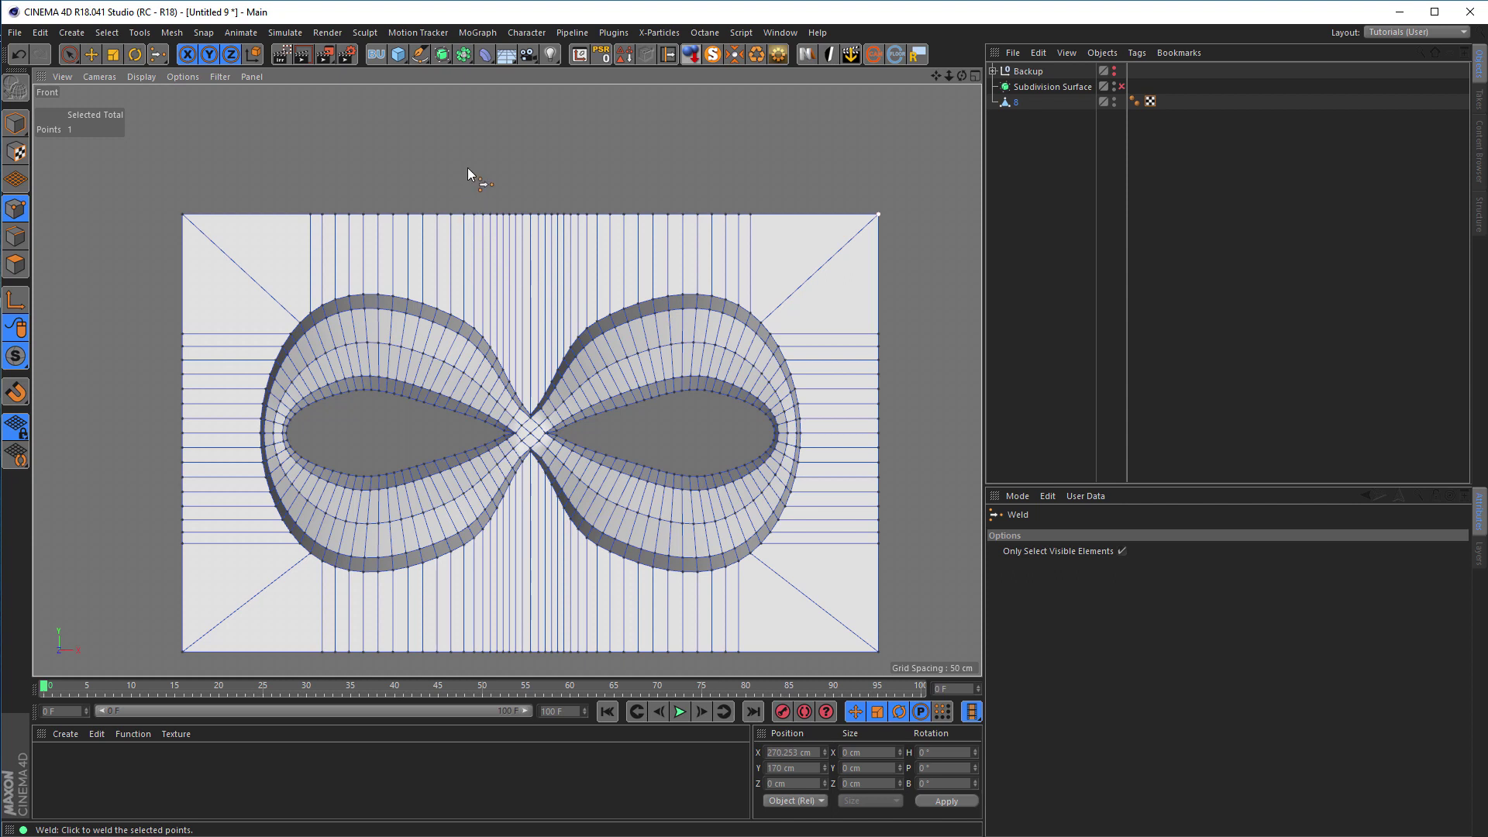
{"action": "key", "text": "space"}
- Select the top row of points and smooth it with a Linear-falloff Smooth Brush at 200% strength
{"action": "left_click_drag", "start_coordinate": [287, 159], "coordinate": [767, 235]}
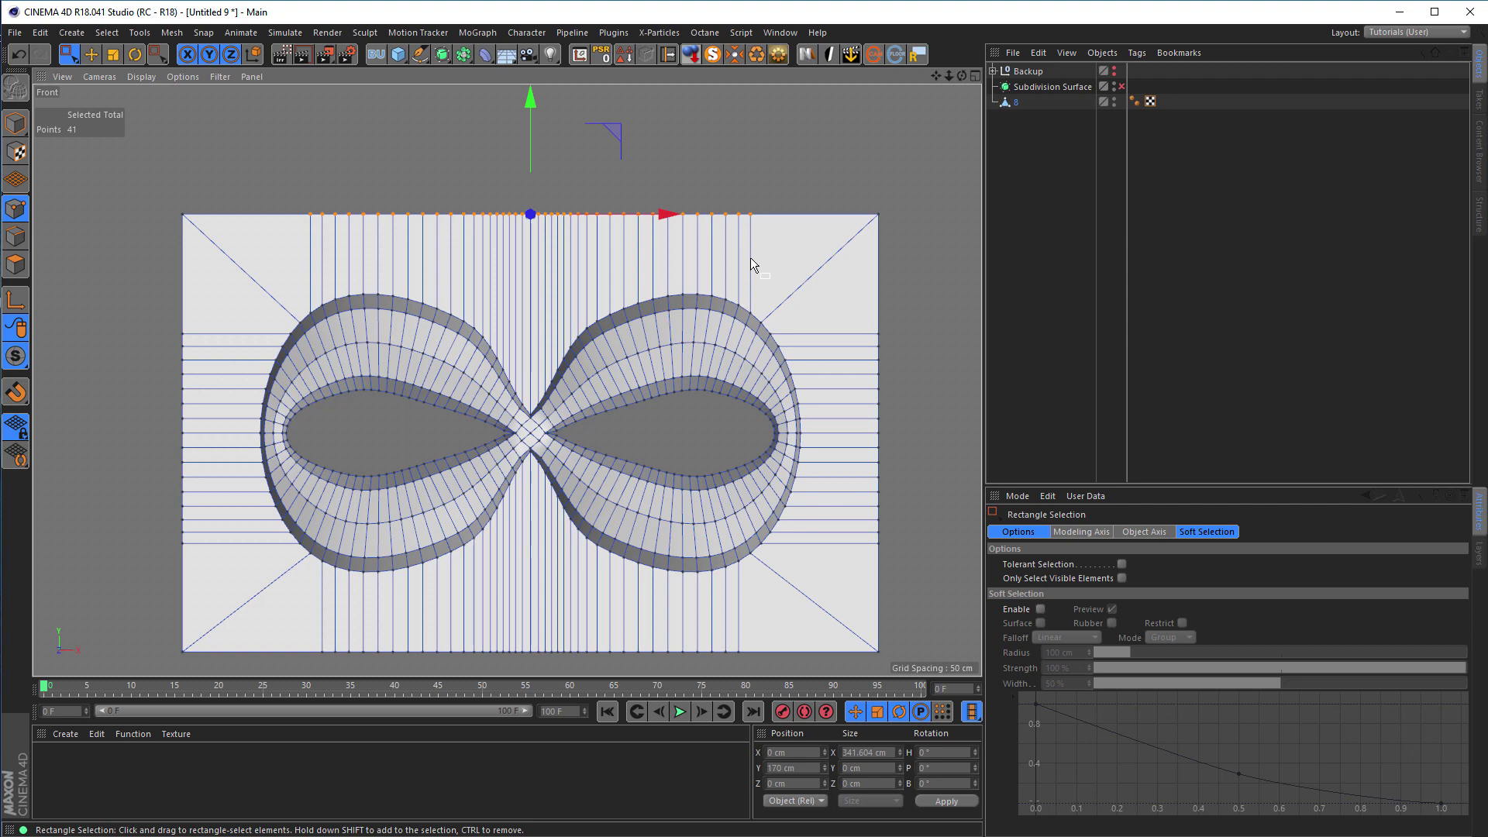
{"action": "key", "text": "b"}
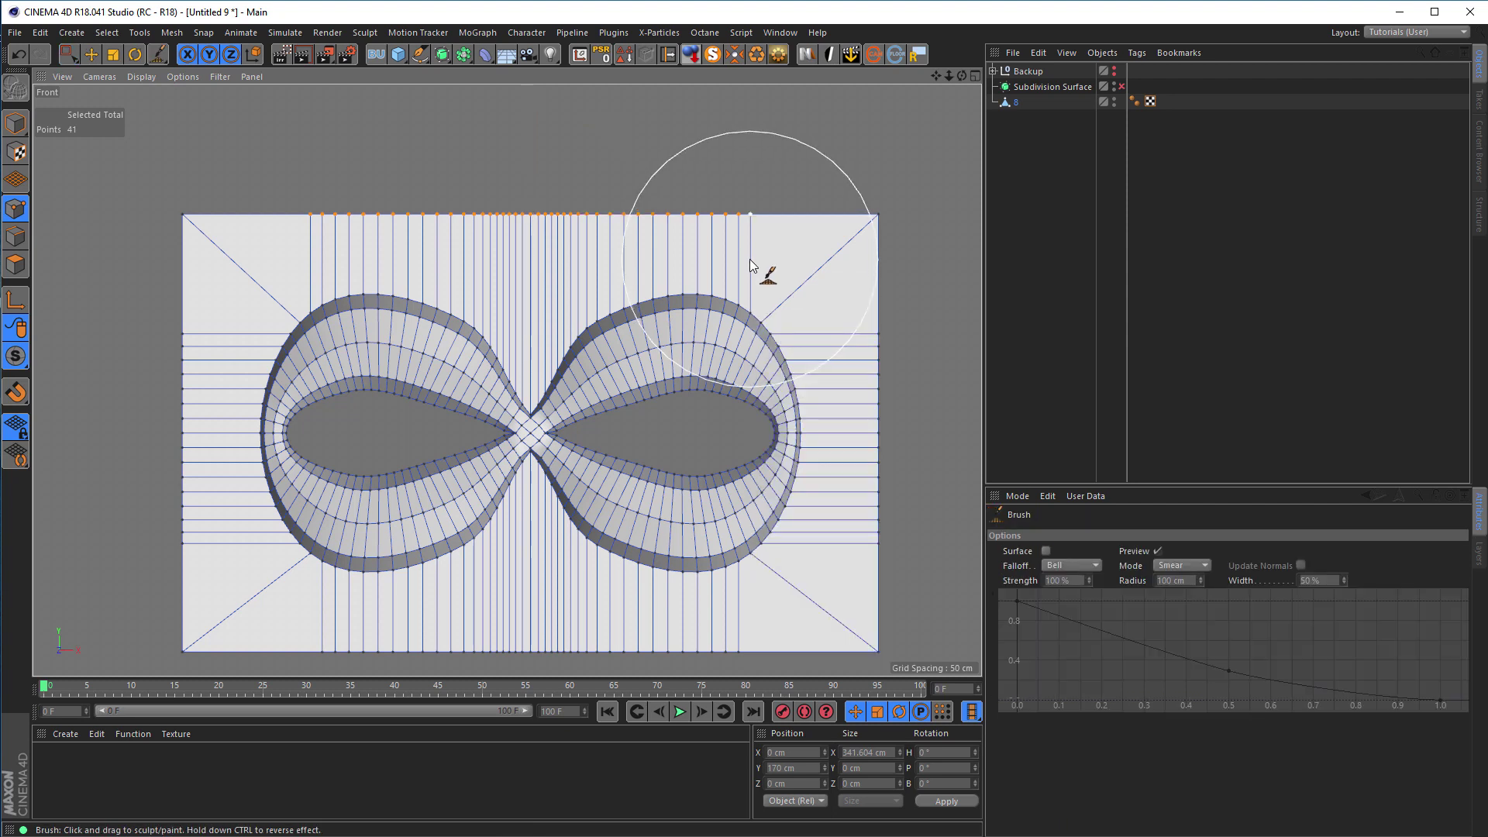
{"action": "left_click", "coordinate": [1079, 563]}
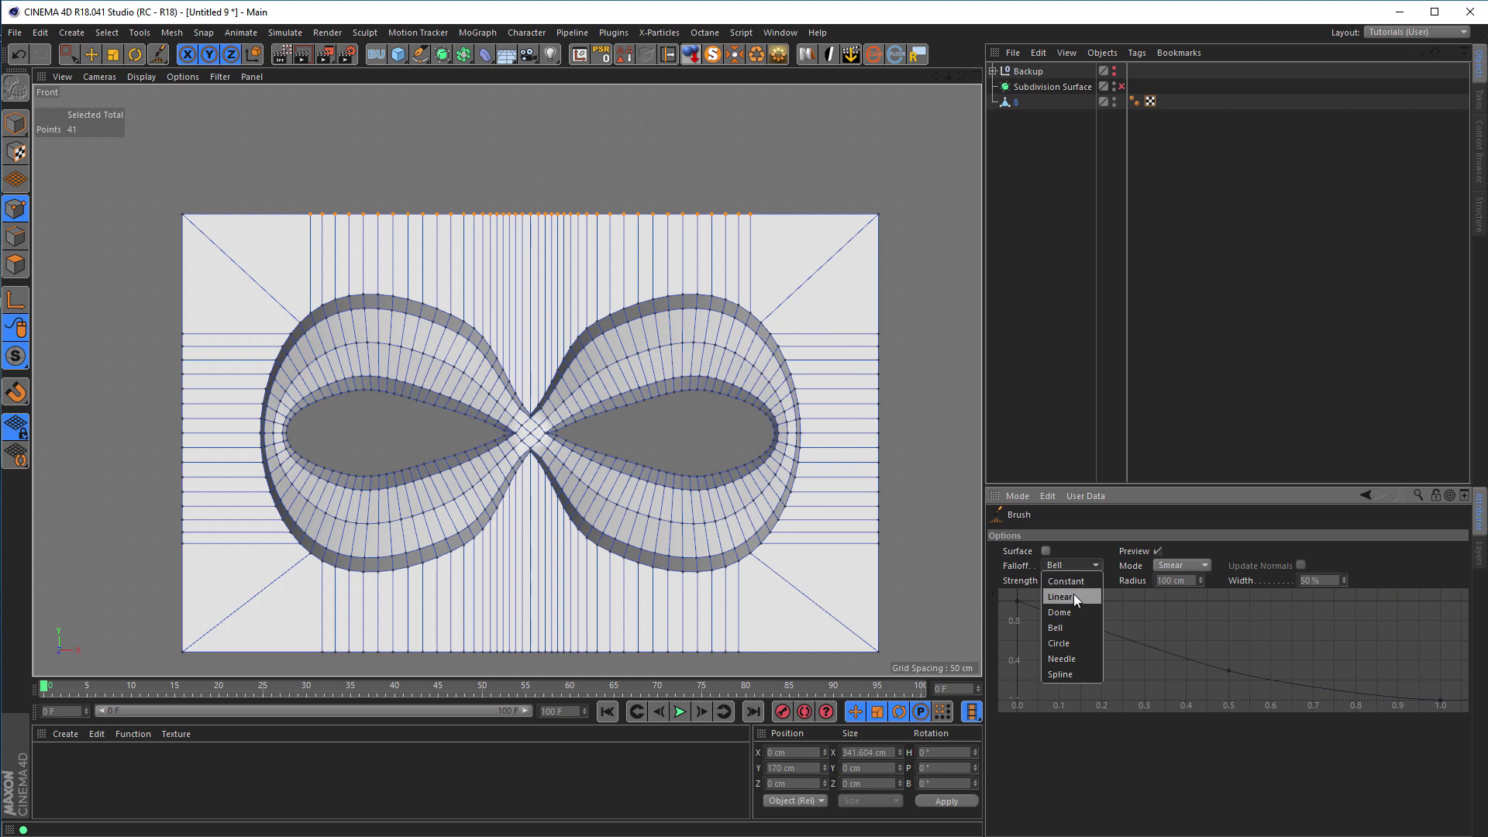
{"action": "left_click", "coordinate": [1073, 593]}
{"action": "left_click", "coordinate": [1170, 566]}
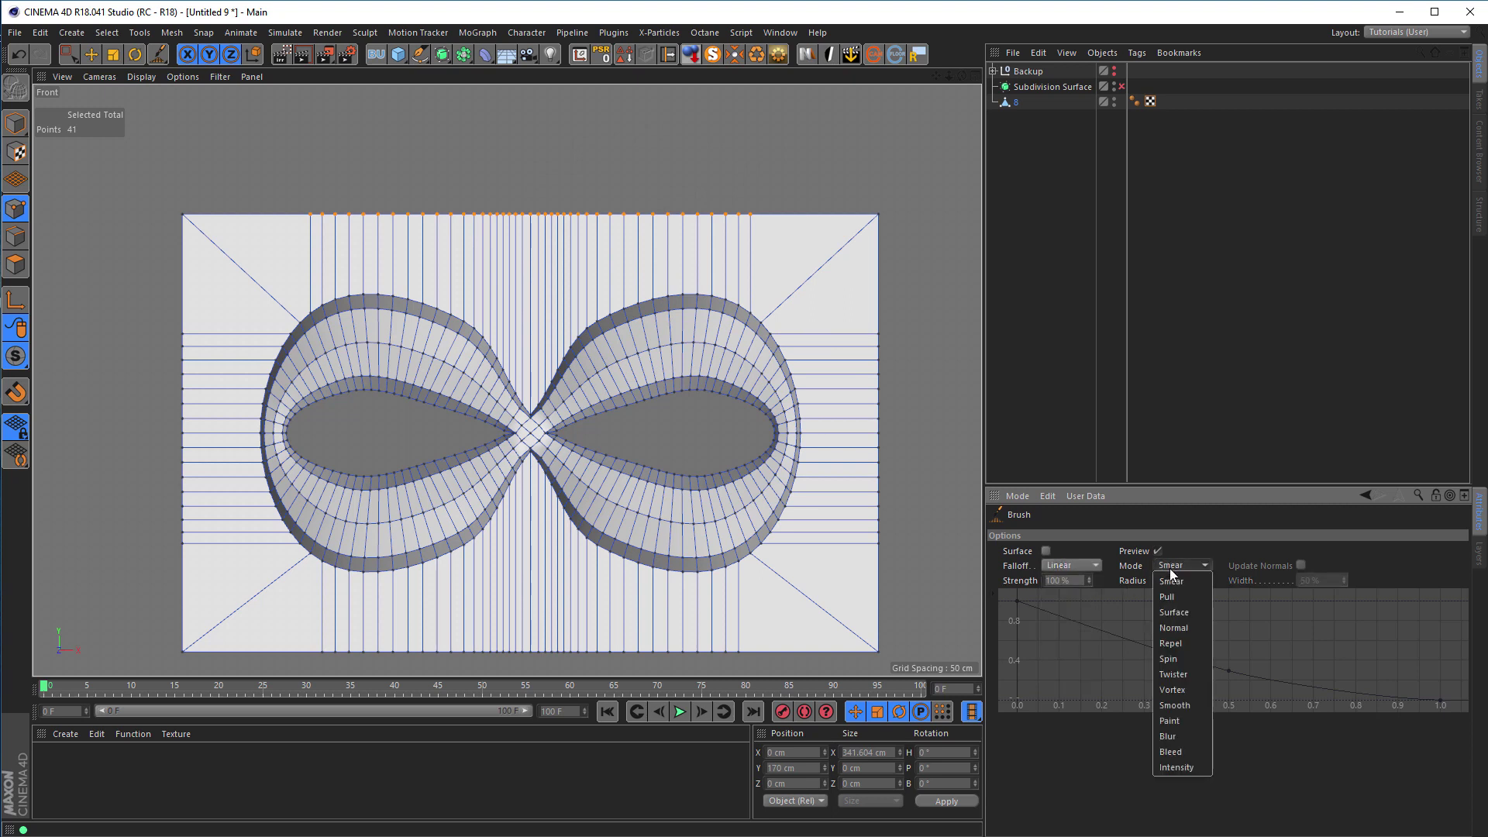
{"action": "left_click", "coordinate": [1175, 705]}
{"action": "left_click", "coordinate": [1073, 580]}
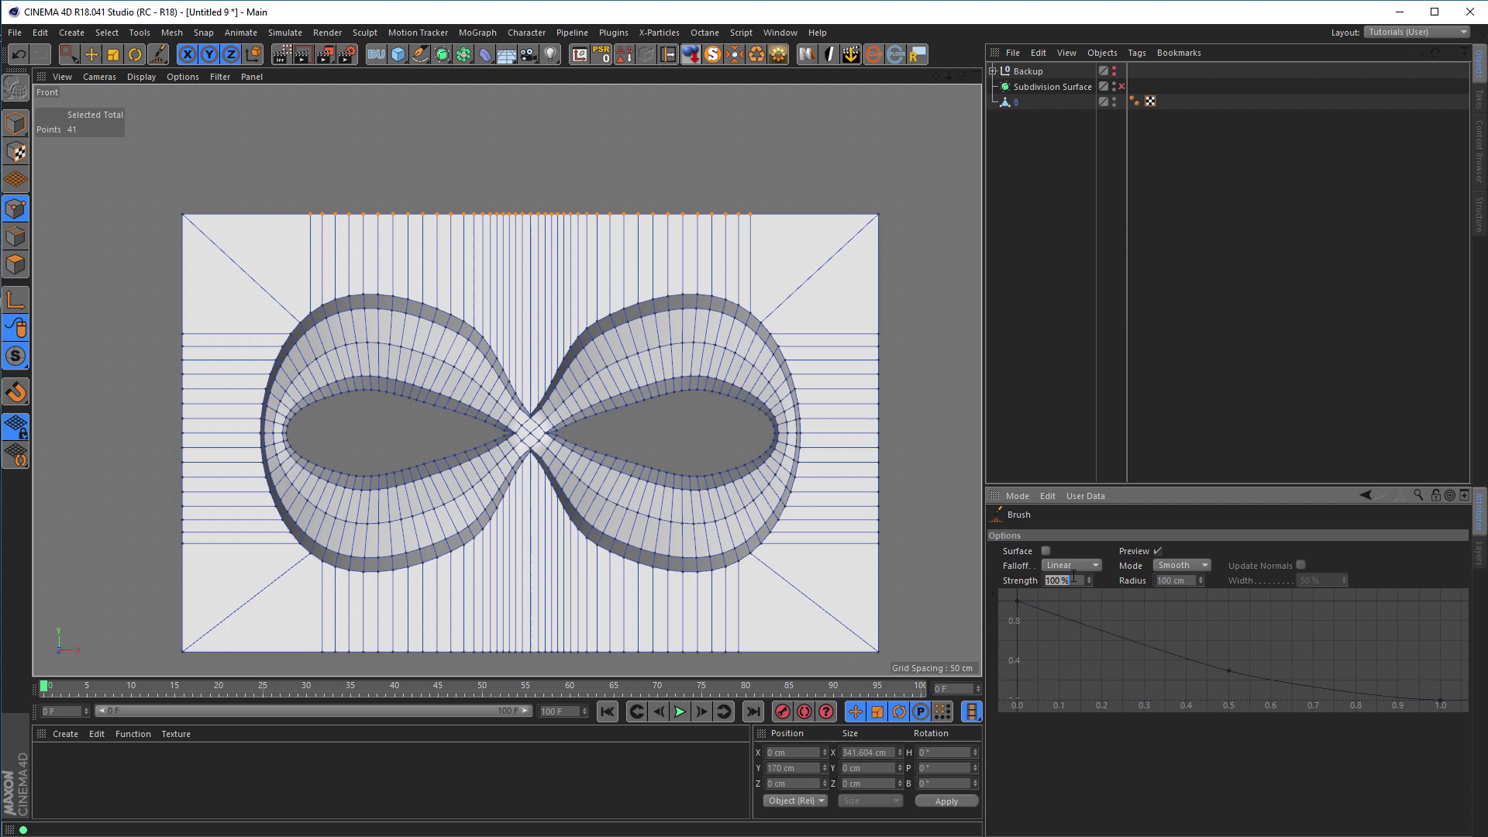
{"action": "type", "text": "20"}
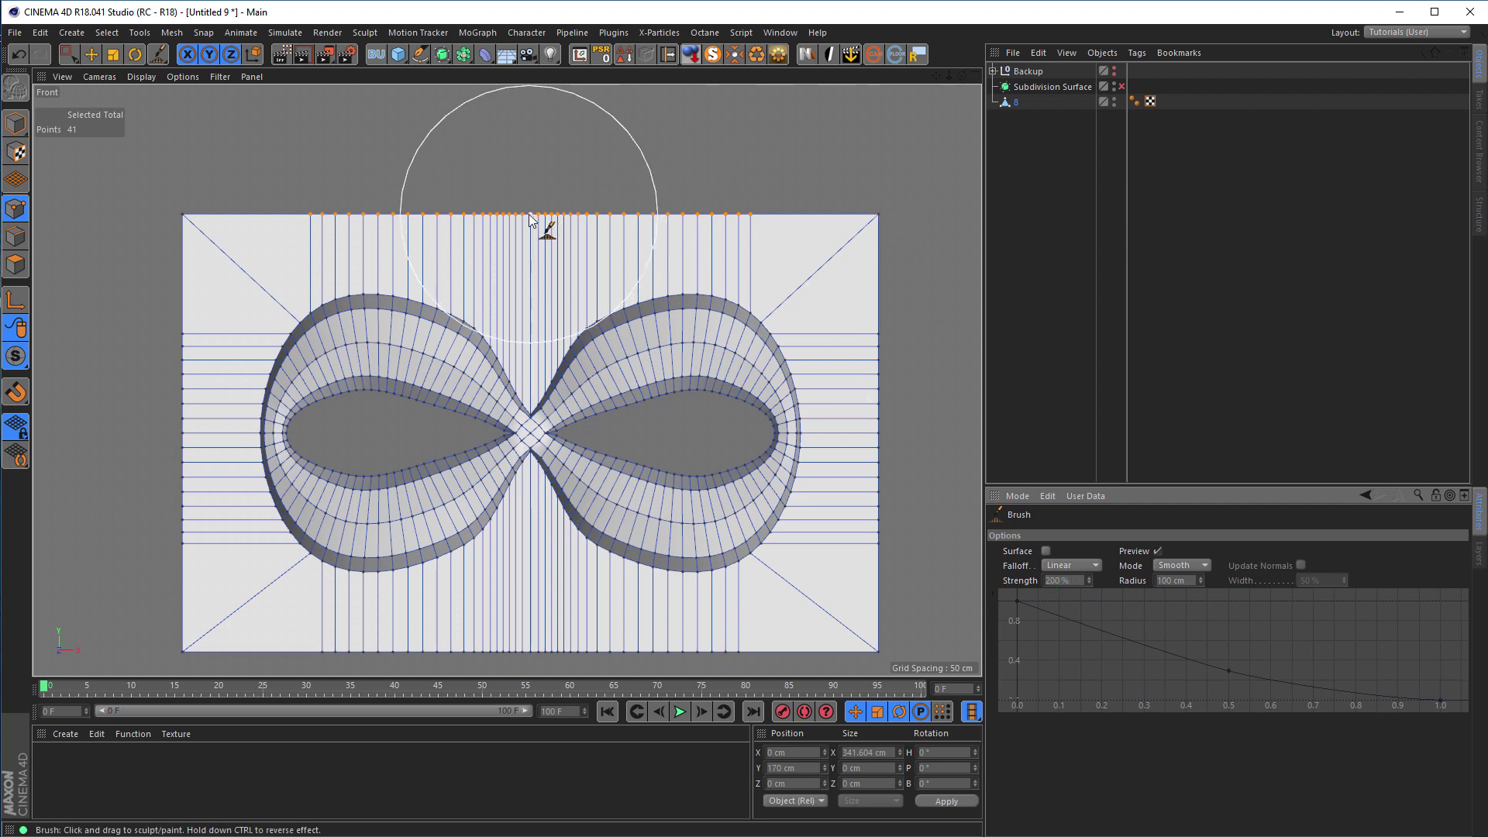
{"action": "mouse_move", "coordinate": [530, 221]}
{"action": "left_mouse_down"}
{"action": "mouse_move", "coordinate": [939, 212]}
{"action": "mouse_move", "coordinate": [156, 225]}
{"action": "left_mouse_up"}
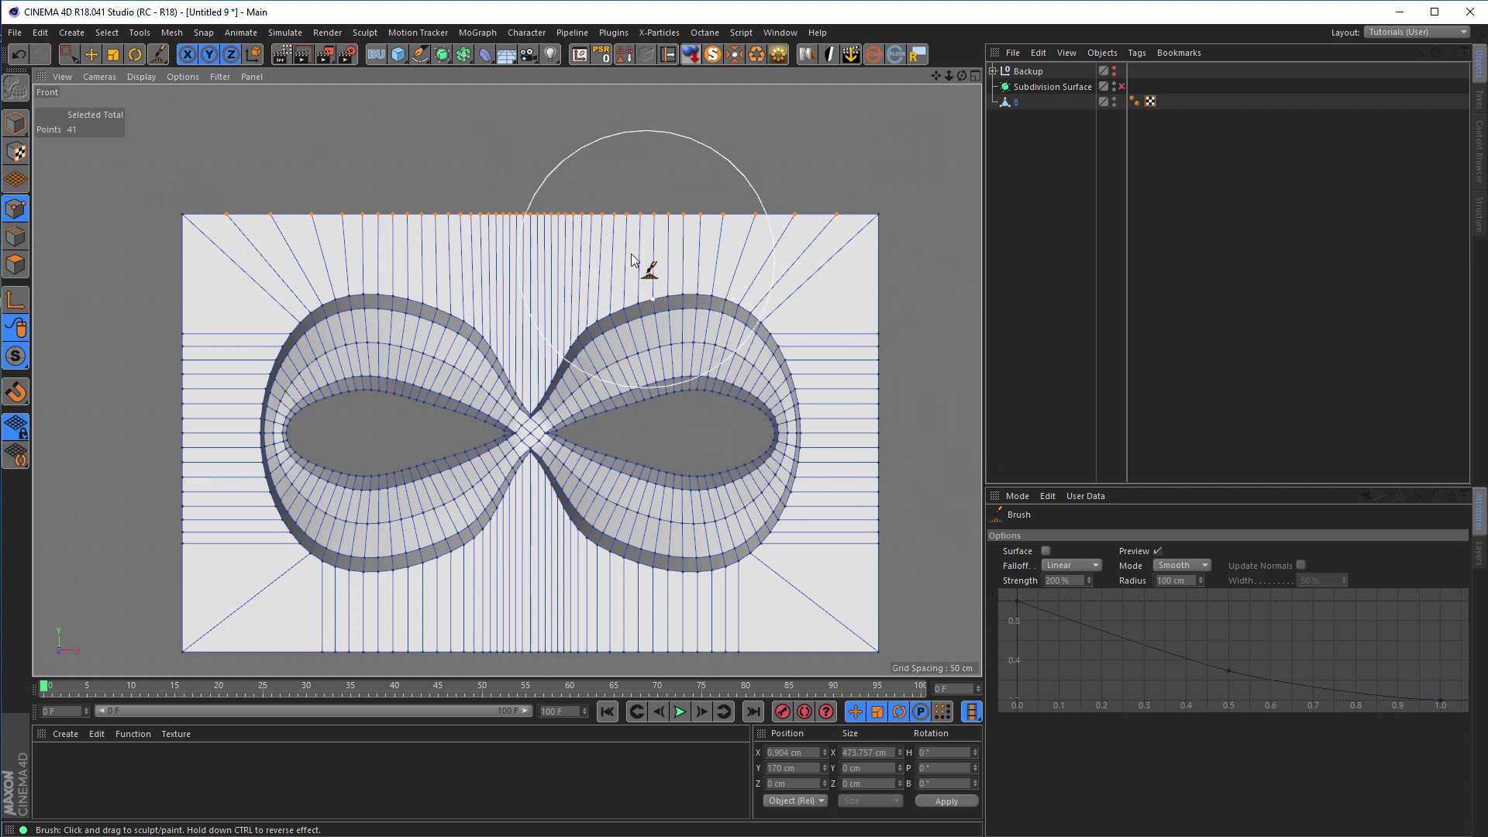
{"action": "mouse_move", "coordinate": [672, 225]}
{"action": "left_mouse_down"}
{"action": "mouse_move", "coordinate": [739, 219]}
{"action": "mouse_move", "coordinate": [248, 216]}
{"action": "mouse_move", "coordinate": [764, 225]}
{"action": "left_mouse_up"}
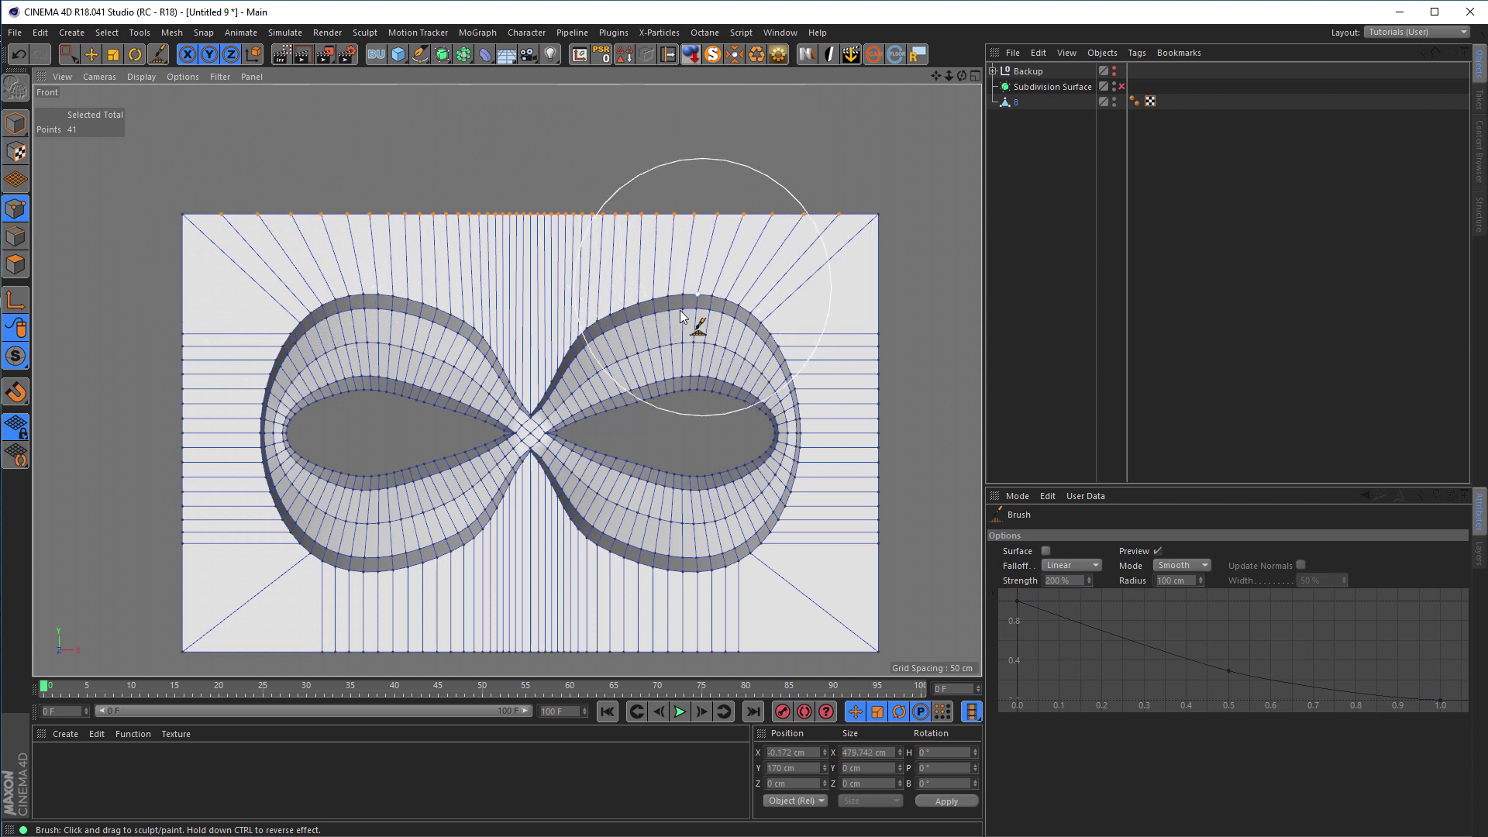
- Select the bottom row of points and smooth it with the same brush
{"action": "mouse_move", "coordinate": [604, 390]}
{"action": "middle_mouse_down", "text": "alt"}
{"action": "mouse_move", "coordinate": [625, 339]}
{"action": "mouse_move", "coordinate": [605, 385]}
{"action": "middle_mouse_up", "text": "alt"}
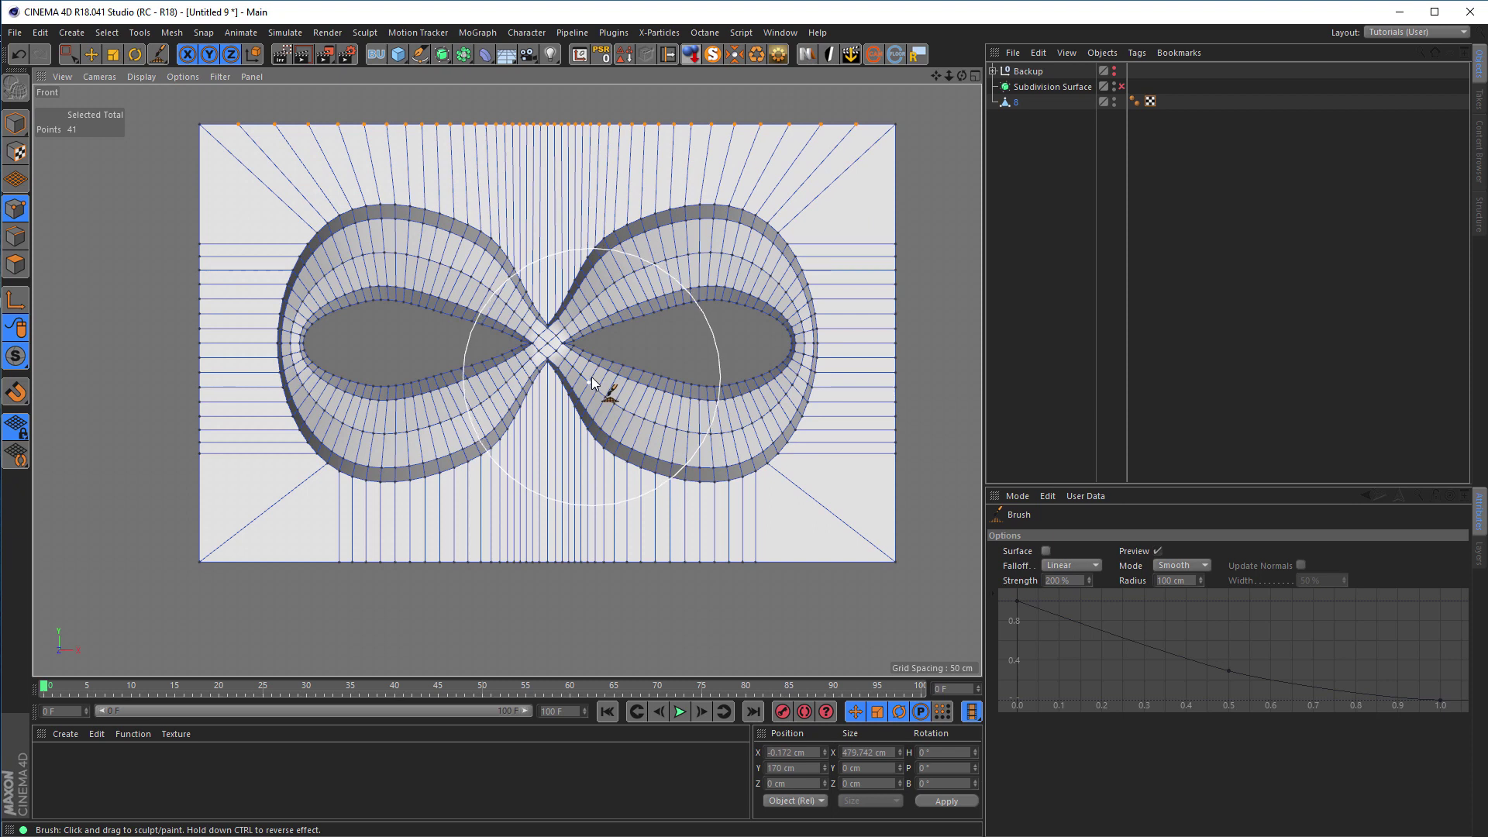
{"action": "key", "text": "0"}
{"action": "left_click_drag", "start_coordinate": [319, 540], "coordinate": [770, 598]}
{"action": "key", "text": "space"}
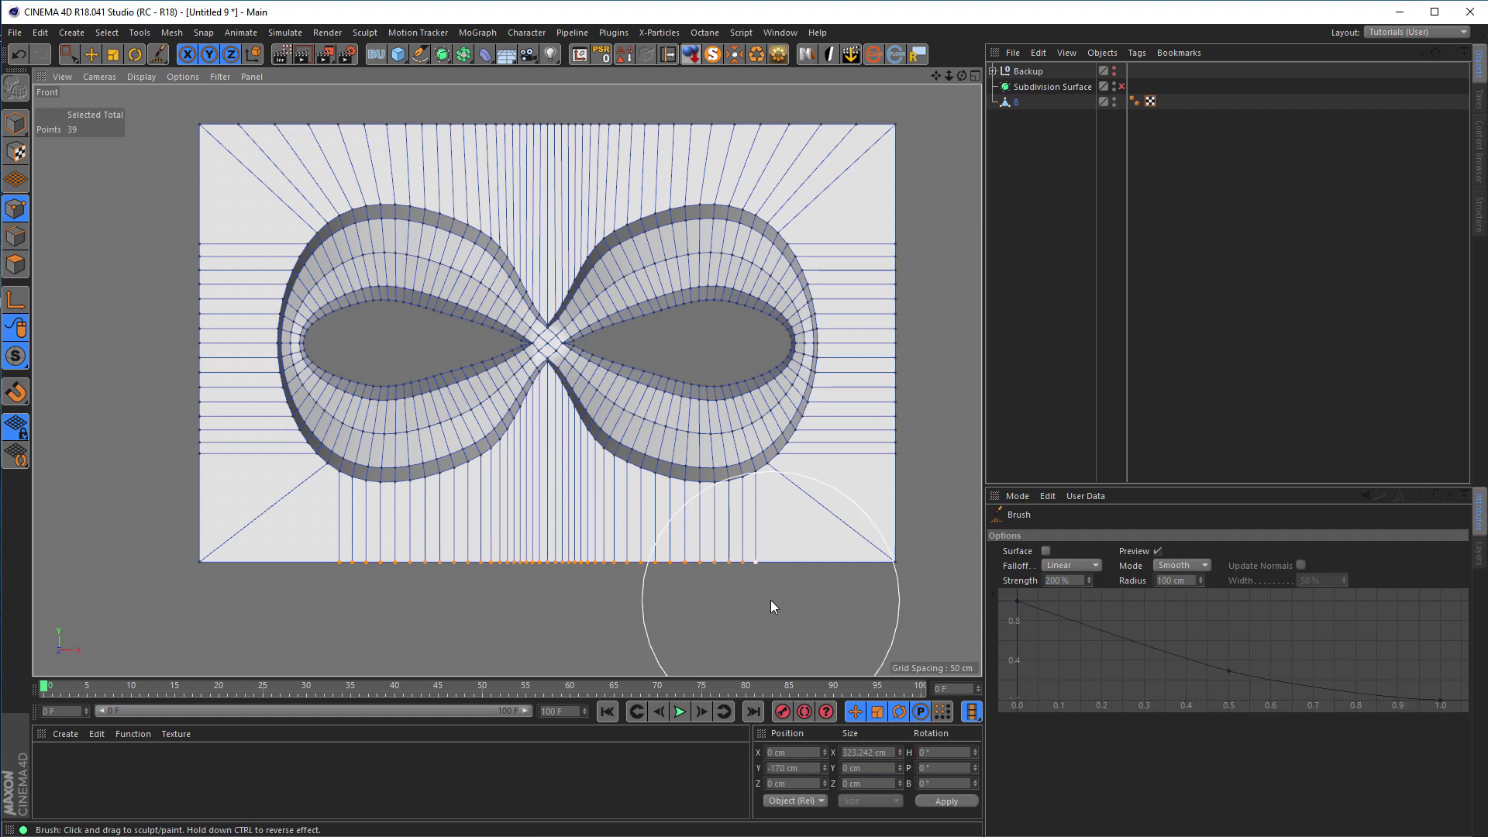
{"action": "mouse_move", "coordinate": [546, 571]}
{"action": "left_mouse_down"}
{"action": "mouse_move", "coordinate": [885, 575]}
{"action": "mouse_move", "coordinate": [228, 569]}
{"action": "mouse_move", "coordinate": [843, 568]}
{"action": "mouse_move", "coordinate": [230, 575]}
{"action": "mouse_move", "coordinate": [287, 619]}
{"action": "mouse_move", "coordinate": [485, 594]}
{"action": "mouse_move", "coordinate": [582, 549]}
{"action": "mouse_move", "coordinate": [533, 538]}
{"action": "left_mouse_up"}
- Select the plate's left-edge points and smooth them into an even vertical spread
{"action": "key", "text": "0"}
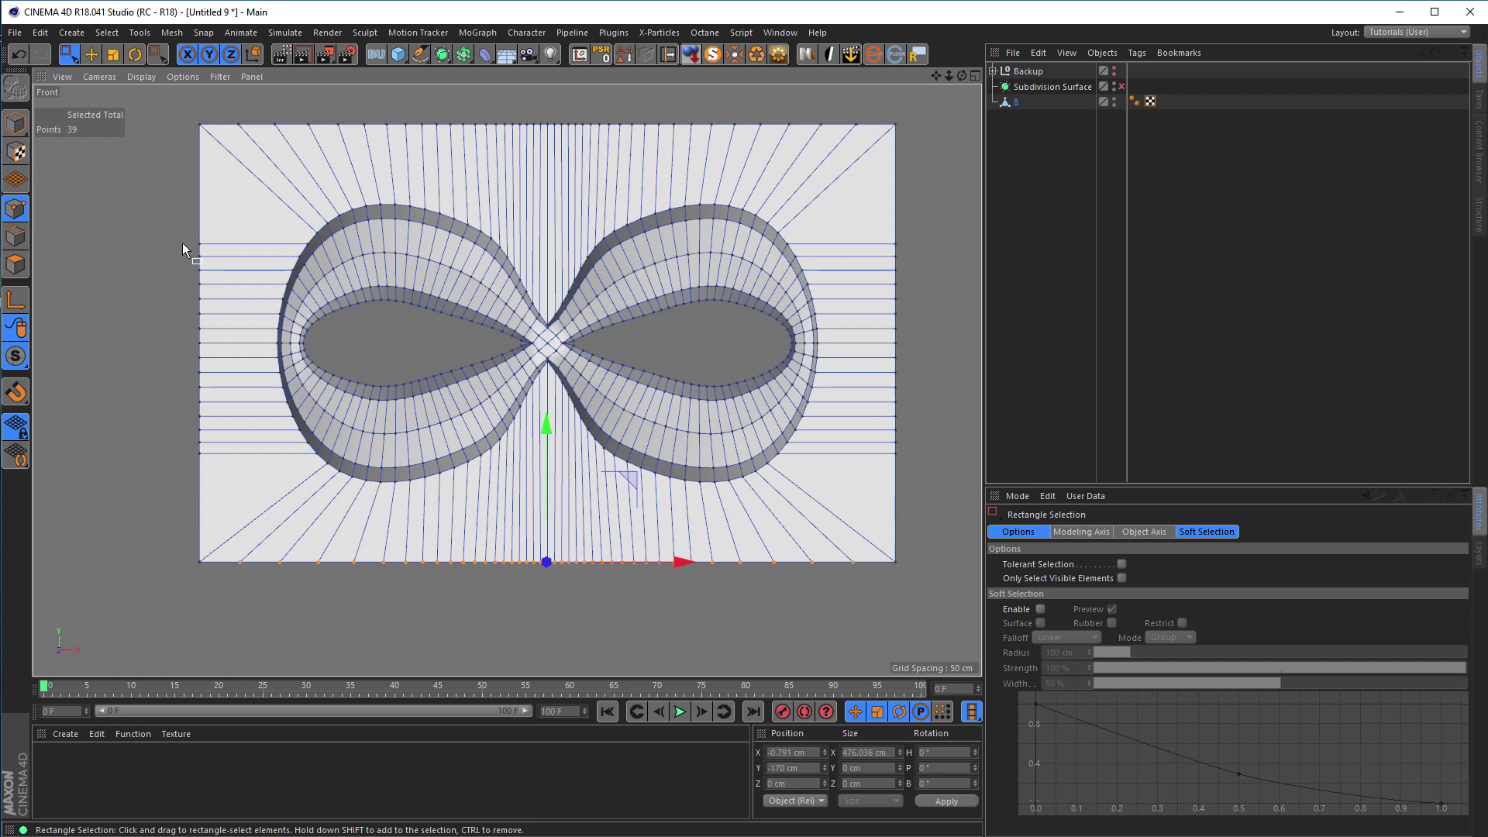
{"action": "left_click_drag", "start_coordinate": [177, 314], "coordinate": [212, 453]}
{"action": "key", "text": "space"}
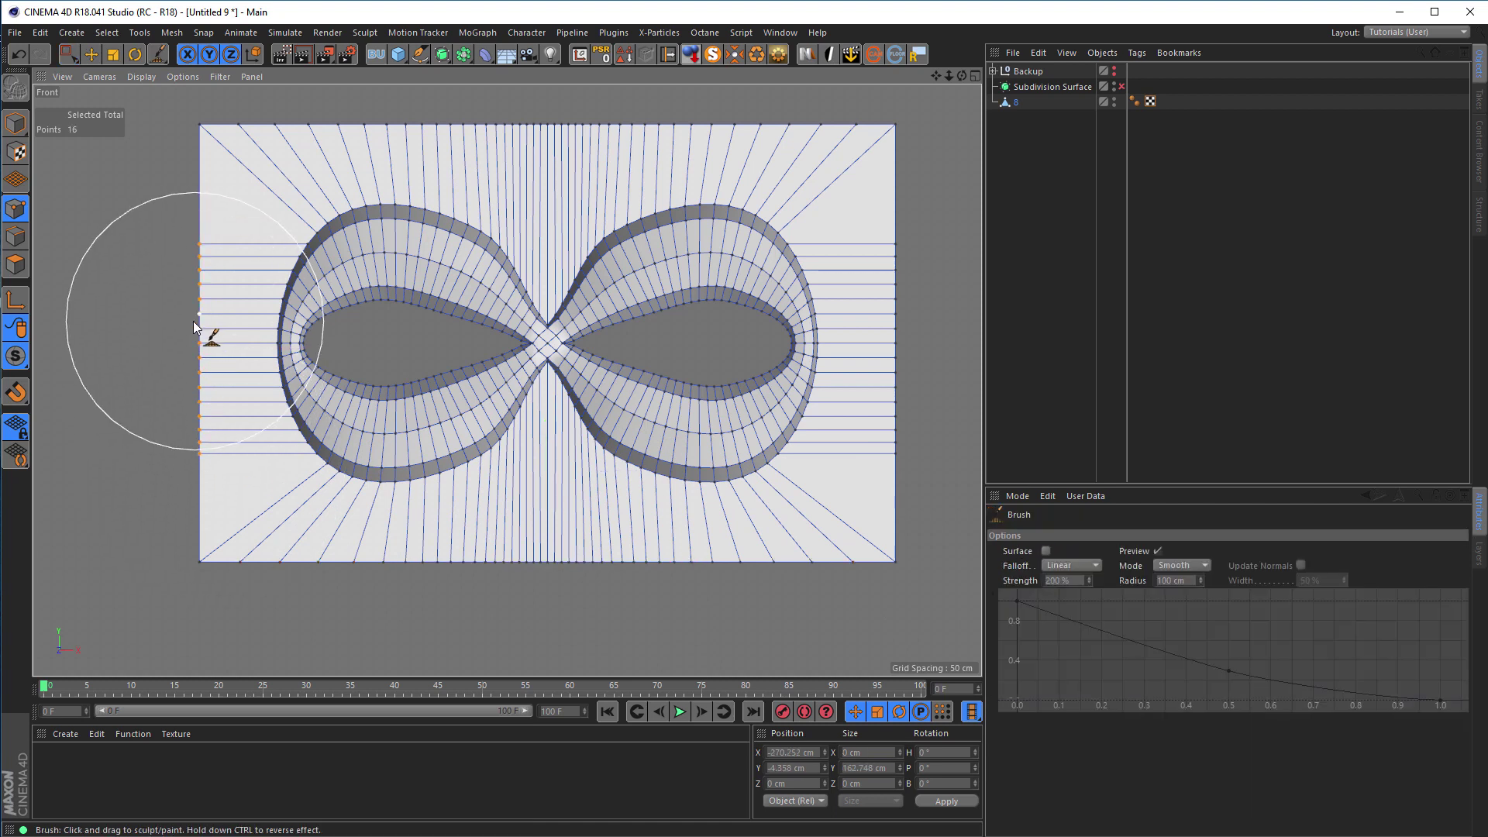
{"action": "mouse_move", "coordinate": [196, 332]}
{"action": "left_mouse_down"}
{"action": "mouse_move", "coordinate": [209, 140]}
{"action": "mouse_move", "coordinate": [191, 341]}
{"action": "mouse_move", "coordinate": [200, 533]}
{"action": "left_mouse_up"}
- Select and smooth the right-edge points, then return to Live Selection
{"action": "key", "text": "0"}
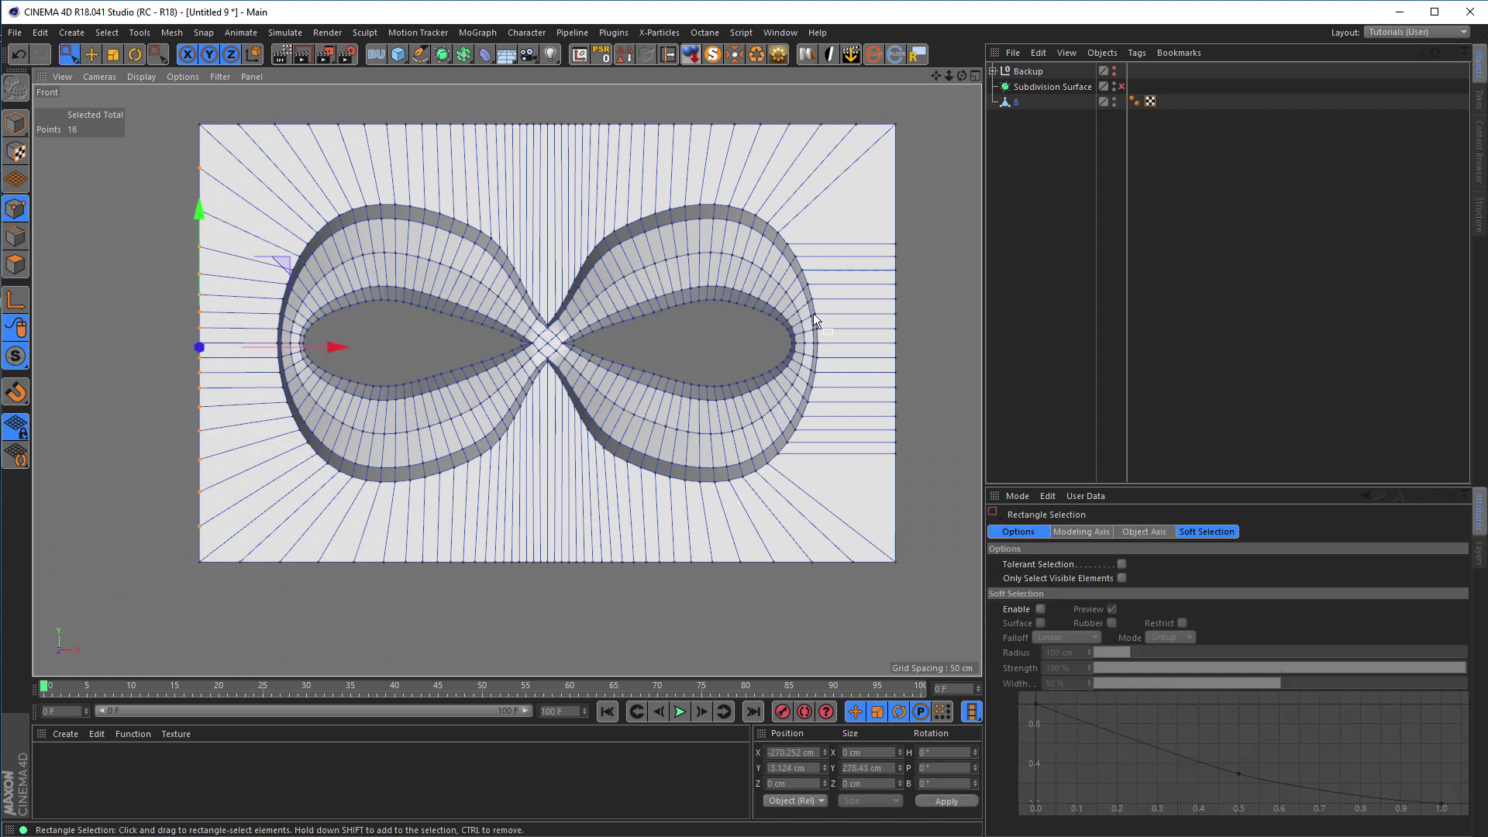
{"action": "mouse_move", "coordinate": [922, 233]}
{"action": "left_mouse_down"}
{"action": "mouse_move", "coordinate": [910, 432]}
{"action": "mouse_move", "coordinate": [891, 486]}
{"action": "left_mouse_up"}
{"action": "key", "text": "space"}
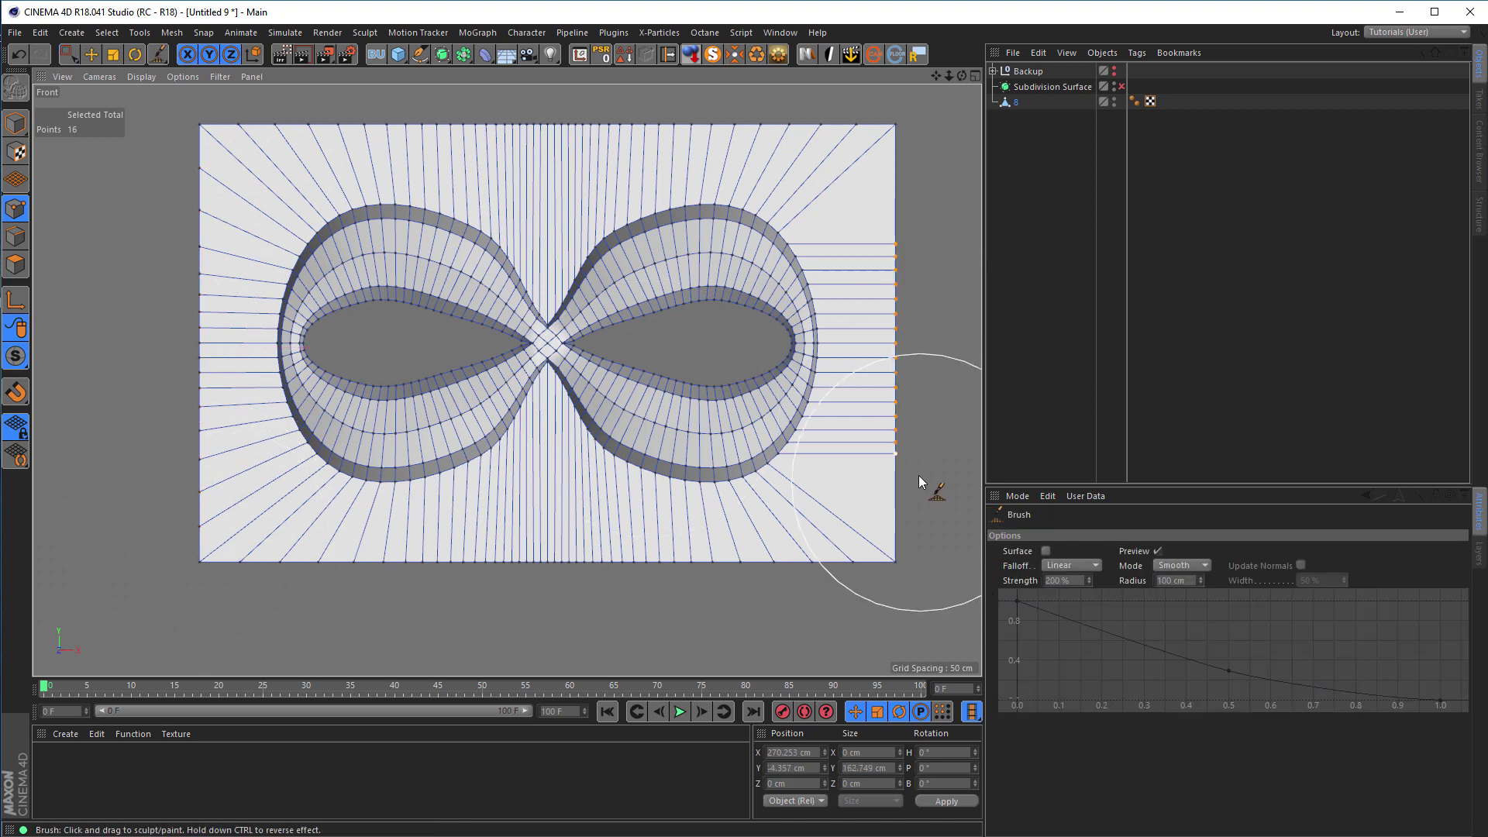
{"action": "mouse_move", "coordinate": [895, 351]}
{"action": "left_mouse_down"}
{"action": "mouse_move", "coordinate": [897, 116]}
{"action": "mouse_move", "coordinate": [885, 237]}
{"action": "mouse_move", "coordinate": [913, 572]}
{"action": "left_mouse_up"}
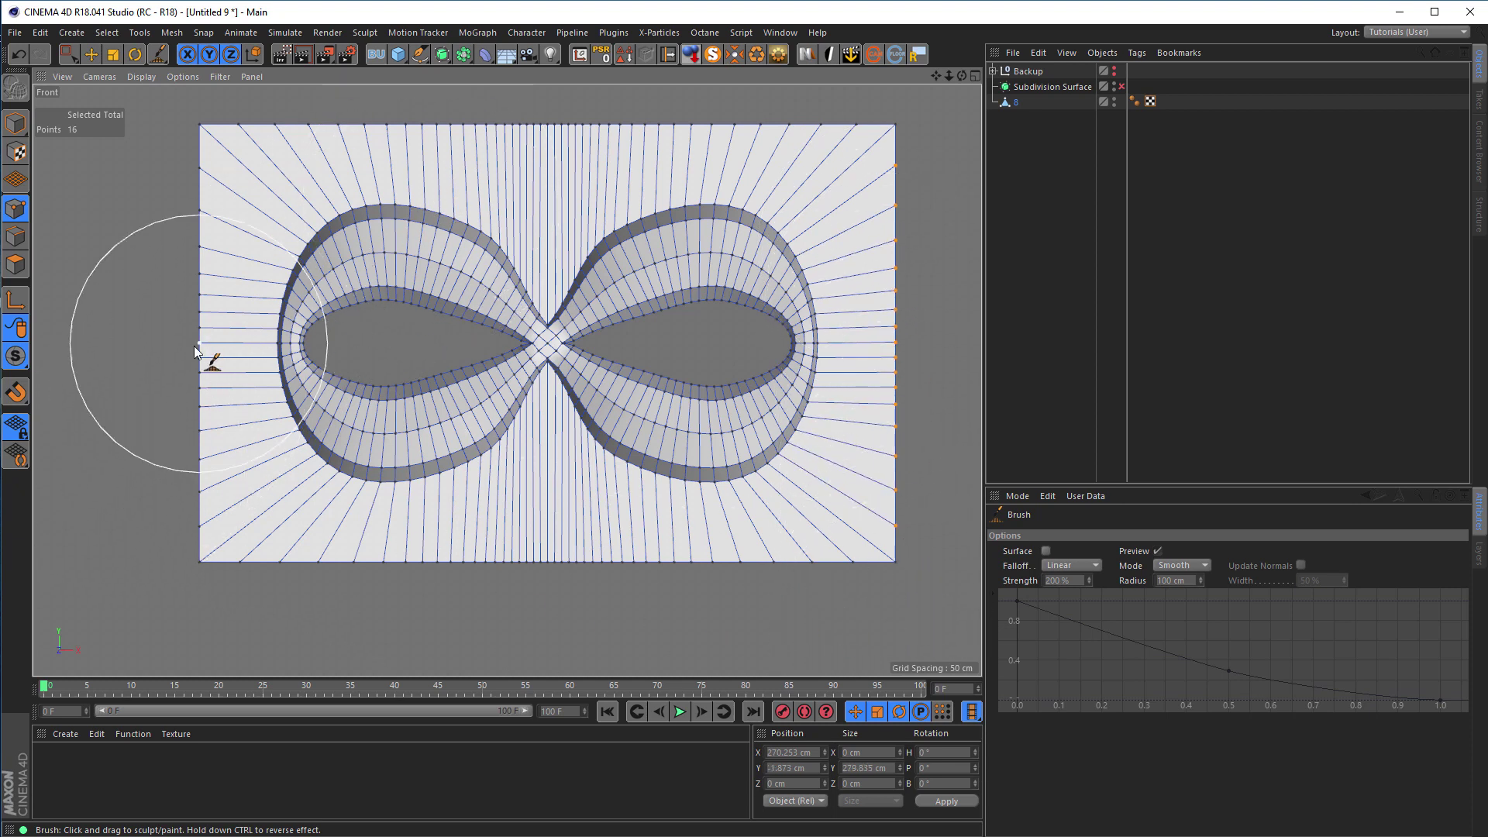
{"action": "middle_click_drag", "start_coordinate": [365, 347], "coordinate": [387, 387], "text": "alt"}
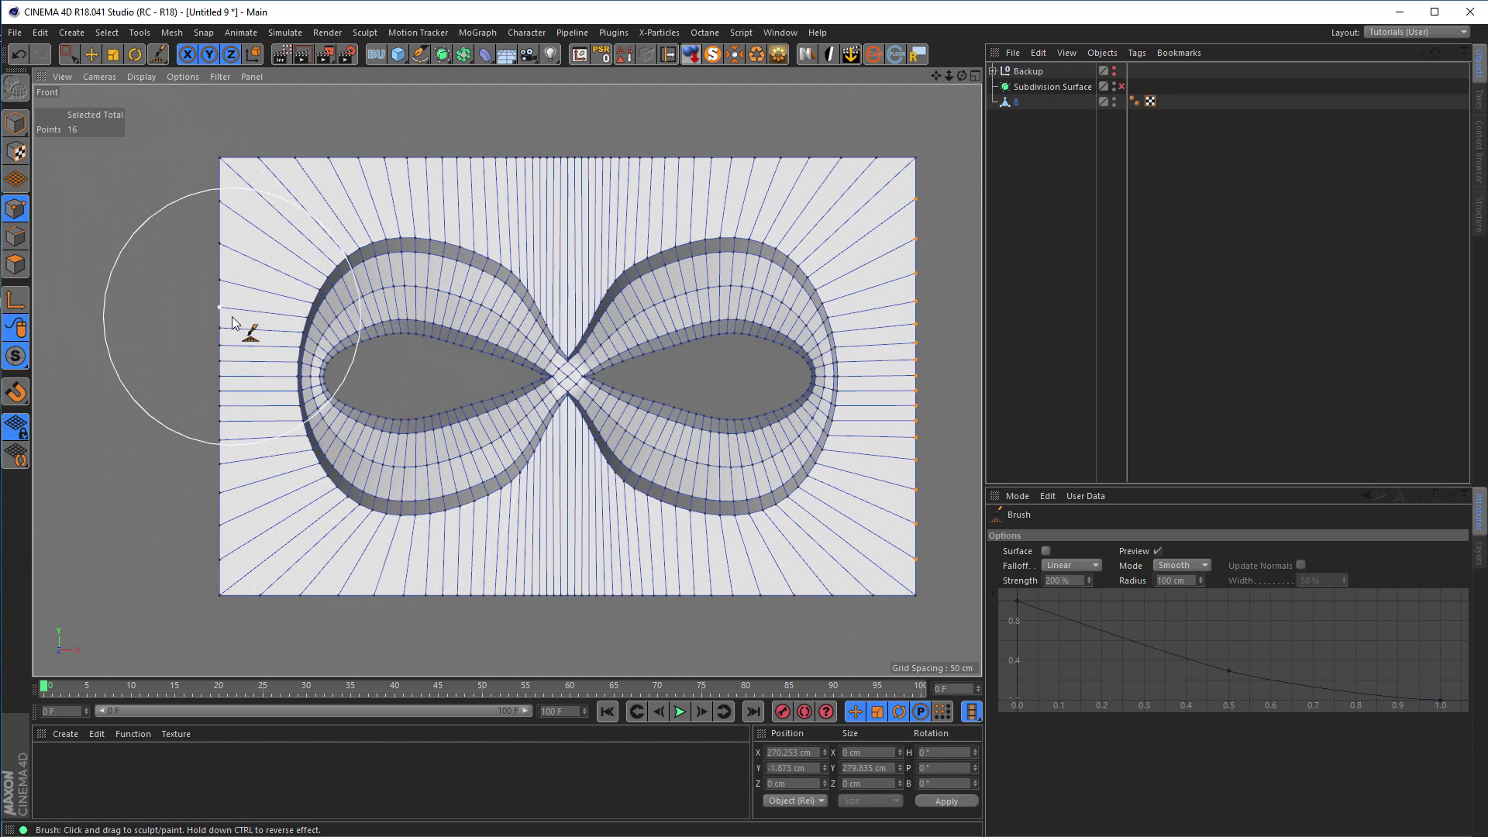
{"action": "left_click", "coordinate": [73, 57]}
- Maximise the Perspective view and orbit around the plate to inspect the figure-eight openings
{"action": "left_click", "coordinate": [15, 123]}
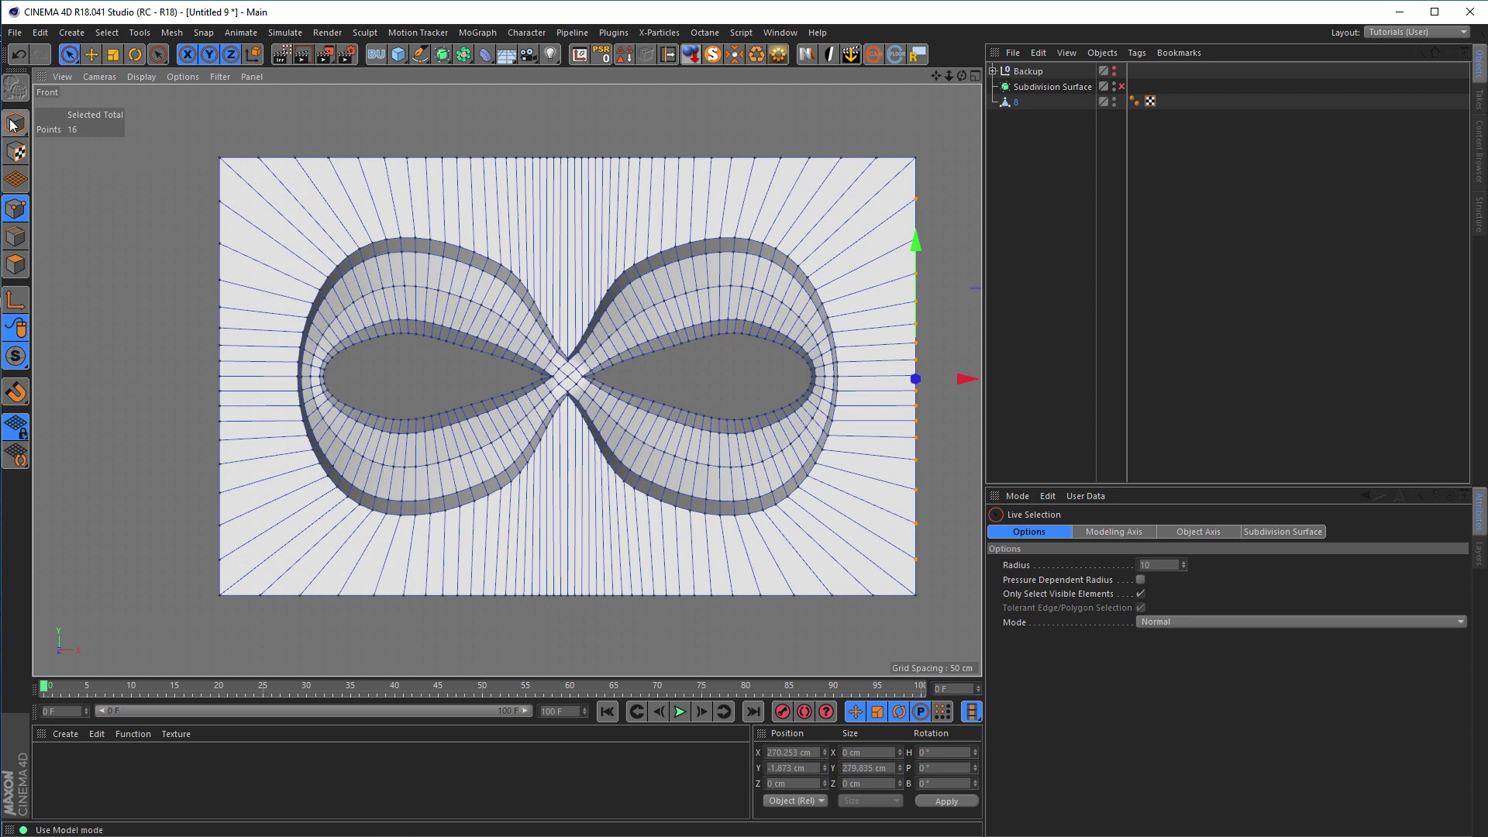
{"action": "middle_click", "coordinate": [375, 325]}
{"action": "middle_click", "coordinate": [318, 285]}
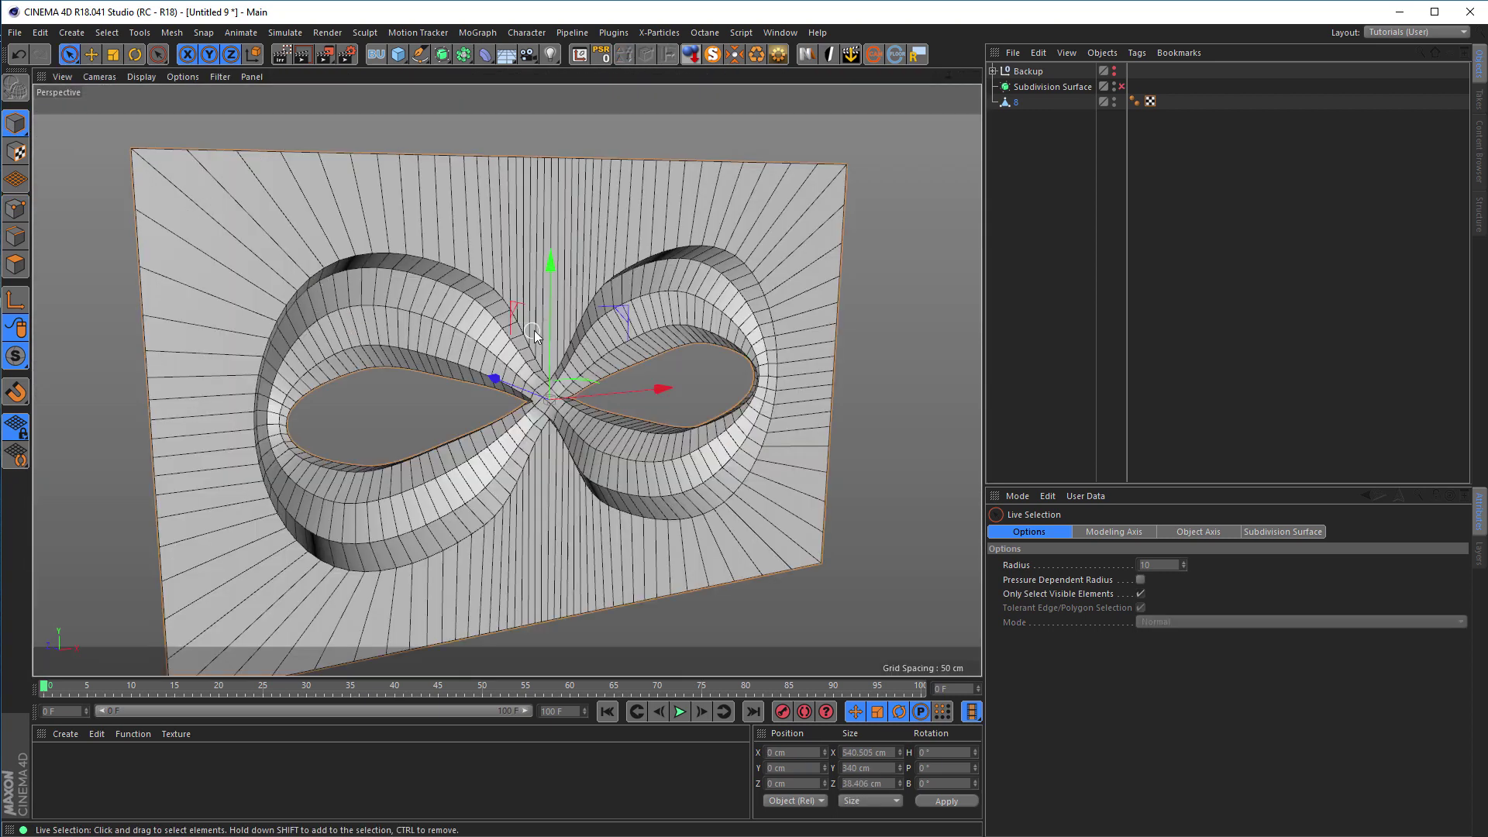
{"action": "scroll", "coordinate": [534, 331], "scroll_direction": "down", "scroll_amount": 10}
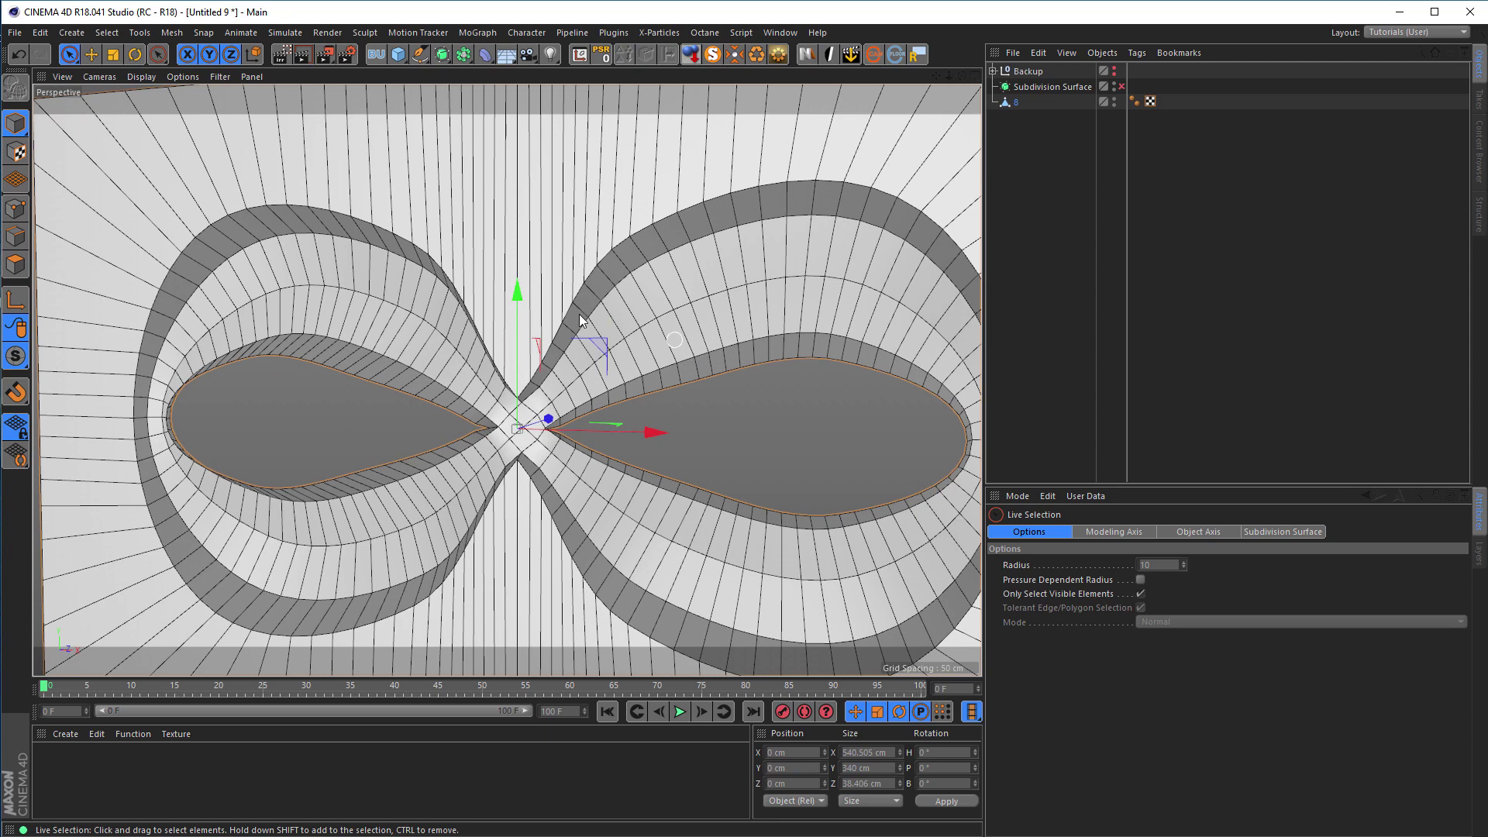
{"action": "left_click_drag", "start_coordinate": [579, 314], "coordinate": [384, 344], "text": "alt"}
{"action": "left_click", "coordinate": [16, 209]}
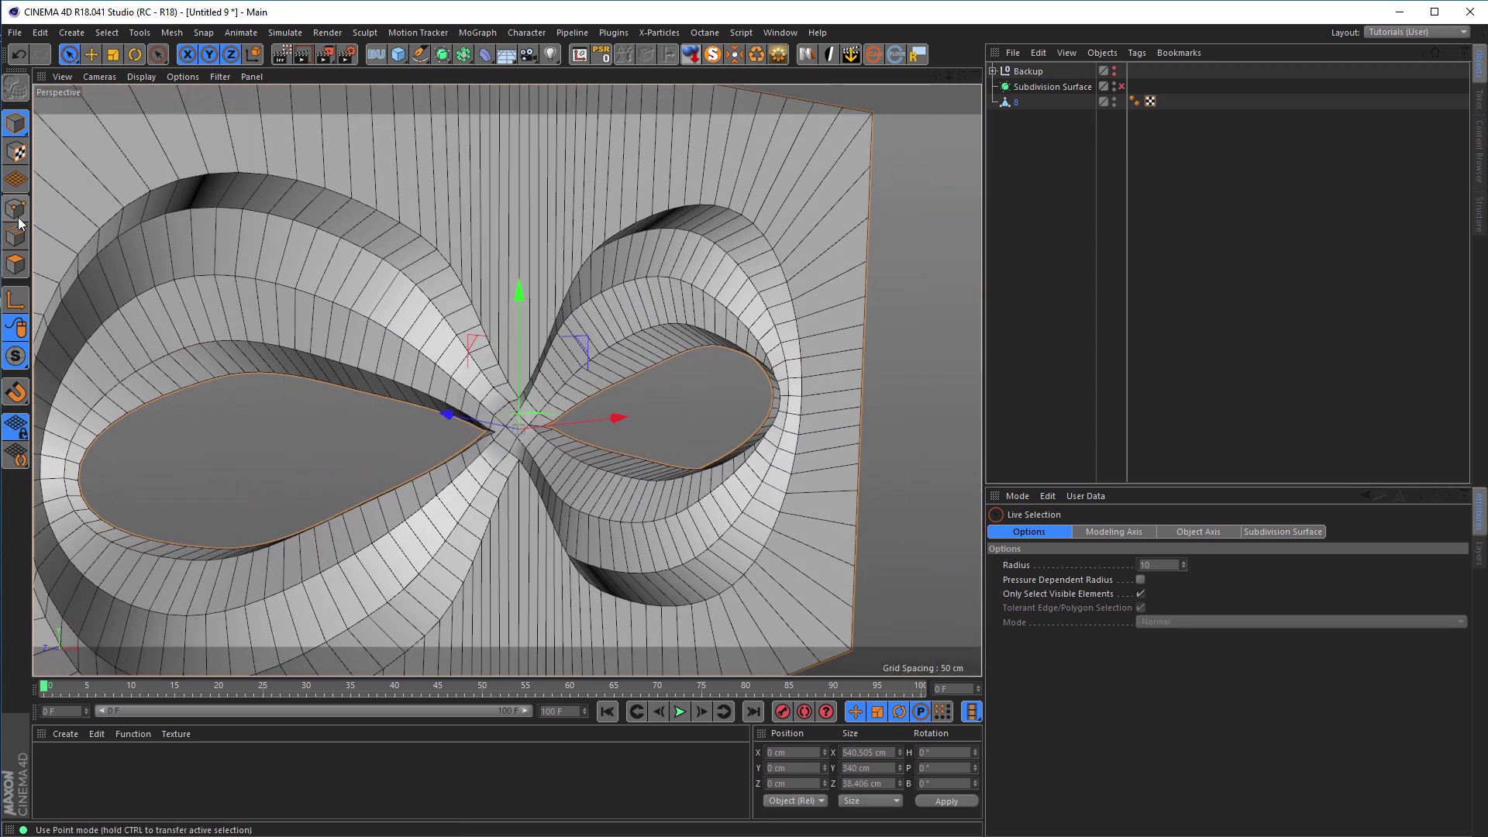
{"action": "left_click_drag", "start_coordinate": [370, 397], "coordinate": [409, 408], "text": "alt"}
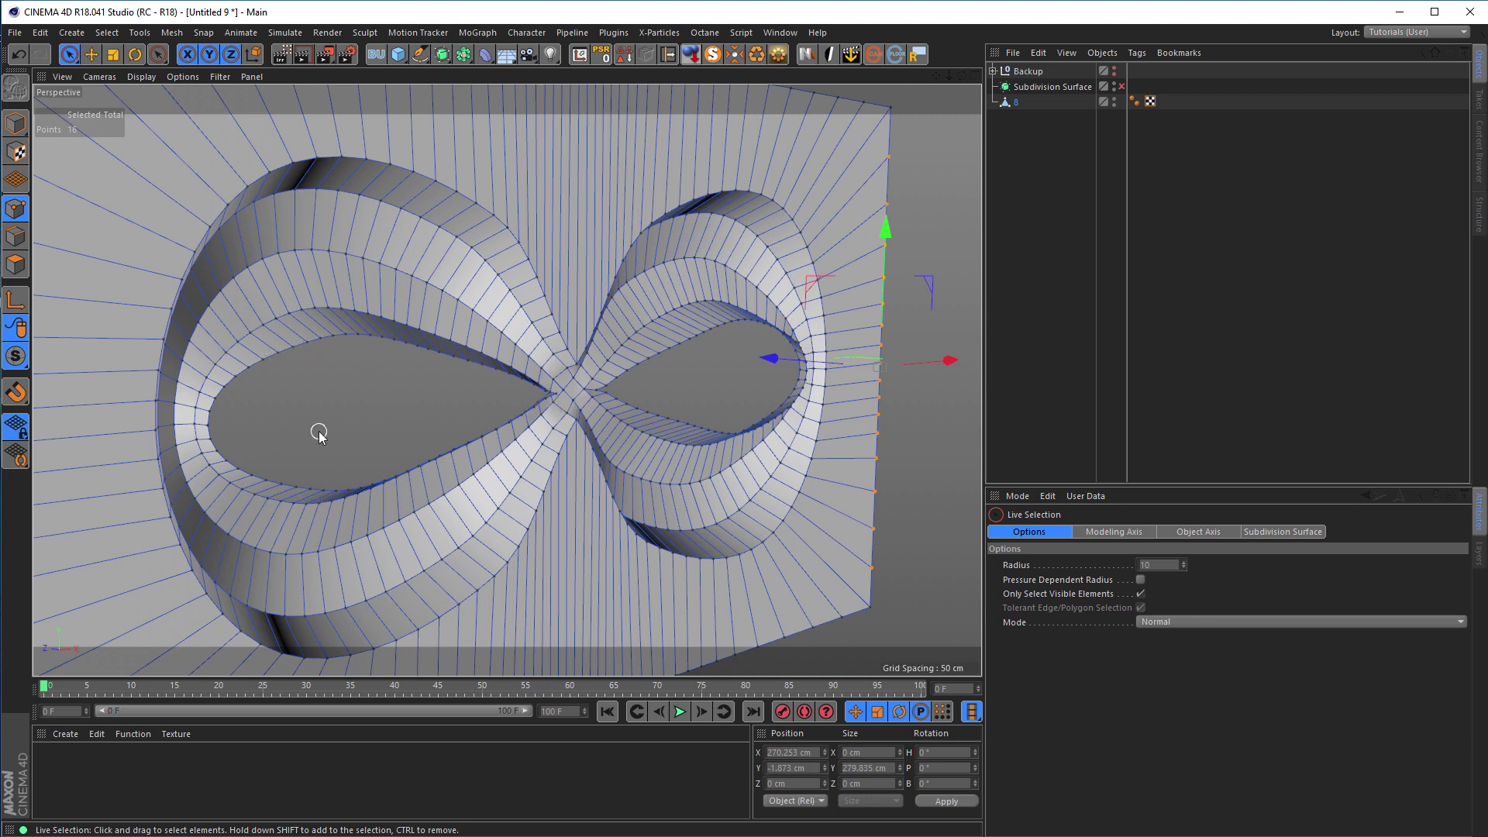
- Try Close Polygon Hole on the lobe openings, then deselect the border points
{"action": "key", "text": "m"}
{"action": "key", "text": "d"}
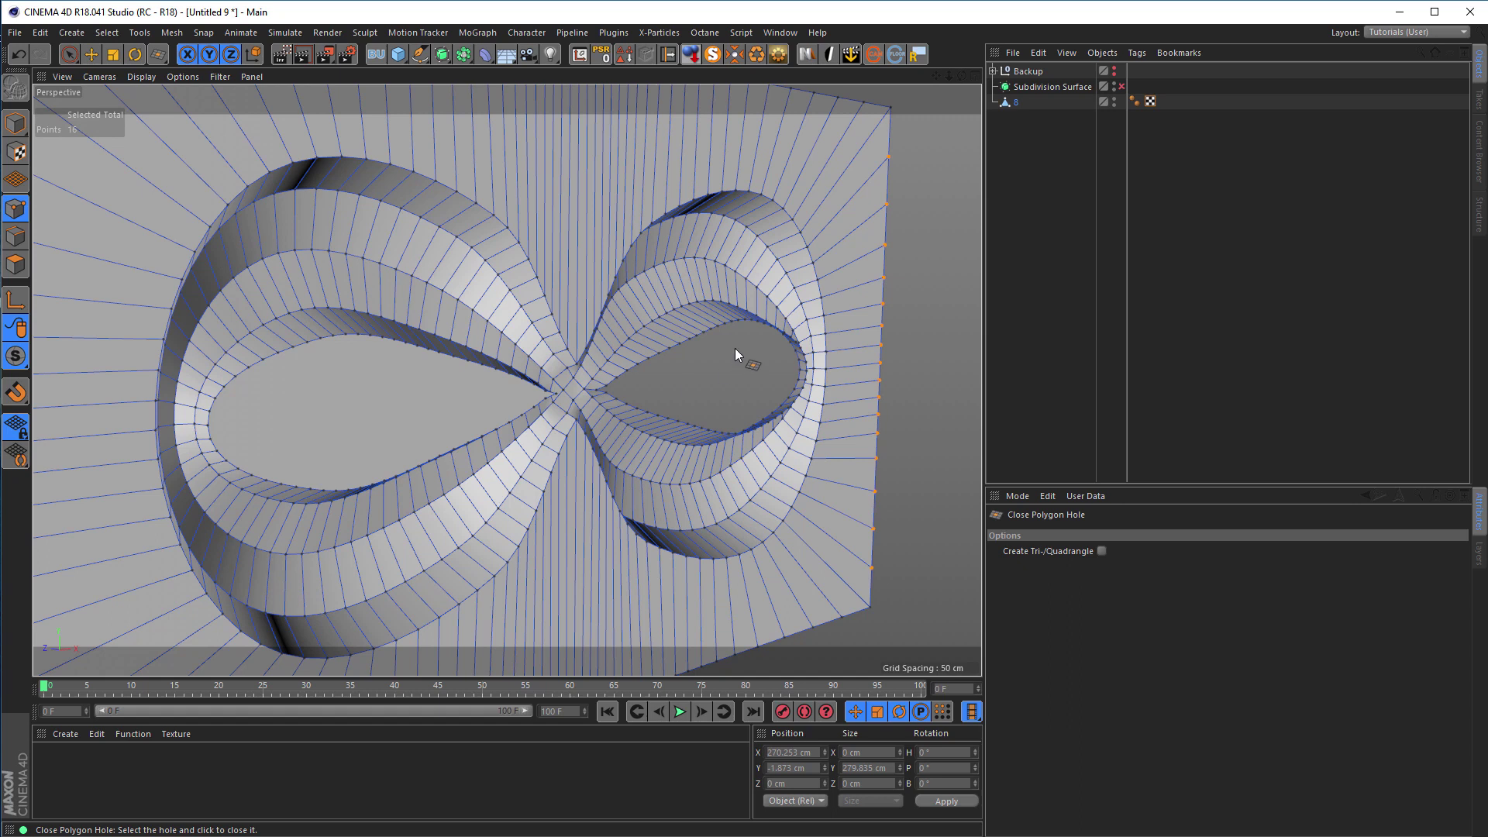
{"action": "left_click_drag", "start_coordinate": [607, 389], "coordinate": [307, 381], "text": "alt"}
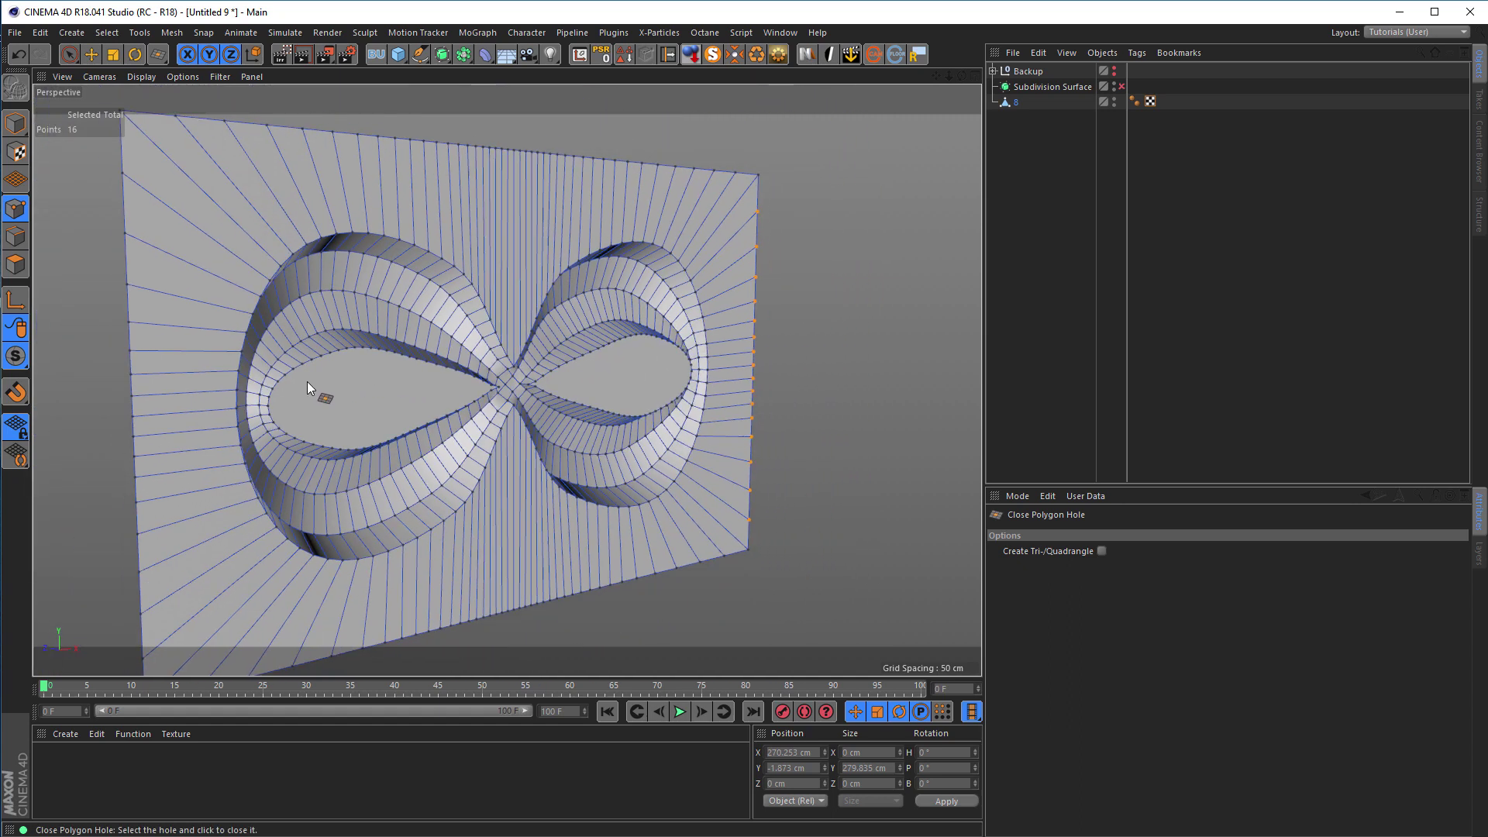
{"action": "key", "text": "space"}
{"action": "left_click", "coordinate": [680, 361]}
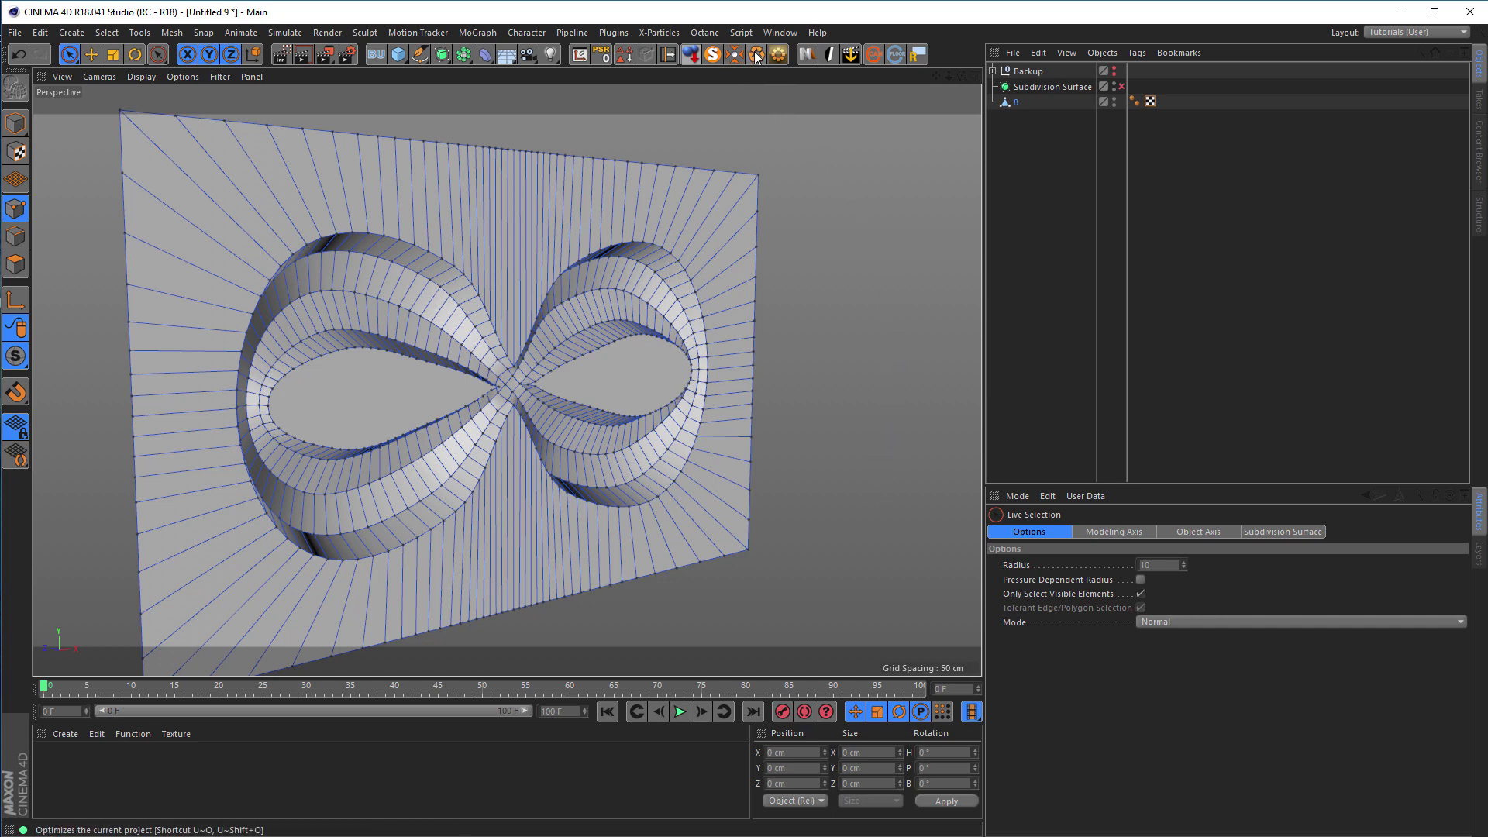
{"action": "right_click", "coordinate": [824, 252]}
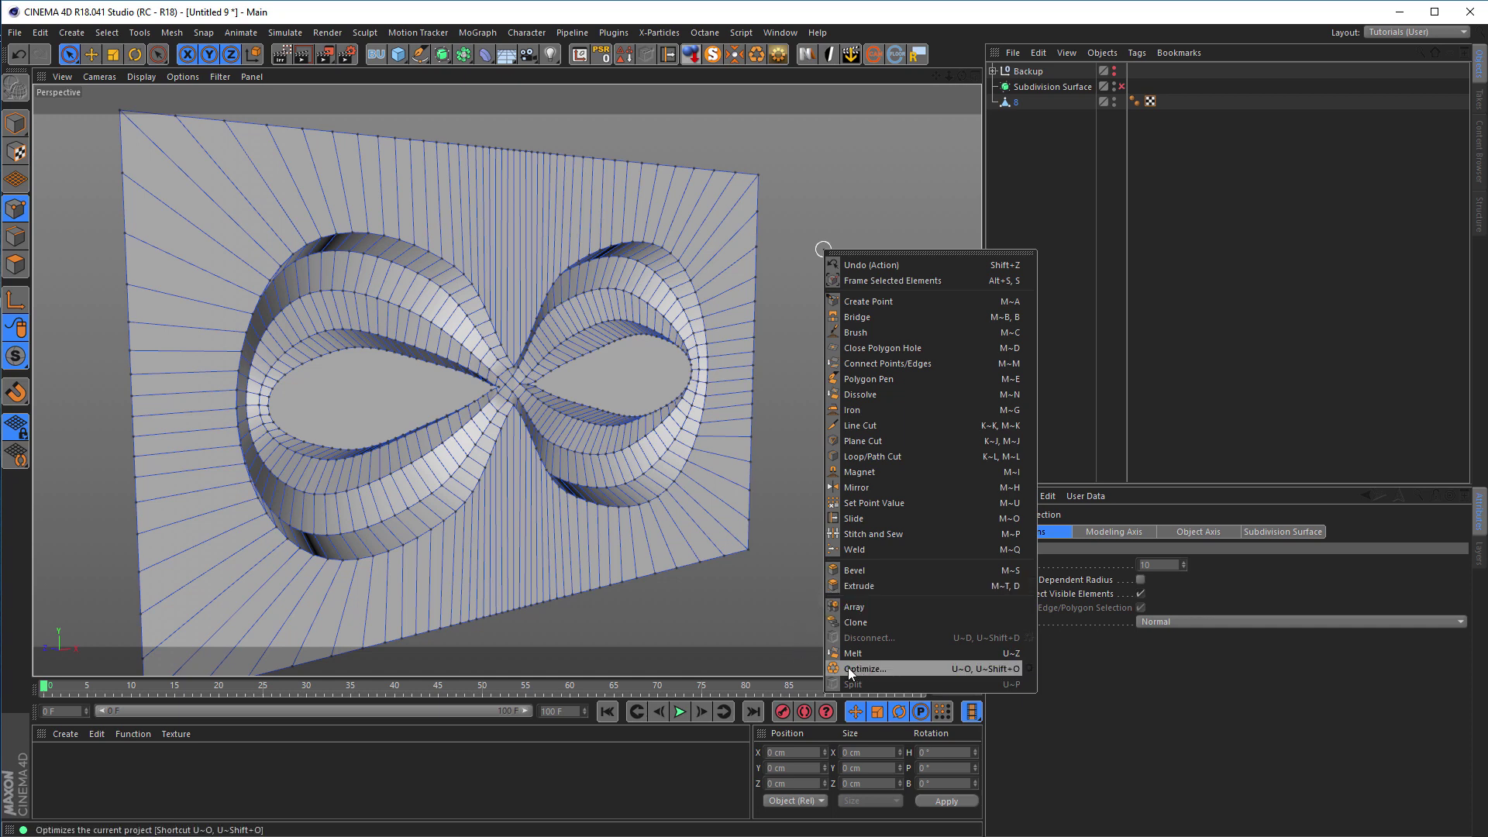
{"action": "left_click", "coordinate": [760, 630]}
{"action": "left_click_drag", "start_coordinate": [485, 309], "coordinate": [617, 268], "text": "alt"}
{"action": "scroll", "coordinate": [613, 294], "scroll_direction": "up", "scroll_amount": 5}
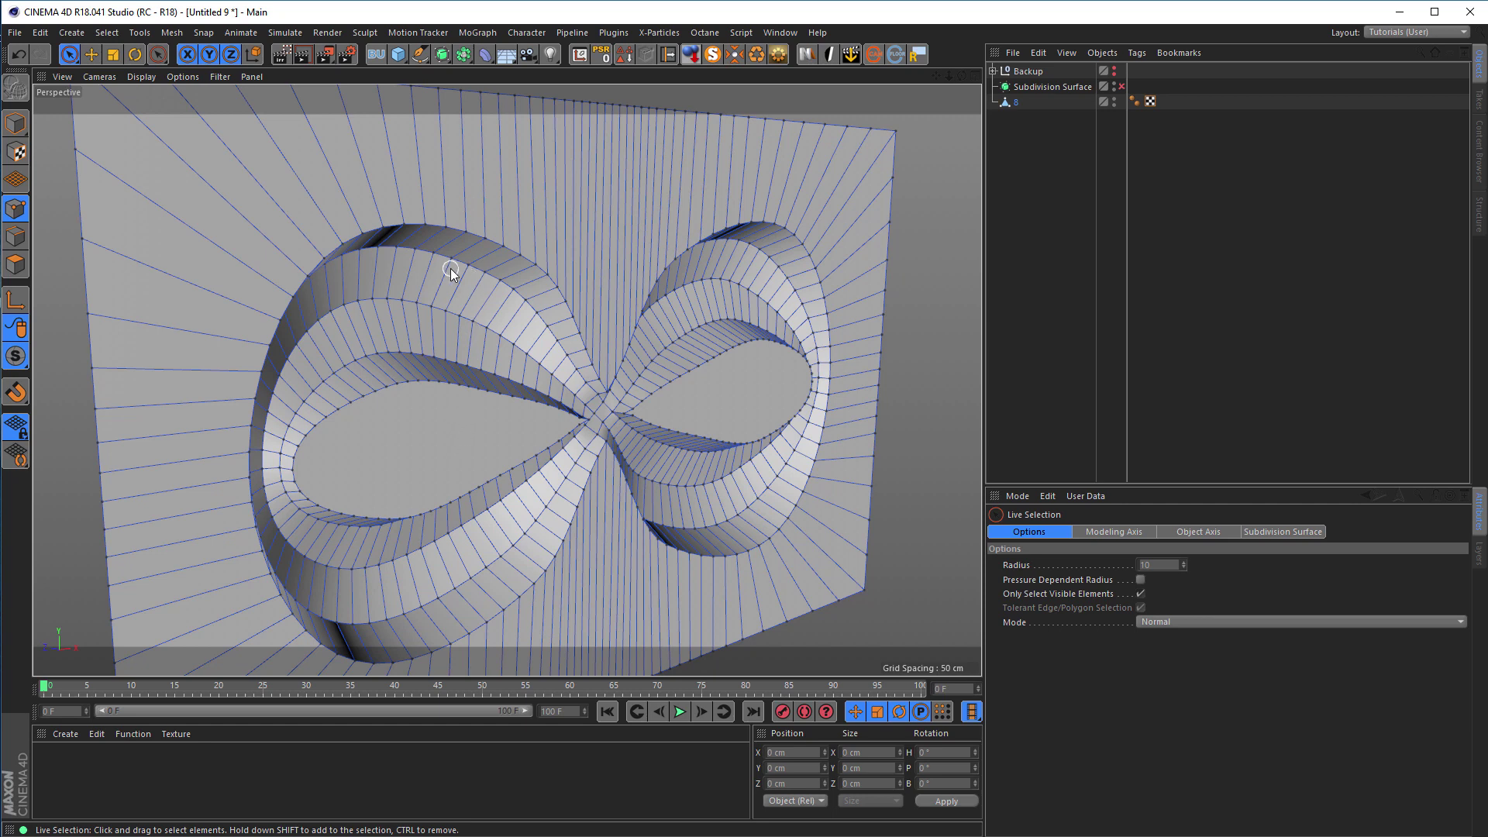
- Loop-select the outer rim and both inner lobe edge loops and store them as an Edge Selection tag
{"action": "left_click", "coordinate": [16, 236]}
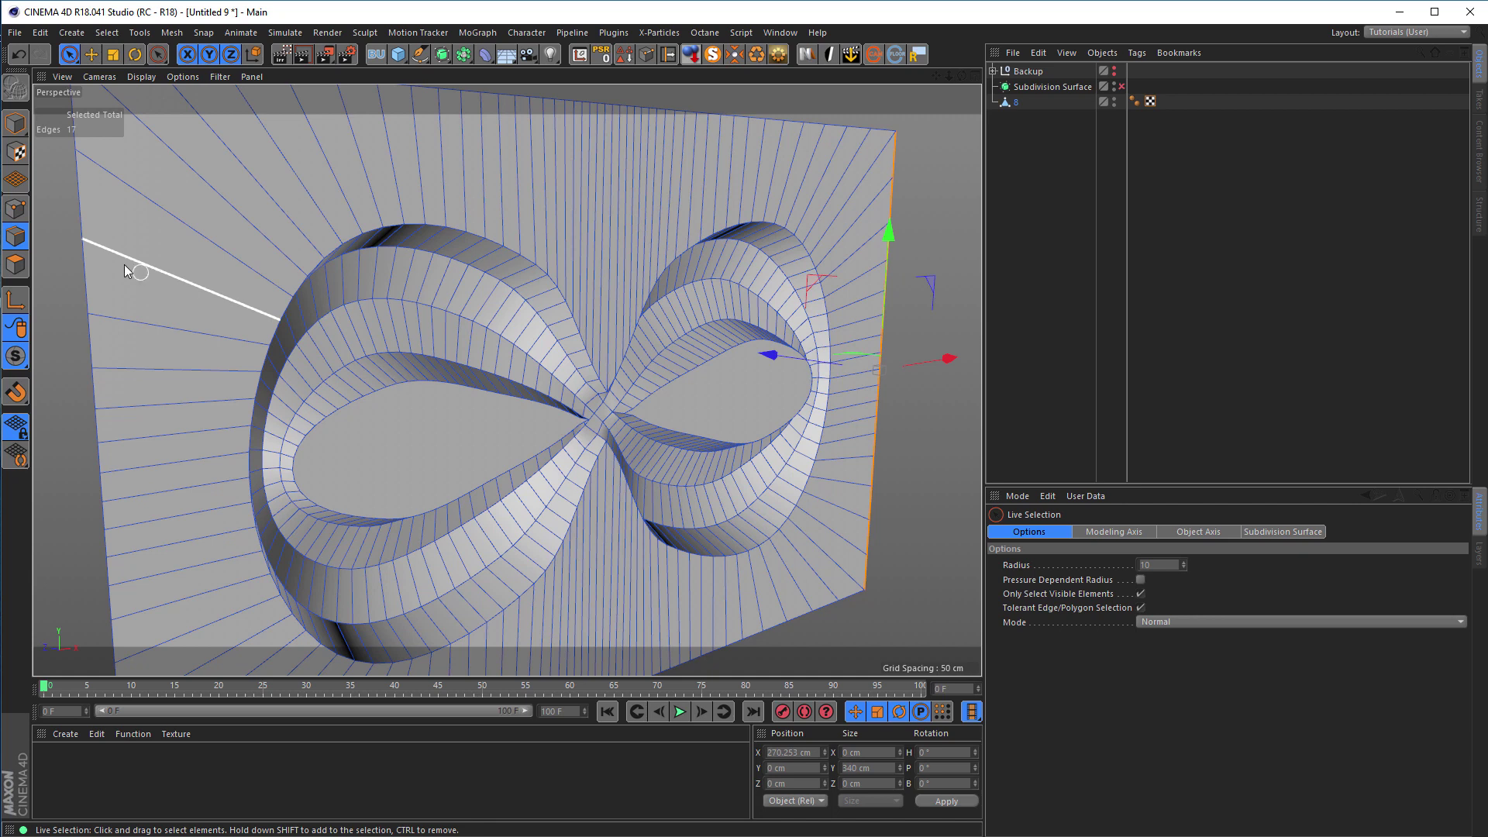
{"action": "key", "text": "u"}
{"action": "key", "text": "l"}
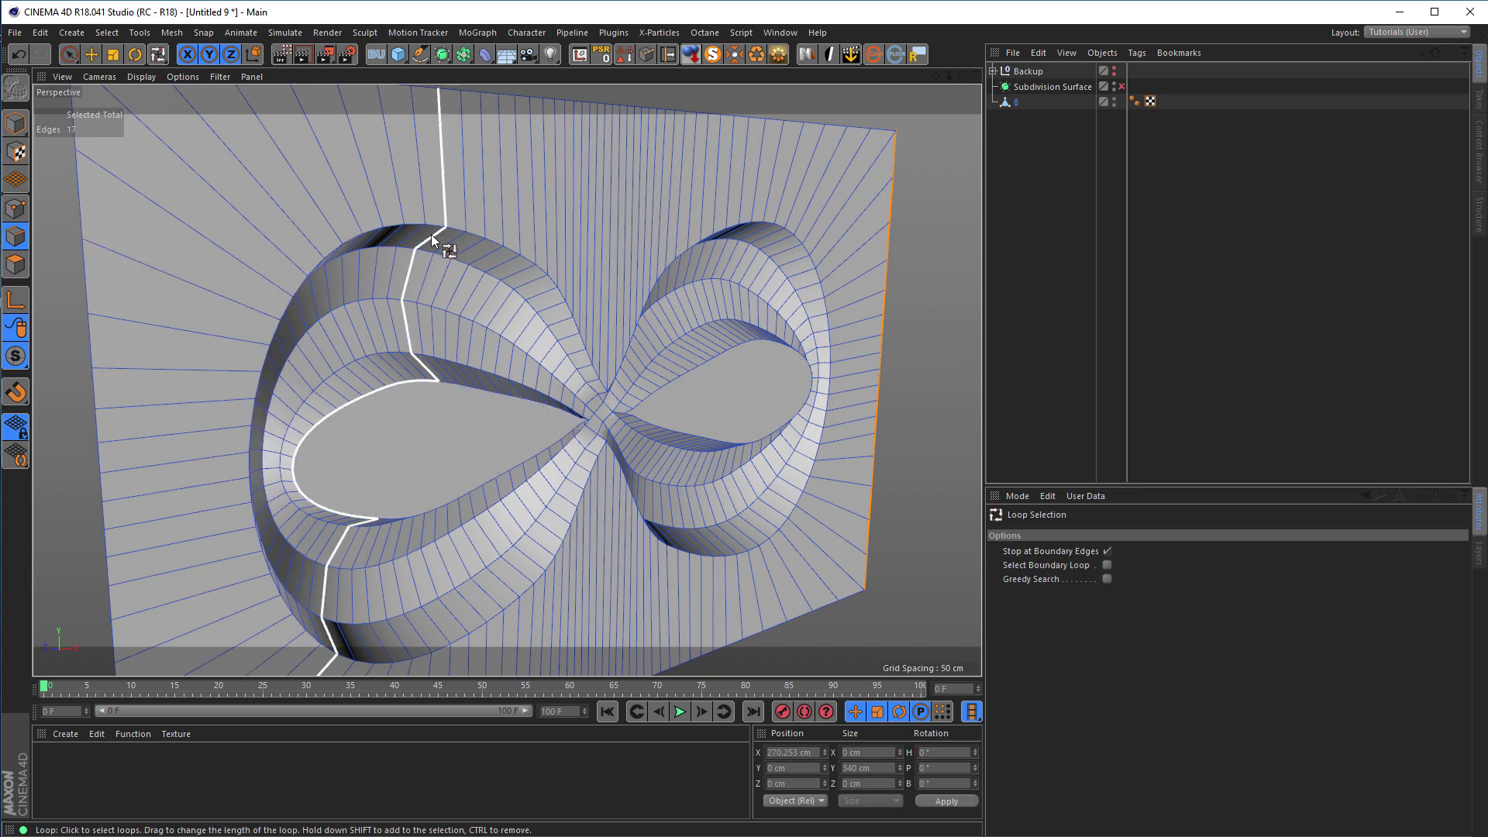
{"action": "left_click", "coordinate": [436, 225]}
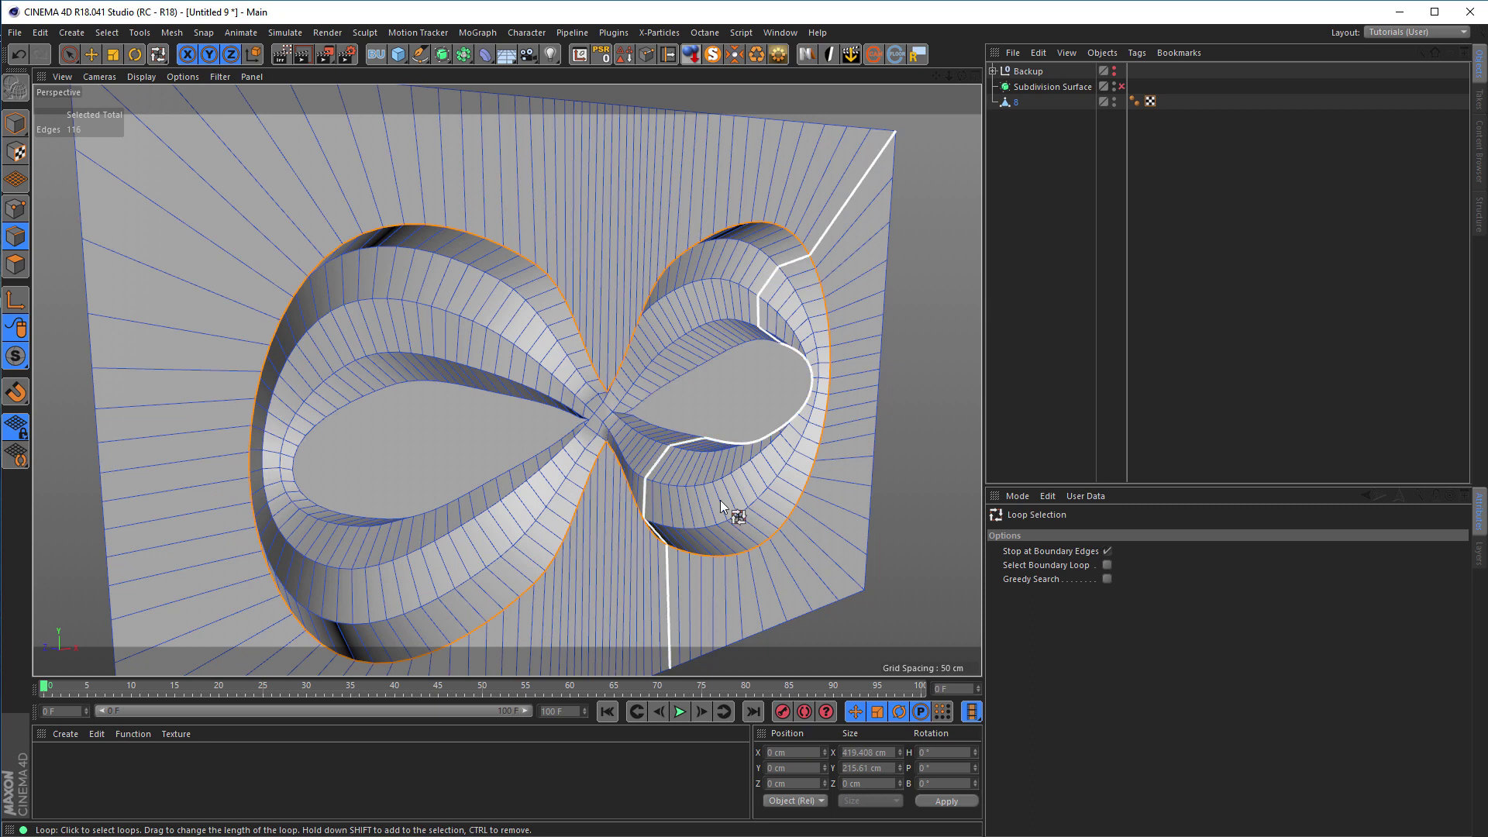
{"action": "left_click", "coordinate": [453, 385], "text": "shift"}
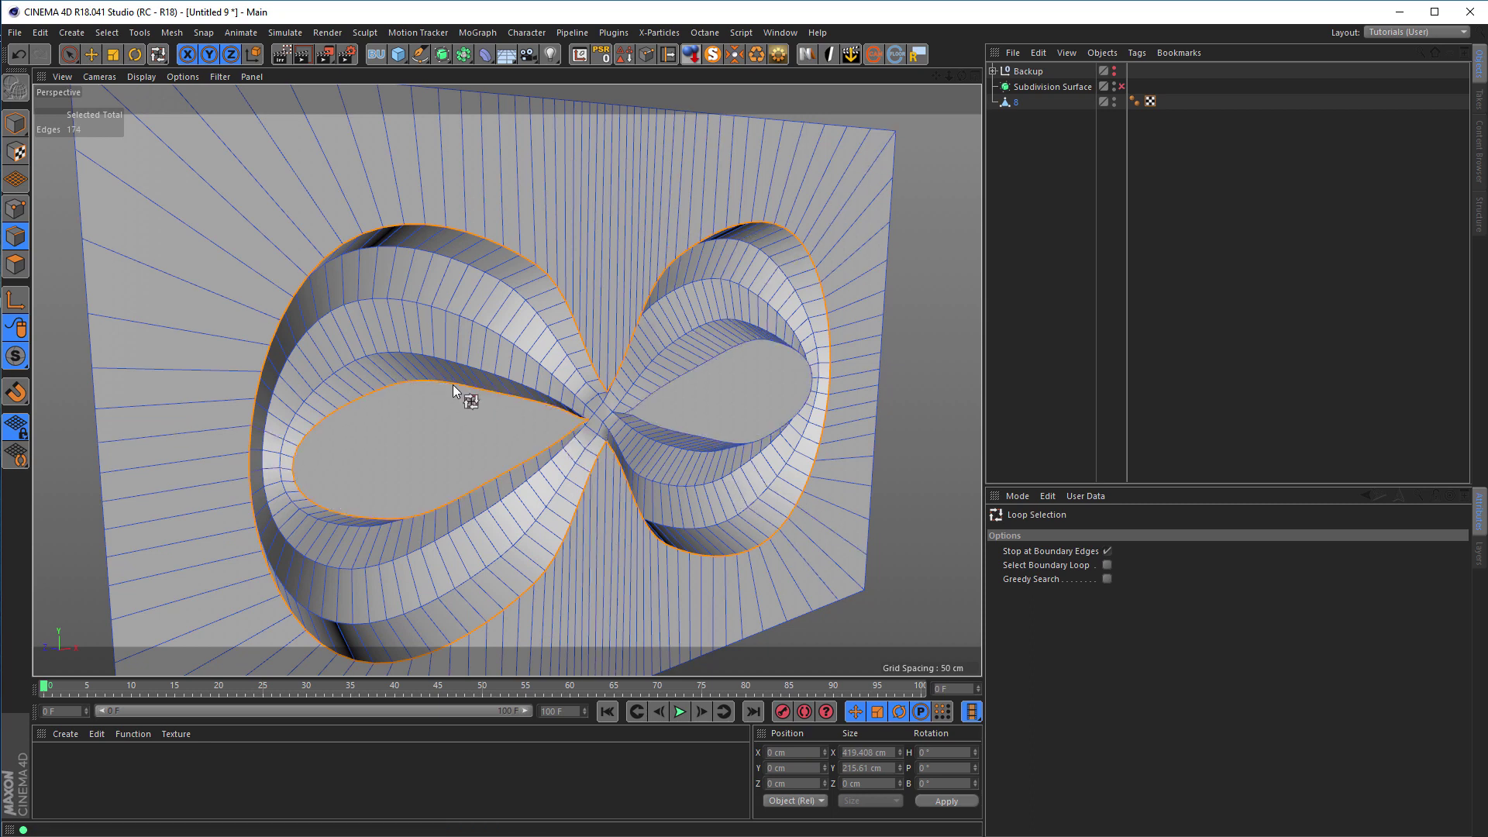
{"action": "left_click", "coordinate": [739, 345], "text": "shift"}
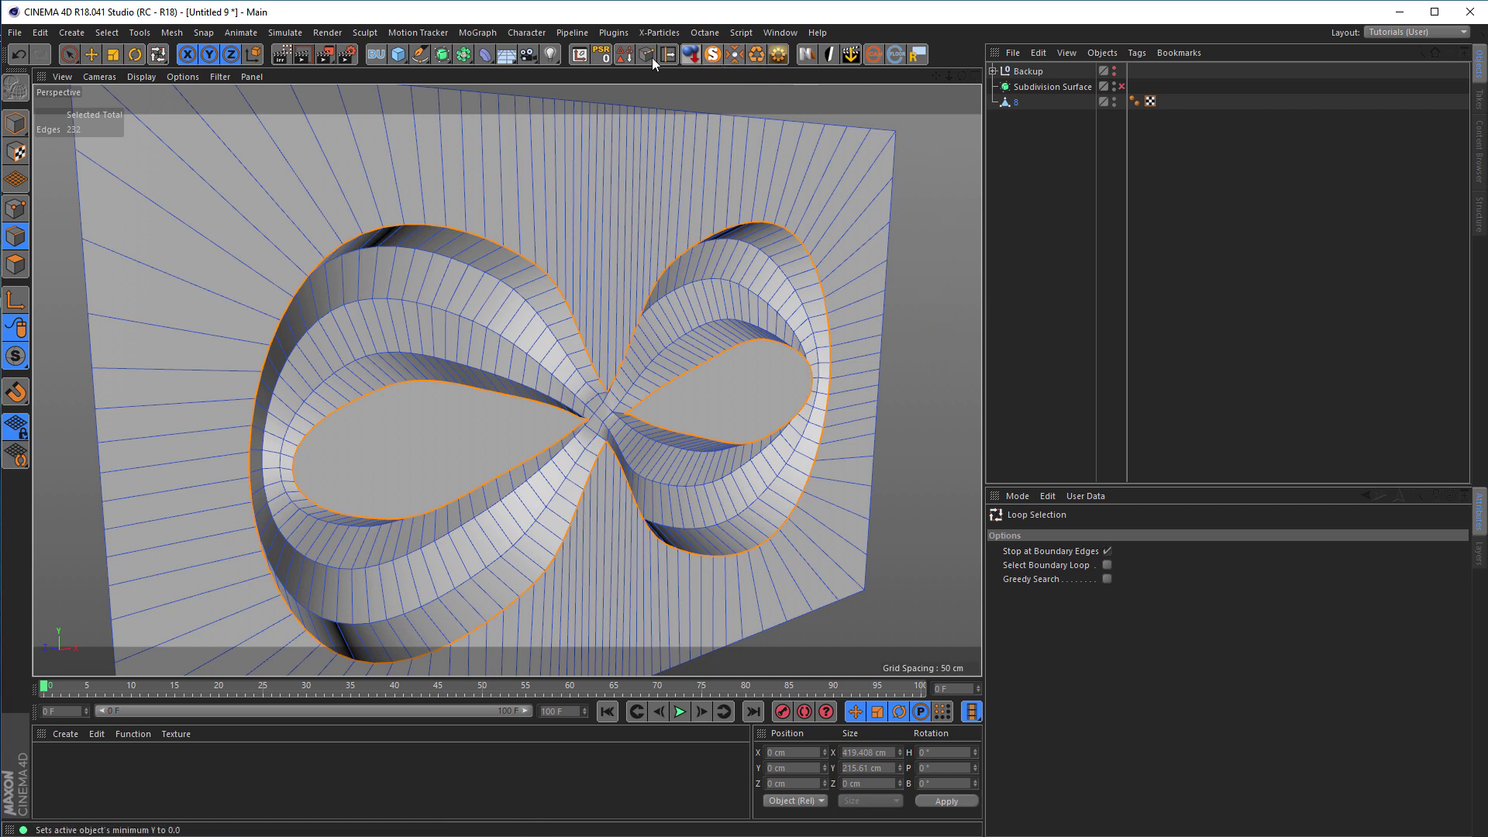
{"action": "left_click", "coordinate": [625, 57]}
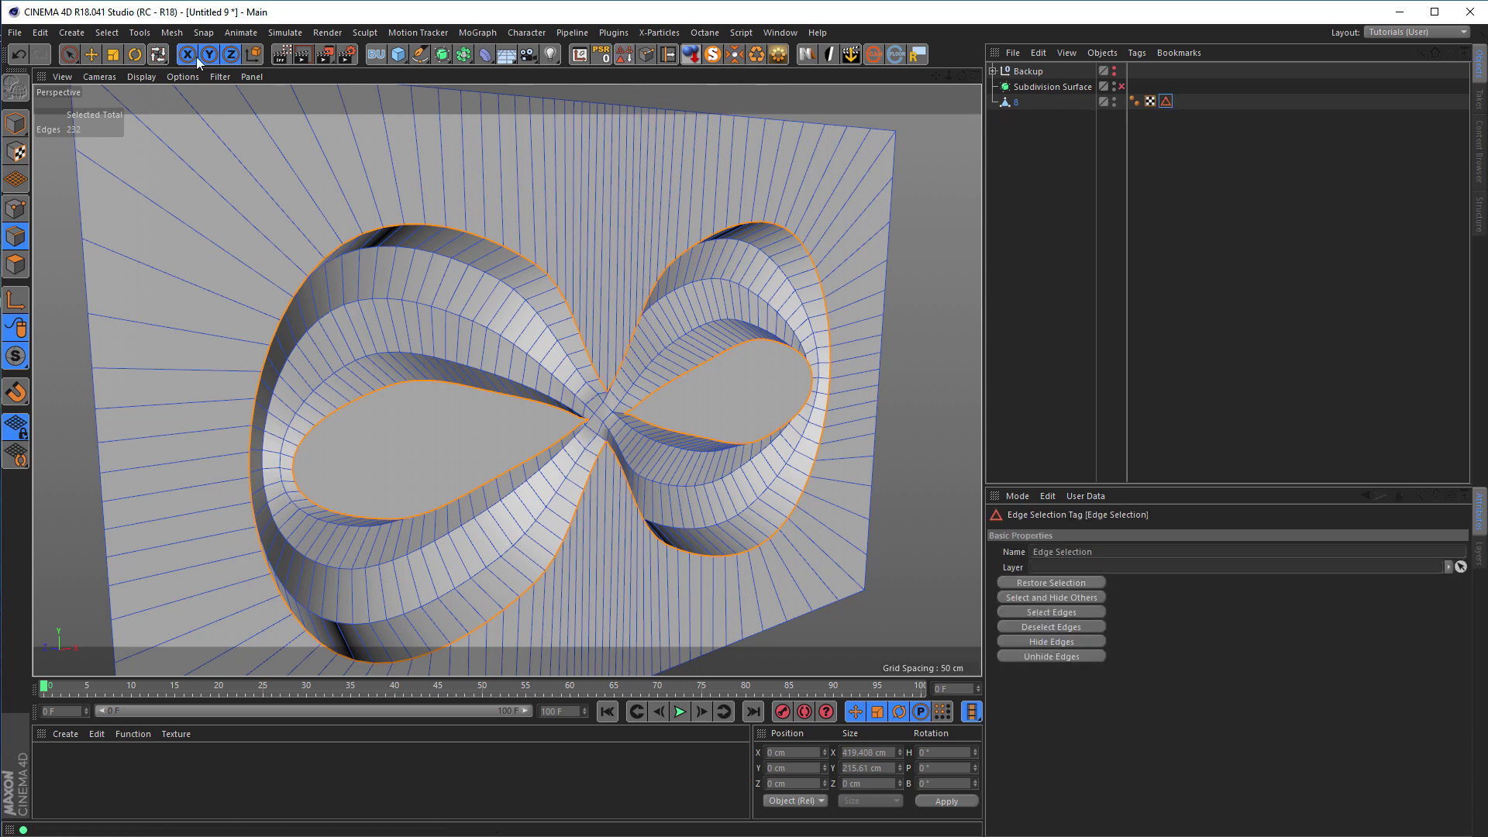
{"action": "left_click", "coordinate": [109, 34]}
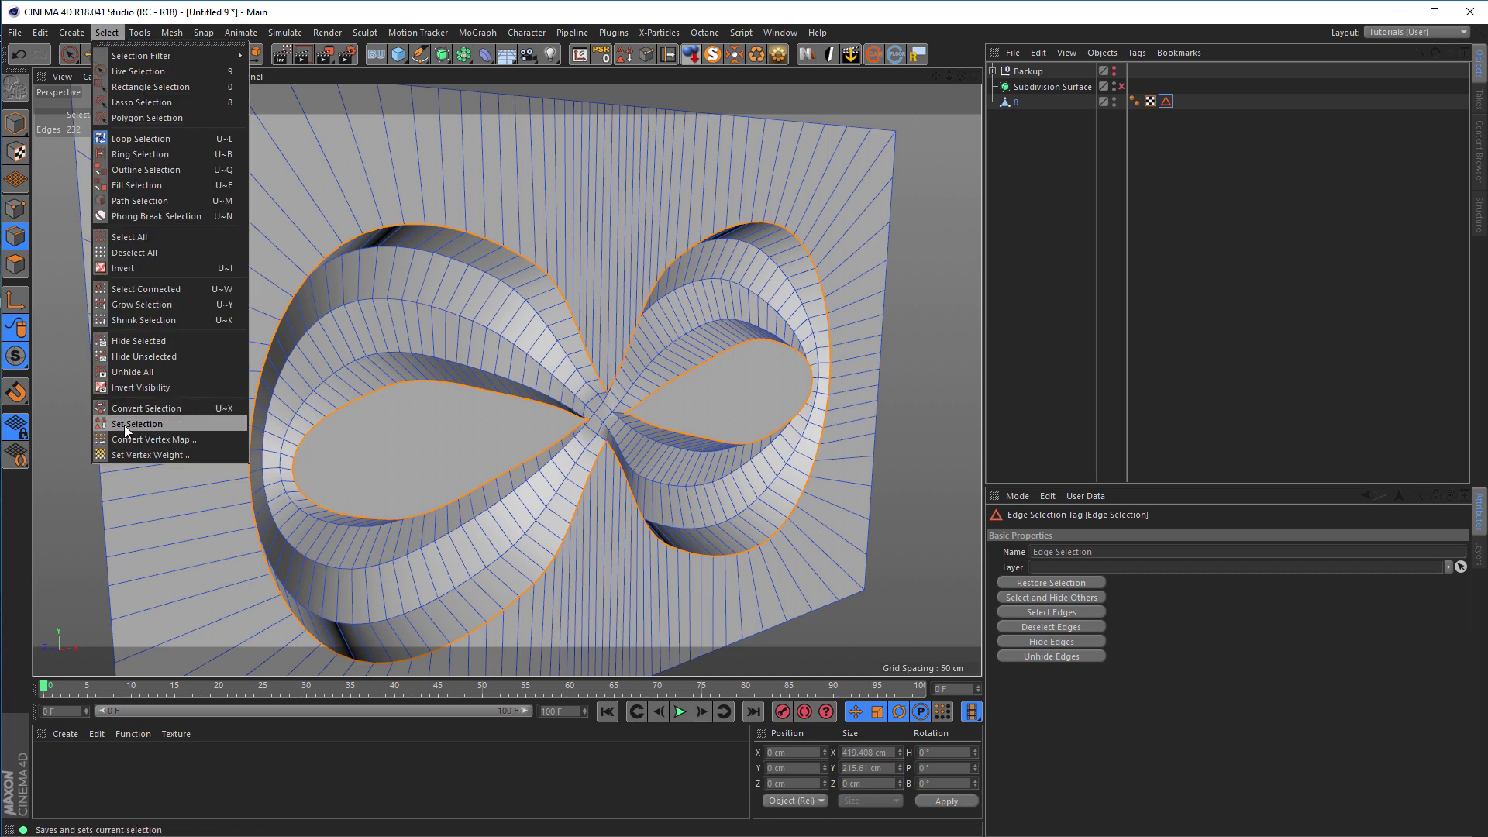
{"action": "left_click", "coordinate": [1159, 29]}
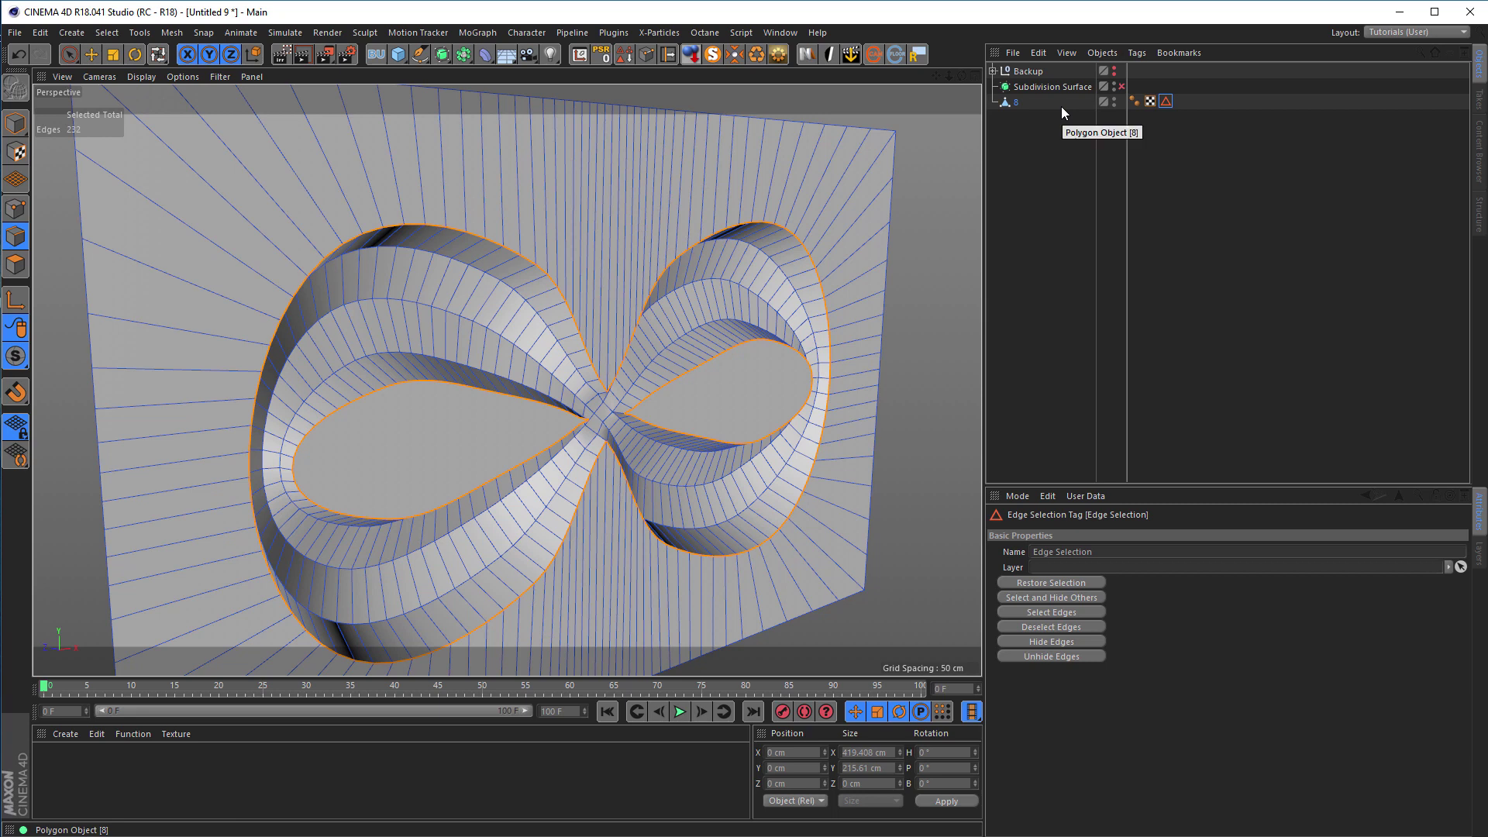
{"action": "left_click", "coordinate": [485, 55]}
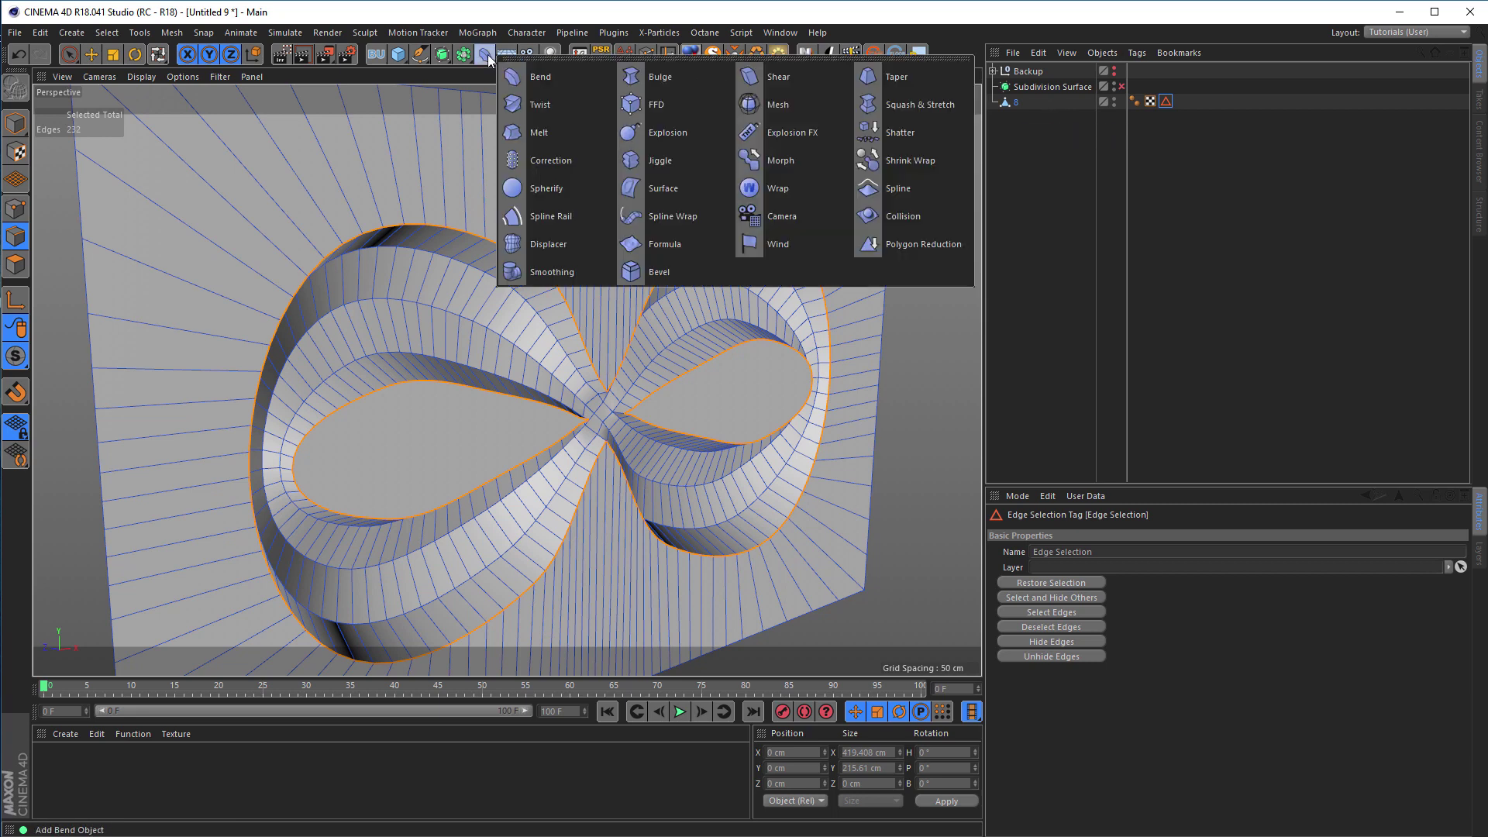
{"action": "left_click", "coordinate": [647, 272]}
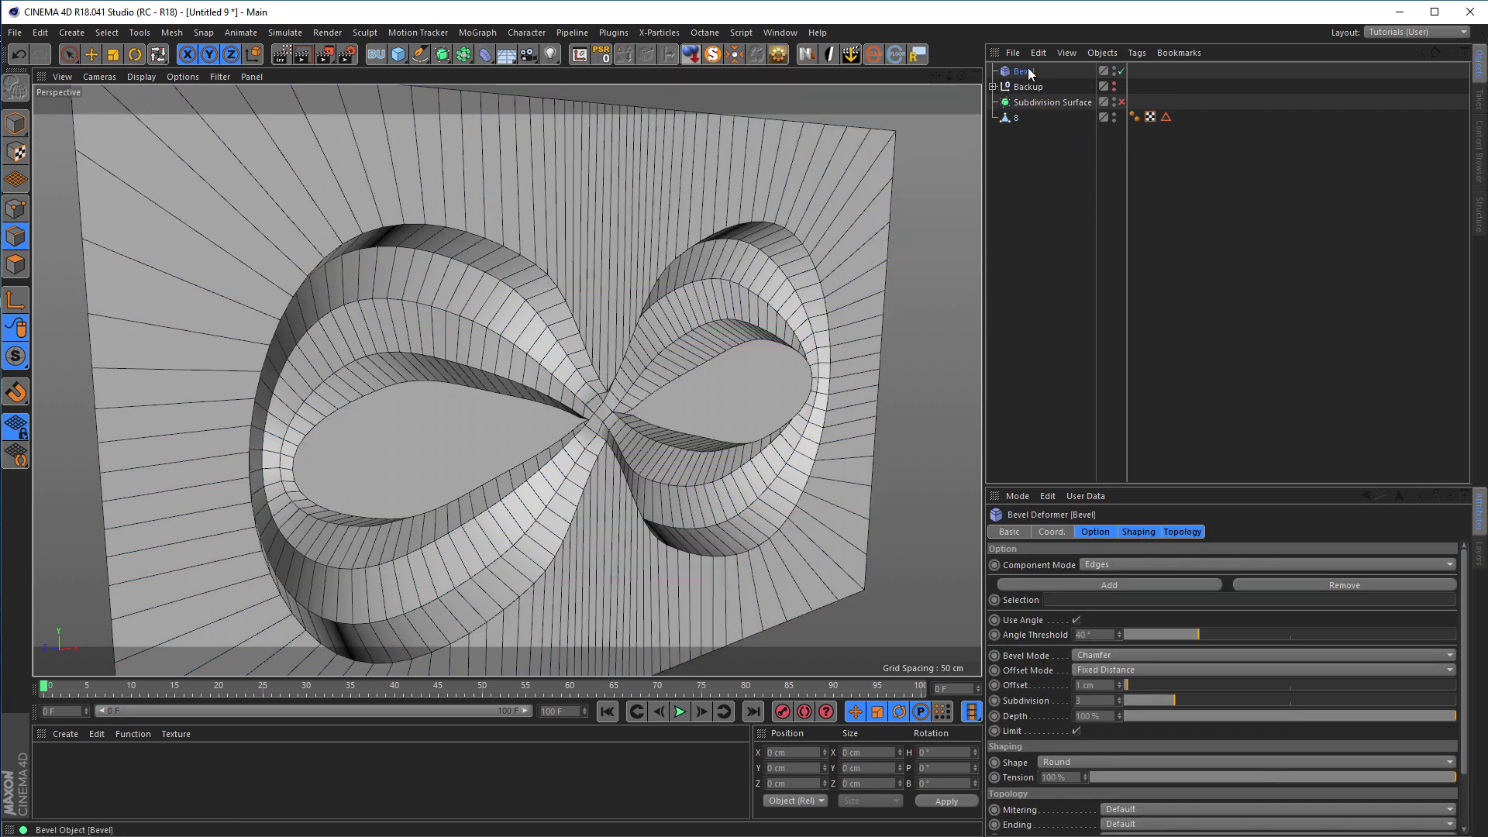
{"action": "left_click_drag", "start_coordinate": [1165, 117], "coordinate": [1061, 603]}
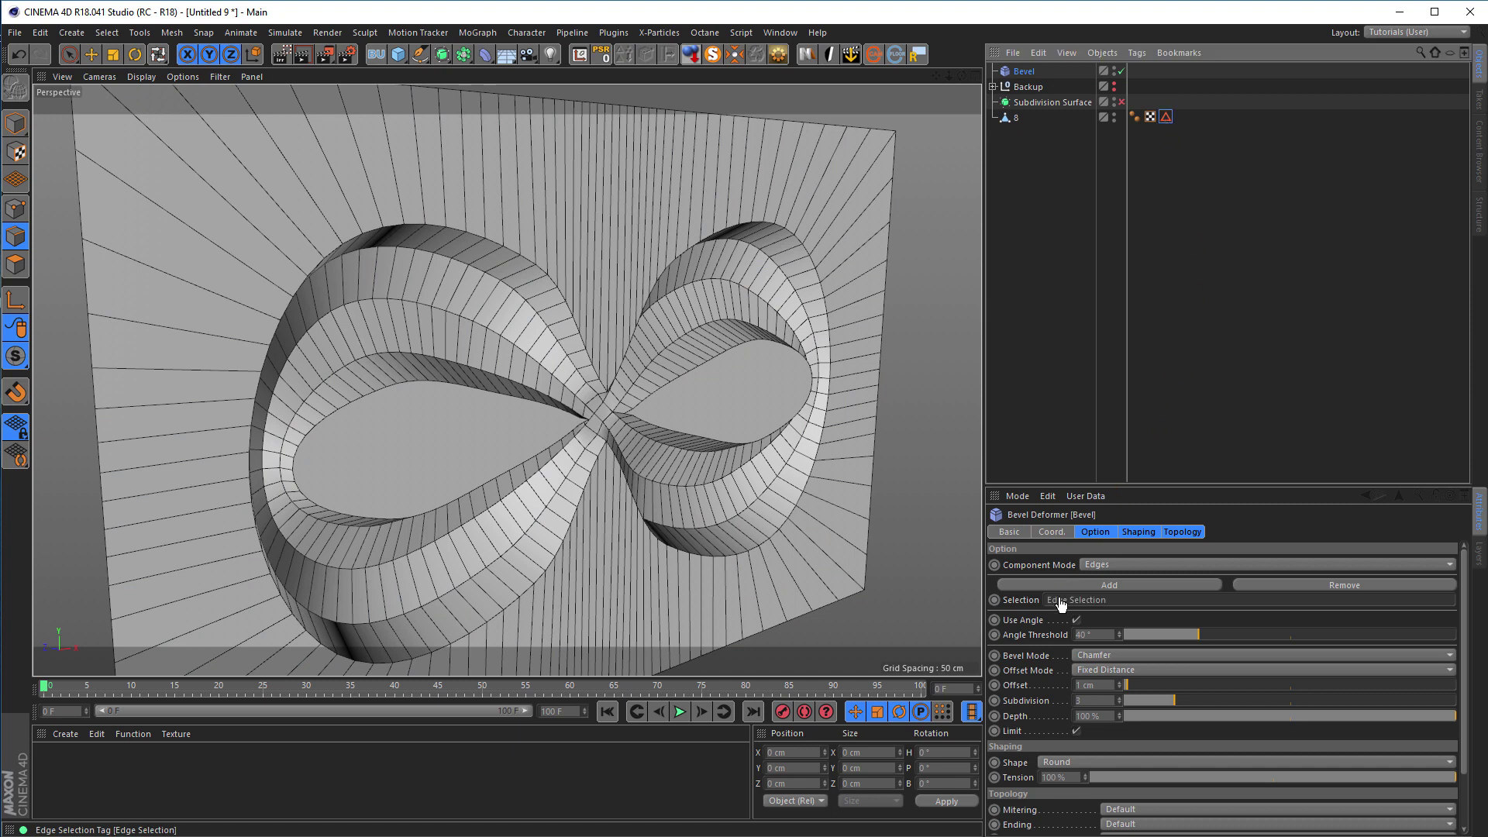
{"action": "left_click", "coordinate": [1076, 620]}
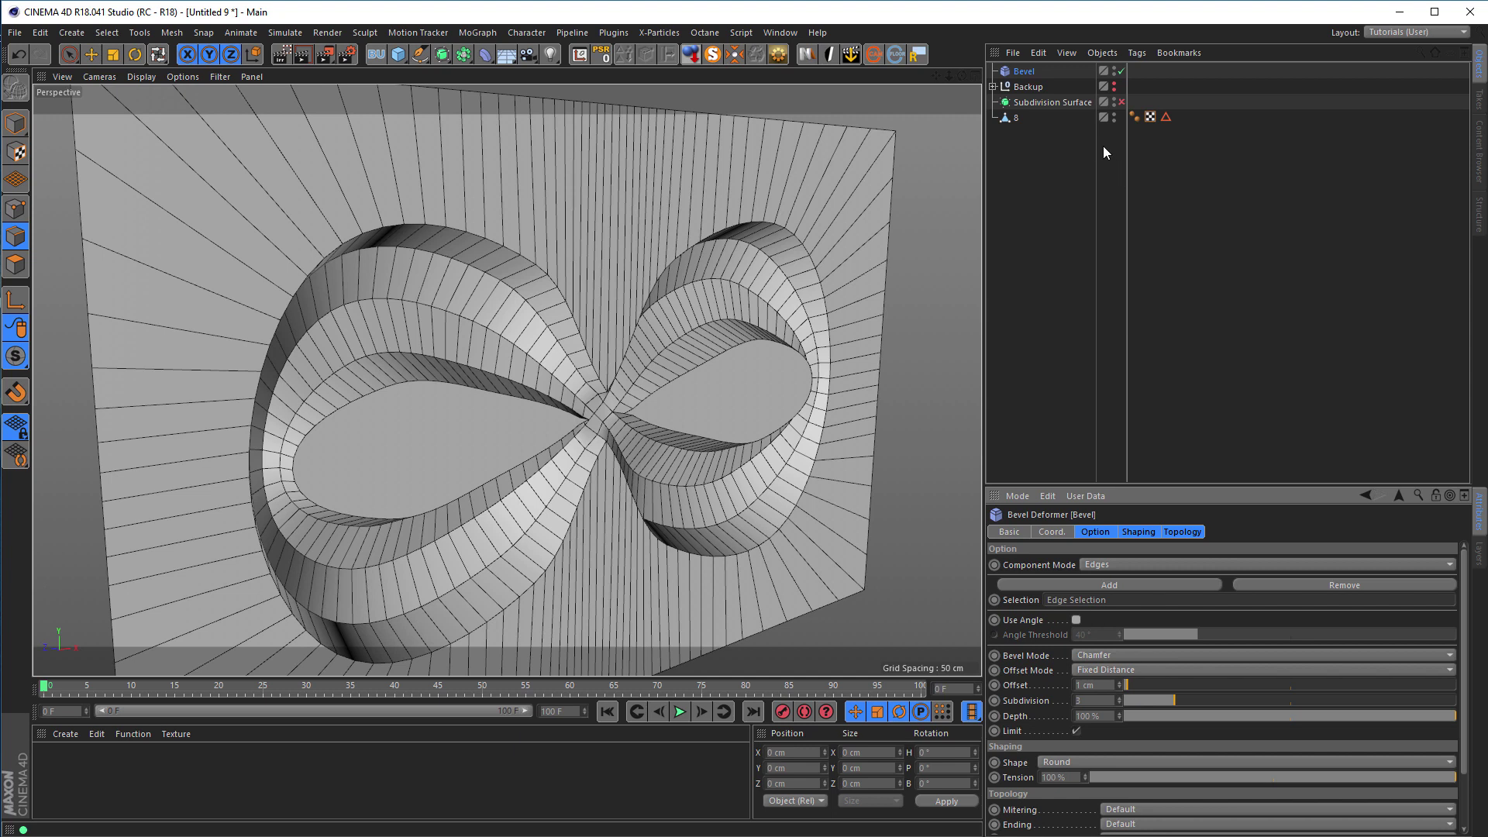
{"action": "left_click_drag", "start_coordinate": [1027, 72], "coordinate": [1011, 116]}
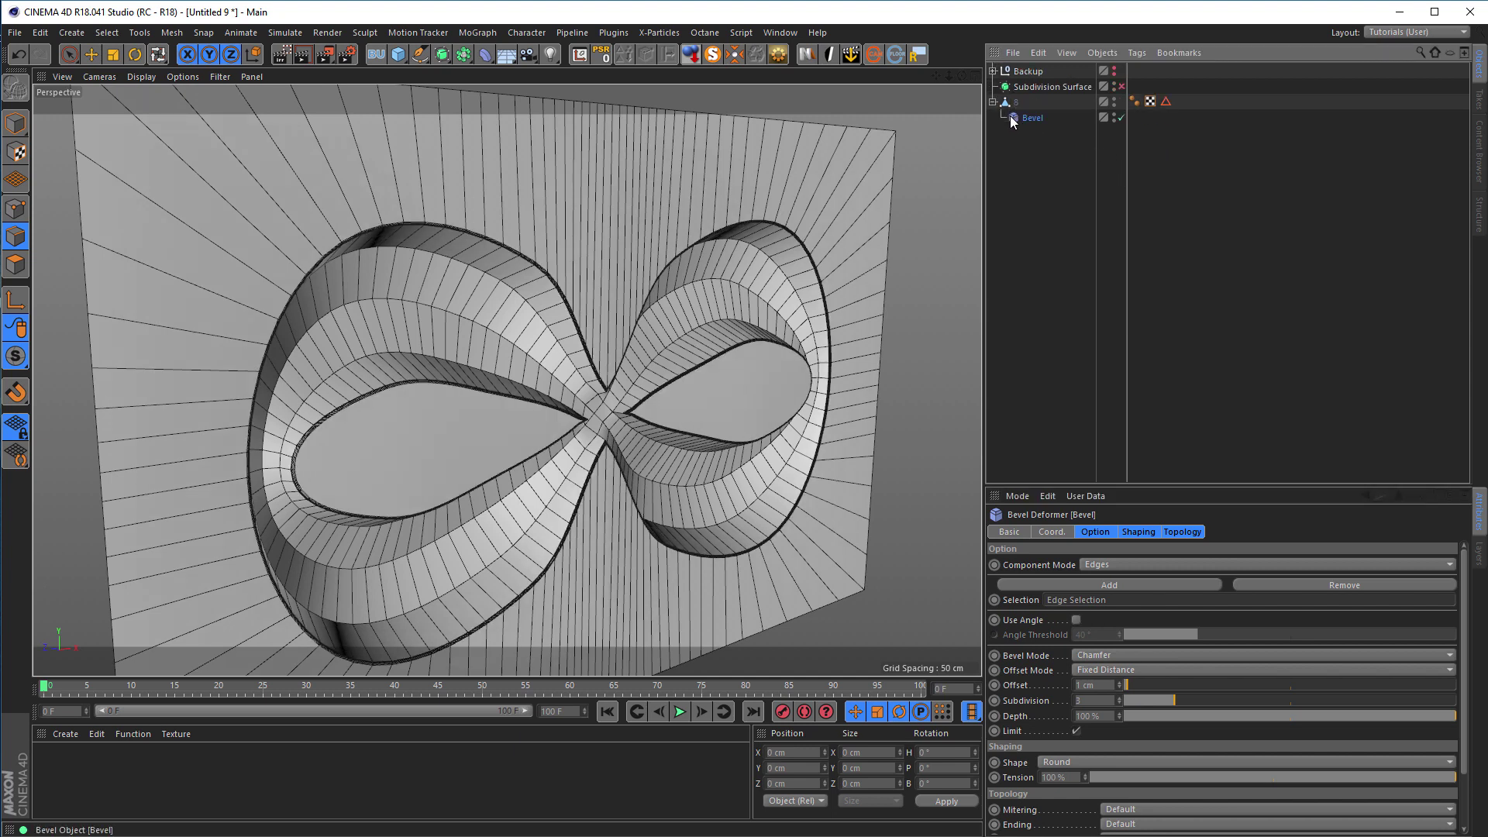
{"action": "left_click_drag", "start_coordinate": [744, 458], "coordinate": [690, 417], "text": "alt"}
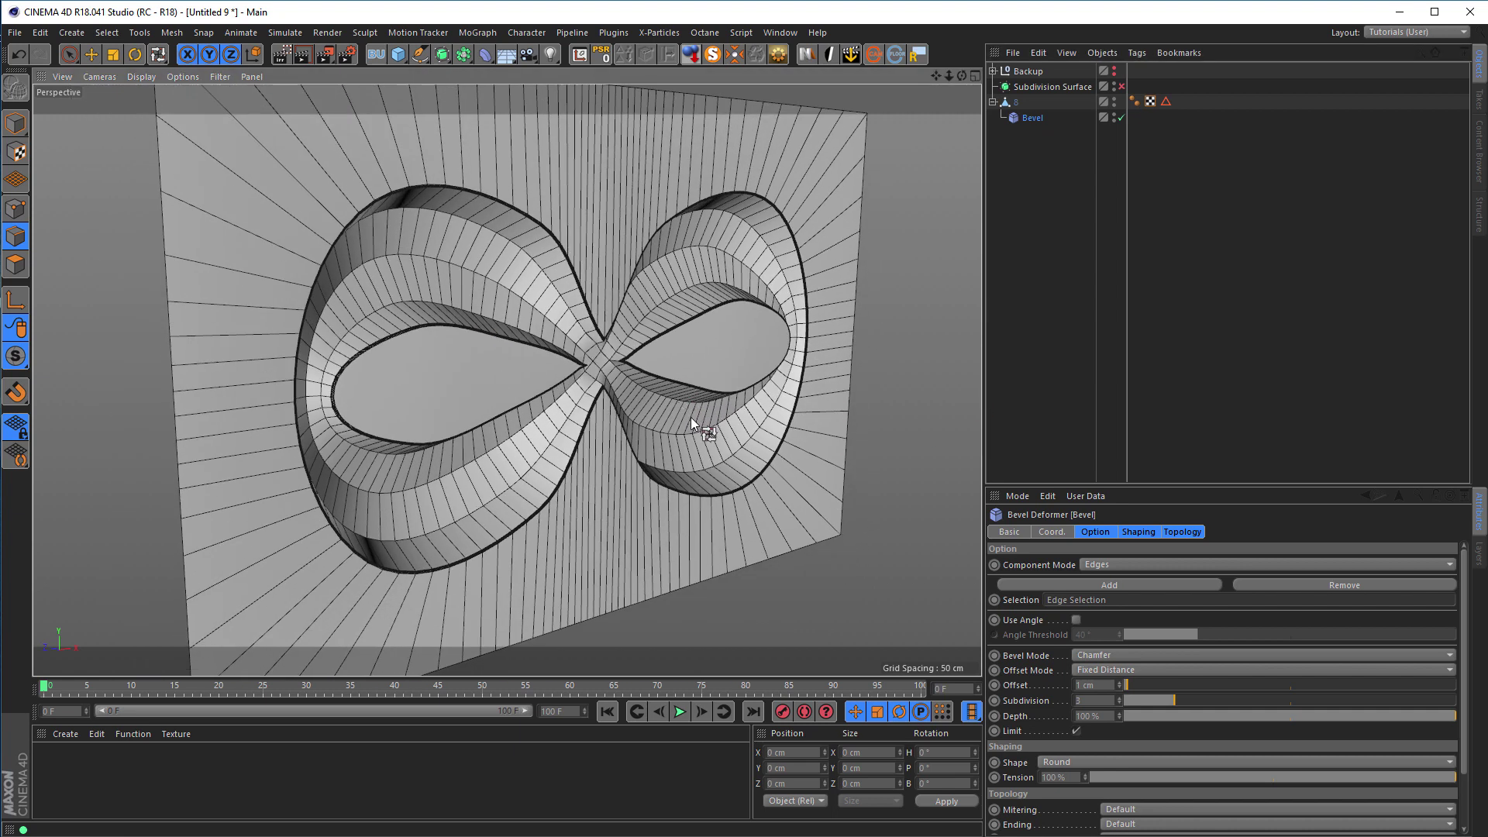
{"action": "double_click", "coordinate": [1093, 685]}
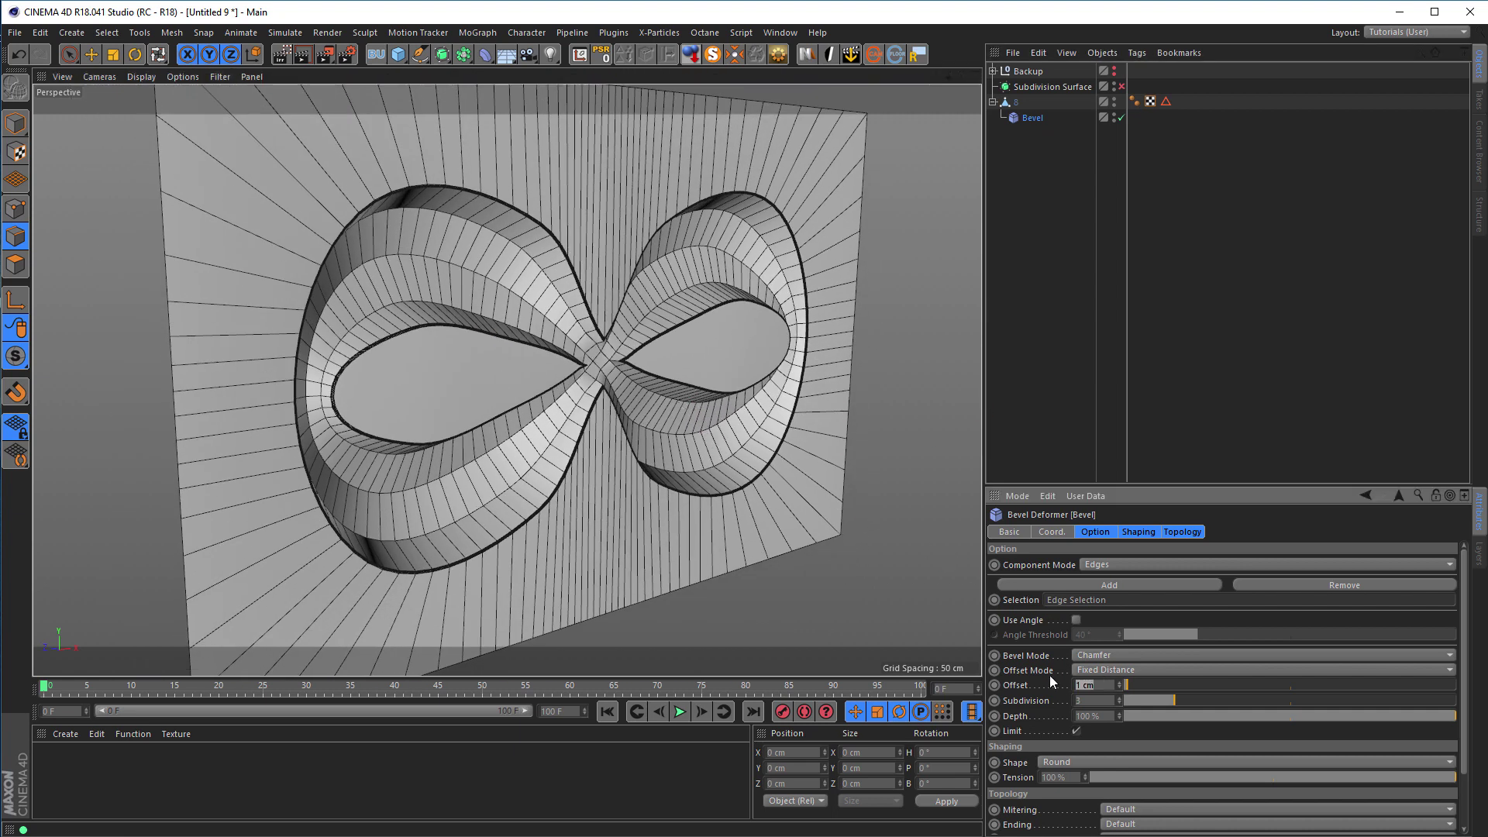
{"action": "type", "text": "4"}
{"action": "key", "text": "Return"}
{"action": "left_click", "coordinate": [1085, 655]}
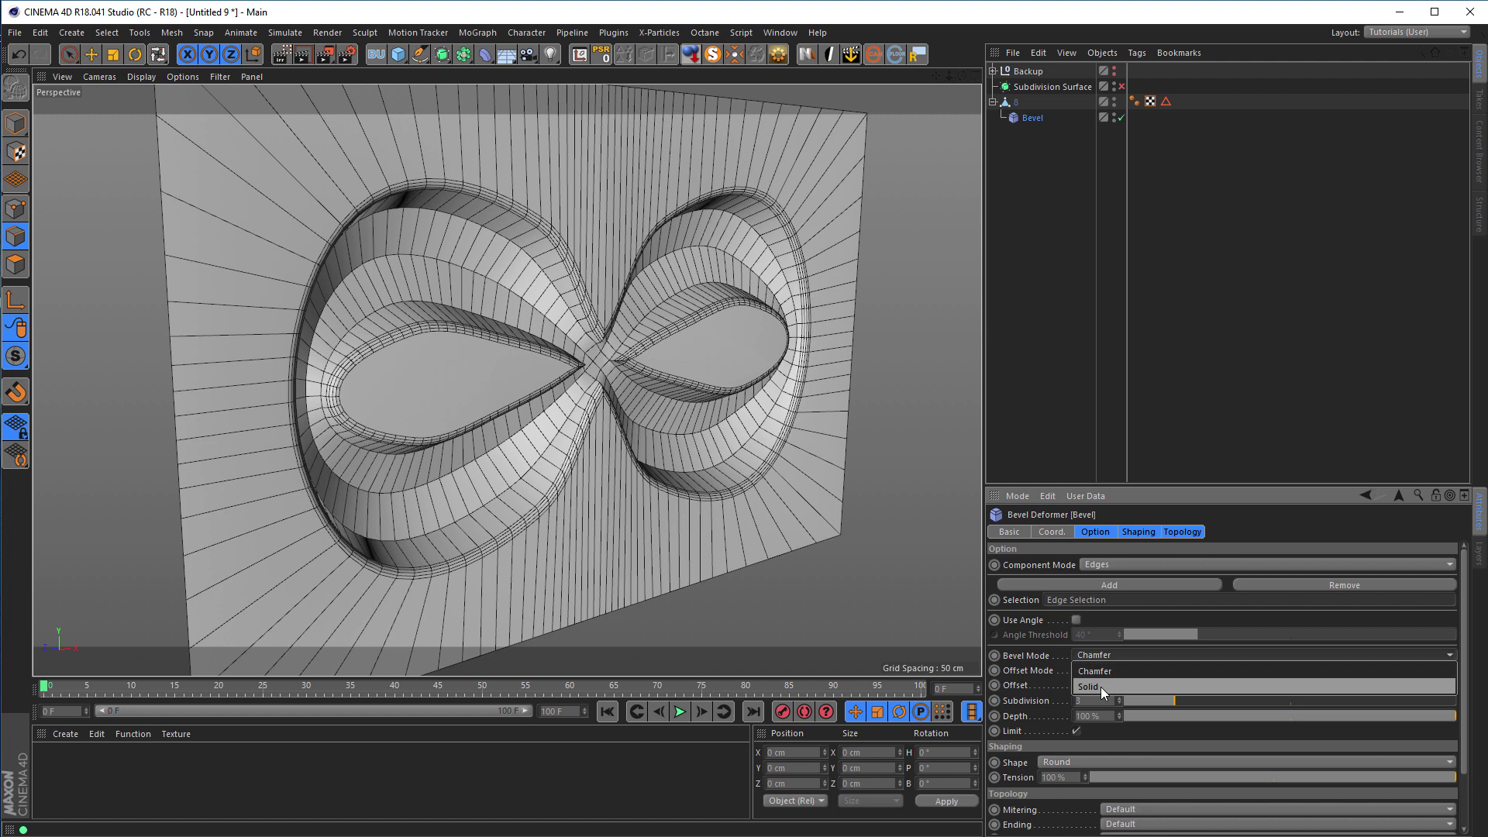
{"action": "left_click", "coordinate": [1101, 687]}
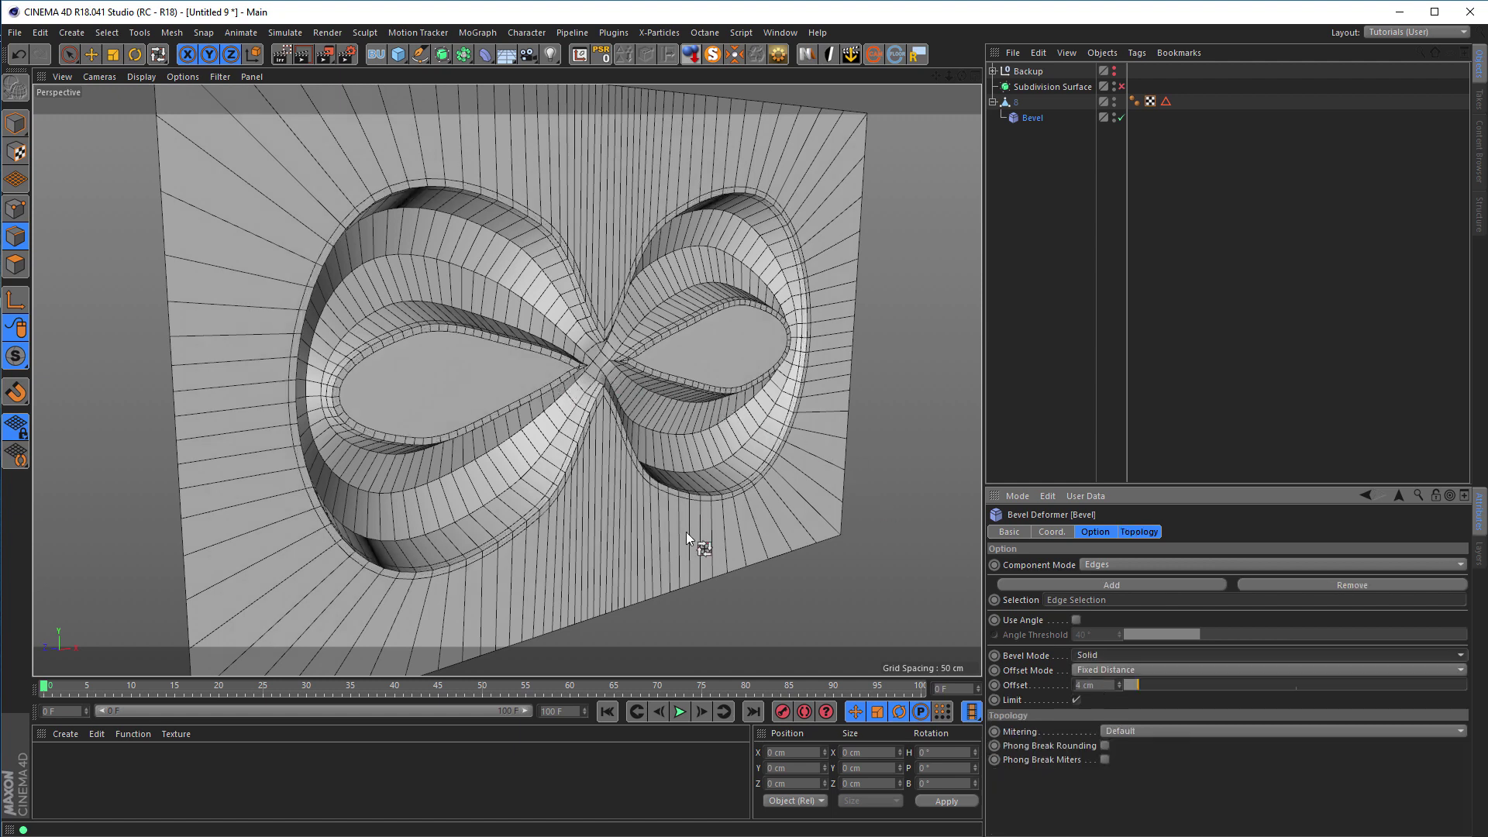
{"action": "left_click_drag", "start_coordinate": [542, 380], "coordinate": [628, 395], "text": "alt"}
{"action": "scroll", "coordinate": [746, 356], "scroll_direction": "up", "scroll_amount": 5}
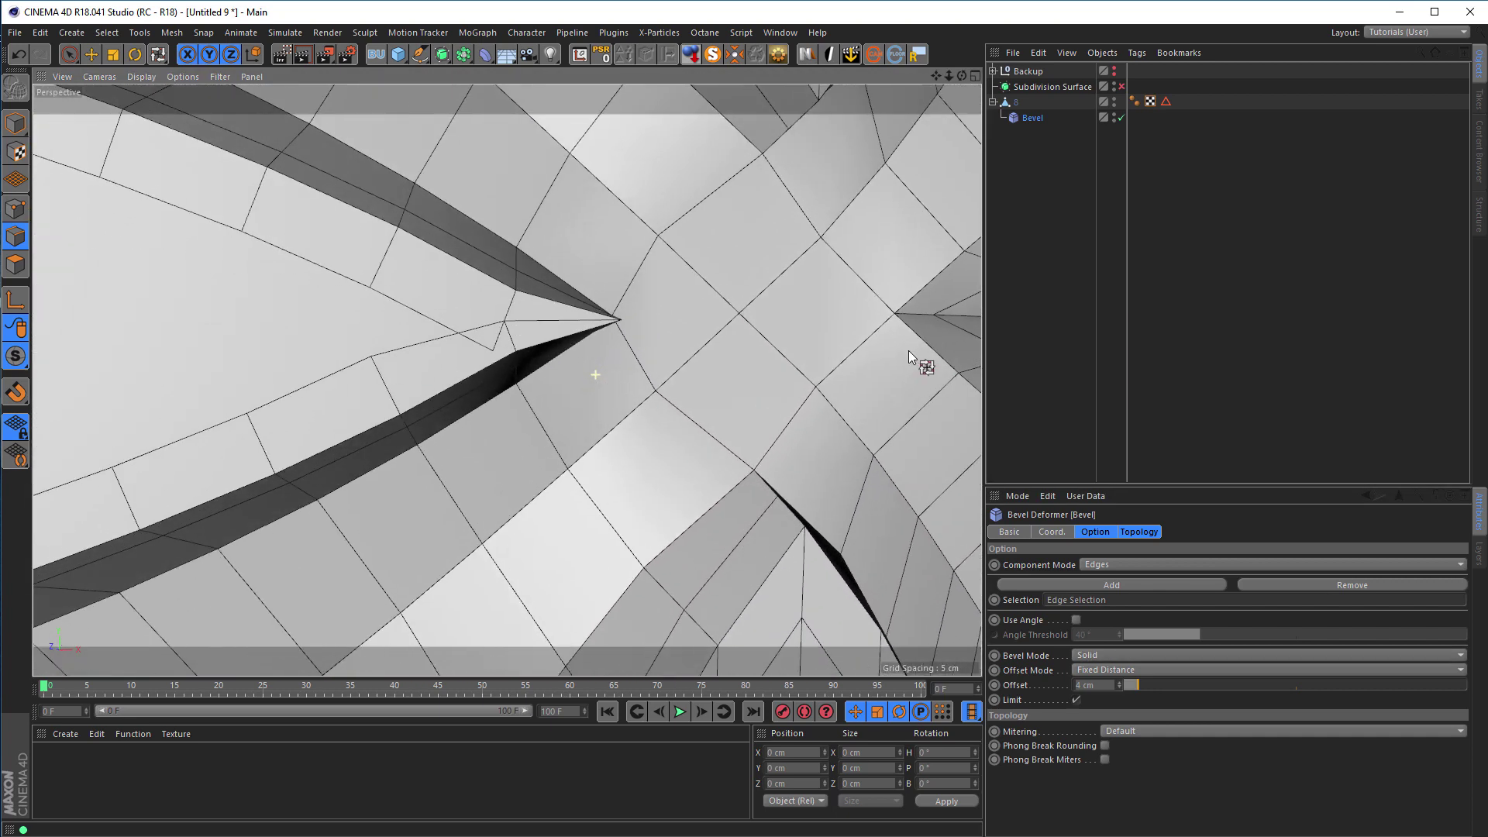
{"action": "scroll", "coordinate": [565, 323], "scroll_direction": "up", "scroll_amount": 4}
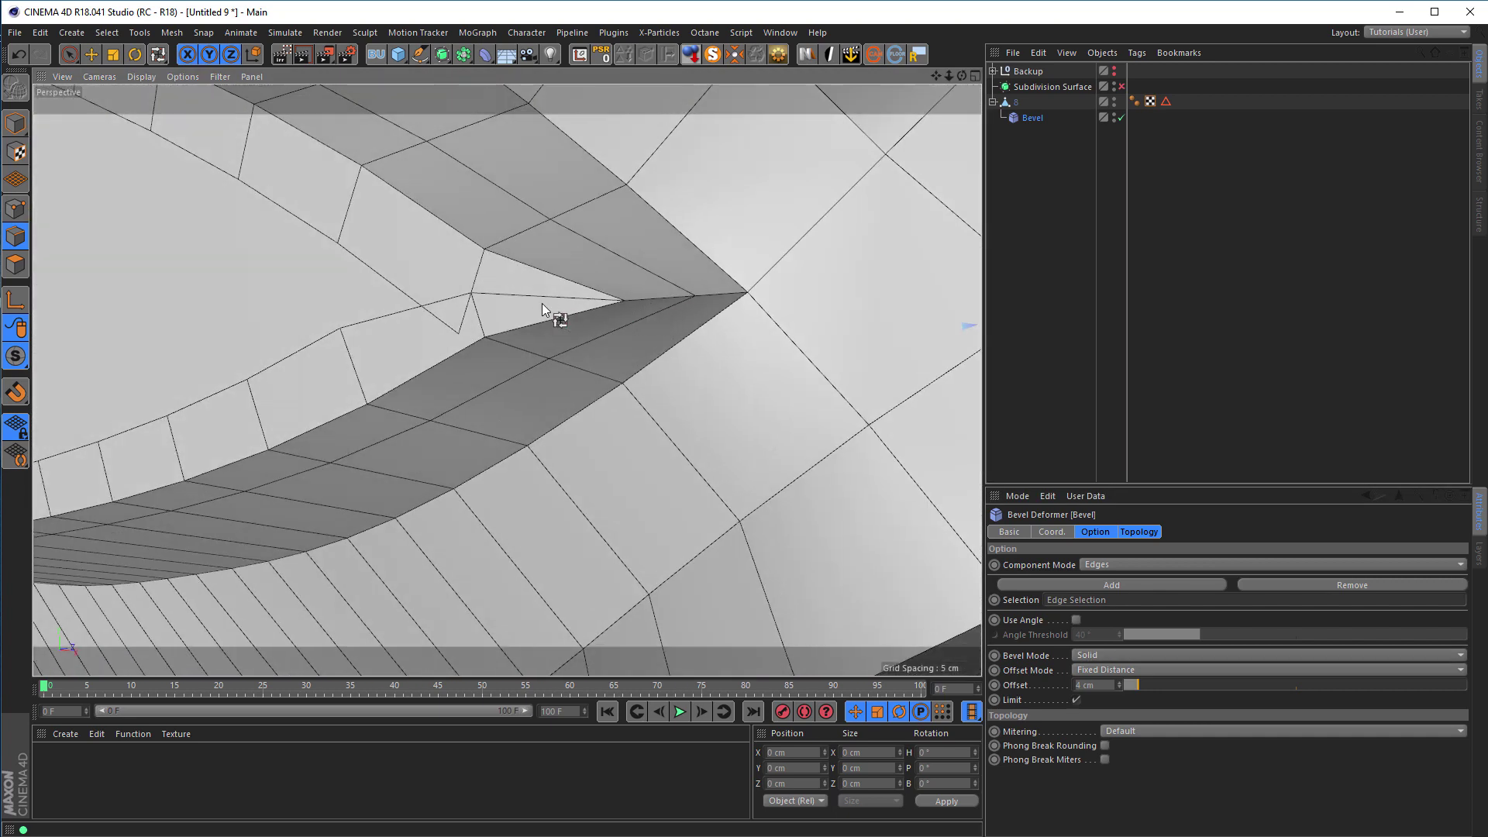
{"action": "scroll", "coordinate": [411, 346], "scroll_direction": "down", "scroll_amount": 9}
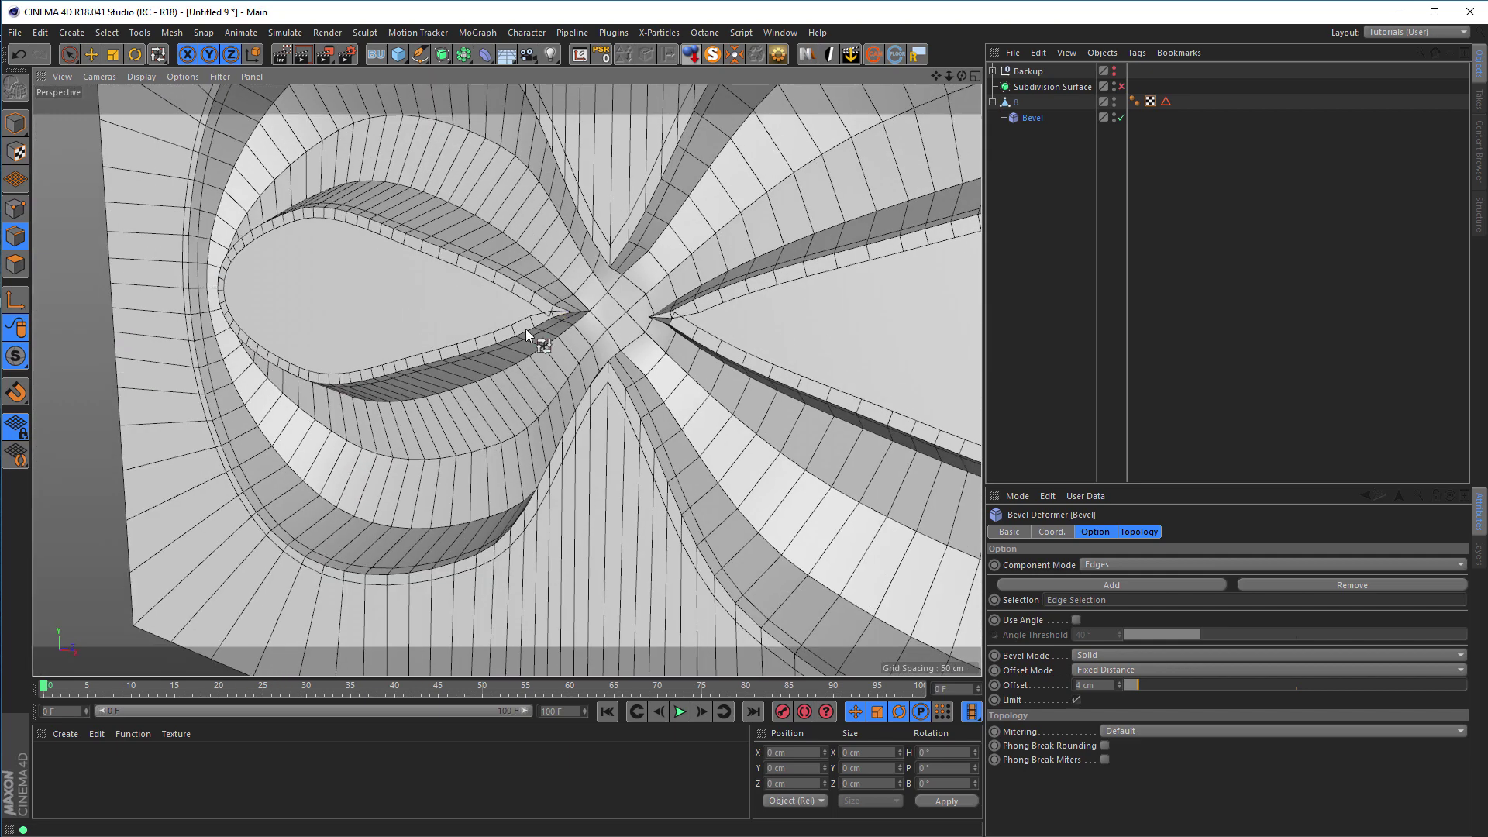
{"action": "scroll", "coordinate": [422, 318], "scroll_direction": "down", "scroll_amount": 3}
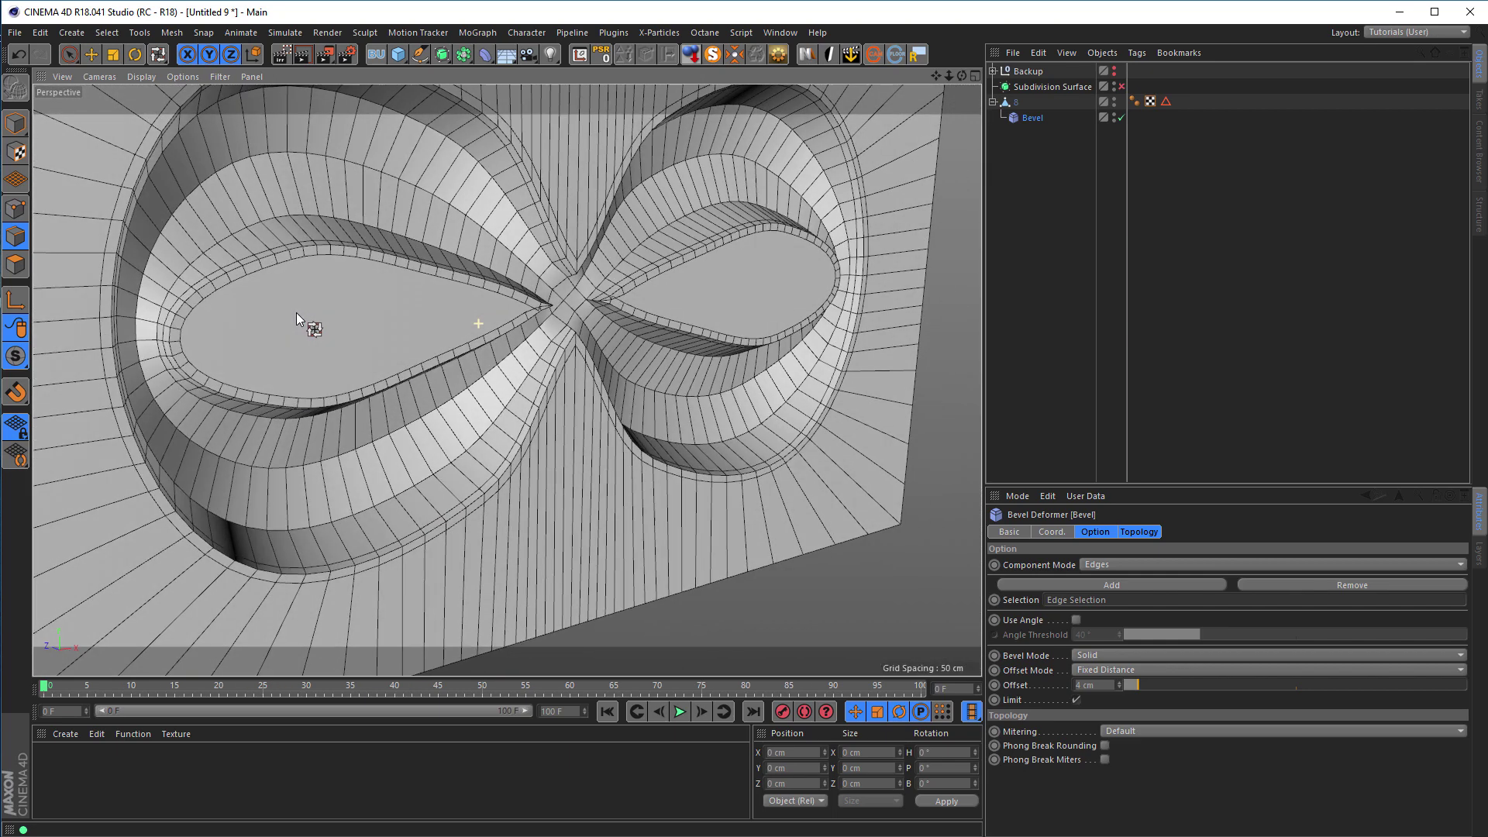
{"action": "left_click_drag", "start_coordinate": [318, 312], "coordinate": [651, 359], "text": "alt"}
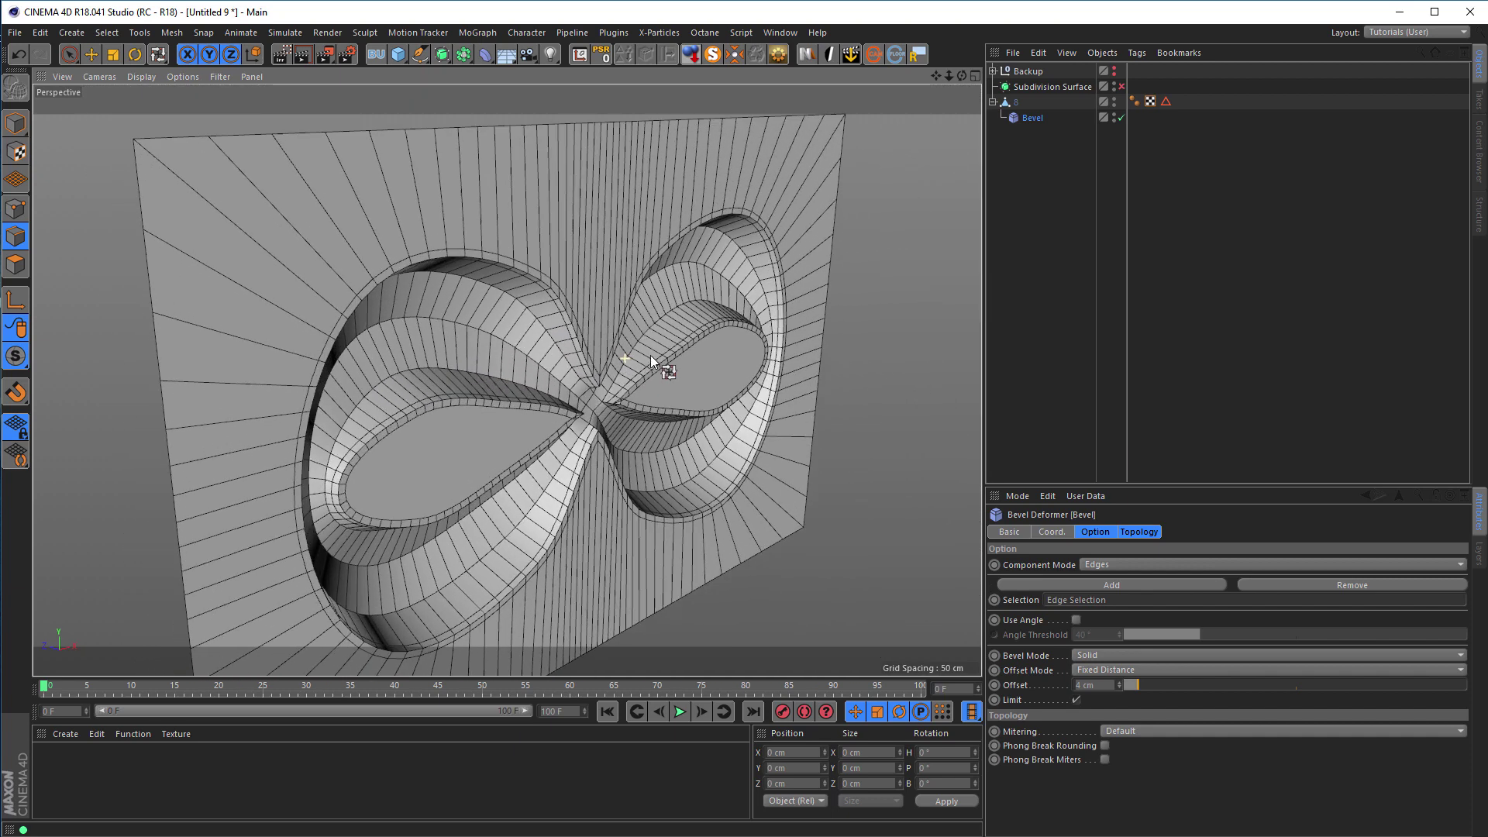
{"action": "scroll", "coordinate": [647, 403], "scroll_direction": "up", "scroll_amount": 5}
{"action": "left_click_drag", "start_coordinate": [644, 449], "coordinate": [718, 408], "text": "alt"}
{"action": "scroll", "coordinate": [717, 407], "scroll_direction": "up", "scroll_amount": 4}
{"action": "left_click_drag", "start_coordinate": [236, 464], "coordinate": [579, 475], "text": "alt"}
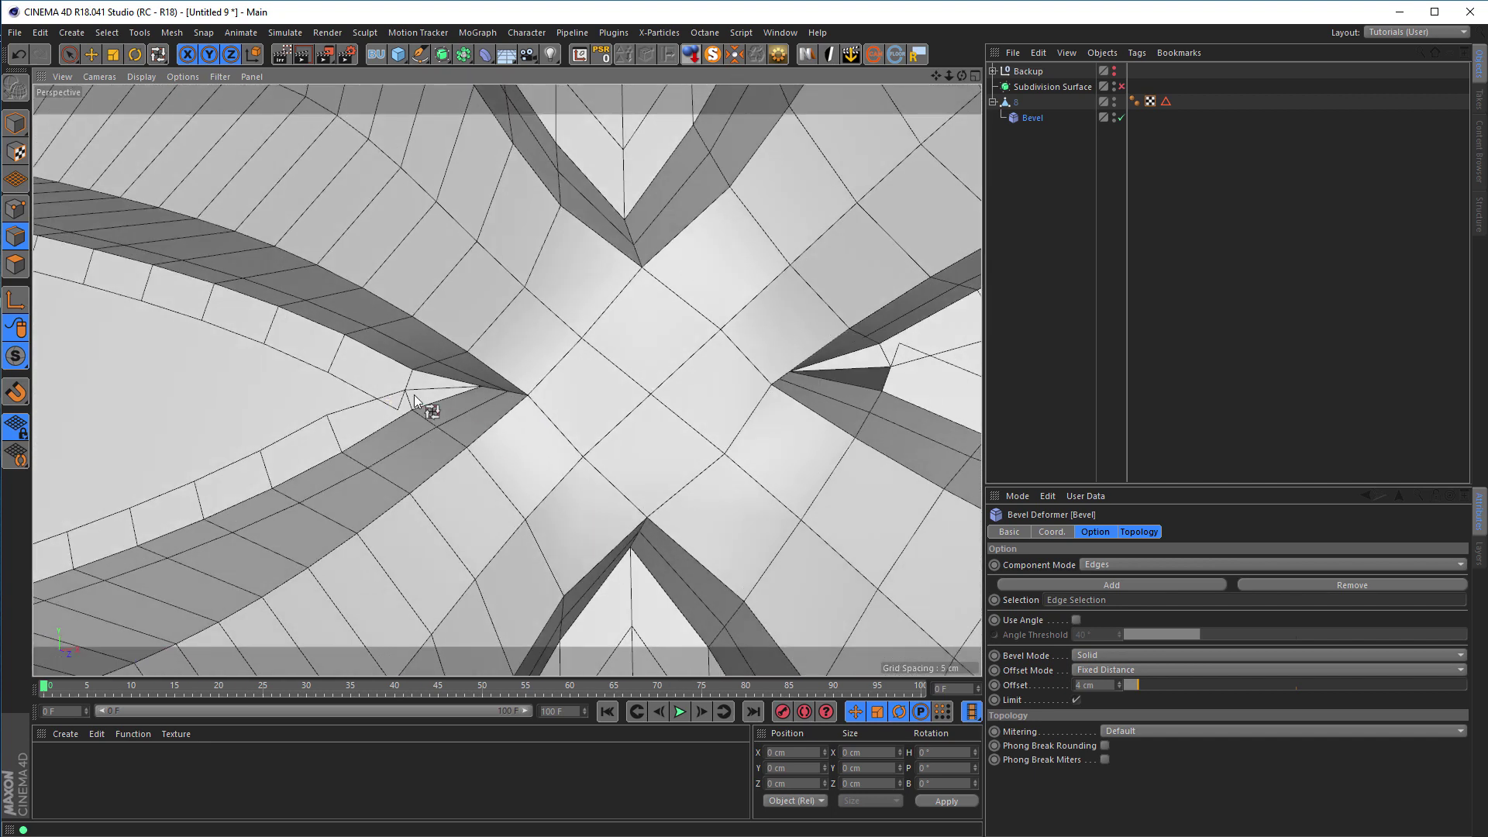
- Bake the 8 object with Current State to Object, moving the original into Backup and the copy under Subdivision Surface
{"action": "left_click", "coordinate": [1012, 104]}
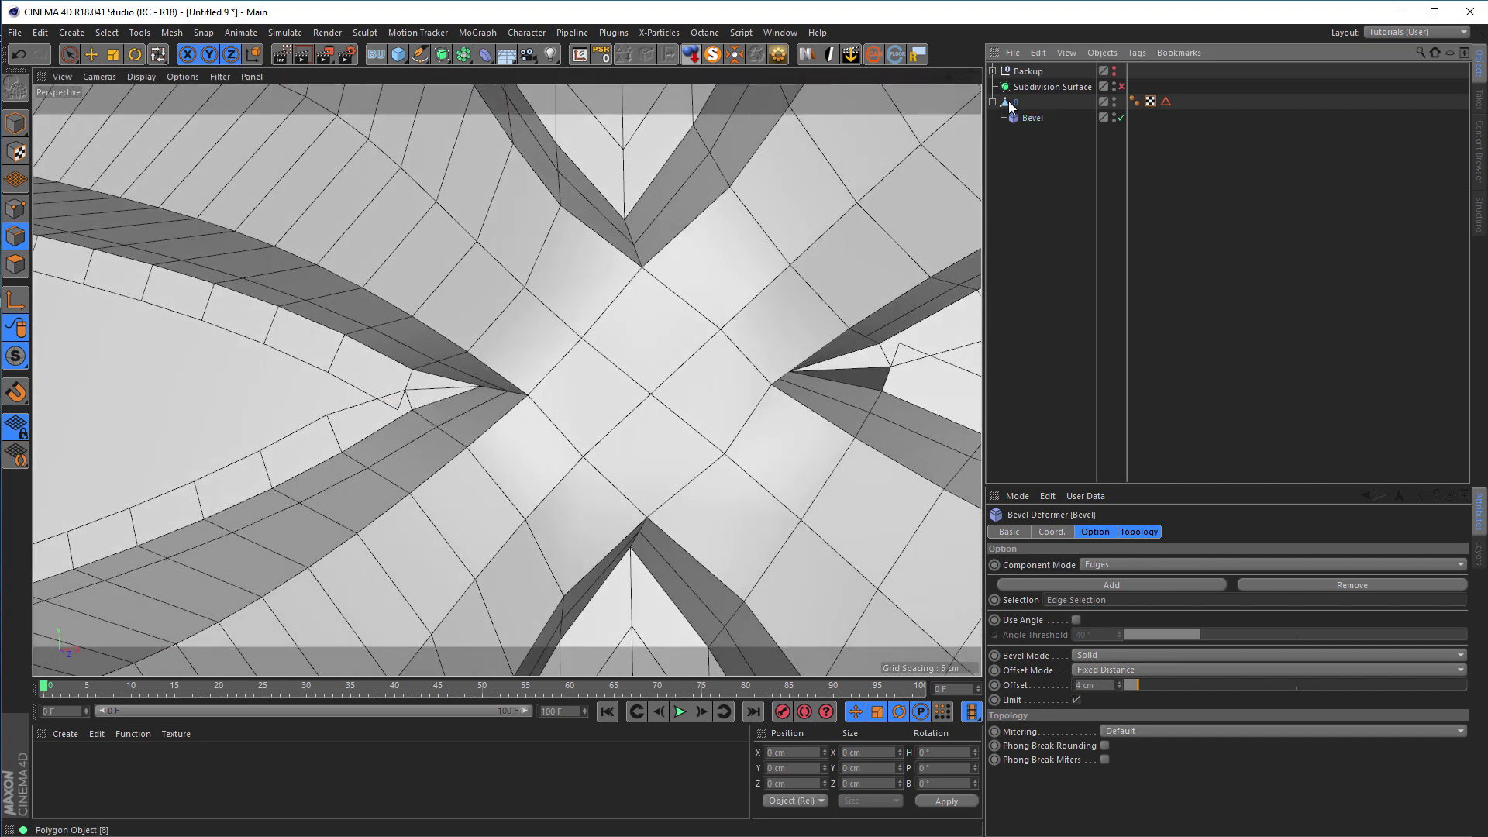
{"action": "right_click", "coordinate": [1011, 106]}
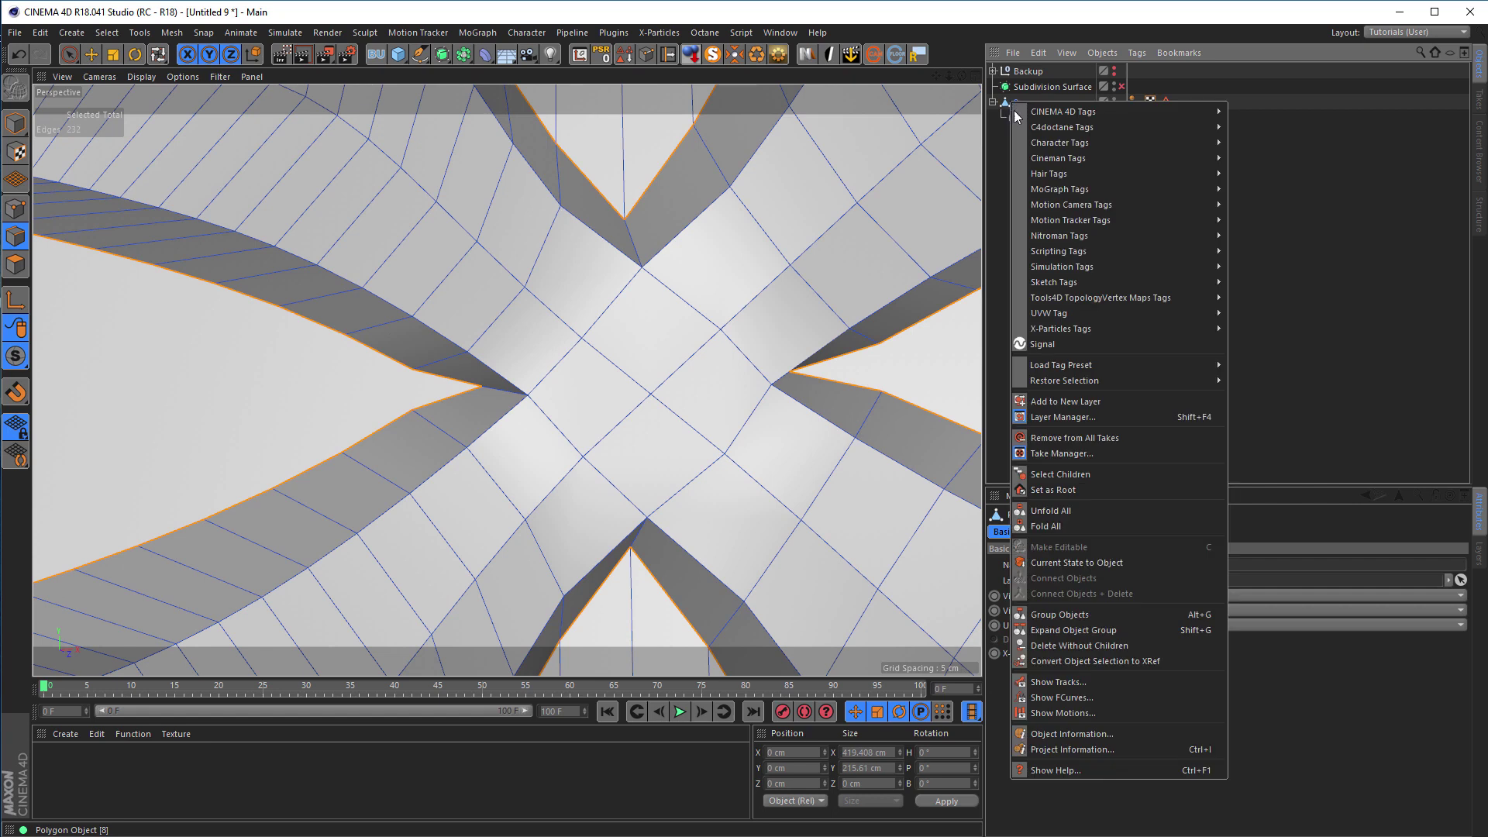
{"action": "left_click", "coordinate": [1132, 561]}
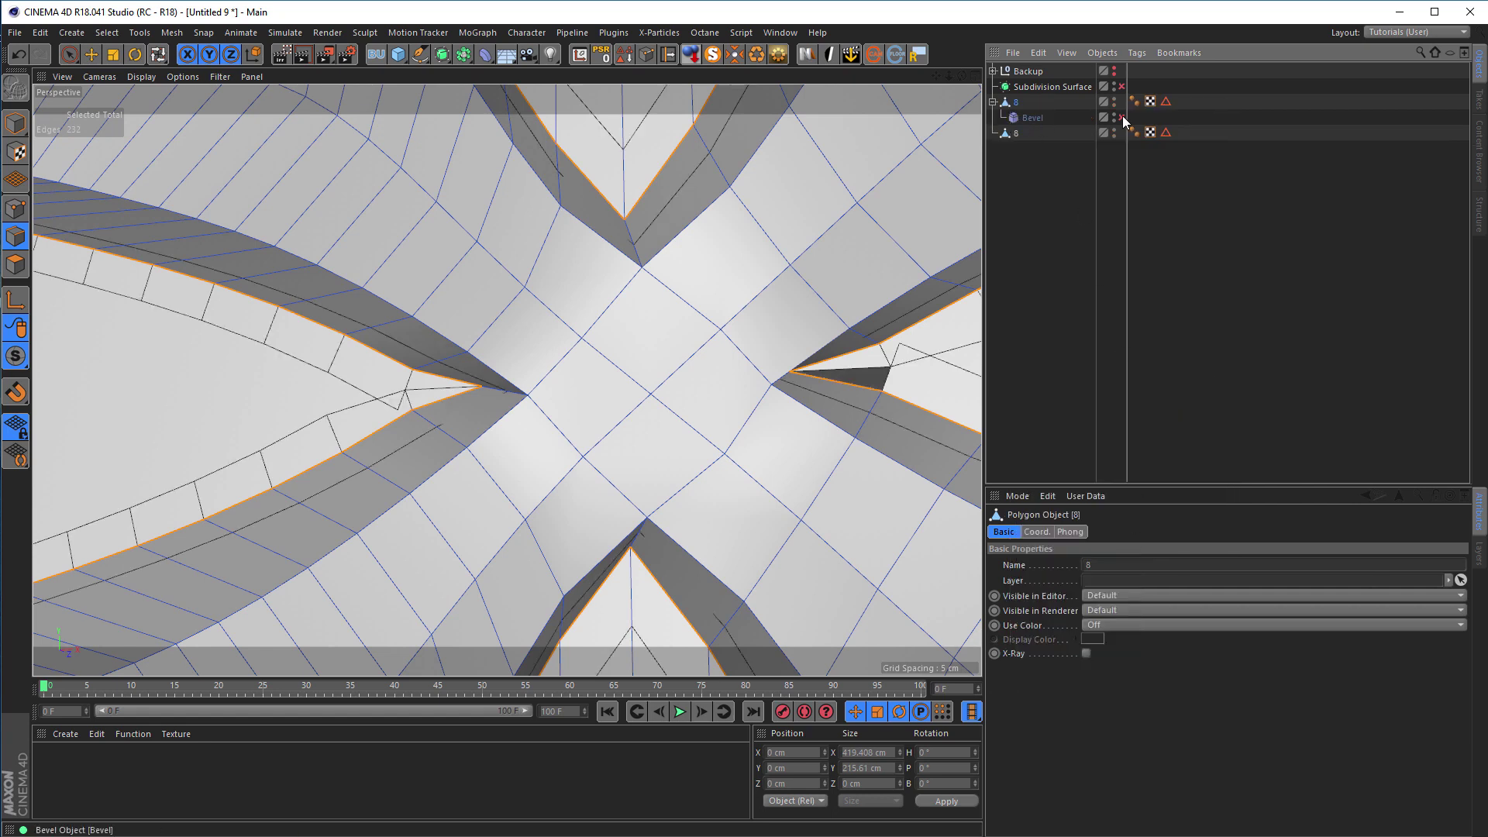
{"action": "left_click", "coordinate": [995, 102]}
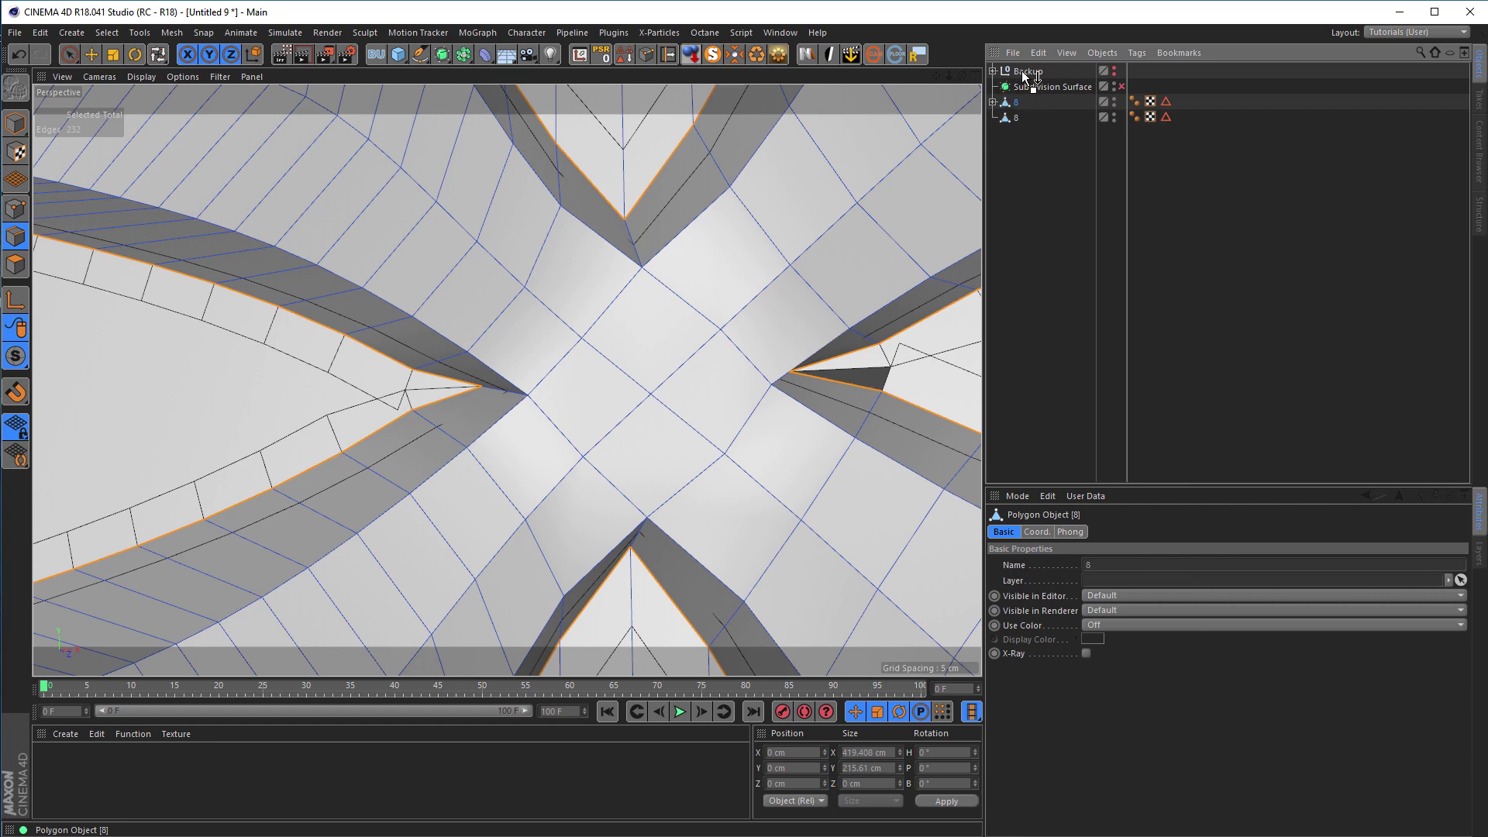
{"action": "left_click_drag", "start_coordinate": [1023, 74], "coordinate": [1024, 72]}
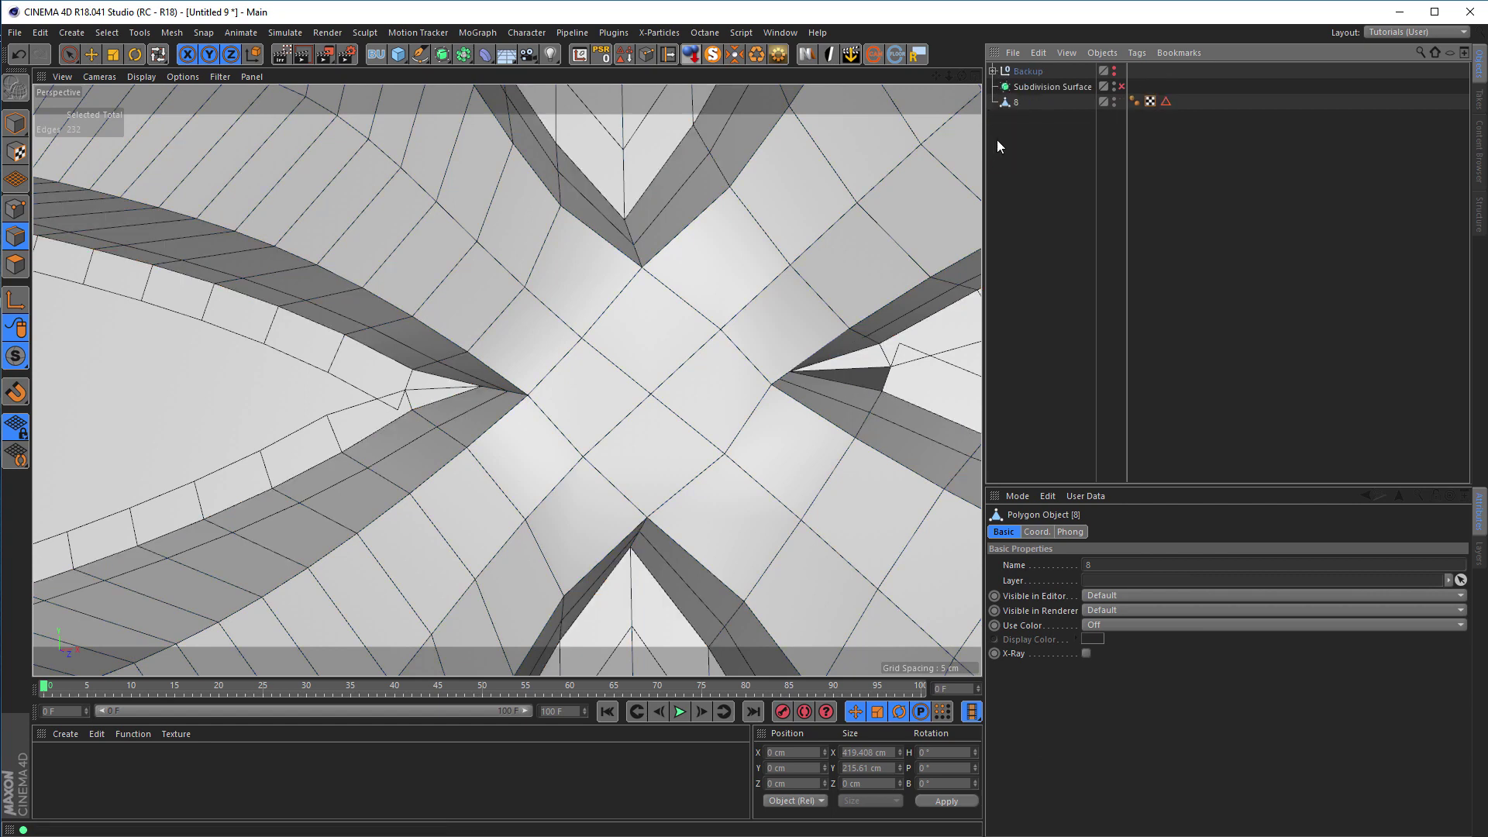
{"action": "left_click_drag", "start_coordinate": [1006, 101], "coordinate": [1052, 91]}
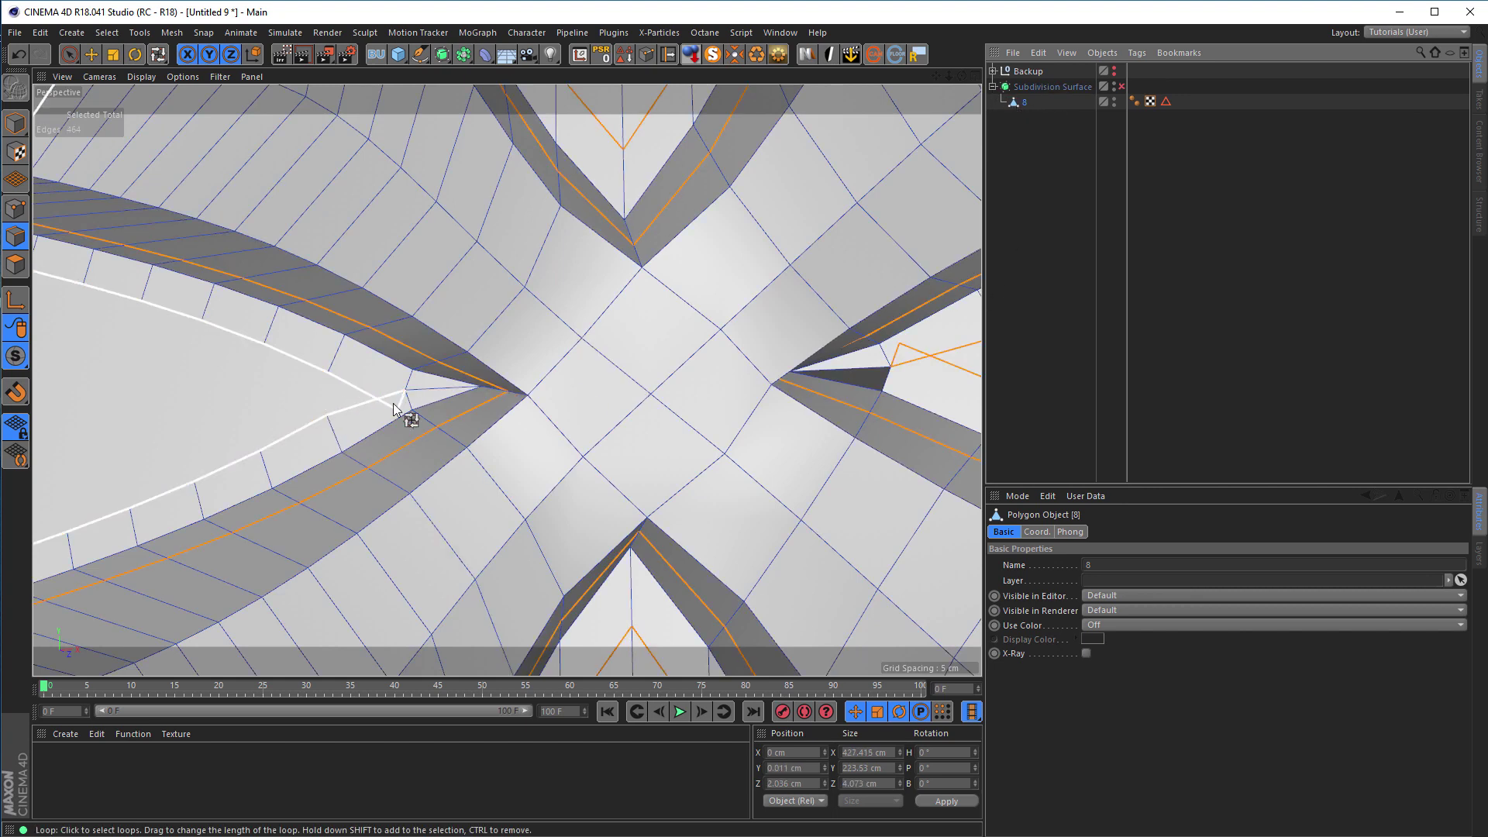
{"action": "left_click", "coordinate": [16, 208]}
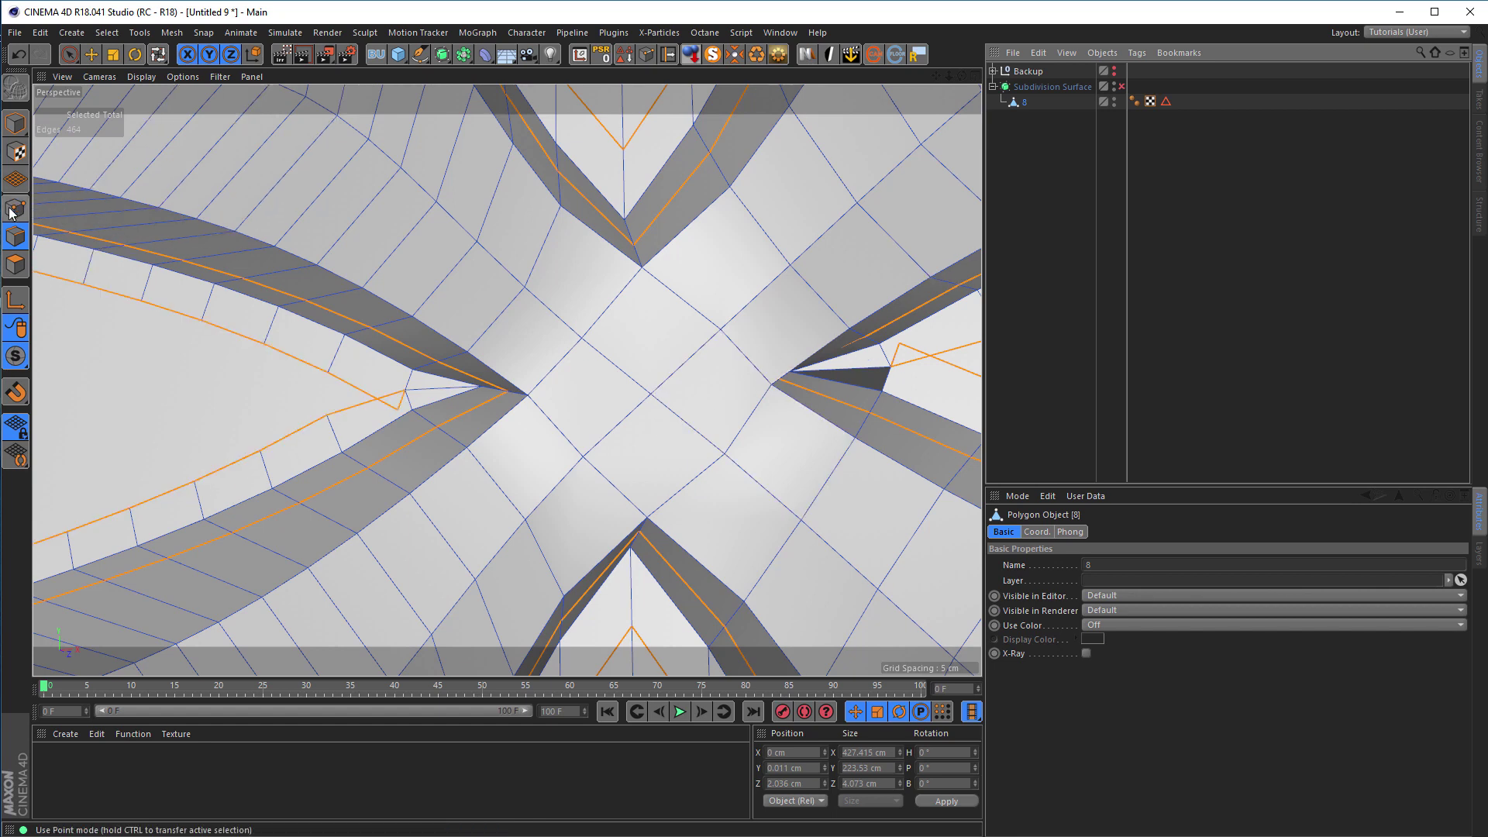
{"action": "scroll", "coordinate": [407, 406], "scroll_direction": "up", "scroll_amount": 3}
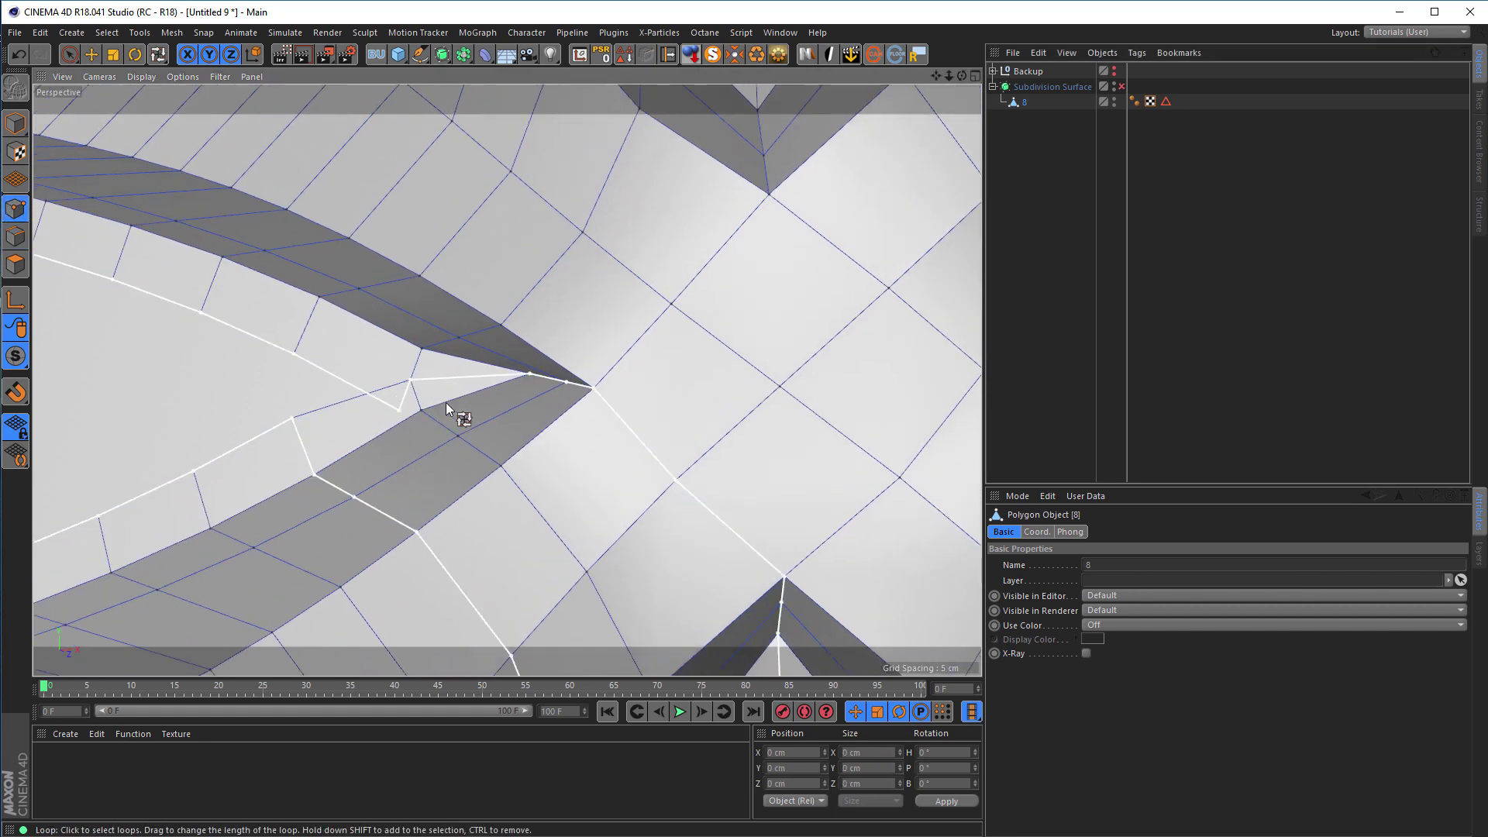
- With the Polygon Pen, drag the two stray spike-tip vertices onto neighbouring points to merge them
{"action": "key", "text": "m"}
{"action": "key", "text": "e"}
{"action": "left_click", "coordinate": [415, 369]}
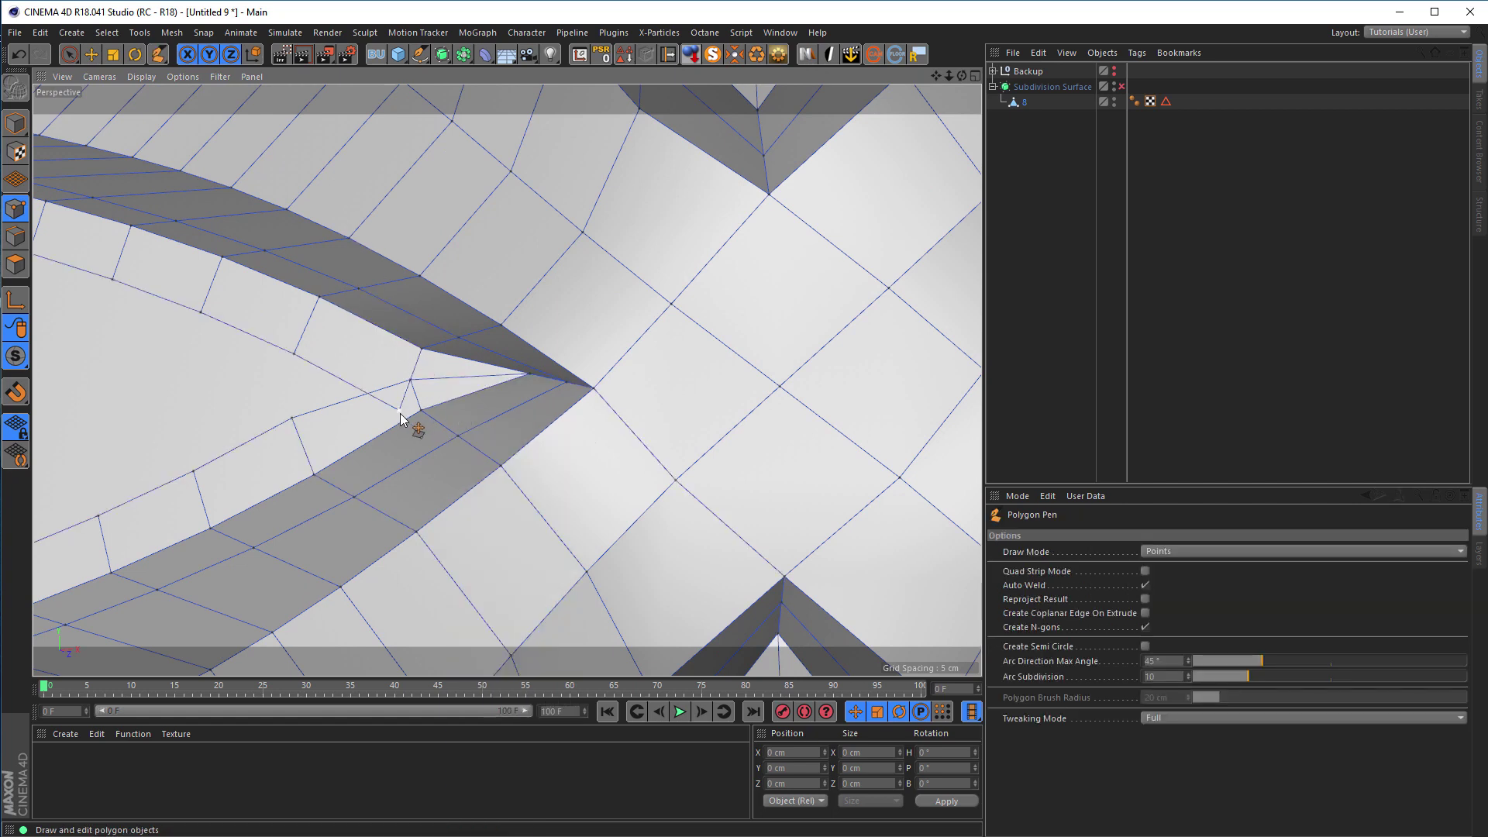
{"action": "left_click_drag", "start_coordinate": [400, 413], "coordinate": [408, 381]}
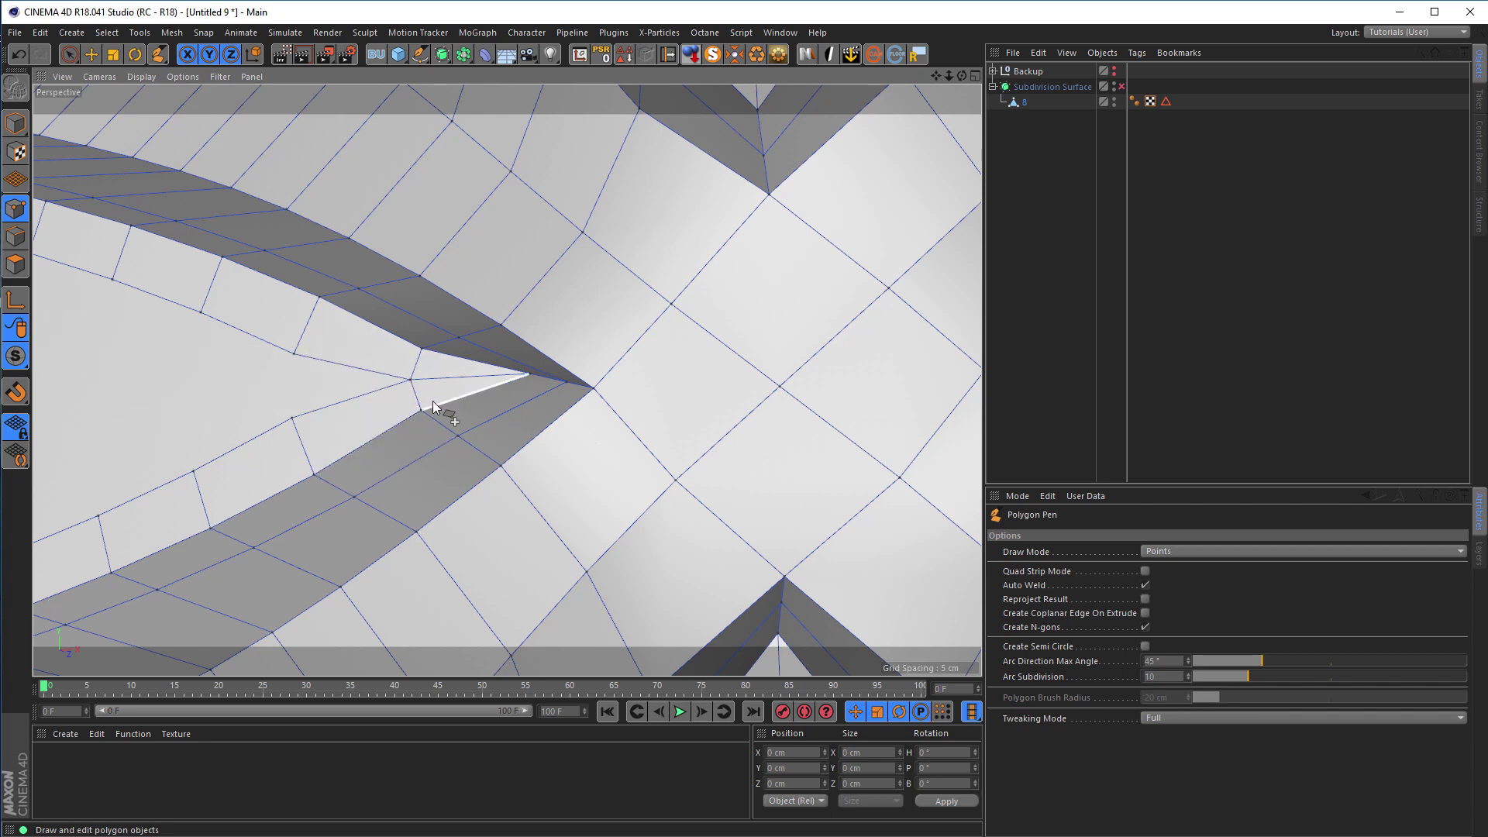
{"action": "scroll", "coordinate": [426, 406], "scroll_direction": "down", "scroll_amount": 3}
{"action": "scroll", "coordinate": [751, 386], "scroll_direction": "up", "scroll_amount": 5}
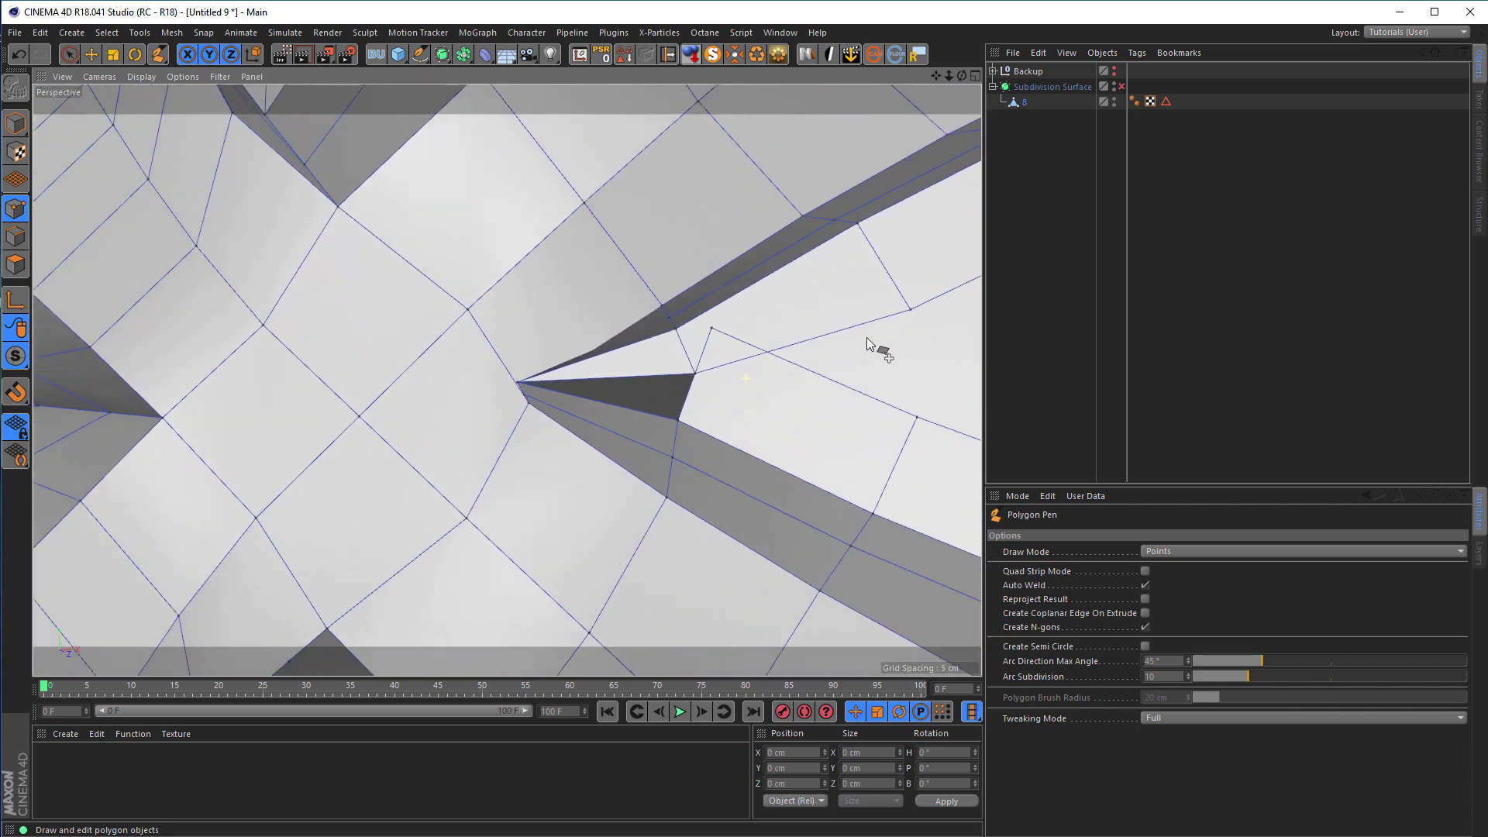
{"action": "left_click_drag", "start_coordinate": [708, 326], "coordinate": [690, 375]}
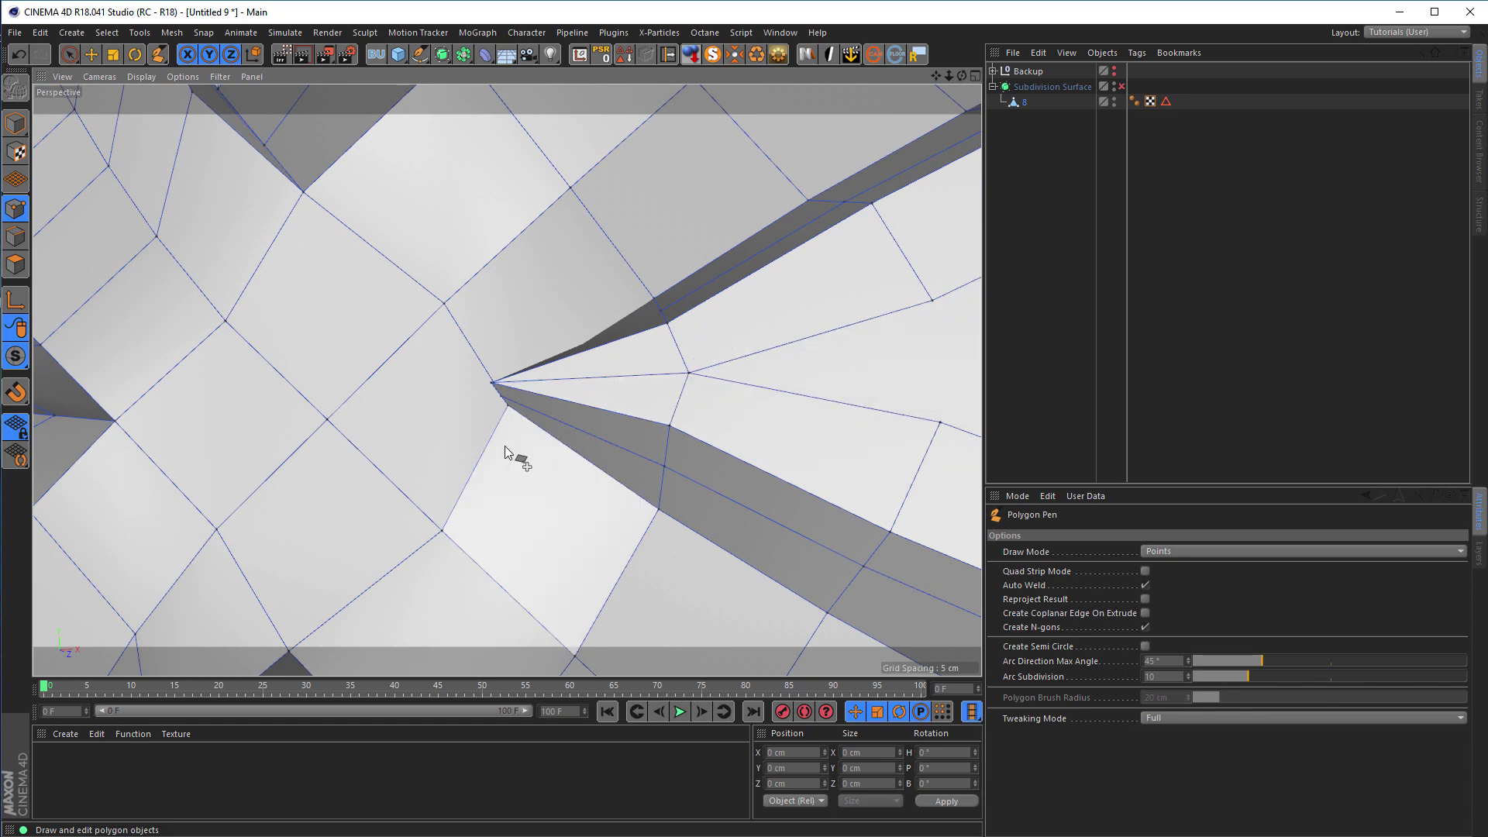
{"action": "scroll", "coordinate": [425, 456], "scroll_direction": "down", "scroll_amount": 2}
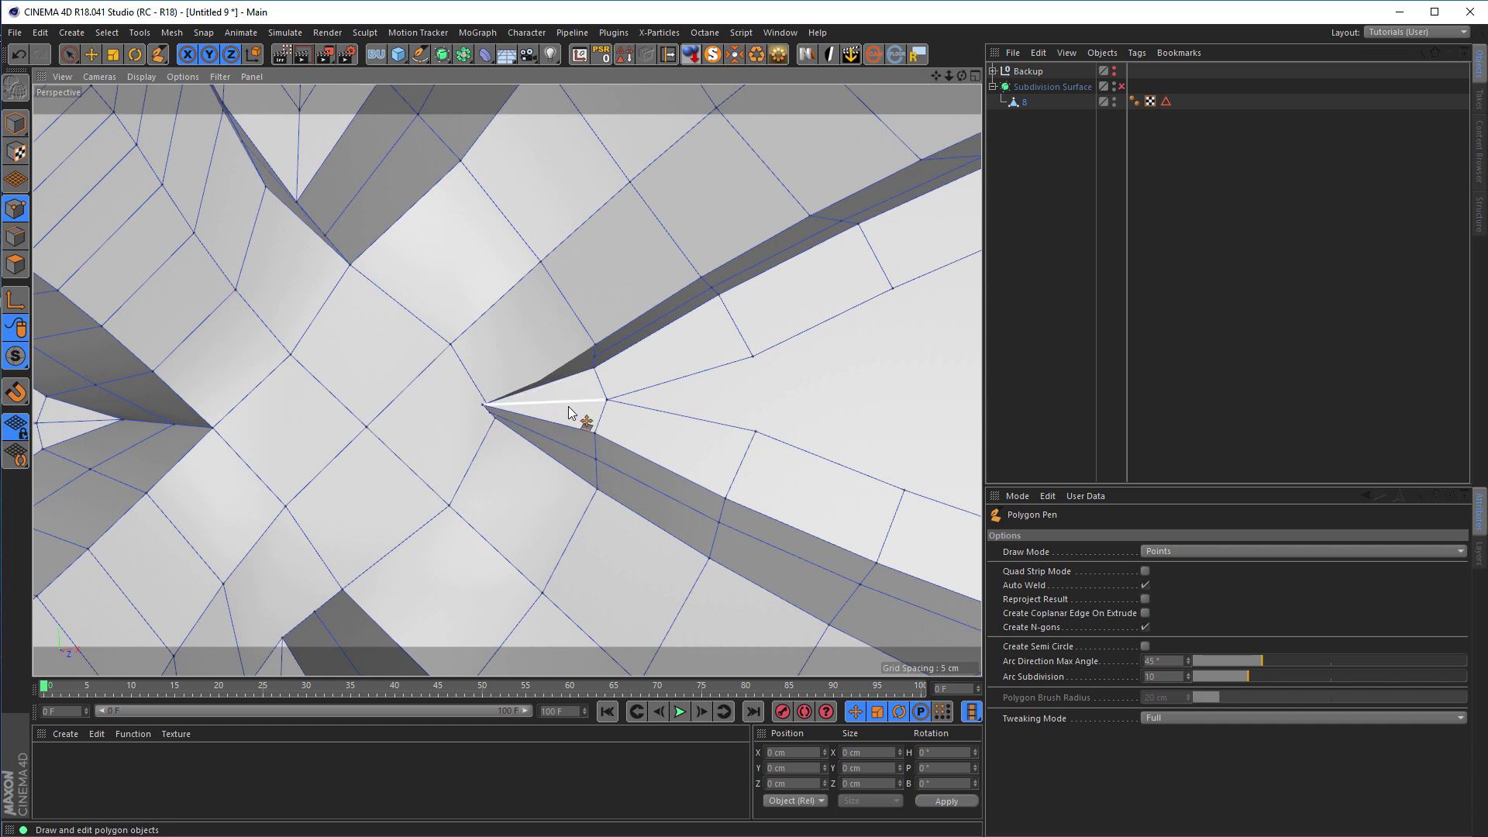
{"action": "left_click_drag", "start_coordinate": [434, 477], "coordinate": [556, 428], "text": "alt"}
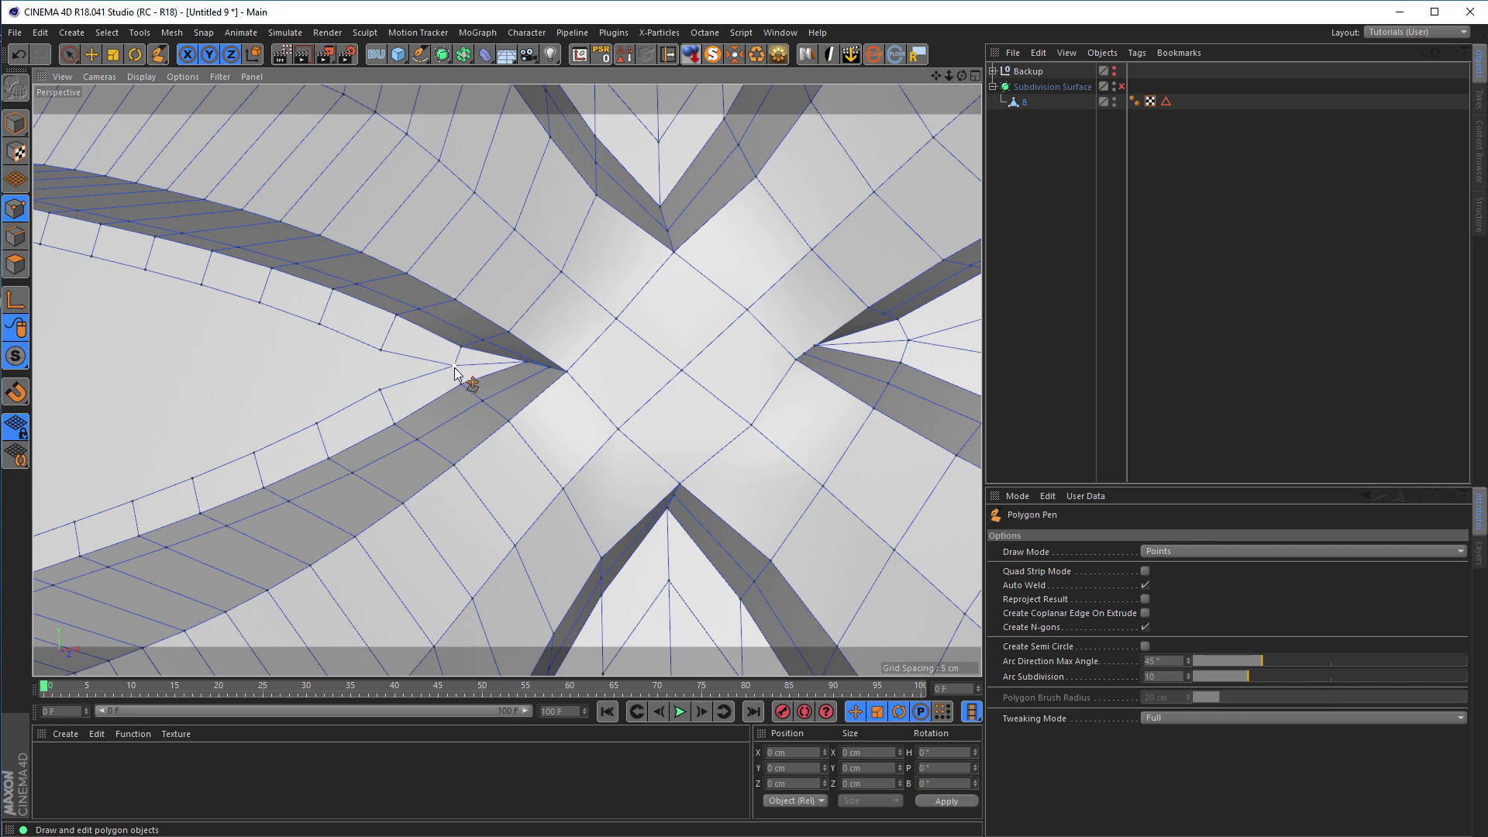
{"action": "scroll", "coordinate": [429, 380], "scroll_direction": "up", "scroll_amount": 5}
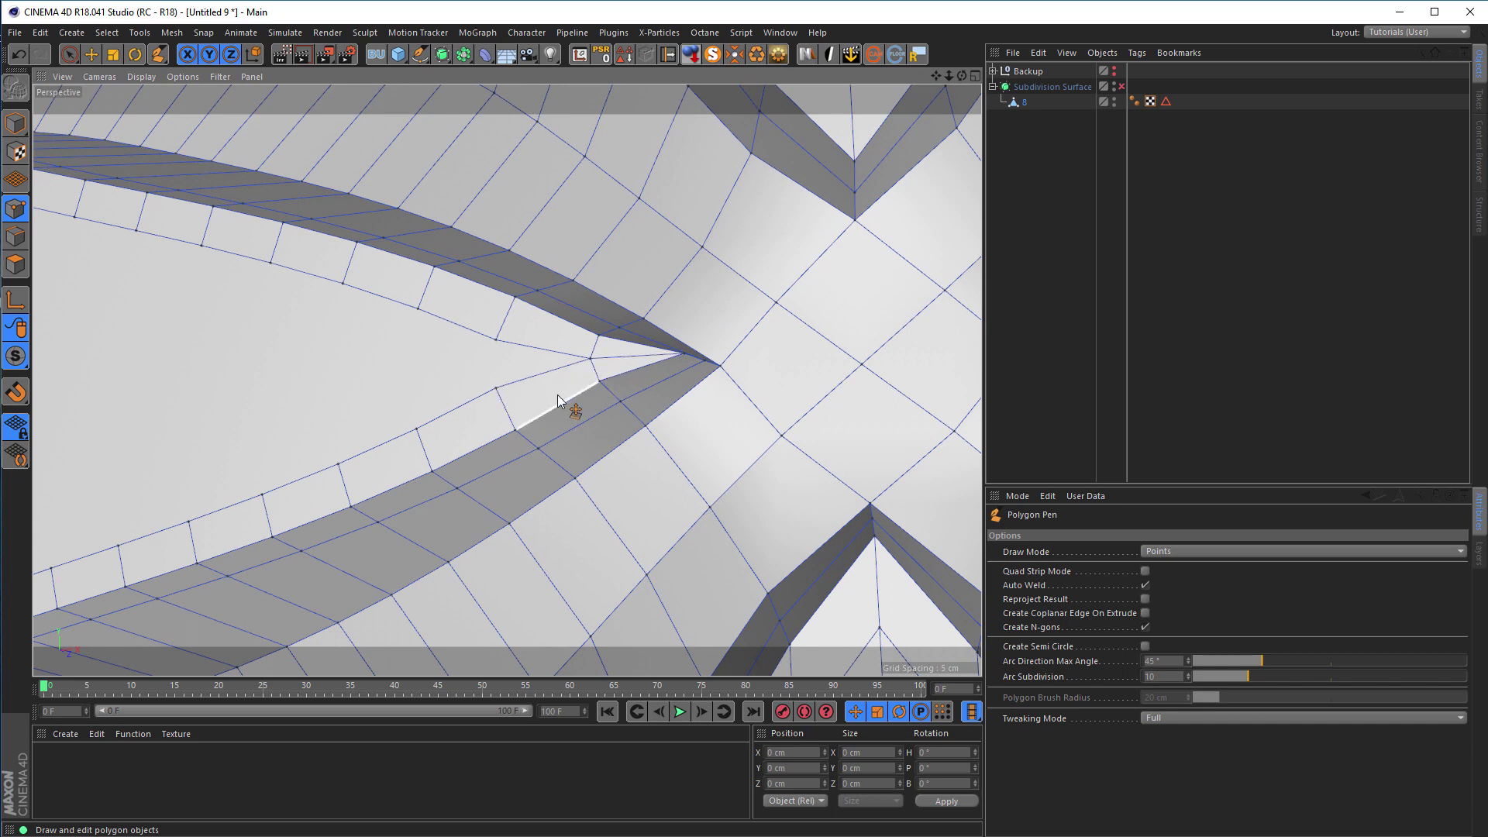
- Select the two points behind the left spike tip and weld them into one vertex
{"action": "key", "text": "space"}
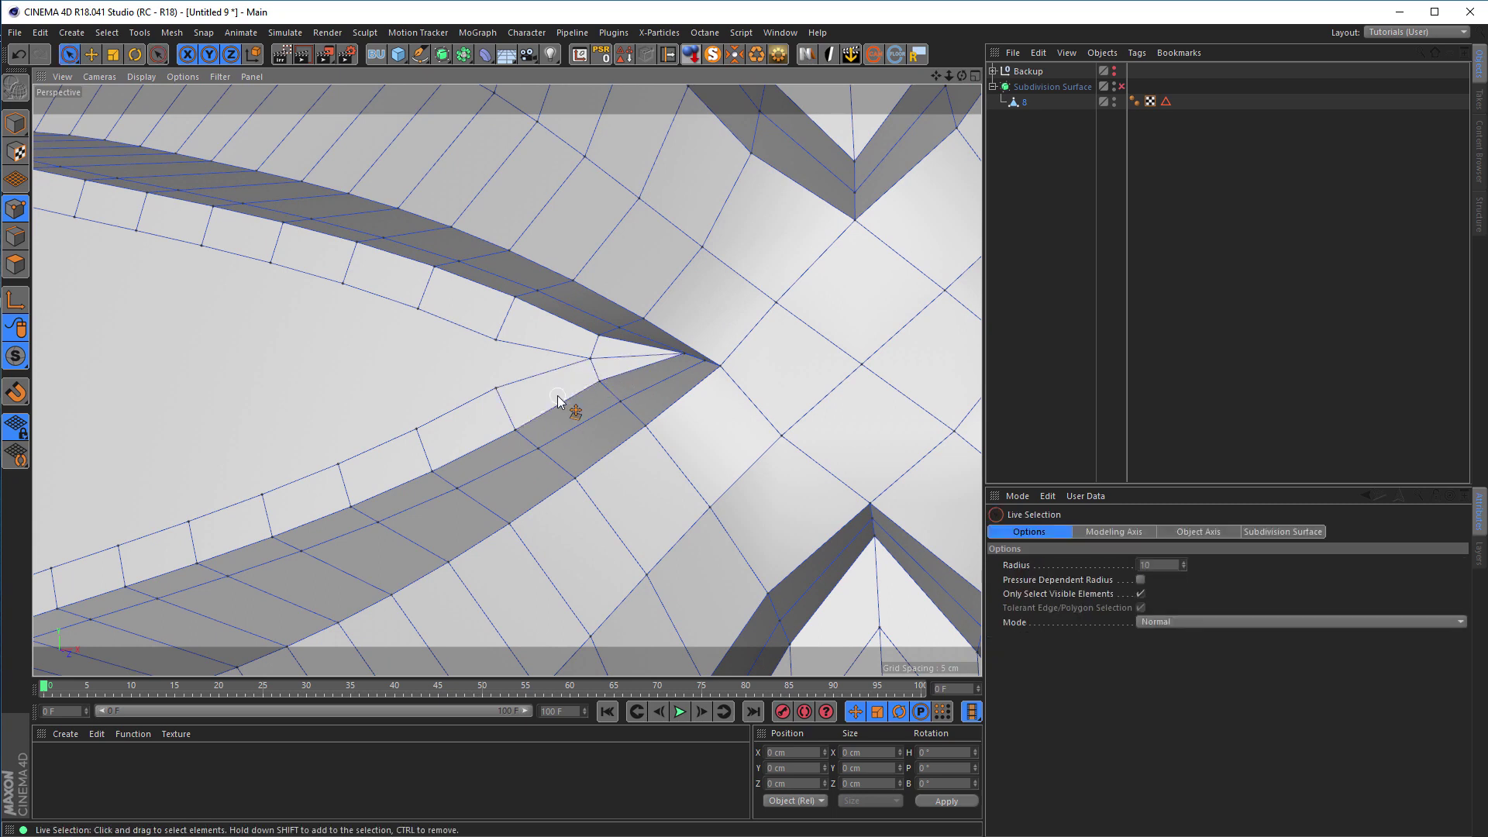
{"action": "left_click", "coordinate": [496, 340]}
{"action": "left_click", "coordinate": [497, 388], "text": "shift"}
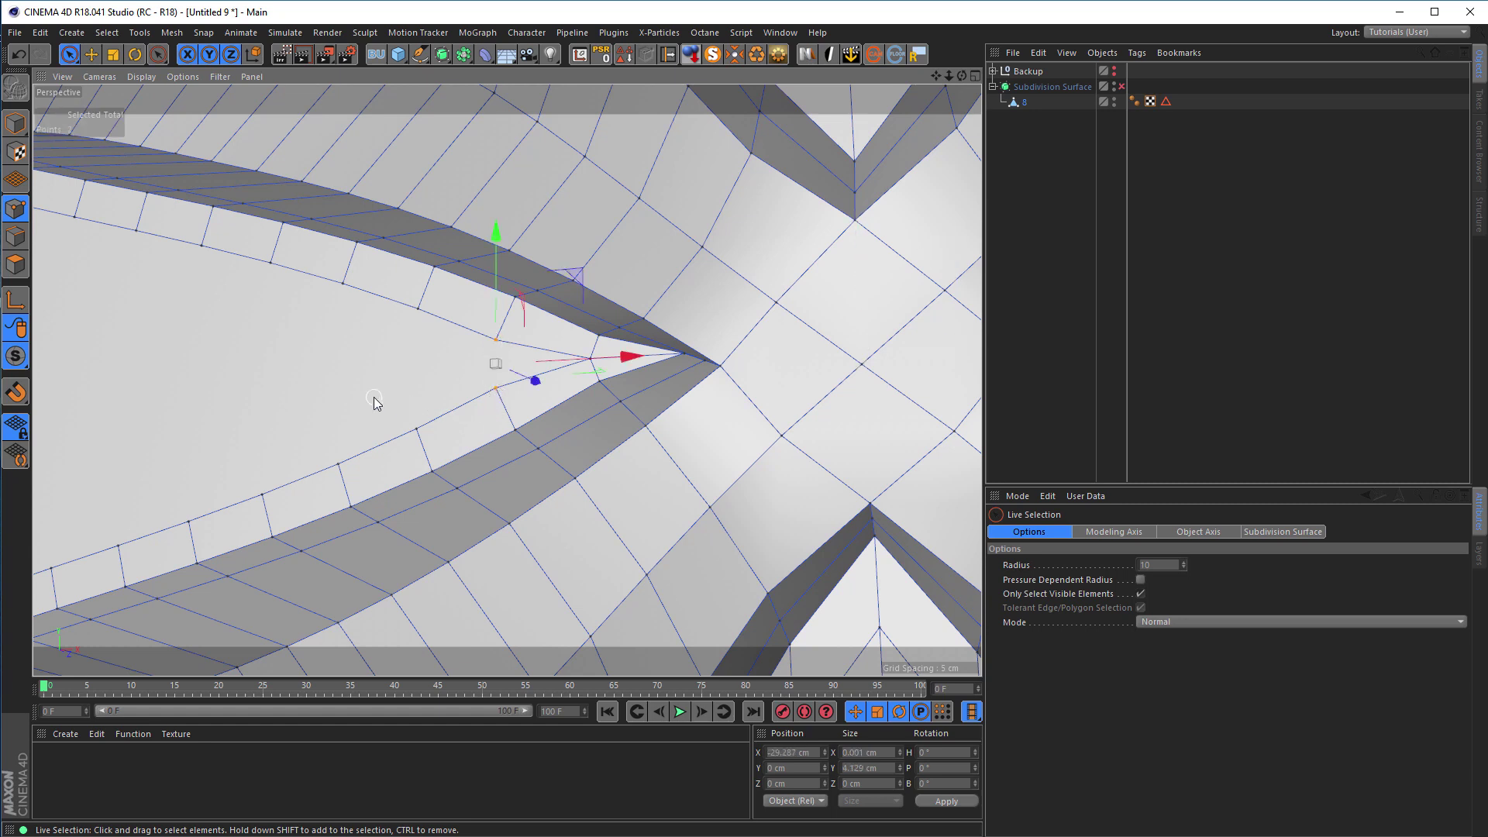
{"action": "key", "text": "m"}
{"action": "key", "text": "q"}
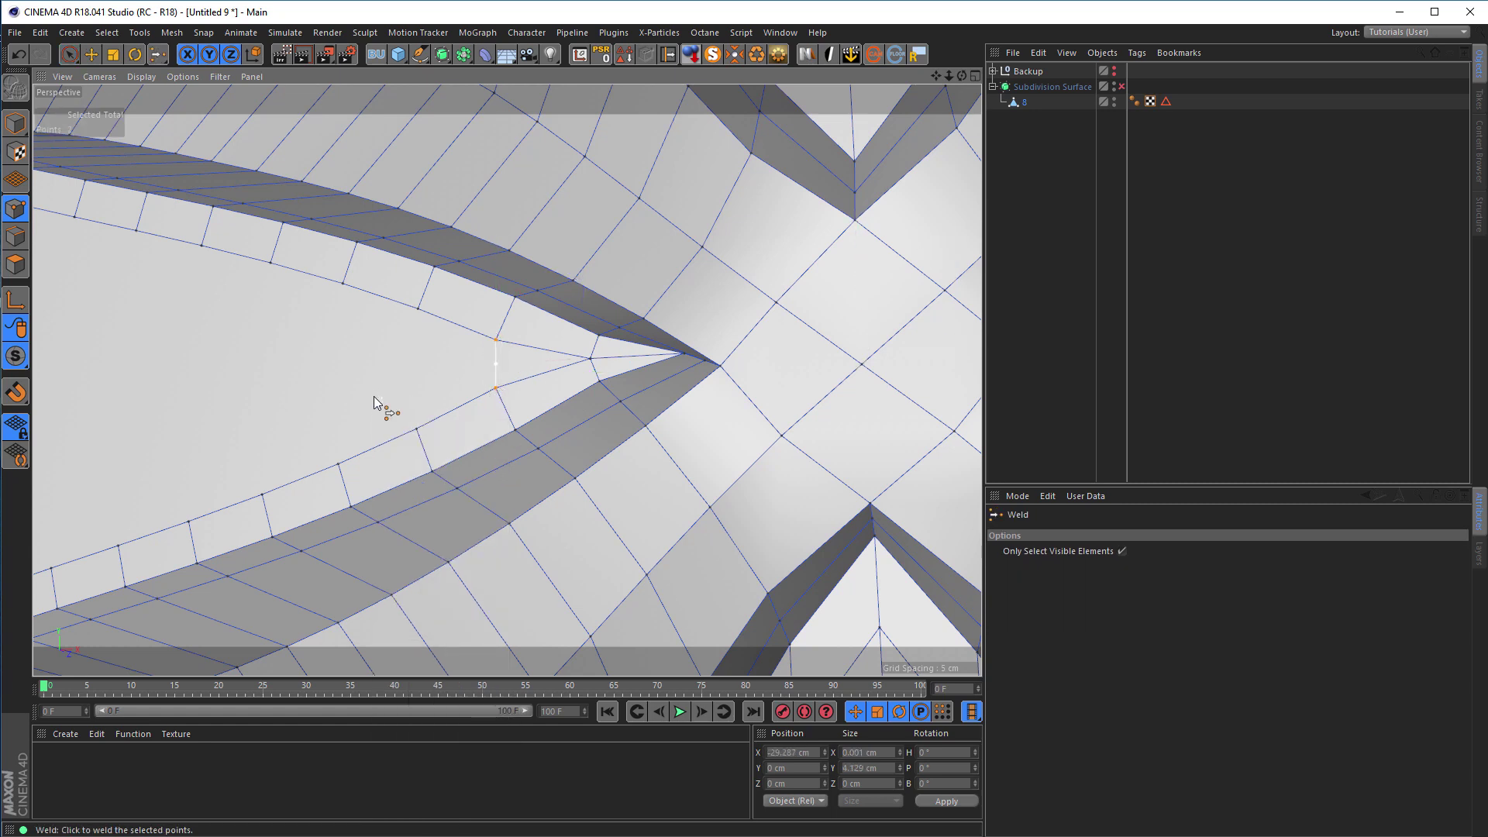
{"action": "left_click", "coordinate": [412, 380]}
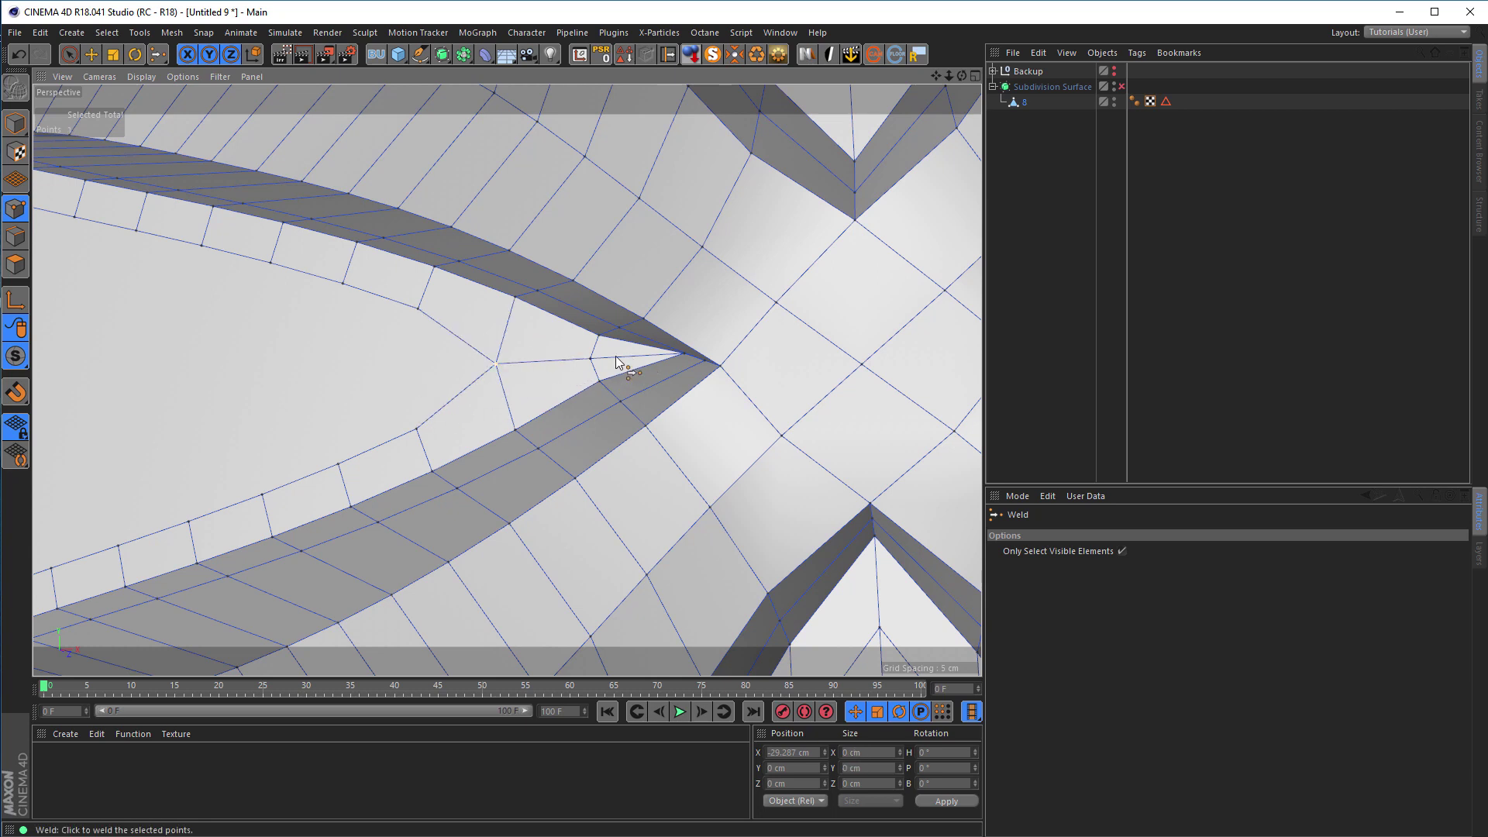
{"action": "left_click", "coordinate": [16, 236]}
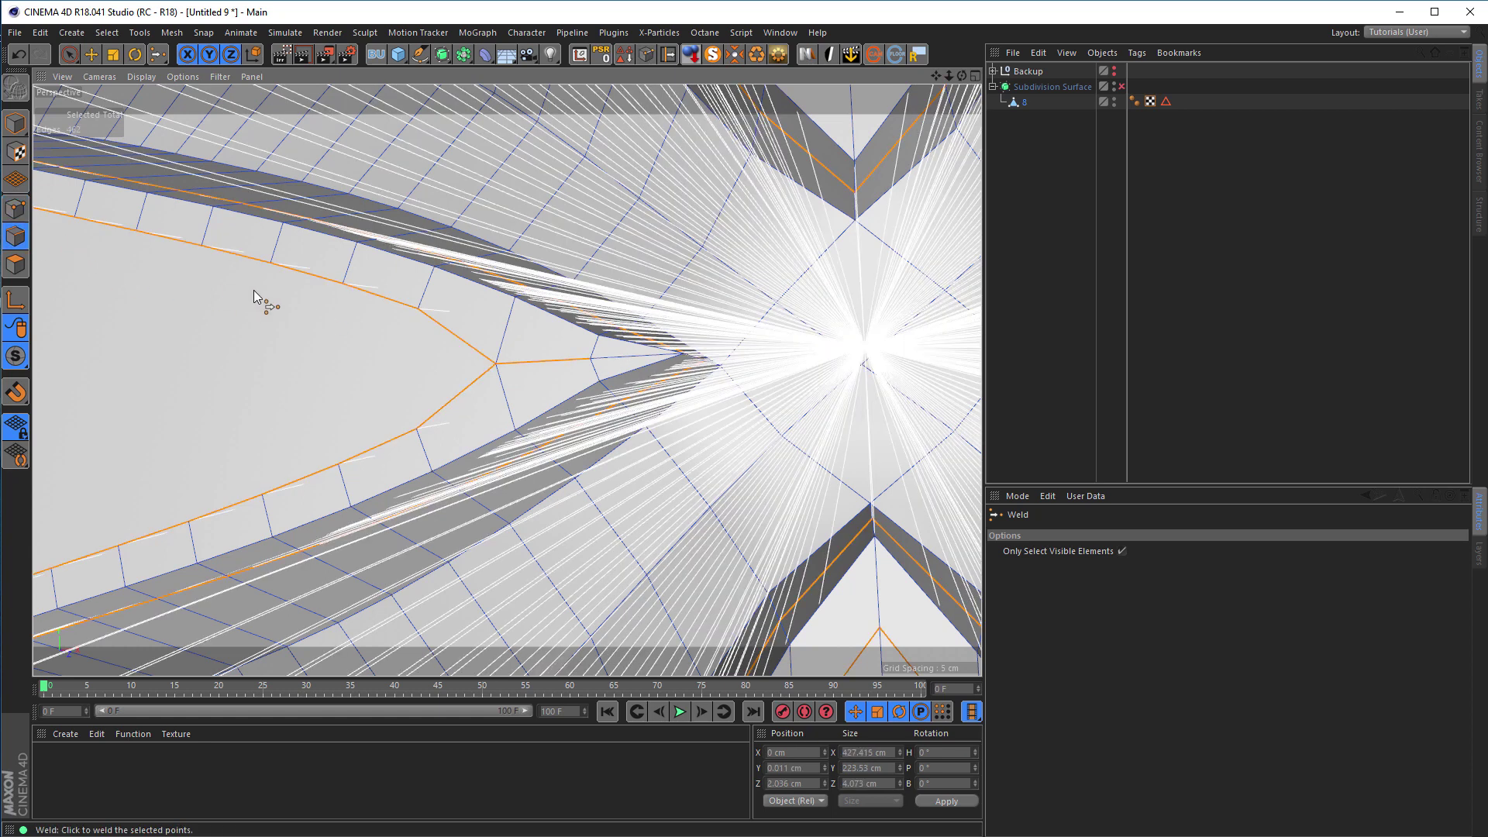
{"action": "left_click", "coordinate": [69, 54]}
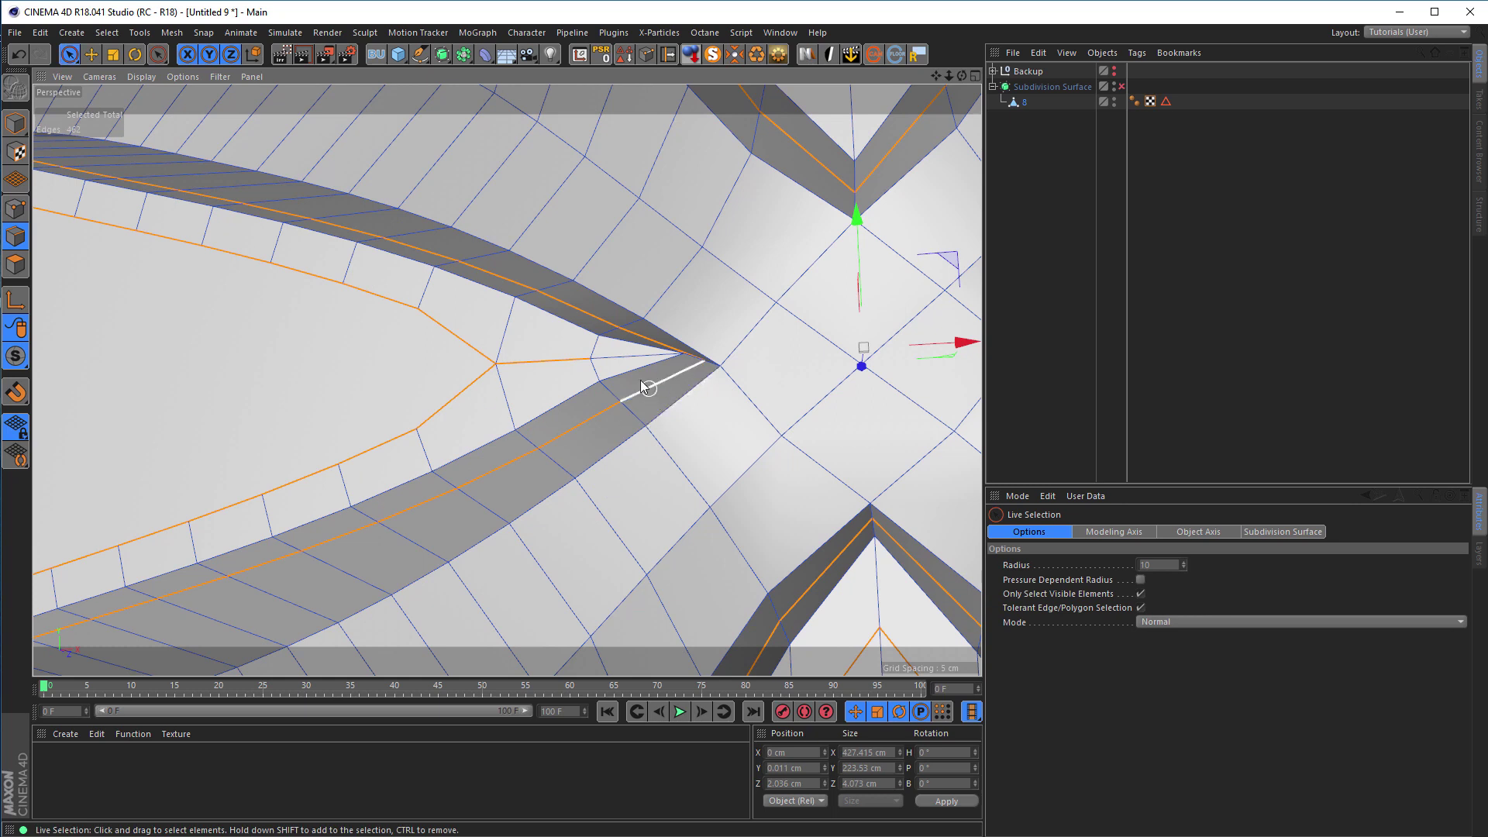
- Dissolve the extra edge at the lower spike tip through the mesh command list, then zoom to check
{"action": "left_click", "coordinate": [607, 356]}
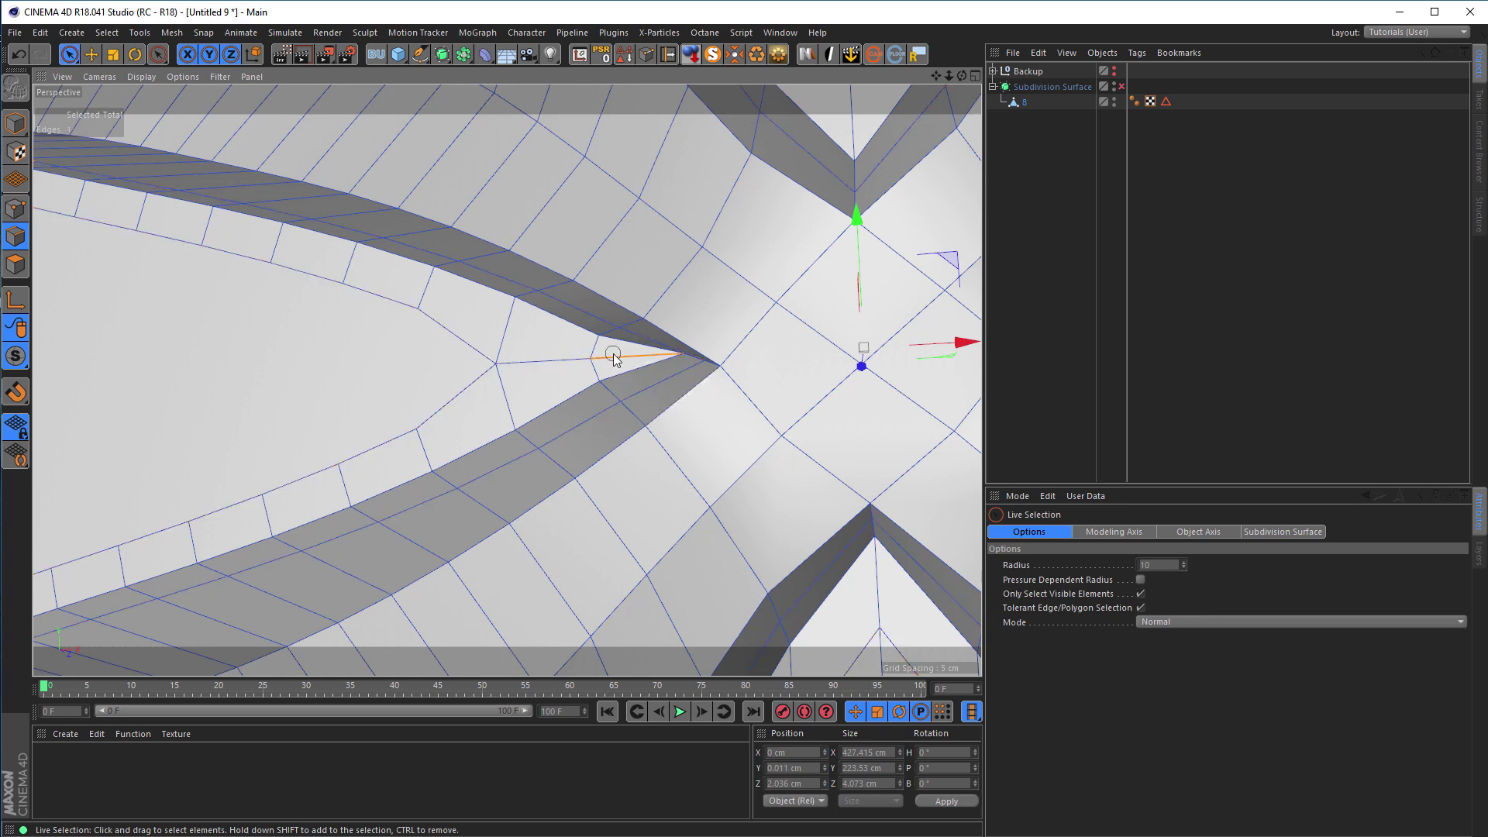
{"action": "right_click", "coordinate": [1059, 413]}
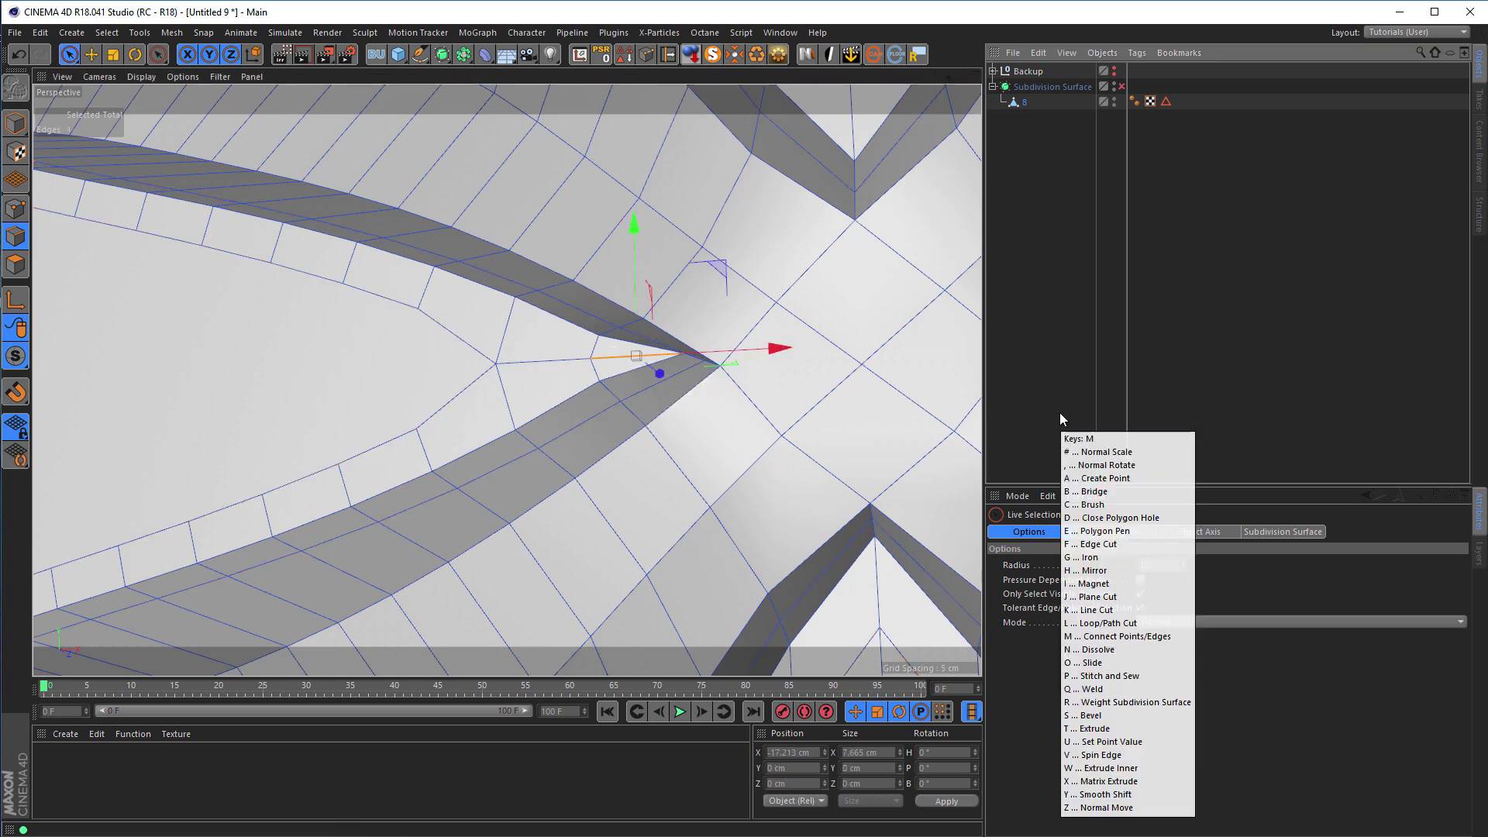
{"action": "left_click", "coordinate": [1059, 412]}
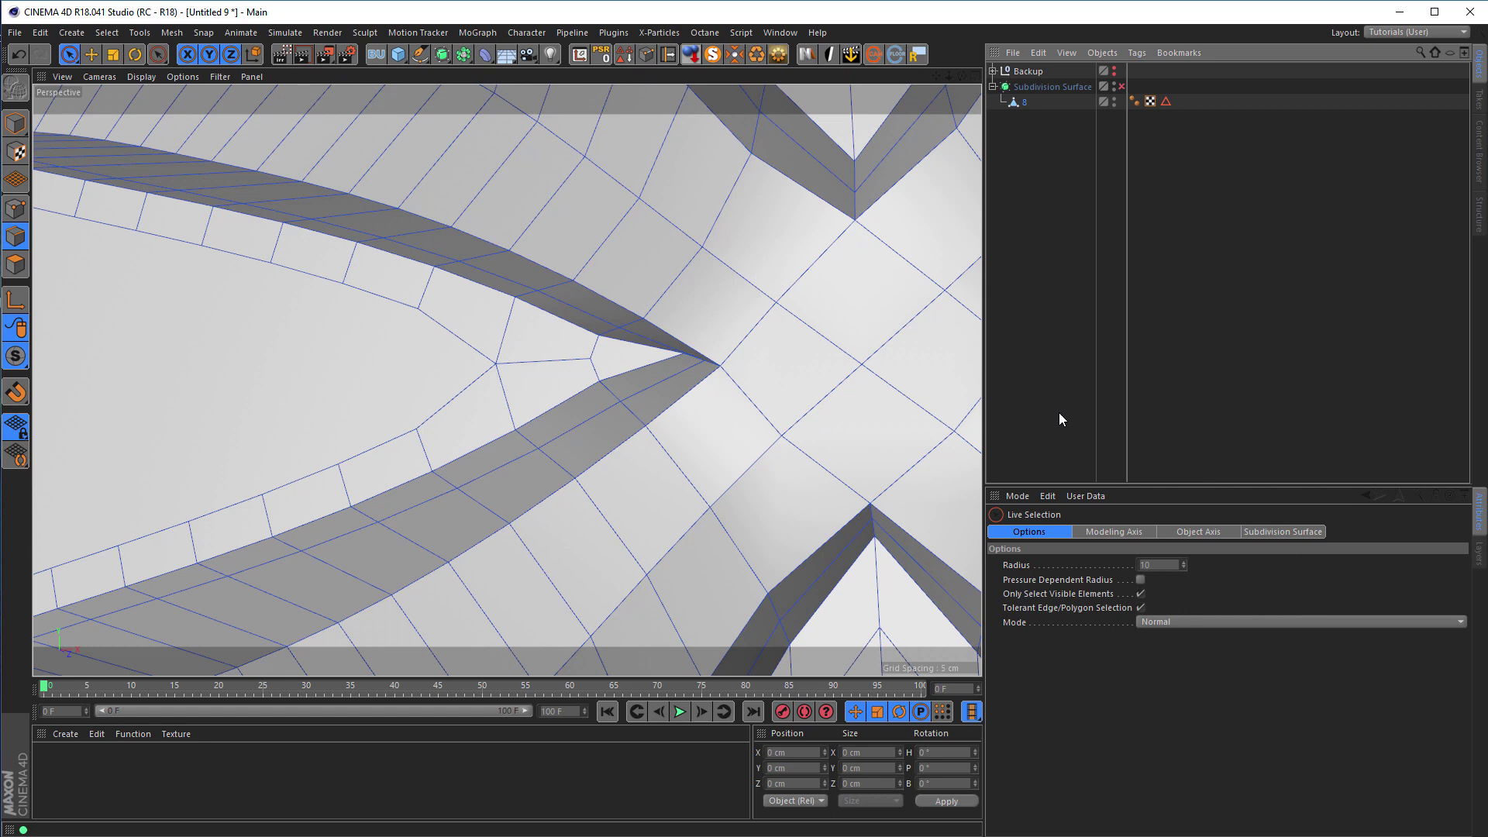
{"action": "right_click", "coordinate": [780, 354]}
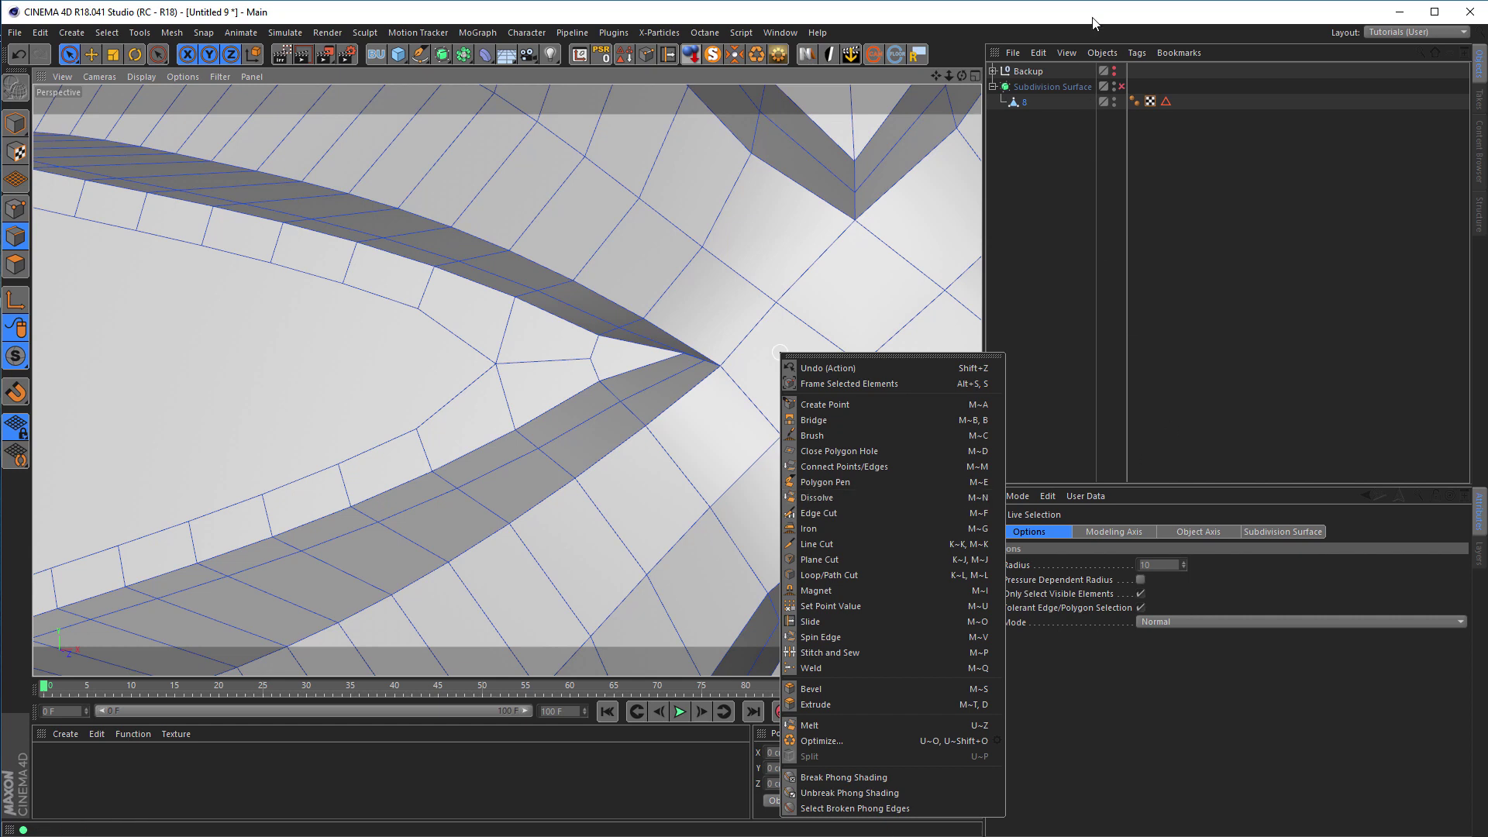
{"action": "left_click", "coordinate": [1093, 23]}
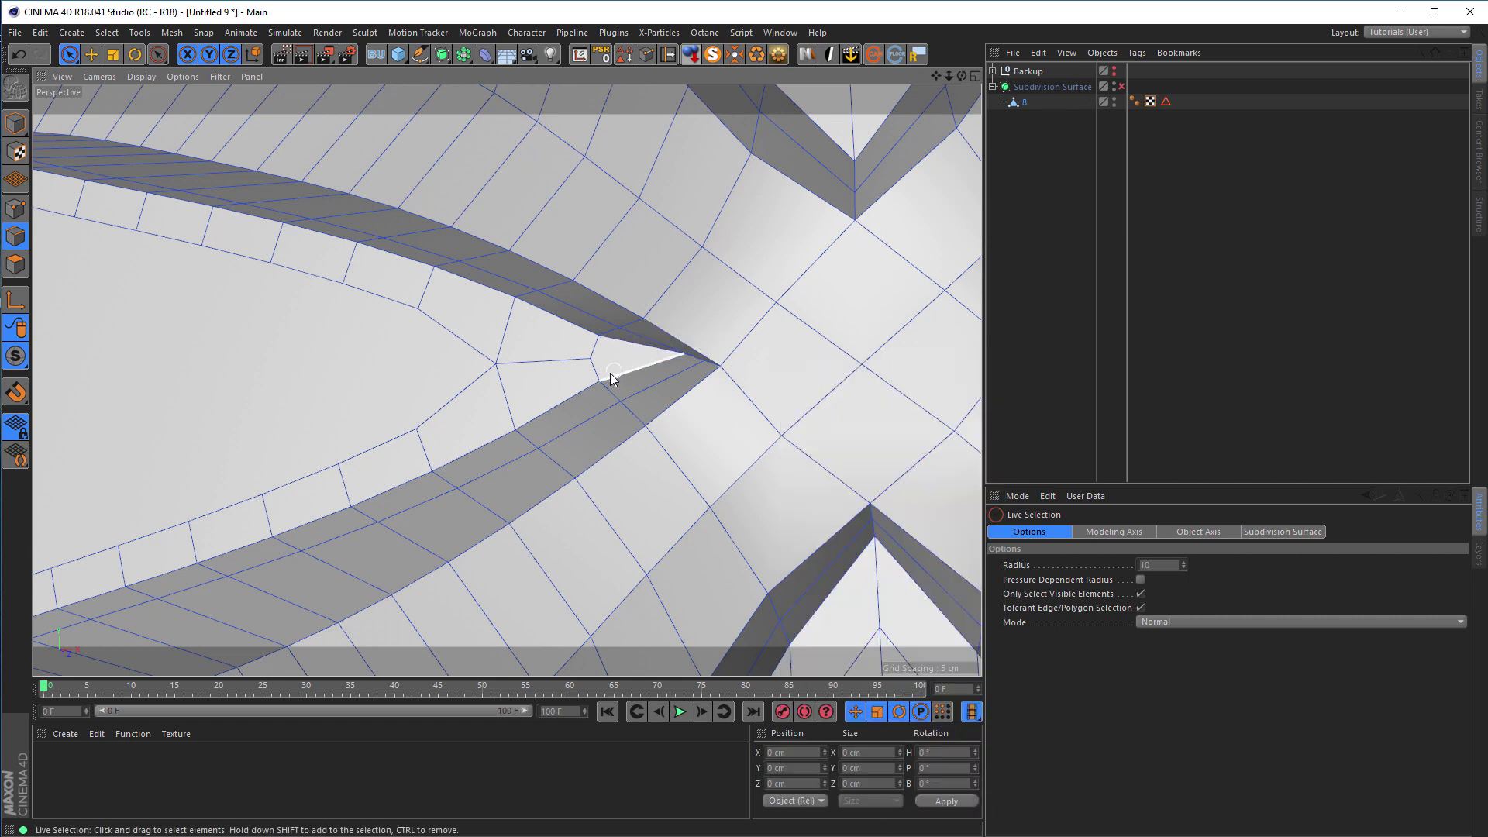
{"action": "scroll", "coordinate": [566, 381], "scroll_direction": "down", "scroll_amount": 3}
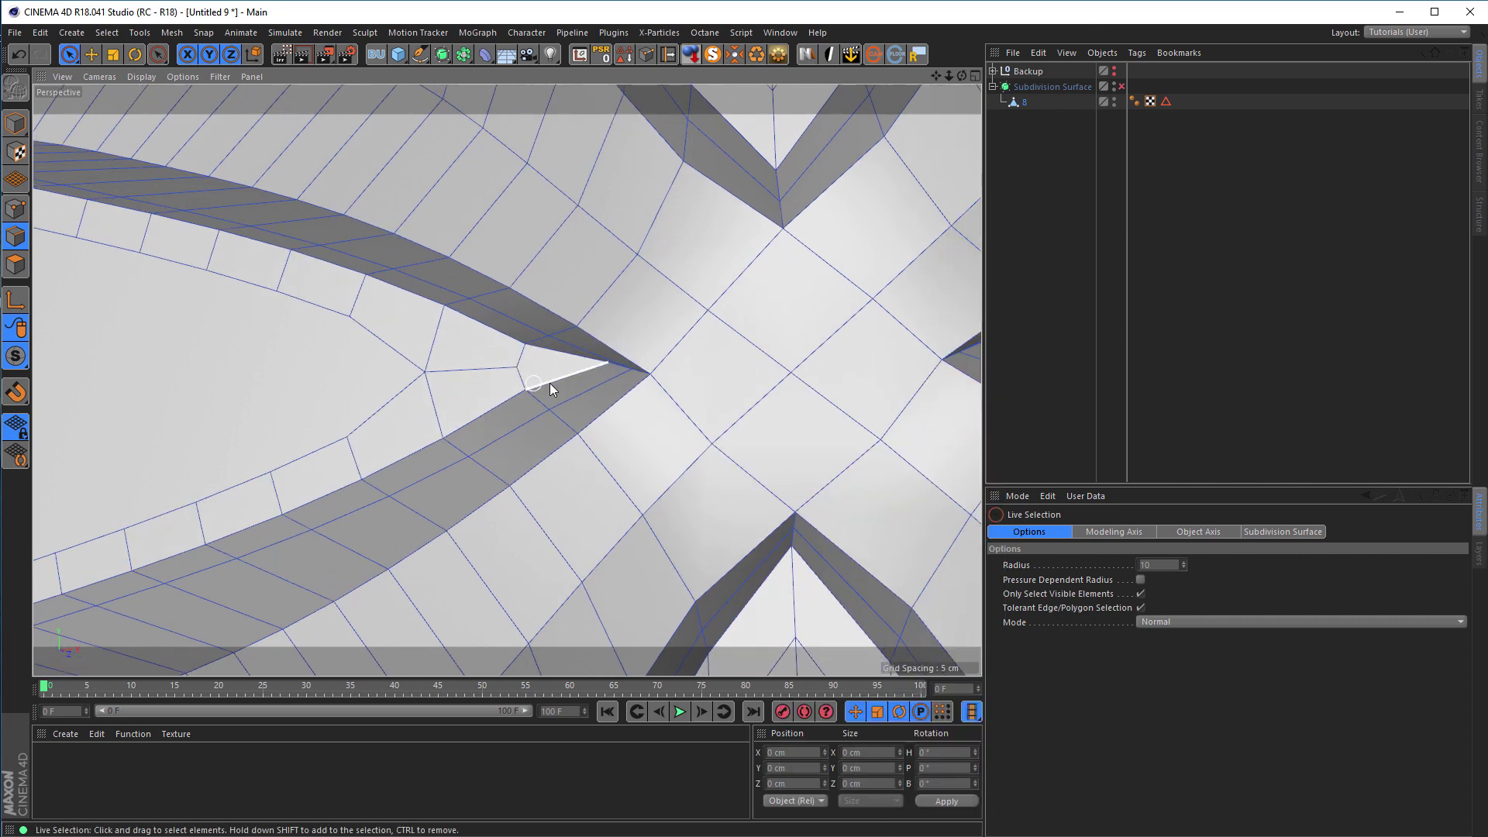
{"action": "scroll", "coordinate": [458, 386], "scroll_direction": "up", "scroll_amount": 1}
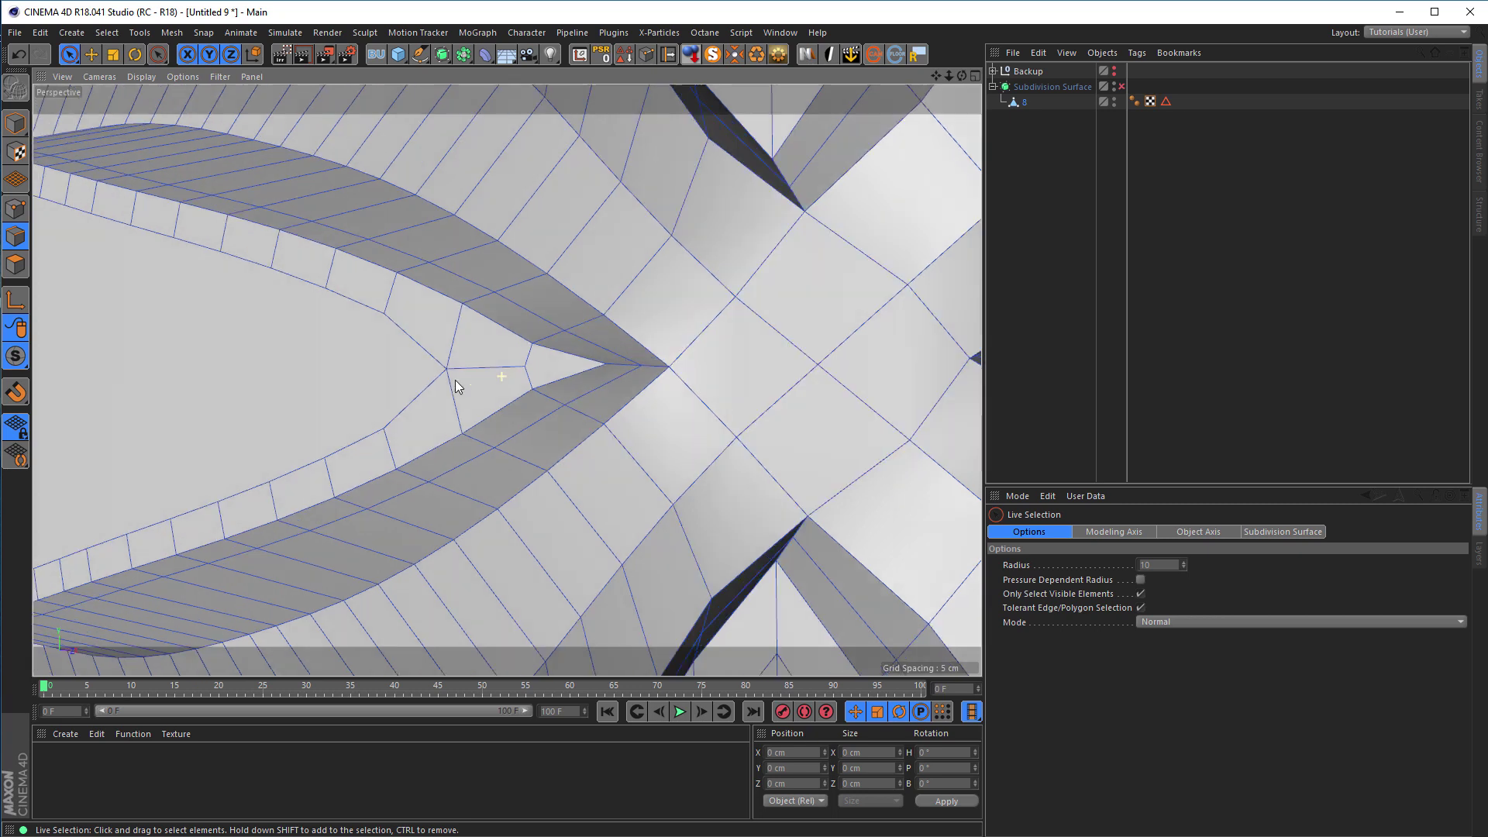
{"action": "scroll", "coordinate": [538, 382], "scroll_direction": "down", "scroll_amount": 5}
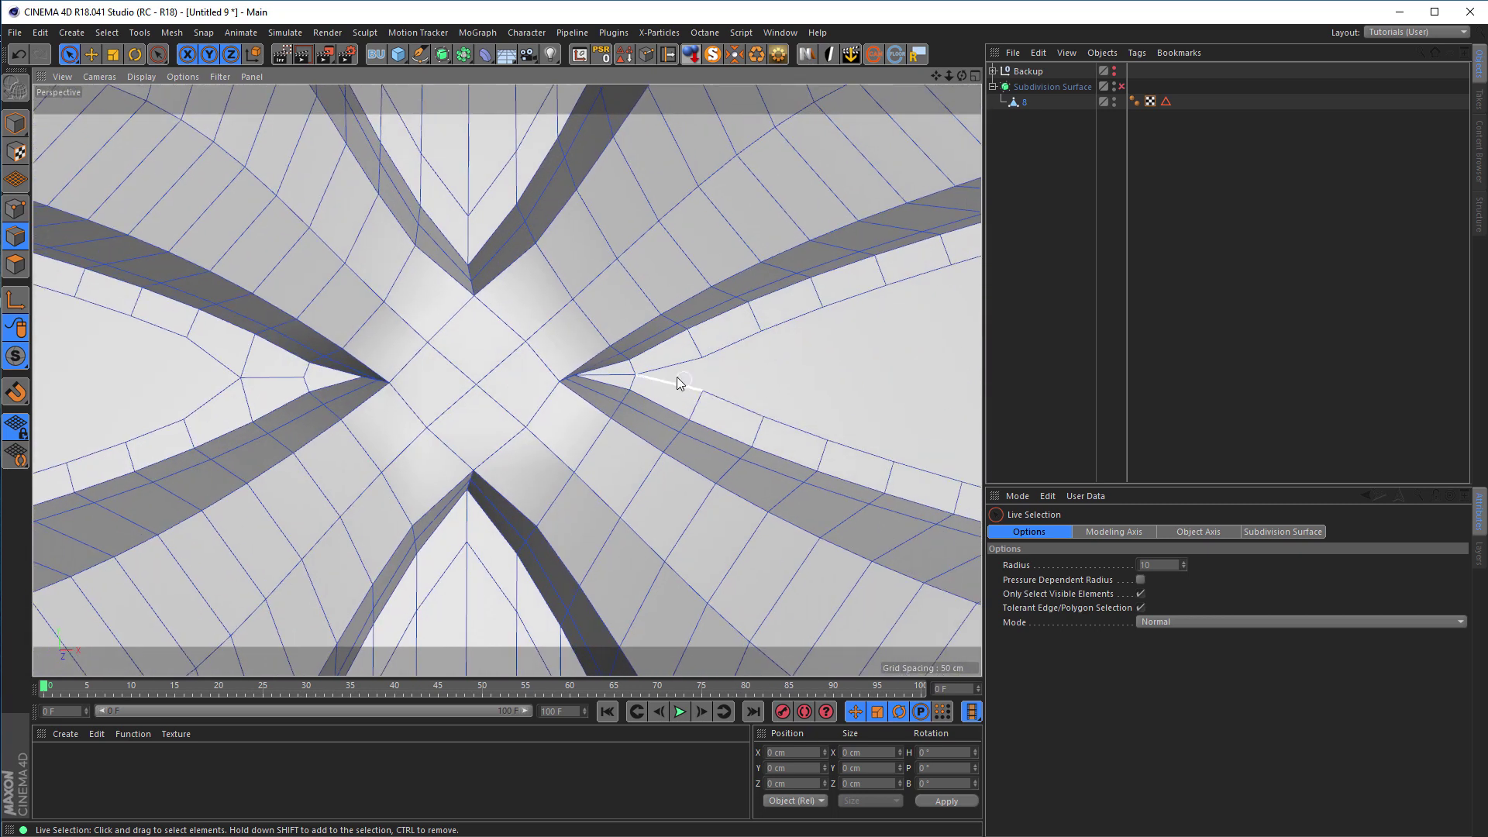
{"action": "scroll", "coordinate": [678, 380], "scroll_direction": "up", "scroll_amount": 3}
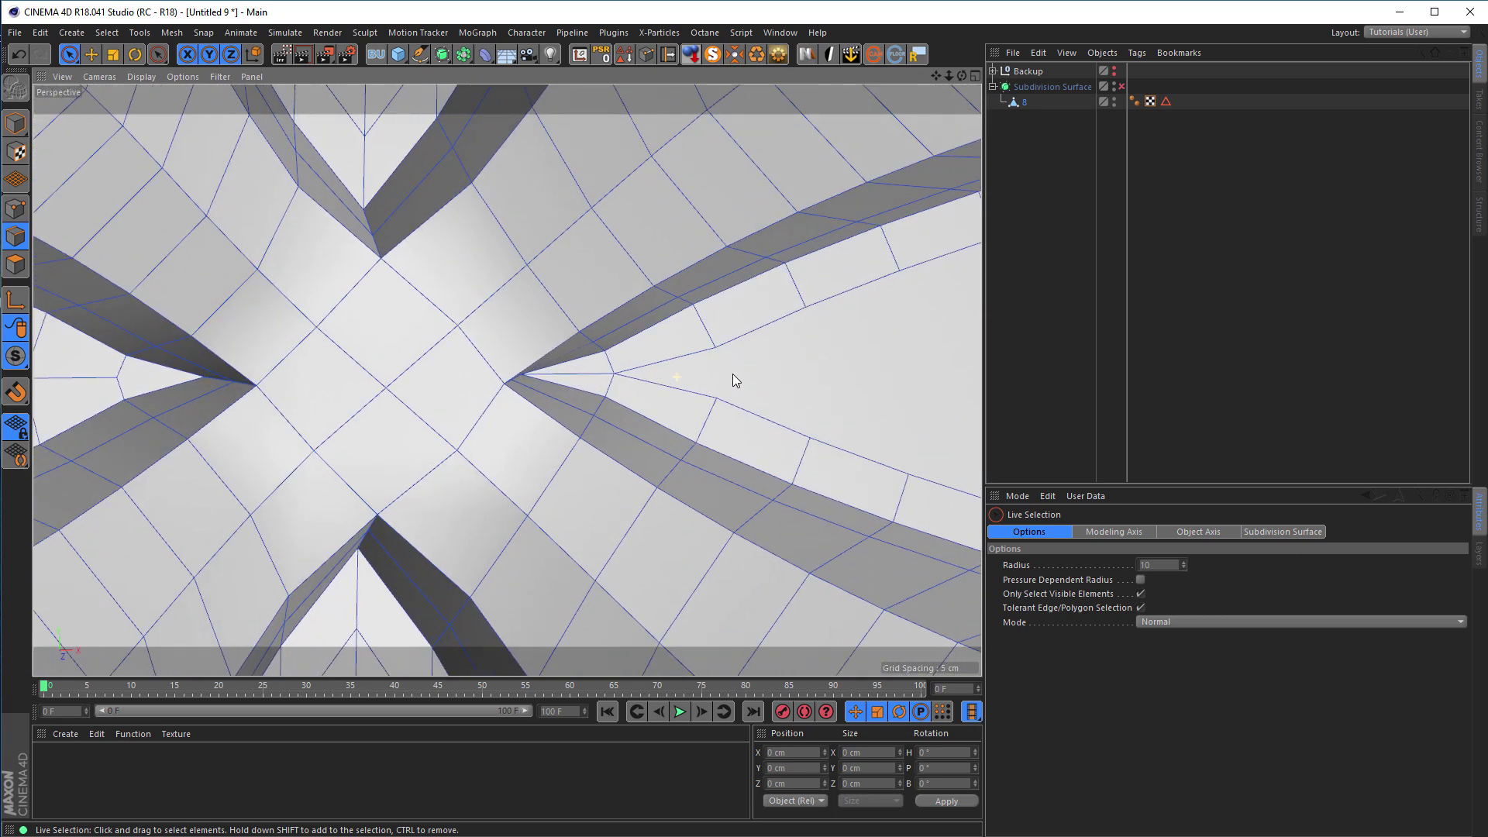
- Weld the two points beside the figure-eight crossing into a single vertex
{"action": "left_click", "coordinate": [15, 207]}
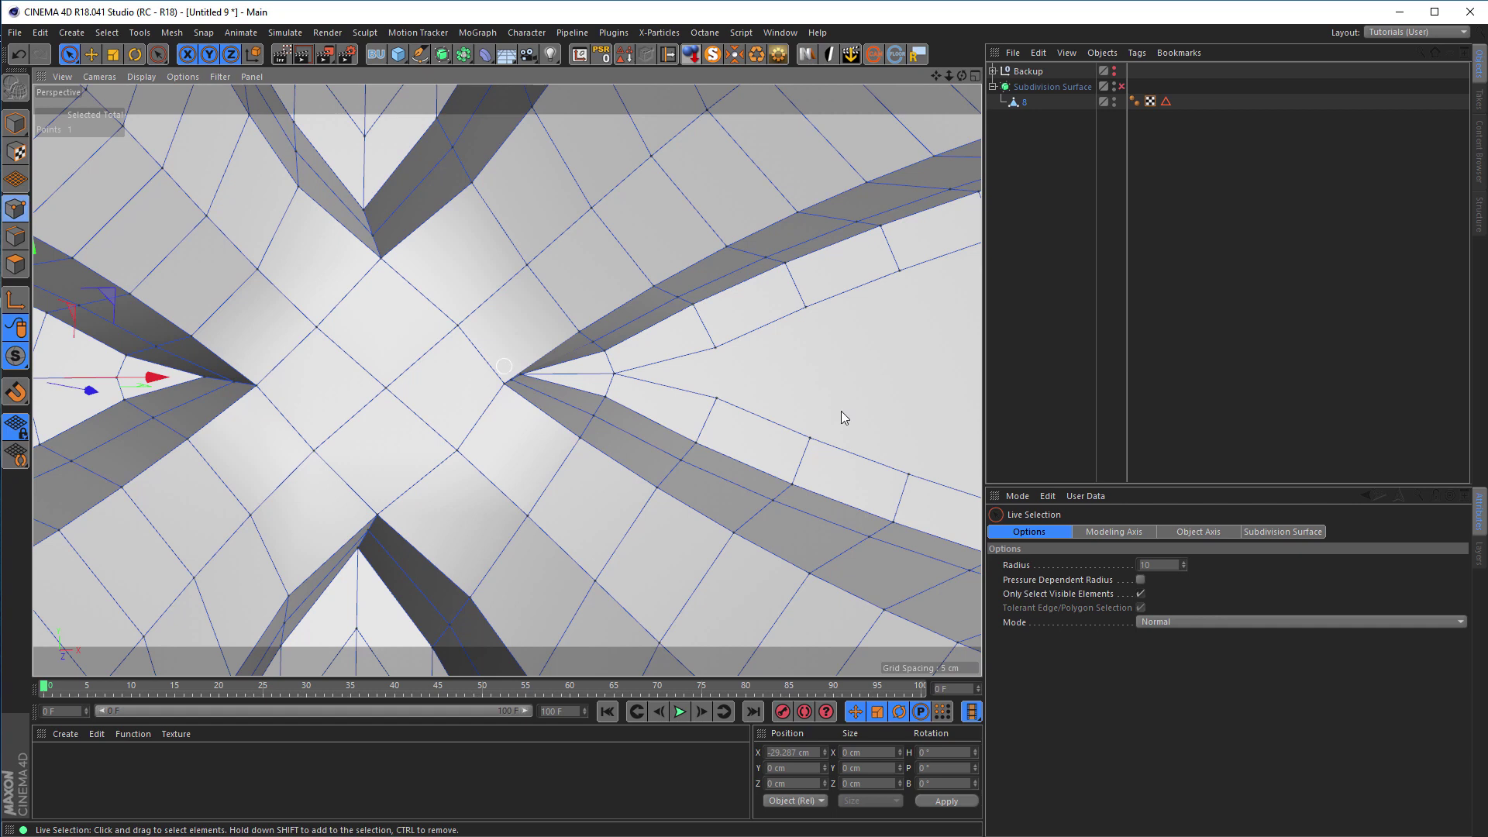
{"action": "left_click", "coordinate": [720, 398]}
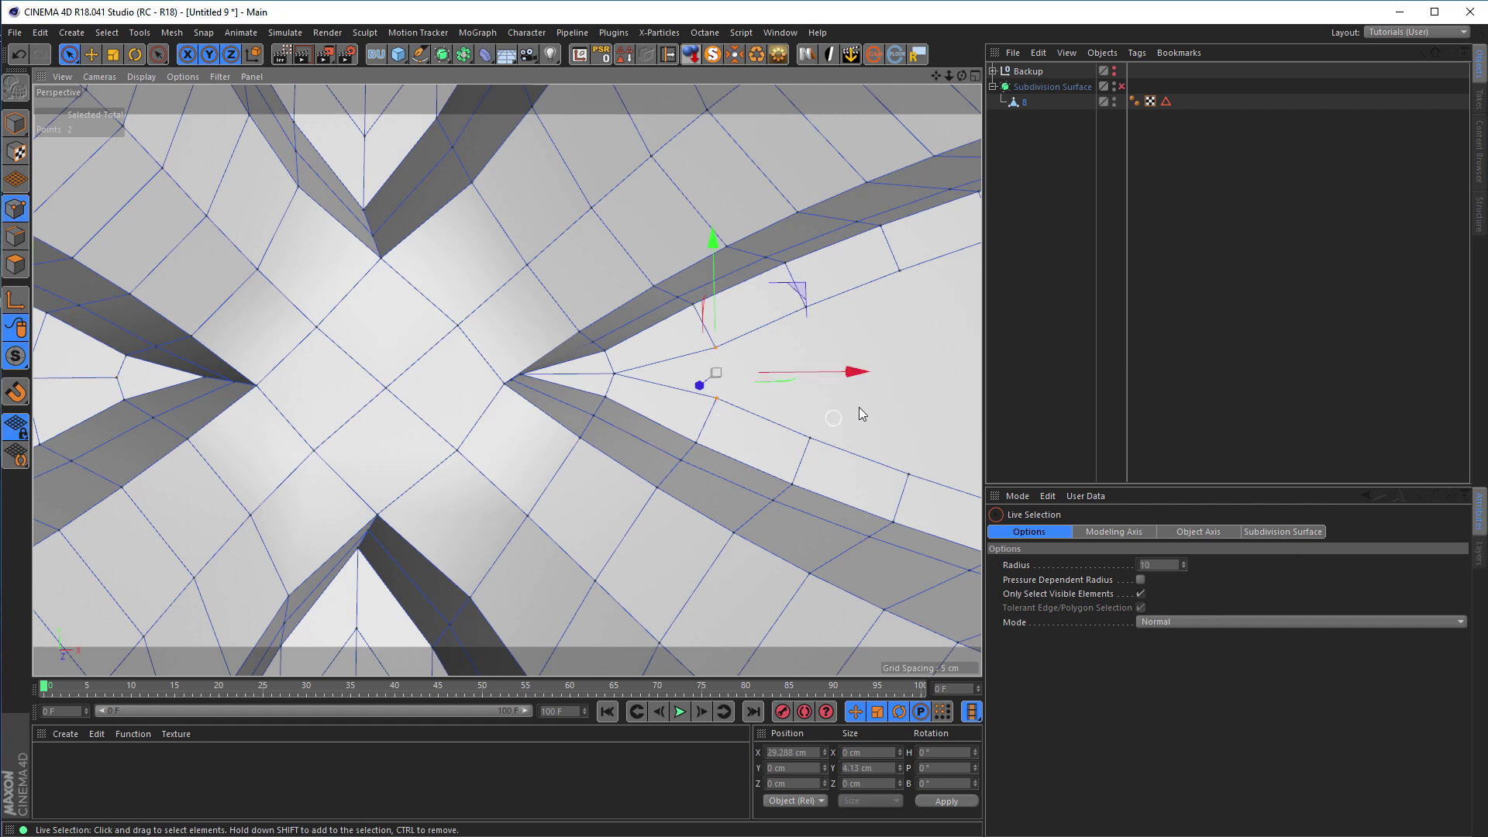
{"action": "key", "text": "m"}
{"action": "key", "text": "q"}
{"action": "left_click", "coordinate": [851, 403]}
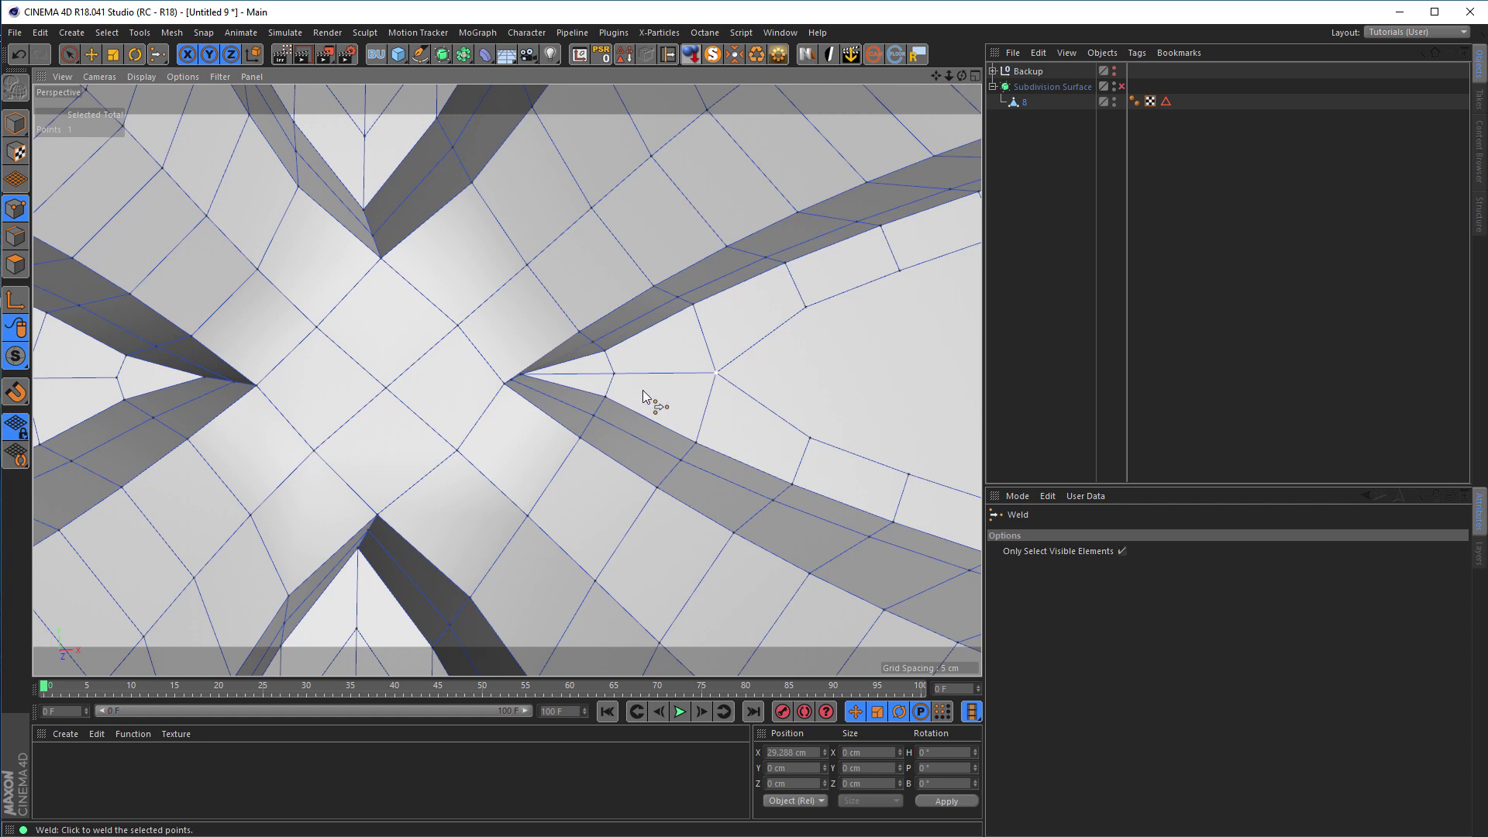
- Check the edge next to the welded point in Edge mode, then return to Point mode
{"action": "left_click", "coordinate": [69, 53]}
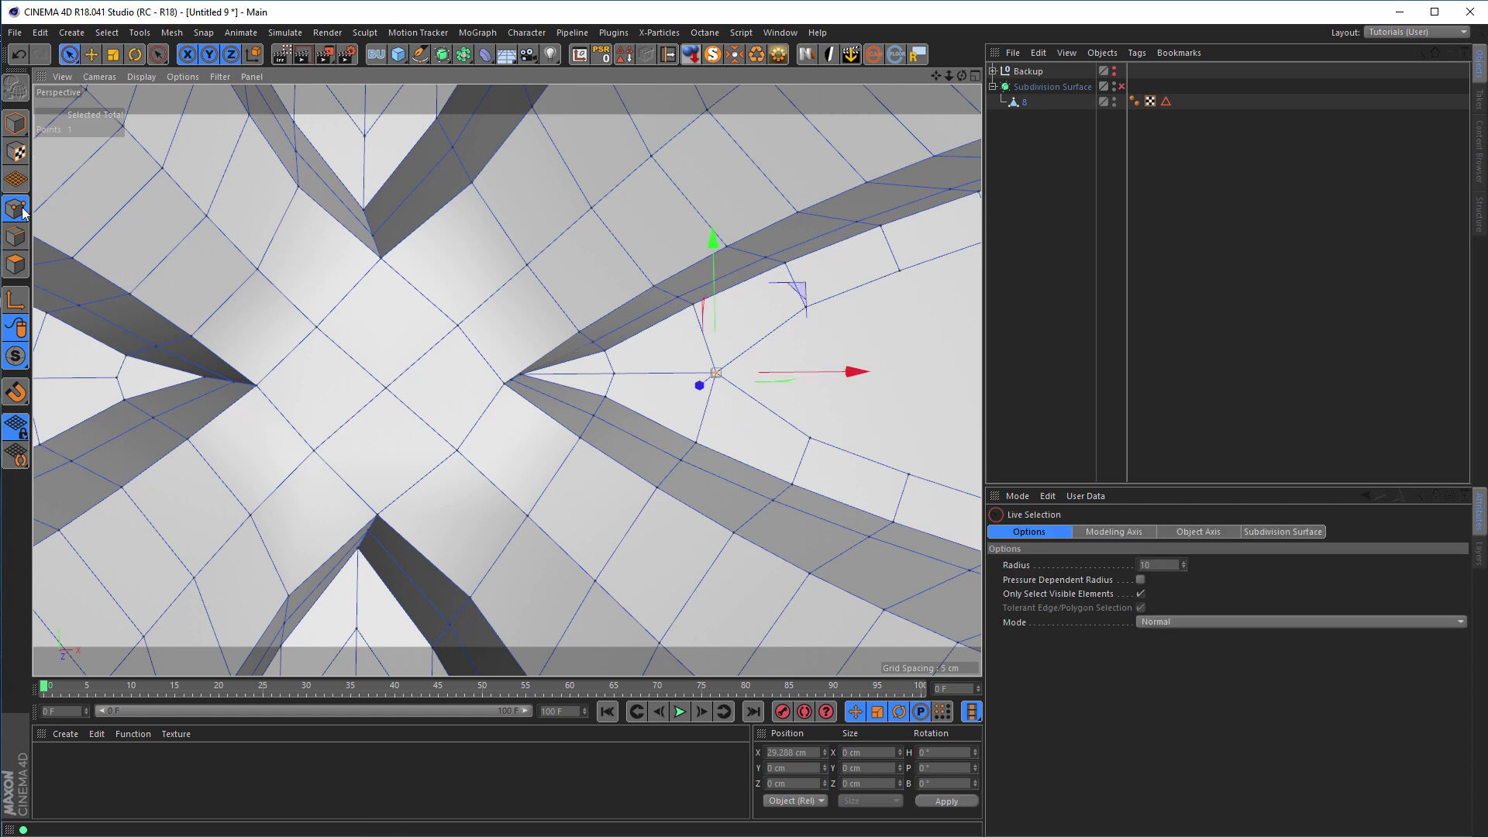
{"action": "key", "text": "Return"}
{"action": "left_click", "coordinate": [609, 378]}
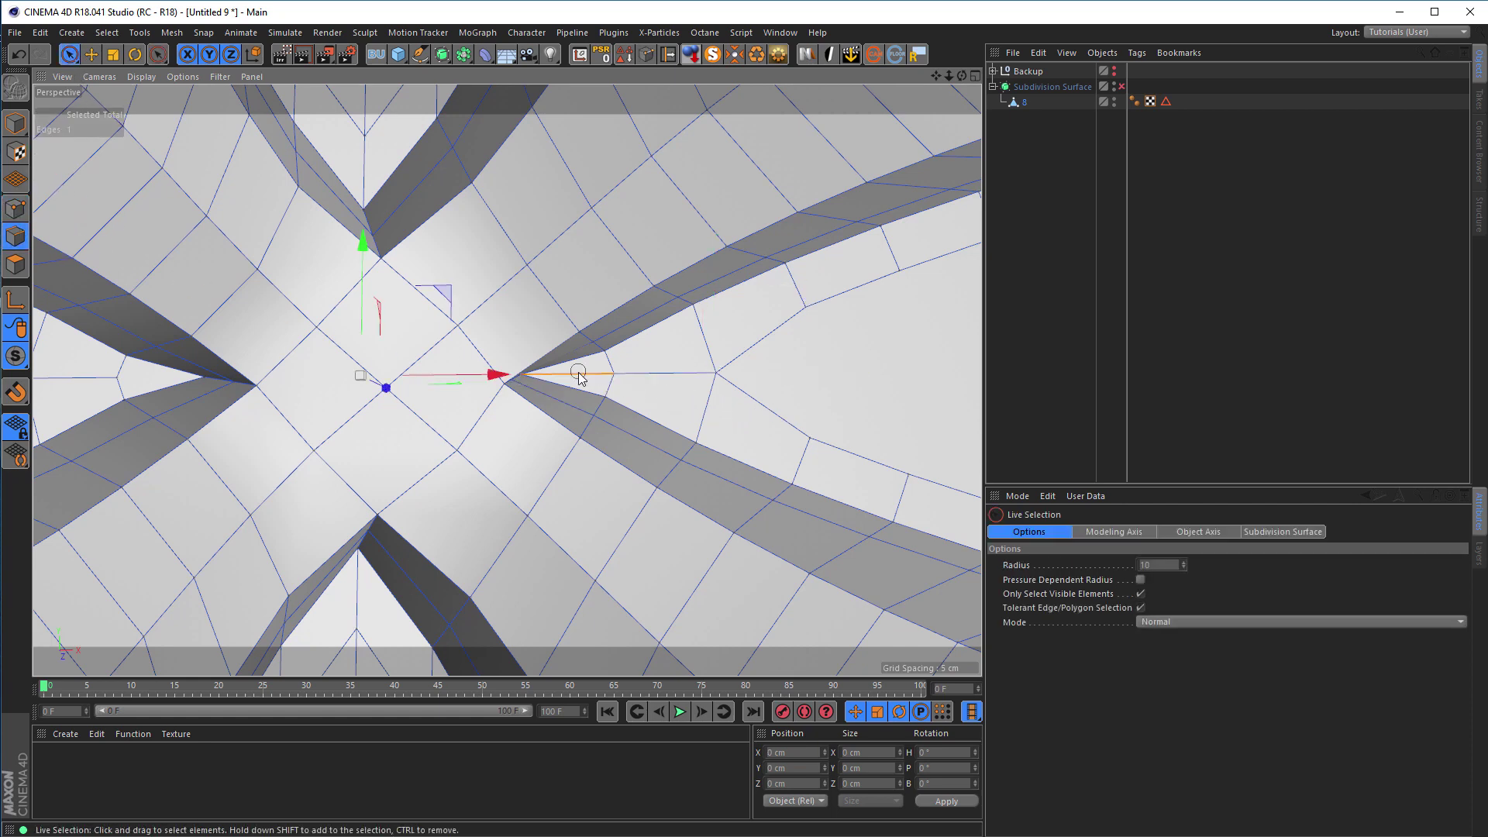
{"action": "left_click", "coordinate": [899, 401]}
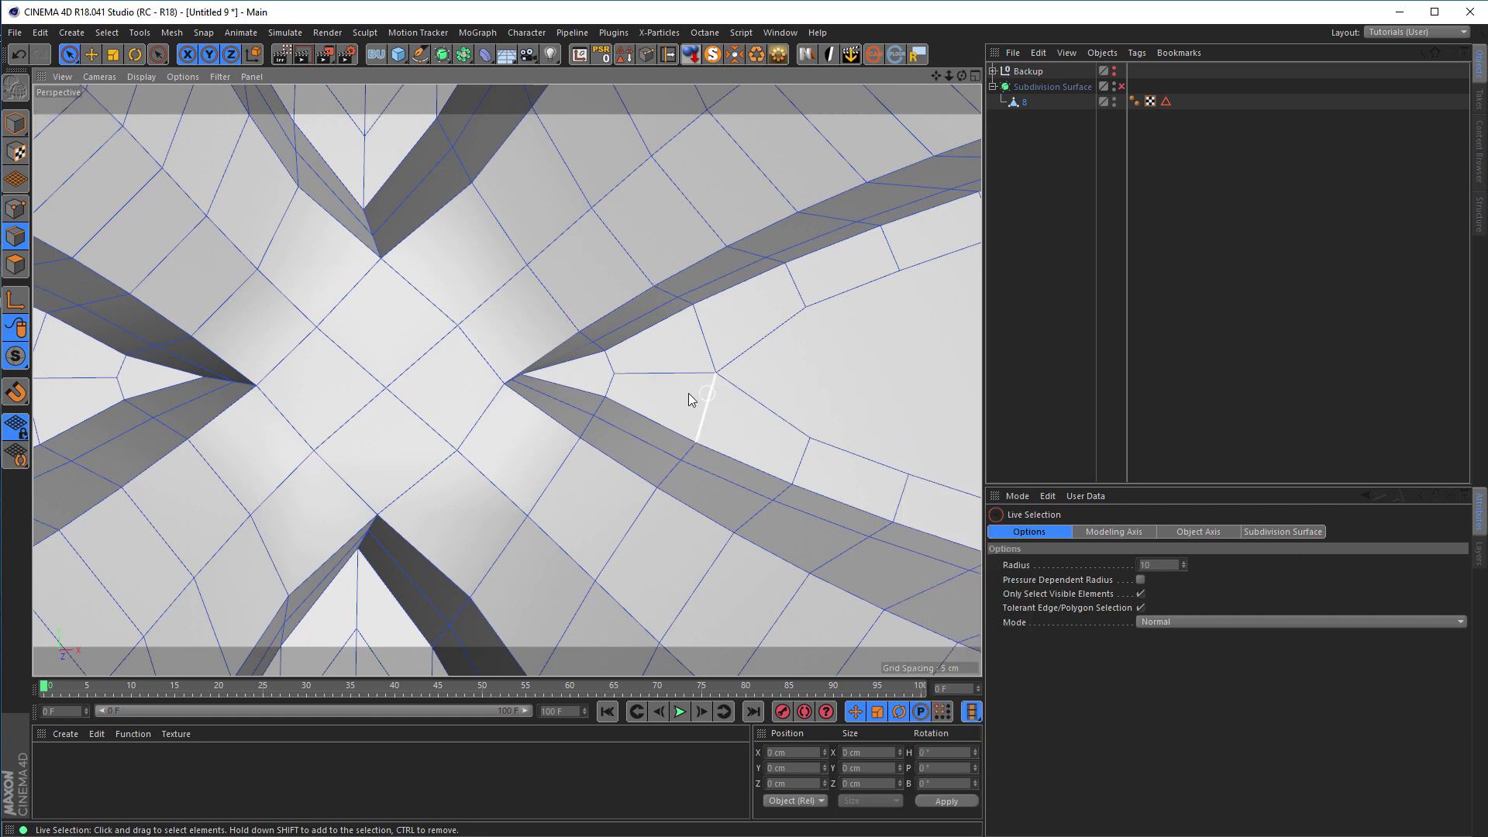
{"action": "scroll", "coordinate": [691, 402], "scroll_direction": "down", "scroll_amount": 4}
{"action": "scroll", "coordinate": [549, 384], "scroll_direction": "up", "scroll_amount": 1}
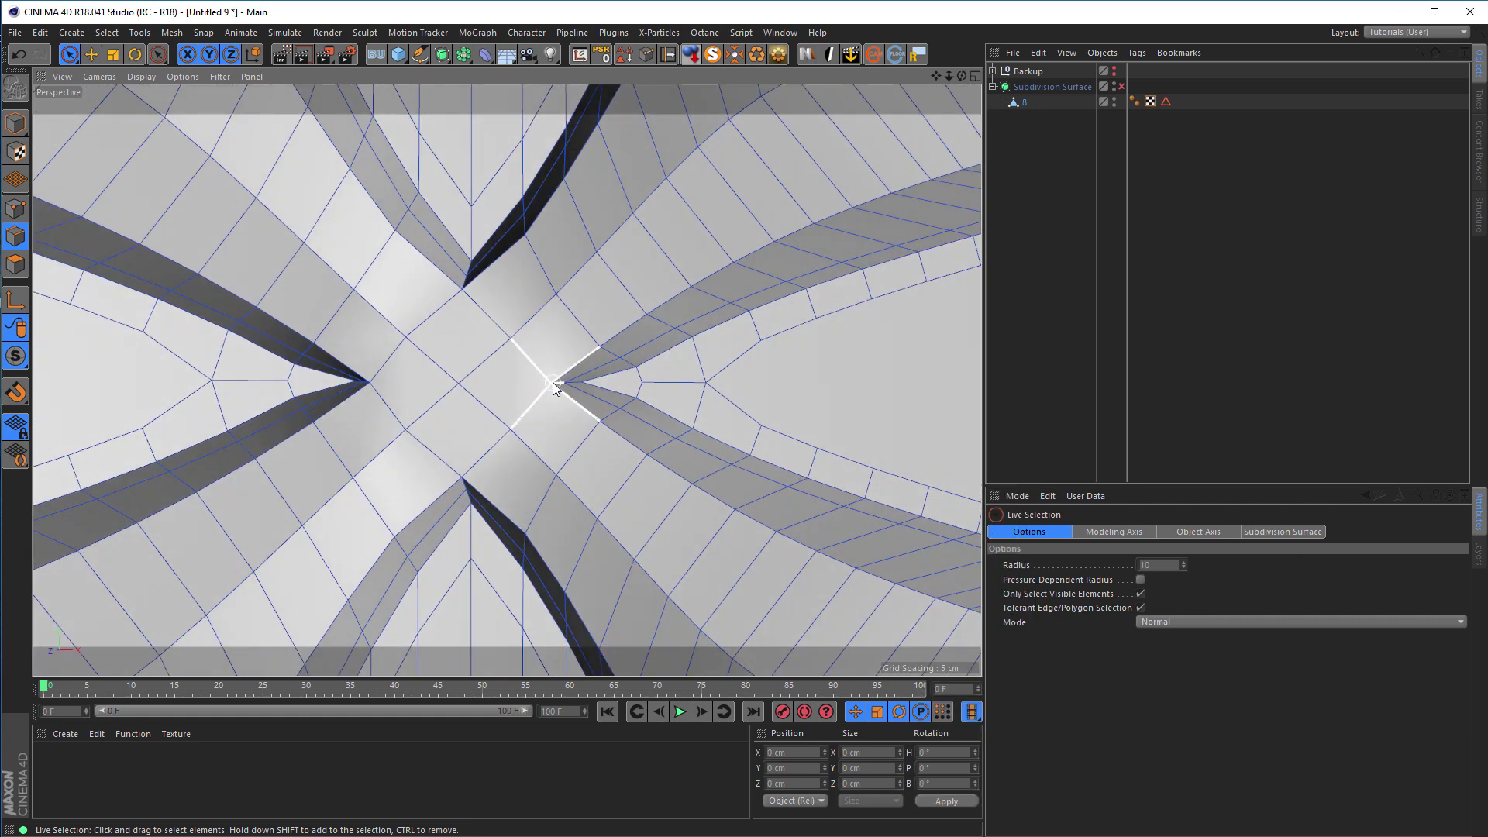
{"action": "left_click", "coordinate": [16, 210]}
- In the Front view, scale the two centre crossing points outward to 103%, about 60 cm apart
{"action": "left_click", "coordinate": [210, 383]}
{"action": "left_click", "coordinate": [705, 383], "text": "shift"}
{"action": "middle_click", "coordinate": [702, 476]}
{"action": "middle_click", "coordinate": [702, 476]}
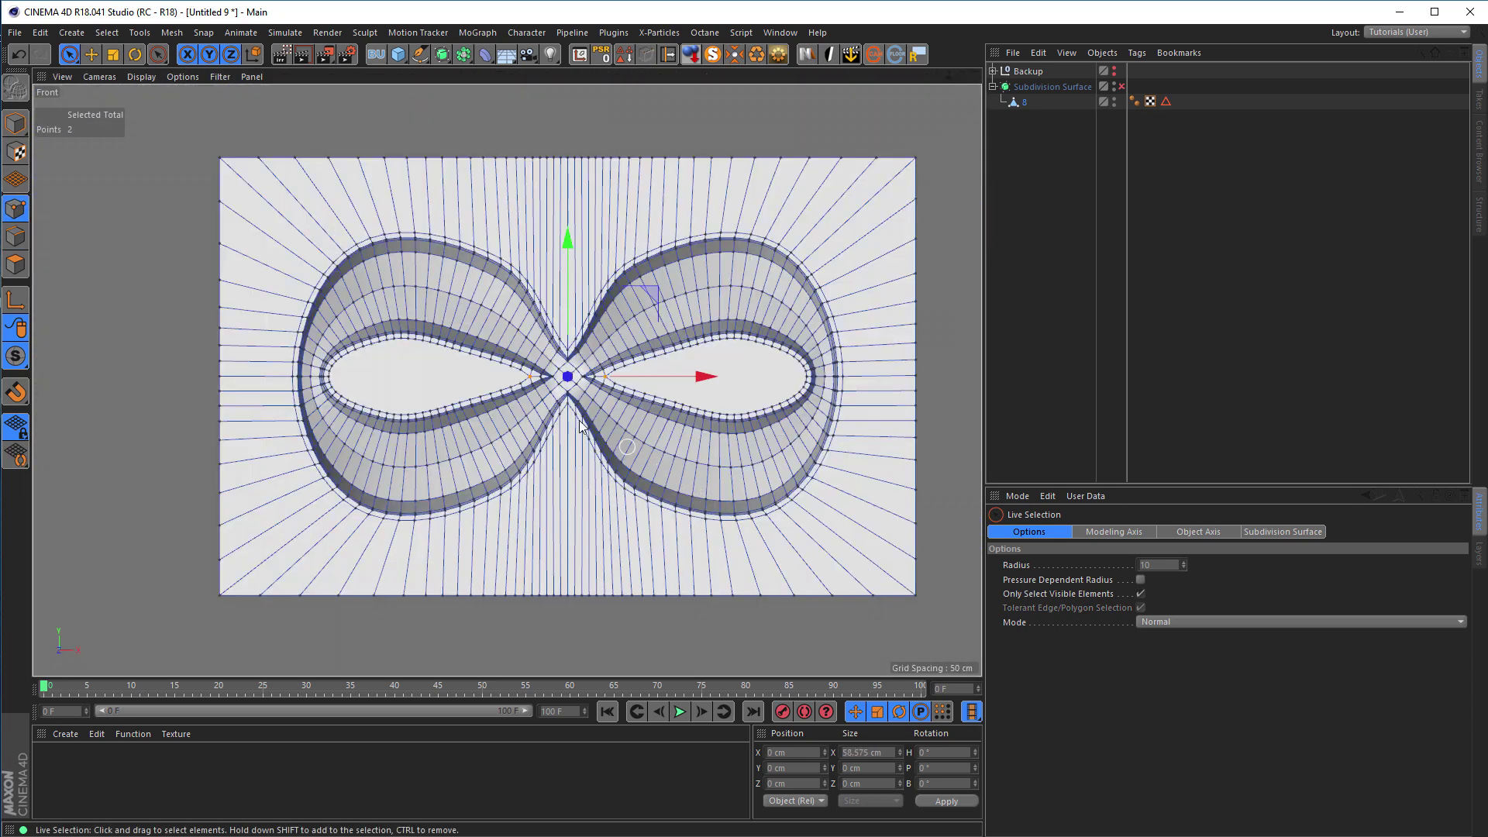
{"action": "scroll", "coordinate": [616, 384], "scroll_direction": "up", "scroll_amount": 6}
{"action": "scroll", "coordinate": [672, 392], "scroll_direction": "up", "scroll_amount": 1}
{"action": "middle_click_drag", "start_coordinate": [672, 392], "coordinate": [614, 398], "text": "alt"}
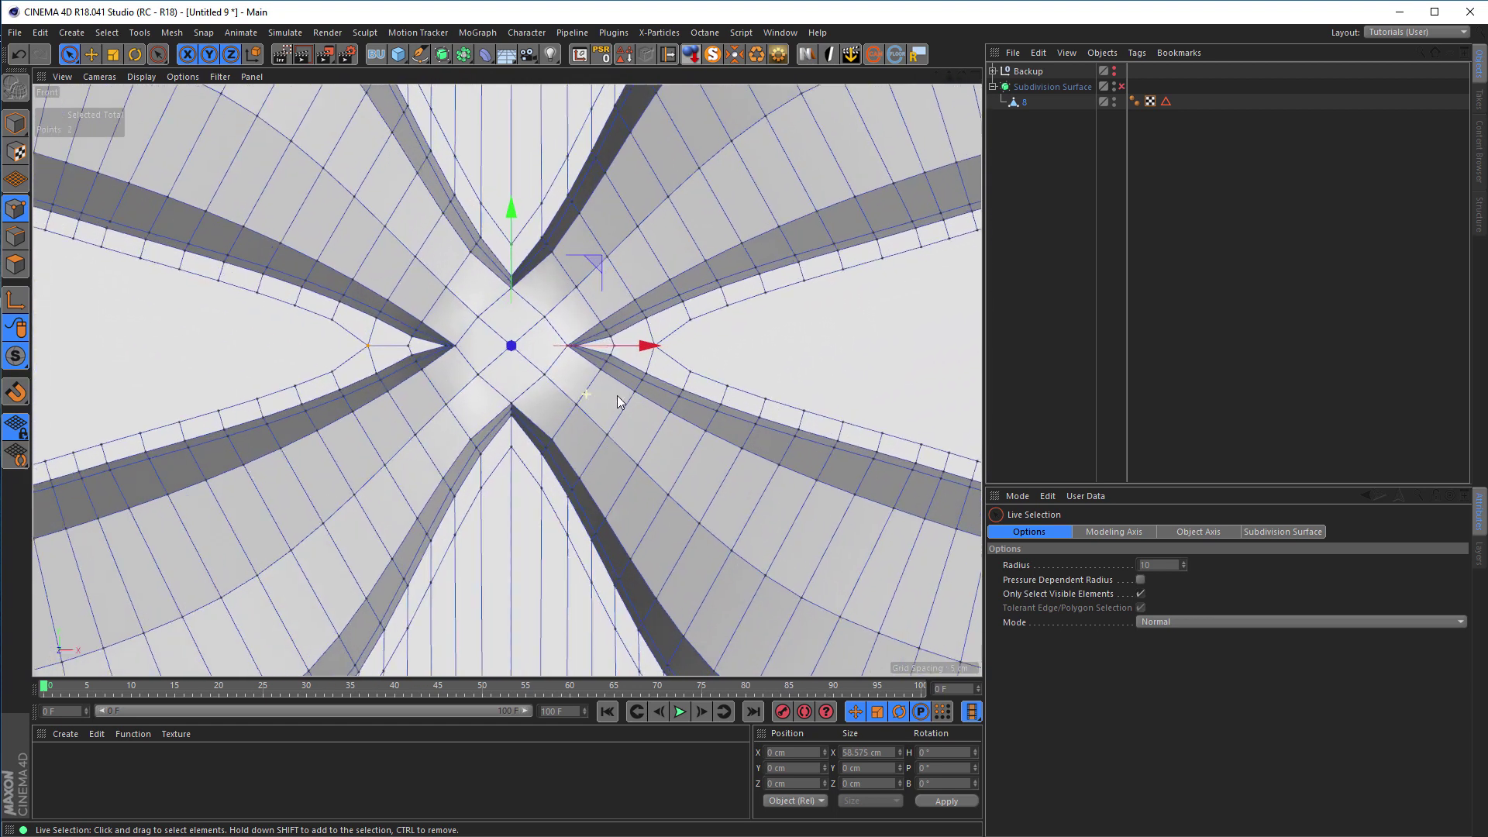
{"action": "scroll", "coordinate": [626, 401], "scroll_direction": "up", "scroll_amount": 2}
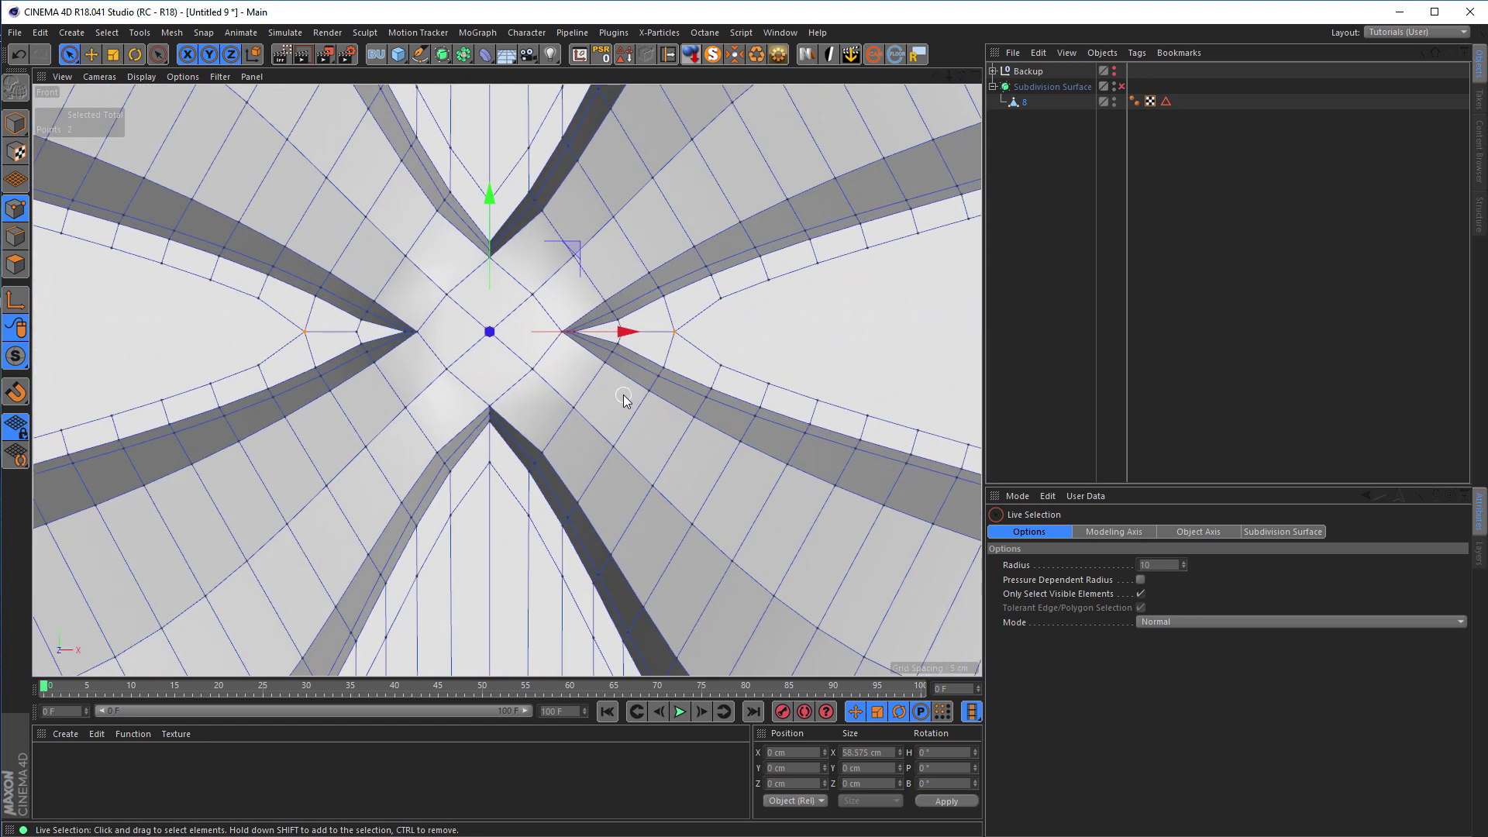
{"action": "key", "text": "t"}
{"action": "left_click_drag", "start_coordinate": [635, 333], "coordinate": [616, 336]}
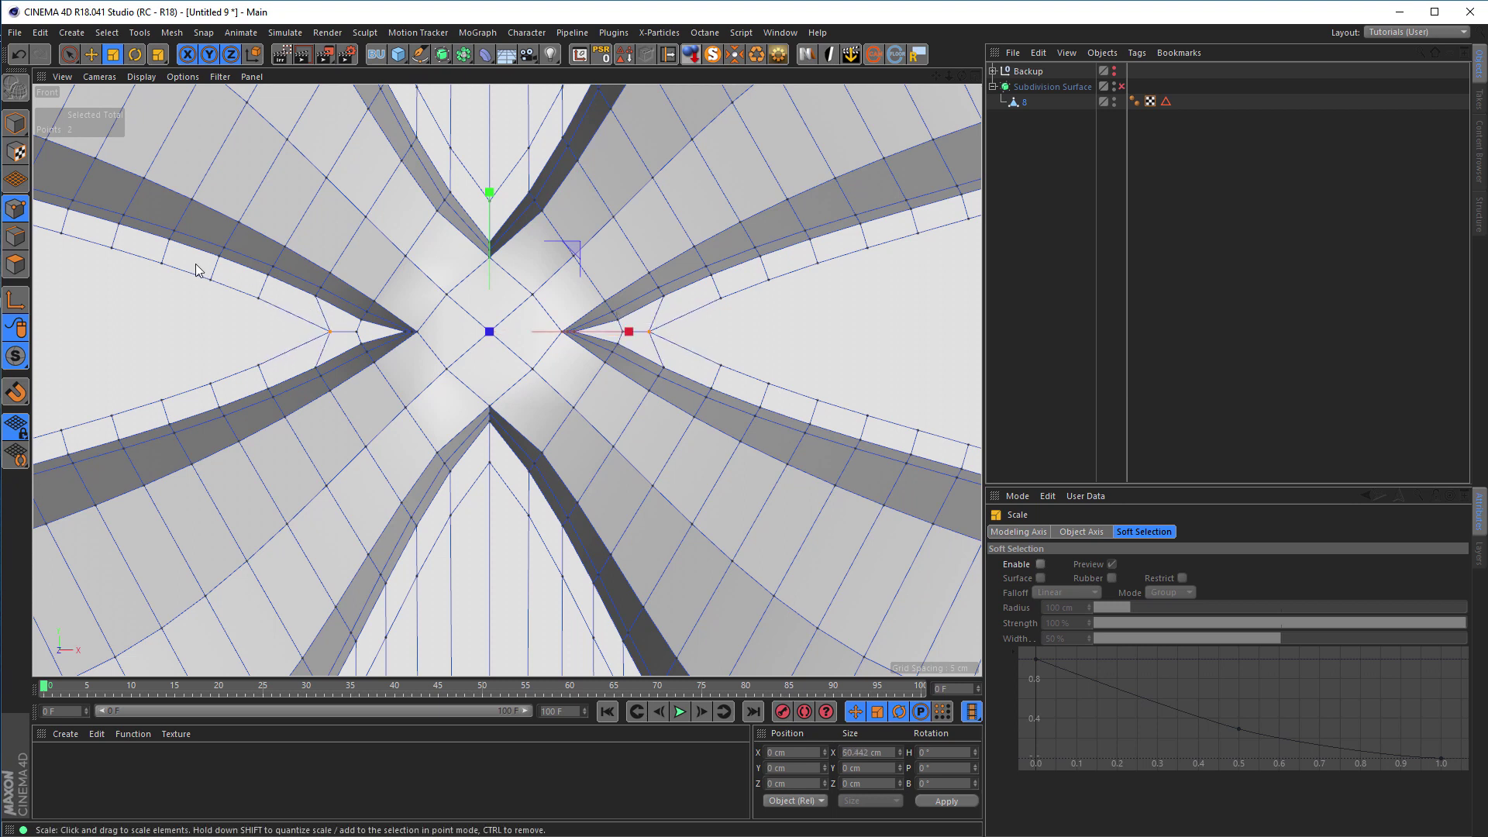
- Return to the Perspective view and orbit to review the whole figure-eight shape
{"action": "middle_click", "coordinate": [406, 375]}
{"action": "middle_click", "coordinate": [332, 287]}
{"action": "scroll", "coordinate": [319, 330], "scroll_direction": "down", "scroll_amount": 3}
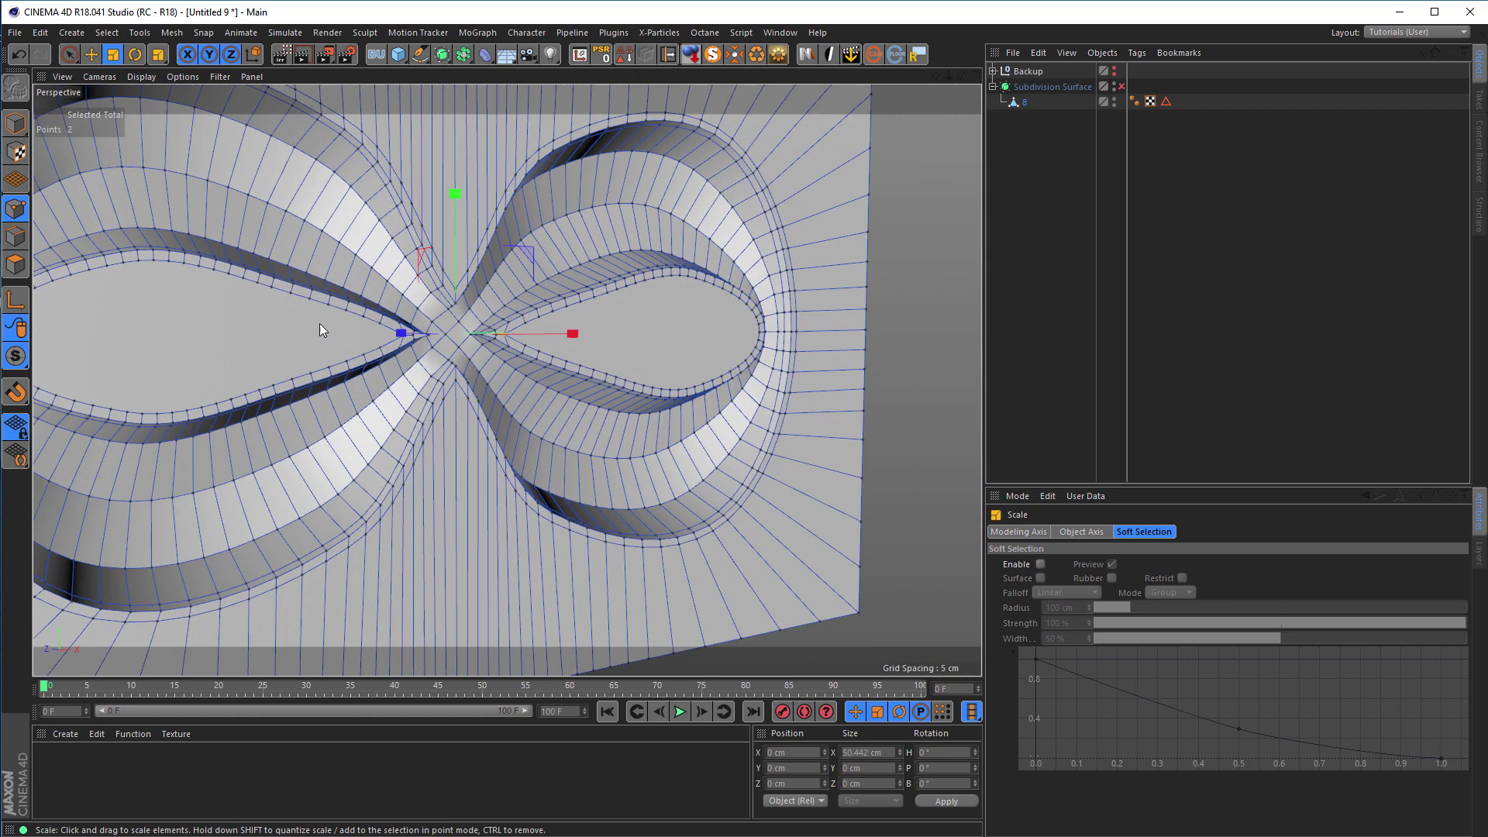
{"action": "left_click_drag", "start_coordinate": [440, 292], "coordinate": [486, 335], "text": "alt"}
{"action": "scroll", "coordinate": [486, 335], "scroll_direction": "down", "scroll_amount": 2}
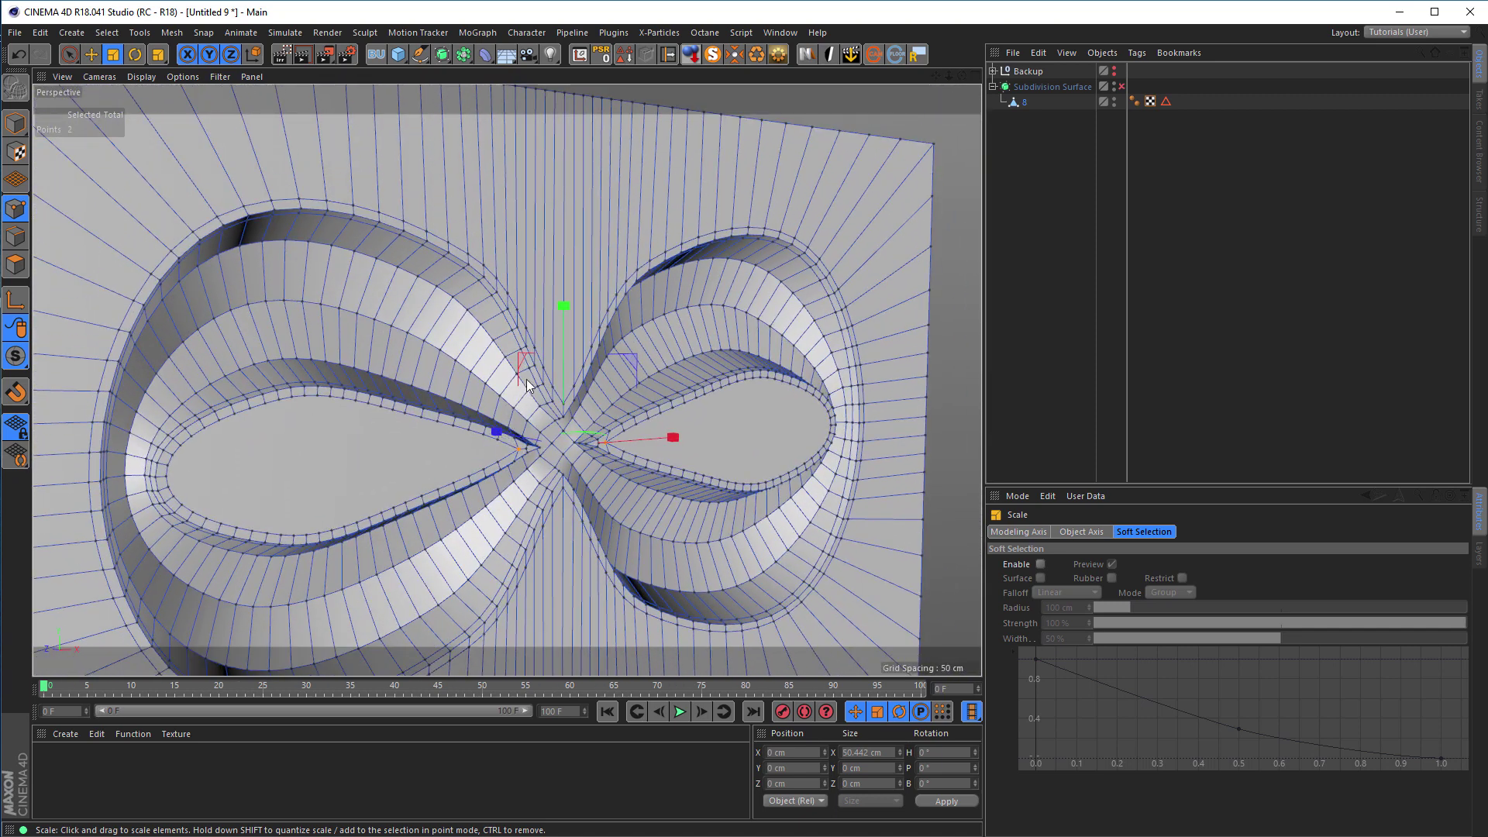
{"action": "scroll", "coordinate": [512, 355], "scroll_direction": "down", "scroll_amount": 2}
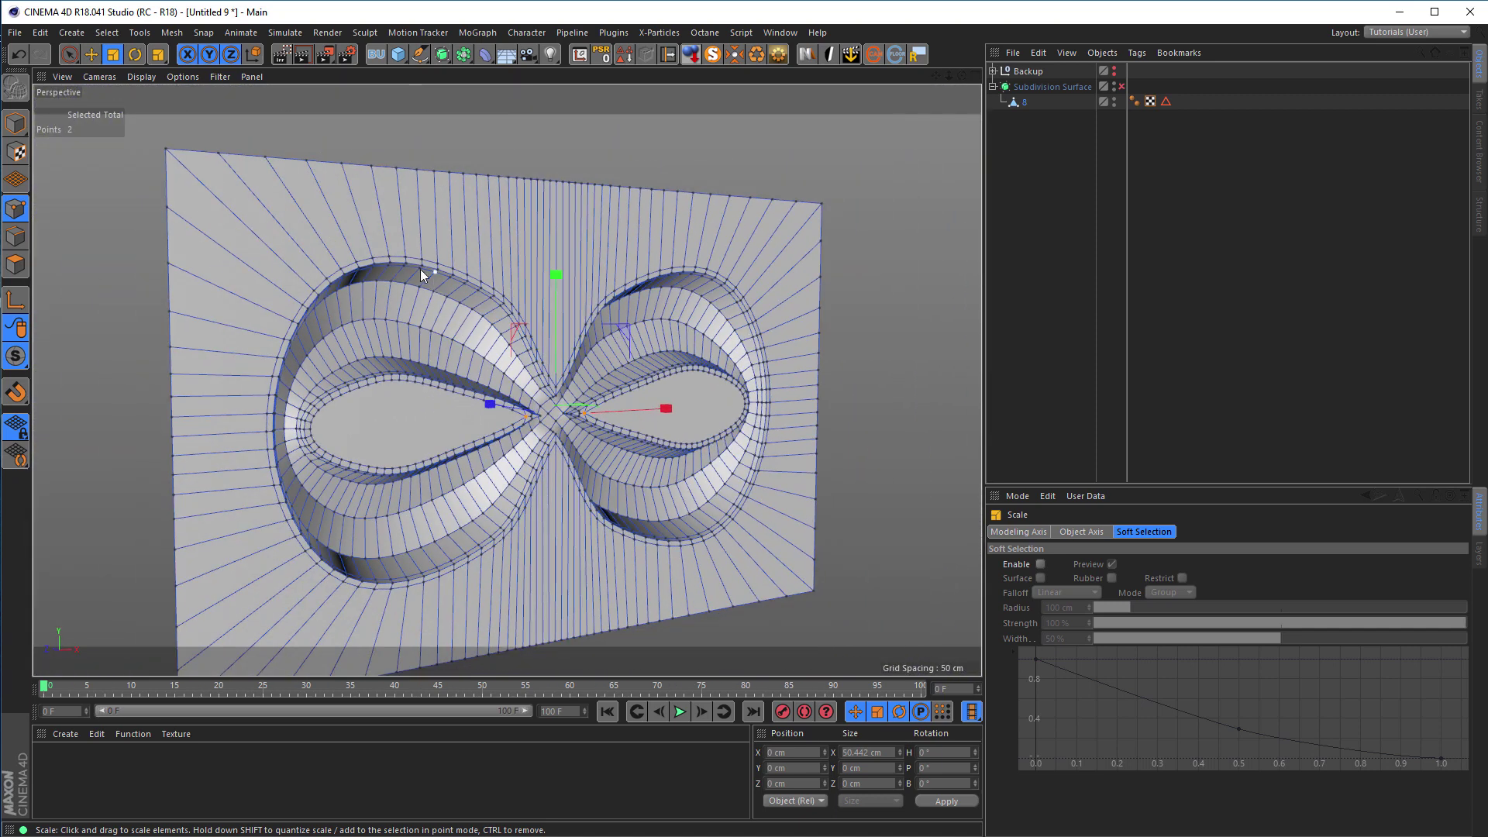
{"action": "scroll", "coordinate": [524, 271], "scroll_direction": "up", "scroll_amount": 2}
{"action": "scroll", "coordinate": [534, 232], "scroll_direction": "up", "scroll_amount": 1}
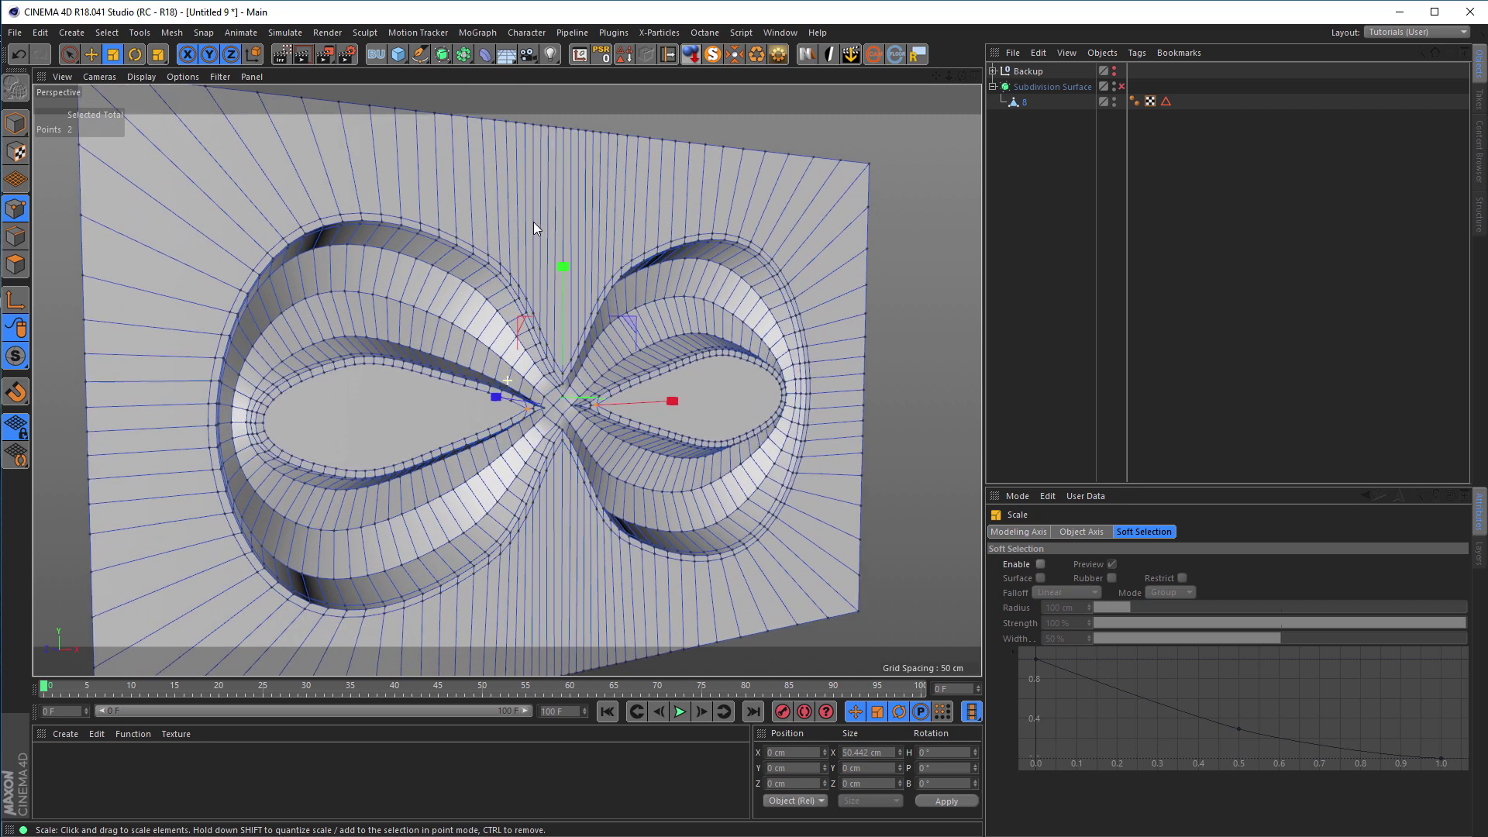
{"action": "left_click_drag", "start_coordinate": [533, 220], "coordinate": [546, 222], "text": "alt"}
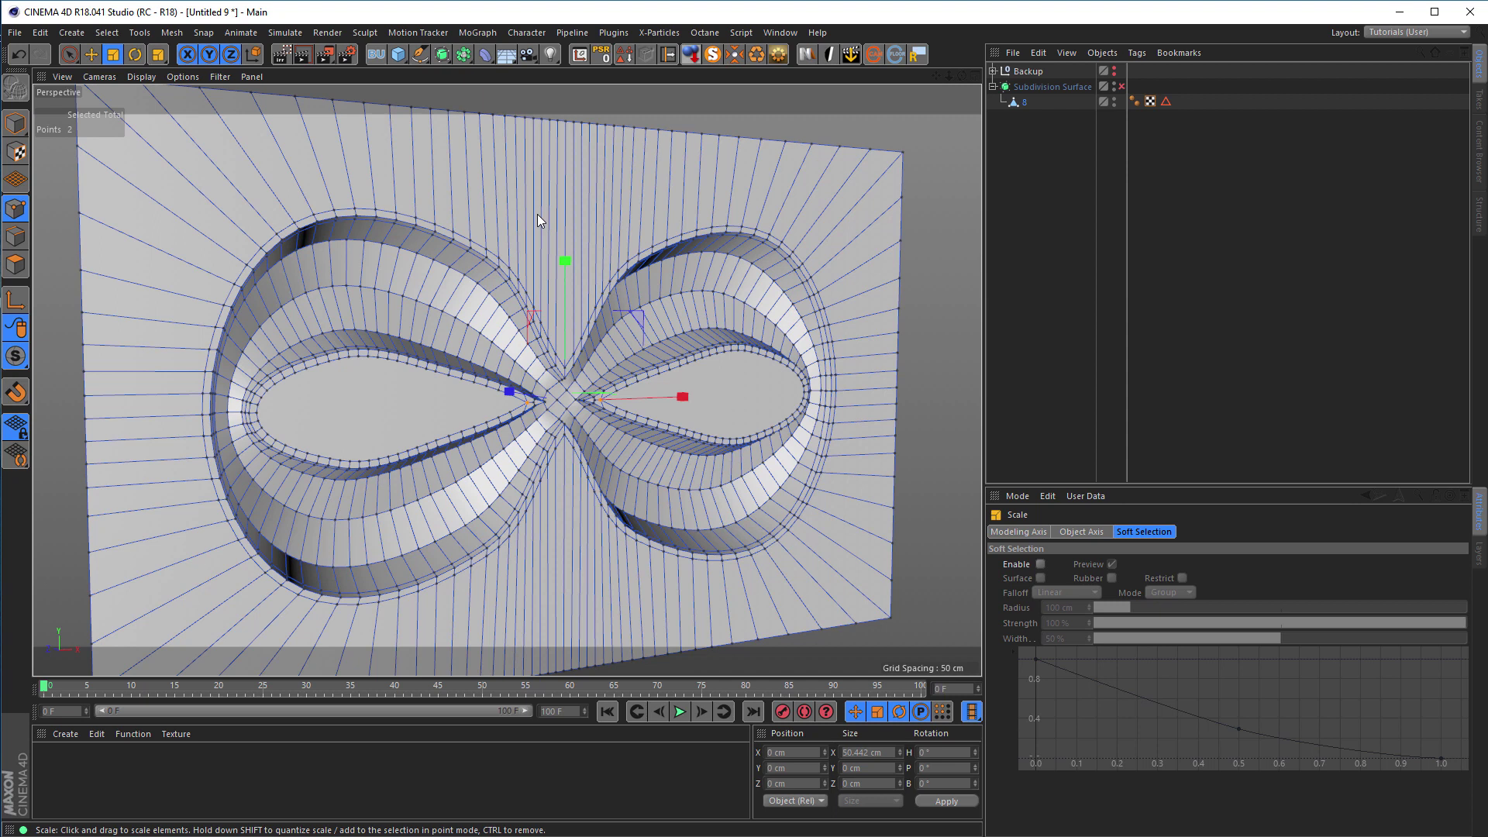
{"action": "key", "text": "k"}
{"action": "key", "text": "l"}
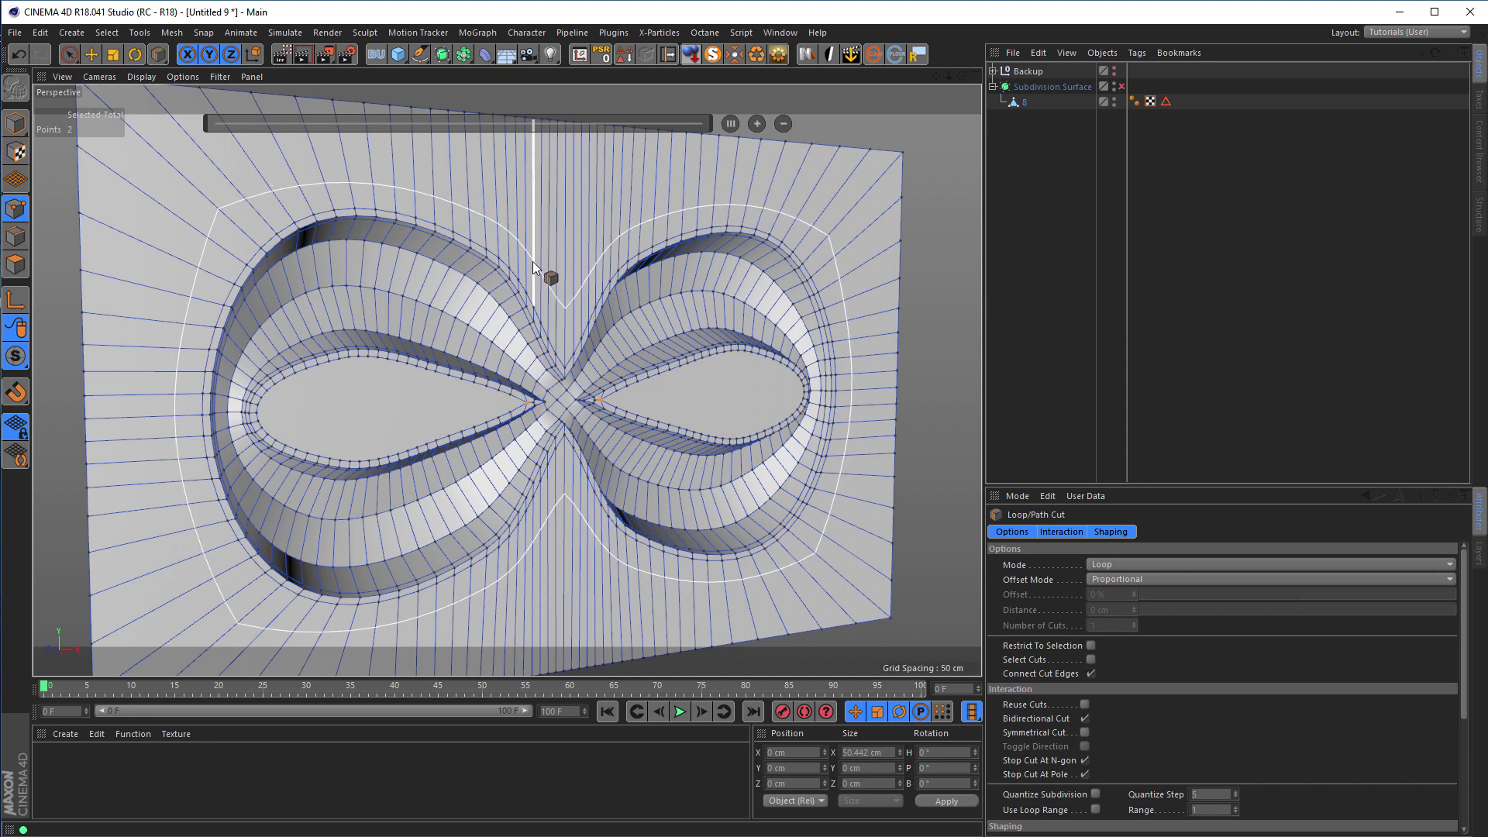
- Cut an edge loop around the plate at a 56.648% offset near its border, then return to Model mode
{"action": "left_click_drag", "start_coordinate": [533, 267], "coordinate": [530, 159]}
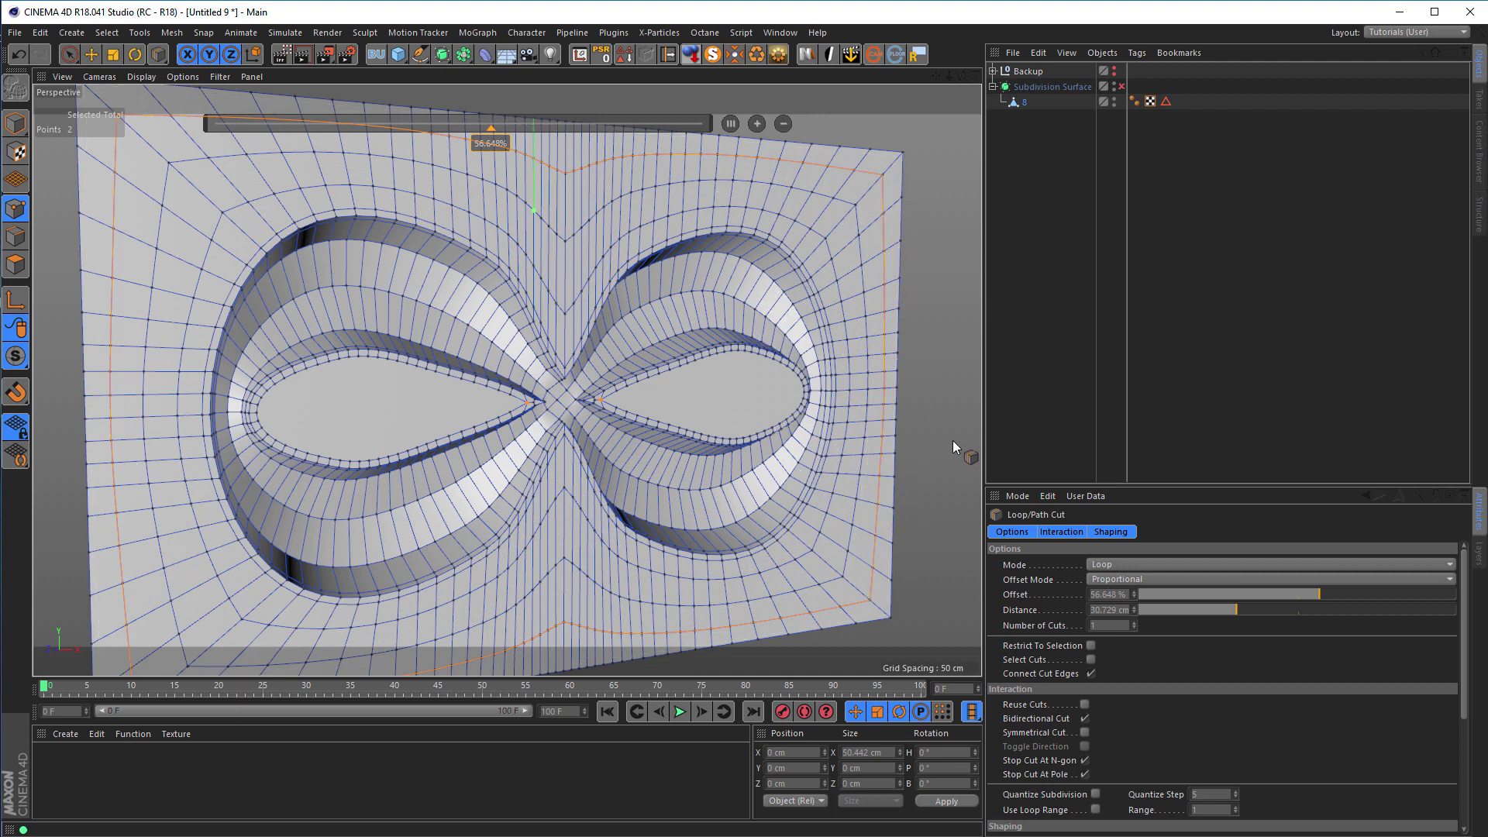
{"action": "left_click", "coordinate": [16, 124]}
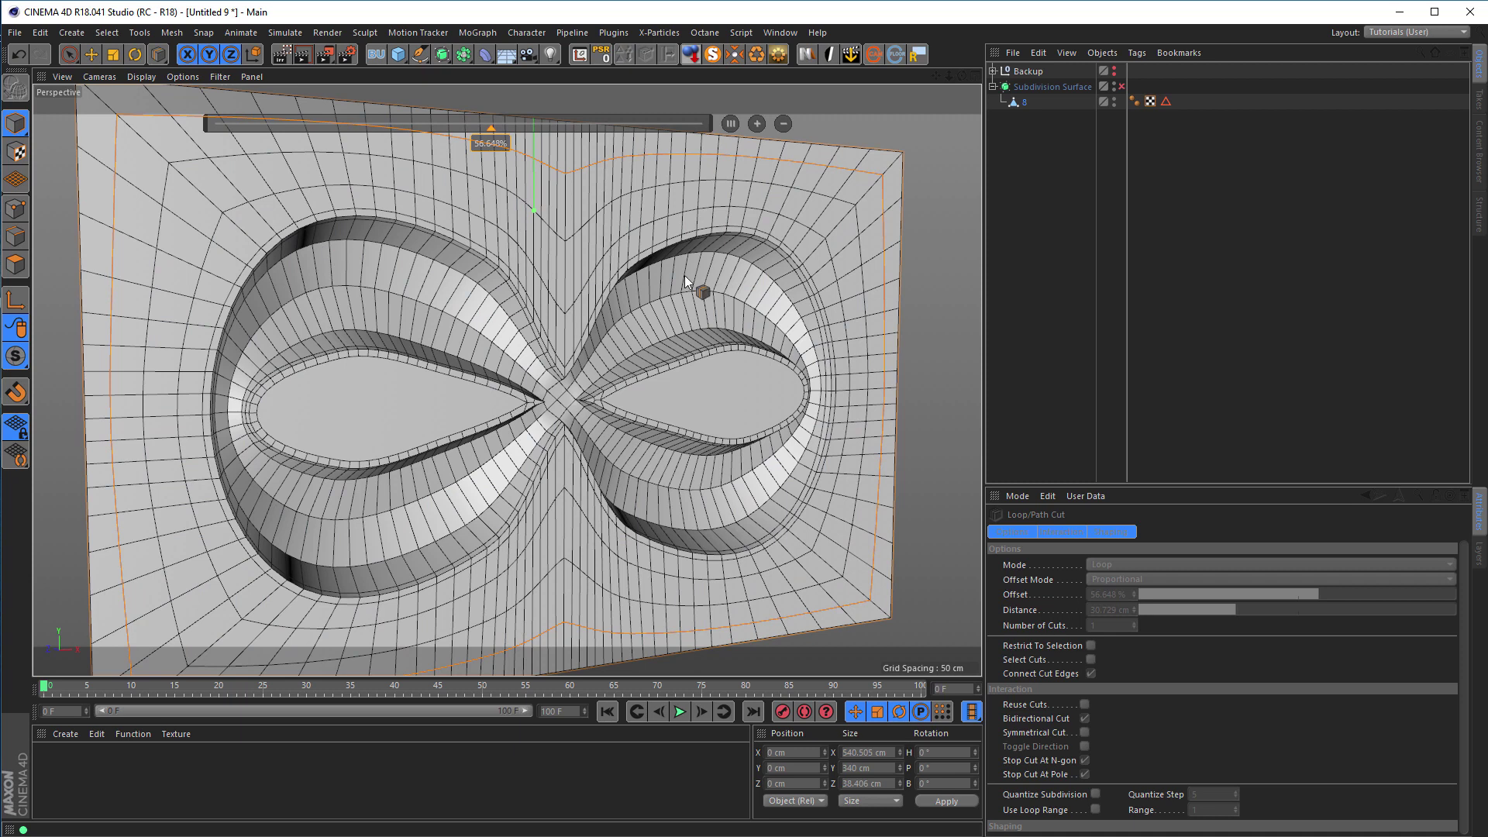
- Enable Subdivision Surface smoothing and frame the whole figure-eight in view
{"action": "left_click", "coordinate": [1122, 86]}
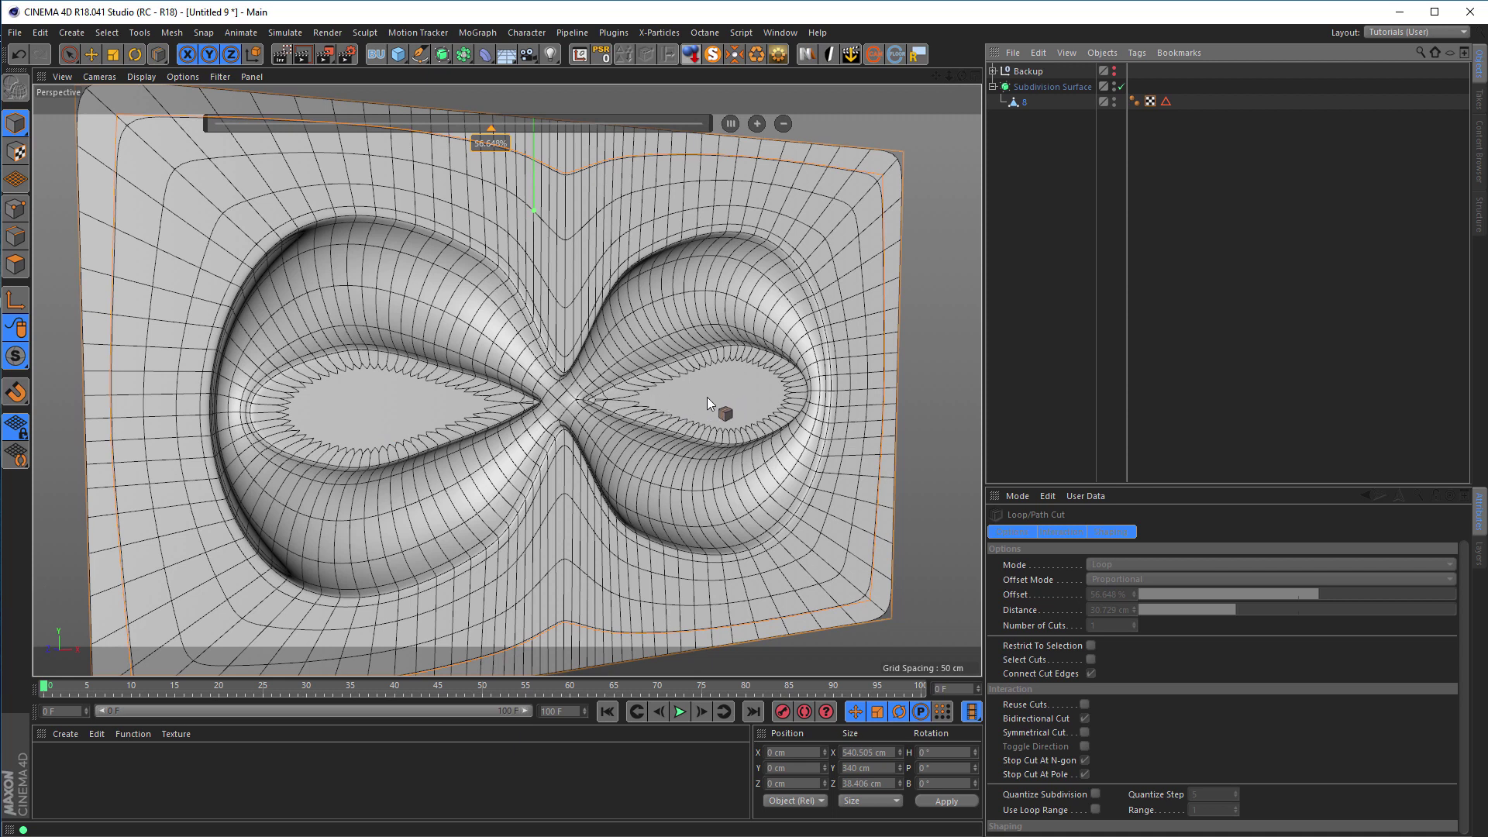
{"action": "scroll", "coordinate": [578, 414], "scroll_direction": "up", "scroll_amount": 5}
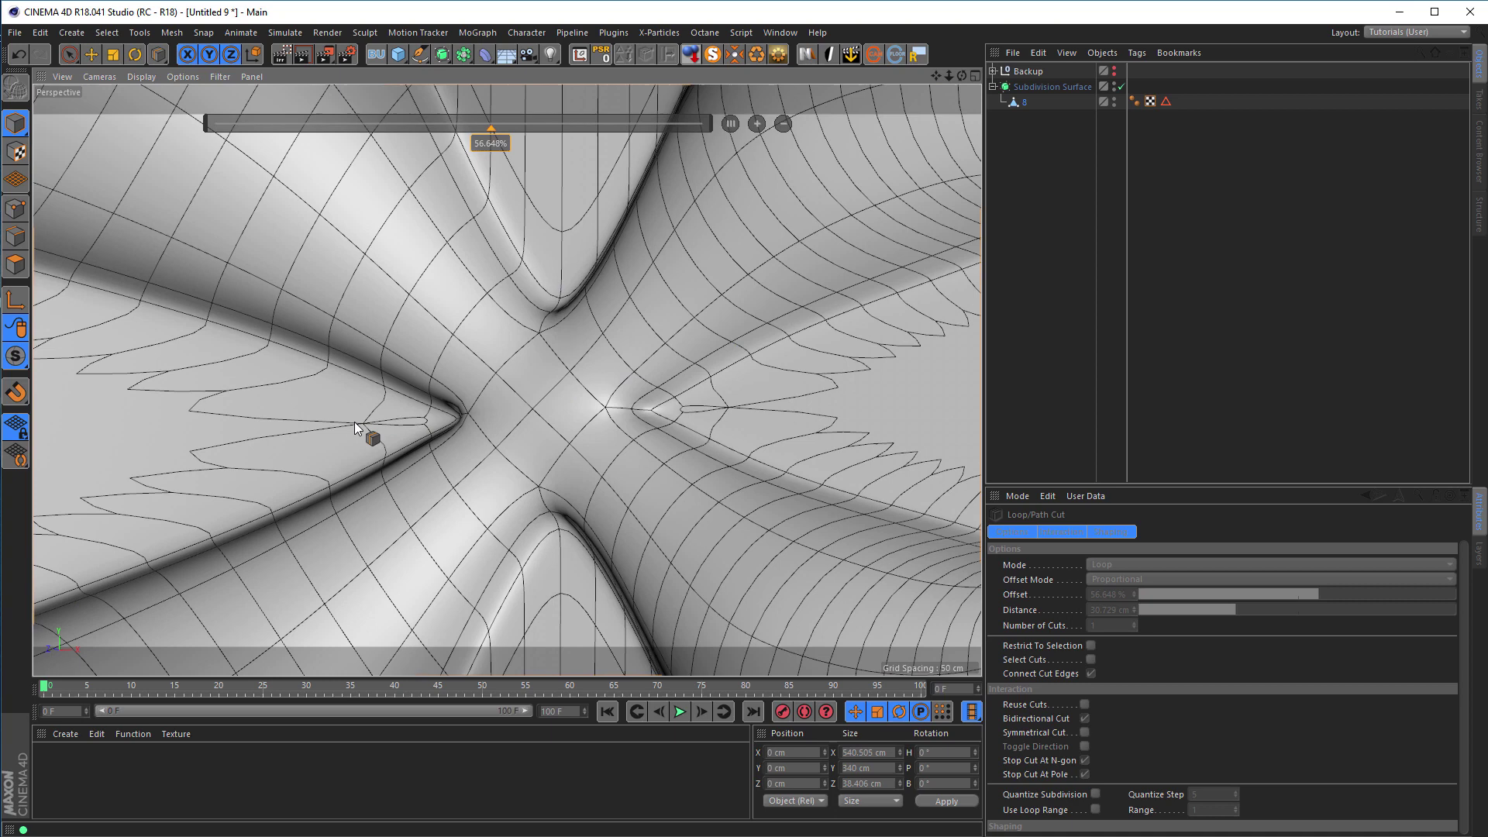
{"action": "scroll", "coordinate": [310, 430], "scroll_direction": "down", "scroll_amount": 5}
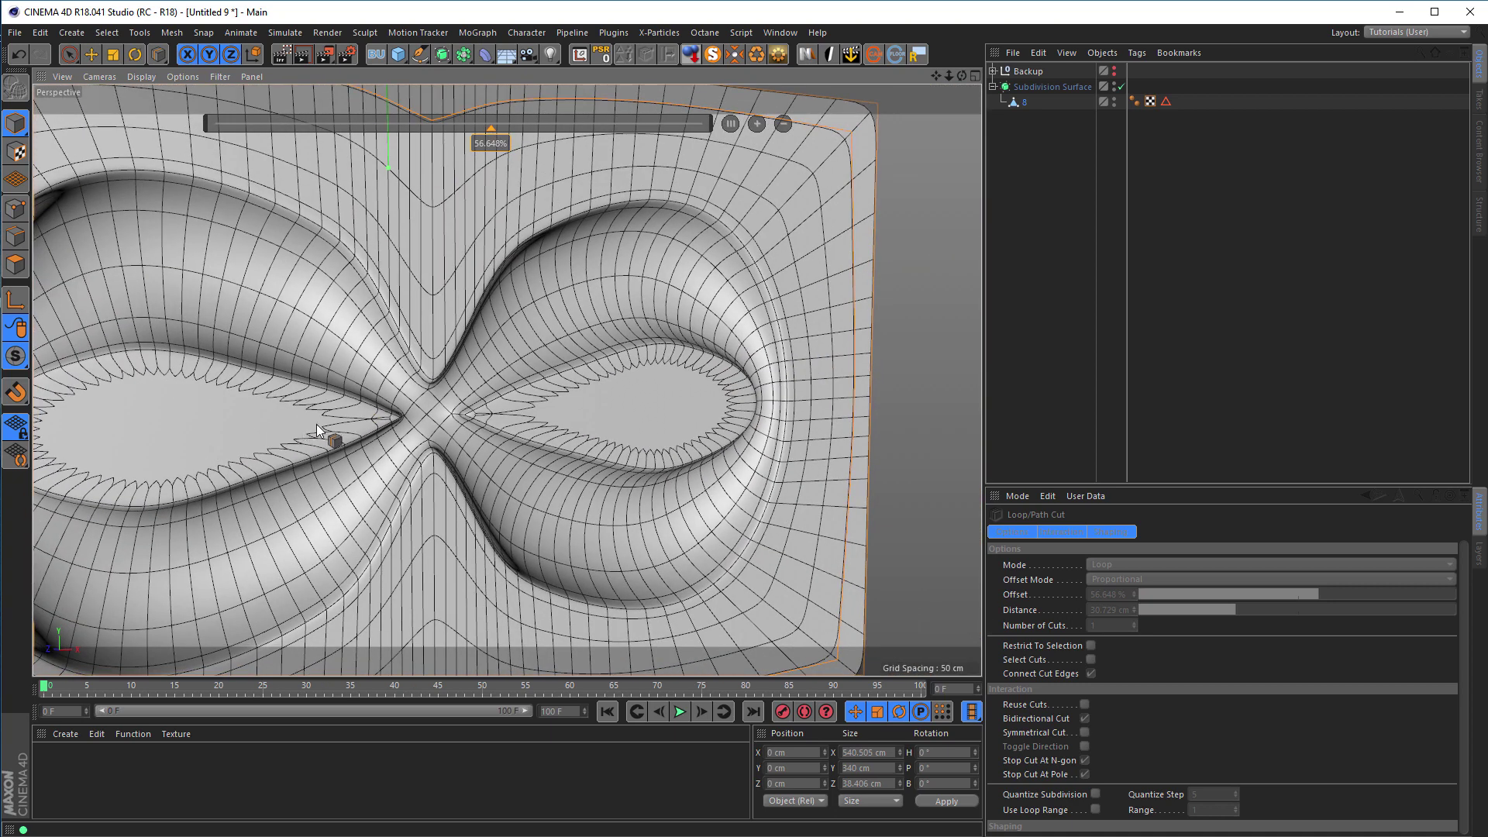
{"action": "middle_click_drag", "start_coordinate": [316, 425], "coordinate": [440, 411], "text": "alt"}
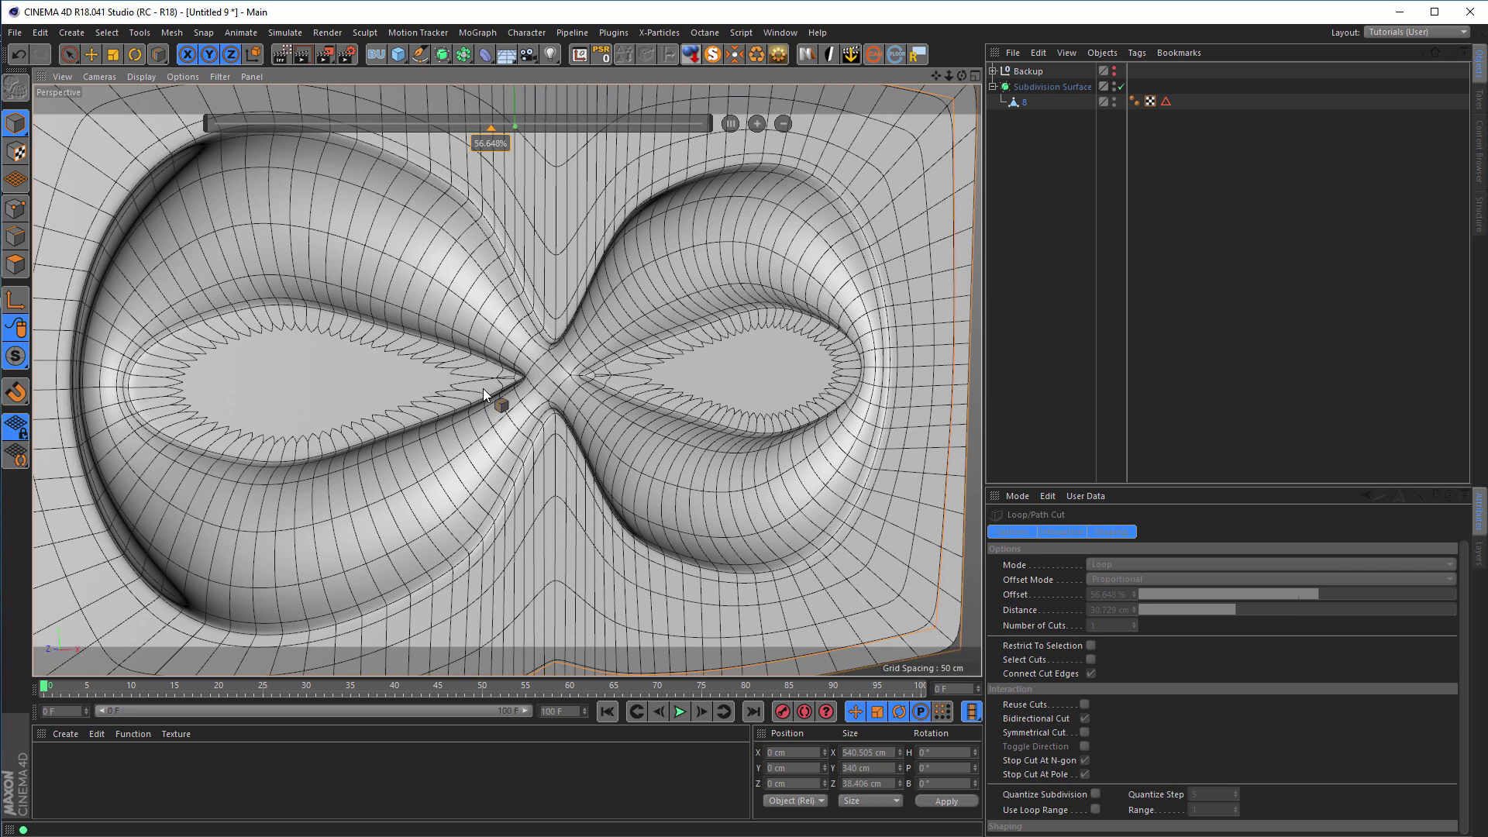
{"action": "scroll", "coordinate": [504, 384], "scroll_direction": "up", "scroll_amount": 5}
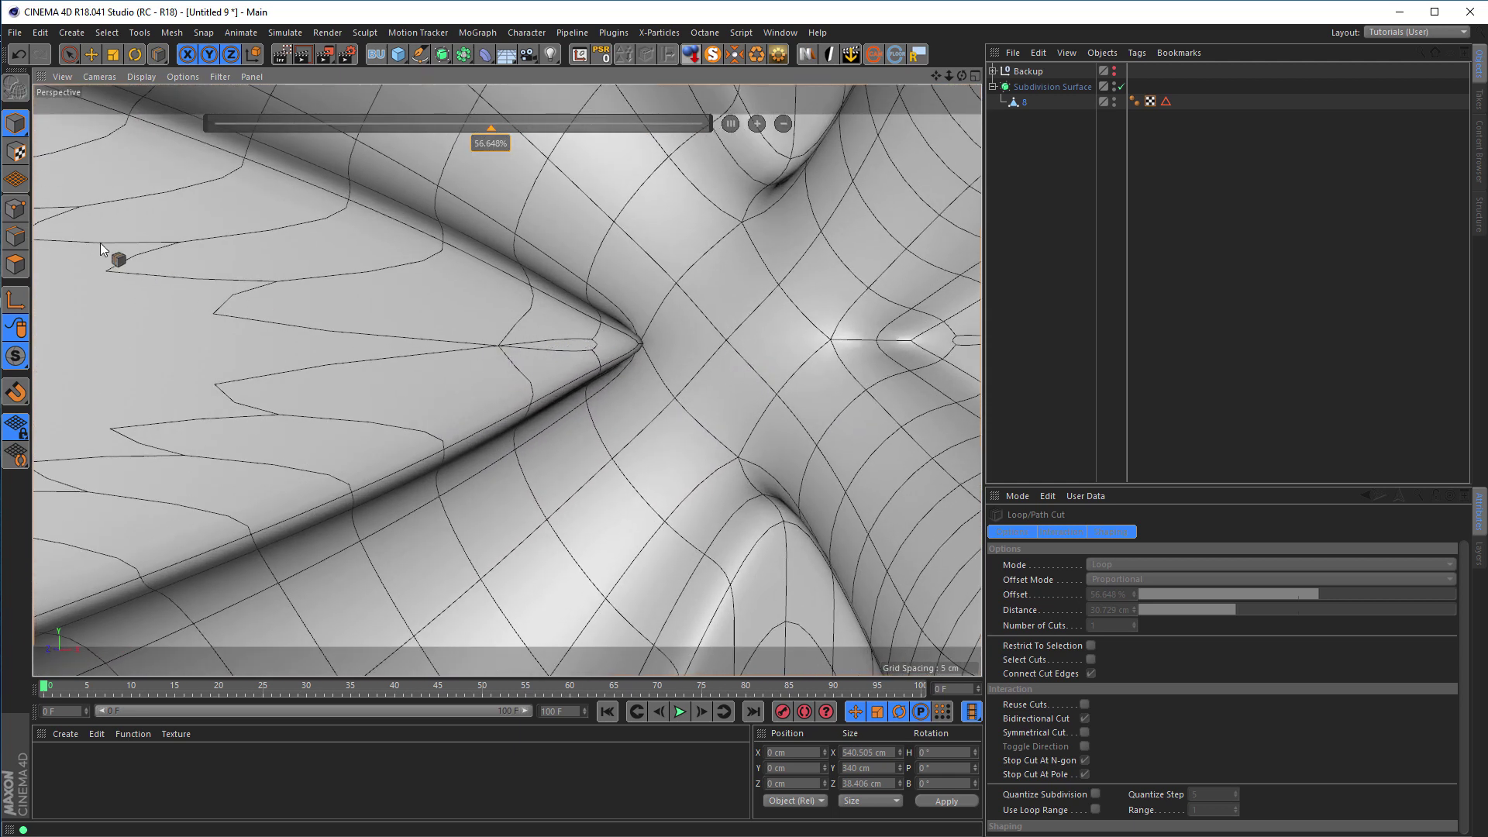
{"action": "scroll", "coordinate": [264, 302], "scroll_direction": "down", "scroll_amount": 6}
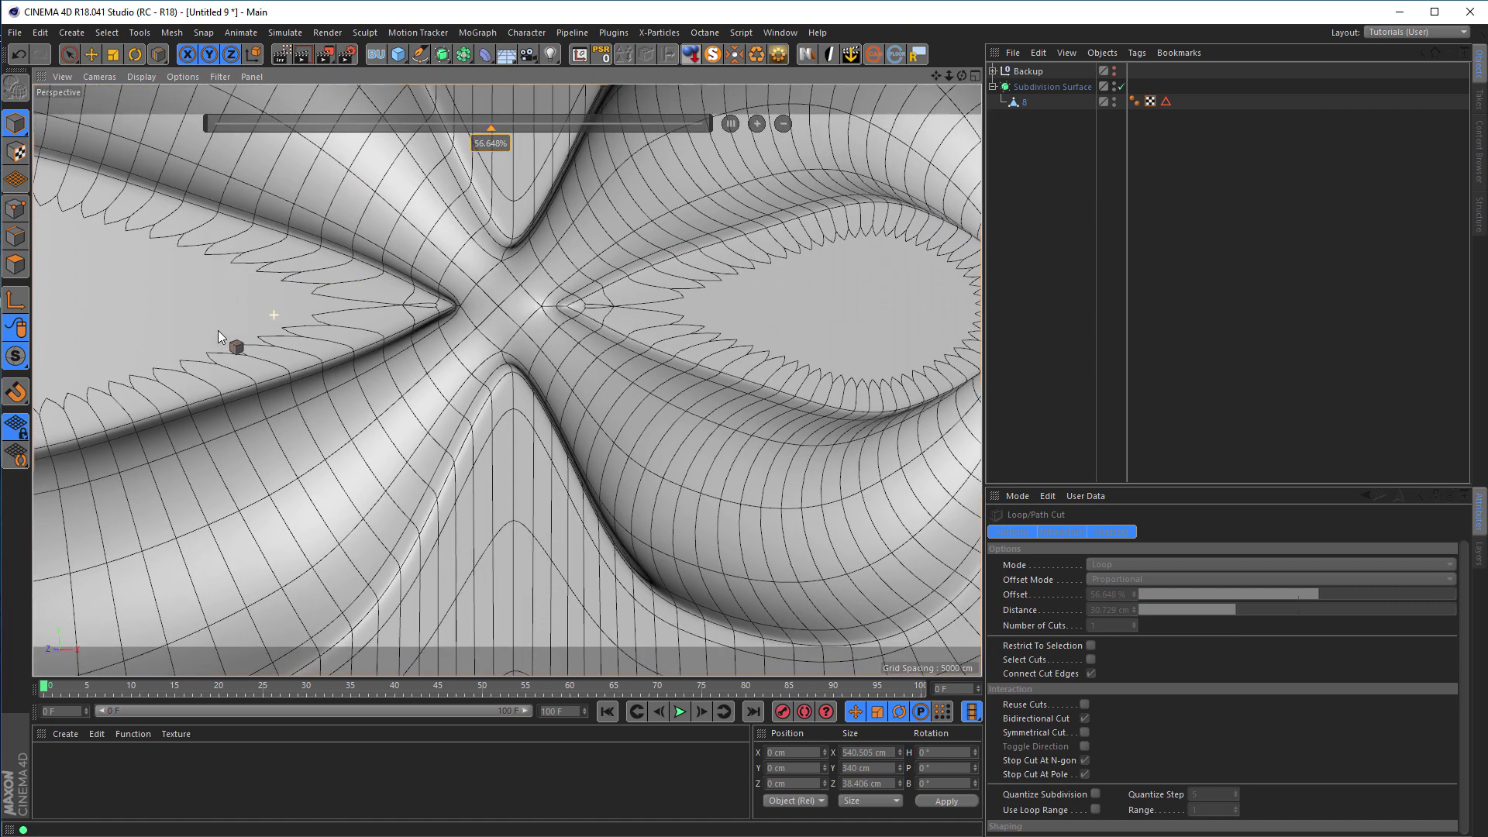
{"action": "scroll", "coordinate": [217, 329], "scroll_direction": "down", "scroll_amount": 2}
- Merge the overlapping points near the left spike tip, inspect it closely, and select polygon object 8
{"action": "left_click", "coordinate": [15, 208]}
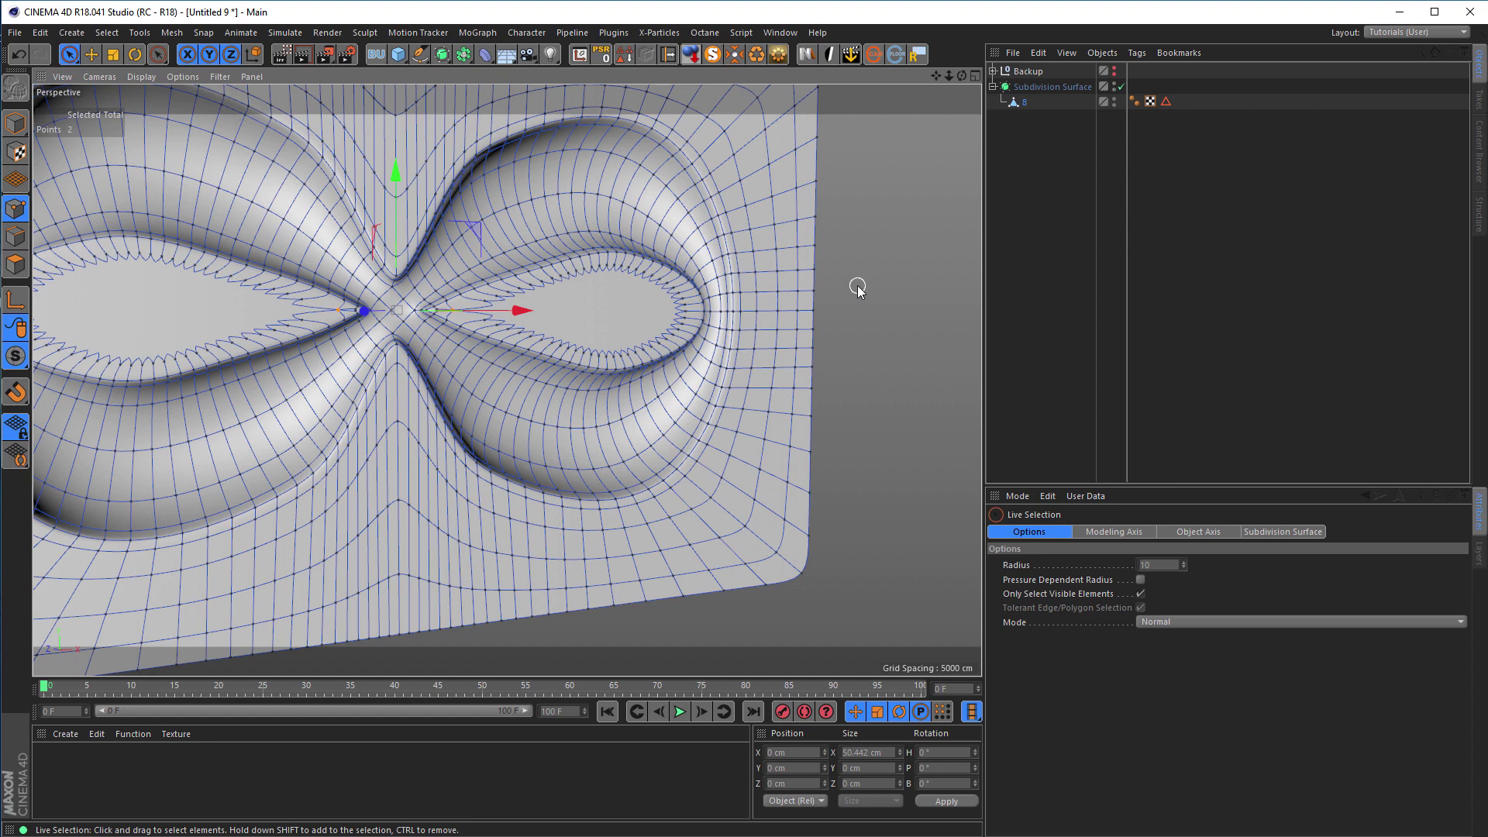
{"action": "left_click", "coordinate": [854, 289]}
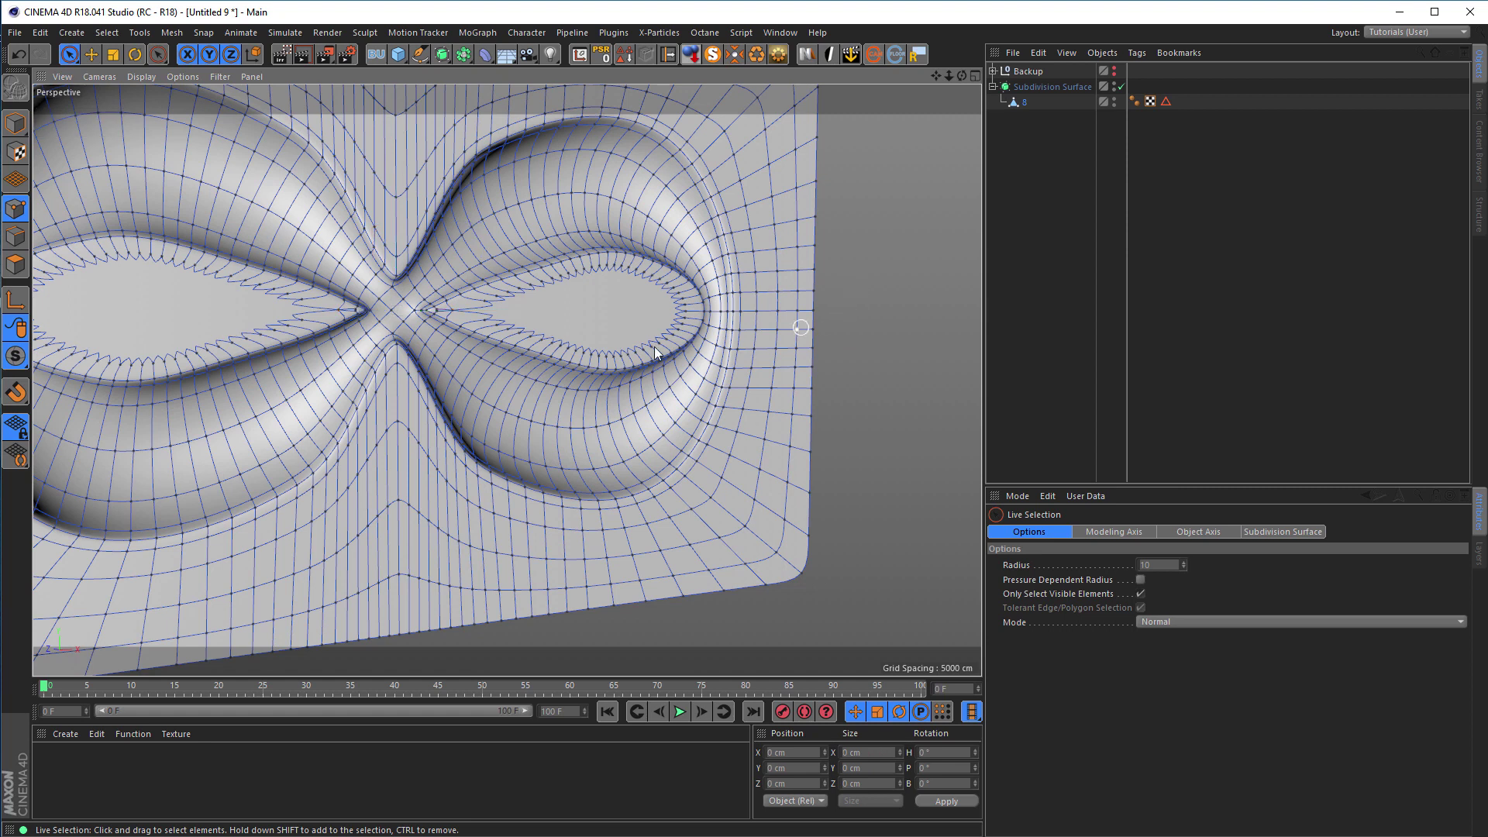
{"action": "scroll", "coordinate": [465, 309], "scroll_direction": "up", "scroll_amount": 5}
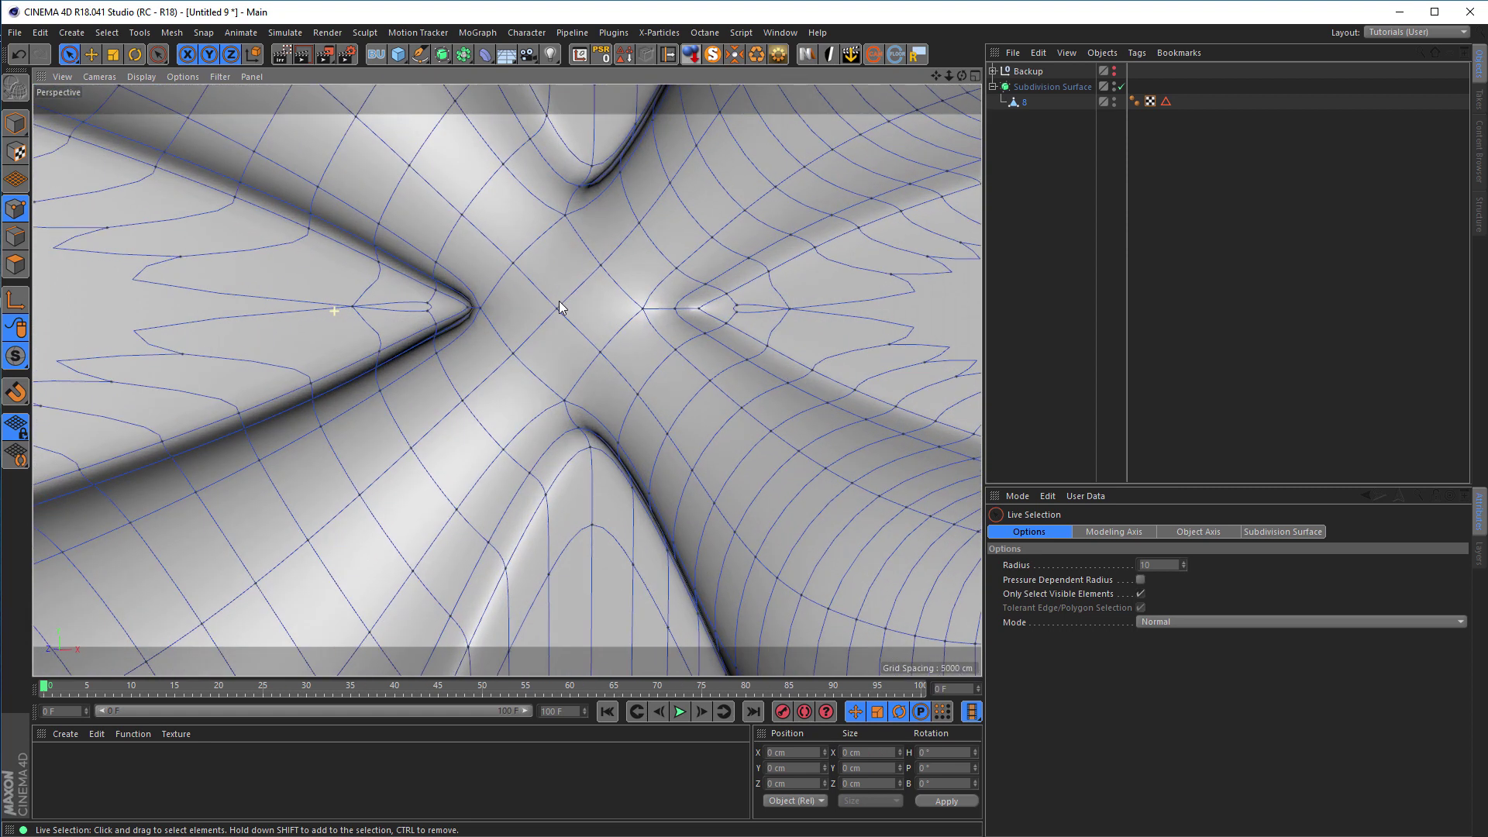
{"action": "left_click", "coordinate": [754, 59]}
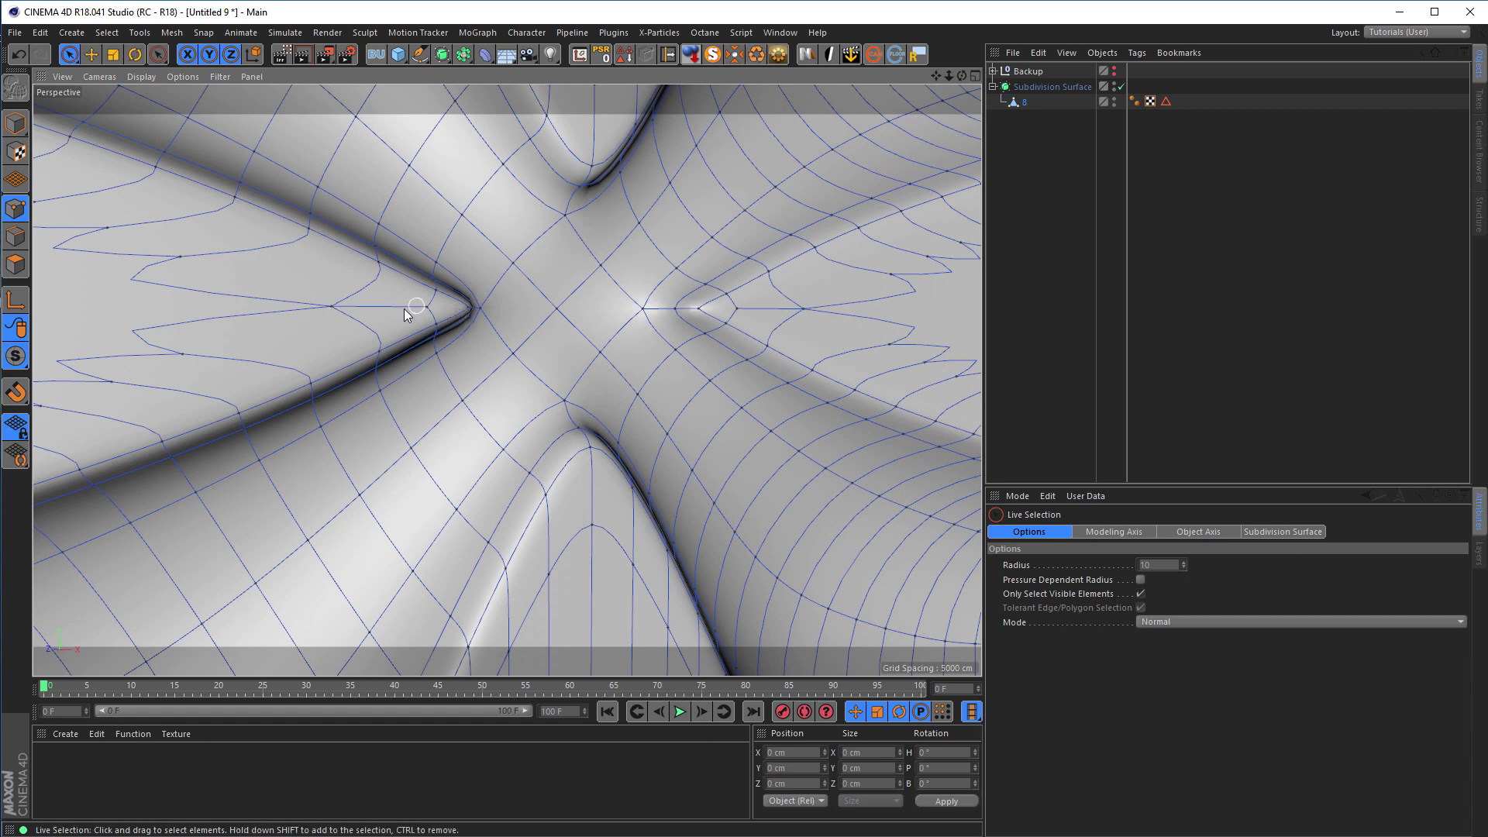
{"action": "scroll", "coordinate": [206, 355], "scroll_direction": "down", "scroll_amount": 5}
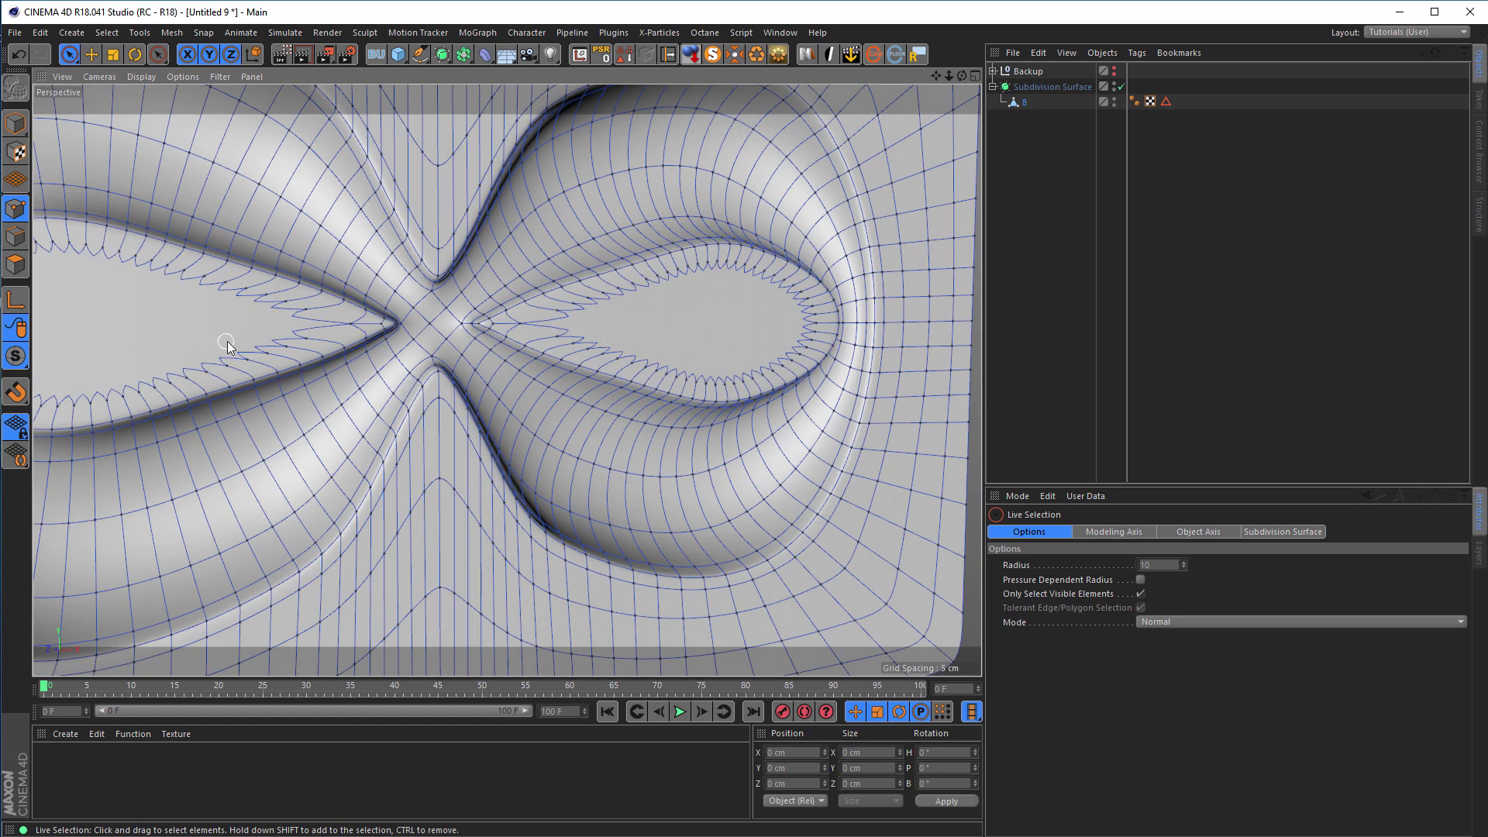
{"action": "scroll", "coordinate": [387, 324], "scroll_direction": "up", "scroll_amount": 3}
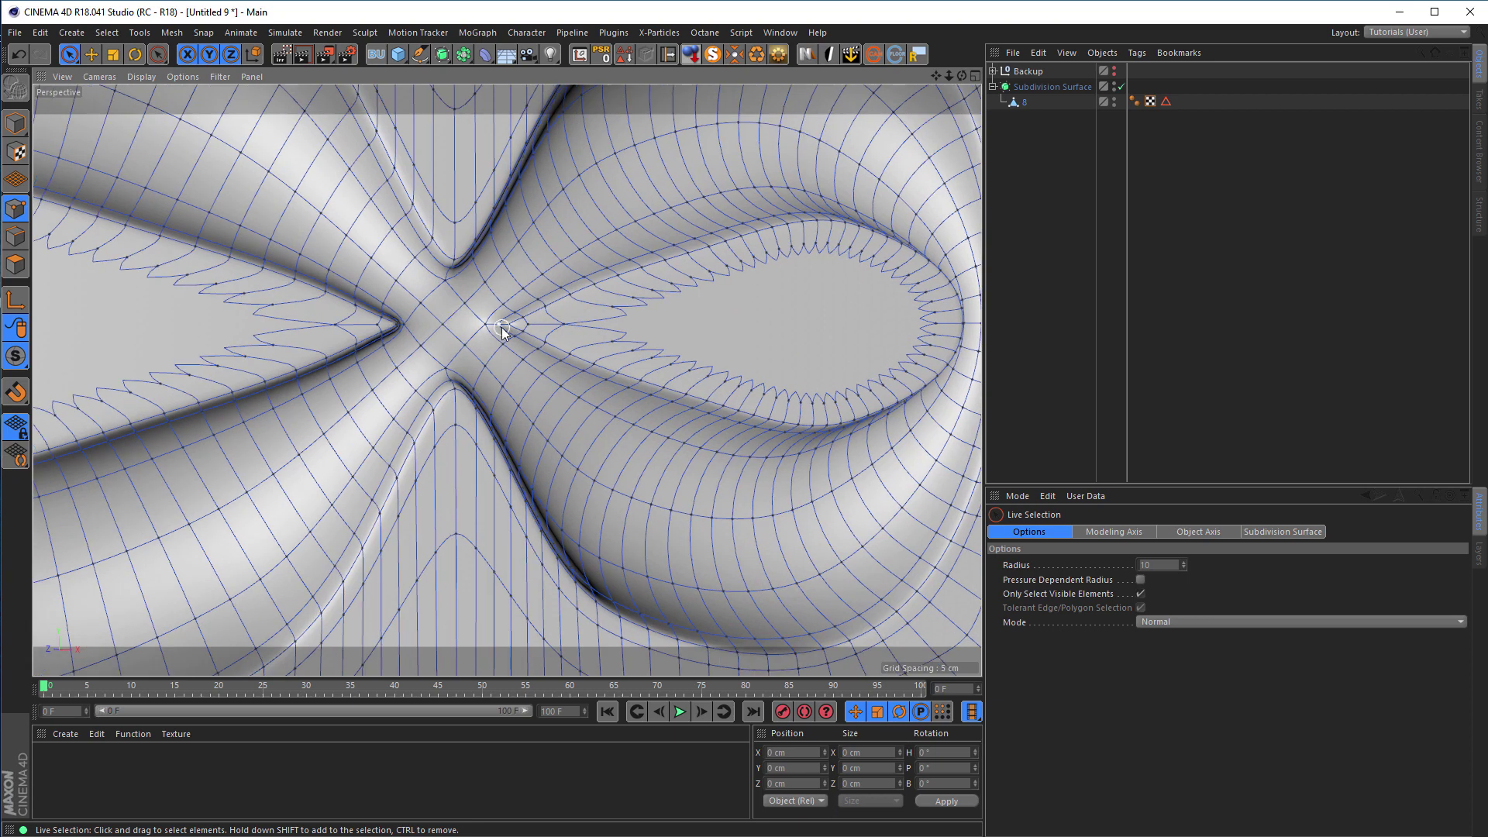
{"action": "right_click_drag", "start_coordinate": [364, 333], "coordinate": [444, 319], "text": "alt"}
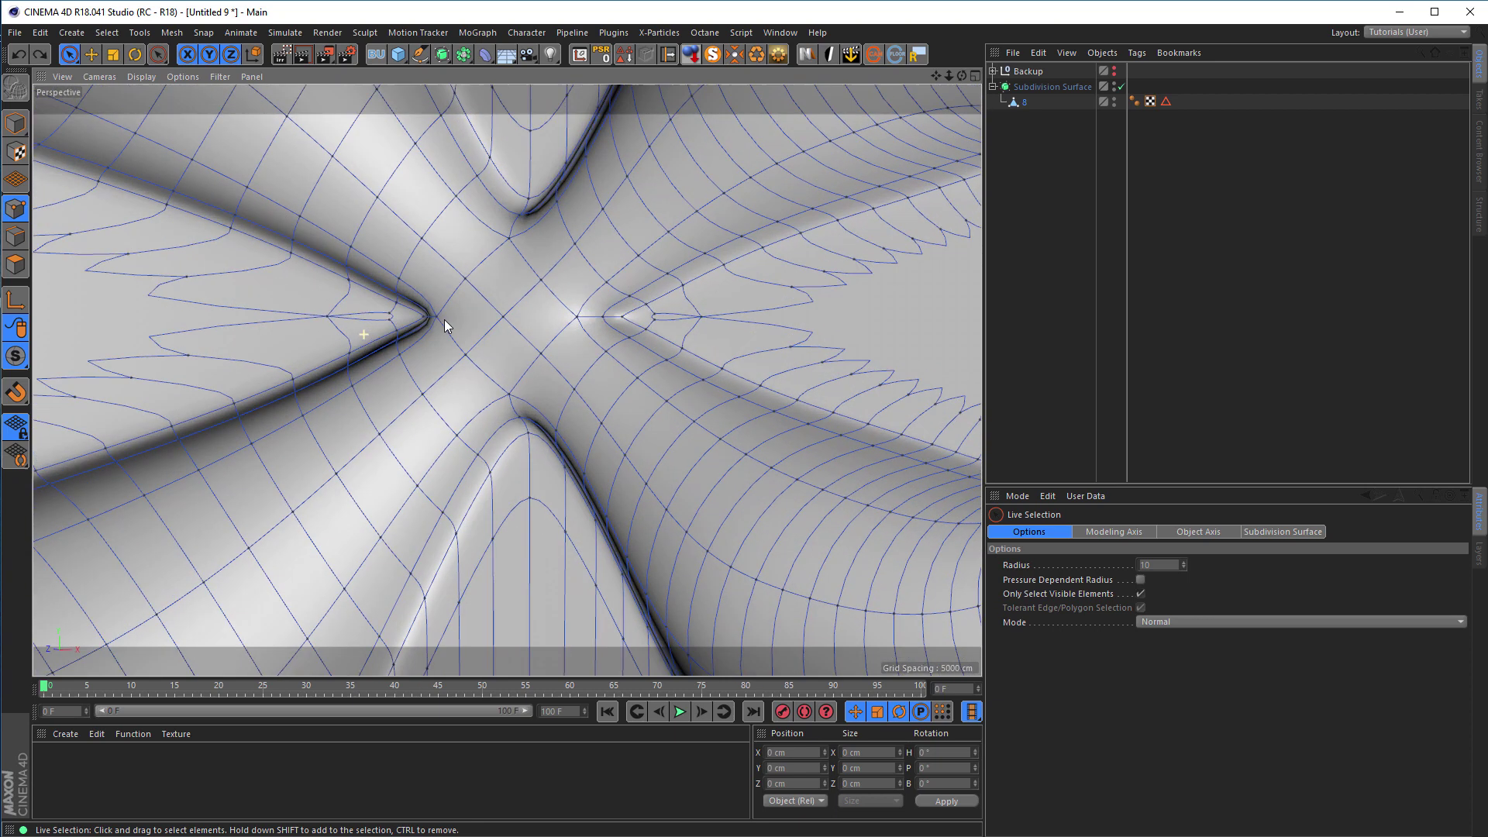
{"action": "scroll", "coordinate": [418, 324], "scroll_direction": "down", "scroll_amount": 5}
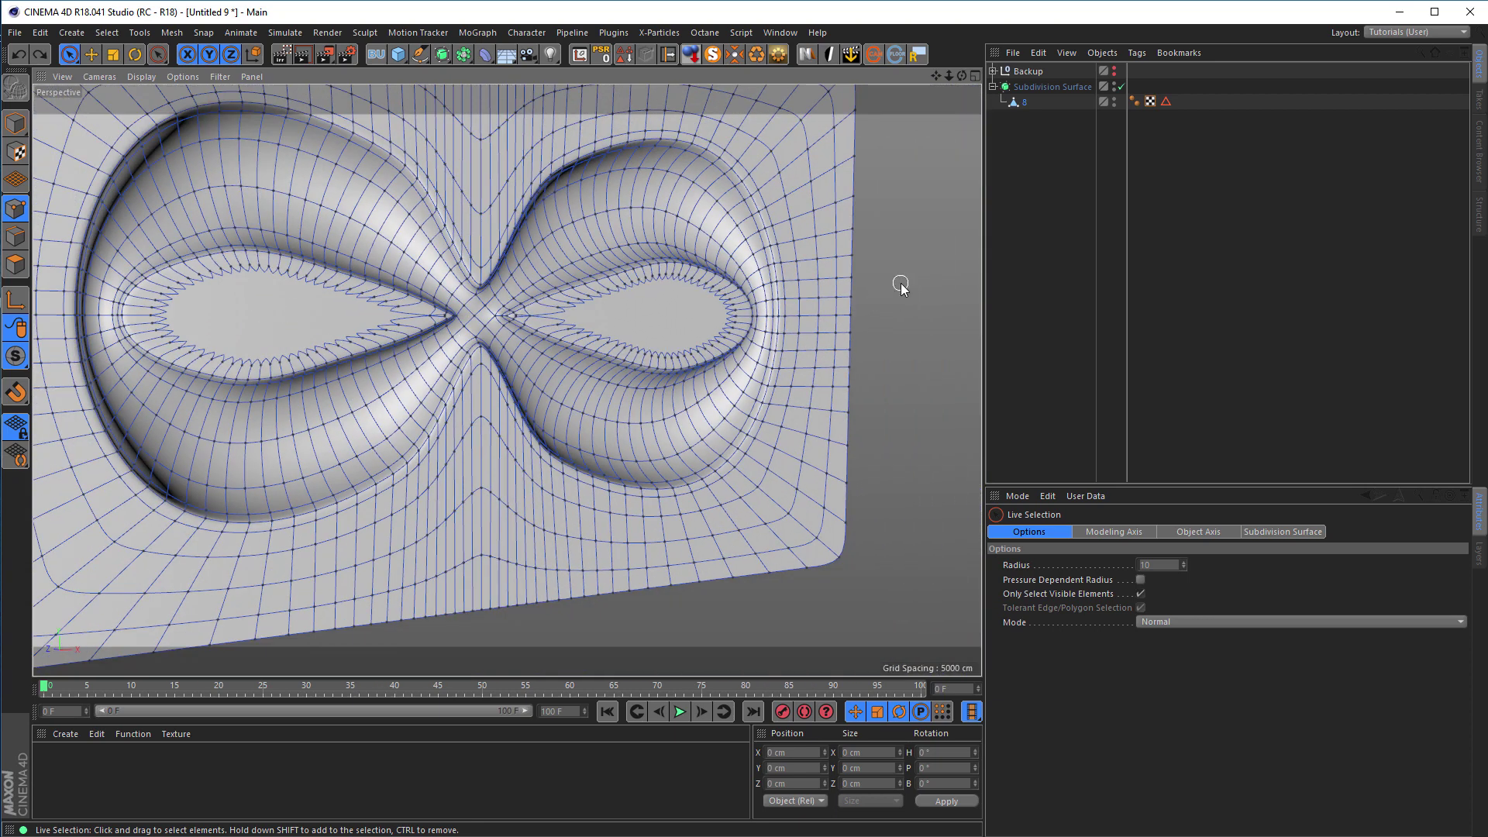
{"action": "scroll", "coordinate": [612, 290], "scroll_direction": "up", "scroll_amount": 5}
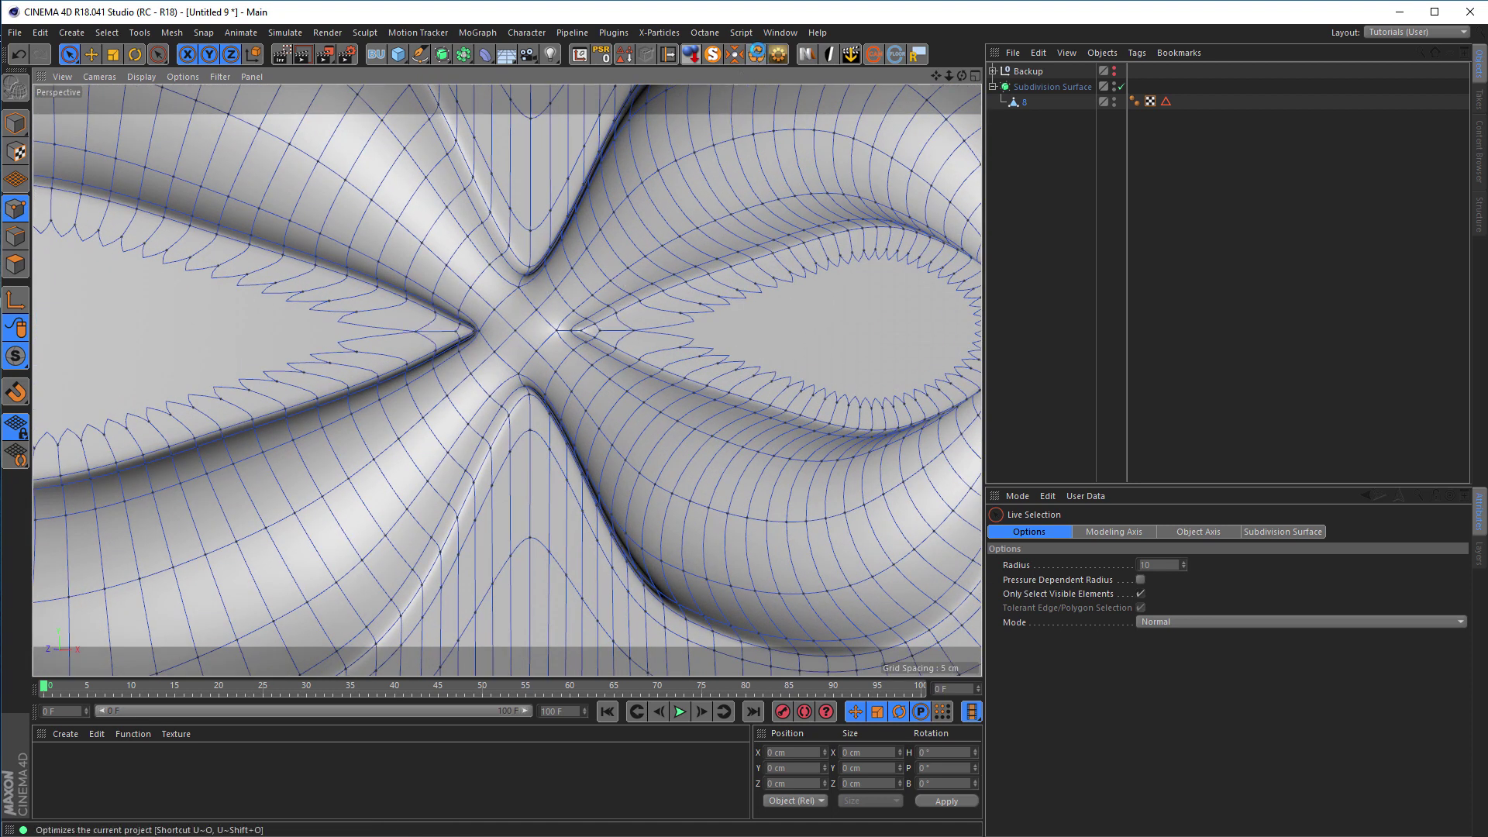
{"action": "scroll", "coordinate": [459, 371], "scroll_direction": "down", "scroll_amount": 5}
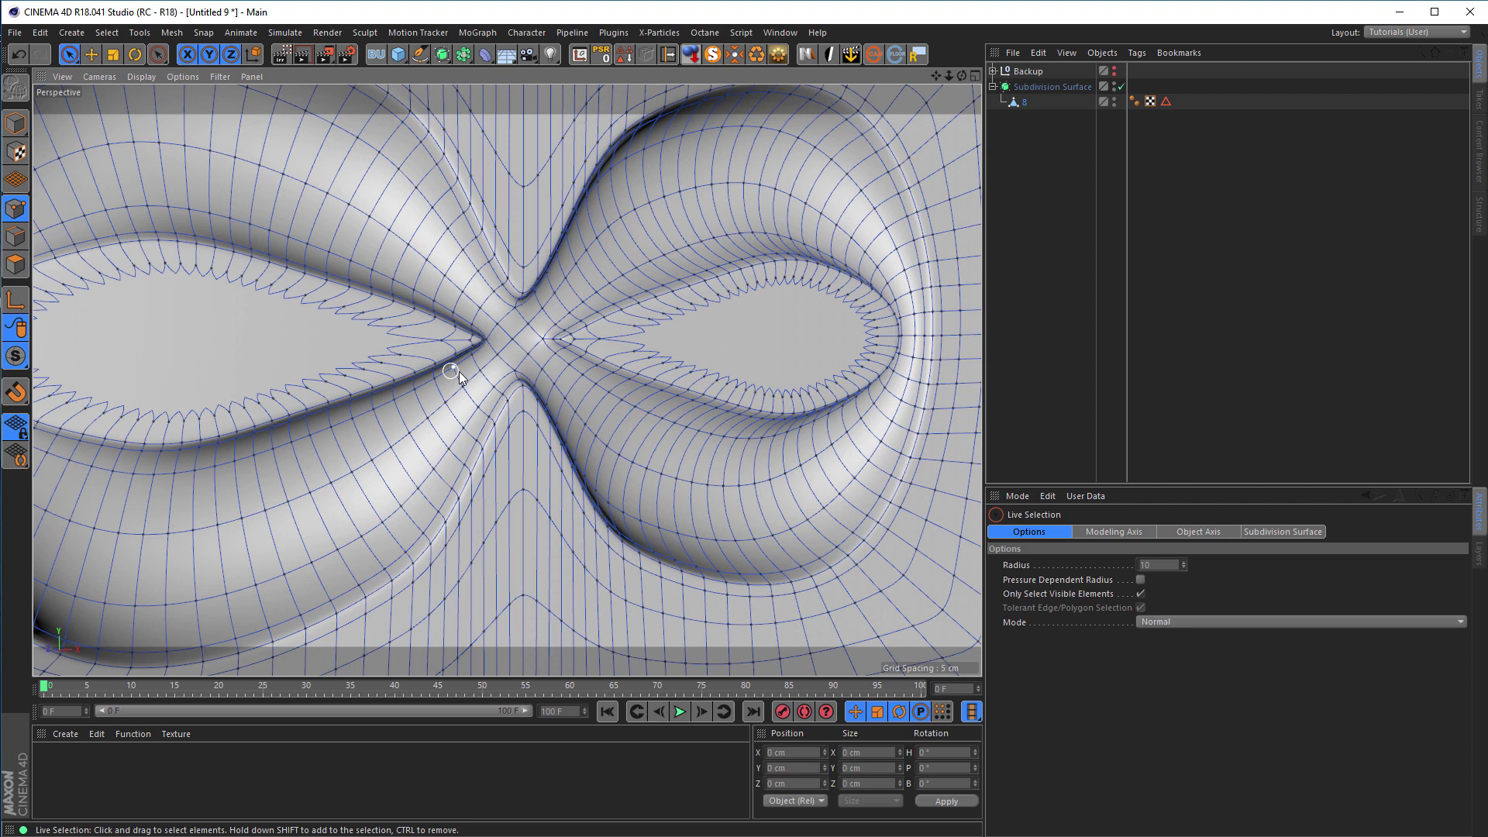
{"action": "scroll", "coordinate": [255, 307], "scroll_direction": "up", "scroll_amount": 2}
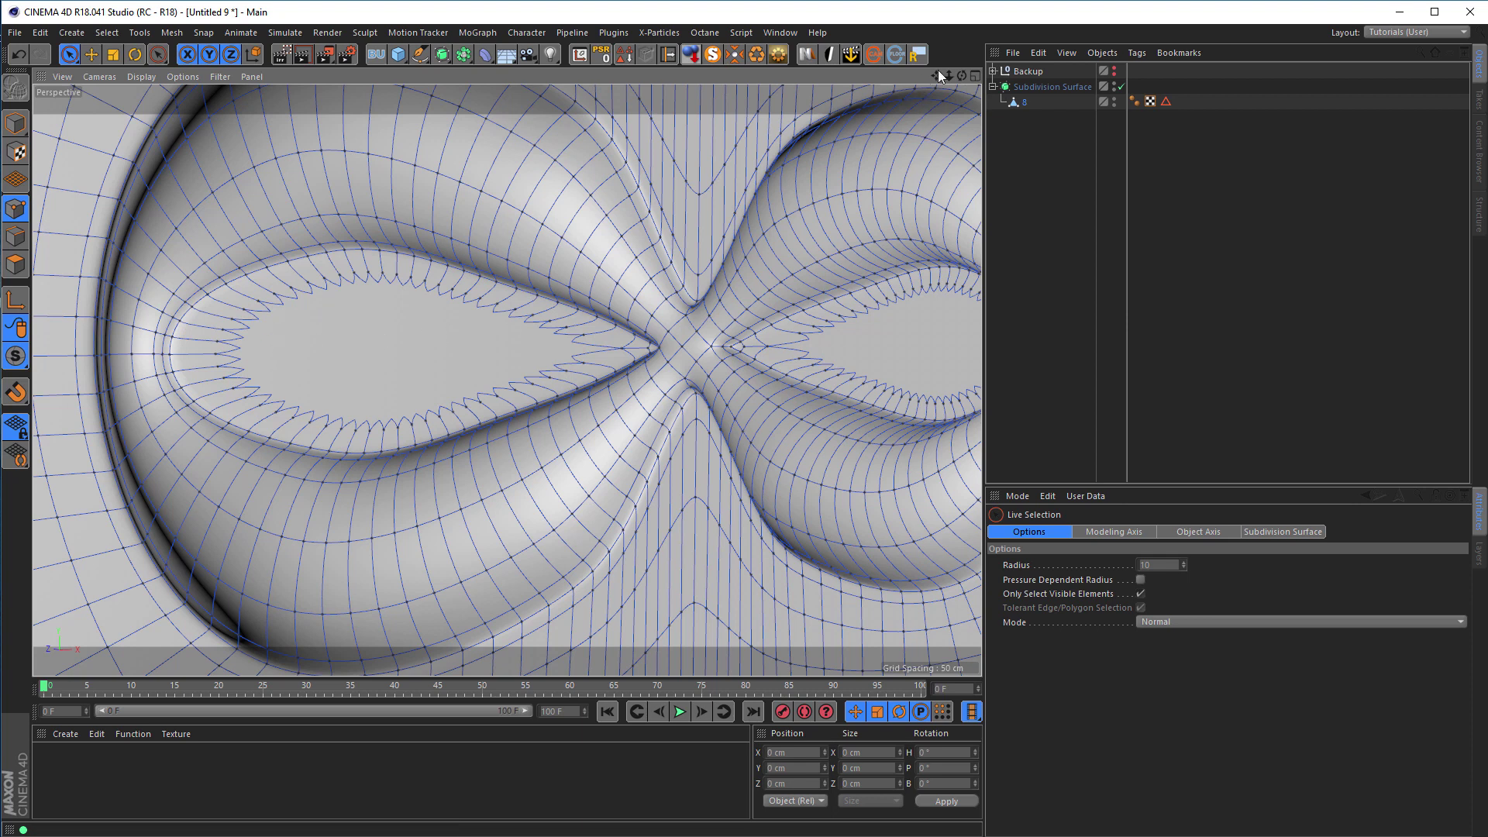
{"action": "left_click", "coordinate": [1013, 103]}
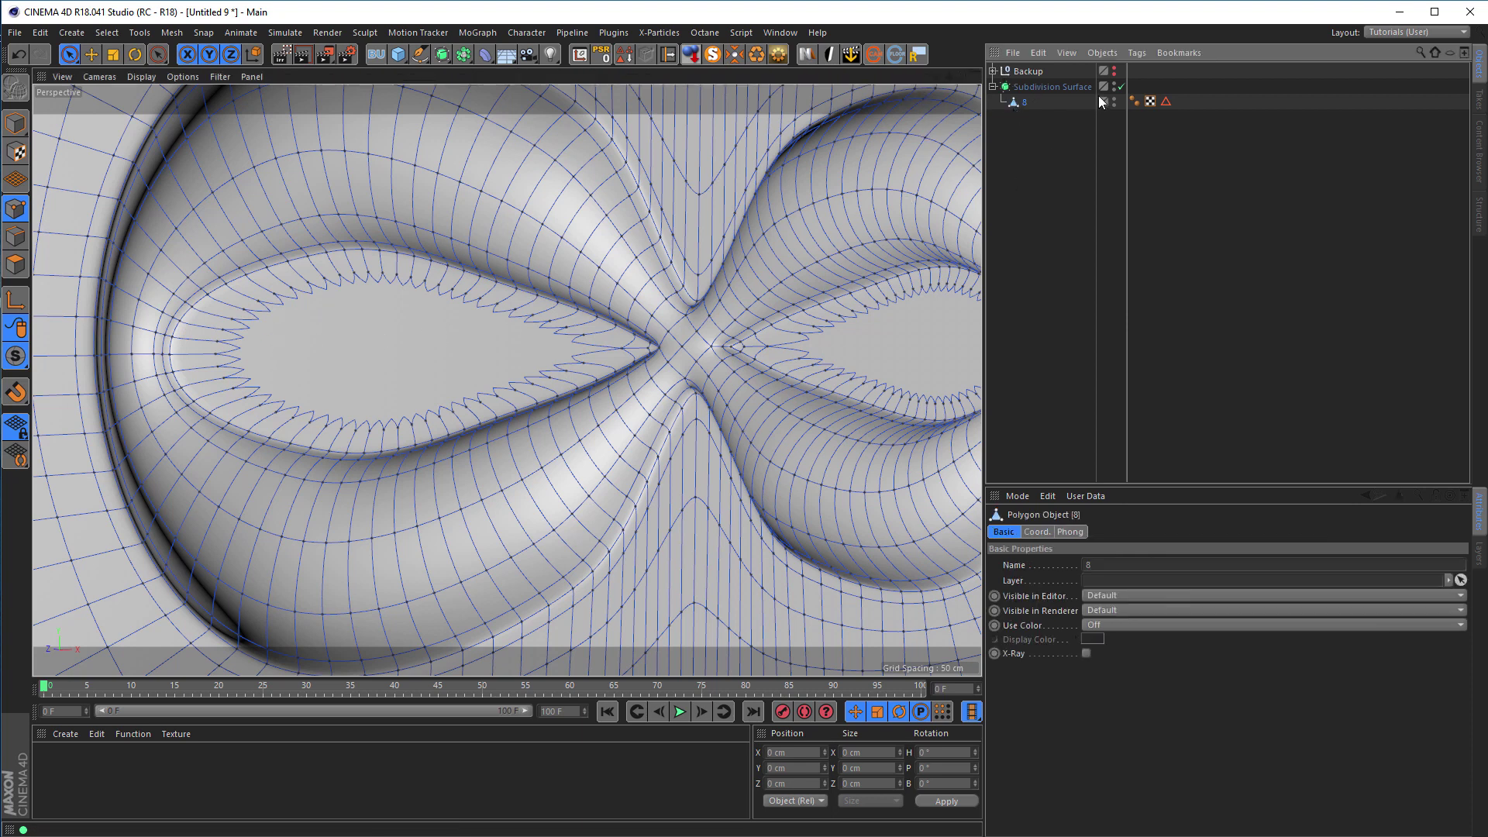
- Disable Subdivision Surface to show the raw cage, zoom into the pinch, and select two left-spike points
{"action": "left_click", "coordinate": [1121, 87]}
{"action": "scroll", "coordinate": [657, 340], "scroll_direction": "up", "scroll_amount": 3}
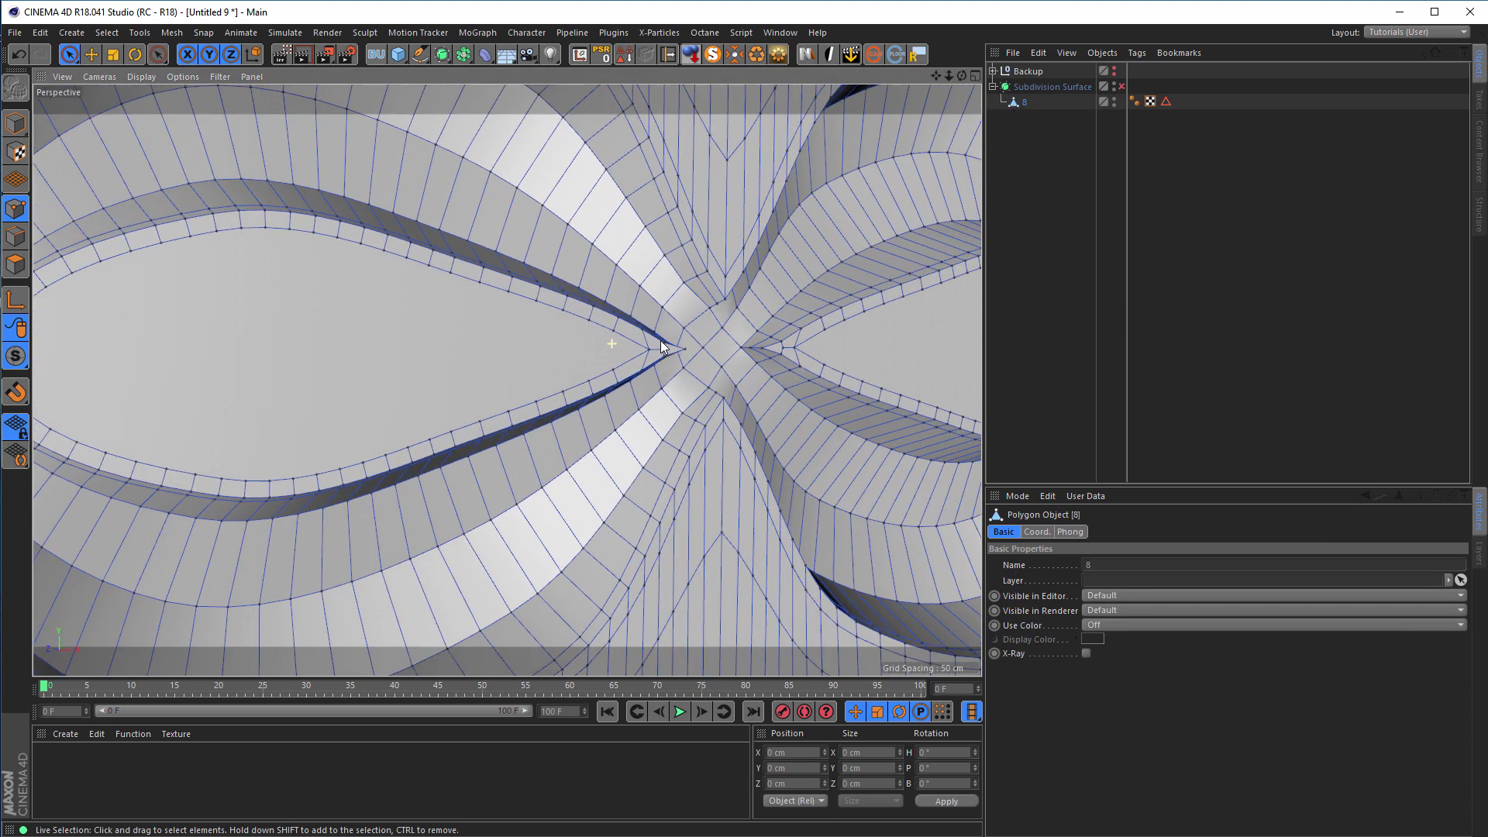
{"action": "scroll", "coordinate": [657, 340], "scroll_direction": "up", "scroll_amount": 5}
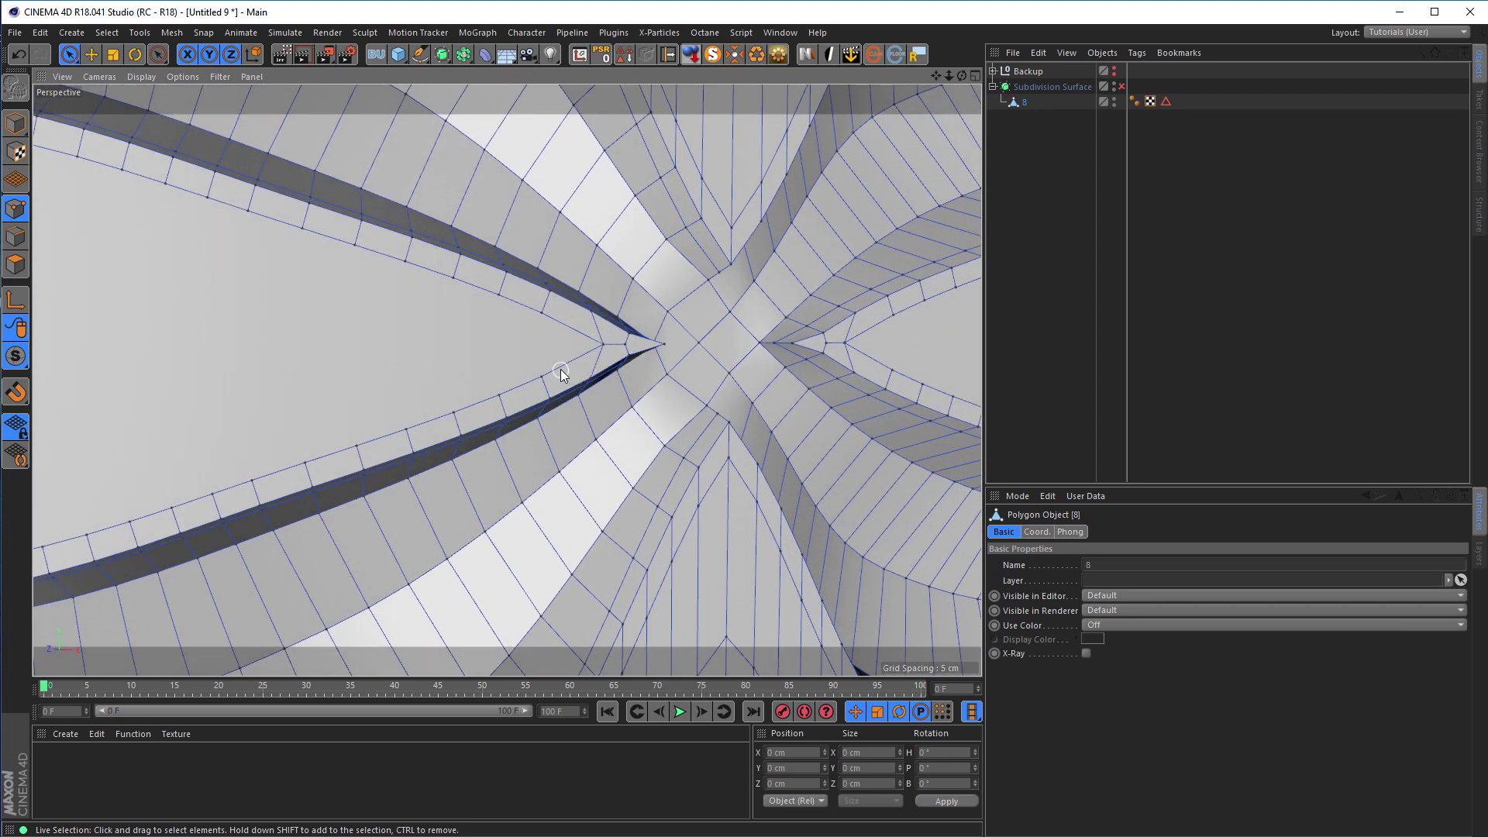
{"action": "scroll", "coordinate": [507, 374], "scroll_direction": "down", "scroll_amount": 1}
{"action": "scroll", "coordinate": [583, 351], "scroll_direction": "up", "scroll_amount": 1}
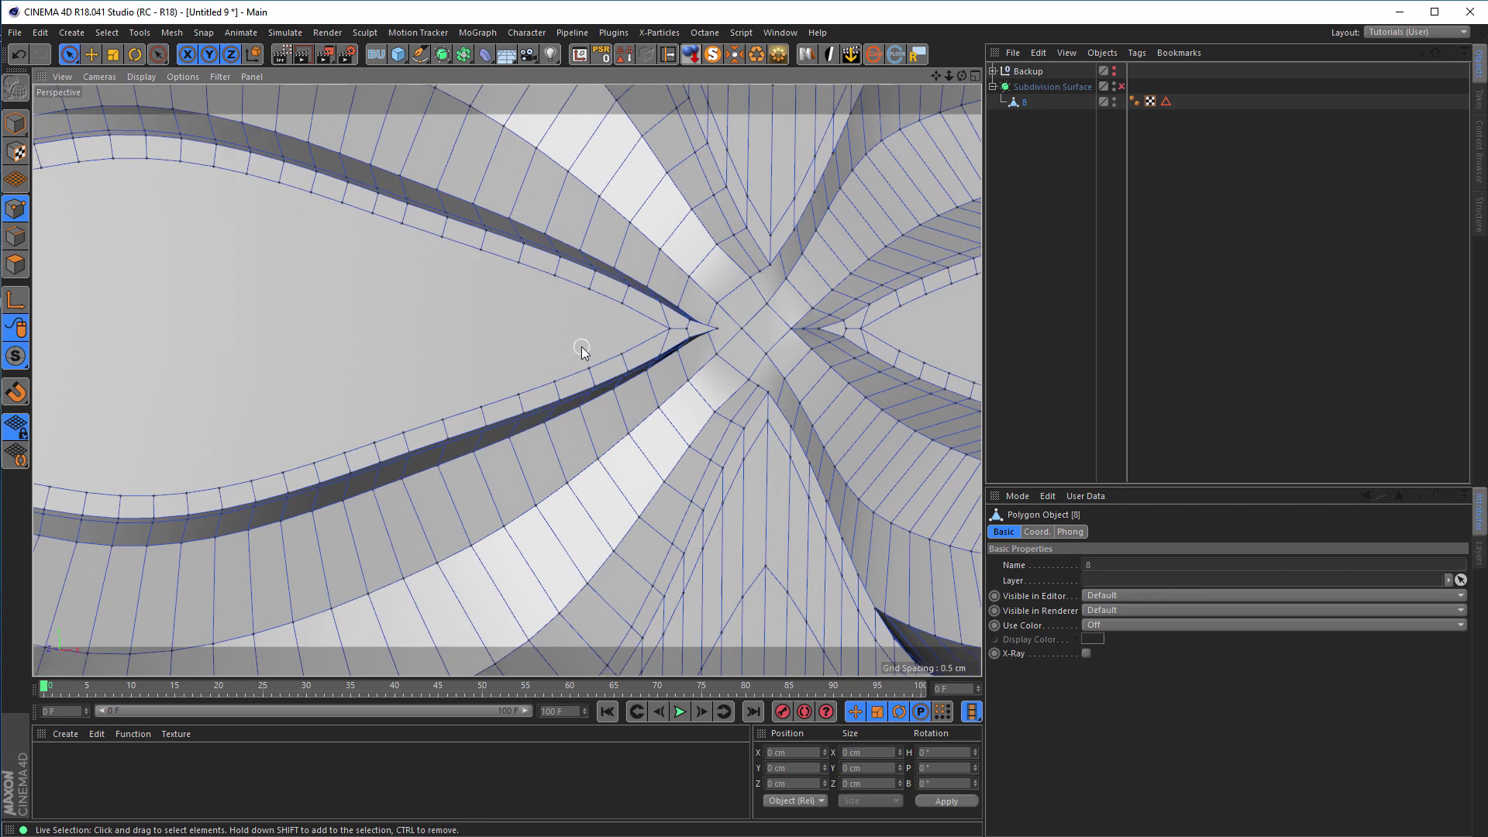
{"action": "scroll", "coordinate": [647, 331], "scroll_direction": "up", "scroll_amount": 1}
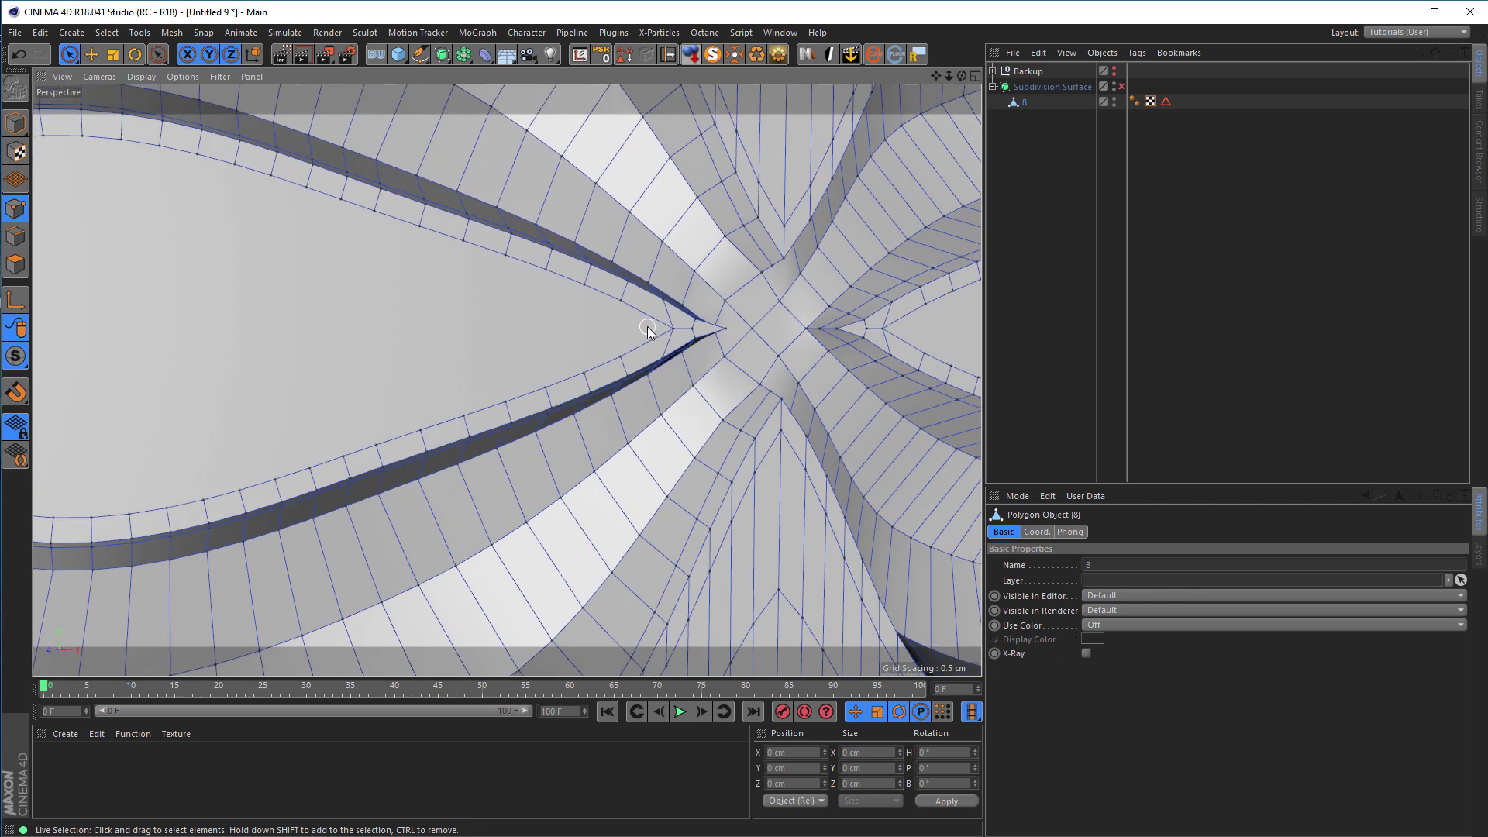
{"action": "left_click", "coordinate": [622, 298]}
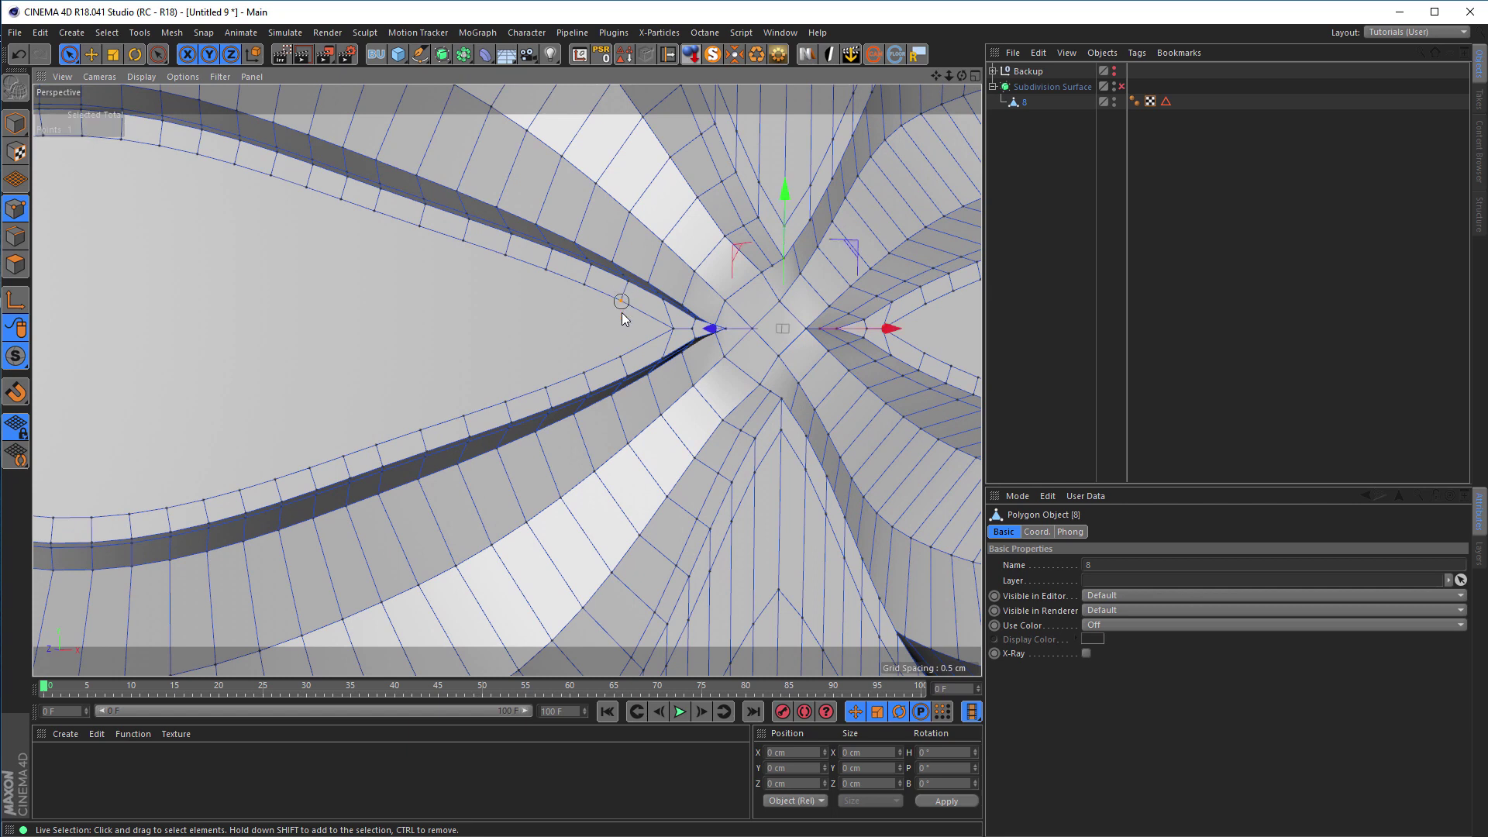
{"action": "left_click", "coordinate": [622, 356], "text": "shift"}
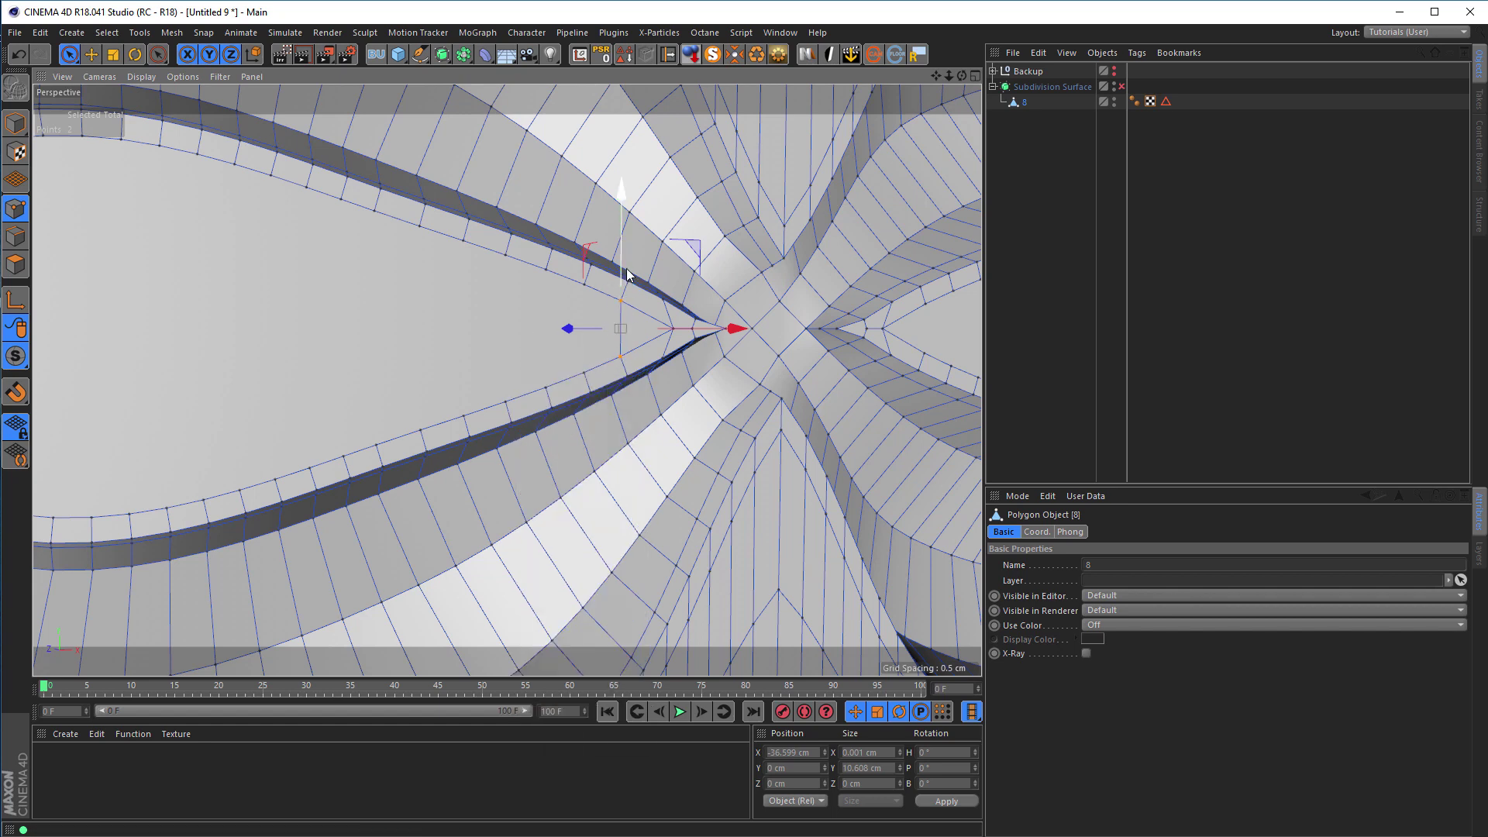
- Open the mesh commands menu twice and dismiss it without running anything
{"action": "right_click", "coordinate": [514, 338]}
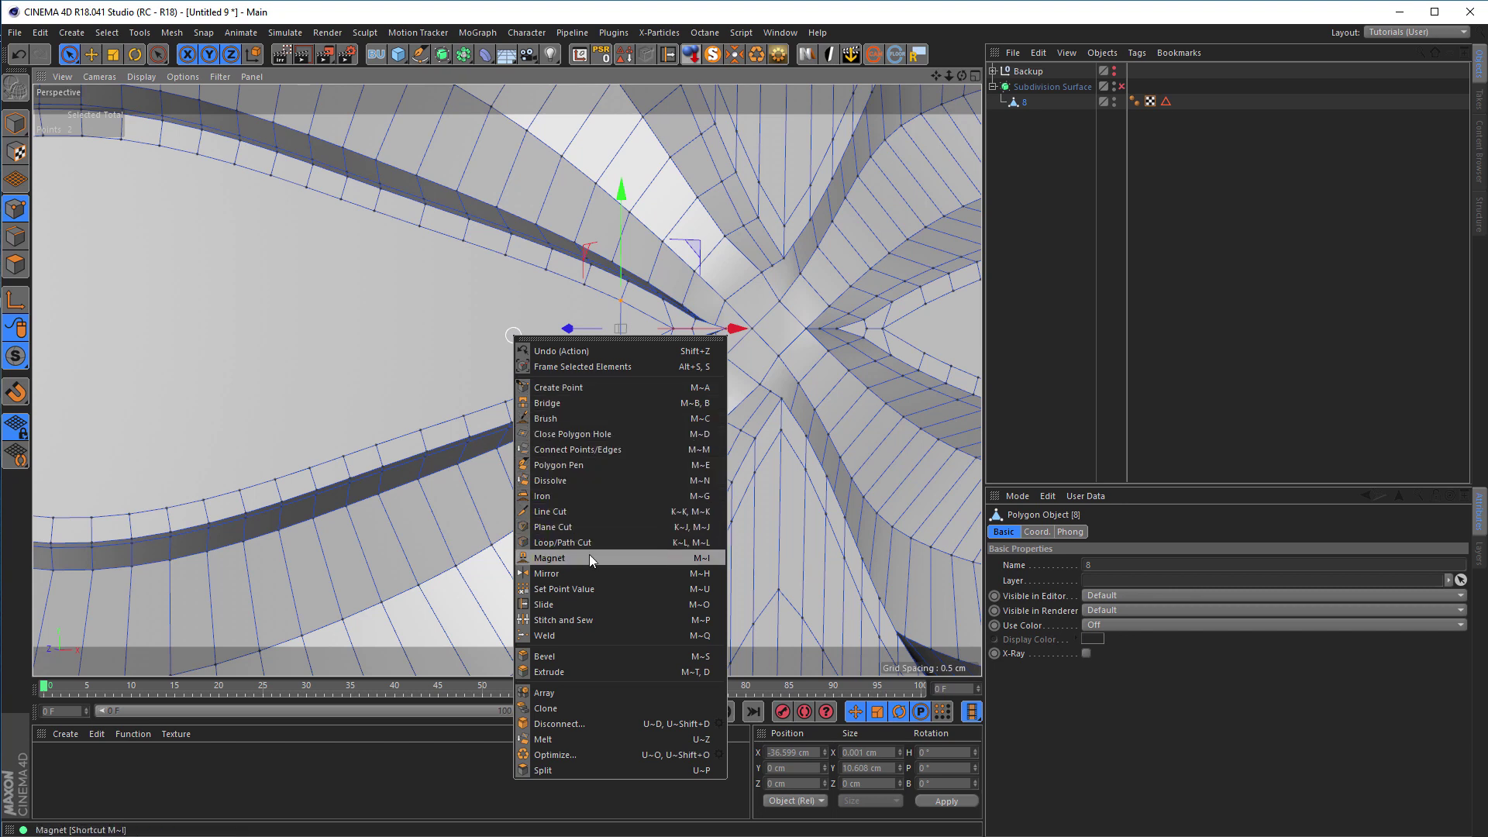
{"action": "left_click", "coordinate": [441, 378]}
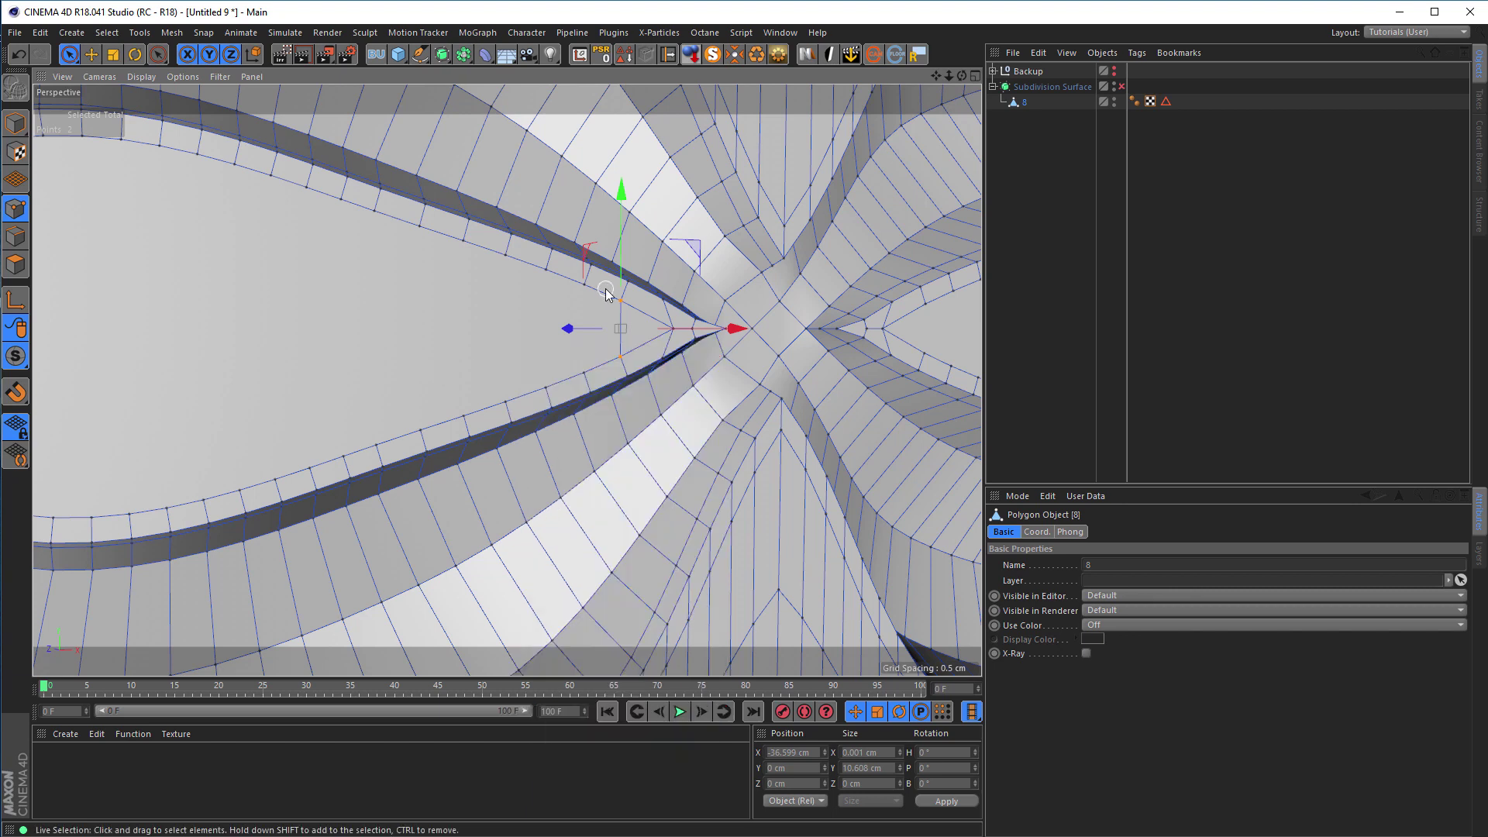
{"action": "right_click", "coordinate": [439, 330]}
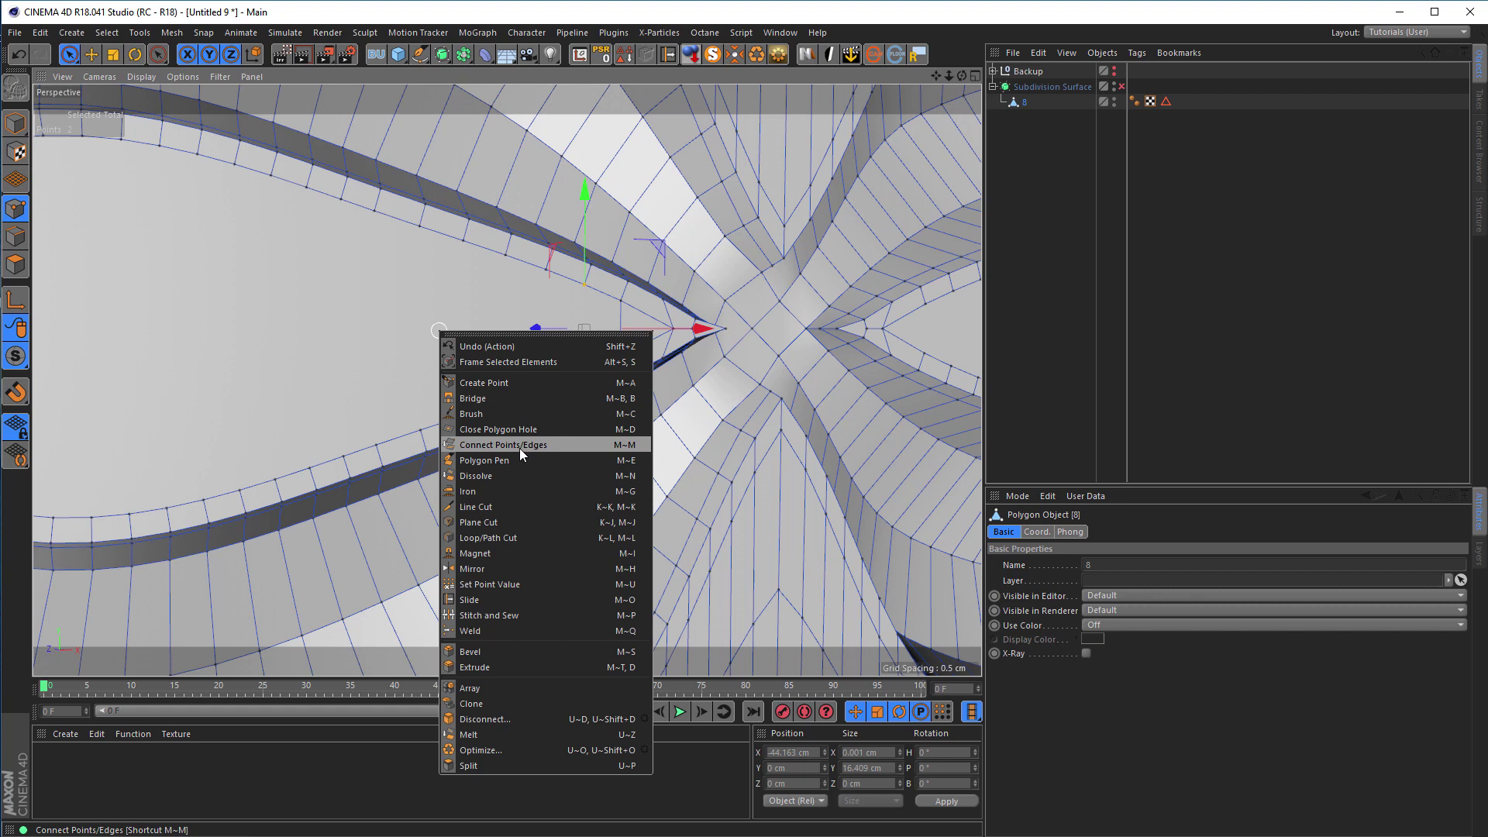
{"action": "left_click", "coordinate": [365, 329]}
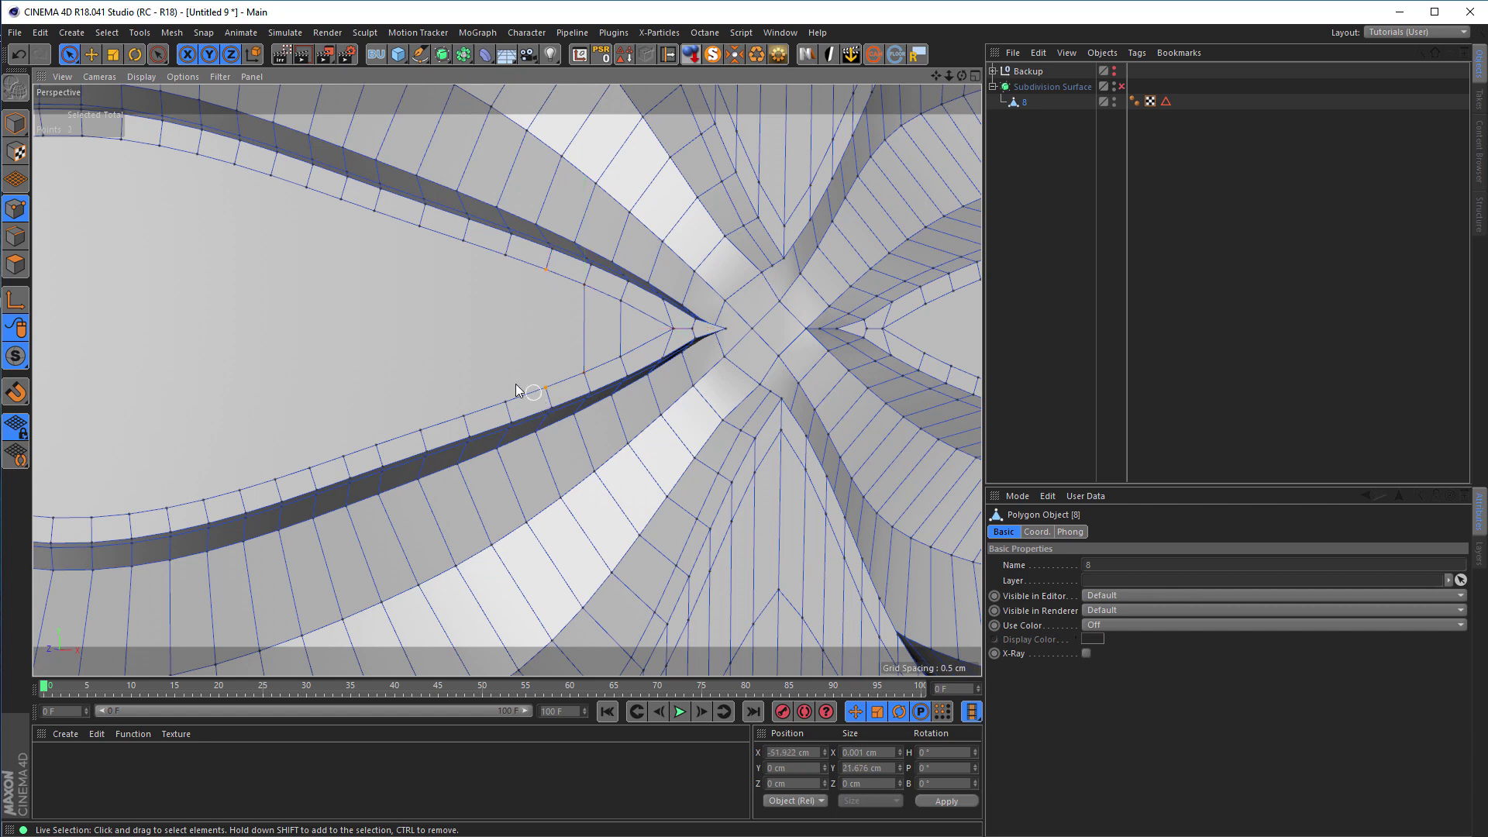
- Connect each top point to its matching bottom point across the first columns of the left loop
{"action": "left_click", "coordinate": [505, 256]}
{"action": "left_click", "coordinate": [463, 241]}
{"action": "key", "text": "m"}
{"action": "key", "text": "m"}
{"action": "left_click", "coordinate": [419, 429], "text": "shift"}
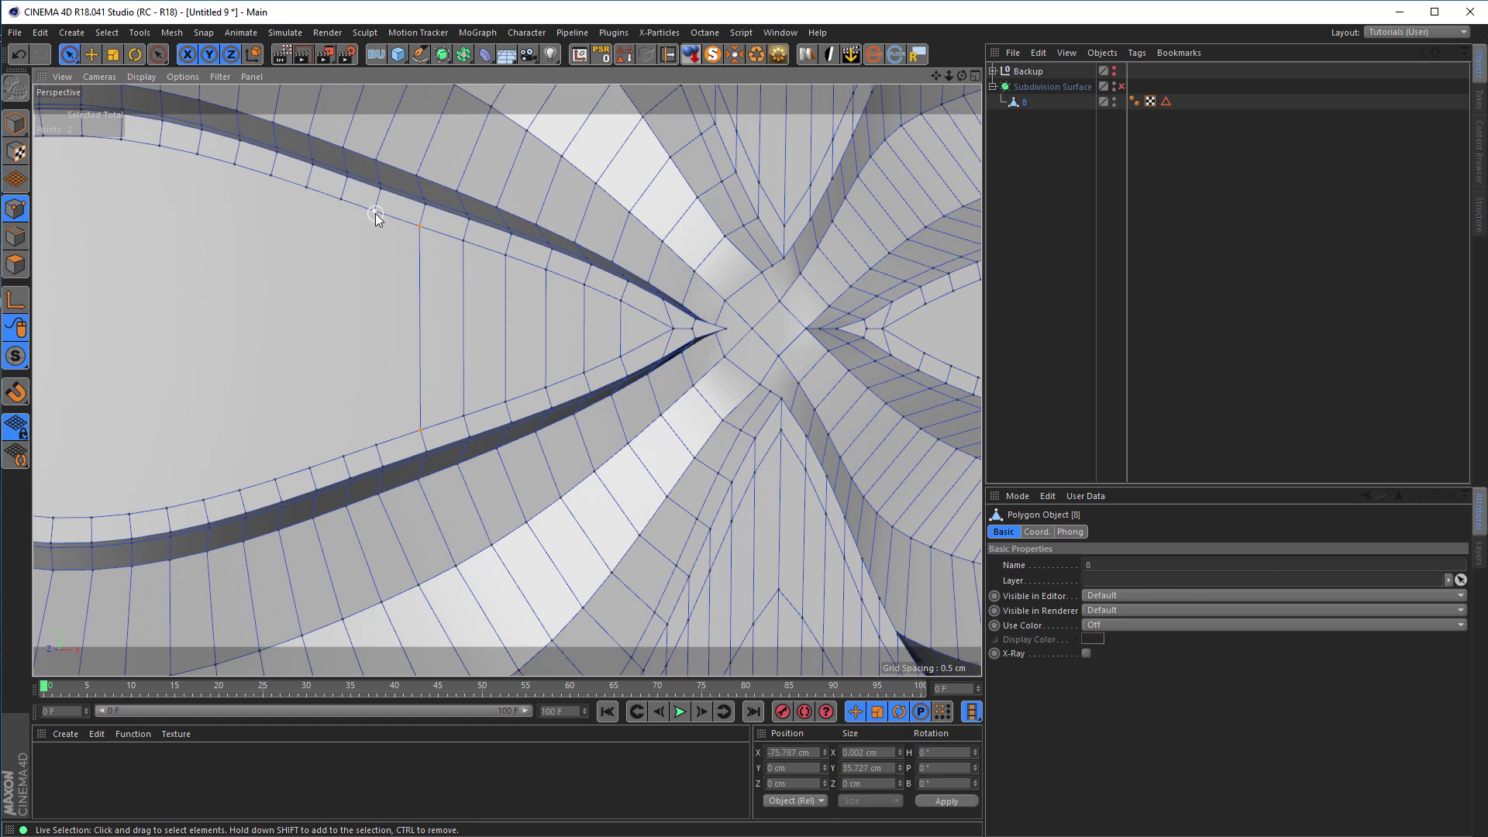
{"action": "right_click", "coordinate": [374, 448]}
{"action": "left_click", "coordinate": [346, 461]}
{"action": "left_click", "coordinate": [343, 456], "text": "shift"}
{"action": "key", "text": "m"}
{"action": "key", "text": "m"}
{"action": "left_click", "coordinate": [306, 187]}
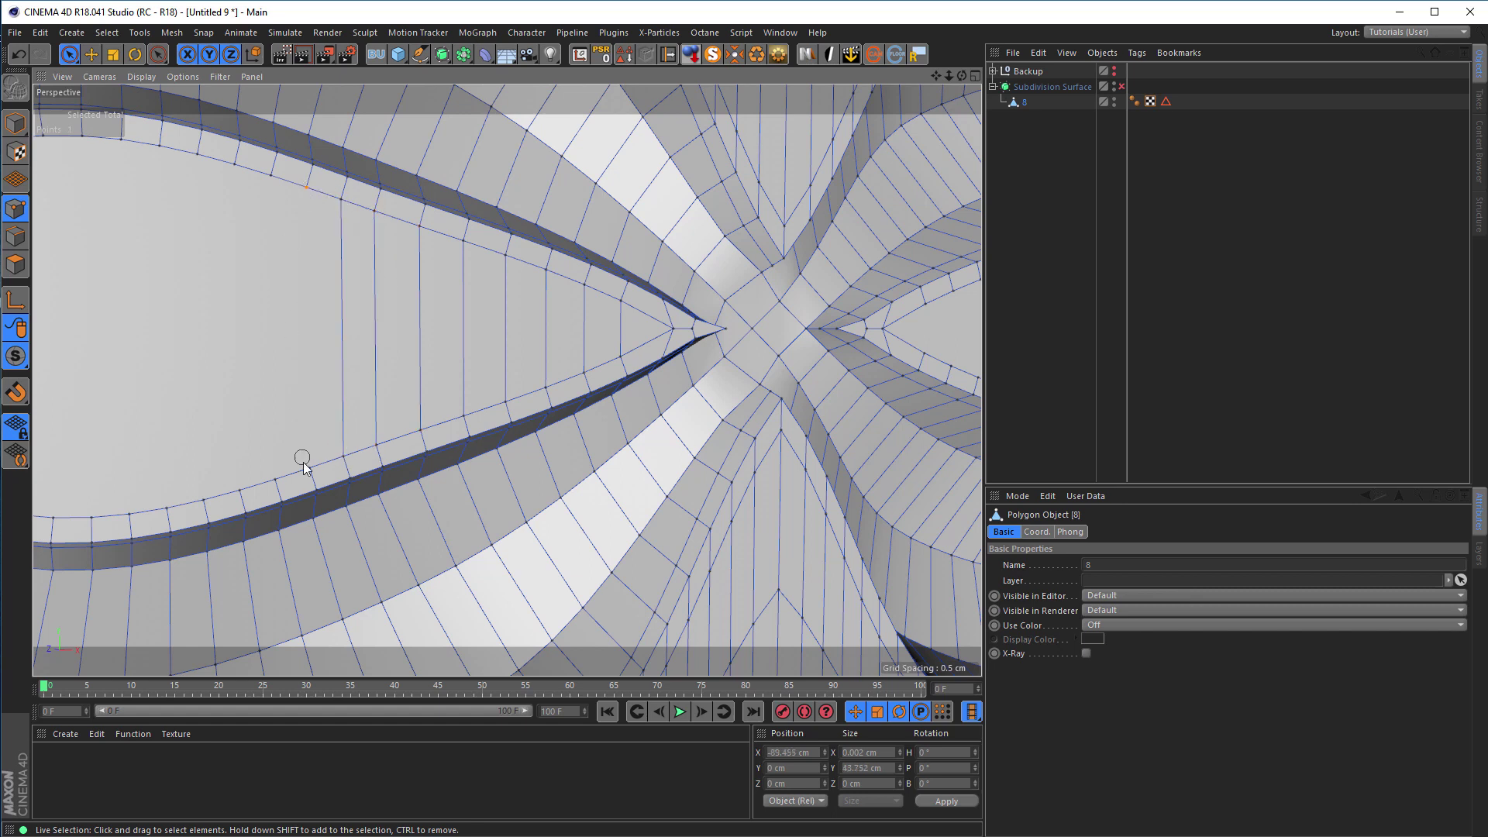
{"action": "key", "text": "m"}
{"action": "key", "text": "m"}
{"action": "left_click", "coordinate": [275, 480]}
{"action": "left_click", "coordinate": [262, 181], "text": "shift"}
{"action": "key", "text": "m"}
{"action": "key", "text": "m"}
{"action": "left_click", "coordinate": [234, 164]}
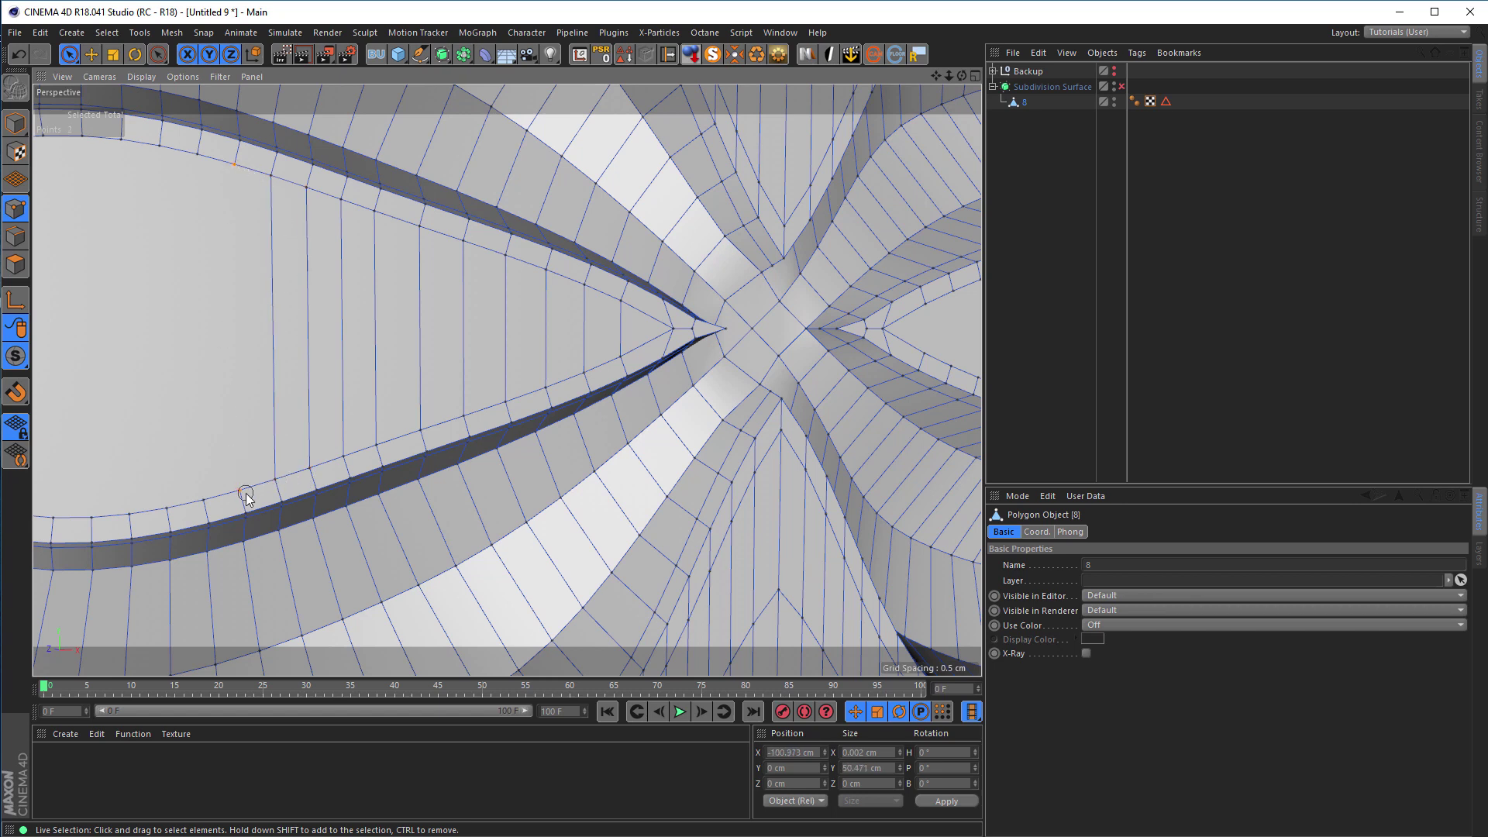
{"action": "key", "text": "m"}
{"action": "key", "text": "m"}
{"action": "left_click", "coordinate": [204, 500]}
{"action": "left_click", "coordinate": [197, 155], "text": "shift"}
{"action": "key", "text": "m"}
{"action": "key", "text": "m"}
{"action": "left_click", "coordinate": [159, 146]}
{"action": "left_click", "coordinate": [166, 508], "text": "shift"}
{"action": "key", "text": "m"}
{"action": "key", "text": "m"}
{"action": "left_click", "coordinate": [121, 141], "text": "shift"}
{"action": "key", "text": "m"}
{"action": "key", "text": "m"}
- Connect the remaining top and bottom point pairs along the rest of the left loop
{"action": "middle_click_drag", "start_coordinate": [208, 285], "coordinate": [638, 272], "text": "alt"}
{"action": "left_click", "coordinate": [486, 508], "text": "shift"}
{"action": "key", "text": "m"}
{"action": "key", "text": "m"}
{"action": "left_click", "coordinate": [451, 127]}
{"action": "left_click", "coordinate": [452, 505], "text": "shift"}
{"action": "key", "text": "m"}
{"action": "key", "text": "m"}
{"action": "left_click", "coordinate": [417, 504]}
{"action": "left_click", "coordinate": [418, 126], "text": "shift"}
{"action": "key", "text": "m"}
{"action": "key", "text": "m"}
{"action": "left_click", "coordinate": [378, 134]}
{"action": "key", "text": "m"}
{"action": "key", "text": "m"}
{"action": "left_click", "coordinate": [340, 489]}
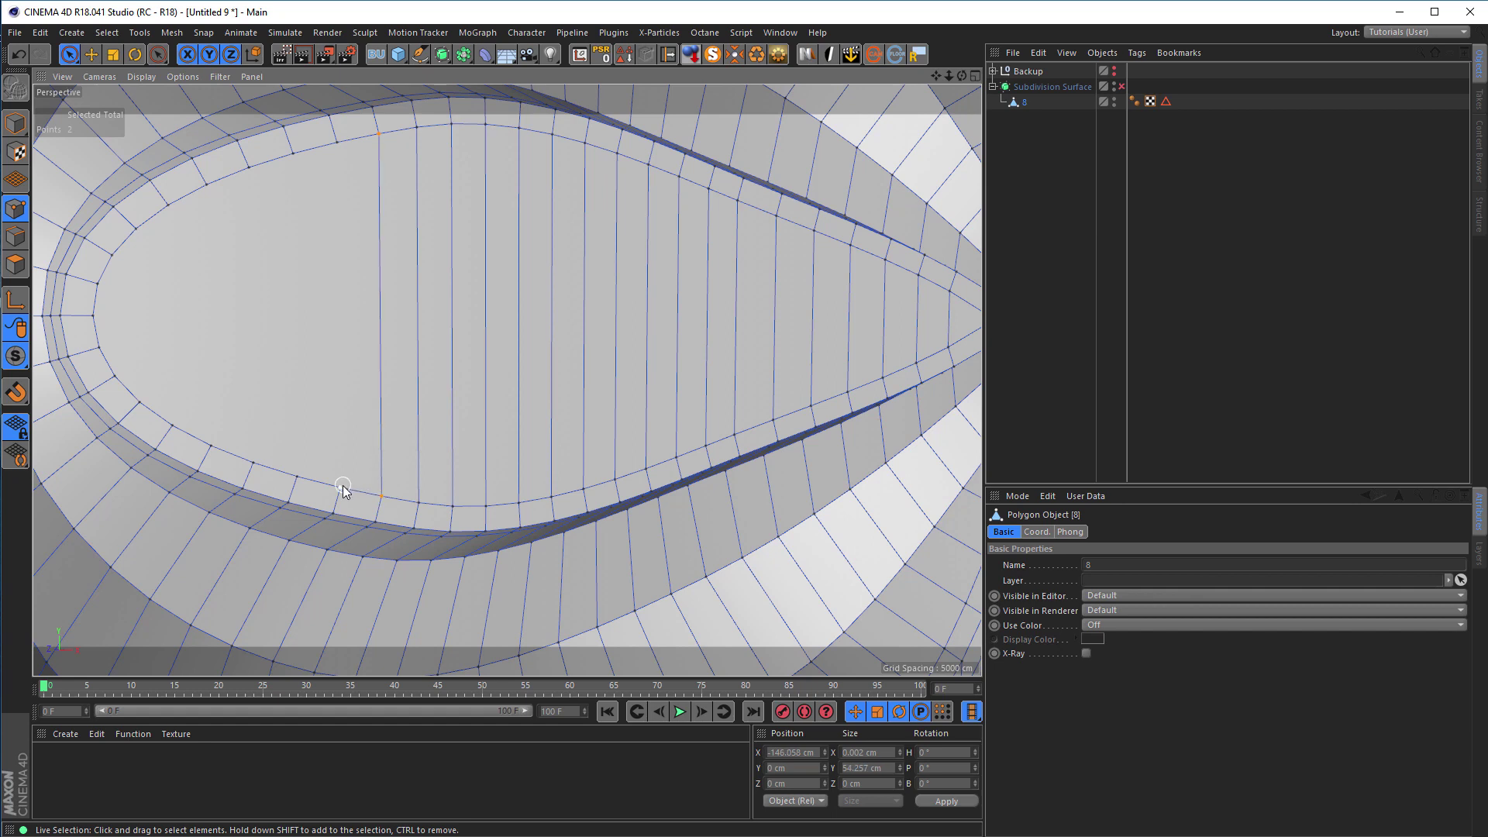
{"action": "left_click", "coordinate": [337, 142], "text": "shift"}
{"action": "key", "text": "m"}
{"action": "key", "text": "m"}
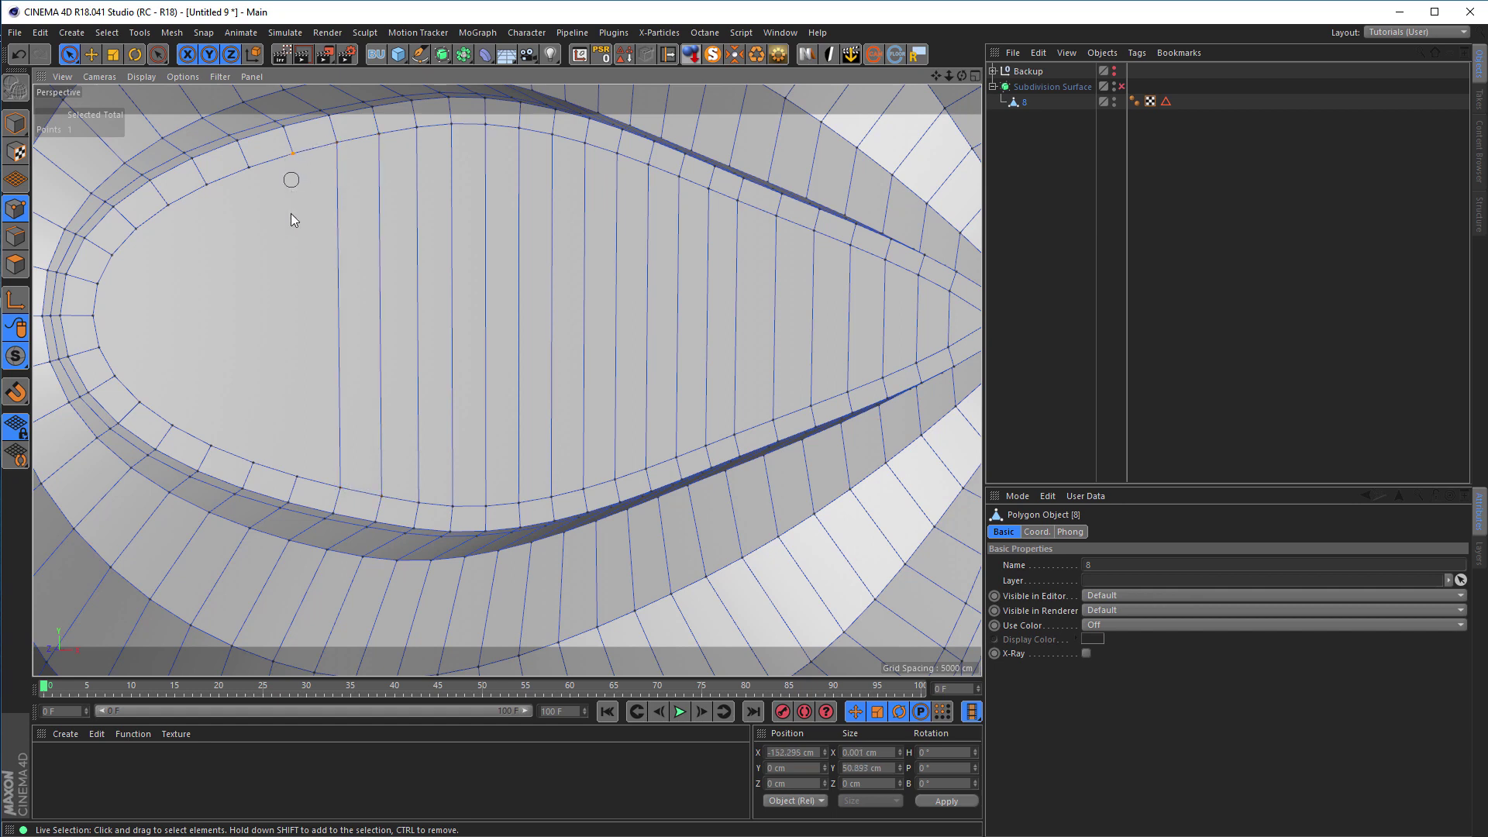
{"action": "key", "text": "m"}
{"action": "key", "text": "m"}
{"action": "left_click", "coordinate": [249, 167]}
{"action": "left_click", "coordinate": [253, 463], "text": "shift"}
{"action": "key", "text": "m"}
{"action": "key", "text": "m"}
{"action": "left_click", "coordinate": [211, 445]}
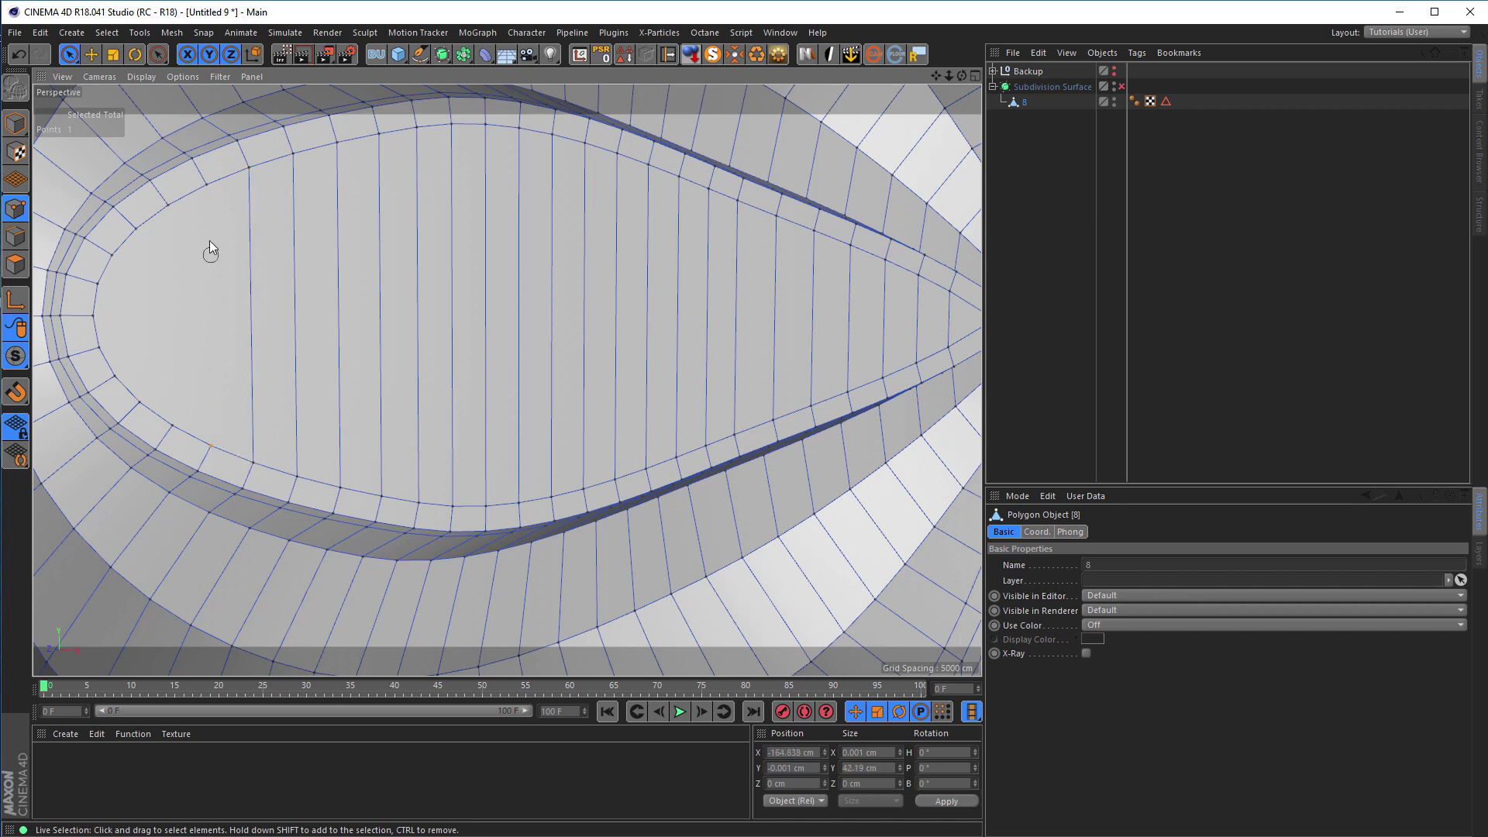
{"action": "left_click", "coordinate": [207, 185], "text": "shift"}
{"action": "key", "text": "m"}
{"action": "key", "text": "m"}
{"action": "key", "text": "m"}
{"action": "key", "text": "m"}
{"action": "left_click", "coordinate": [136, 230], "text": "shift"}
{"action": "key", "text": "m"}
{"action": "key", "text": "m"}
{"action": "left_click", "coordinate": [114, 376], "text": "shift"}
{"action": "key", "text": "m"}
{"action": "key", "text": "m"}
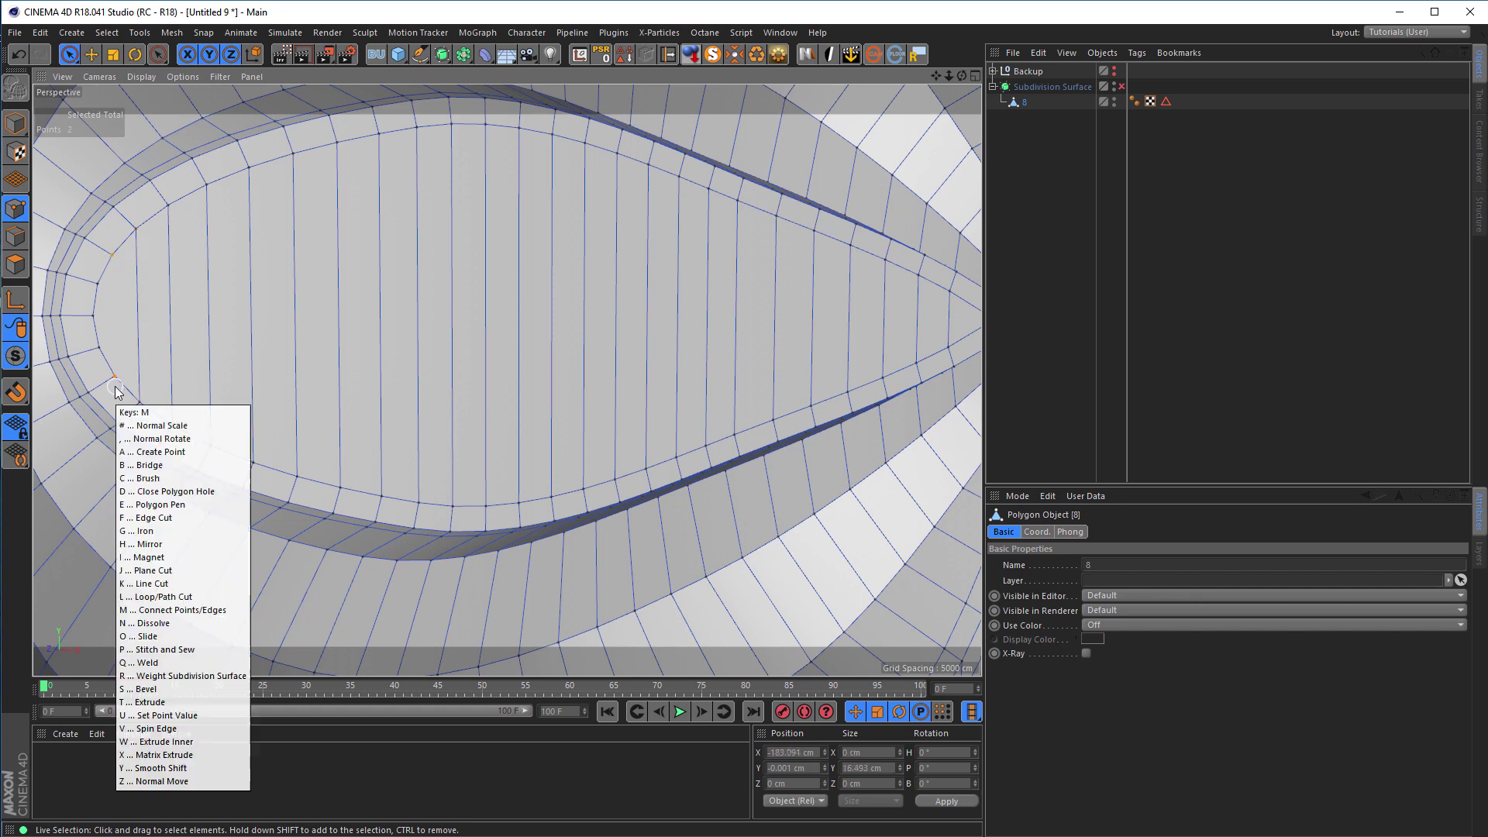
{"action": "scroll", "coordinate": [310, 399], "scroll_direction": "up", "scroll_amount": 2}
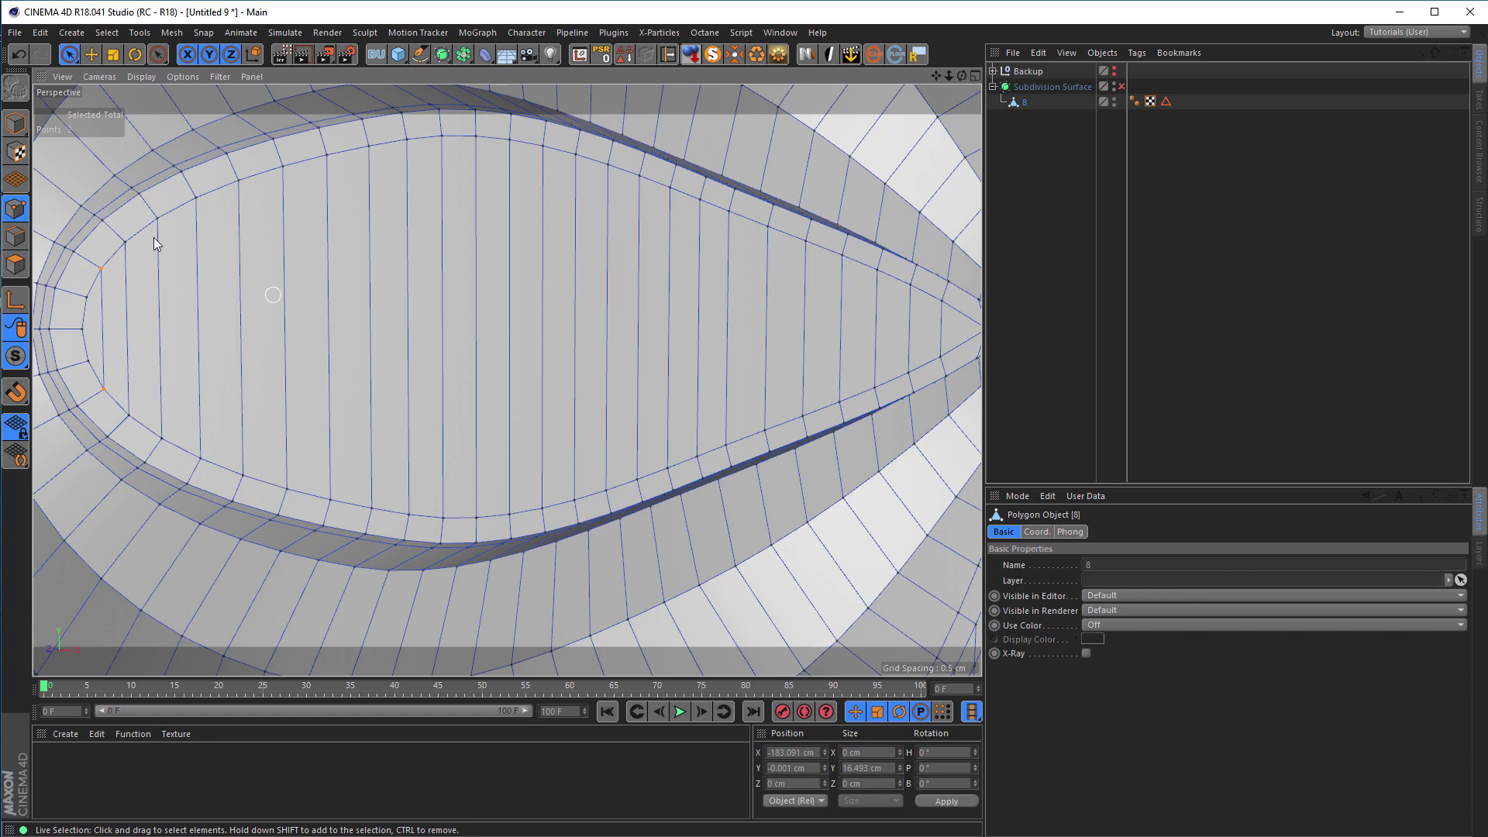
- Select all 24 new vertical edges and connect them to cut one horizontal edge through their middles
{"action": "left_click", "coordinate": [17, 237]}
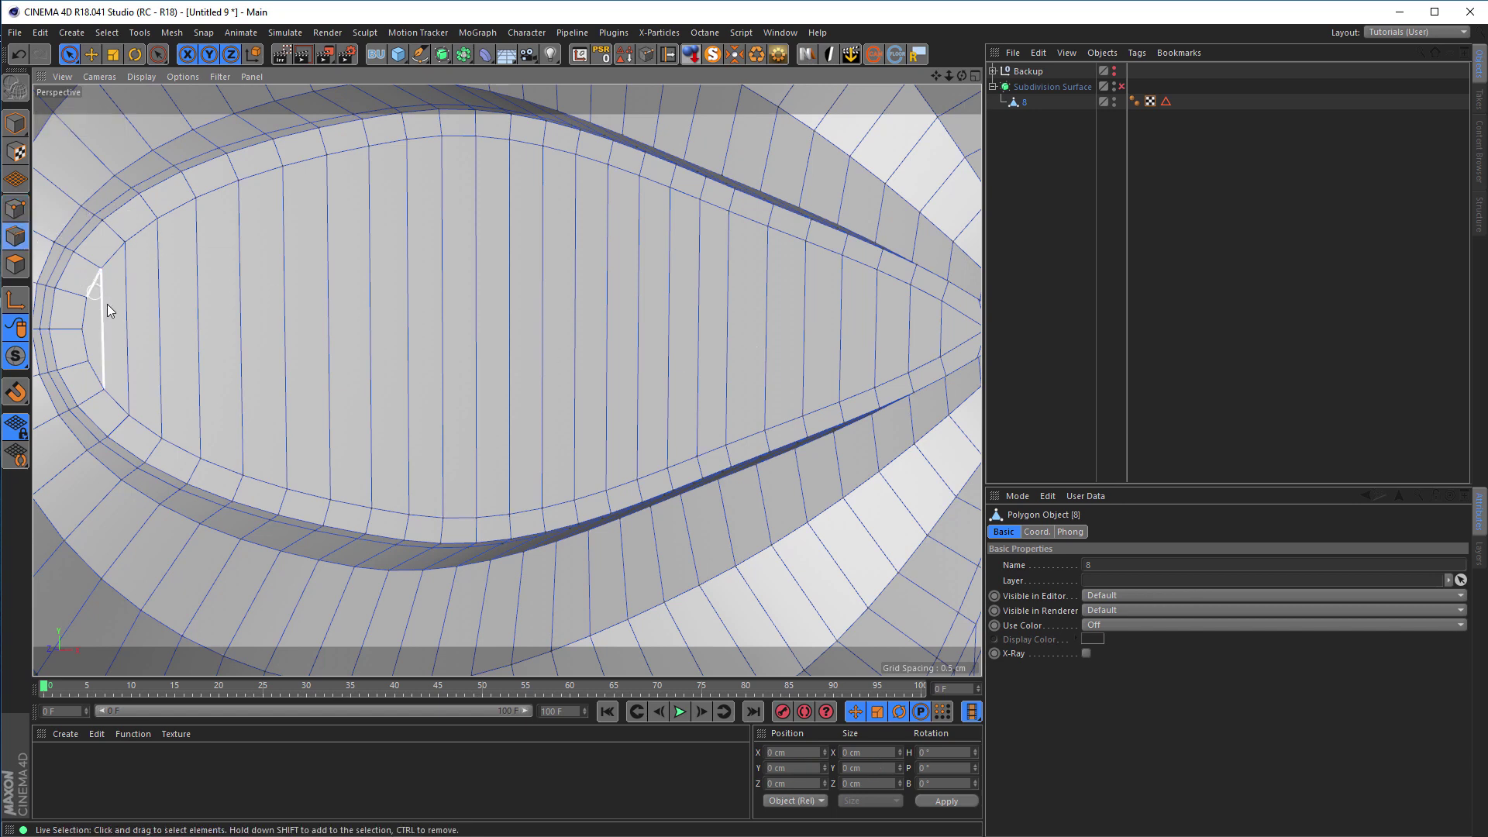
{"action": "mouse_move", "coordinate": [107, 322]}
{"action": "left_mouse_down"}
{"action": "mouse_move", "coordinate": [806, 338]}
{"action": "mouse_move", "coordinate": [934, 330]}
{"action": "left_mouse_up"}
{"action": "key", "text": "m"}
{"action": "key", "text": "m"}
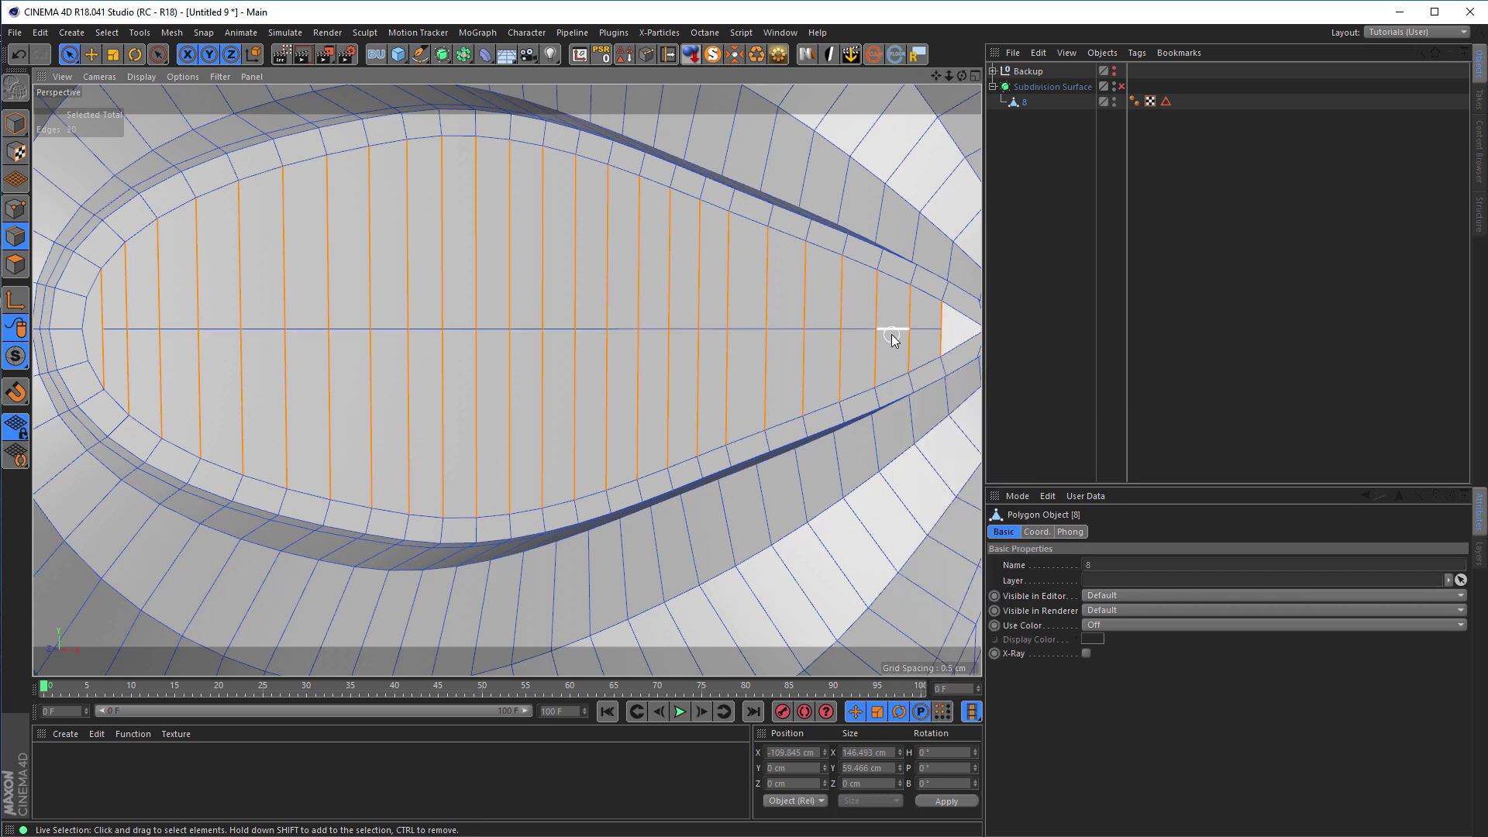
{"action": "scroll", "coordinate": [156, 315], "scroll_direction": "up", "scroll_amount": 2}
{"action": "middle_click_drag", "start_coordinate": [156, 314], "coordinate": [317, 320]}
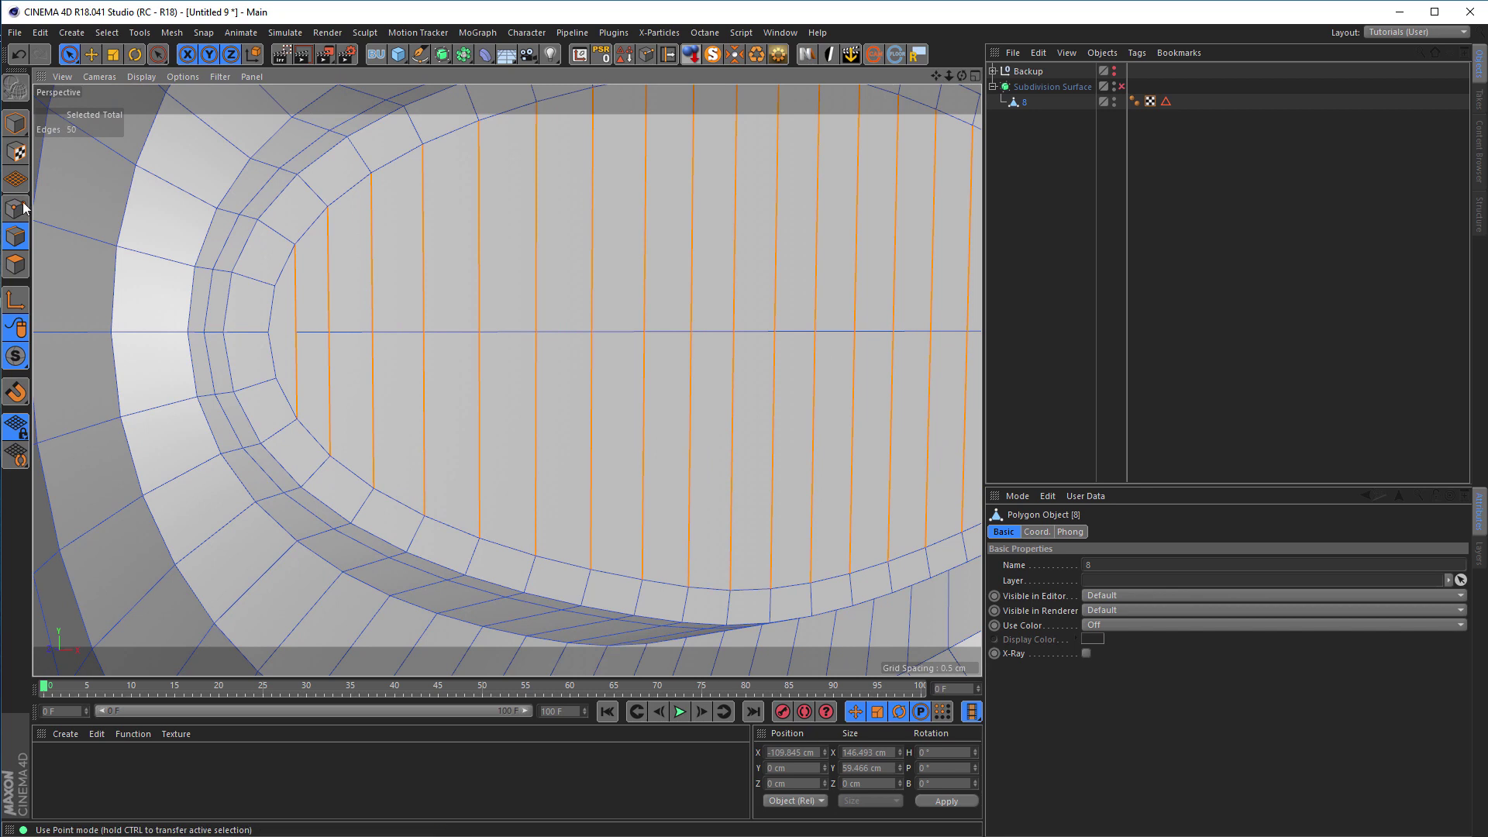
- Select the two neighbouring points at the loop's left end in Point mode
{"action": "left_click", "coordinate": [26, 207]}
{"action": "left_click", "coordinate": [268, 332]}
{"action": "left_click", "coordinate": [296, 331], "text": "shift"}
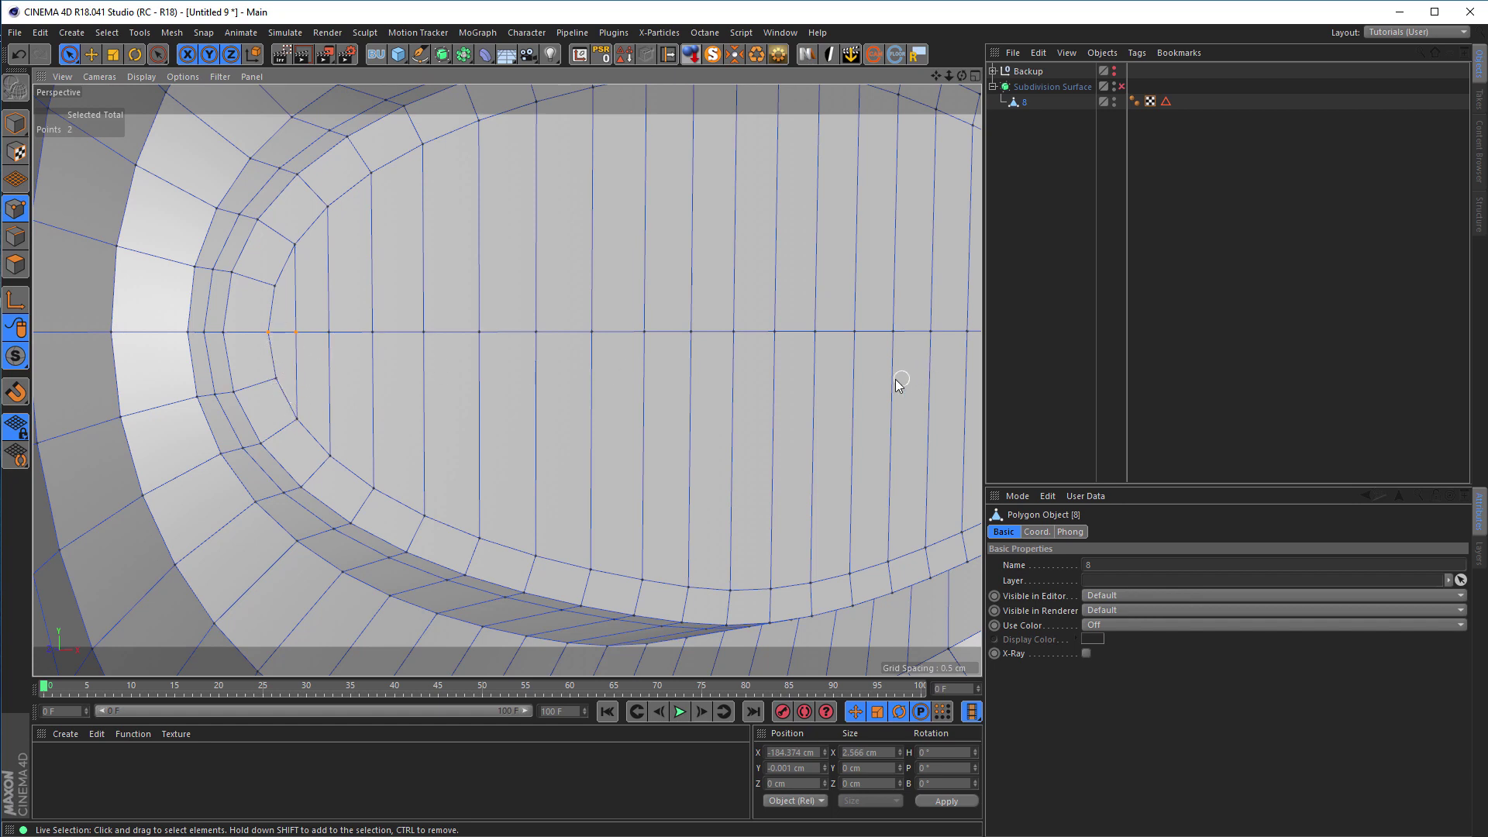
- Slide the selected points along their edges to a 14.7% offset, then return to Live Selection
{"action": "right_click", "coordinate": [292, 289]}
{"action": "left_click", "coordinate": [325, 465]}
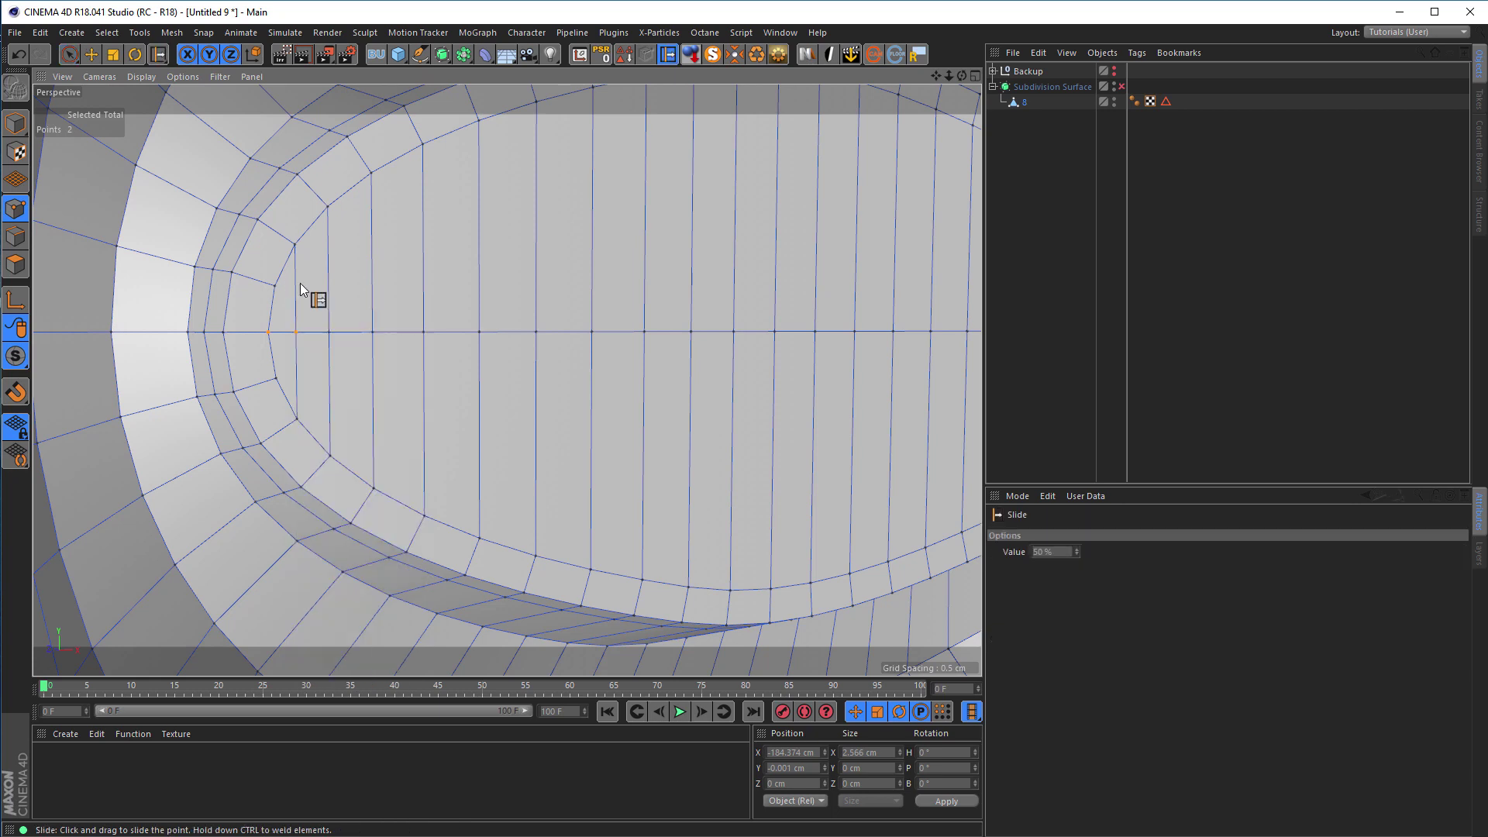
{"action": "left_click_drag", "start_coordinate": [293, 332], "coordinate": [305, 332]}
{"action": "key", "text": "ctrl+z"}
{"action": "scroll", "coordinate": [369, 341], "scroll_direction": "down", "scroll_amount": 10}
{"action": "scroll", "coordinate": [608, 382], "scroll_direction": "up", "scroll_amount": 4}
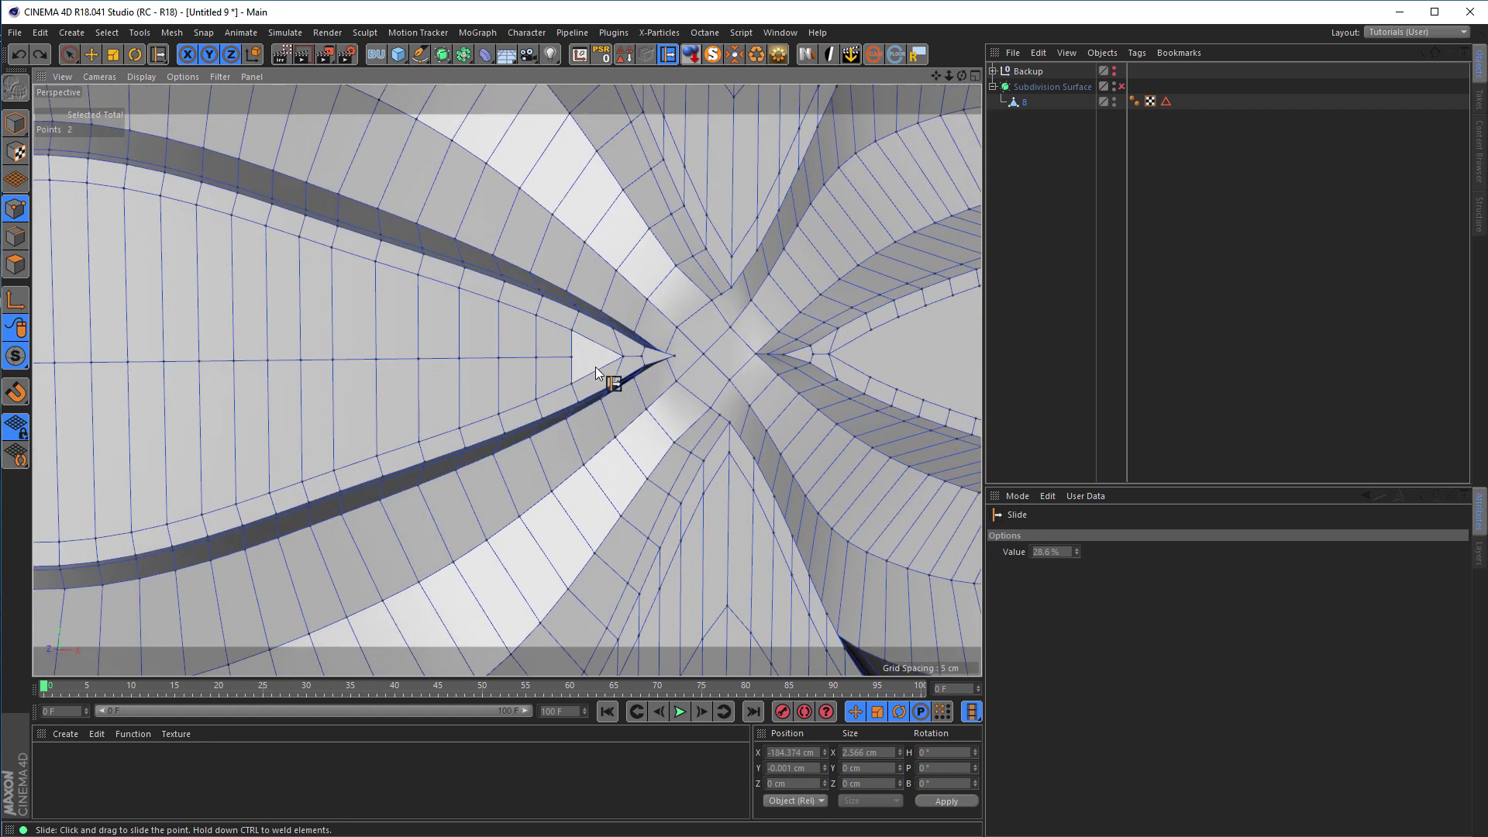
{"action": "scroll", "coordinate": [667, 369], "scroll_direction": "up", "scroll_amount": 4}
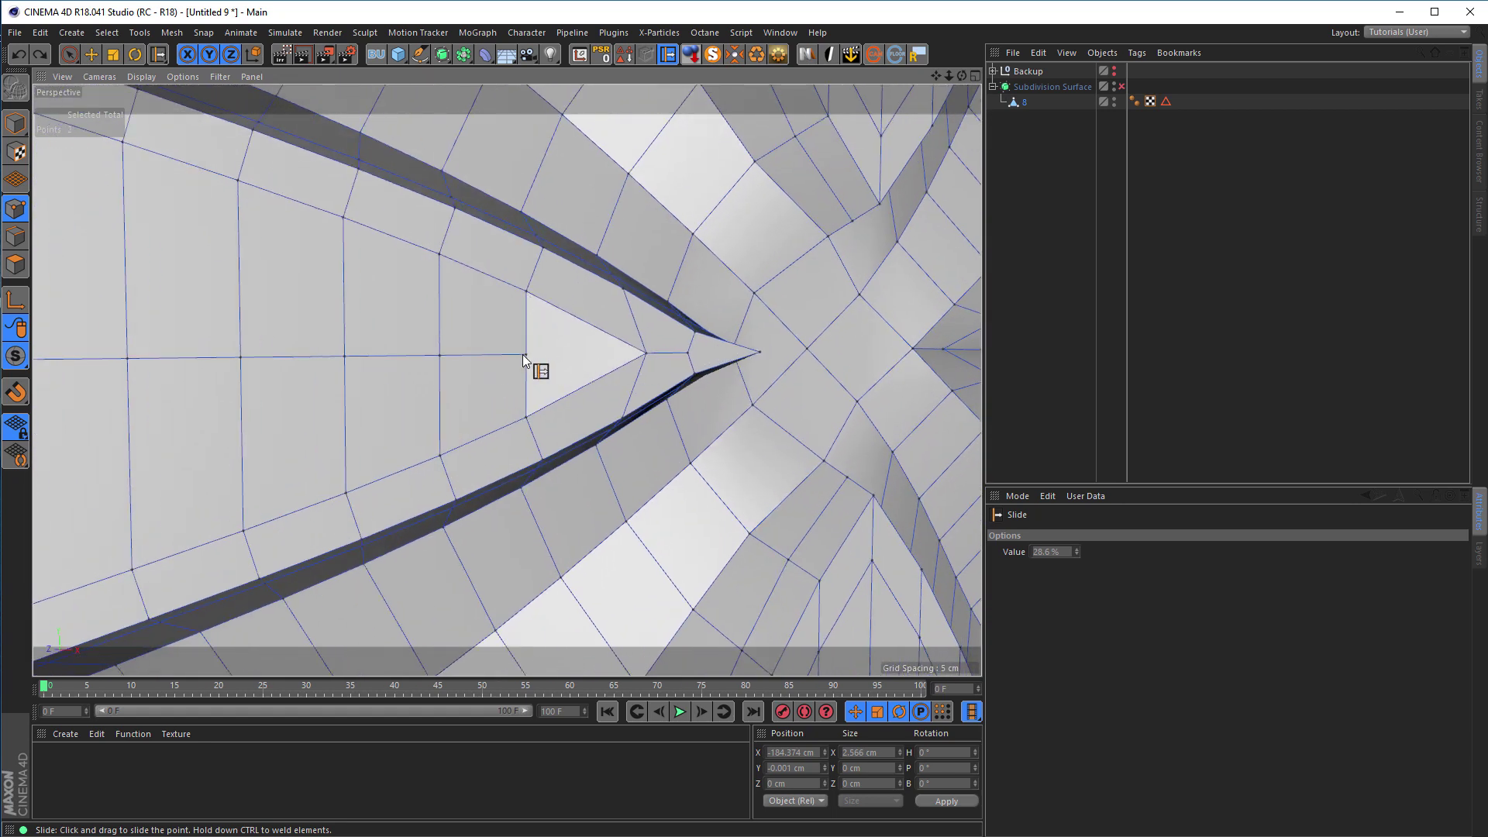
{"action": "mouse_move", "coordinate": [541, 369]}
{"action": "left_mouse_down"}
{"action": "mouse_move", "coordinate": [523, 360]}
{"action": "mouse_move", "coordinate": [522, 375]}
{"action": "left_mouse_up"}
{"action": "scroll", "coordinate": [393, 413], "scroll_direction": "down", "scroll_amount": 1}
{"action": "scroll", "coordinate": [465, 384], "scroll_direction": "down", "scroll_amount": 6}
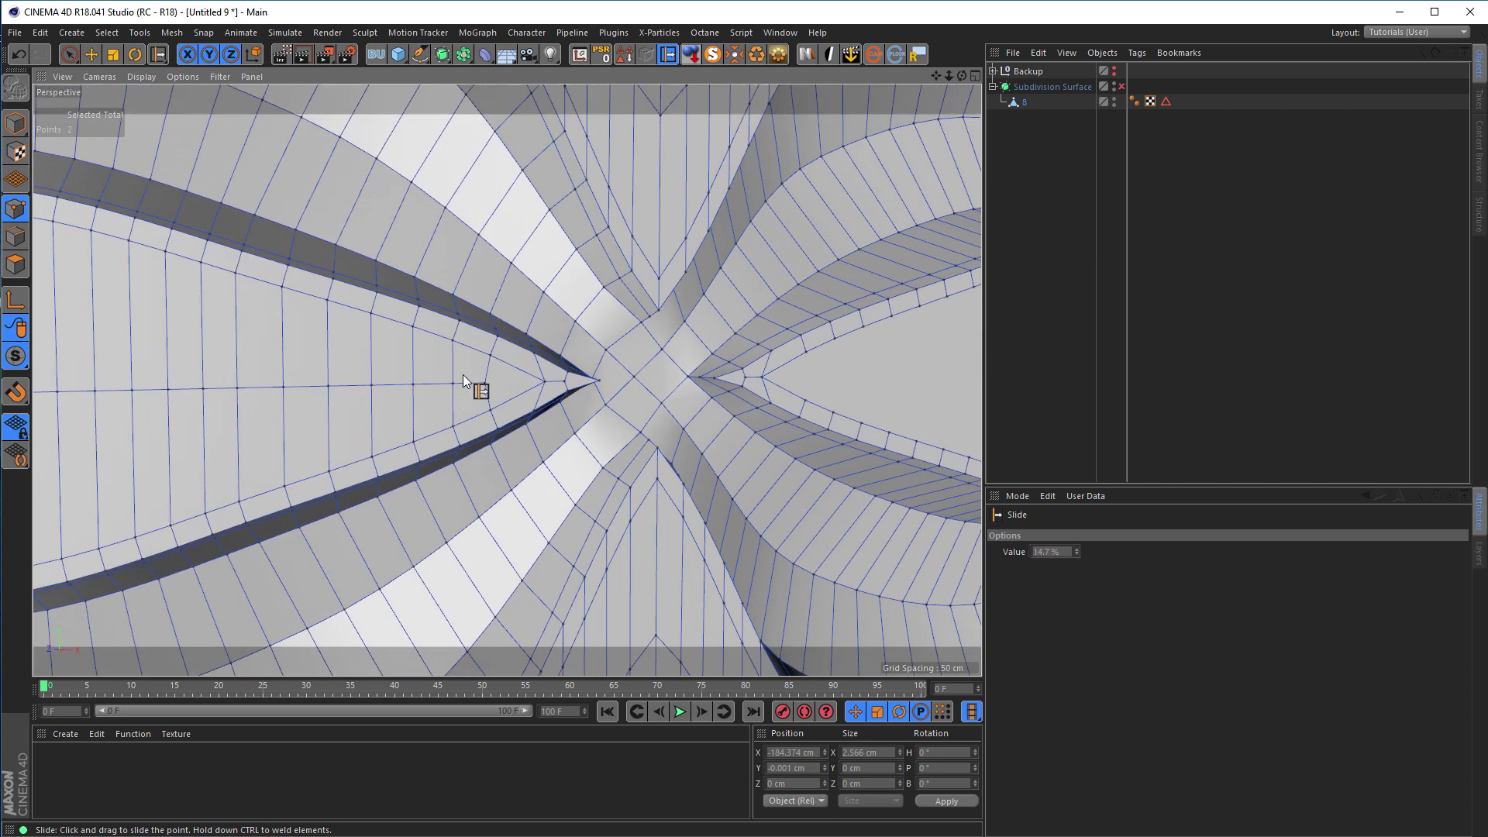
{"action": "scroll", "coordinate": [668, 385], "scroll_direction": "up", "scroll_amount": 3}
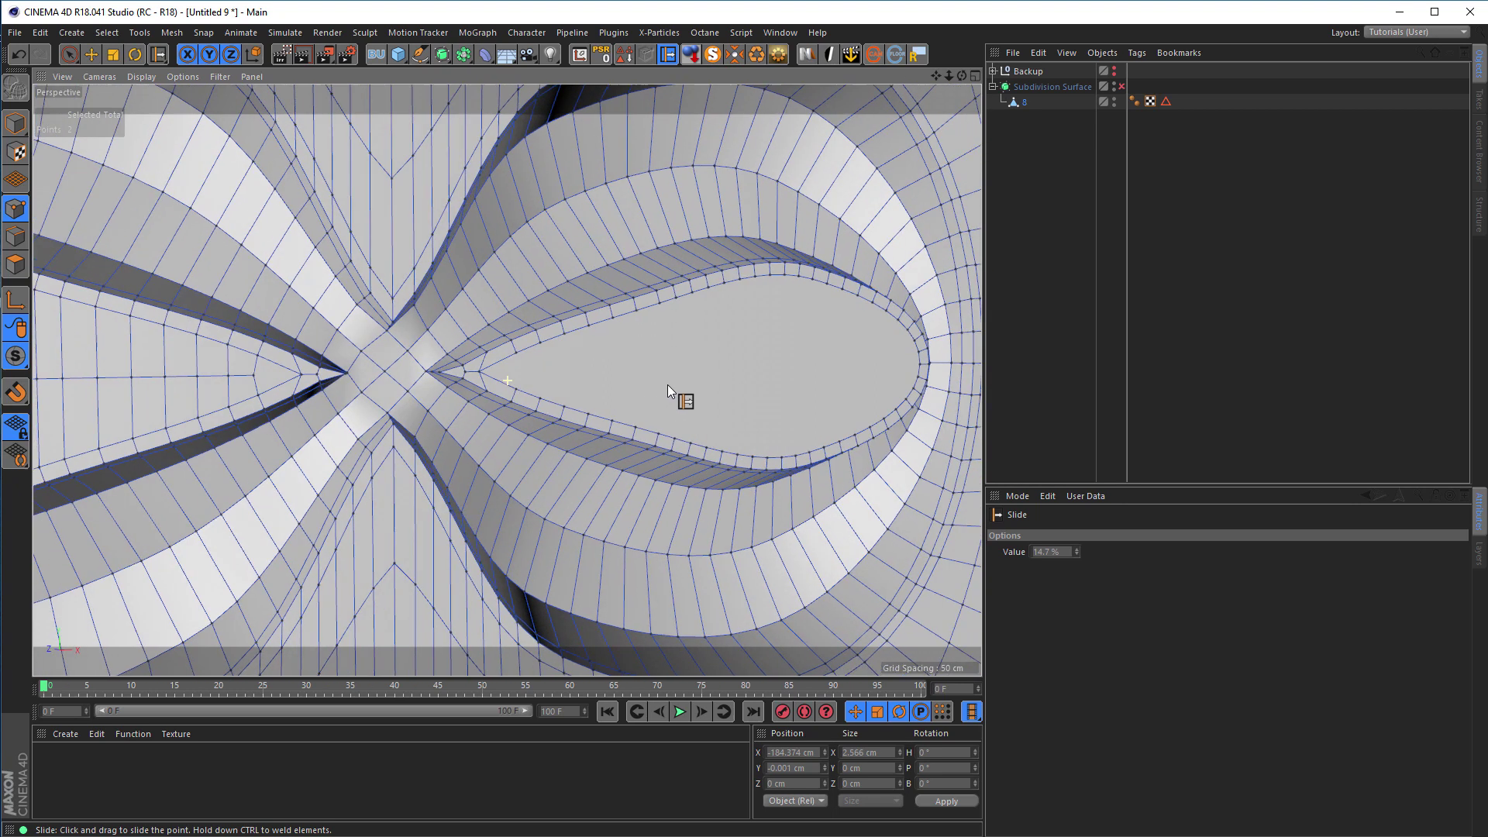
{"action": "key", "text": "space"}
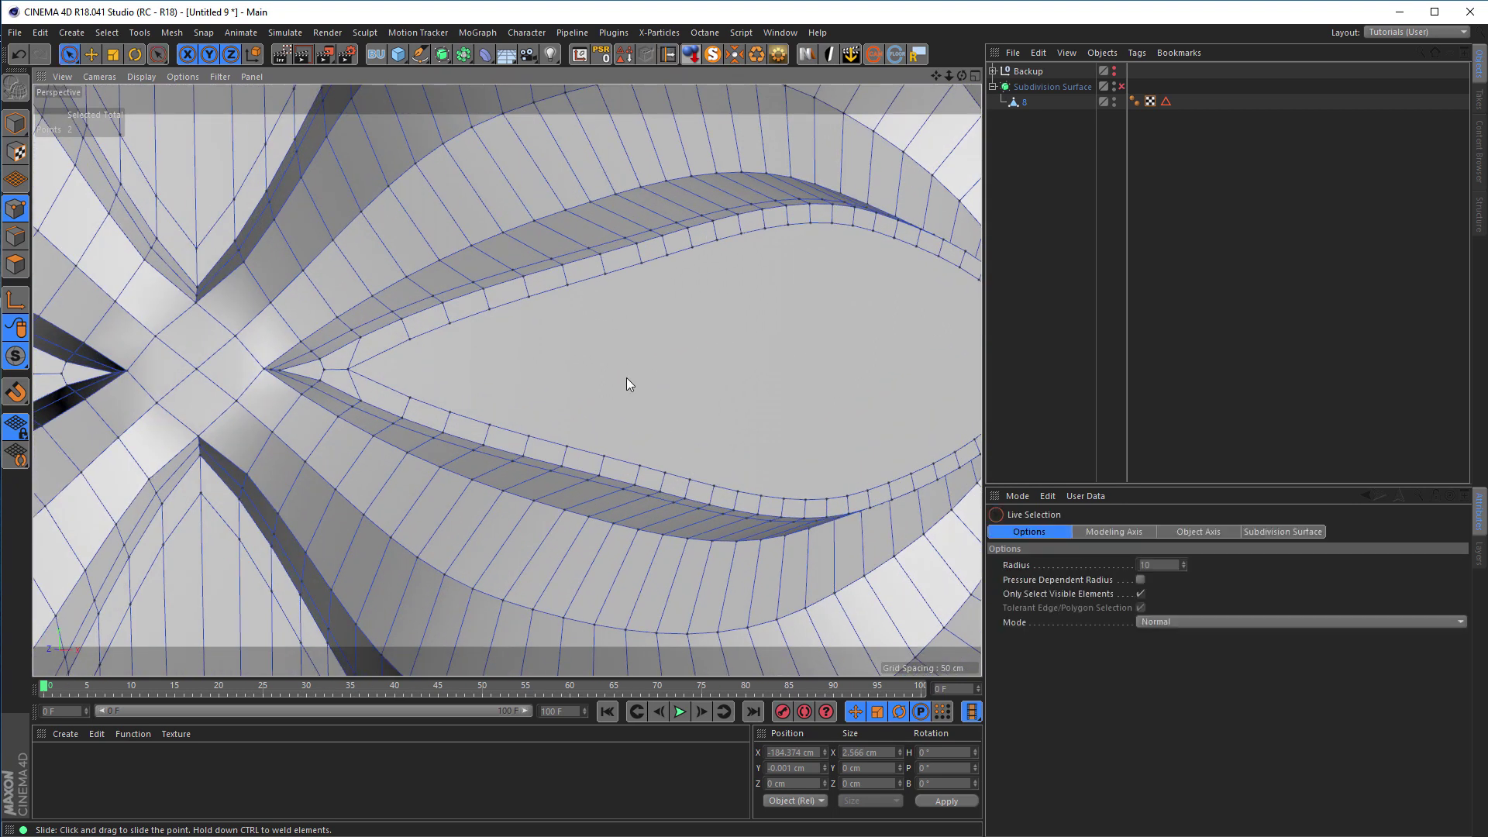
- Join the first upper and lower rim point pairs across the teardrop with vertical edges
{"action": "left_click", "coordinate": [409, 398], "text": "shift"}
{"action": "key", "text": "m"}
{"action": "key", "text": "m"}
{"action": "left_click", "coordinate": [449, 323]}
{"action": "left_click", "coordinate": [450, 413], "text": "shift"}
{"action": "key", "text": "m"}
{"action": "key", "text": "m"}
{"action": "left_click", "coordinate": [489, 309]}
{"action": "left_click", "coordinate": [489, 425], "text": "shift"}
{"action": "key", "text": "m"}
{"action": "key", "text": "m"}
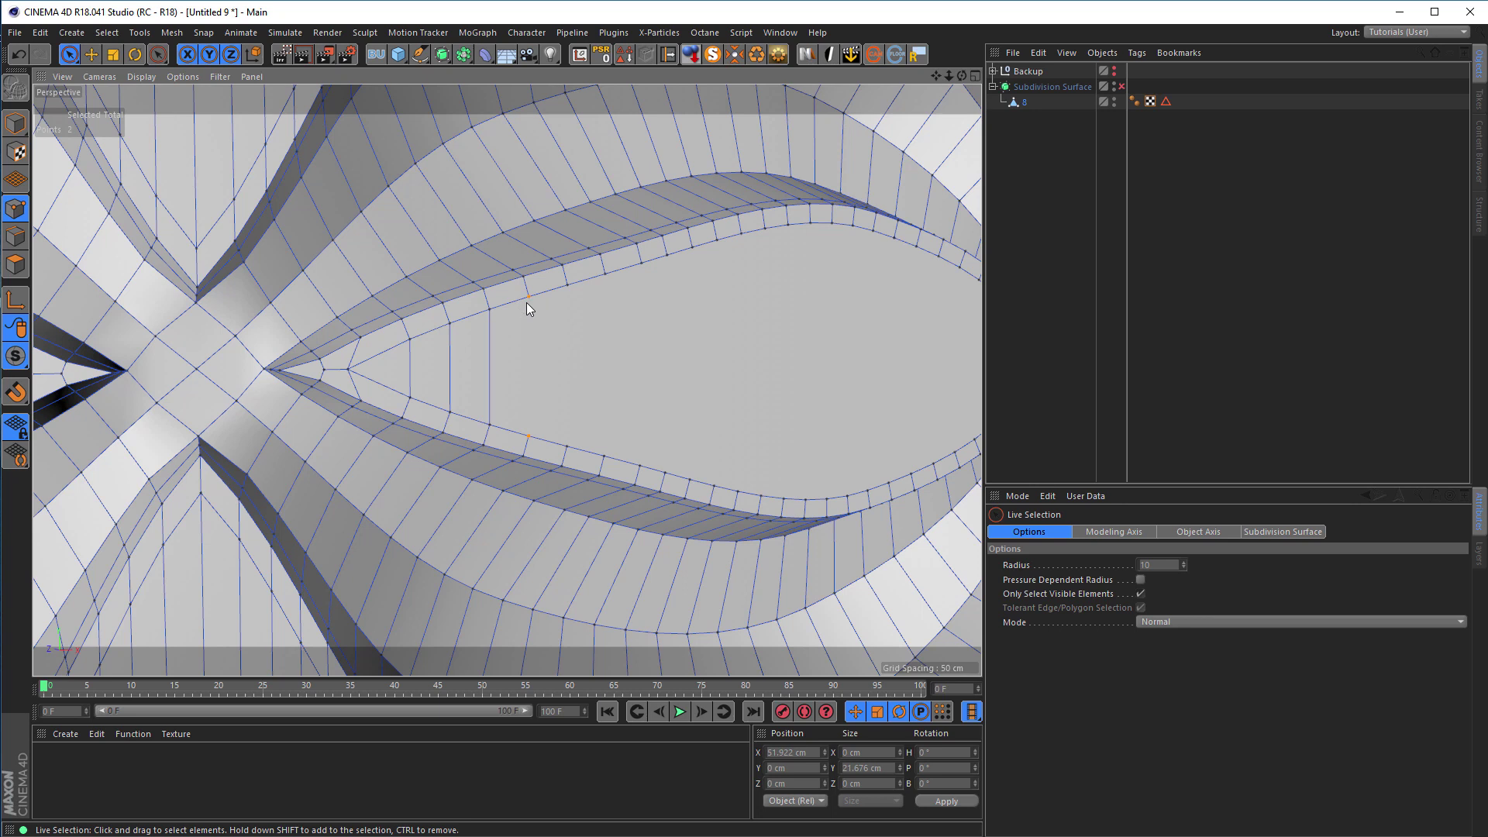
{"action": "key", "text": "m"}
{"action": "key", "text": "m"}
{"action": "key", "text": "m"}
{"action": "key", "text": "m"}
{"action": "left_click", "coordinate": [641, 265]}
{"action": "left_click", "coordinate": [641, 467], "text": "shift"}
{"action": "key", "text": "m"}
{"action": "key", "text": "m"}
{"action": "left_click", "coordinate": [664, 472]}
{"action": "left_click", "coordinate": [666, 255], "text": "shift"}
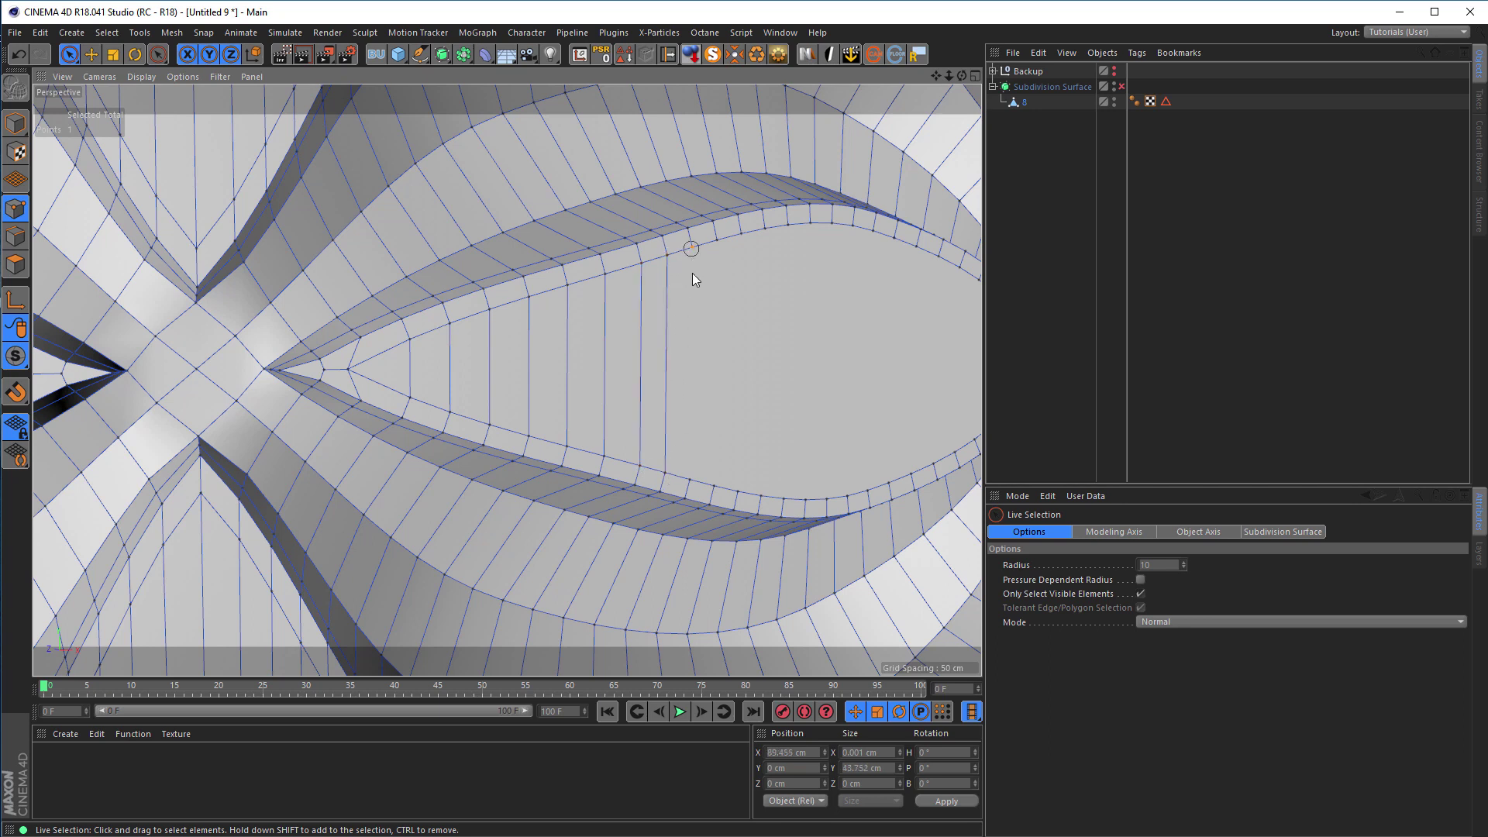
{"action": "key", "text": "m"}
{"action": "key", "text": "m"}
{"action": "left_click", "coordinate": [713, 487]}
{"action": "key", "text": "m"}
{"action": "key", "text": "m"}
{"action": "left_click", "coordinate": [741, 236]}
{"action": "left_click", "coordinate": [739, 491], "text": "shift"}
{"action": "key", "text": "m"}
{"action": "key", "text": "m"}
{"action": "left_click", "coordinate": [765, 496]}
{"action": "left_click", "coordinate": [765, 231], "text": "shift"}
{"action": "key", "text": "m"}
{"action": "key", "text": "m"}
{"action": "left_click", "coordinate": [788, 225]}
{"action": "left_click", "coordinate": [785, 497], "text": "shift"}
{"action": "key", "text": "m"}
{"action": "key", "text": "m"}
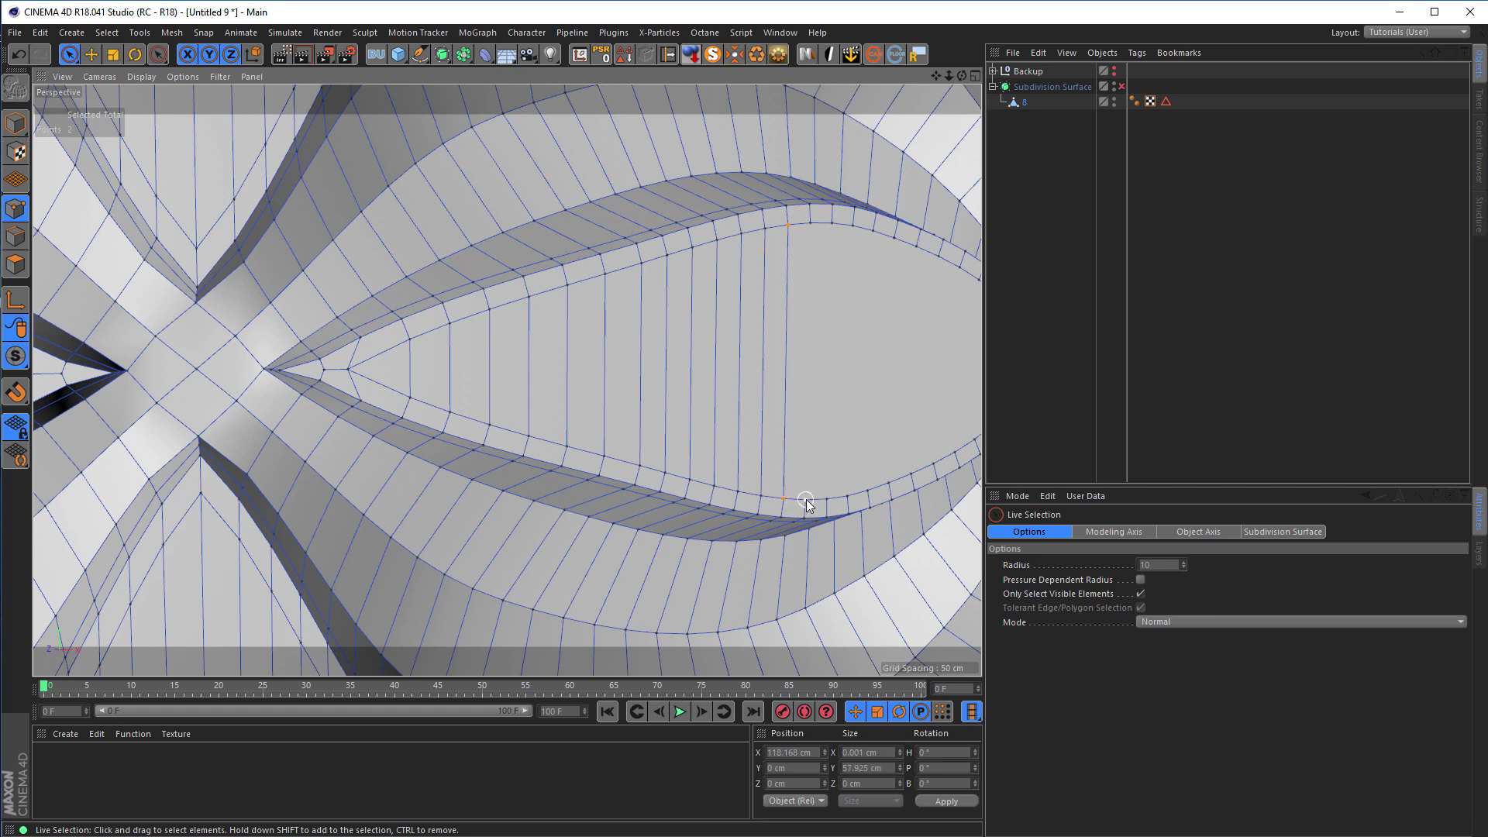
{"action": "key", "text": "m"}
{"action": "key", "text": "m"}
{"action": "left_click", "coordinate": [834, 225]}
{"action": "key", "text": "m"}
{"action": "key", "text": "m"}
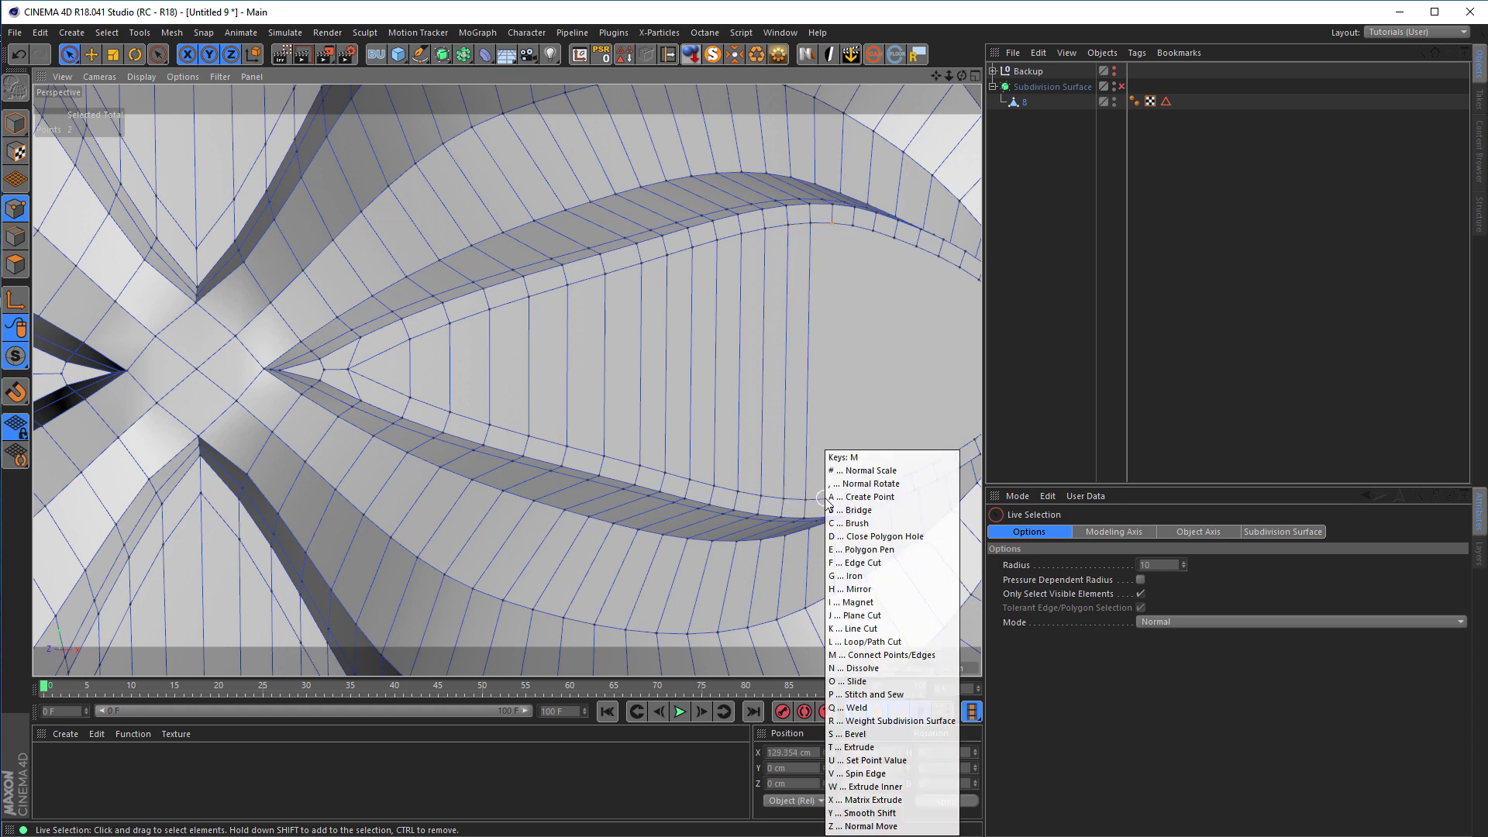
- Continue connecting rim point pairs with vertical edges toward the teardrop's rounded right tip
{"action": "middle_click_drag", "start_coordinate": [841, 407], "coordinate": [631, 423], "text": "alt"}
{"action": "left_click_drag", "start_coordinate": [631, 423], "coordinate": [580, 364], "text": "alt"}
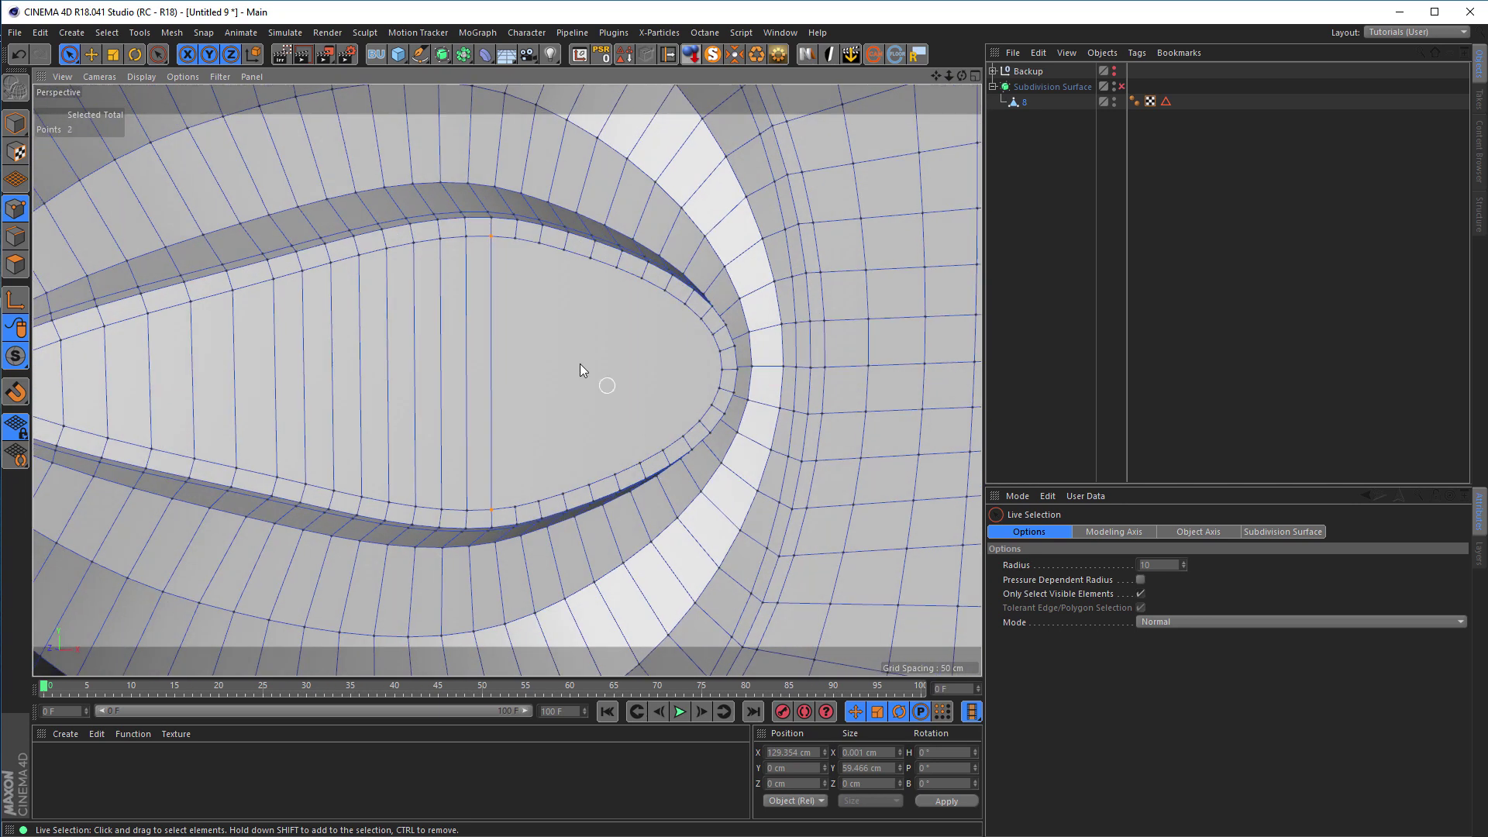
{"action": "left_click", "coordinate": [515, 238]}
{"action": "left_click", "coordinate": [516, 506], "text": "shift"}
{"action": "key", "text": "m"}
{"action": "key", "text": "m"}
{"action": "left_click", "coordinate": [540, 242], "text": "shift"}
{"action": "key", "text": "m"}
{"action": "key", "text": "m"}
{"action": "left_click", "coordinate": [565, 249]}
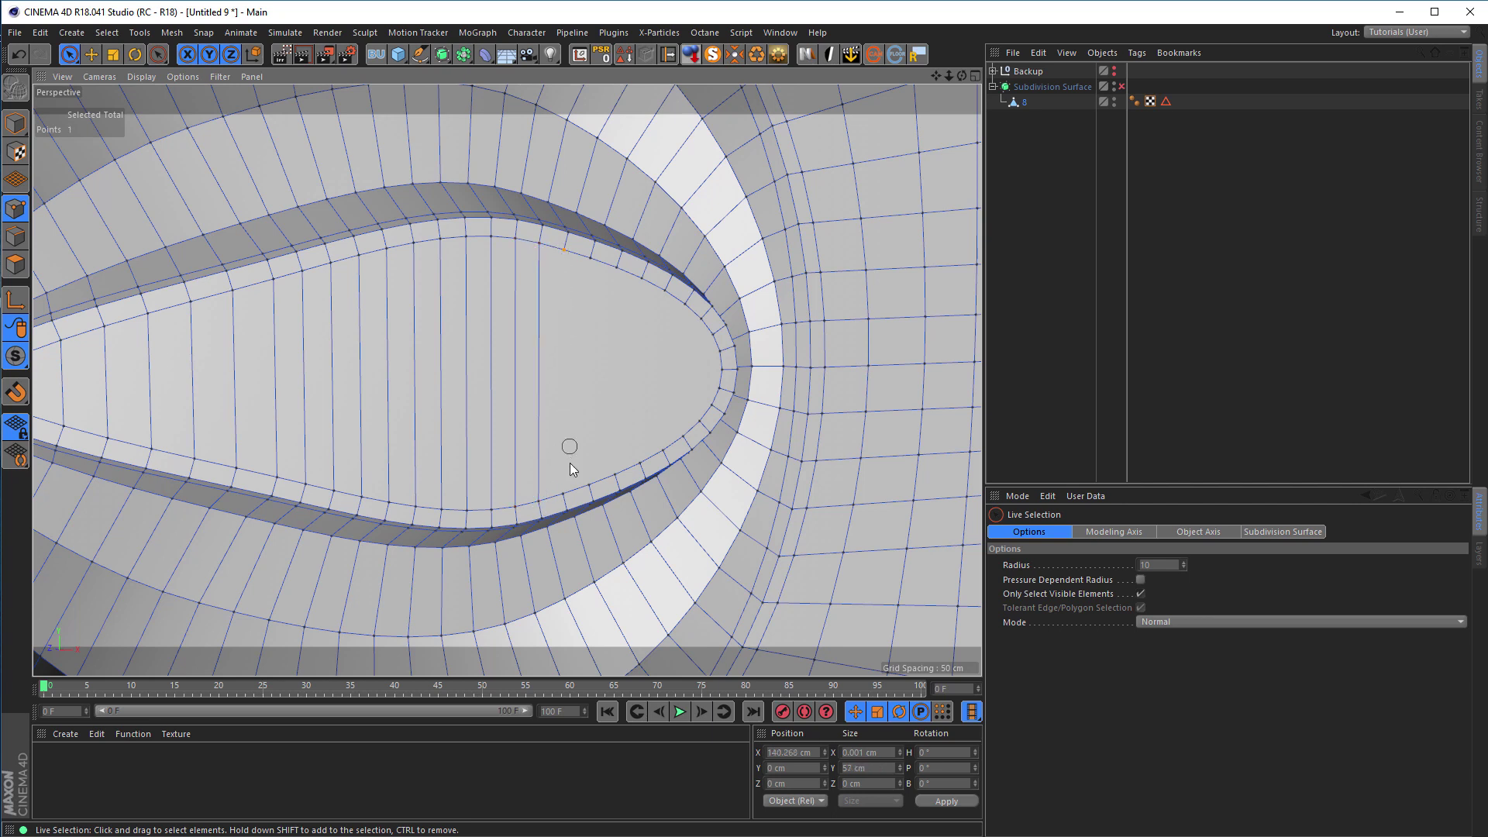
{"action": "key", "text": "m"}
{"action": "key", "text": "m"}
{"action": "left_click", "coordinate": [590, 486]}
{"action": "left_click", "coordinate": [590, 258], "text": "shift"}
{"action": "key", "text": "m"}
{"action": "key", "text": "m"}
{"action": "left_click", "coordinate": [616, 268]}
{"action": "left_click", "coordinate": [616, 475], "text": "shift"}
{"action": "key", "text": "m"}
{"action": "key", "text": "m"}
{"action": "left_click", "coordinate": [641, 461]}
{"action": "key", "text": "m"}
{"action": "key", "text": "m"}
{"action": "left_click", "coordinate": [662, 293]}
{"action": "key", "text": "m"}
{"action": "key", "text": "m"}
{"action": "left_click", "coordinate": [684, 436]}
{"action": "left_click", "coordinate": [684, 304], "text": "shift"}
{"action": "key", "text": "m"}
{"action": "key", "text": "m"}
{"action": "left_click", "coordinate": [700, 321]}
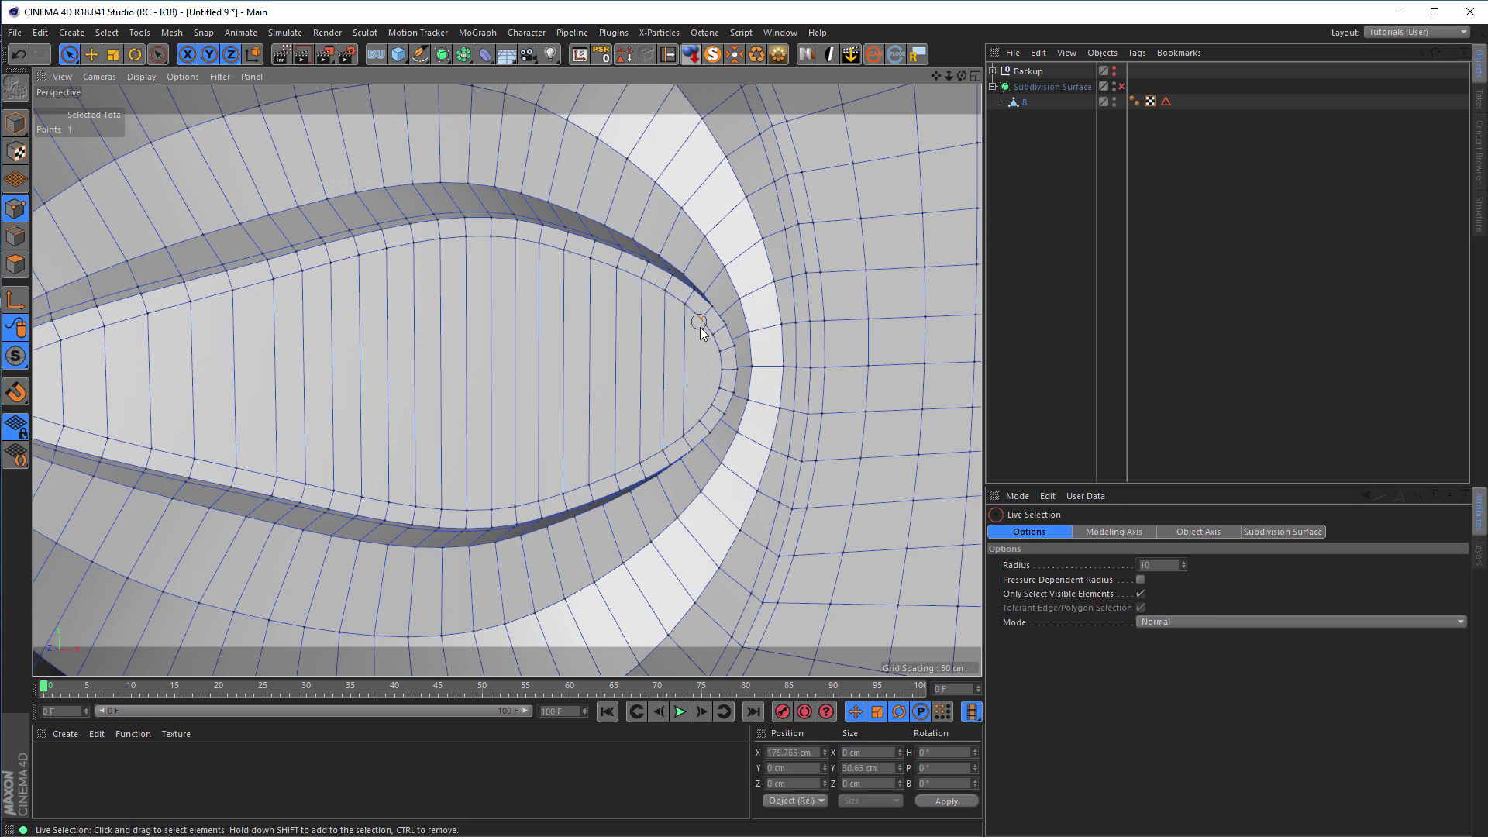
{"action": "right_click", "coordinate": [699, 422]}
{"action": "left_click", "coordinate": [741, 511]}
- Connect the last upper and lower point pair near the teardrop's tip
{"action": "scroll", "coordinate": [810, 382], "scroll_direction": "up", "scroll_amount": 3}
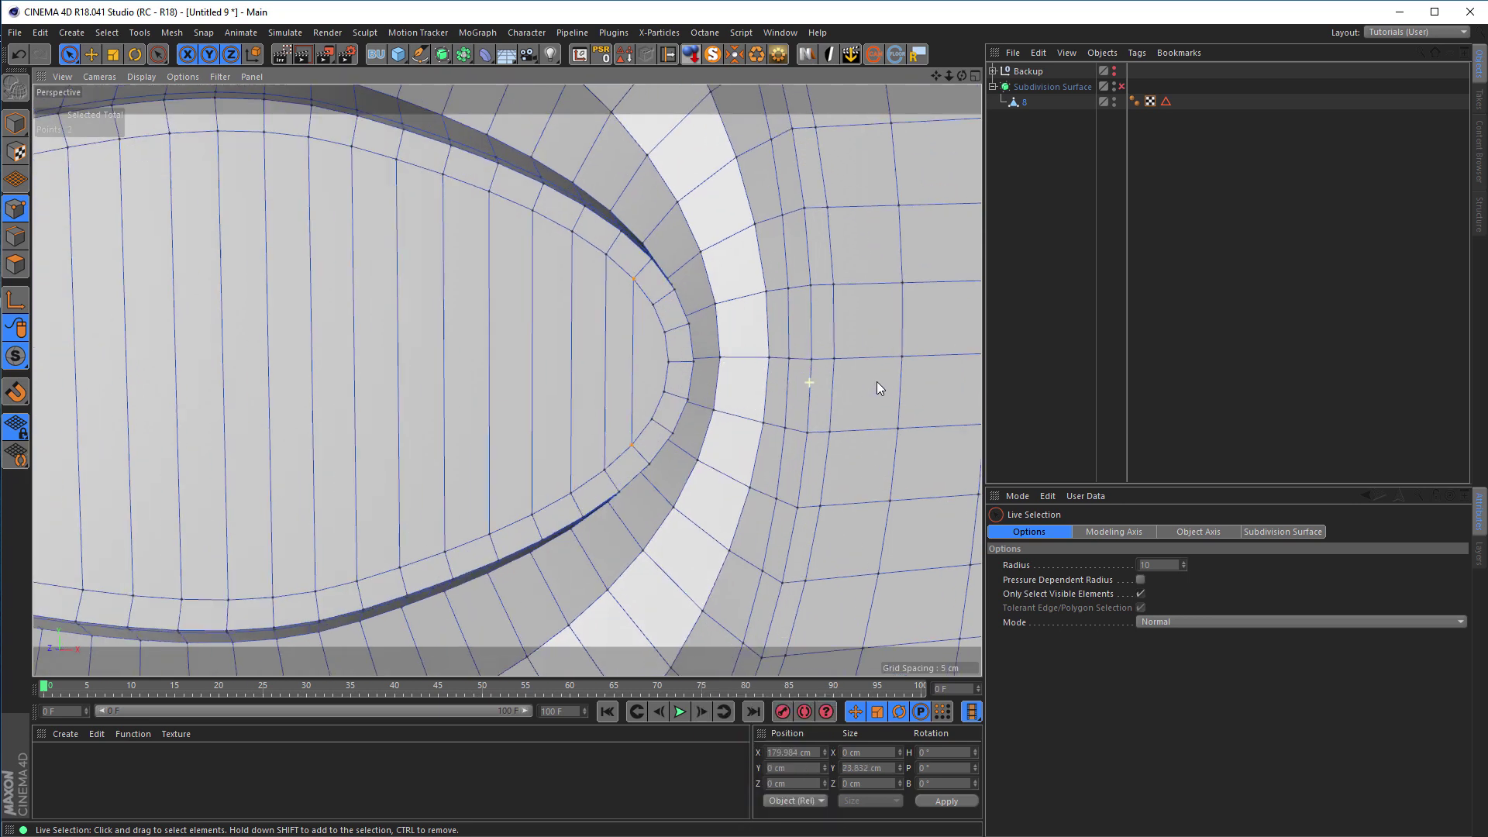
{"action": "left_click", "coordinate": [653, 304]}
{"action": "left_click", "coordinate": [651, 419], "text": "shift"}
{"action": "key", "text": "m"}
{"action": "key", "text": "m"}
- Cut a horizontal edge loop through the middle of the teardrop's vertical edges
{"action": "scroll", "coordinate": [688, 384], "scroll_direction": "down", "scroll_amount": 5}
{"action": "left_click_drag", "start_coordinate": [688, 385], "coordinate": [615, 402], "text": "alt"}
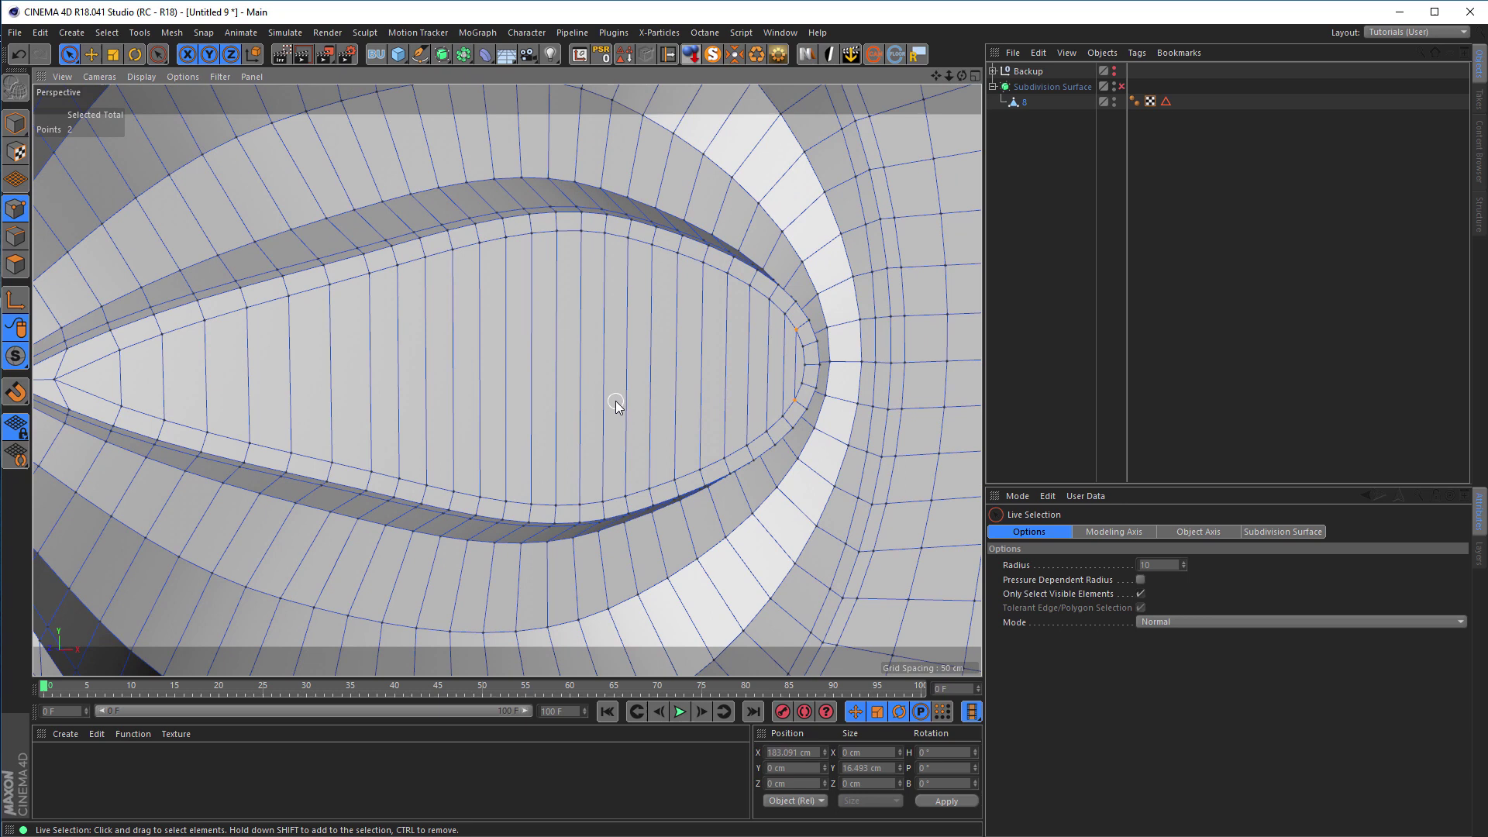
{"action": "left_click", "coordinate": [15, 236]}
{"action": "left_click_drag", "start_coordinate": [399, 364], "coordinate": [757, 358]}
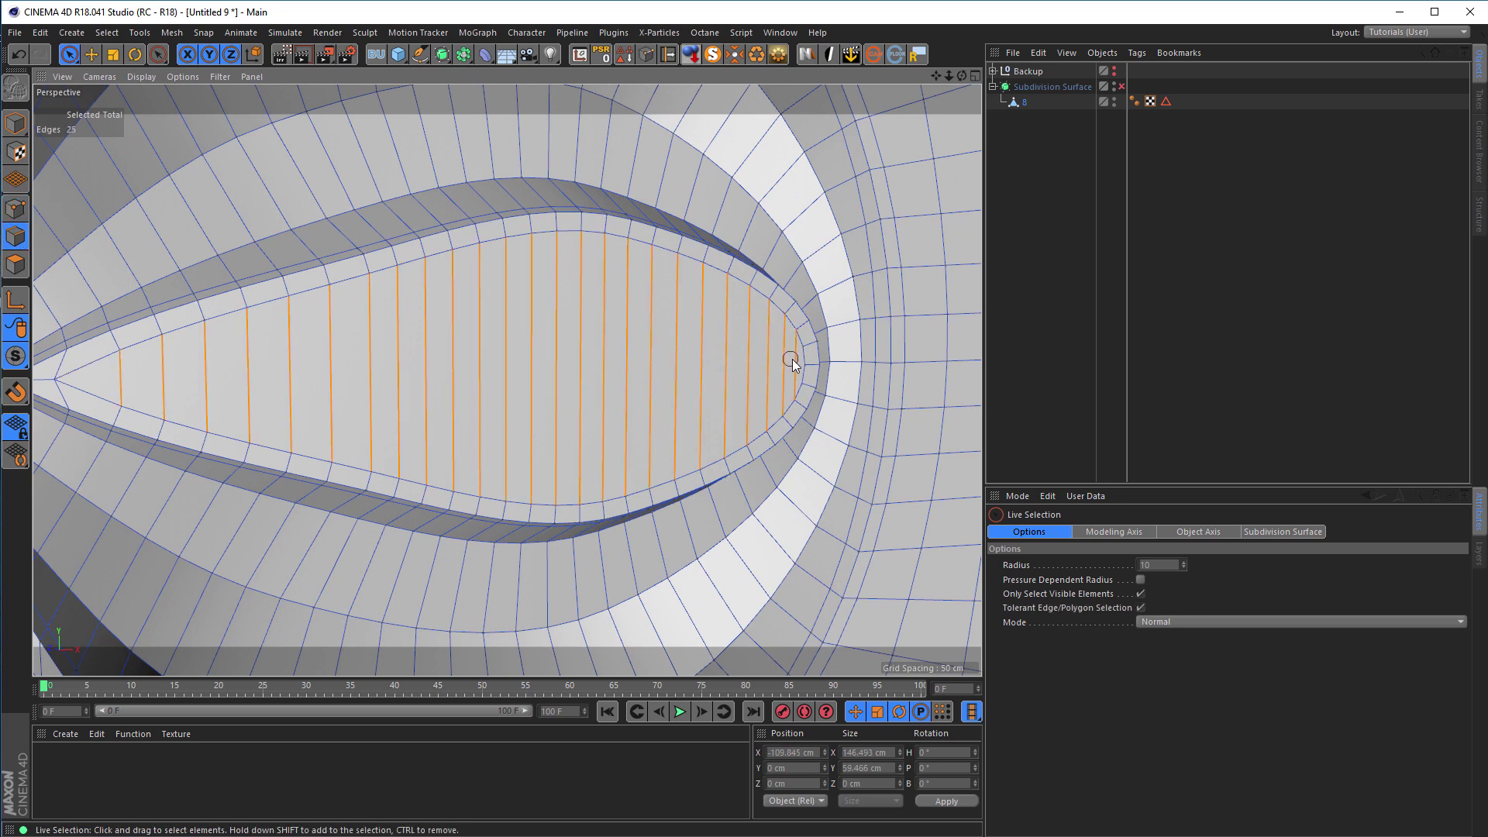
{"action": "key", "text": "m"}
{"action": "key", "text": "l"}
{"action": "left_click", "coordinate": [750, 369]}
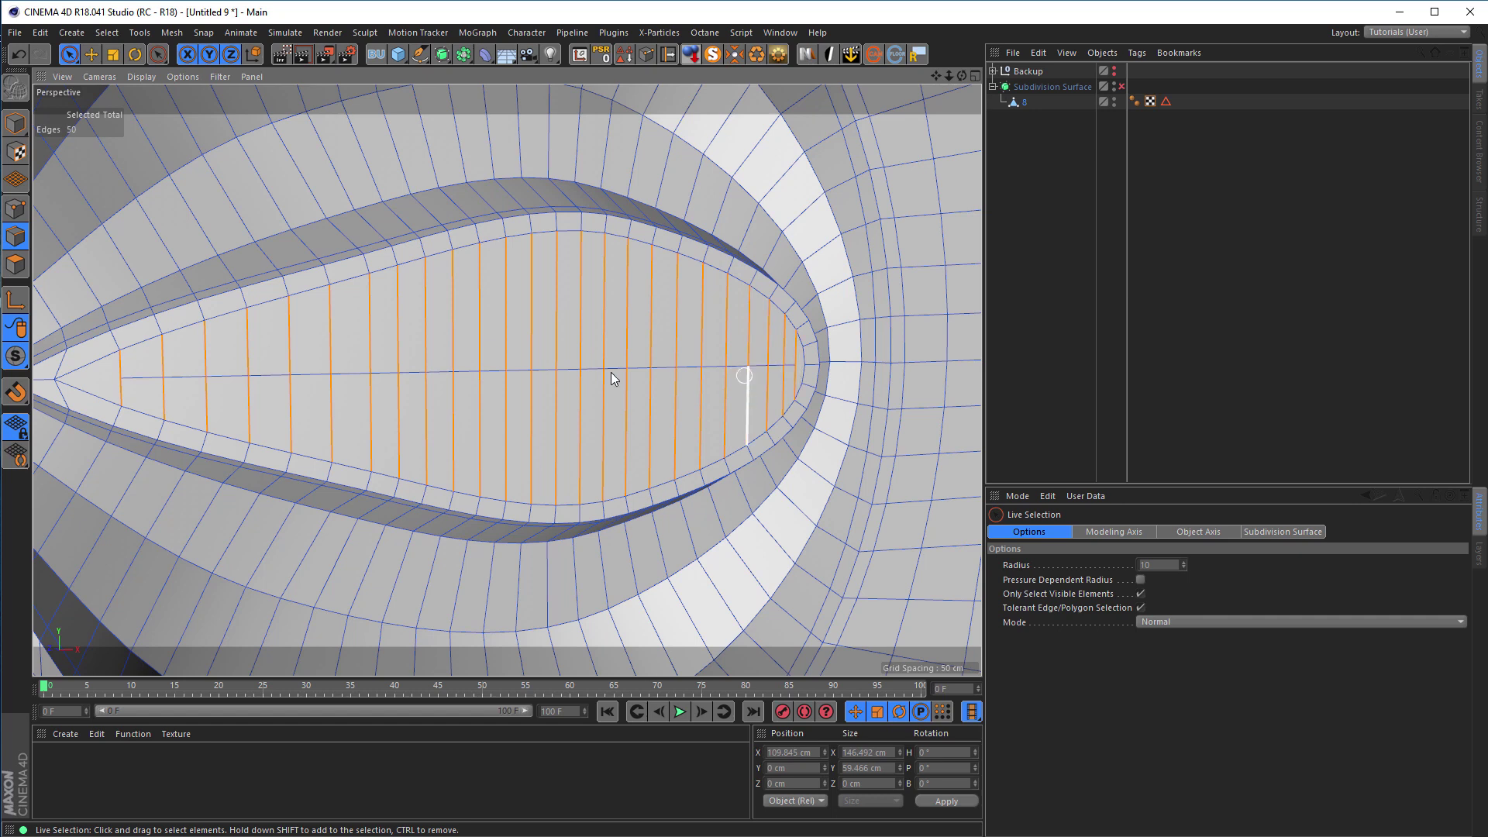
{"action": "middle_click_drag", "start_coordinate": [645, 392], "coordinate": [595, 403], "text": "alt"}
- Slide the point near the teardrop's tip along its edge to 17.1%
{"action": "right_click_drag", "start_coordinate": [595, 411], "coordinate": [891, 361], "text": "alt"}
{"action": "left_click", "coordinate": [17, 208]}
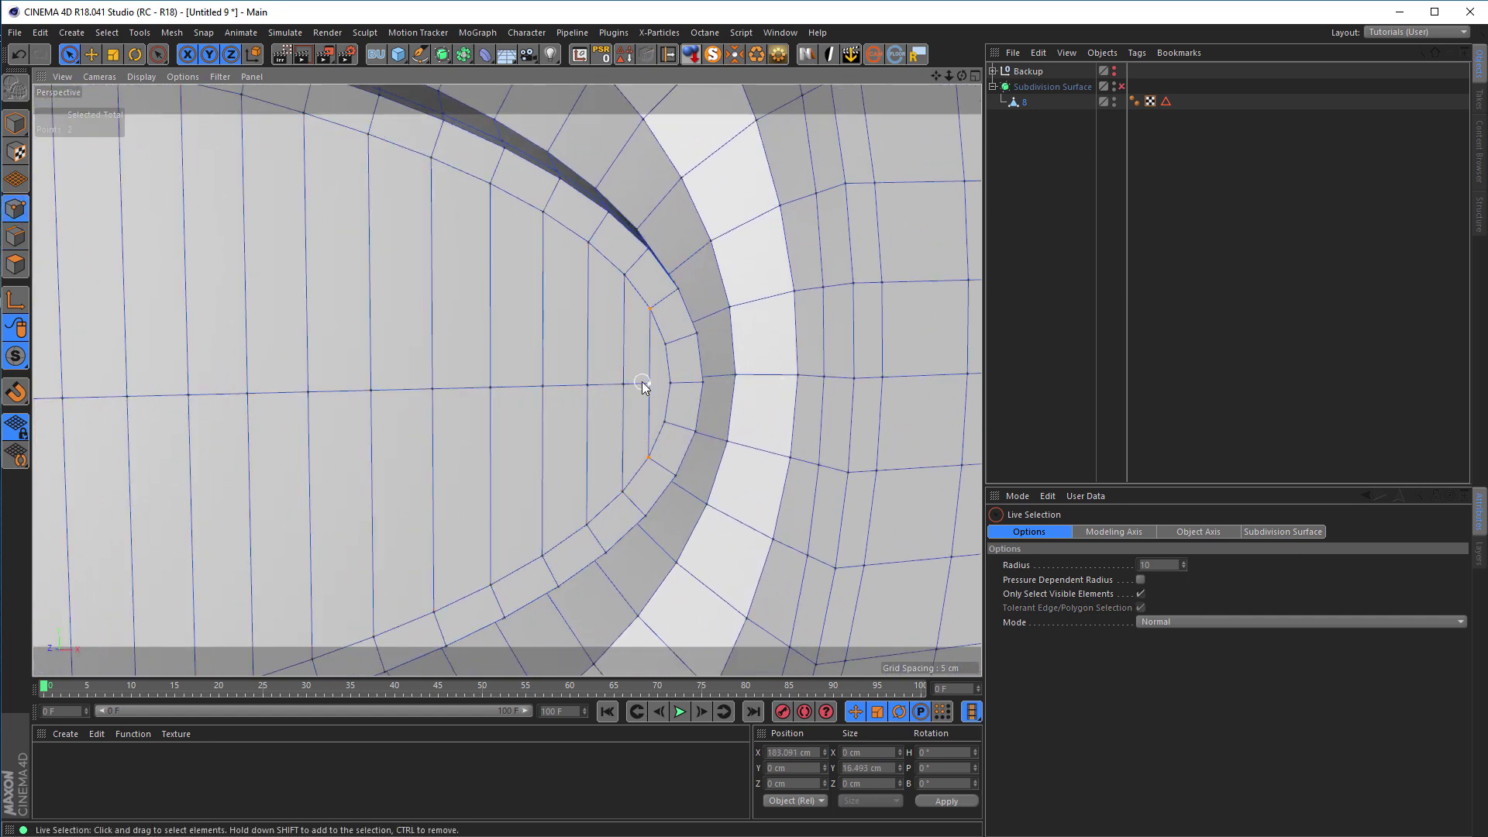
{"action": "left_click", "coordinate": [670, 383], "text": "shift"}
{"action": "middle_click_drag", "start_coordinate": [289, 395], "coordinate": [764, 349]}
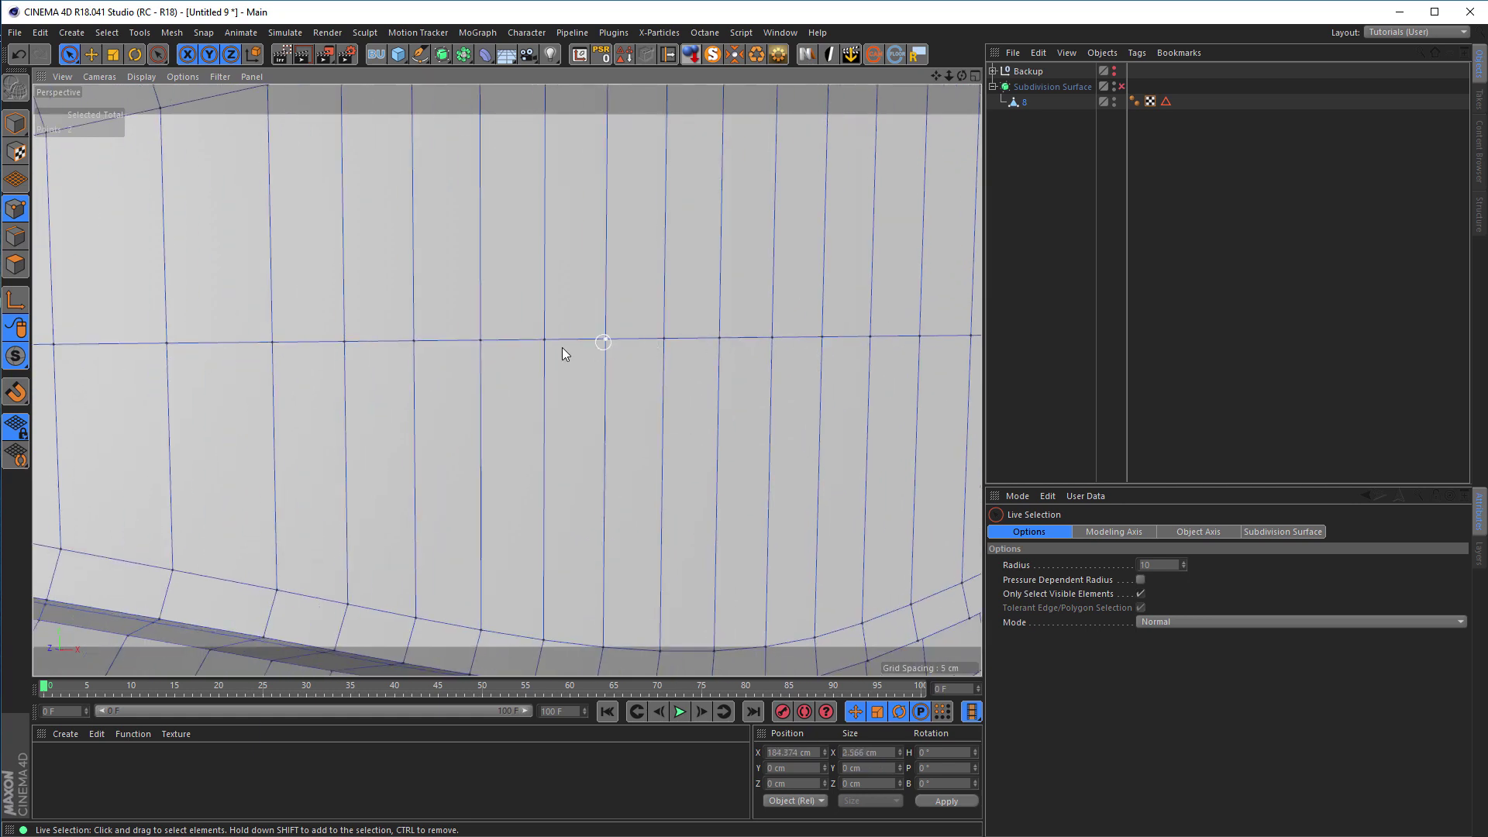
{"action": "scroll", "coordinate": [608, 358], "scroll_direction": "down", "scroll_amount": 3}
{"action": "scroll", "coordinate": [464, 365], "scroll_direction": "up", "scroll_amount": 2}
{"action": "scroll", "coordinate": [465, 366], "scroll_direction": "up", "scroll_amount": 2}
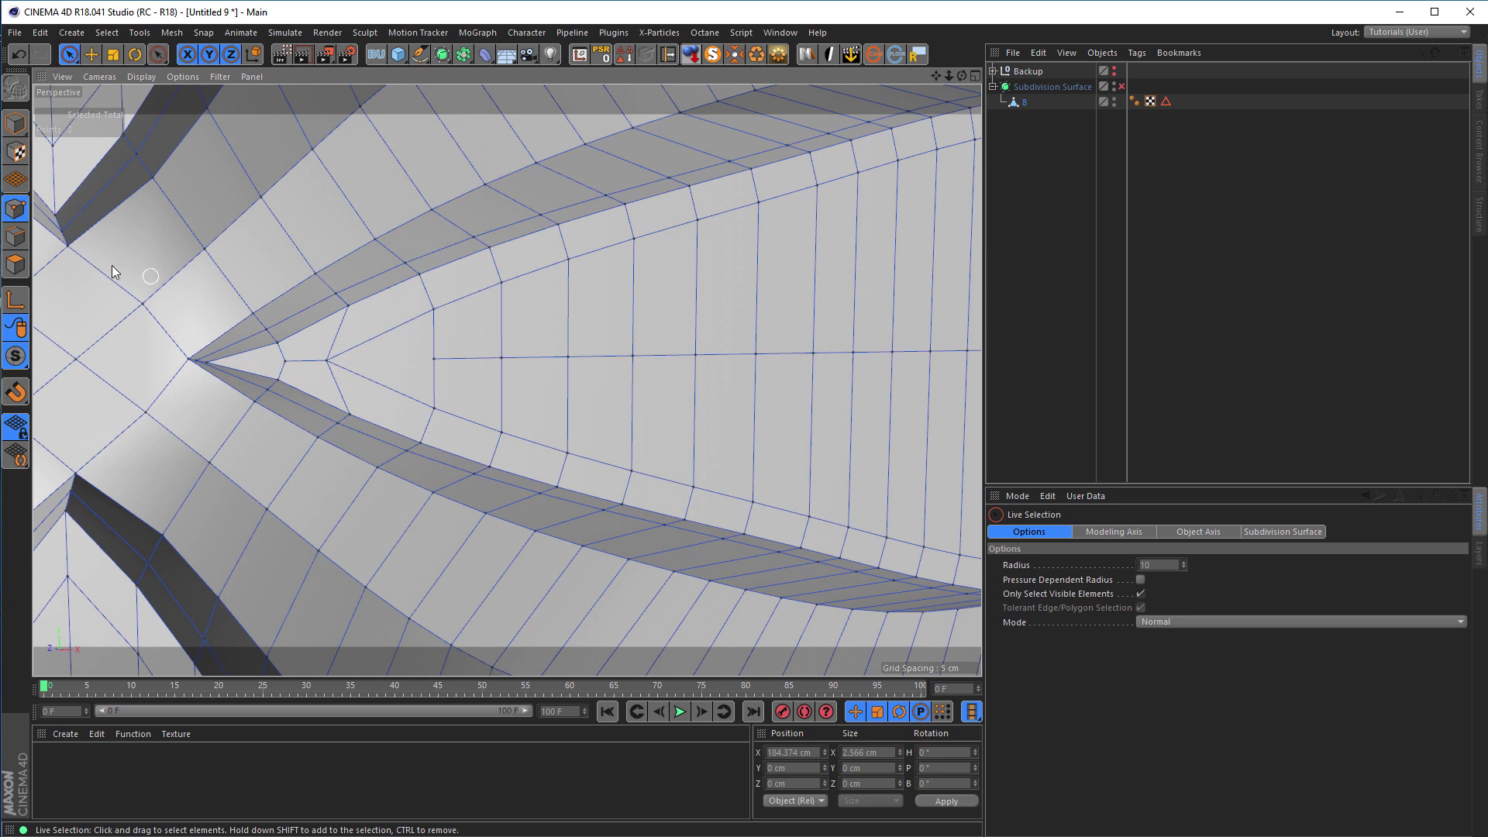
{"action": "key", "text": "m"}
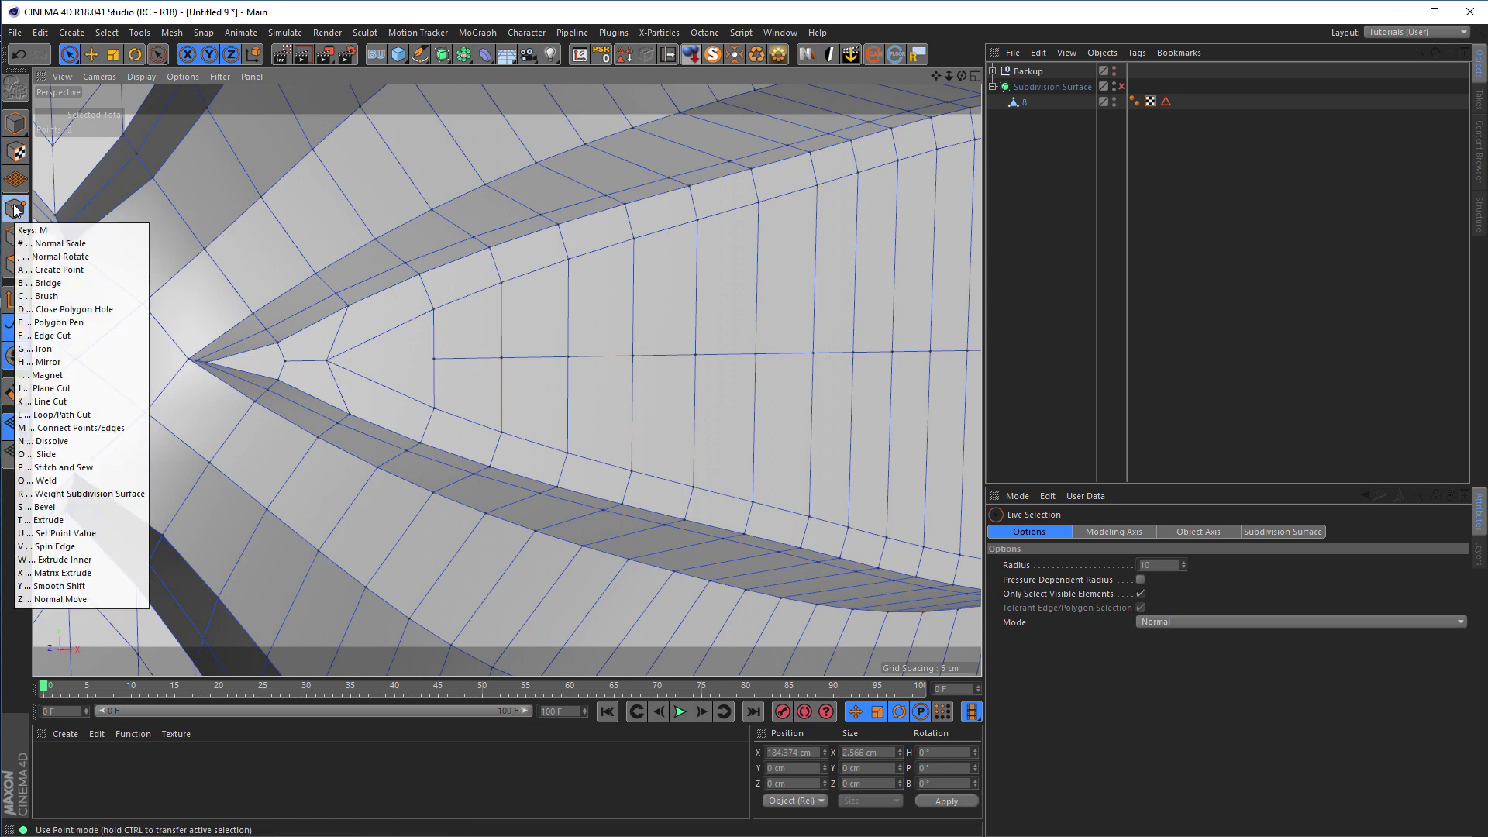
{"action": "key", "text": "o"}
{"action": "left_click_drag", "start_coordinate": [439, 358], "coordinate": [445, 358]}
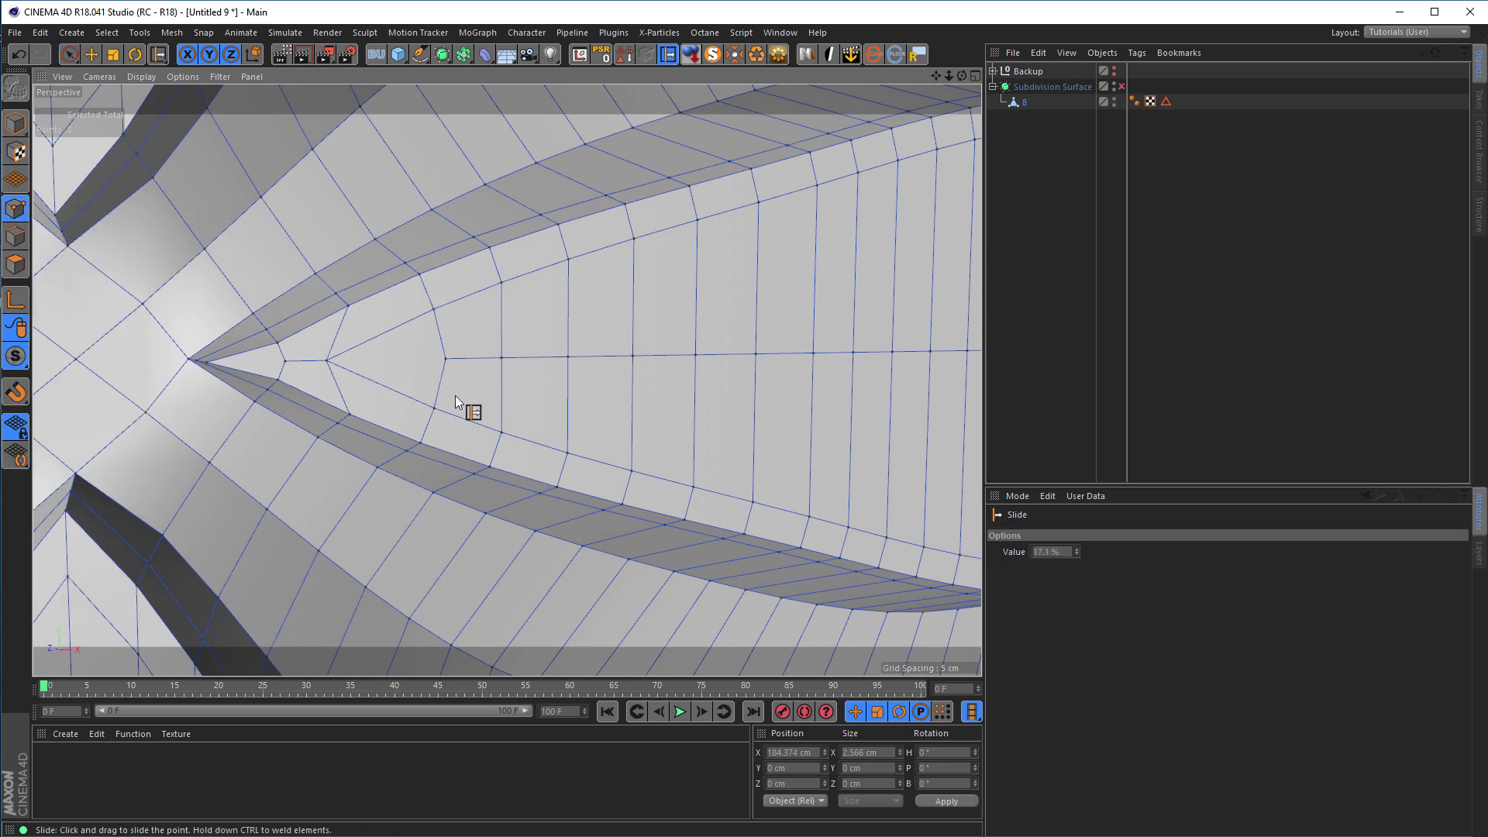
{"action": "scroll", "coordinate": [454, 396], "scroll_direction": "down", "scroll_amount": 8}
- Frame the whole plate, preview it with Subdivision Surface on, then disable smoothing again
{"action": "left_click", "coordinate": [16, 123]}
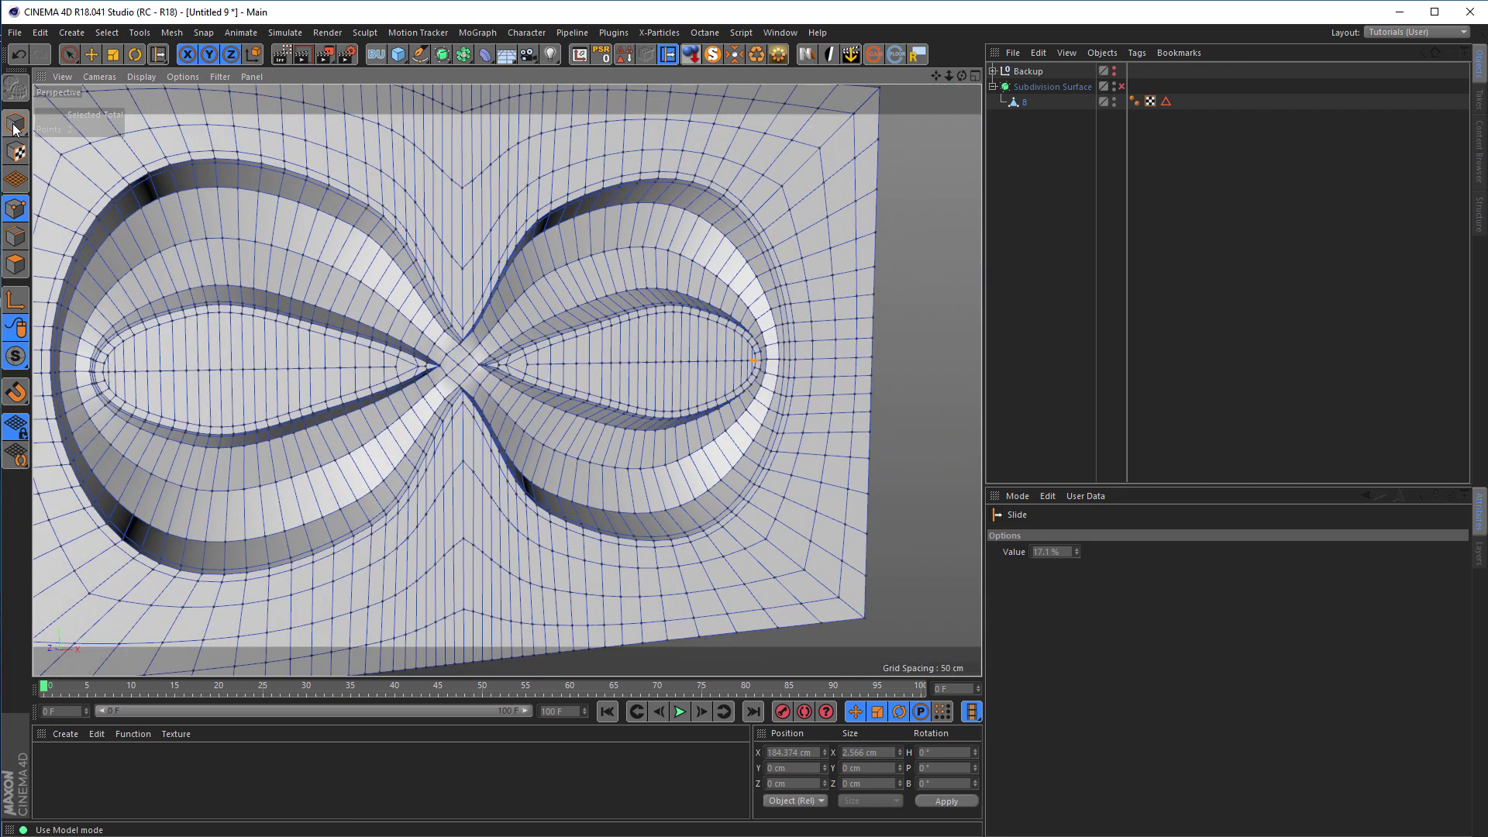
{"action": "key", "text": "h"}
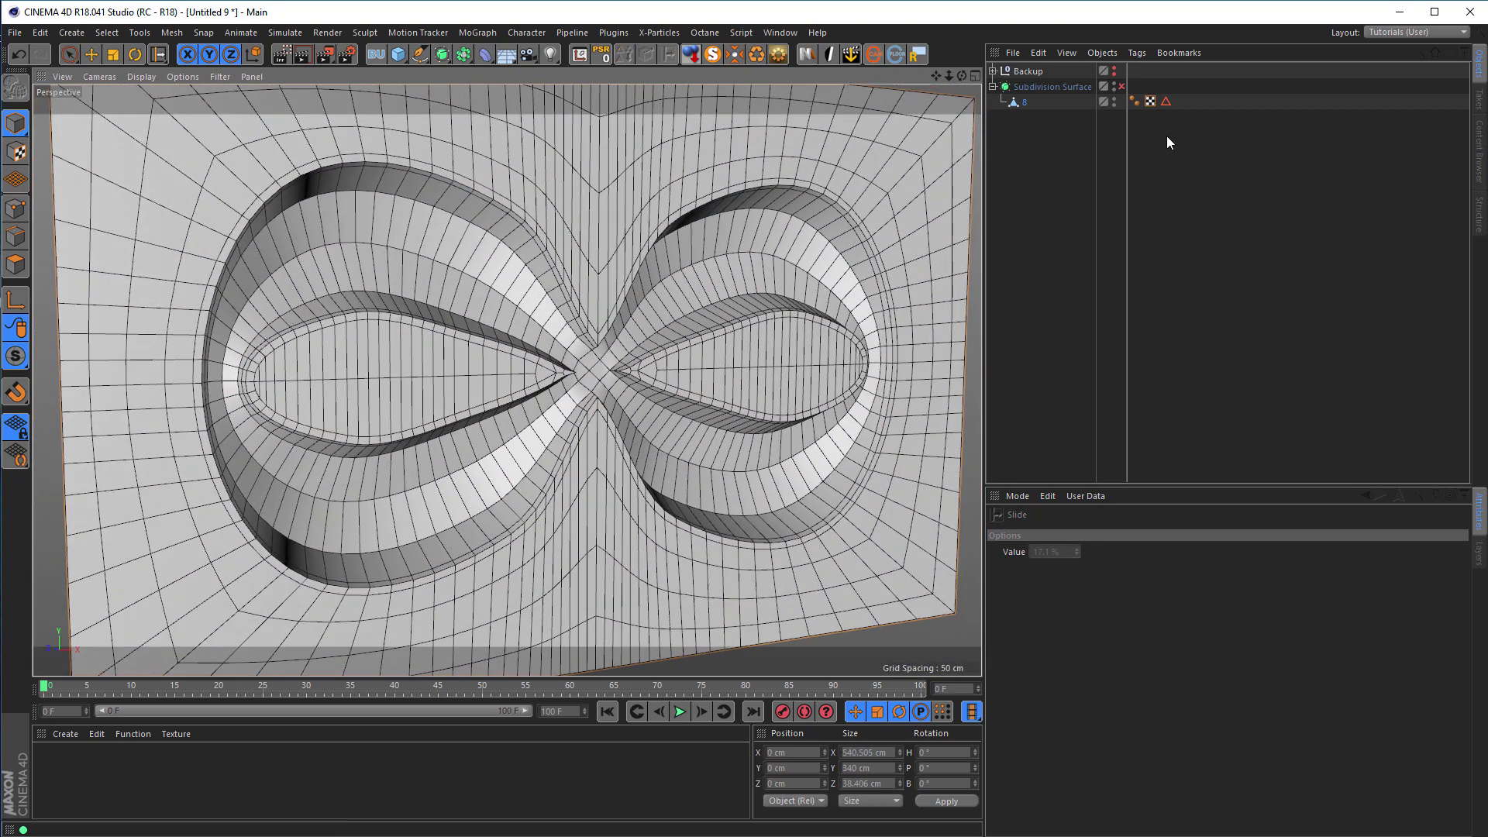
{"action": "left_click", "coordinate": [1121, 86]}
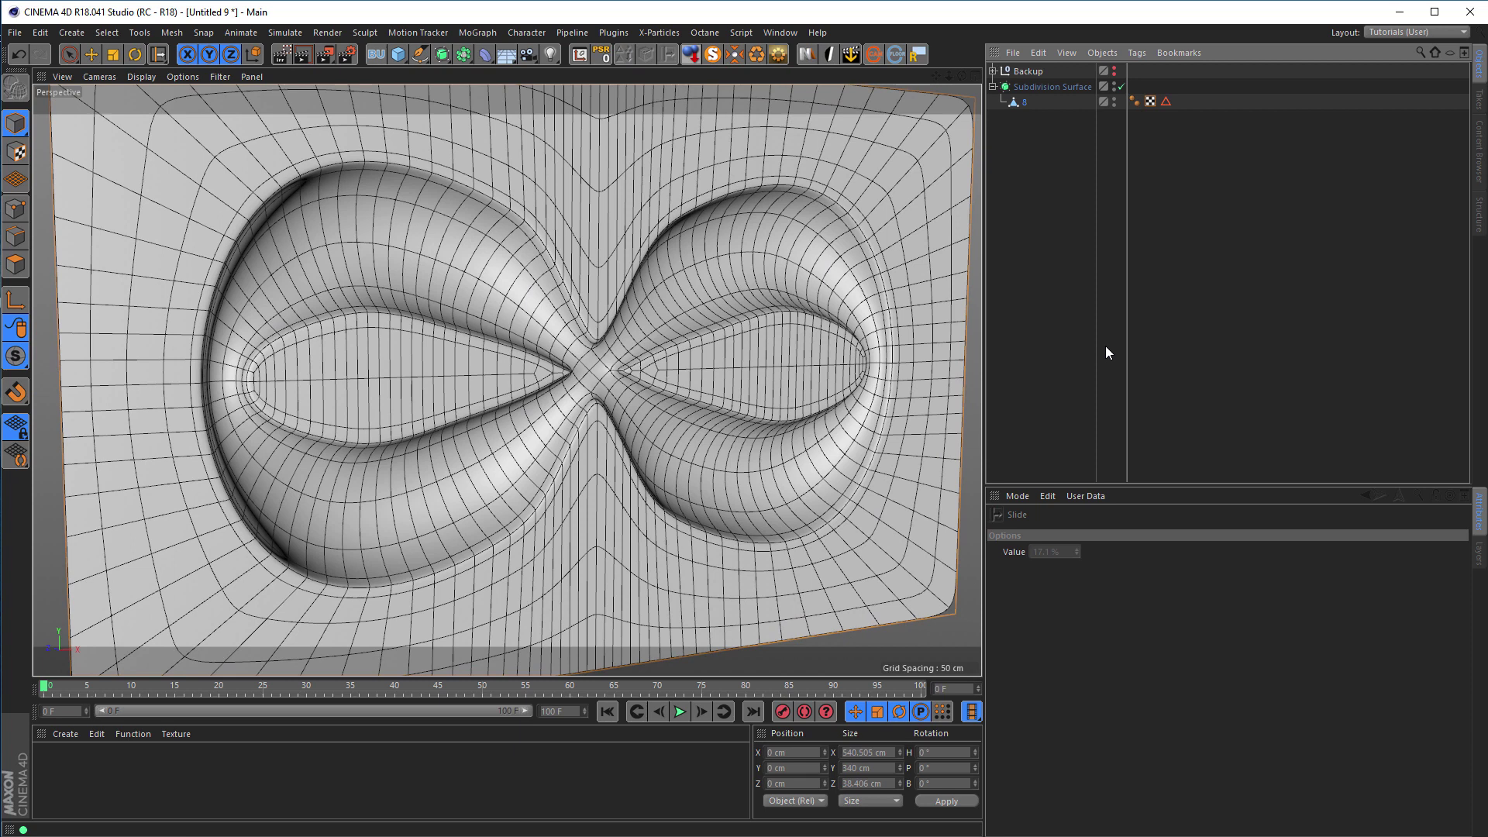
{"action": "left_click_drag", "start_coordinate": [784, 406], "coordinate": [724, 402], "text": "alt"}
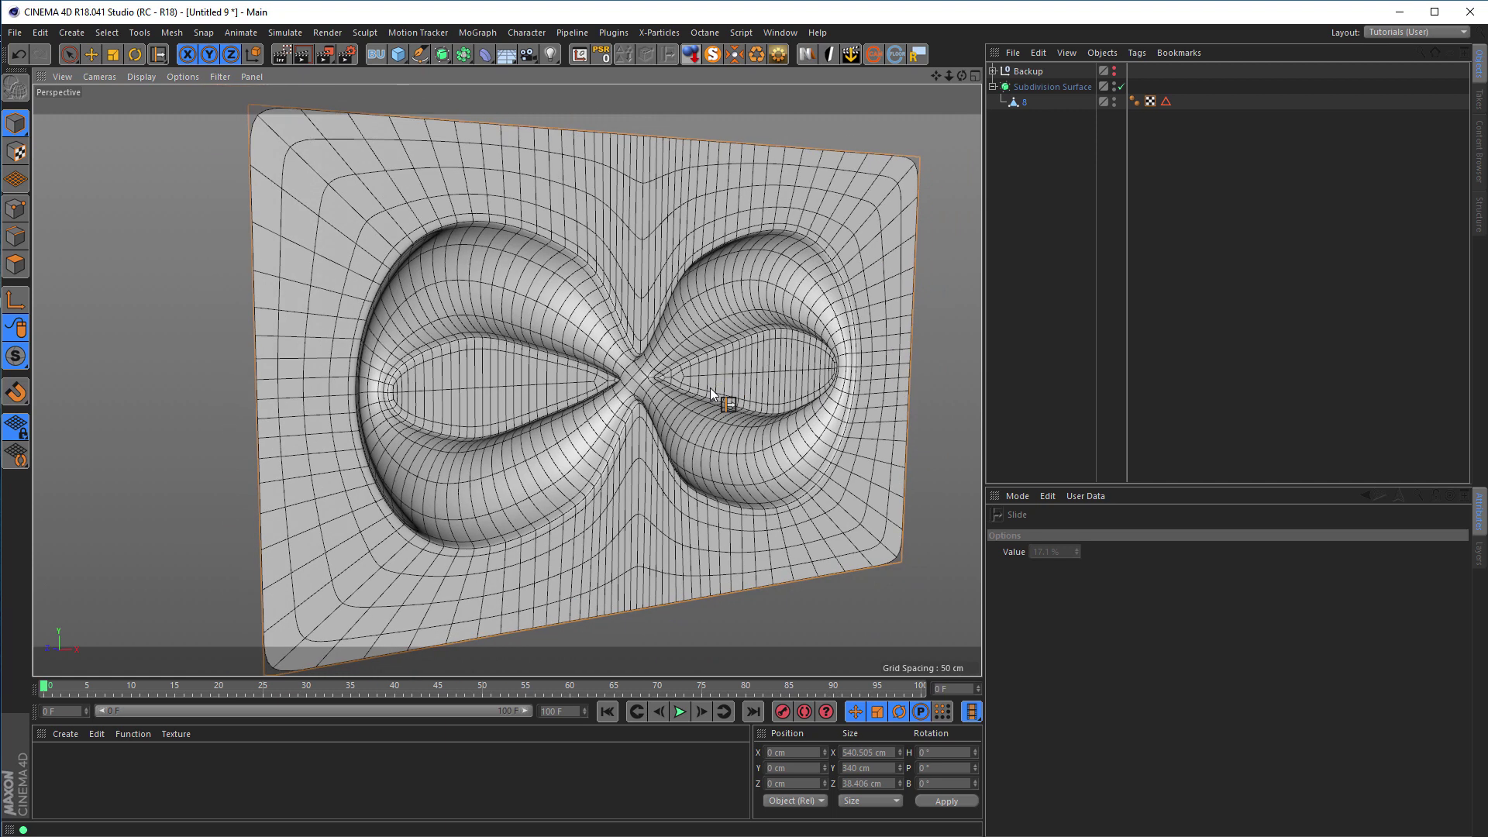
{"action": "left_click", "coordinate": [1122, 86]}
{"action": "left_click_drag", "start_coordinate": [571, 226], "coordinate": [522, 206], "text": "alt"}
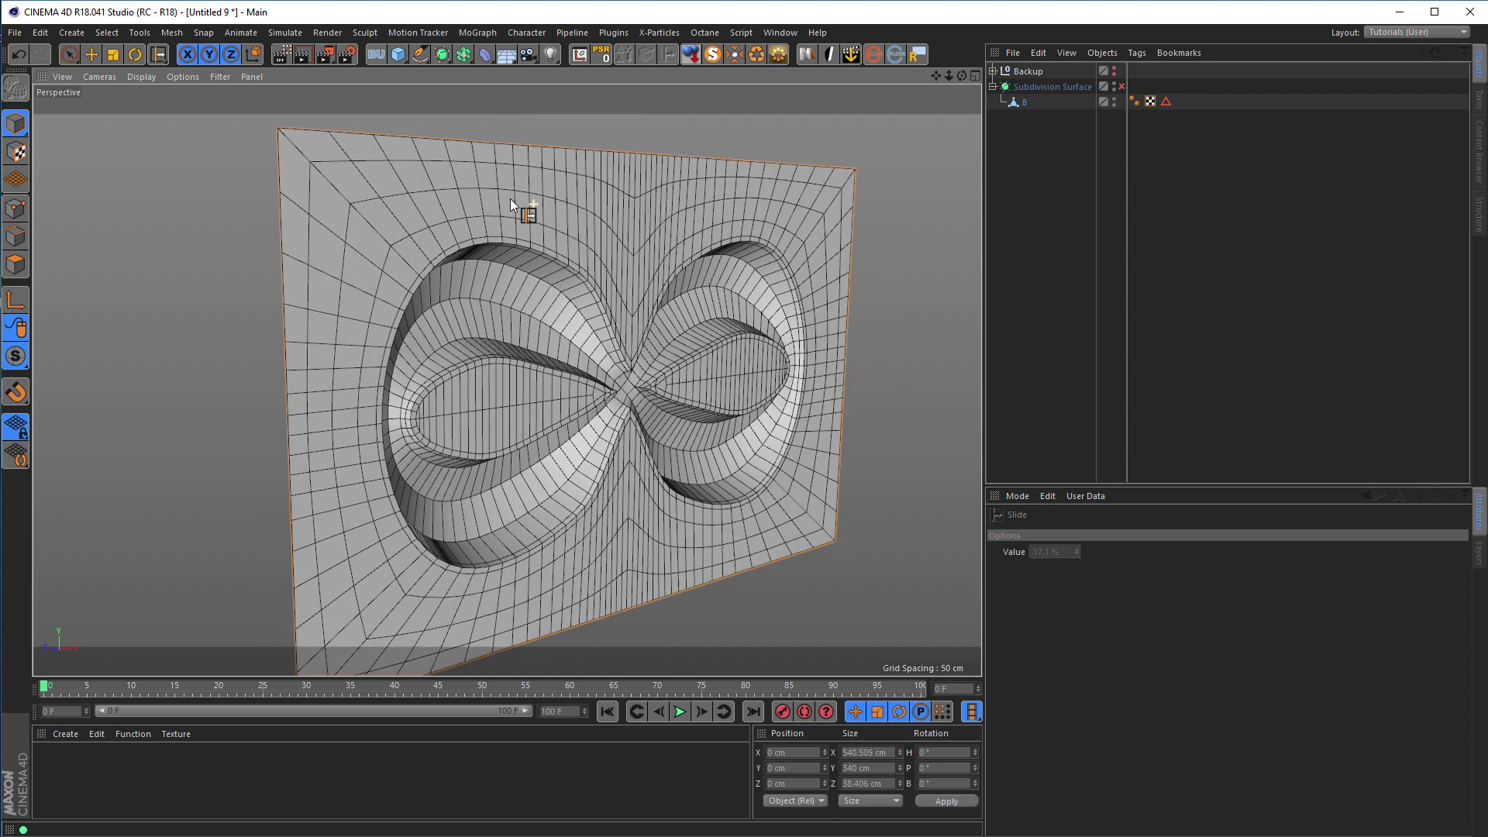
- Loop-select the plate's outer border, allowing loops to continue past boundary edges
{"action": "left_click", "coordinate": [16, 237]}
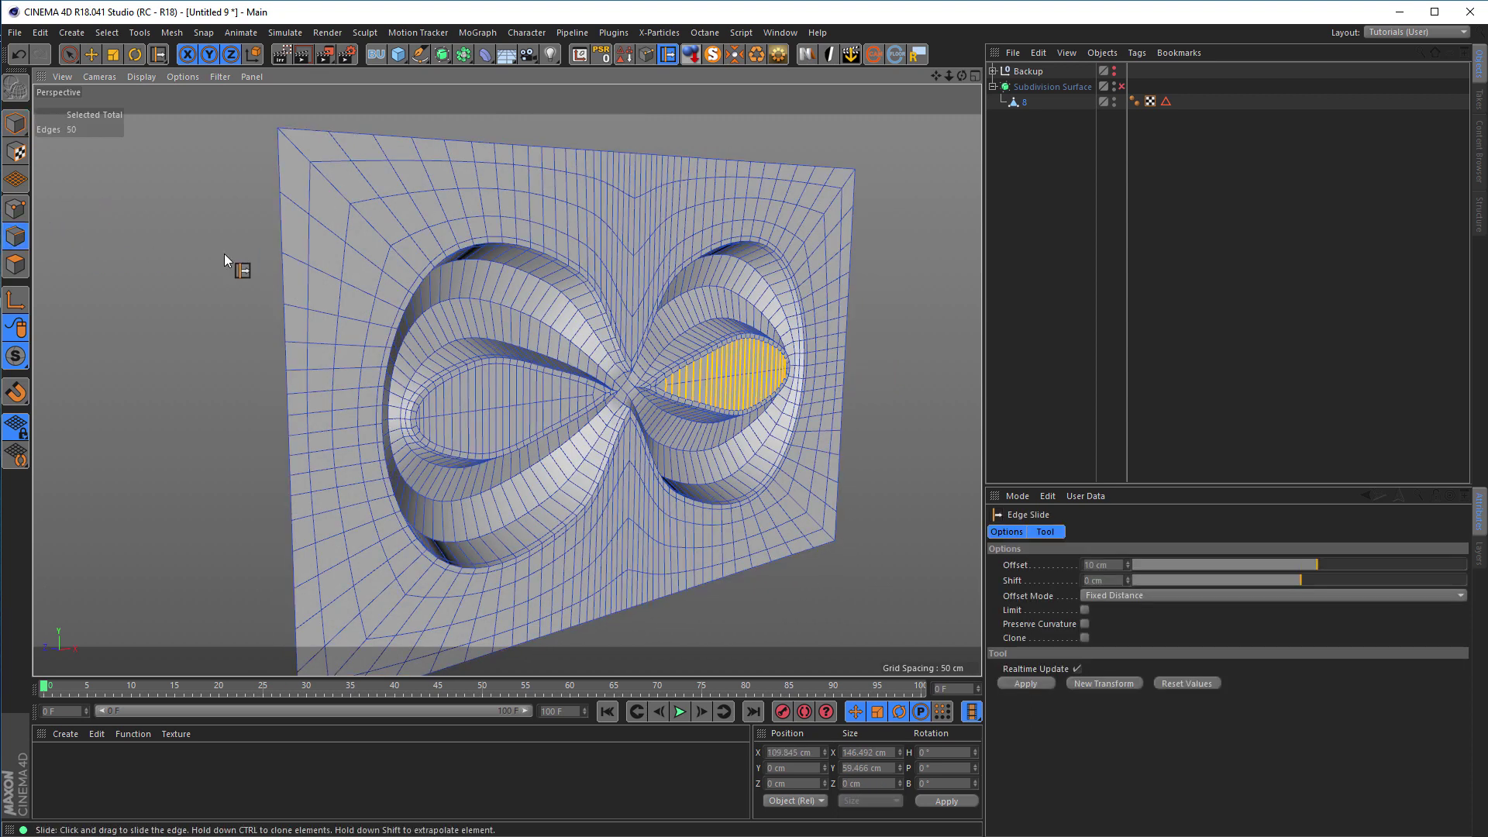
{"action": "key", "text": "u"}
{"action": "key", "text": "l"}
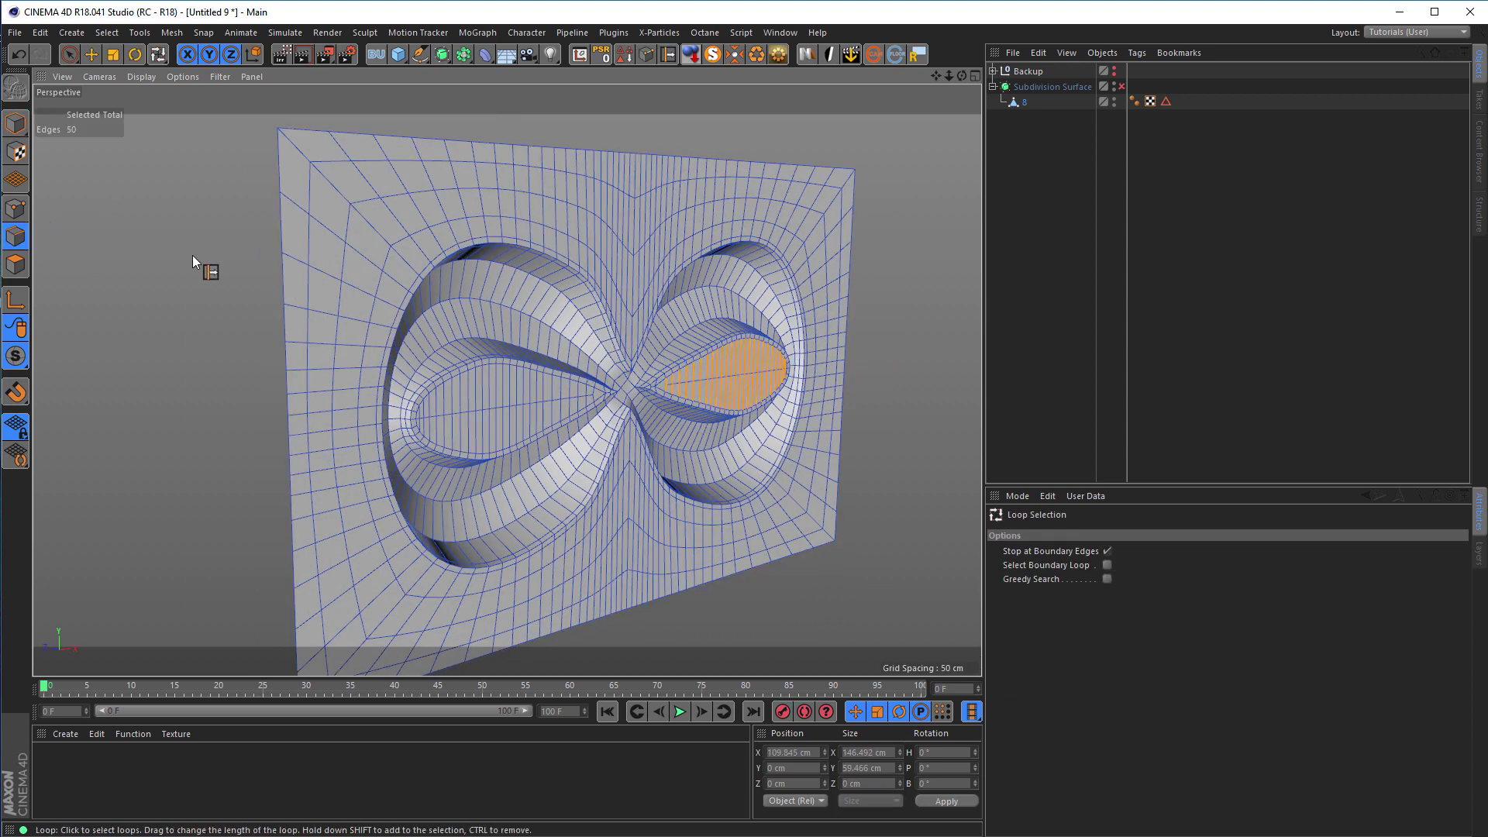
{"action": "left_click", "coordinate": [1107, 551]}
{"action": "left_click", "coordinate": [286, 274]}
- Push the outer border back about 13.9 cm and scale it to about 95%
{"action": "left_click_drag", "start_coordinate": [286, 274], "coordinate": [499, 299], "text": "alt"}
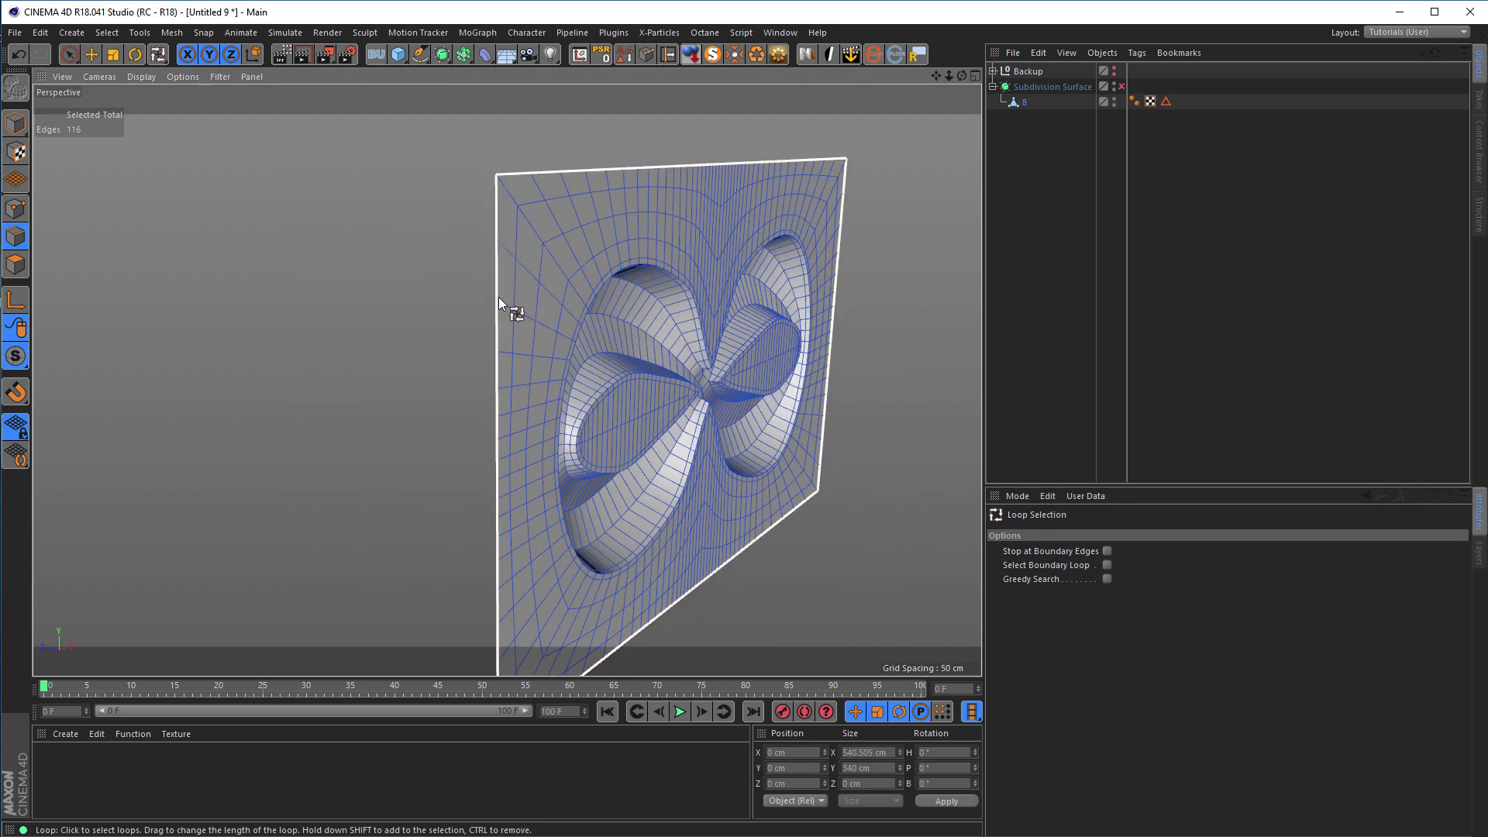
{"action": "key", "text": "e"}
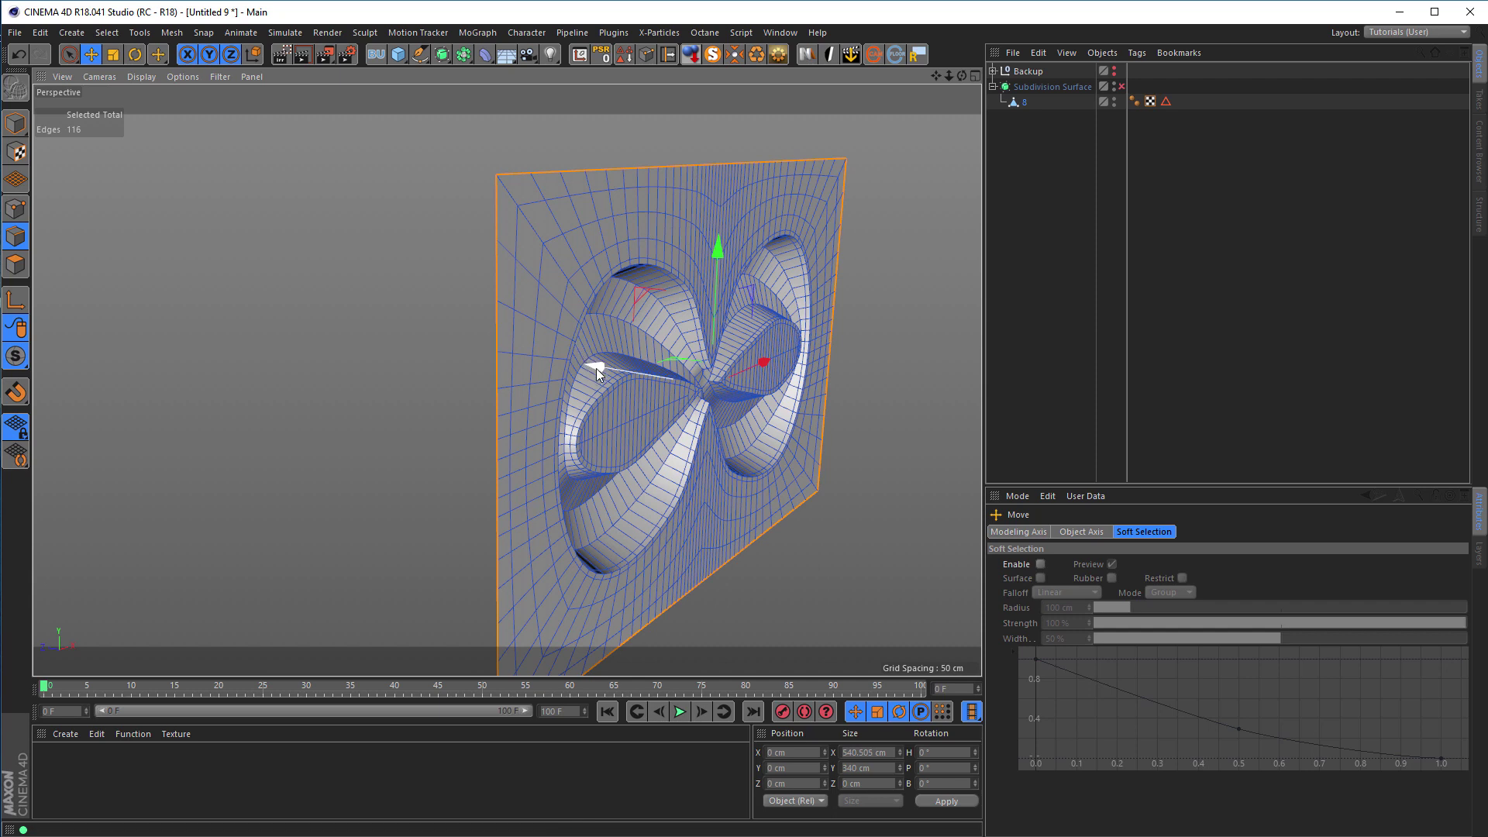
{"action": "left_click_drag", "start_coordinate": [598, 367], "coordinate": [299, 310]}
{"action": "key", "text": "t"}
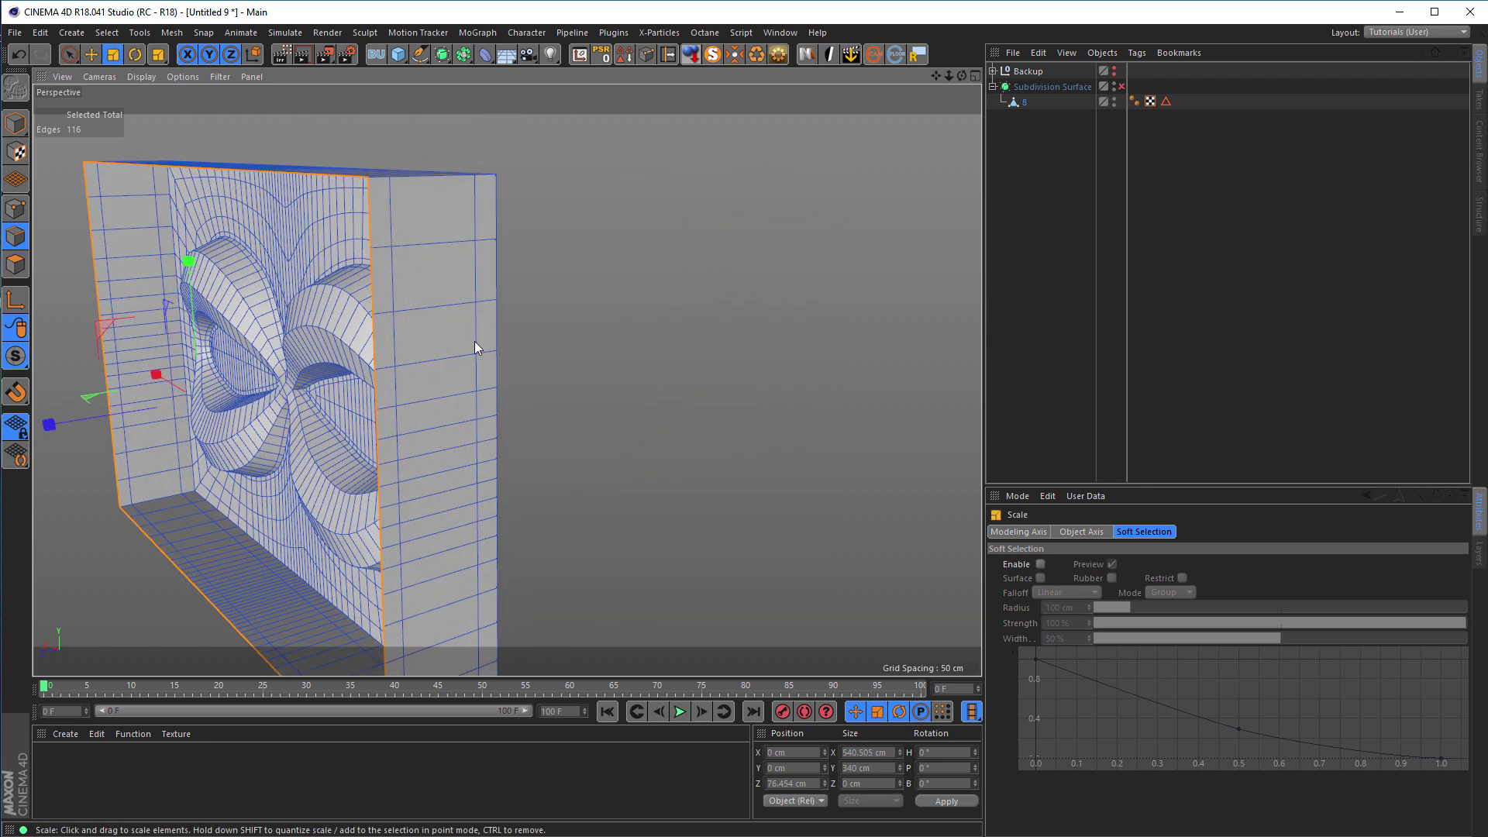
{"action": "left_click_drag", "start_coordinate": [710, 298], "coordinate": [212, 305]}
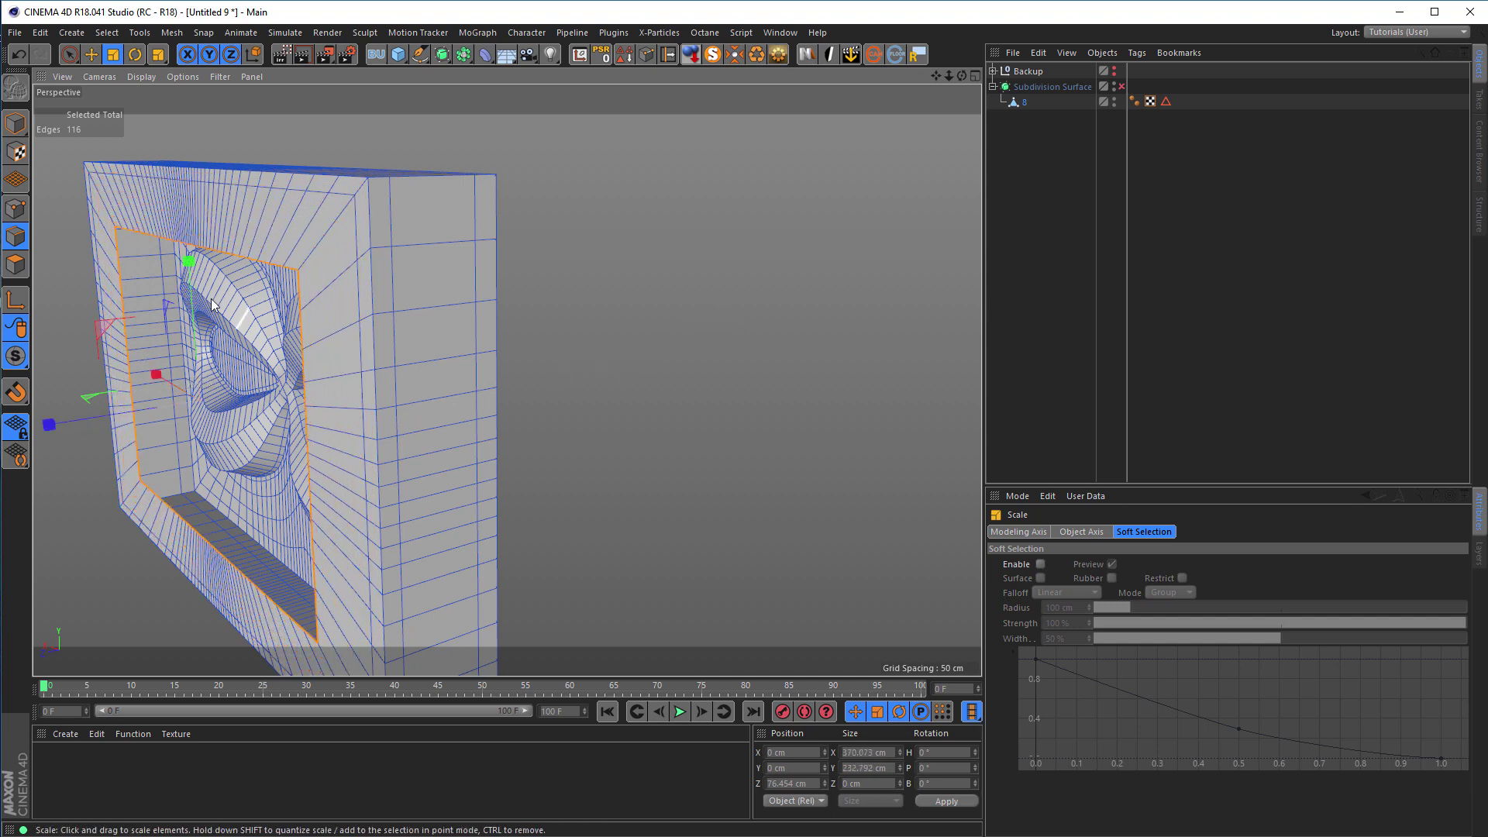
- Fill the open hole on the plate's back with Close Polygon Hole
{"action": "left_click_drag", "start_coordinate": [430, 328], "coordinate": [648, 280], "text": "alt"}
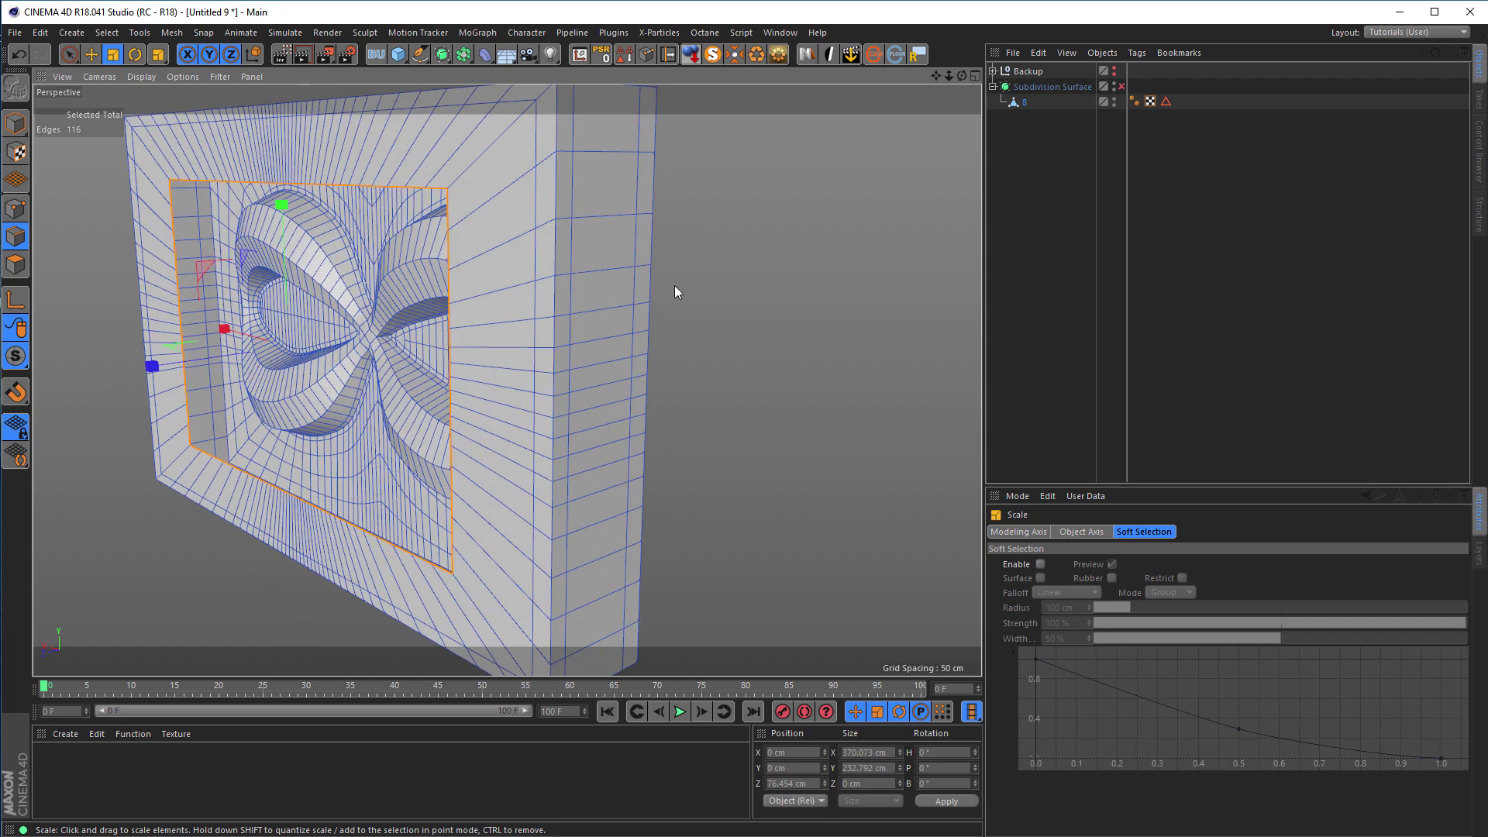
{"action": "key", "text": "m"}
{"action": "key", "text": "d"}
{"action": "left_click", "coordinate": [465, 272]}
- Enable Subdivision Surface and orbit around the rounded carved panel
{"action": "left_click_drag", "start_coordinate": [637, 296], "coordinate": [448, 307], "text": "alt"}
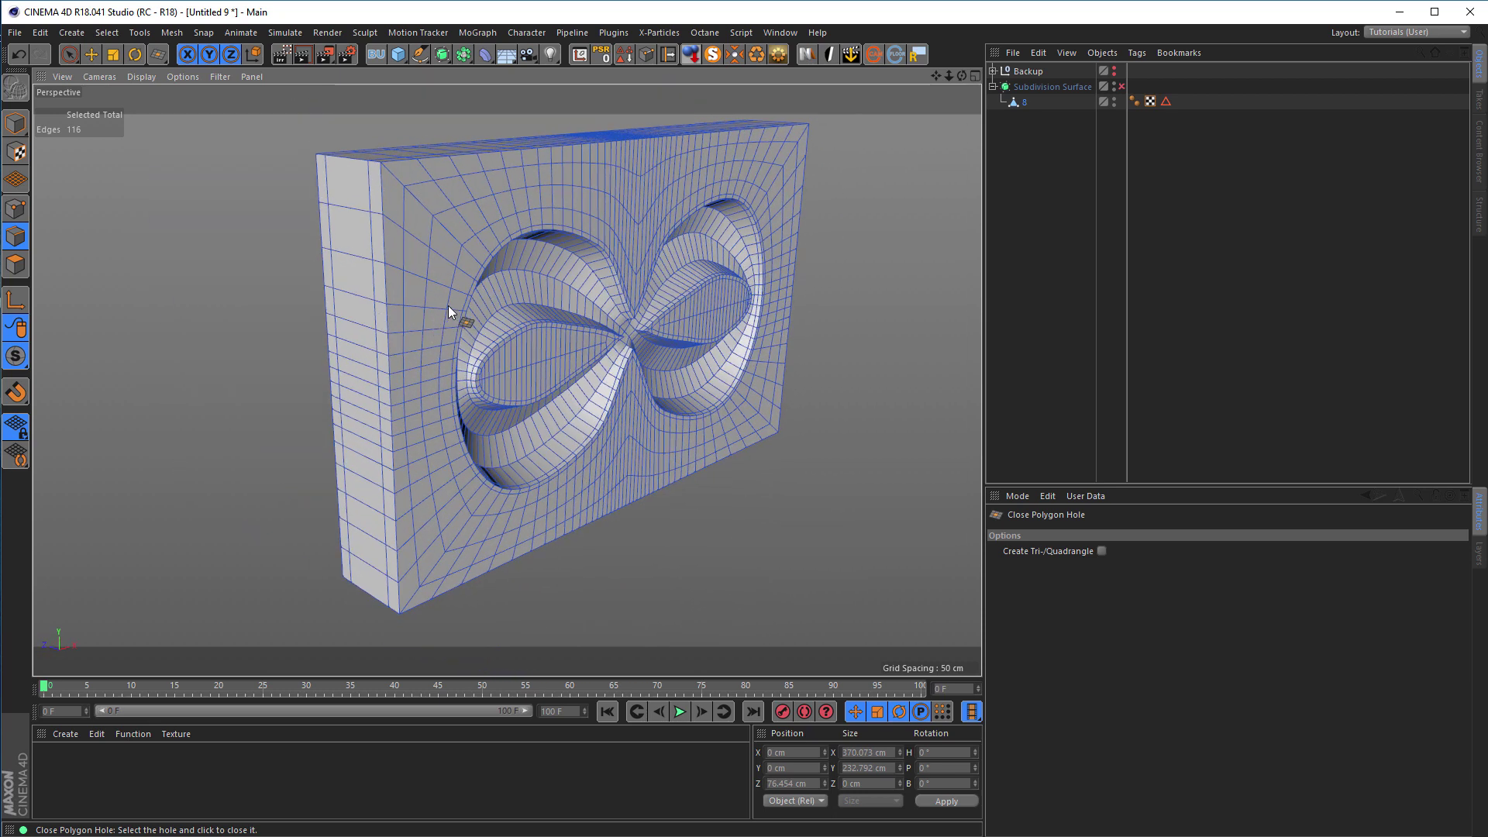
{"action": "left_click", "coordinate": [1122, 86]}
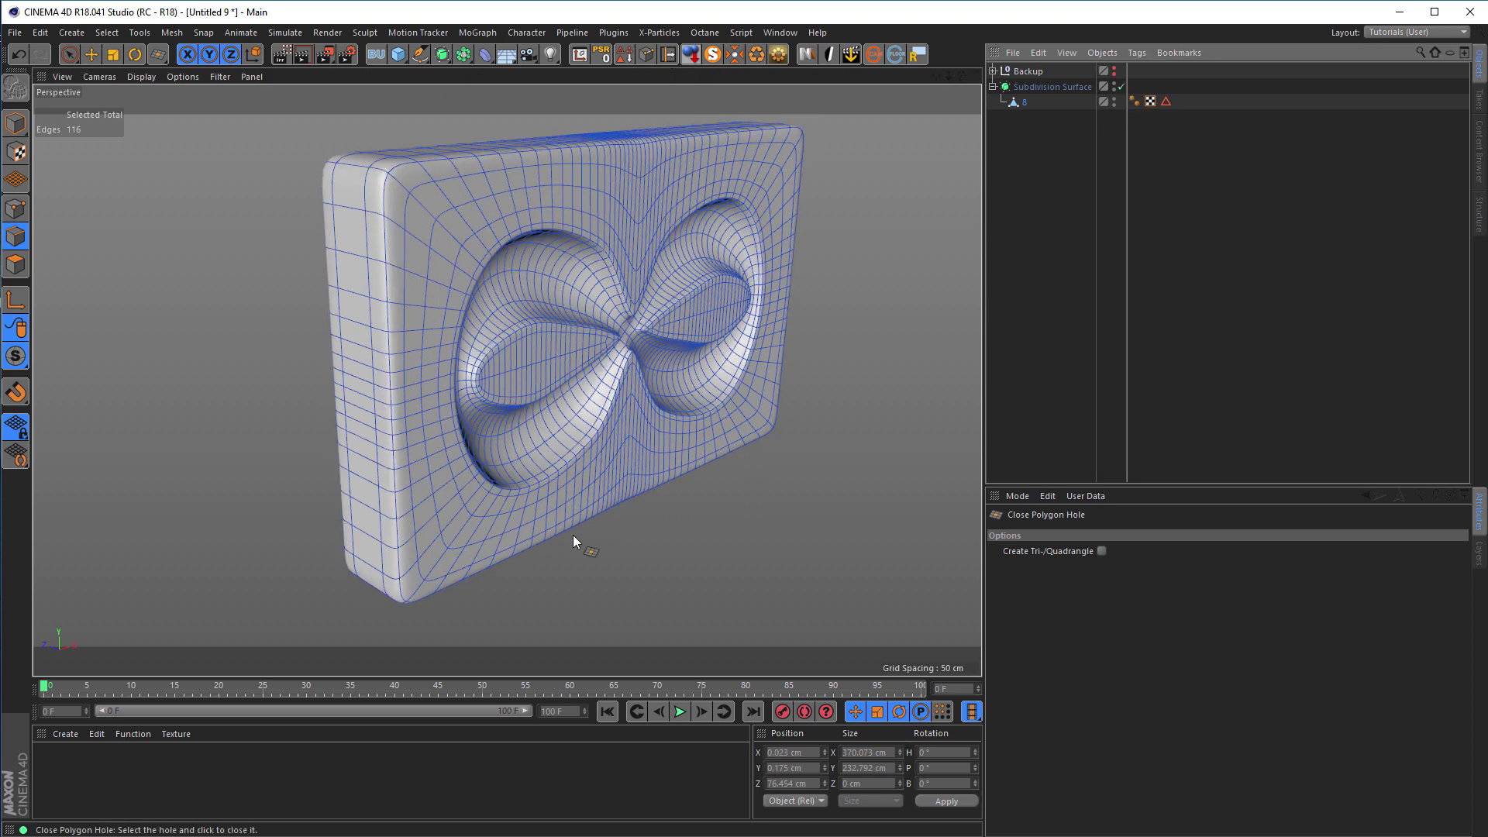
{"action": "left_click_drag", "start_coordinate": [696, 342], "coordinate": [620, 326], "text": "alt"}
{"action": "scroll", "coordinate": [541, 328], "scroll_direction": "up", "scroll_amount": 3}
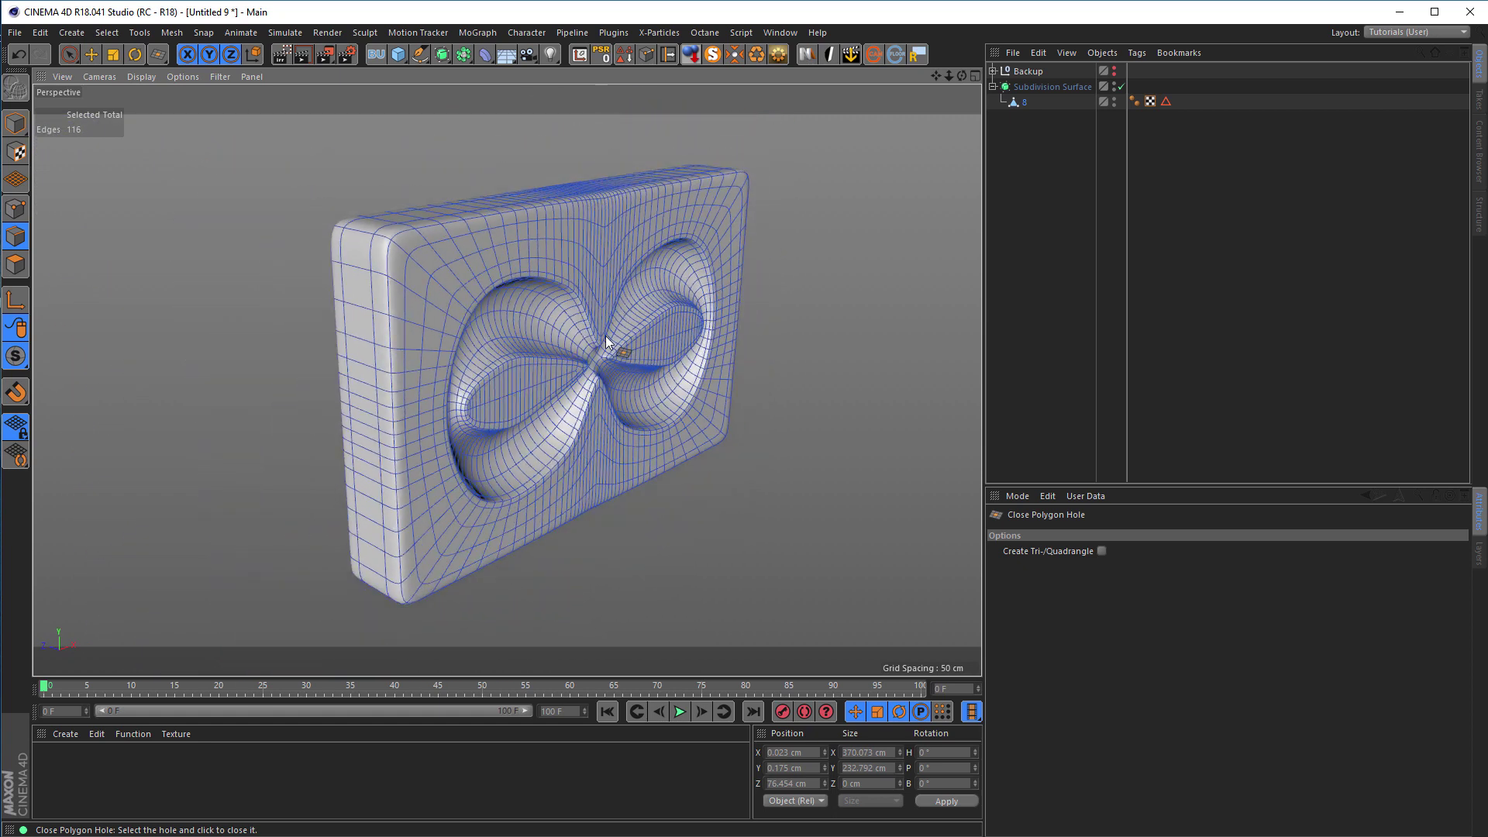
- Disable smoothing and undo twice to return the panel to a flat plate
{"action": "left_click", "coordinate": [1121, 86]}
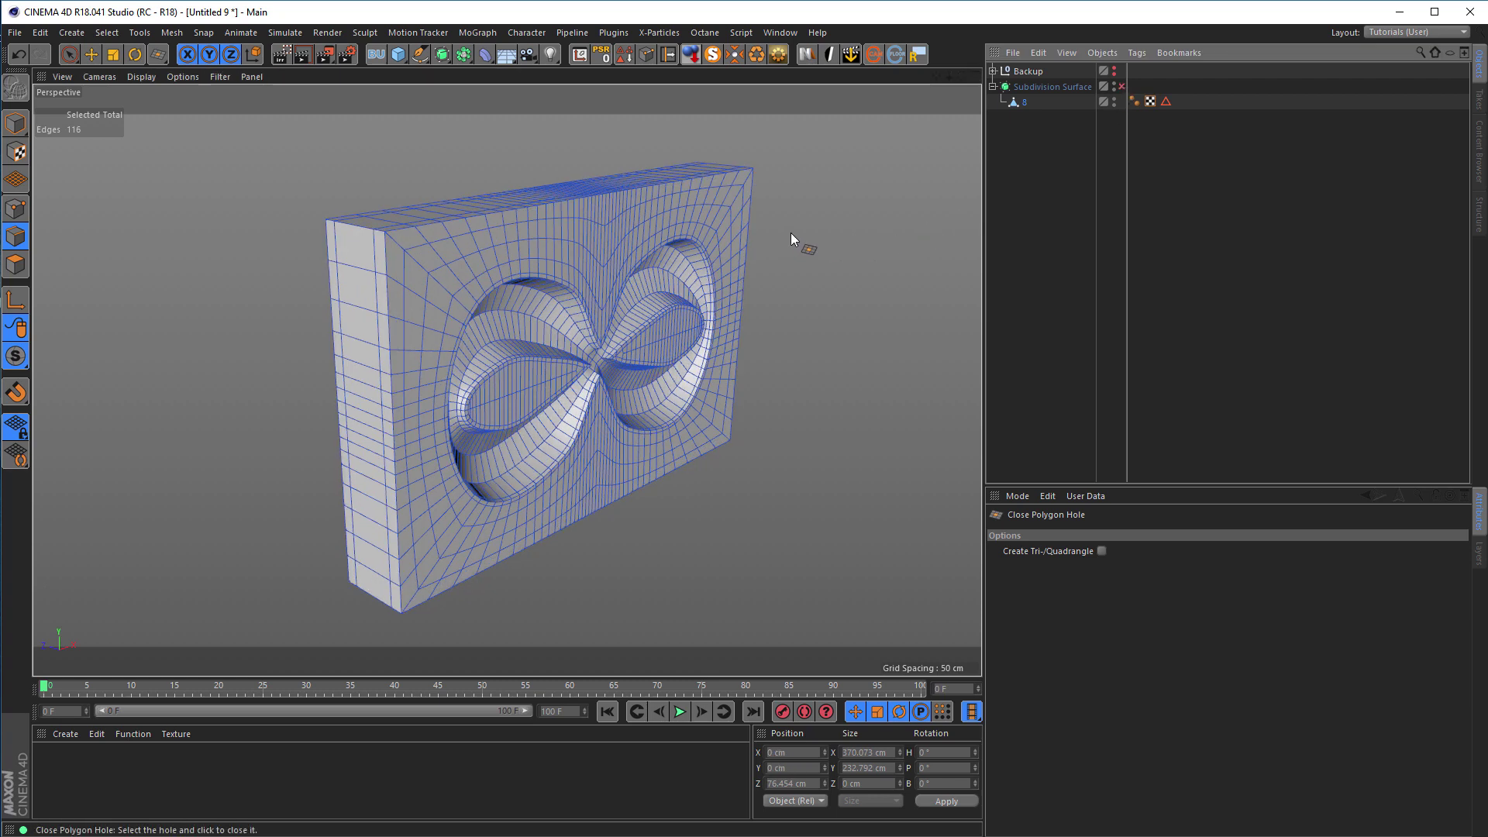
{"action": "key", "text": "ctrl+z"}
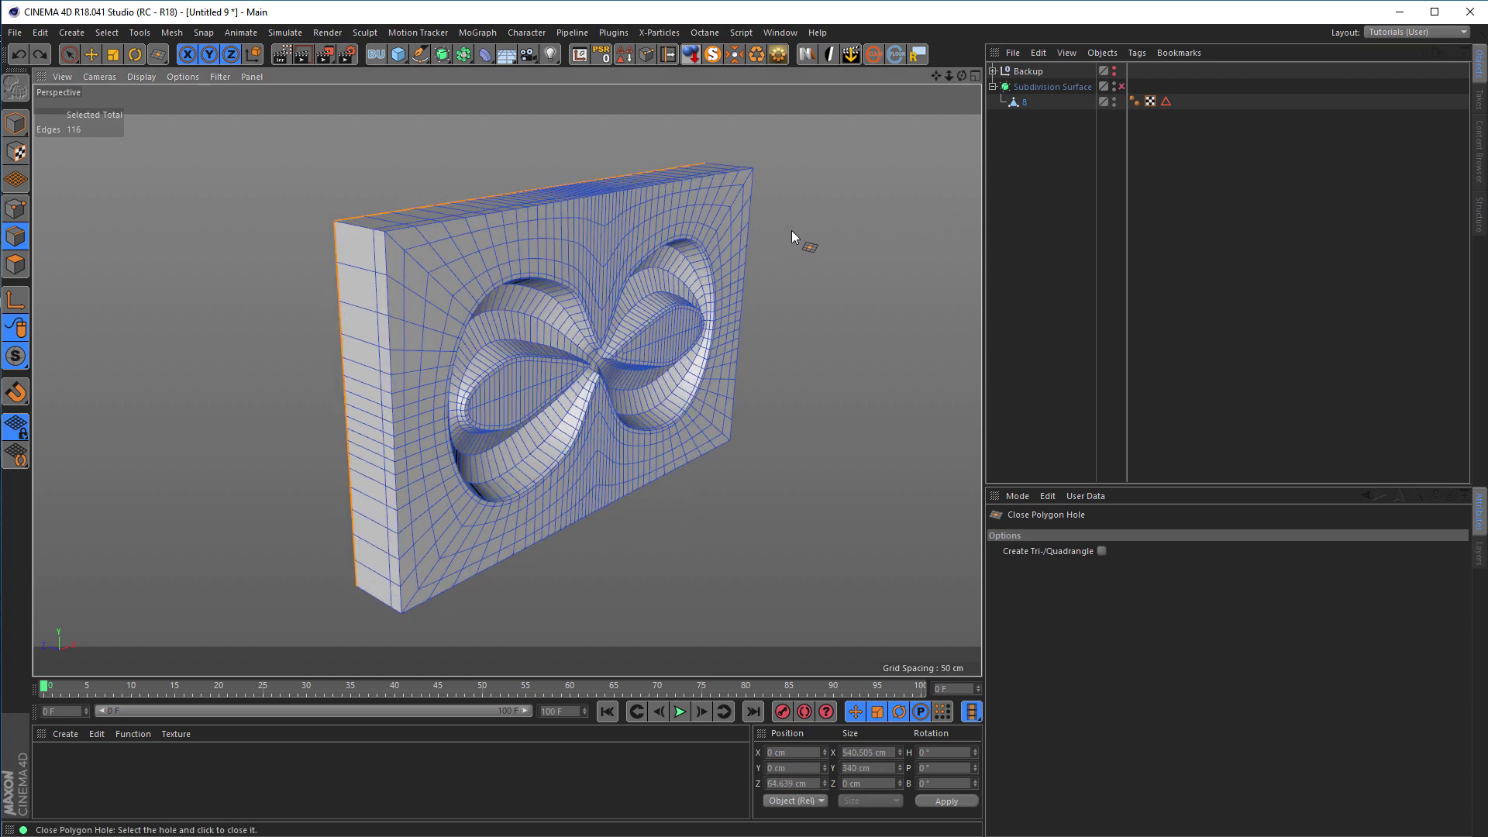
{"action": "key", "text": "ctrl+z"}
{"action": "left_click_drag", "start_coordinate": [664, 247], "coordinate": [601, 248], "text": "alt"}
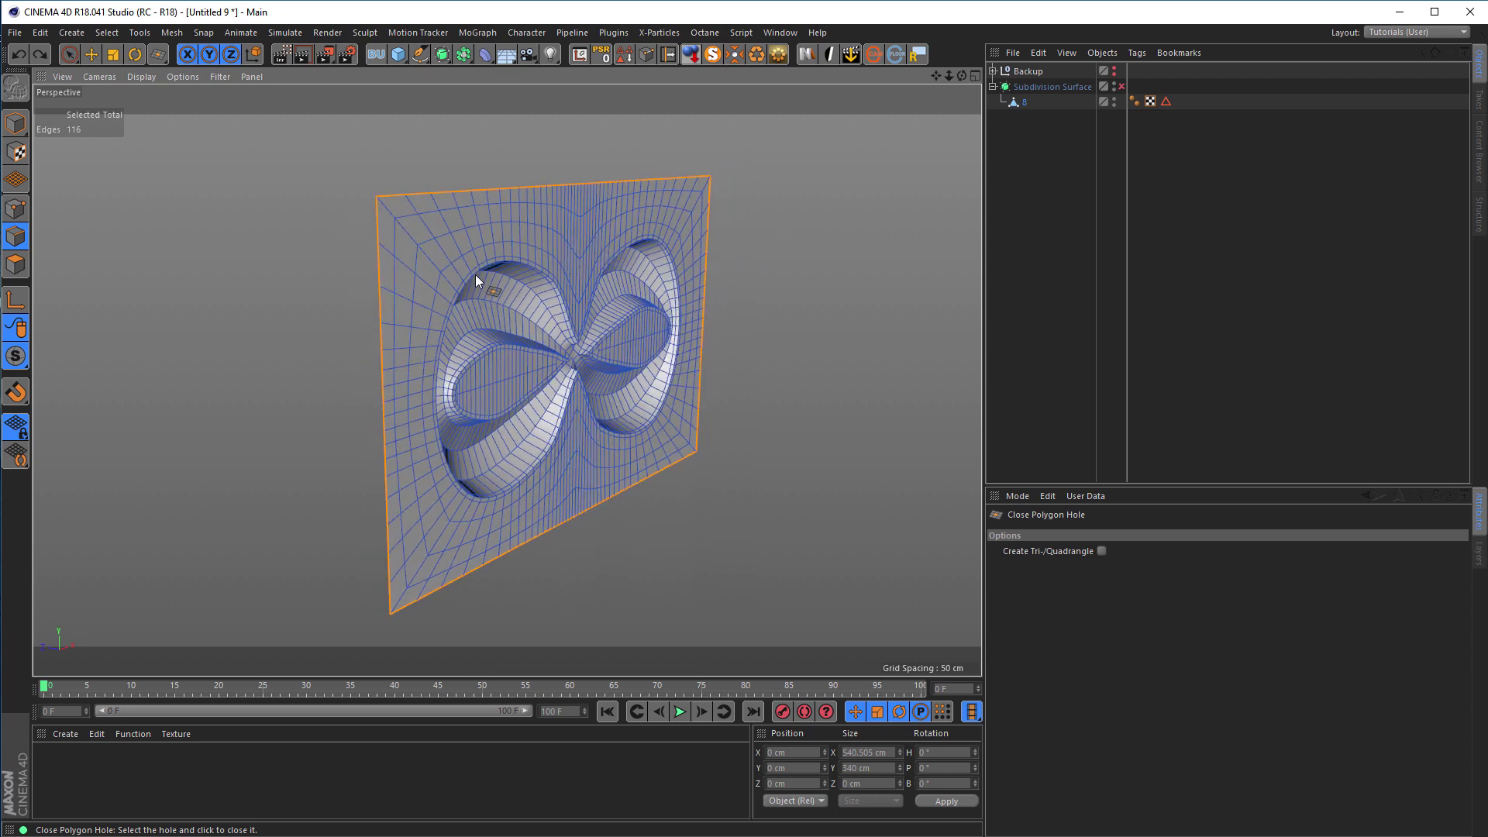
{"action": "left_click", "coordinate": [15, 122]}
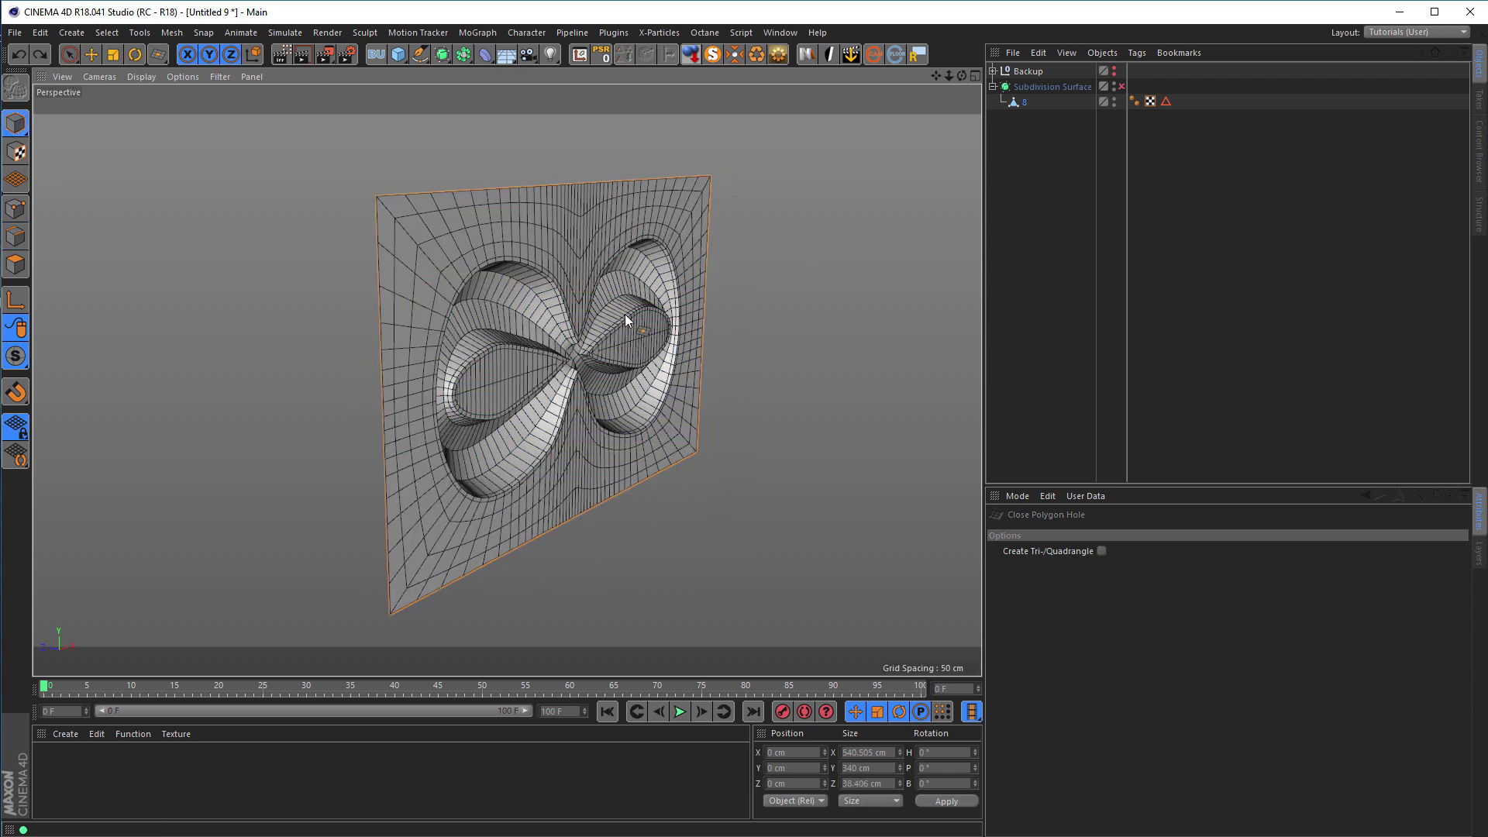
{"action": "left_click_drag", "start_coordinate": [637, 330], "coordinate": [641, 302], "text": "alt"}
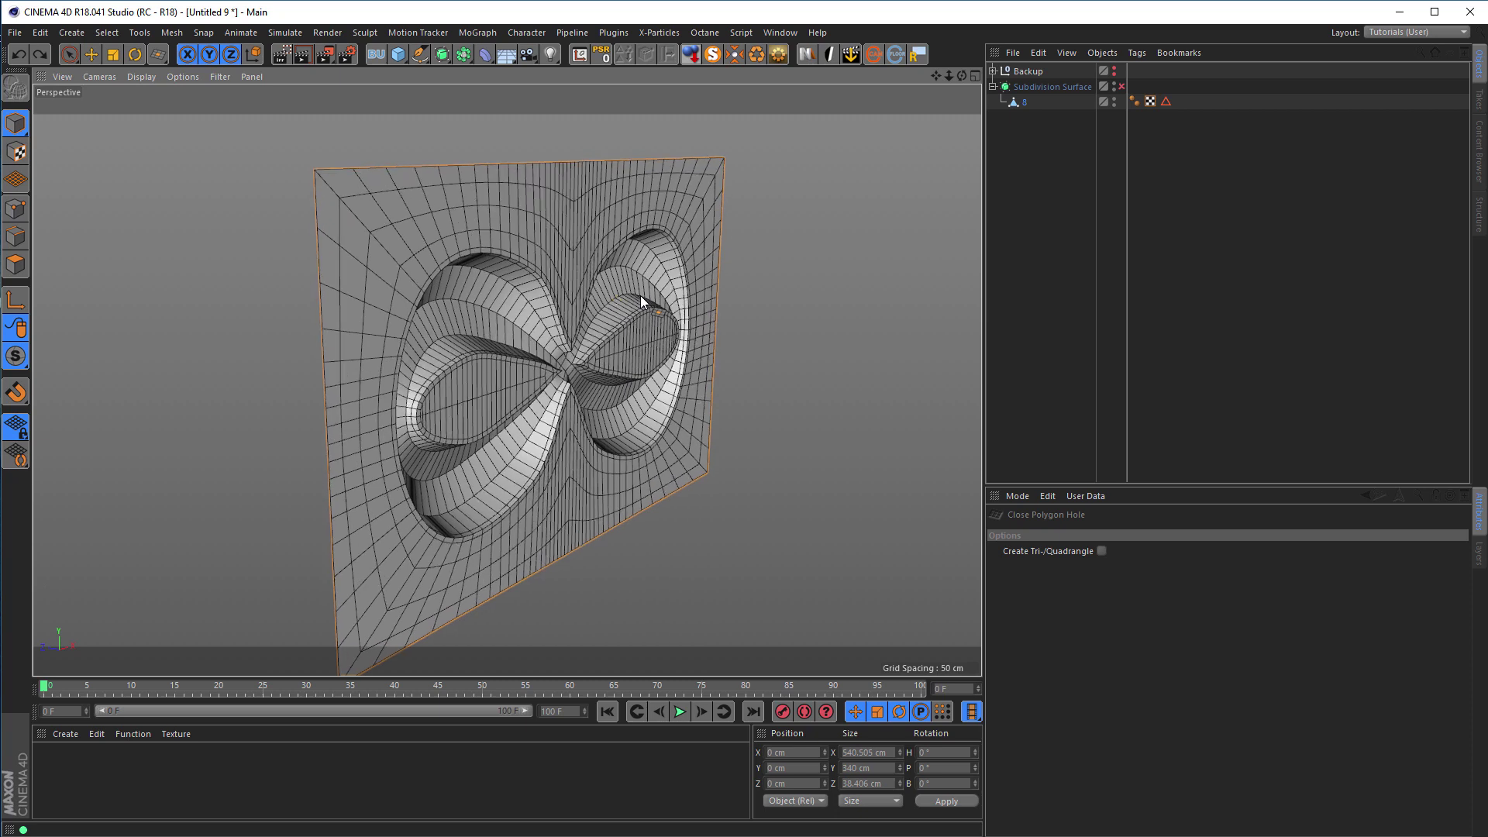
- Save the scene as infinite.c4d
{"action": "key", "text": "ctrl+s"}
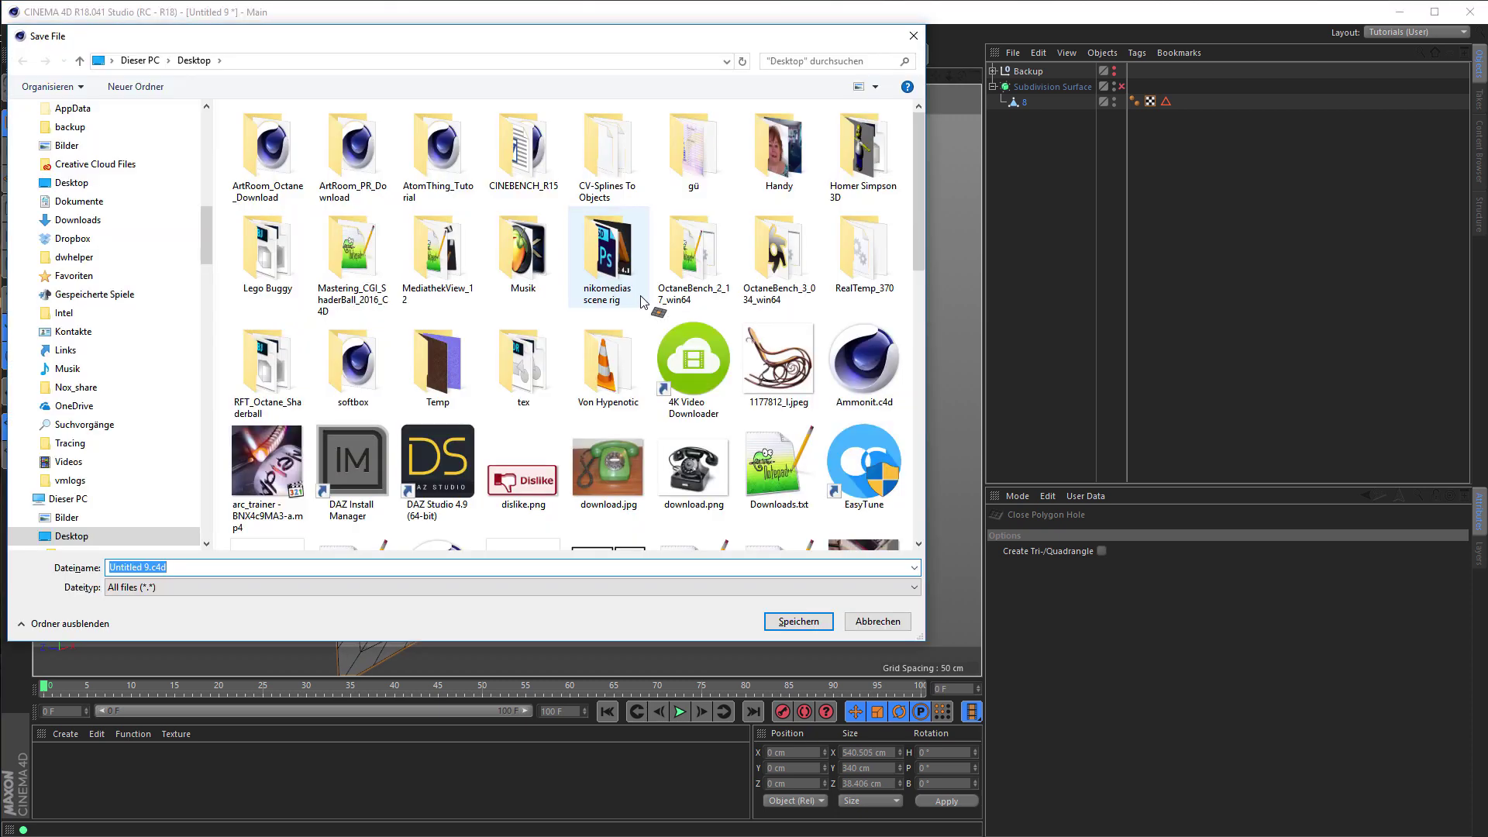
{"action": "type", "text": "infinite"}
{"action": "key", "text": "Return"}
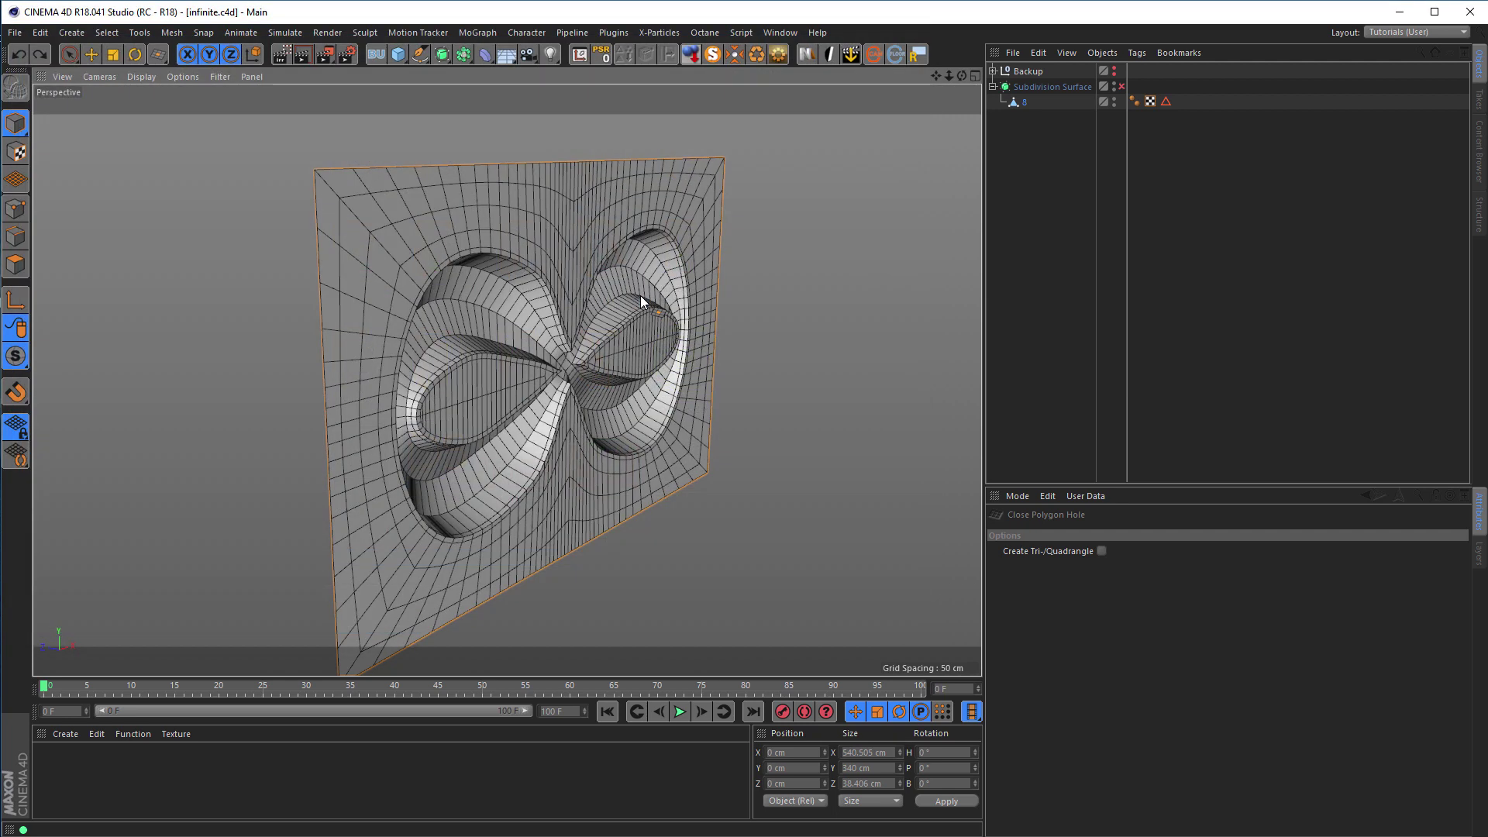
- Inspect the plate, toggle Subdivision Surface on and off, then enter Polygons mode
{"action": "scroll", "coordinate": [565, 304], "scroll_direction": "up", "scroll_amount": 6}
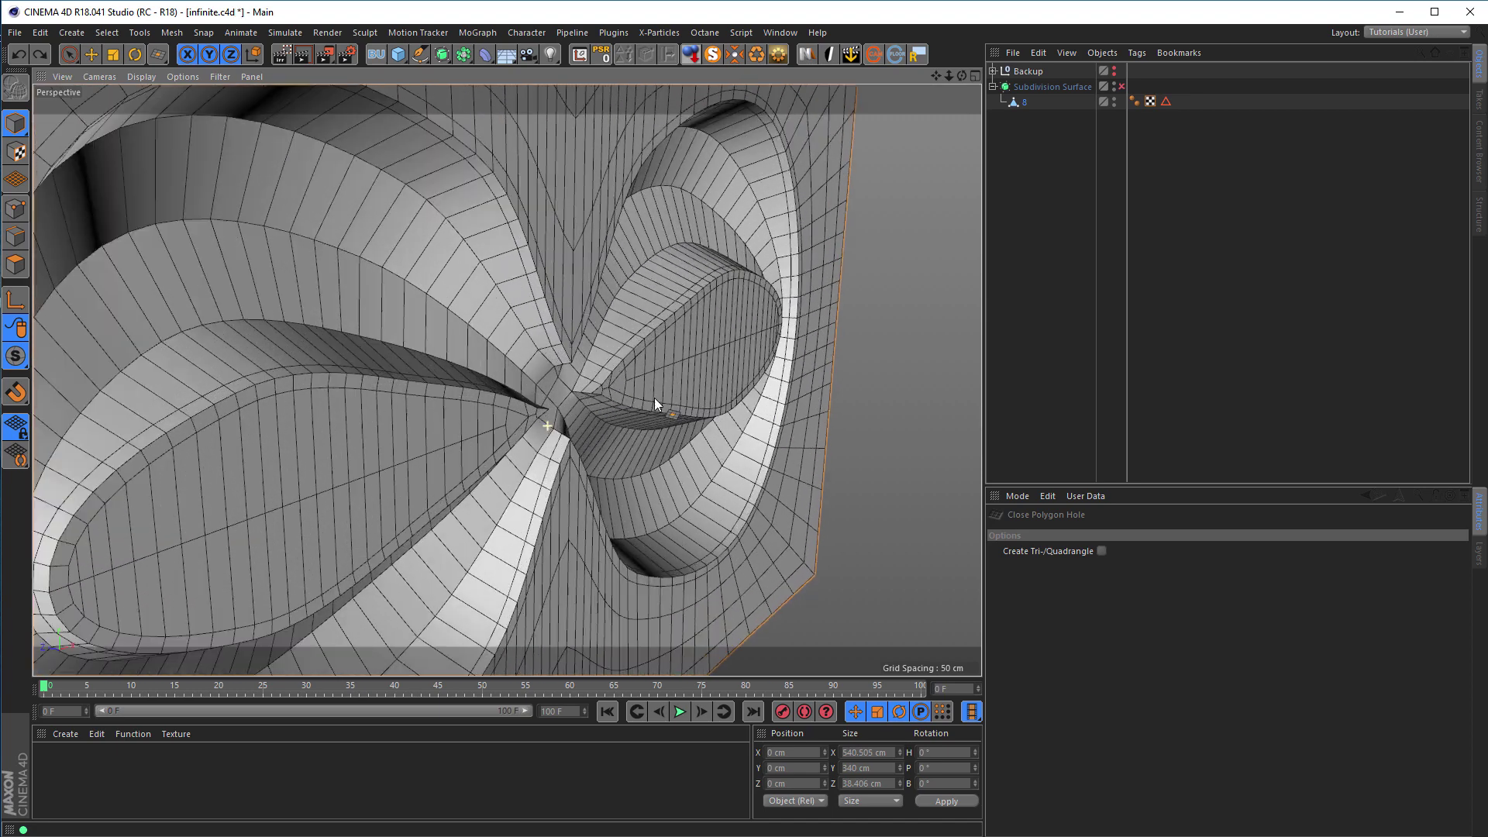
{"action": "scroll", "coordinate": [654, 397], "scroll_direction": "up", "scroll_amount": 8}
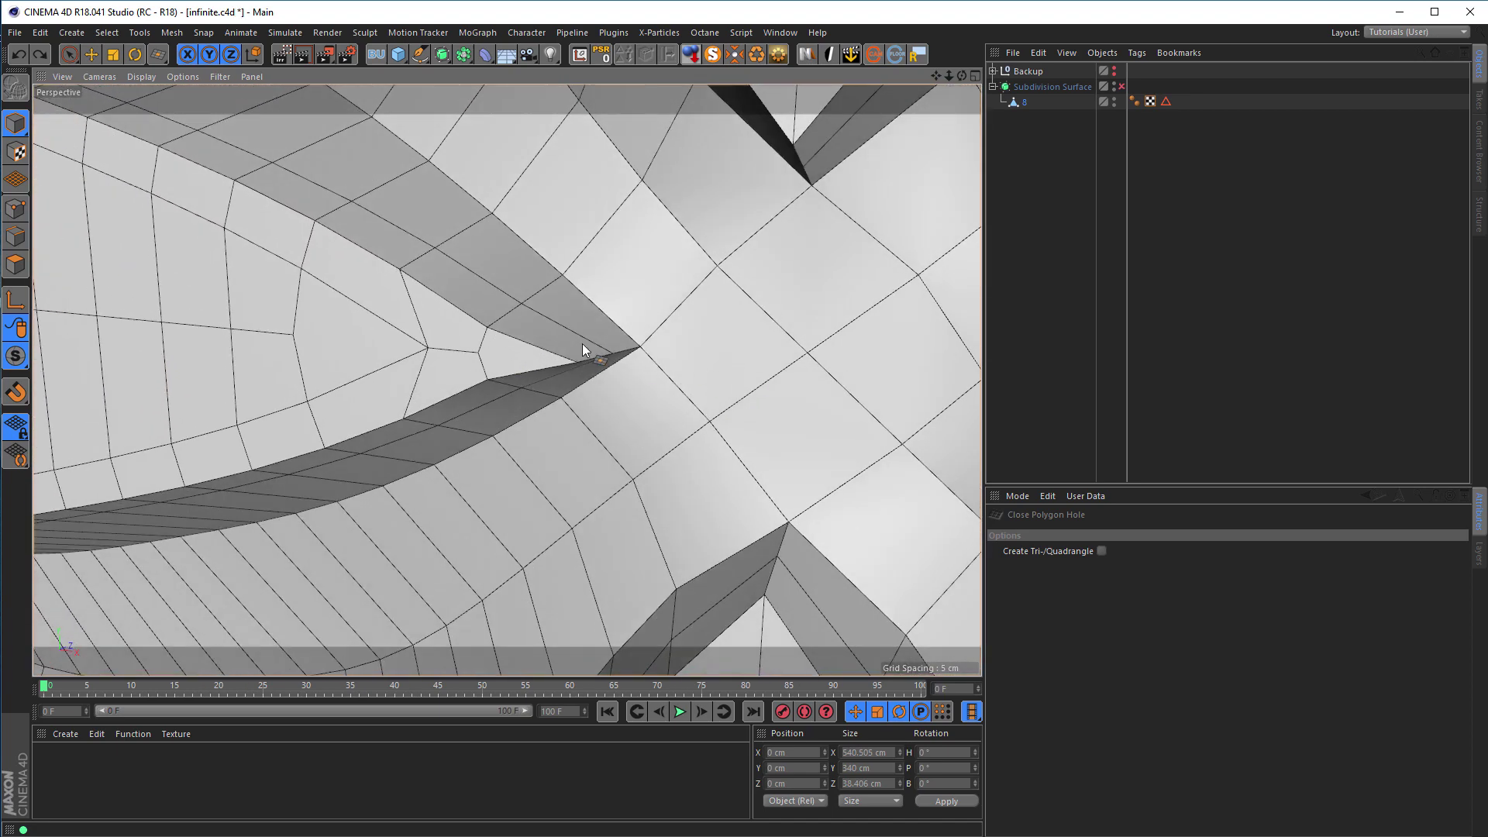
{"action": "scroll", "coordinate": [583, 342], "scroll_direction": "down", "scroll_amount": 10}
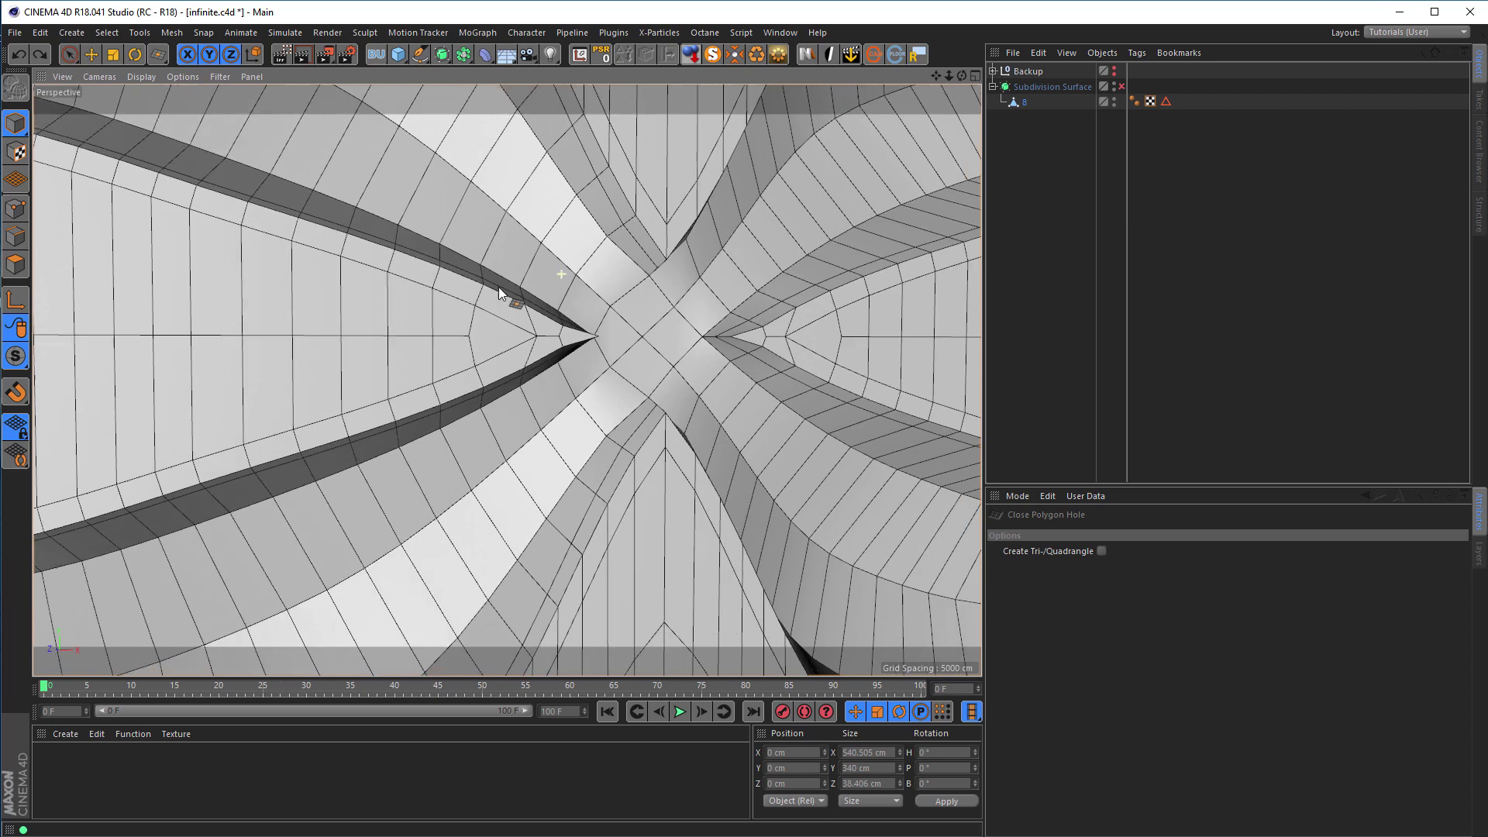
{"action": "scroll", "coordinate": [500, 288], "scroll_direction": "down", "scroll_amount": 5}
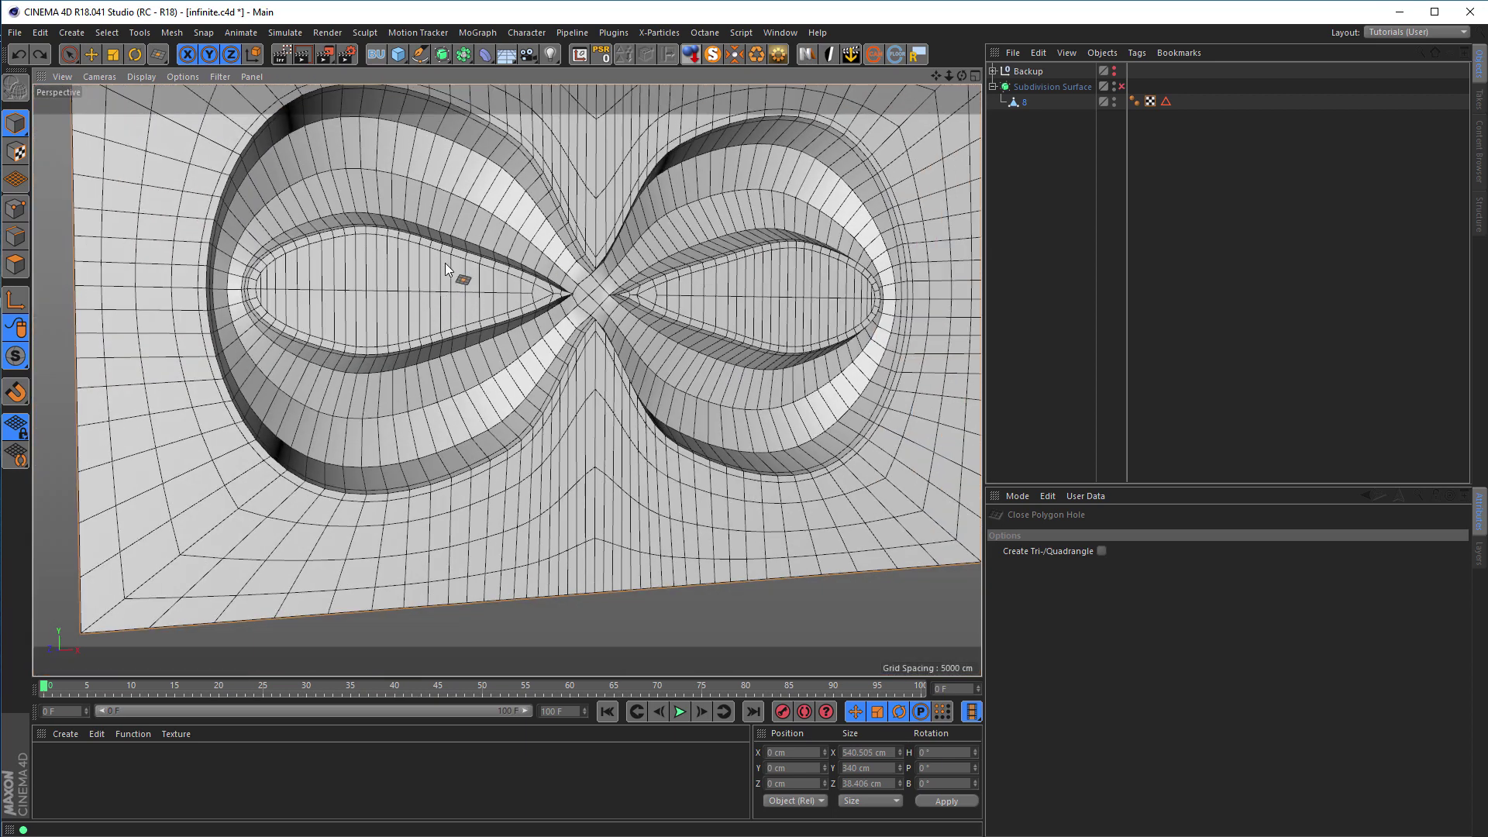
{"action": "scroll", "coordinate": [503, 360], "scroll_direction": "up", "scroll_amount": 5}
{"action": "left_click_drag", "start_coordinate": [504, 360], "coordinate": [899, 286], "text": "alt"}
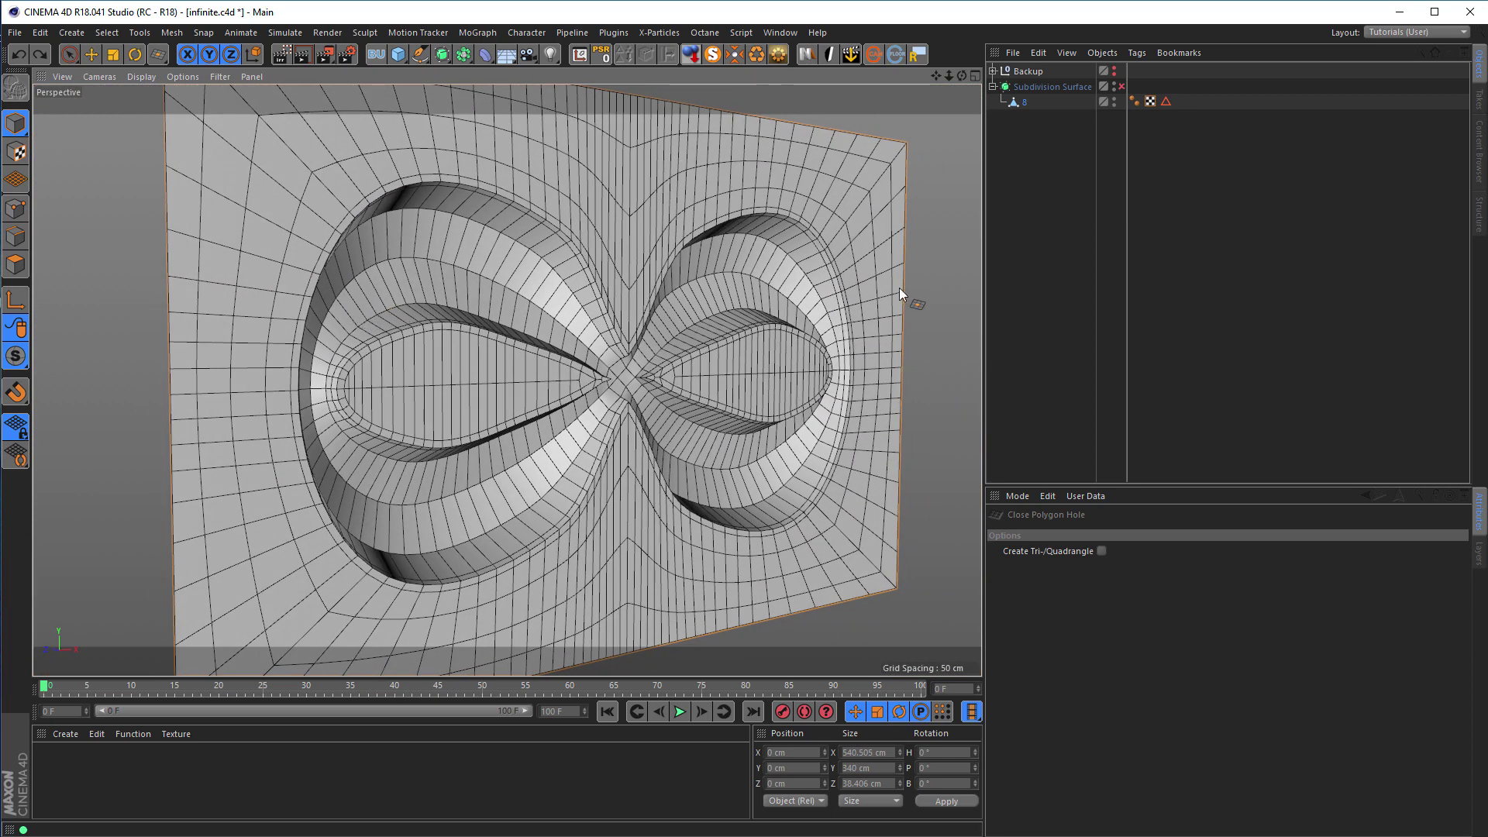
{"action": "left_click", "coordinate": [1121, 86]}
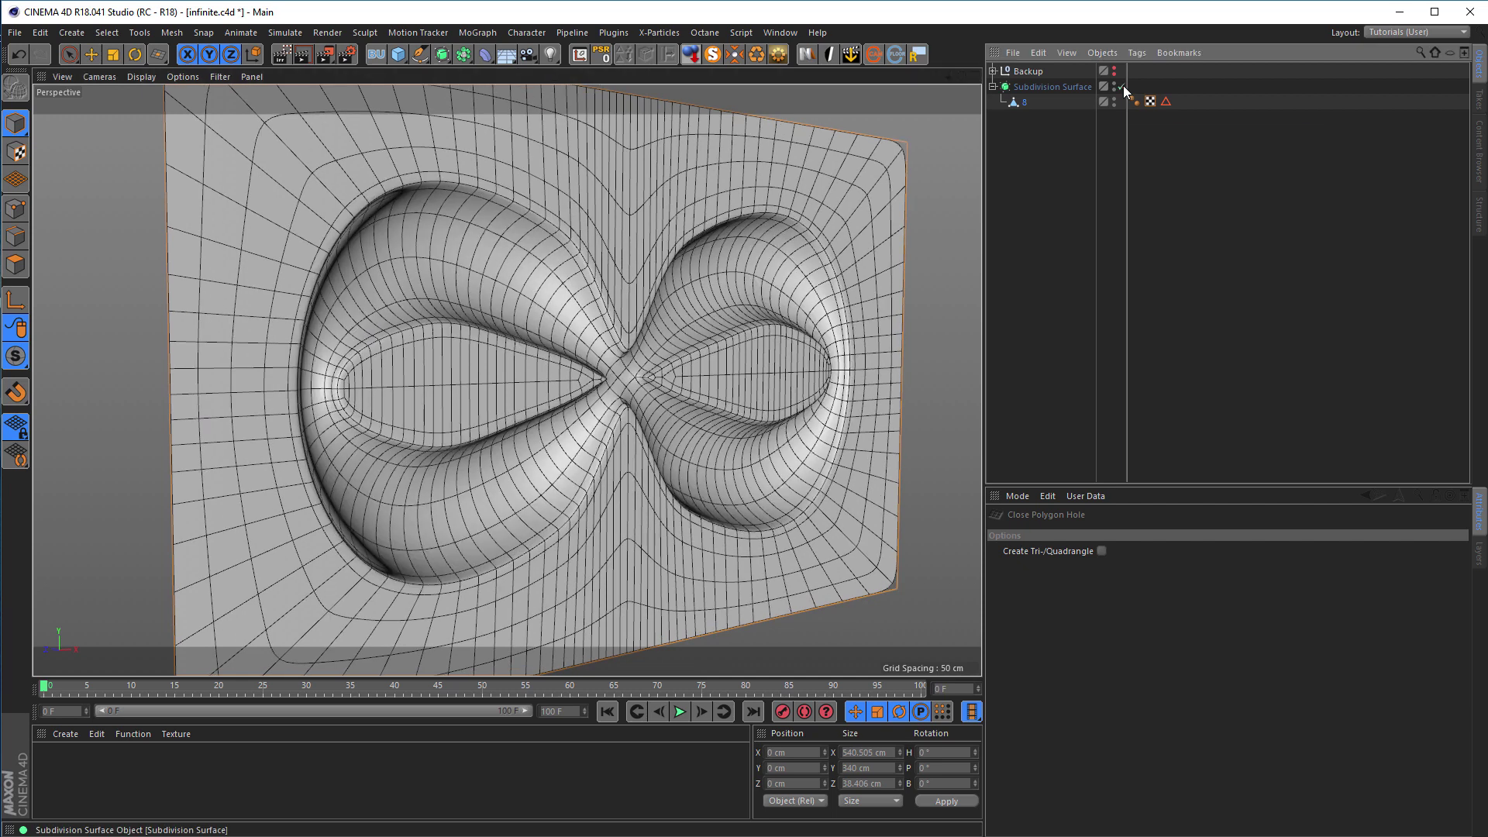
{"action": "left_click", "coordinate": [1123, 86]}
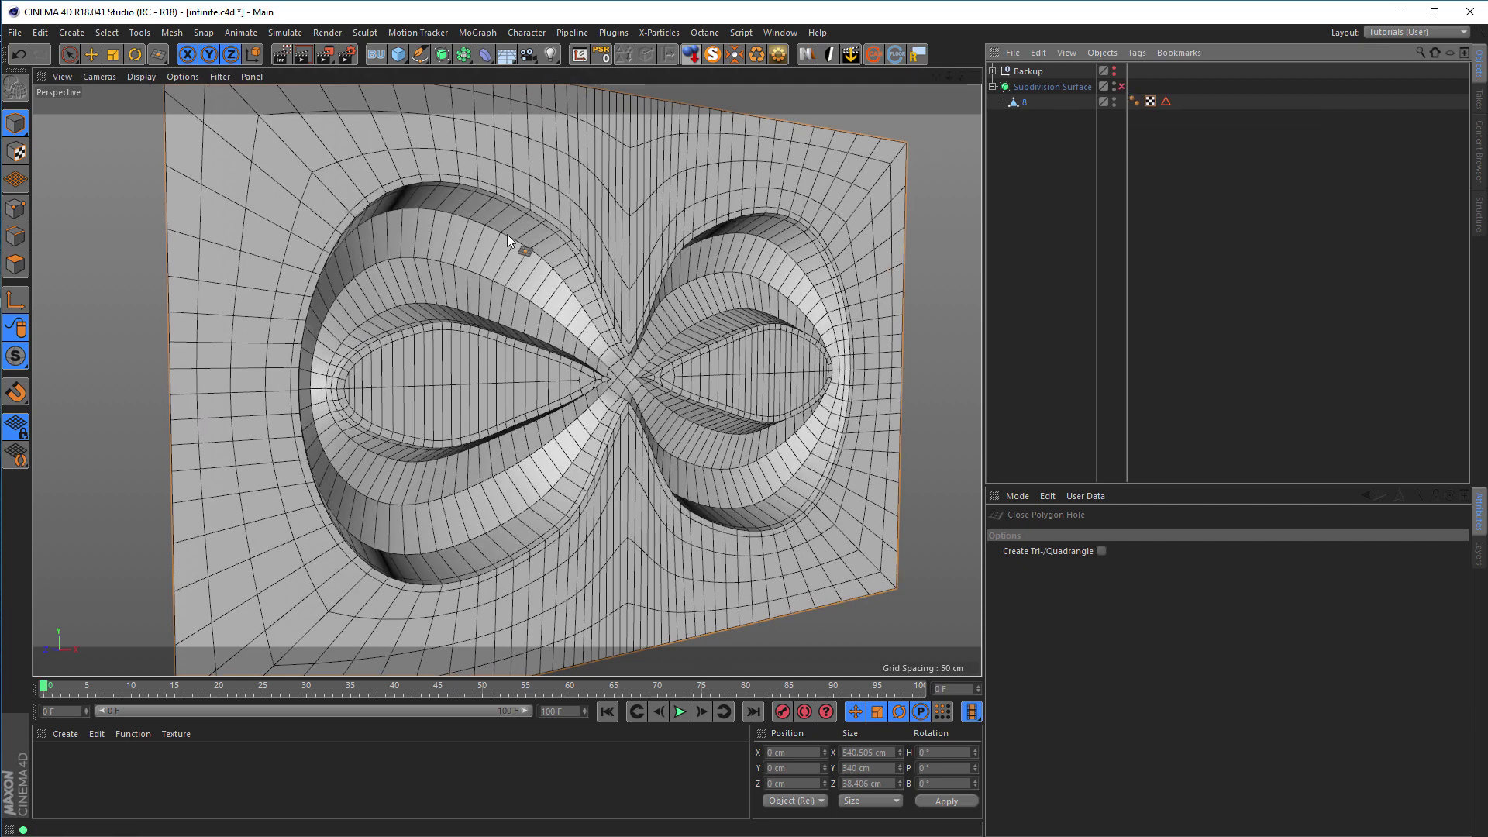
{"action": "scroll", "coordinate": [329, 265], "scroll_direction": "up", "scroll_amount": 3}
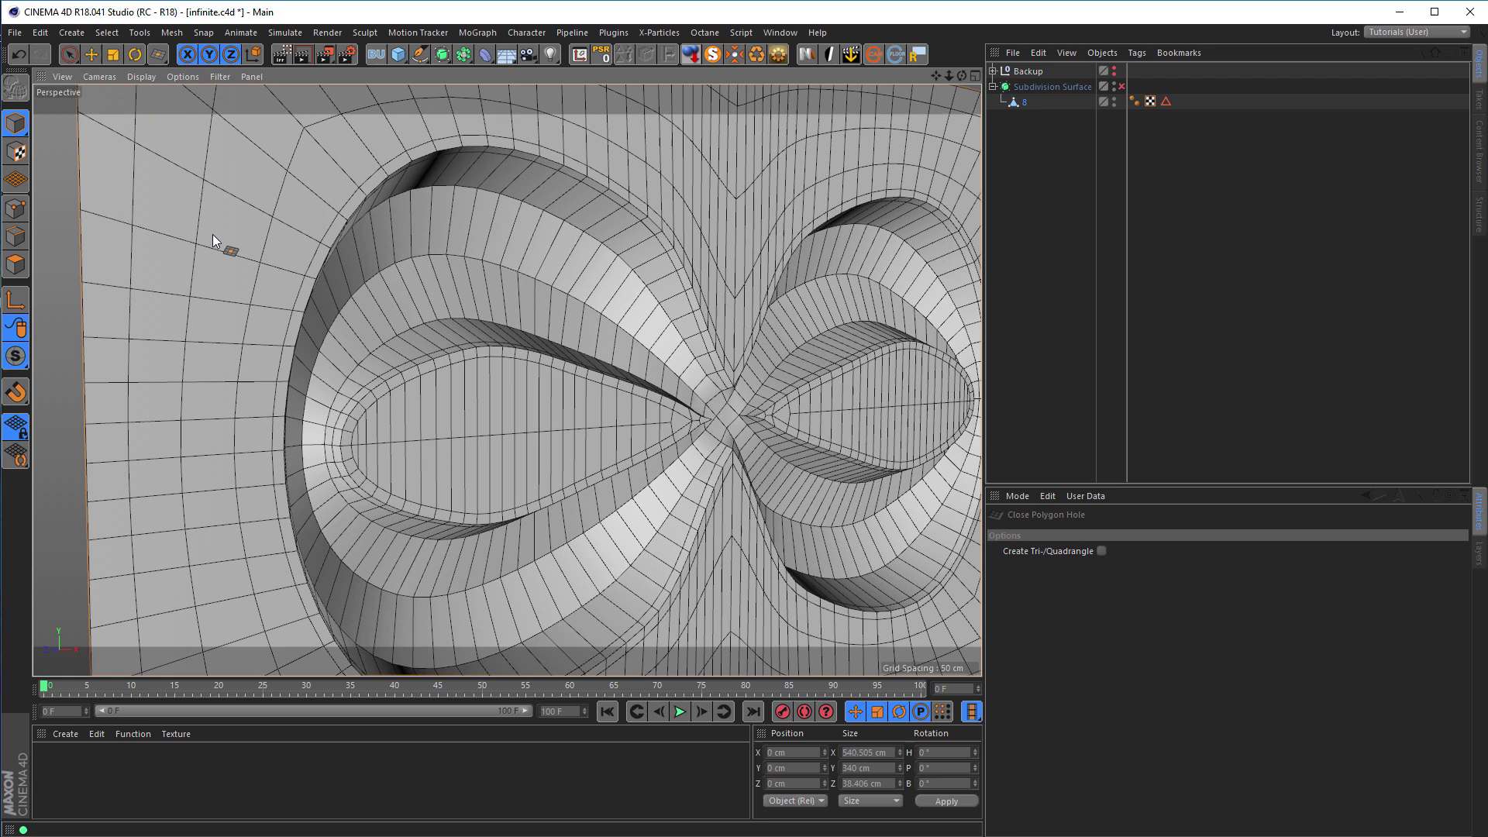
{"action": "left_click", "coordinate": [15, 265]}
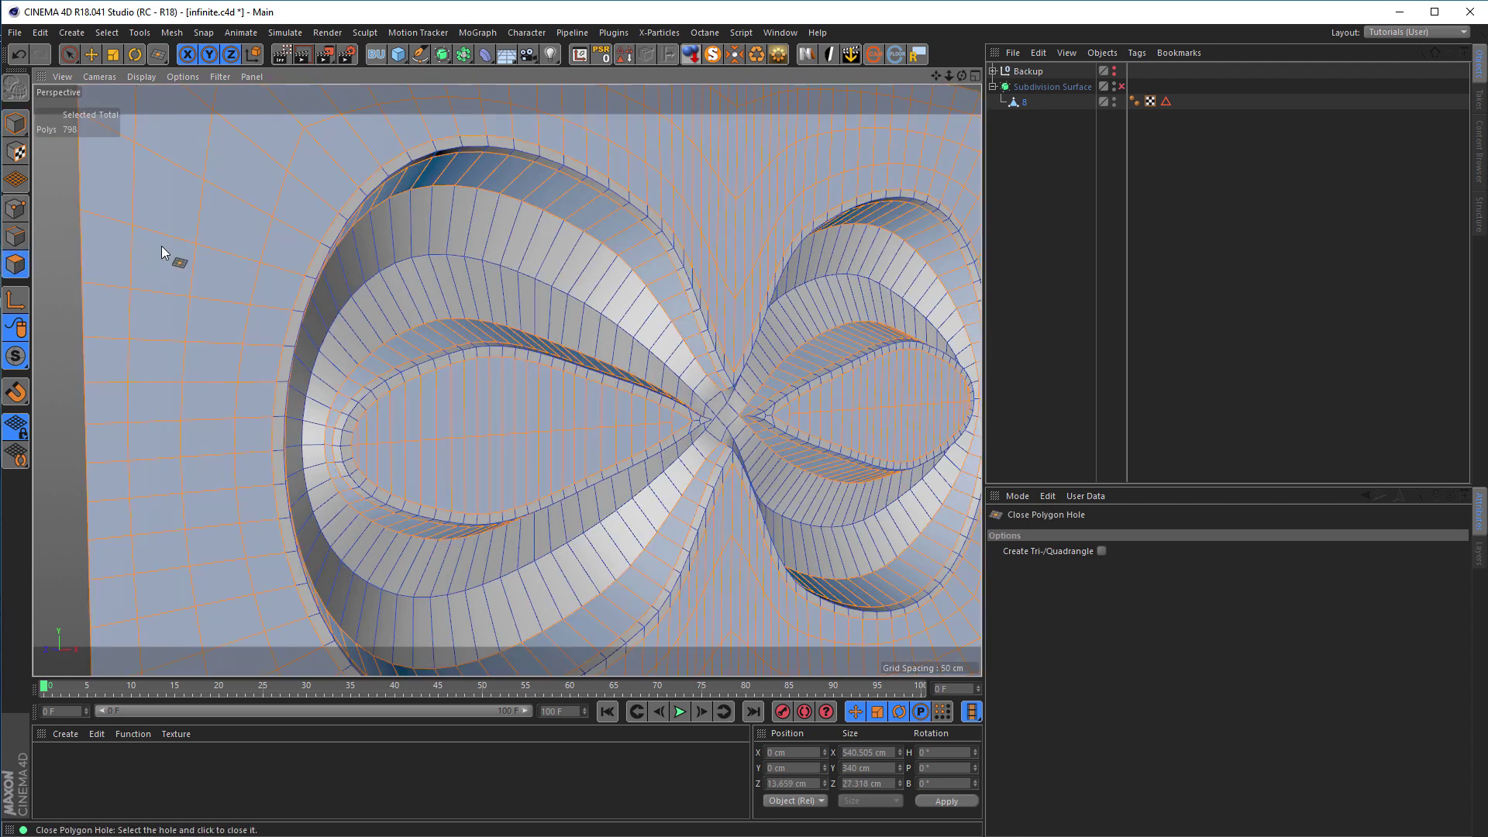
- Select all the plate's polygons, apply Reverse Normals, then clear the selection
{"action": "key", "text": "space"}
{"action": "left_click", "coordinate": [186, 248]}
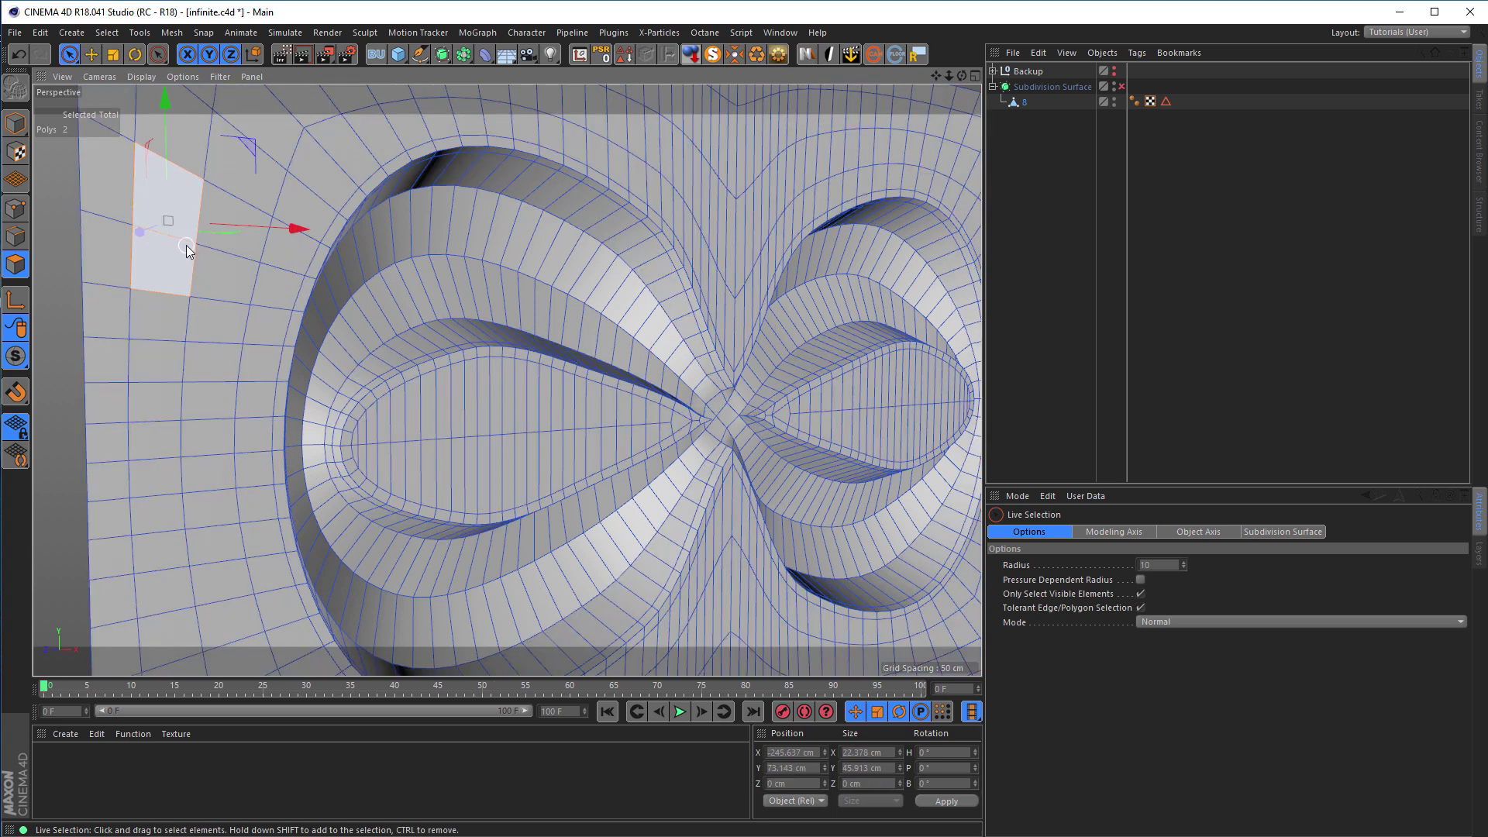
{"action": "key", "text": "ctrl+a"}
{"action": "scroll", "coordinate": [179, 264], "scroll_direction": "down", "scroll_amount": 6}
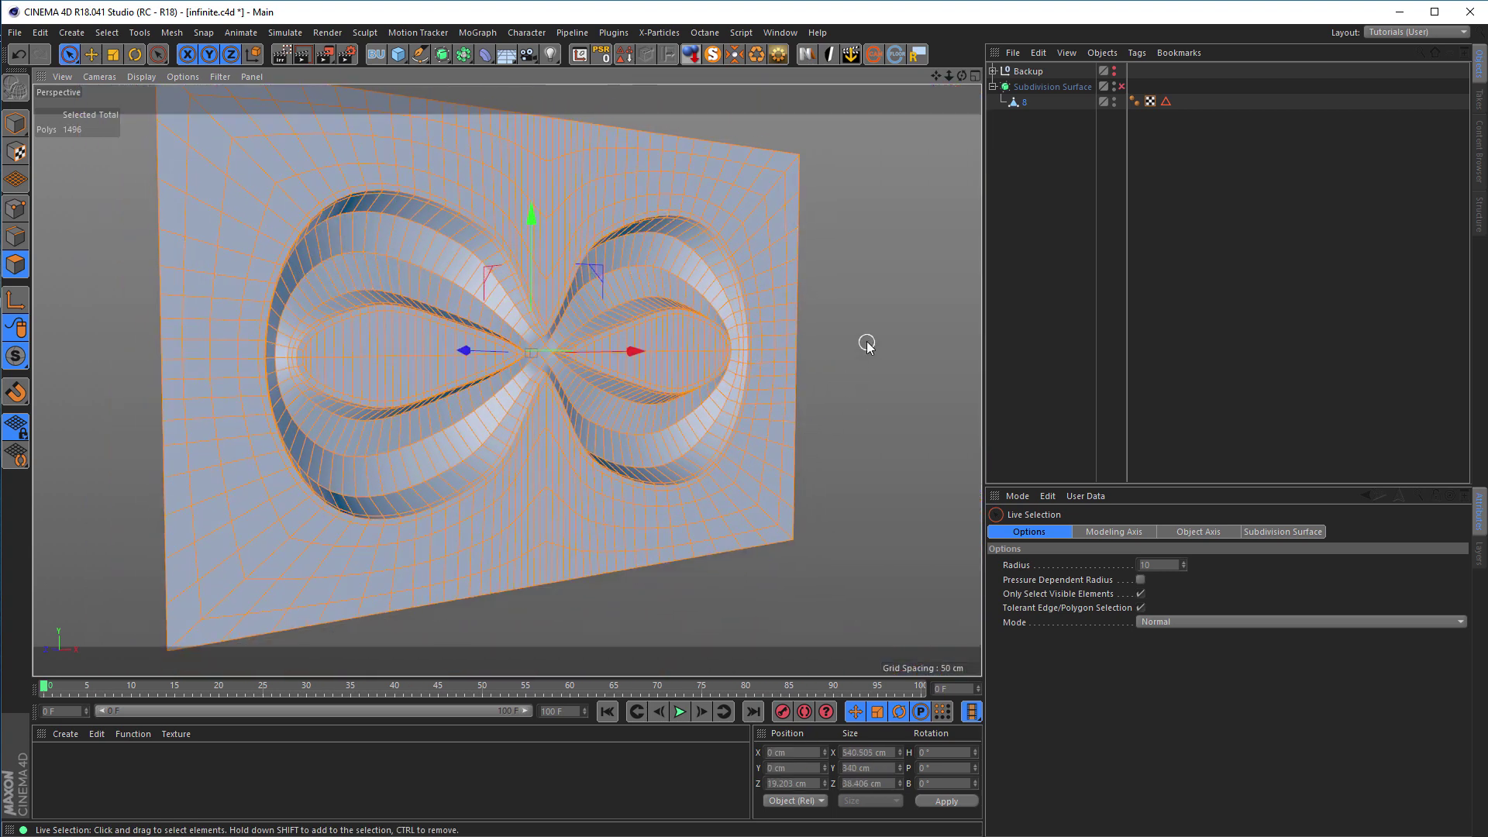
{"action": "right_click", "coordinate": [886, 297]}
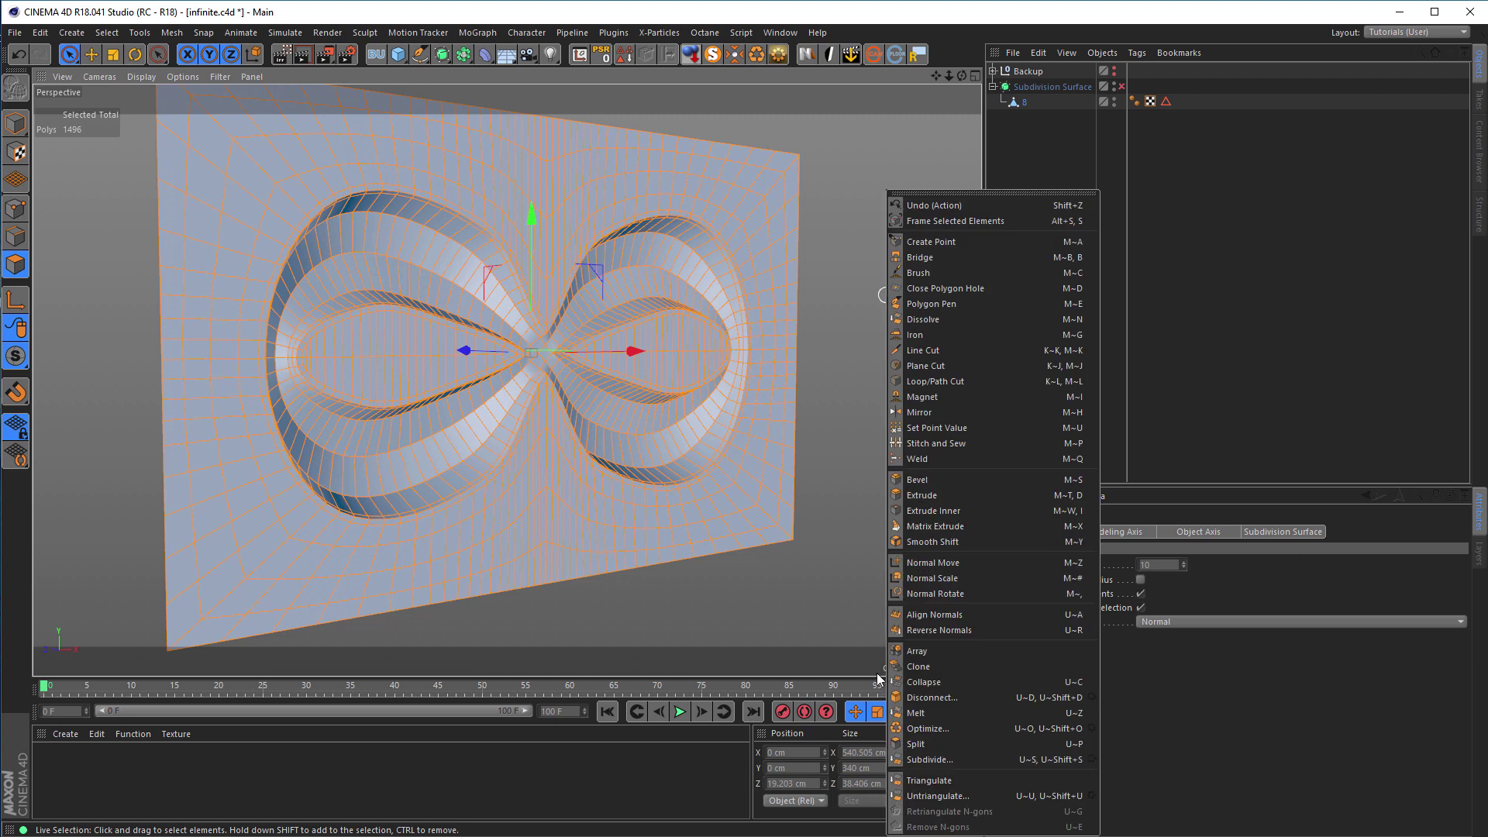
{"action": "left_click", "coordinate": [939, 630]}
{"action": "left_click", "coordinate": [855, 372]}
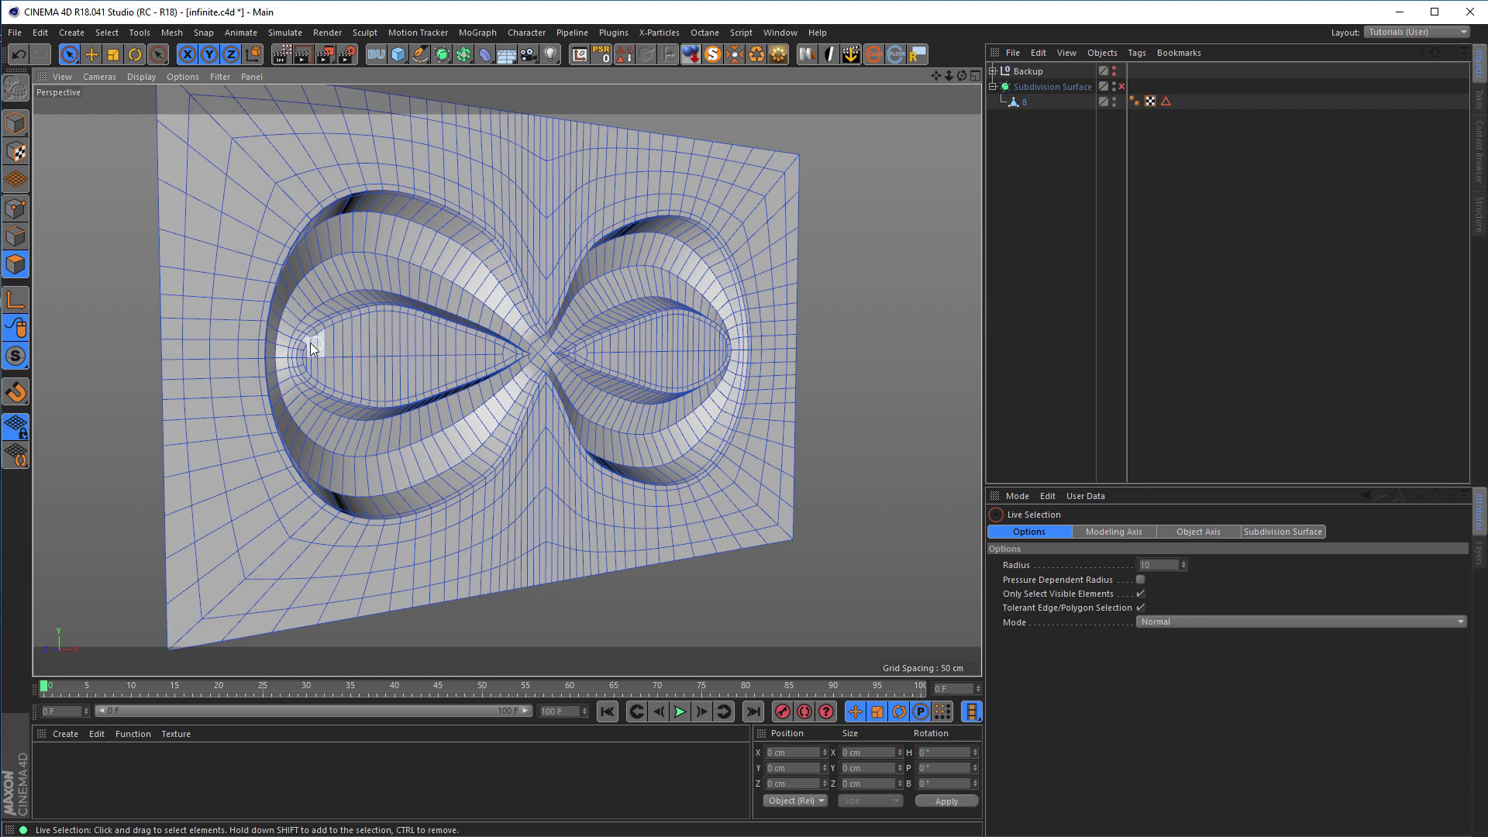
- Loop-select the outer ring and both inner lobe loops, then move them about 10 cm along Z
{"action": "scroll", "coordinate": [287, 307], "scroll_direction": "up", "scroll_amount": 5}
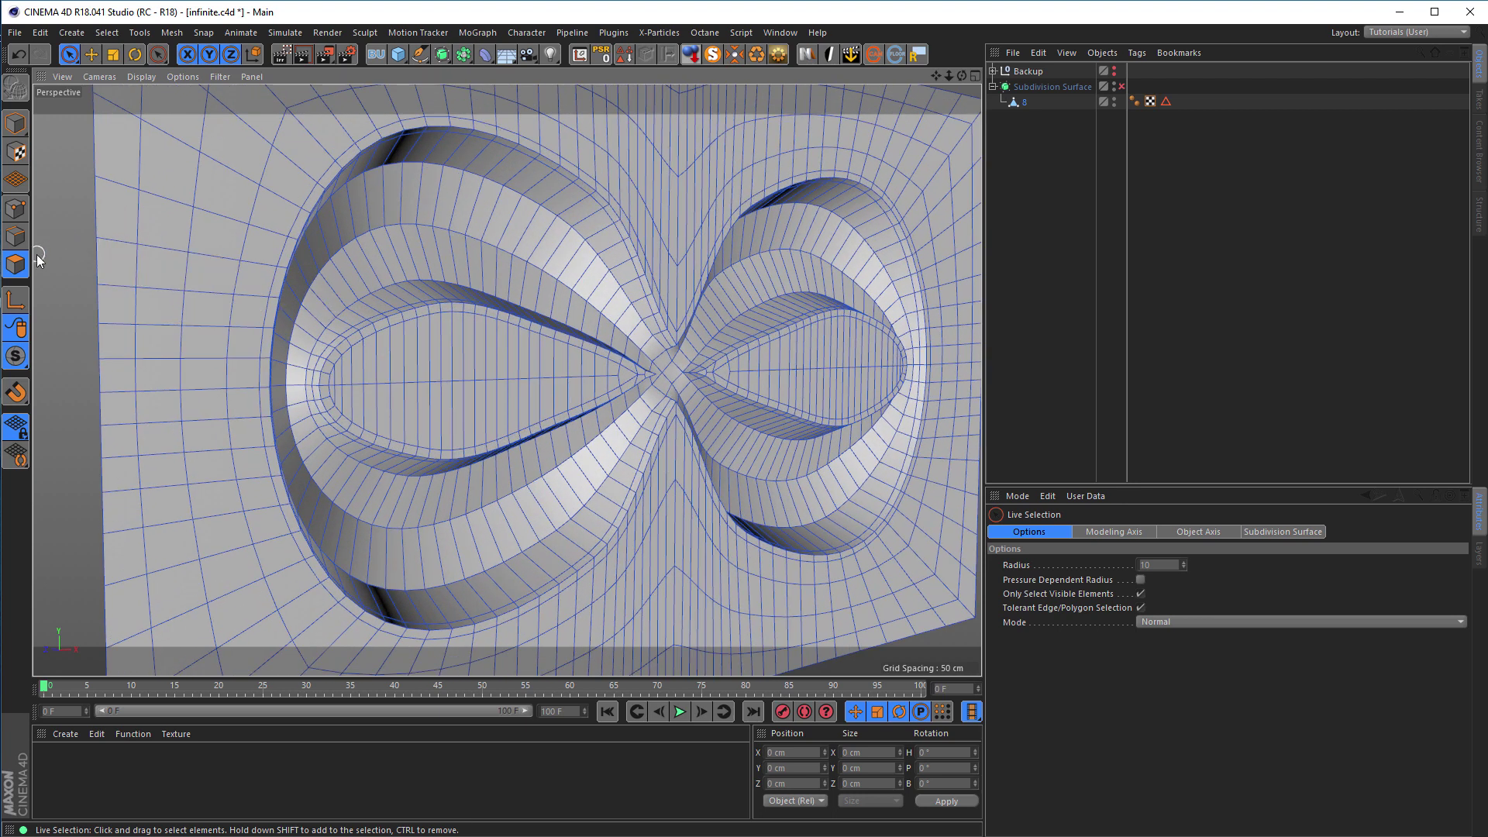
{"action": "key", "text": "u"}
{"action": "key", "text": "l"}
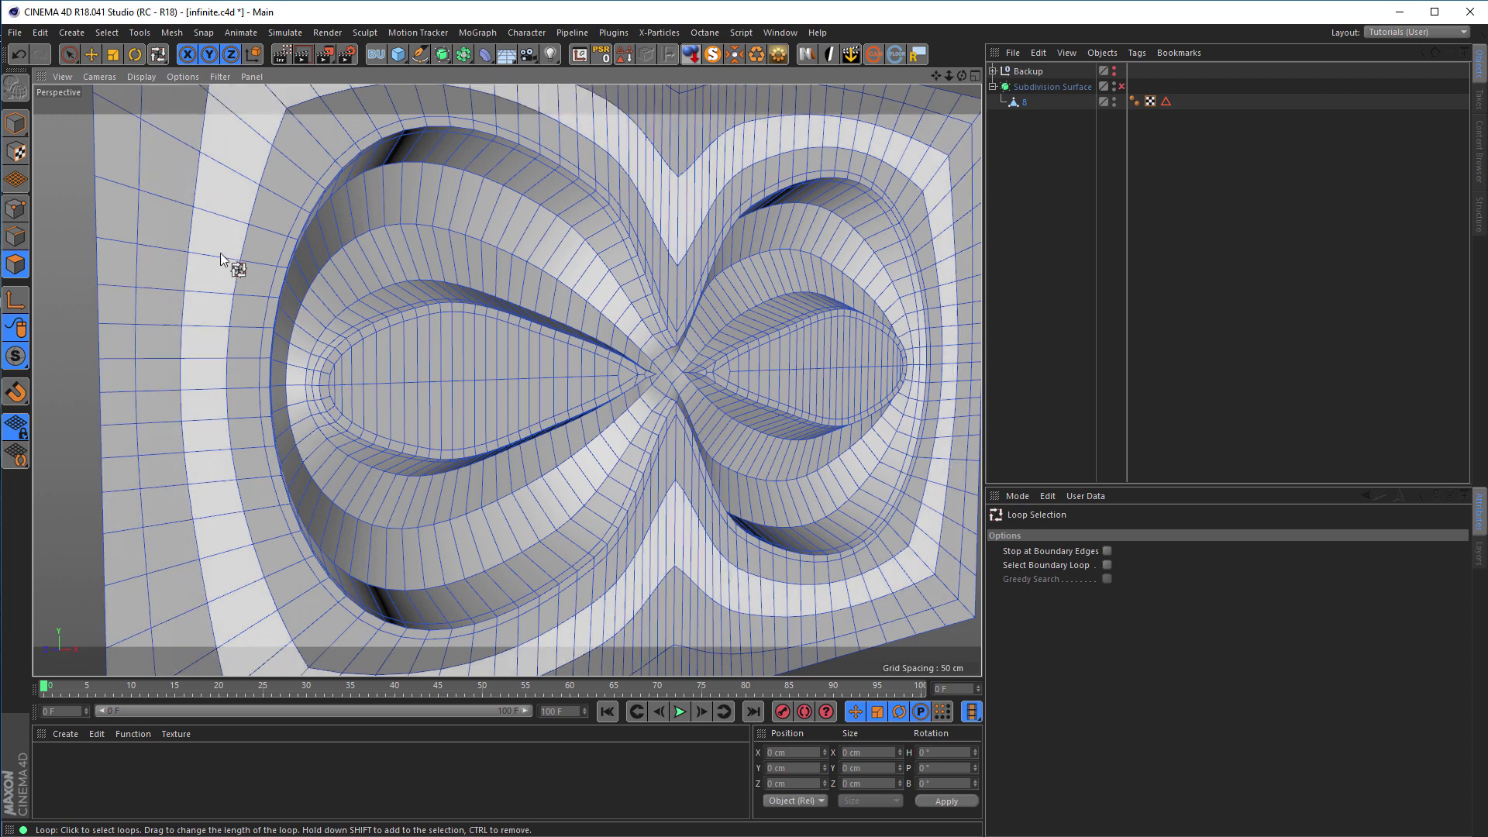
{"action": "left_click", "coordinate": [290, 239]}
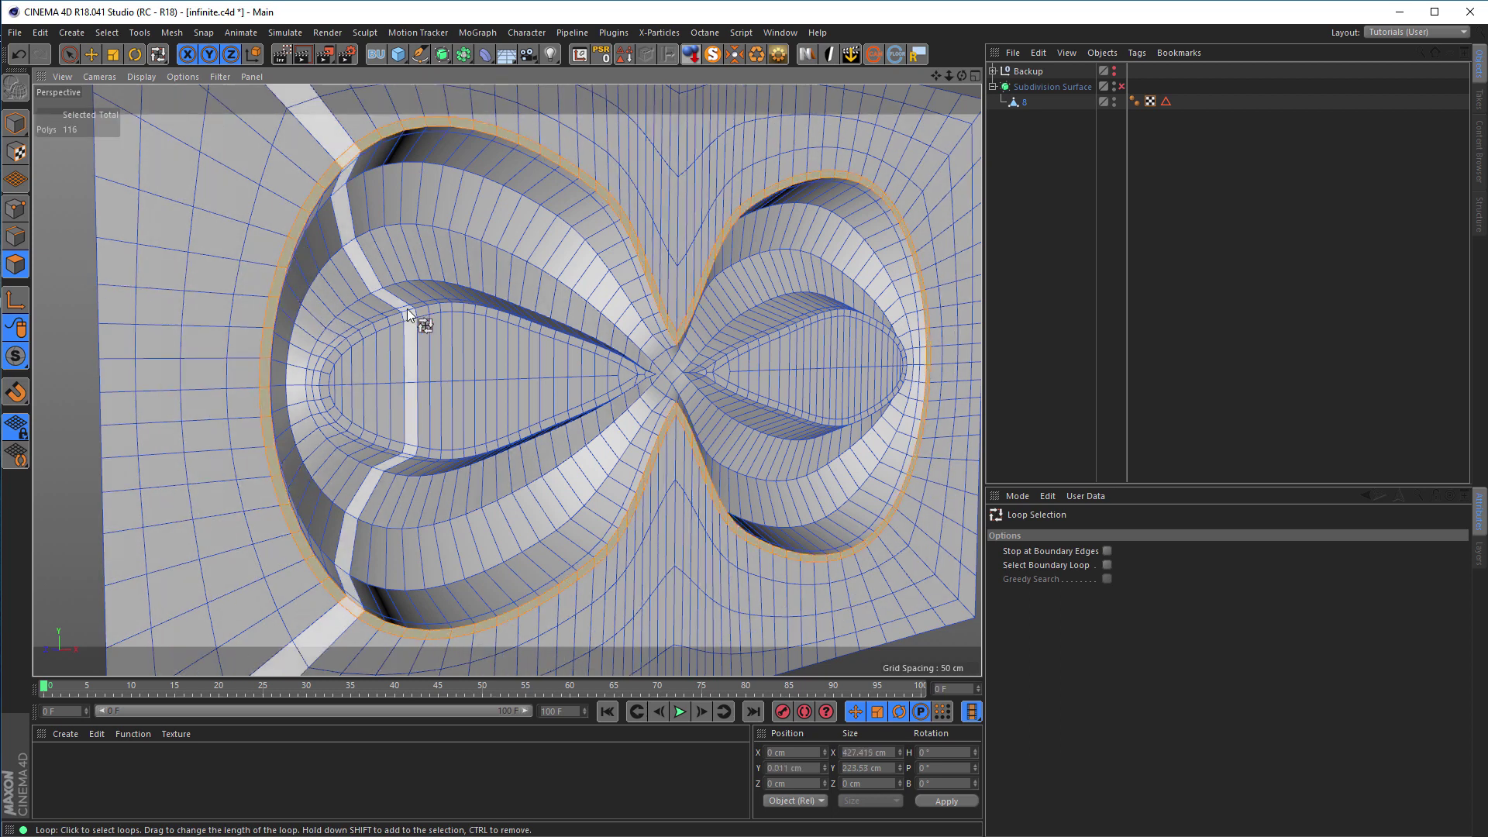
{"action": "left_click", "coordinate": [432, 315], "text": "shift"}
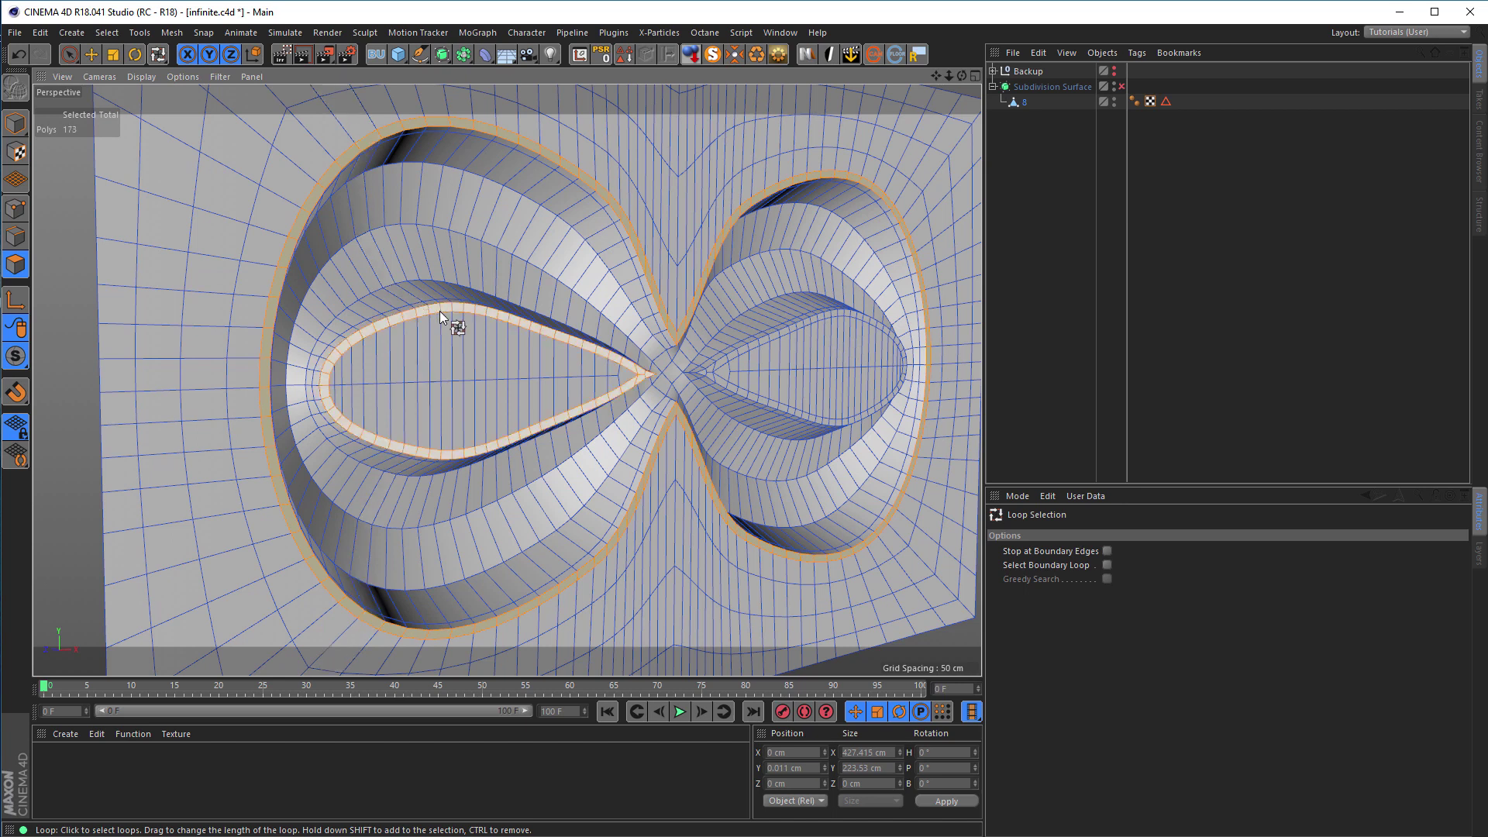
{"action": "left_click", "coordinate": [790, 342], "text": "shift"}
{"action": "mouse_move", "coordinate": [382, 266]}
{"action": "left_mouse_down", "text": "alt"}
{"action": "mouse_move", "coordinate": [417, 259]}
{"action": "mouse_move", "coordinate": [369, 247]}
{"action": "left_mouse_up", "text": "alt"}
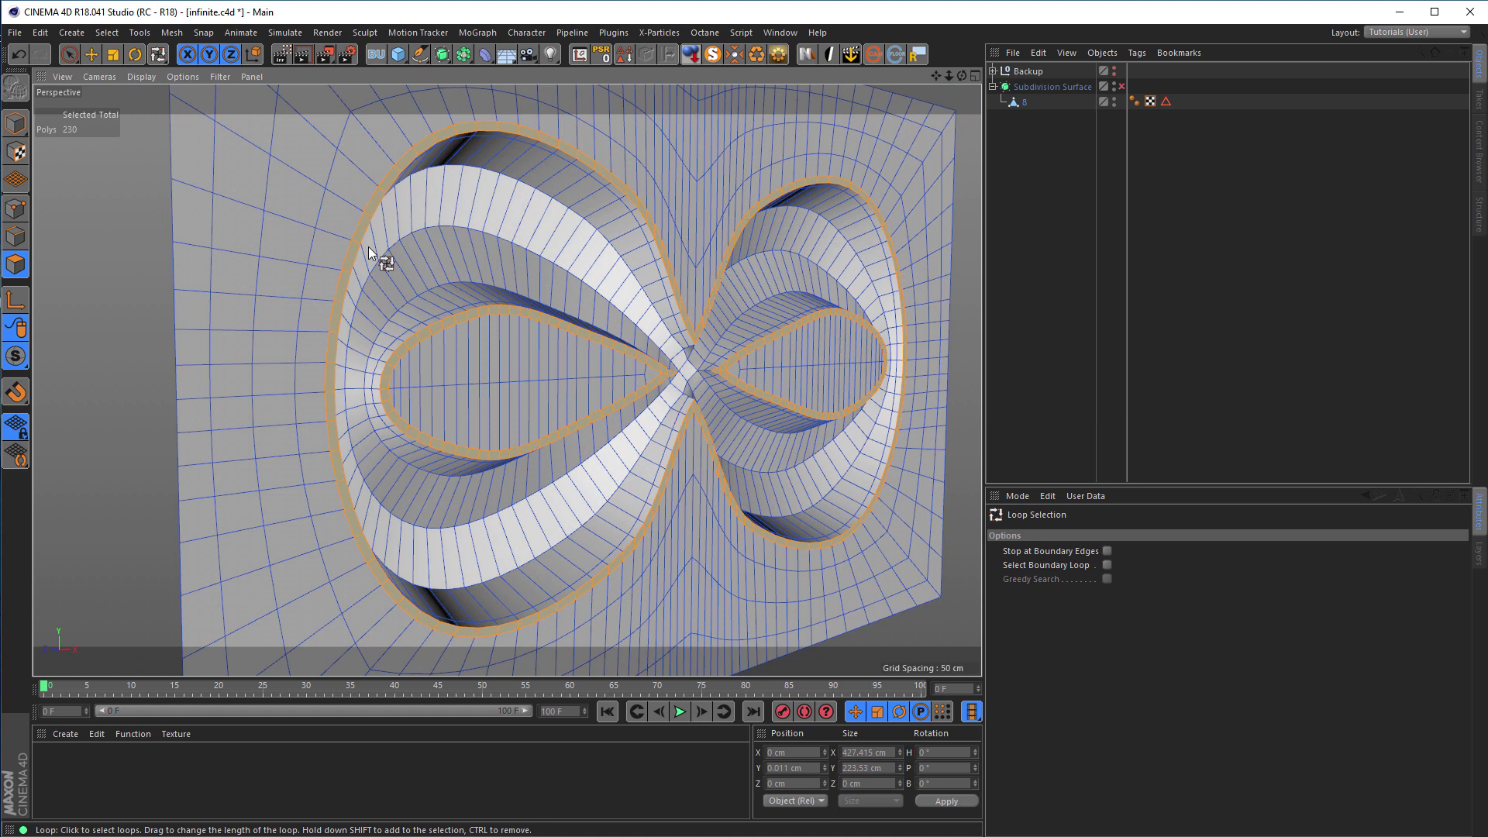
{"action": "key", "text": "e"}
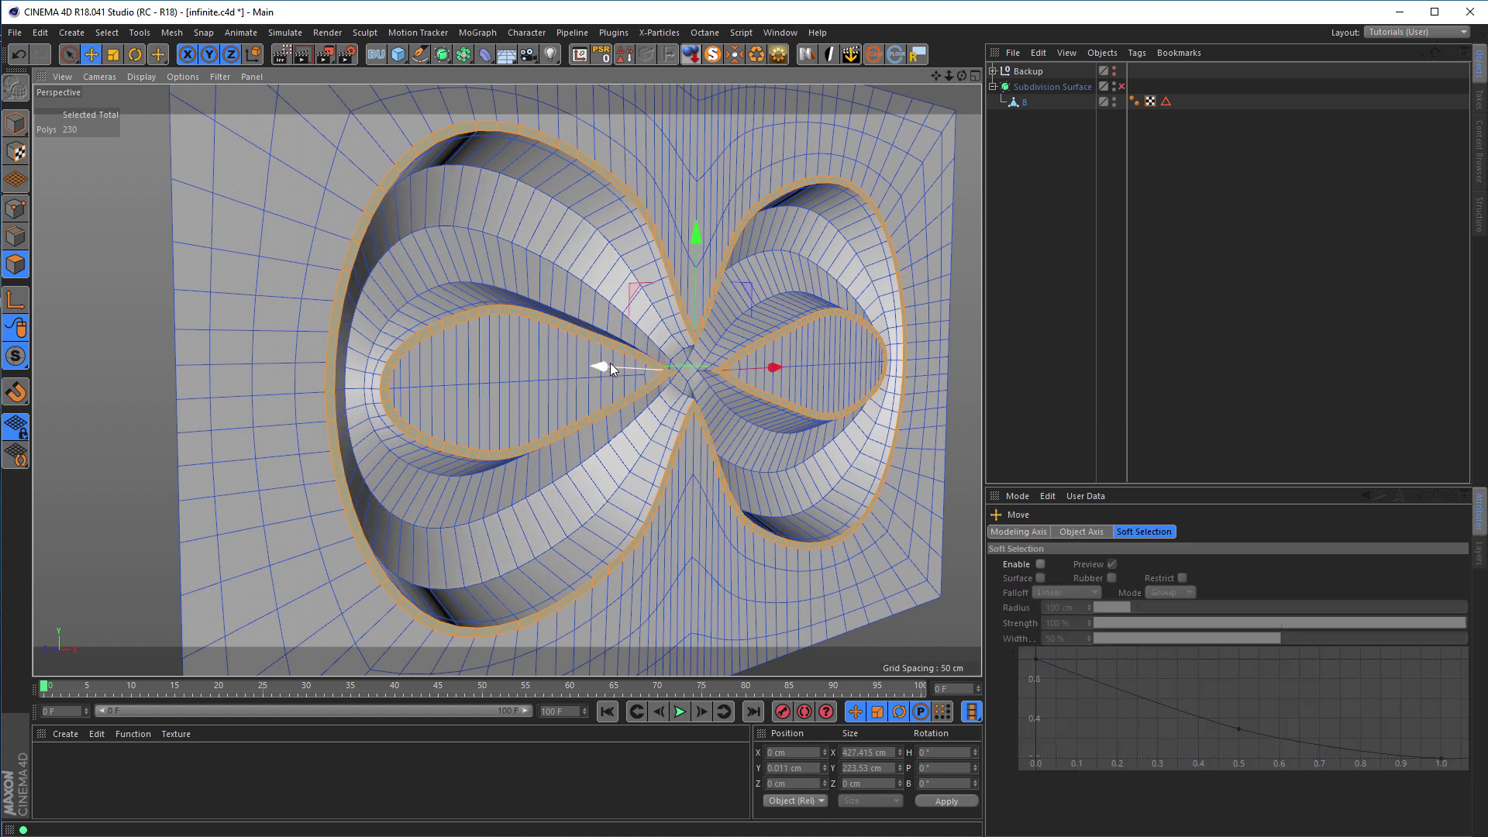
{"action": "left_click_drag", "start_coordinate": [603, 364], "coordinate": [559, 402]}
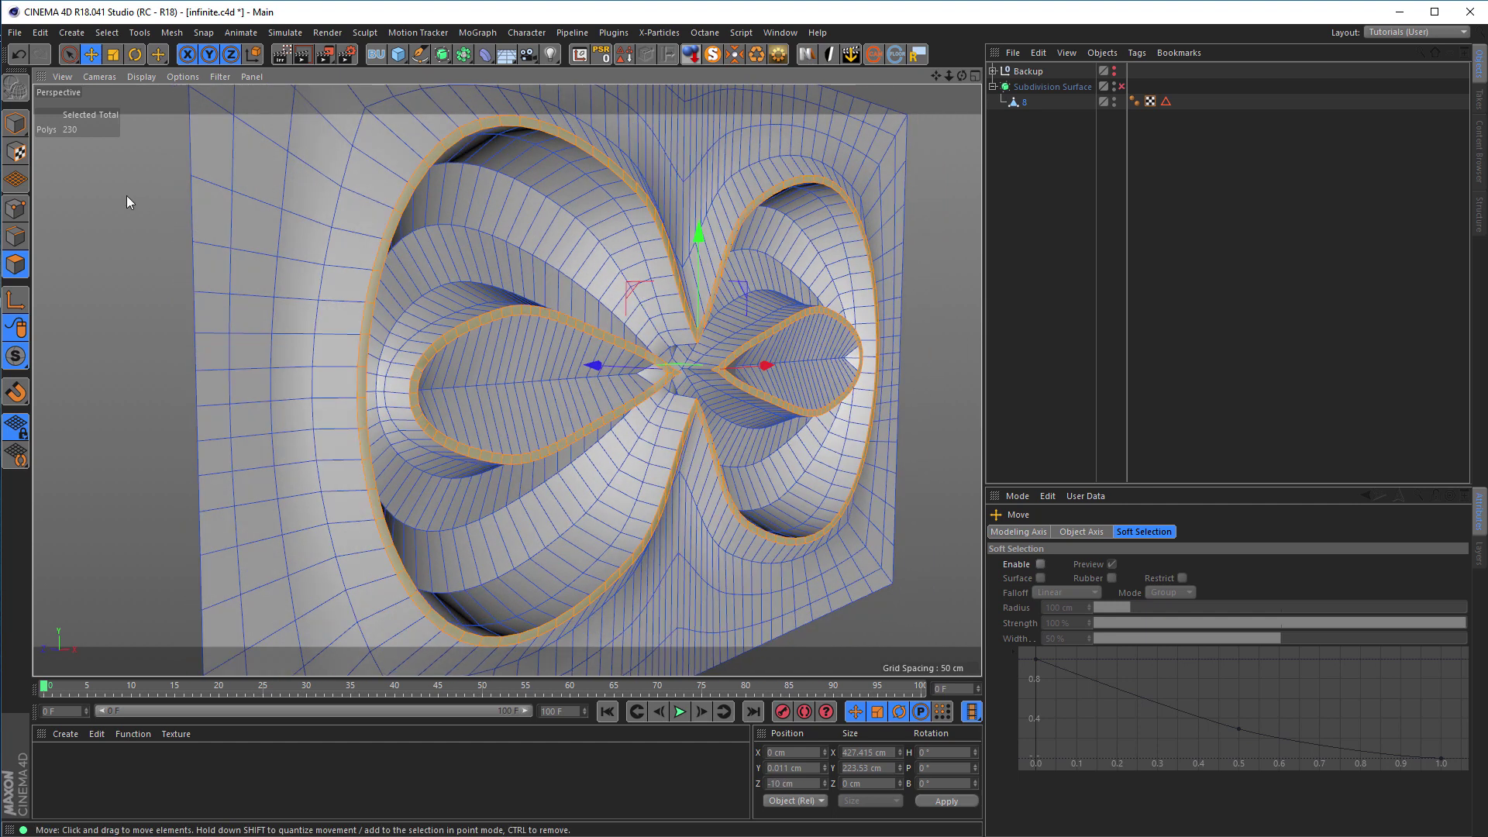
- Return to Model mode, enable subdivision smoothing, and show polygon object 8's Basic properties
{"action": "left_click", "coordinate": [16, 123]}
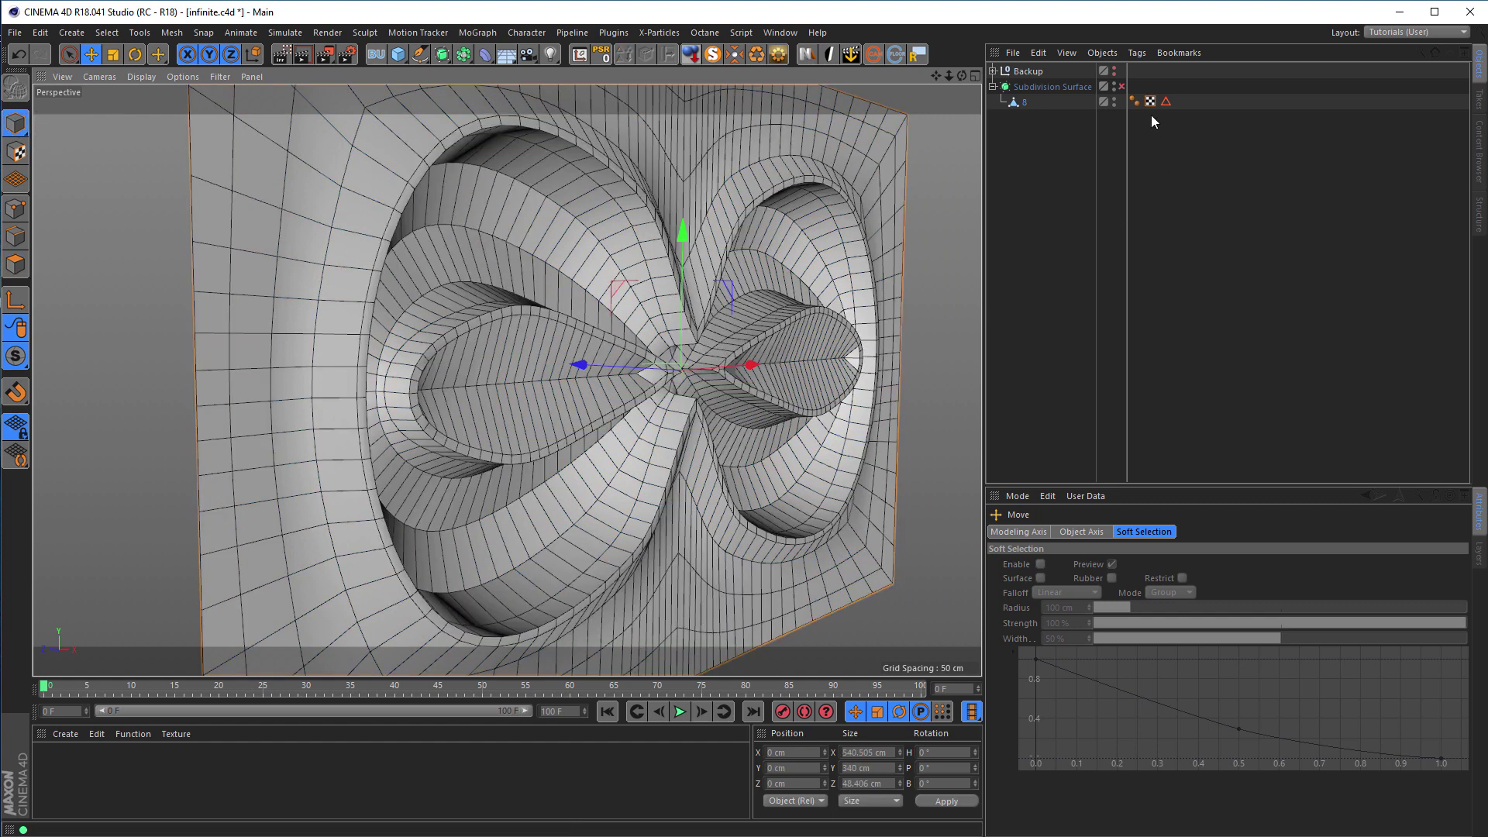
{"action": "left_click", "coordinate": [1121, 86]}
{"action": "left_click_drag", "start_coordinate": [403, 326], "coordinate": [363, 321], "text": "alt"}
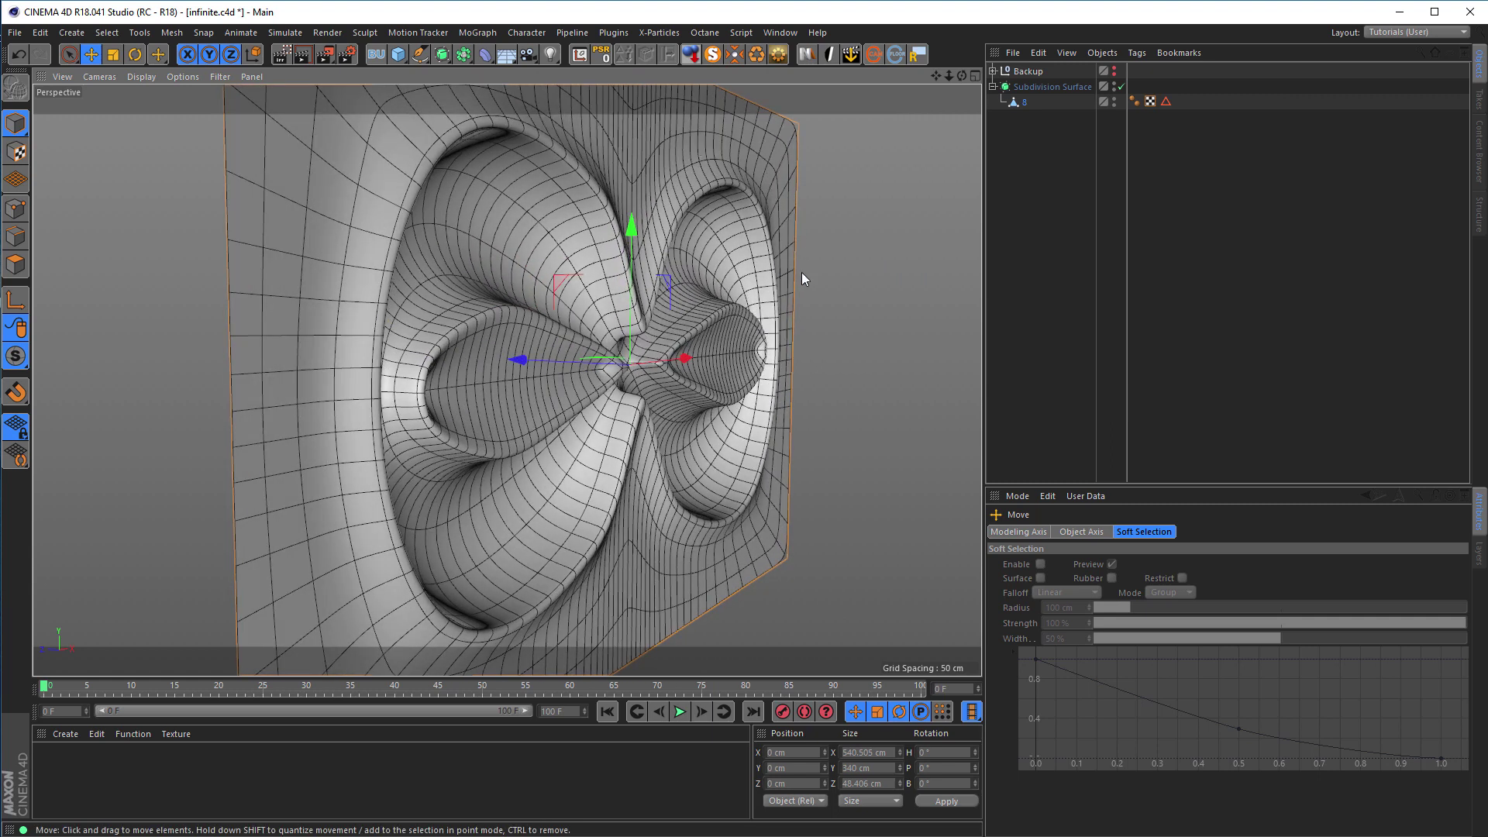
{"action": "left_click", "coordinate": [1018, 105]}
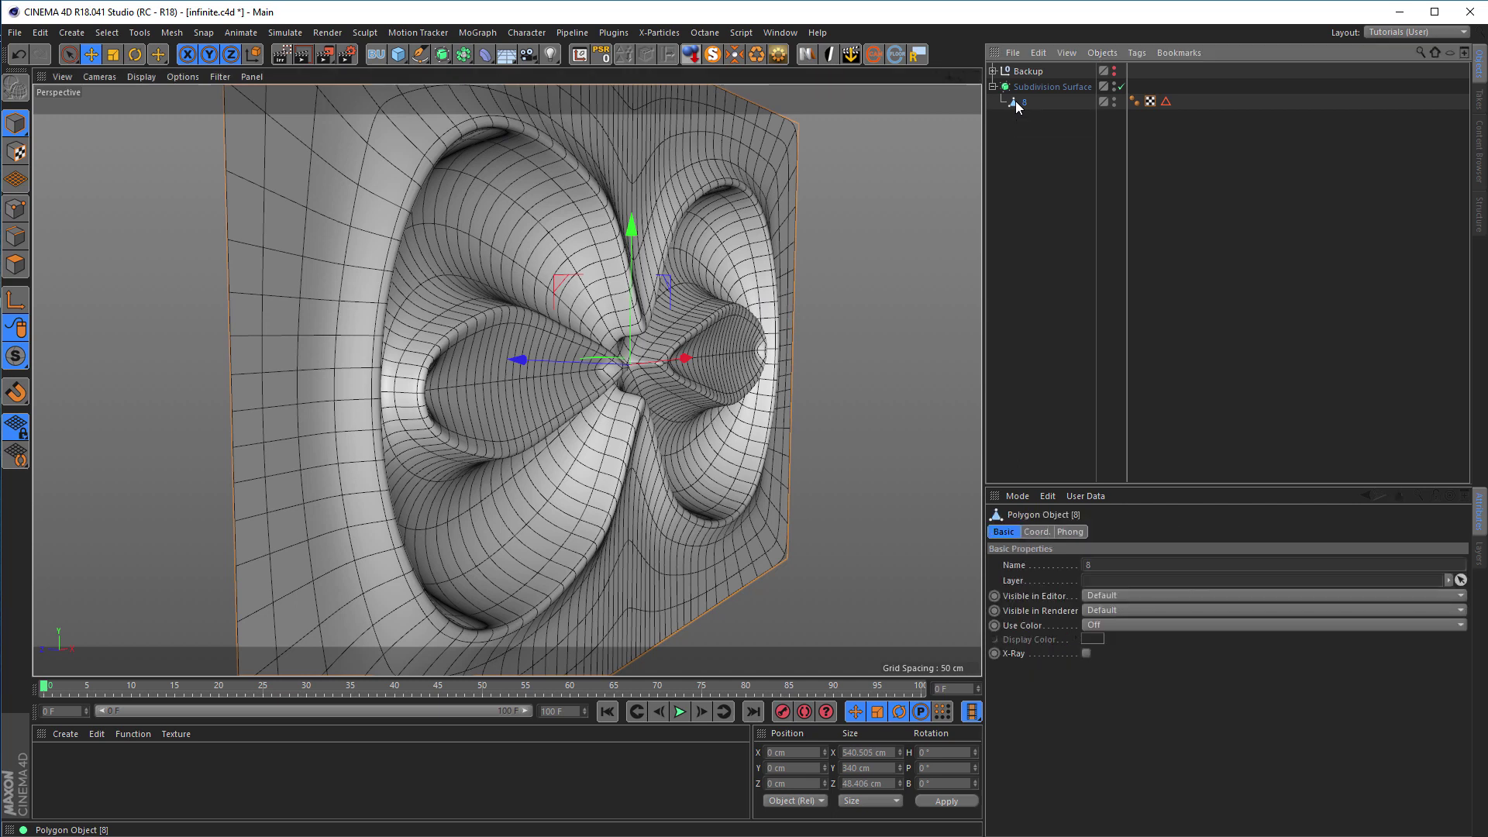
- Copy backup object 8 out of Backup to the top level and delete its Bevel child
{"action": "left_click", "coordinate": [993, 71]}
{"action": "left_click", "coordinate": [1001, 117]}
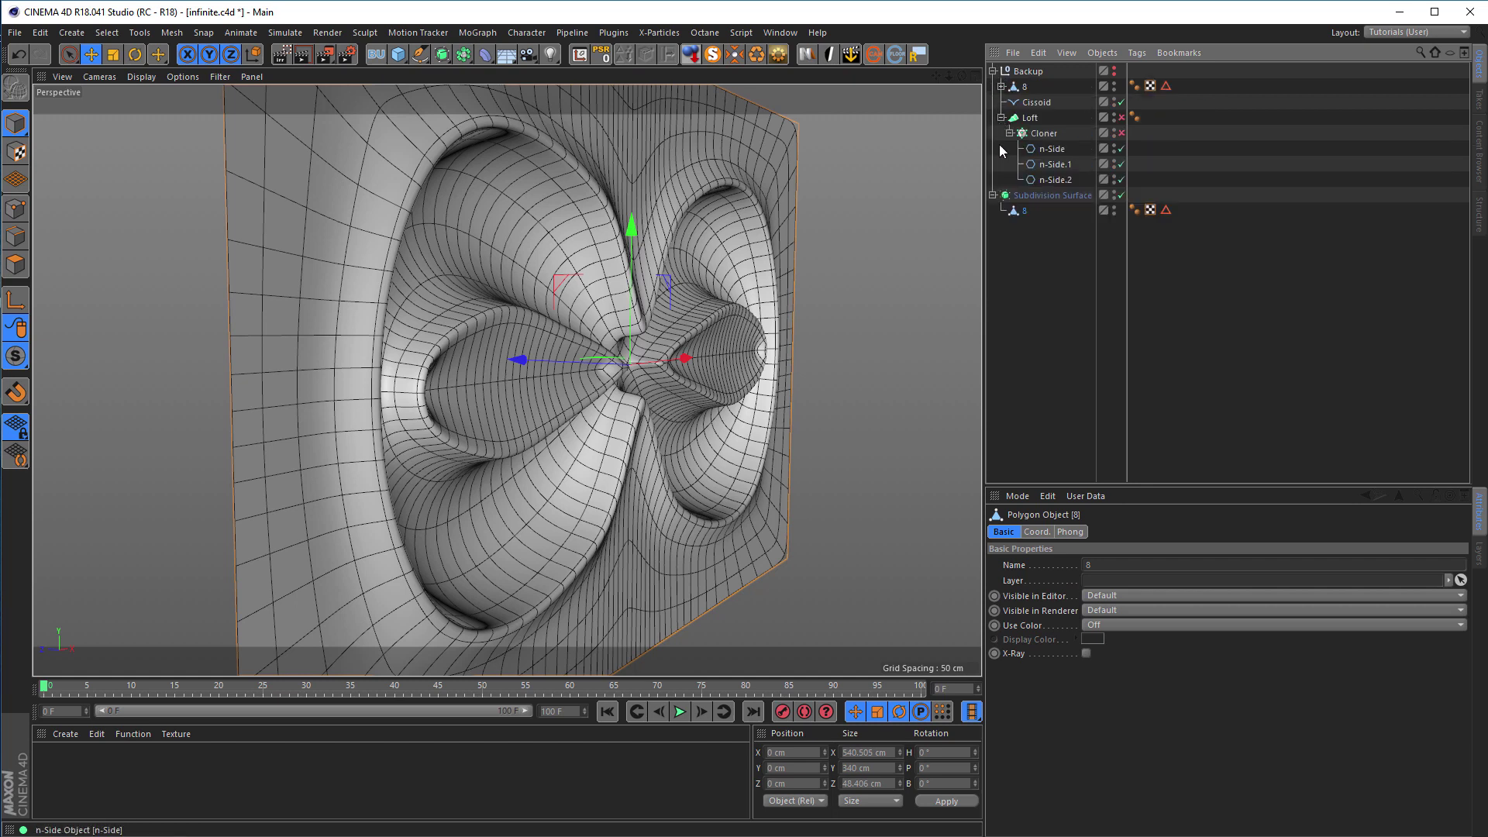
{"action": "left_click", "coordinate": [1000, 117]}
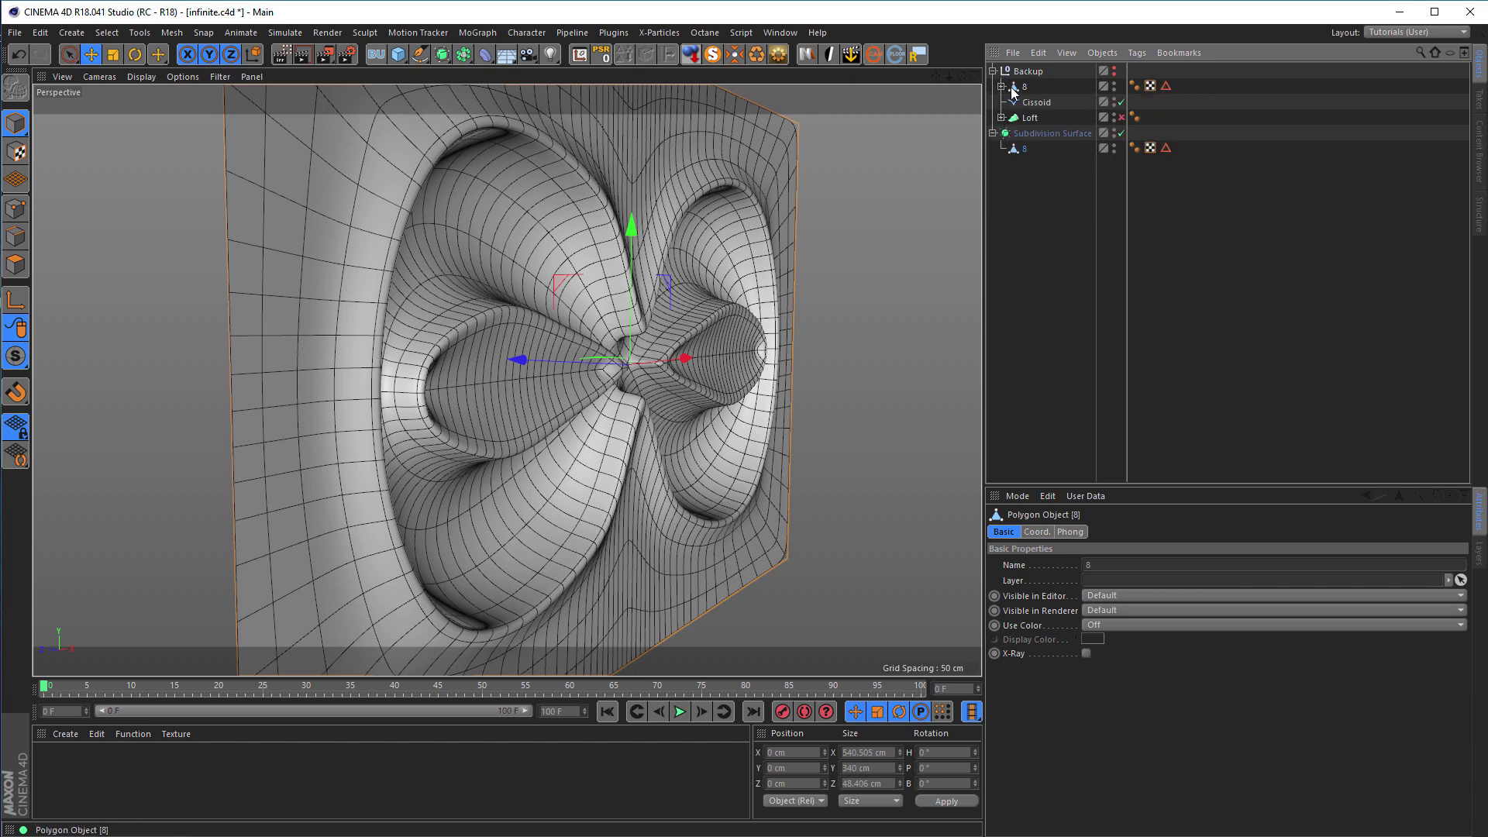
{"action": "left_click", "coordinate": [1001, 86]}
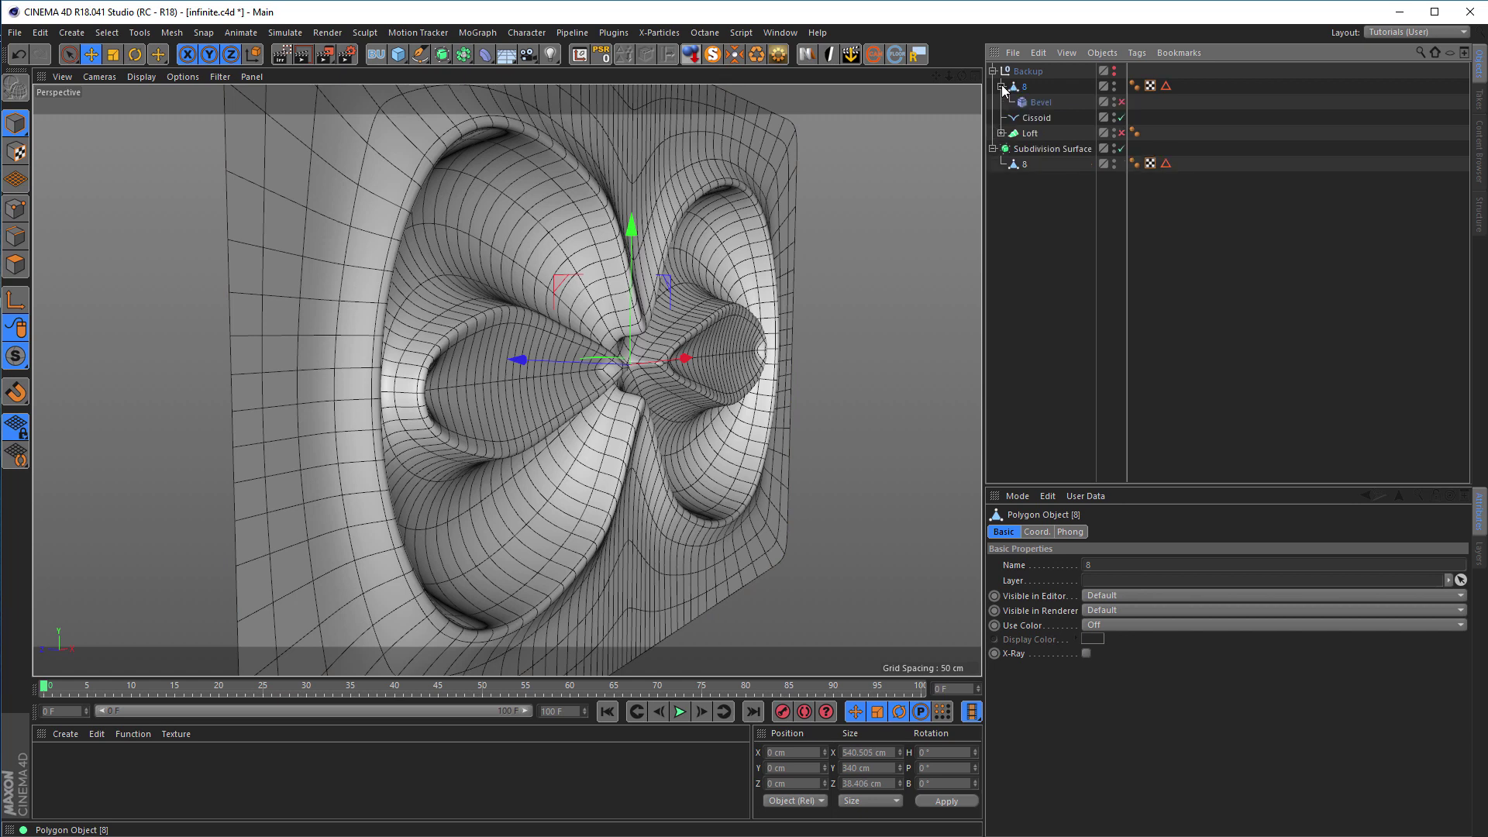
{"action": "left_click_drag", "start_coordinate": [1031, 102], "coordinate": [1028, 287]}
{"action": "left_click", "coordinate": [1030, 196]}
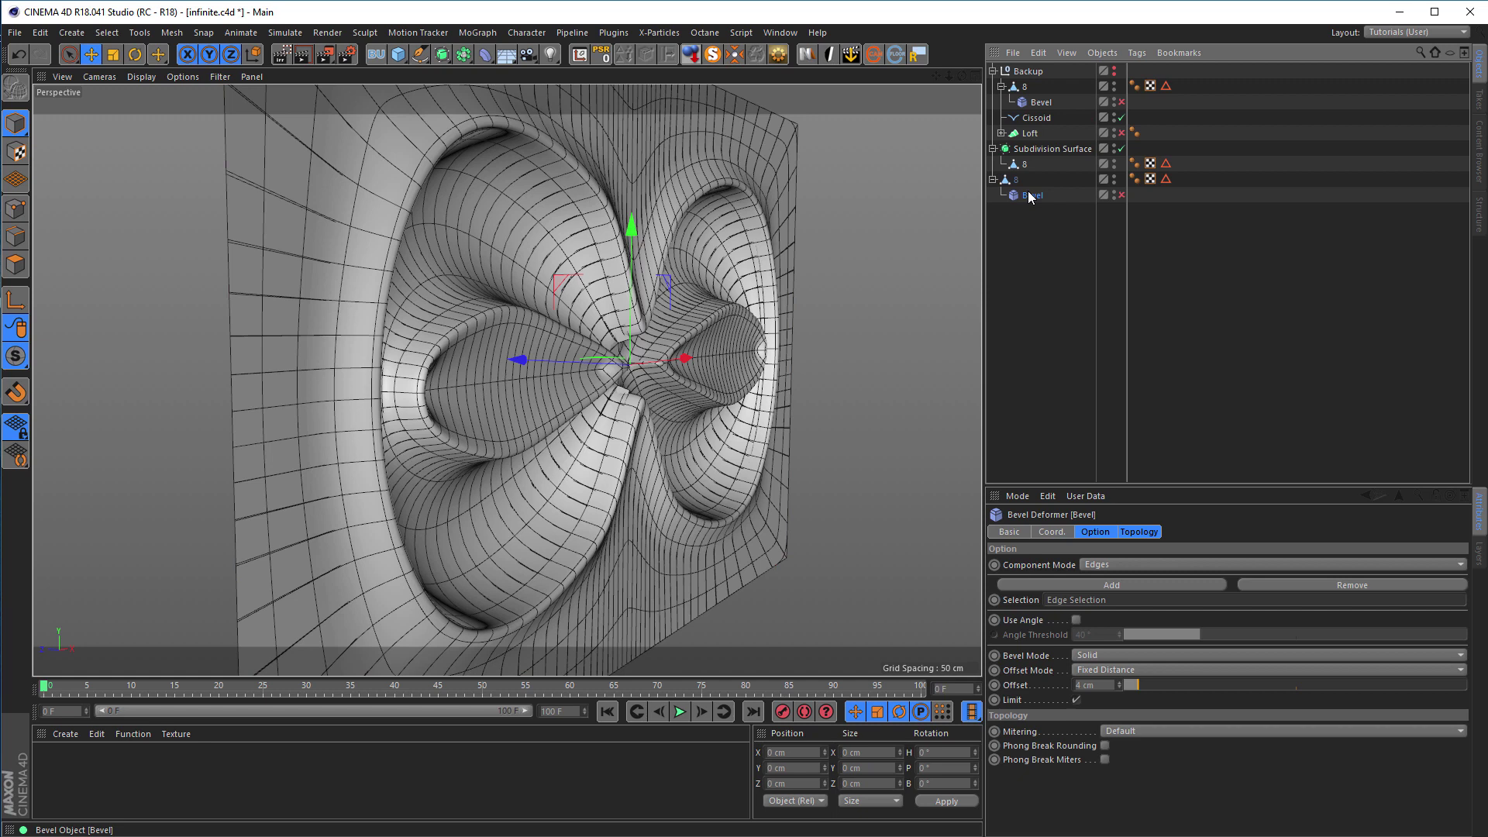
{"action": "key", "text": "Delete"}
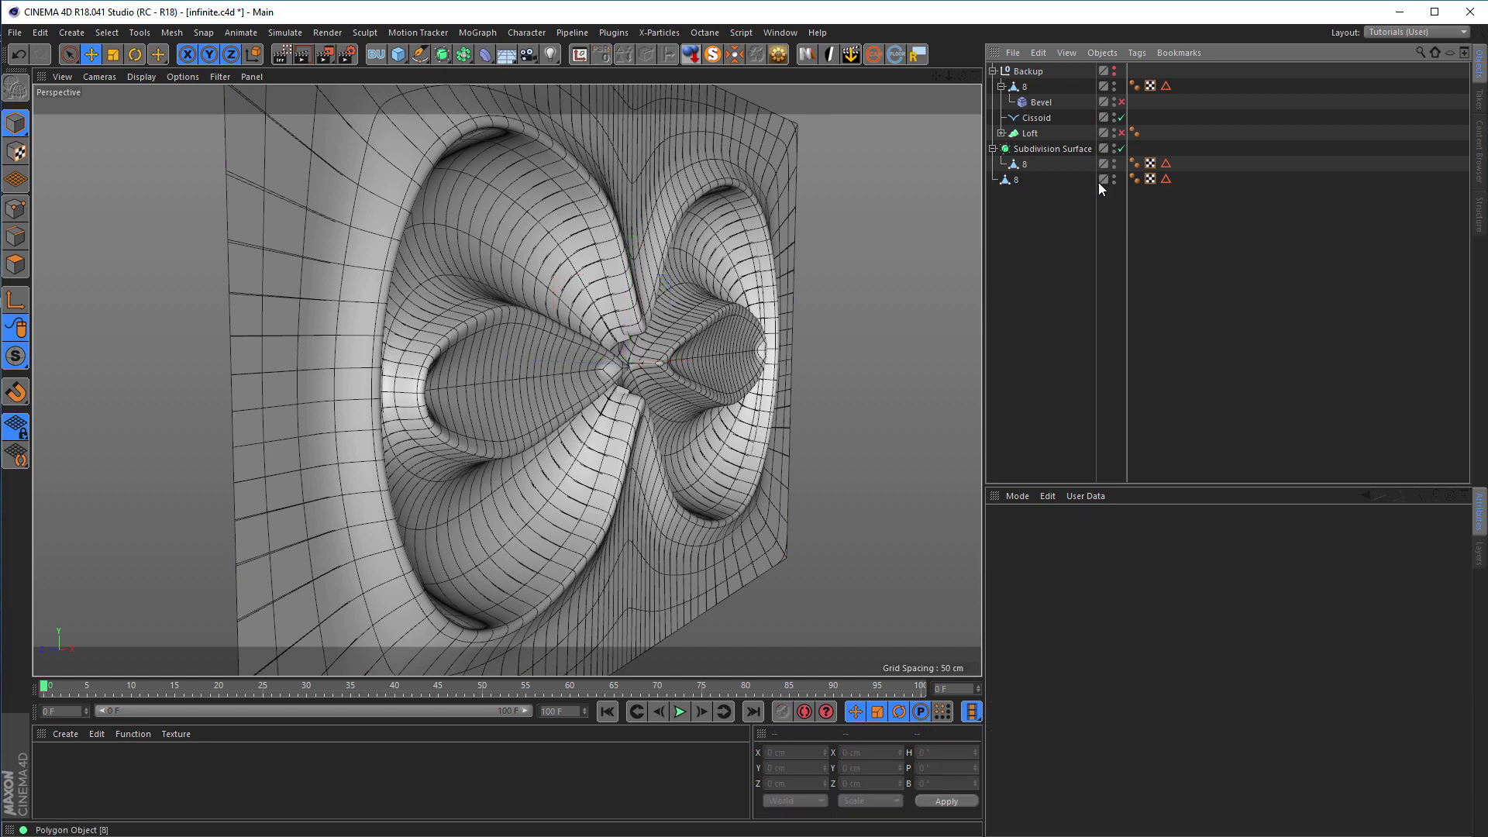
- Disable the Subdivision Surface so the raw mesh shows, and collapse Backup
{"action": "left_click", "coordinate": [1008, 186]}
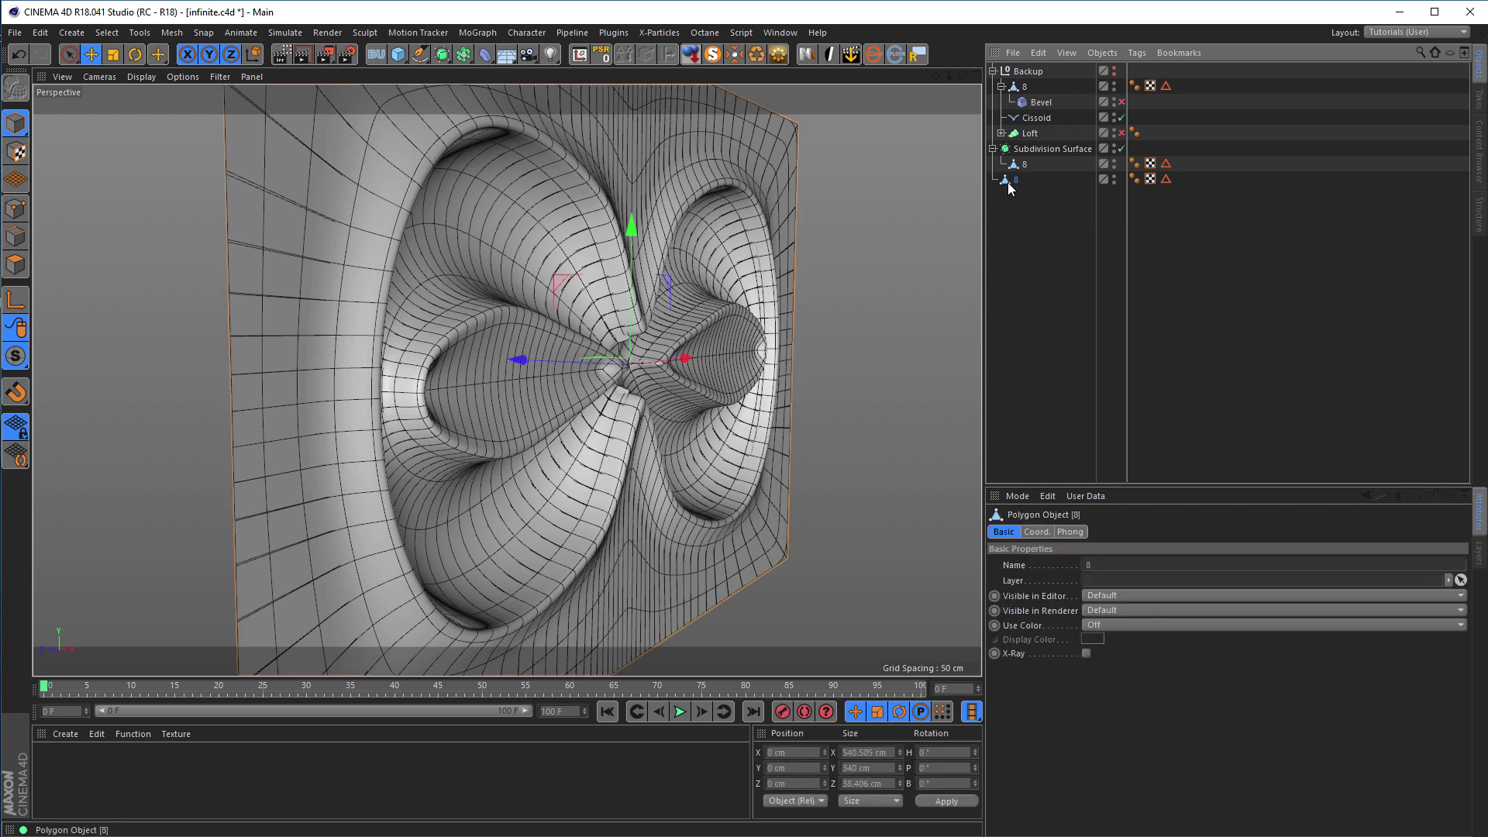
{"action": "left_click", "coordinate": [1113, 146]}
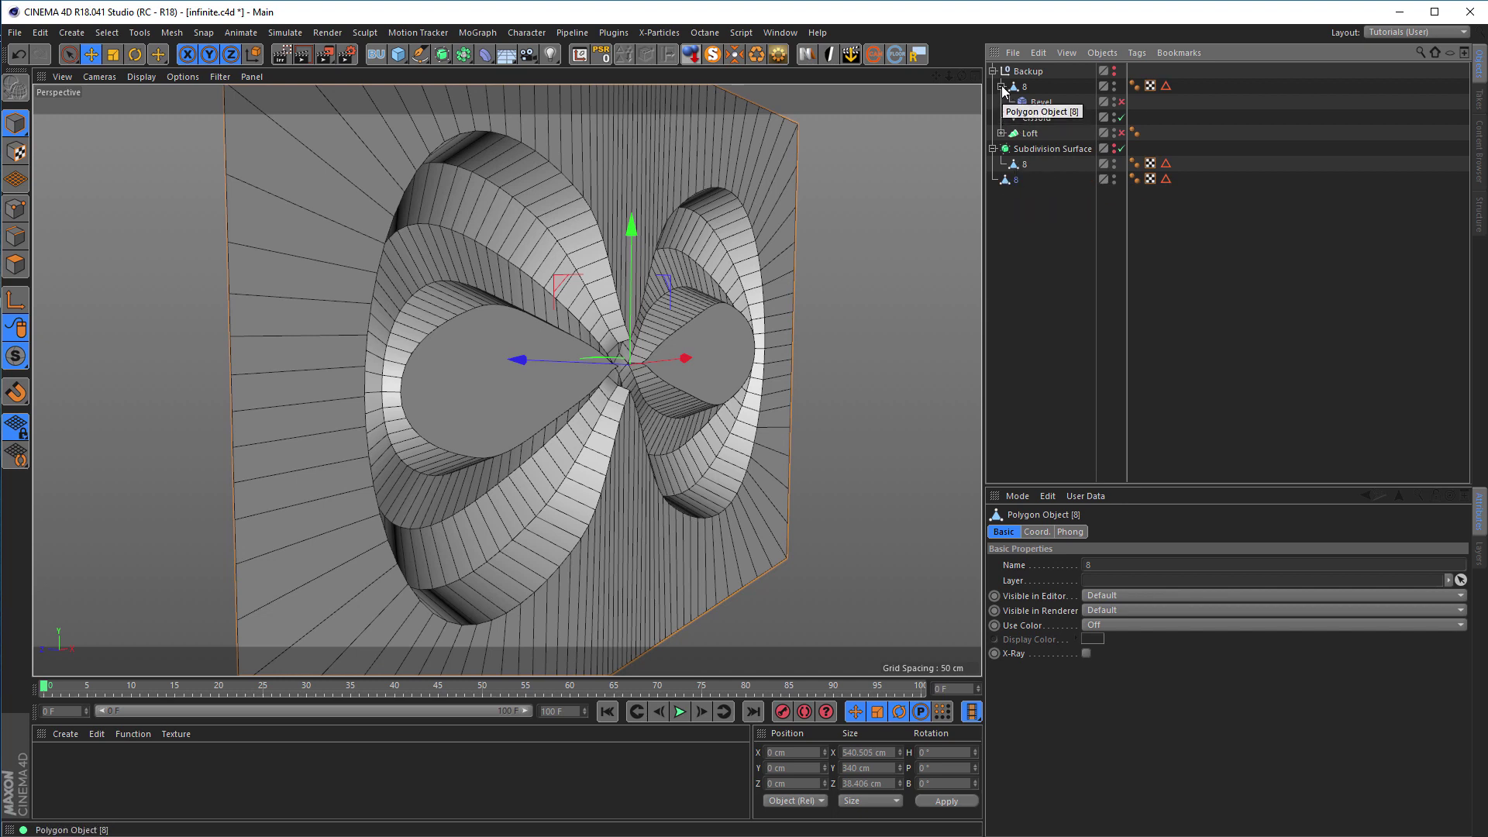
{"action": "left_click", "coordinate": [1002, 133]}
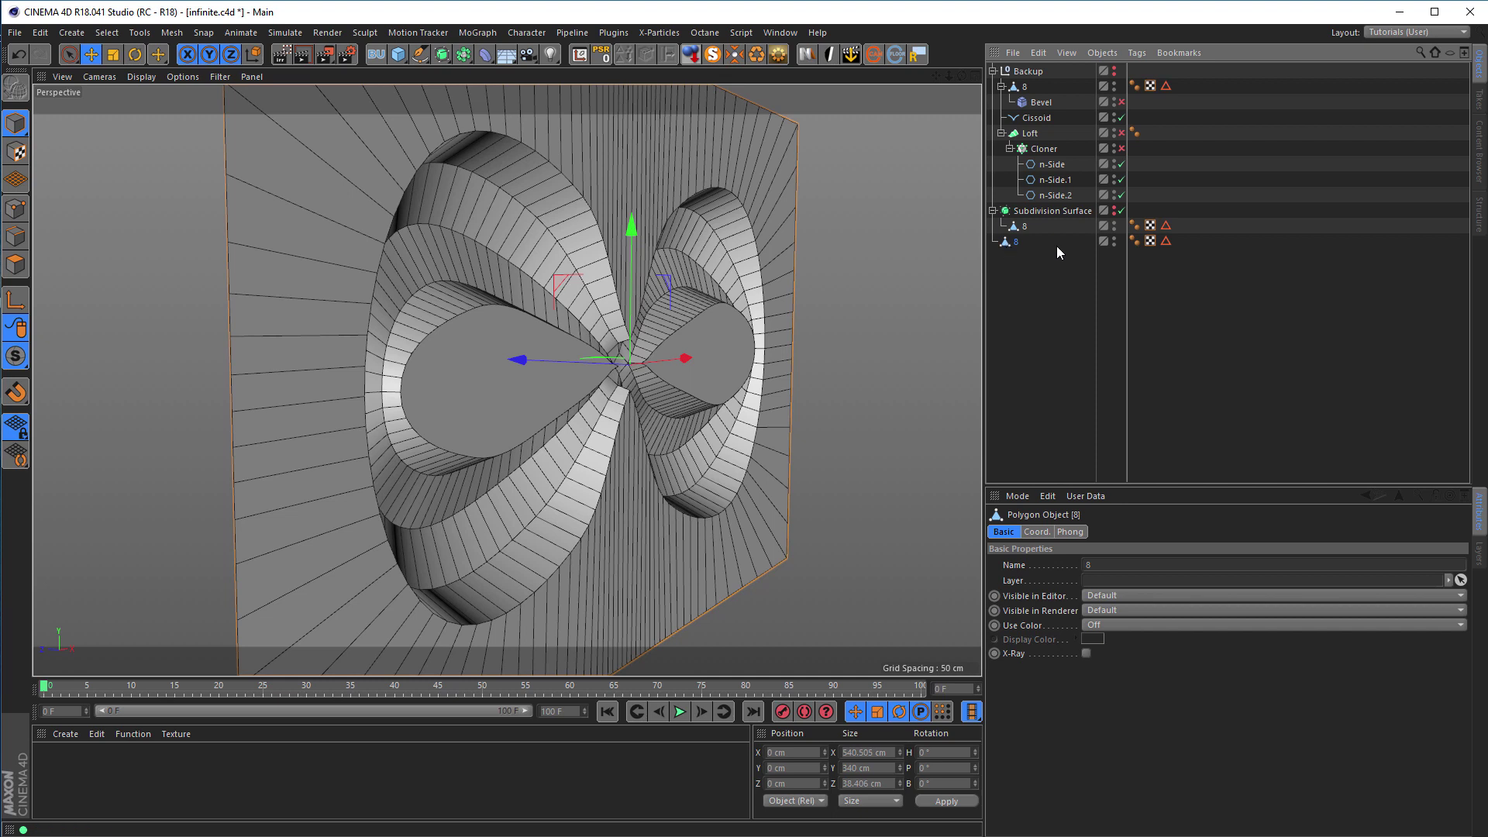
{"action": "left_click", "coordinate": [1122, 212]}
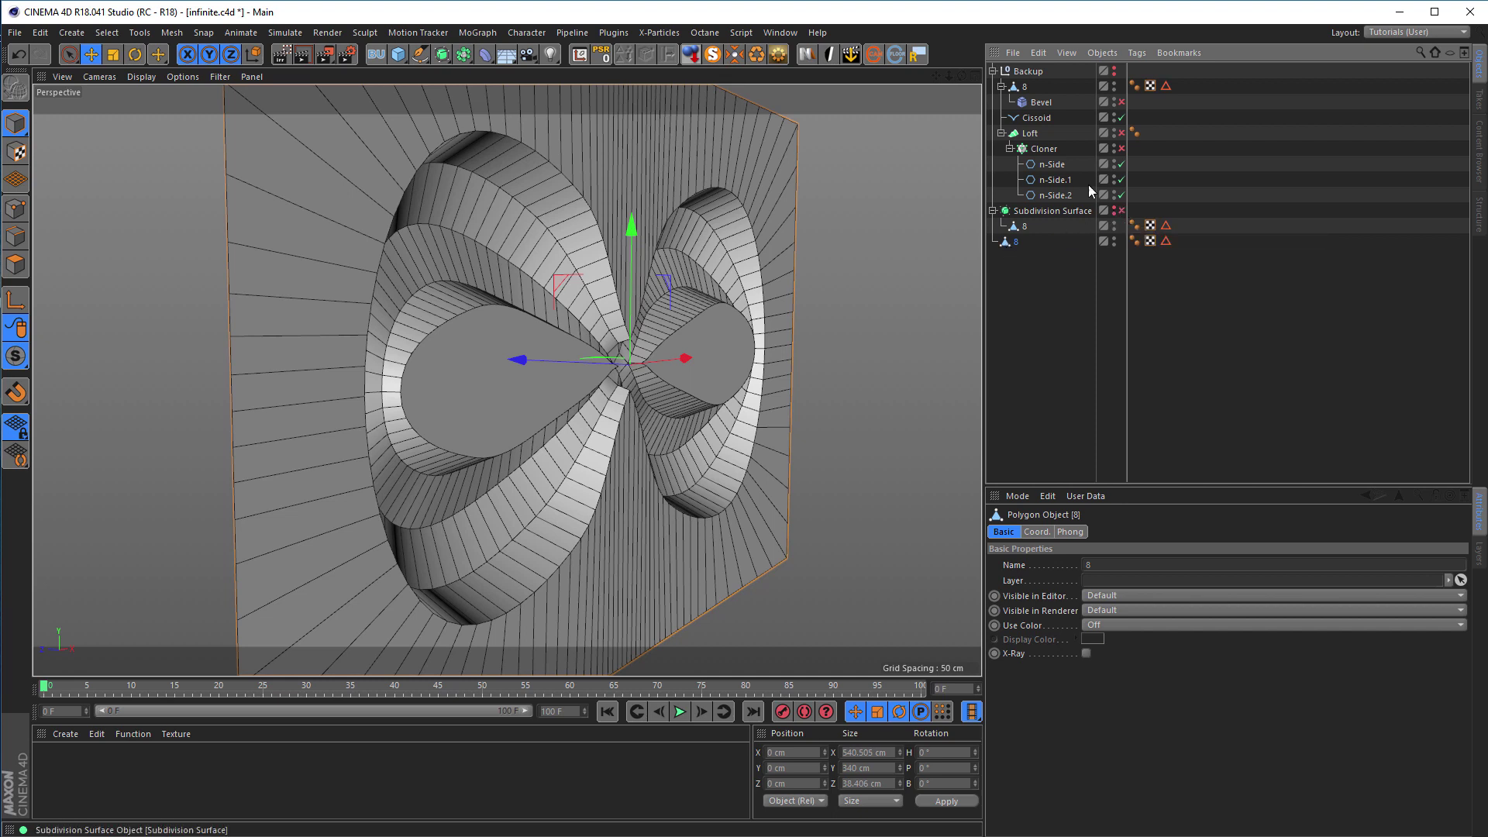
{"action": "left_click", "coordinate": [993, 71]}
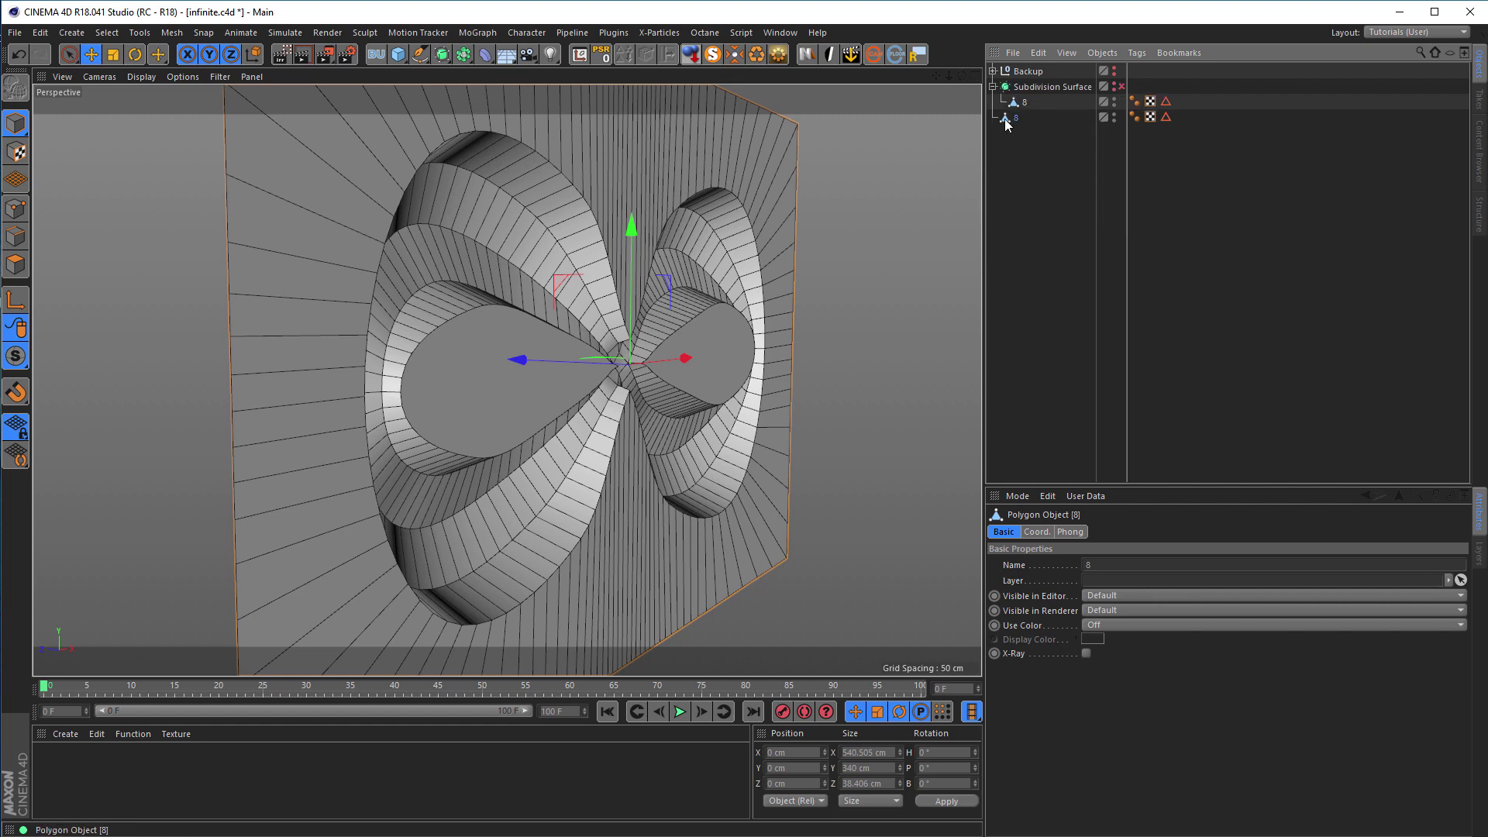
- Loop-select the plate's outer boundary points and delete the flat frame around the ribbon
{"action": "left_click_drag", "start_coordinate": [651, 302], "coordinate": [739, 283], "text": "alt"}
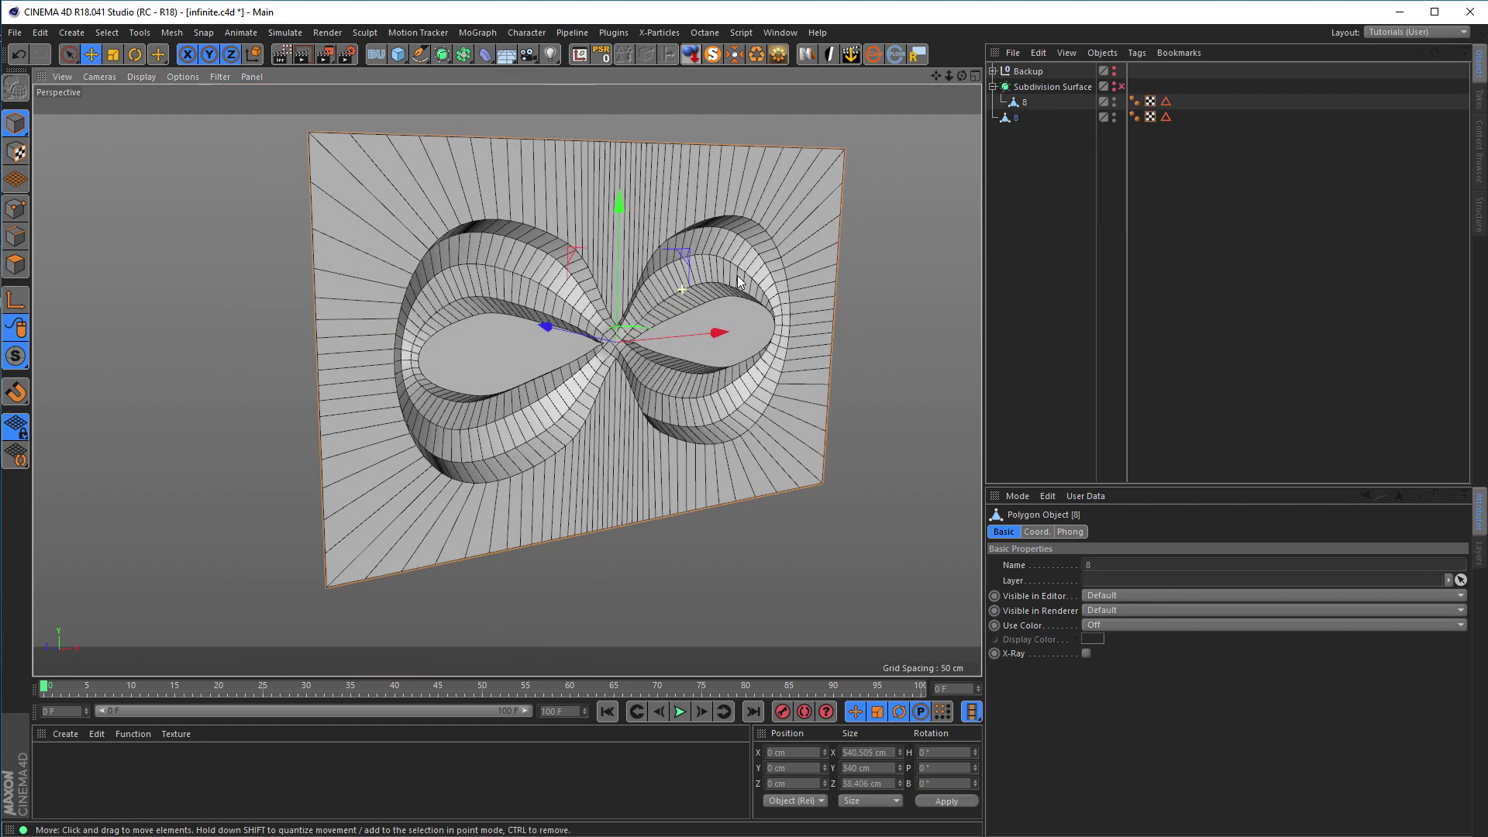
{"action": "left_click", "coordinate": [15, 208]}
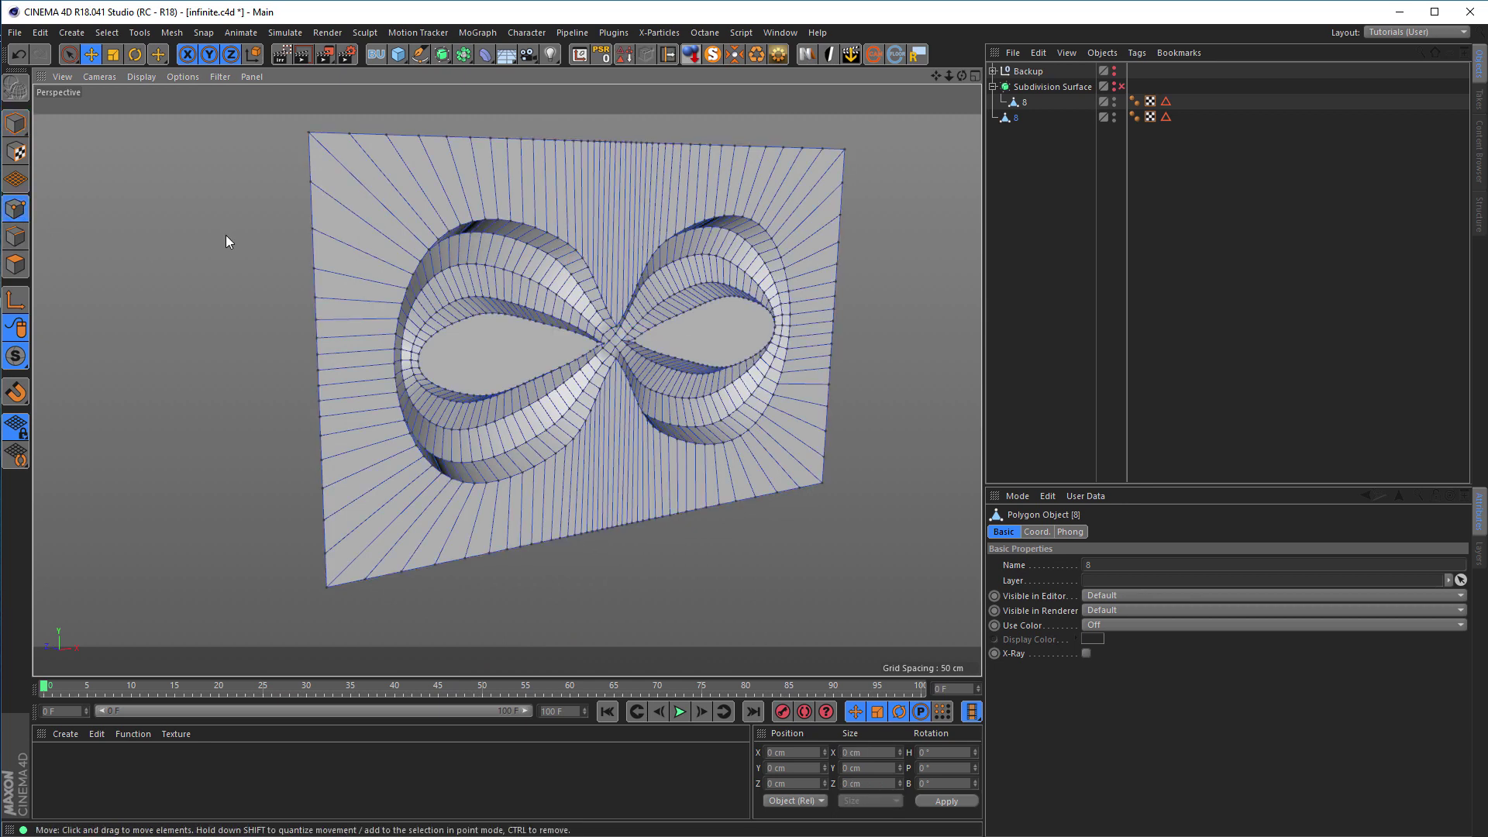
{"action": "key", "text": "u"}
{"action": "key", "text": "l"}
{"action": "left_click", "coordinate": [314, 245]}
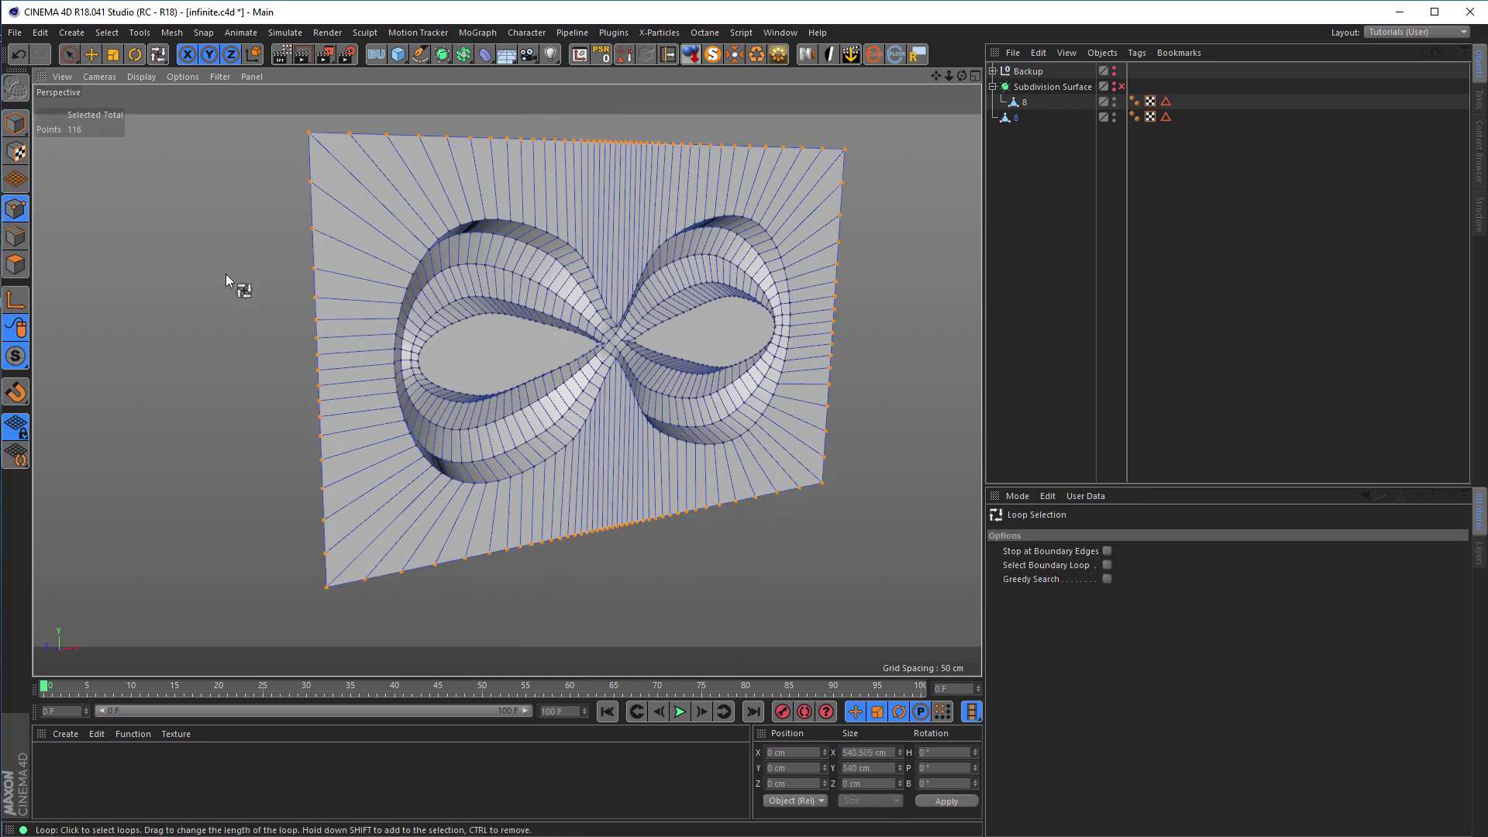
{"action": "key", "text": "Delete"}
- Return to Object mode with the copied polygon object 8 selected
{"action": "left_click_drag", "start_coordinate": [470, 306], "coordinate": [685, 291], "text": "alt"}
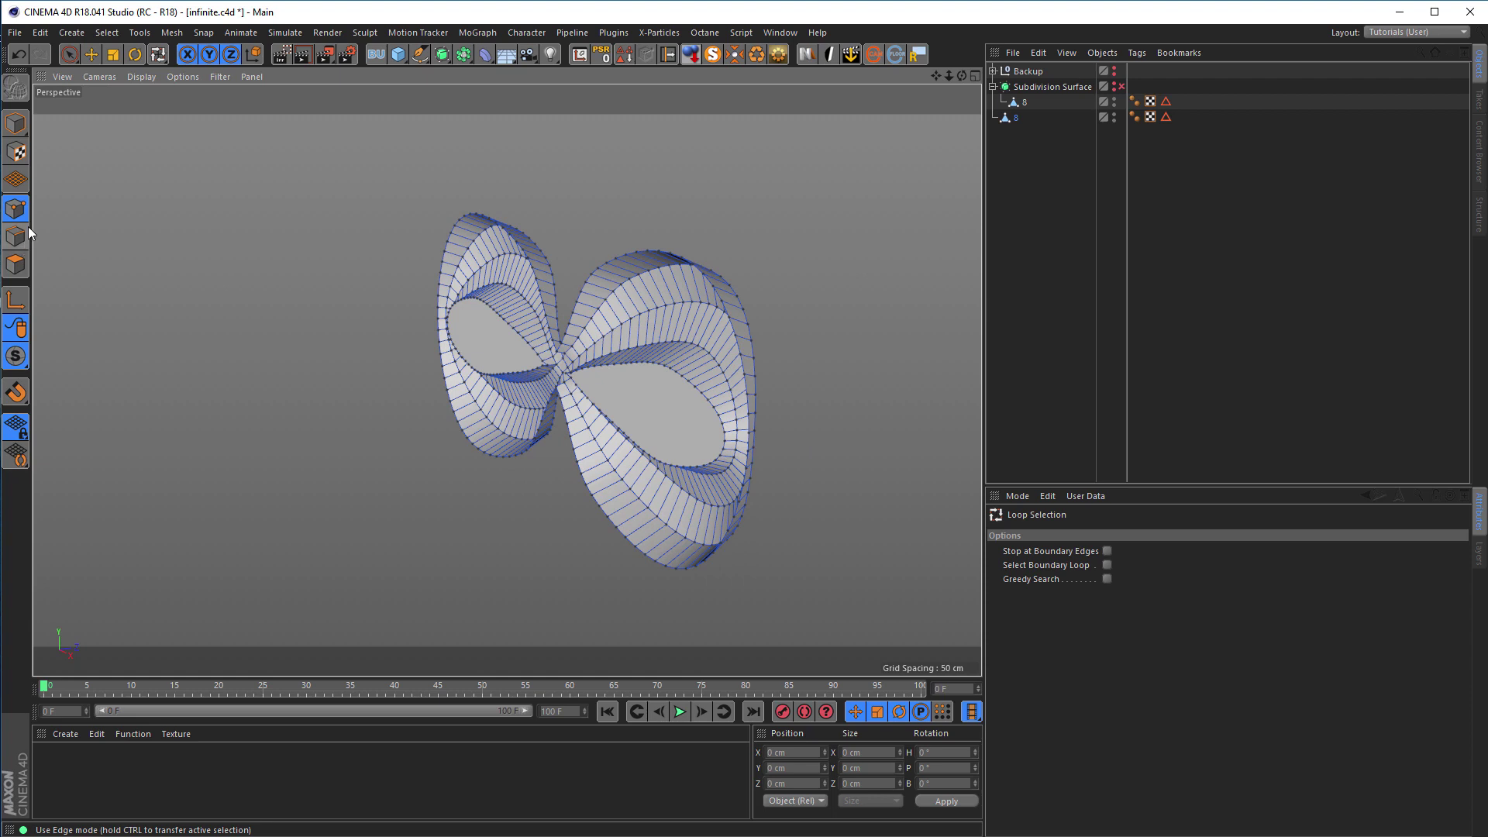
{"action": "left_click", "coordinate": [15, 123]}
{"action": "left_click", "coordinate": [93, 171]}
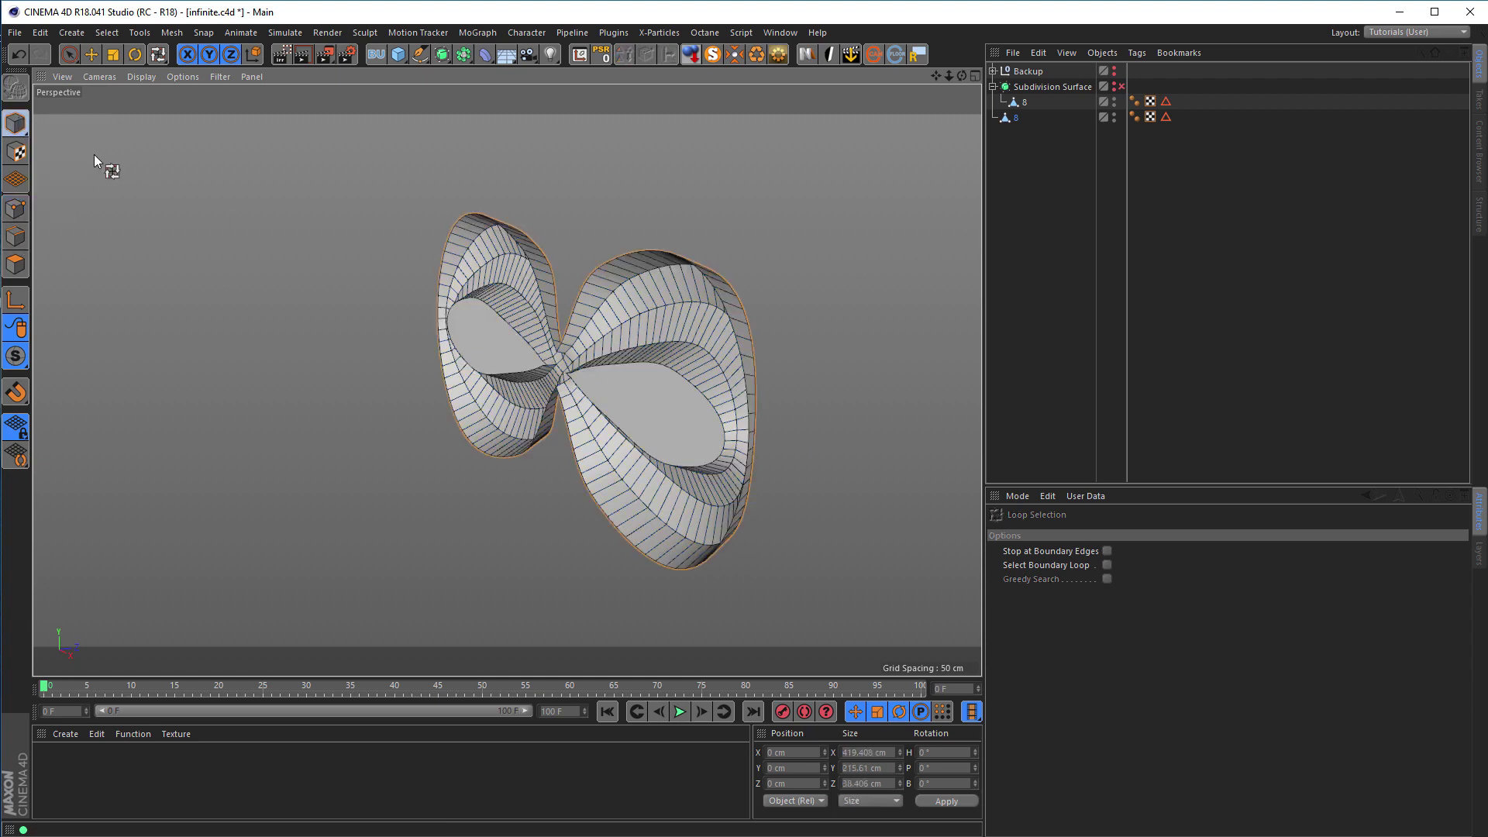
{"action": "left_click", "coordinate": [1012, 118]}
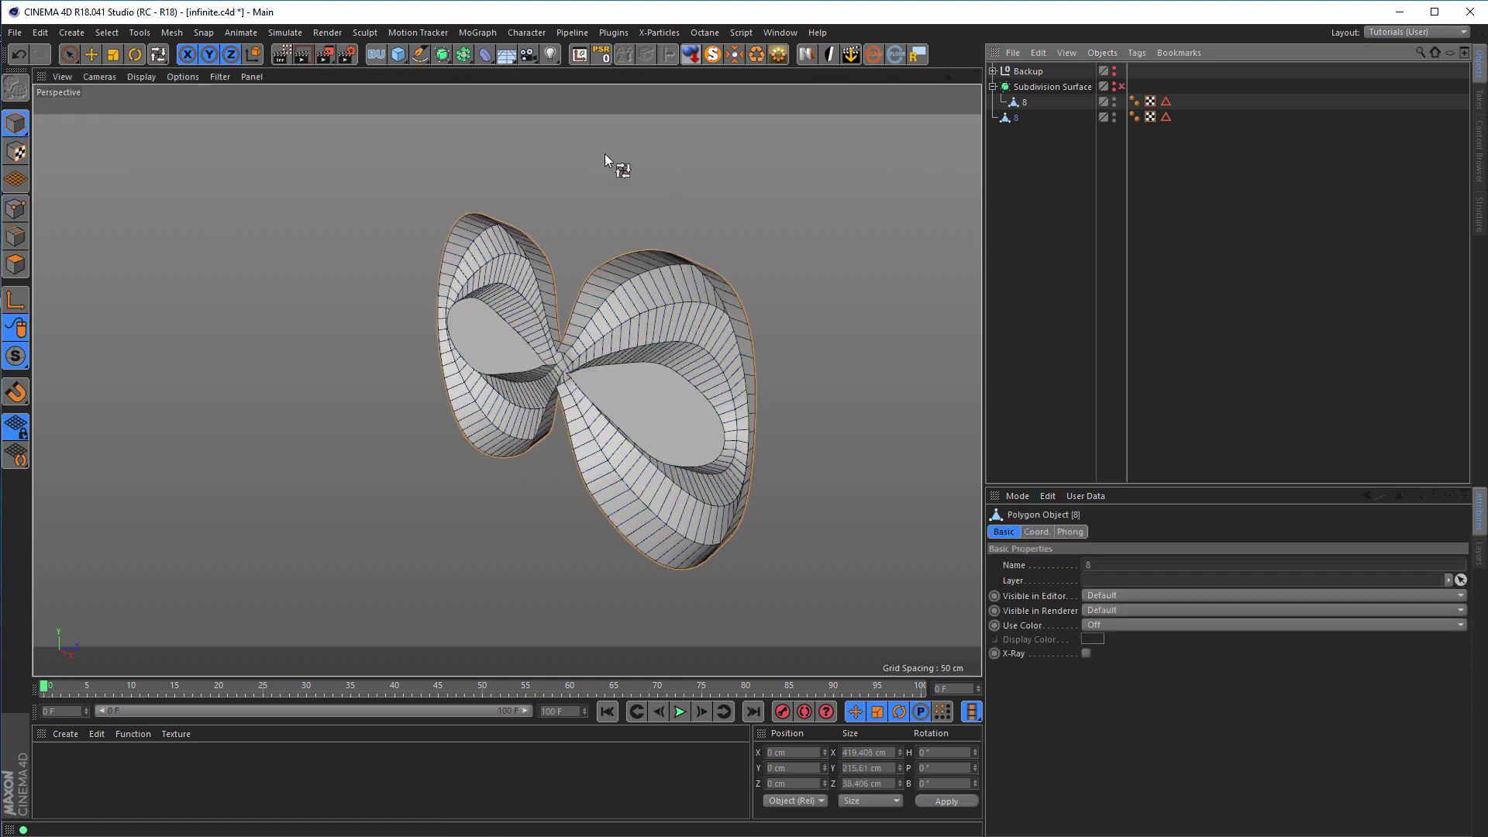
{"action": "left_click", "coordinate": [458, 62]}
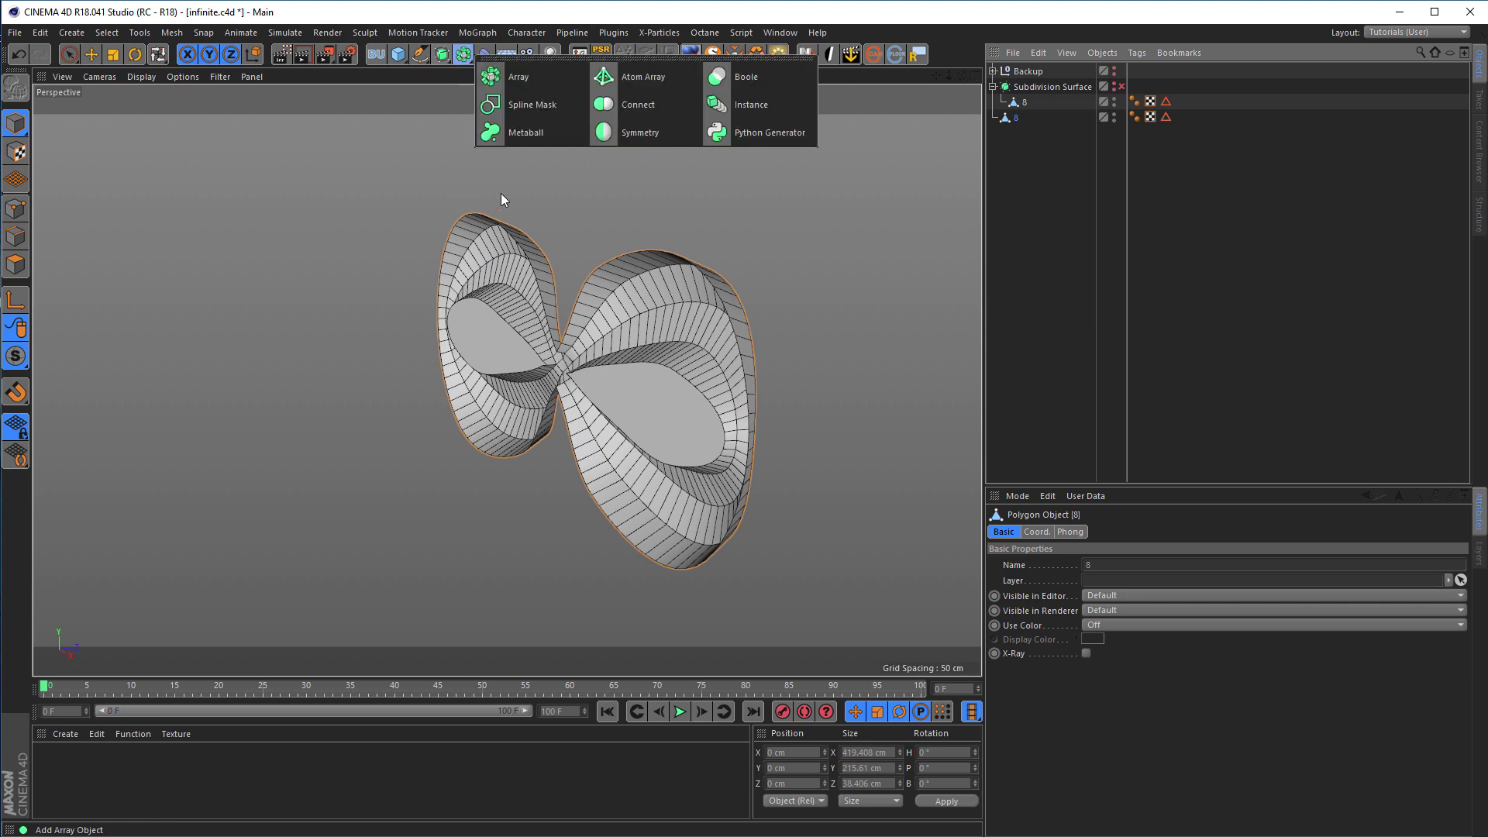
- Add a Symmetry generator to the ribbon with its Mirror Plane set to XY
{"action": "left_click", "coordinate": [637, 134]}
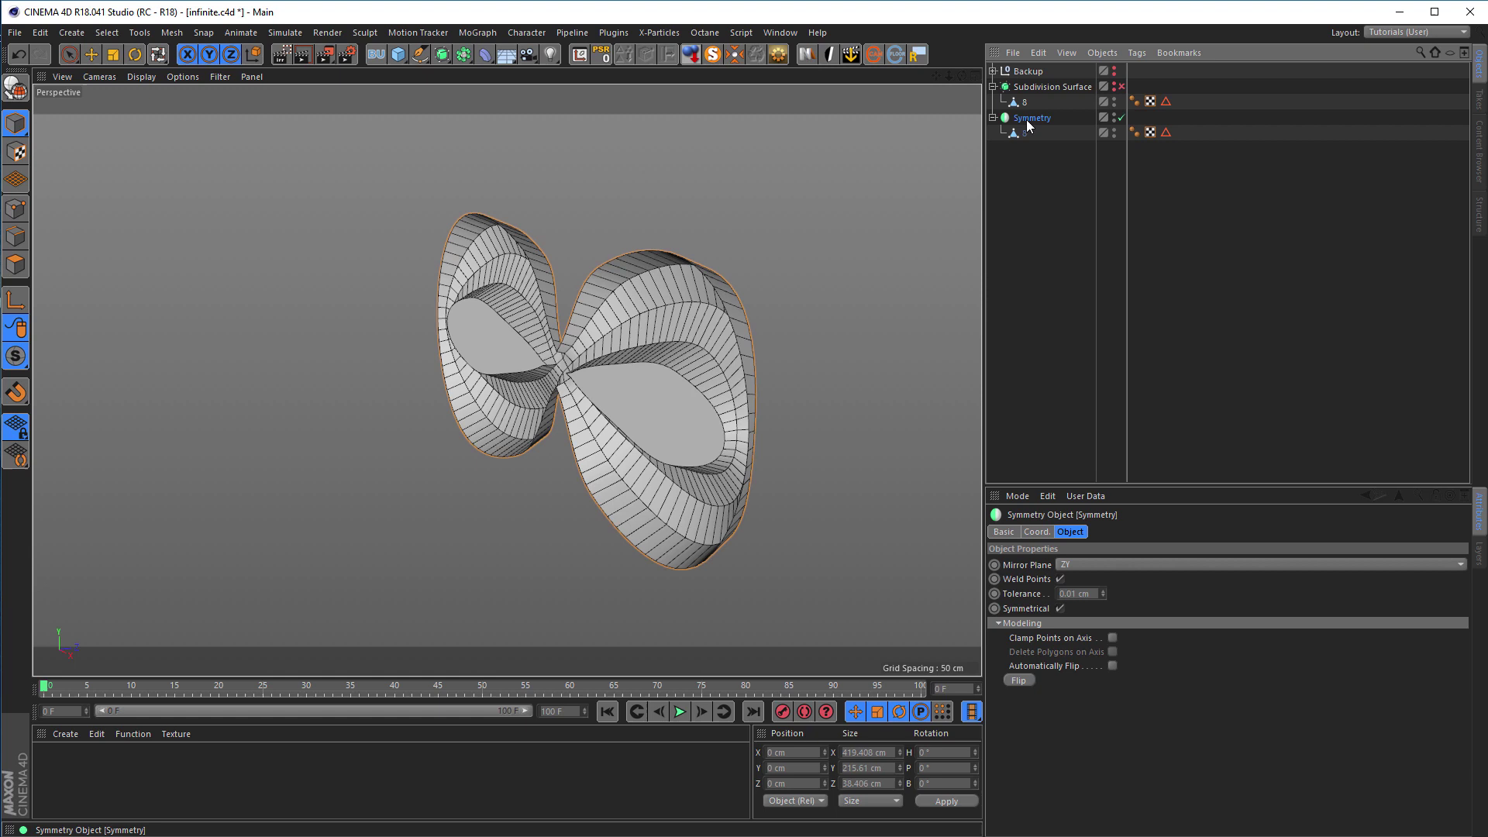
{"action": "left_click", "coordinate": [1095, 569]}
{"action": "left_click", "coordinate": [1096, 607]}
{"action": "left_click", "coordinate": [1093, 566]}
{"action": "left_click", "coordinate": [1094, 577]}
{"action": "left_click_drag", "start_coordinate": [697, 396], "coordinate": [411, 374], "text": "alt"}
{"action": "right_click_drag", "start_coordinate": [411, 375], "coordinate": [612, 403], "text": "alt"}
- Delete the cap polygons of both petals on object 8, then re-enable the Symmetry
{"action": "left_click", "coordinate": [1122, 118]}
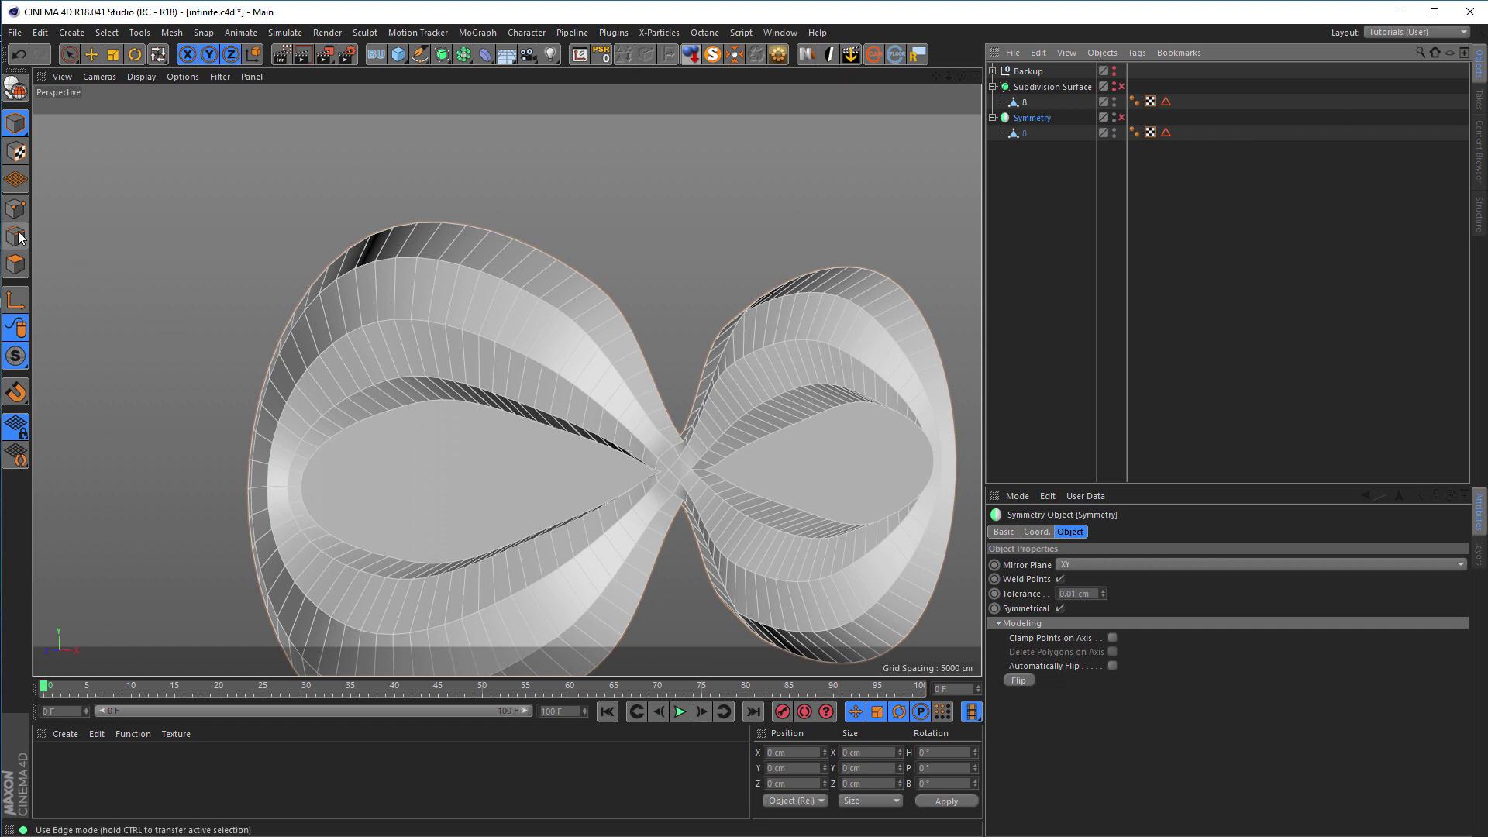
{"action": "left_click", "coordinate": [15, 265]}
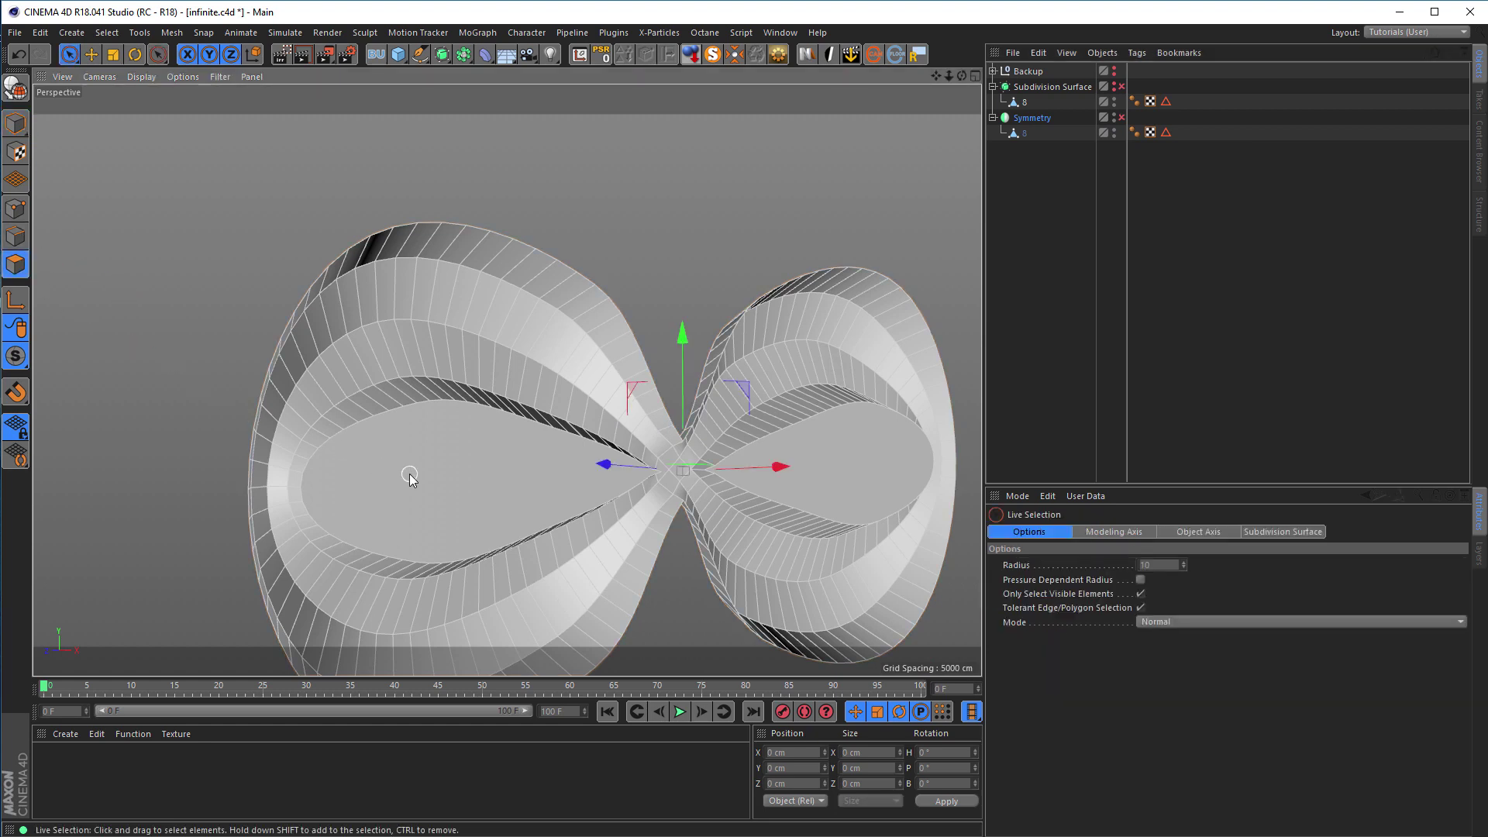
{"action": "left_click", "coordinate": [1021, 135]}
{"action": "left_click", "coordinate": [457, 475]}
{"action": "left_click", "coordinate": [875, 486], "text": "shift"}
{"action": "key", "text": "Delete"}
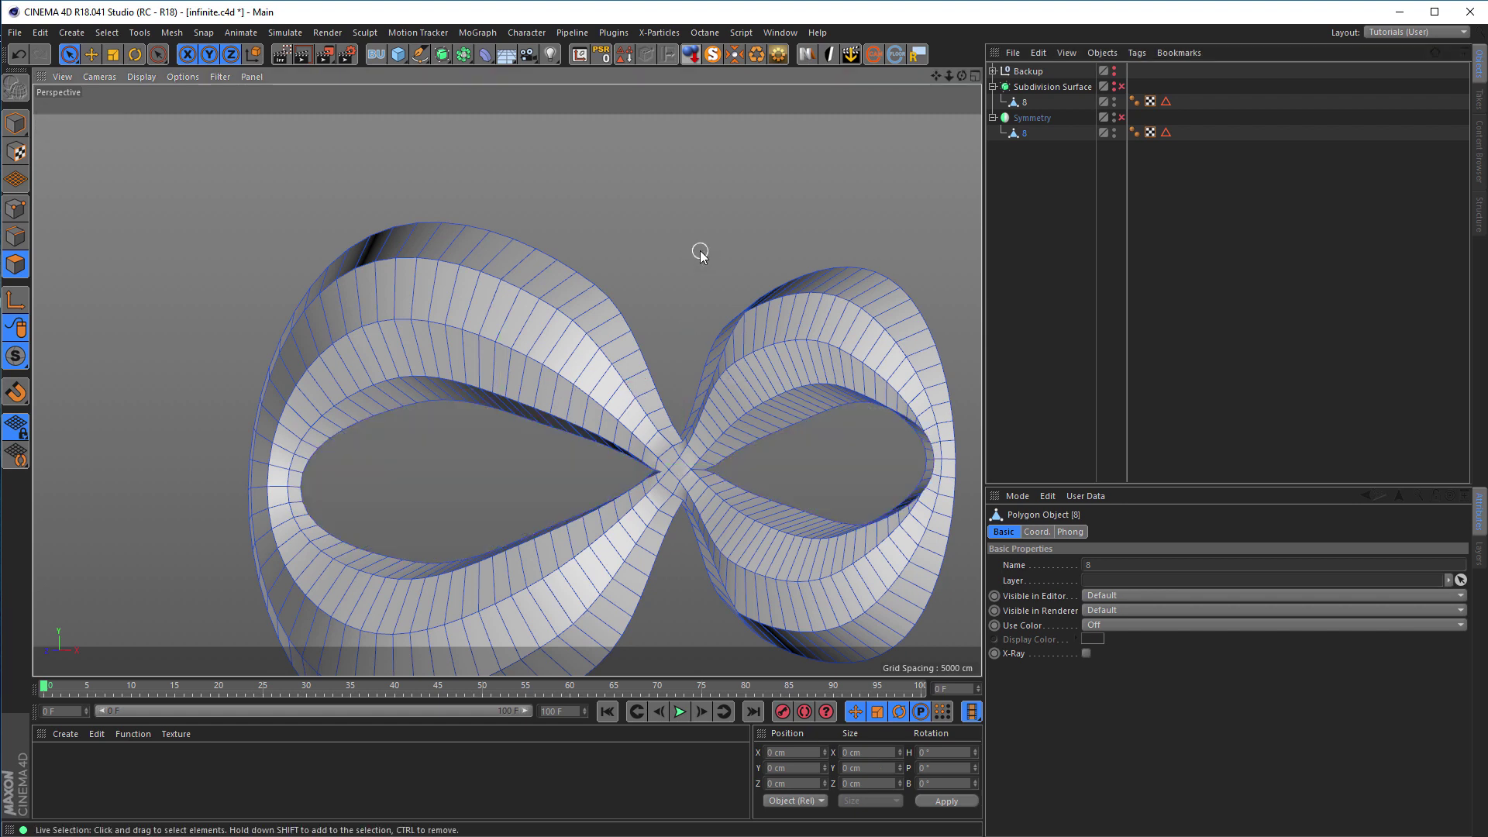
{"action": "left_click", "coordinate": [1122, 118]}
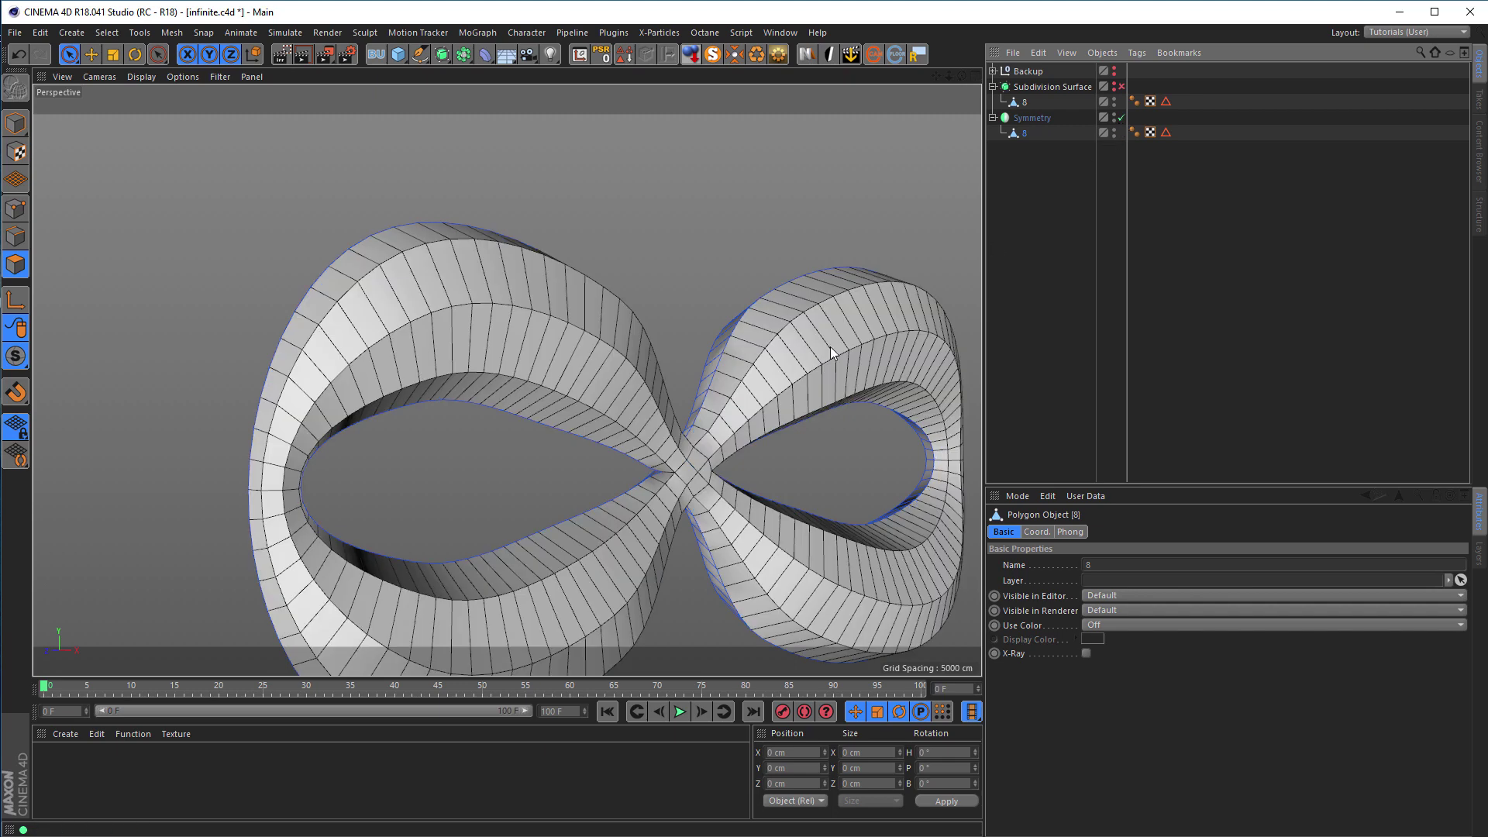
{"action": "scroll", "coordinate": [709, 403], "scroll_direction": "up", "scroll_amount": 8}
{"action": "scroll", "coordinate": [789, 445], "scroll_direction": "down", "scroll_amount": 4}
{"action": "left_click_drag", "start_coordinate": [752, 445], "coordinate": [954, 305], "text": "alt"}
{"action": "scroll", "coordinate": [794, 410], "scroll_direction": "up", "scroll_amount": 8}
{"action": "scroll", "coordinate": [767, 403], "scroll_direction": "down", "scroll_amount": 4}
- Rename the Symmetry object to 8
{"action": "left_click", "coordinate": [1043, 118]}
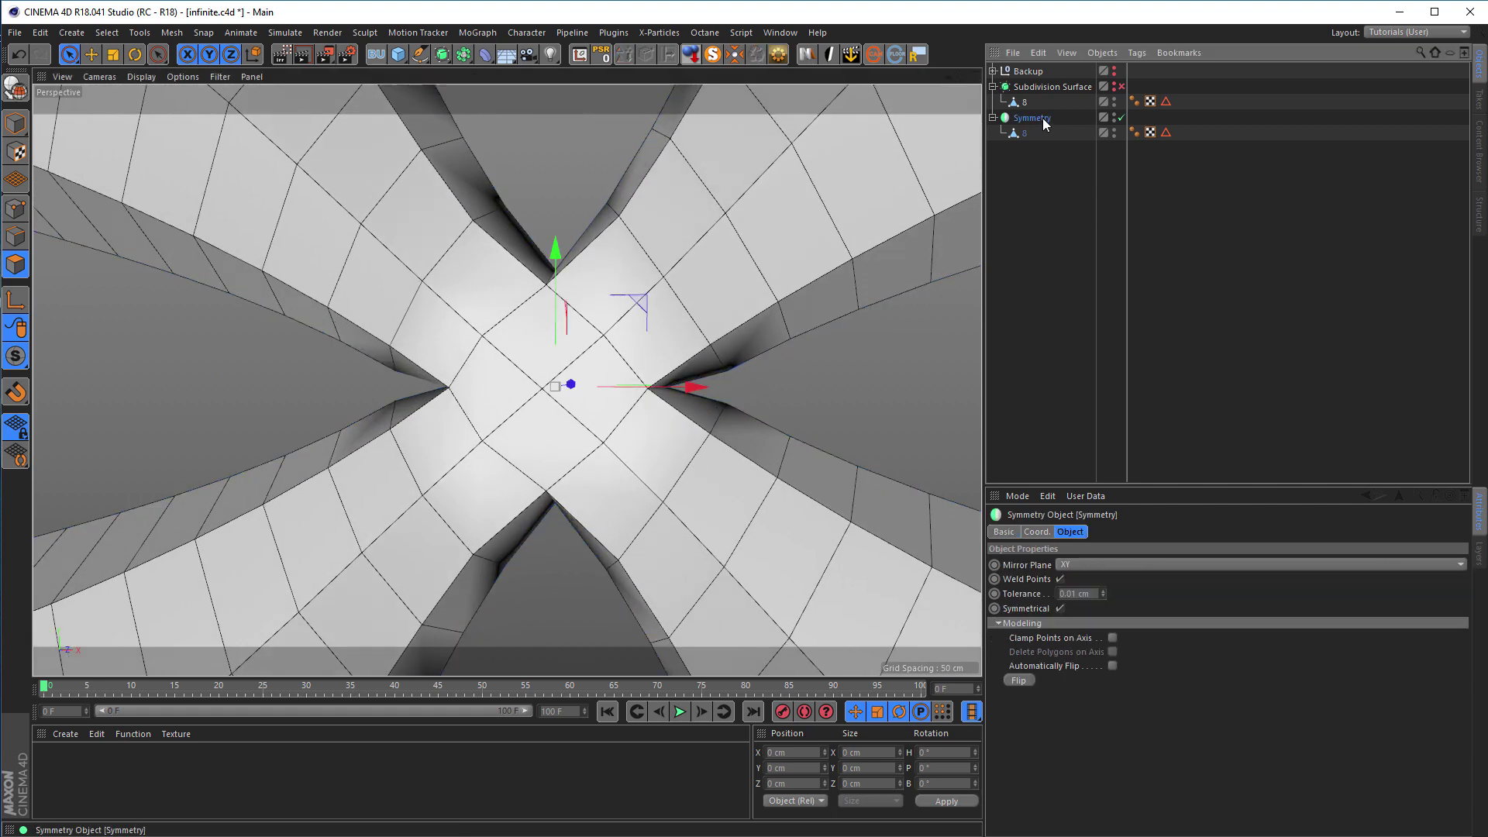
{"action": "left_click", "coordinate": [993, 118]}
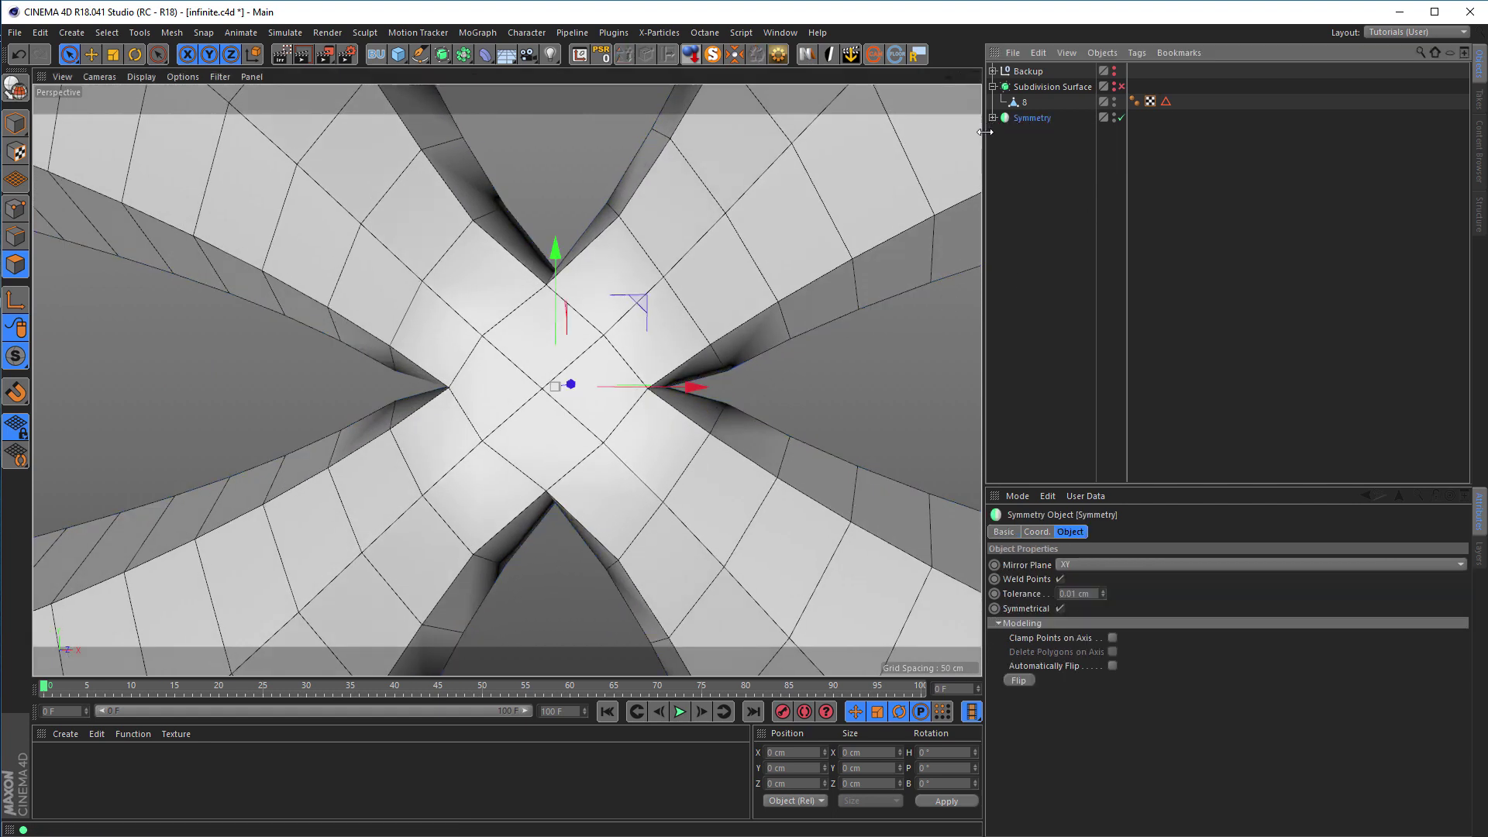
{"action": "double_click", "coordinate": [1031, 118]}
{"action": "type", "text": "8"}
{"action": "key", "text": "Return"}
- Group the original polygon 8 in a Null, move Symmetry 8 into it, and restore smoothing visibility
{"action": "left_click", "coordinate": [1040, 89]}
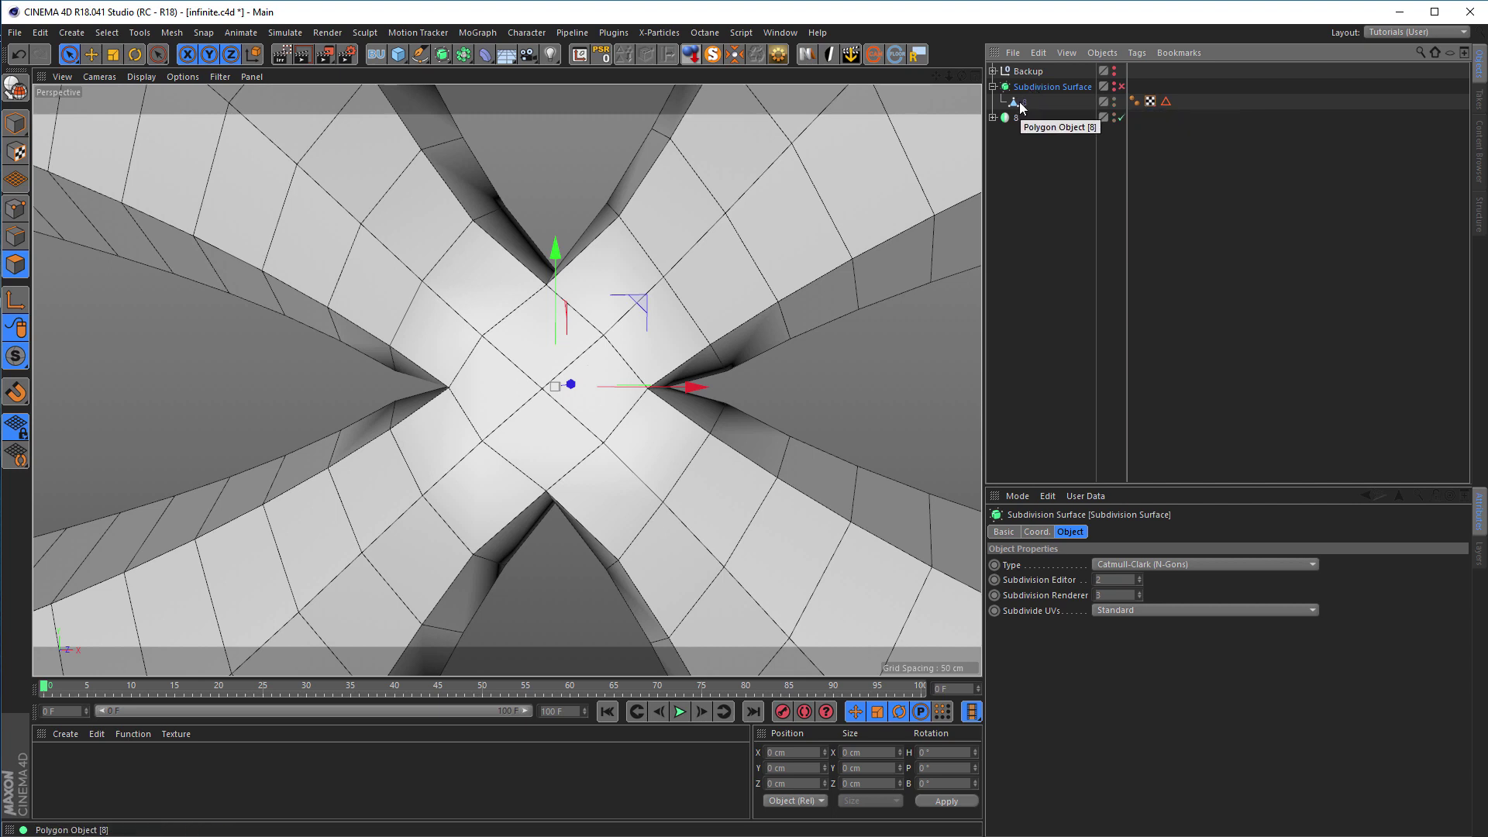
{"action": "left_click", "coordinate": [1020, 106]}
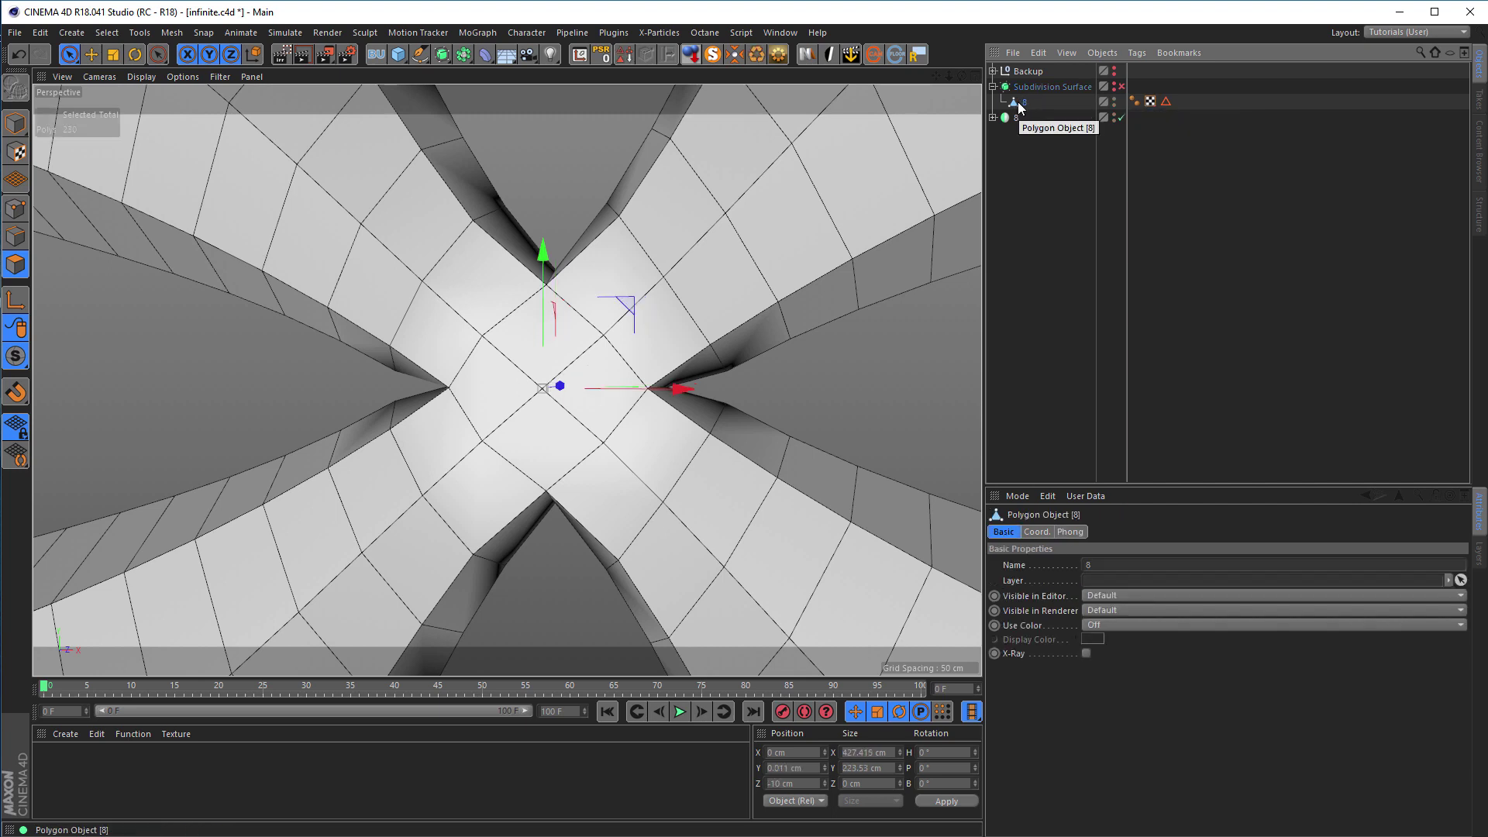
{"action": "key", "text": "alt+g"}
{"action": "left_click", "coordinate": [1001, 102]}
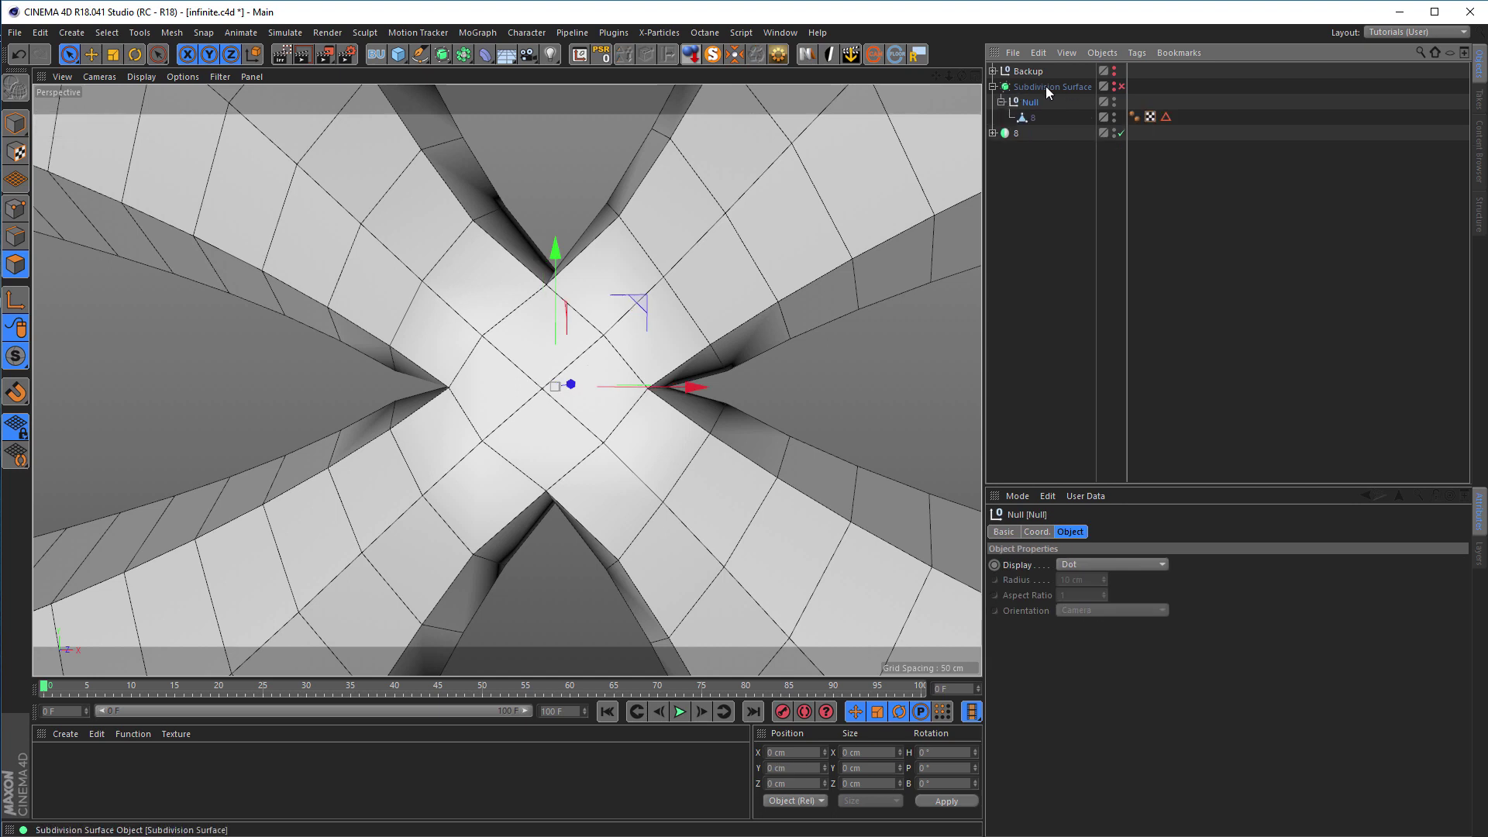
{"action": "left_click_drag", "start_coordinate": [1010, 138], "coordinate": [1034, 125]}
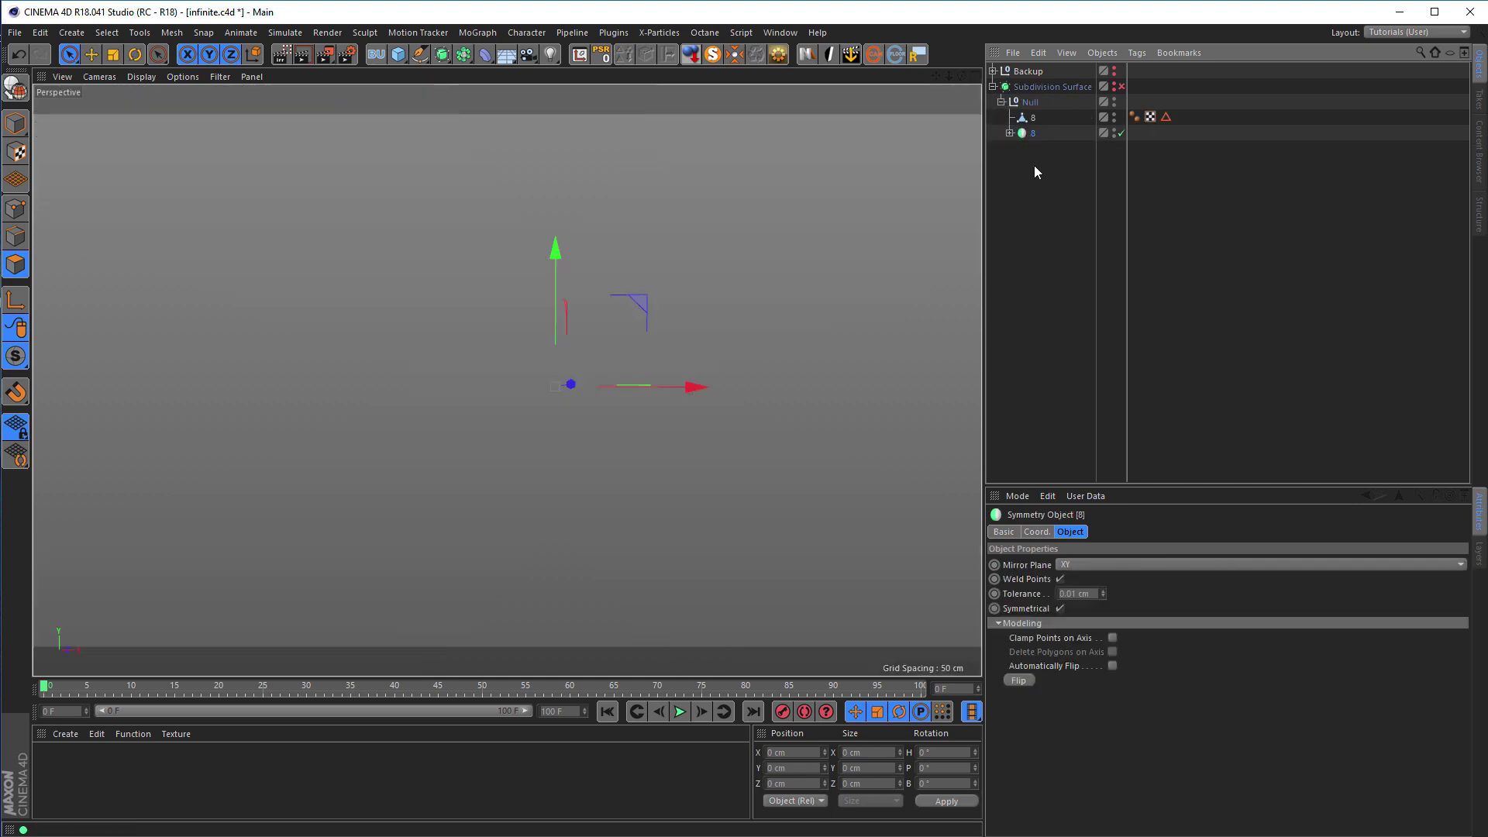
{"action": "left_click", "coordinate": [1115, 86], "text": "ctrl"}
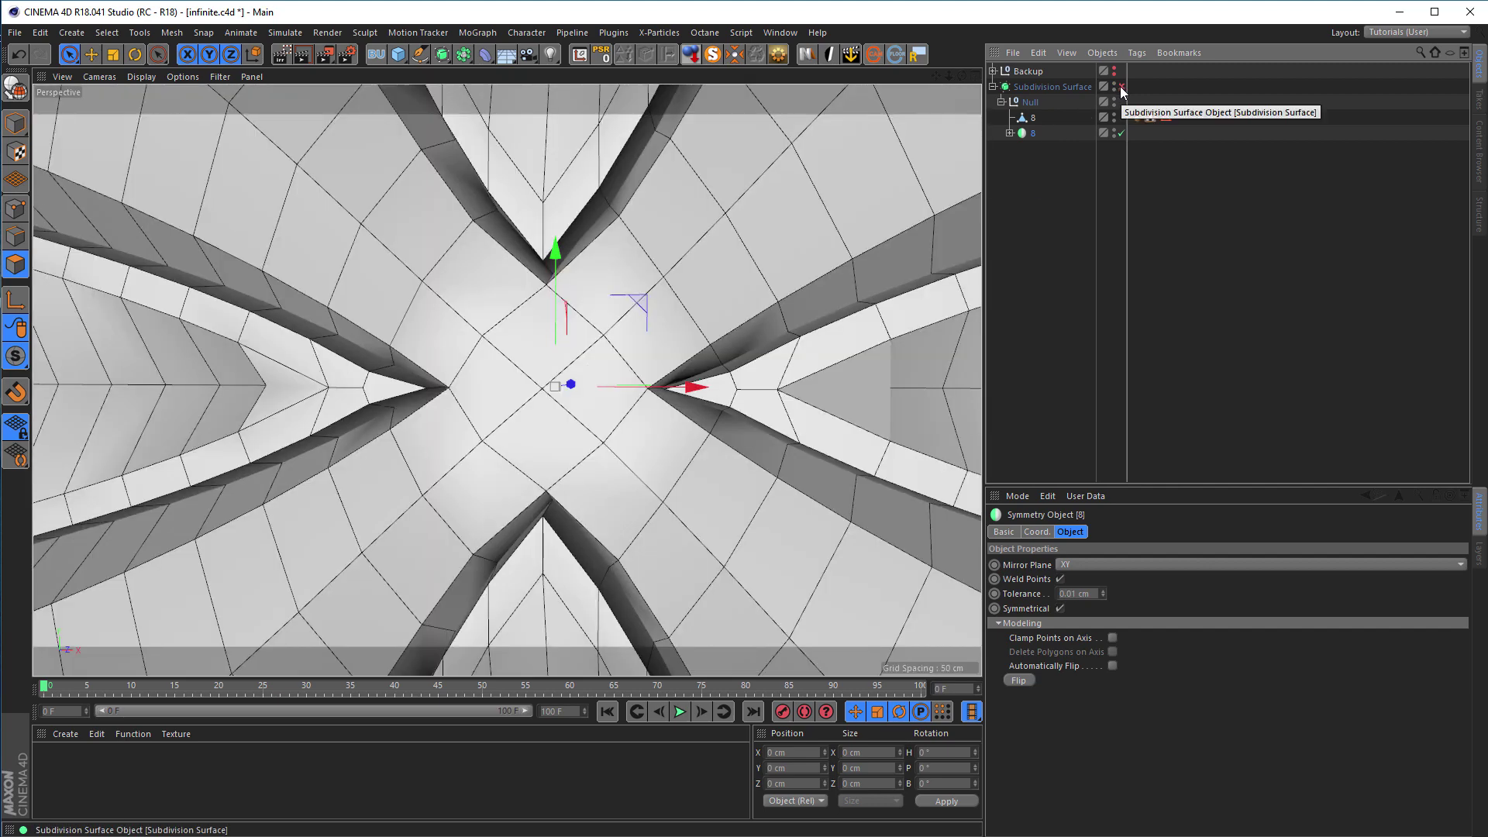
- Check the smoothed plate from a tilted view, then switch smoothing off and save the scene
{"action": "left_click", "coordinate": [1119, 86]}
{"action": "scroll", "coordinate": [465, 348], "scroll_direction": "down", "scroll_amount": 3}
{"action": "scroll", "coordinate": [465, 341], "scroll_direction": "down", "scroll_amount": 3}
{"action": "left_click_drag", "start_coordinate": [509, 314], "coordinate": [552, 317], "text": "alt"}
{"action": "scroll", "coordinate": [675, 341], "scroll_direction": "up", "scroll_amount": 3}
{"action": "scroll", "coordinate": [676, 341], "scroll_direction": "up", "scroll_amount": 8}
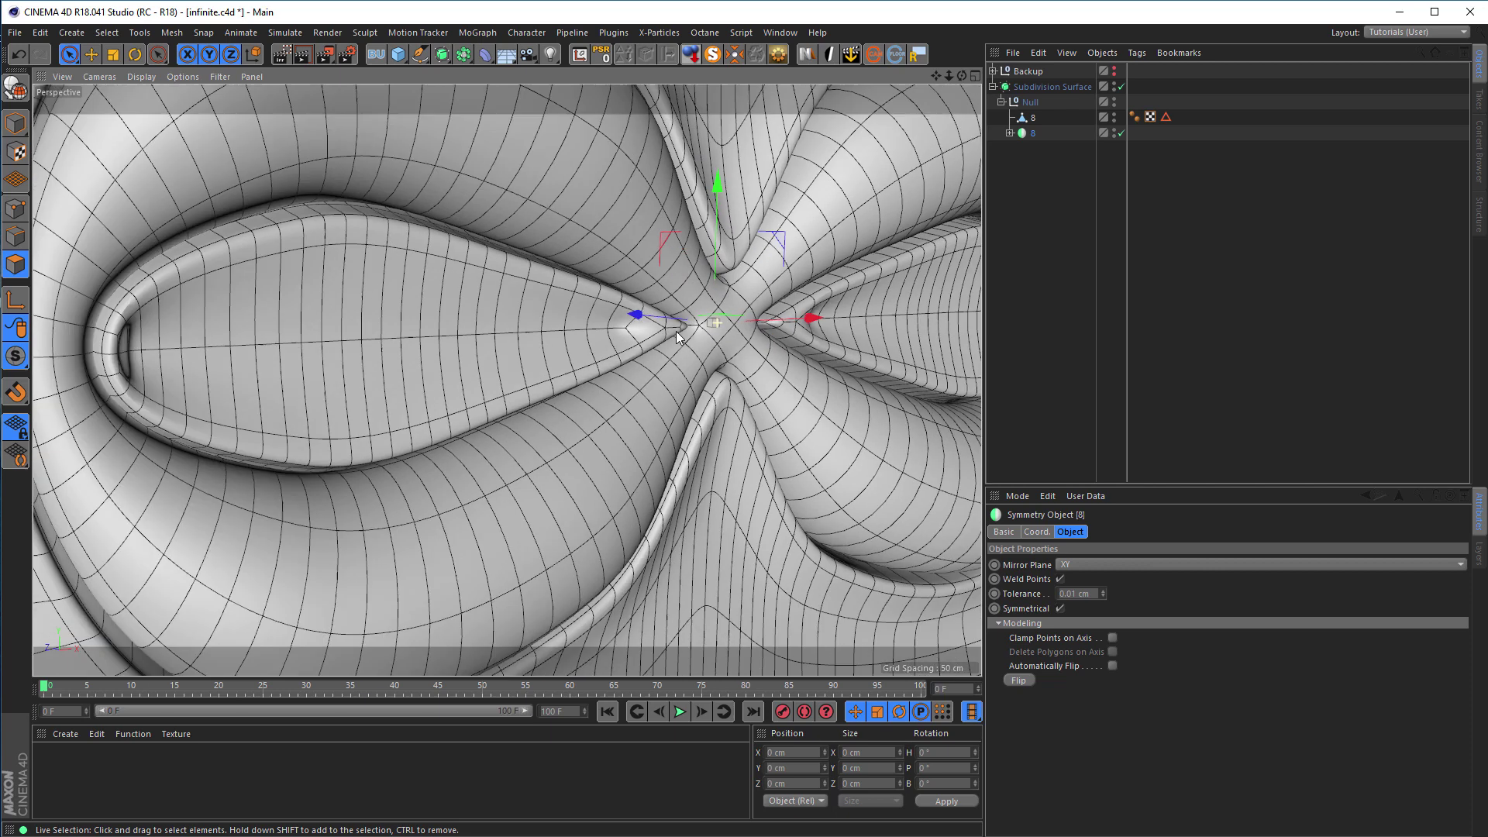
{"action": "scroll", "coordinate": [677, 337], "scroll_direction": "down", "scroll_amount": 8}
{"action": "left_click_drag", "start_coordinate": [633, 327], "coordinate": [533, 345], "text": "alt"}
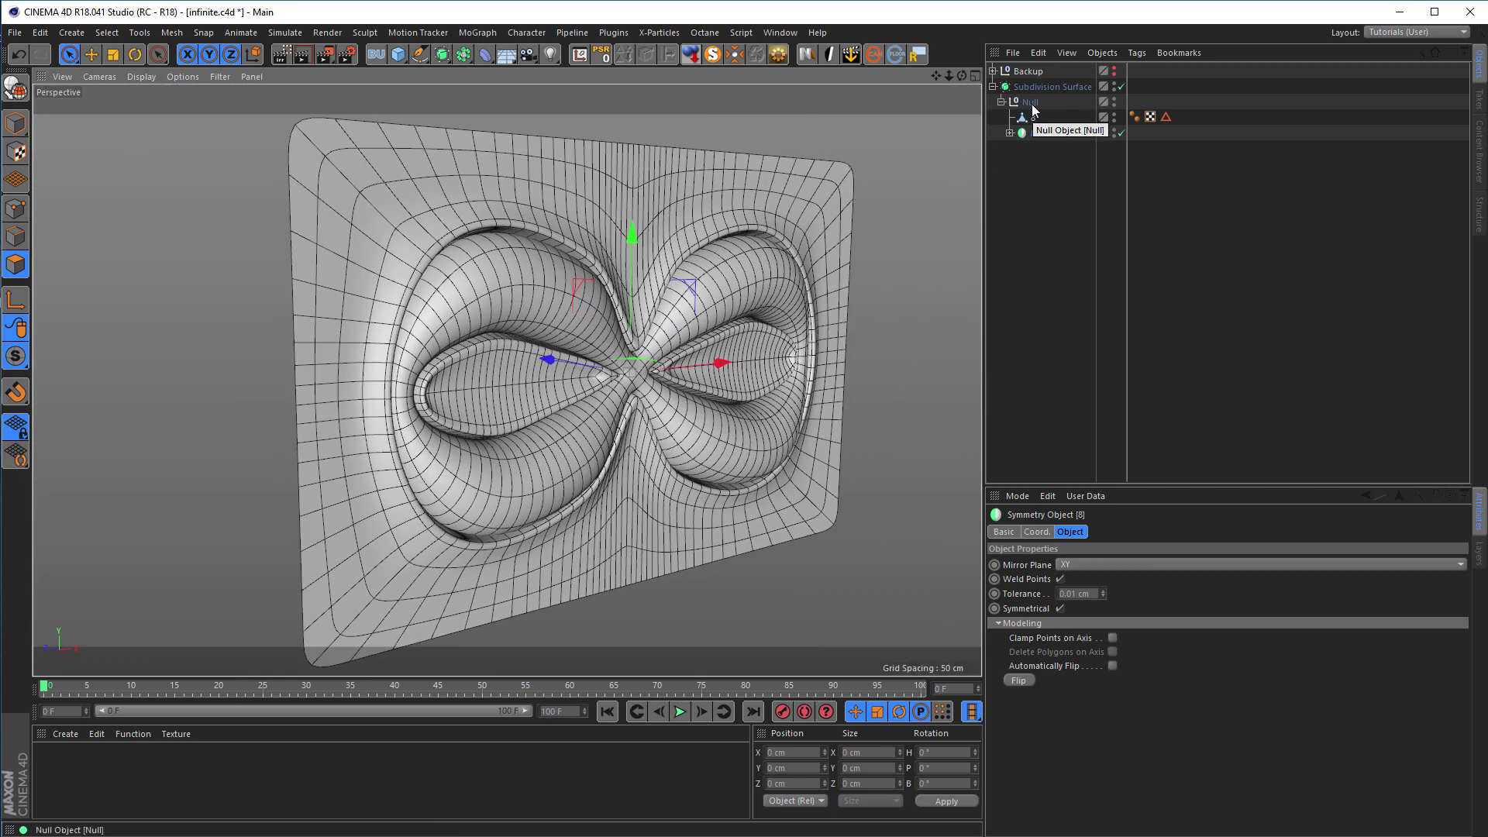
{"action": "left_click", "coordinate": [1120, 86]}
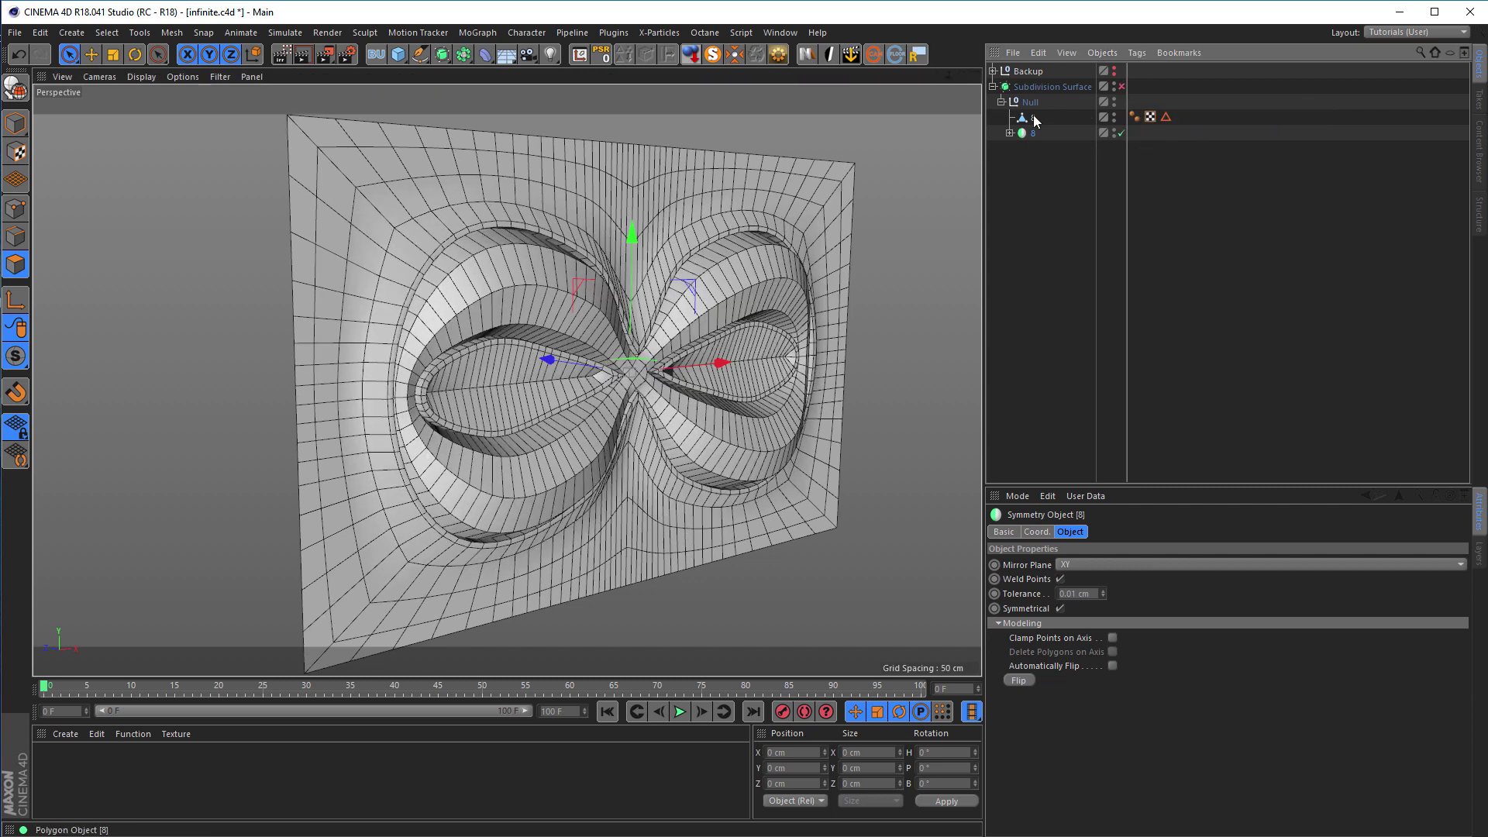
{"action": "key", "text": "ctrl+s"}
- Rotate the Null holding the plate and ribbon -90° so the plate lies flat
{"action": "left_click", "coordinate": [1029, 103]}
{"action": "key", "text": "r"}
{"action": "left_click_drag", "start_coordinate": [683, 383], "coordinate": [686, 343]}
{"action": "left_click_drag", "start_coordinate": [620, 291], "coordinate": [567, 326]}
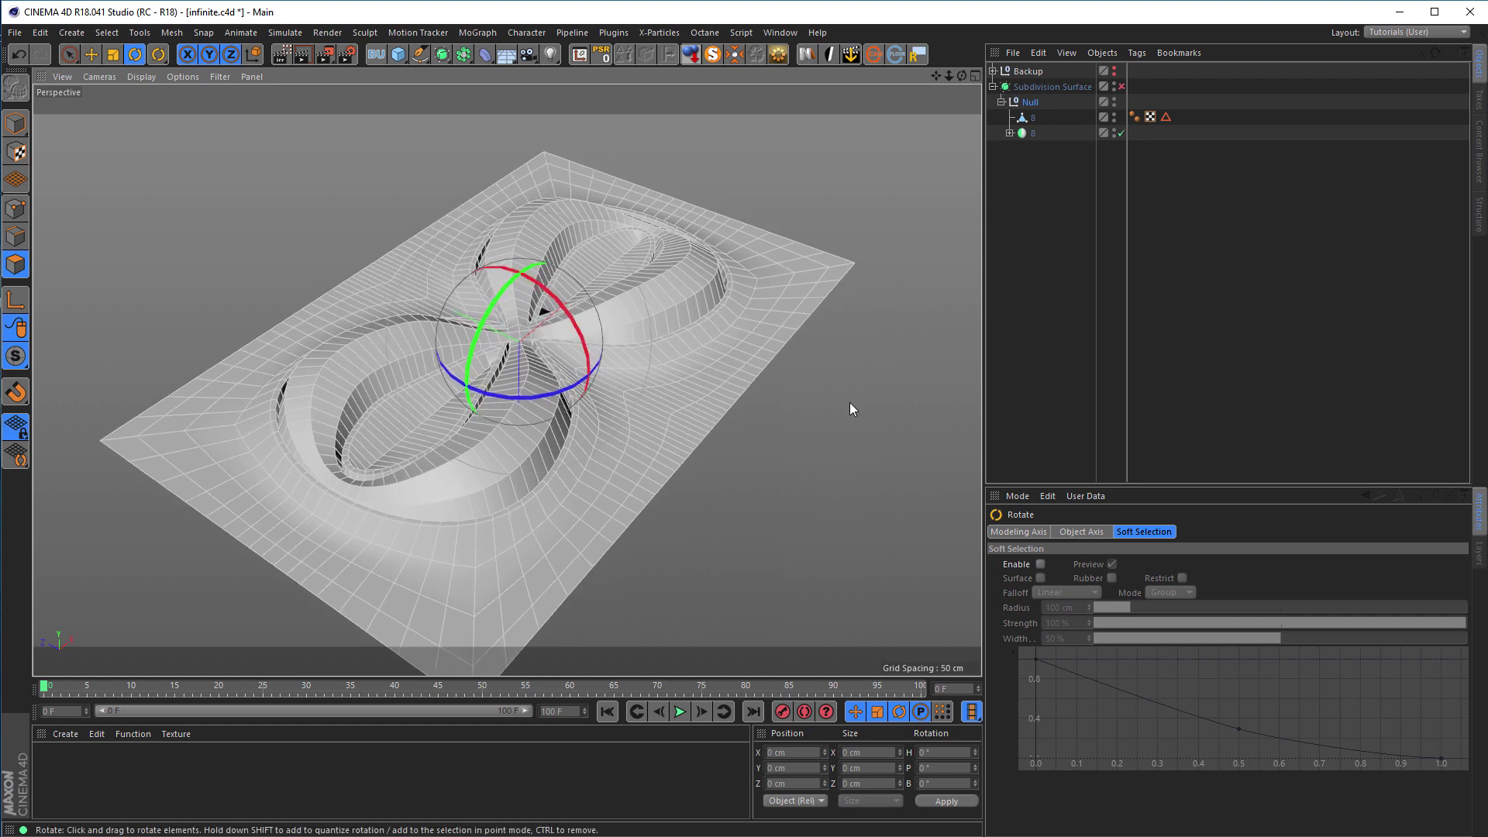
{"action": "left_click", "coordinate": [1031, 104]}
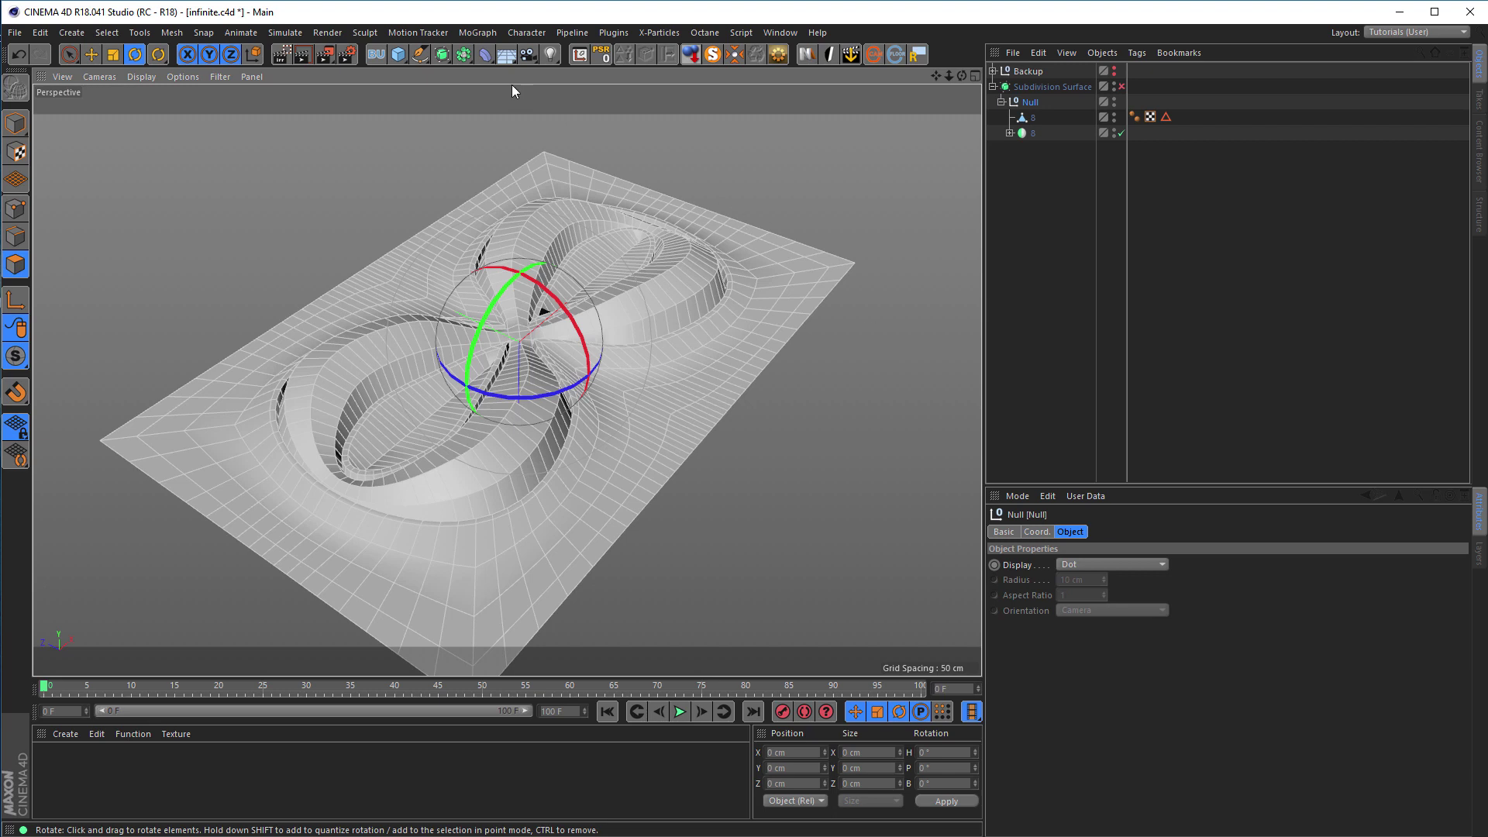
- Activate the Low GI render setting and set the output to 720 x 720 with Lock Ratio off
{"action": "left_click", "coordinate": [347, 56]}
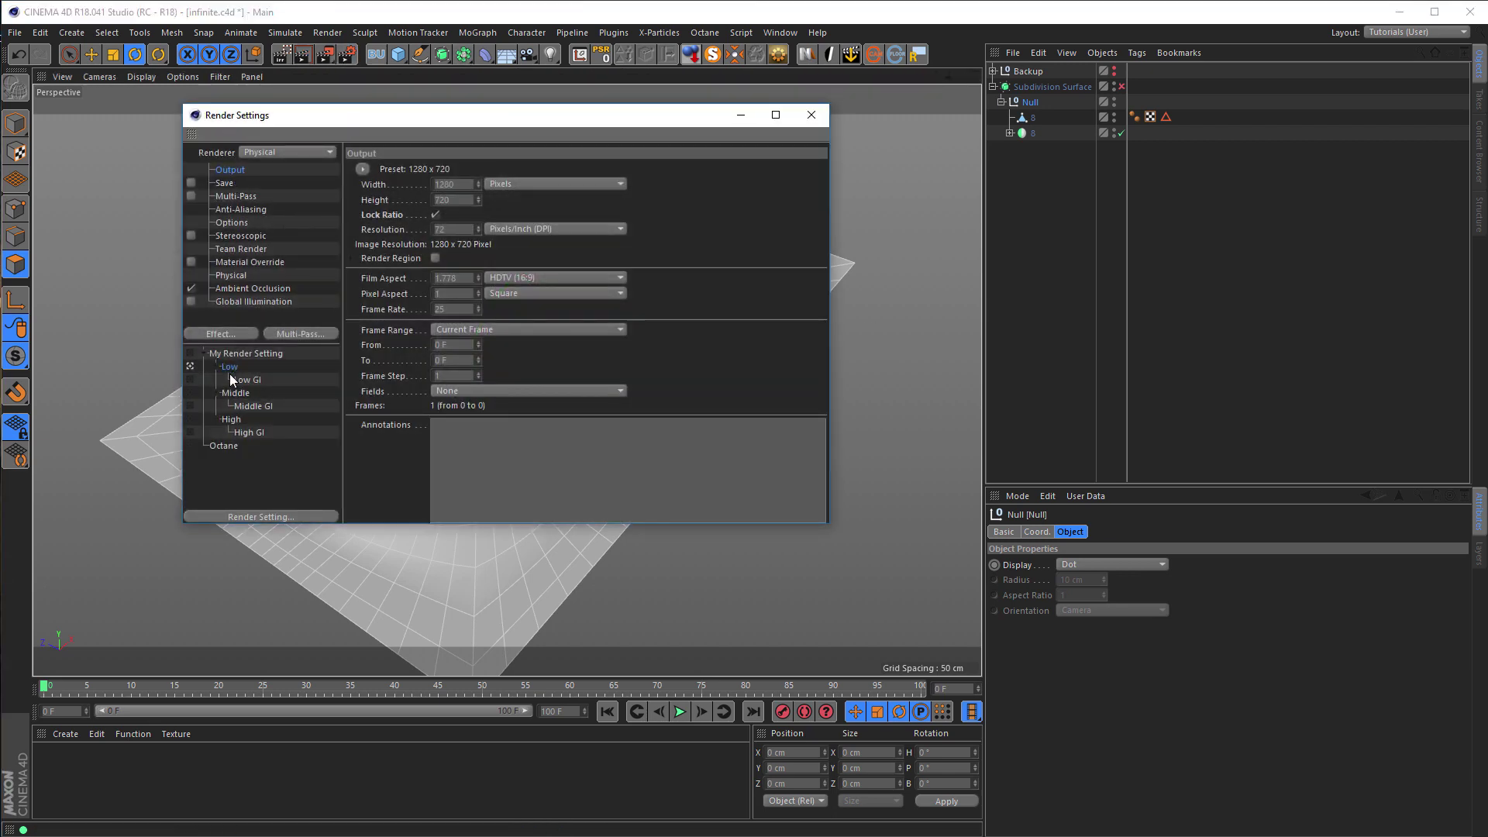
{"action": "left_click", "coordinate": [191, 379]}
{"action": "left_click", "coordinate": [435, 215]}
{"action": "left_click_drag", "start_coordinate": [453, 185], "coordinate": [445, 185]}
{"action": "type", "text": "720"}
{"action": "key", "text": "Return"}
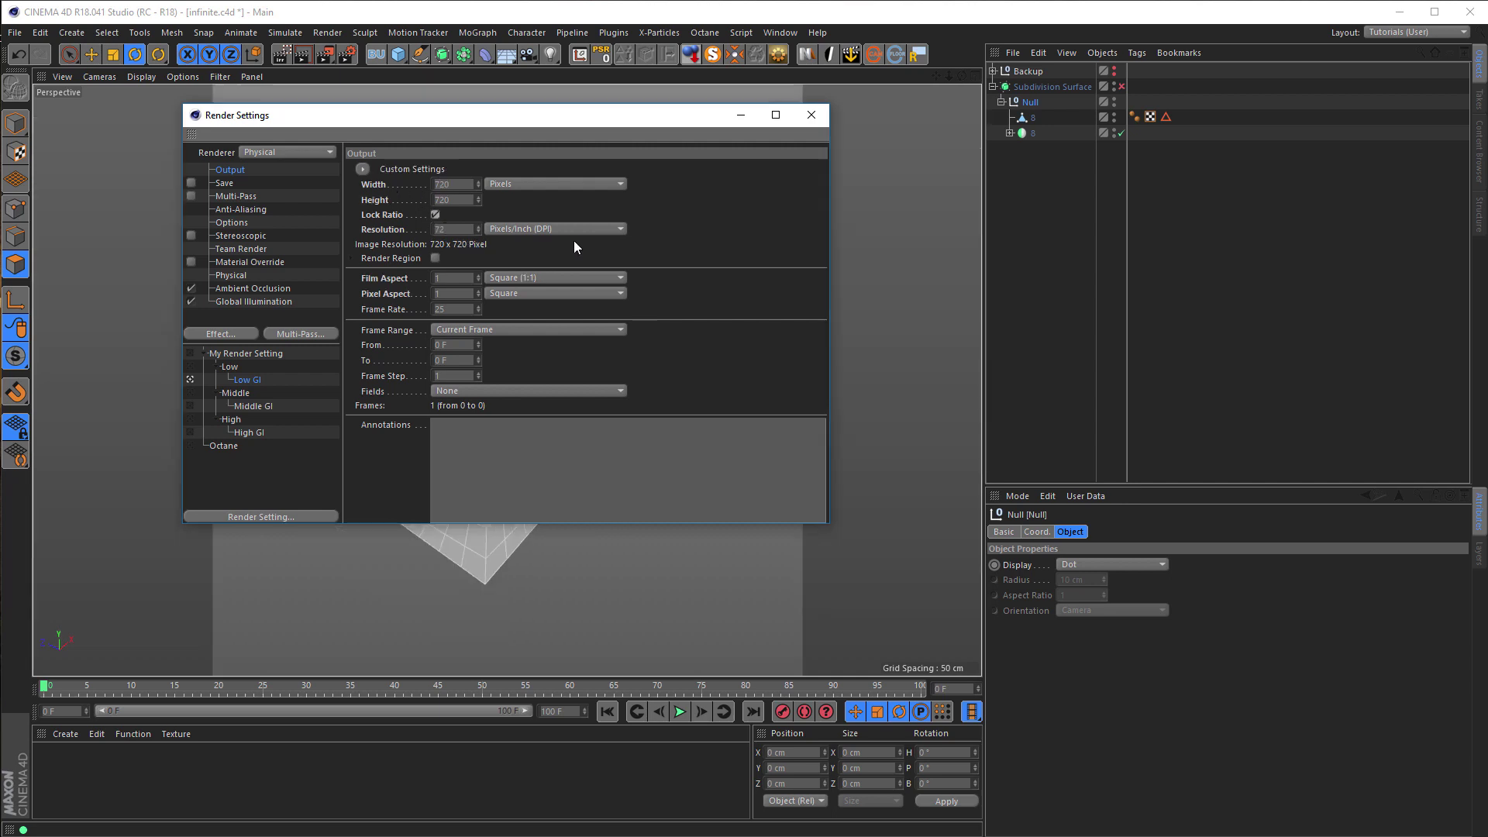
{"action": "left_click", "coordinate": [811, 115]}
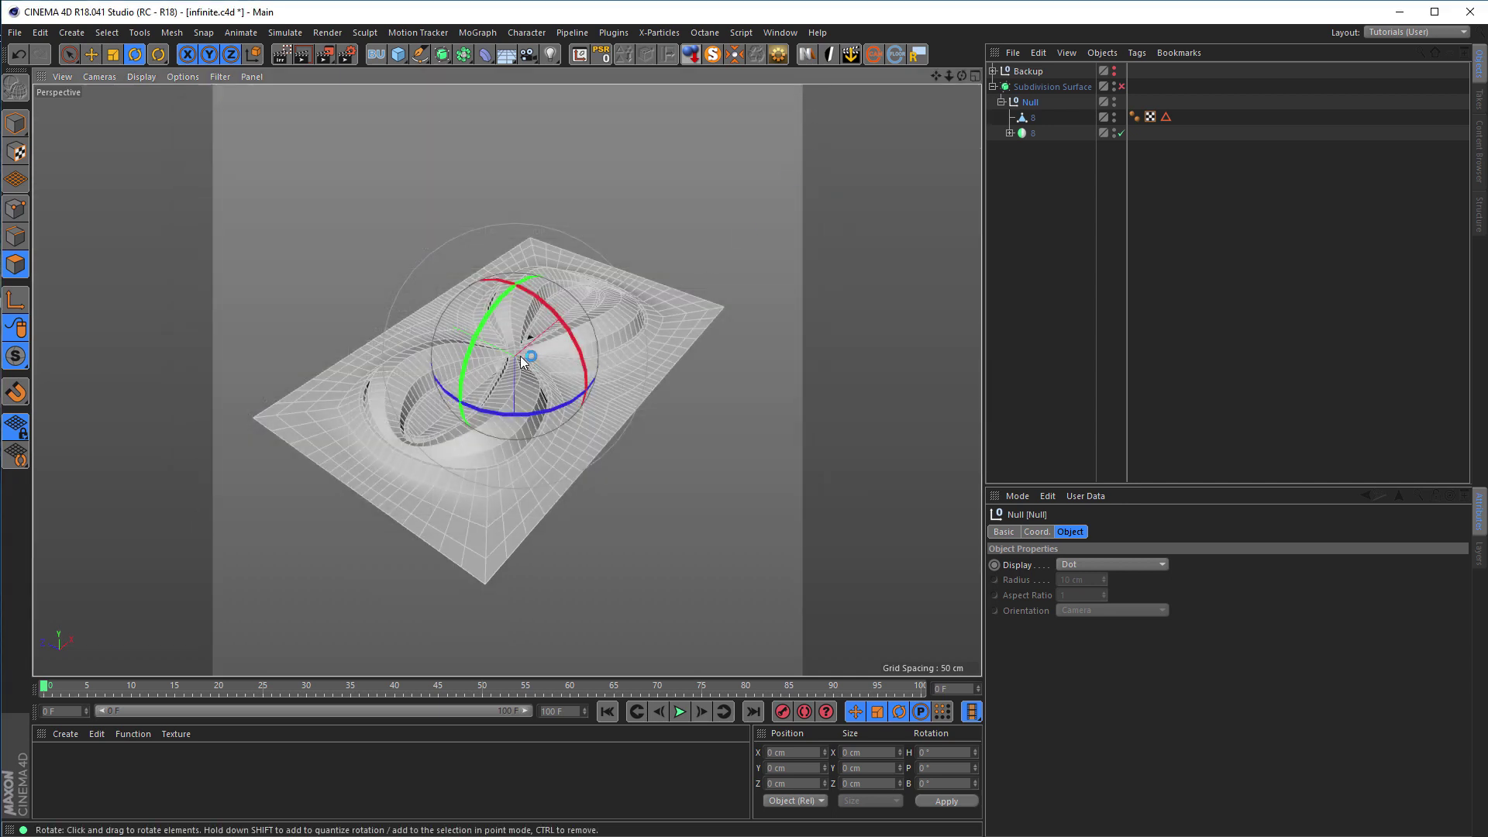
- Select polygon object 8 and loop-select its outer border in Edges mode
{"action": "scroll", "coordinate": [559, 353], "scroll_direction": "up", "scroll_amount": 2}
{"action": "scroll", "coordinate": [560, 353], "scroll_direction": "down", "scroll_amount": 3}
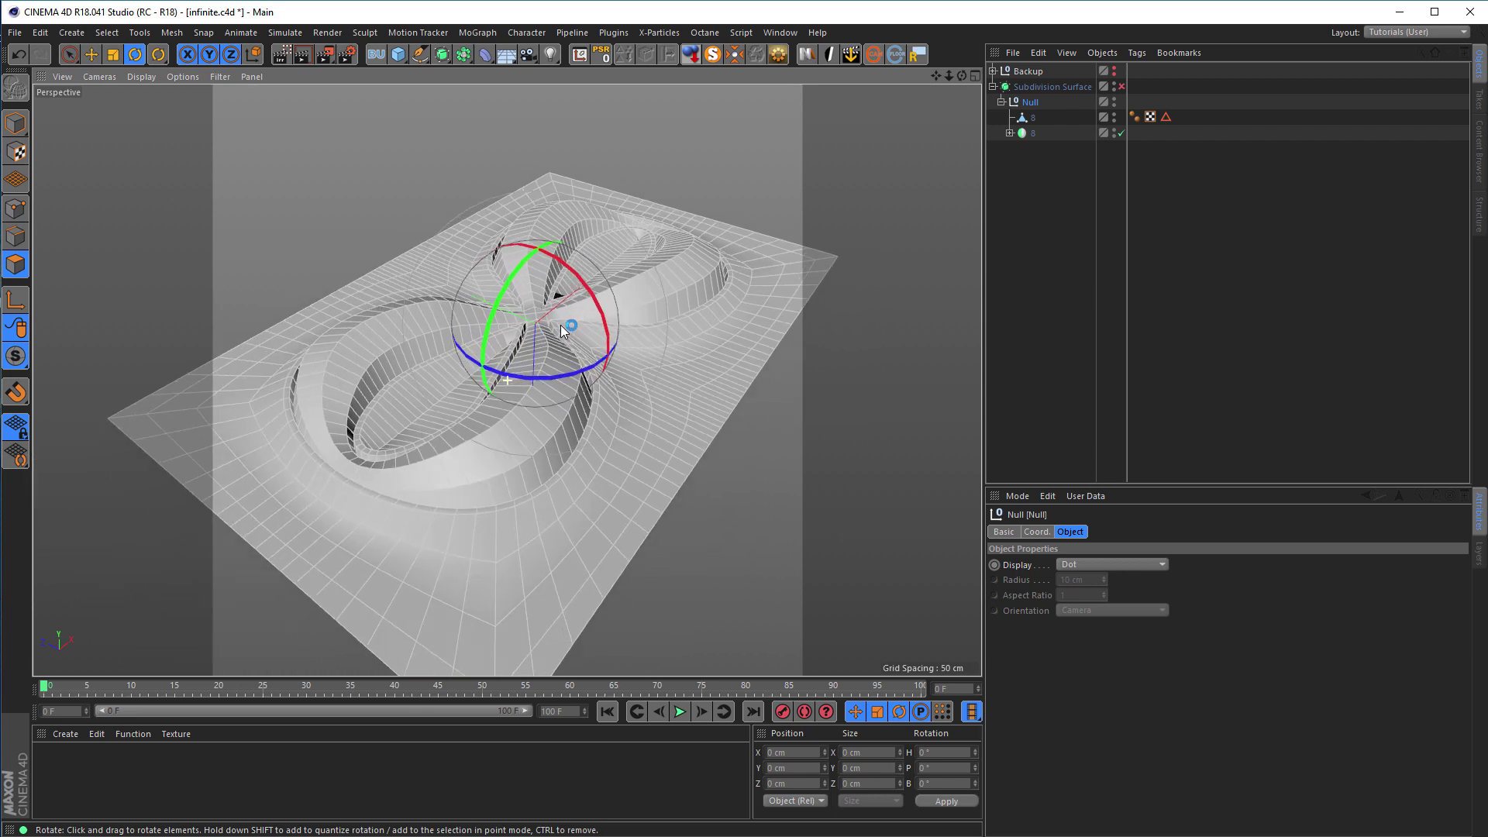
{"action": "scroll", "coordinate": [564, 318], "scroll_direction": "up", "scroll_amount": 1}
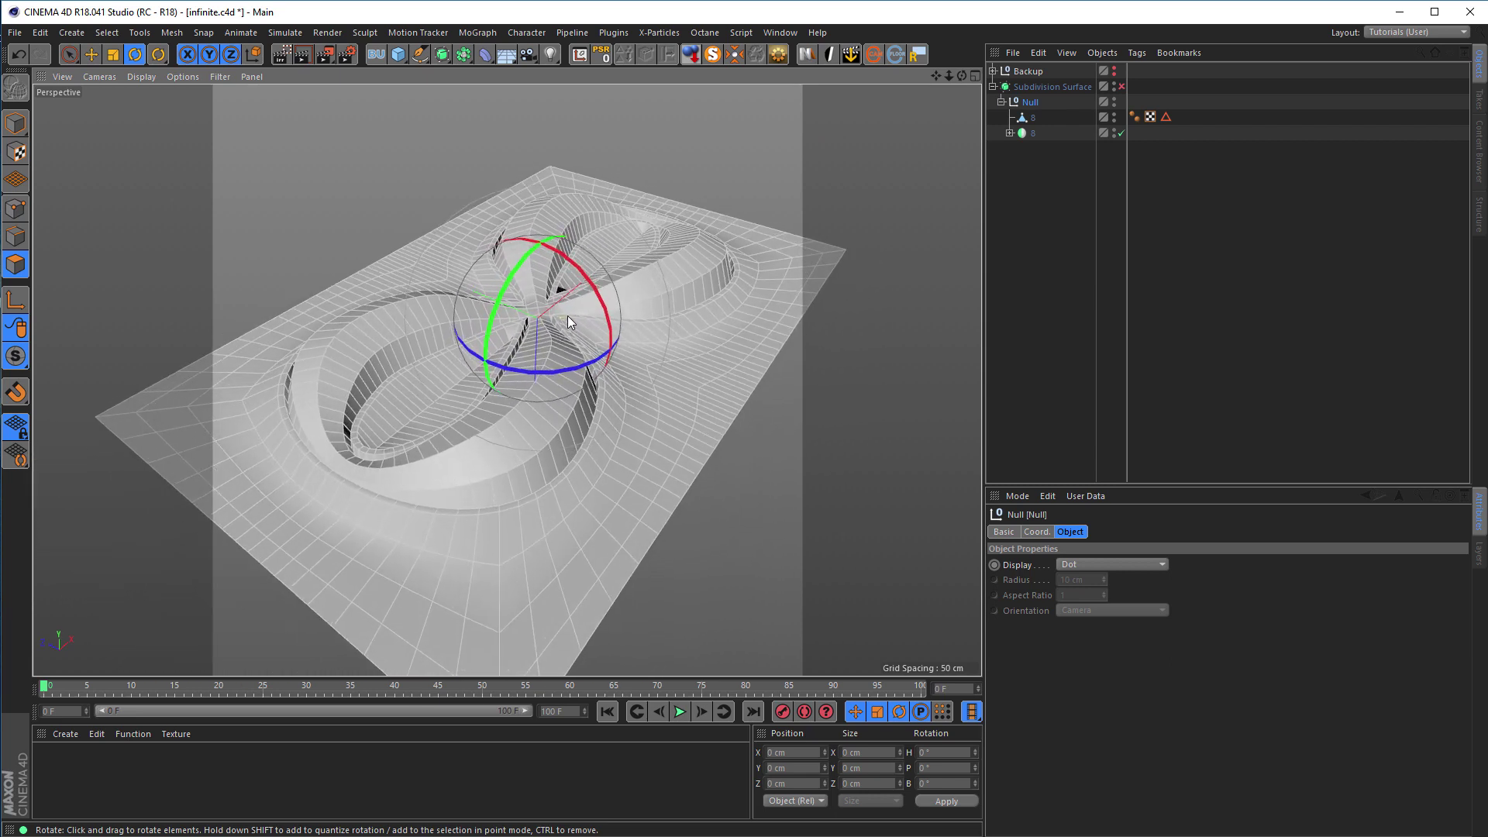
{"action": "scroll", "coordinate": [578, 297], "scroll_direction": "up", "scroll_amount": 3}
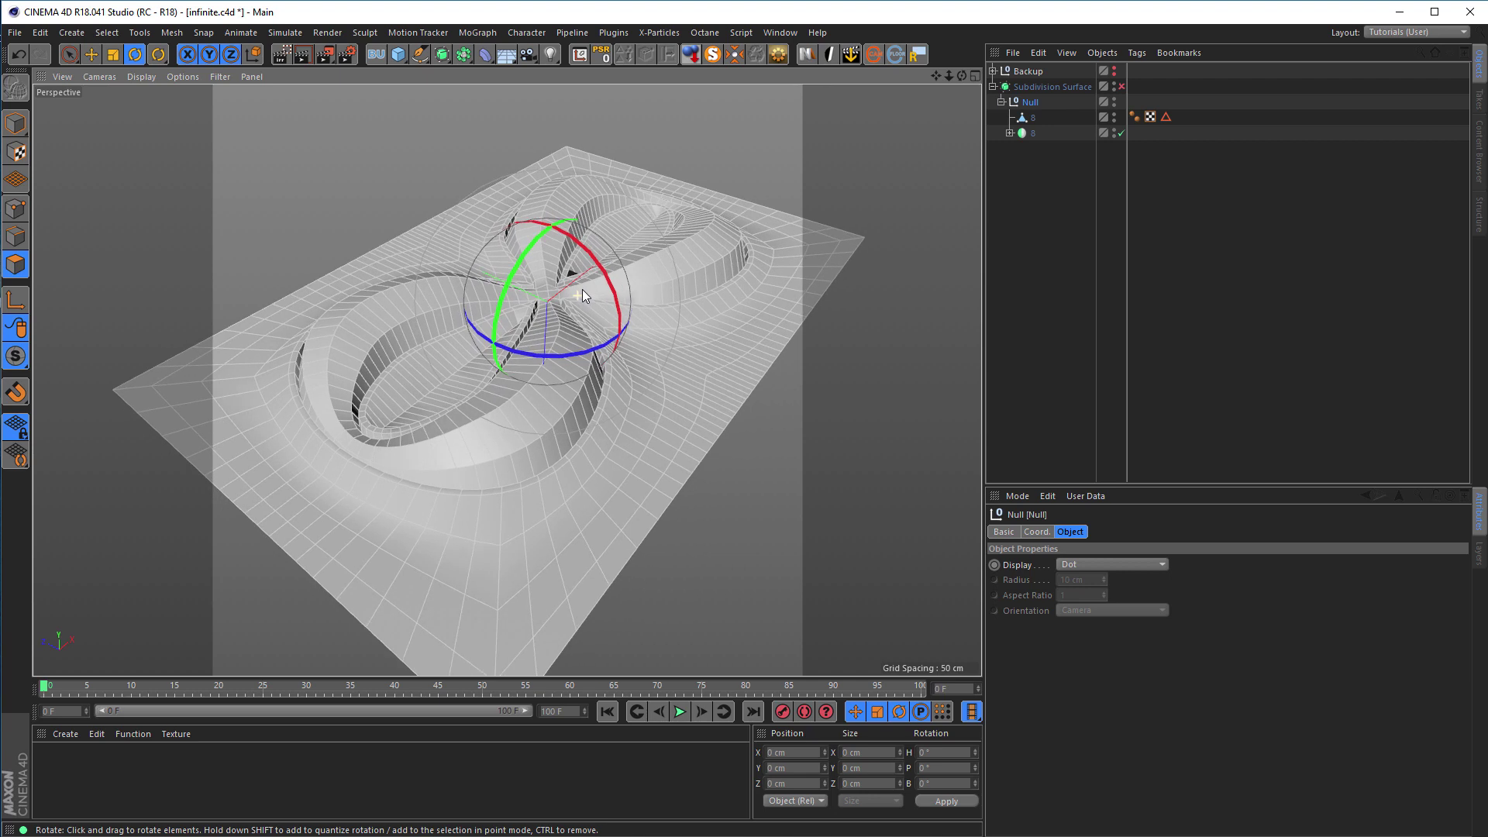
{"action": "left_click", "coordinate": [1029, 118]}
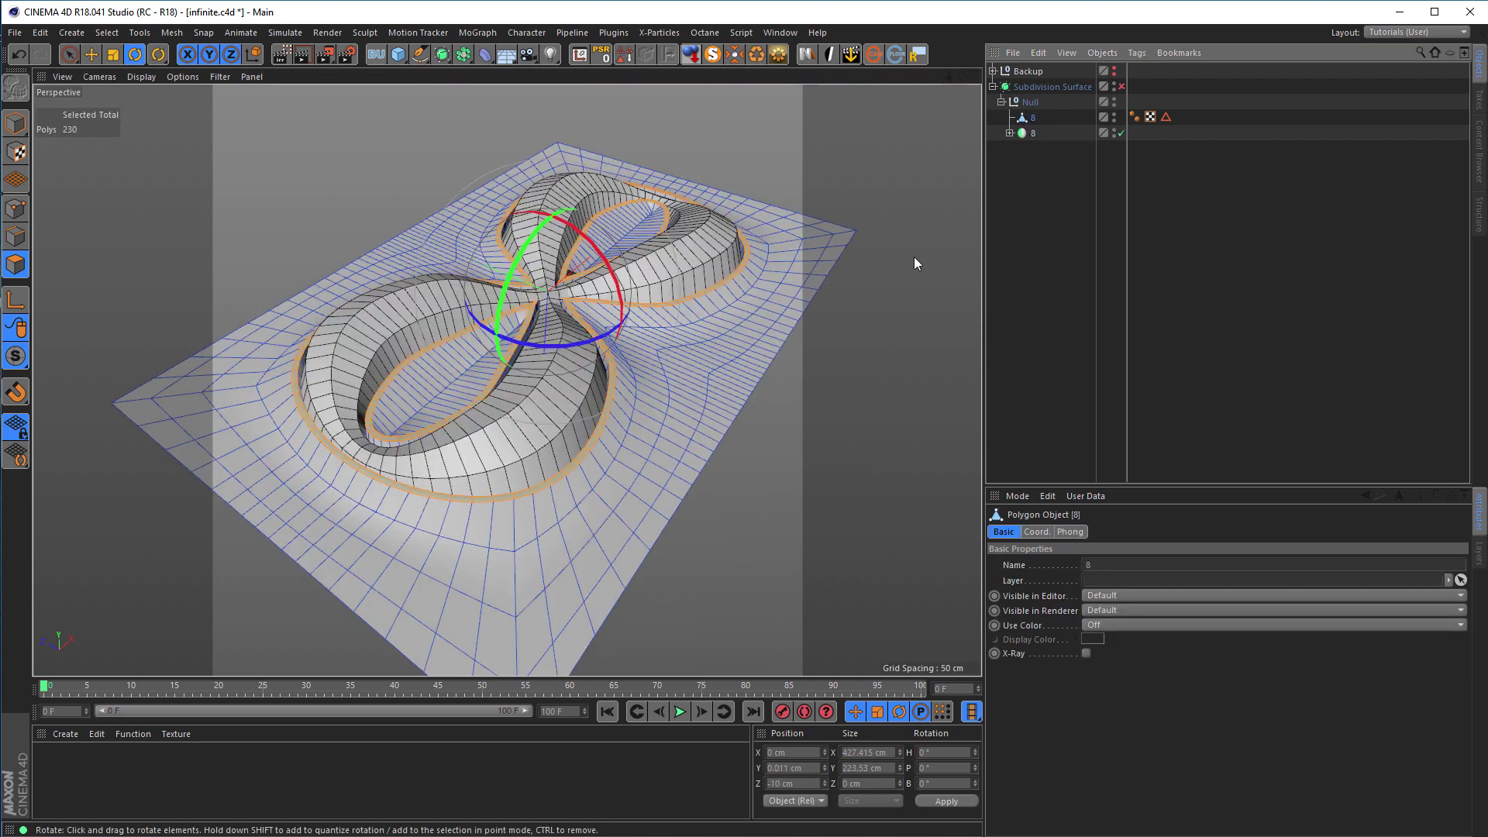
{"action": "key", "text": "u"}
{"action": "key", "text": "l"}
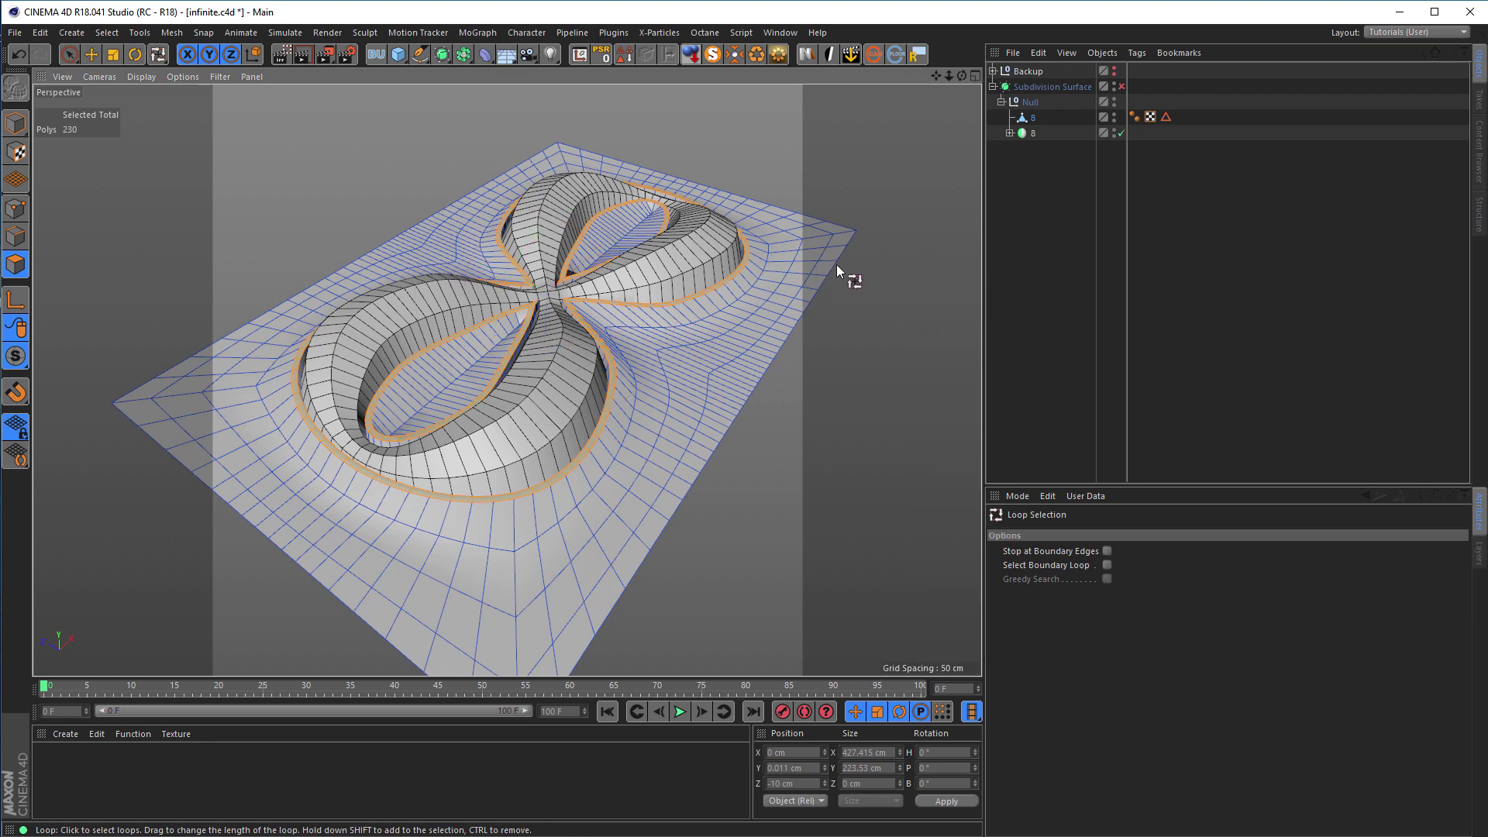
{"action": "left_click", "coordinate": [22, 244]}
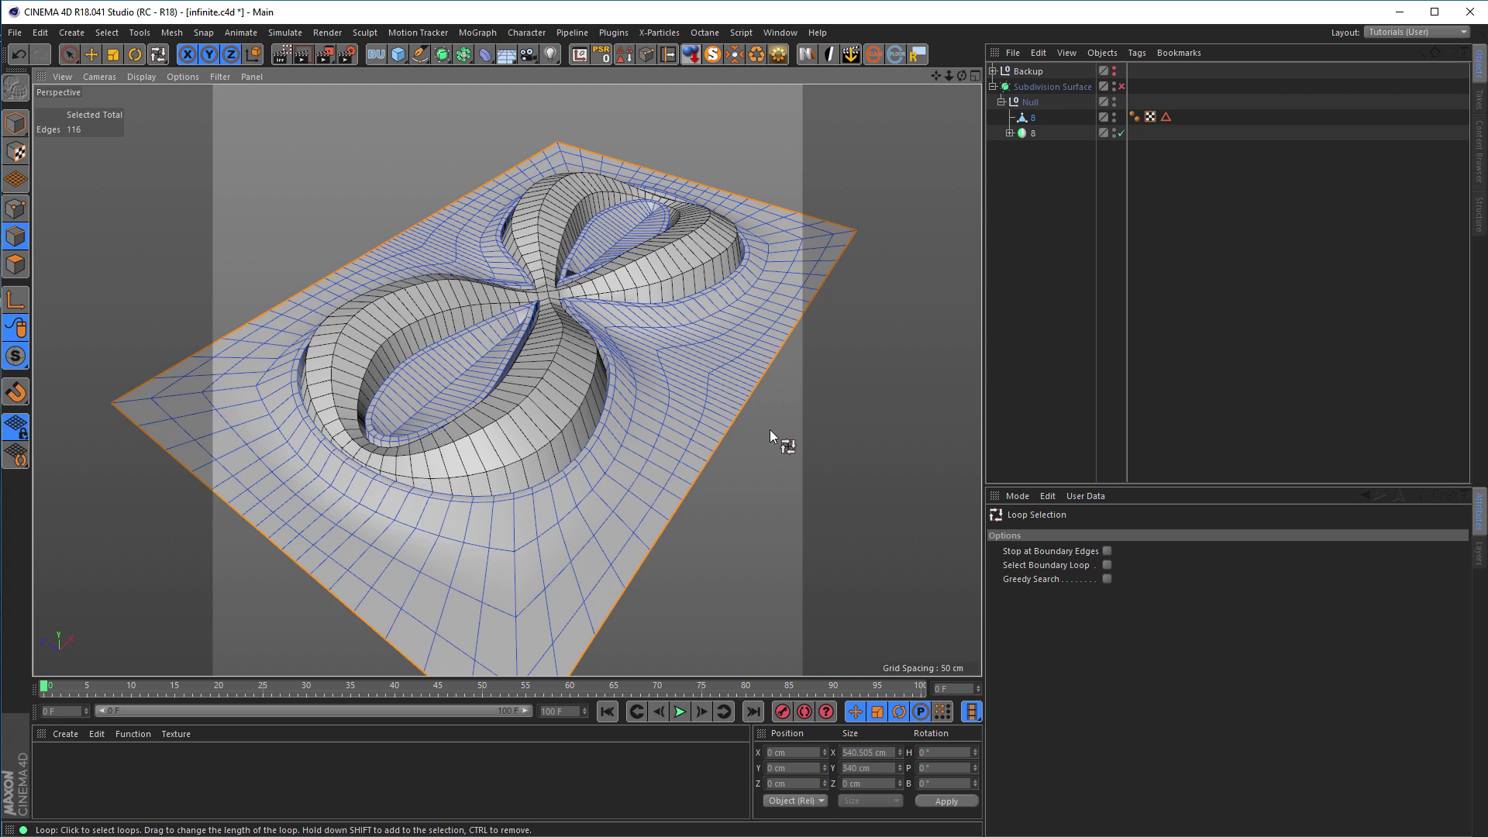
- Scale the outer border edges far outward, then return to Model mode and re-enable smoothing
{"action": "key", "text": "t"}
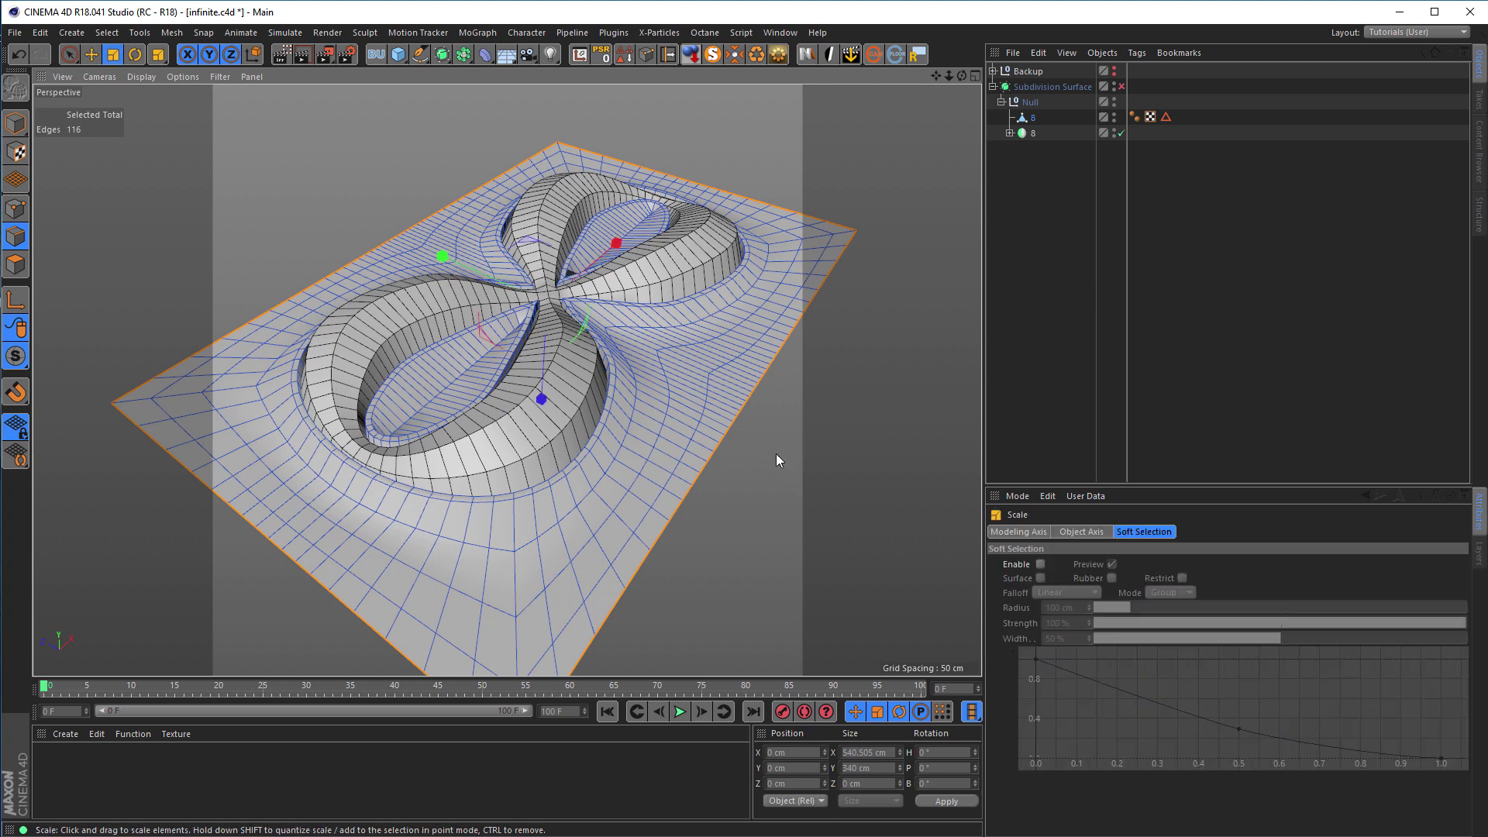
{"action": "left_click_drag", "start_coordinate": [773, 454], "coordinate": [922, 471]}
{"action": "left_click_drag", "start_coordinate": [723, 496], "coordinate": [690, 533]}
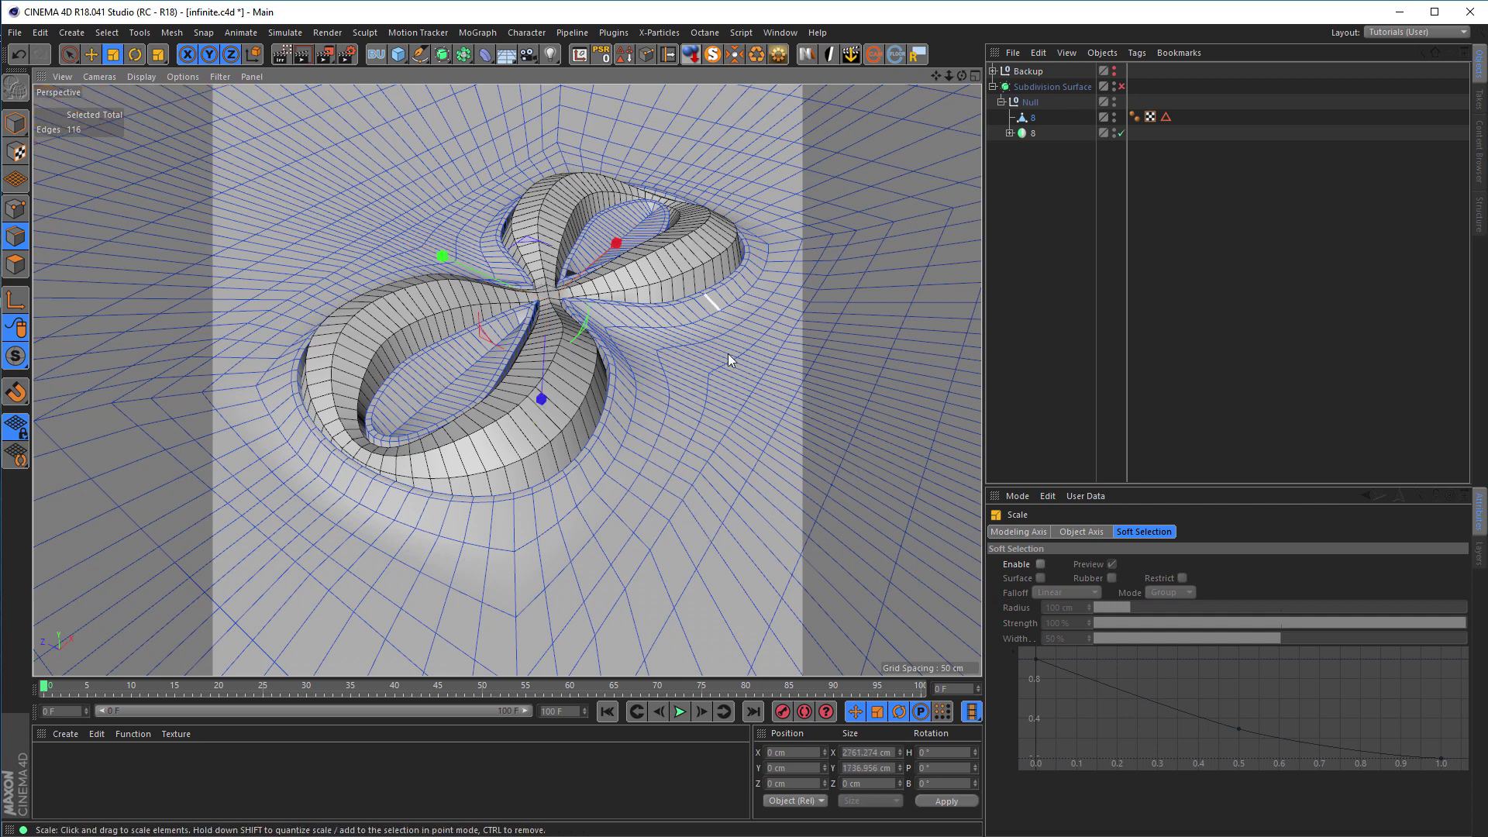
{"action": "left_click_drag", "start_coordinate": [741, 396], "coordinate": [735, 391]}
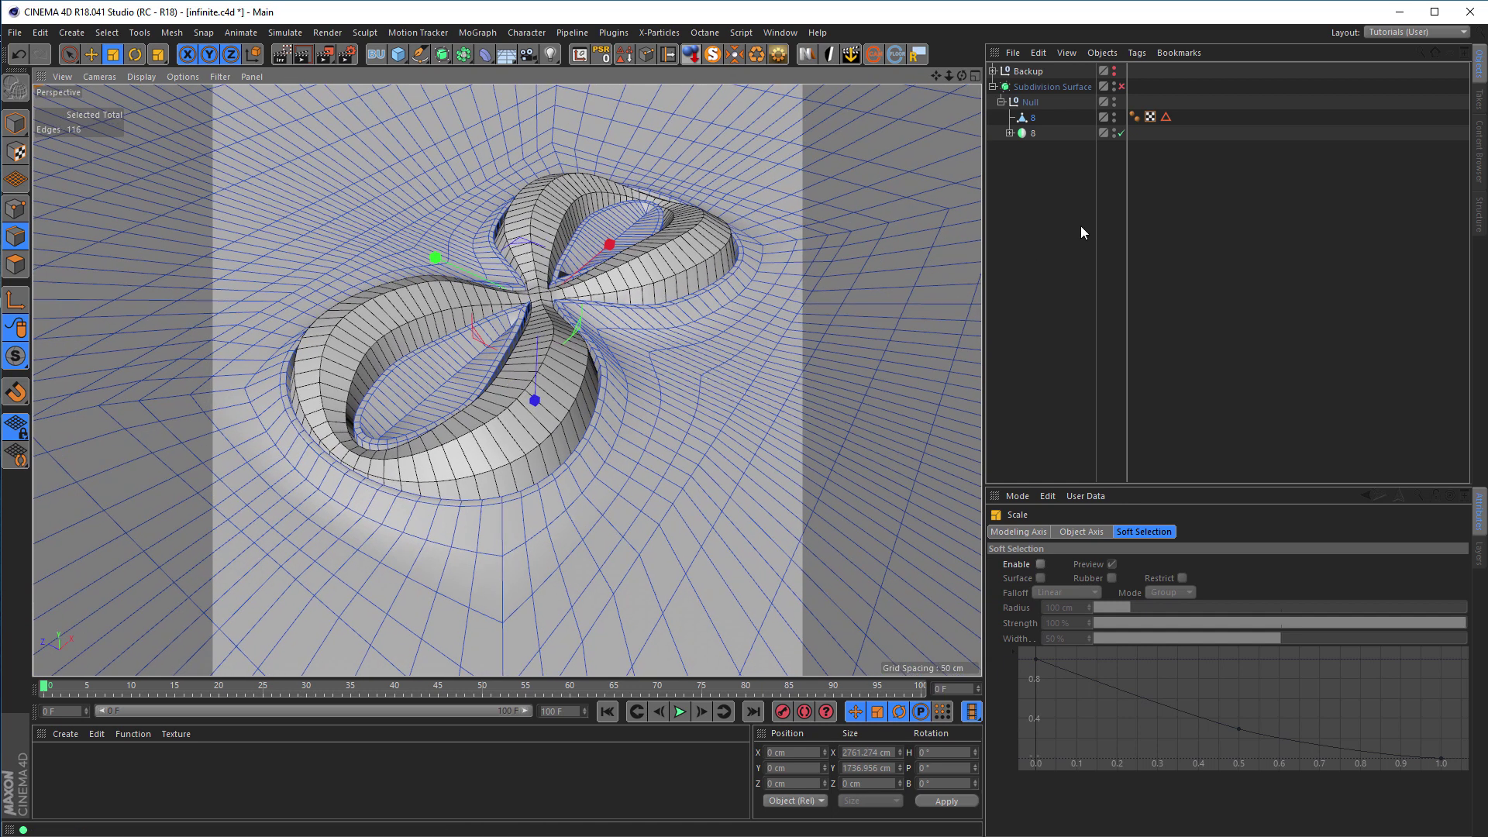
{"action": "left_click_drag", "start_coordinate": [616, 333], "coordinate": [637, 341]}
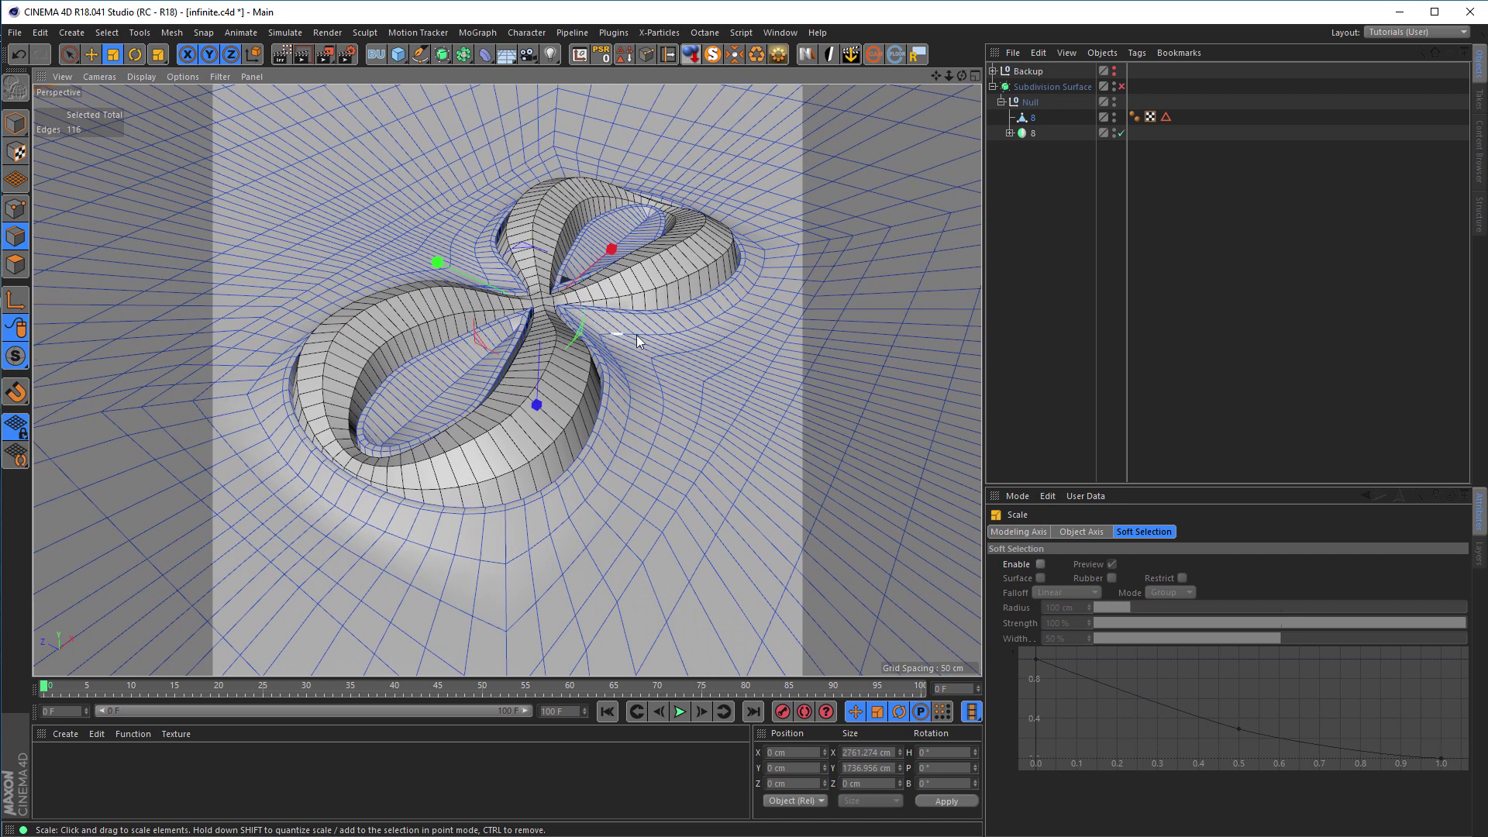
{"action": "left_click", "coordinate": [16, 122]}
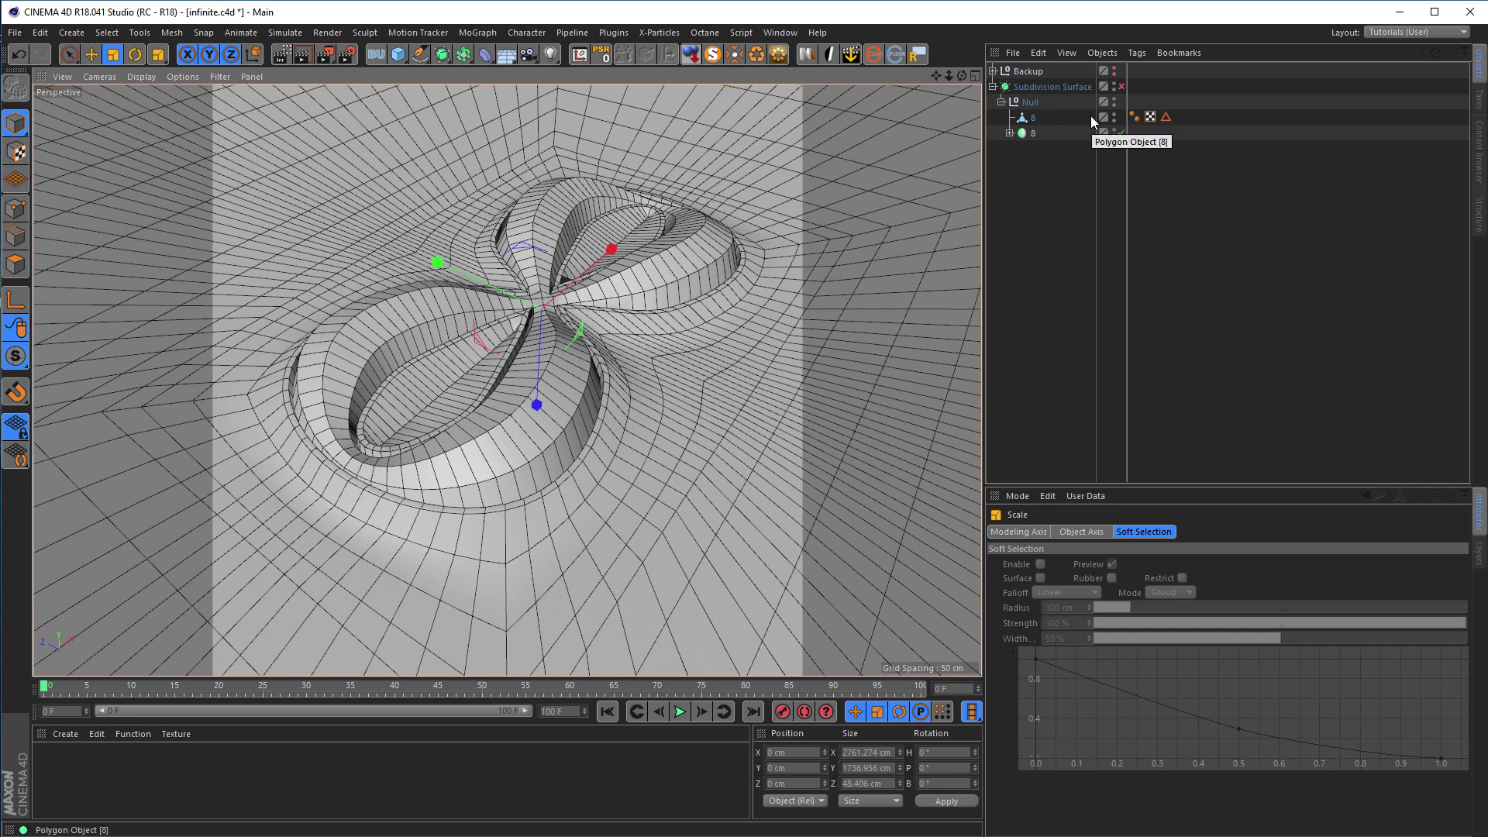
{"action": "left_click", "coordinate": [1121, 86]}
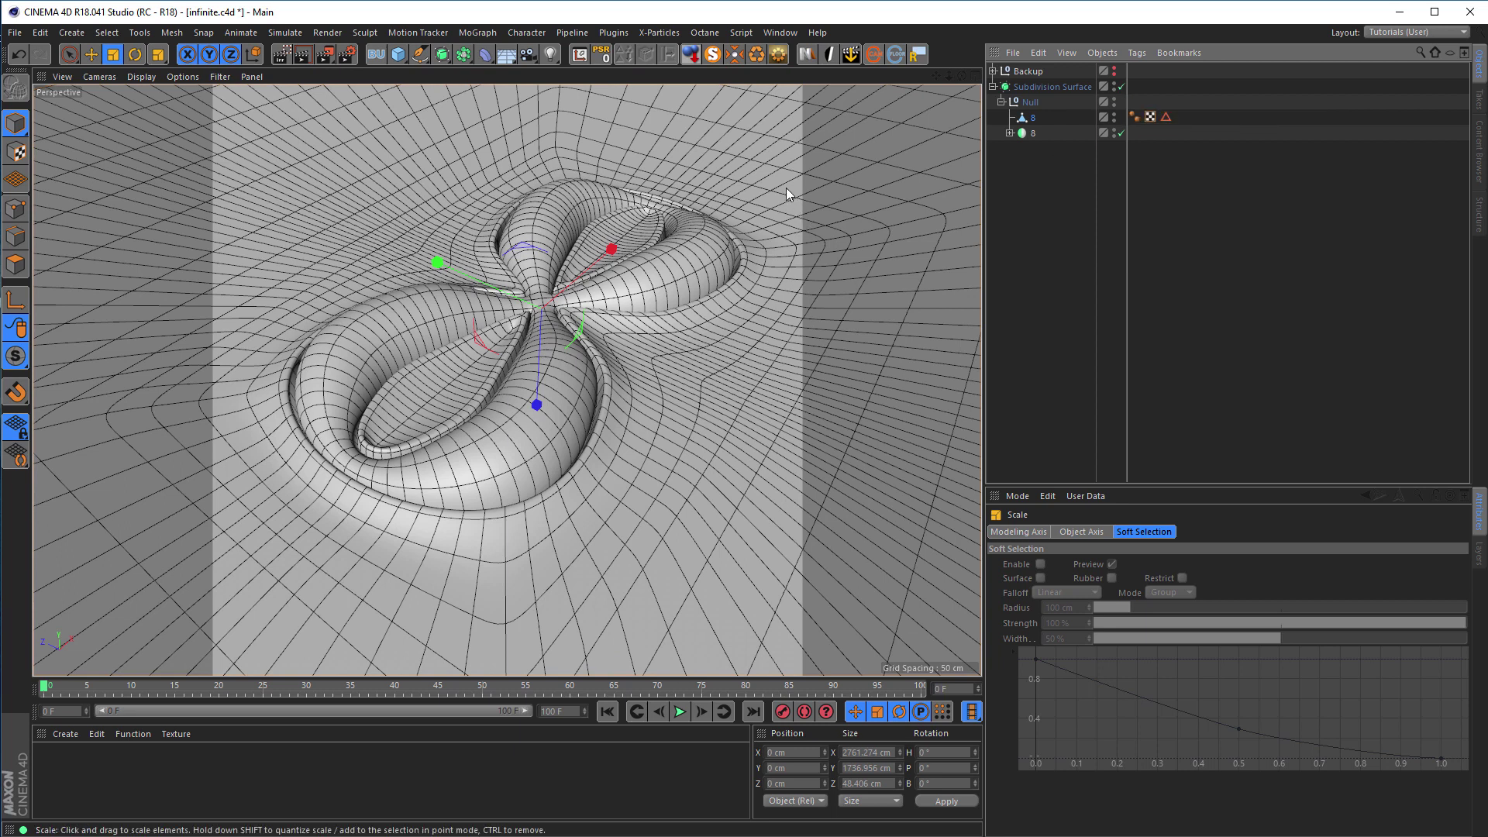
- Add the Nikomedias Scene Rig Pro with Background On, Floor On and Floor seen by Reflection unchecked
{"action": "left_click", "coordinate": [806, 54]}
{"action": "left_click", "coordinate": [1070, 70]}
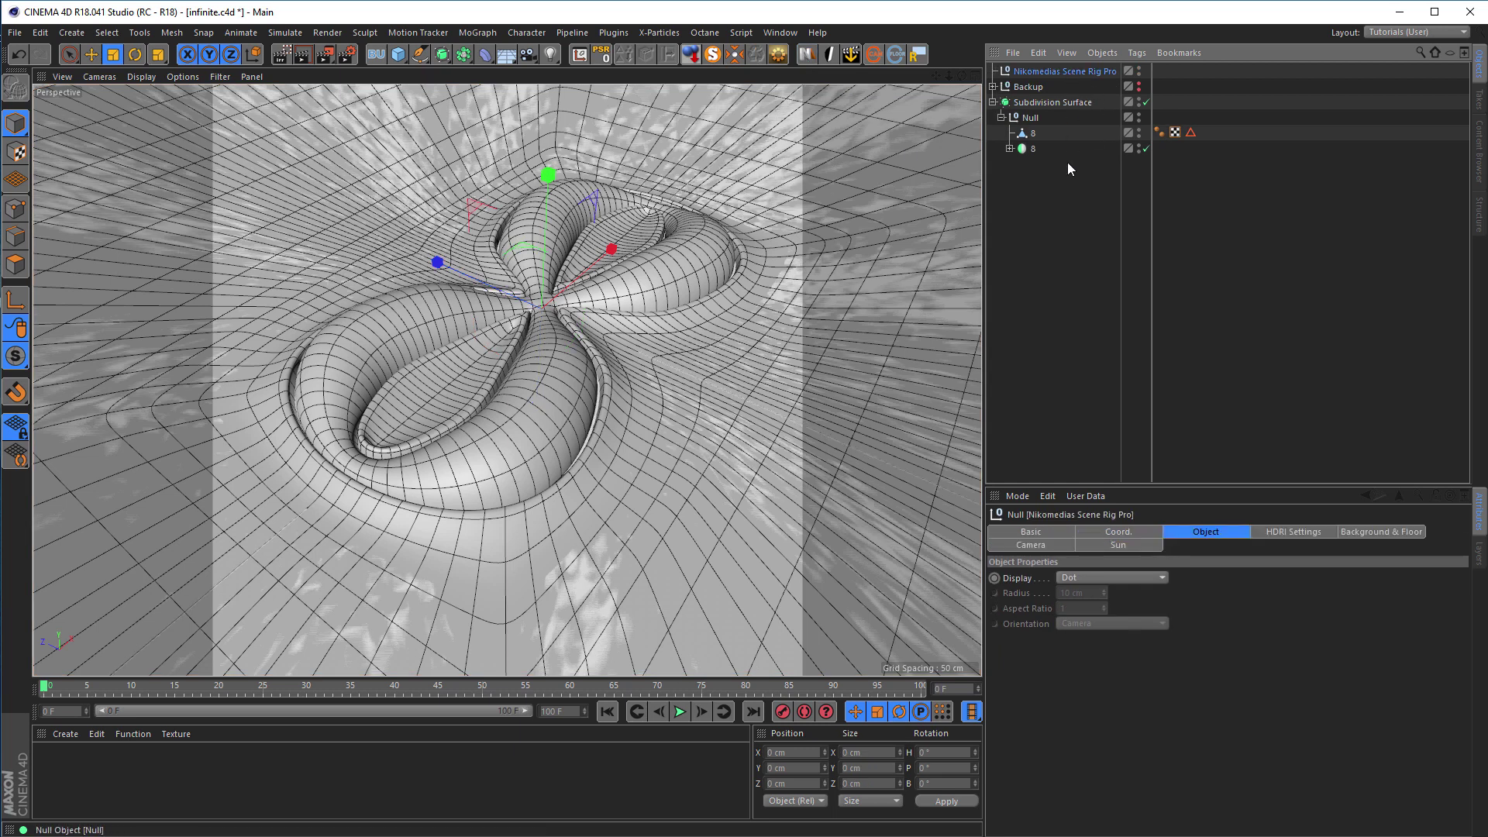
{"action": "left_click", "coordinate": [1310, 532]}
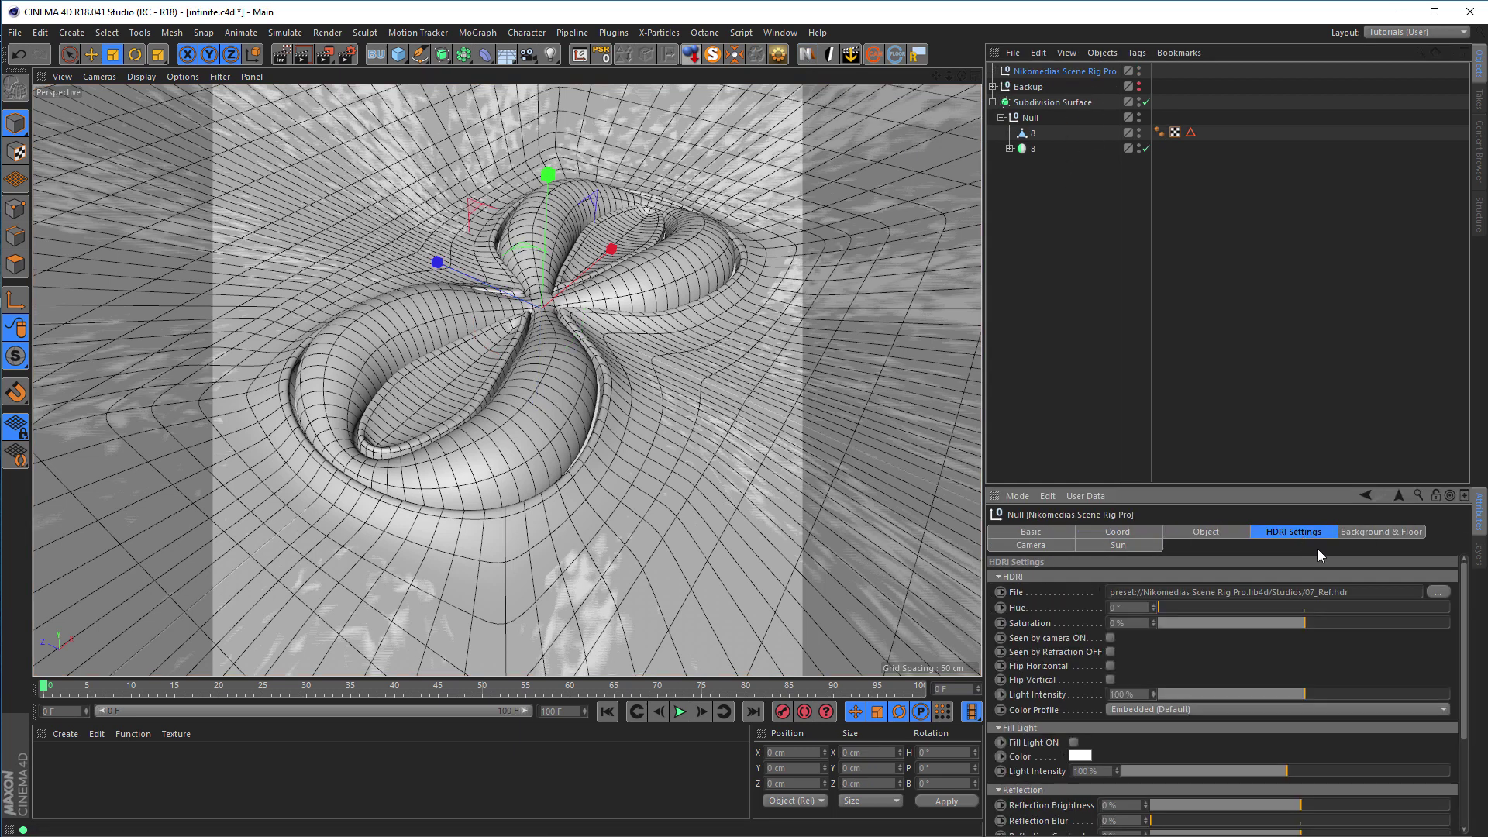
{"action": "left_click", "coordinate": [1368, 532]}
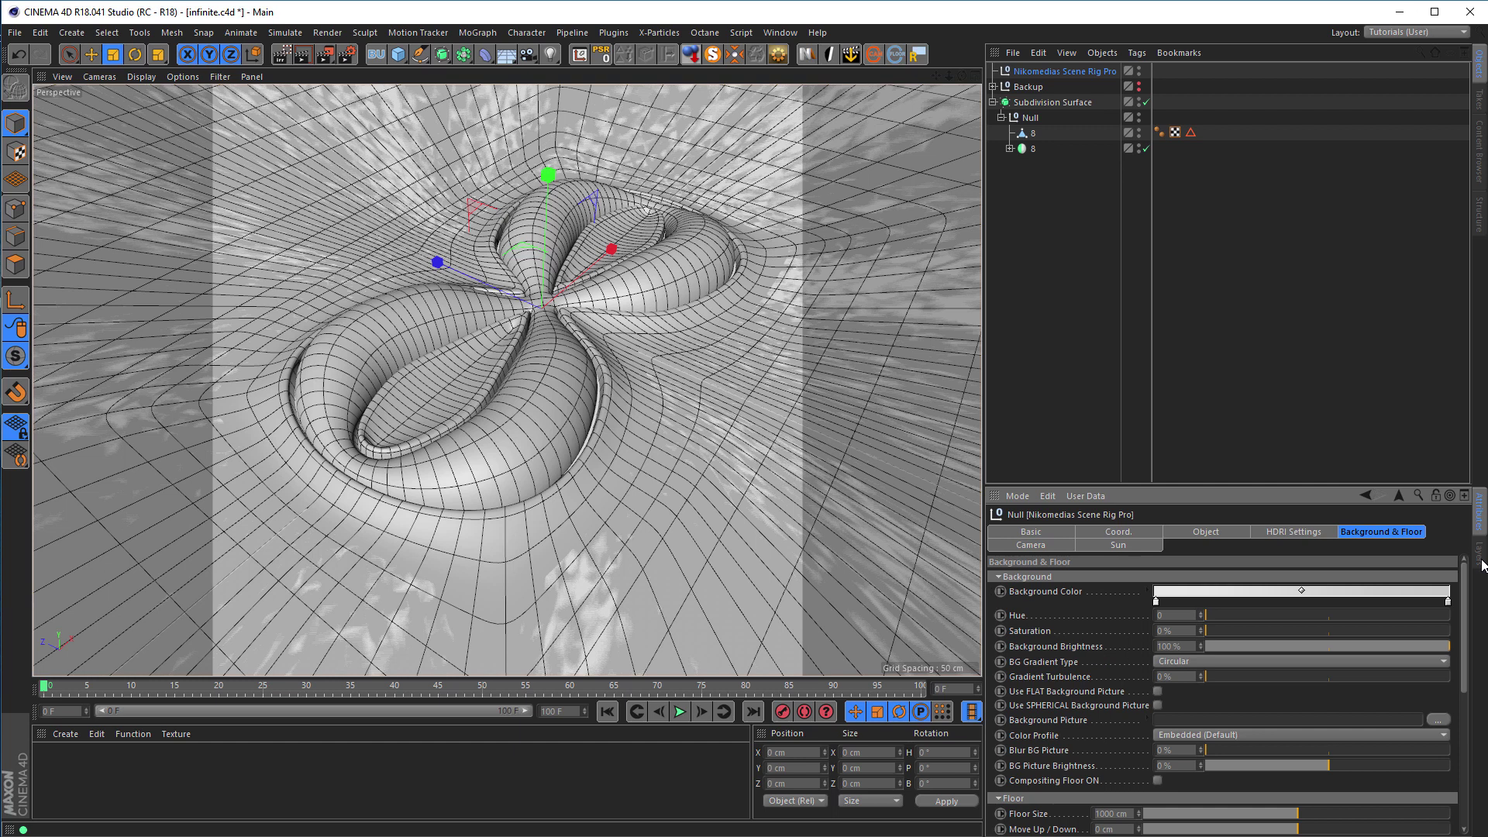
{"action": "scroll", "coordinate": [1468, 626], "scroll_direction": "down", "scroll_amount": 2}
{"action": "scroll", "coordinate": [1467, 626], "scroll_direction": "down", "scroll_amount": 5}
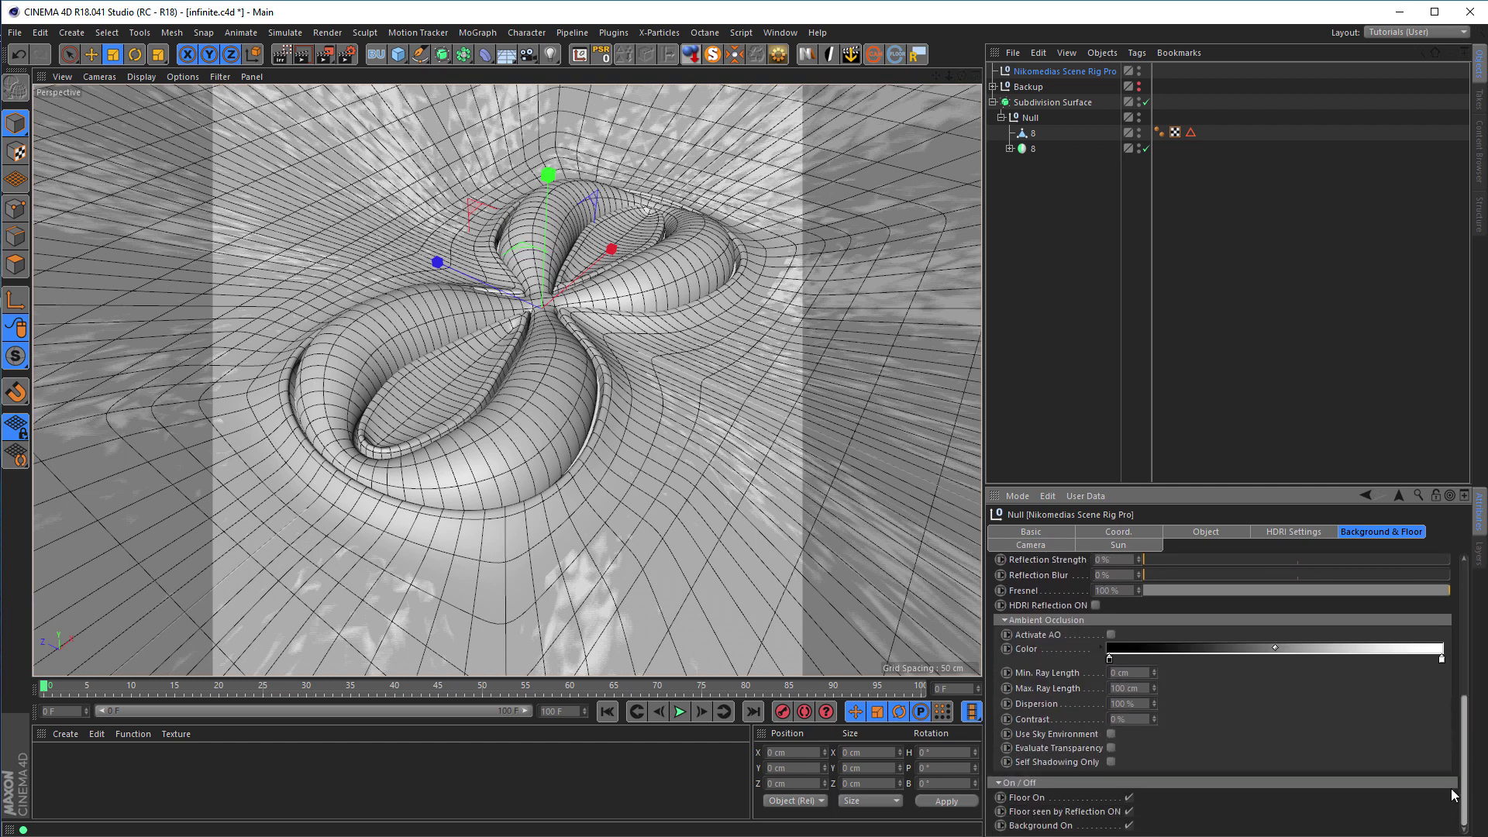
{"action": "left_click", "coordinate": [1129, 825]}
{"action": "left_click", "coordinate": [1129, 811]}
{"action": "left_click", "coordinate": [1130, 798]}
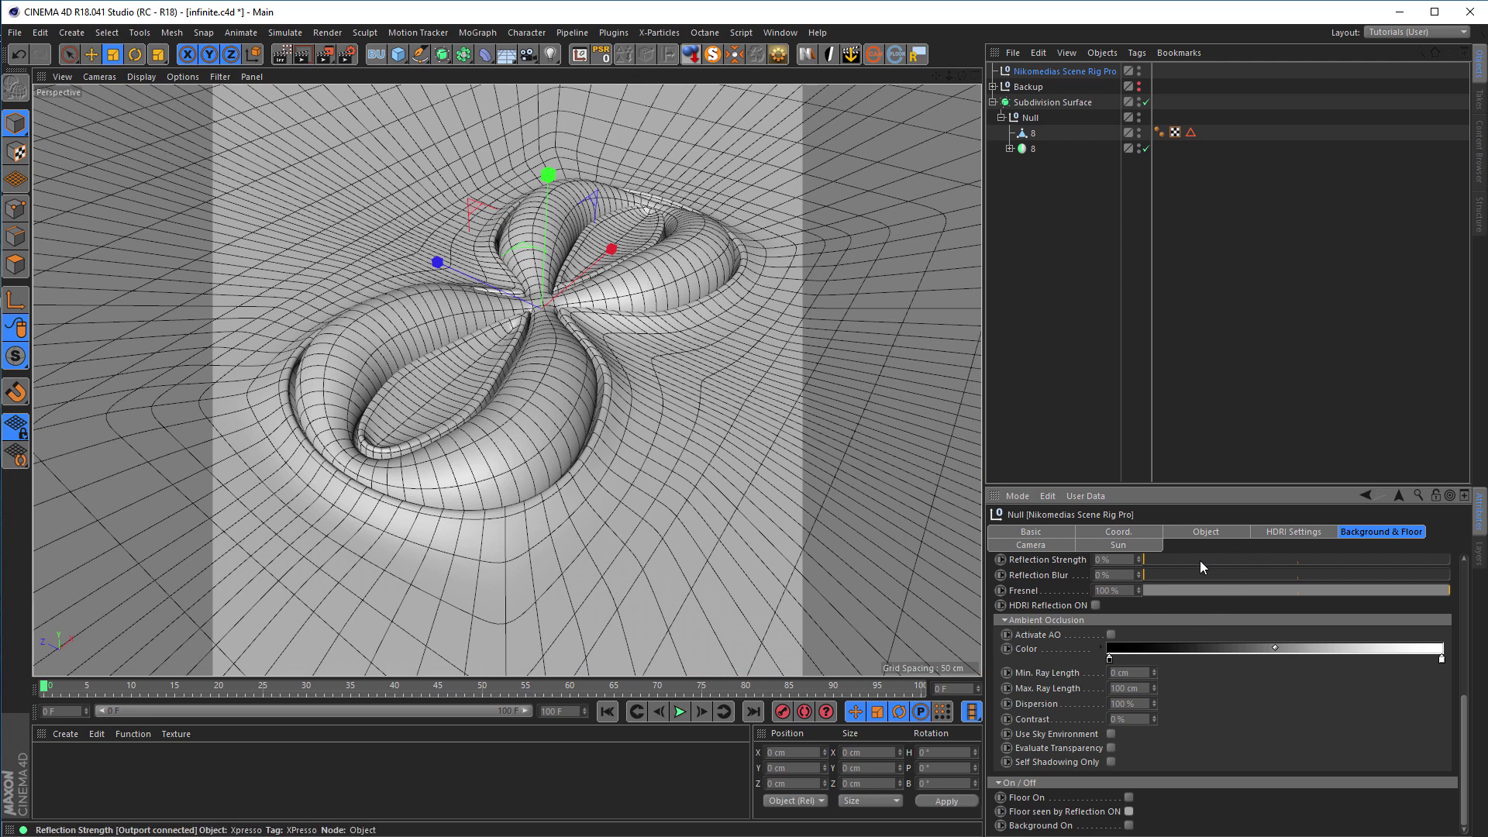
- Turn on the rig camera's Crosshairs 1:1 and check the square framing from a few angles
{"action": "left_click", "coordinate": [1031, 545]}
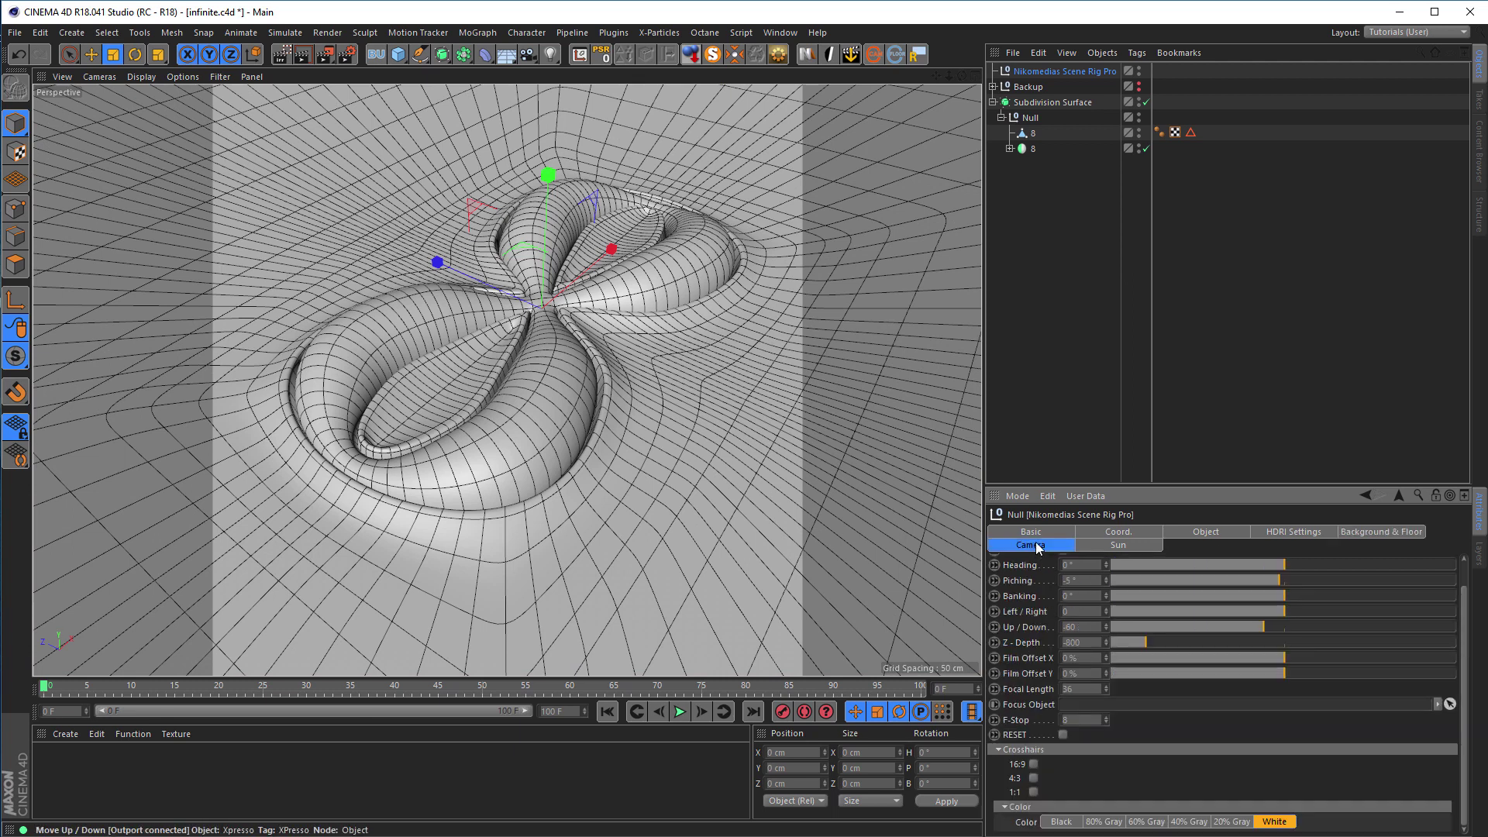
{"action": "left_click", "coordinate": [1034, 792]}
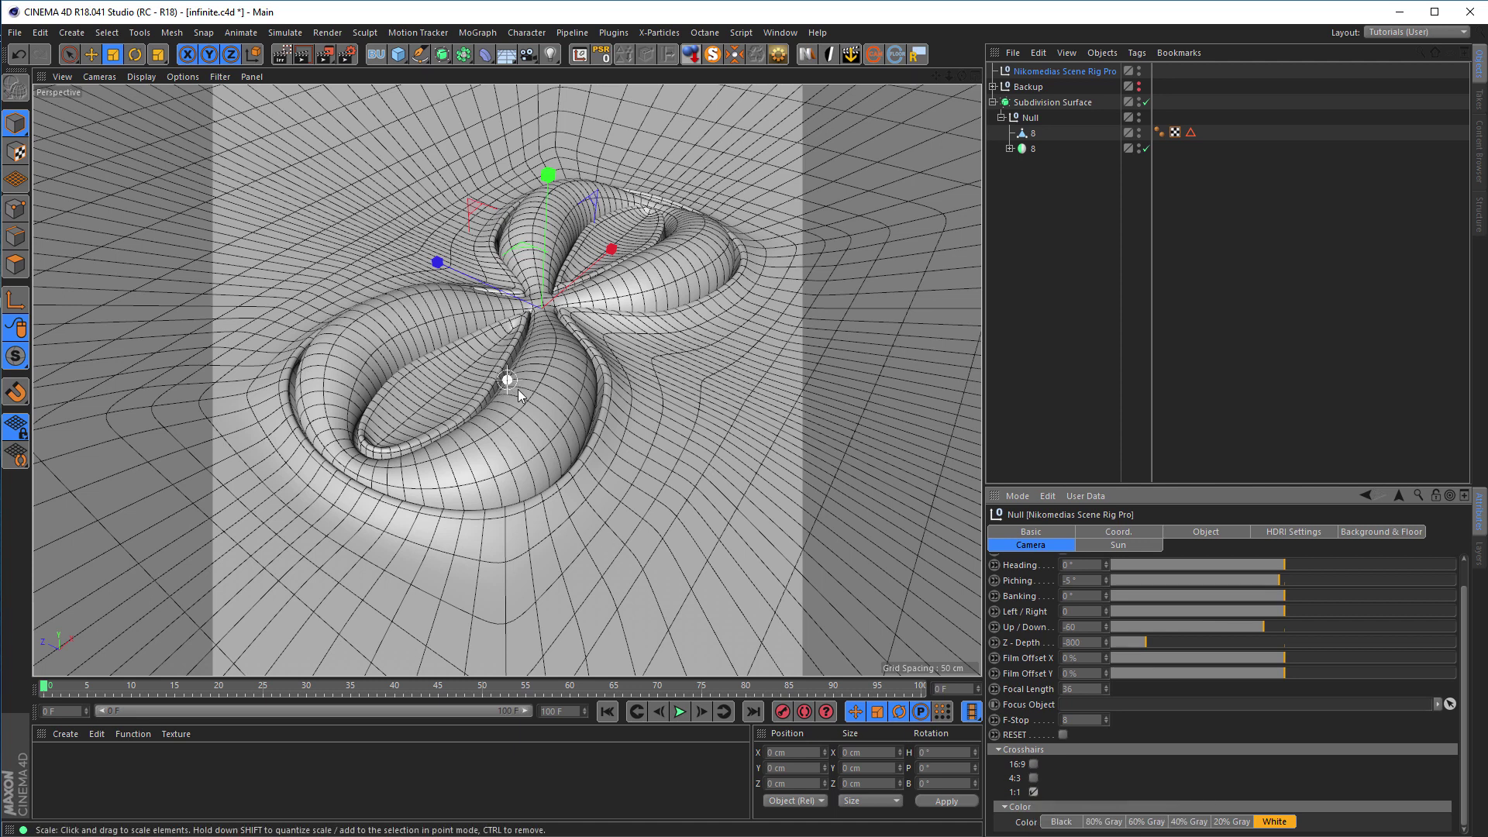
{"action": "left_click_drag", "start_coordinate": [511, 400], "coordinate": [473, 505], "text": "alt"}
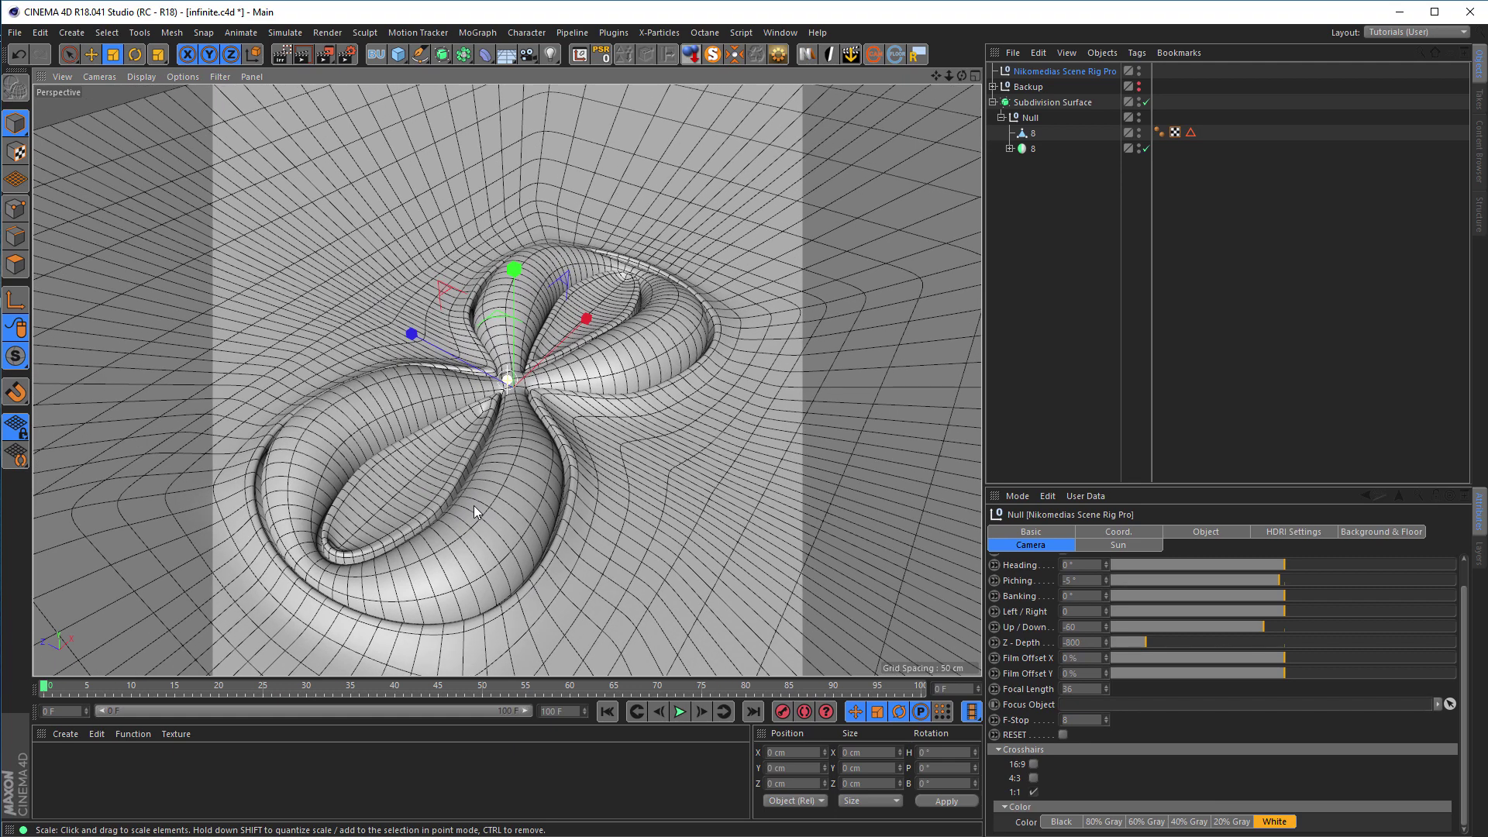
{"action": "left_click_drag", "start_coordinate": [492, 439], "coordinate": [514, 355], "text": "alt"}
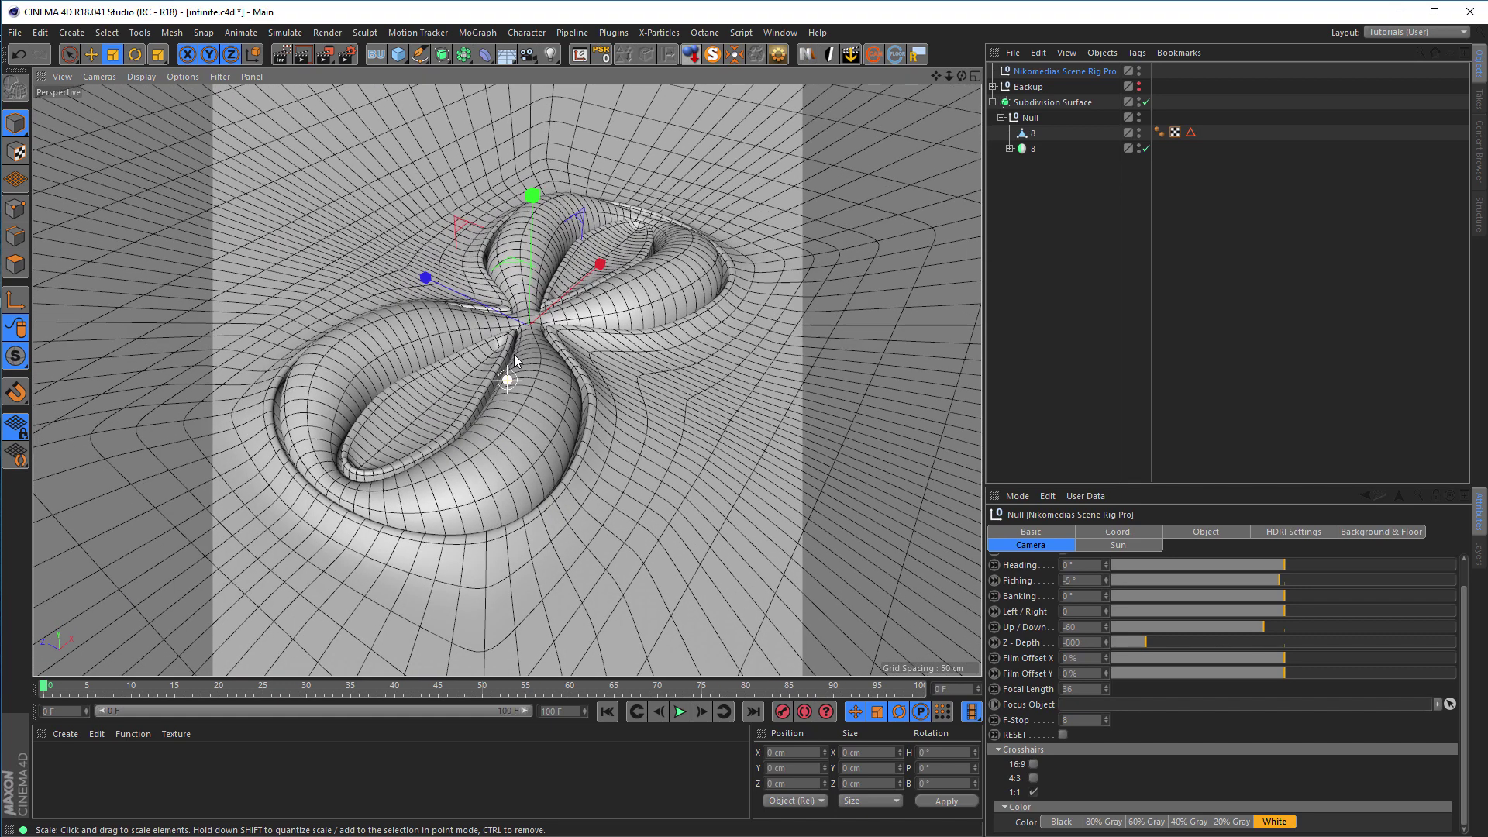
{"action": "scroll", "coordinate": [513, 374], "scroll_direction": "up", "scroll_amount": 3}
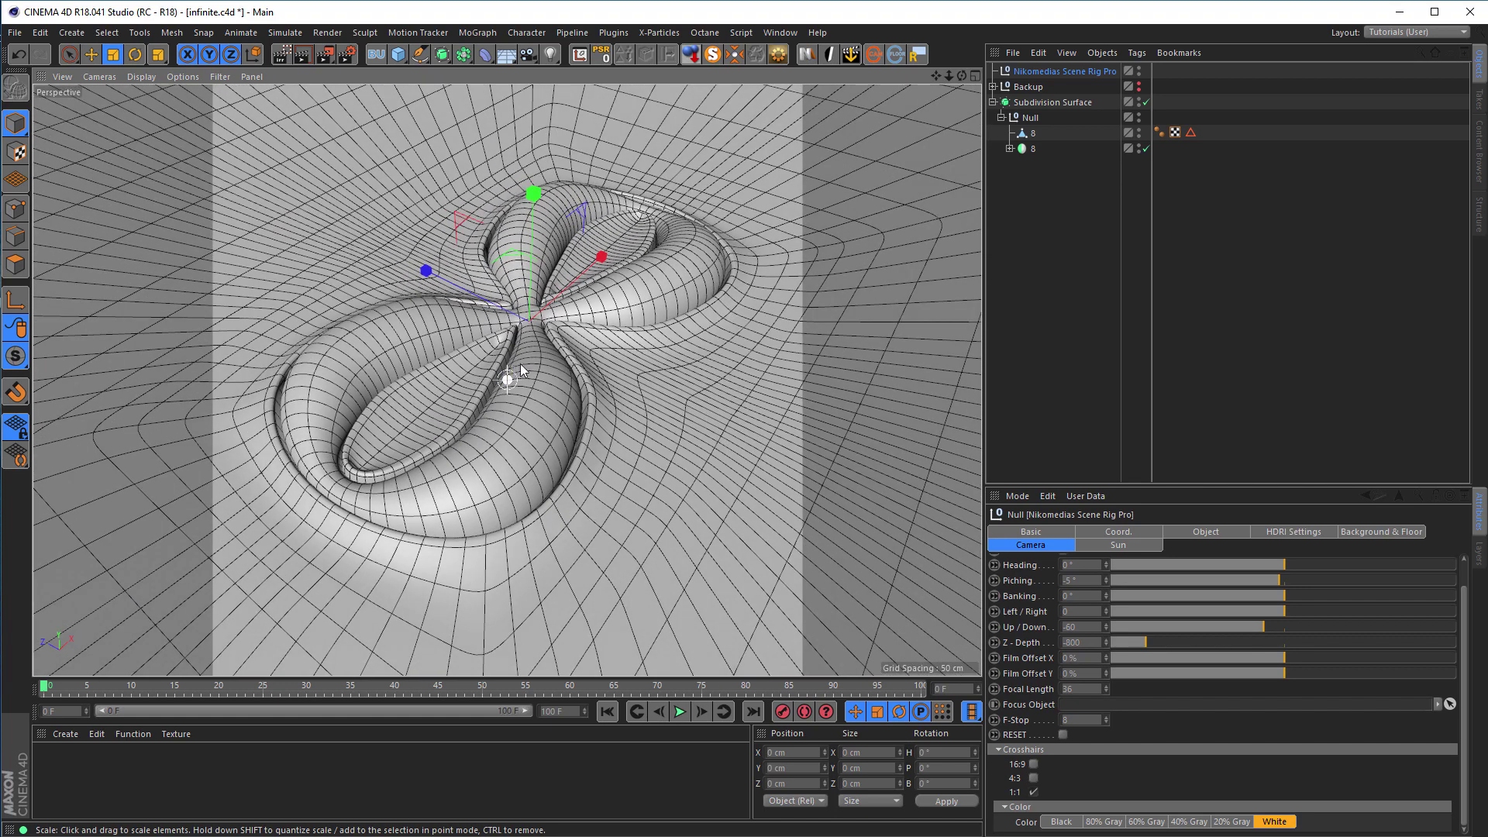
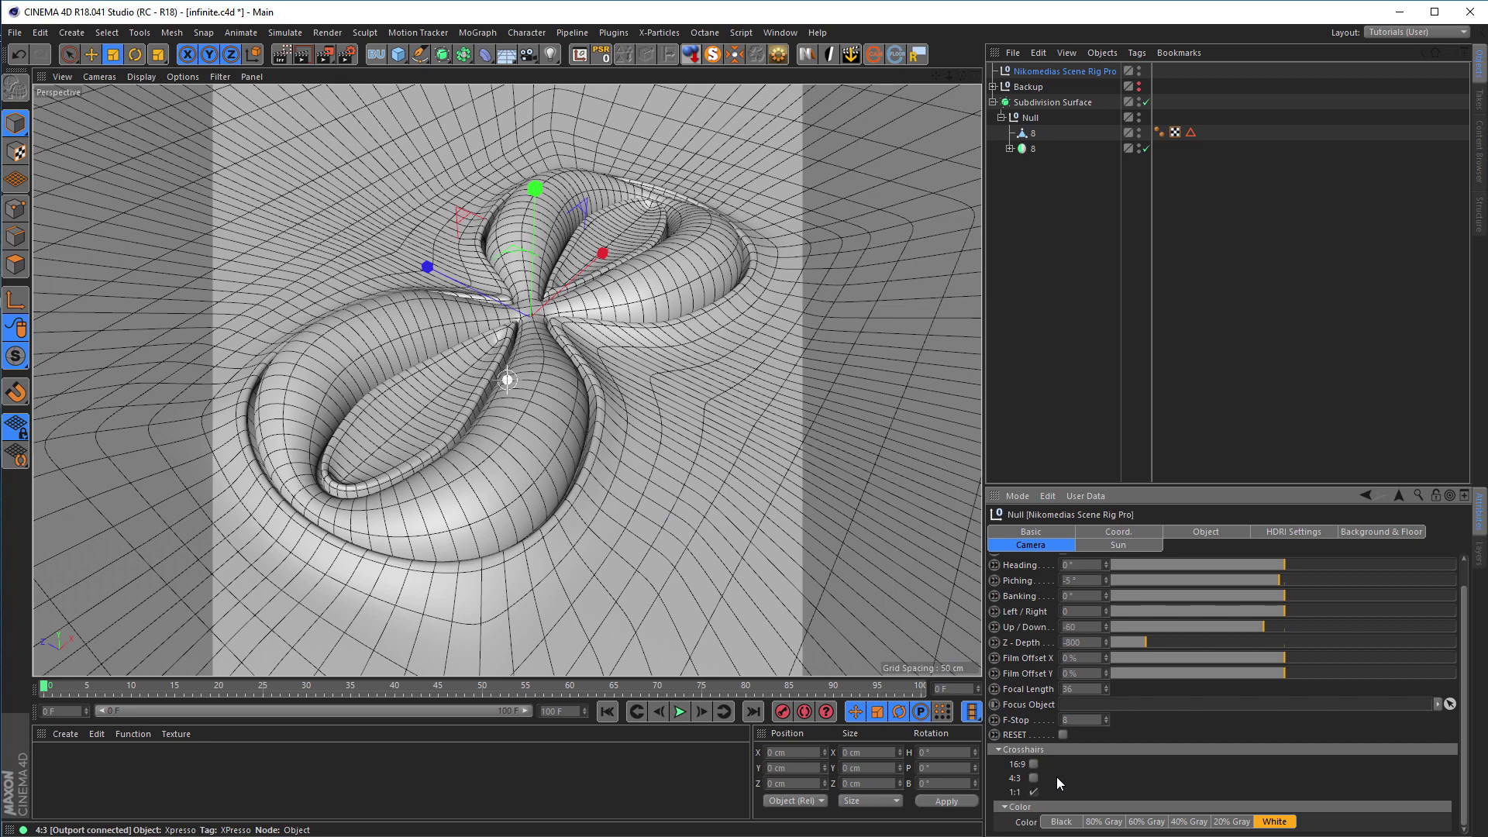
- Turn off the rig's 1:1 Crosshairs guide and nudge the perspective view's framing slightly
{"action": "left_click", "coordinate": [1034, 793]}
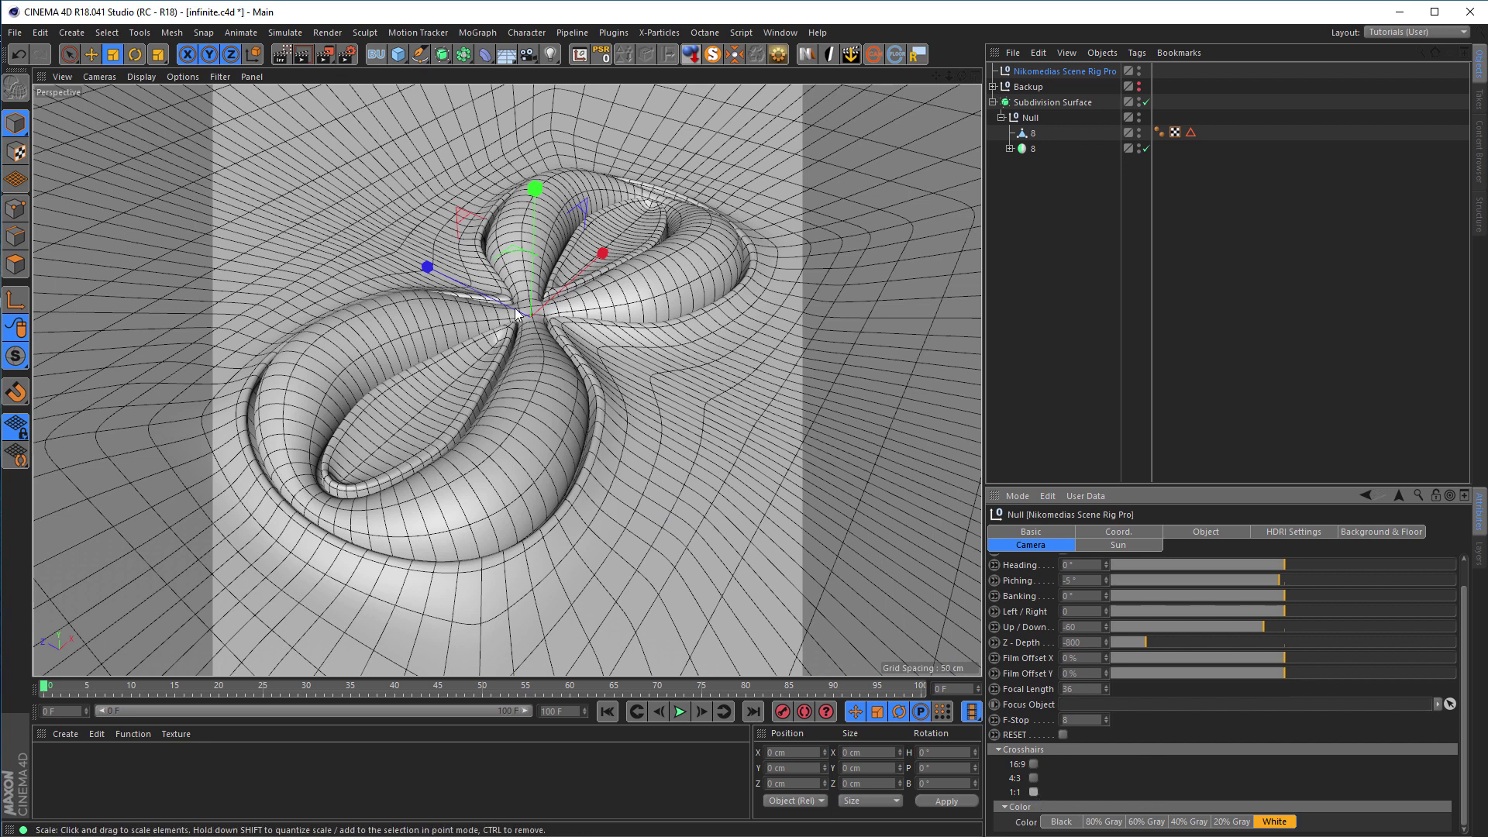
{"action": "middle_click_drag", "start_coordinate": [524, 329], "coordinate": [544, 305]}
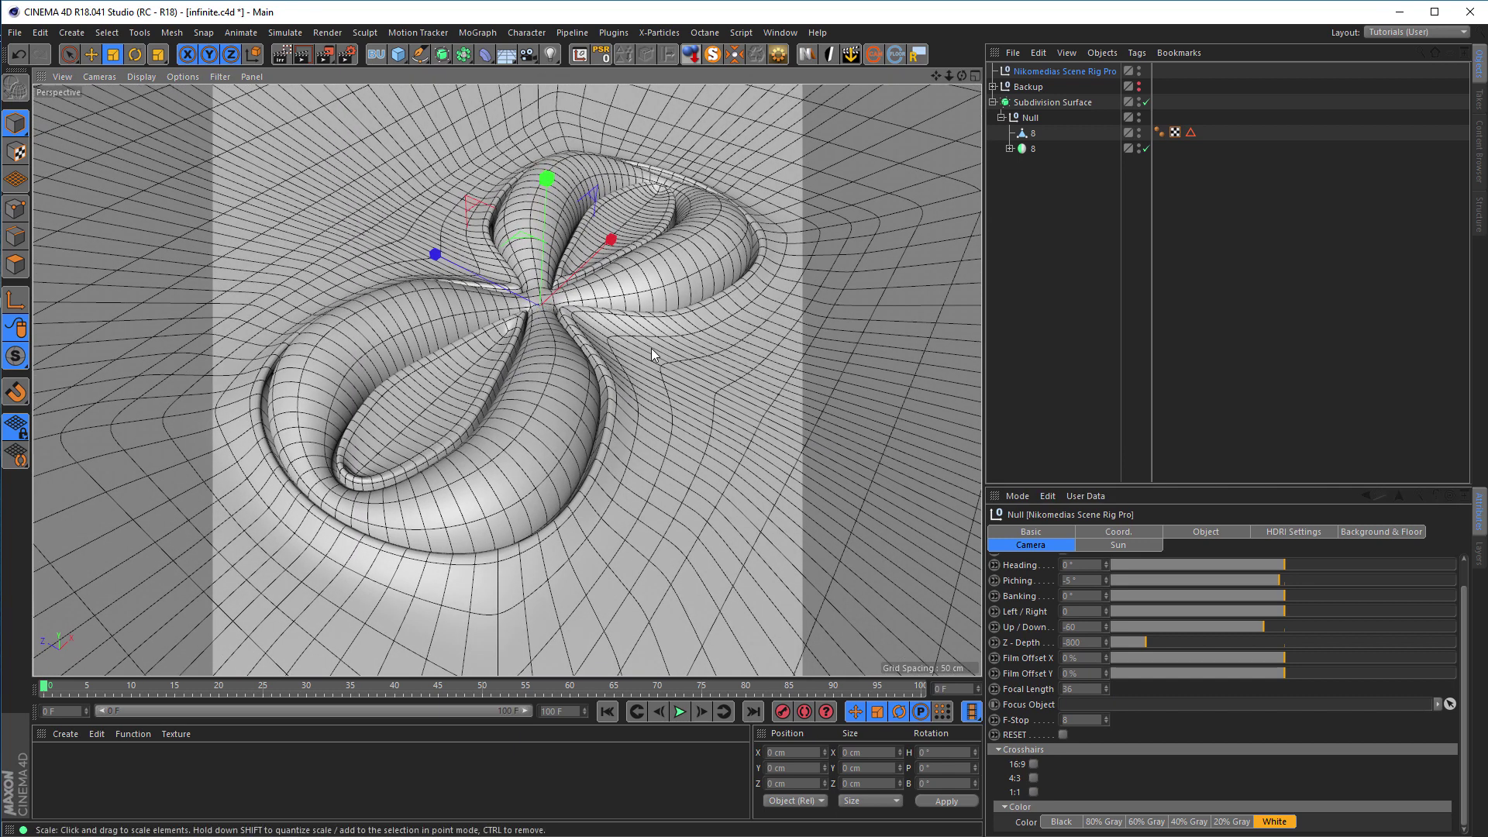
{"action": "middle_click_drag", "start_coordinate": [646, 350], "coordinate": [642, 351]}
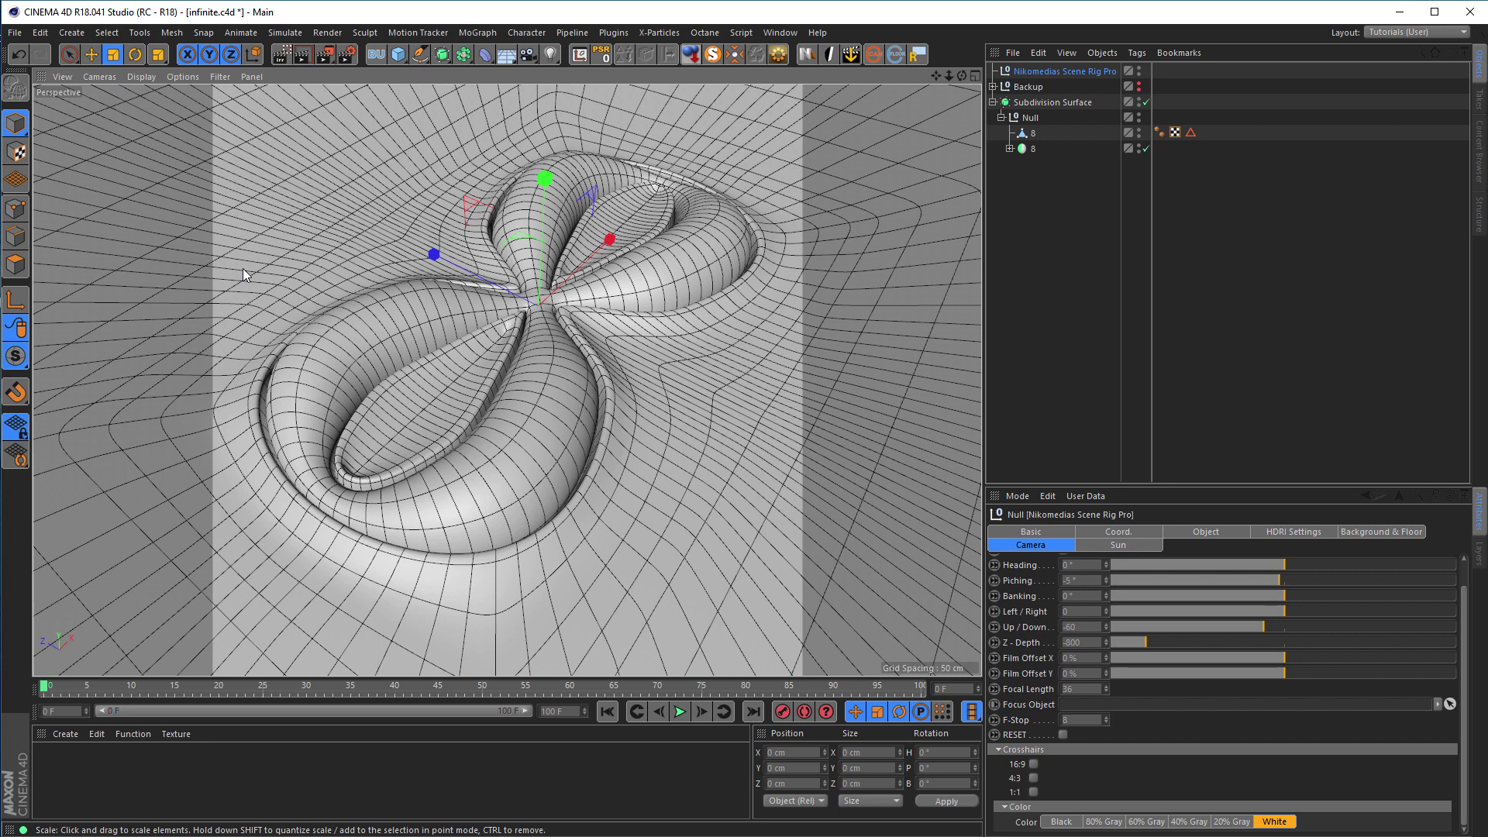
- Create a new material named Mat and open it in the Material Editor
{"action": "double_click", "coordinate": [257, 769]}
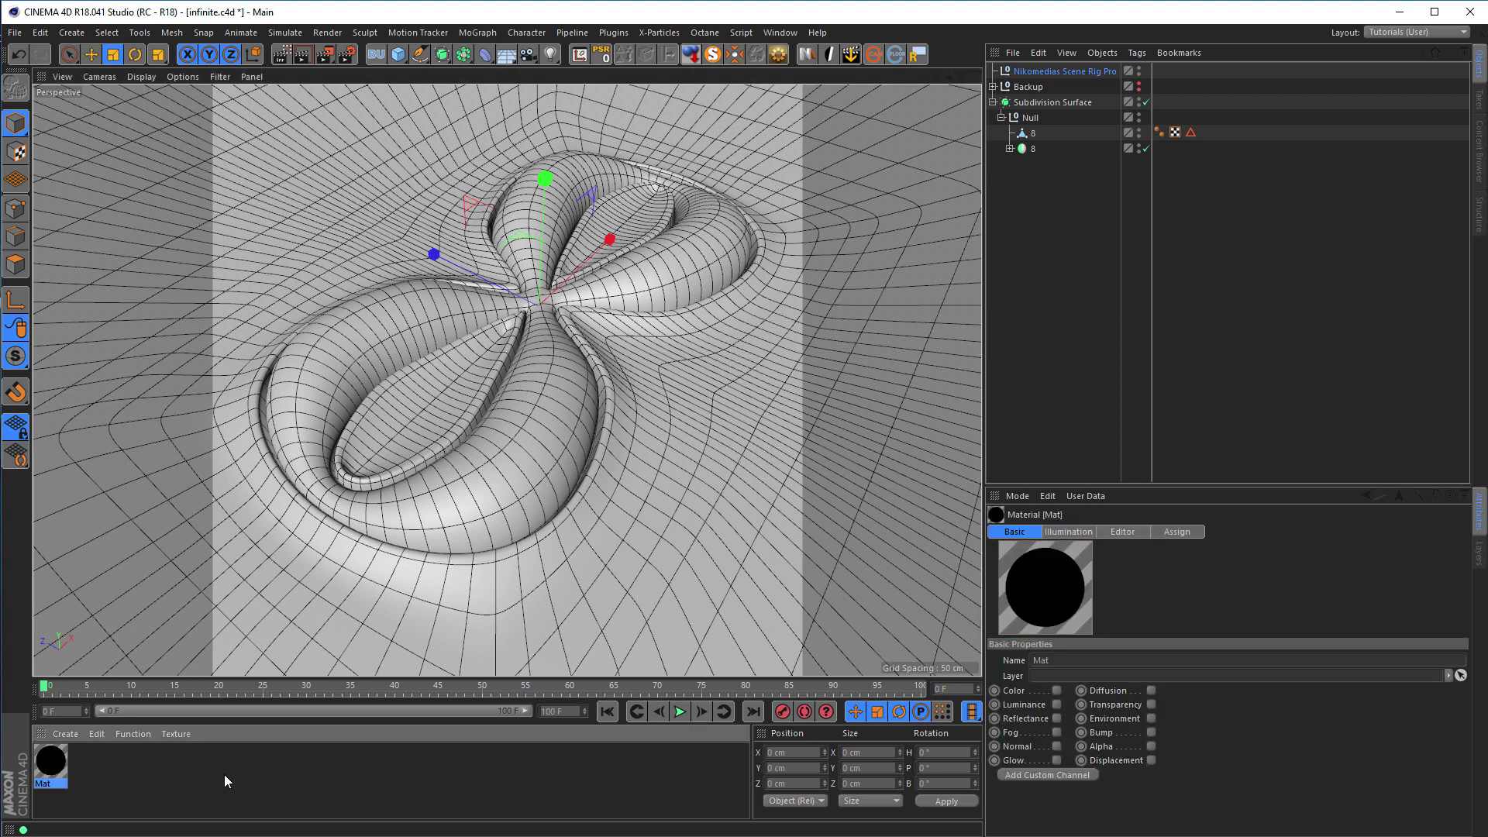
{"action": "double_click", "coordinate": [51, 761]}
{"action": "left_click_drag", "start_coordinate": [264, 128], "coordinate": [957, 221]}
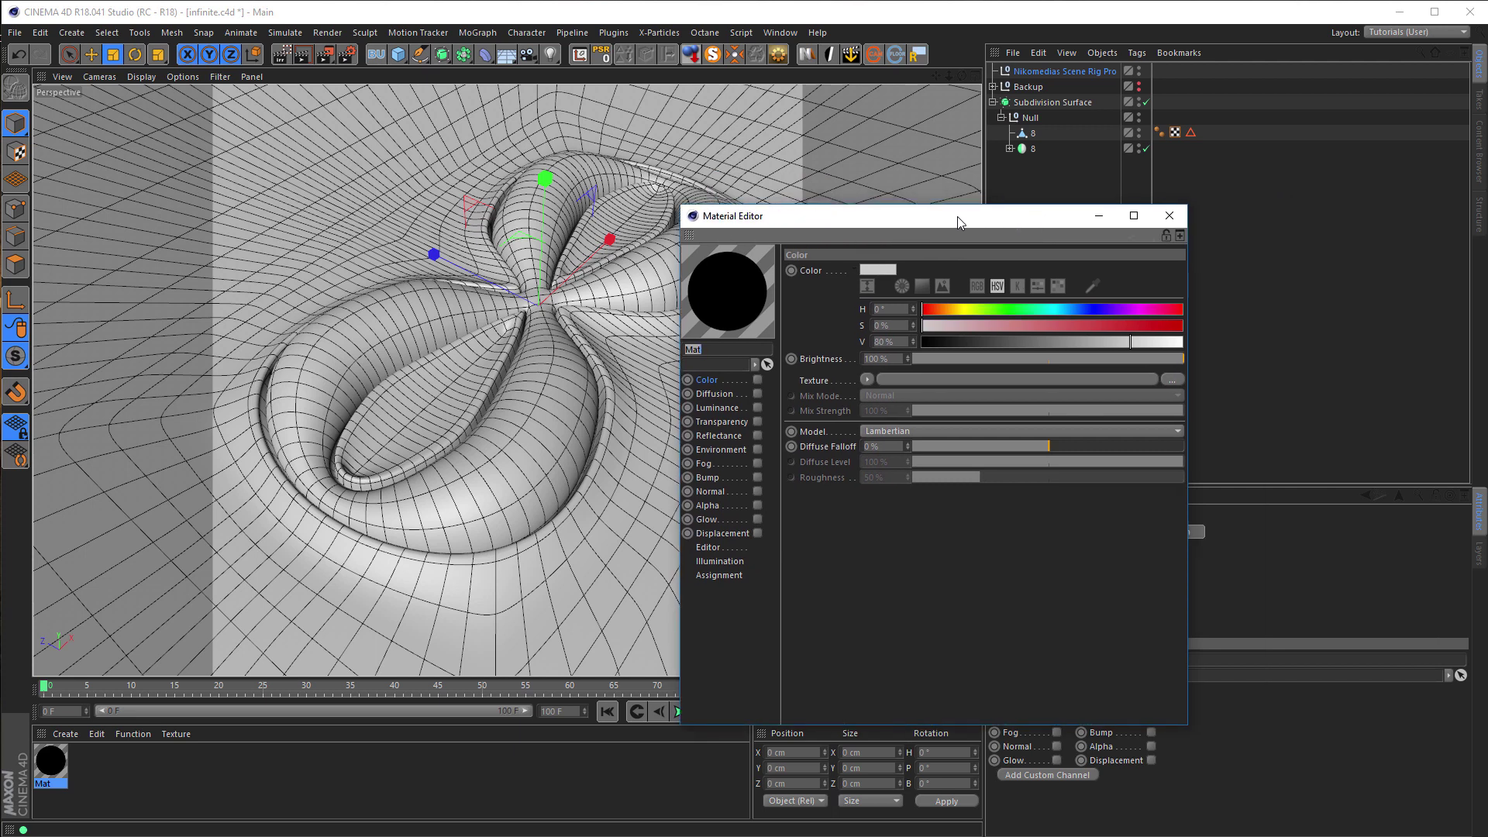
- Open the Content Browser beside the editor and show the My Textures > Wood presets
{"action": "key", "text": "shift+F8"}
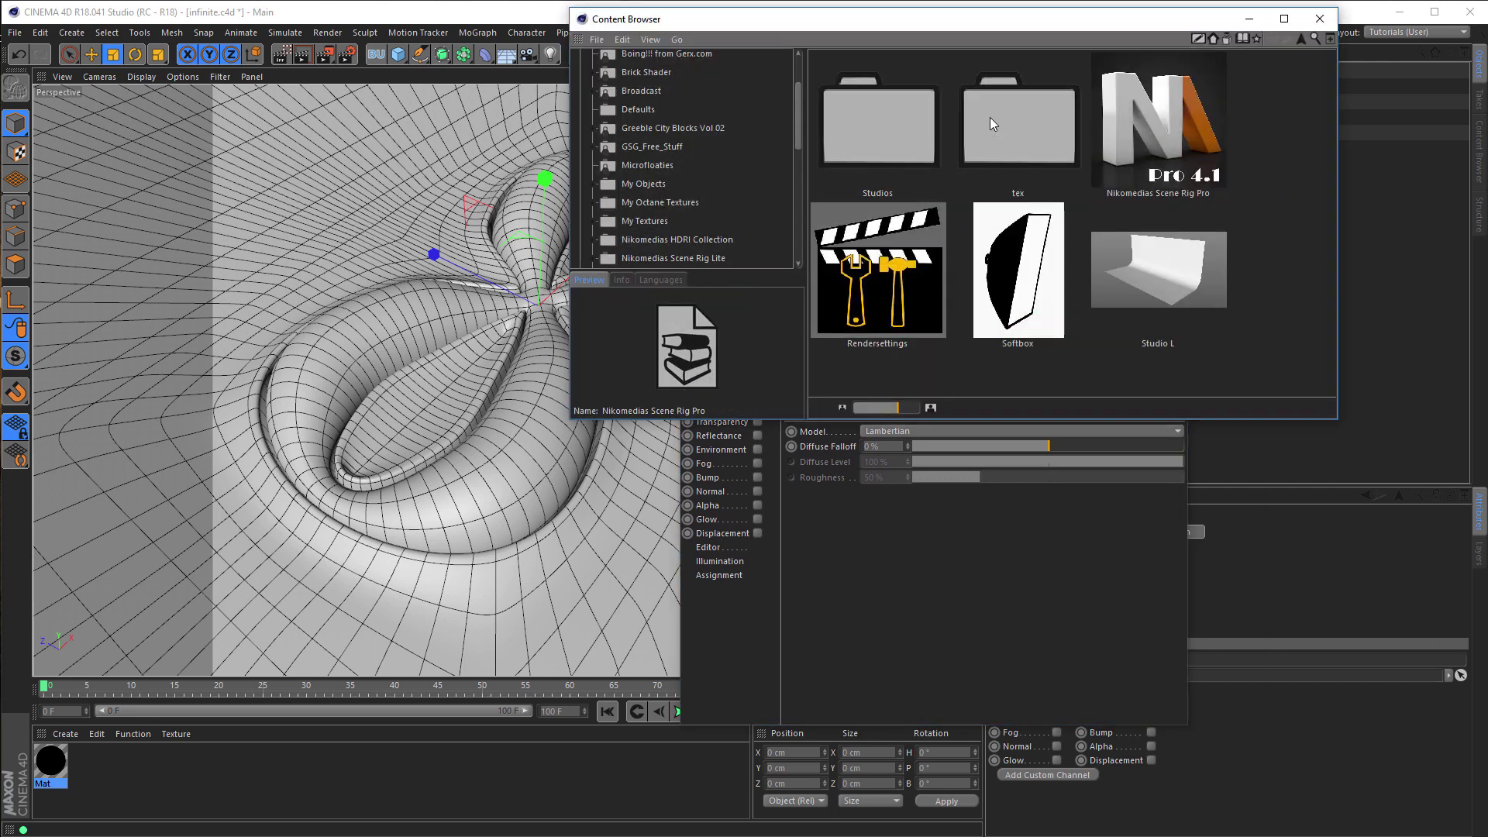
{"action": "left_click_drag", "start_coordinate": [939, 28], "coordinate": [419, 72]}
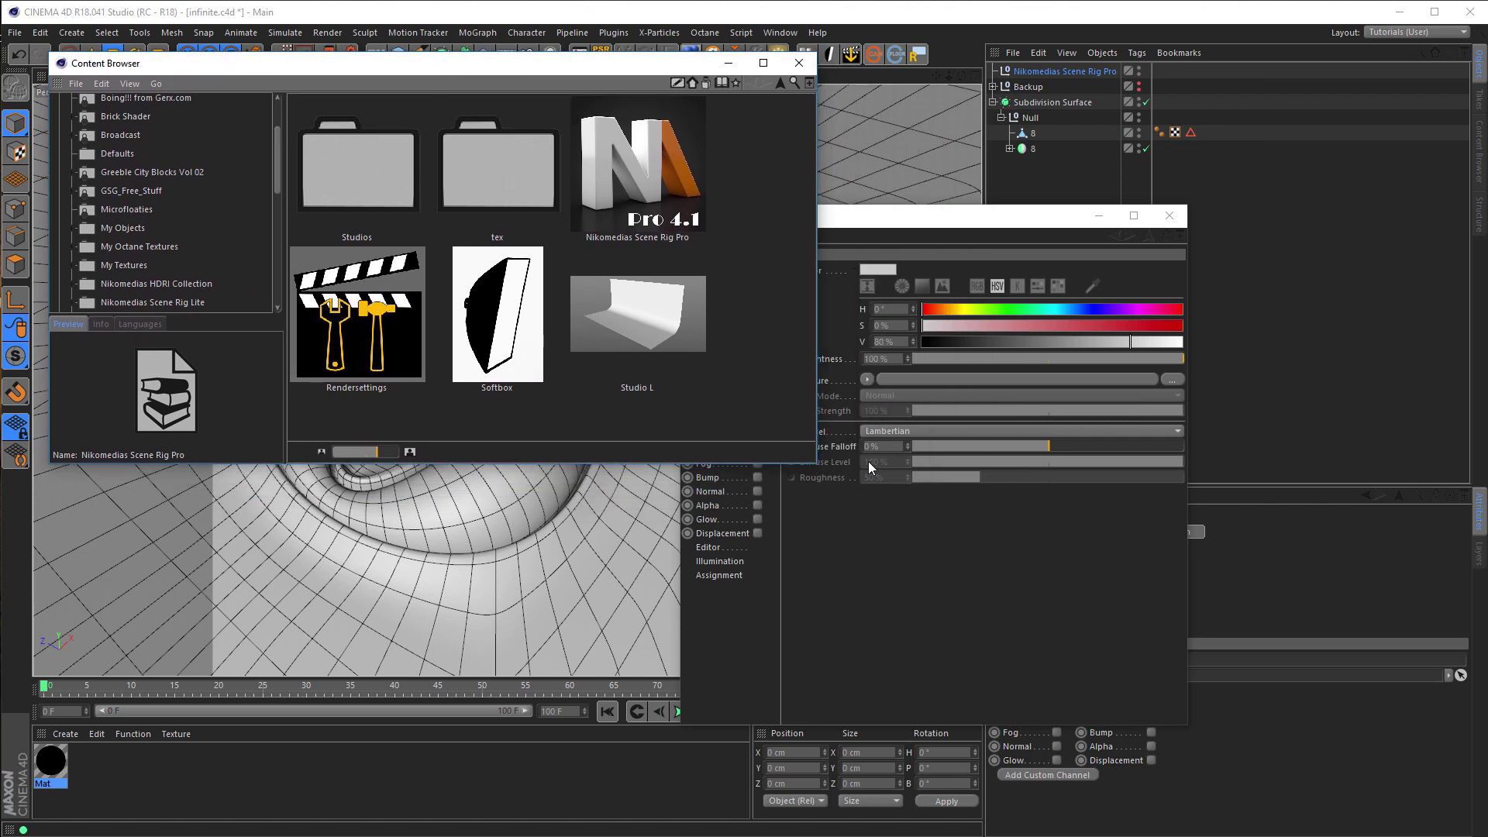
{"action": "left_click_drag", "start_coordinate": [816, 462], "coordinate": [836, 575]}
{"action": "left_click_drag", "start_coordinate": [1010, 222], "coordinate": [1206, 179]}
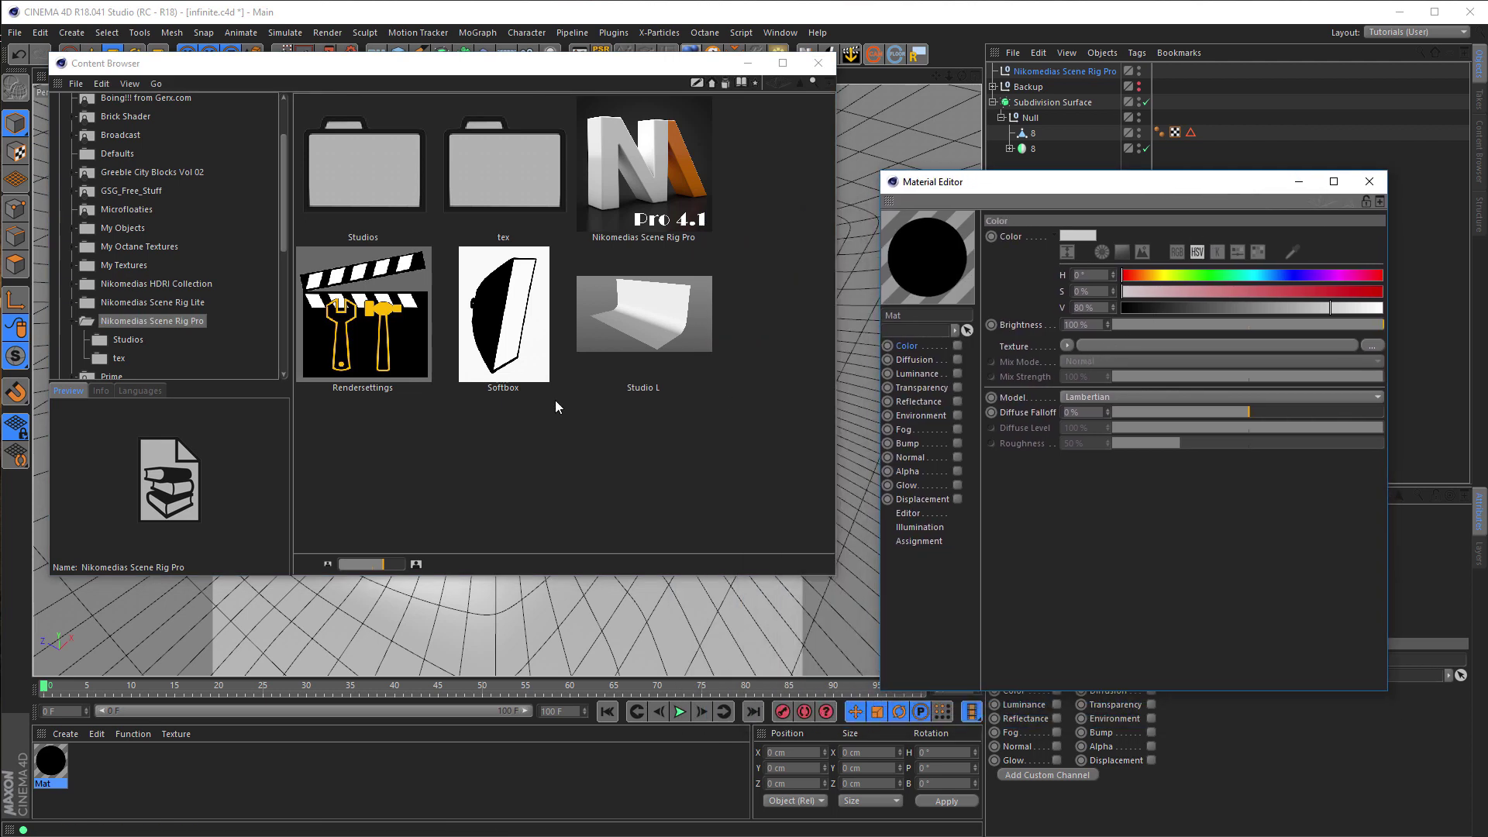
{"action": "left_click", "coordinate": [78, 321]}
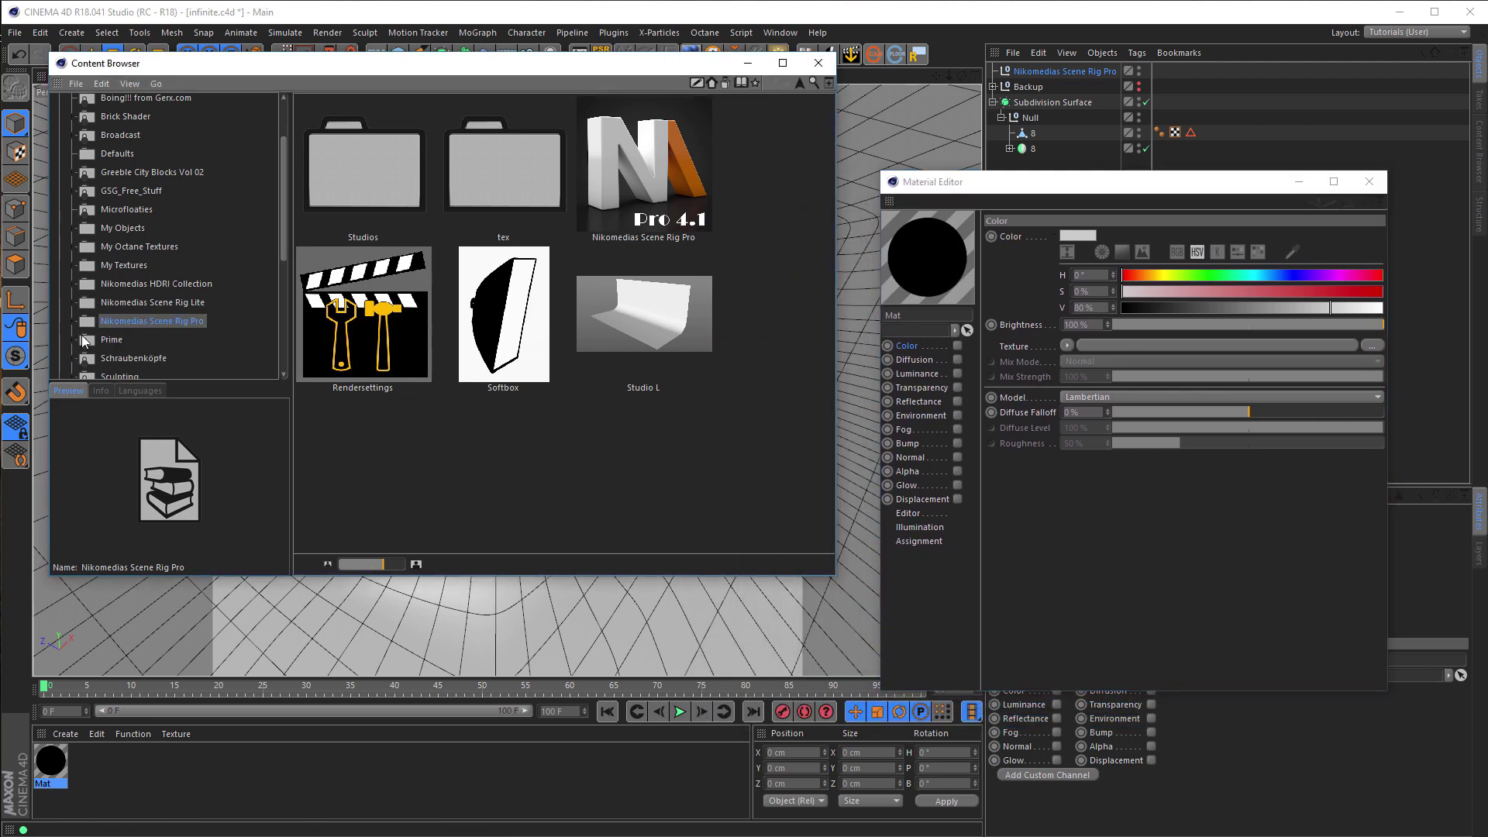
{"action": "left_click", "coordinate": [78, 267]}
{"action": "scroll", "coordinate": [133, 307], "scroll_direction": "down", "scroll_amount": 4}
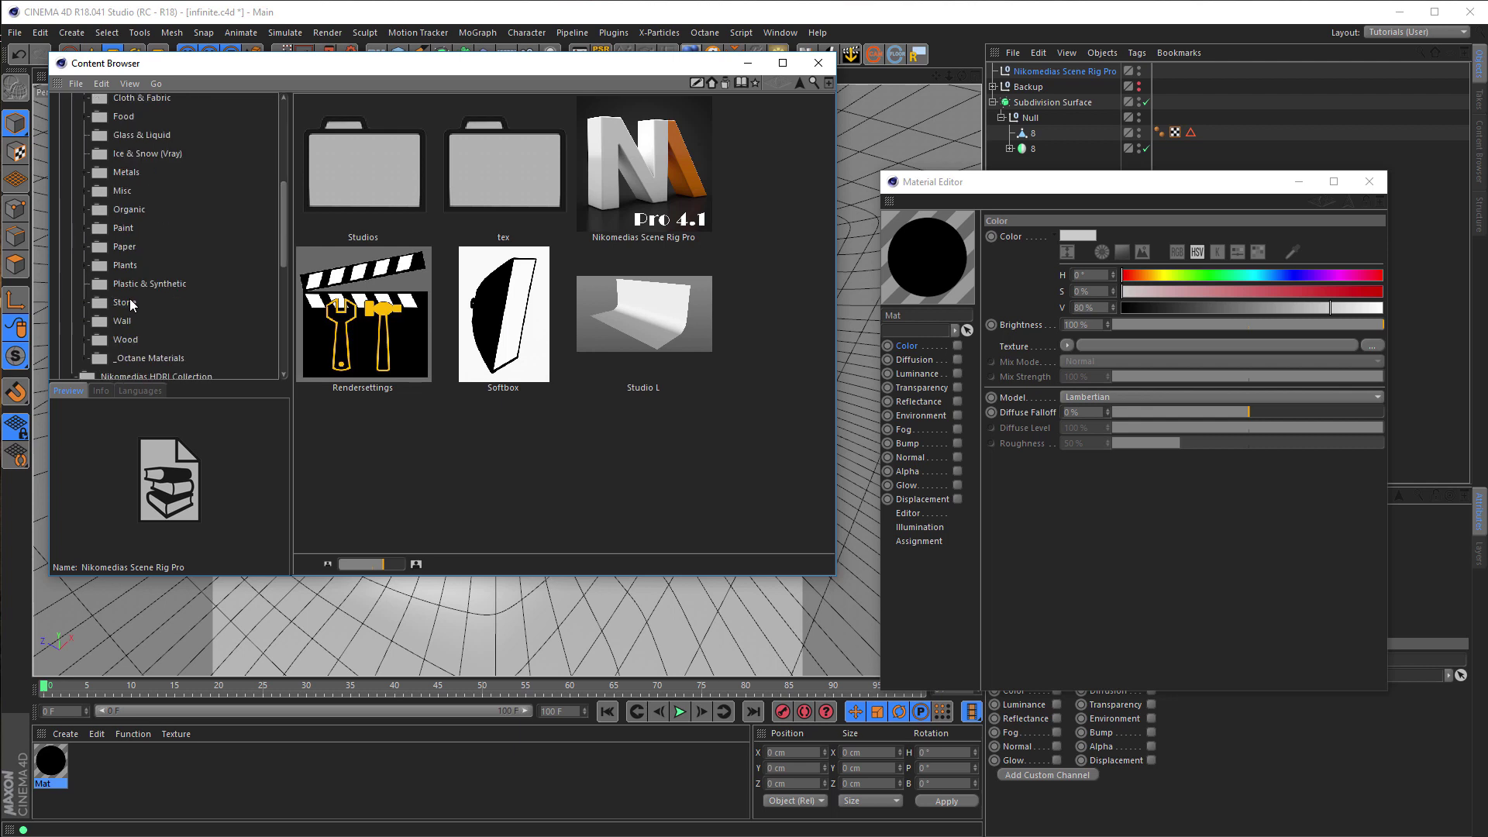
{"action": "left_click", "coordinate": [130, 341]}
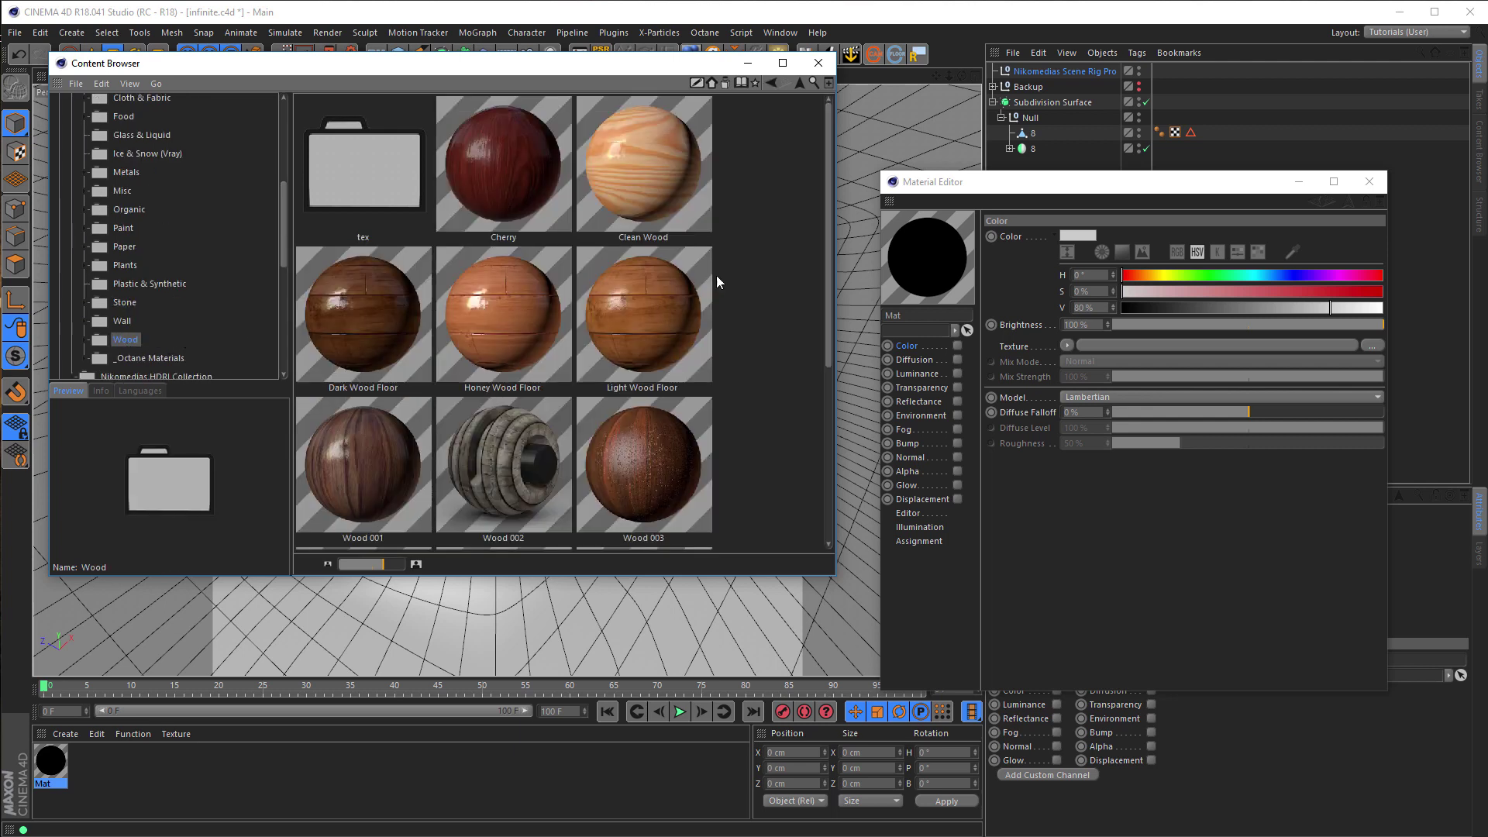
- Browse to the Octane Wood tex folder and select Red wood_D.png
{"action": "mouse_move", "coordinate": [825, 190]}
{"action": "left_mouse_down"}
{"action": "mouse_move", "coordinate": [831, 383]}
{"action": "mouse_move", "coordinate": [830, 178]}
{"action": "left_mouse_up"}
{"action": "left_click_drag", "start_coordinate": [281, 210], "coordinate": [284, 162]}
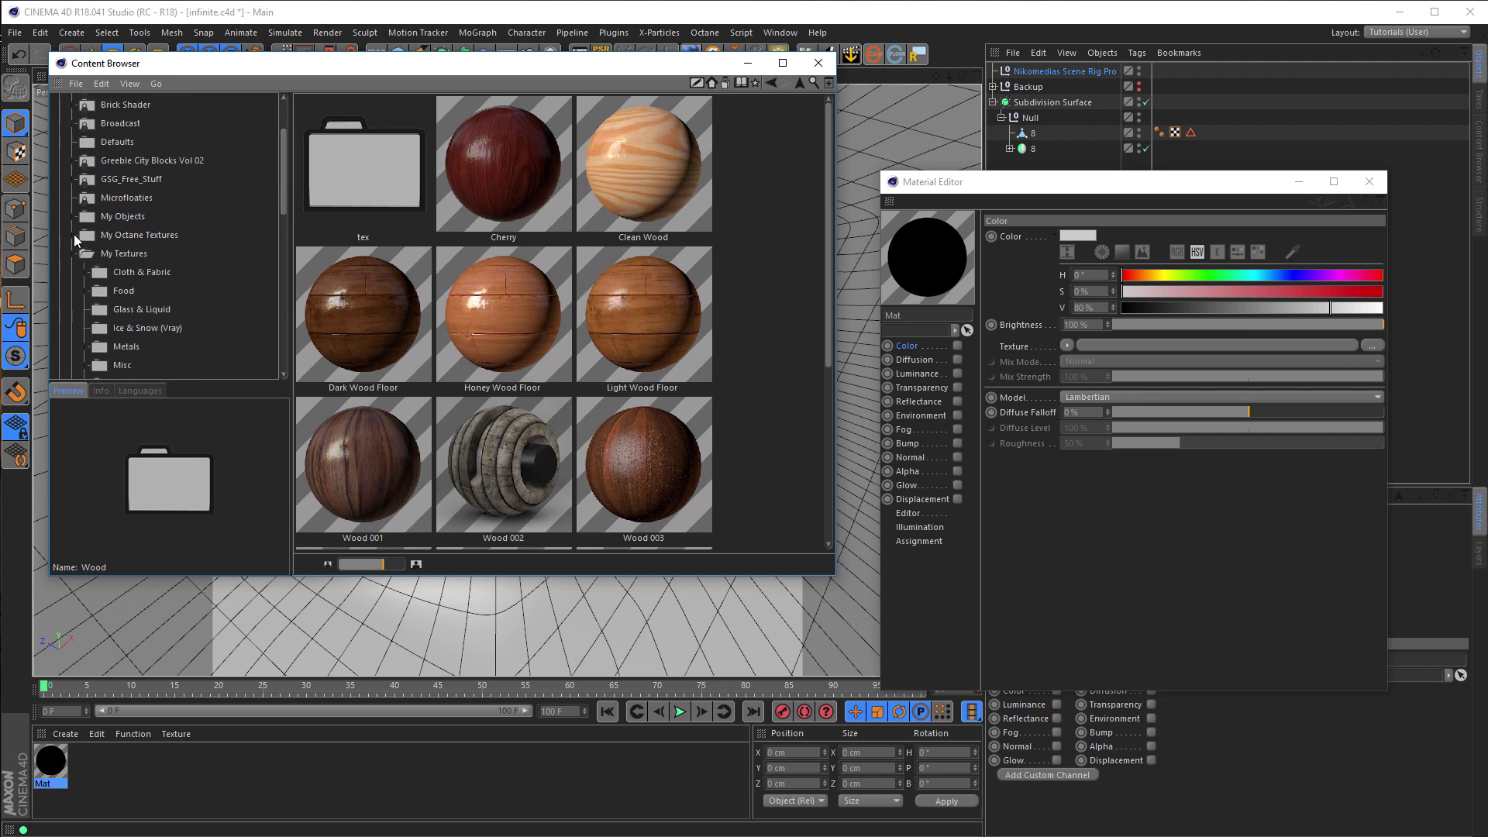
{"action": "scroll", "coordinate": [142, 301], "scroll_direction": "down", "scroll_amount": 3}
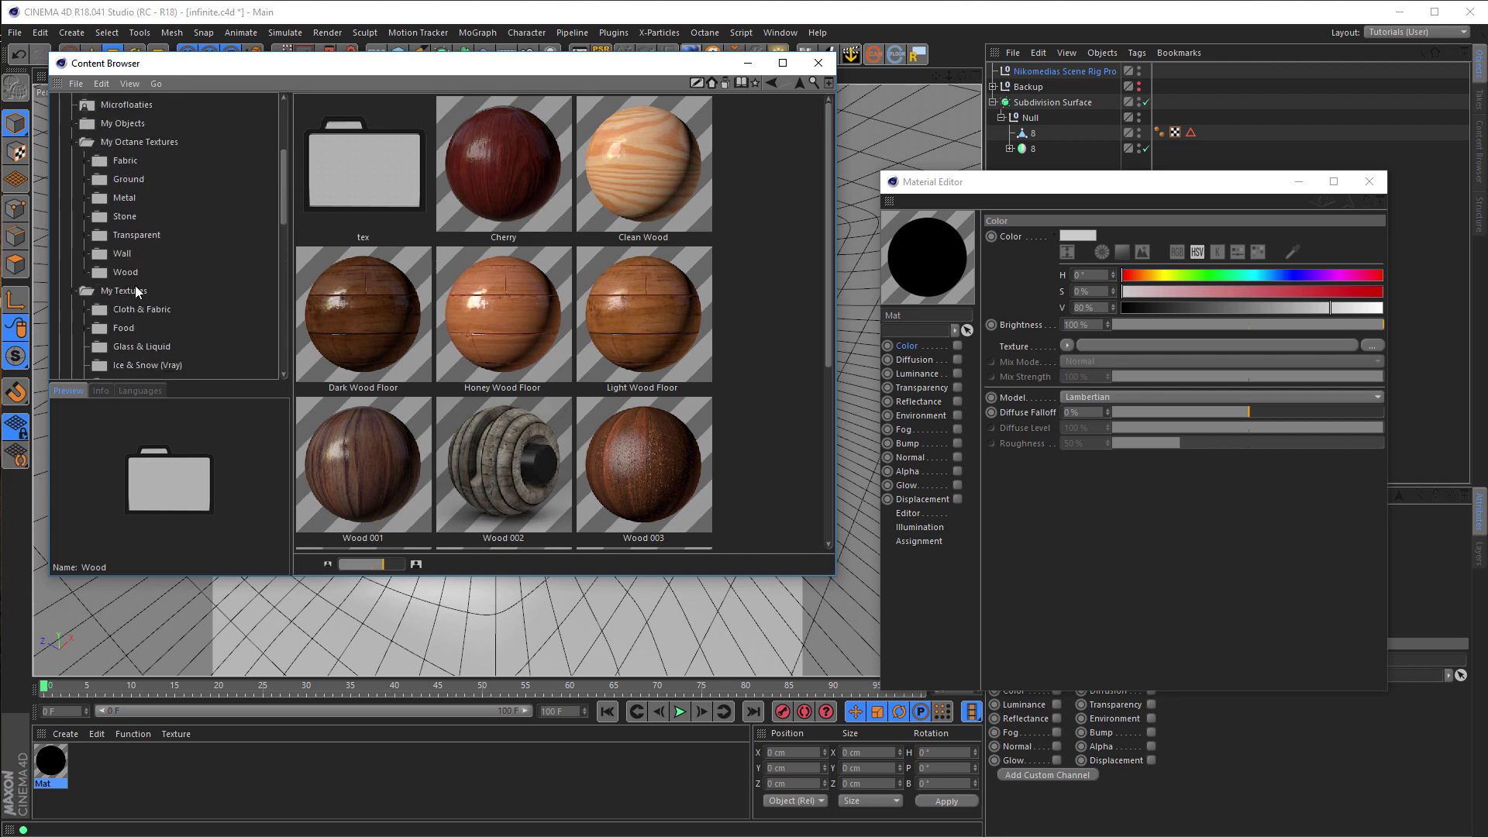
{"action": "left_click", "coordinate": [124, 273]}
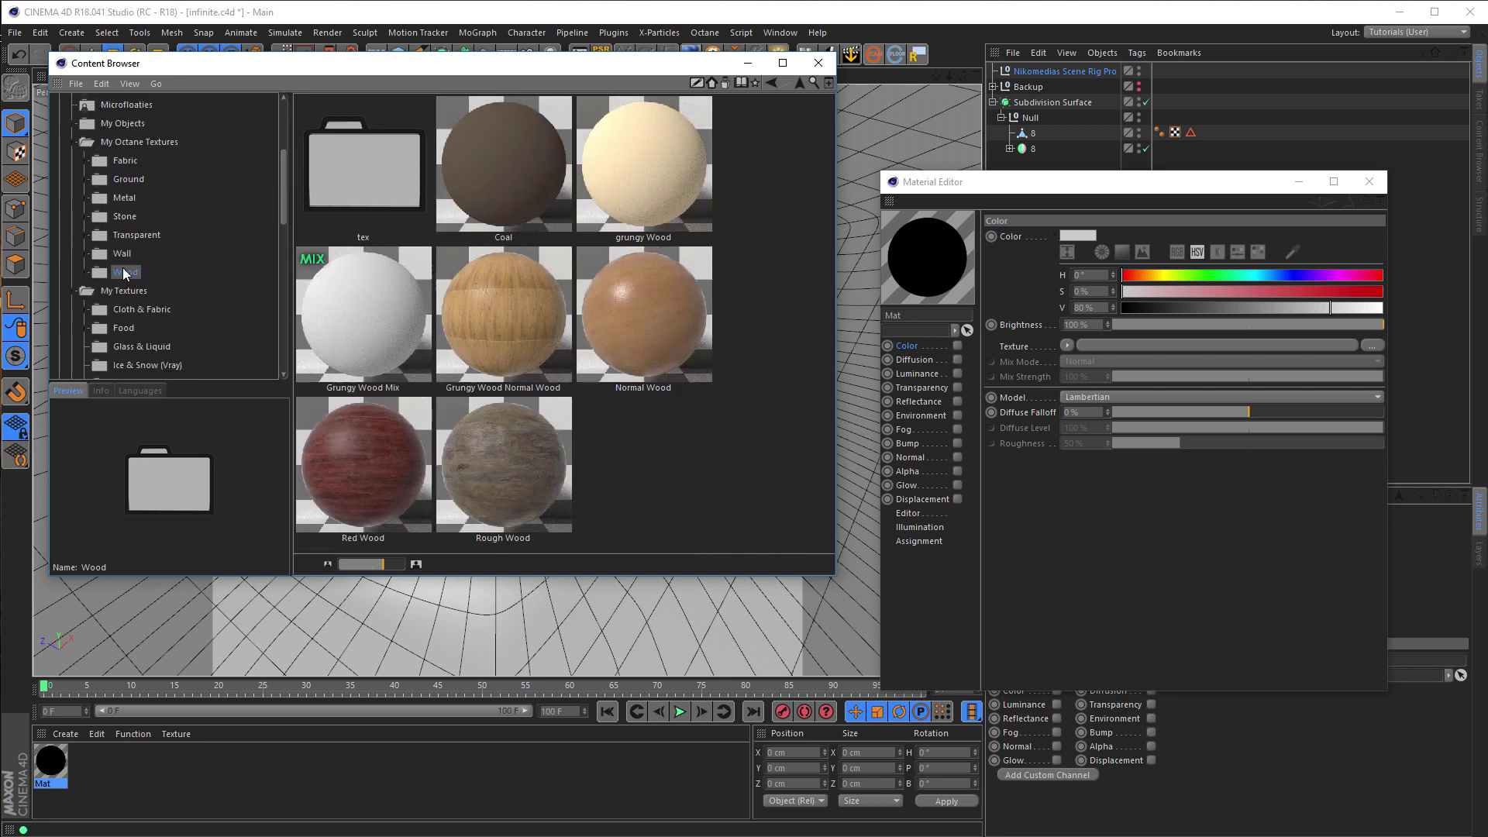
{"action": "left_click", "coordinate": [366, 468]}
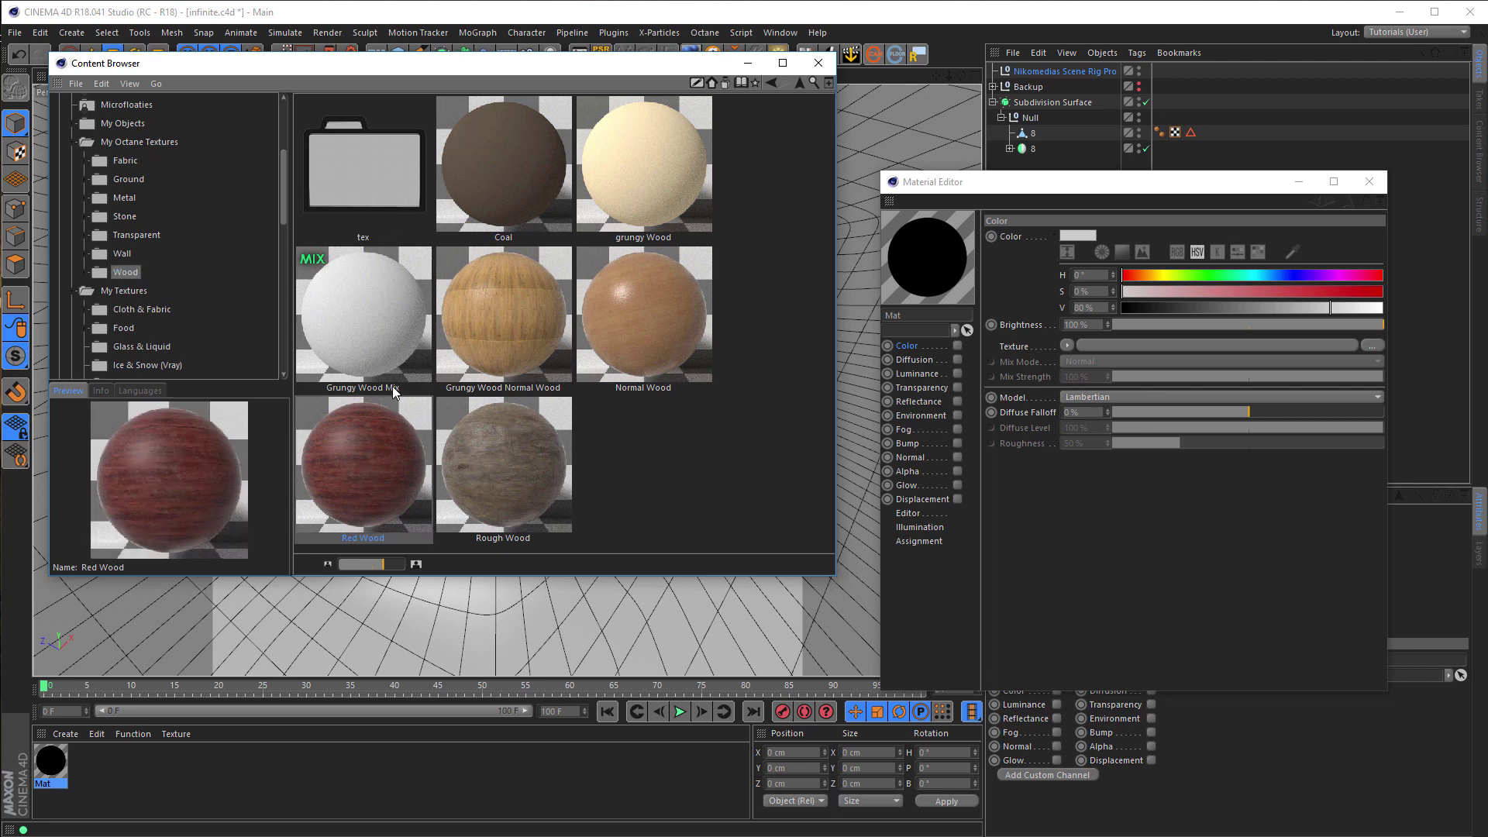
{"action": "double_click", "coordinate": [379, 175]}
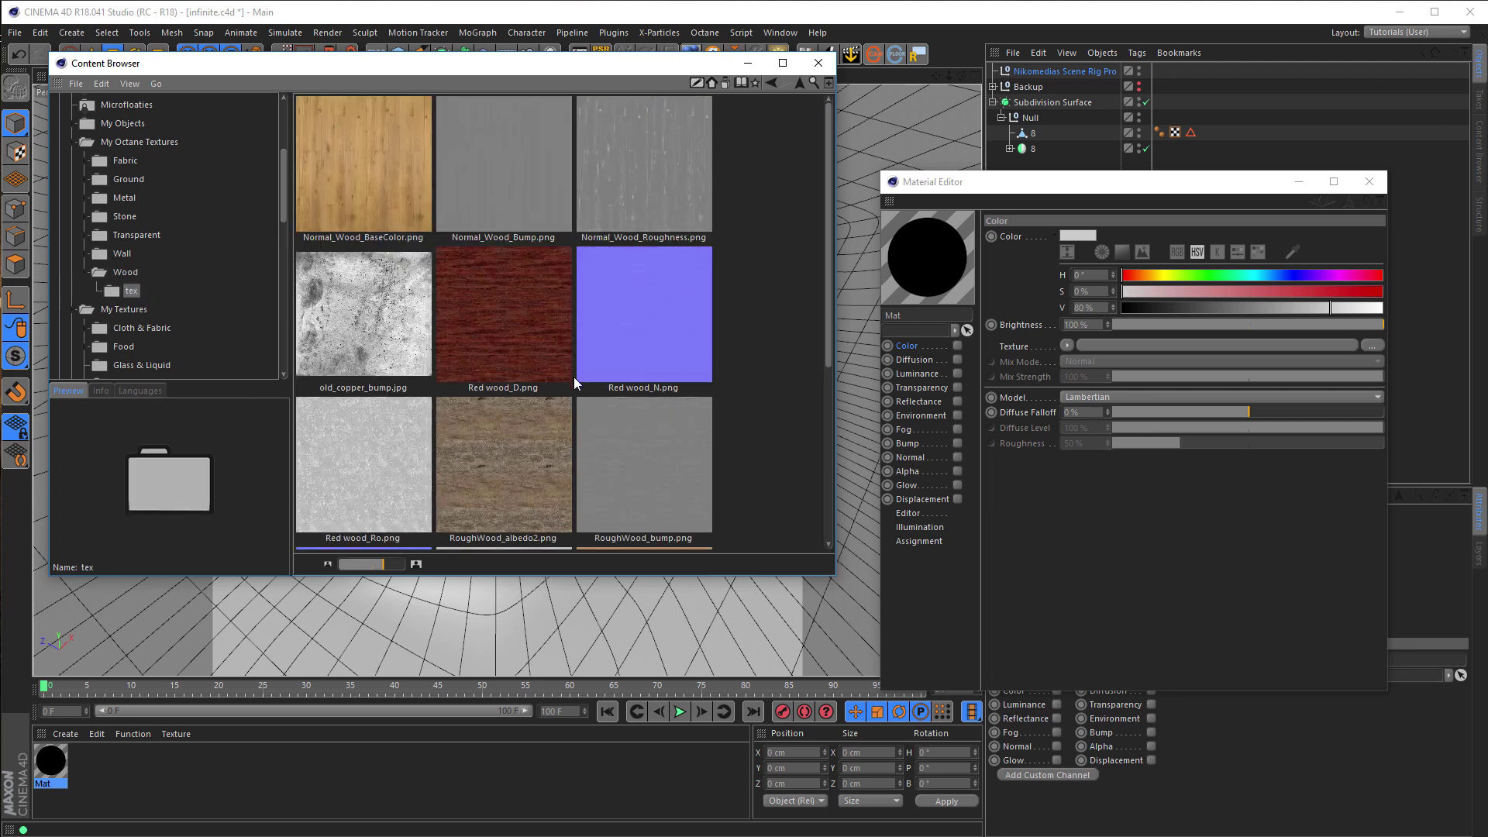
{"action": "left_click", "coordinate": [518, 349]}
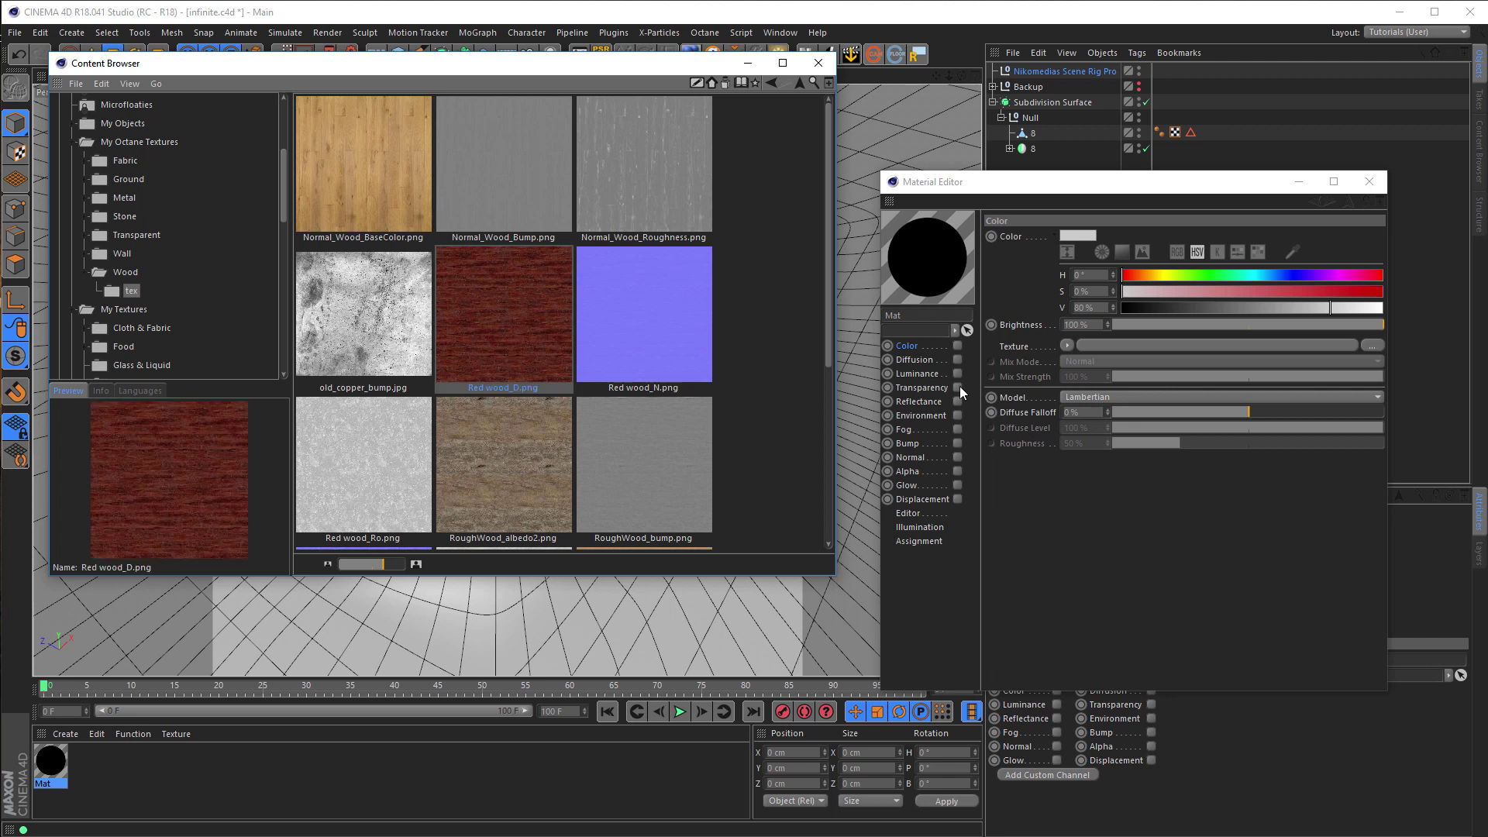
- Enable Mat's Color channel and load Red wood_D.png as its texture
{"action": "left_click", "coordinate": [958, 346]}
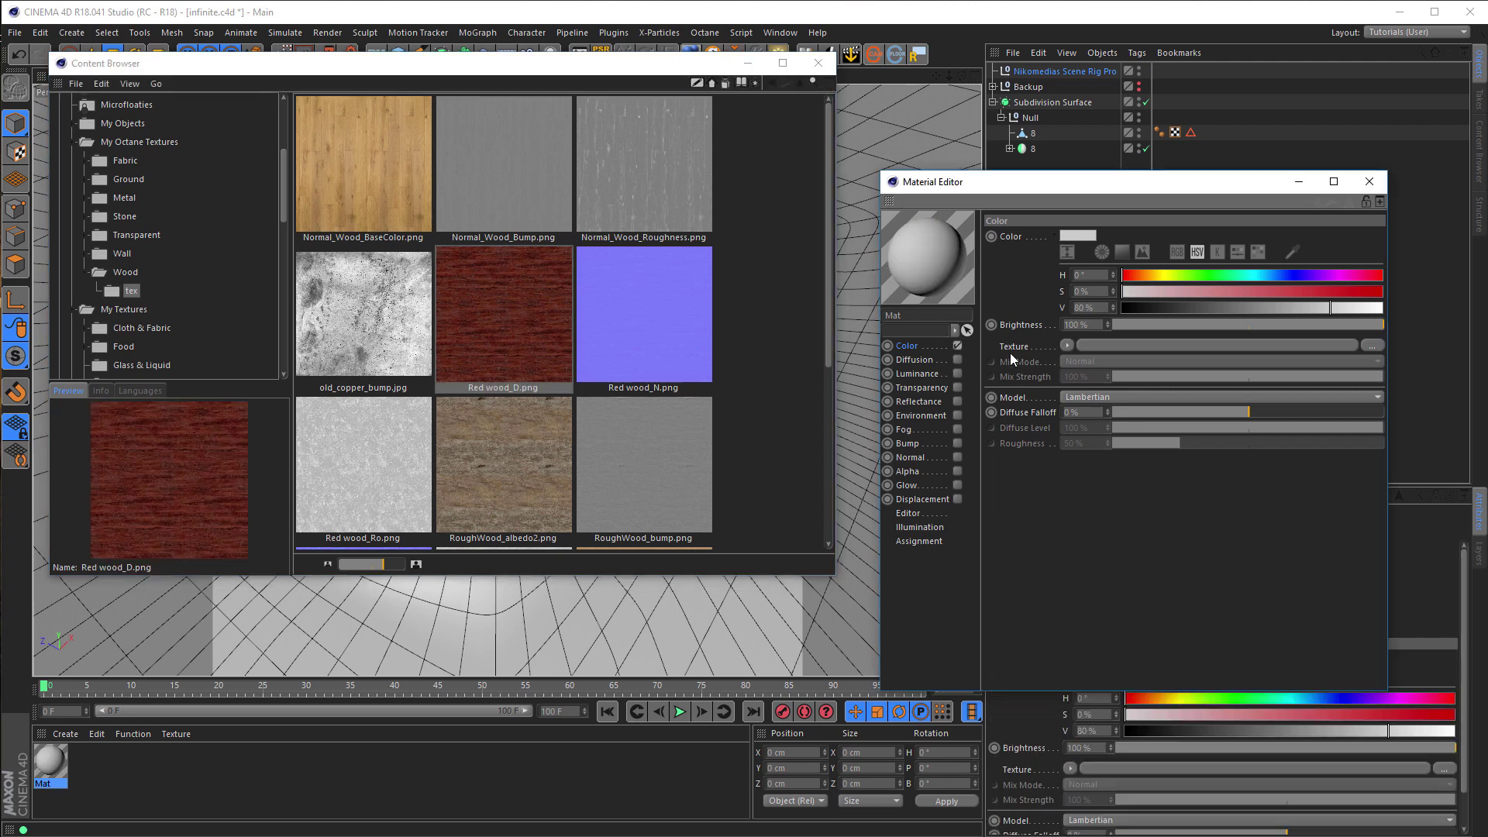
{"action": "left_click", "coordinate": [492, 323]}
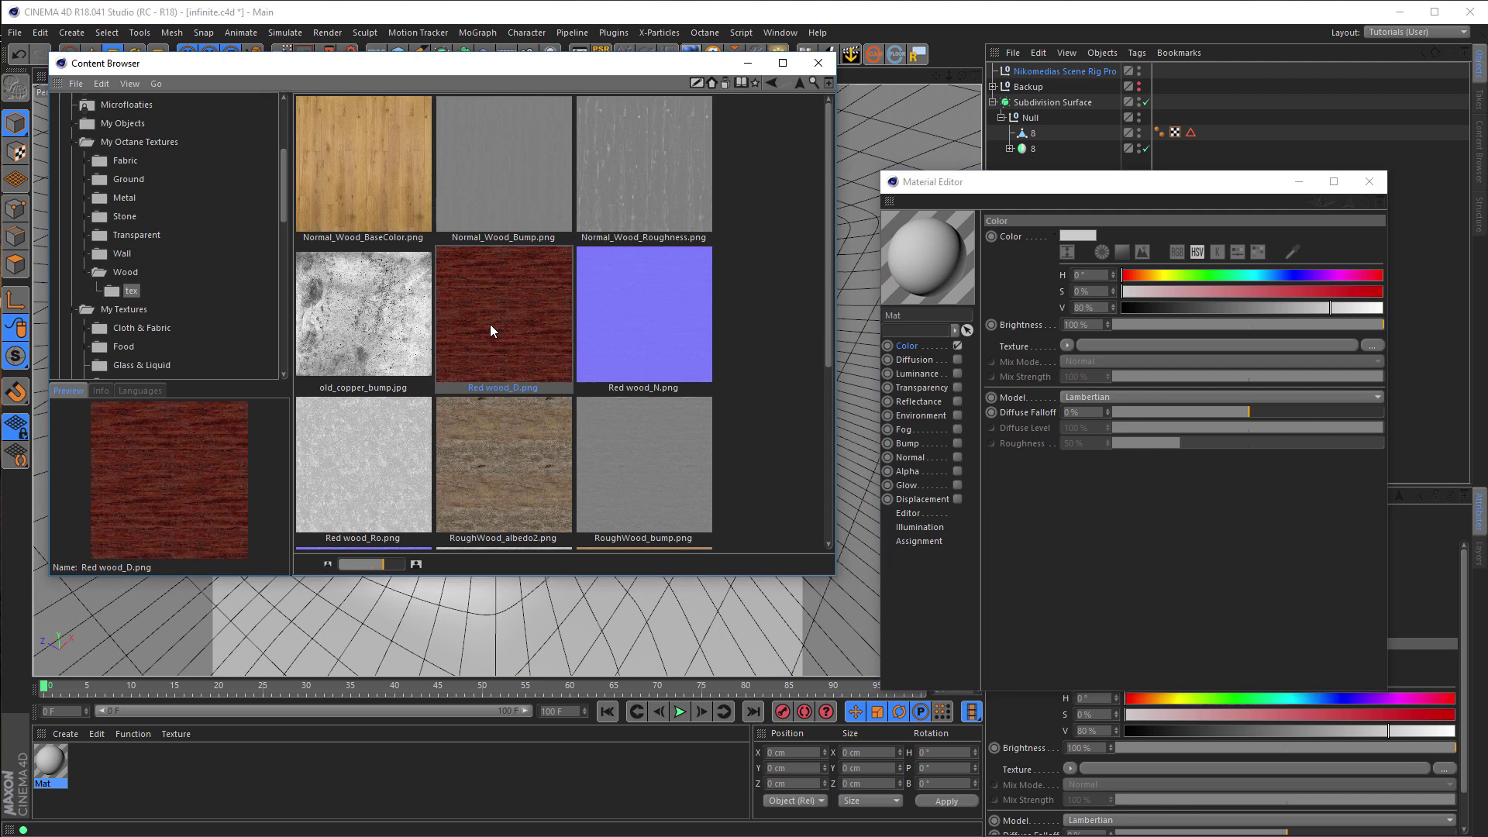
{"action": "left_click_drag", "start_coordinate": [609, 362], "coordinate": [1094, 349]}
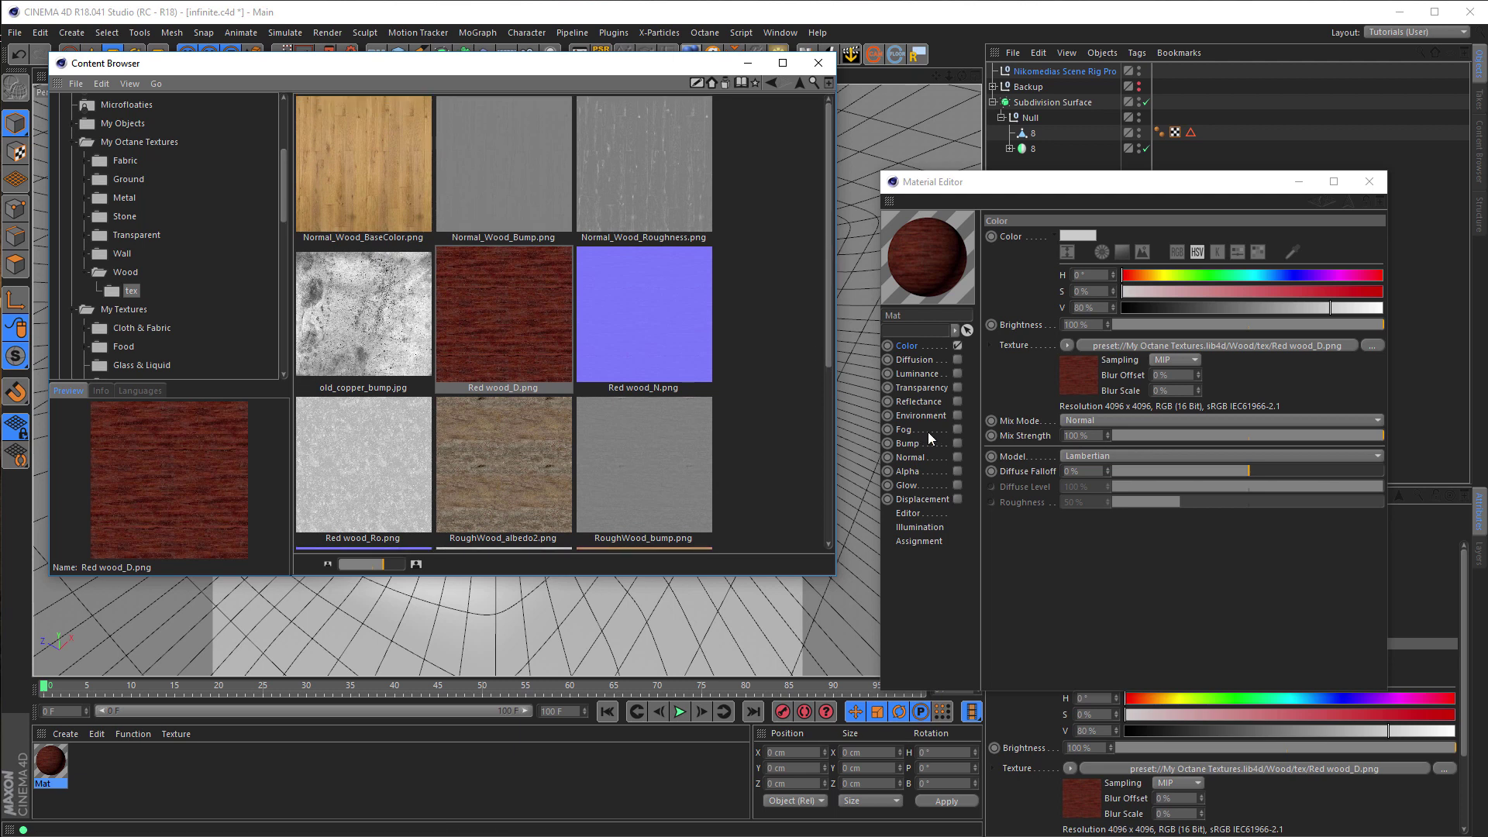
- Enable the Normal channel with Red wood_N.png as its texture, then select Red wood_Ro.png
{"action": "left_click", "coordinate": [960, 457]}
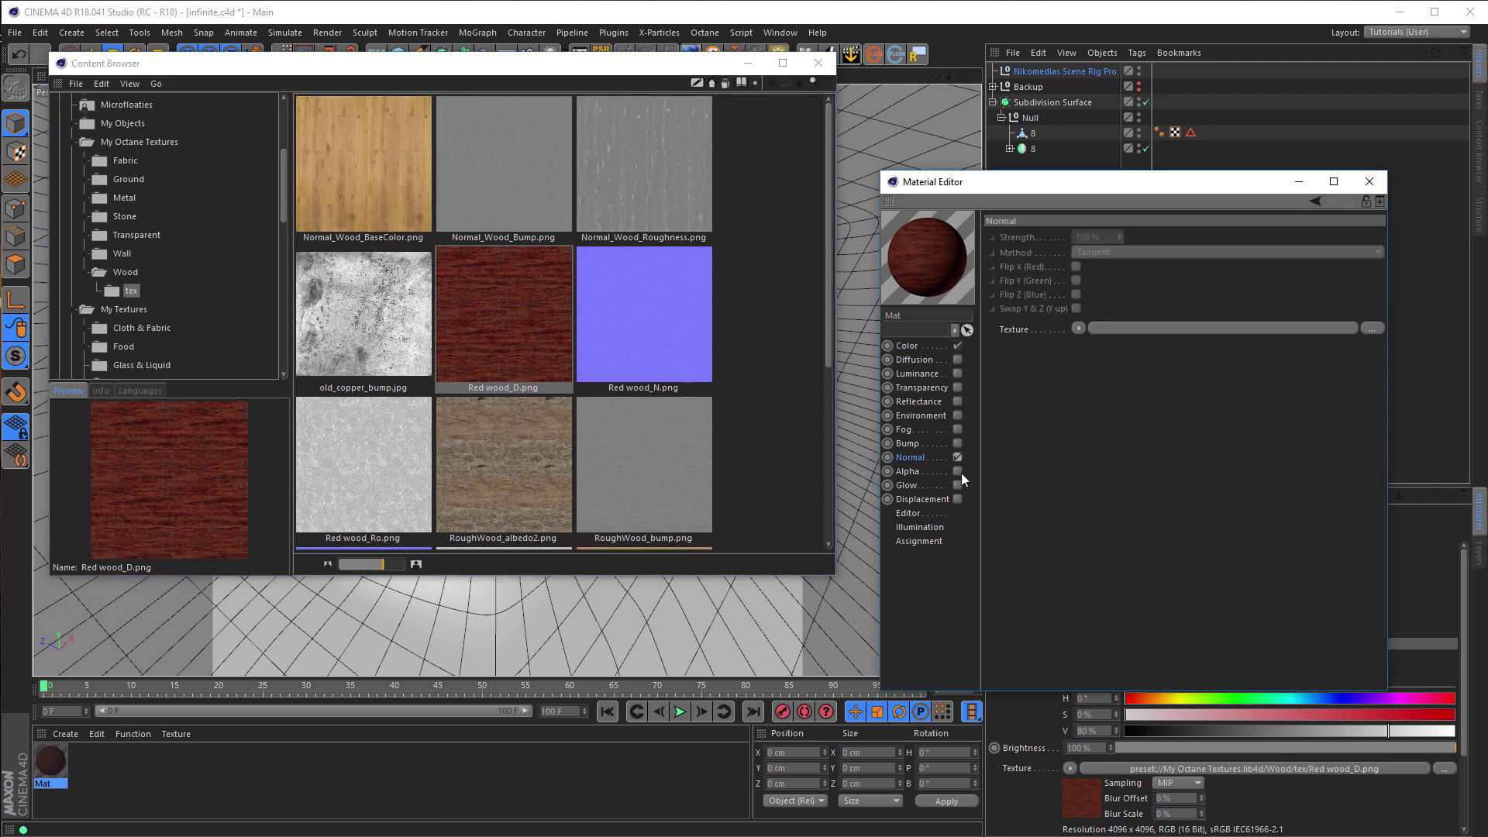
{"action": "left_click_drag", "start_coordinate": [651, 332], "coordinate": [1121, 337]}
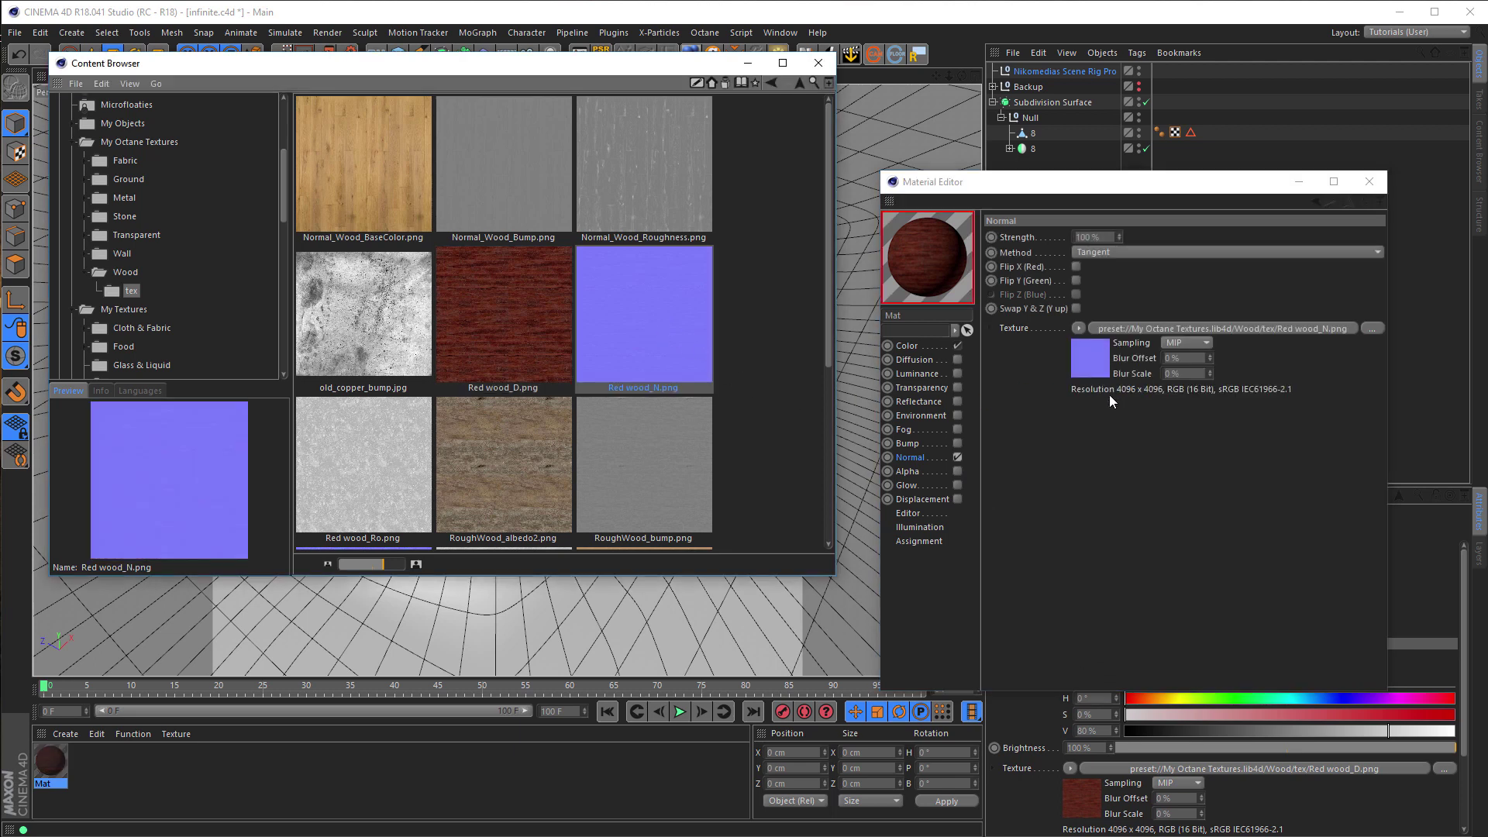
{"action": "left_click", "coordinate": [370, 502]}
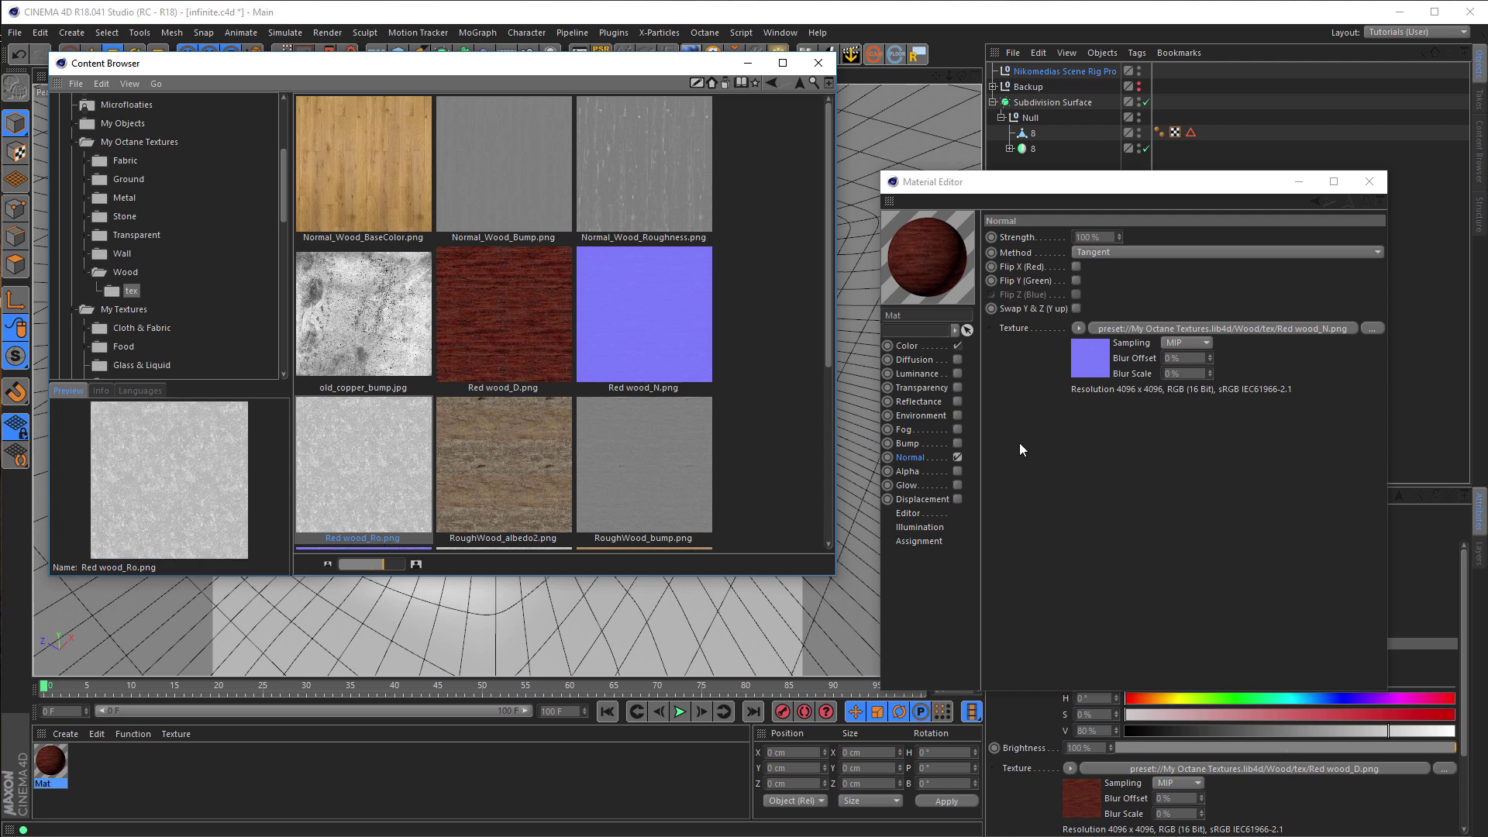
- Set reflectance Fresnel to Oil (Vegetable), specular 0%, roughness 100%, with Red wood_Ro.png roughness texture
{"action": "left_click", "coordinate": [958, 403]}
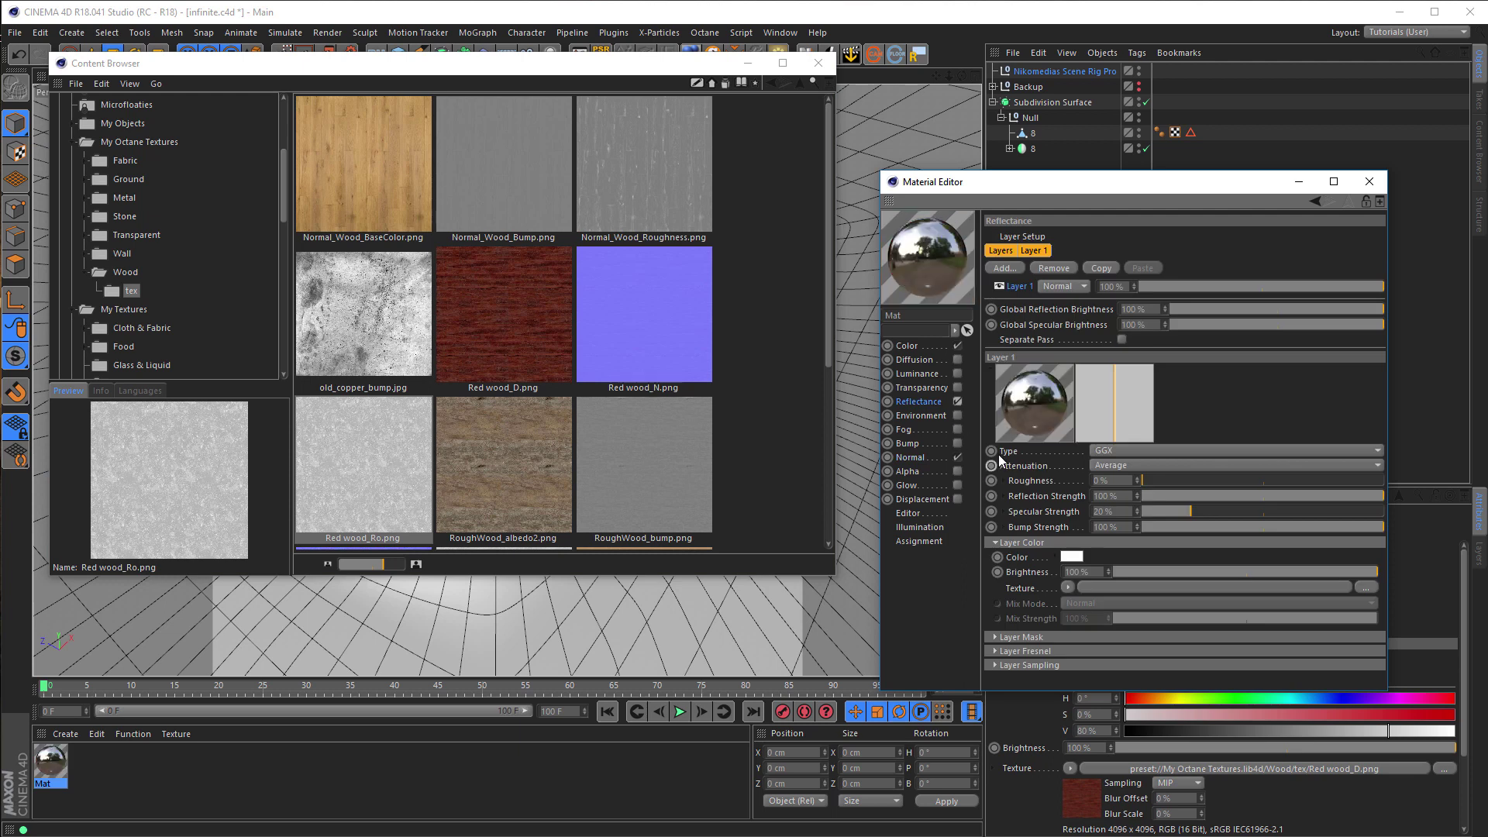
{"action": "left_click", "coordinate": [1027, 651]}
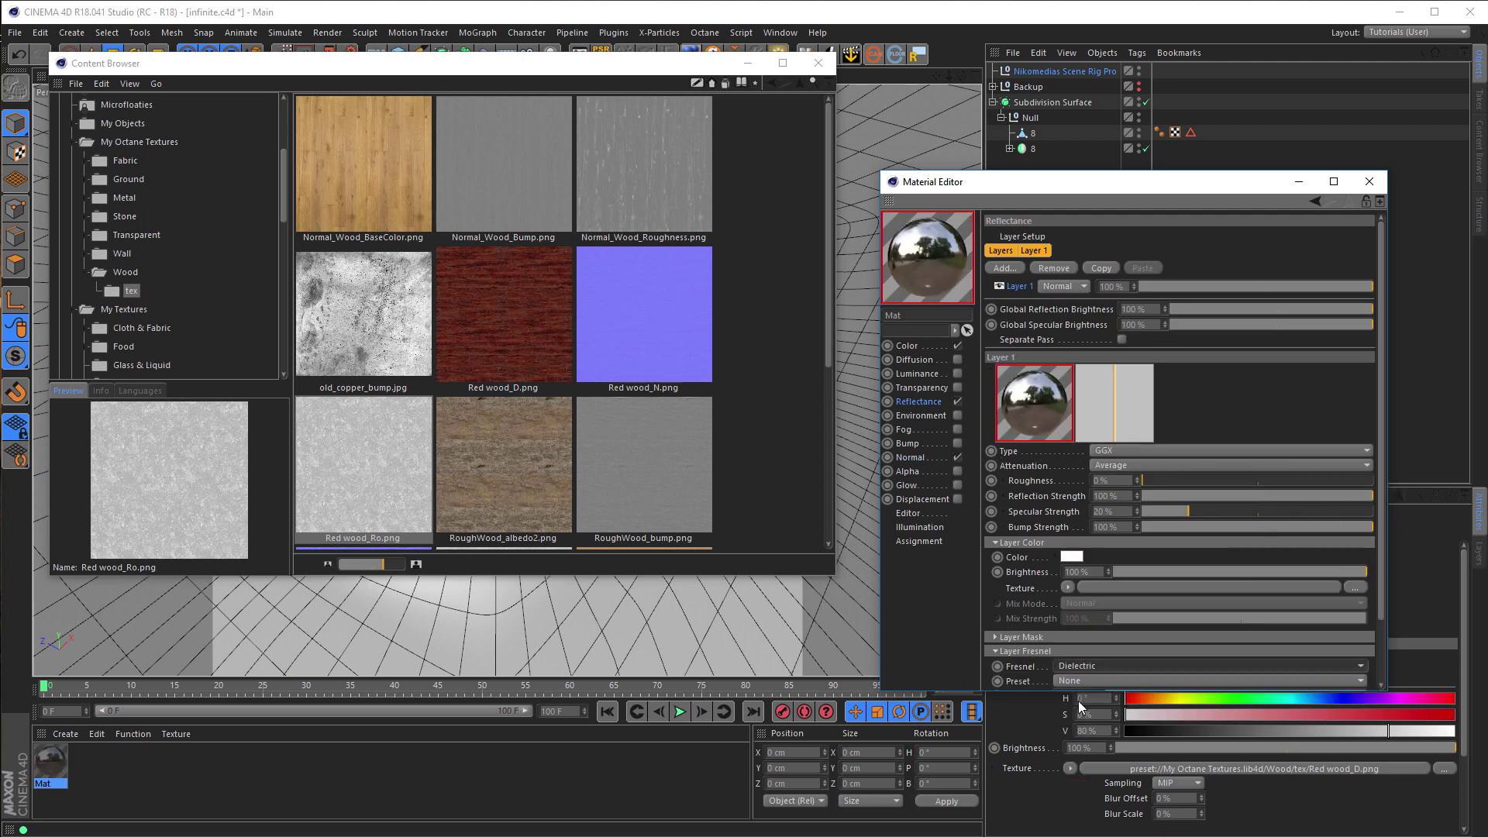
{"action": "left_click_drag", "start_coordinate": [1076, 690], "coordinate": [1076, 771]}
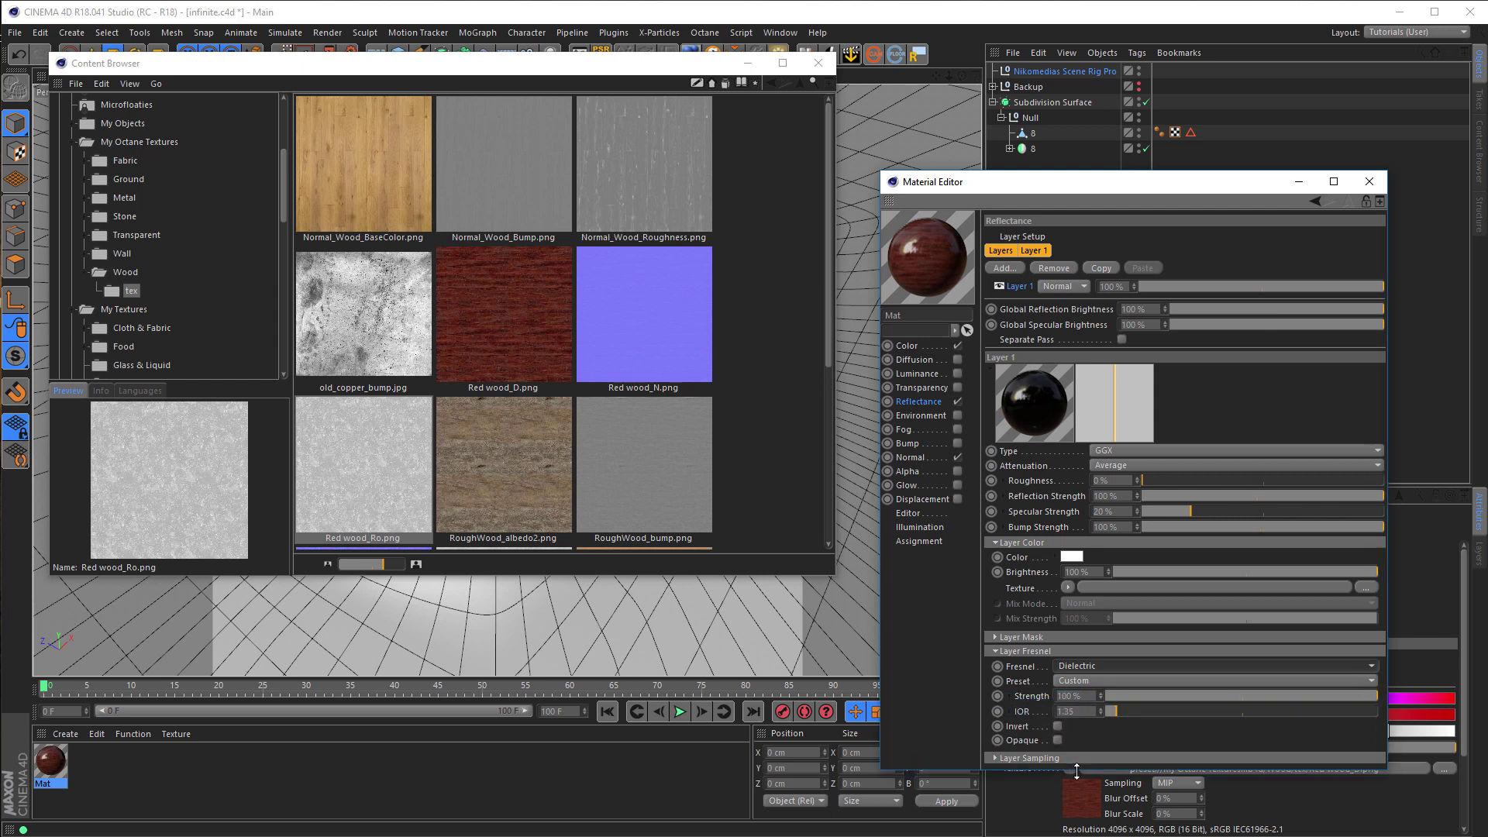
{"action": "left_click", "coordinate": [1101, 681]}
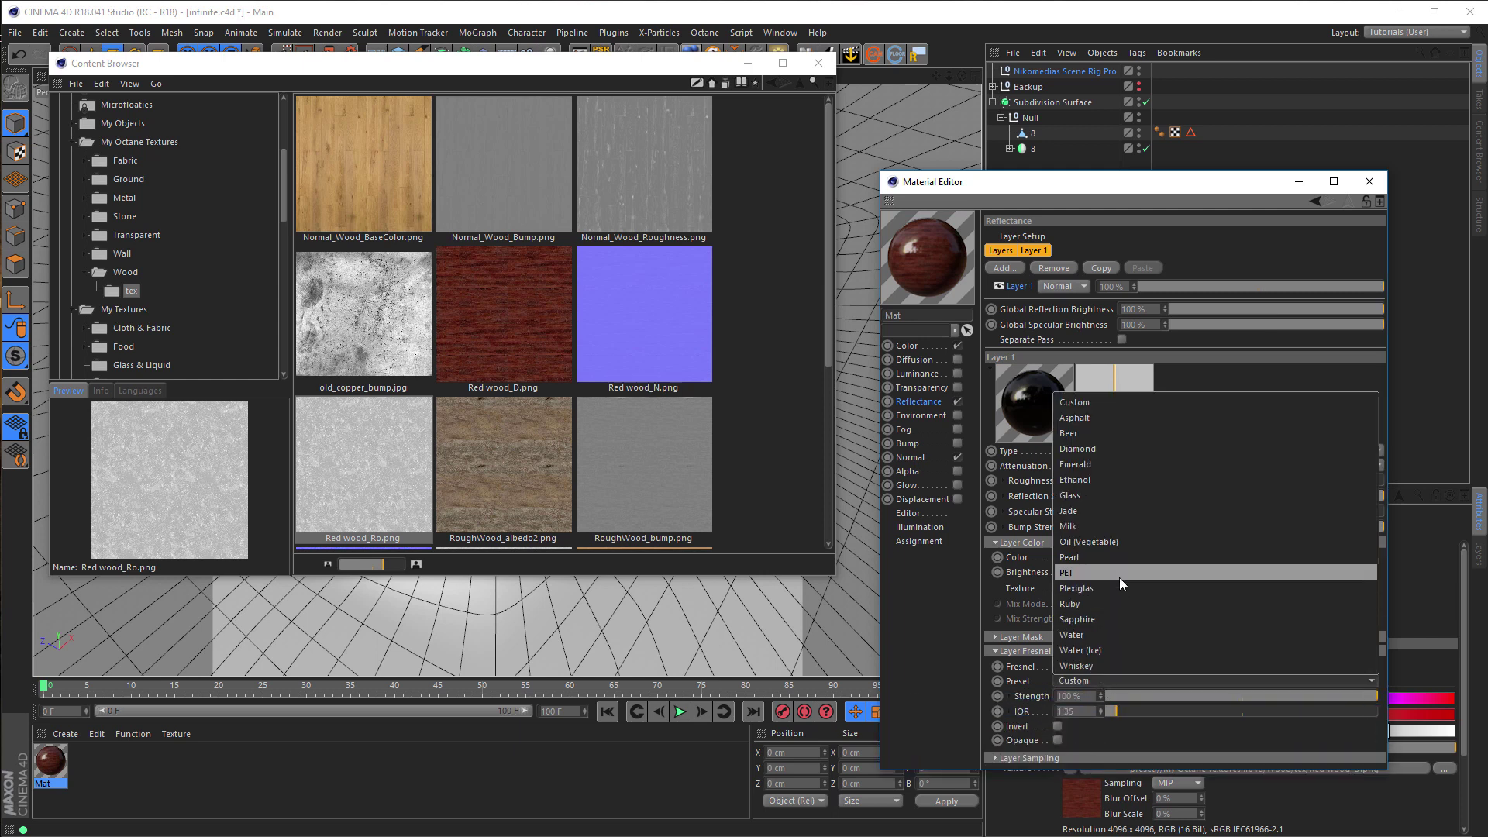
{"action": "left_click", "coordinate": [1129, 542]}
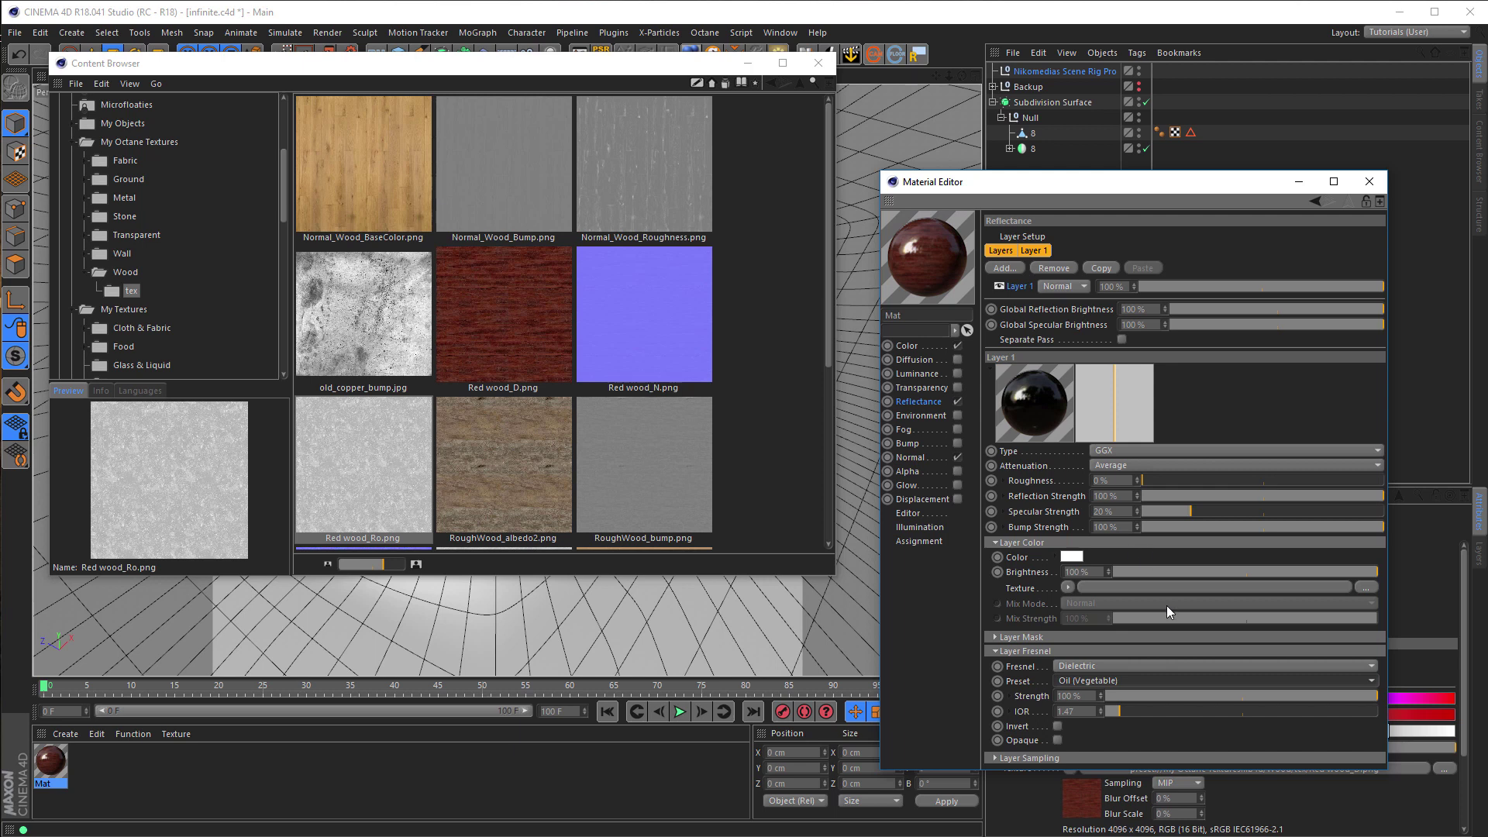
{"action": "left_click_drag", "start_coordinate": [1190, 512], "coordinate": [1011, 521]}
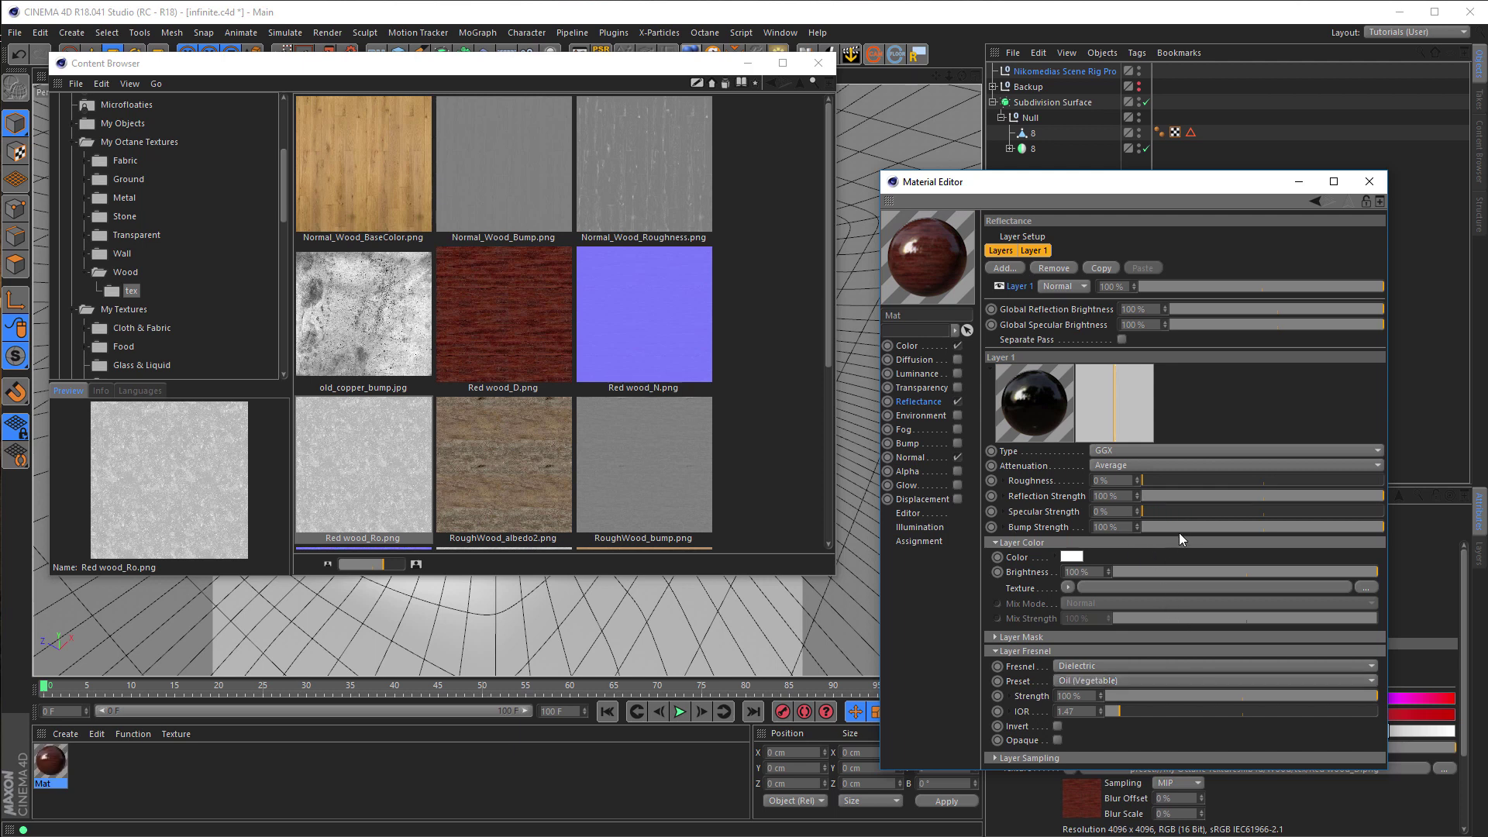
{"action": "left_click_drag", "start_coordinate": [1163, 481], "coordinate": [1403, 471]}
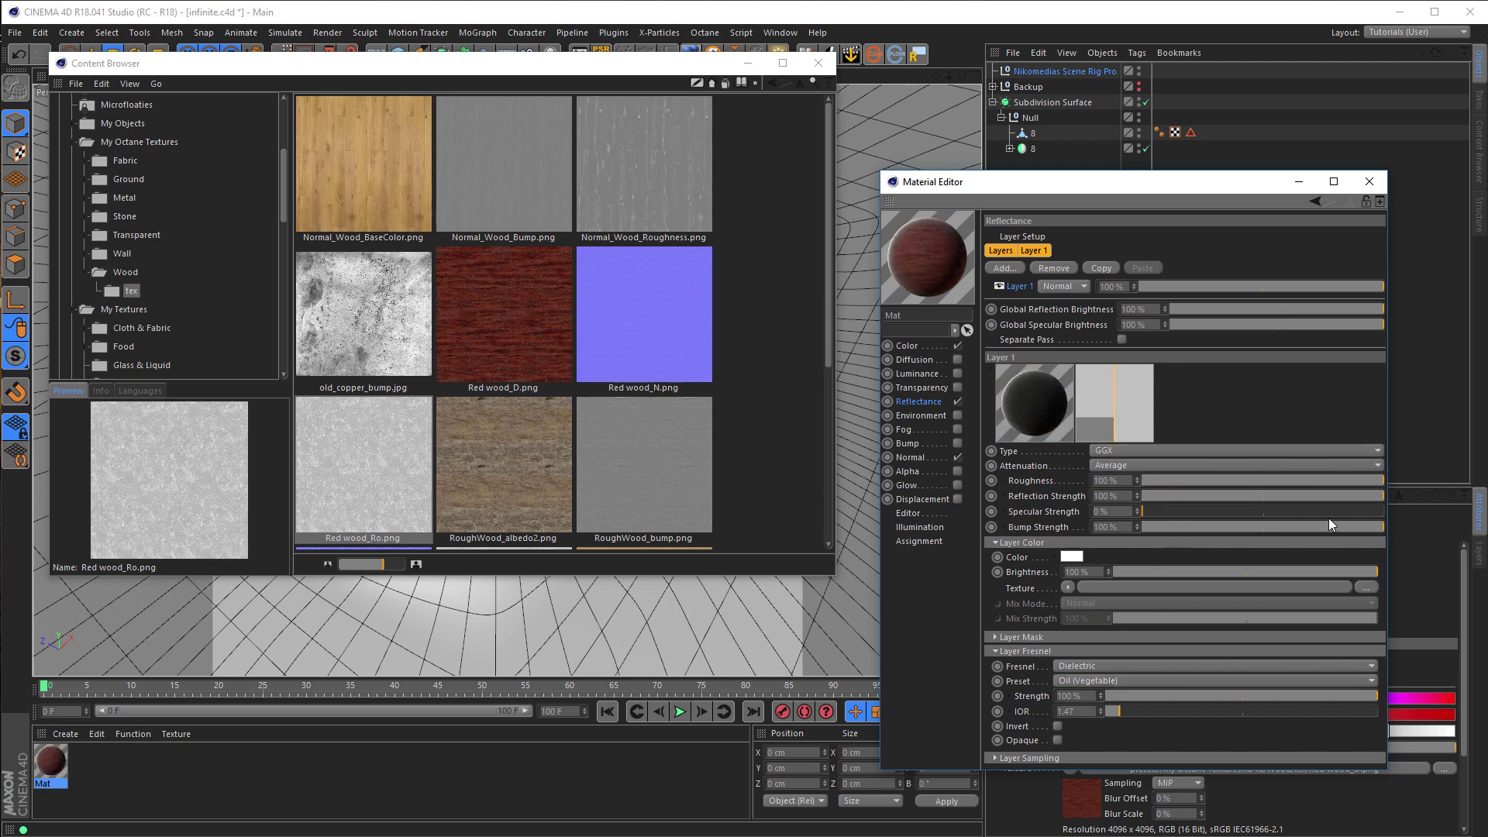
{"action": "left_click", "coordinate": [1004, 482]}
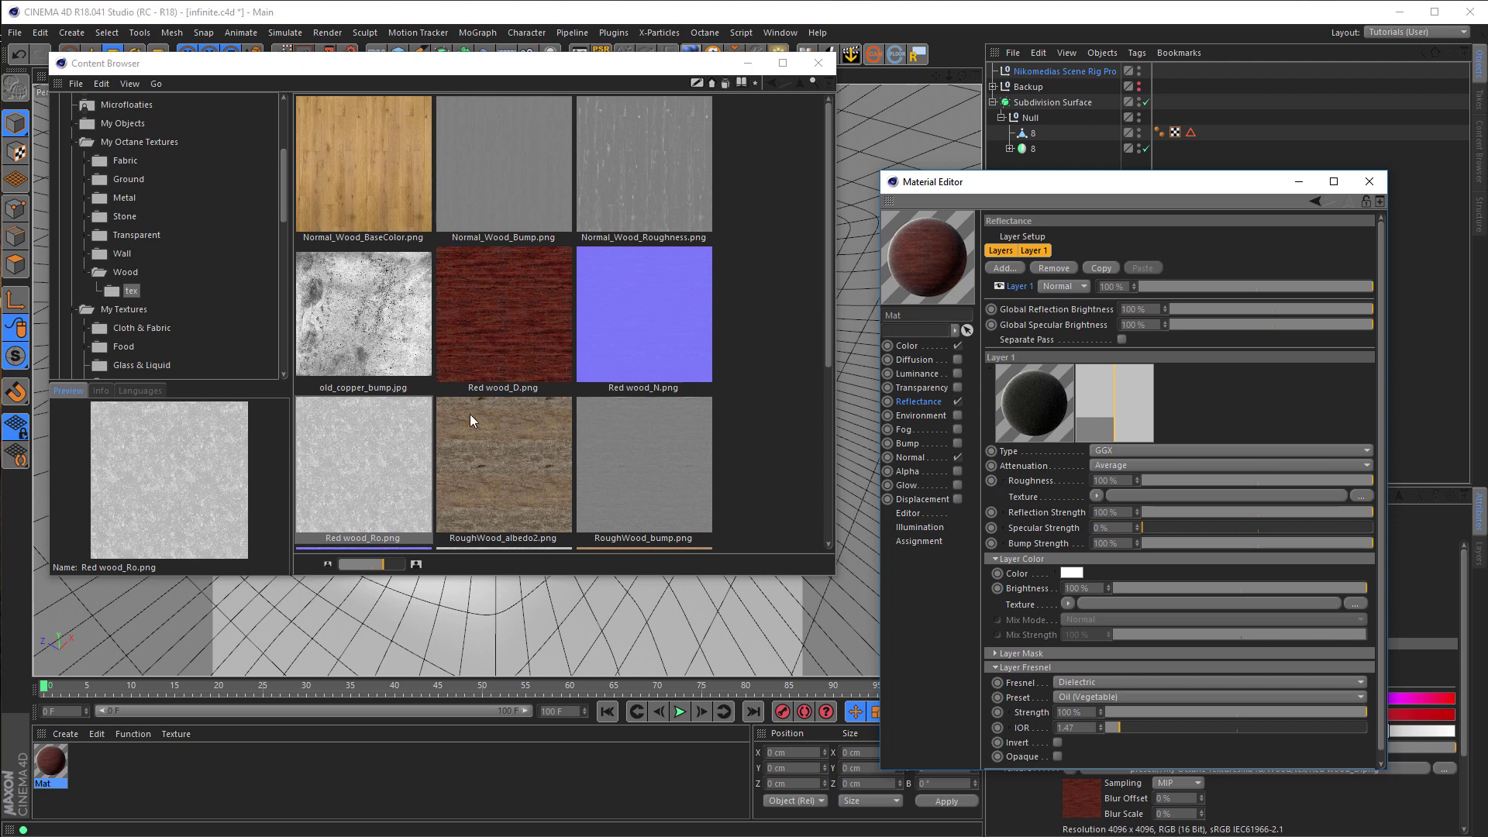
{"action": "left_click_drag", "start_coordinate": [360, 473], "coordinate": [1127, 504]}
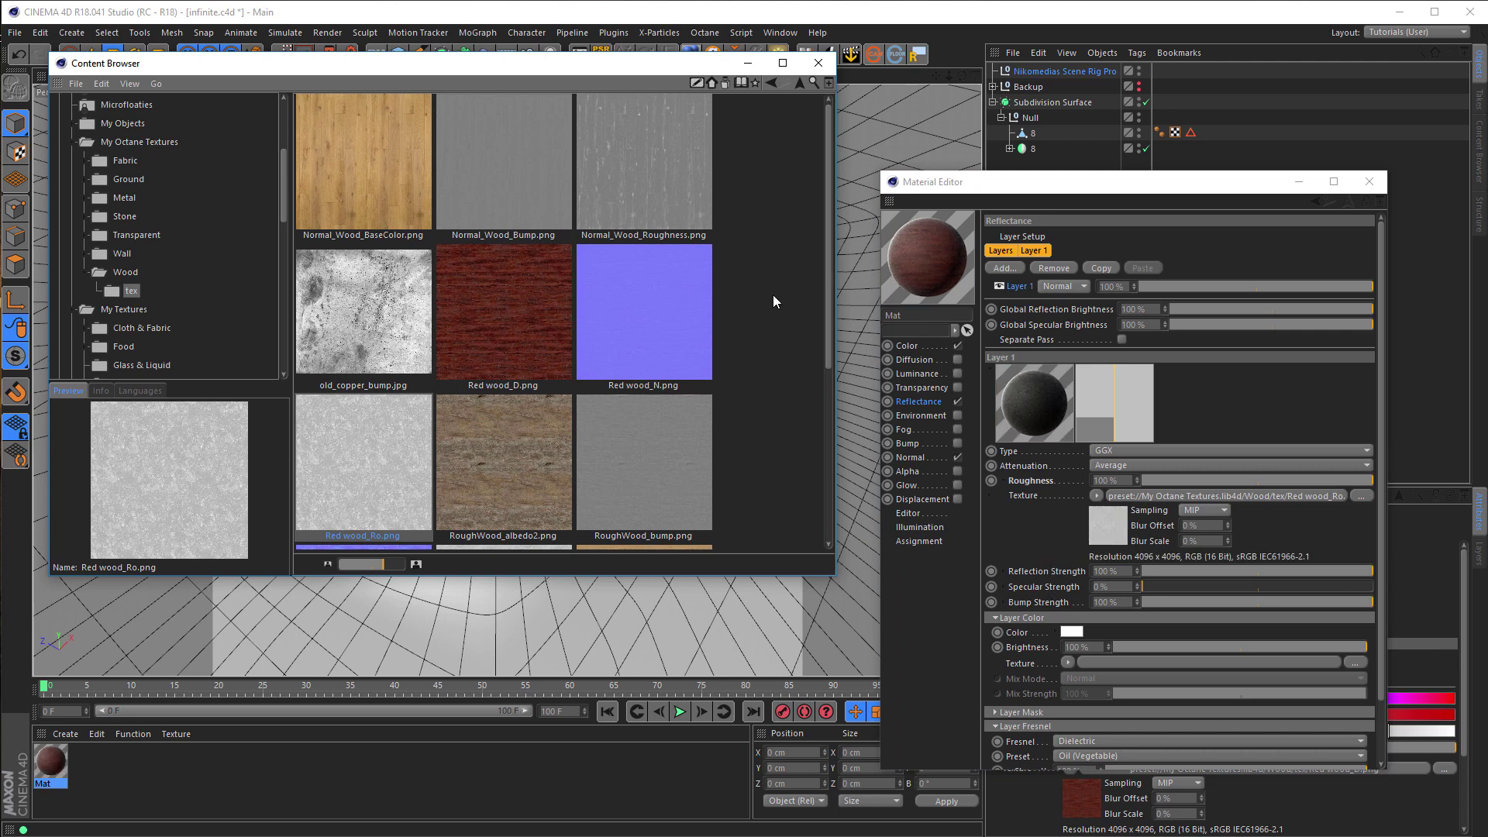
- Rename the material to Wood and close the Content Browser
{"action": "double_click", "coordinate": [912, 313]}
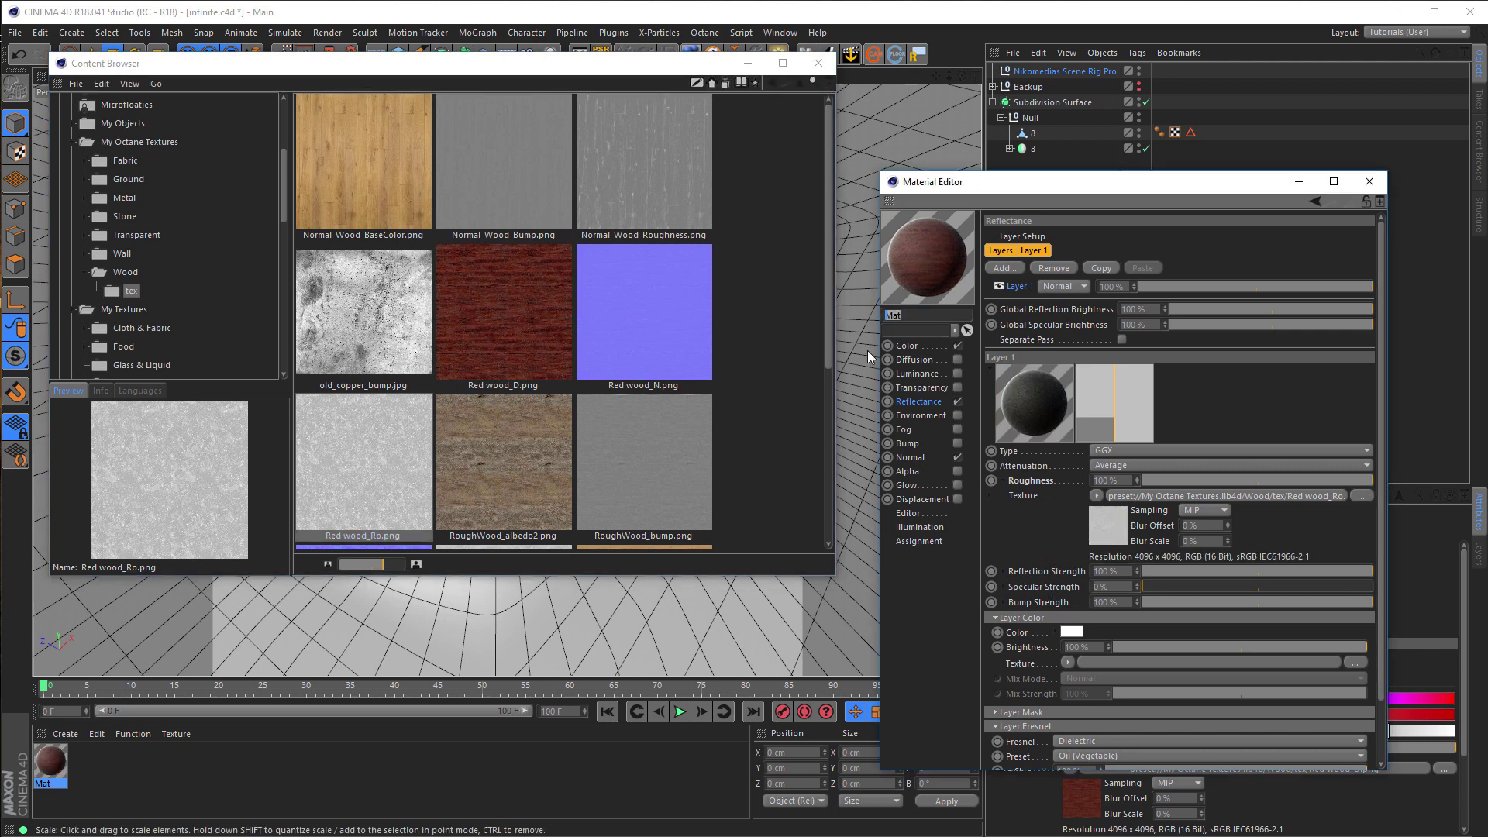
{"action": "type", "text": "Wood"}
{"action": "key", "text": "Return"}
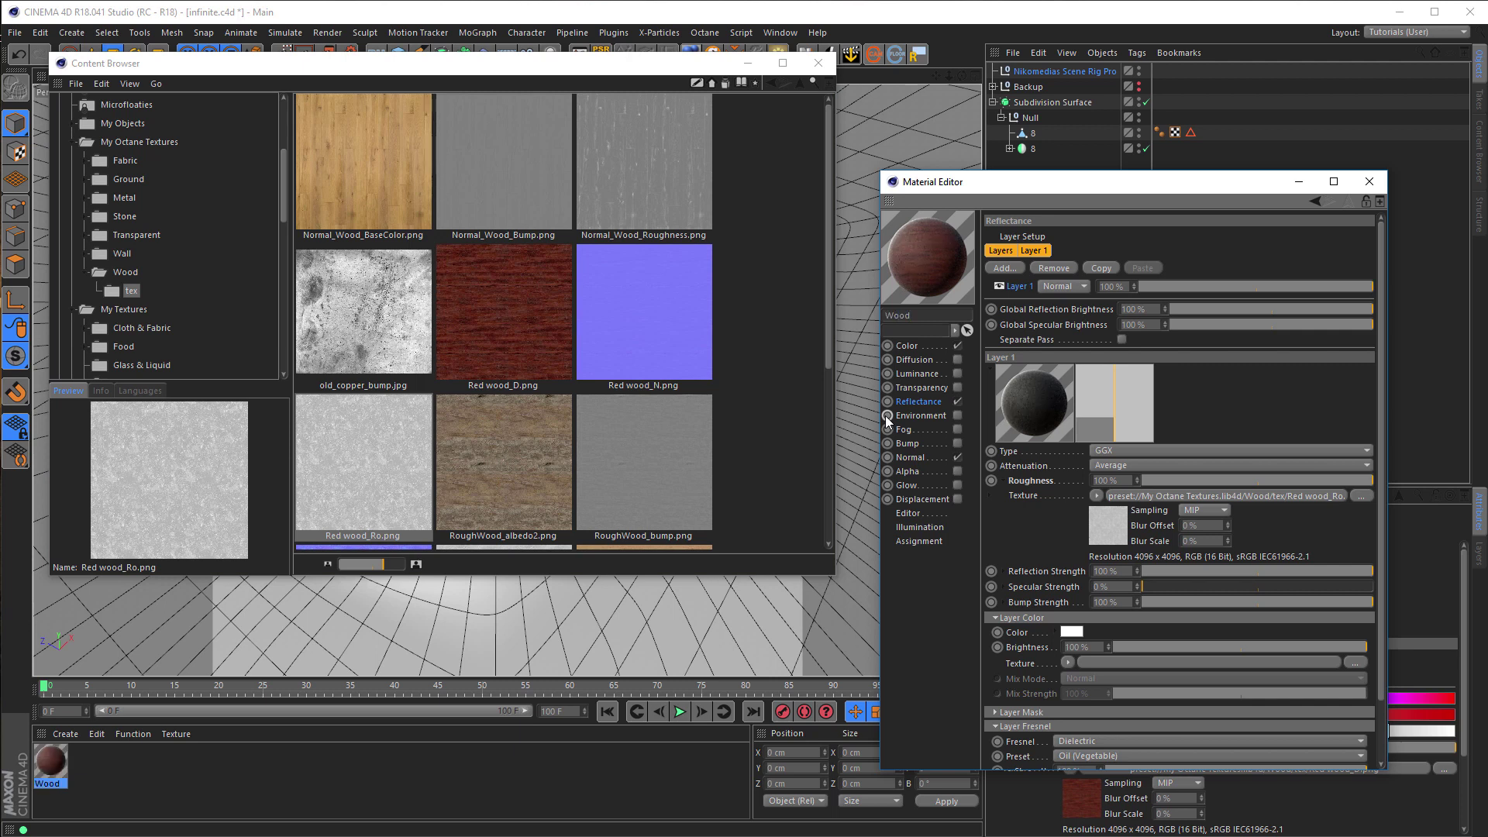
{"action": "left_click", "coordinate": [817, 63]}
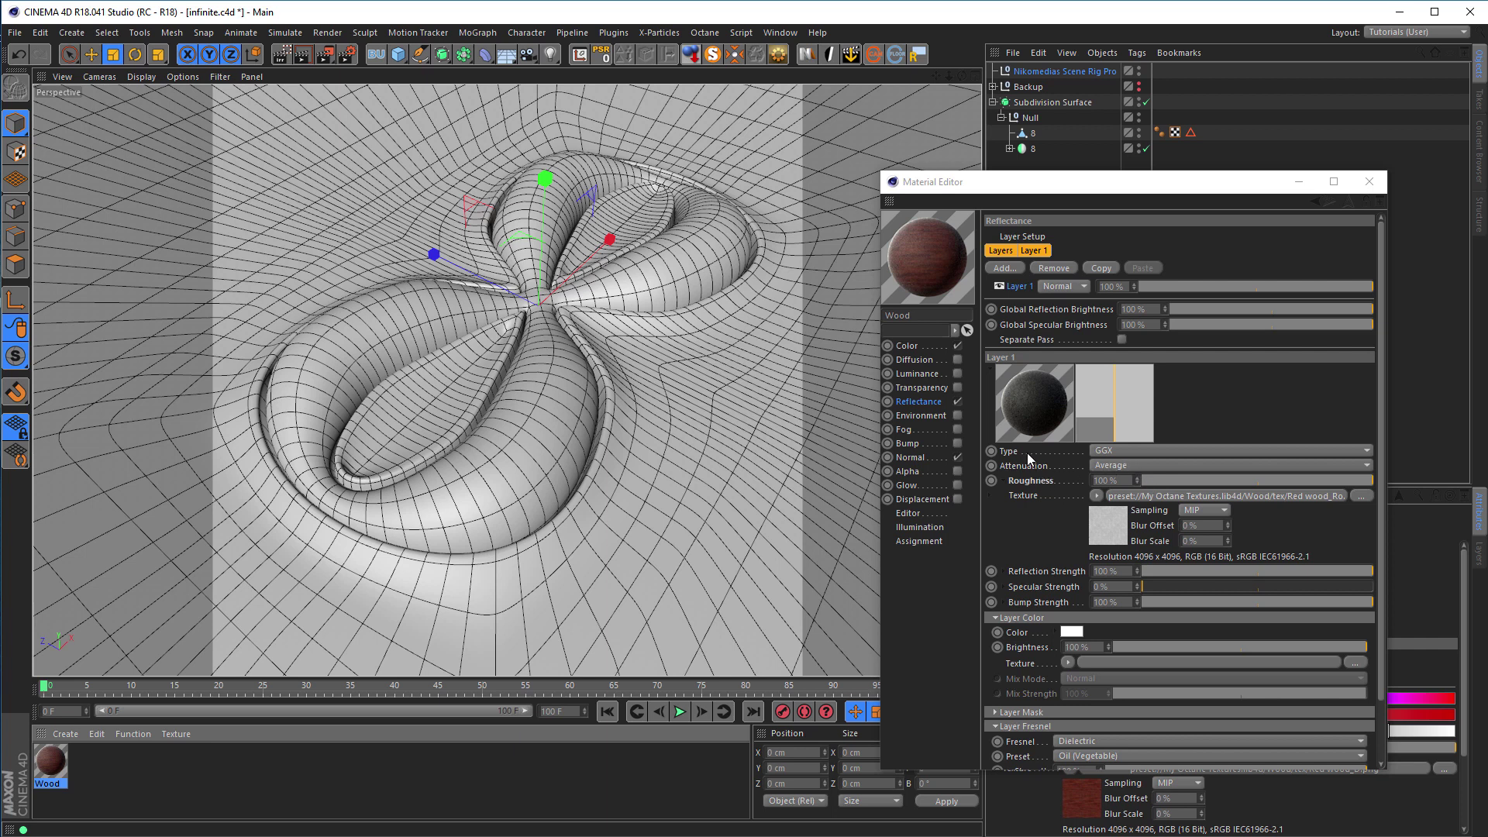
- Set the Wood material's roughness to 50% and apply it to the infinity shape object 8
{"action": "left_click", "coordinate": [1031, 481]}
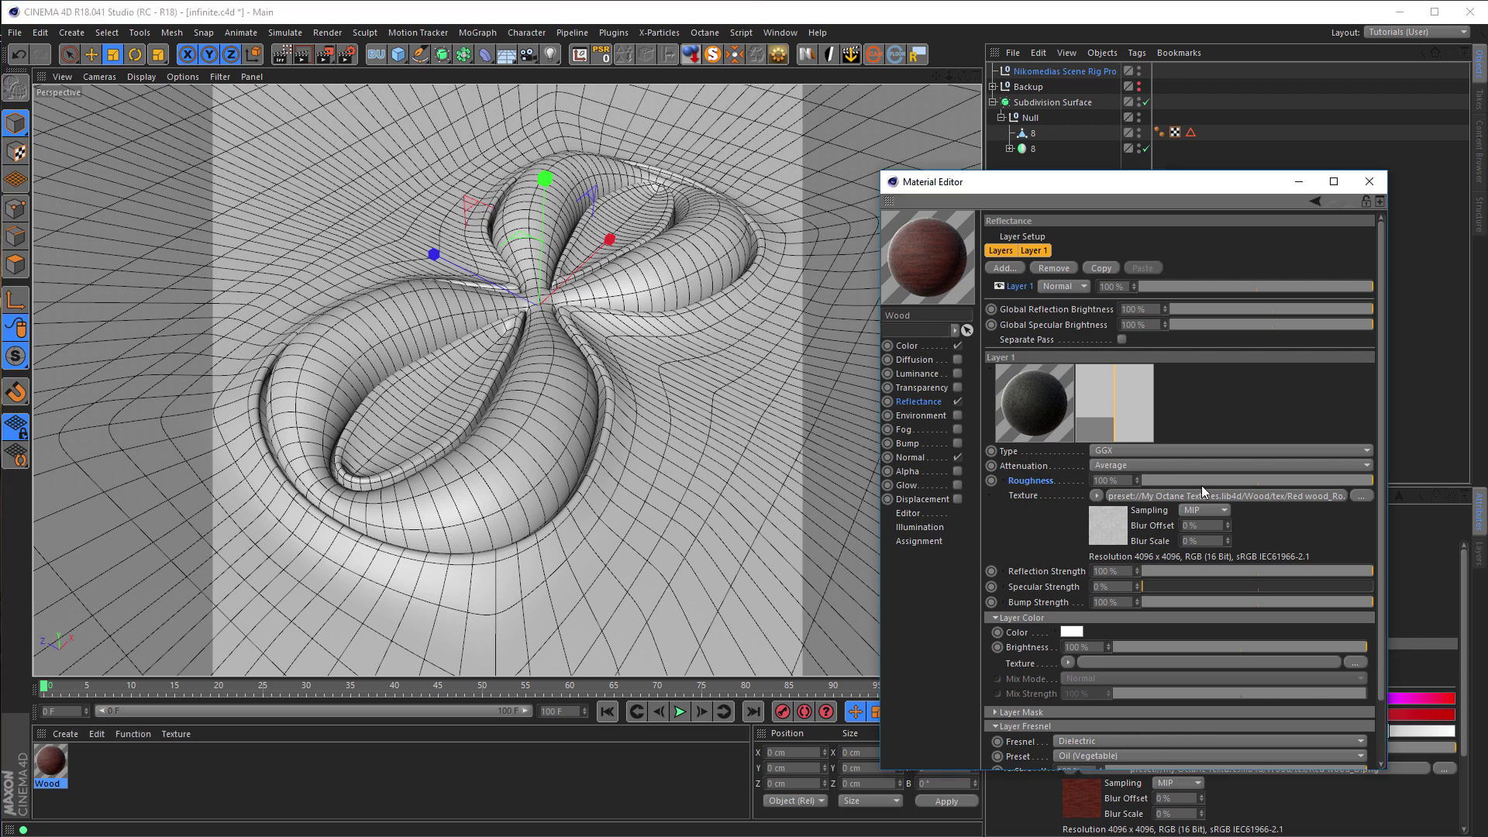
{"action": "left_click", "coordinate": [1113, 481]}
{"action": "type", "text": "50"}
{"action": "key", "text": "Return"}
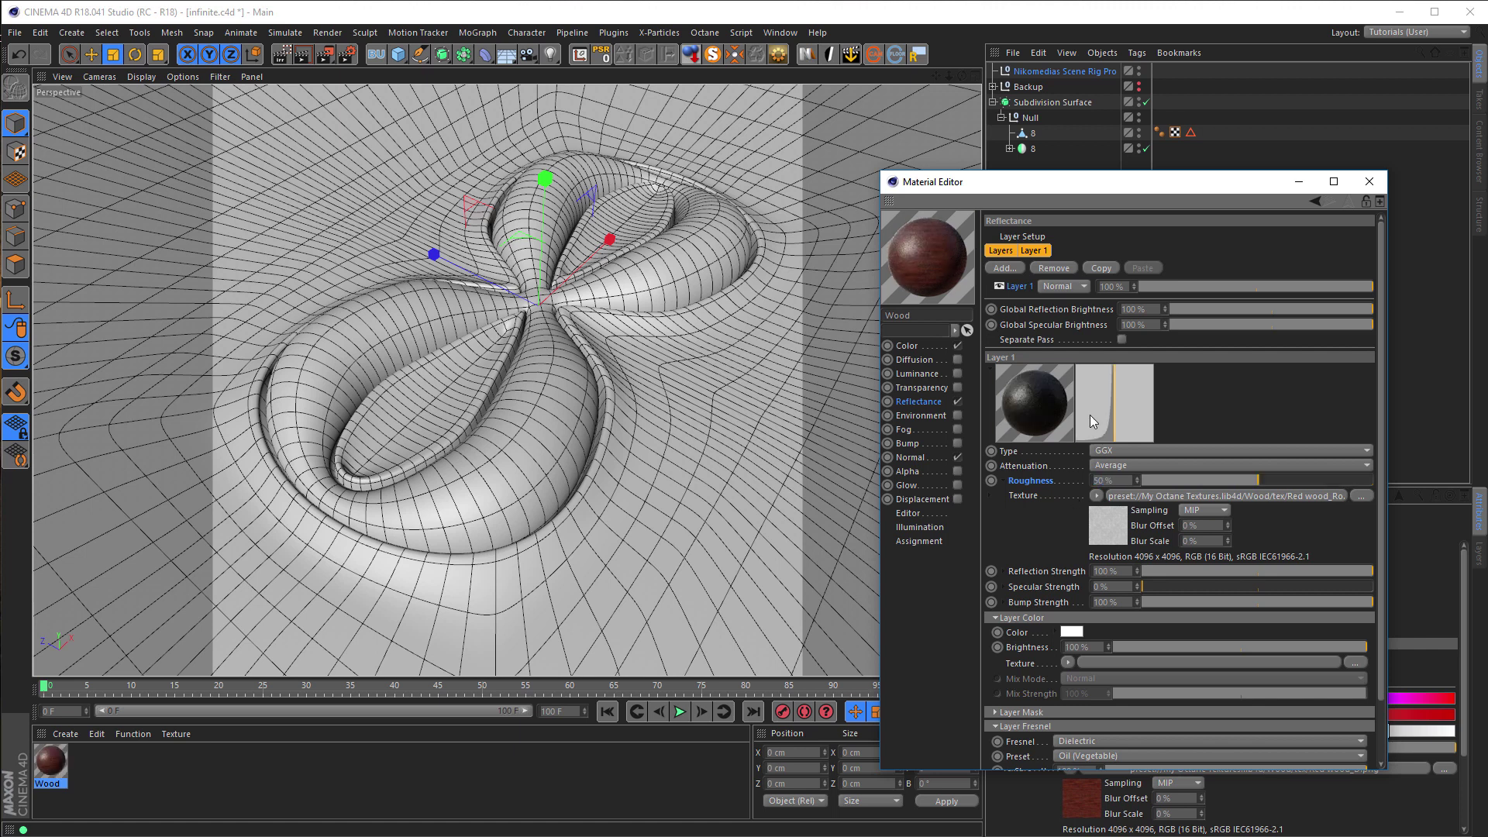
{"action": "left_click", "coordinate": [1368, 185]}
{"action": "left_click_drag", "start_coordinate": [55, 765], "coordinate": [1034, 149]}
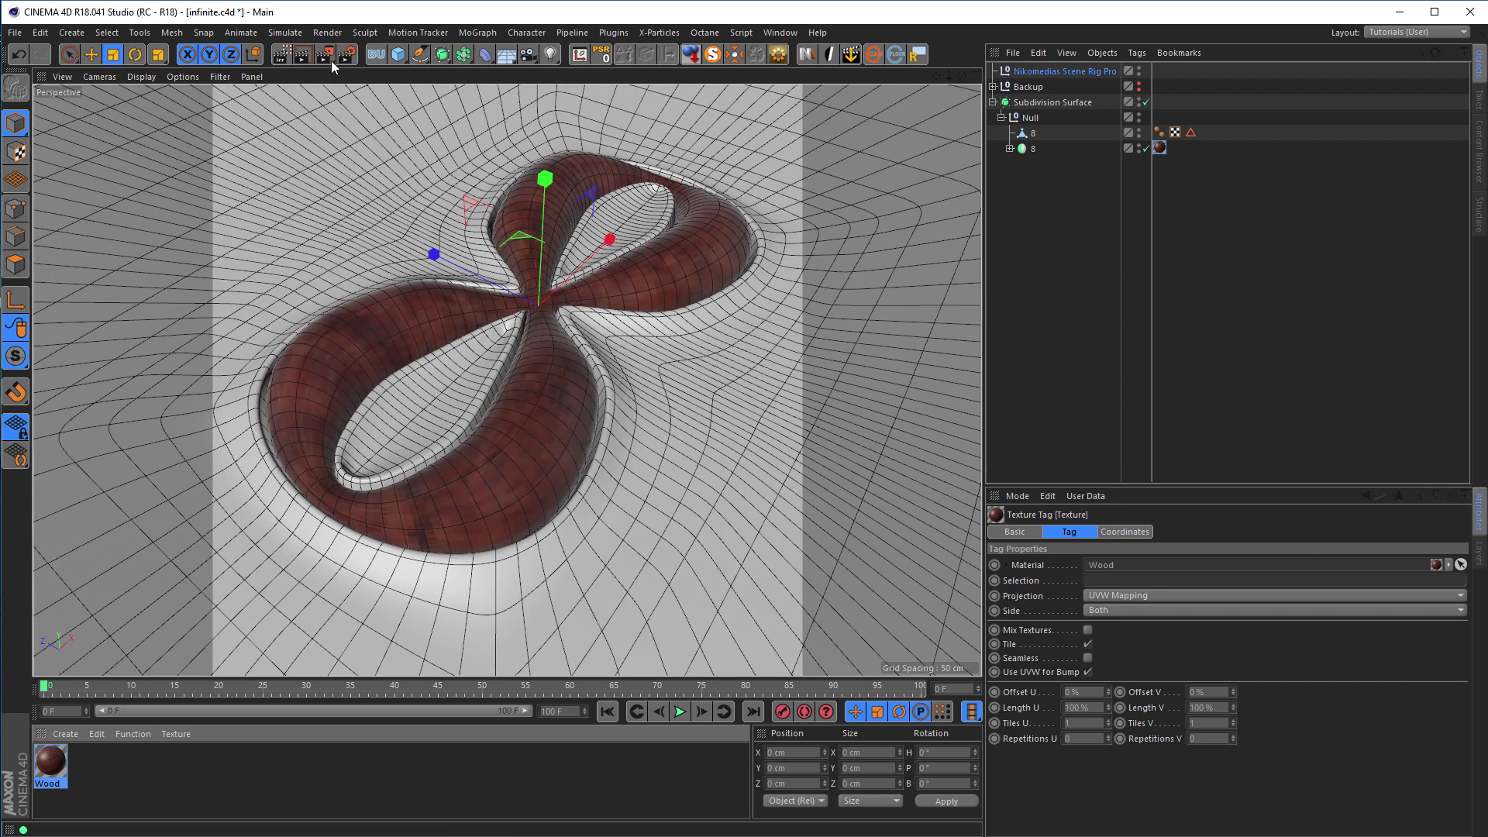
- Start an interactive render region sized around the ground and refresh it
{"action": "left_click", "coordinate": [282, 54]}
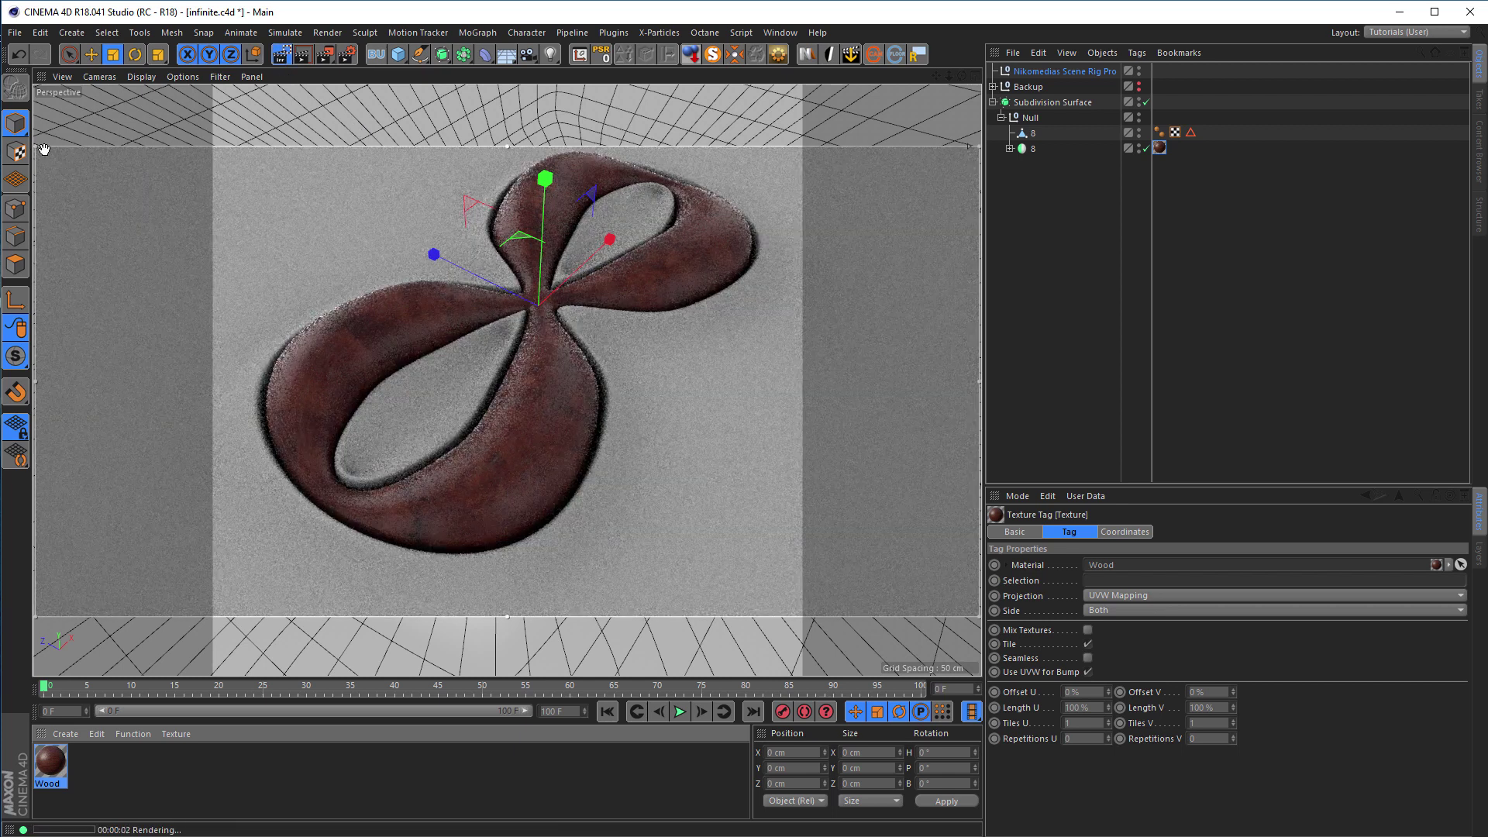
{"action": "left_click_drag", "start_coordinate": [42, 149], "coordinate": [214, 87]}
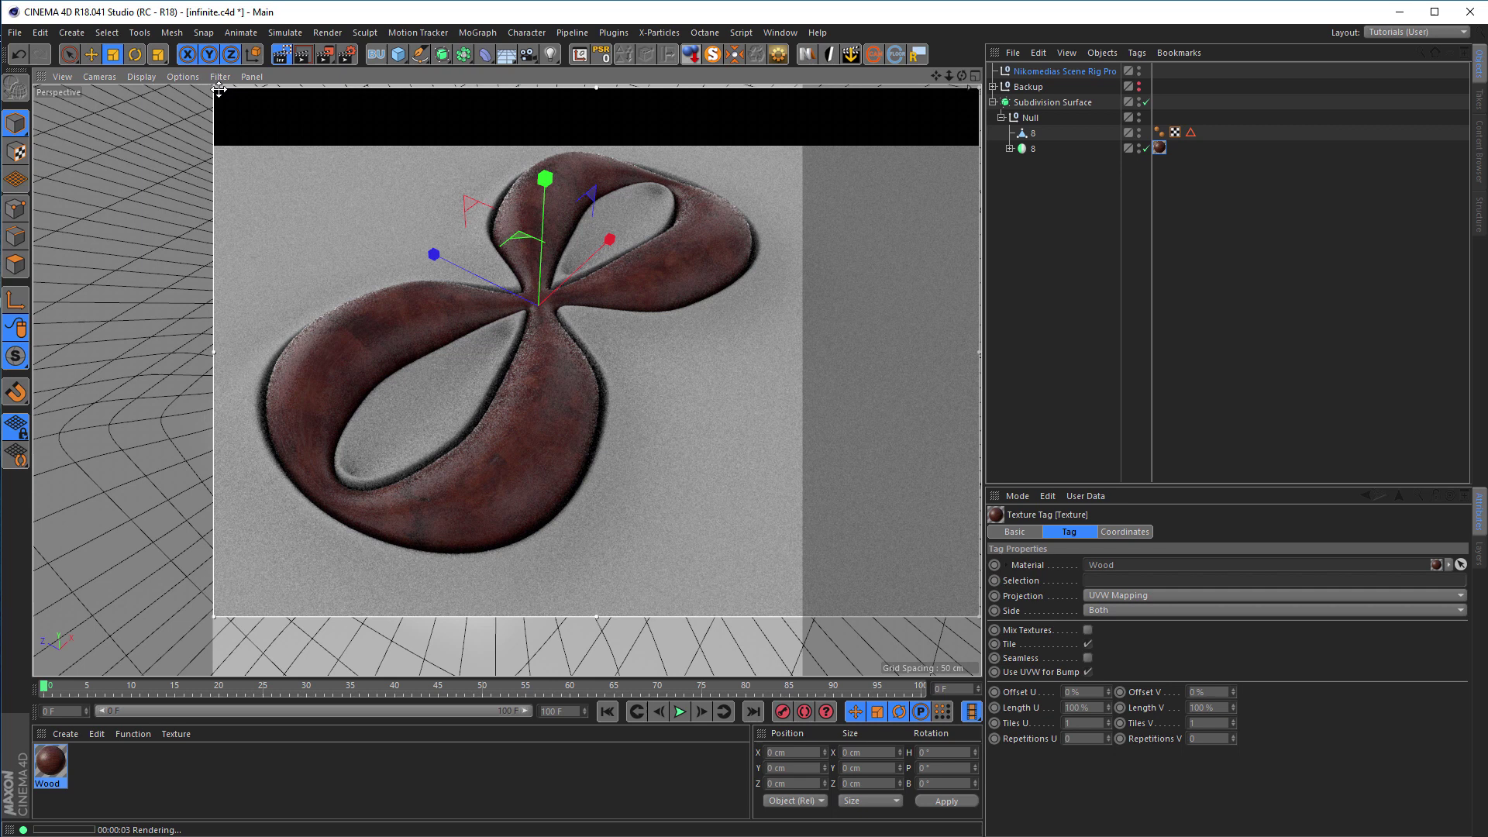
{"action": "left_click_drag", "start_coordinate": [980, 616], "coordinate": [800, 673]}
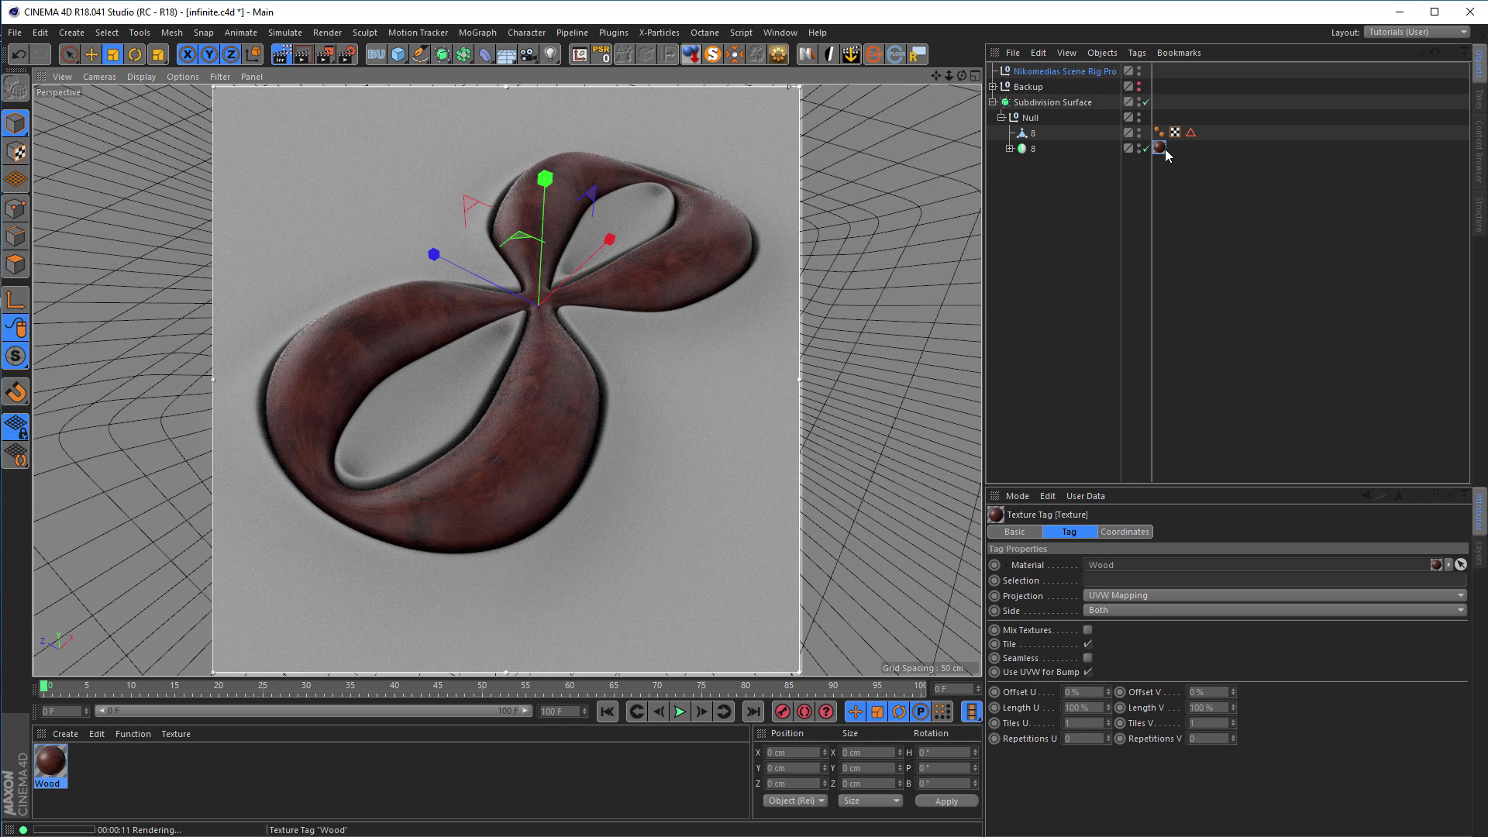
{"action": "key", "text": "ctrl+r"}
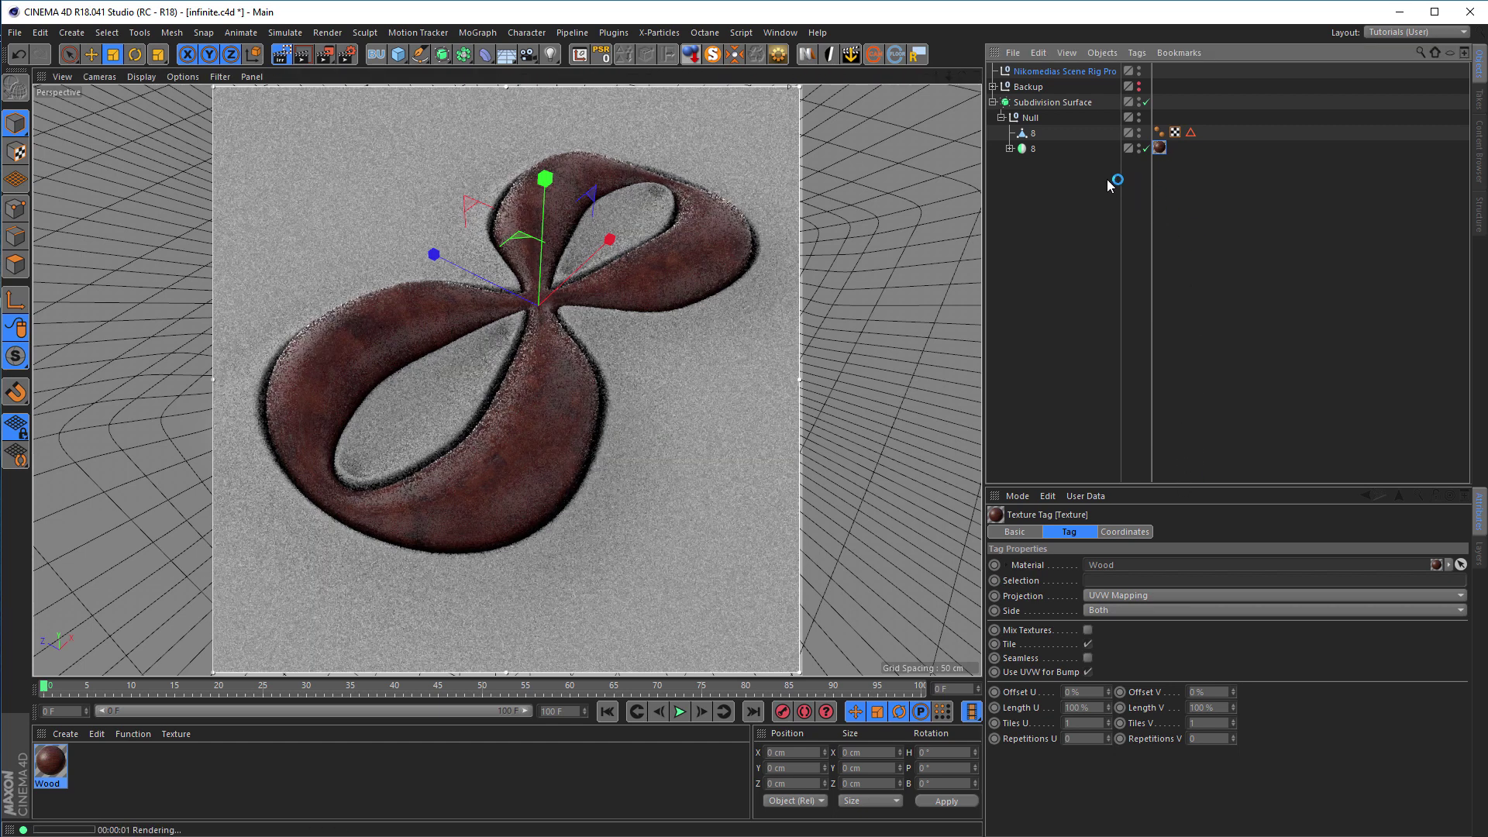
- Switch the Wood texture tag's projection to Cubic
{"action": "left_click", "coordinate": [1125, 594]}
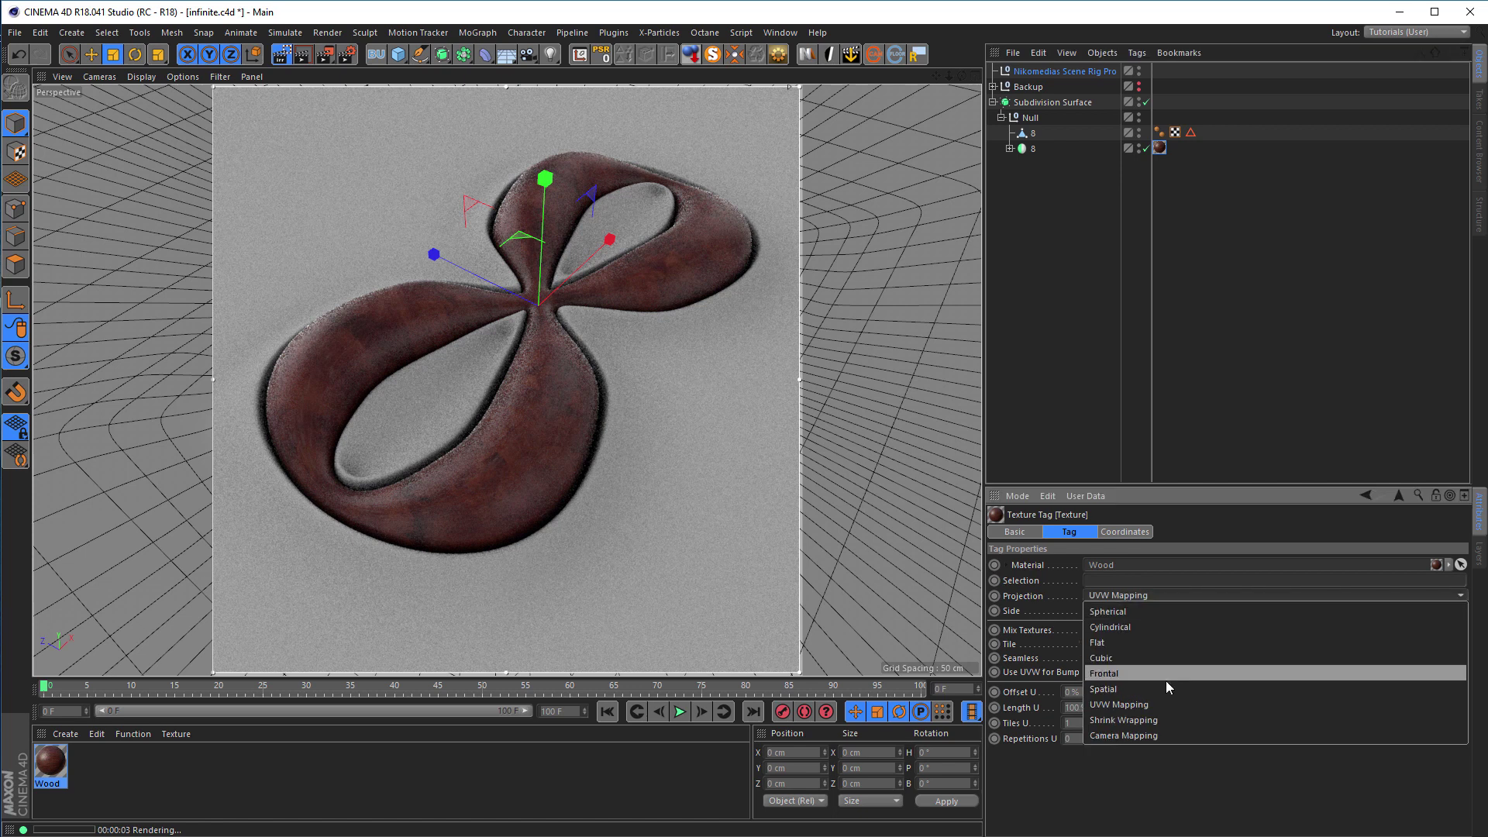
{"action": "left_click", "coordinate": [1166, 658]}
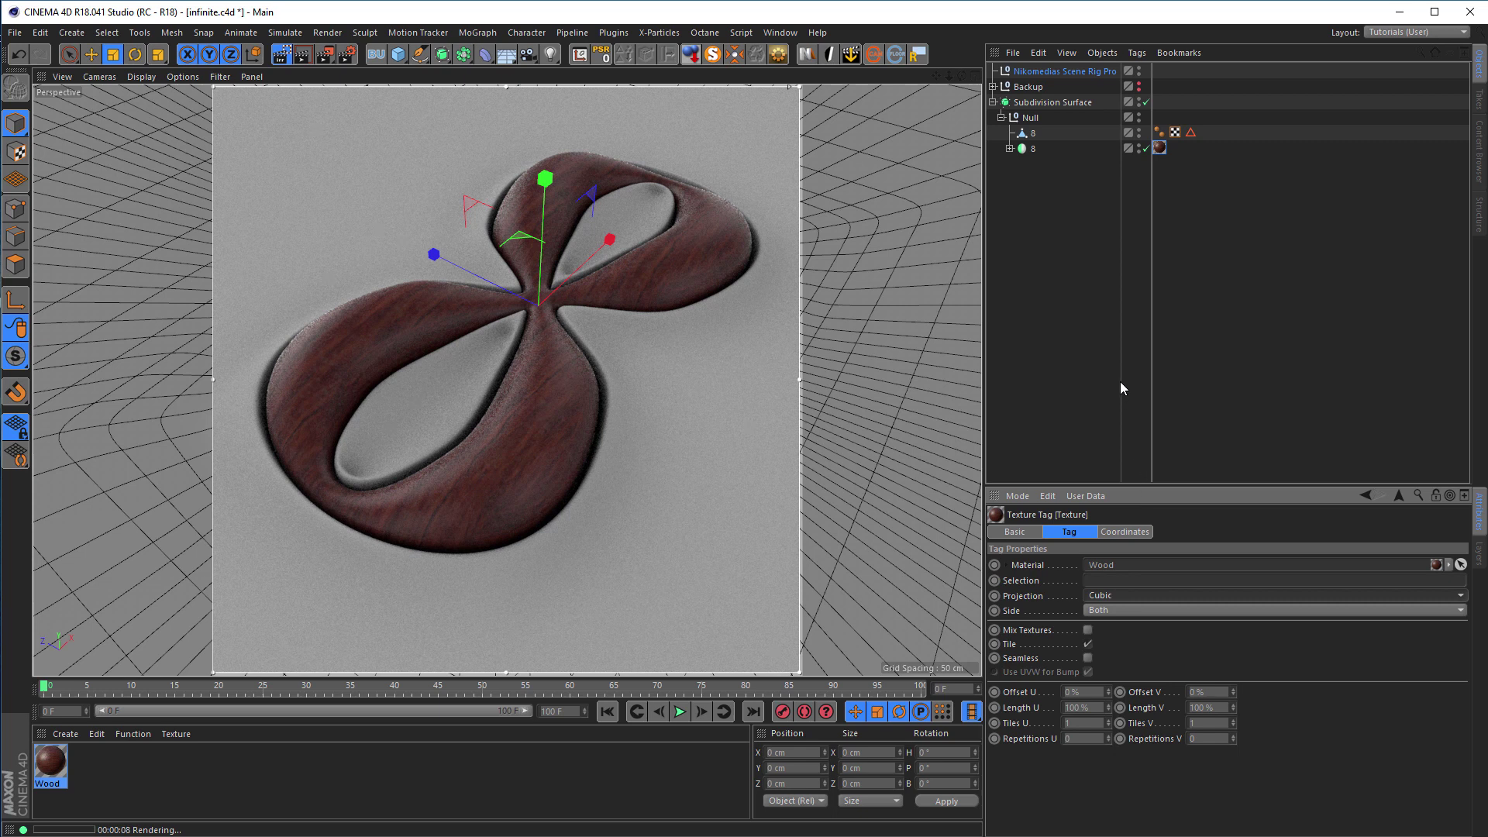
{"action": "right_click", "coordinate": [1160, 148]}
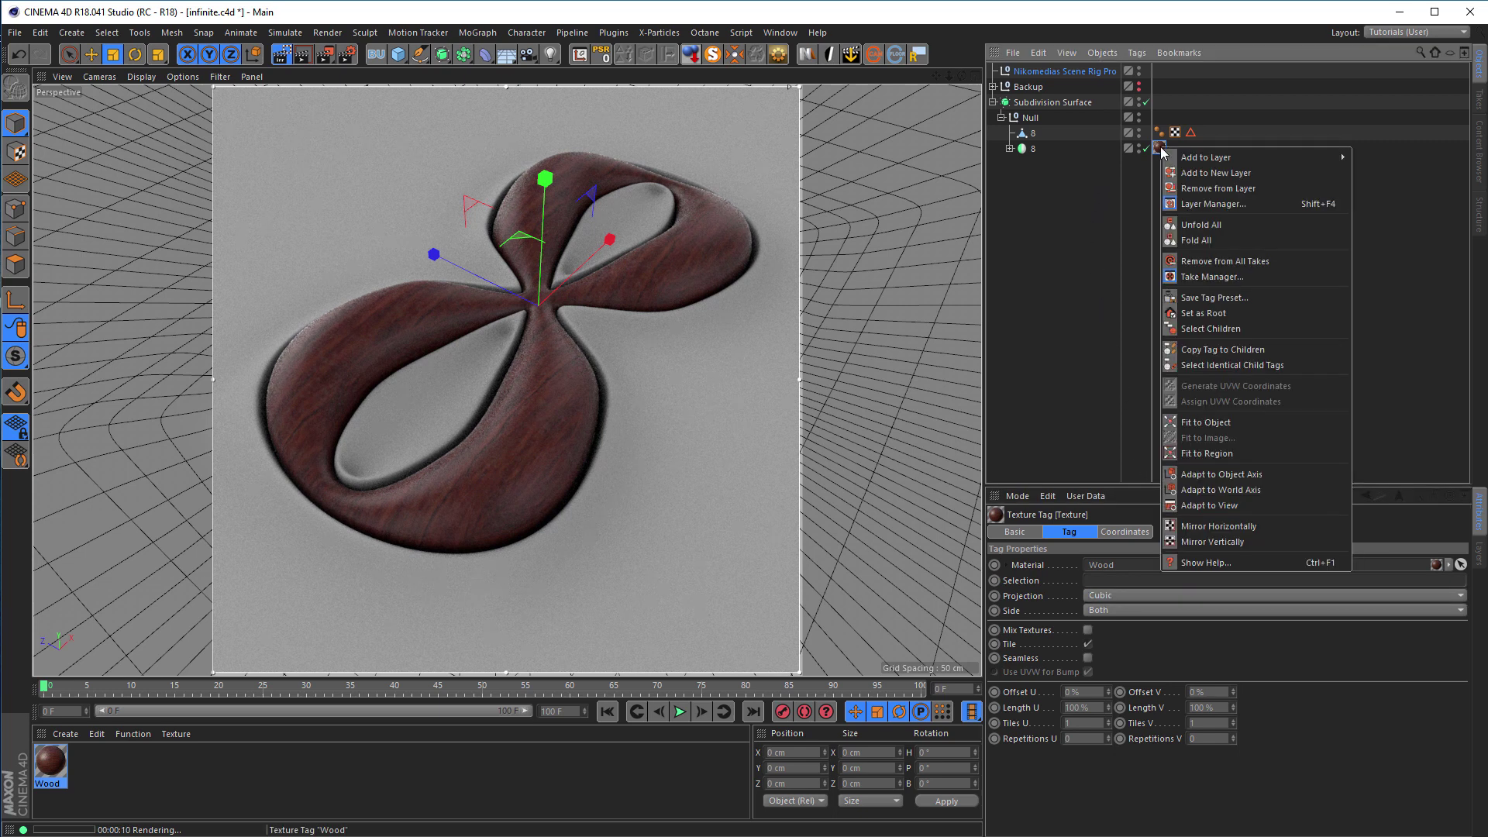
- Fit the Wood texture to the object and its children, refresh the preview, and reopen the Content Browser
{"action": "left_click", "coordinate": [1232, 420]}
{"action": "left_click", "coordinate": [777, 487]}
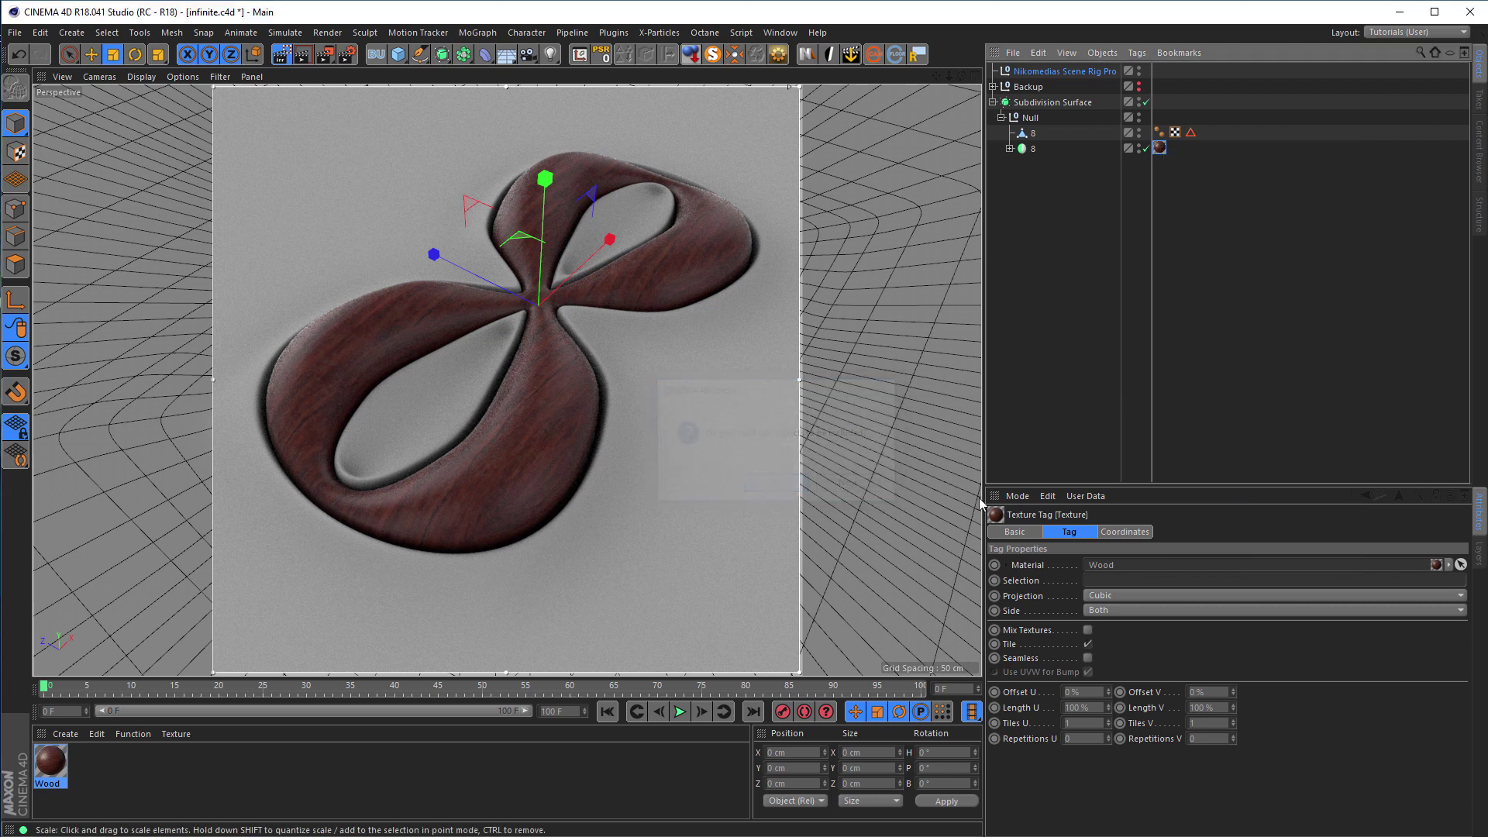
{"action": "key", "text": "ctrl+r"}
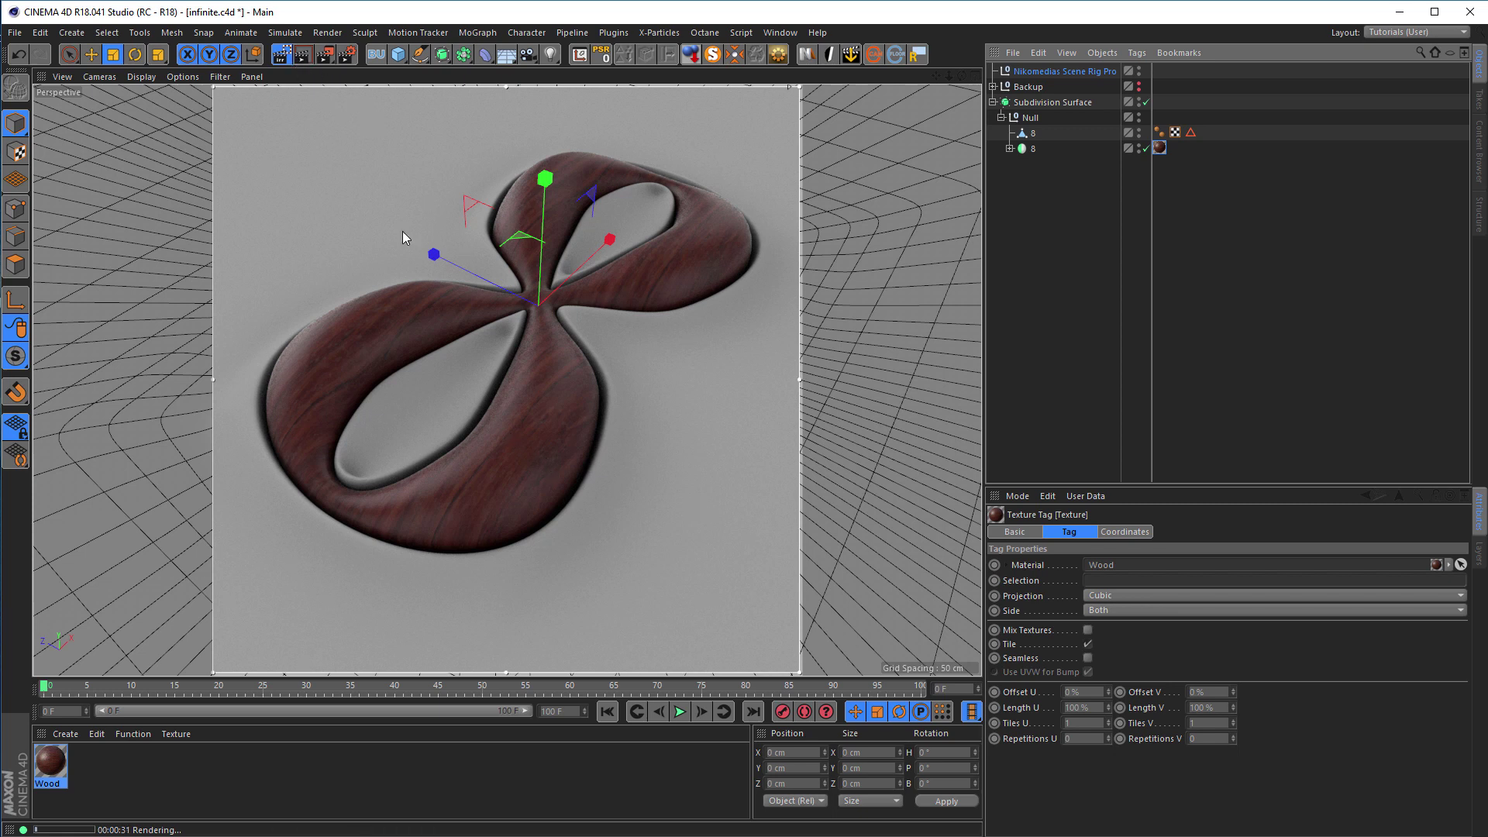
{"action": "key", "text": "shift+F8"}
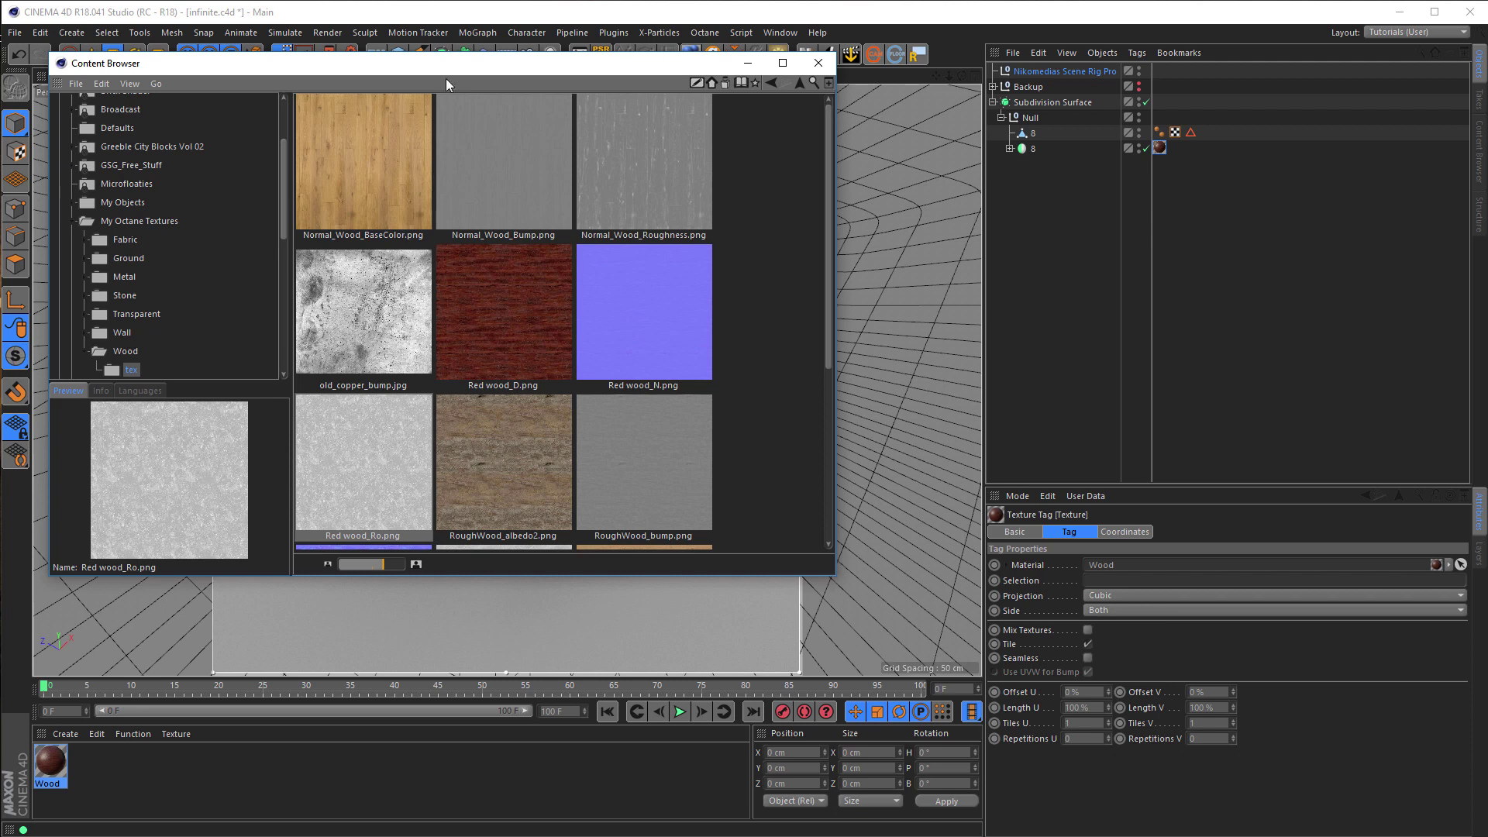
- Browse the Content Browser to My Textures > Stone > Terrain
{"action": "left_click_drag", "start_coordinate": [471, 59], "coordinate": [769, 105]}
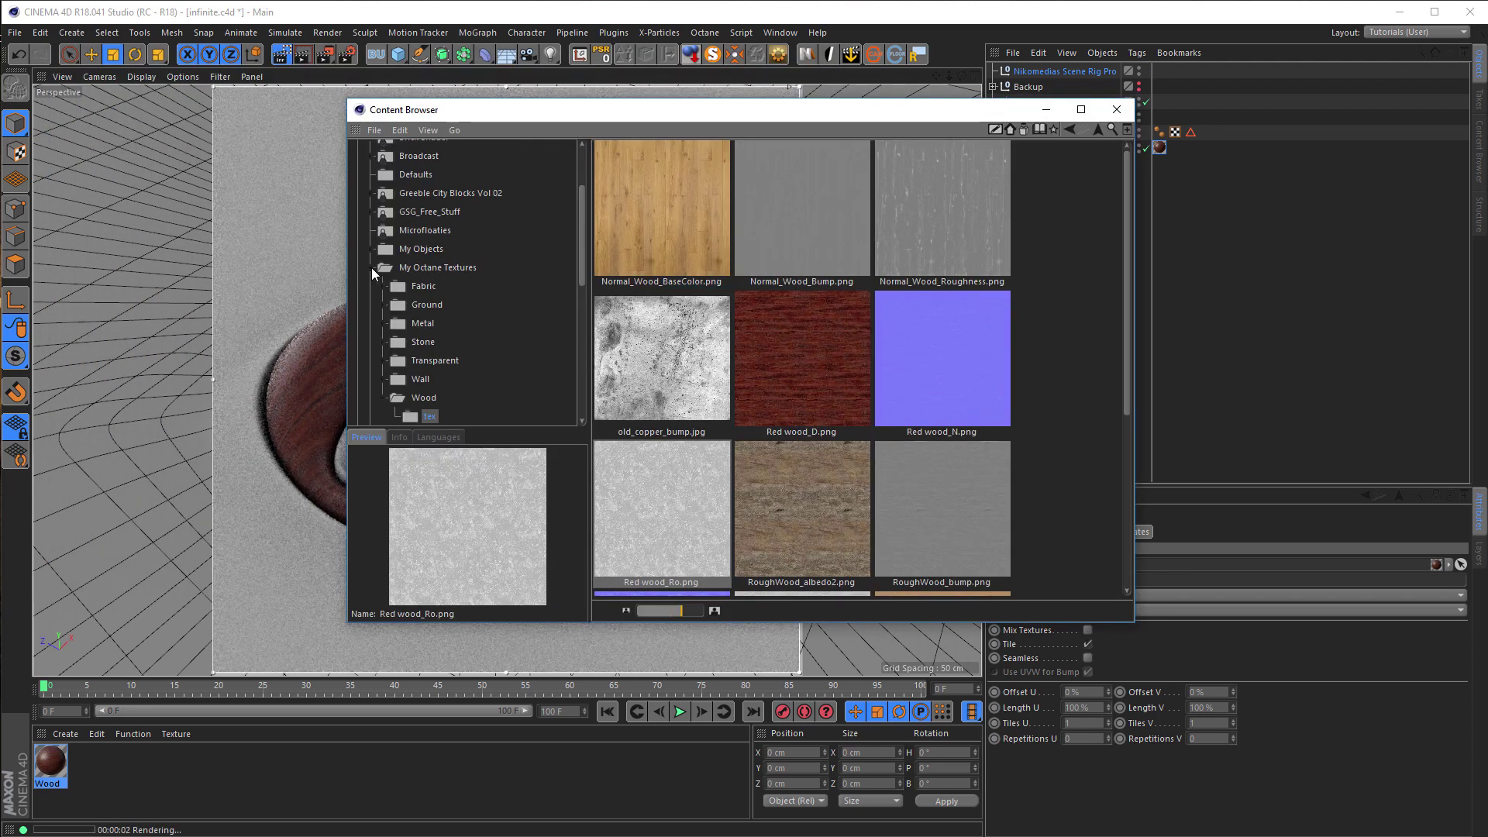
{"action": "left_click", "coordinate": [371, 267]}
{"action": "left_click", "coordinate": [374, 286]}
{"action": "left_click_drag", "start_coordinate": [580, 253], "coordinate": [574, 284]}
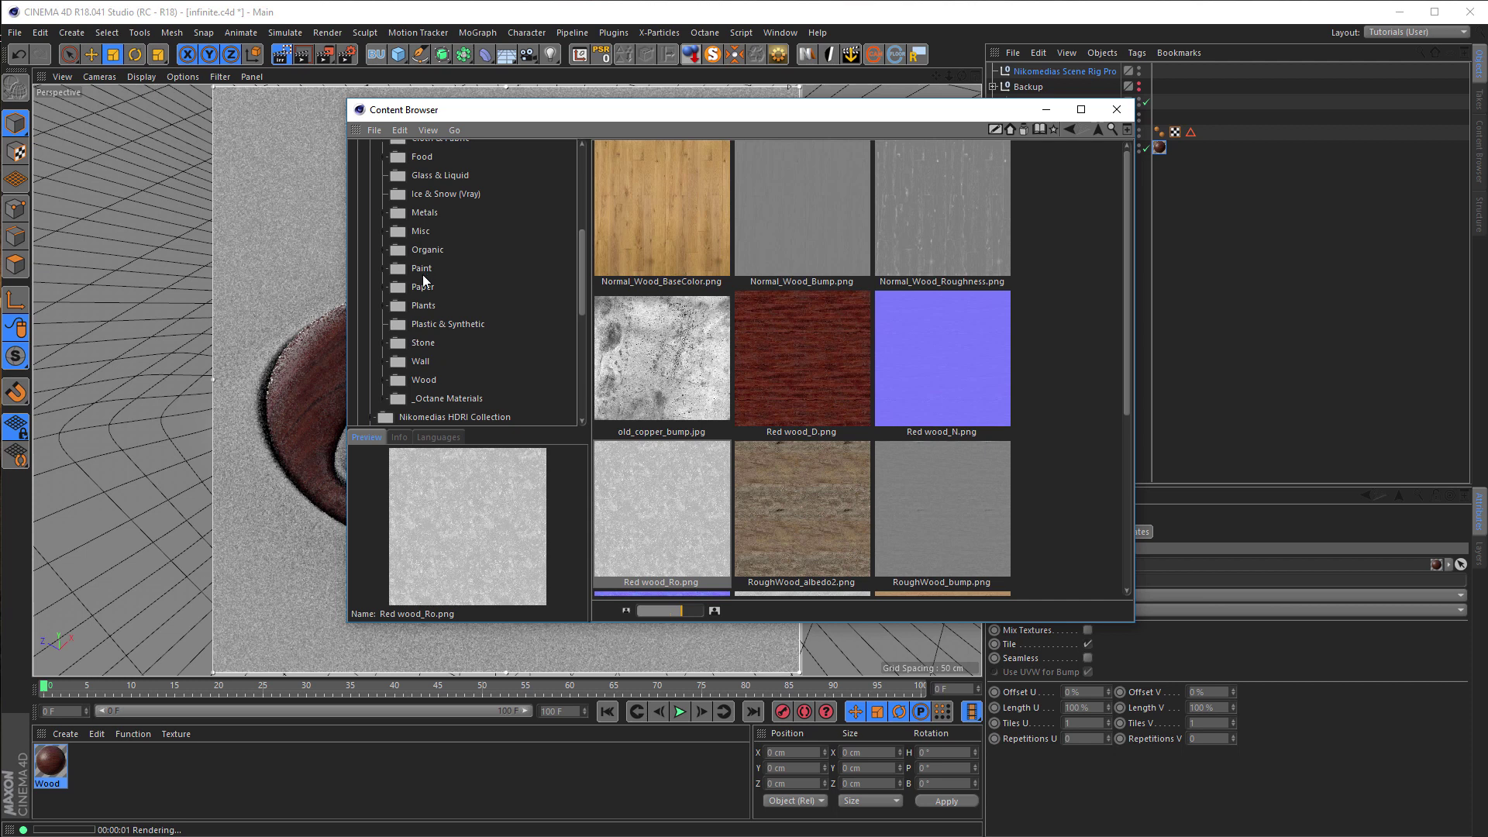
{"action": "left_click", "coordinate": [423, 342]}
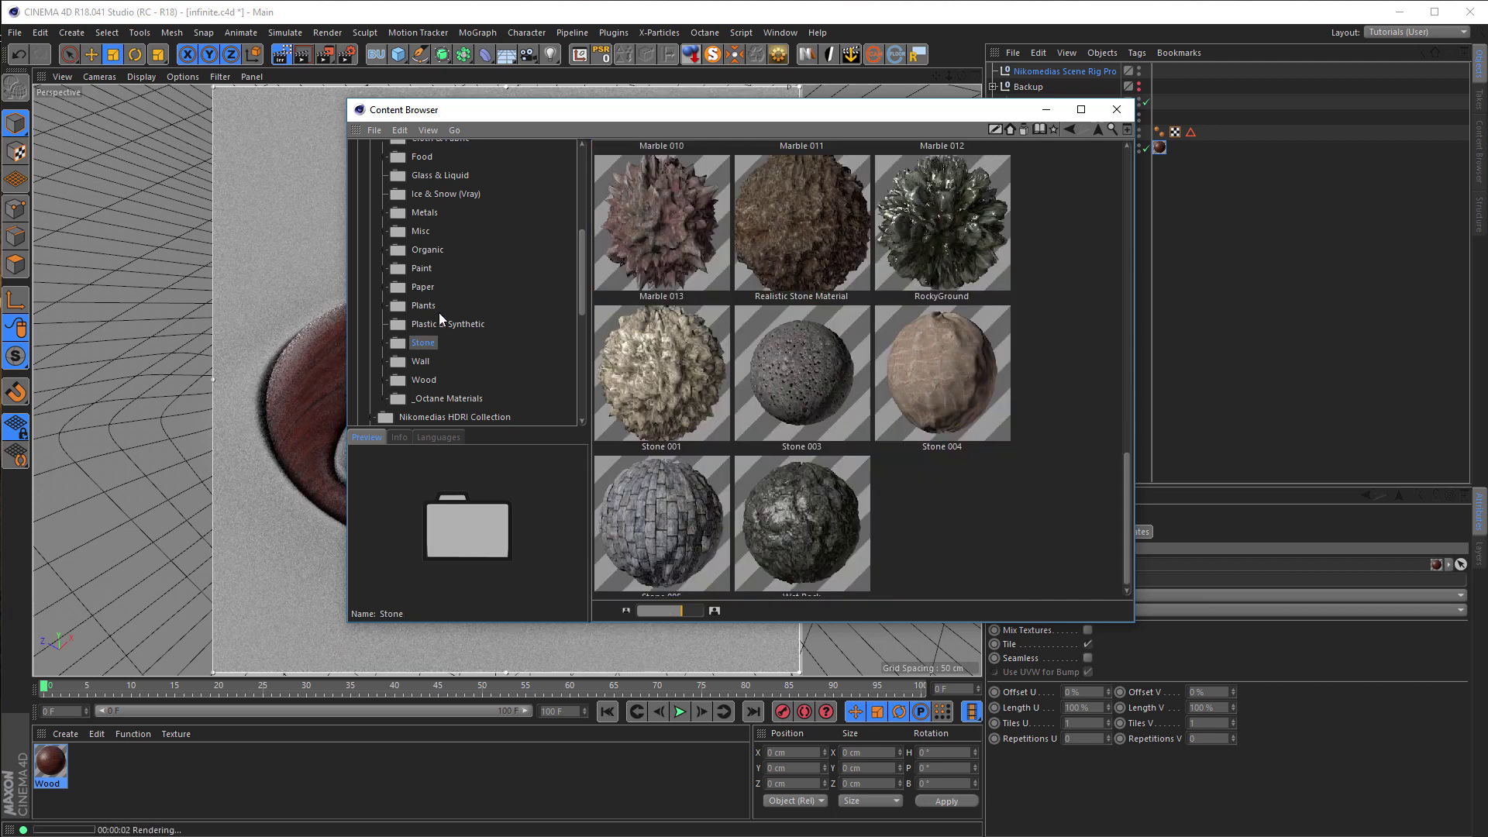
{"action": "left_click_drag", "start_coordinate": [1130, 467], "coordinate": [1133, 281]}
{"action": "left_click_drag", "start_coordinate": [1137, 243], "coordinate": [1146, 160]}
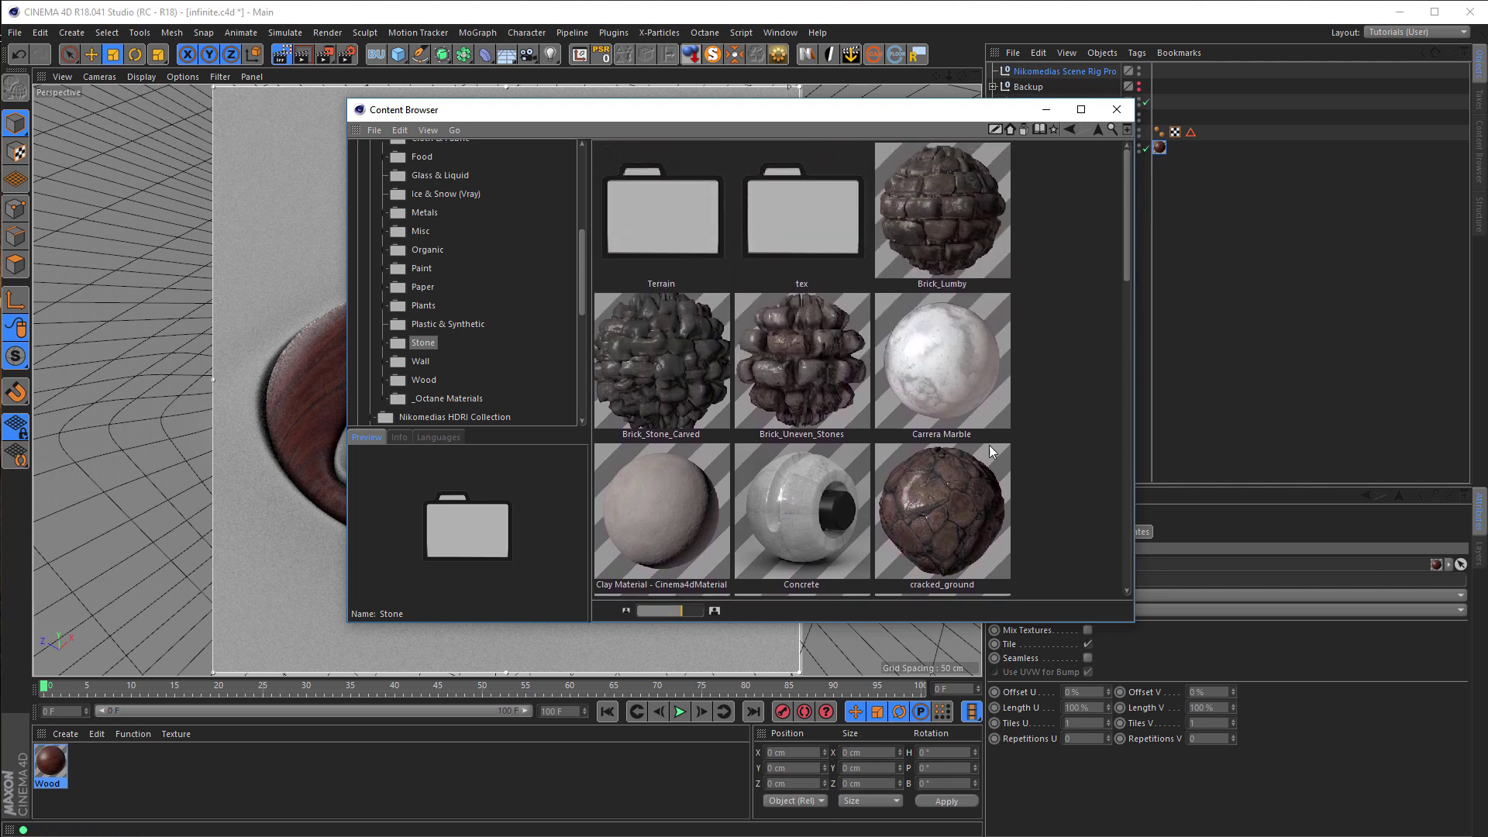
{"action": "left_click", "coordinate": [962, 472]}
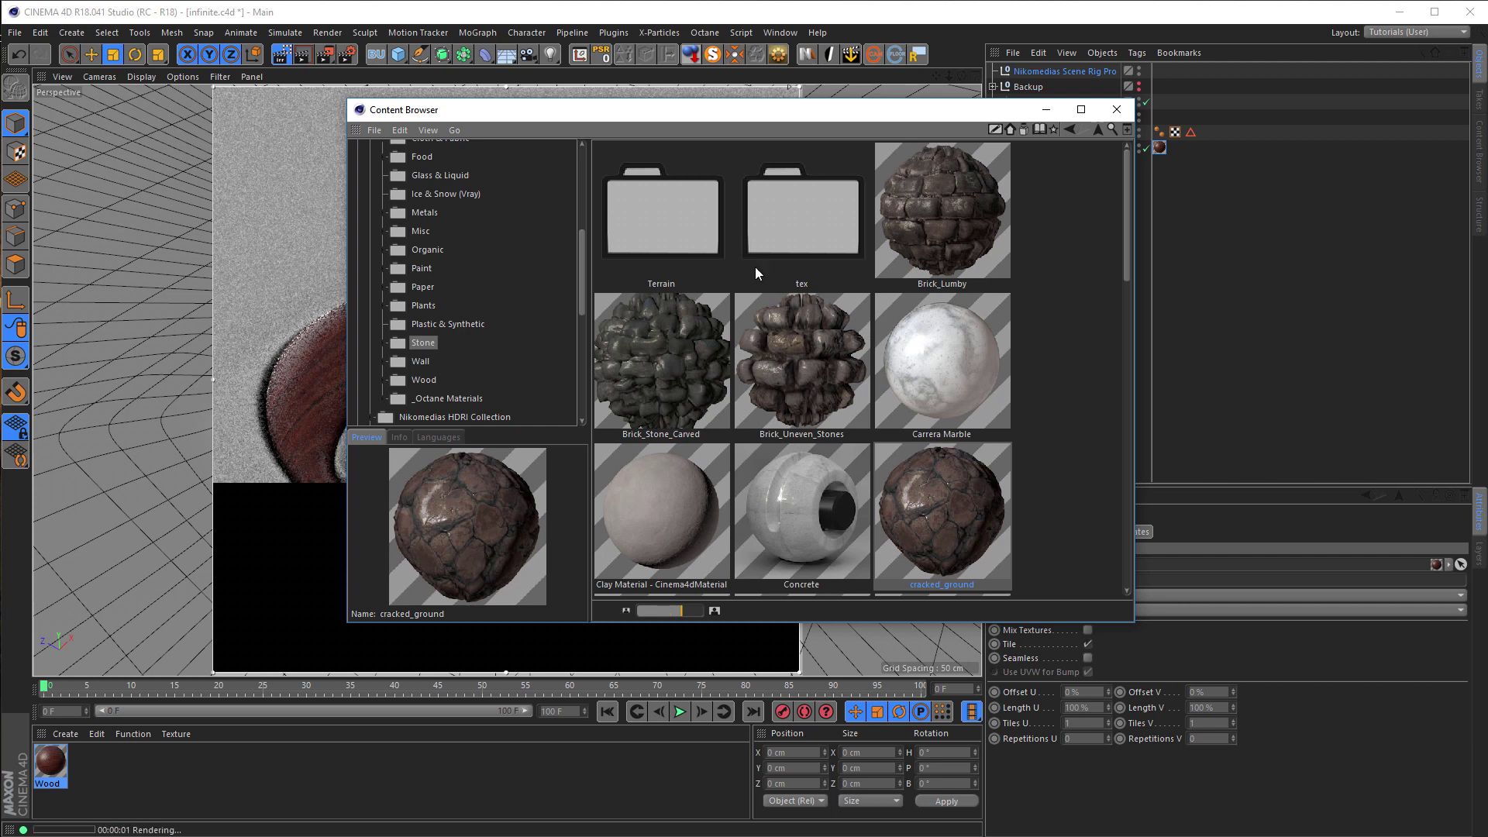
{"action": "double_click", "coordinate": [698, 242]}
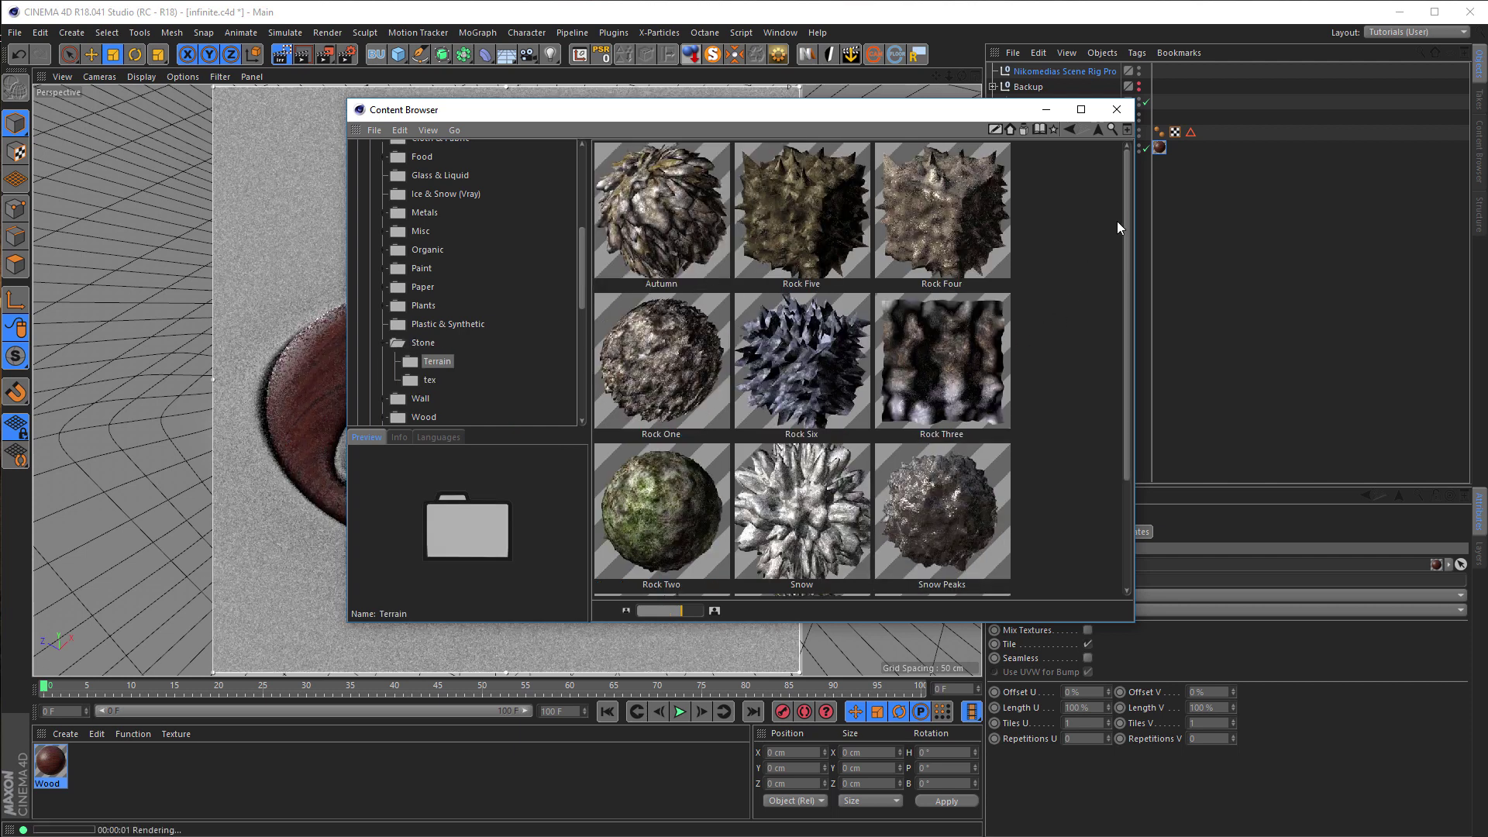
{"action": "mouse_move", "coordinate": [1127, 223]}
{"action": "left_mouse_down"}
{"action": "mouse_move", "coordinate": [1119, 350]}
{"action": "mouse_move", "coordinate": [1121, 219]}
{"action": "left_mouse_up"}
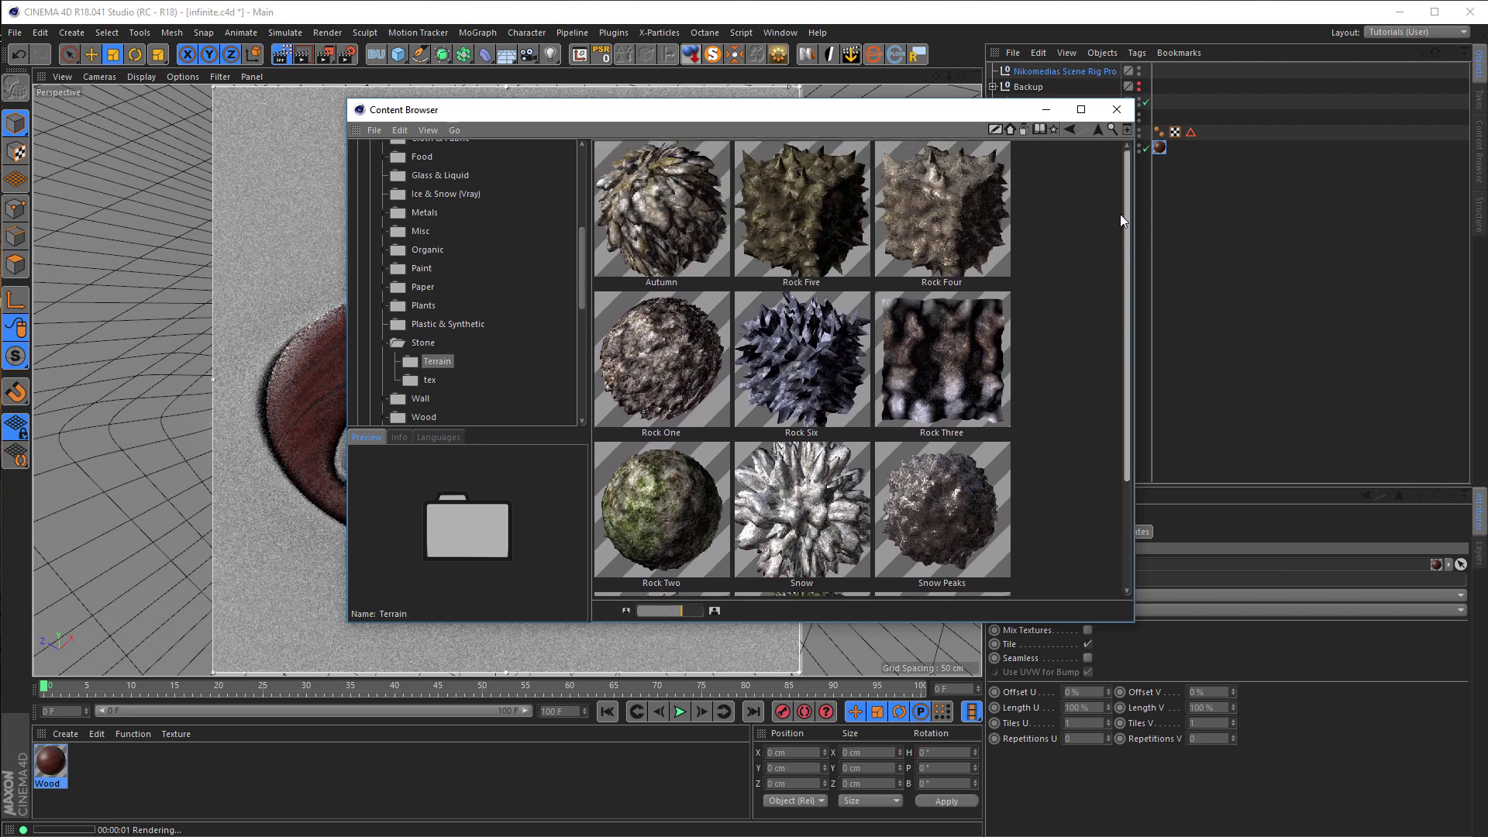
- Add the Rock One material to the scene and apply it to the ground object
{"action": "left_click", "coordinate": [690, 378]}
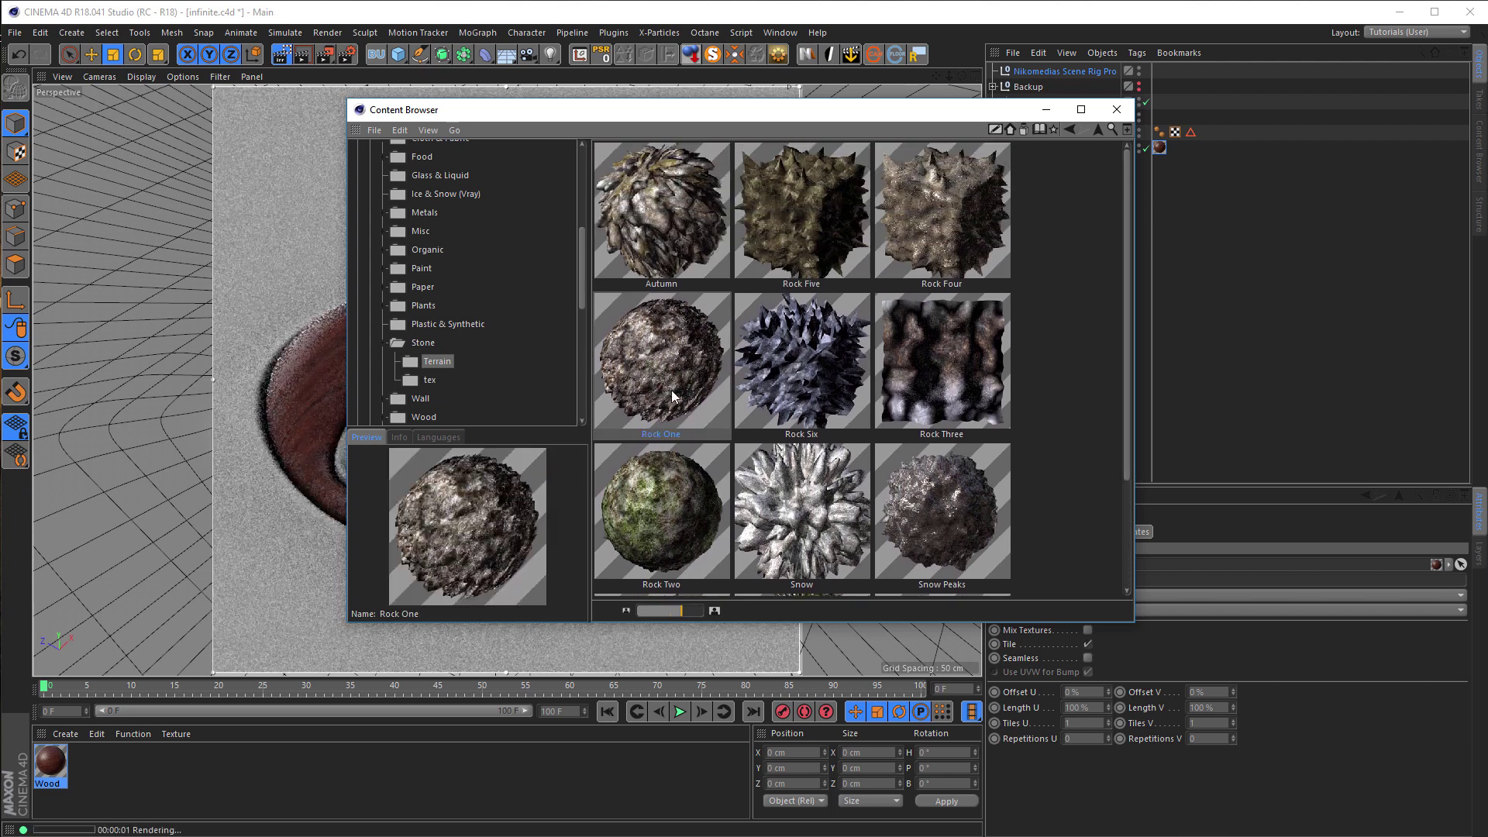
{"action": "left_click_drag", "start_coordinate": [682, 359], "coordinate": [161, 785]}
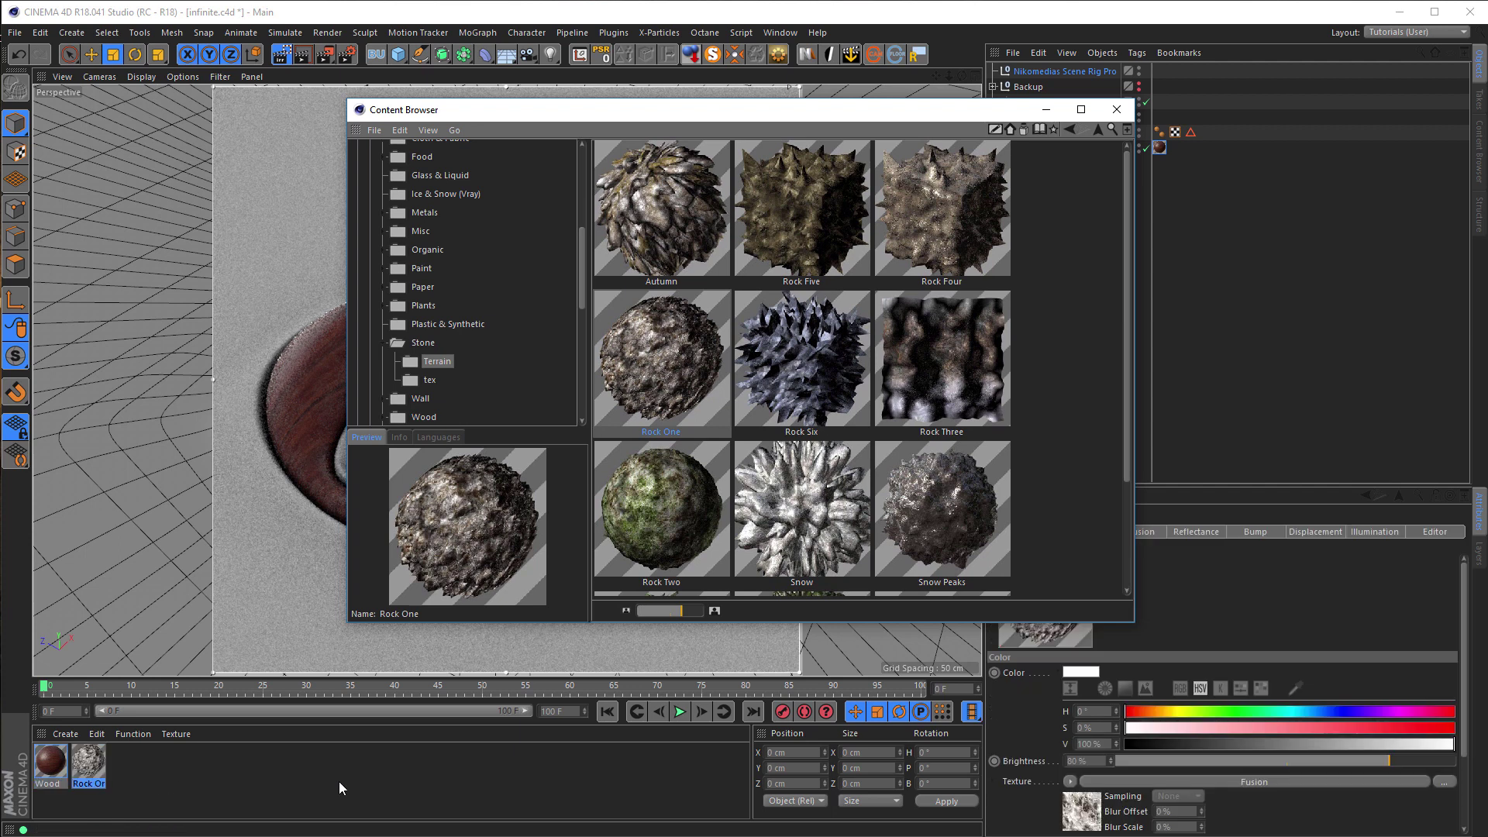
{"action": "left_click", "coordinate": [1116, 110]}
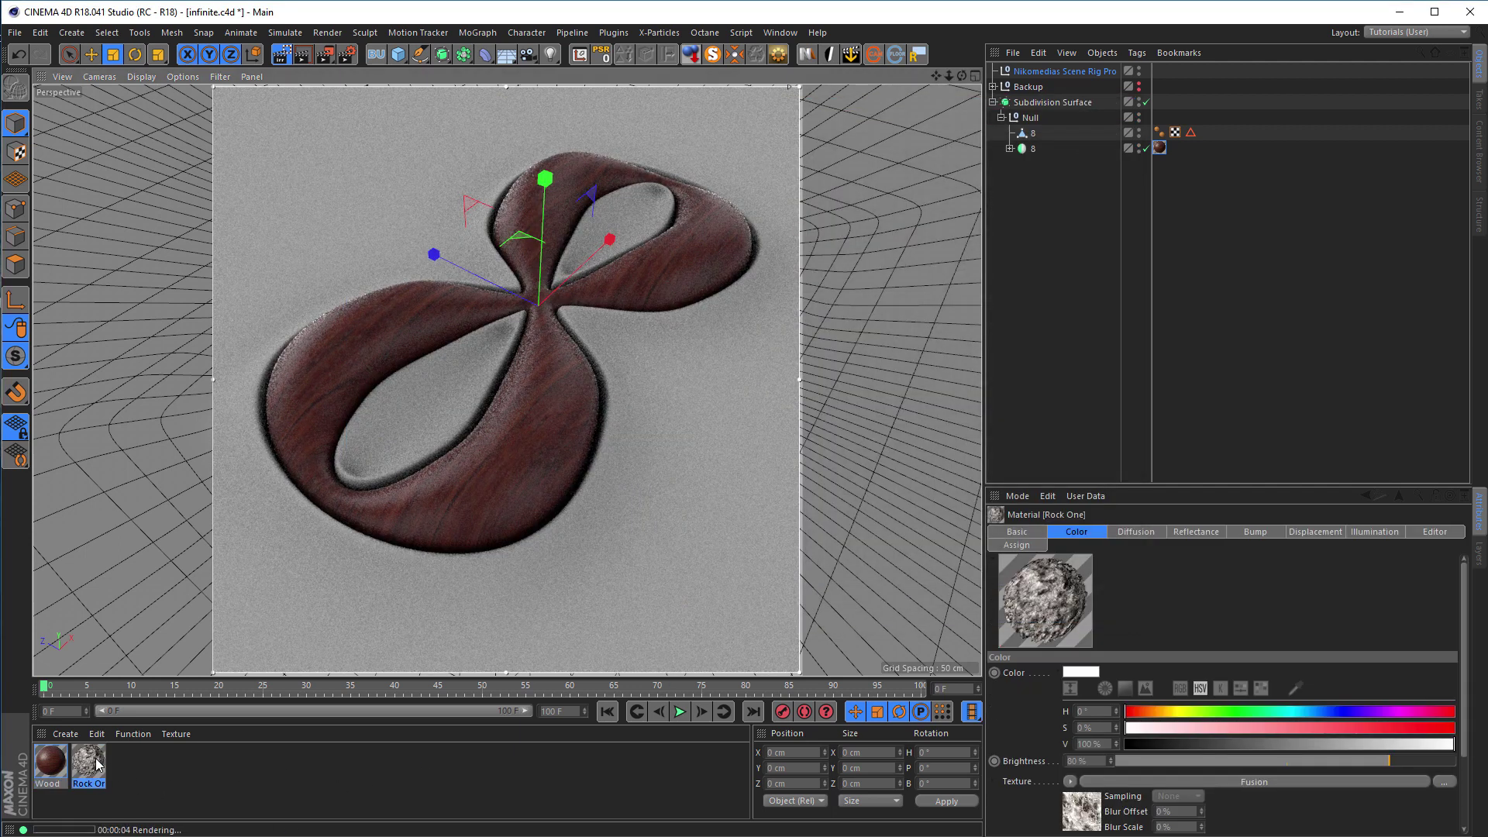
{"action": "left_click_drag", "start_coordinate": [98, 765], "coordinate": [1025, 133]}
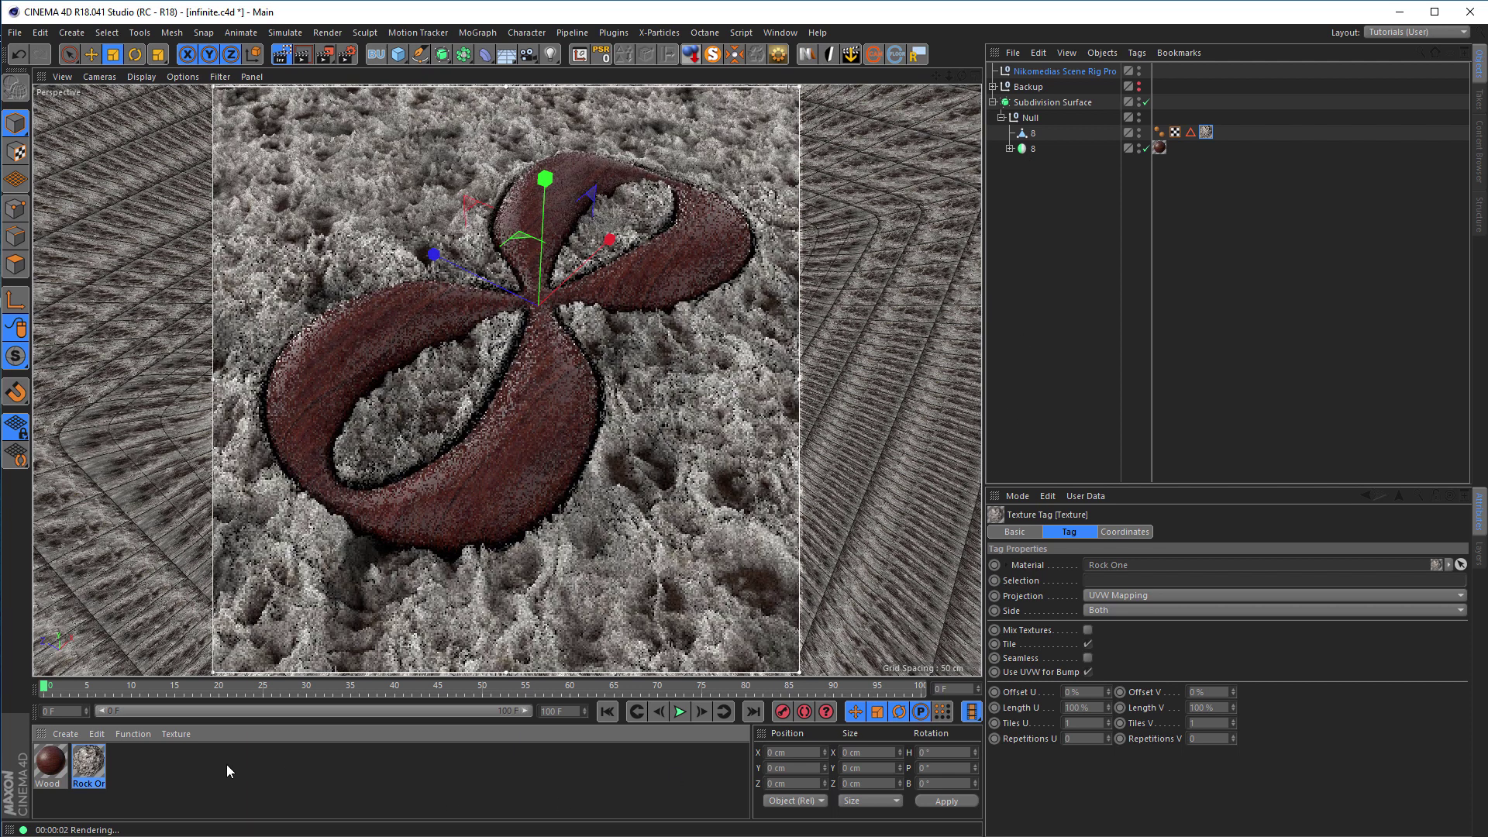
- In Rock One's Displacement channel, use Height 3 cm, Type Intensity, and Strength 100%
{"action": "double_click", "coordinate": [98, 765]}
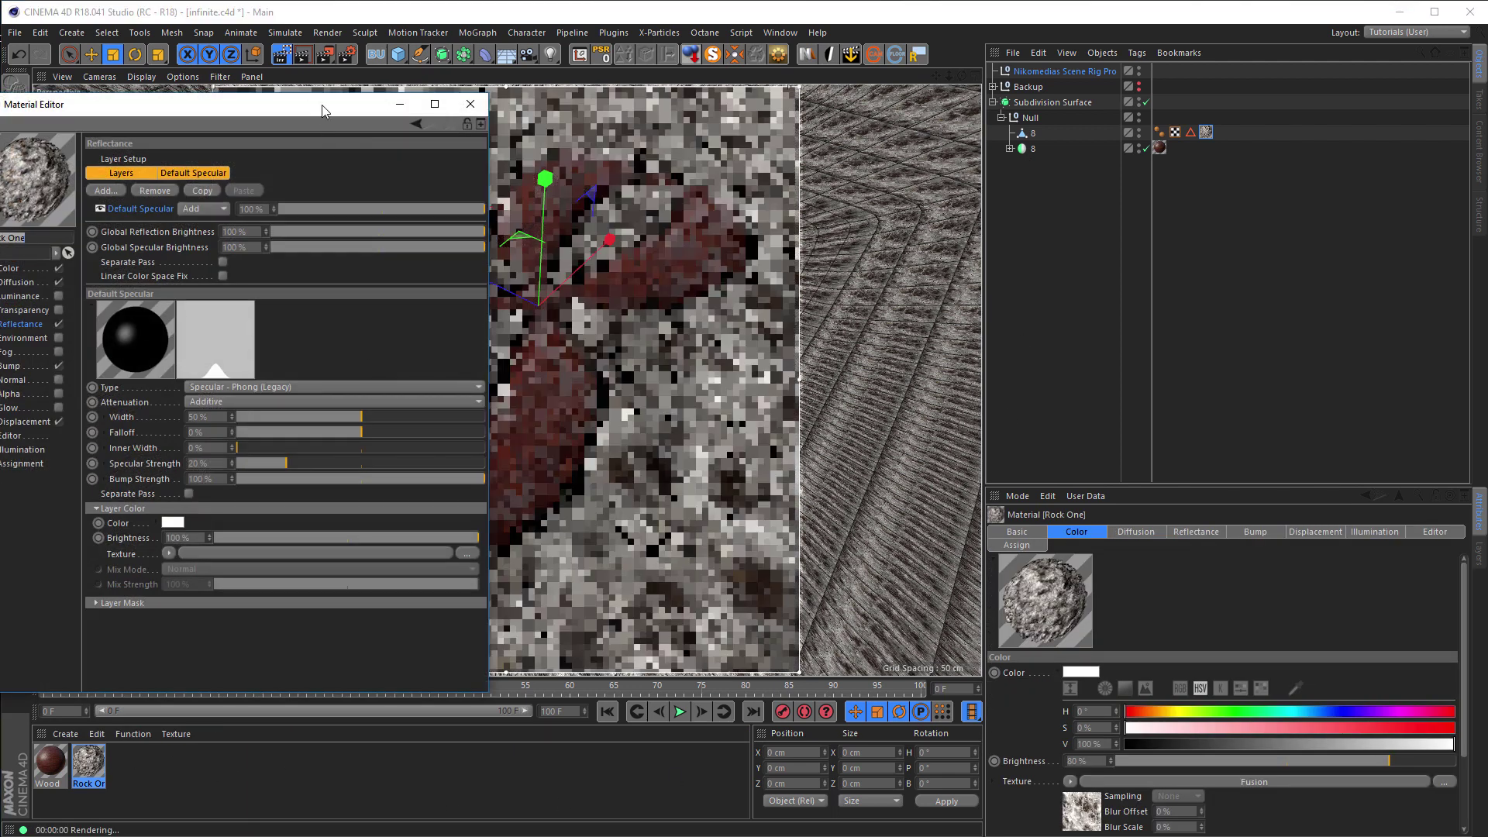
{"action": "left_click_drag", "start_coordinate": [322, 104], "coordinate": [1206, 137]}
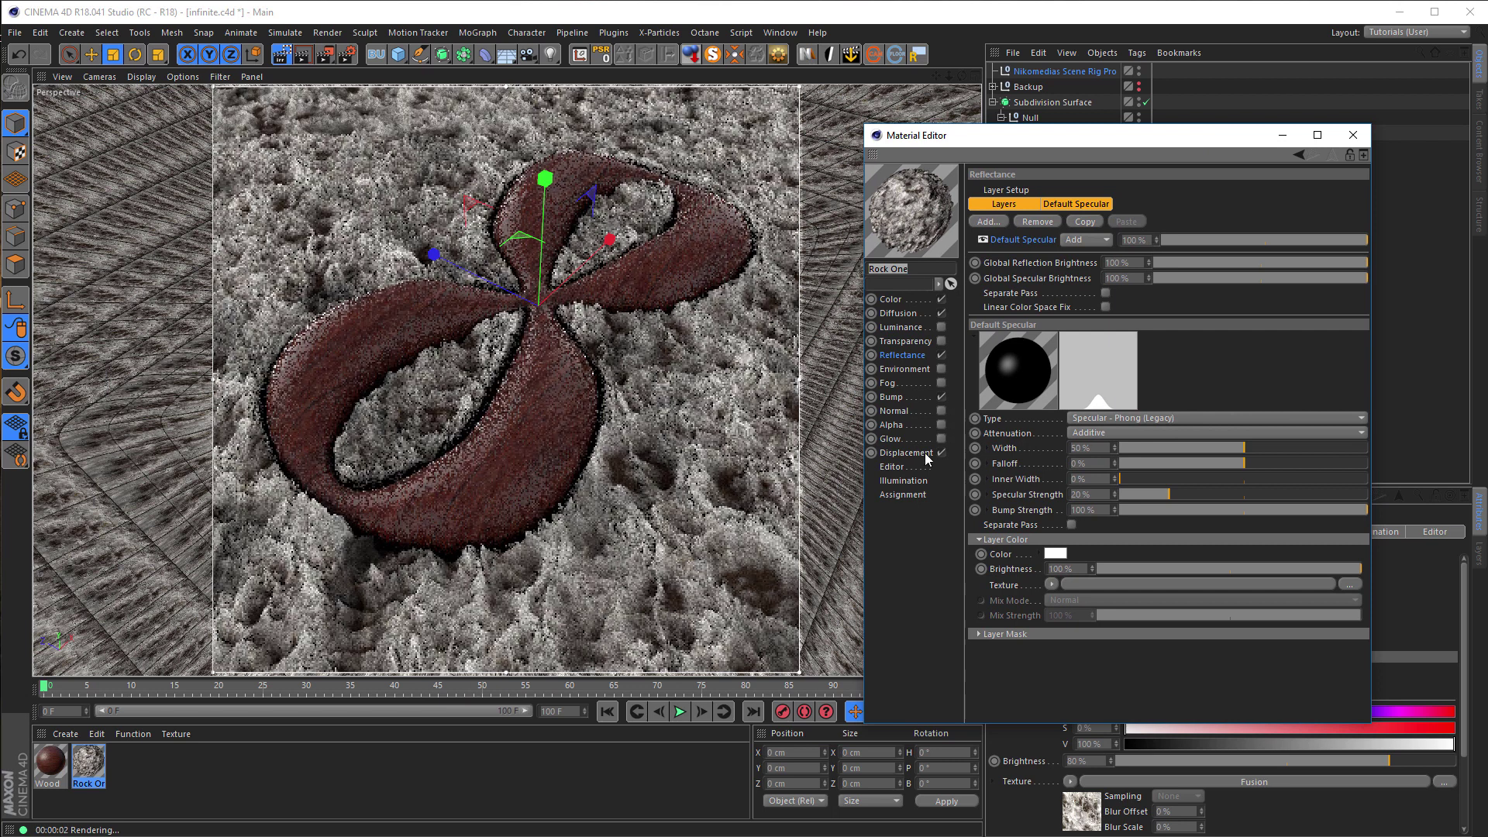
{"action": "left_click", "coordinate": [915, 452]}
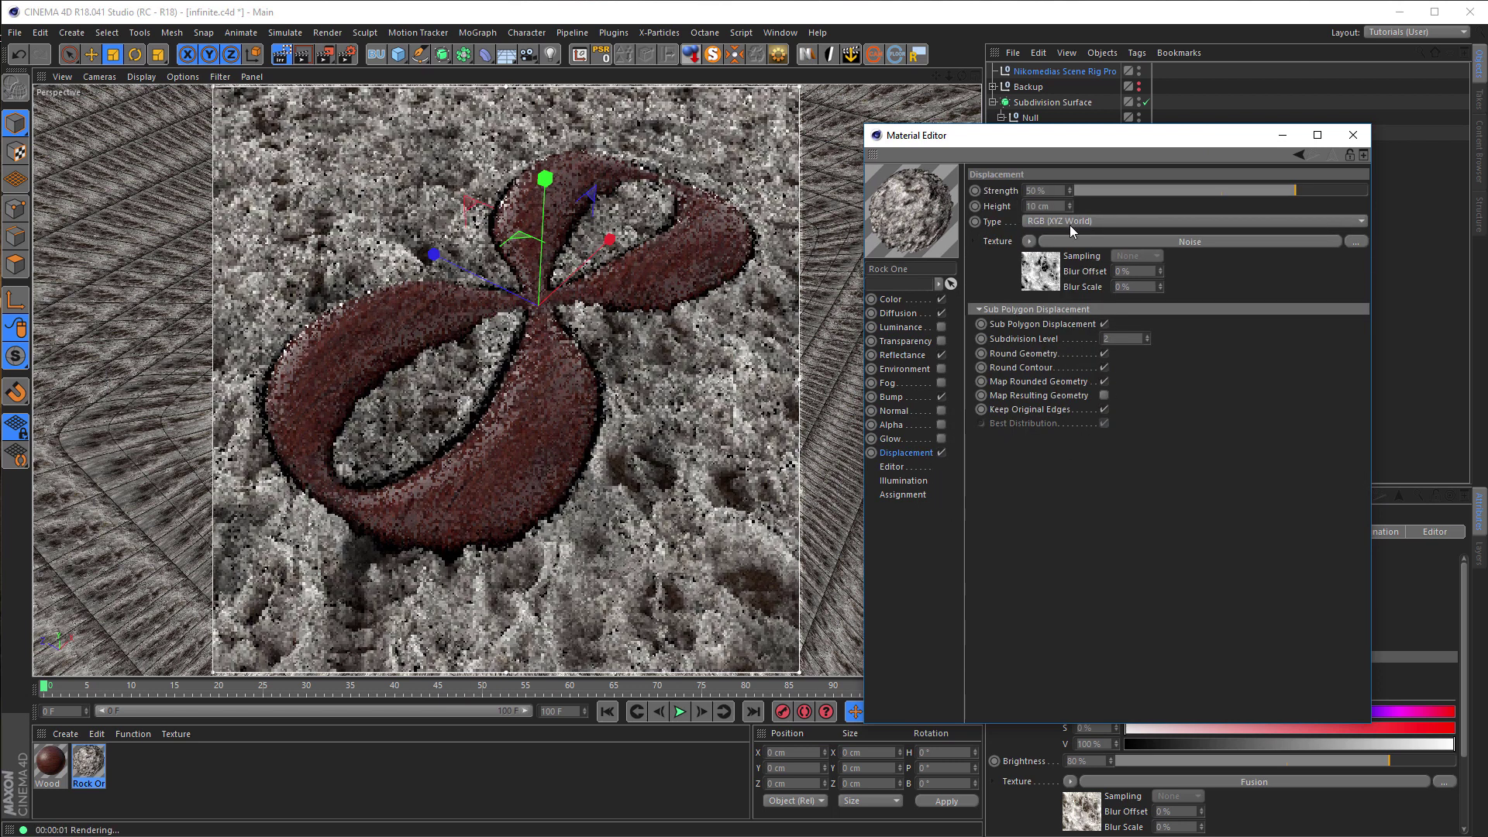
{"action": "double_click", "coordinate": [1060, 205]}
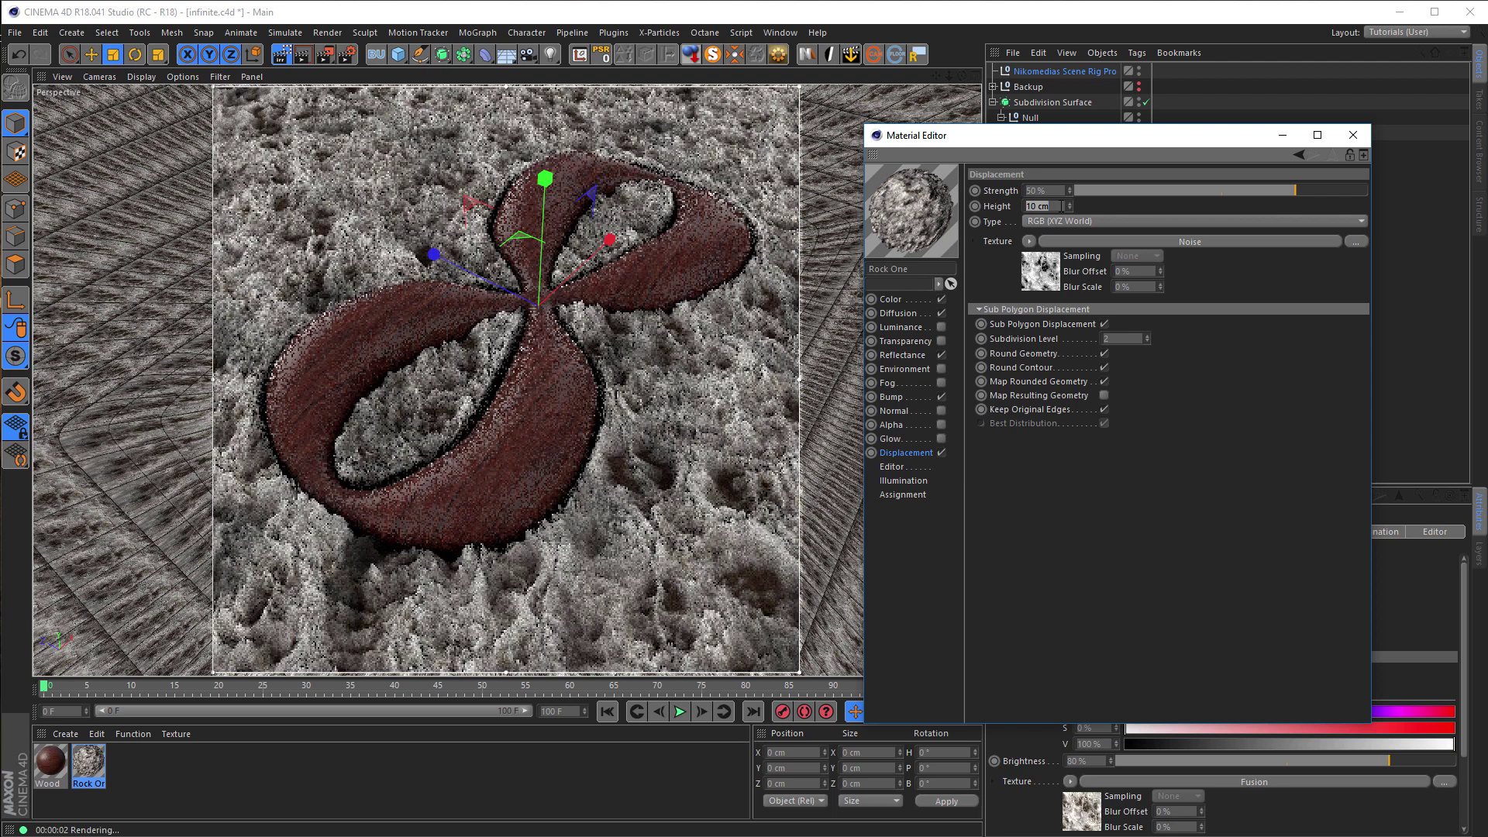
{"action": "type", "text": "3"}
{"action": "key", "text": "Return"}
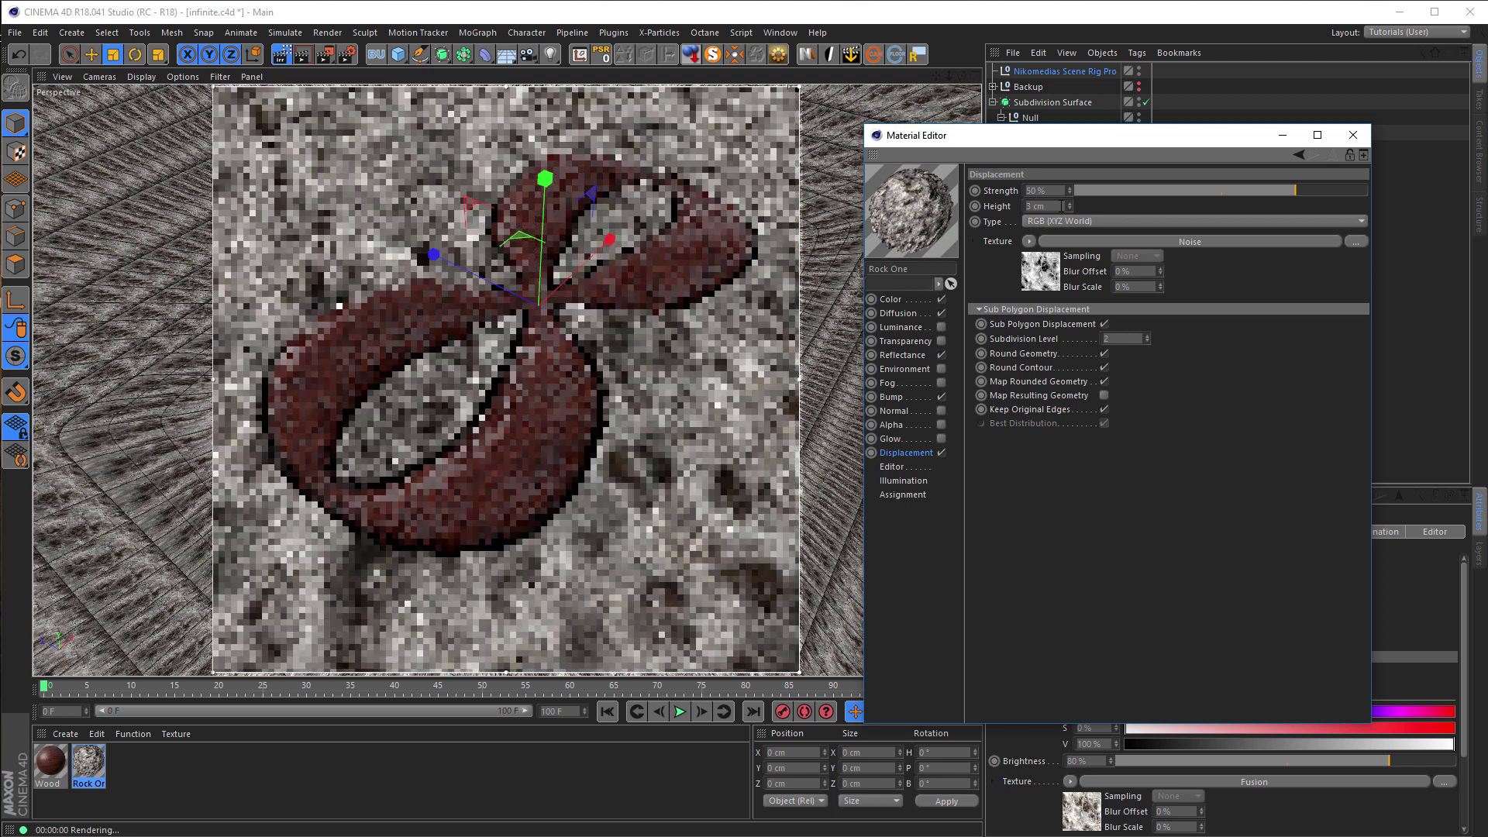
{"action": "left_click", "coordinate": [1076, 225]}
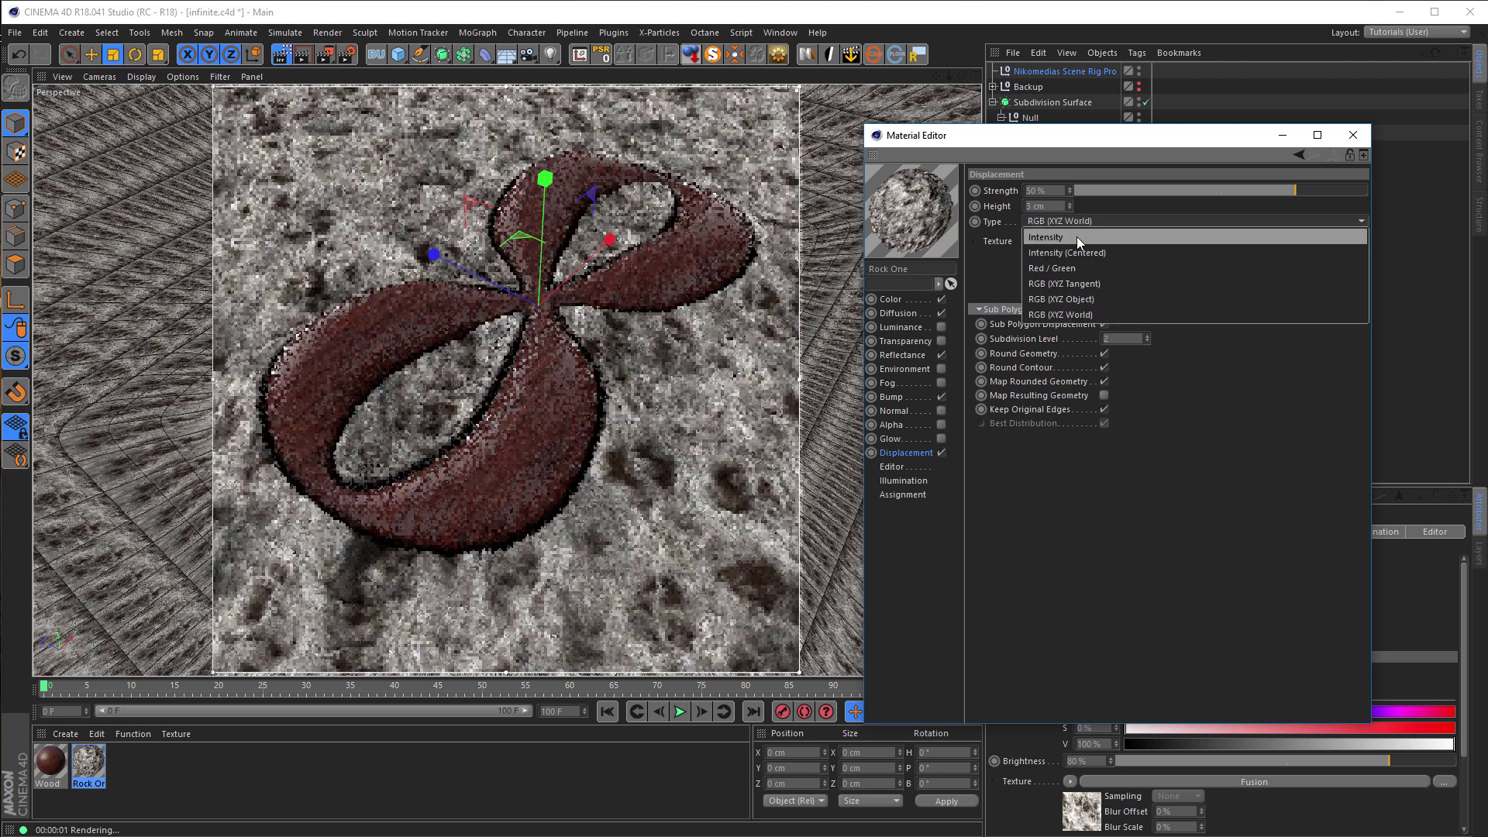
{"action": "left_click", "coordinate": [1082, 236]}
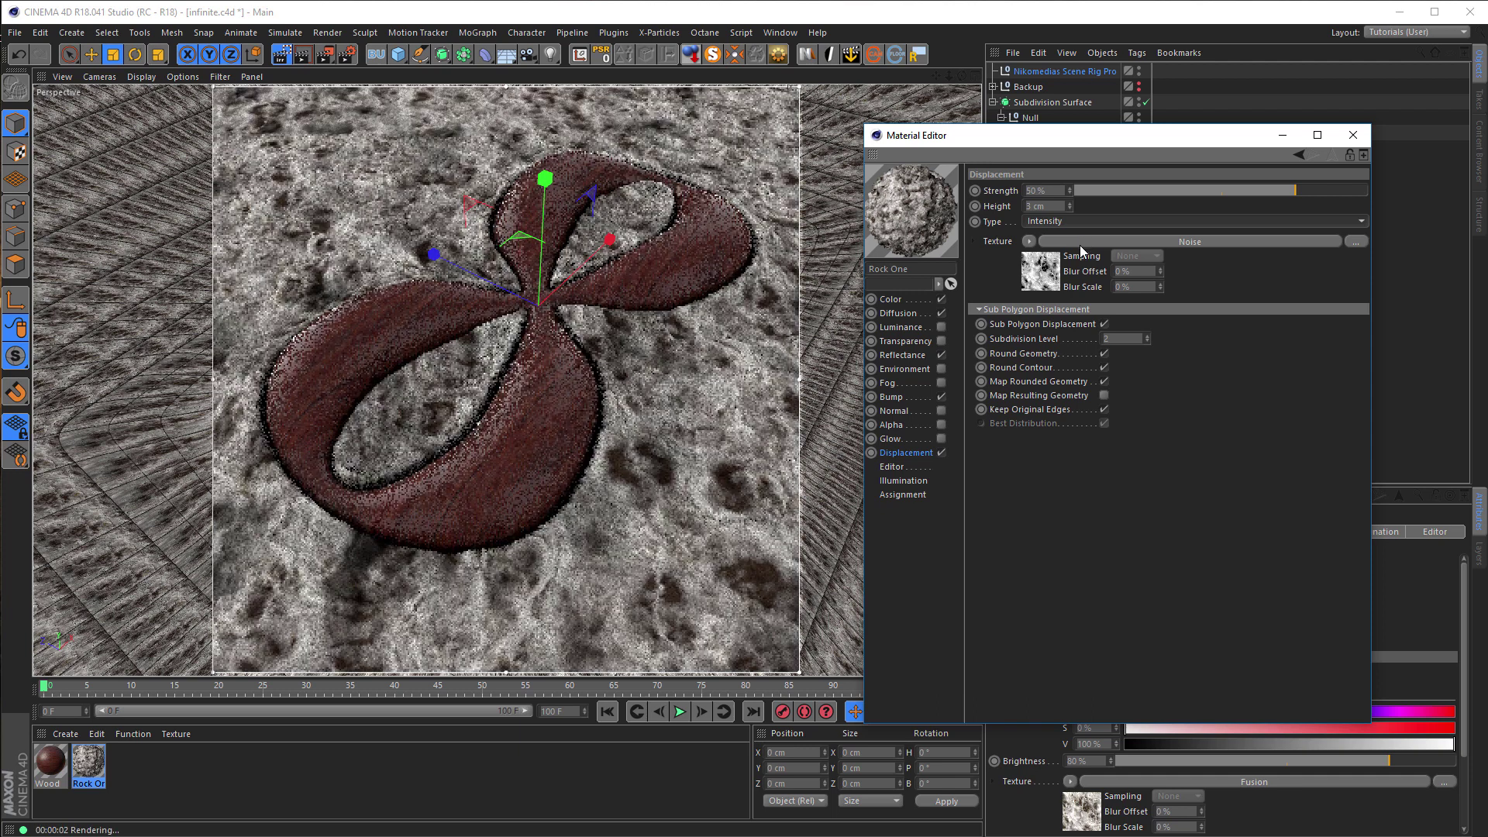
{"action": "left_click_drag", "start_coordinate": [1100, 189], "coordinate": [1409, 192]}
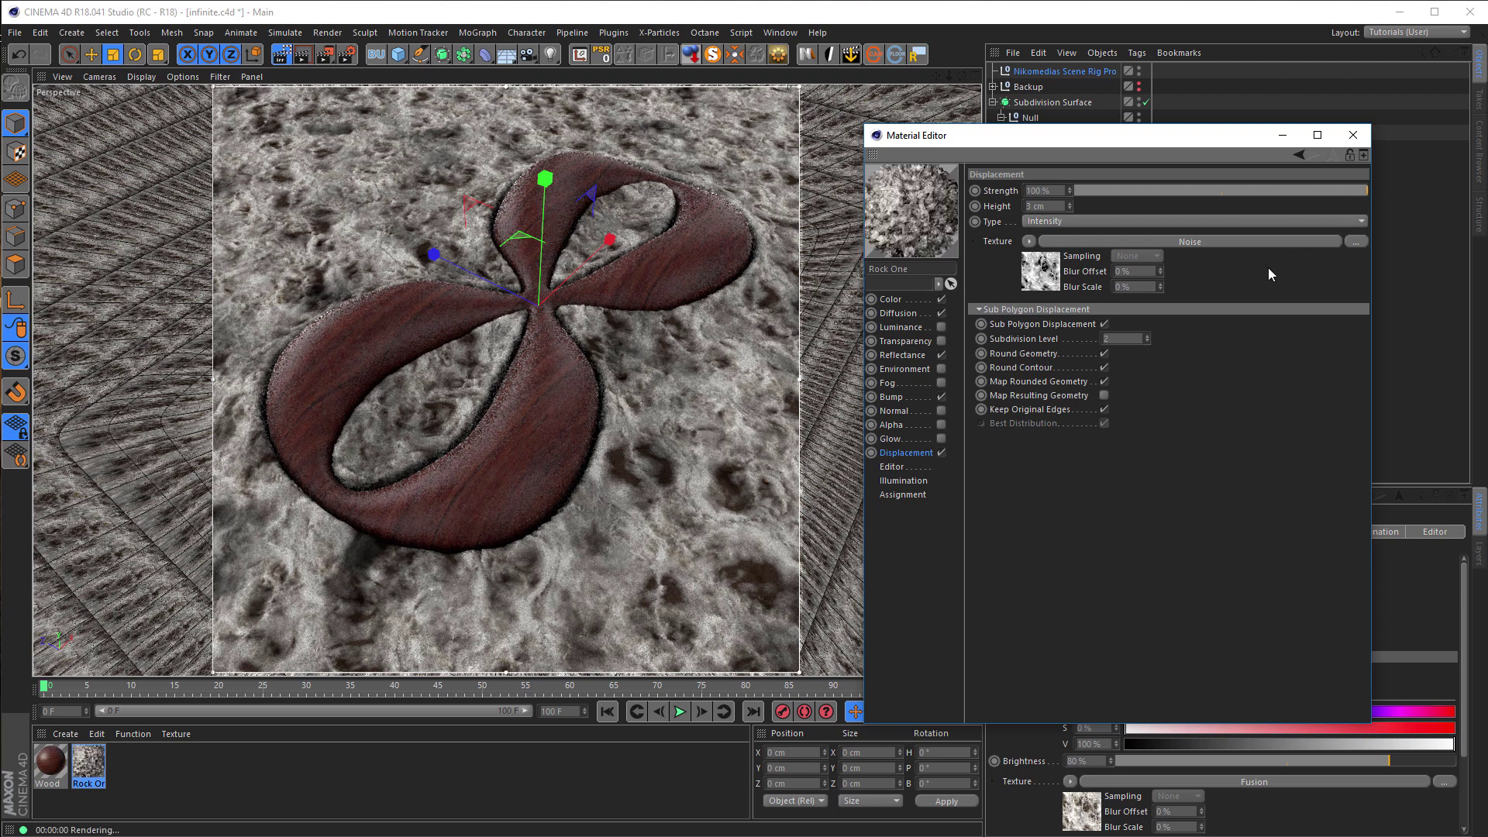
- Set the displacement noise's global scale to 500% and the subdivision level to 4
{"action": "left_click", "coordinate": [1039, 272]}
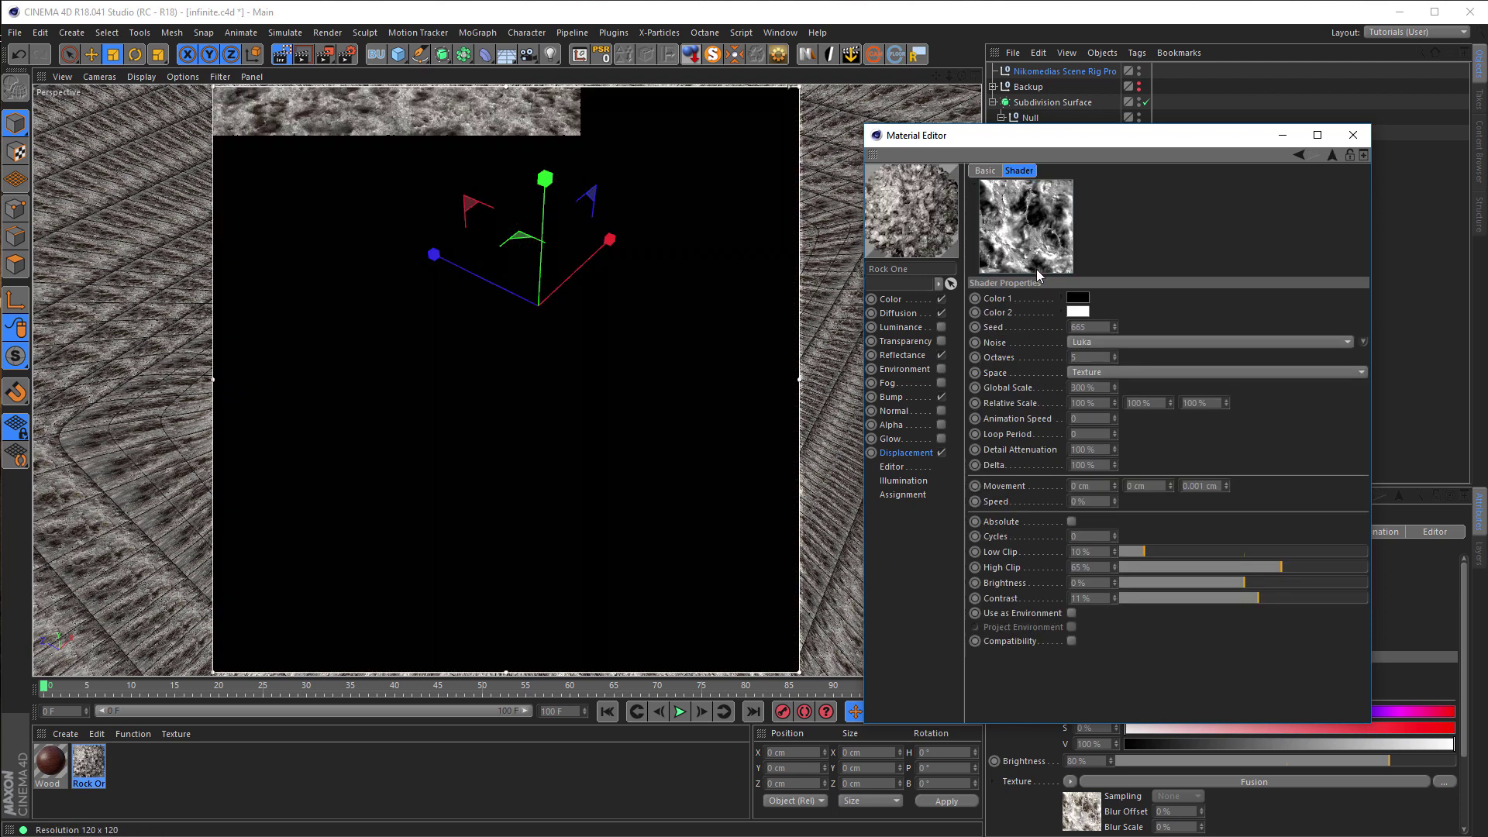
{"action": "left_click", "coordinate": [1101, 389]}
{"action": "type", "text": "500"}
{"action": "key", "text": "Return"}
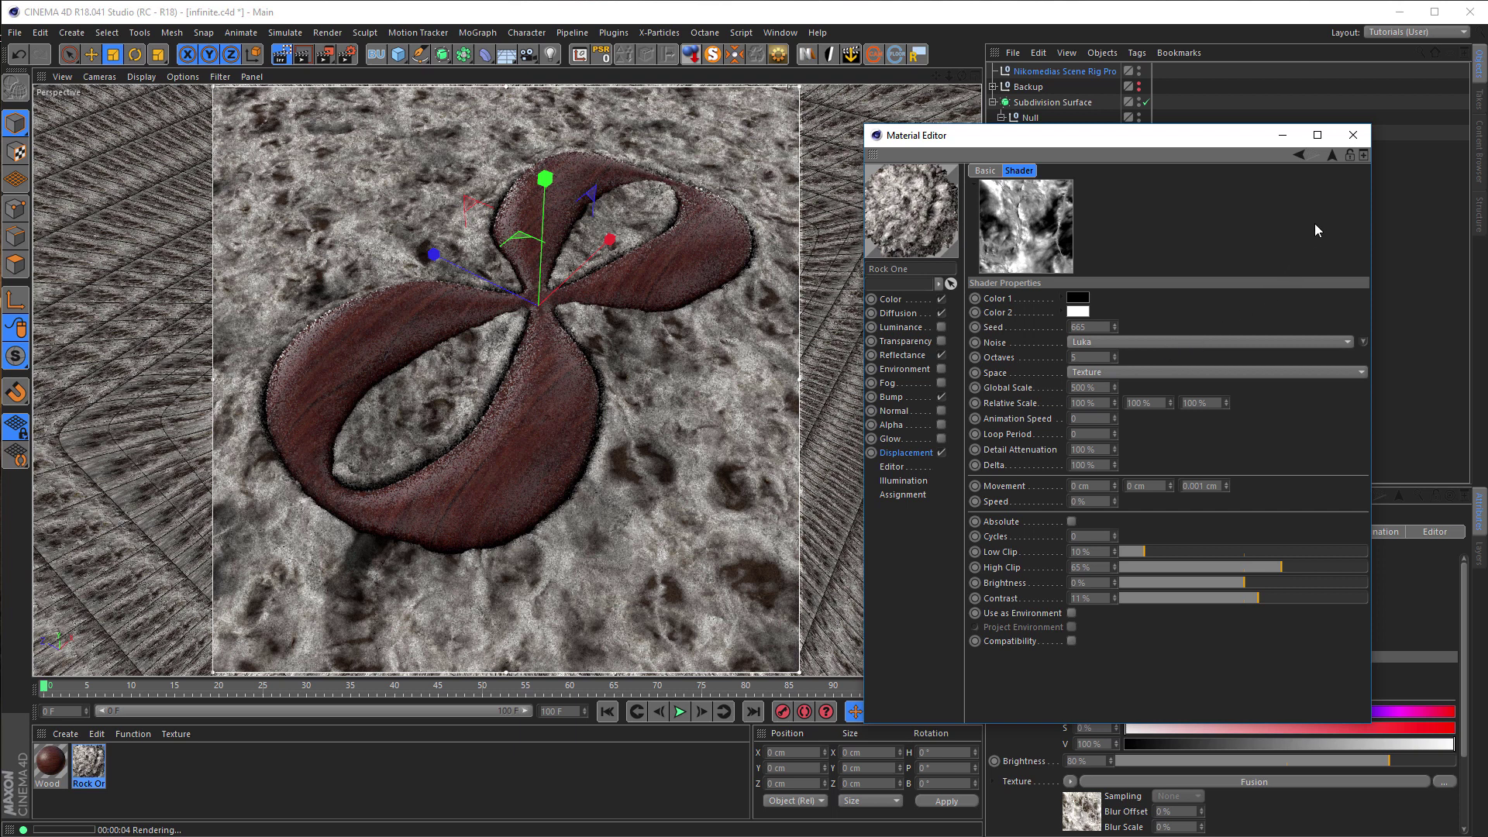
{"action": "left_click", "coordinate": [1334, 155]}
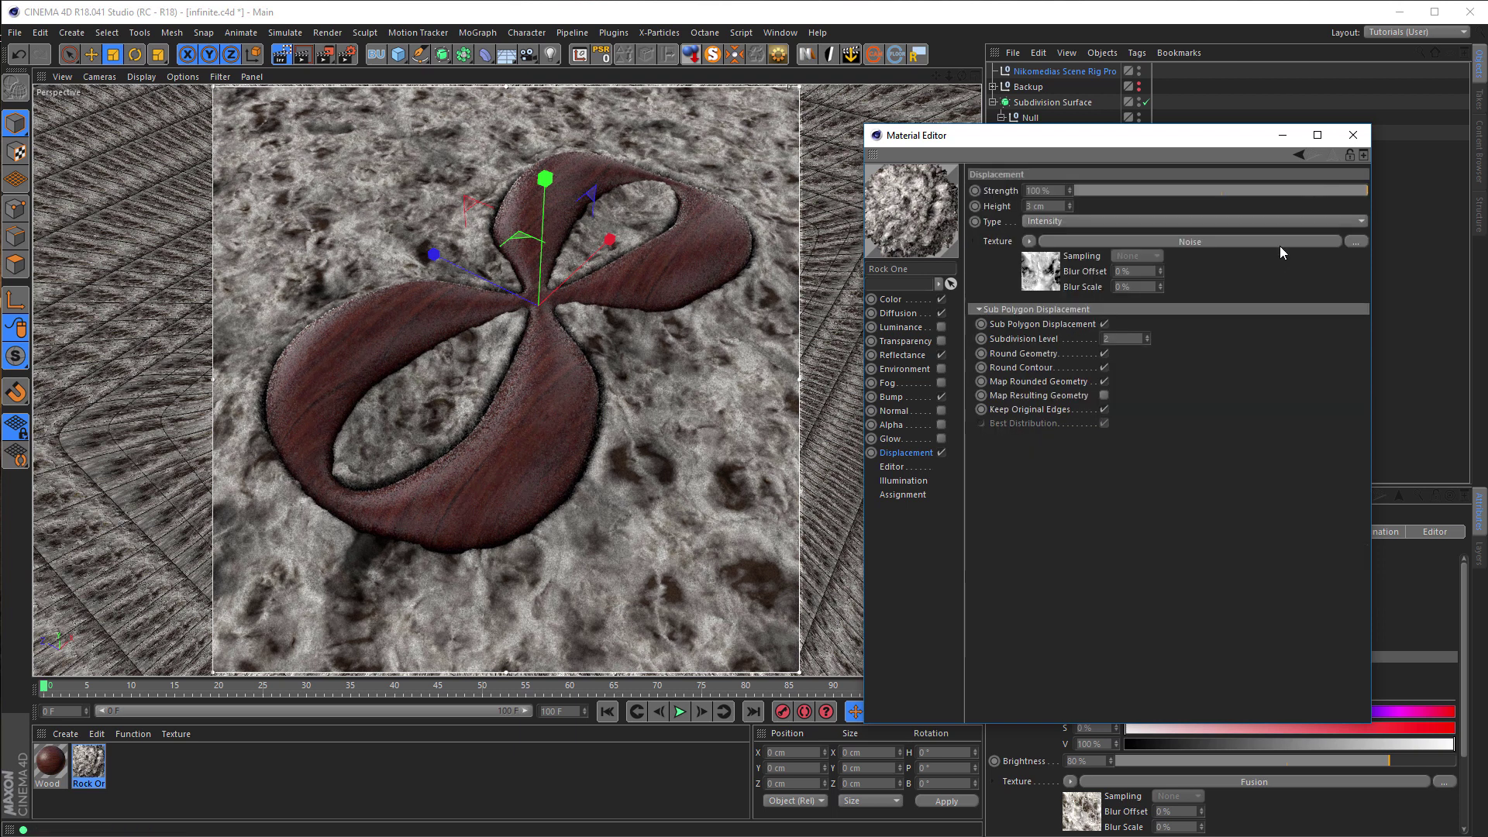
{"action": "type", "text": "4"}
{"action": "key", "text": "Return"}
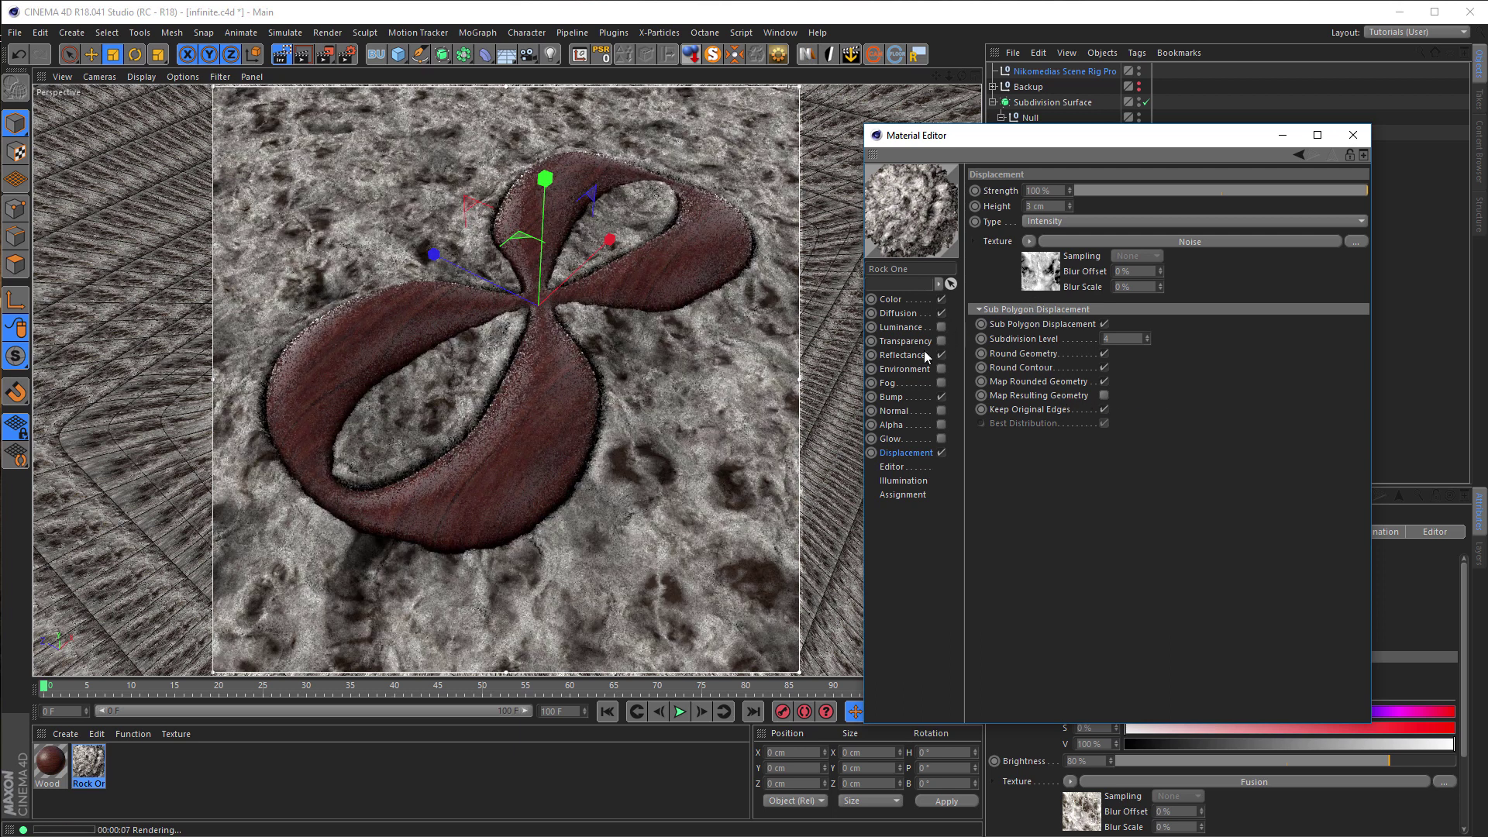
- Raise the displacement Noise shader's global scale to 1000%
{"action": "left_click", "coordinate": [1037, 280]}
{"action": "double_click", "coordinate": [1084, 387]}
{"action": "type", "text": "500"}
{"action": "key", "text": "Return"}
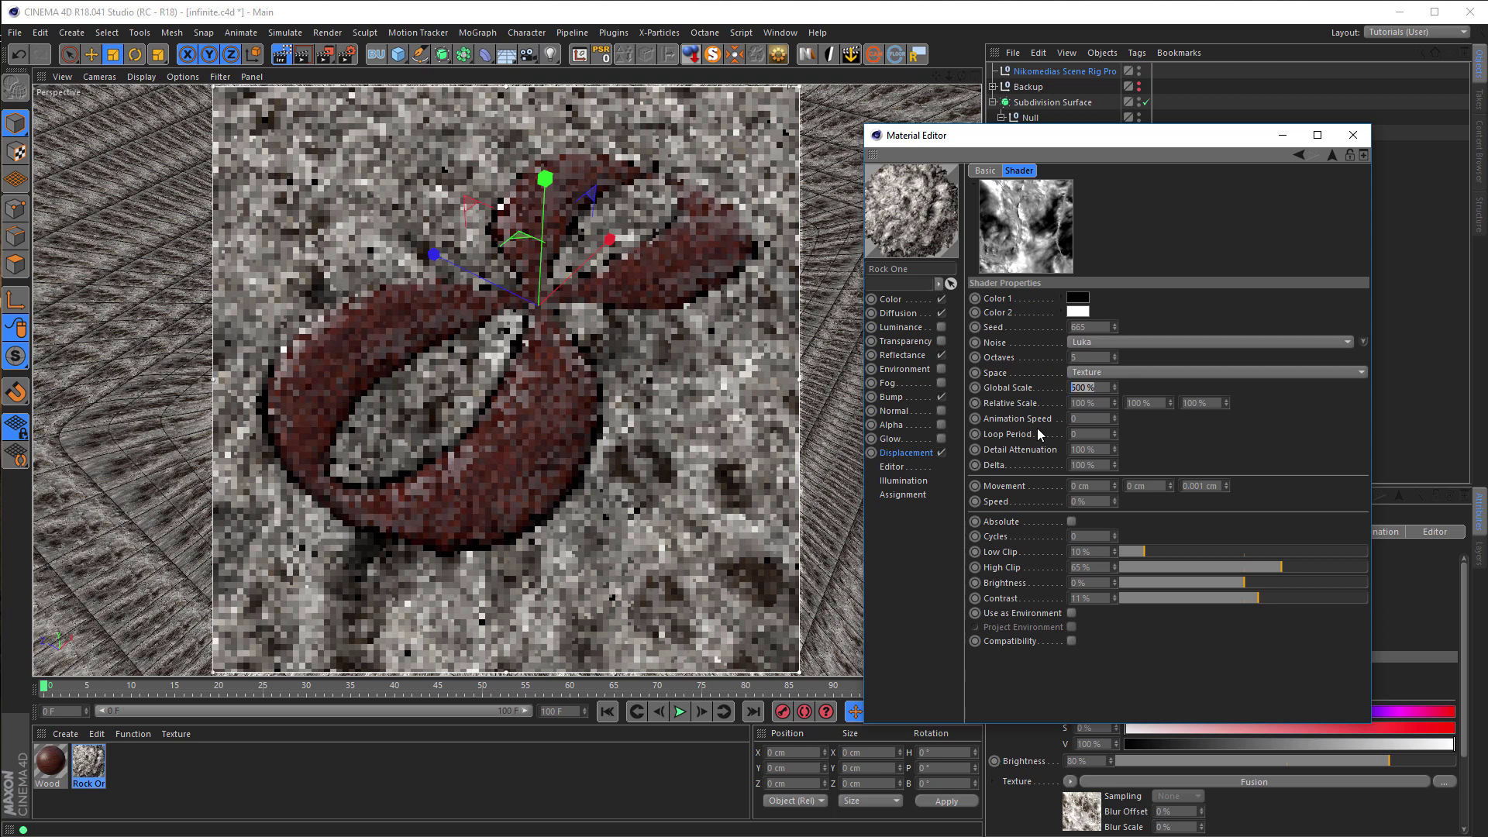
{"action": "type", "text": "1000"}
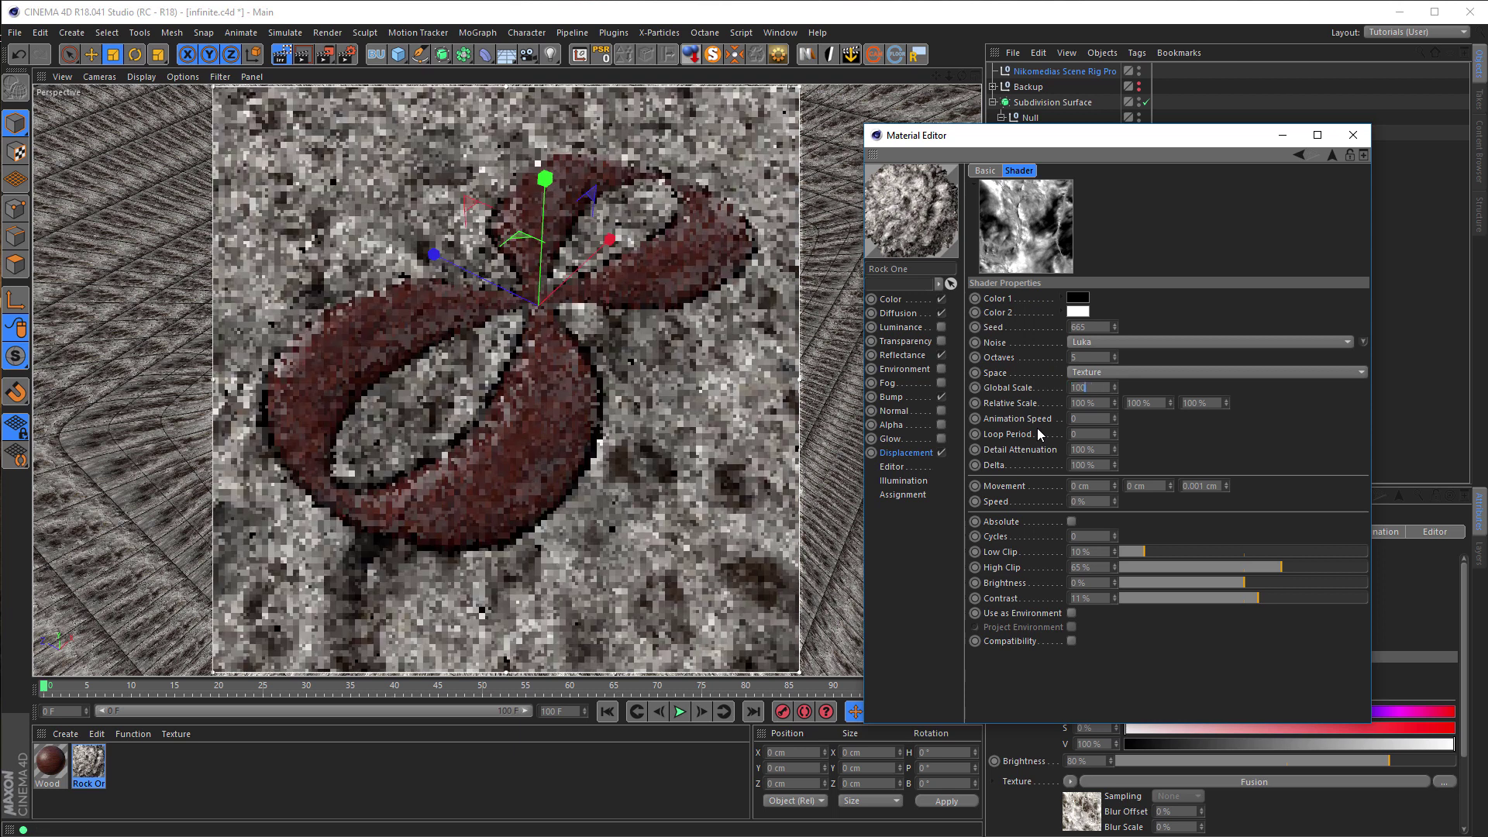
{"action": "key", "text": "Return"}
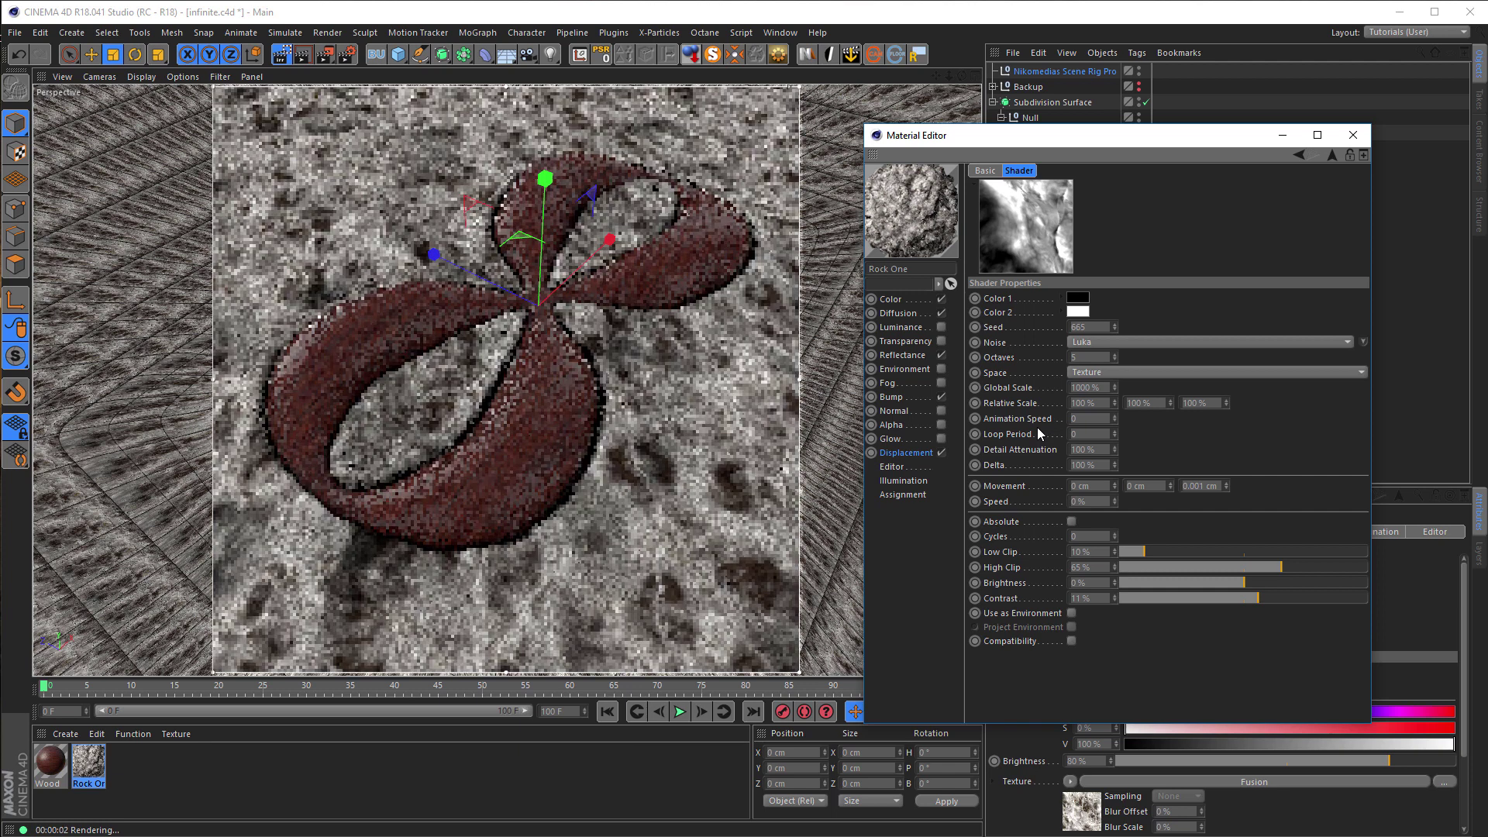
{"action": "left_click_drag", "start_coordinate": [1174, 137], "coordinate": [429, 183]}
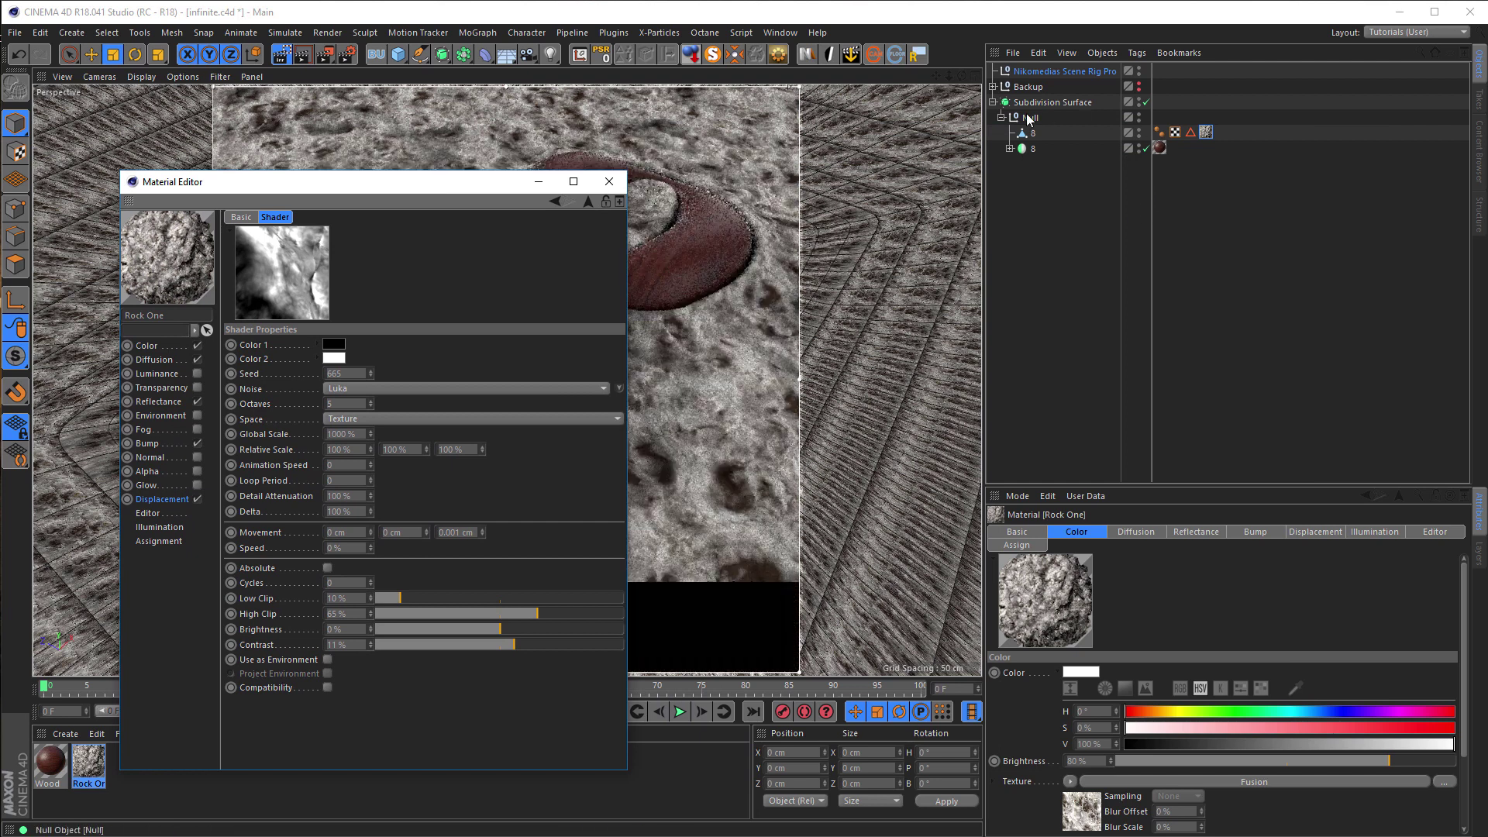
- Change the ground's Rock One texture tag projection from UVW Mapping to Cubic
{"action": "left_click", "coordinate": [1204, 132]}
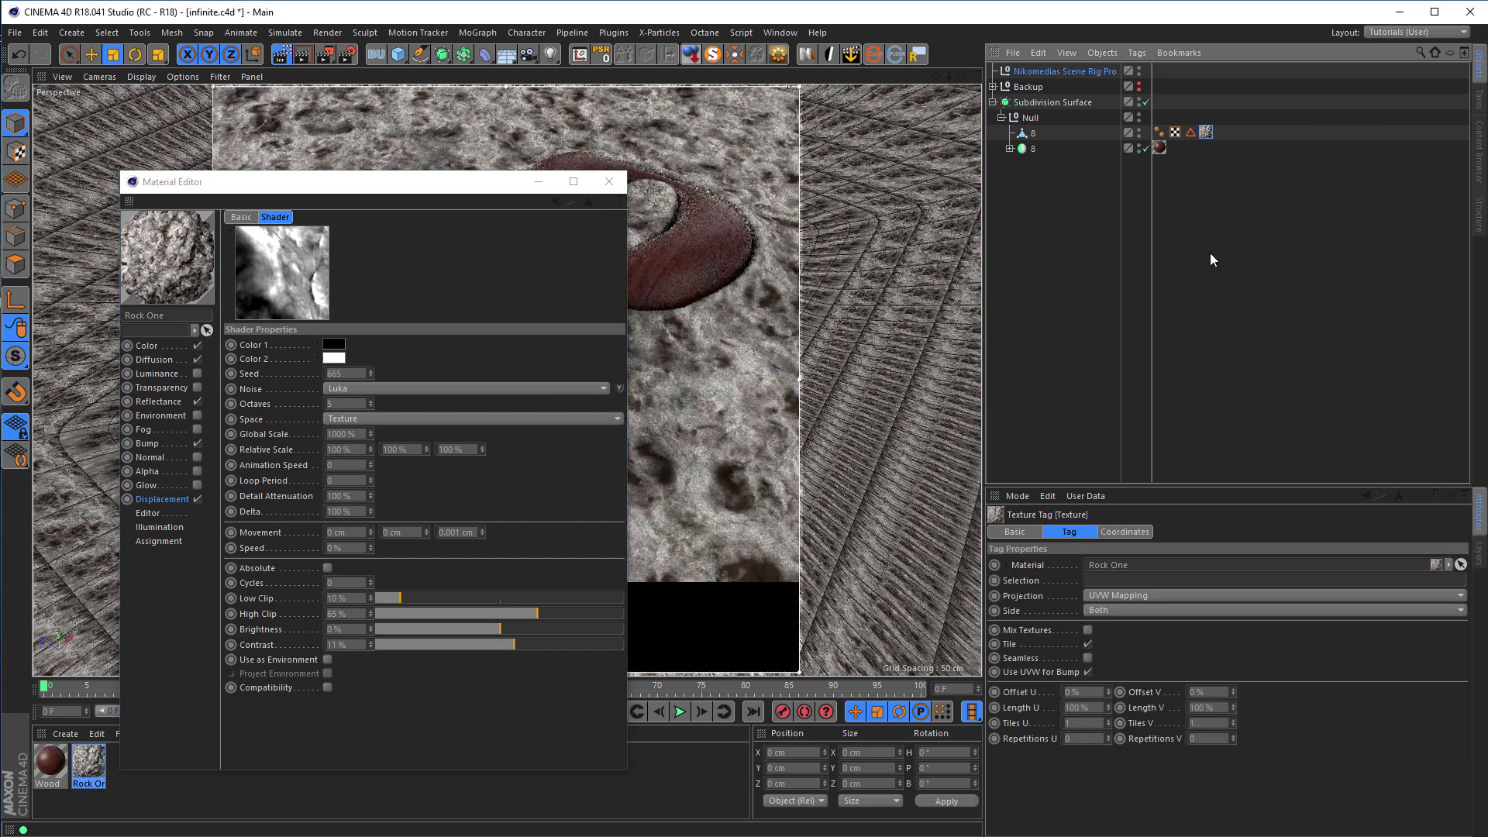
{"action": "left_click", "coordinate": [1127, 593]}
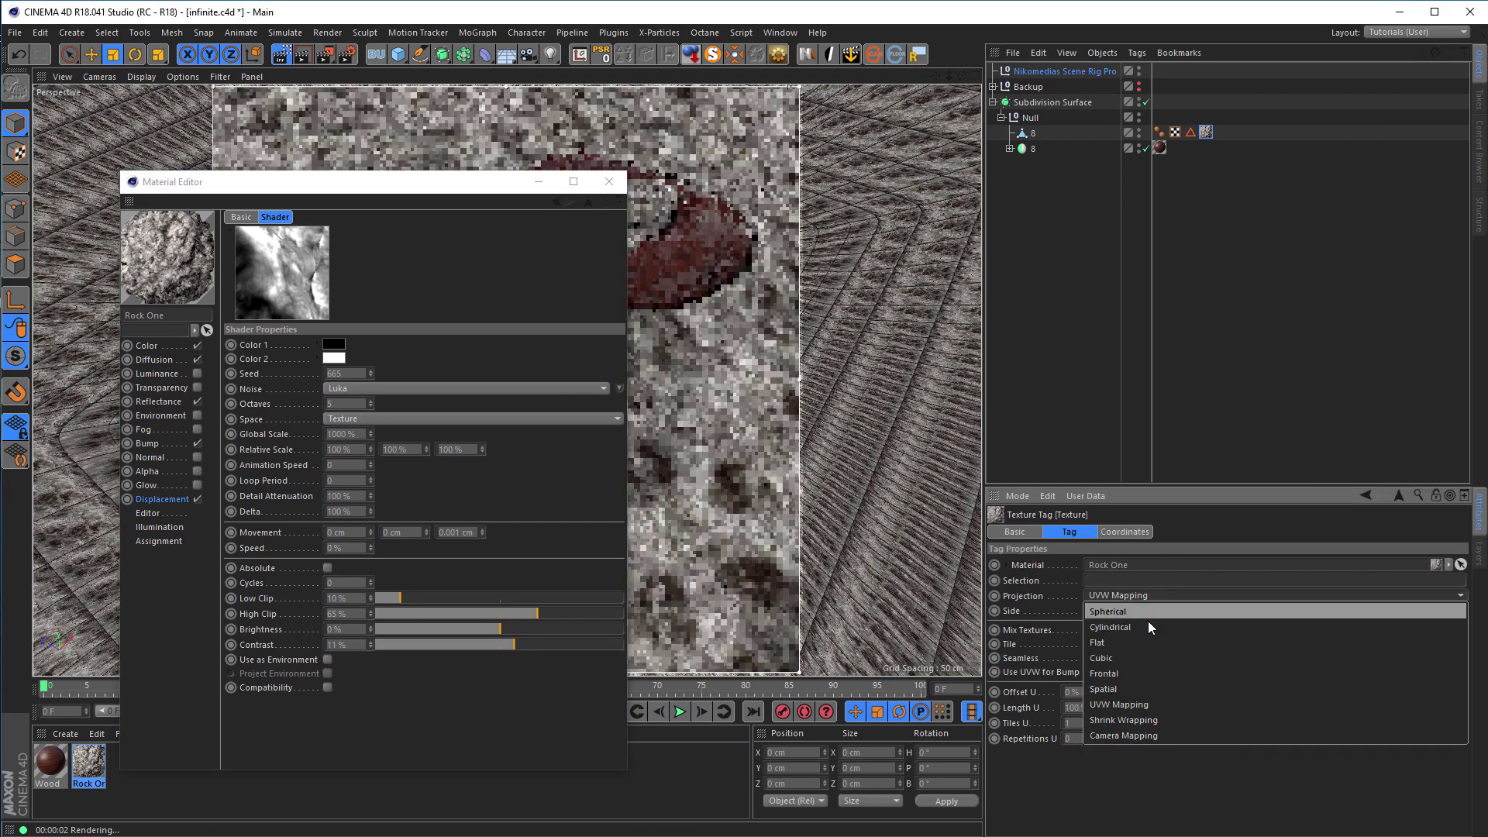
{"action": "left_click", "coordinate": [1127, 655]}
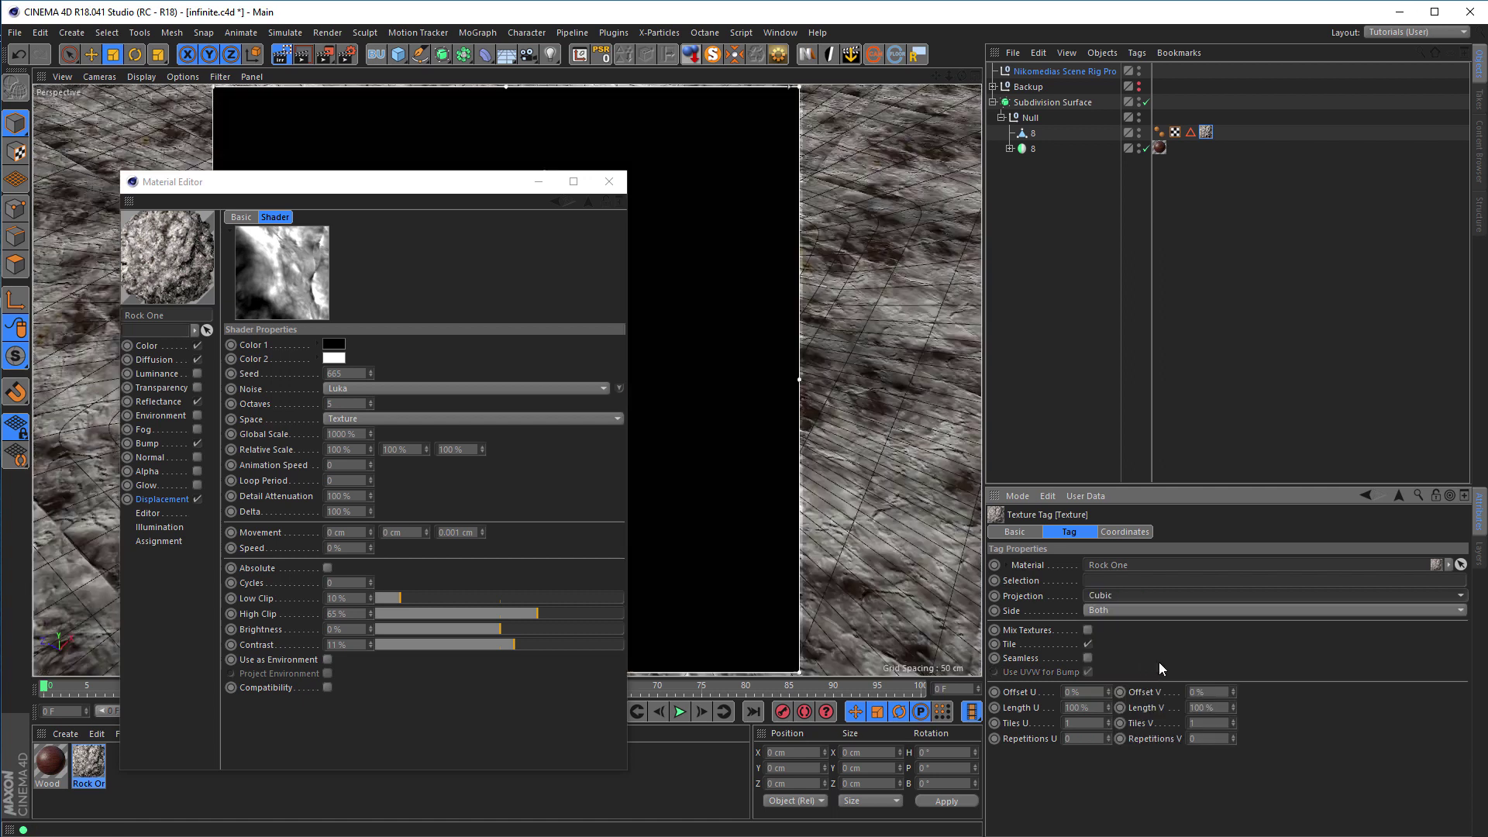
{"action": "left_click_drag", "start_coordinate": [452, 185], "coordinate": [1251, 189]}
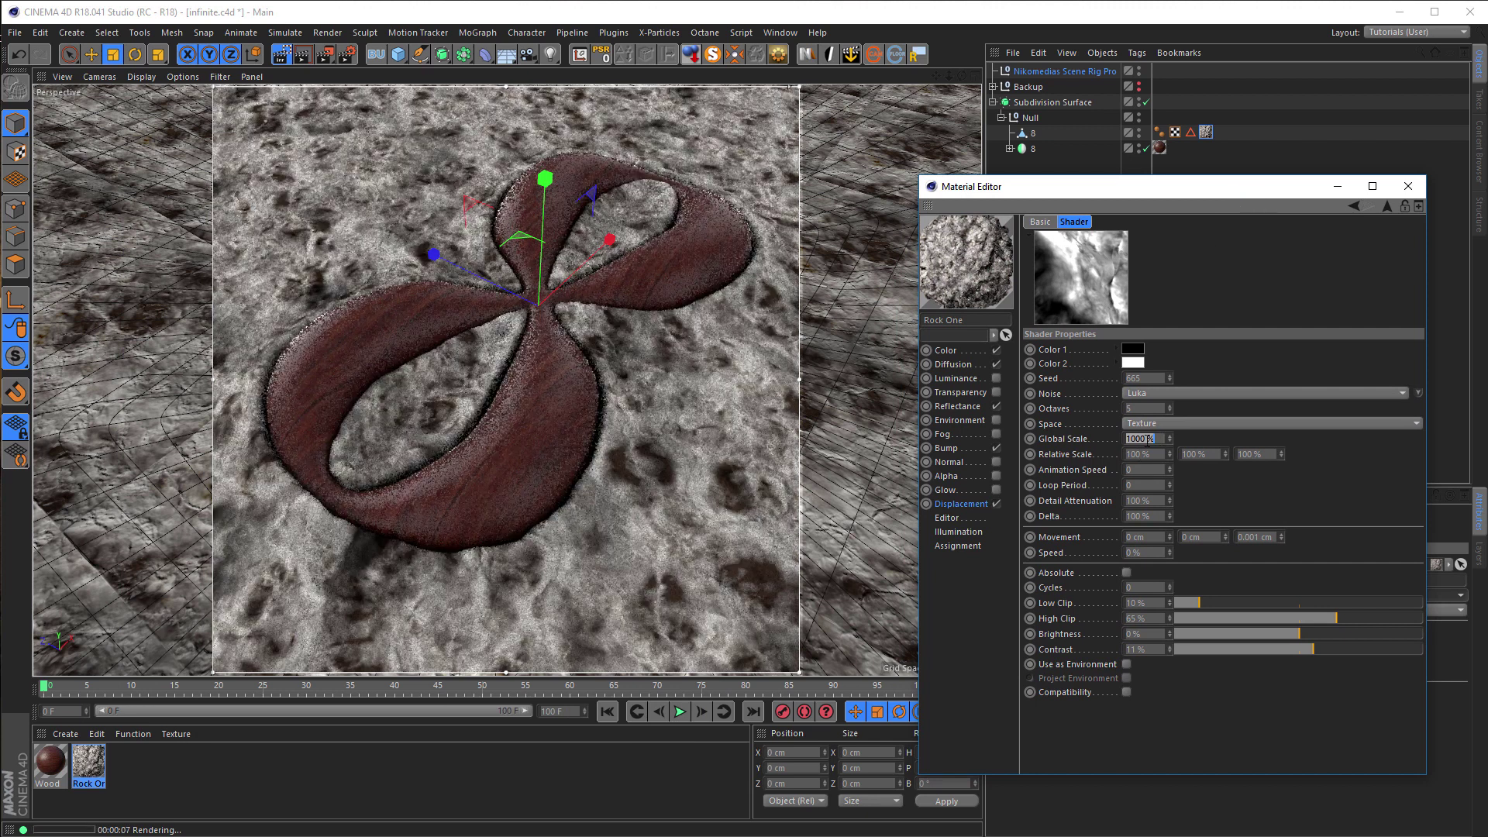
- Adjust the displacement noise, trying 50% and then 500% global scale
{"action": "type", "text": "5"}
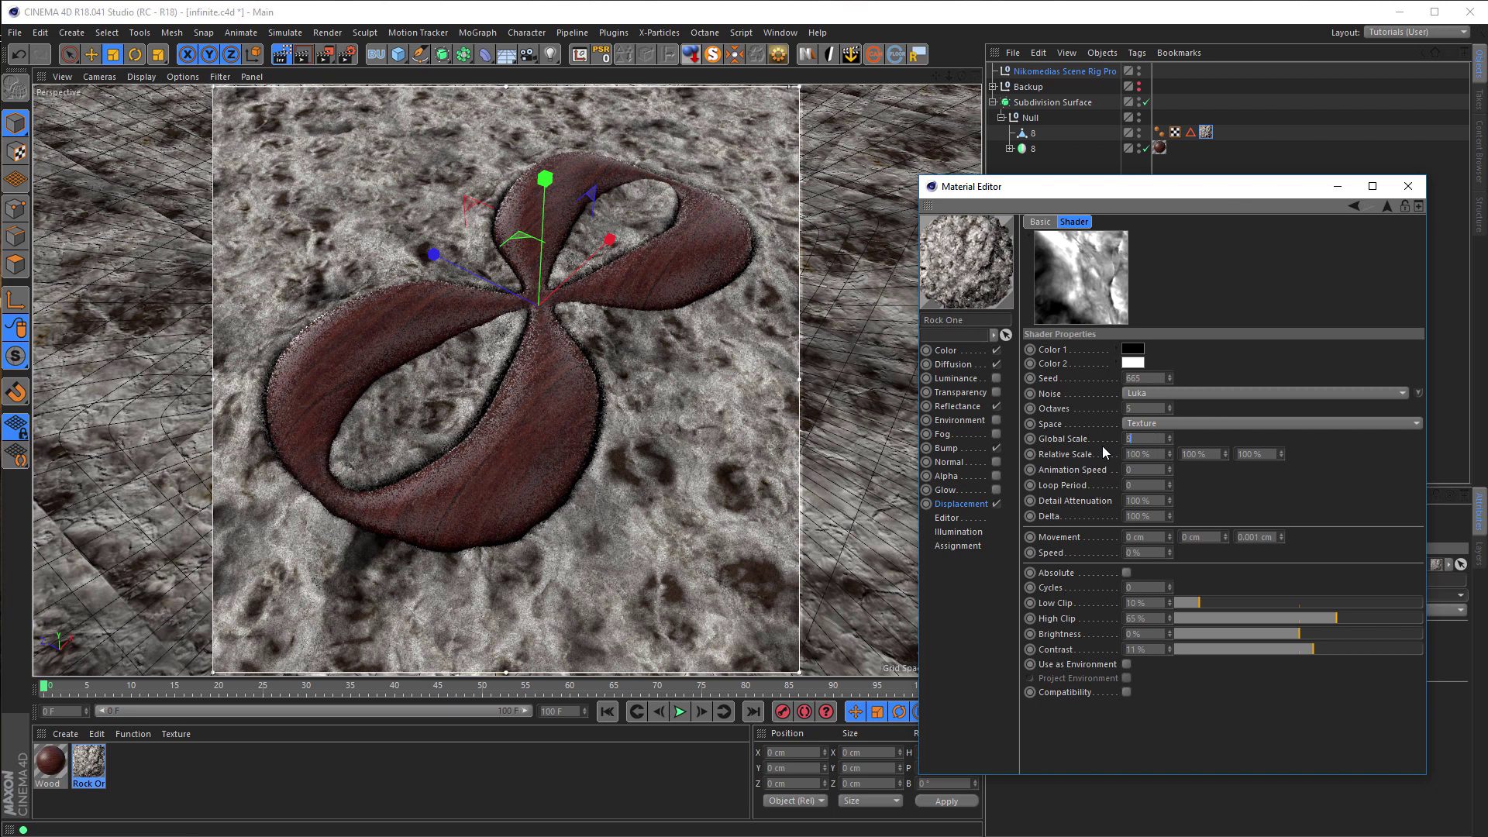
{"action": "type", "text": "2"}
{"action": "key", "text": "BackSpace"}
{"action": "type", "text": "0"}
{"action": "key", "text": "Return"}
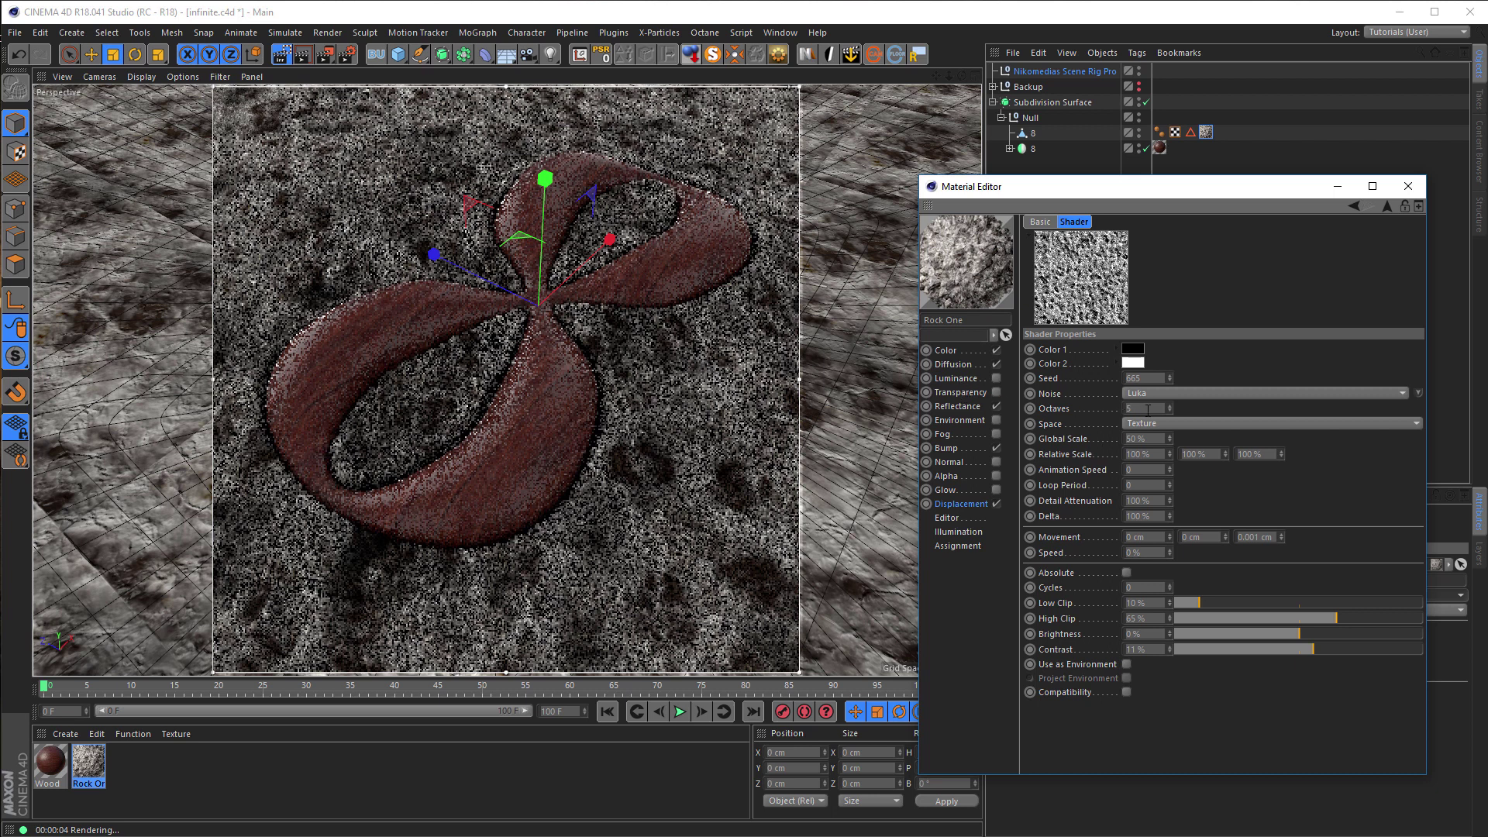
{"action": "key", "text": "Tab"}
{"action": "type", "text": "500"}
{"action": "key", "text": "Return"}
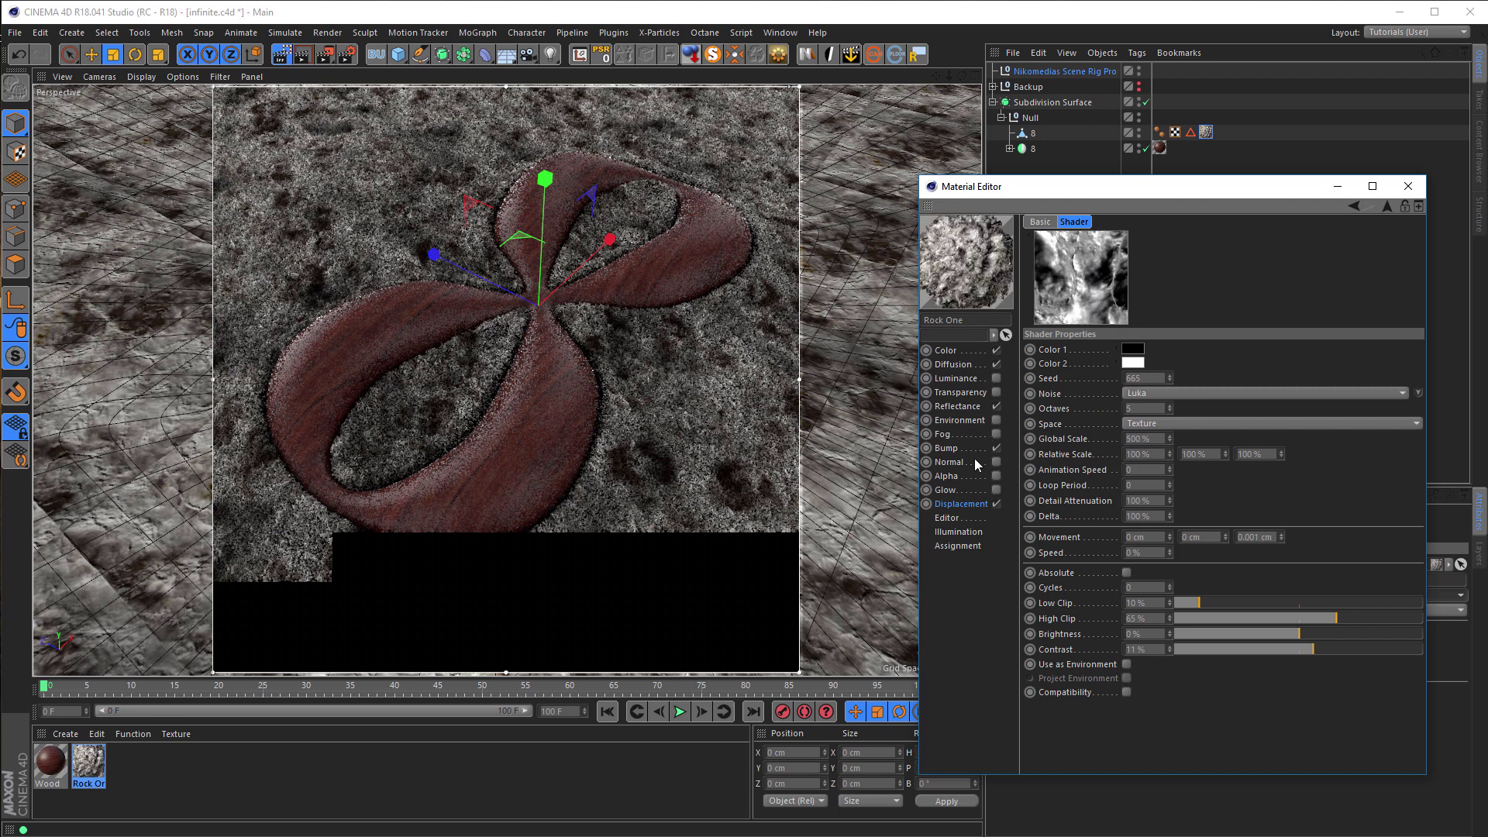
- Check the material's Reflectance settings and the Color channel's layer shader
{"action": "left_click", "coordinate": [960, 406]}
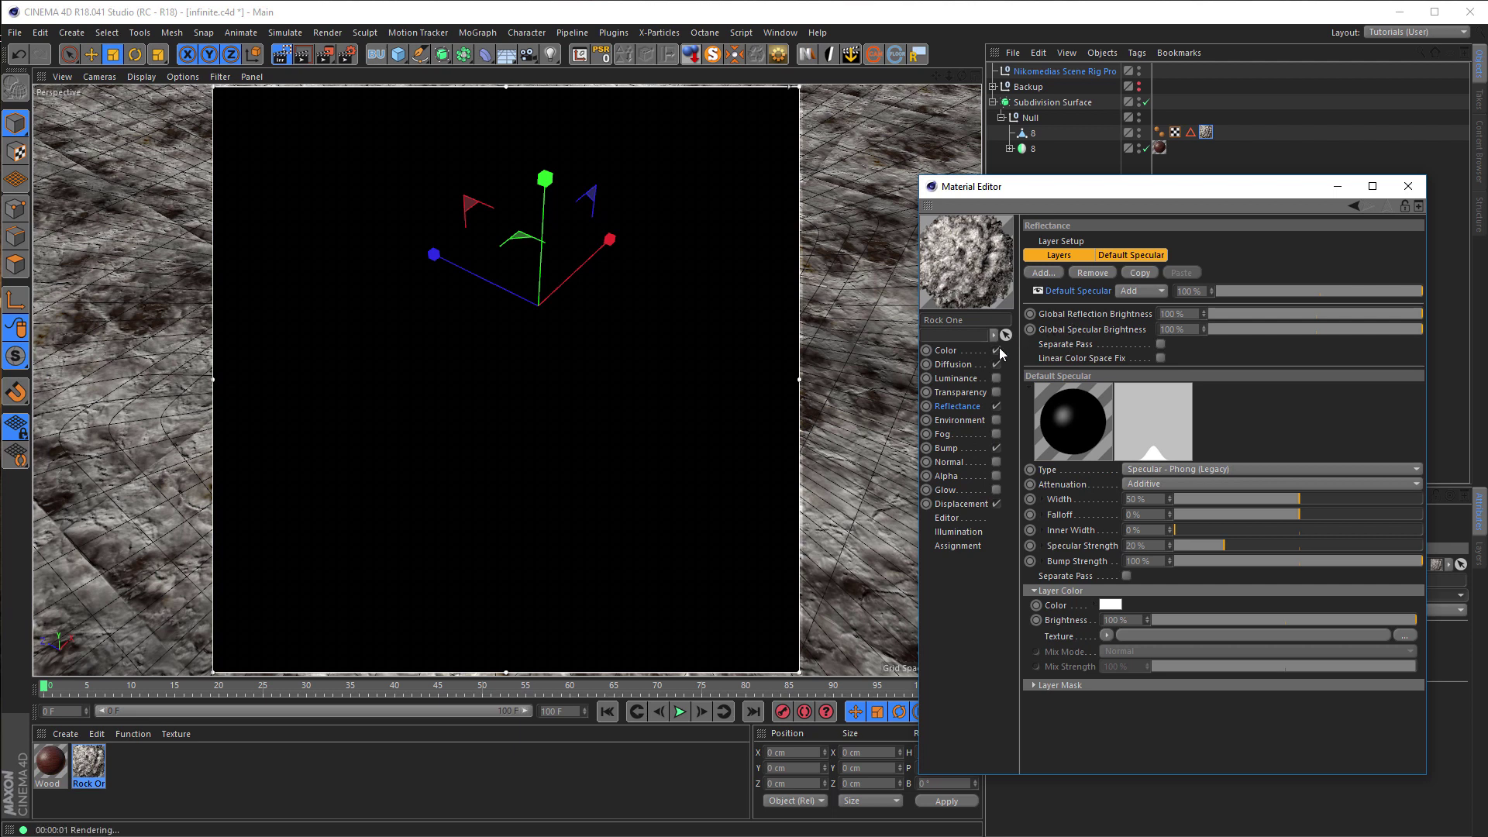
{"action": "left_click", "coordinate": [959, 357]}
{"action": "left_click", "coordinate": [1125, 378]}
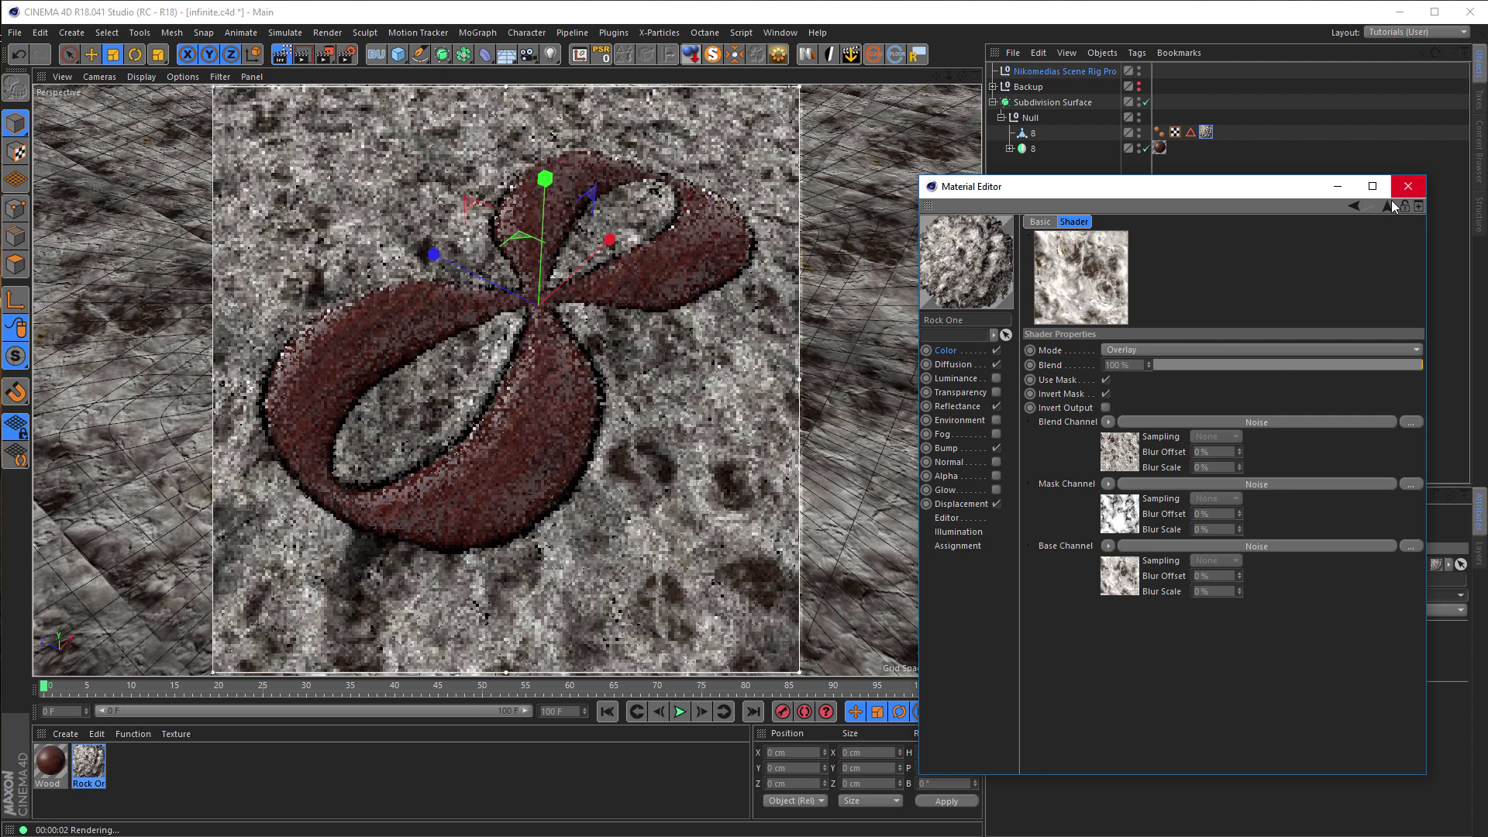
{"action": "left_click", "coordinate": [966, 504]}
- Set the displacement noise's global scale to 300% and close the Material Editor
{"action": "left_click", "coordinate": [1102, 326]}
{"action": "left_click", "coordinate": [1153, 438]}
{"action": "type", "text": "300"}
{"action": "key", "text": "Return"}
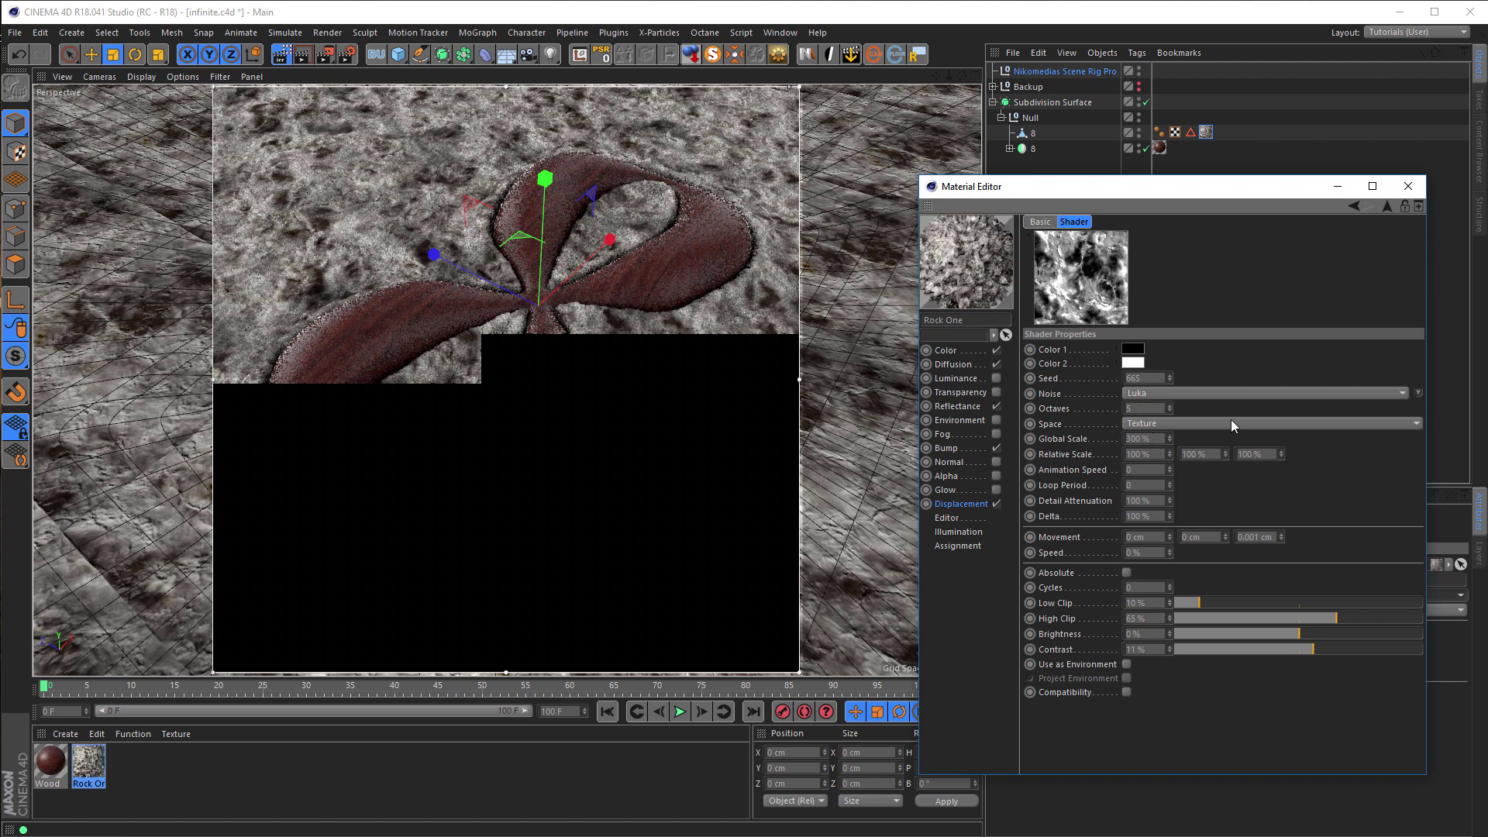
{"action": "left_click", "coordinate": [1409, 186]}
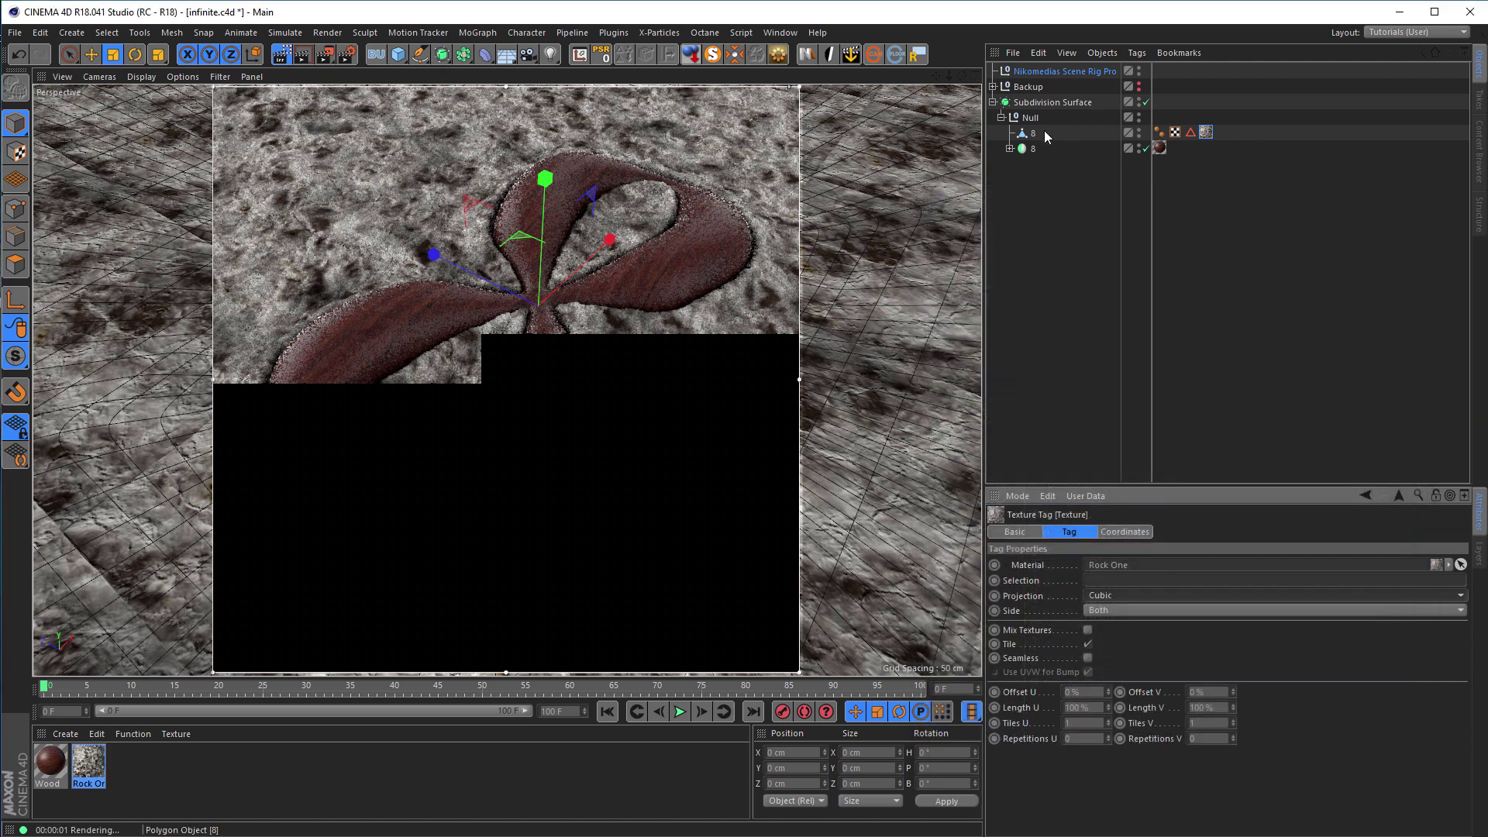
- Set the Rock One texture tag's Length U and V to 500%
{"action": "left_click", "coordinate": [1081, 707]}
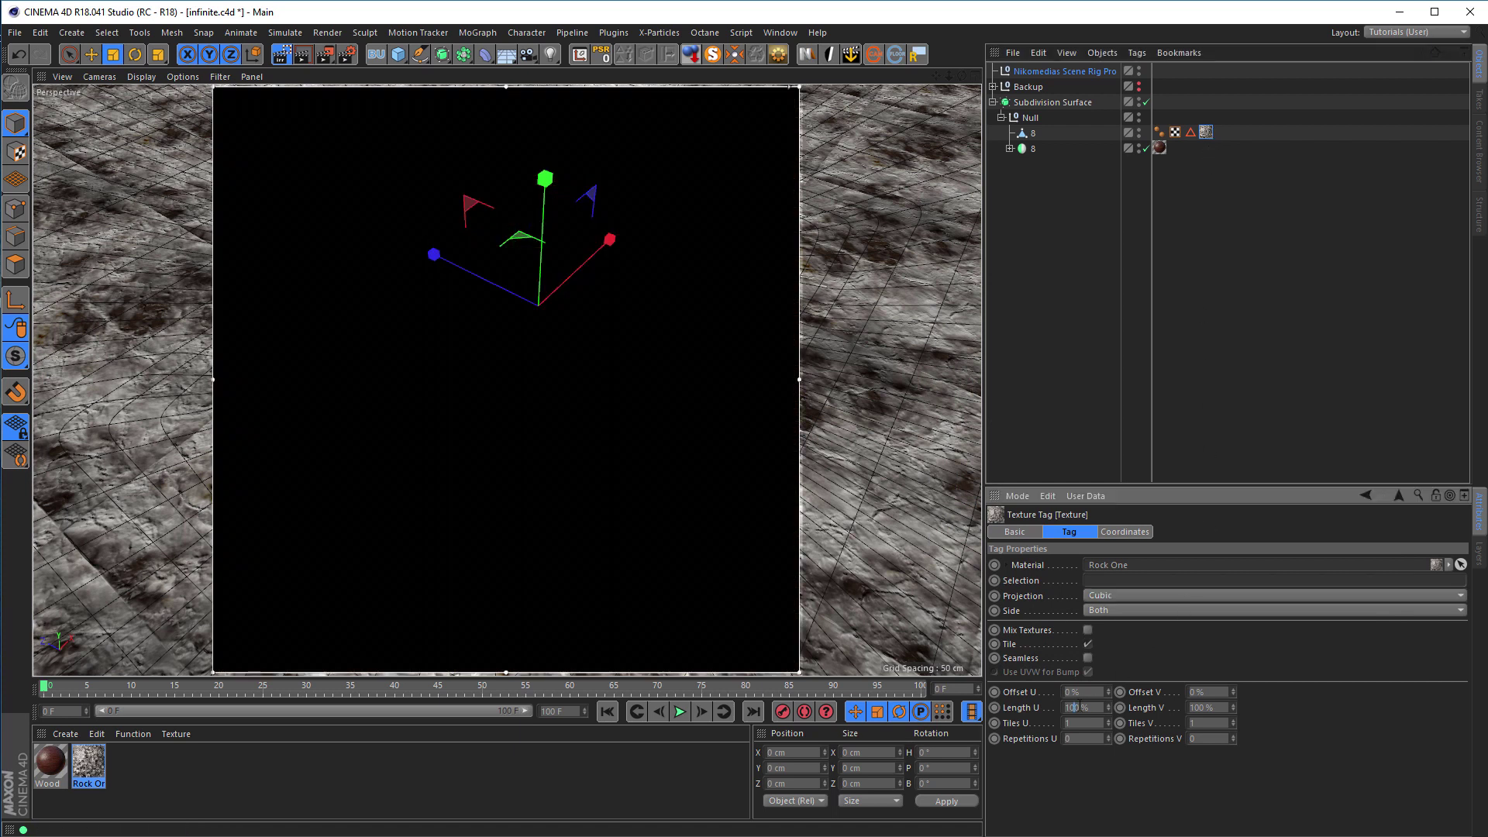
{"action": "type", "text": "500"}
{"action": "key", "text": "Tab"}
{"action": "type", "text": "500"}
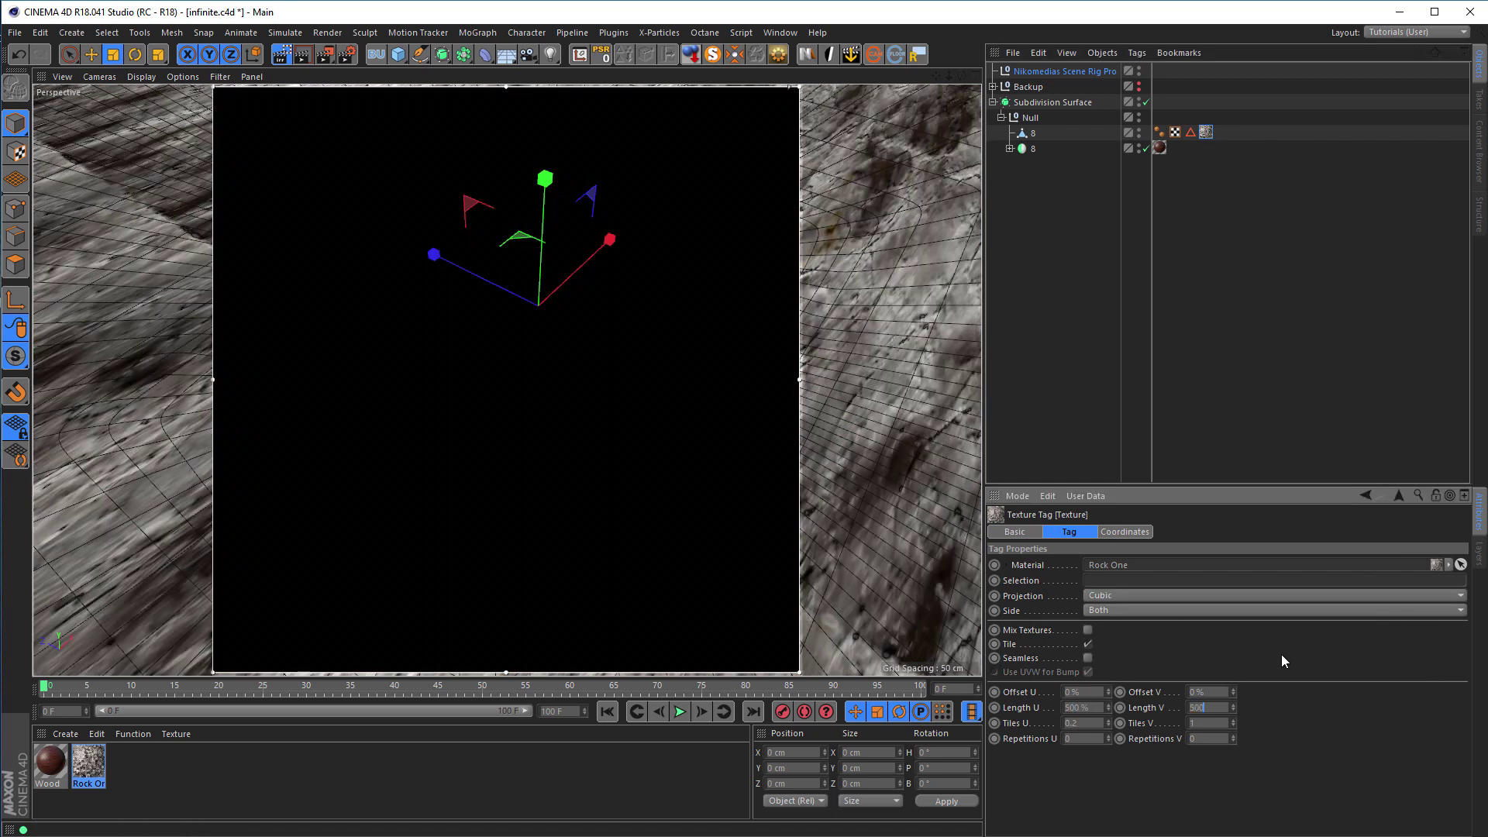
{"action": "key", "text": "Return"}
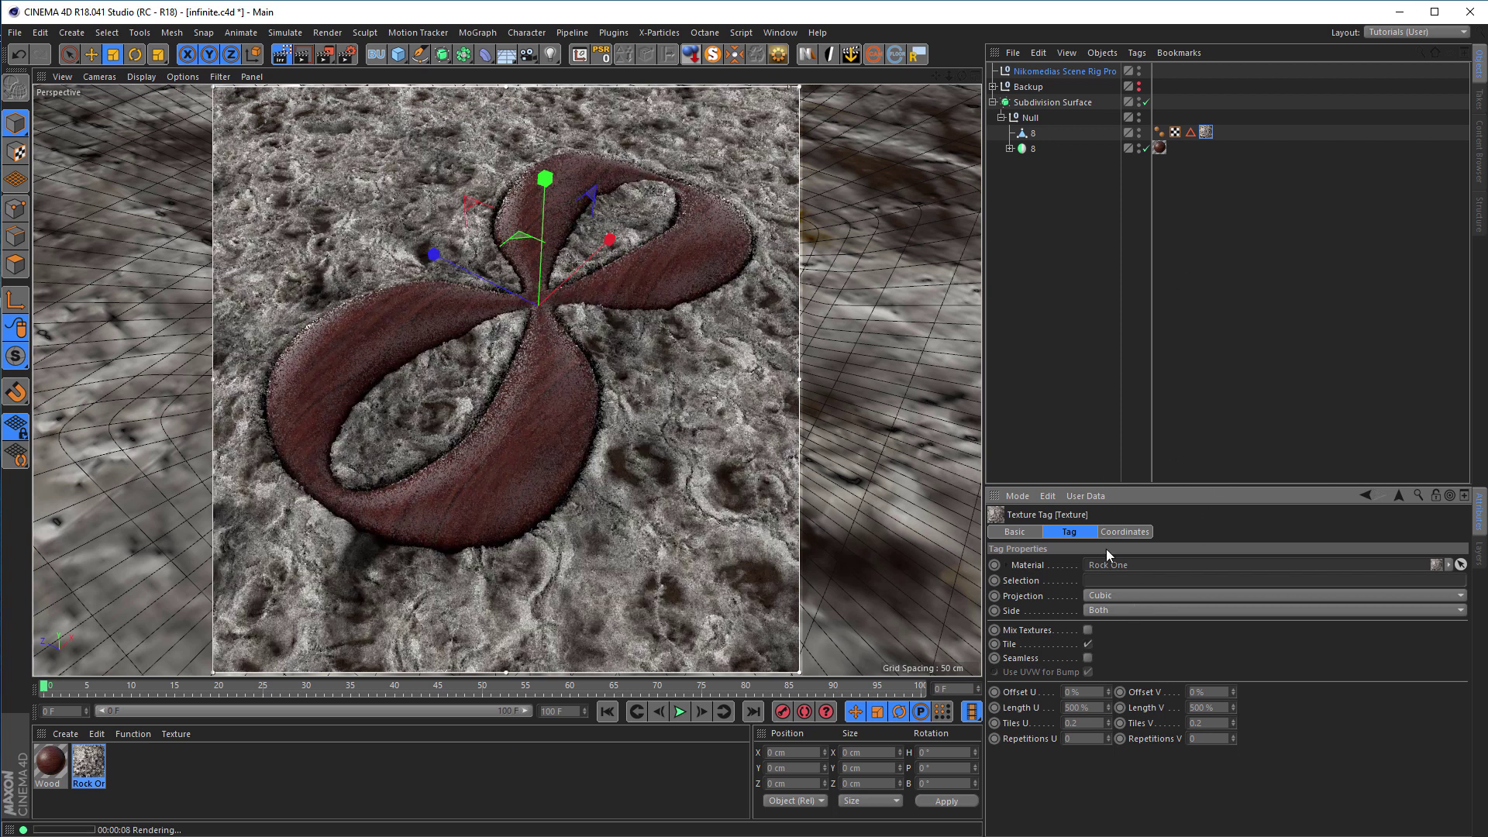
- Scale the texture projection to 500 cm on X, Y and Z, then delete Rock One
{"action": "left_click", "coordinate": [1125, 532]}
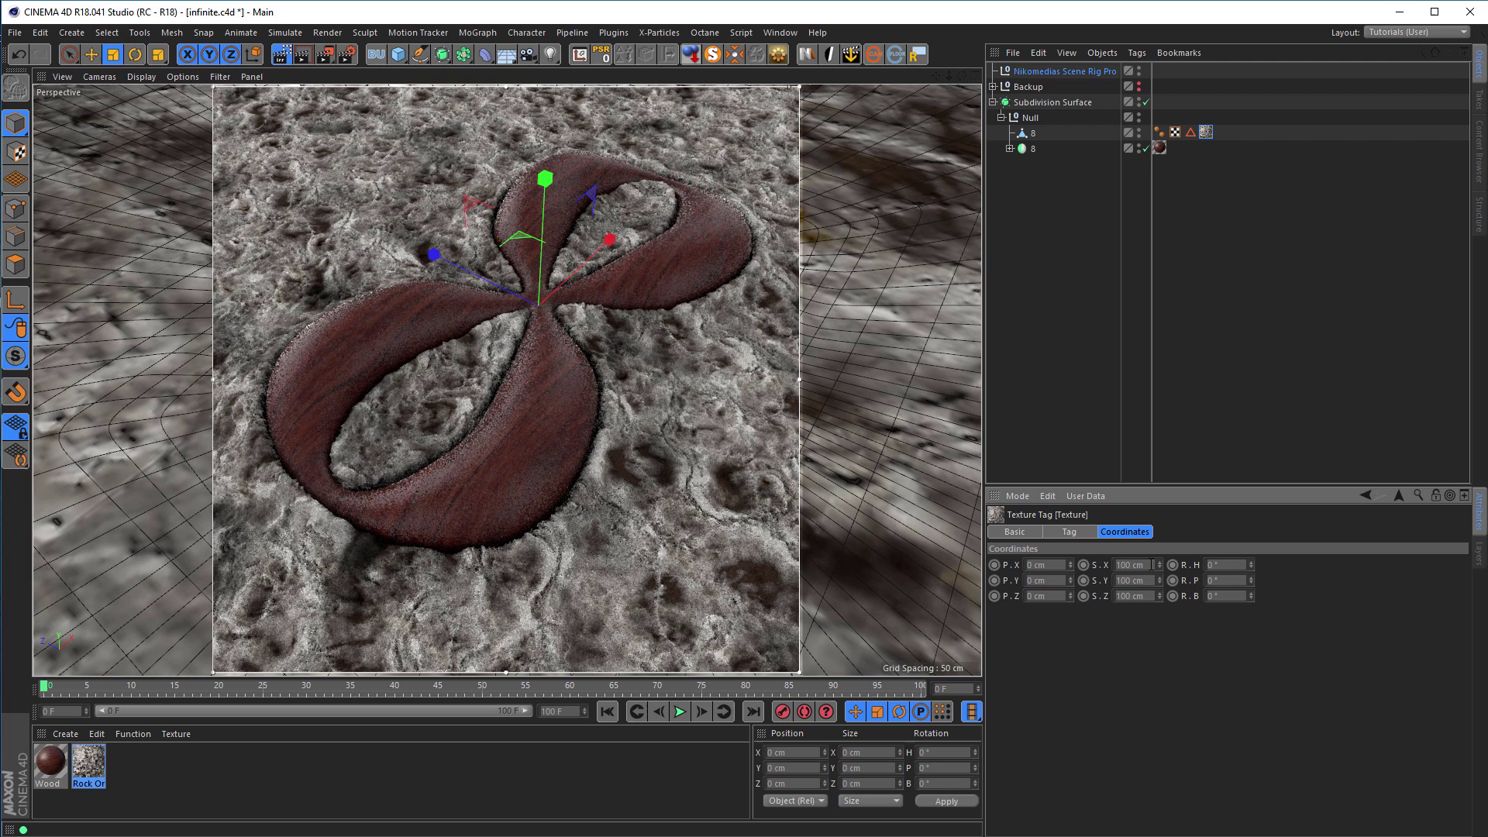
{"action": "left_click", "coordinate": [1153, 565]}
{"action": "type", "text": "500"}
{"action": "key", "text": "Tab"}
{"action": "type", "text": "500"}
{"action": "key", "text": "Tab"}
{"action": "type", "text": "5"}
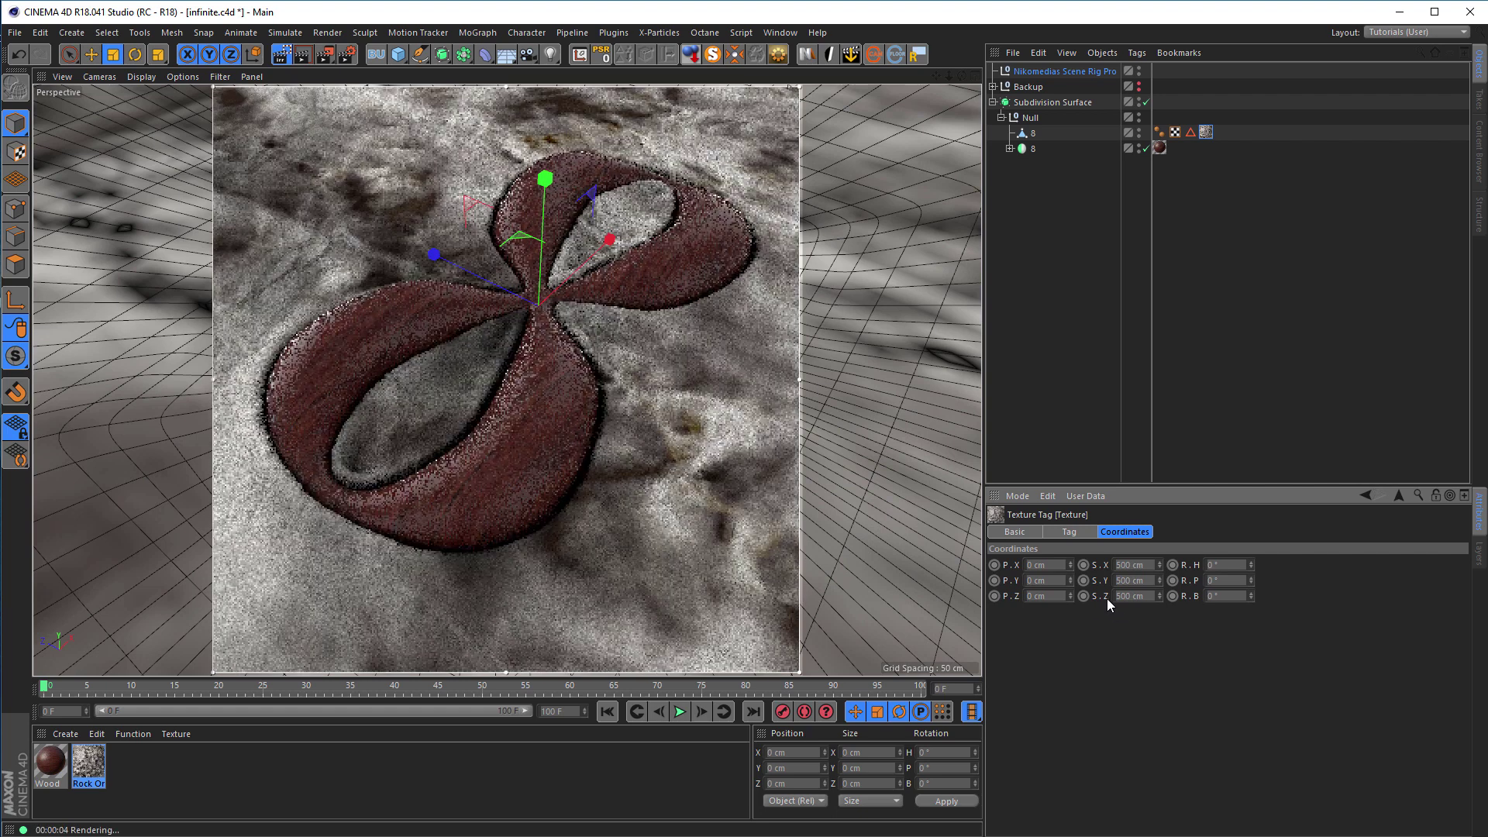
{"action": "left_click", "coordinate": [88, 764]}
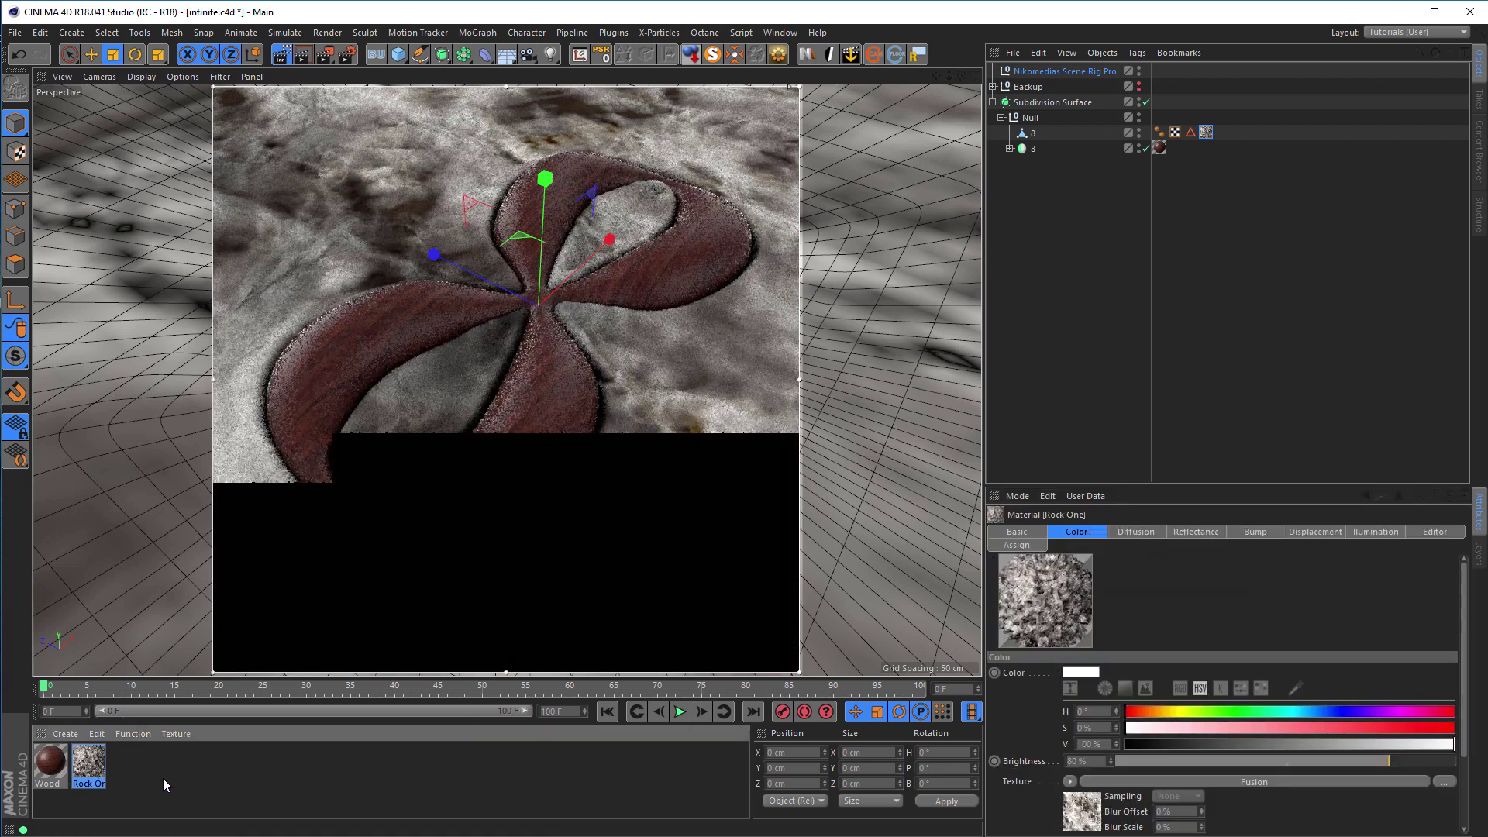
{"action": "key", "text": "Delete"}
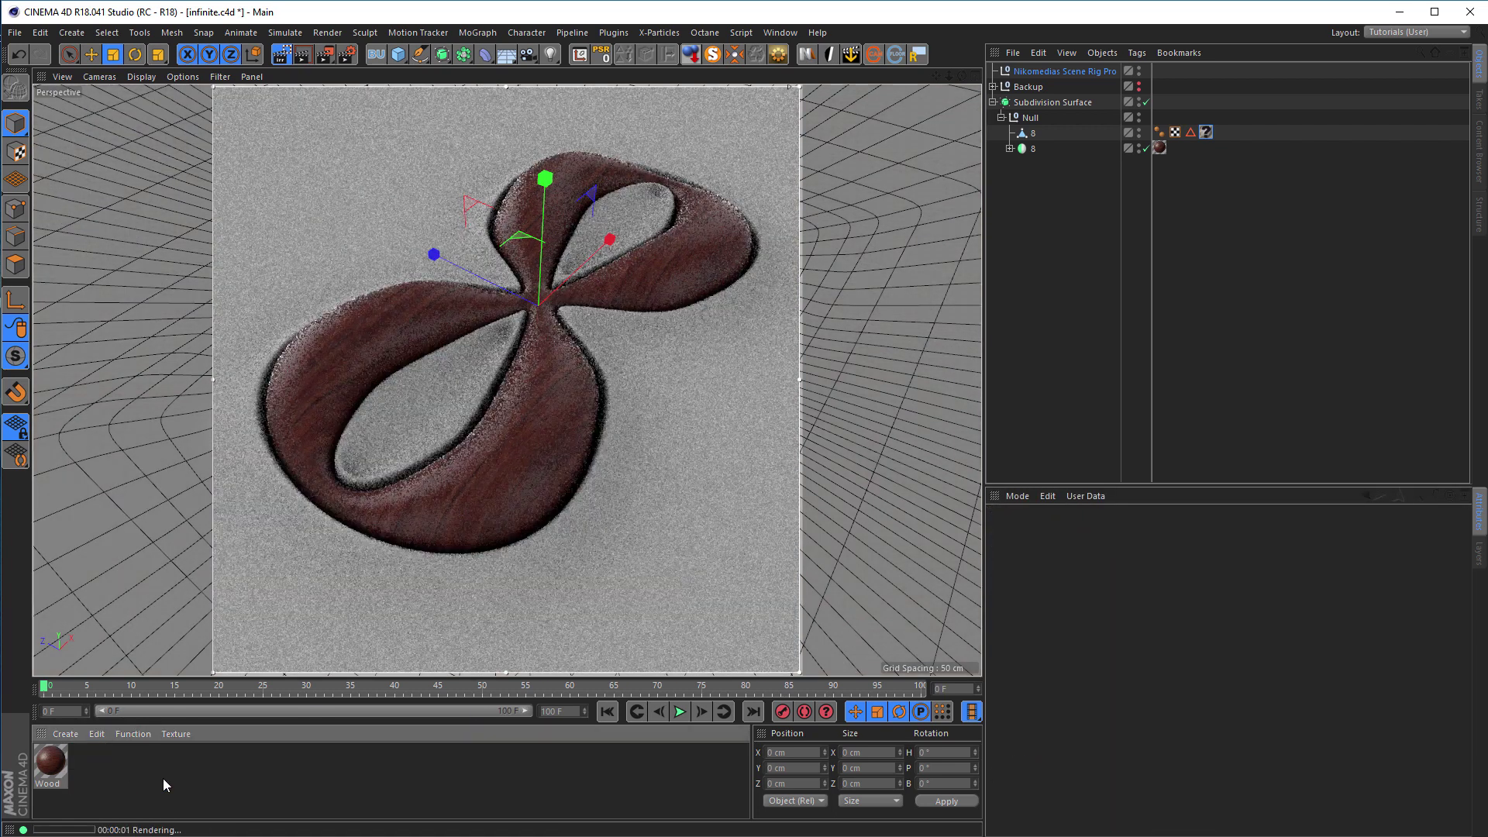
- Open the Content Browser and browse the My Textures material categories, then collapse them
{"action": "key", "text": "shift+F8"}
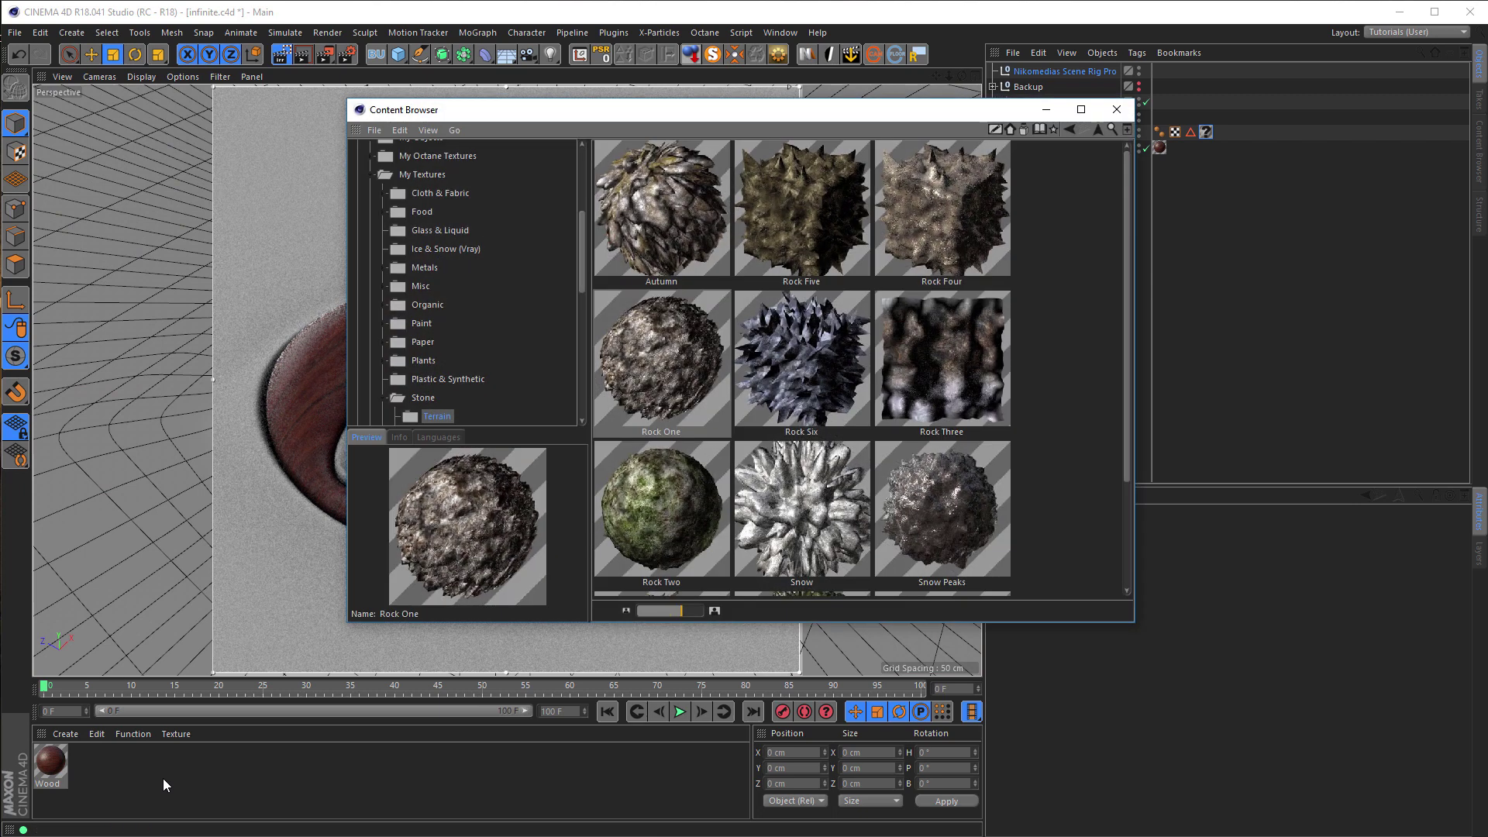
{"action": "left_click", "coordinate": [383, 397]}
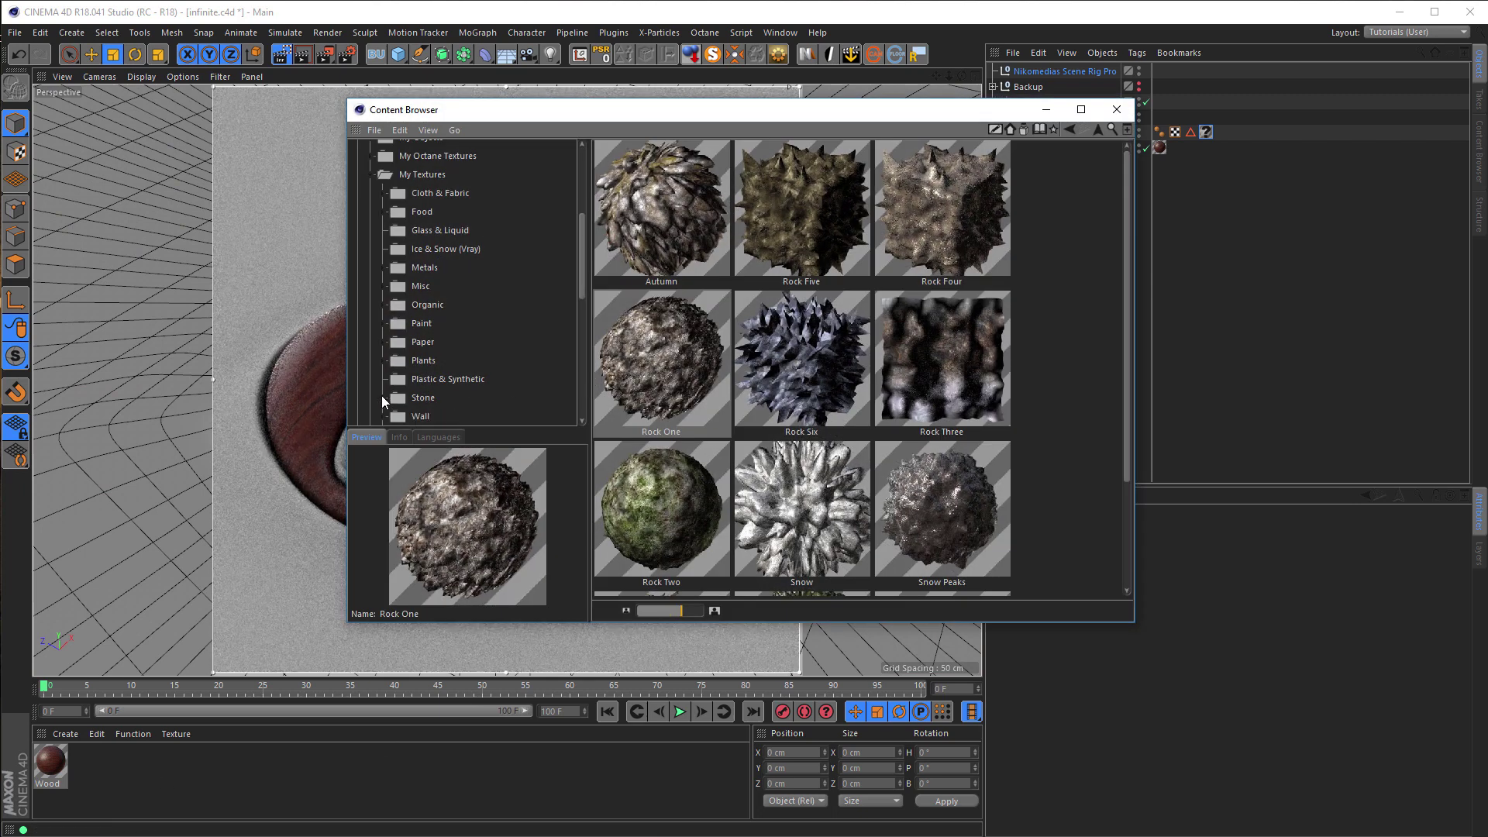
{"action": "left_click", "coordinate": [446, 379]}
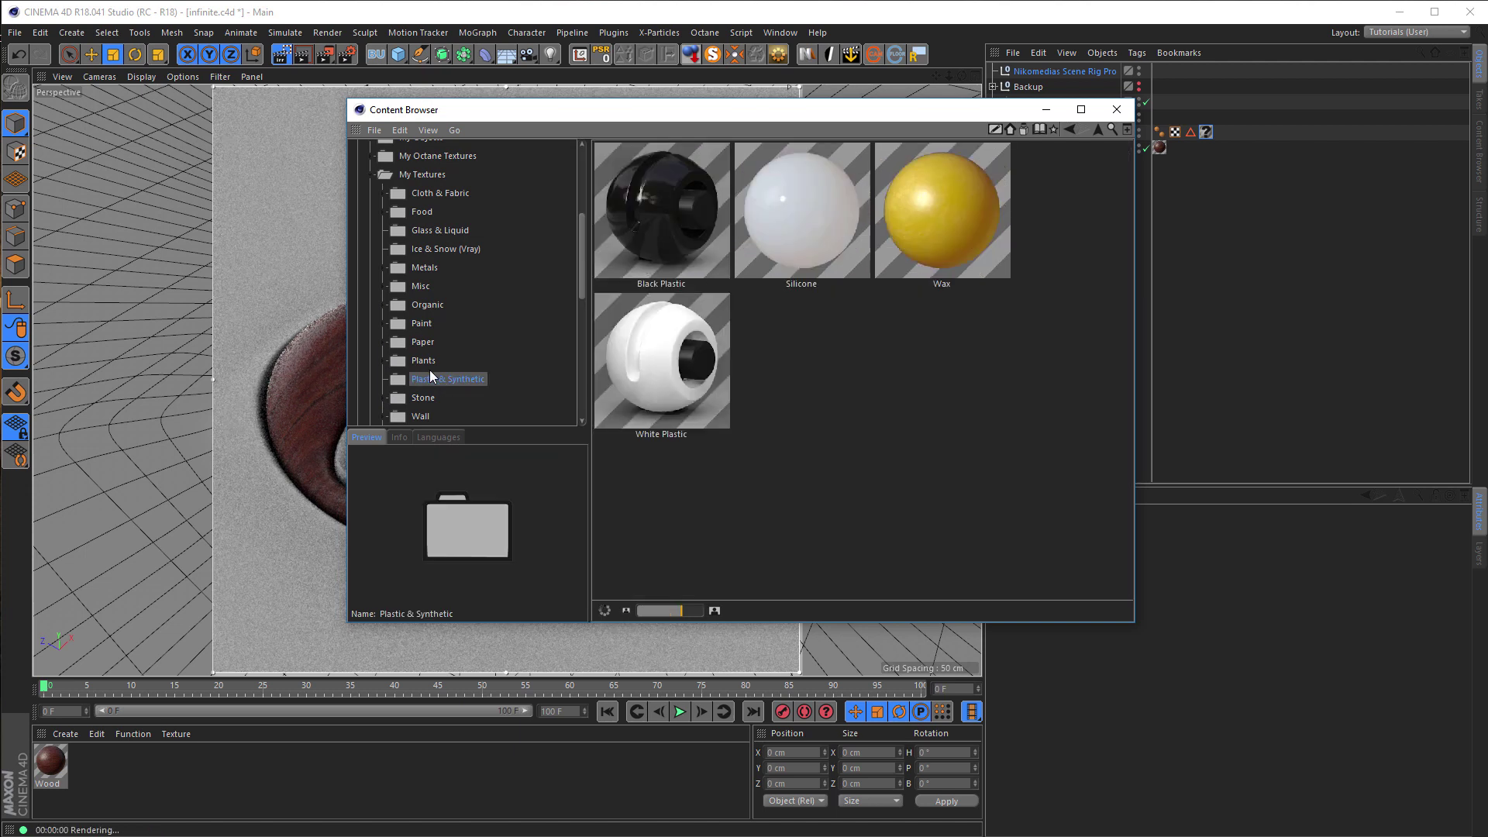
{"action": "left_click", "coordinate": [421, 361]}
{"action": "left_click", "coordinate": [422, 344]}
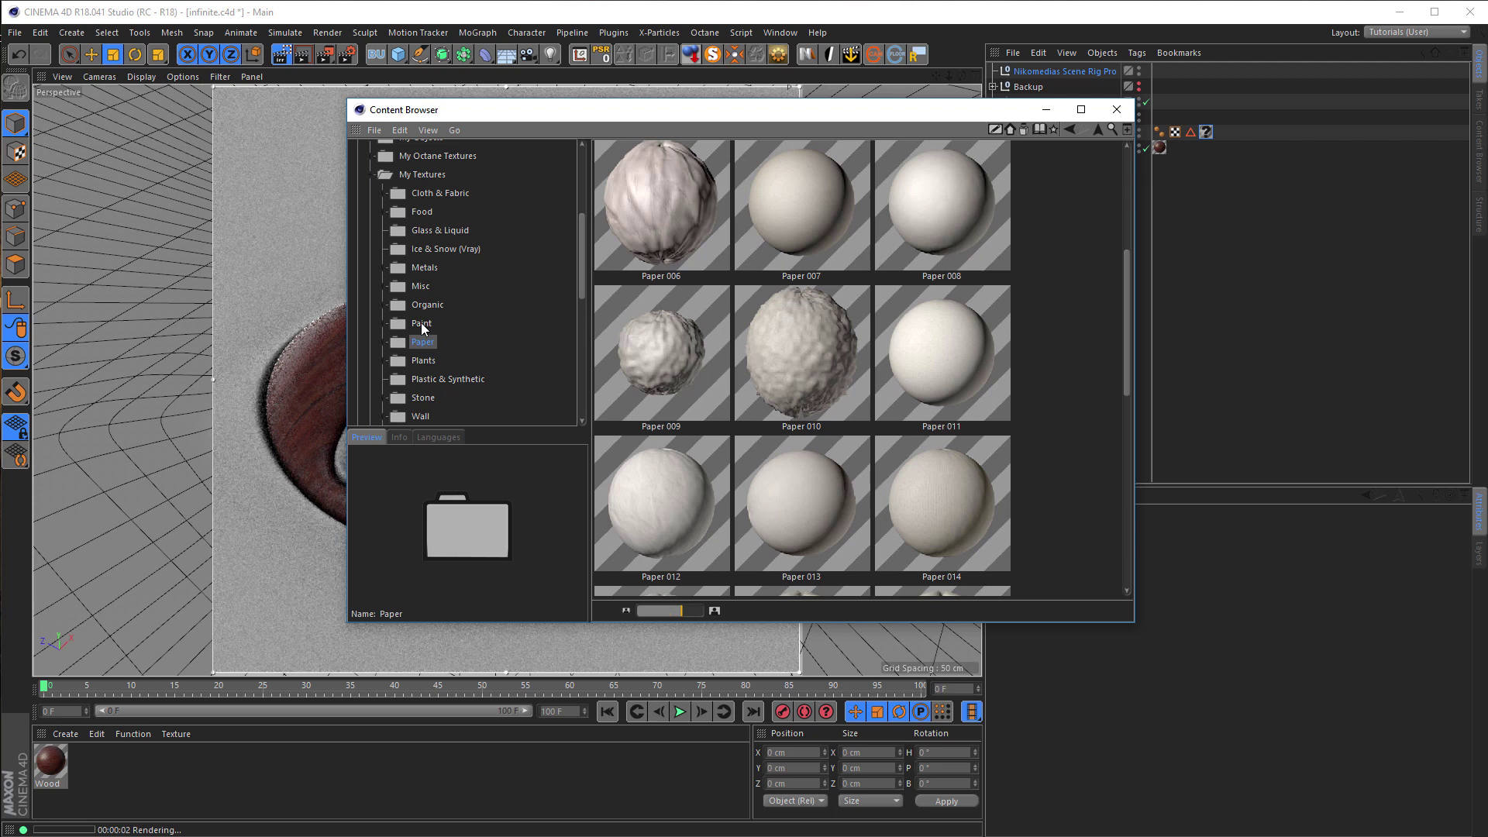
{"action": "left_click", "coordinate": [421, 322]}
{"action": "left_click", "coordinate": [433, 305]}
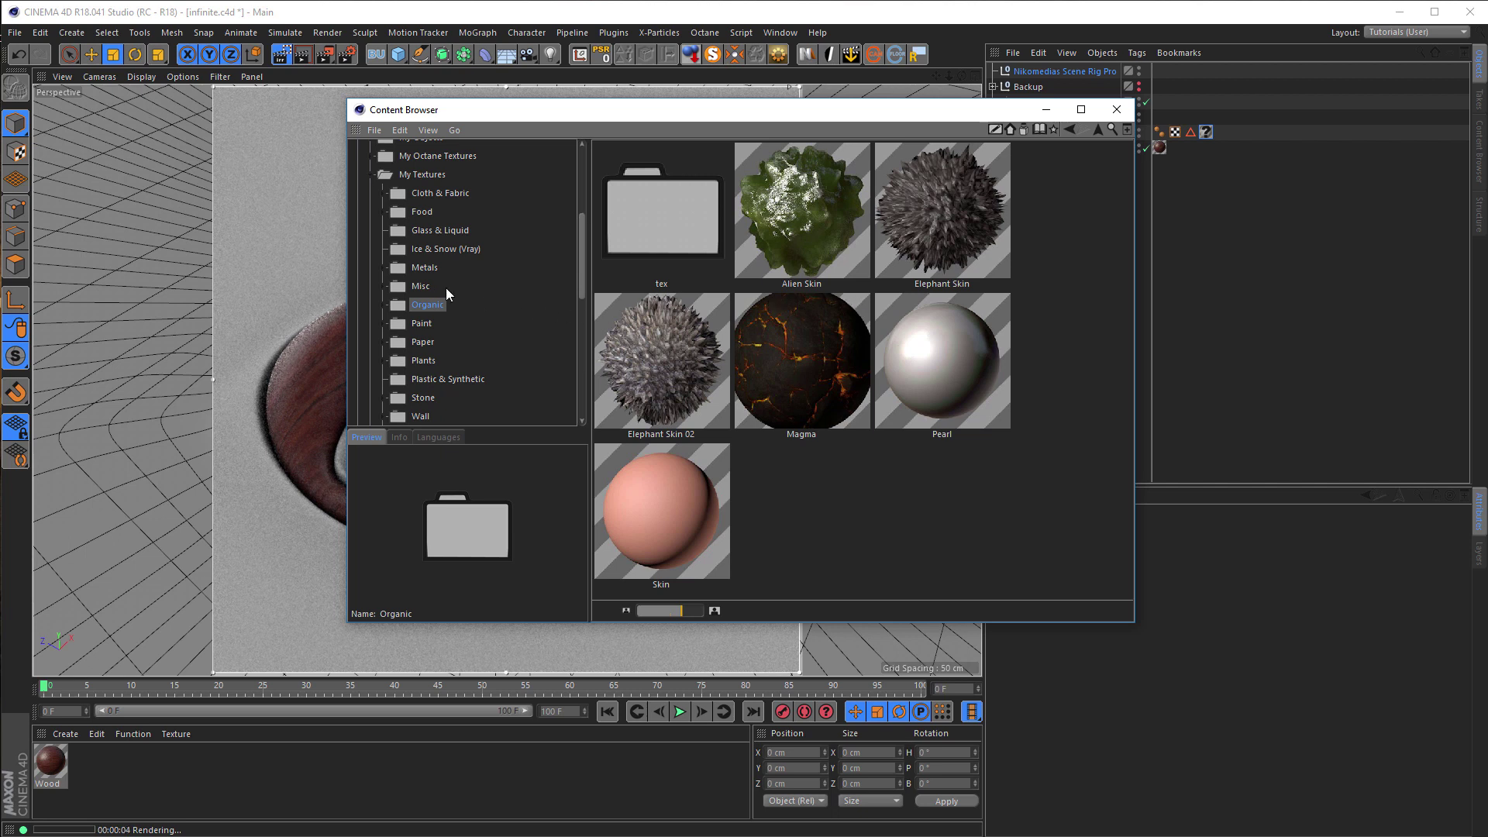
{"action": "left_click", "coordinate": [422, 286]}
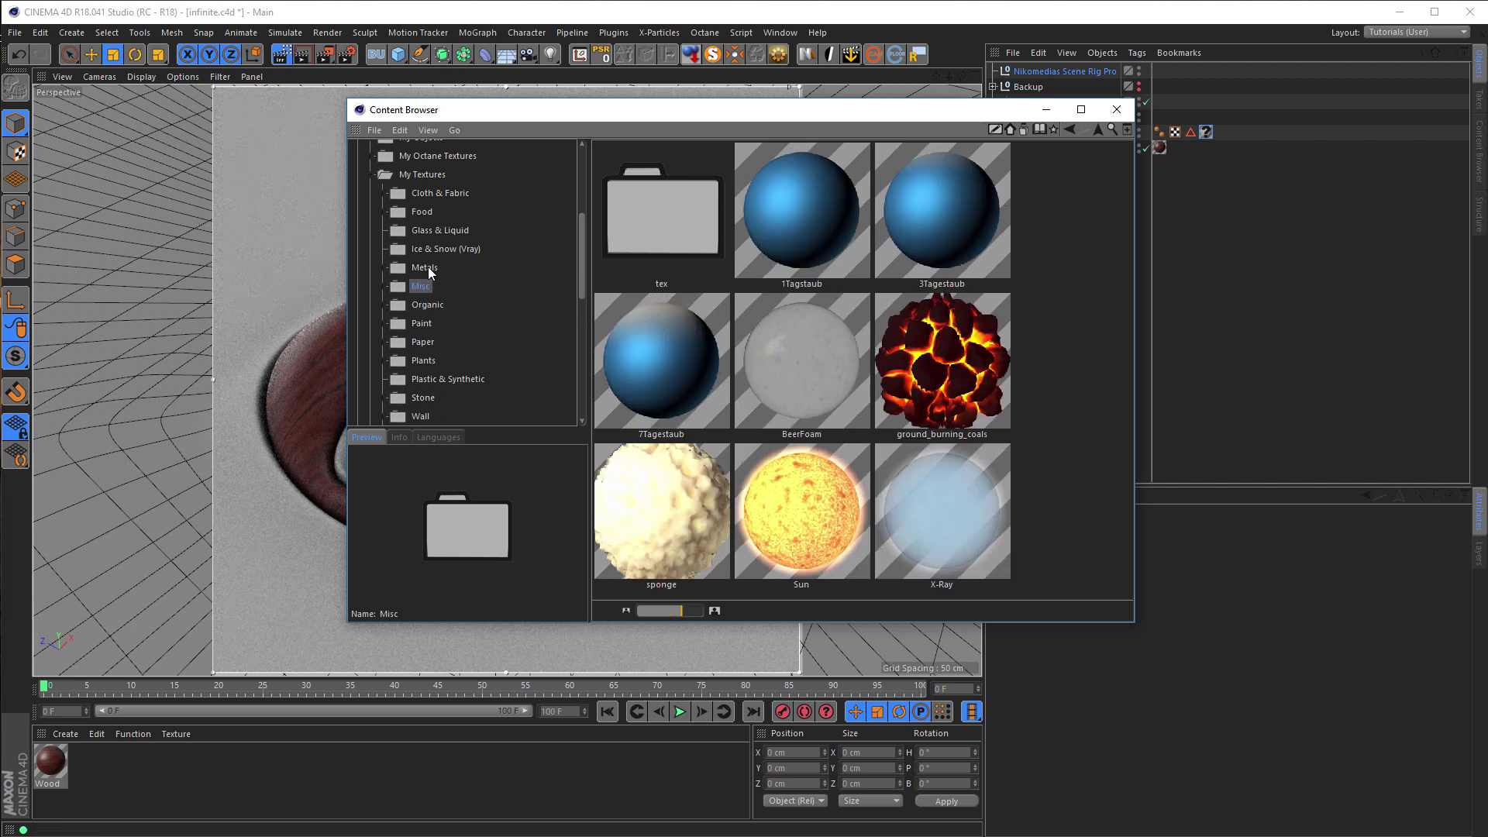
{"action": "left_click", "coordinate": [428, 267]}
{"action": "left_click", "coordinate": [429, 250]}
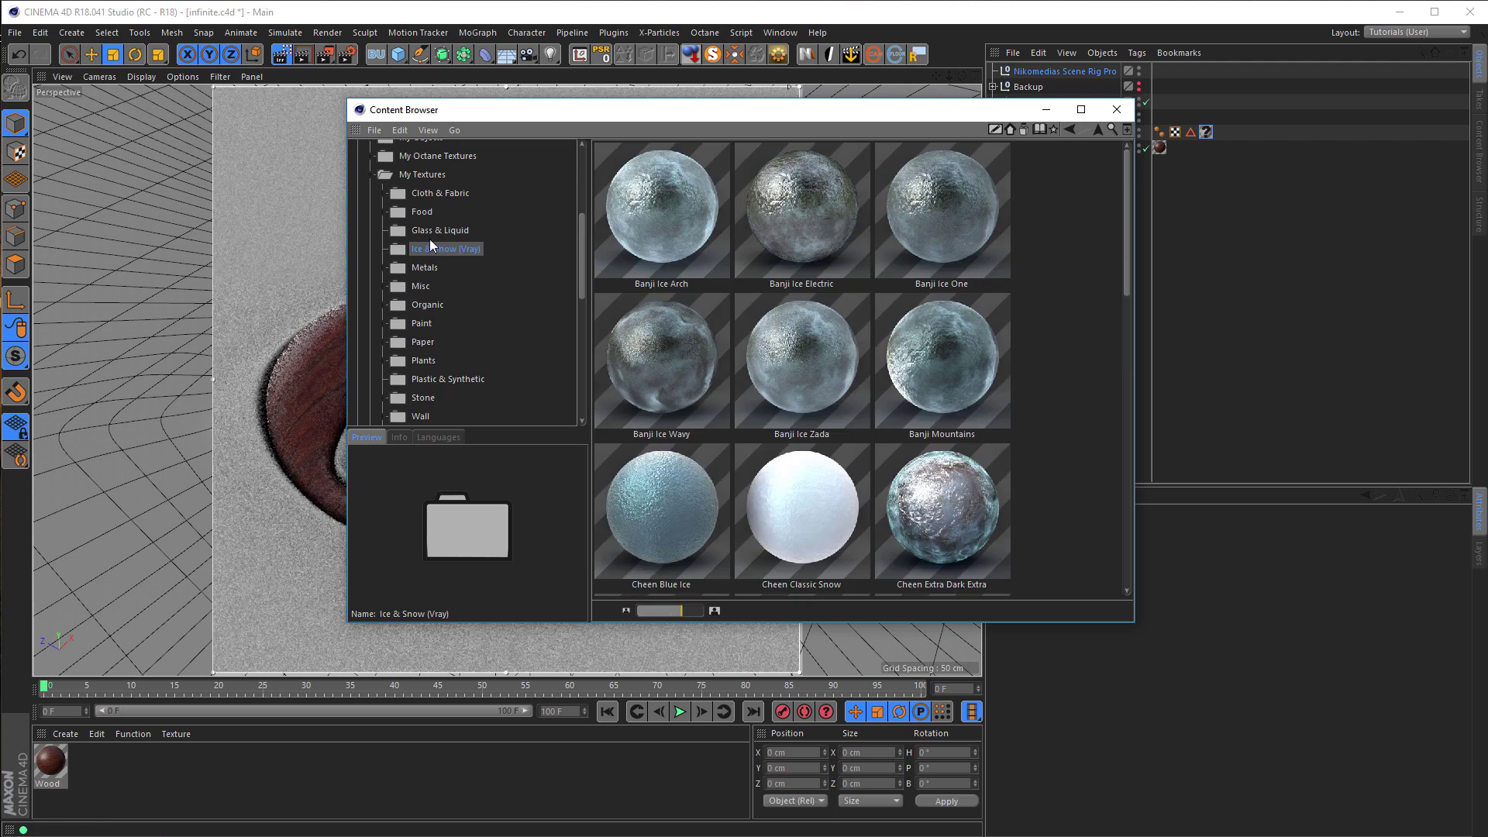
{"action": "left_click", "coordinate": [430, 231]}
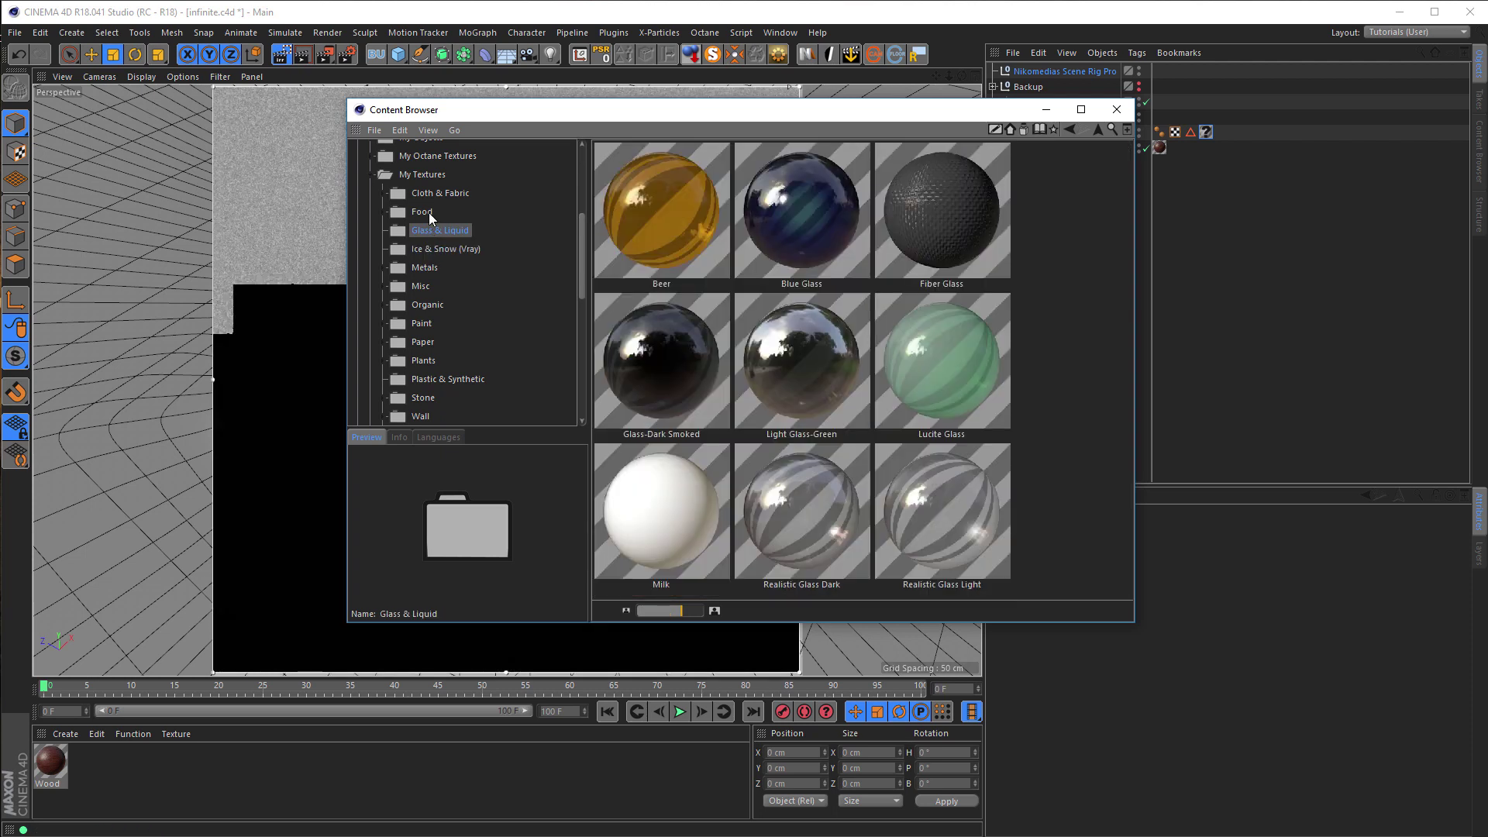
{"action": "left_click", "coordinate": [429, 212]}
{"action": "left_click", "coordinate": [434, 194]}
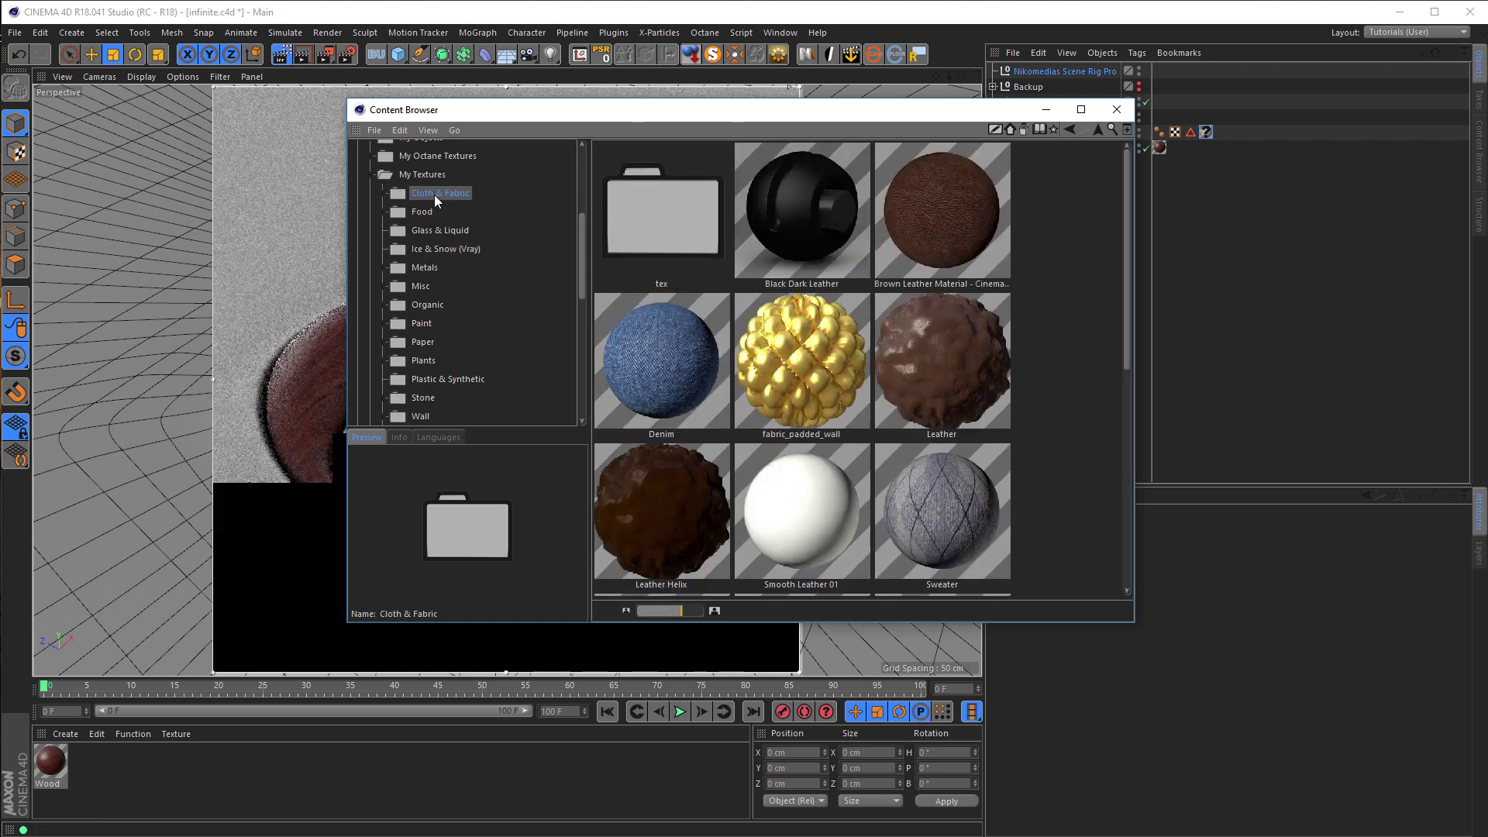
{"action": "left_click", "coordinate": [374, 173]}
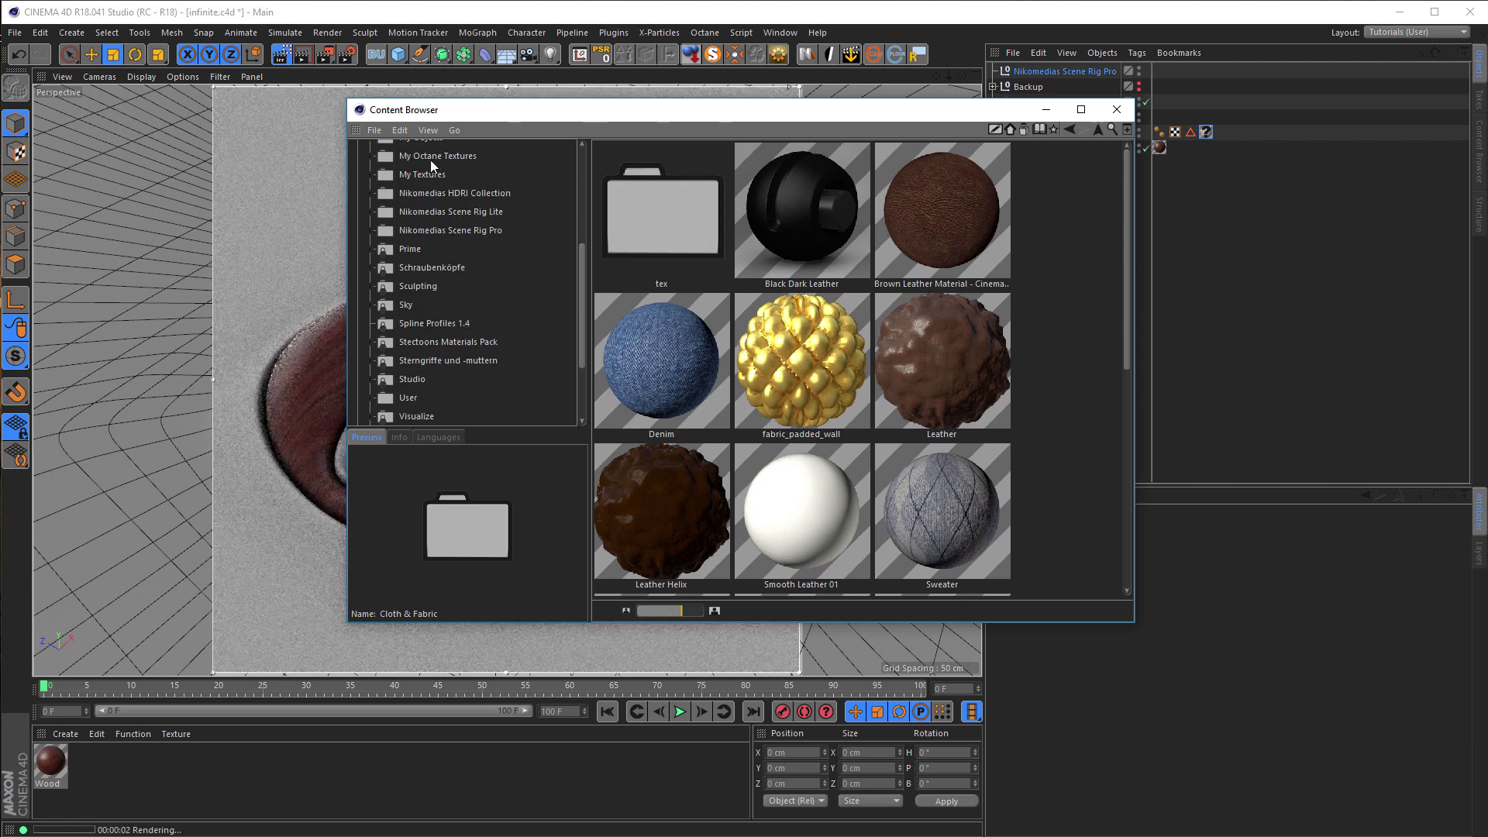
- Expand My Octane Textures > Ground and scroll to presets Ground 012–017
{"action": "left_click", "coordinate": [374, 157]}
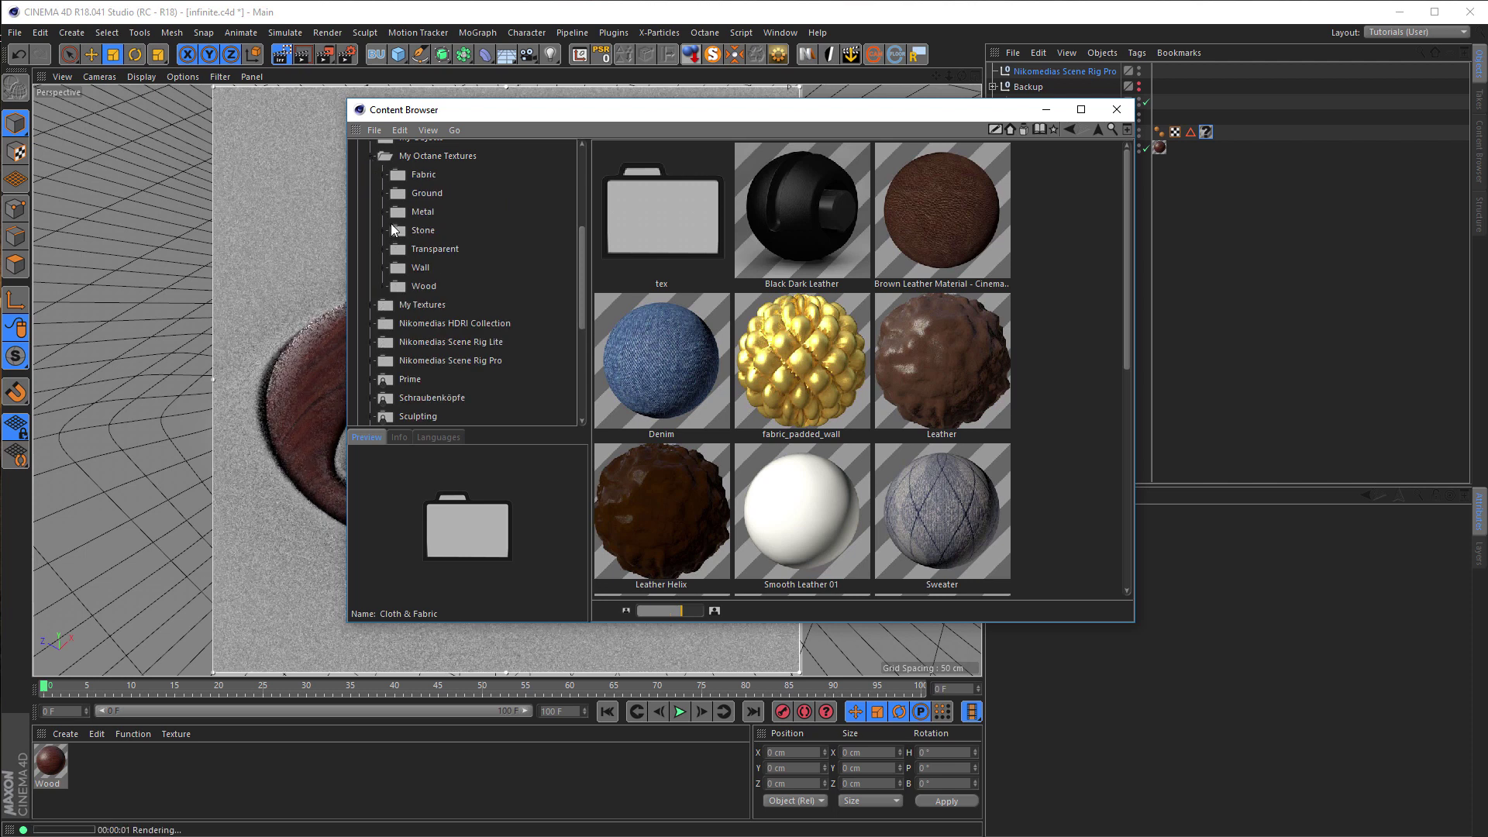
{"action": "left_click", "coordinate": [382, 192]}
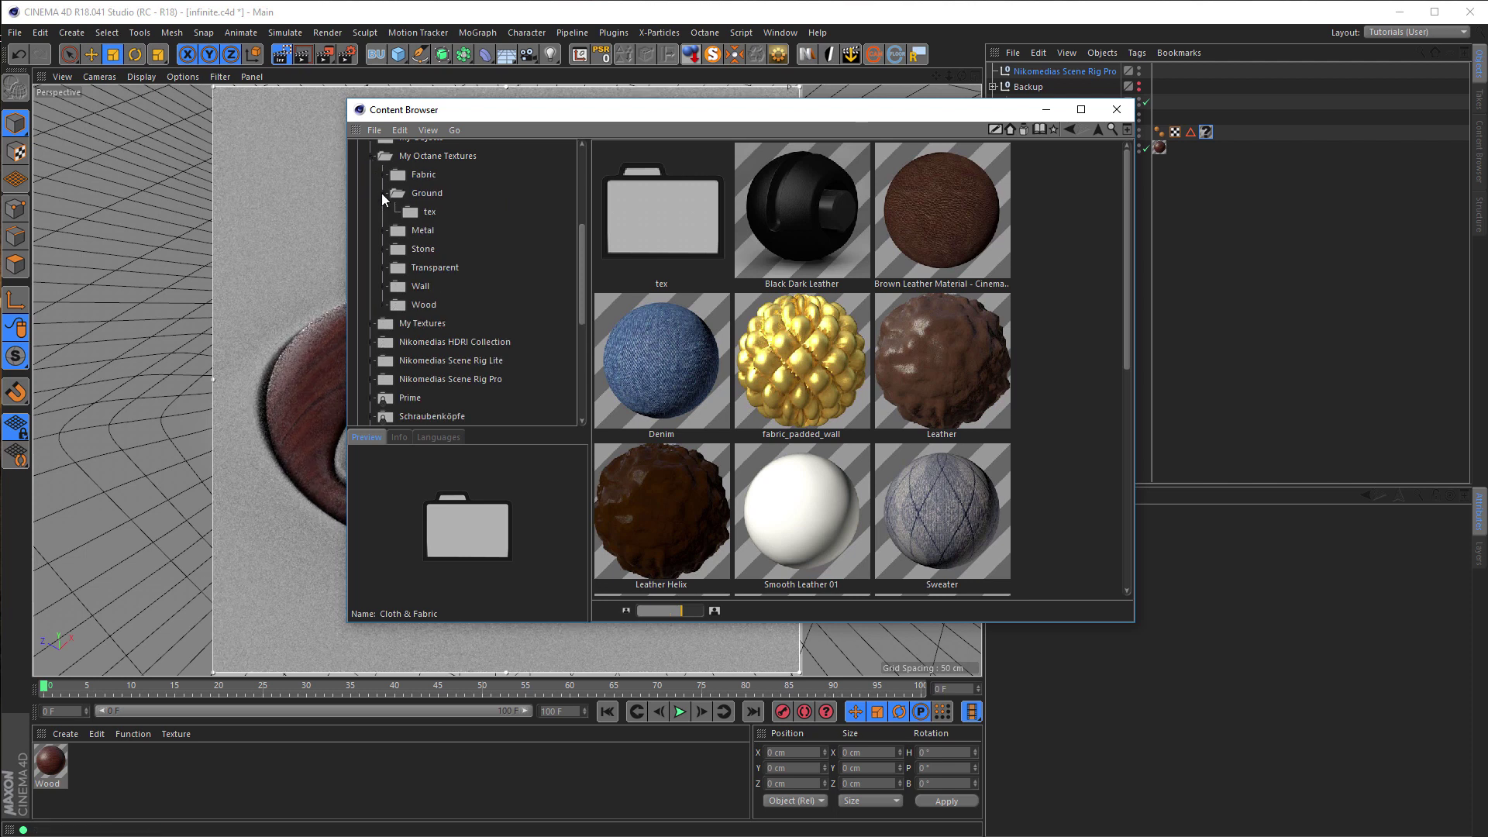
{"action": "left_click", "coordinate": [417, 209]}
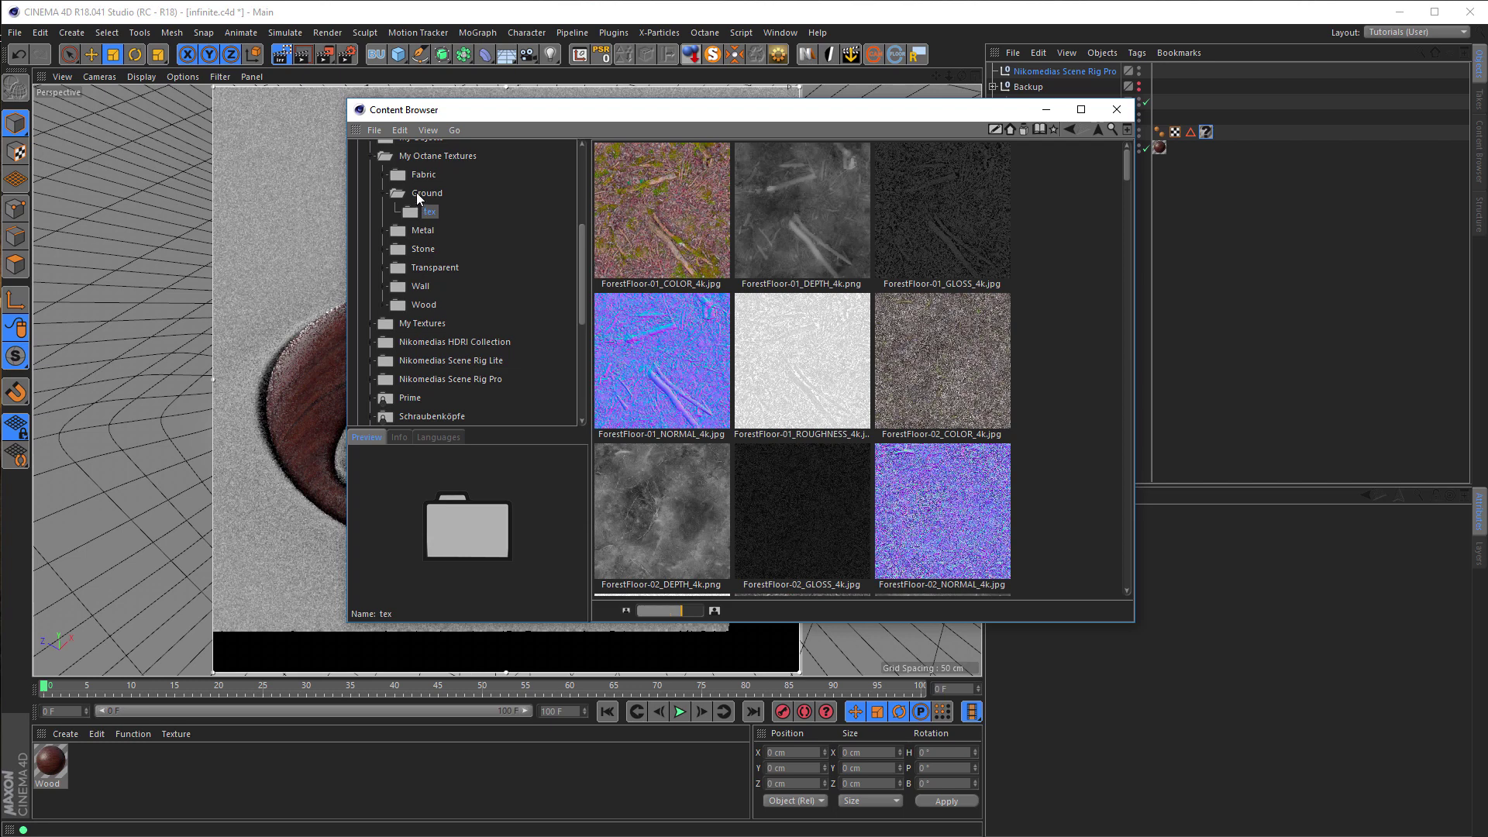
{"action": "mouse_move", "coordinate": [1125, 169]}
{"action": "left_mouse_down"}
{"action": "mouse_move", "coordinate": [1122, 209]}
{"action": "mouse_move", "coordinate": [1125, 149]}
{"action": "mouse_move", "coordinate": [1124, 231]}
{"action": "mouse_move", "coordinate": [1123, 151]}
{"action": "left_mouse_up"}
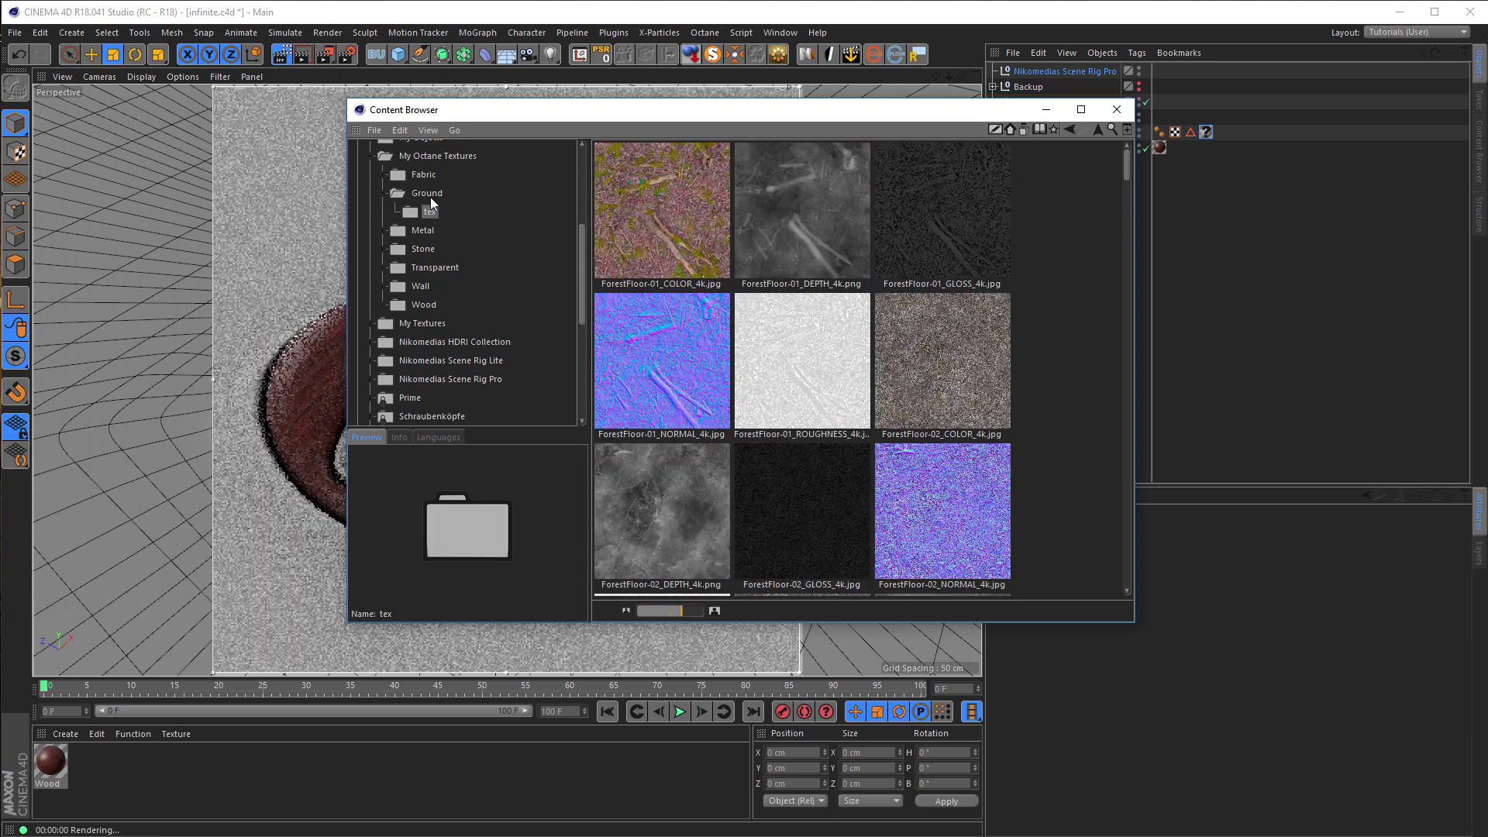
{"action": "left_click", "coordinate": [430, 194]}
{"action": "scroll", "coordinate": [711, 358], "scroll_direction": "down", "scroll_amount": 5}
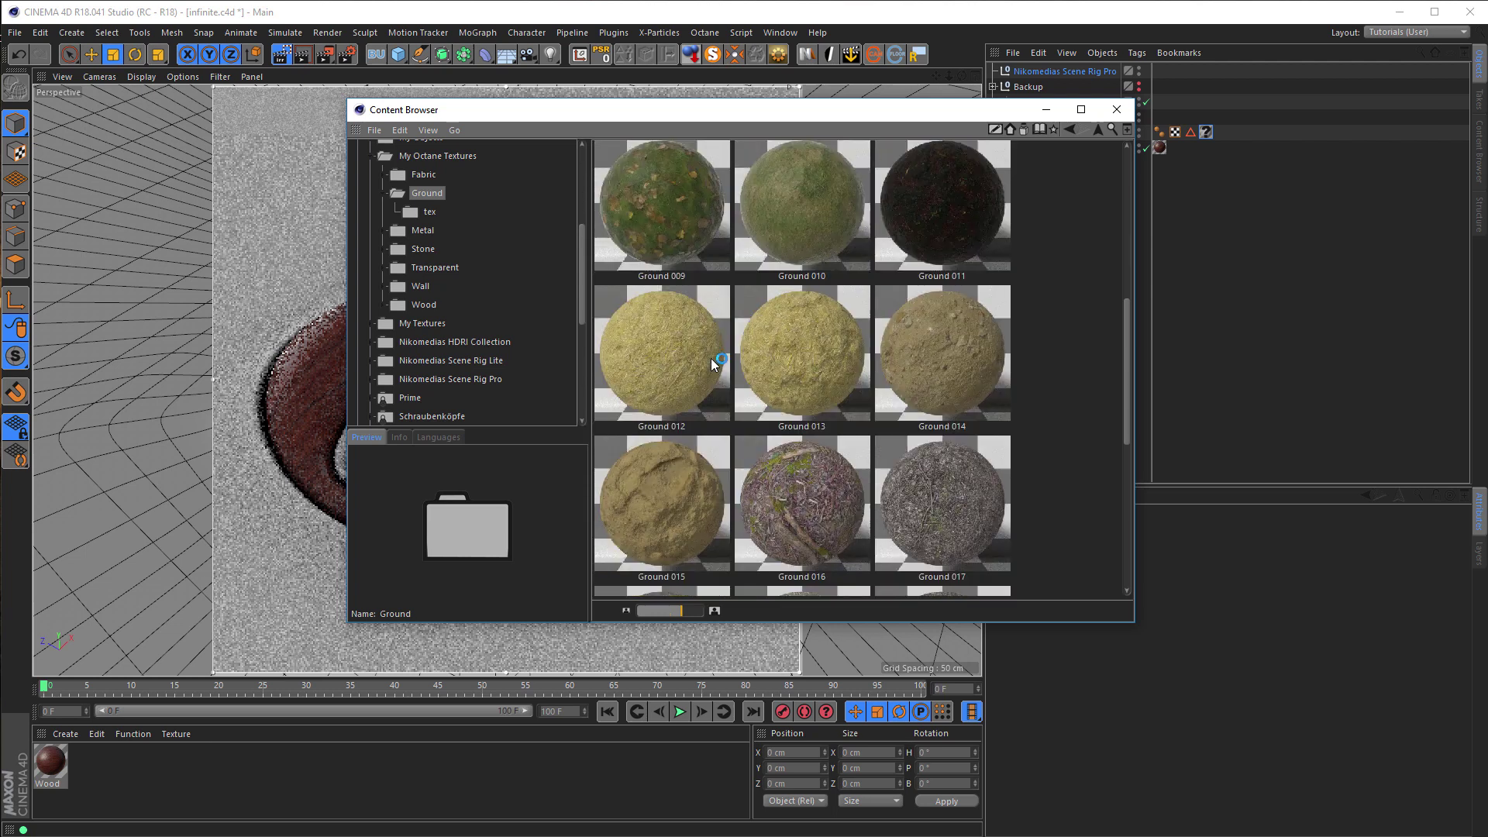
{"action": "scroll", "coordinate": [735, 449], "scroll_direction": "down", "scroll_amount": 1}
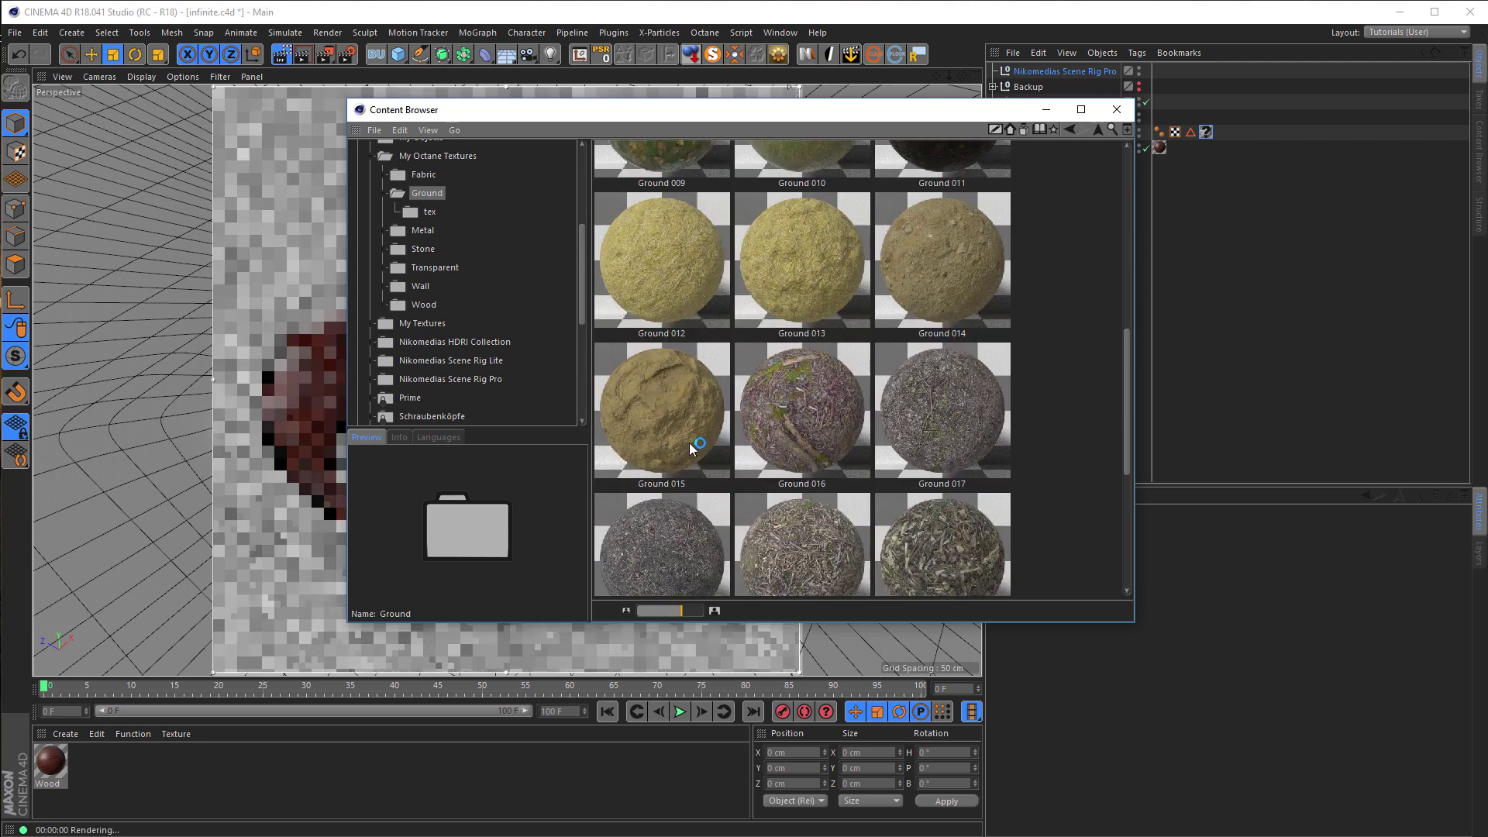
- Load the Ground 015 preset into the materials and create a new material named Ground
{"action": "left_click_drag", "start_coordinate": [675, 434], "coordinate": [418, 788]}
{"action": "left_click", "coordinate": [1116, 109]}
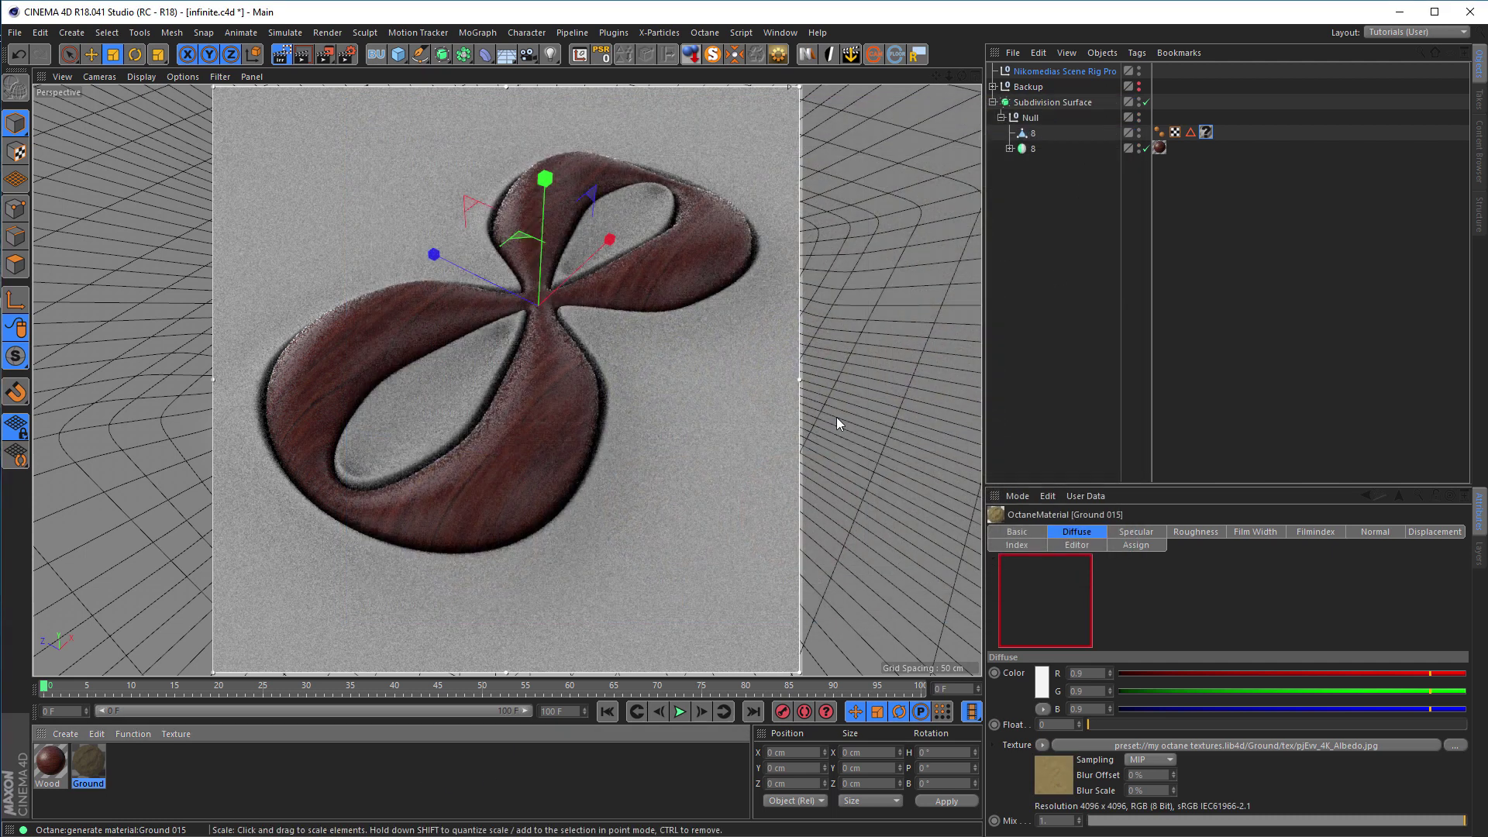
{"action": "double_click", "coordinate": [147, 779]}
{"action": "double_click", "coordinate": [49, 768]}
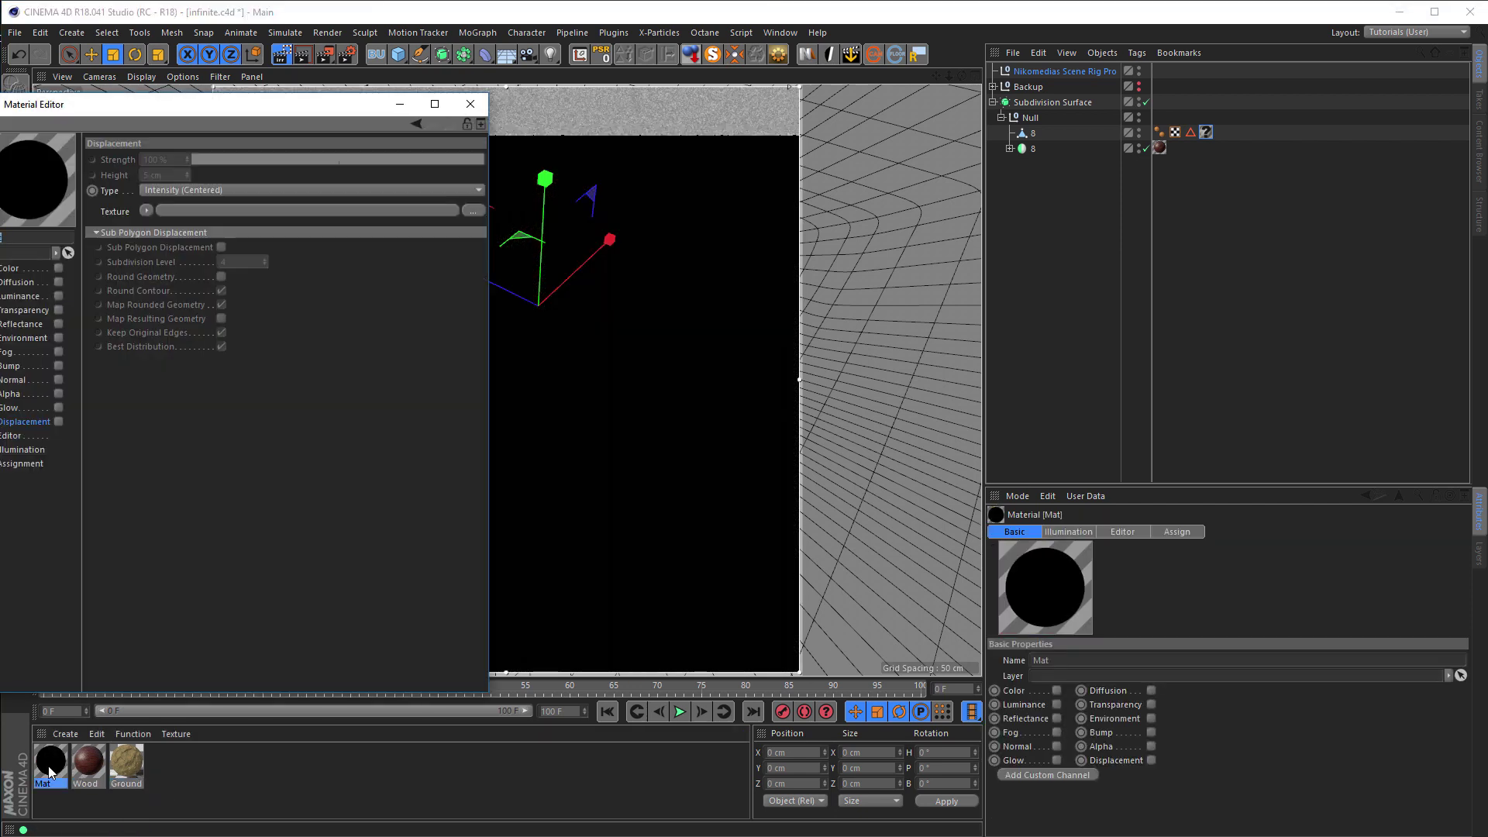
{"action": "type", "text": "und"}
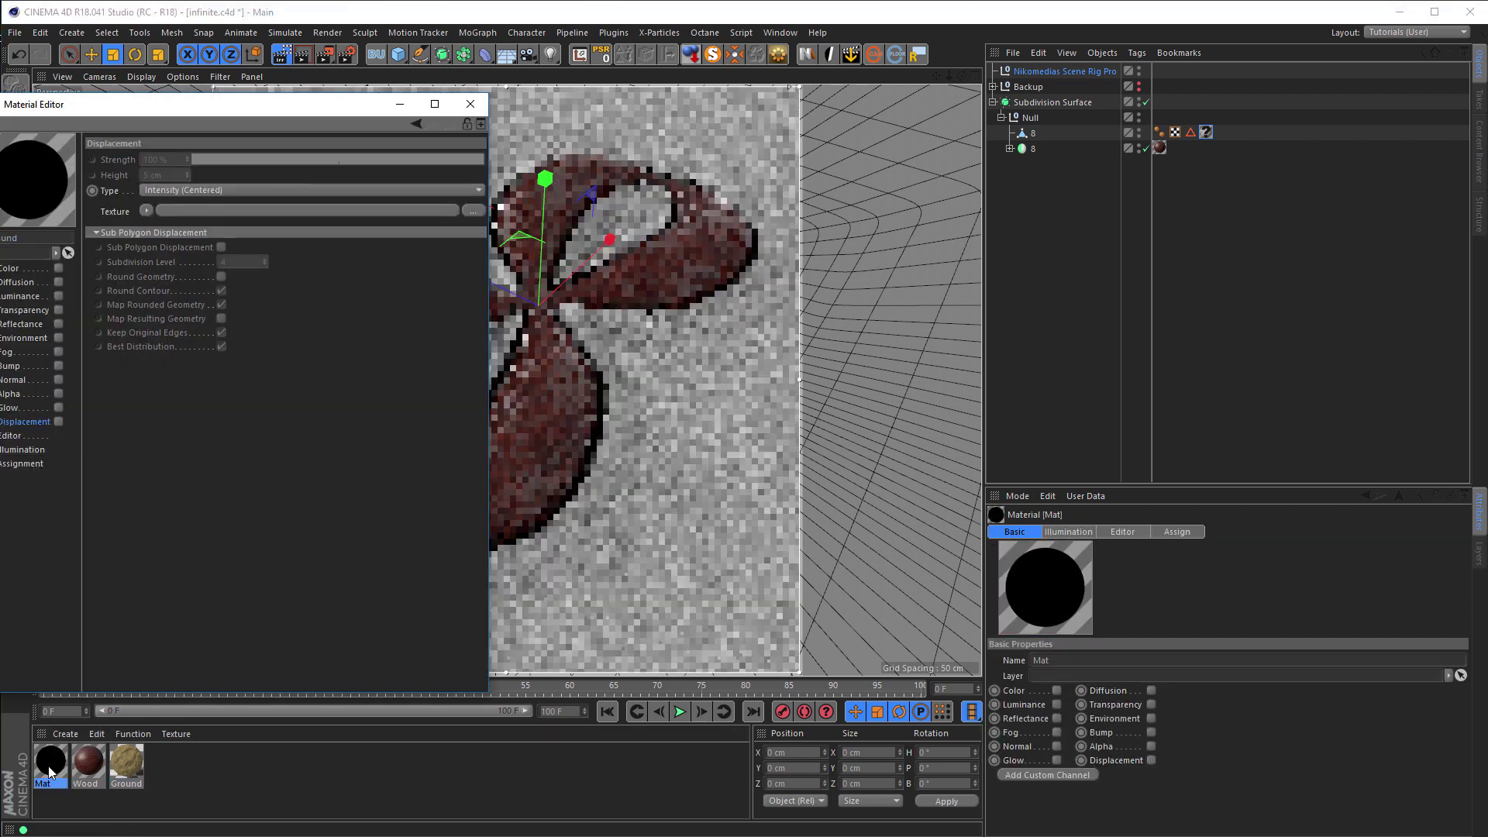
{"action": "key", "text": "Return"}
{"action": "left_click_drag", "start_coordinate": [349, 109], "coordinate": [1072, 141]}
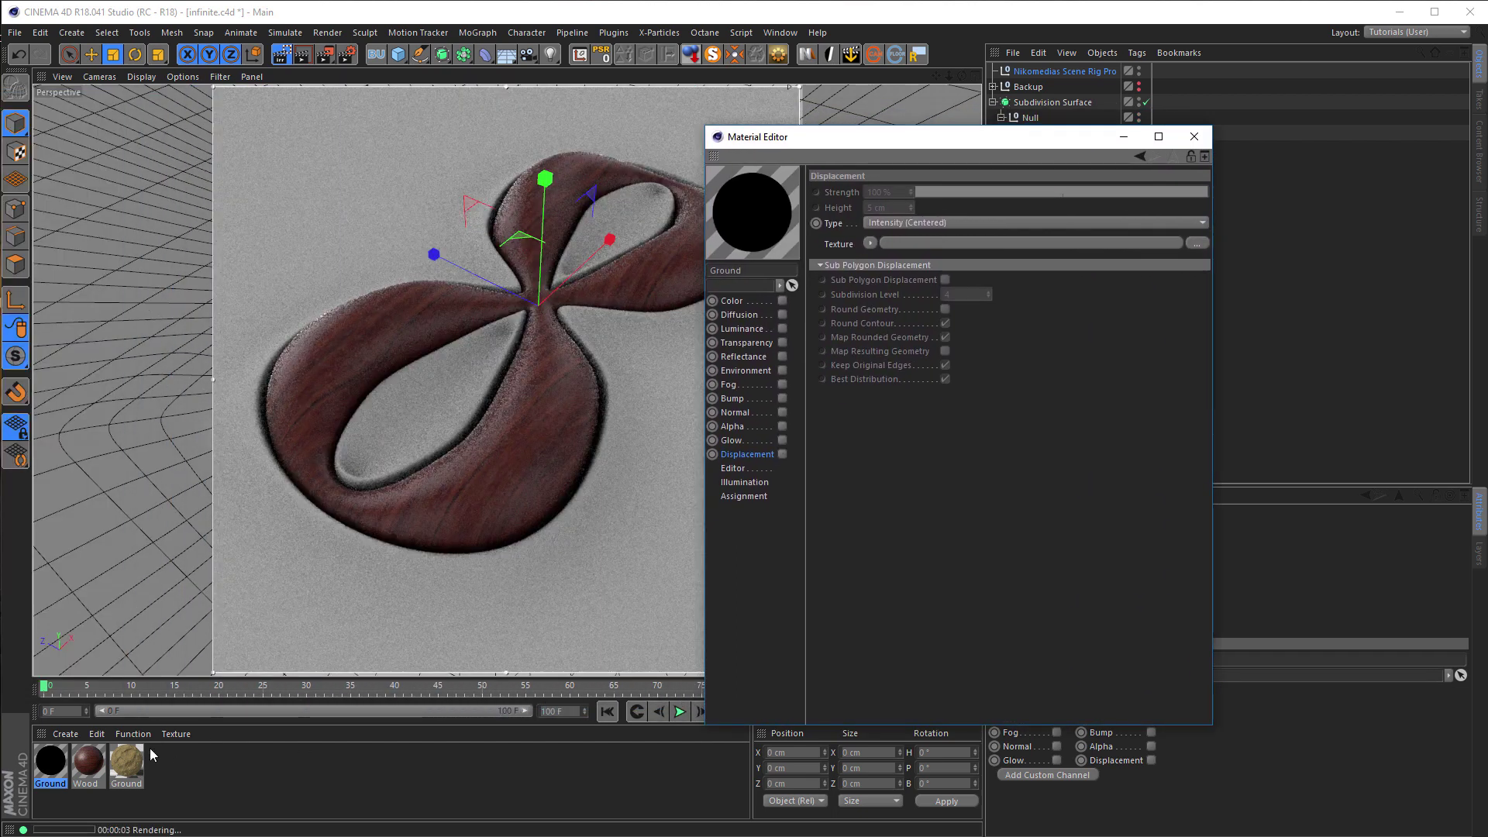
- Check the diffuse image file path used by the Ground 015 material
{"action": "left_click", "coordinate": [126, 761]}
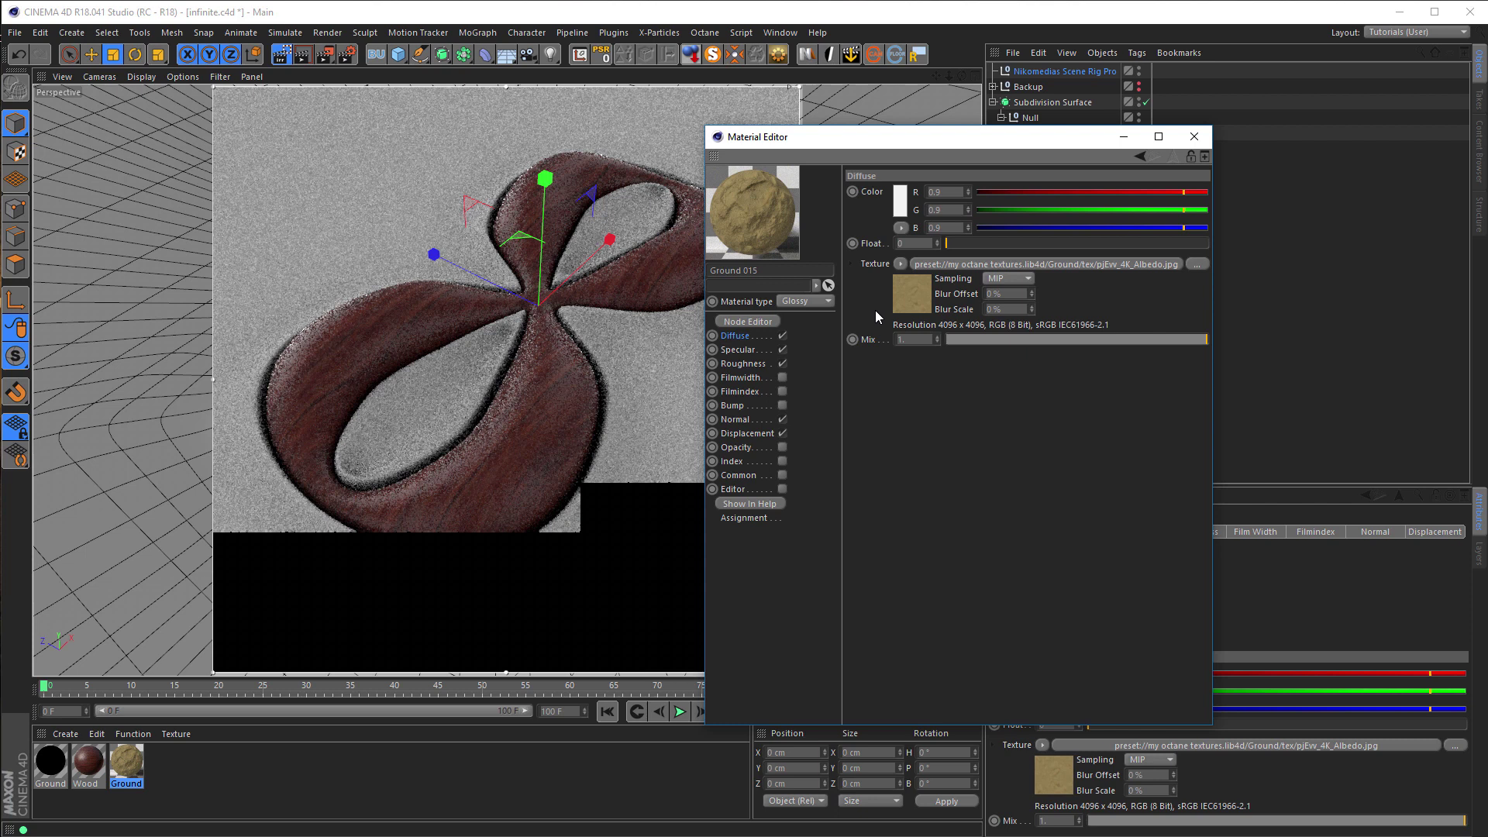
{"action": "left_click", "coordinate": [903, 304]}
{"action": "left_click", "coordinate": [971, 315]}
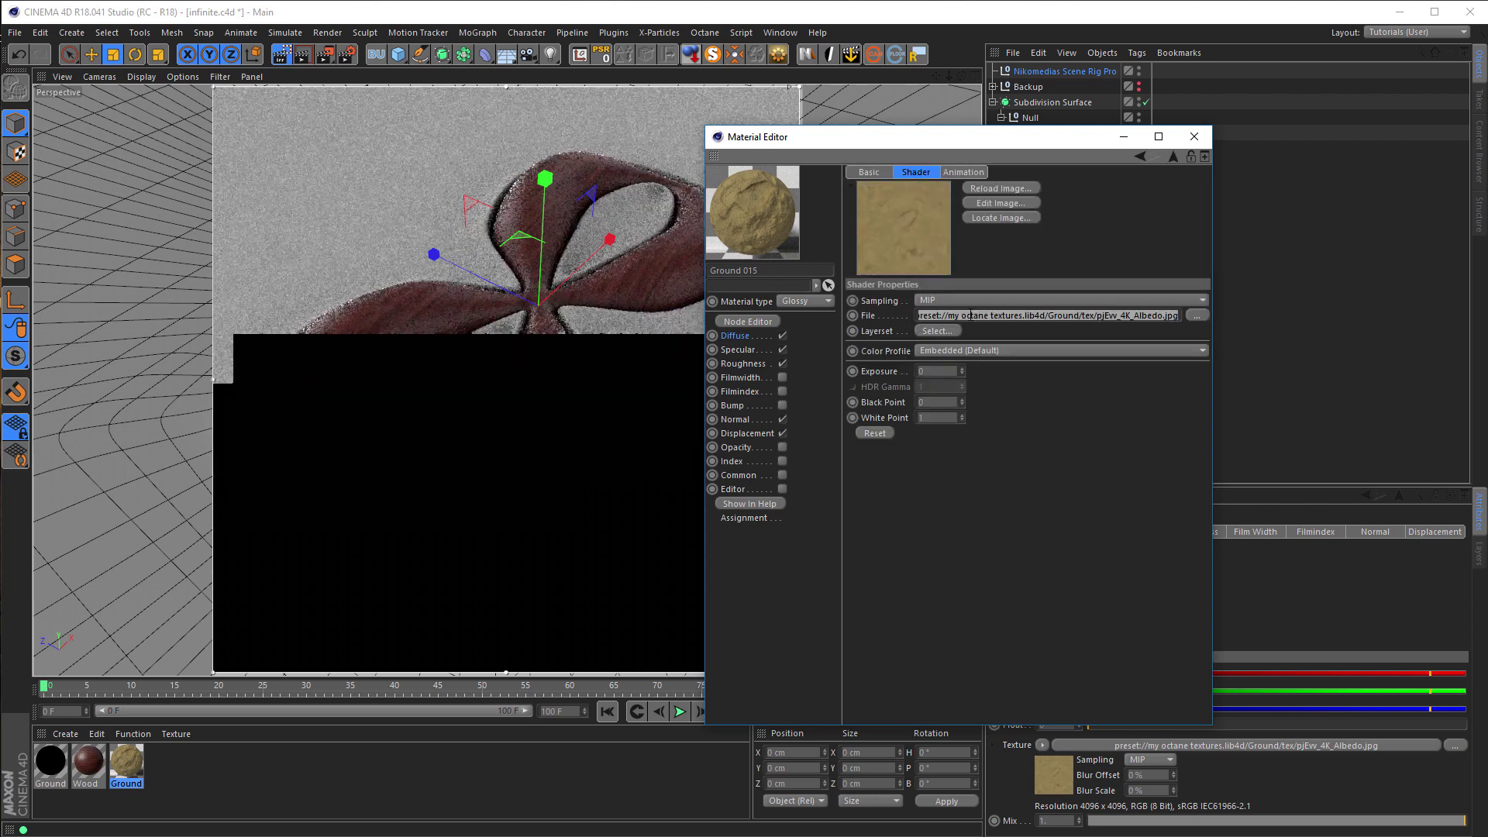
- Load pjEw_4K_Albedo.jpg from Bitmaps as the Ground material's Color texture
{"action": "left_click", "coordinate": [51, 760]}
{"action": "left_click", "coordinate": [782, 301]}
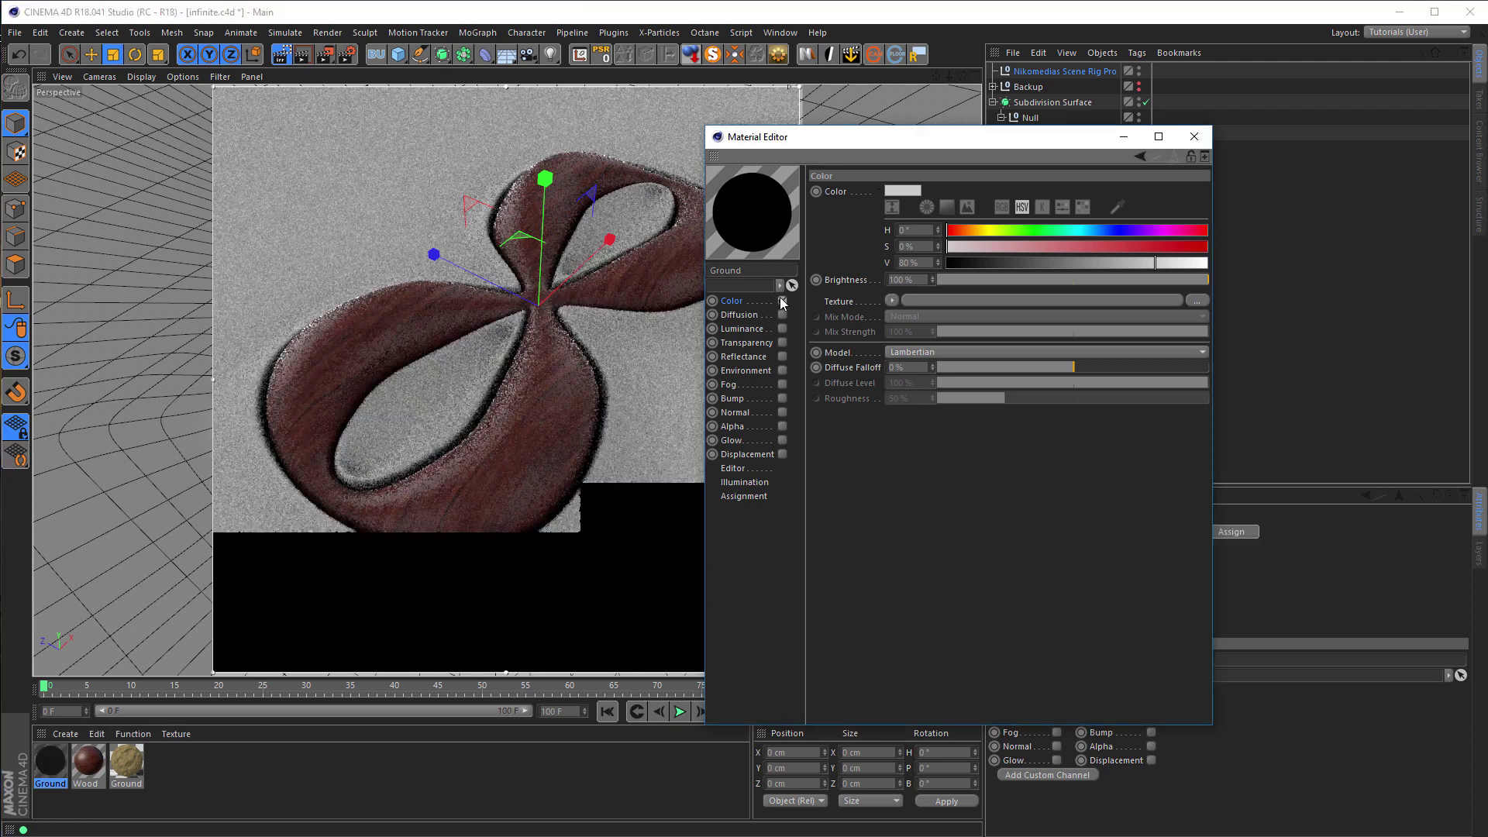
{"action": "left_click", "coordinate": [922, 300]}
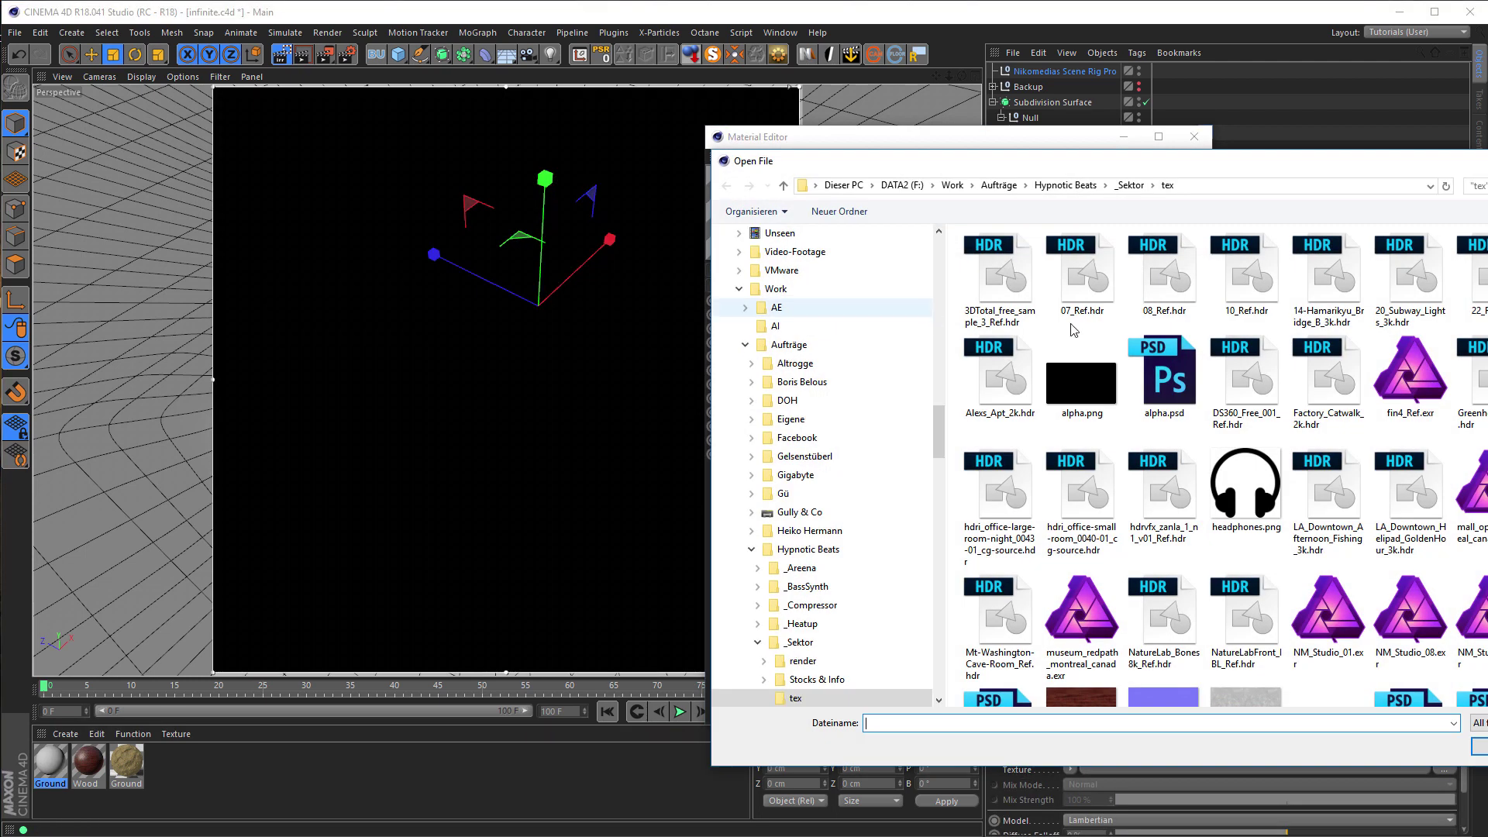
{"action": "key", "text": "Escape"}
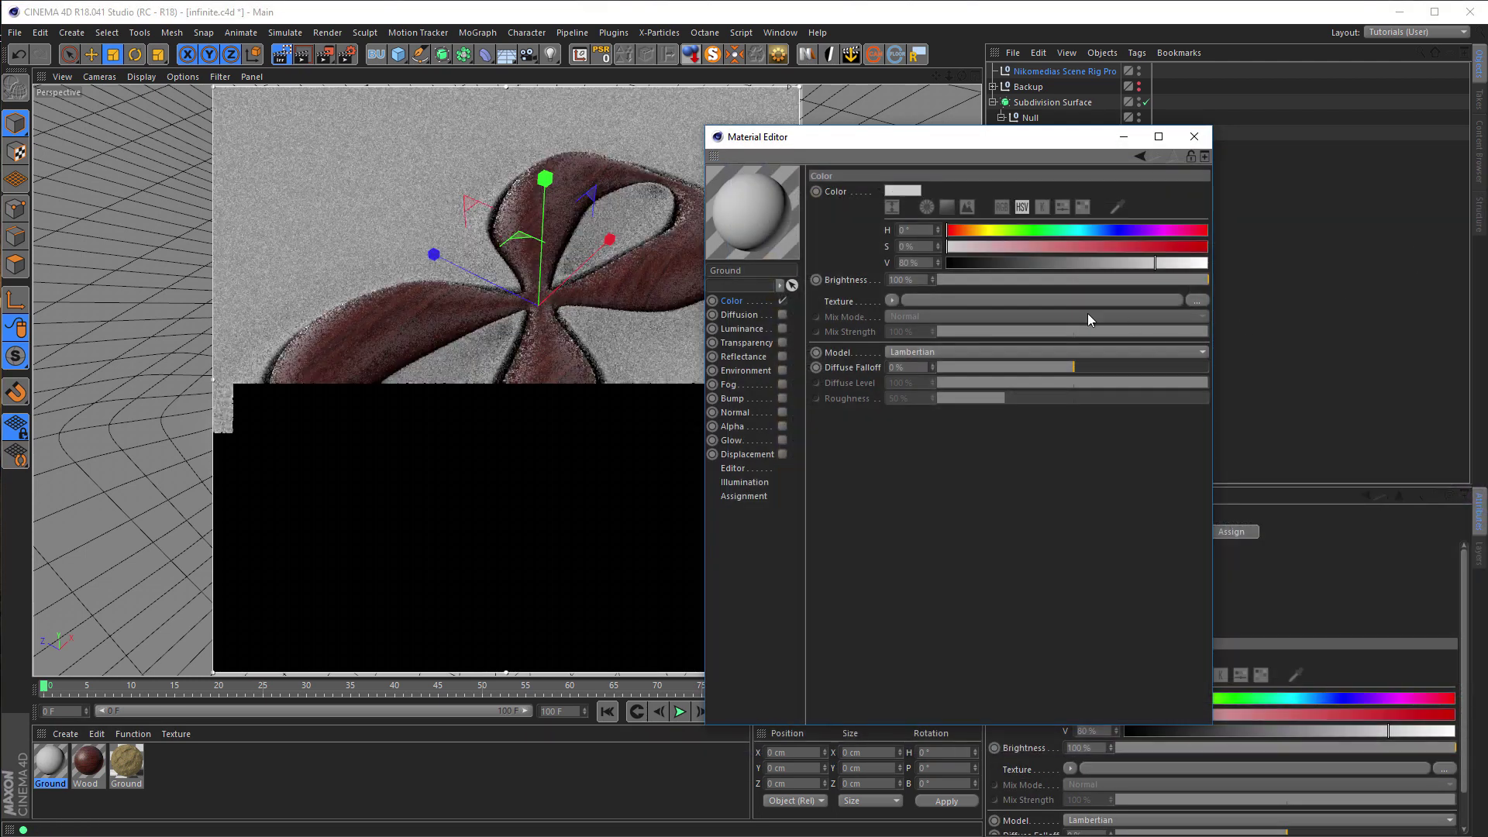
{"action": "left_click", "coordinate": [892, 300]}
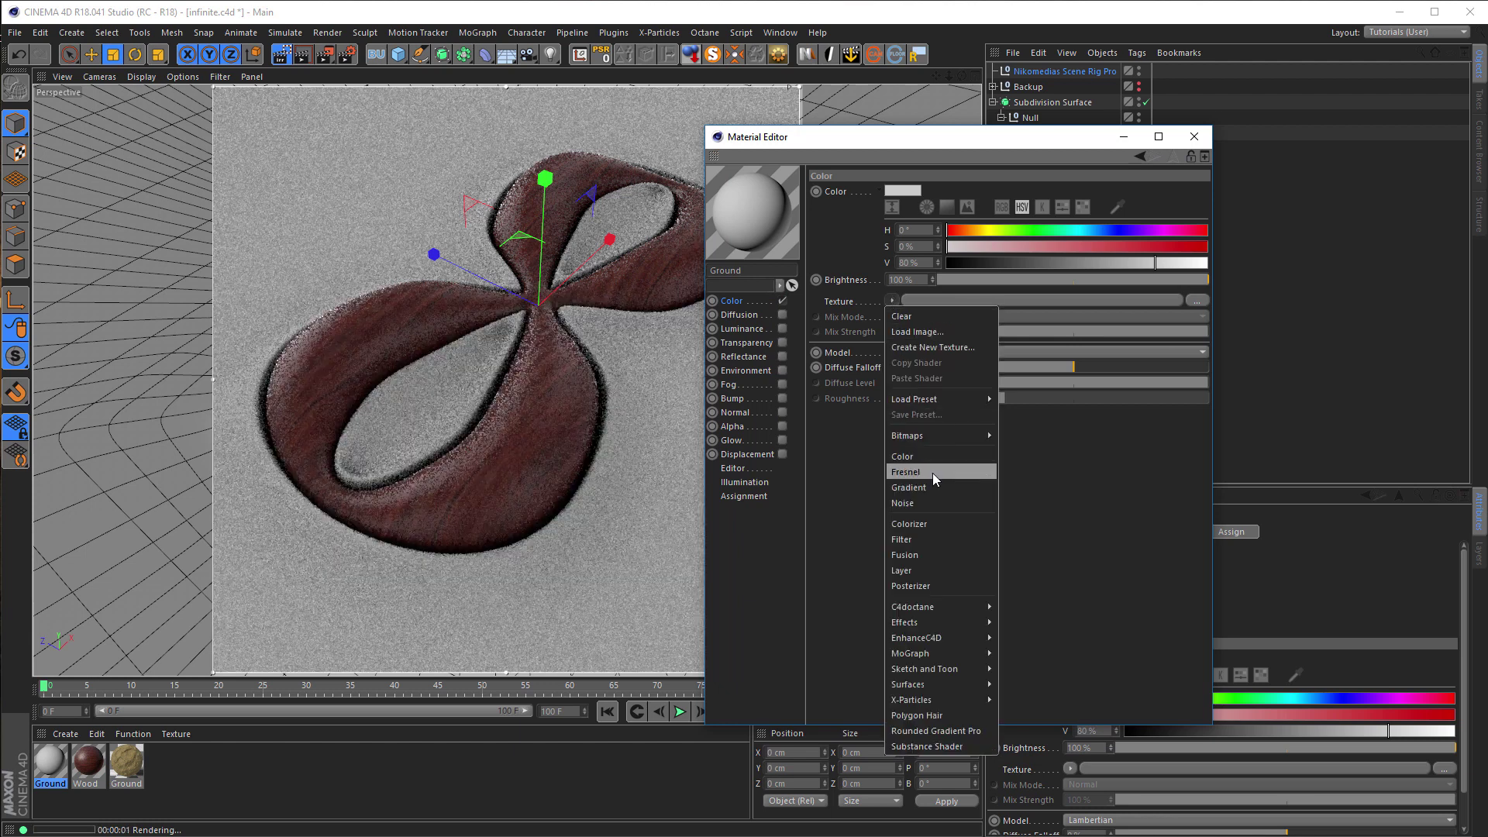
{"action": "mouse_move", "coordinate": [951, 436]}
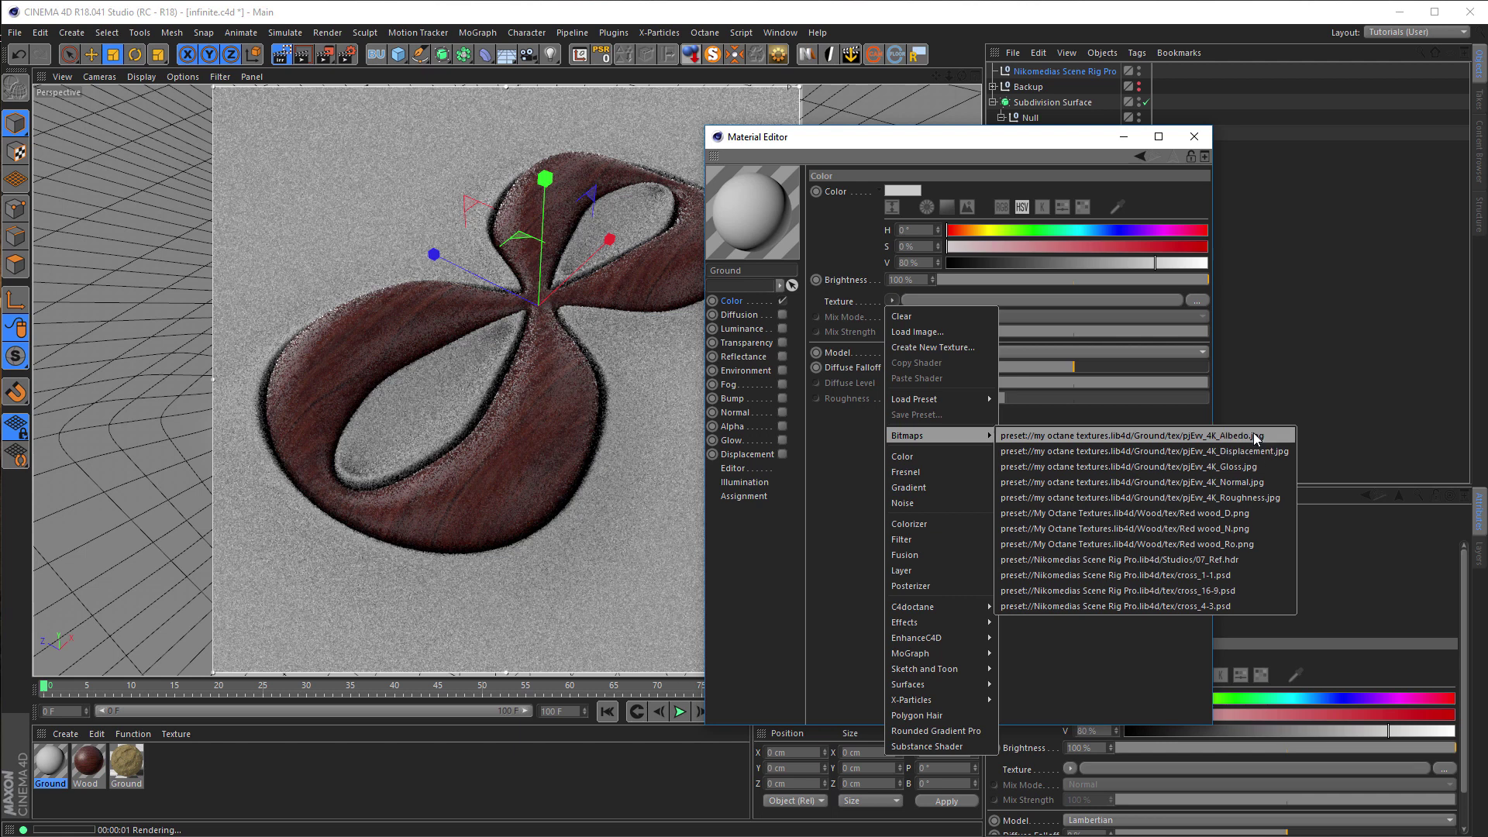
{"action": "left_click", "coordinate": [1132, 436]}
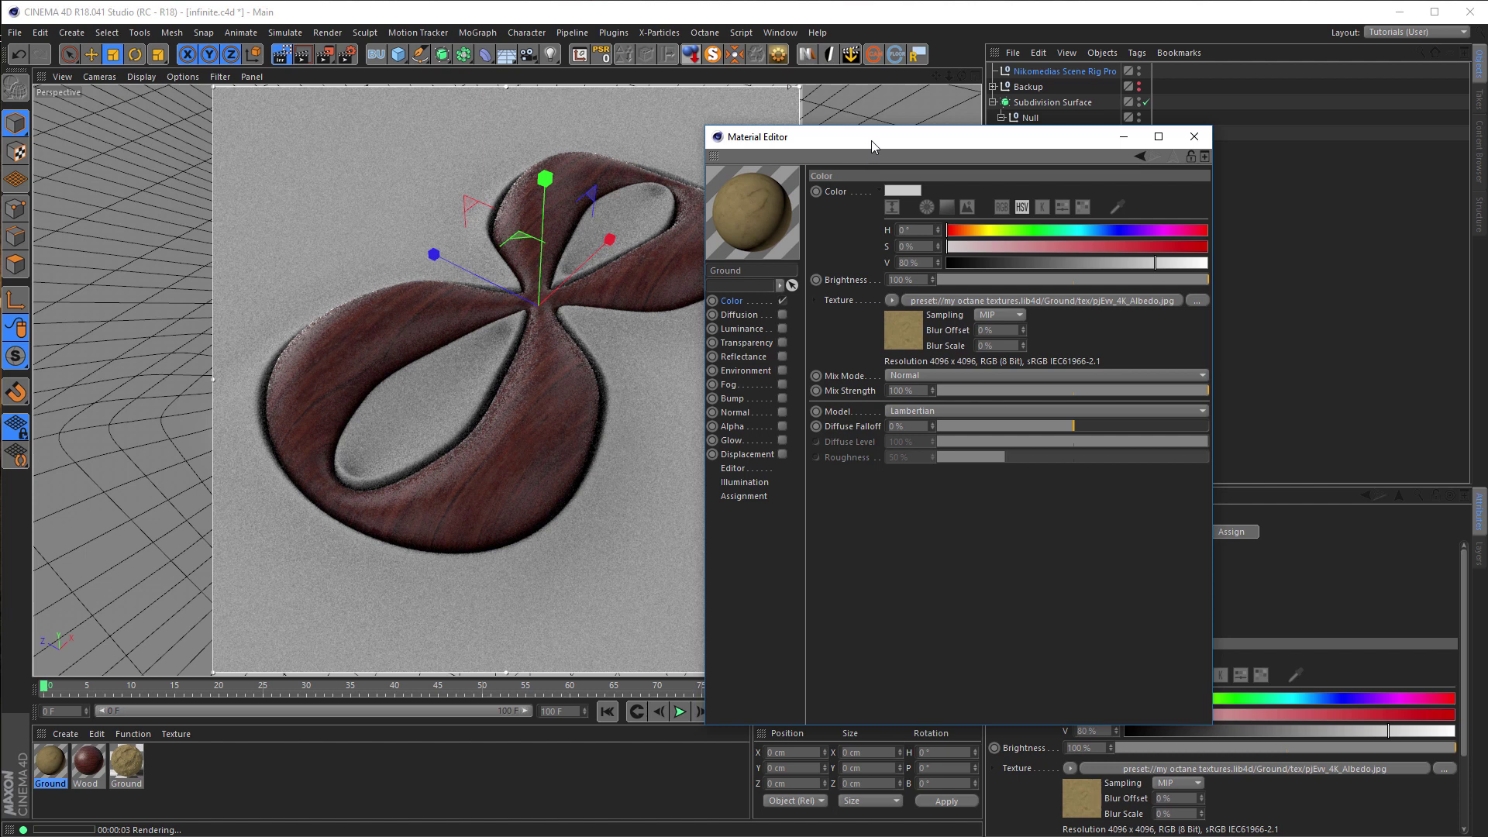
{"action": "left_click_drag", "start_coordinate": [872, 147], "coordinate": [609, 153]}
{"action": "left_click_drag", "start_coordinate": [53, 758], "coordinate": [1206, 133]}
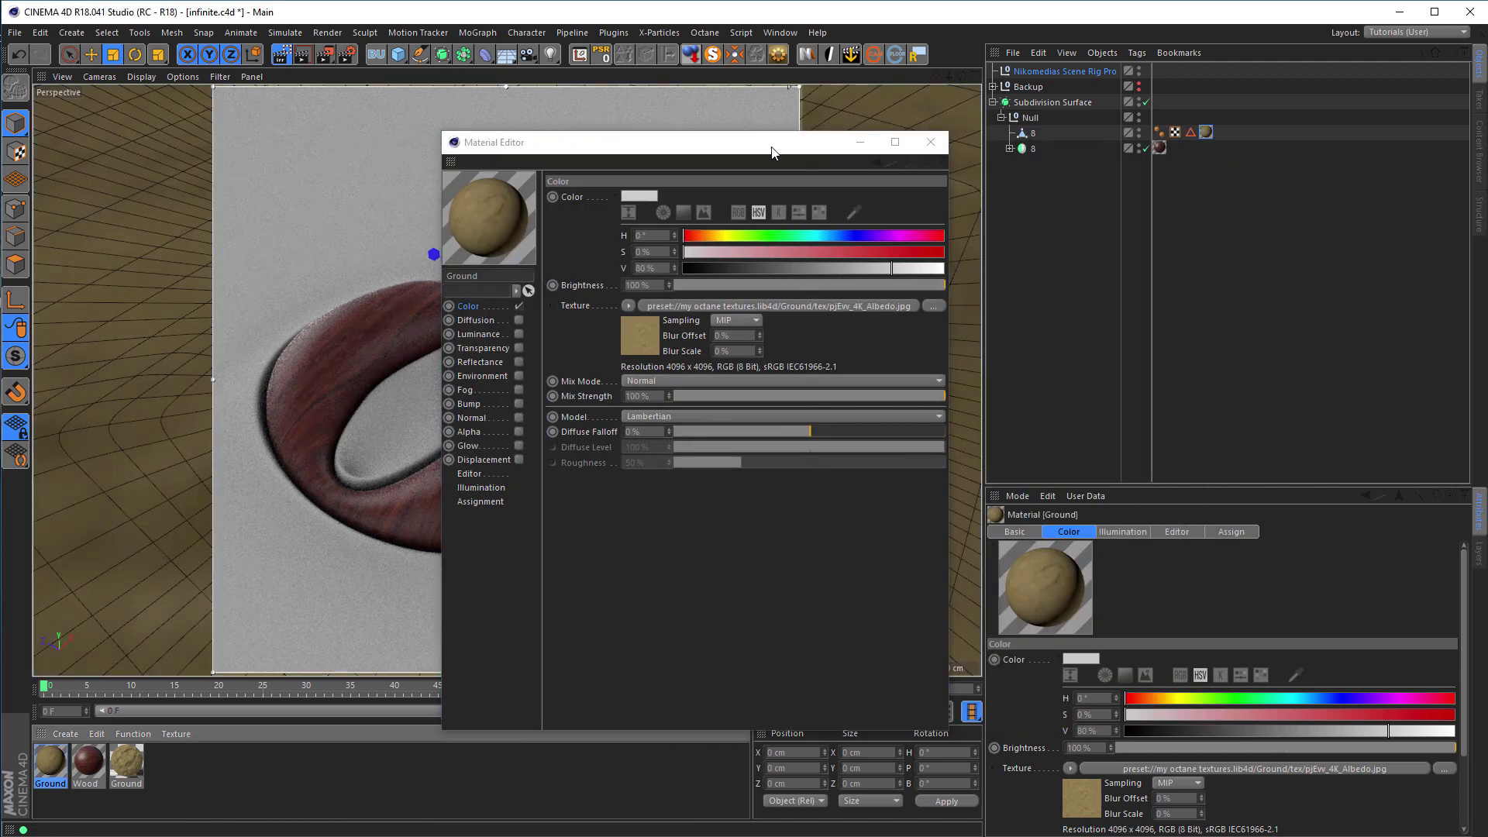
- Set the Ground texture tag's S.X, S.Y and S.Z to 100 cm
{"action": "left_click_drag", "start_coordinate": [771, 152], "coordinate": [1165, 184]}
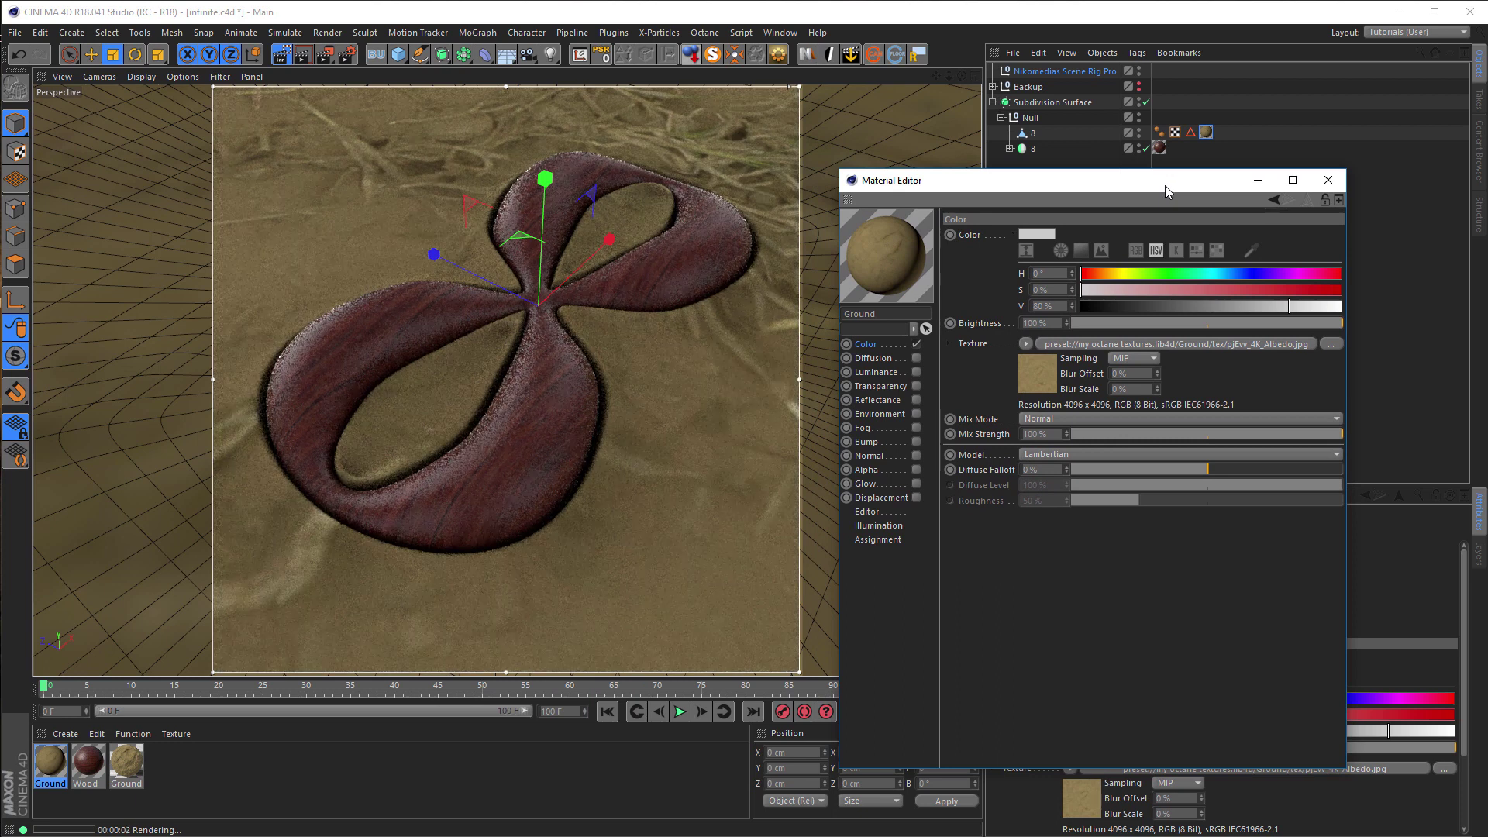
{"action": "left_click_drag", "start_coordinate": [1121, 195], "coordinate": [636, 194]}
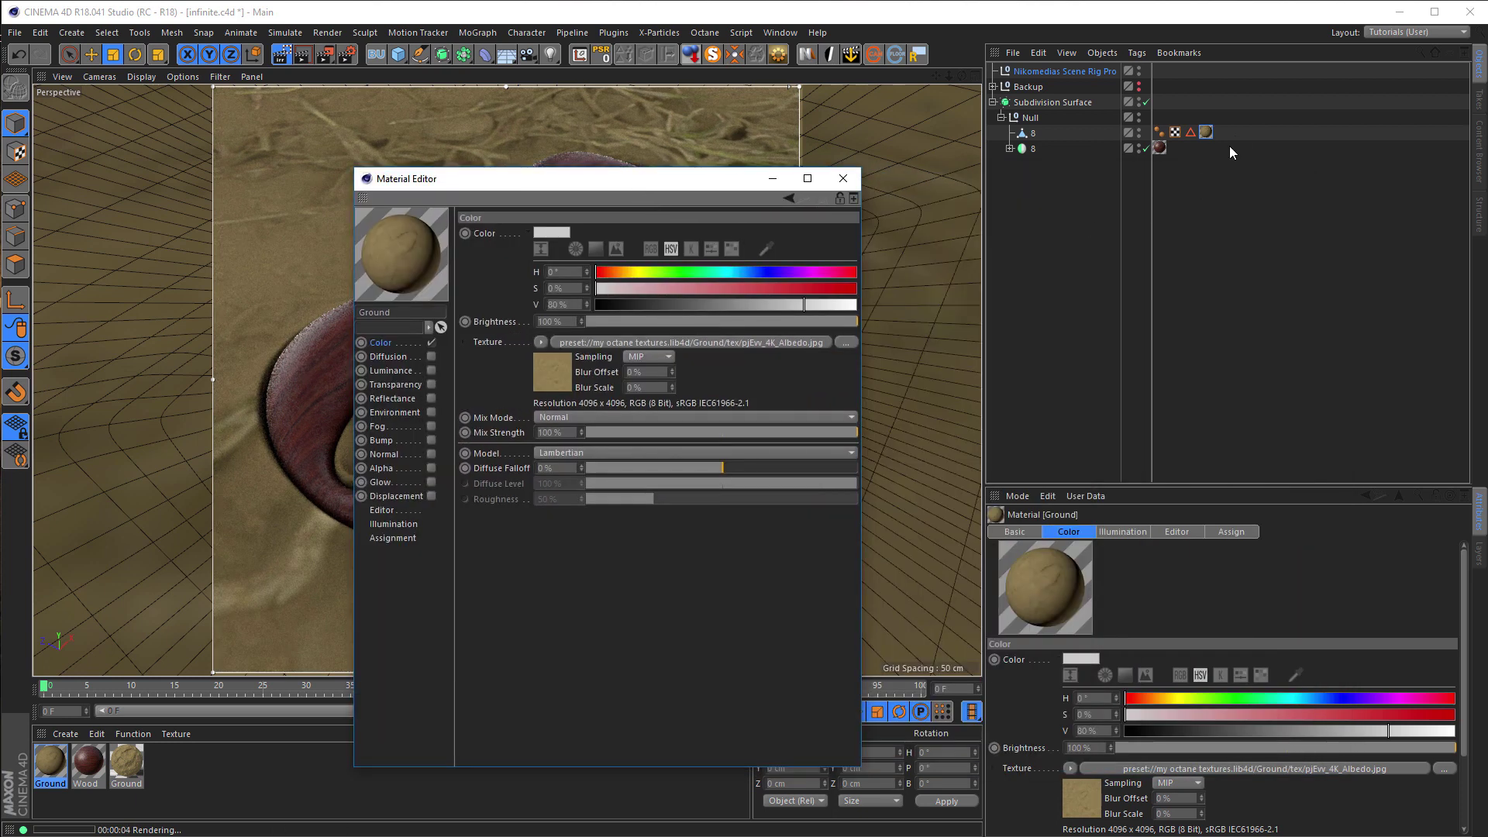
{"action": "left_click", "coordinate": [1206, 133]}
{"action": "left_click", "coordinate": [1125, 532]}
{"action": "double_click", "coordinate": [1133, 565]}
{"action": "type", "text": "100"}
{"action": "key", "text": "Tab"}
{"action": "type", "text": "100"}
{"action": "key", "text": "Tab"}
{"action": "type", "text": "100"}
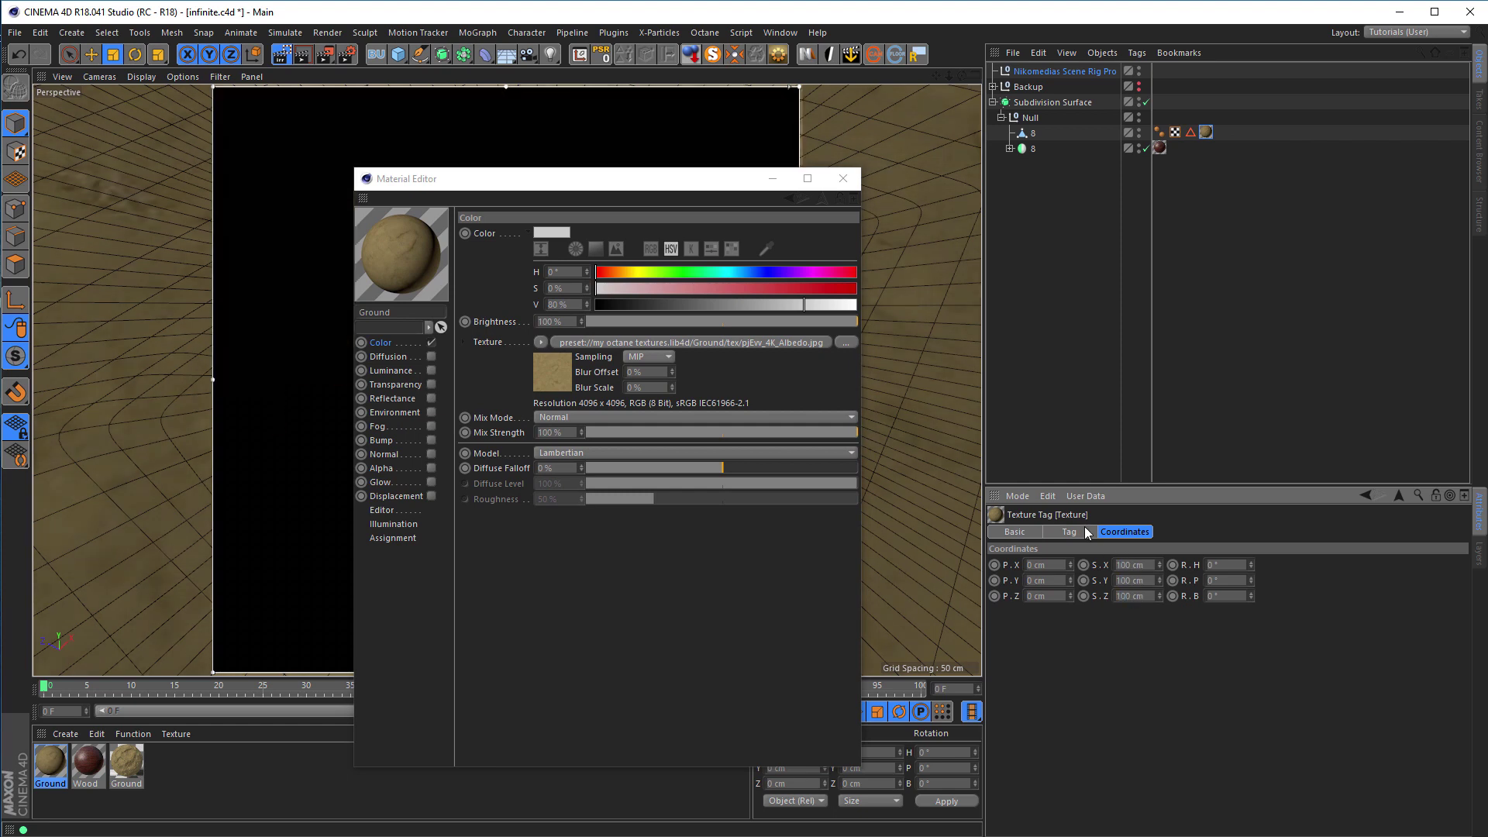
- Set the texture tag's Length U and Length V to 100%
{"action": "left_click", "coordinate": [1076, 529]}
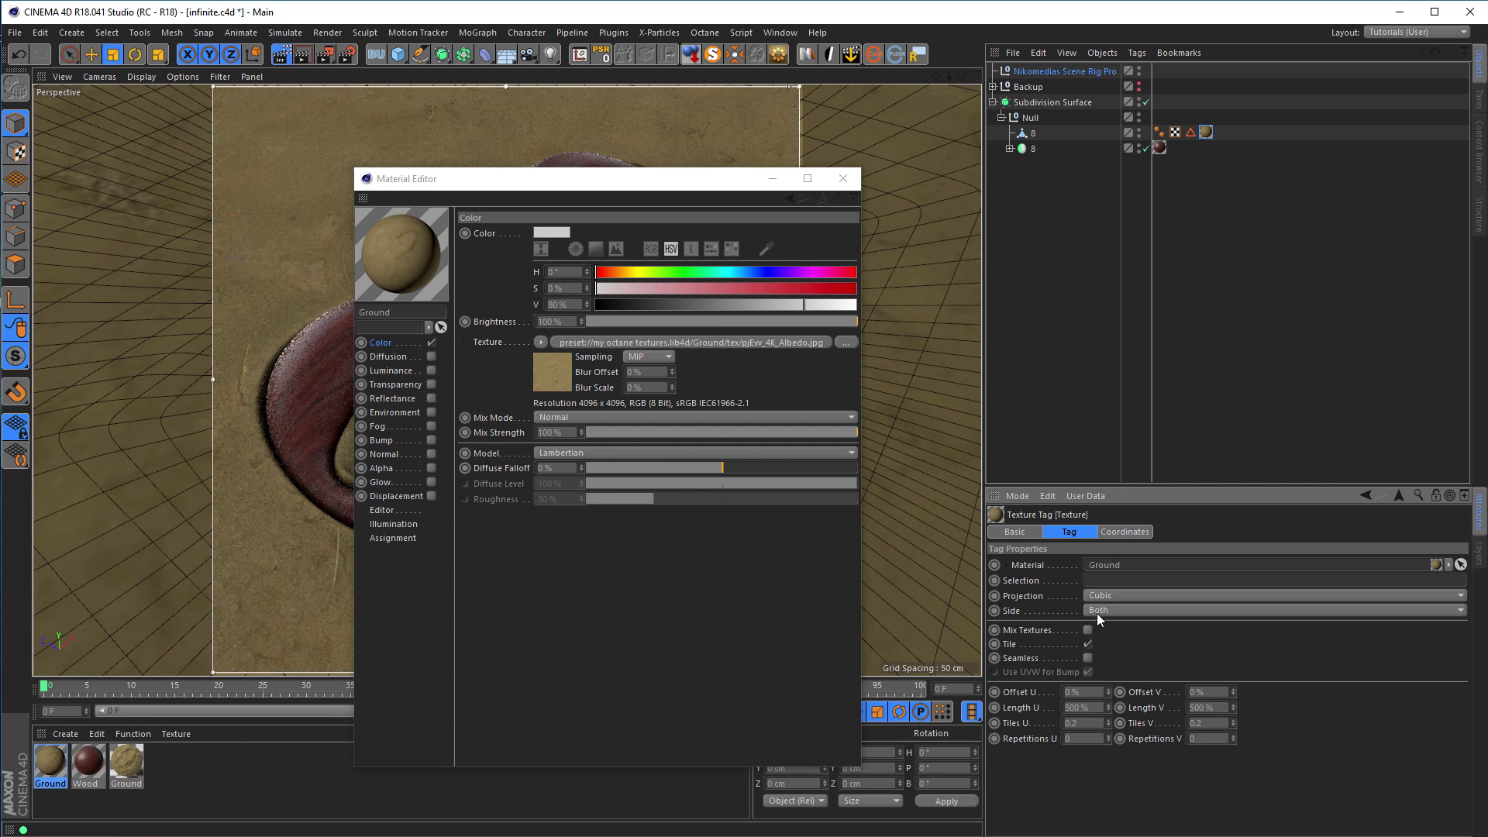
{"action": "double_click", "coordinate": [1100, 707]}
{"action": "type", "text": "10"}
{"action": "key", "text": "Tab"}
{"action": "type", "text": "100"}
{"action": "key", "text": "Return"}
{"action": "left_click_drag", "start_coordinate": [708, 183], "coordinate": [1257, 134]}
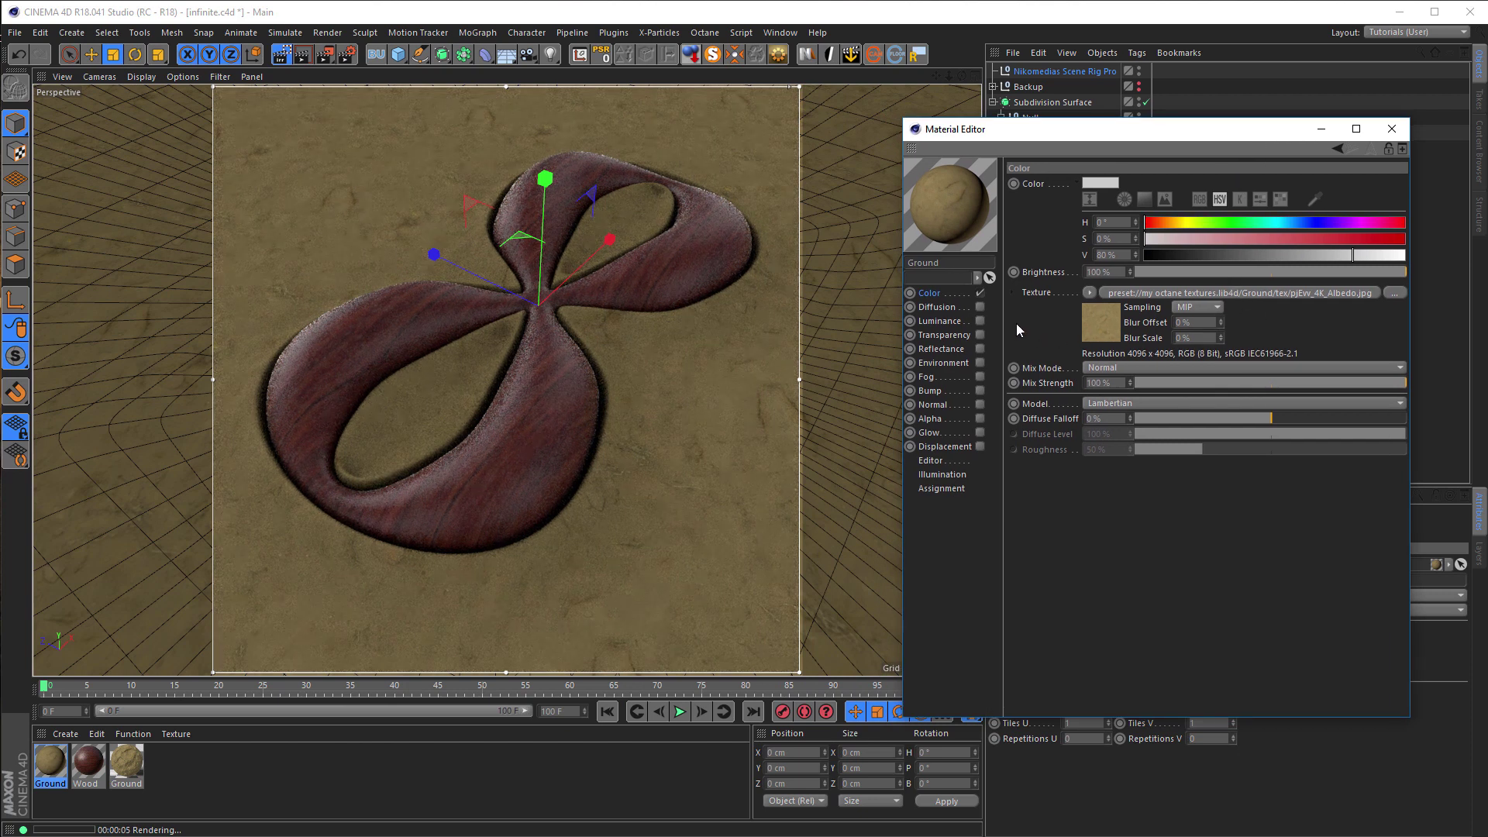
- Check the Gloss image file path in the Octane ground material's specular settings
{"action": "left_click", "coordinate": [127, 764]}
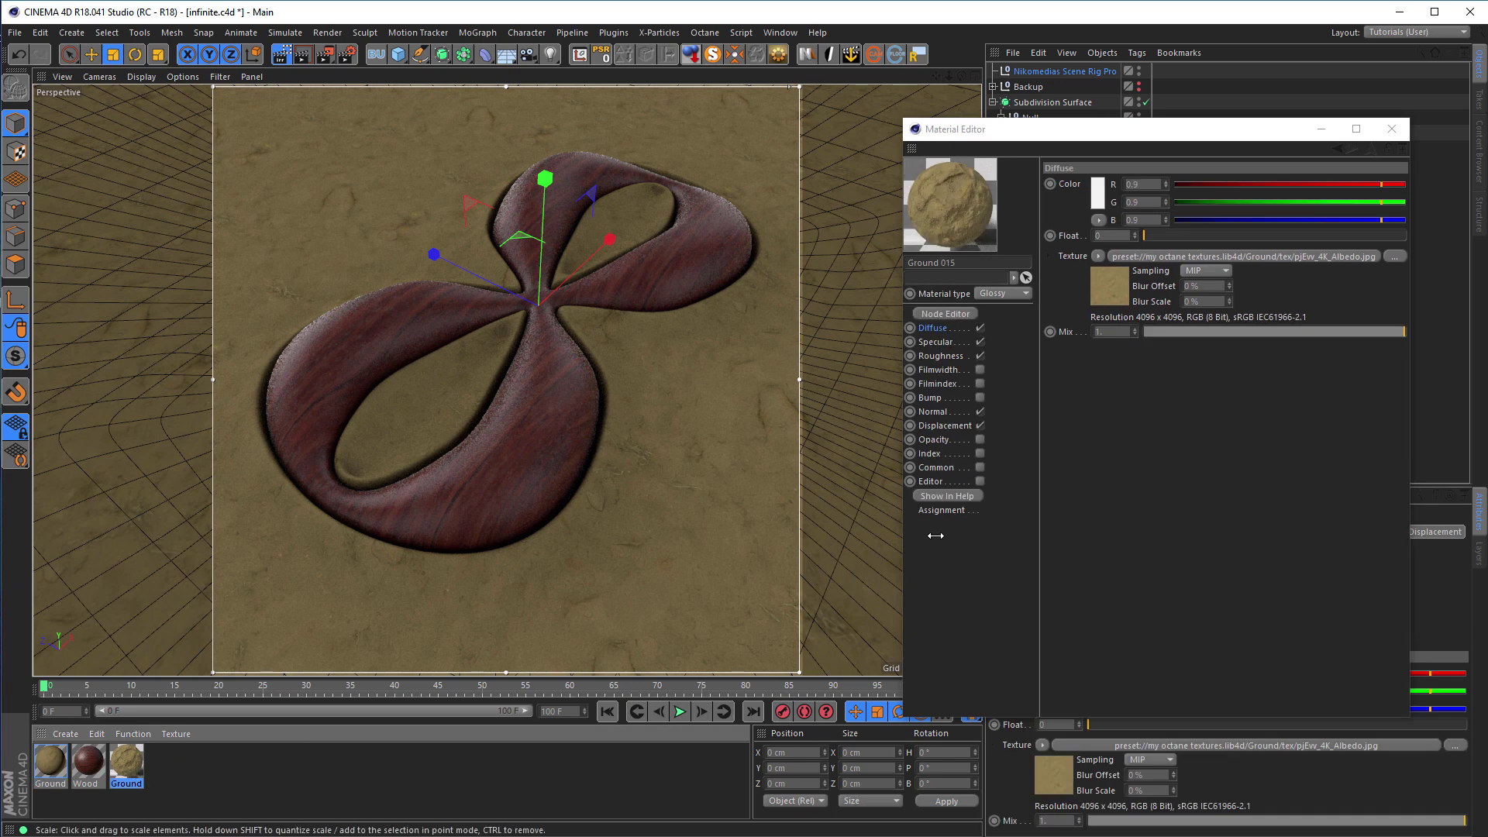
{"action": "left_click", "coordinate": [947, 343]}
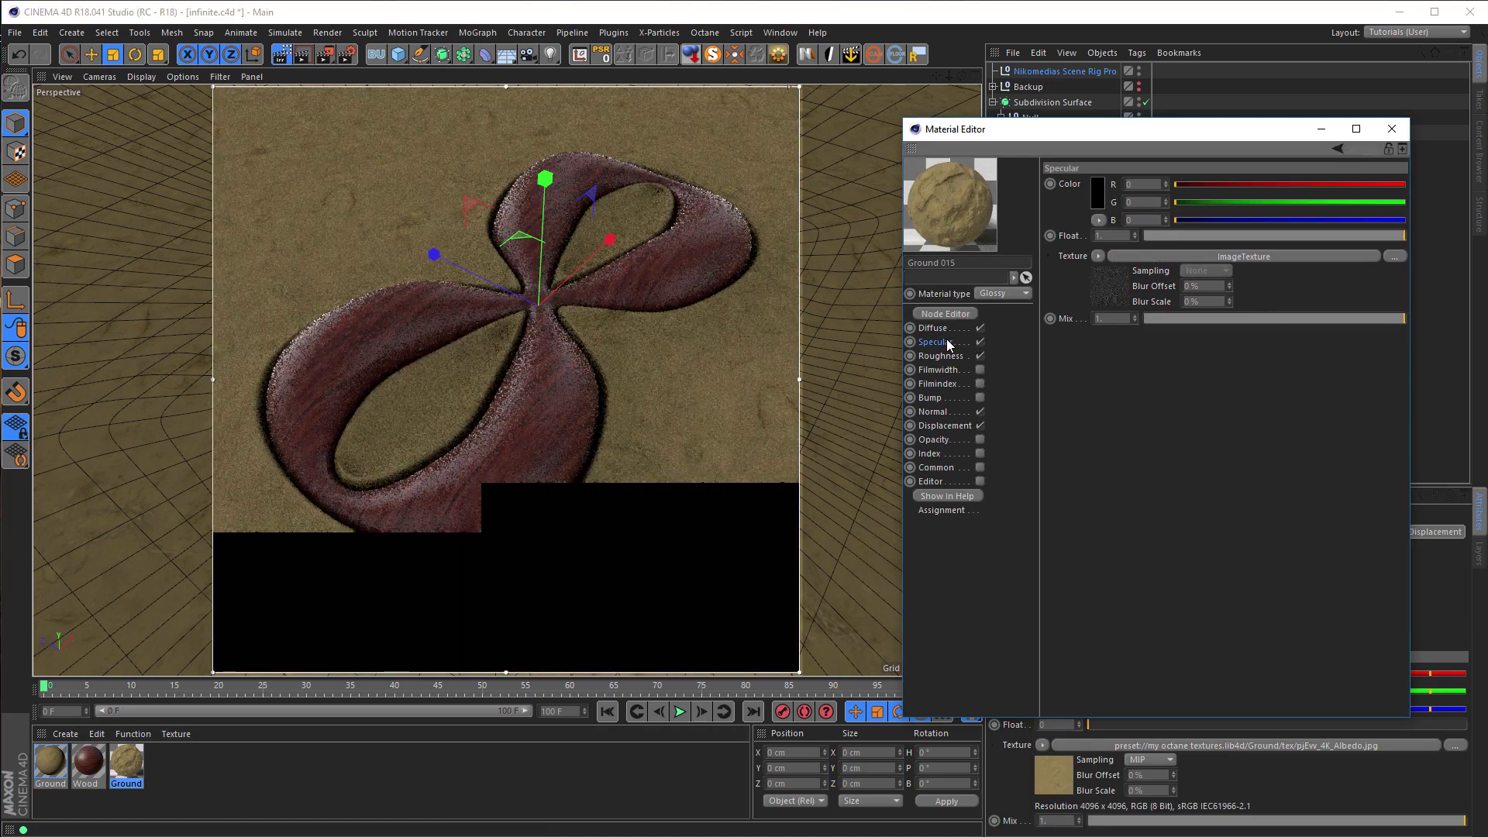
{"action": "left_click", "coordinate": [1106, 299]}
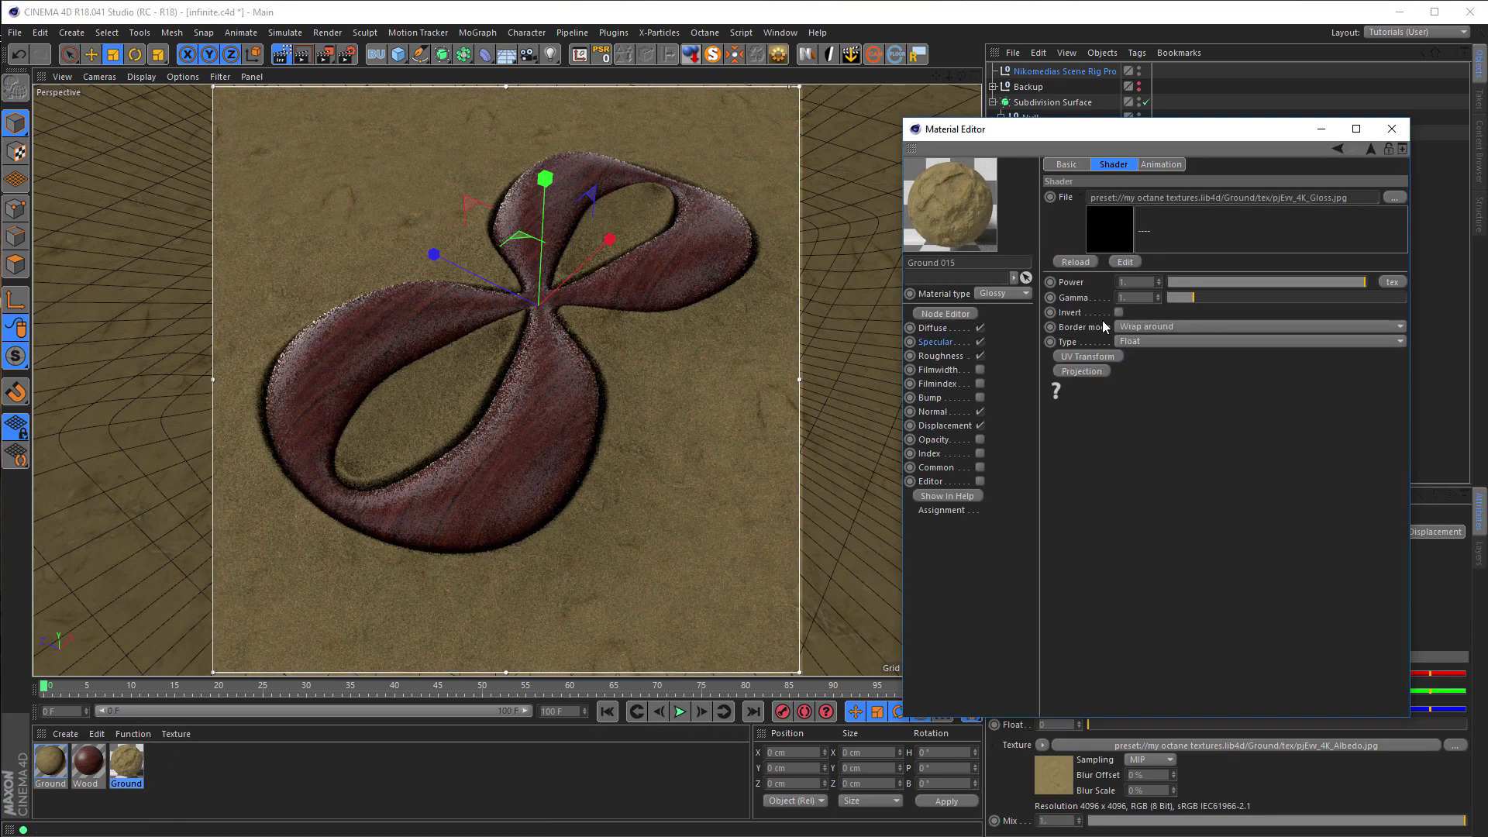
{"action": "left_click", "coordinate": [1201, 197]}
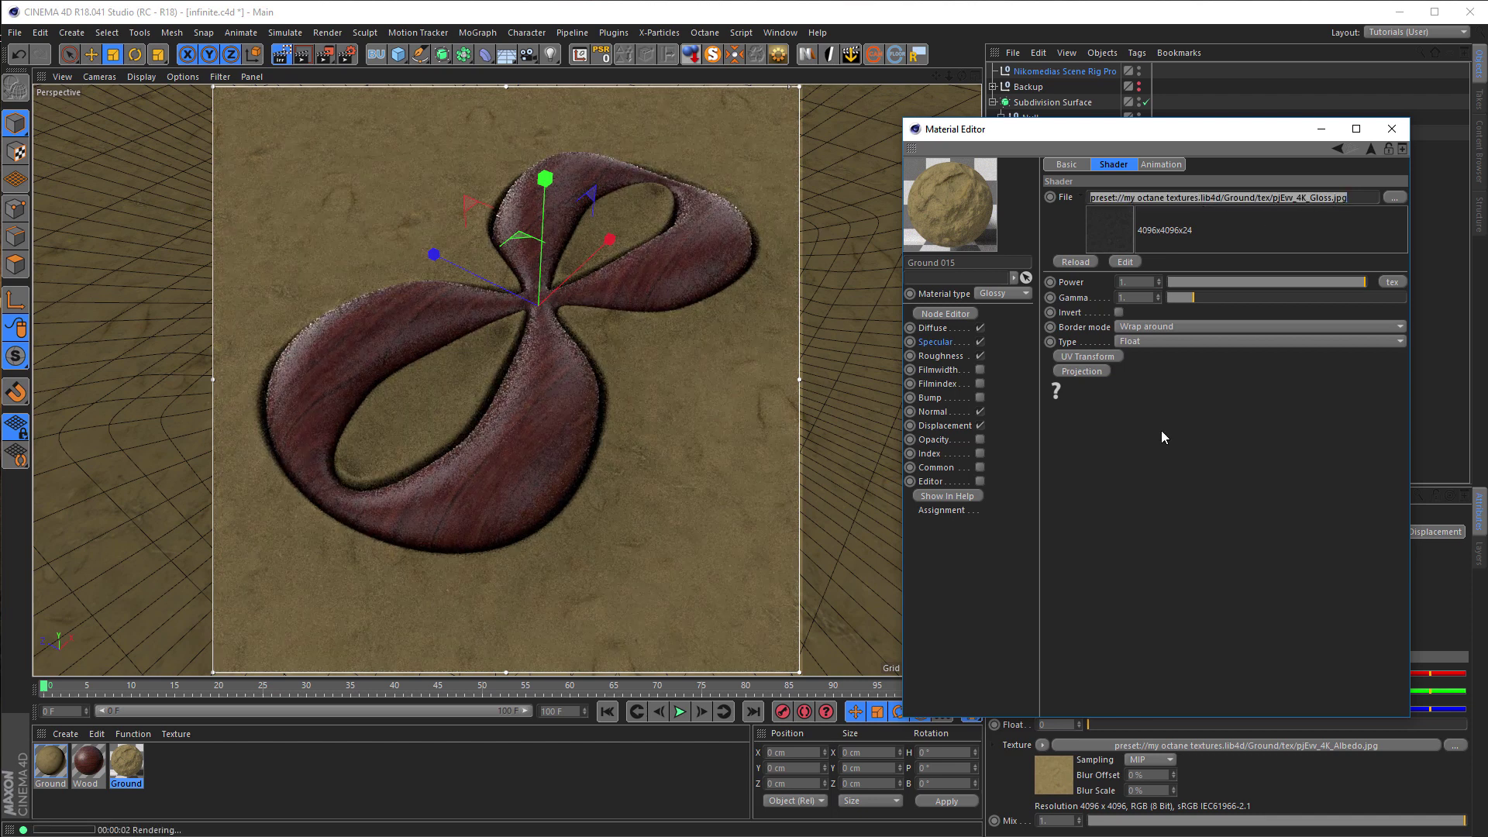
- Enable Reflectance on the Ground material with Dielectric Fresnel using the Asphalt preset
{"action": "left_click", "coordinate": [51, 766]}
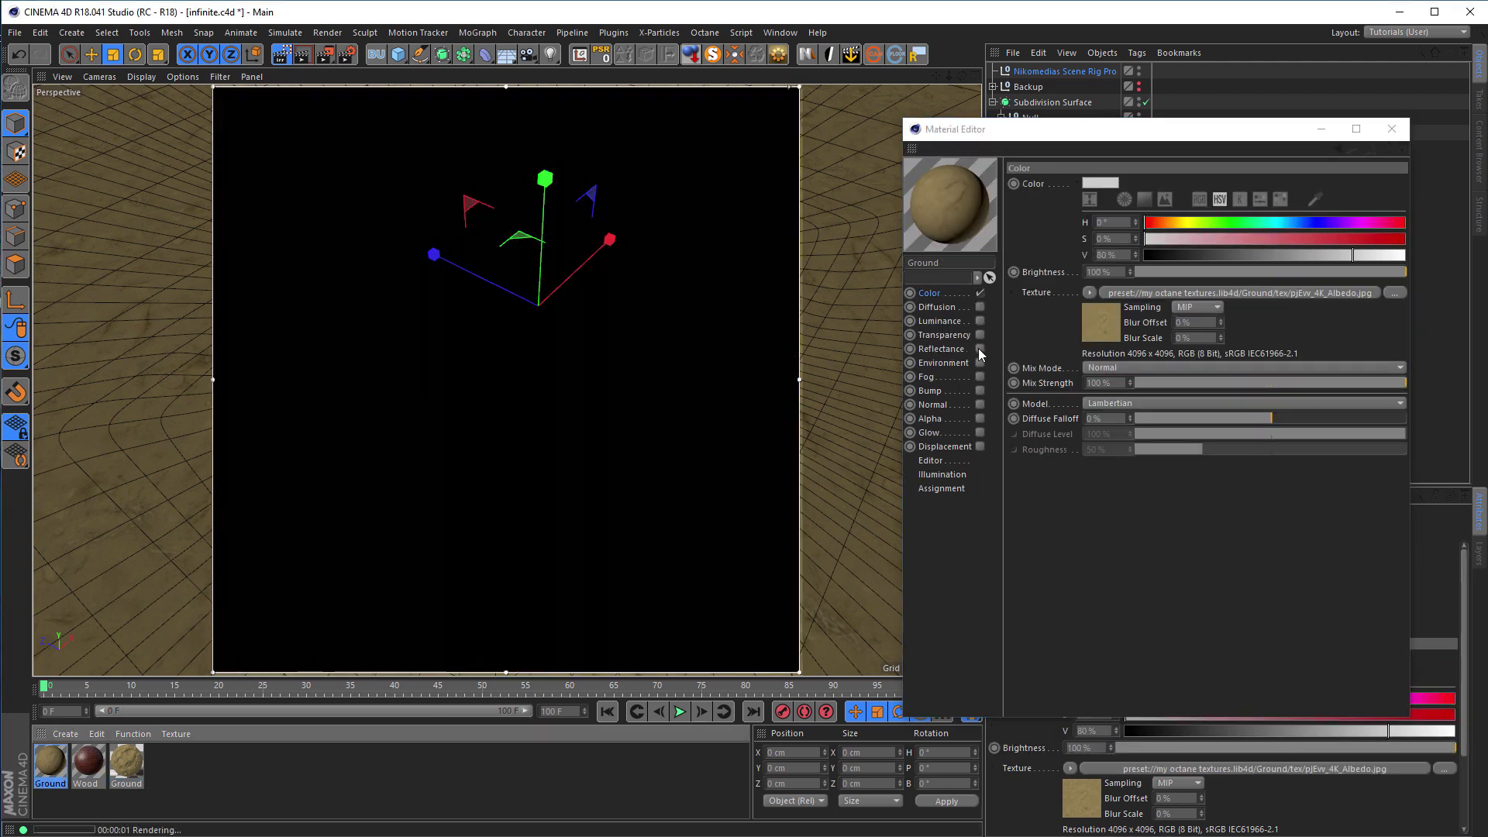
{"action": "left_click", "coordinate": [980, 348]}
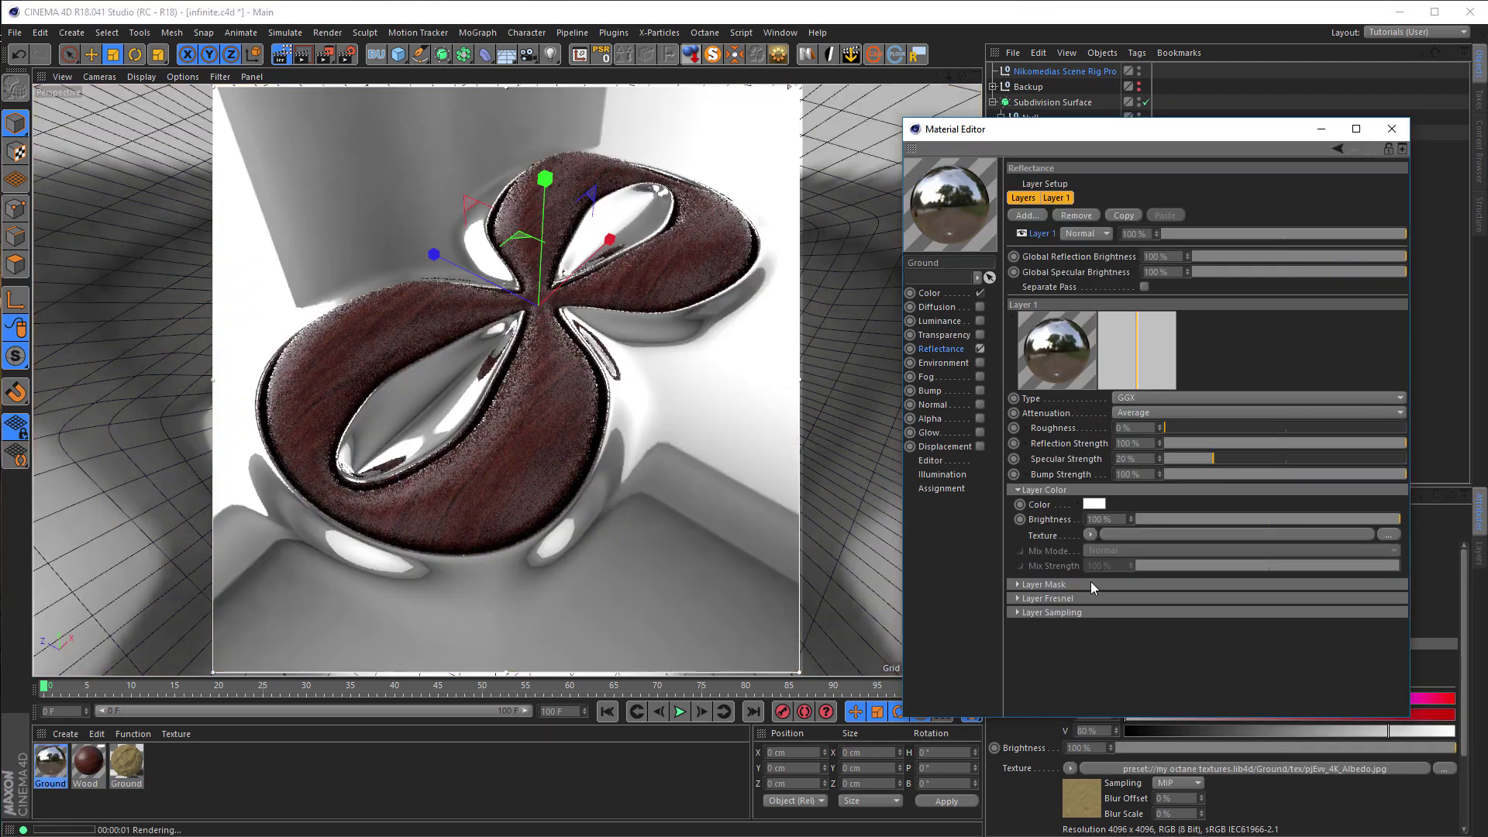
{"action": "left_click", "coordinate": [1089, 584]}
{"action": "left_click", "coordinate": [1089, 586]}
{"action": "left_click", "coordinate": [1073, 599]}
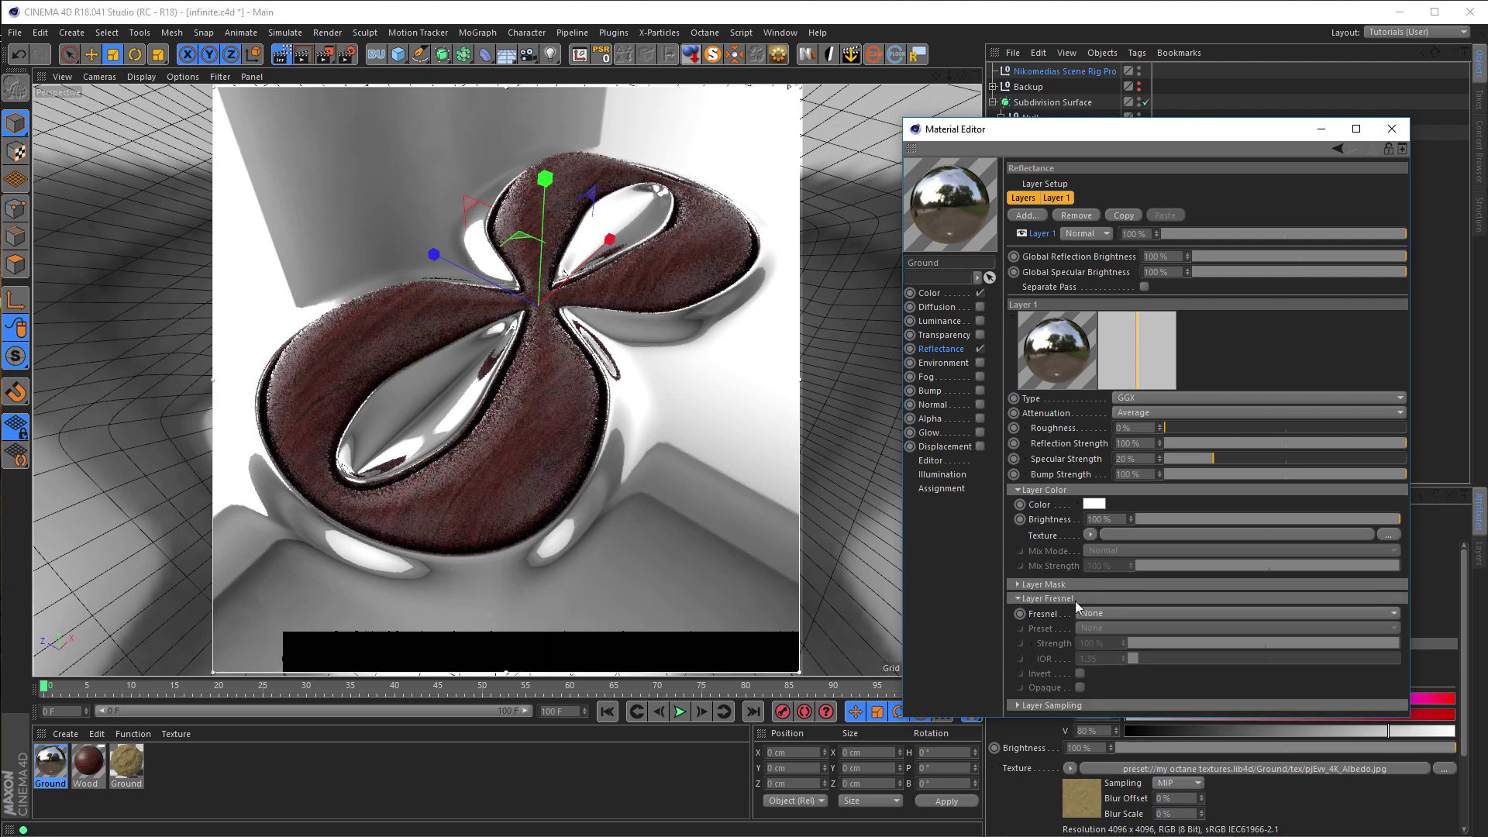
{"action": "left_click", "coordinate": [1110, 613]}
{"action": "left_click", "coordinate": [1114, 644]}
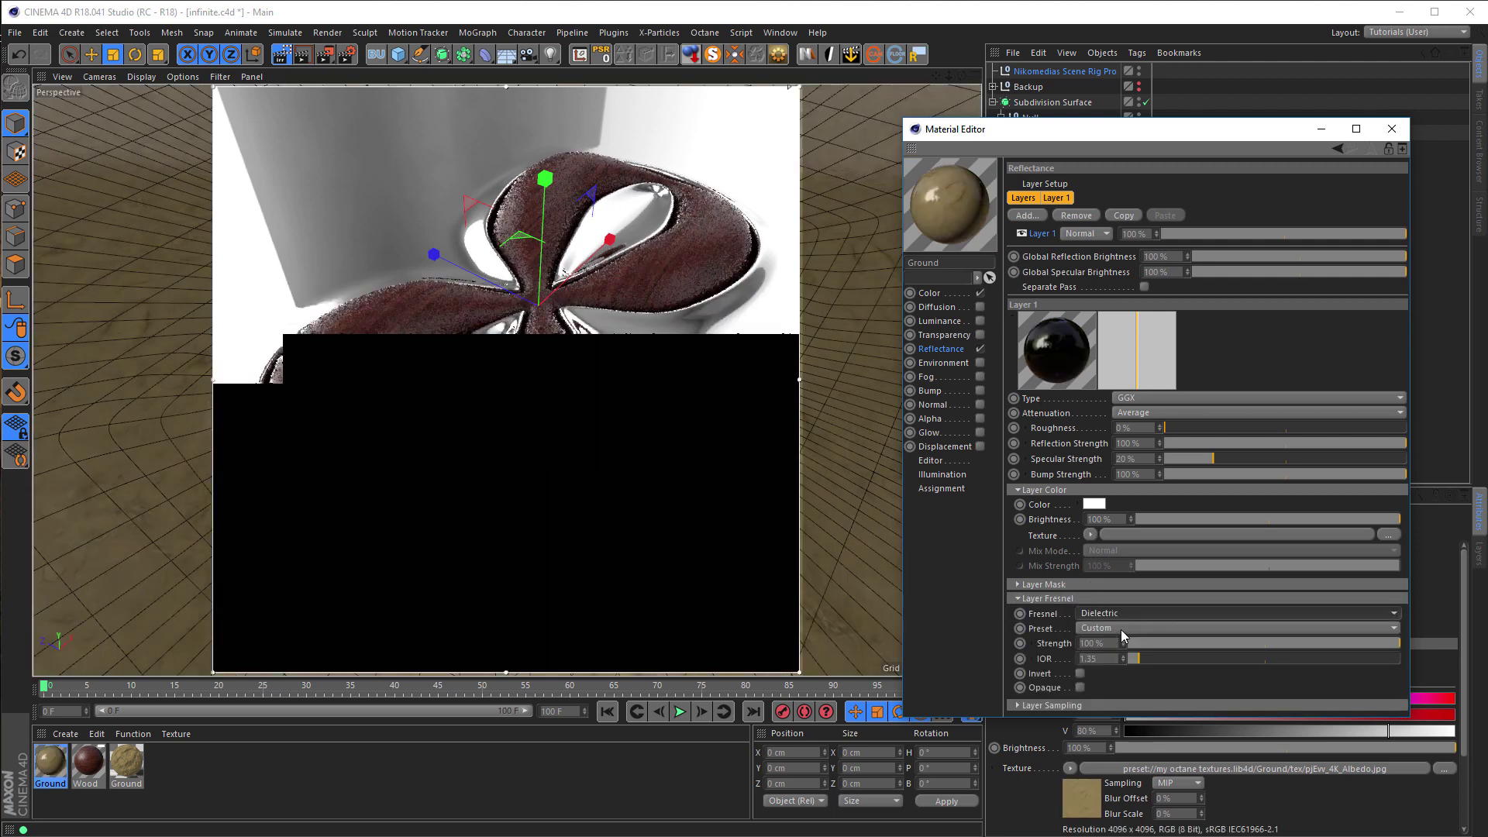
{"action": "left_click", "coordinate": [1121, 628]}
{"action": "left_click", "coordinate": [1116, 366]}
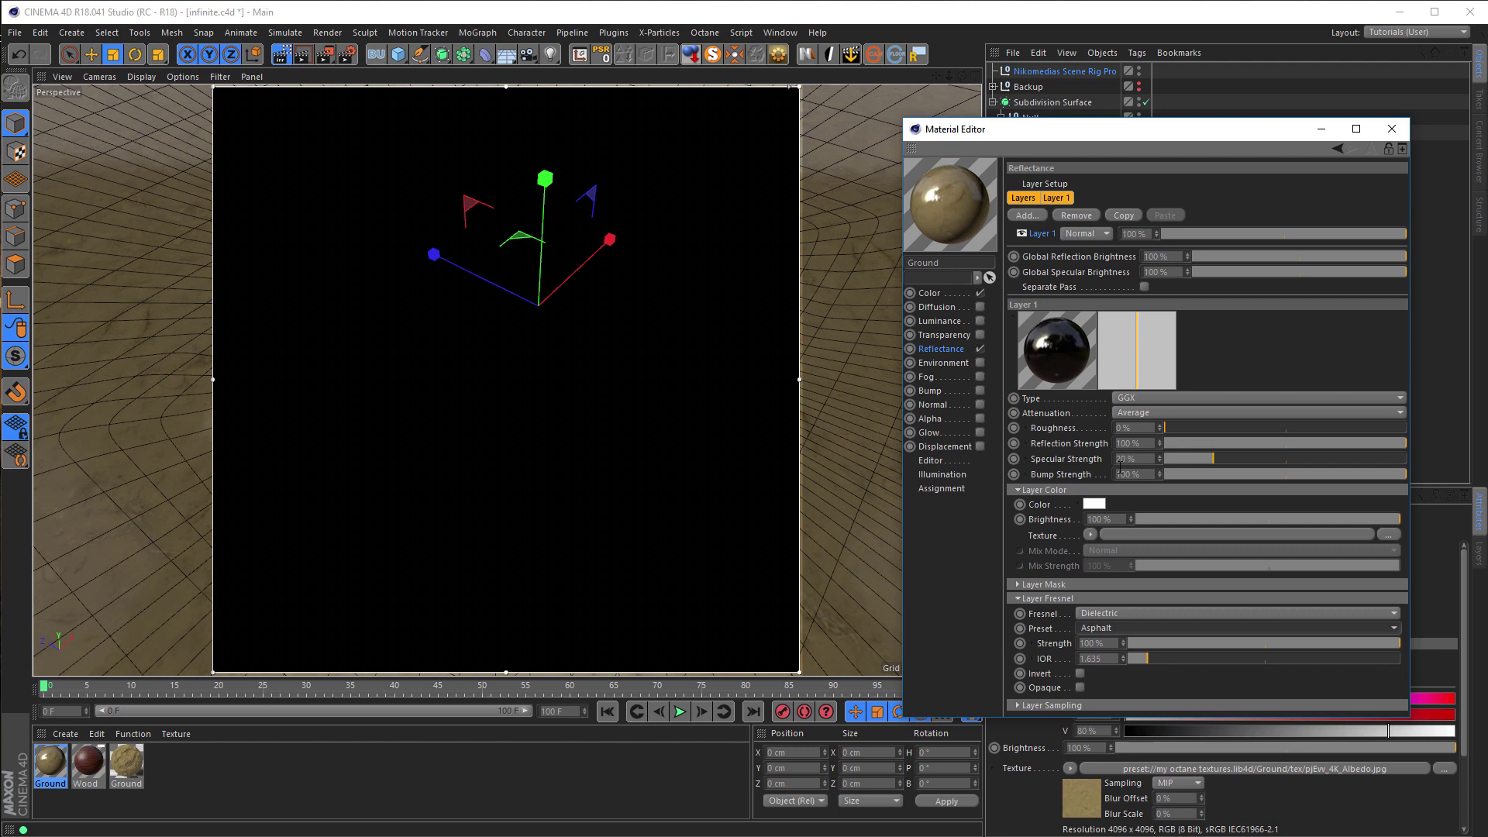
- Set specular strength to 0% and load the Gloss image as reflection strength
{"action": "left_click_drag", "start_coordinate": [1212, 459], "coordinate": [1096, 458]}
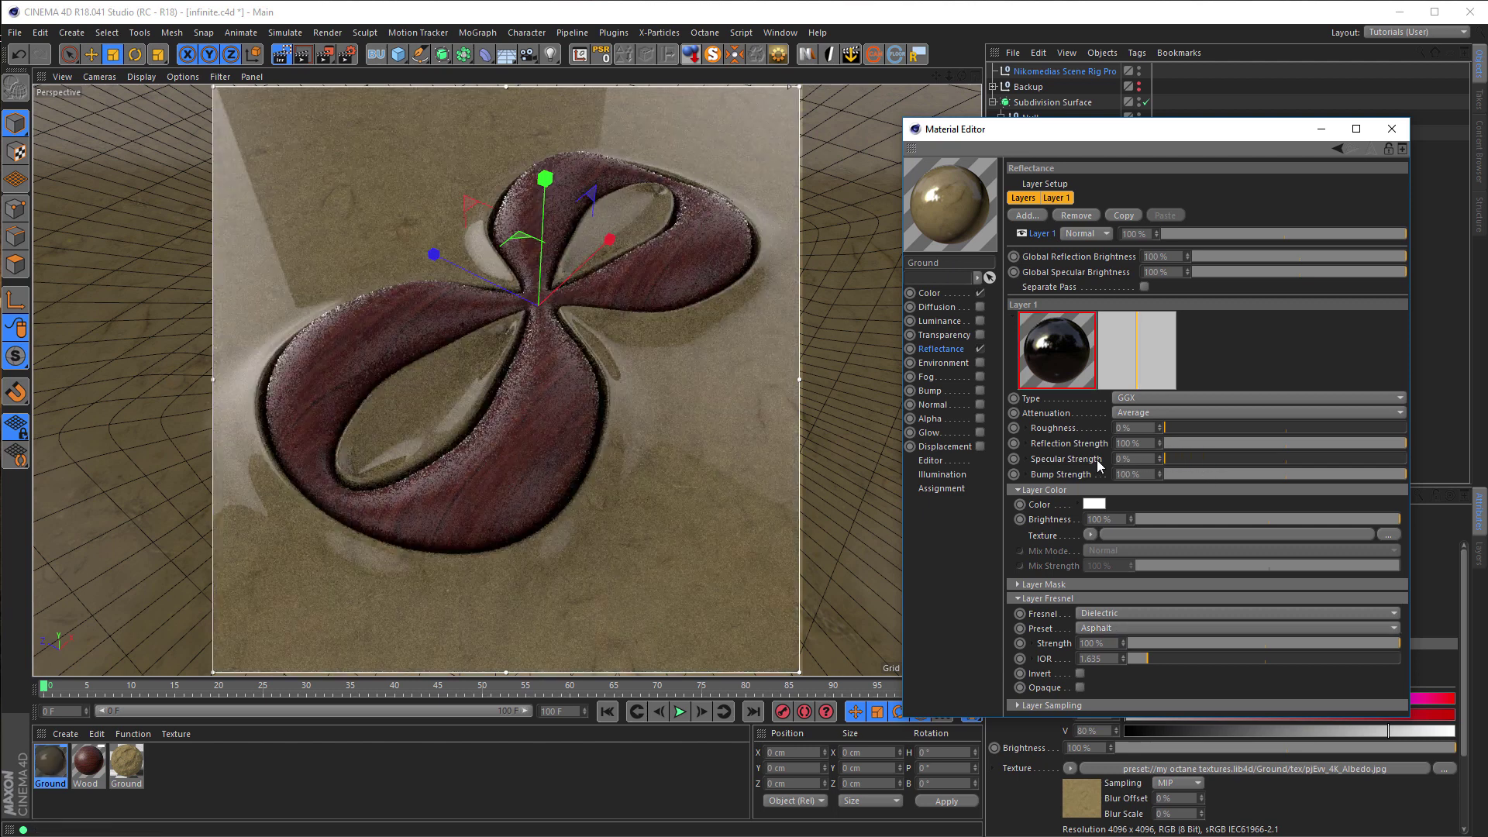
{"action": "left_click", "coordinate": [1027, 442]}
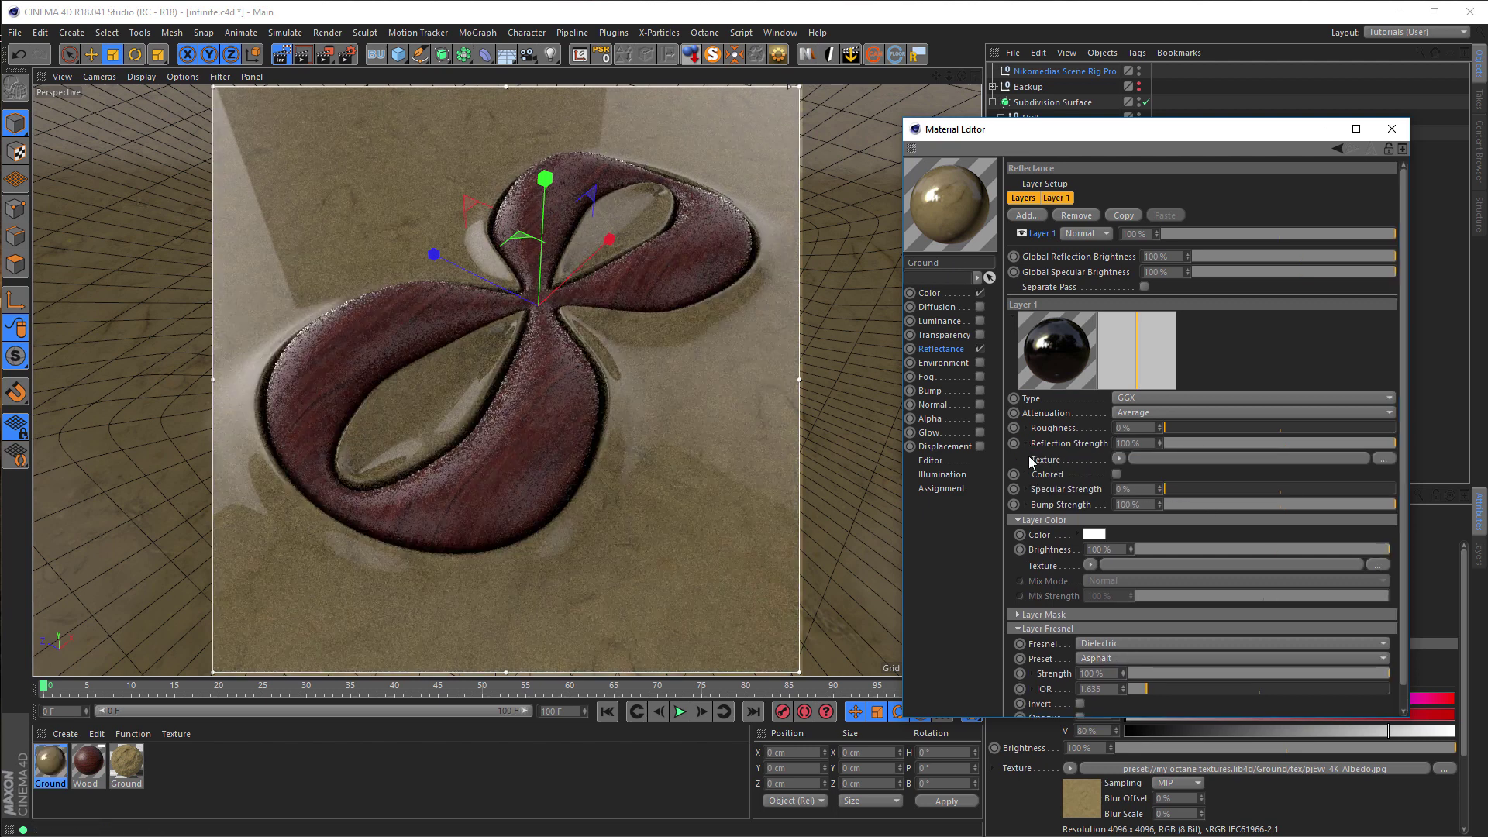
{"action": "left_click", "coordinate": [1118, 460]}
{"action": "mouse_move", "coordinate": [1198, 133]}
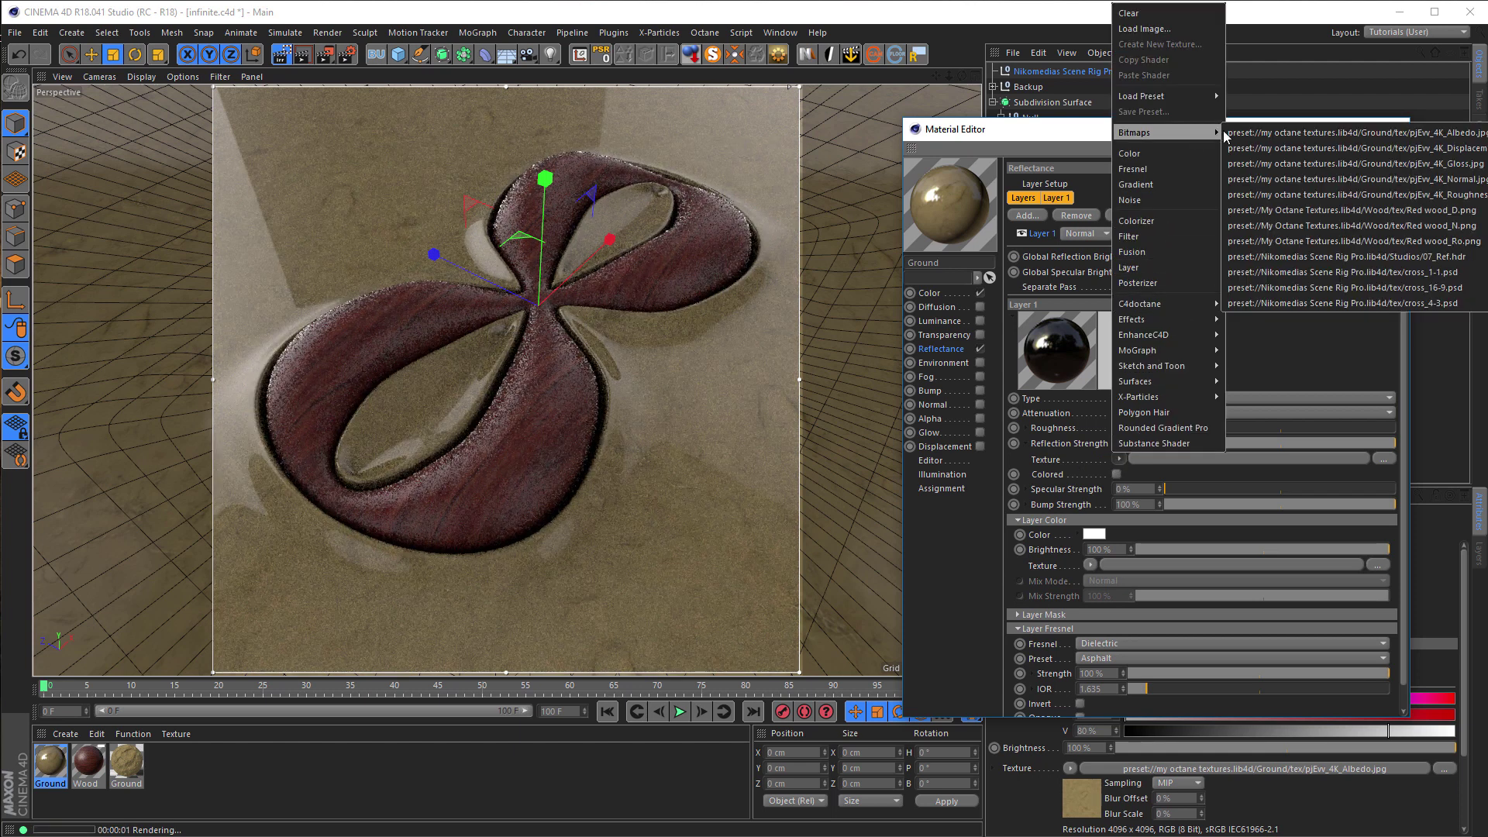
{"action": "left_click", "coordinate": [1476, 165]}
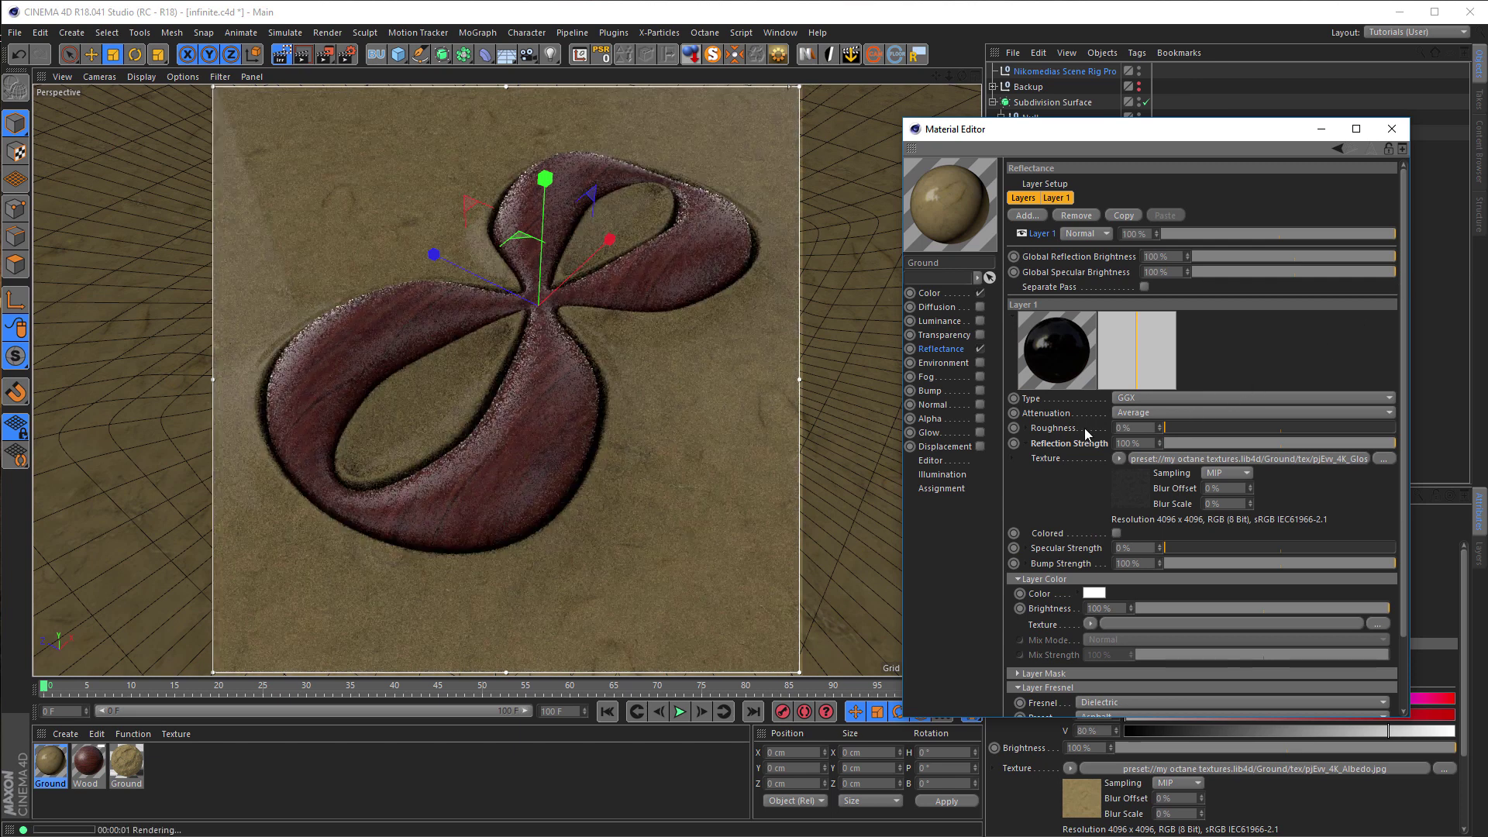
- Load the Roughness image as the roughness texture and raise roughness to 100%
{"action": "left_click", "coordinate": [1026, 428]}
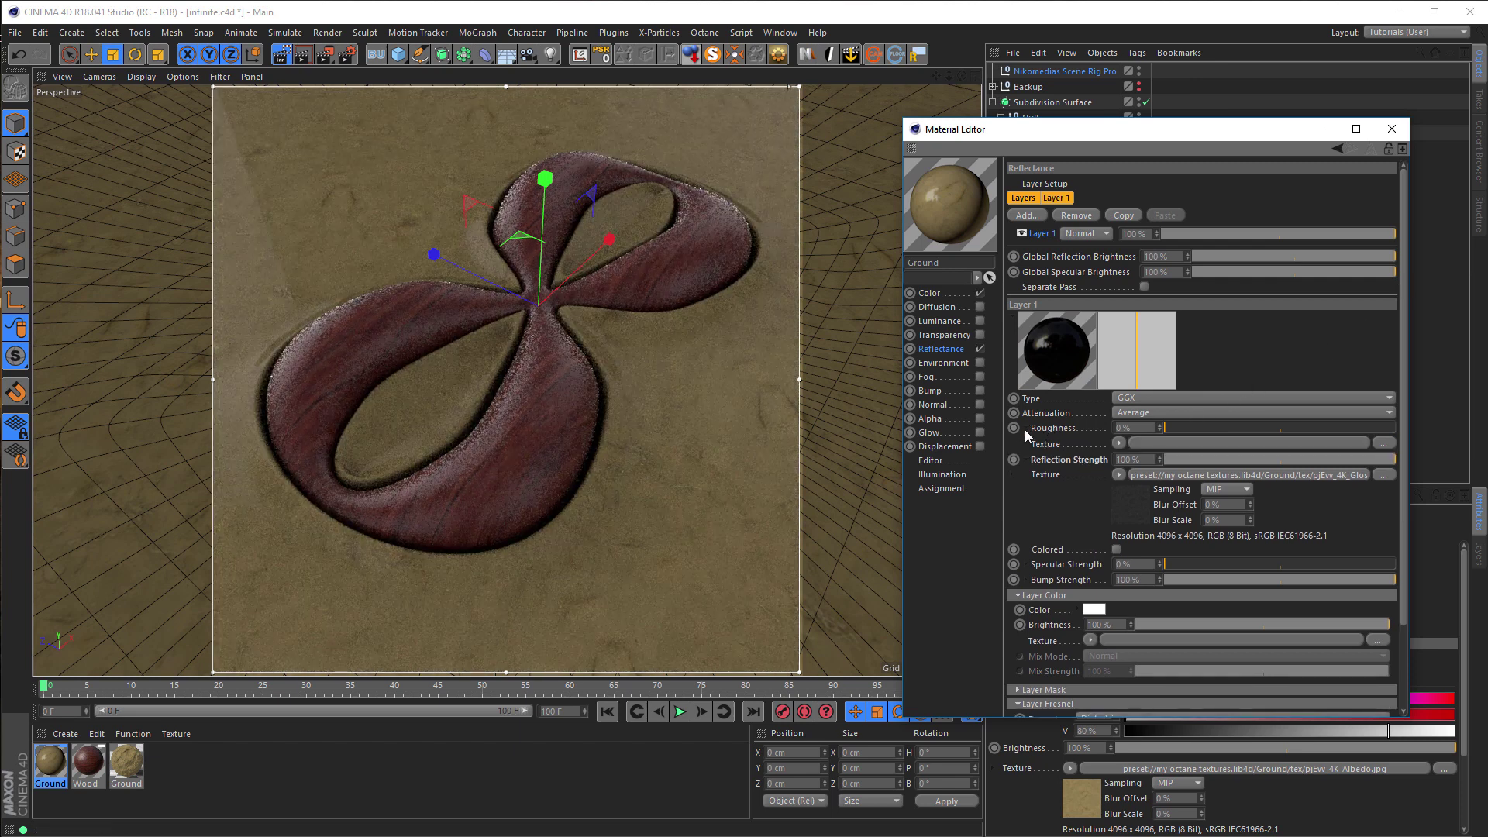
{"action": "left_click", "coordinate": [1118, 444]}
{"action": "mouse_move", "coordinate": [1164, 518]}
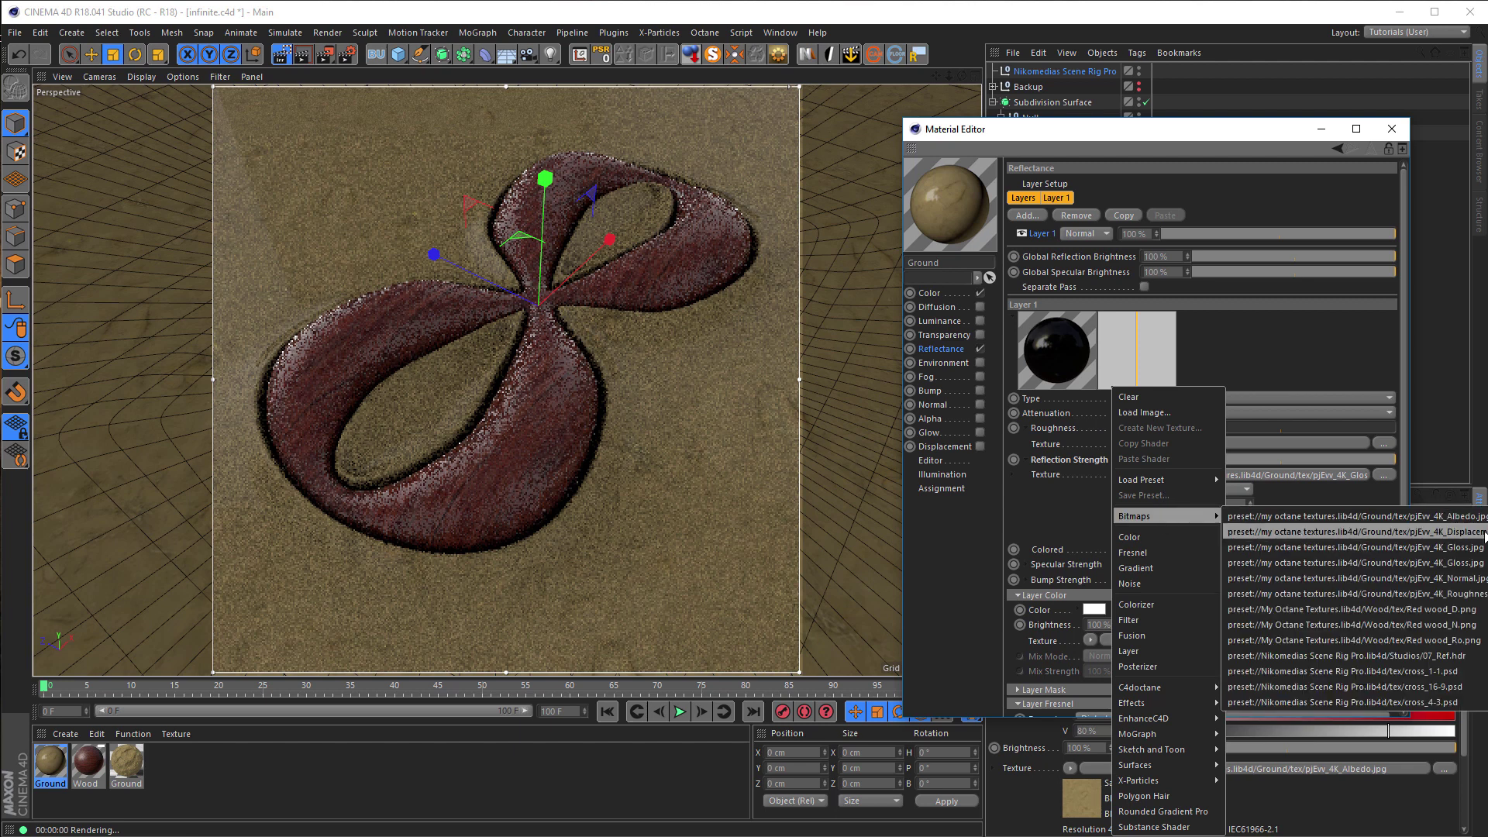
{"action": "left_click", "coordinate": [1477, 598]}
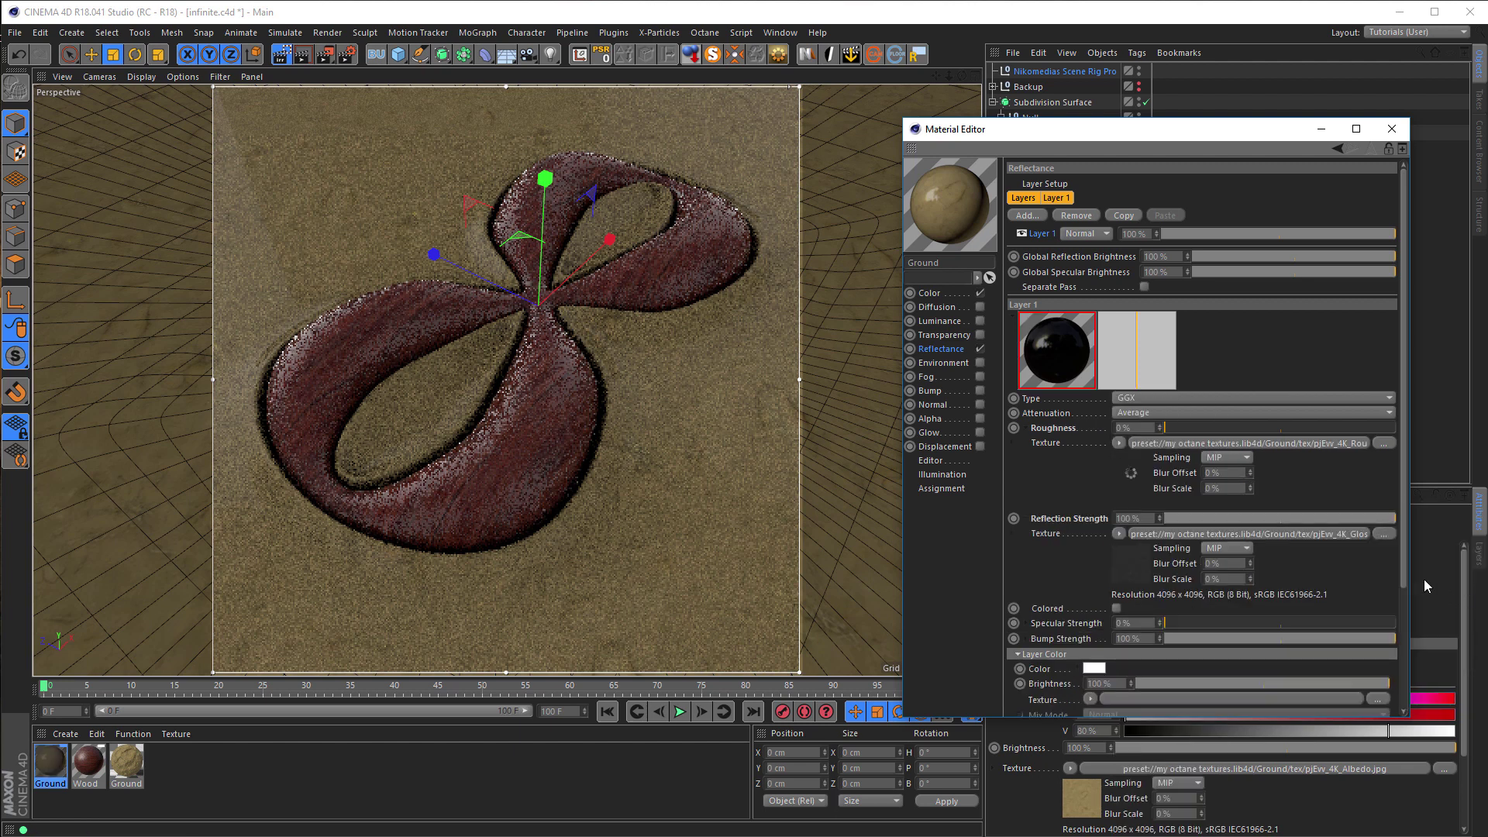
{"action": "left_click_drag", "start_coordinate": [1179, 427], "coordinate": [1342, 472]}
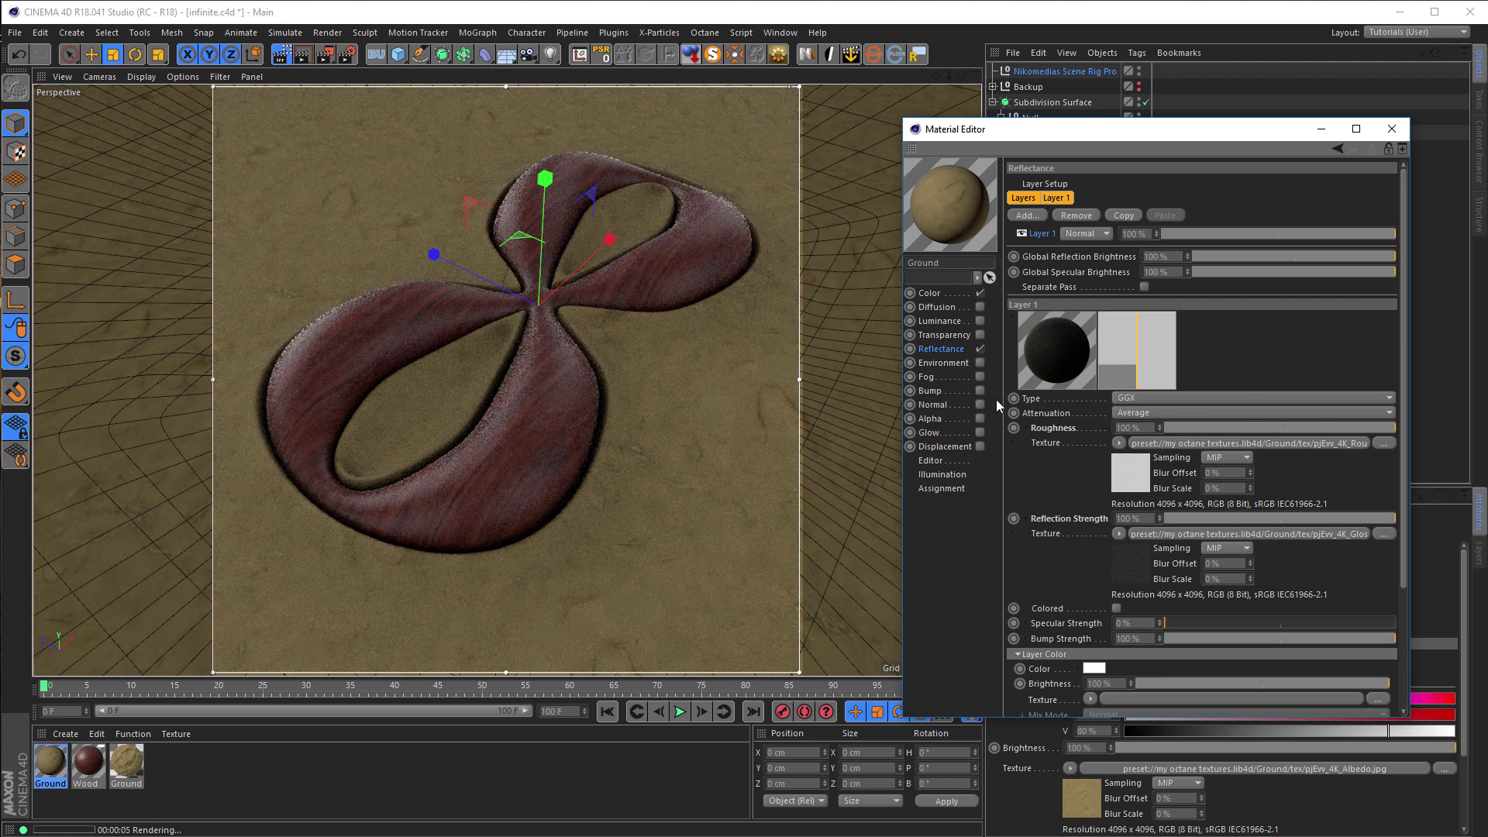
{"action": "left_click", "coordinate": [981, 446]}
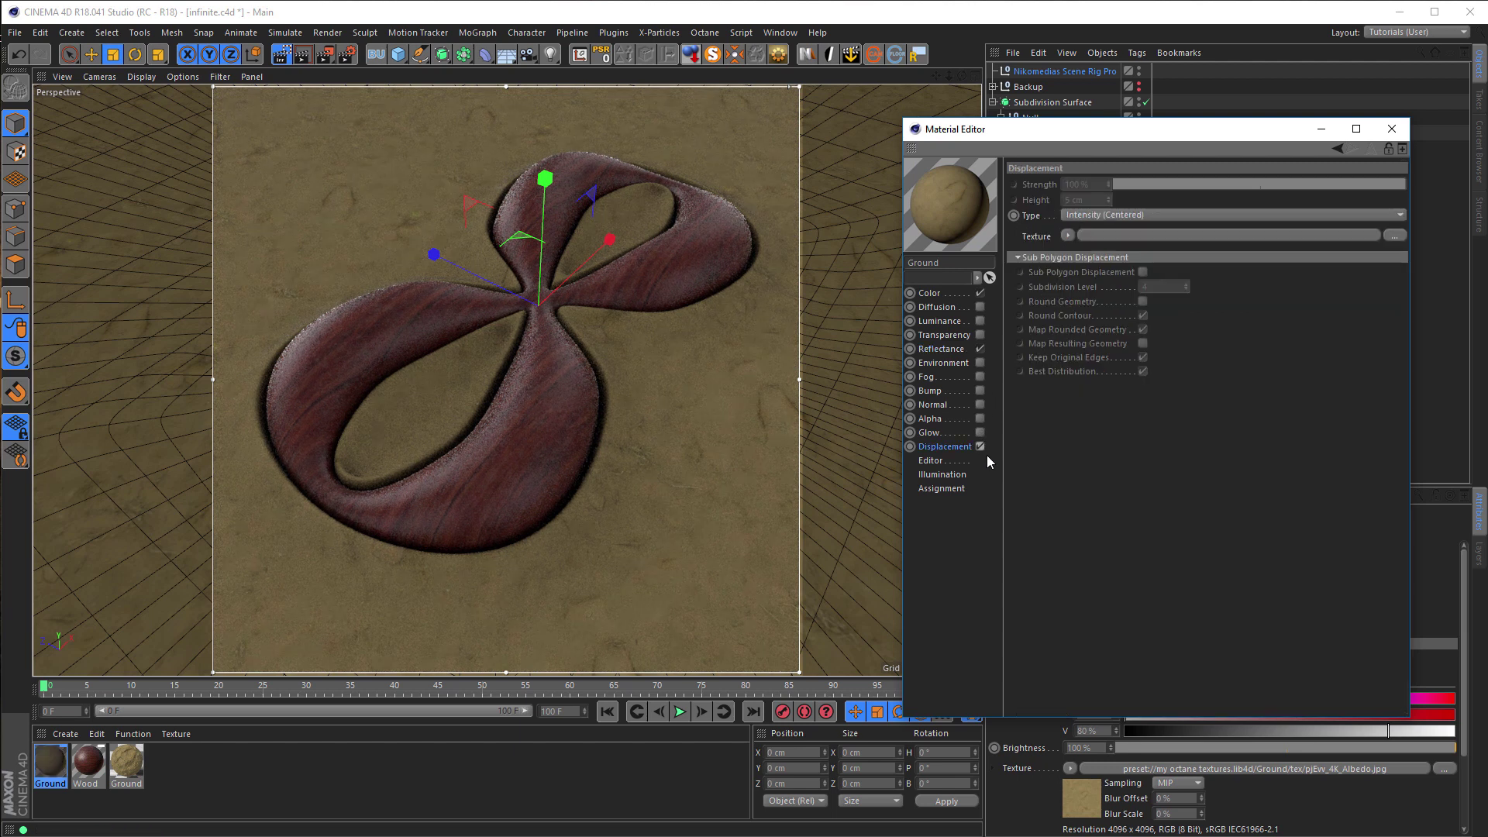
{"action": "left_click", "coordinate": [1071, 234]}
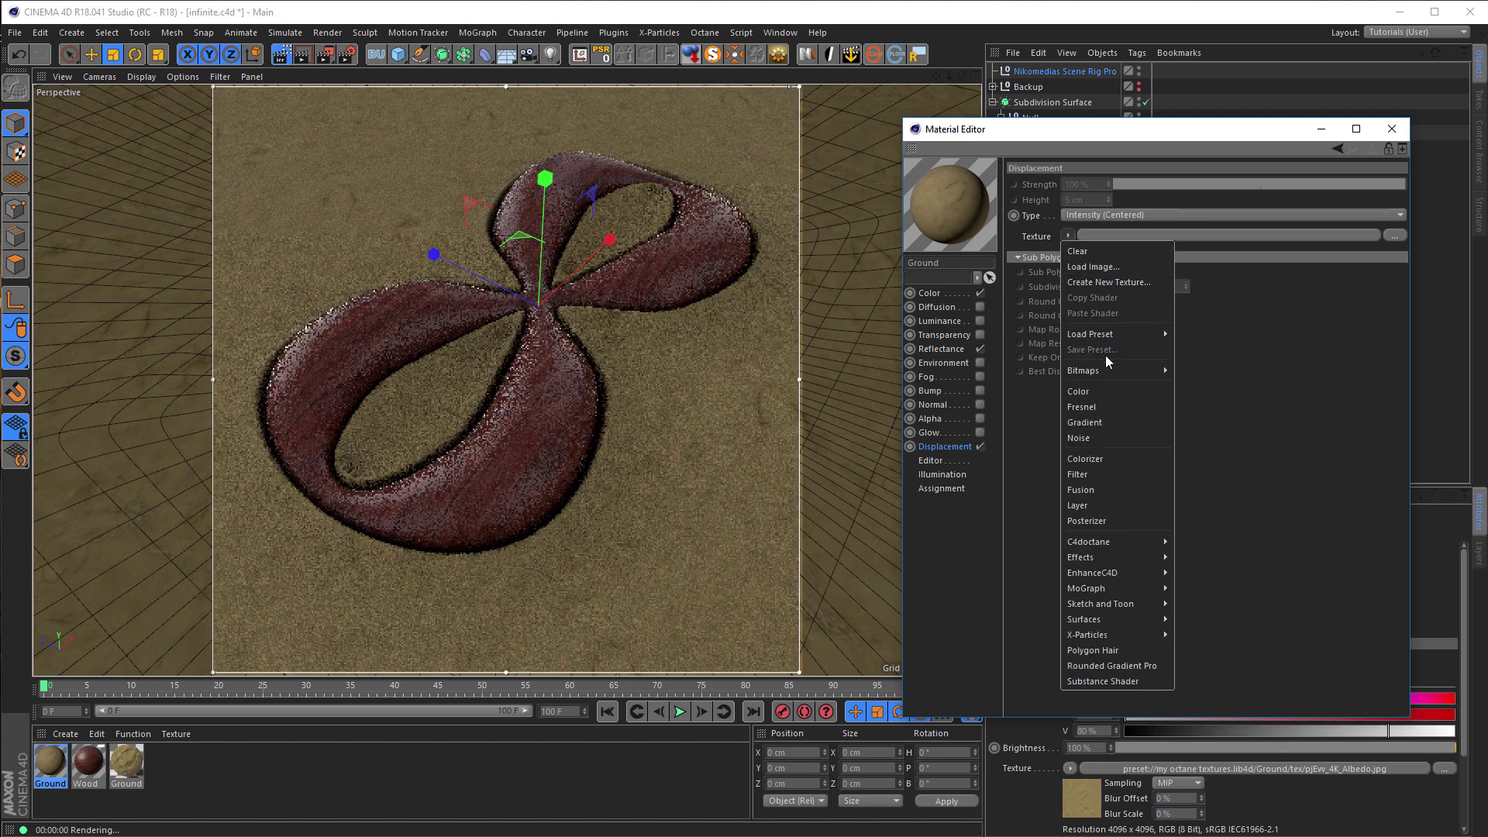
{"action": "mouse_move", "coordinate": [1119, 369]}
{"action": "left_click", "coordinate": [1379, 386]}
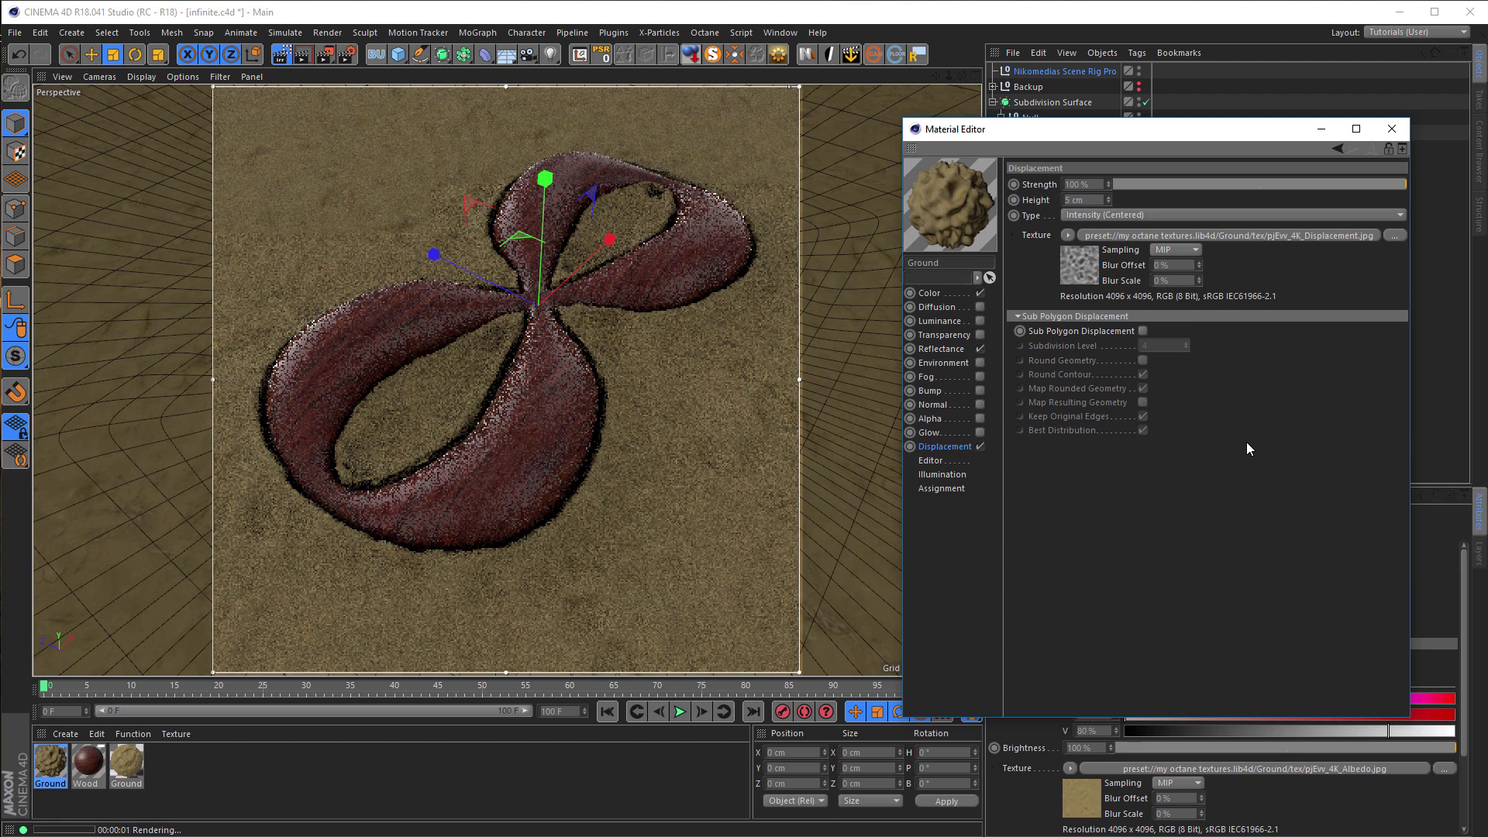
{"action": "left_click", "coordinate": [1143, 331]}
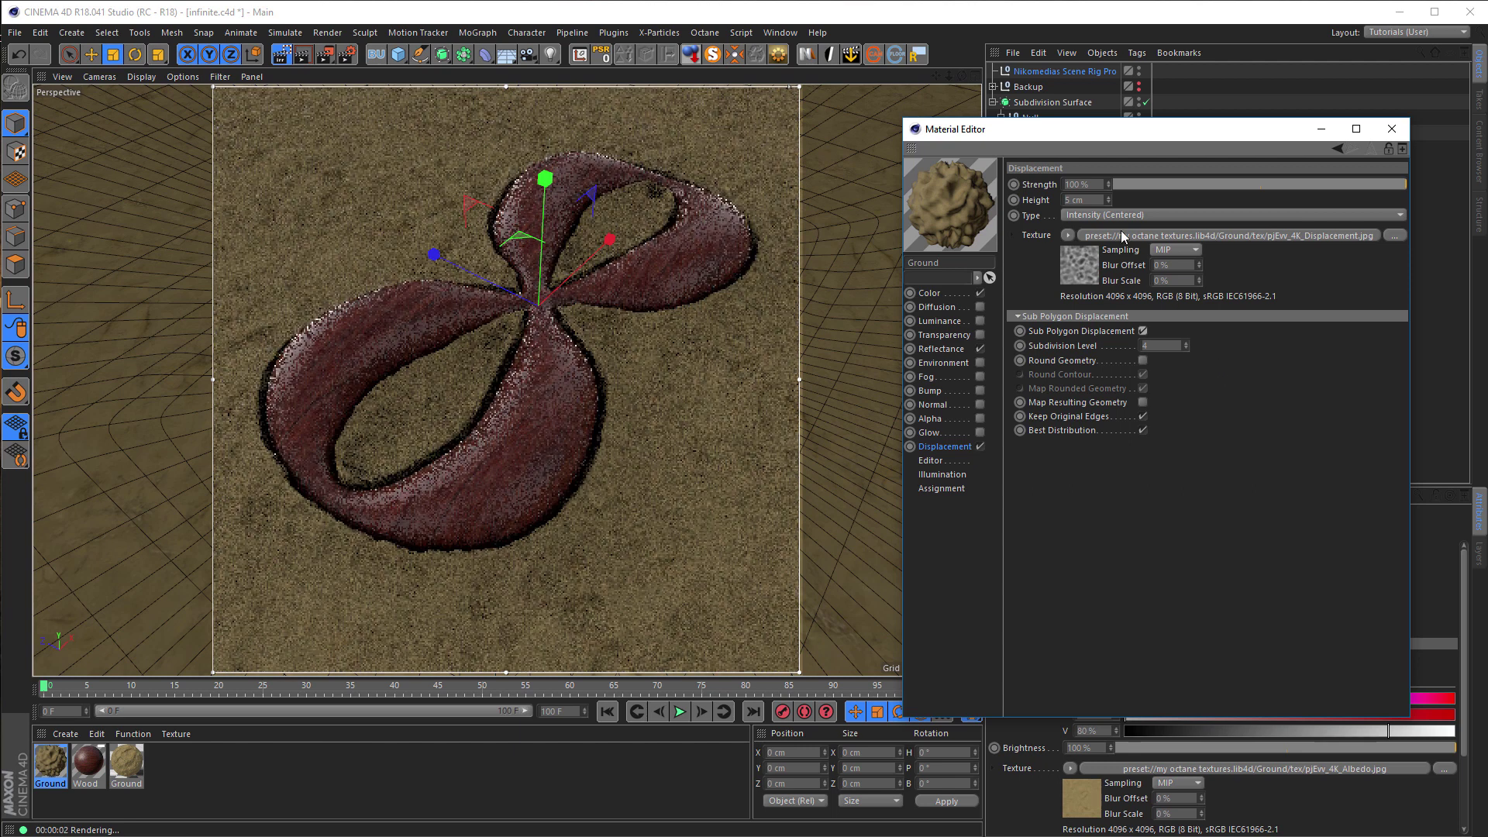
{"action": "left_click", "coordinate": [1084, 200]}
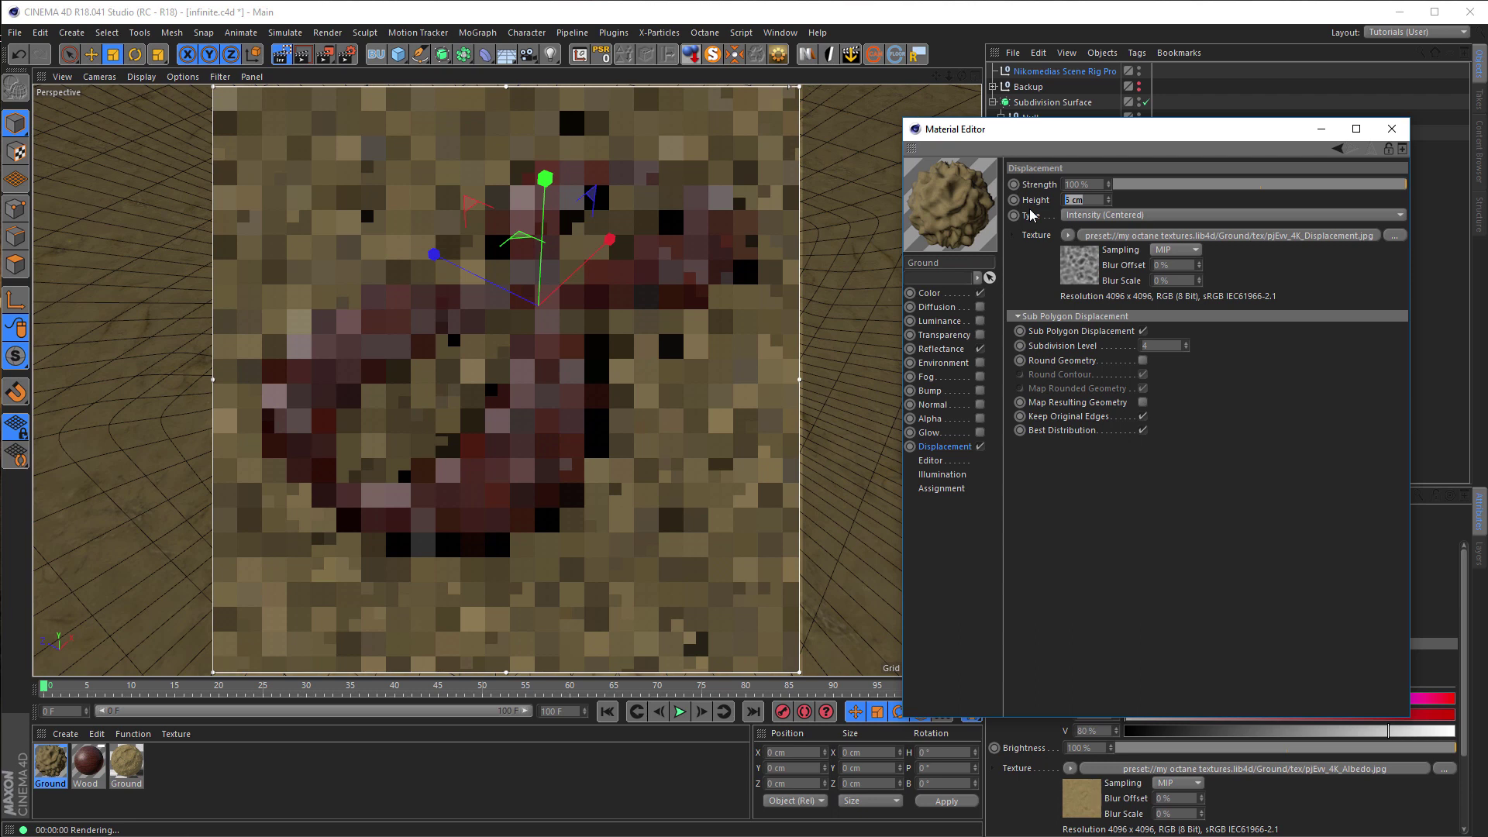
{"action": "type", "text": "15"}
{"action": "key", "text": "Return"}
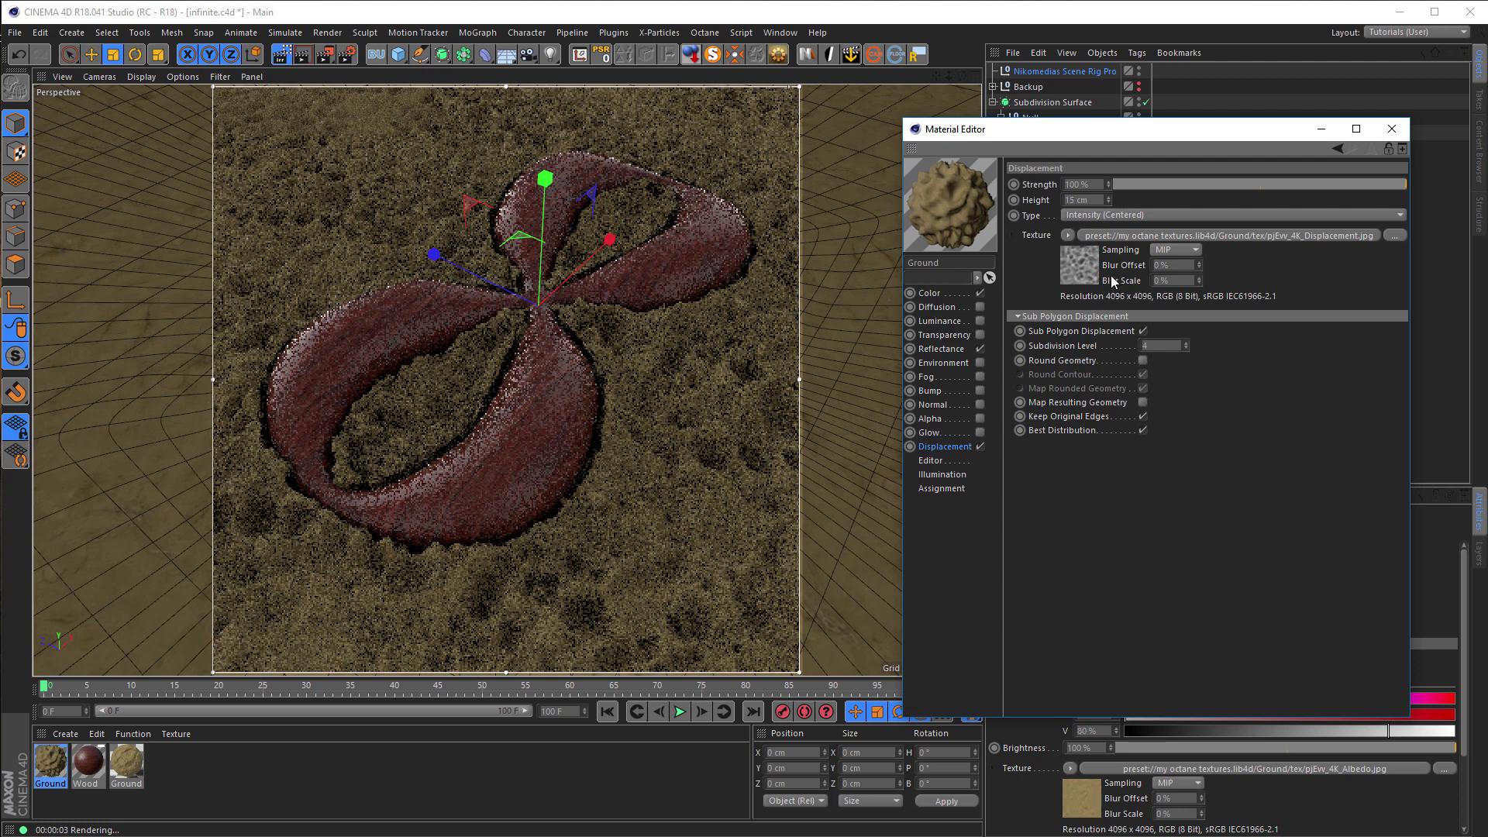
{"action": "left_click_drag", "start_coordinate": [1116, 133], "coordinate": [606, 143]}
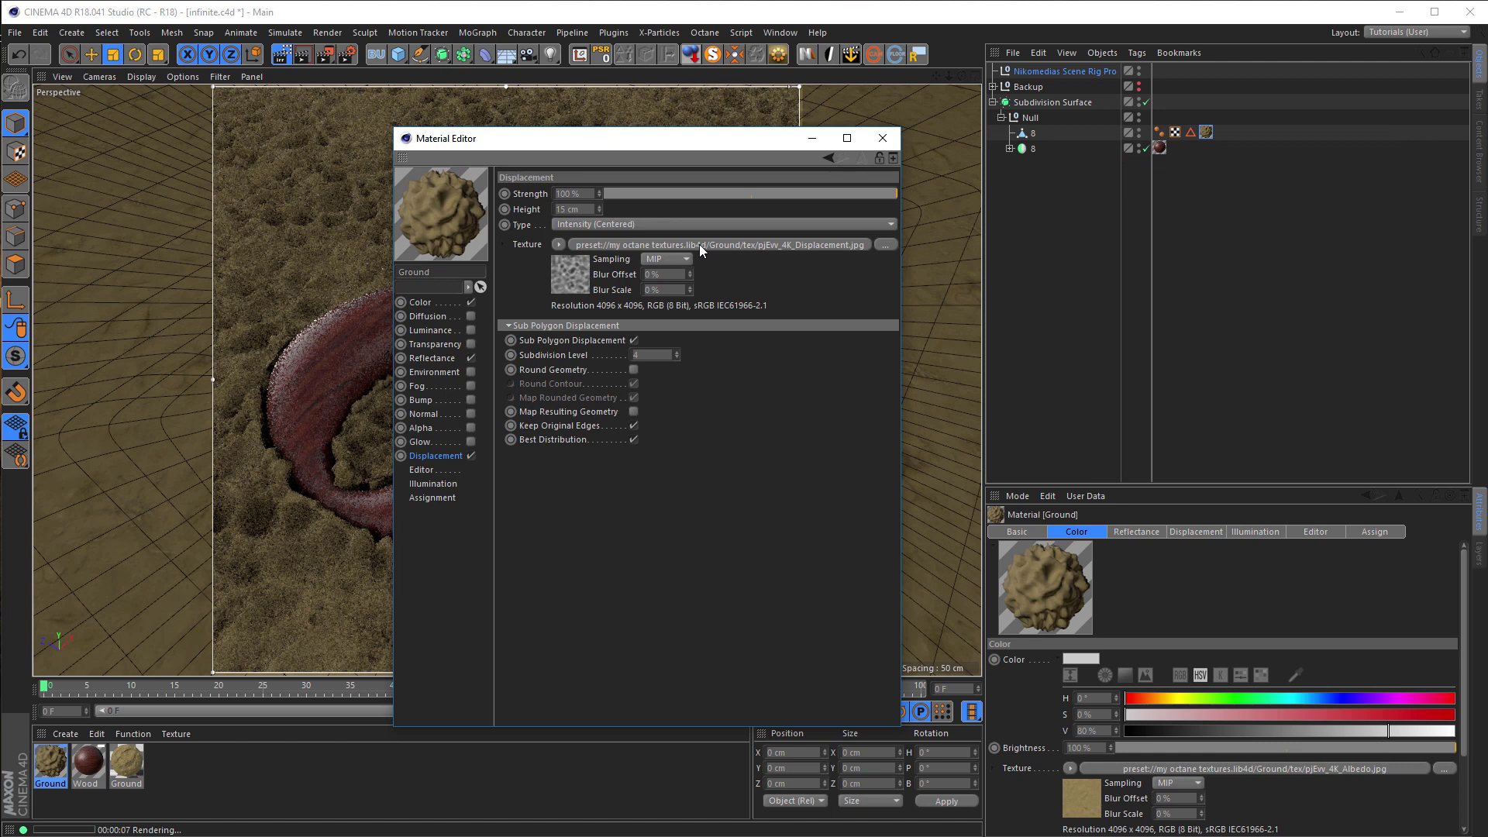
- Select the ground object's texture tag and enable Texture mode with Axis modification
{"action": "left_click", "coordinate": [1206, 133]}
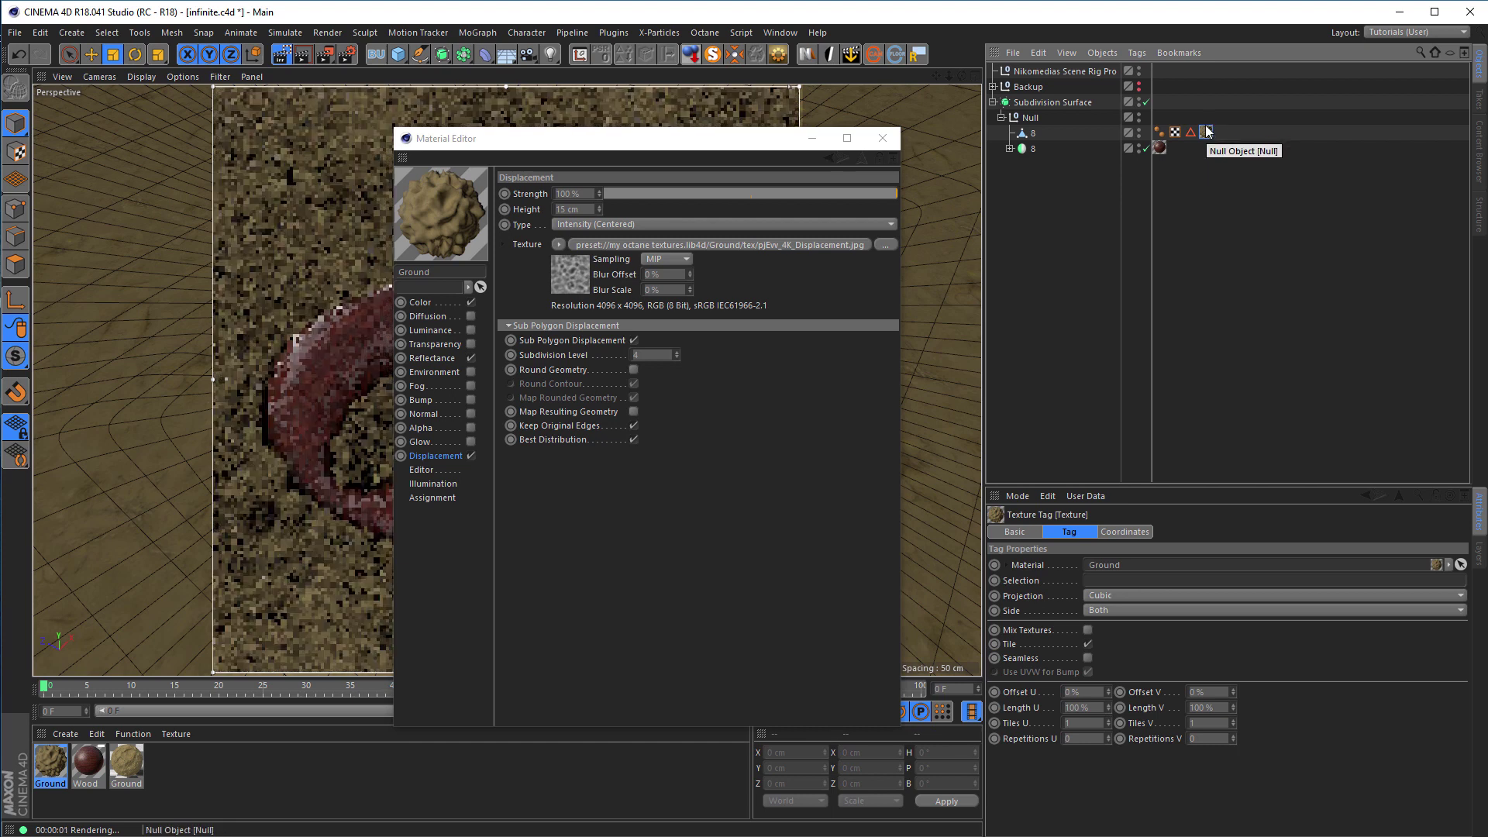
{"action": "left_click", "coordinate": [24, 155]}
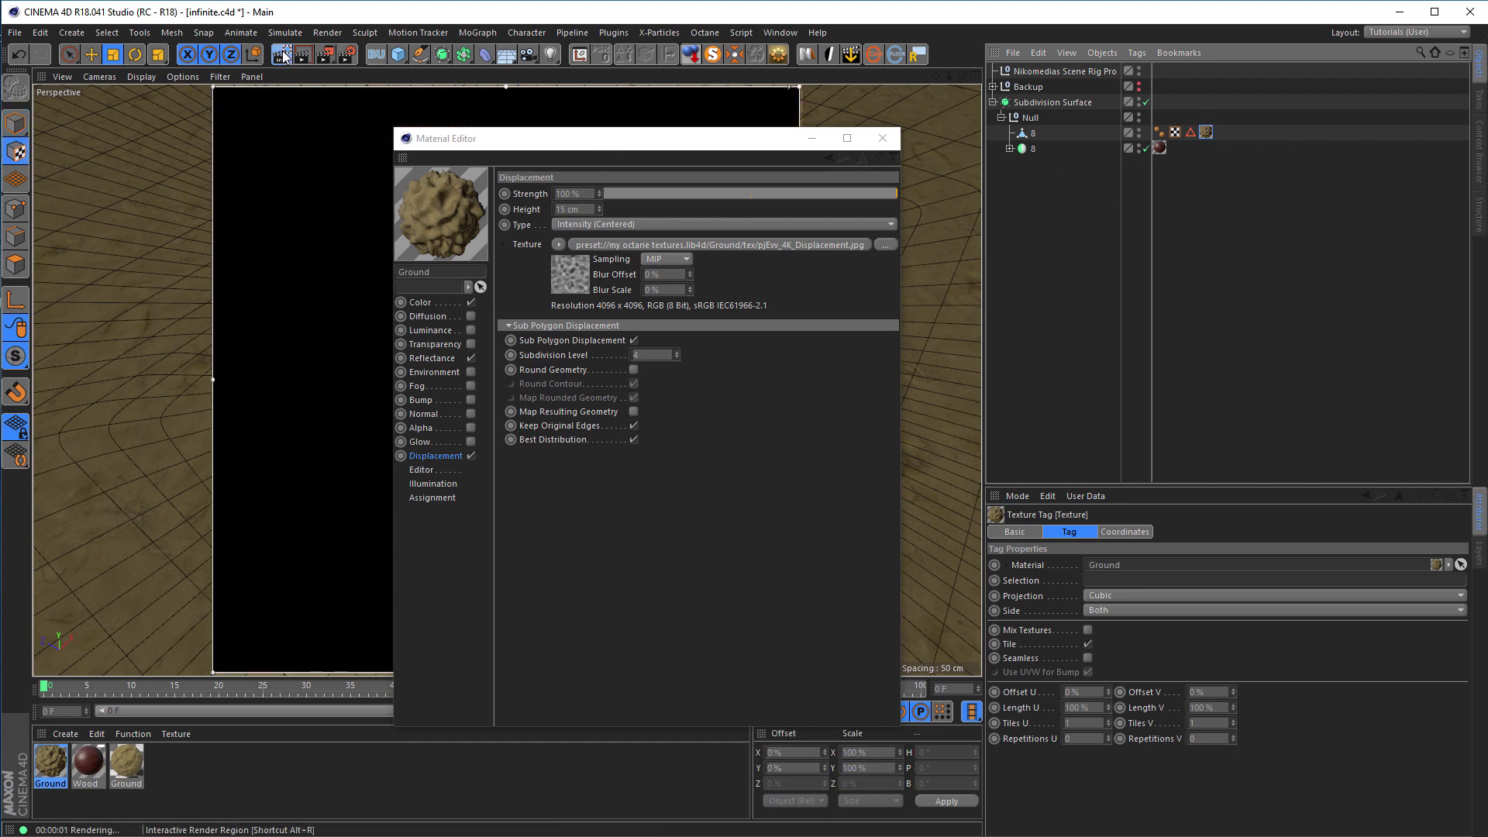
{"action": "left_click_drag", "start_coordinate": [594, 148], "coordinate": [1082, 243]}
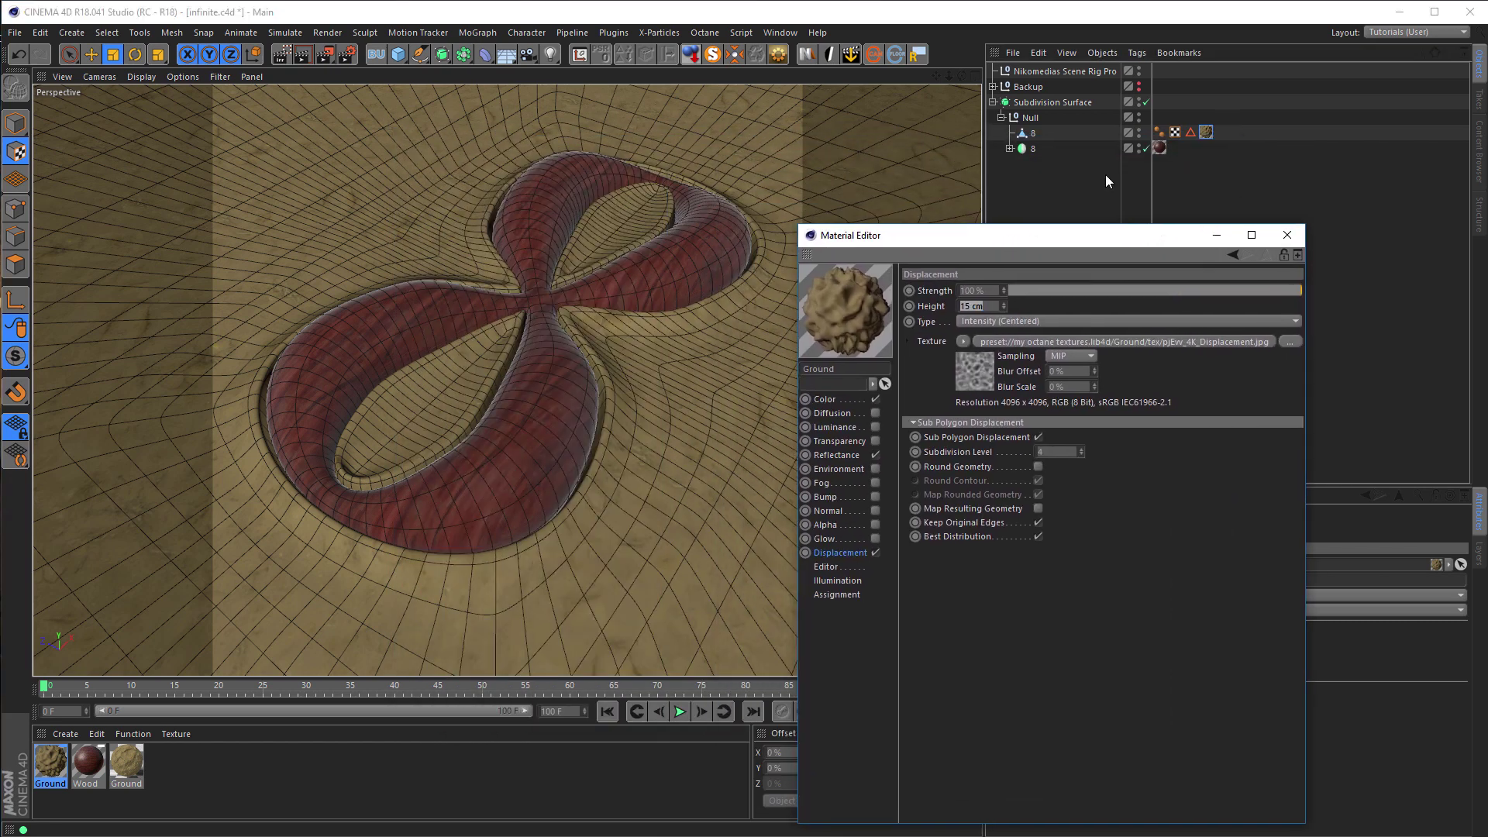
{"action": "left_click", "coordinate": [1207, 134]}
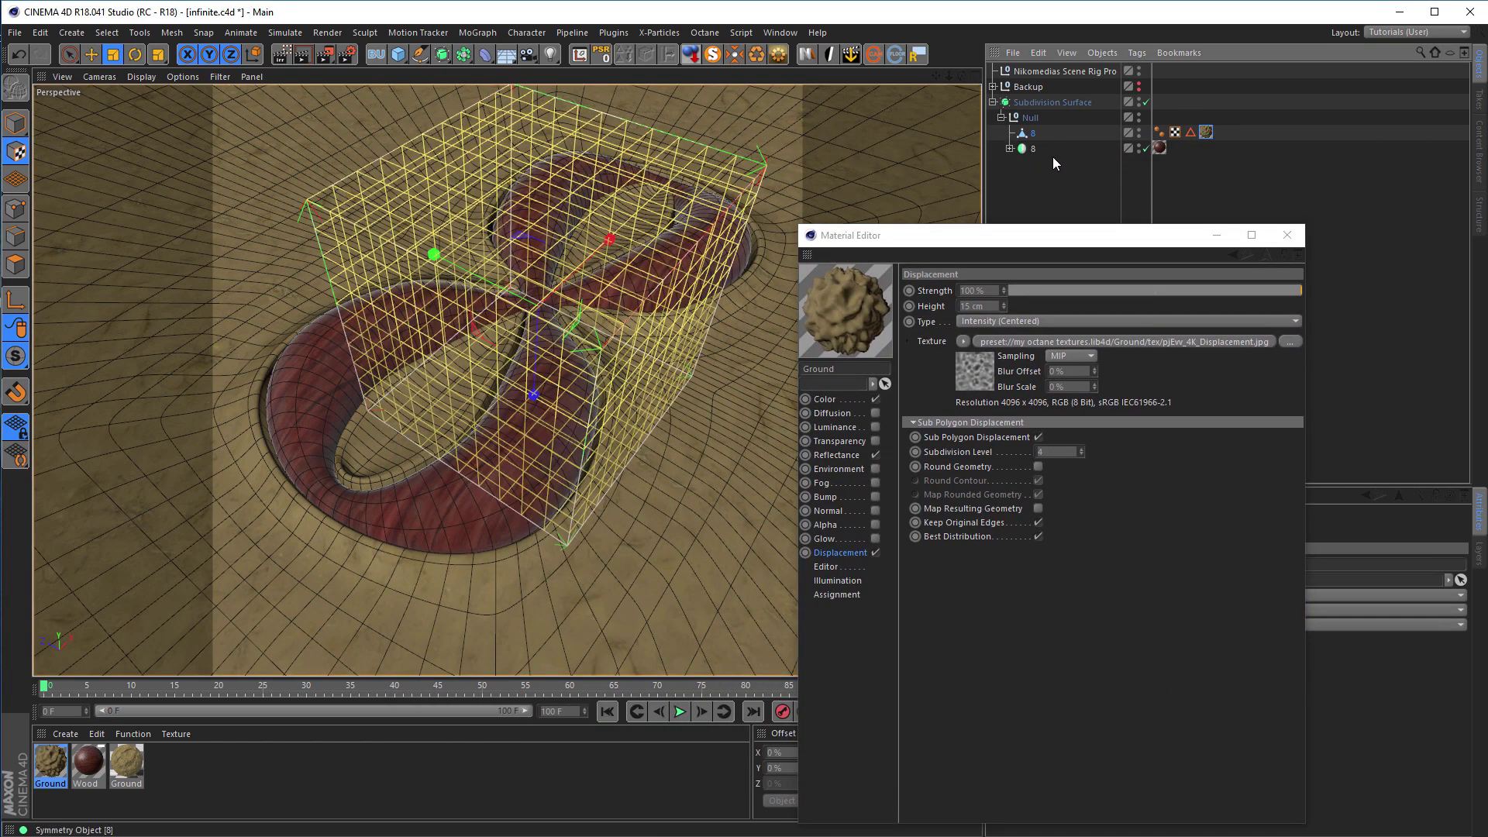
{"action": "left_click", "coordinate": [18, 302]}
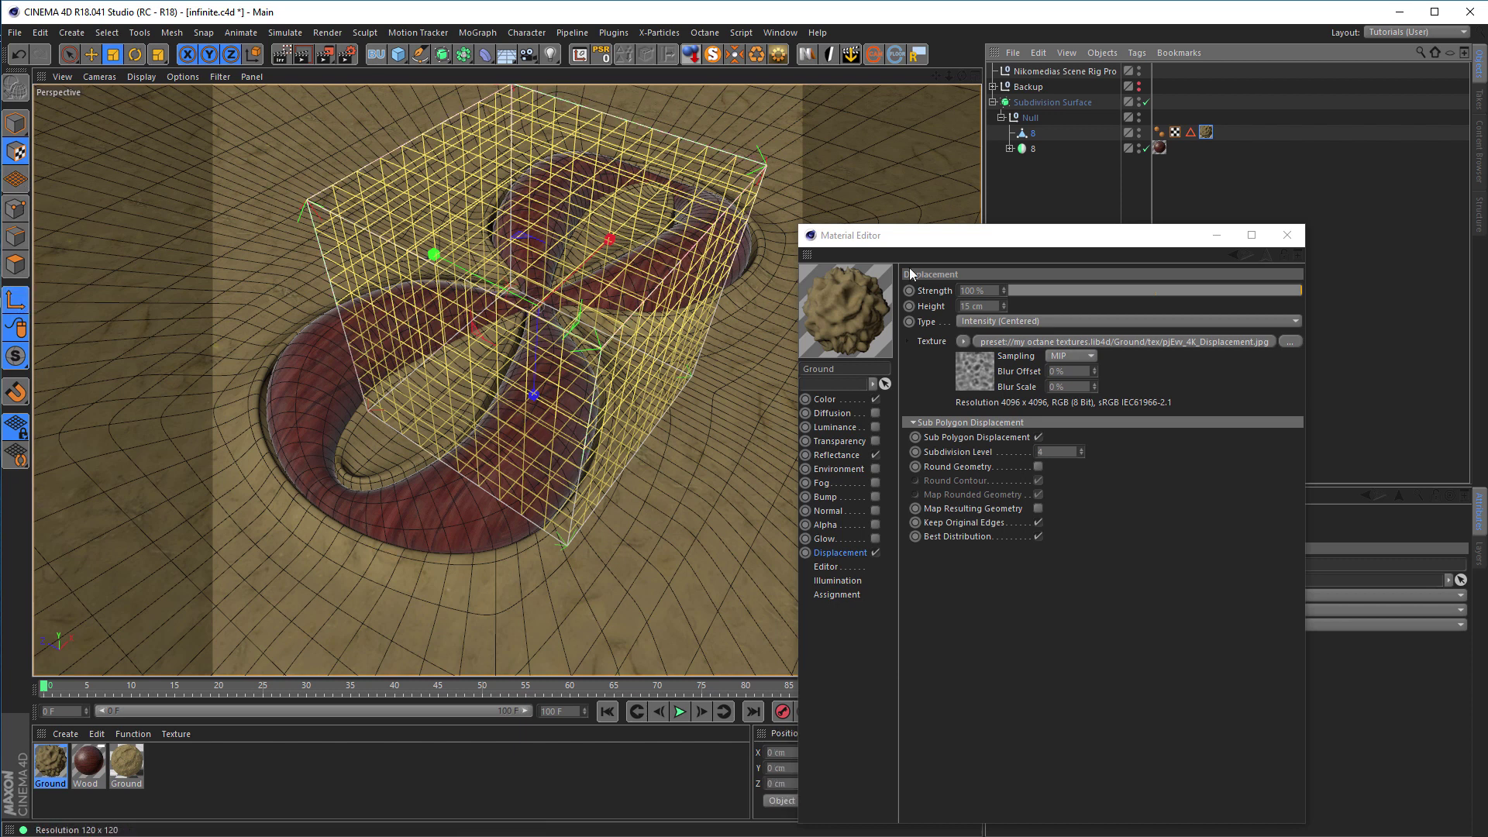
{"action": "left_click_drag", "start_coordinate": [950, 240], "coordinate": [334, 161]}
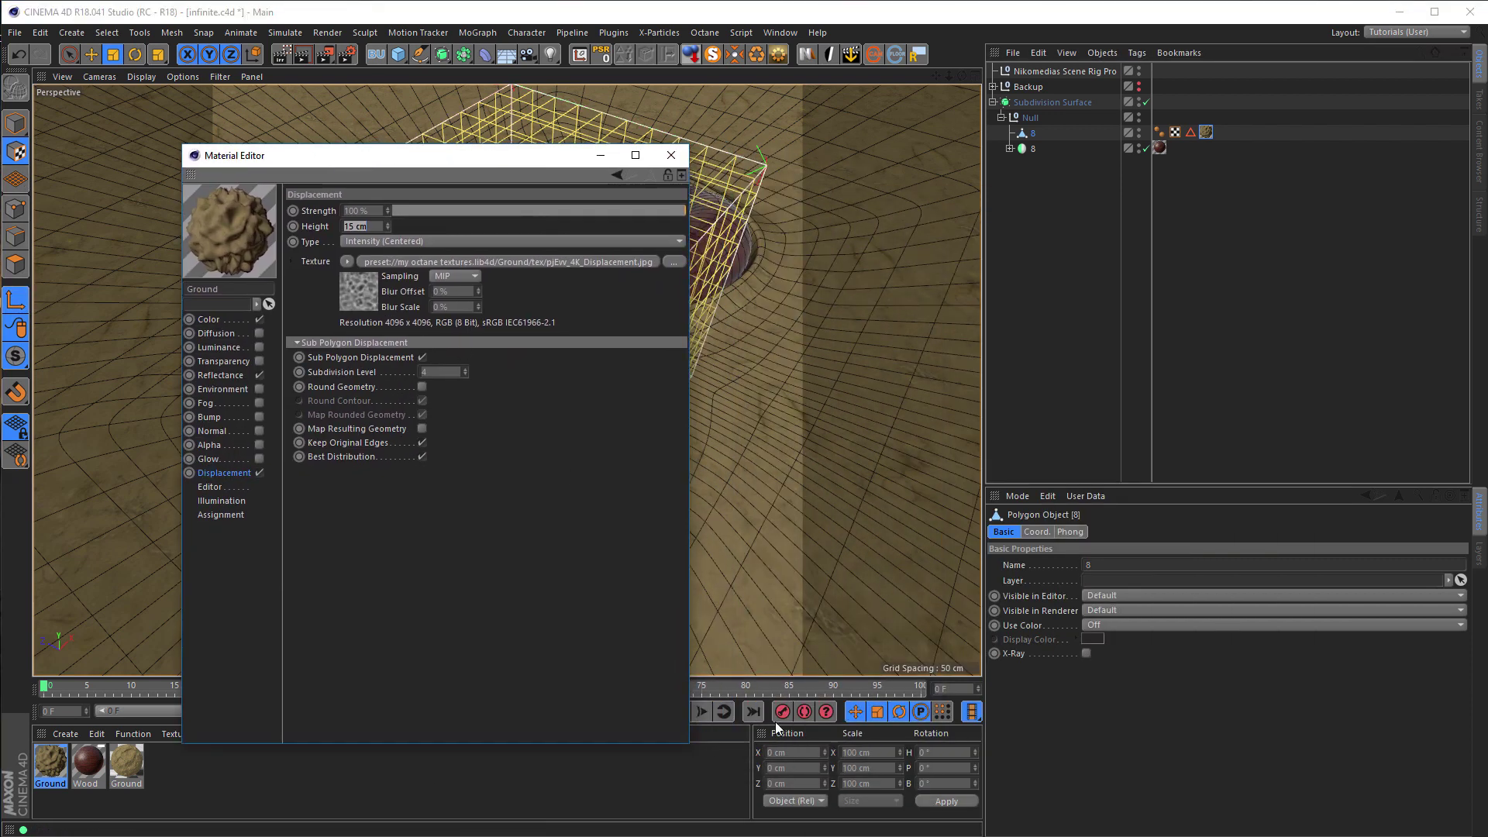
- Scale the Ground texture projection to 270 cm on X, Y and Z
{"action": "left_click", "coordinate": [876, 751]}
{"action": "type", "text": "270"}
{"action": "key", "text": "Tab"}
{"action": "type", "text": "27"}
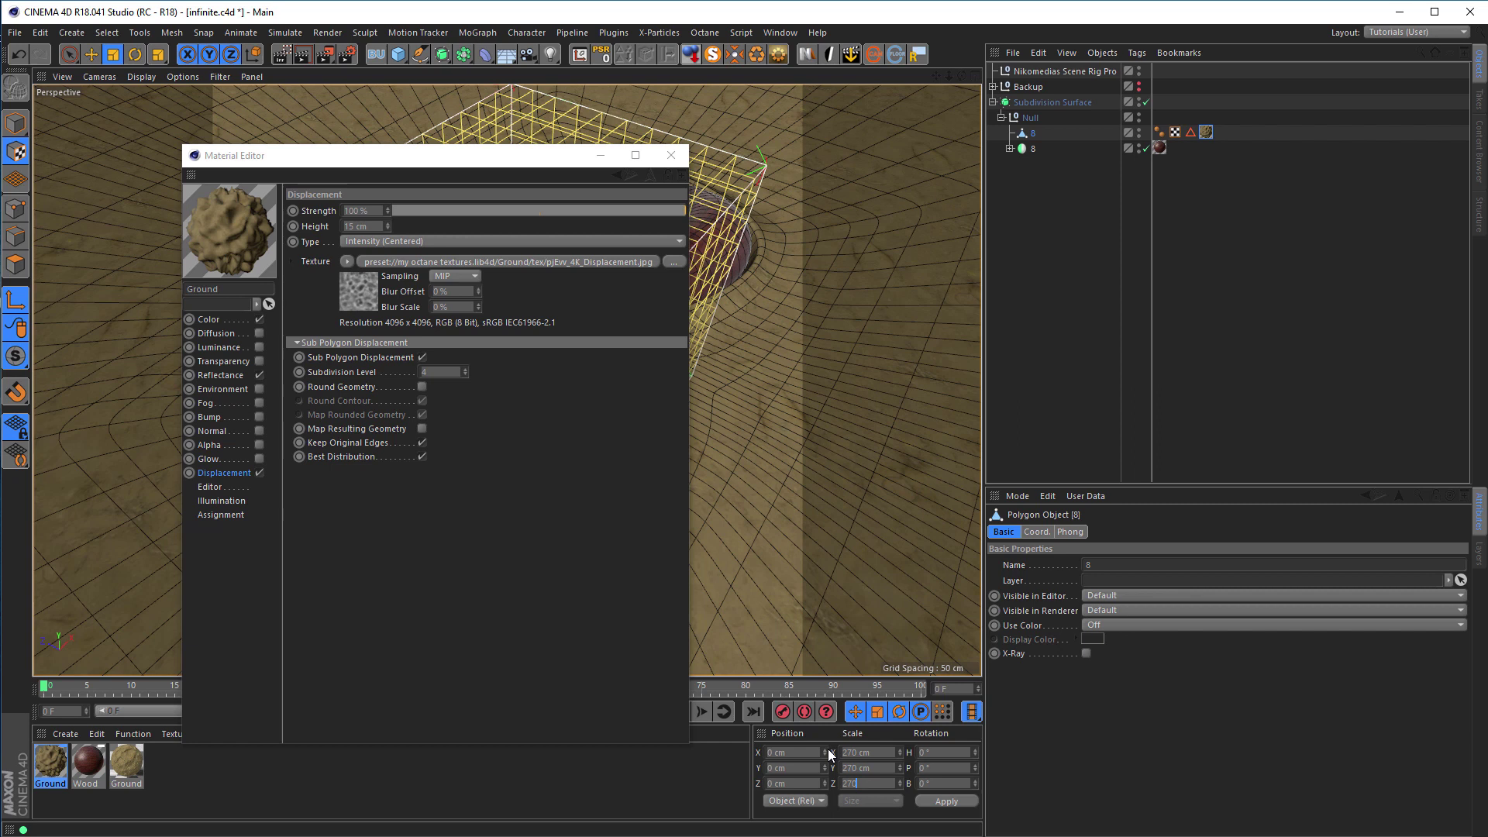
{"action": "key", "text": "Return"}
- Return to Model mode and turn the Interactive Render Region back on
{"action": "left_click_drag", "start_coordinate": [472, 156], "coordinate": [1212, 170]}
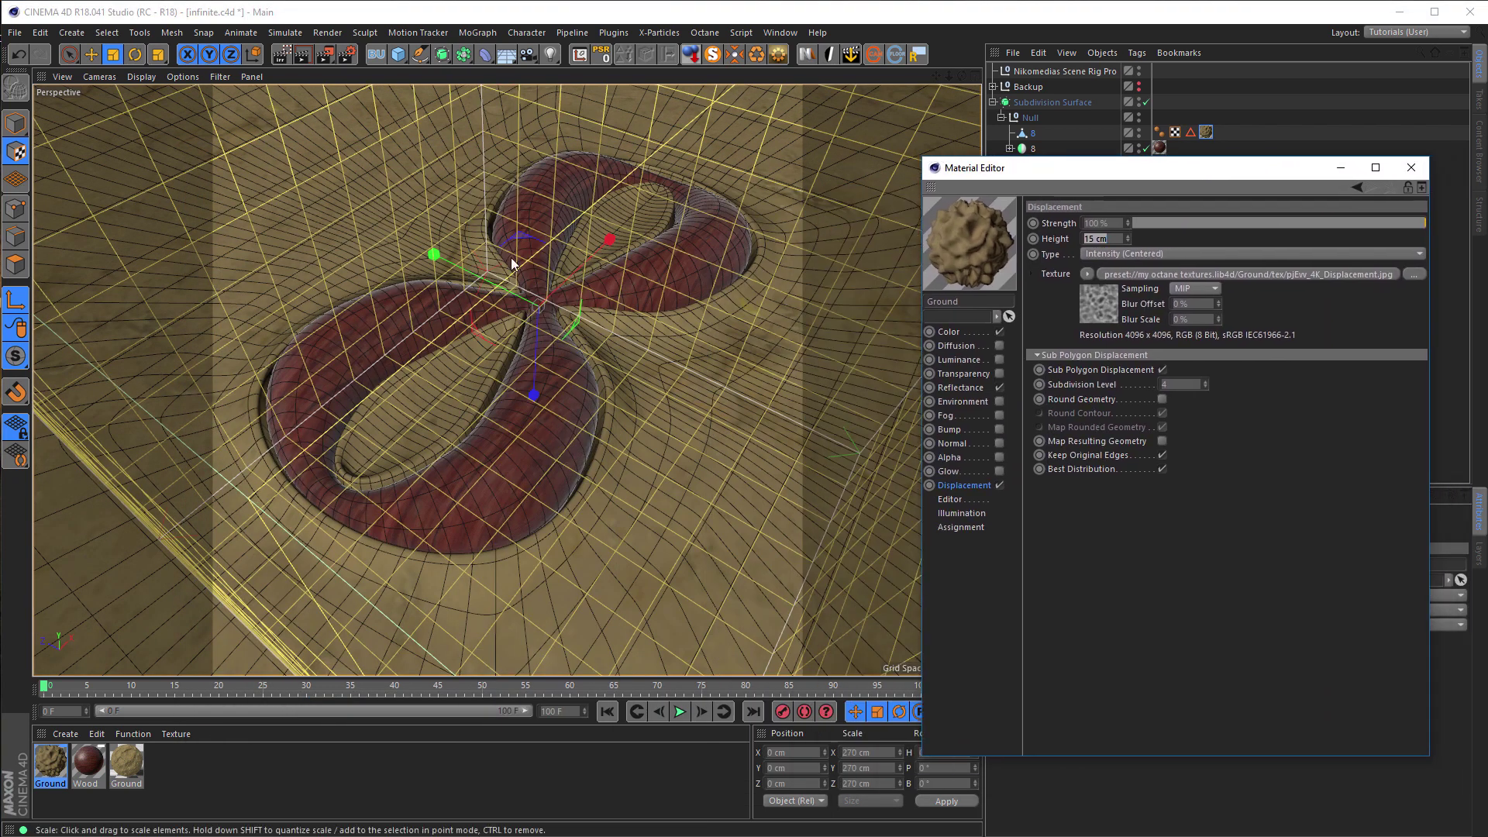
{"action": "left_click", "coordinate": [15, 153]}
{"action": "left_click", "coordinate": [16, 126]}
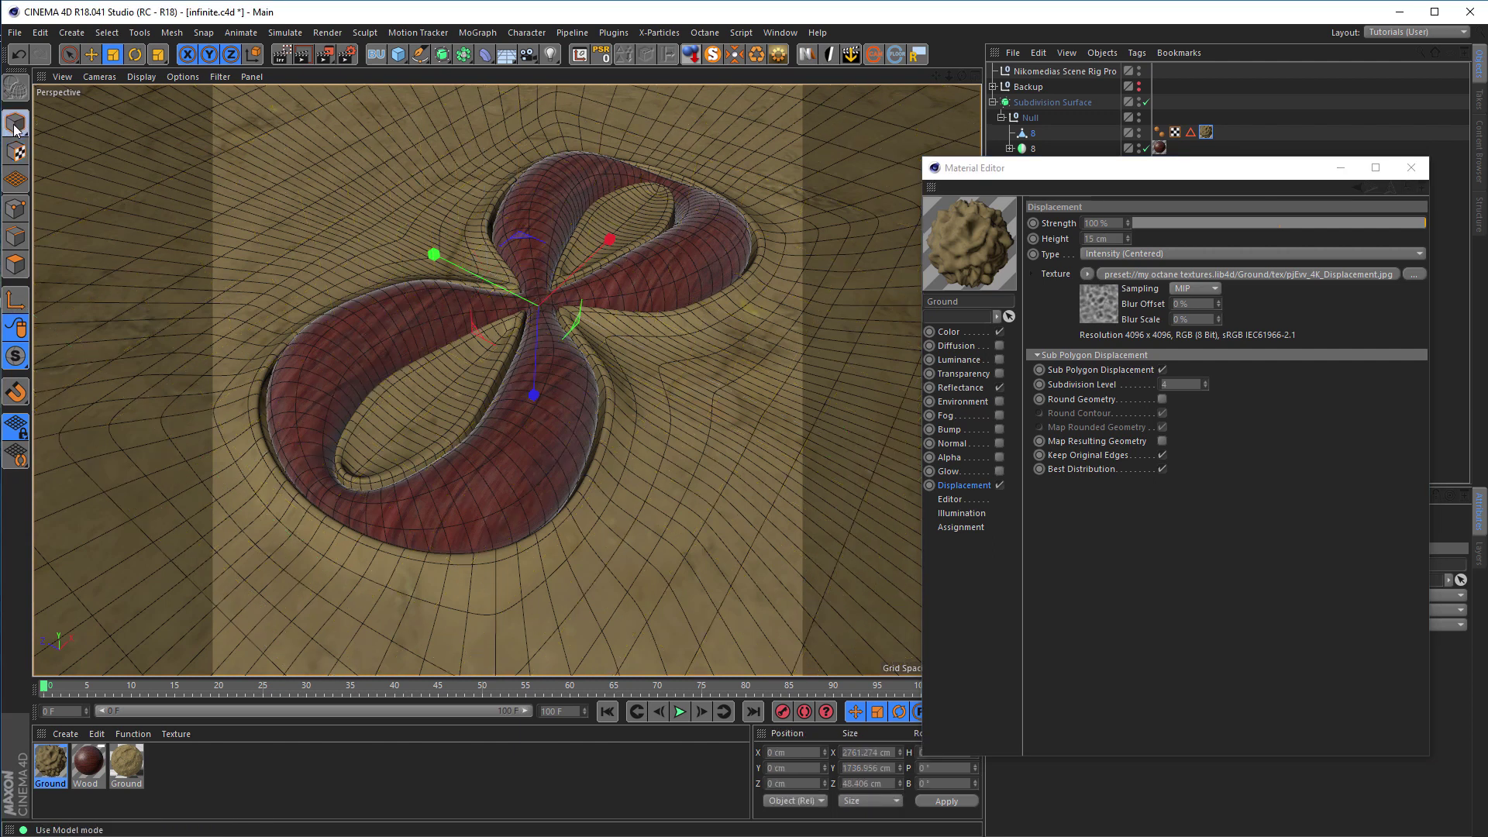
{"action": "left_click", "coordinate": [283, 57]}
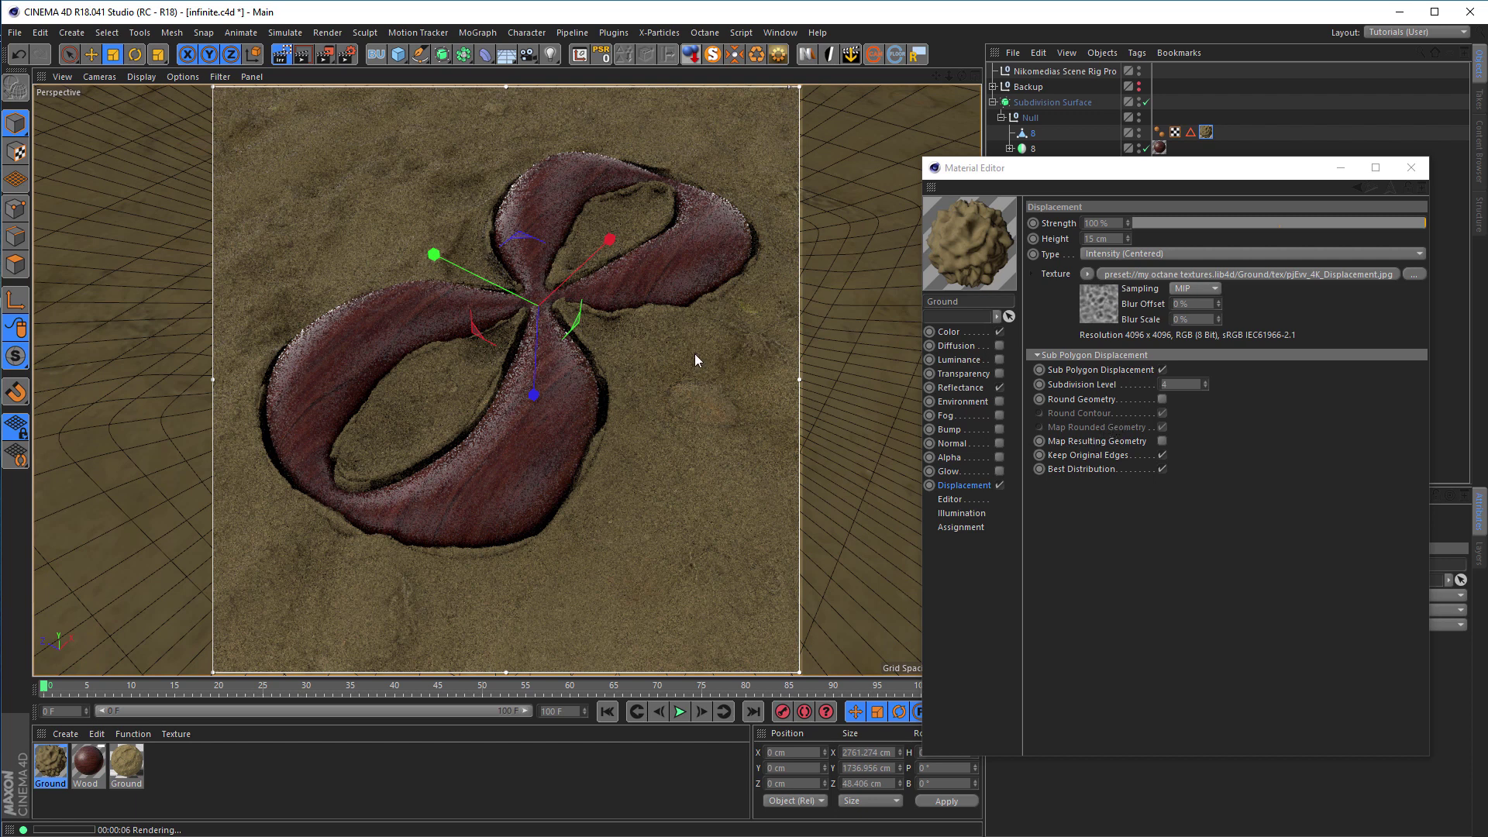
- Set the Ground displacement type to Intensity with a 10 cm height
{"action": "left_click", "coordinate": [1132, 255]}
{"action": "left_click", "coordinate": [1140, 268]}
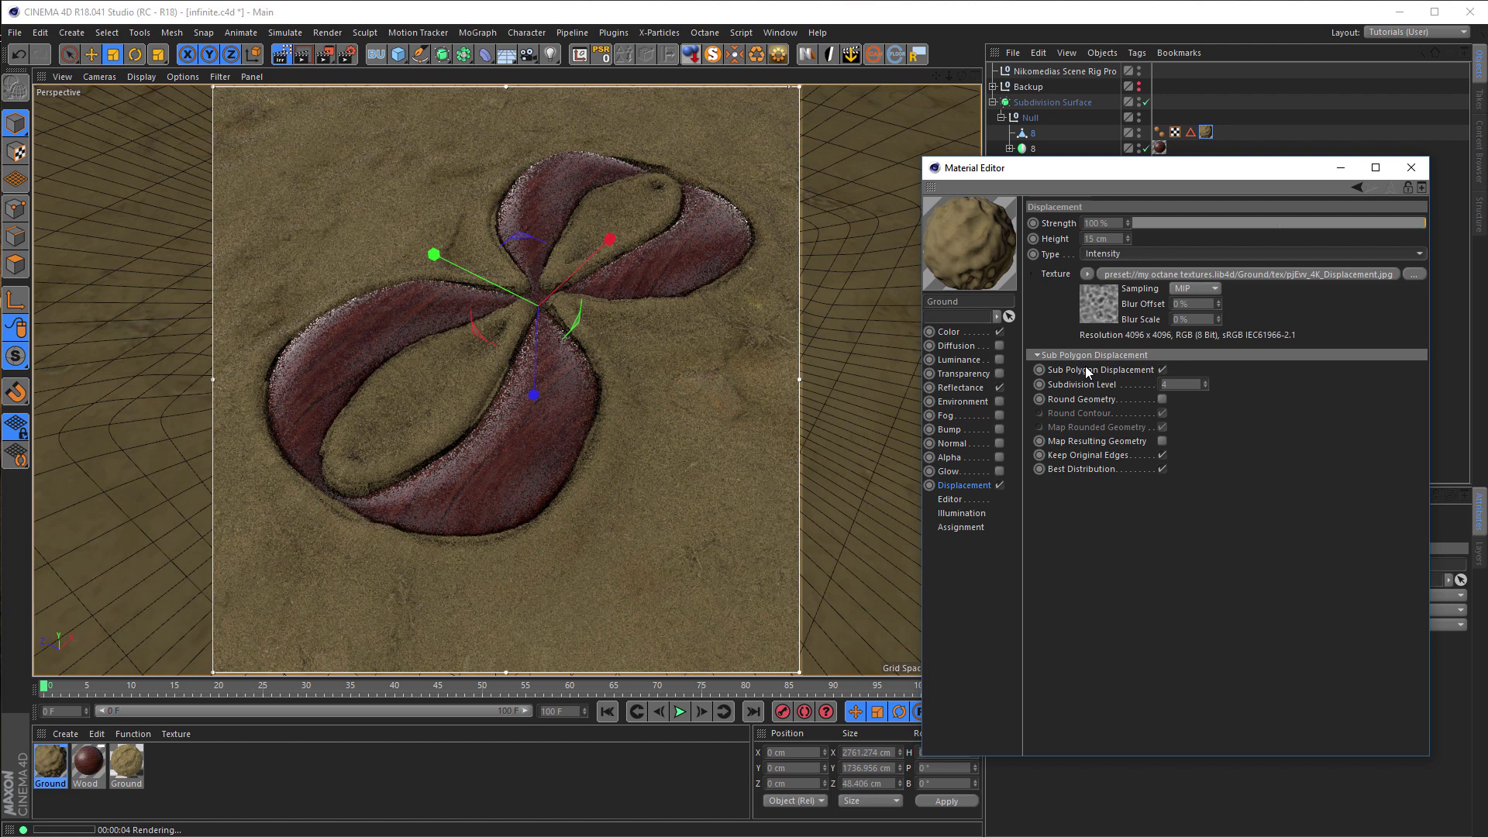
{"action": "left_click", "coordinate": [1101, 238]}
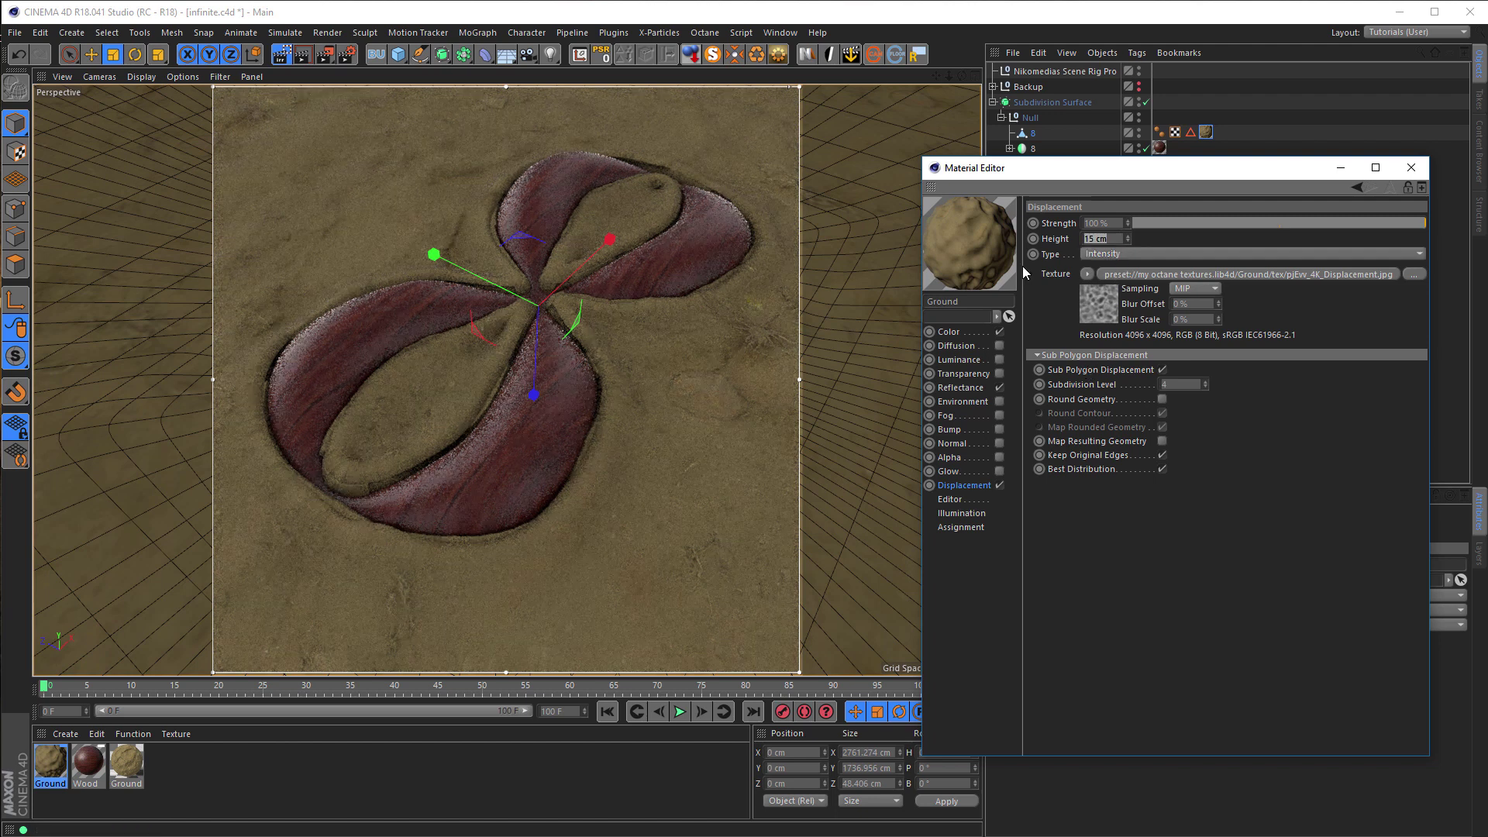
{"action": "type", "text": "10"}
{"action": "key", "text": "Return"}
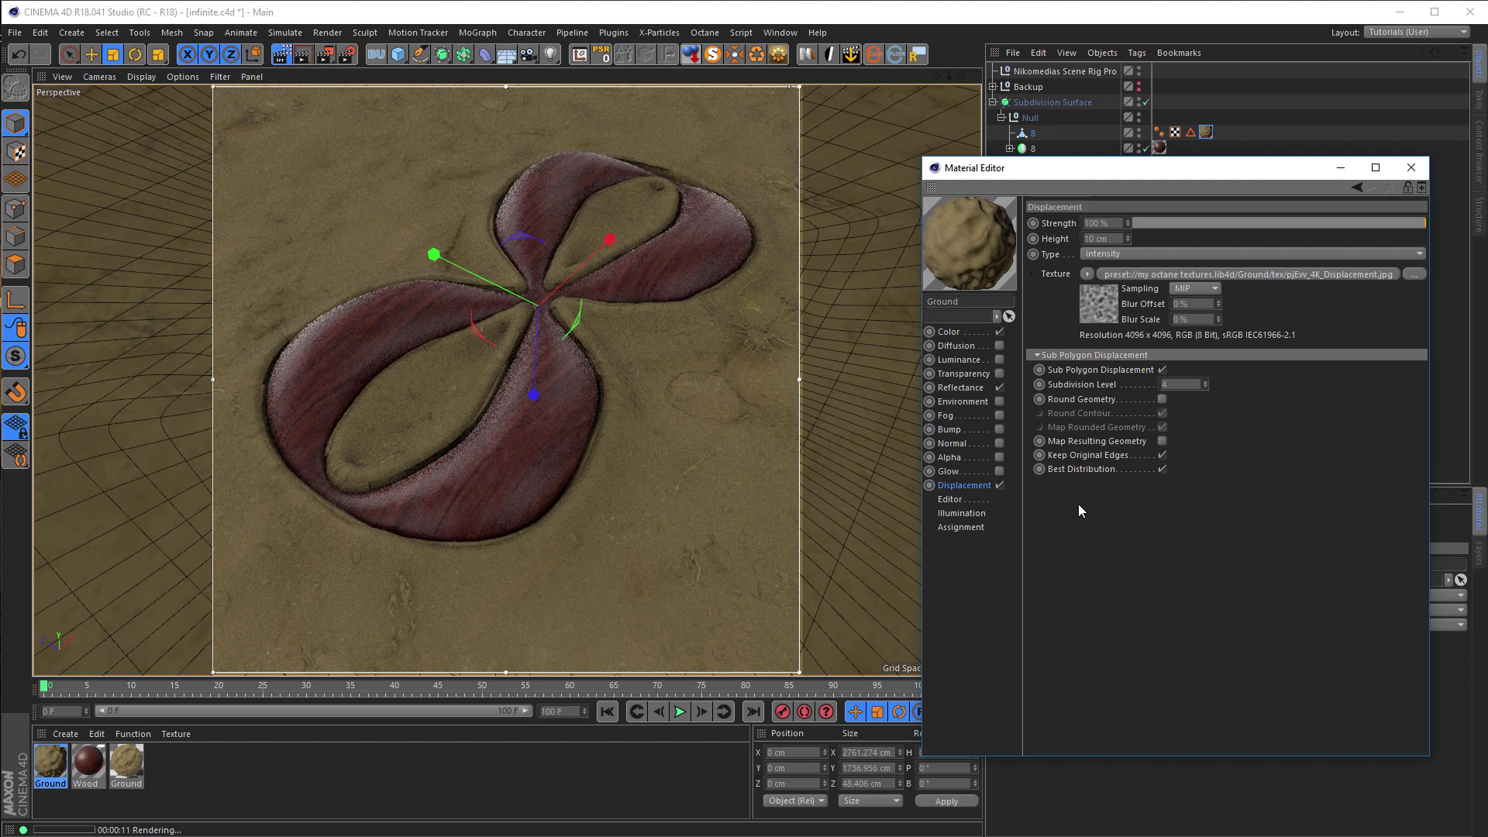
- Load pjEvv_4K_Normal.jpg into the Normal channel, close the editor, and select the third Ground material
{"action": "left_click", "coordinate": [999, 443]}
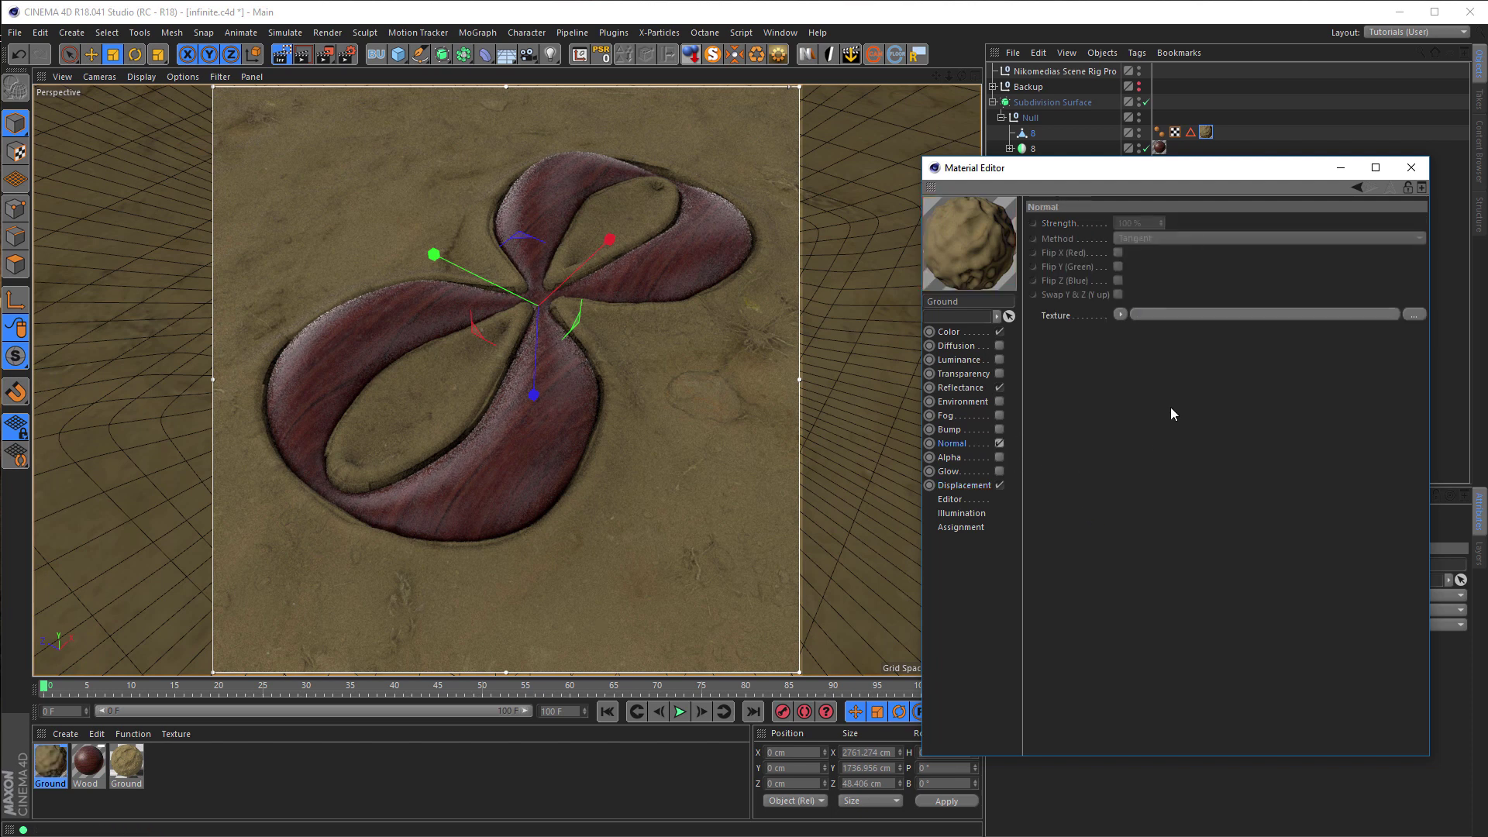
{"action": "left_click", "coordinate": [1124, 311]}
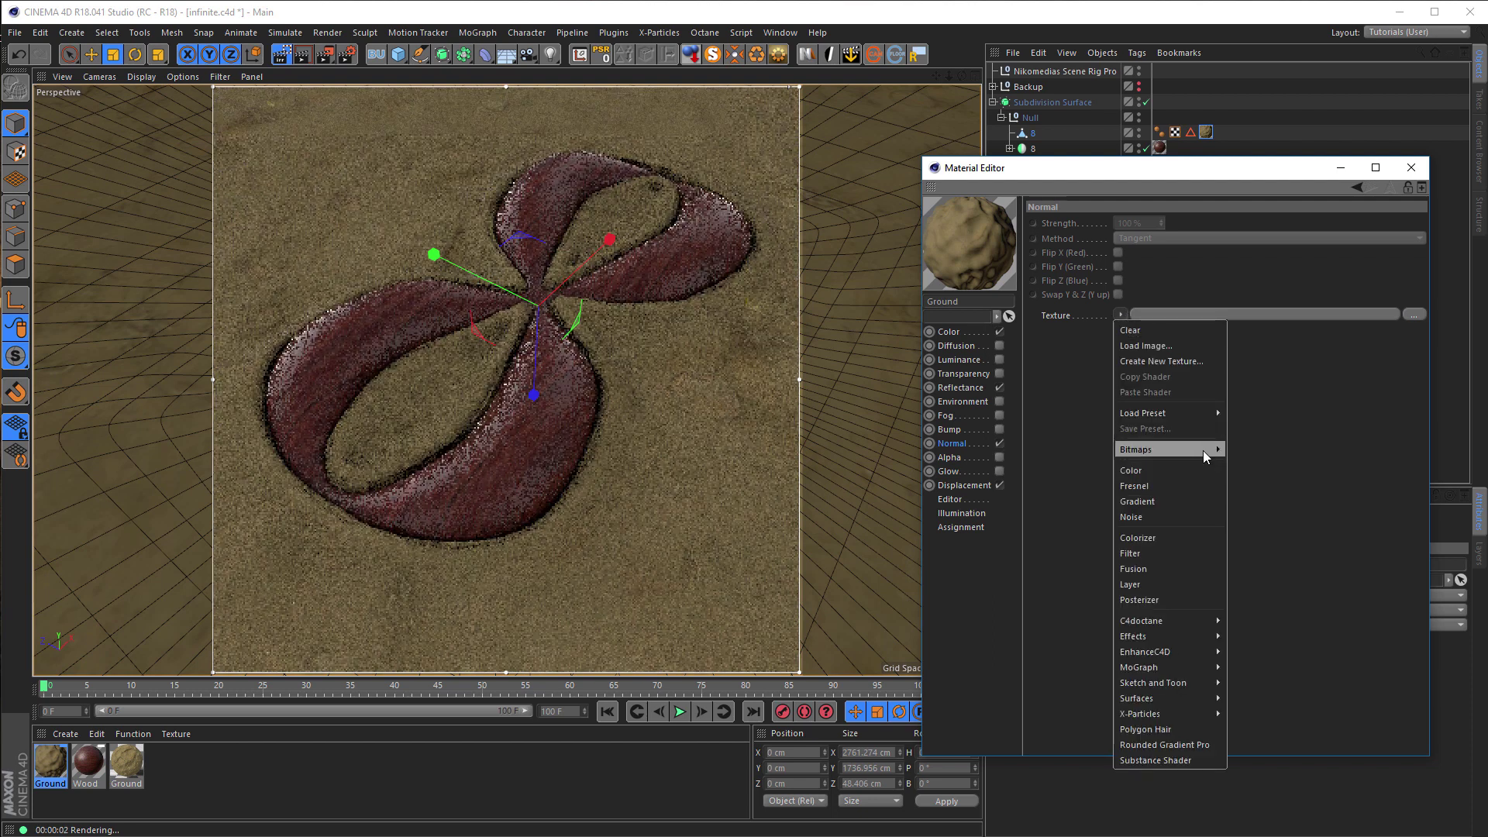
{"action": "mouse_move", "coordinate": [1203, 450]}
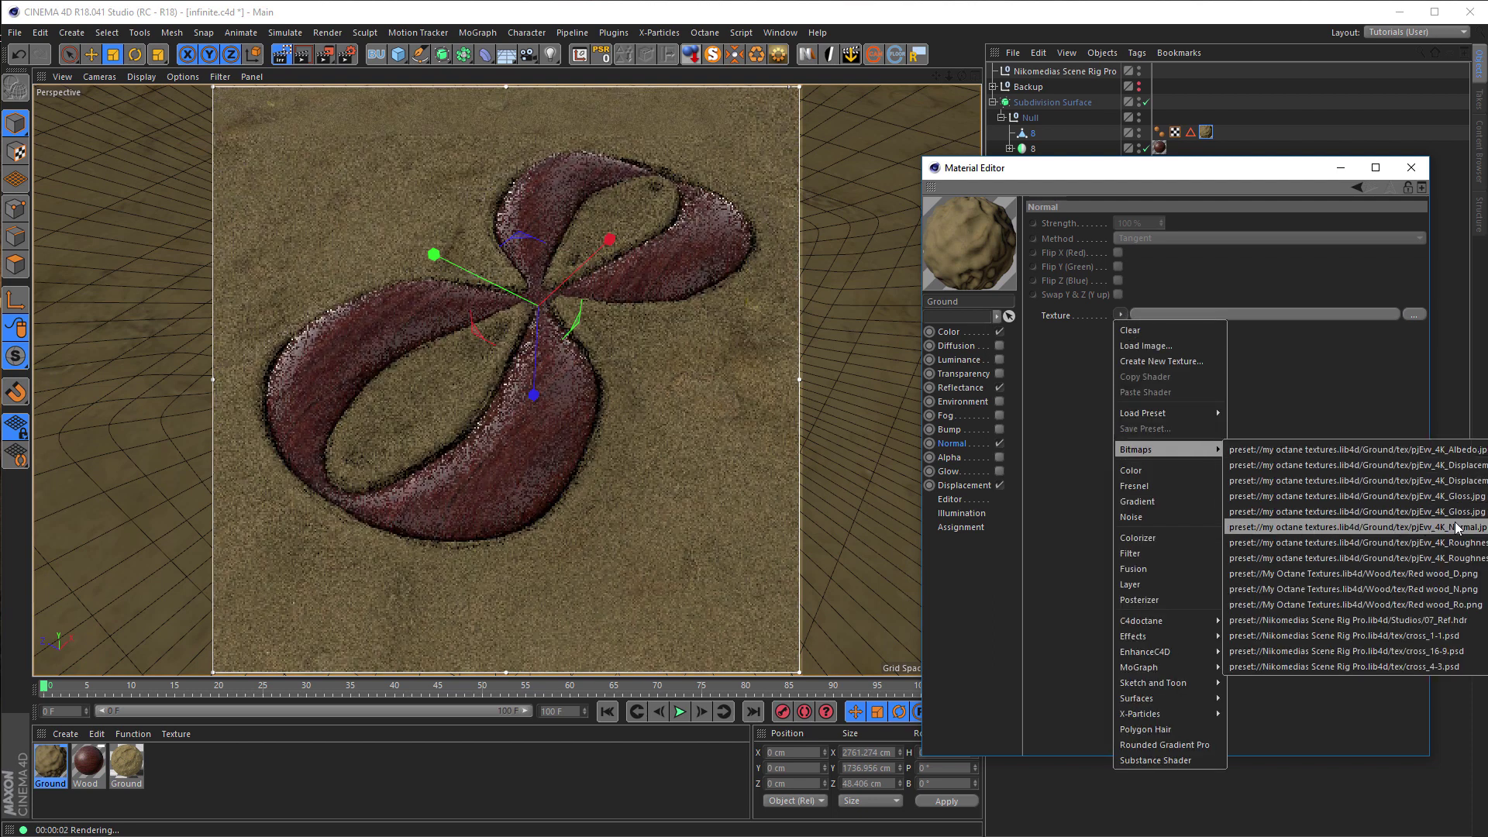
{"action": "left_click", "coordinate": [1416, 527]}
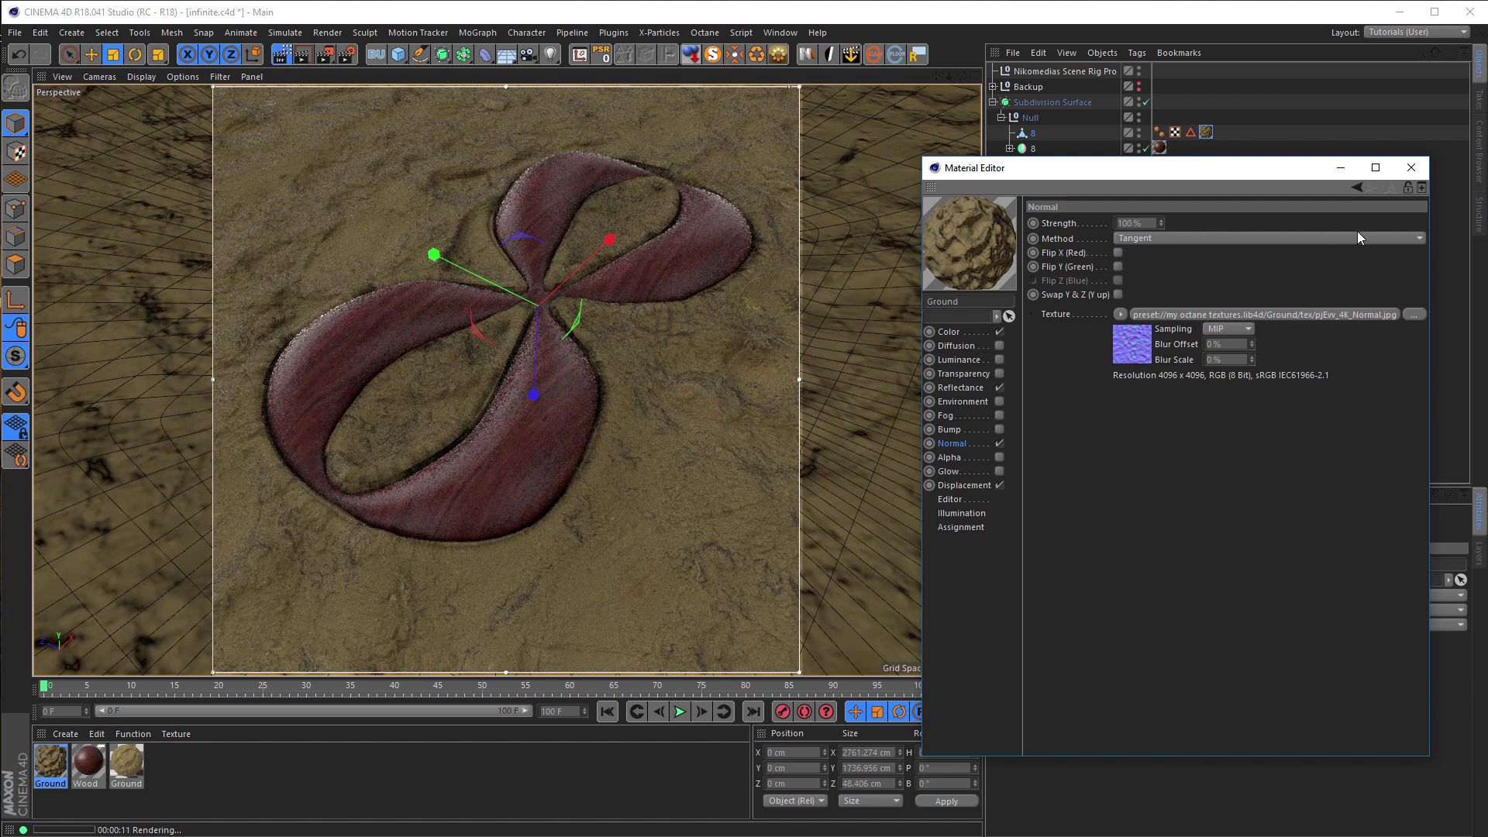
{"action": "left_click", "coordinate": [1420, 172]}
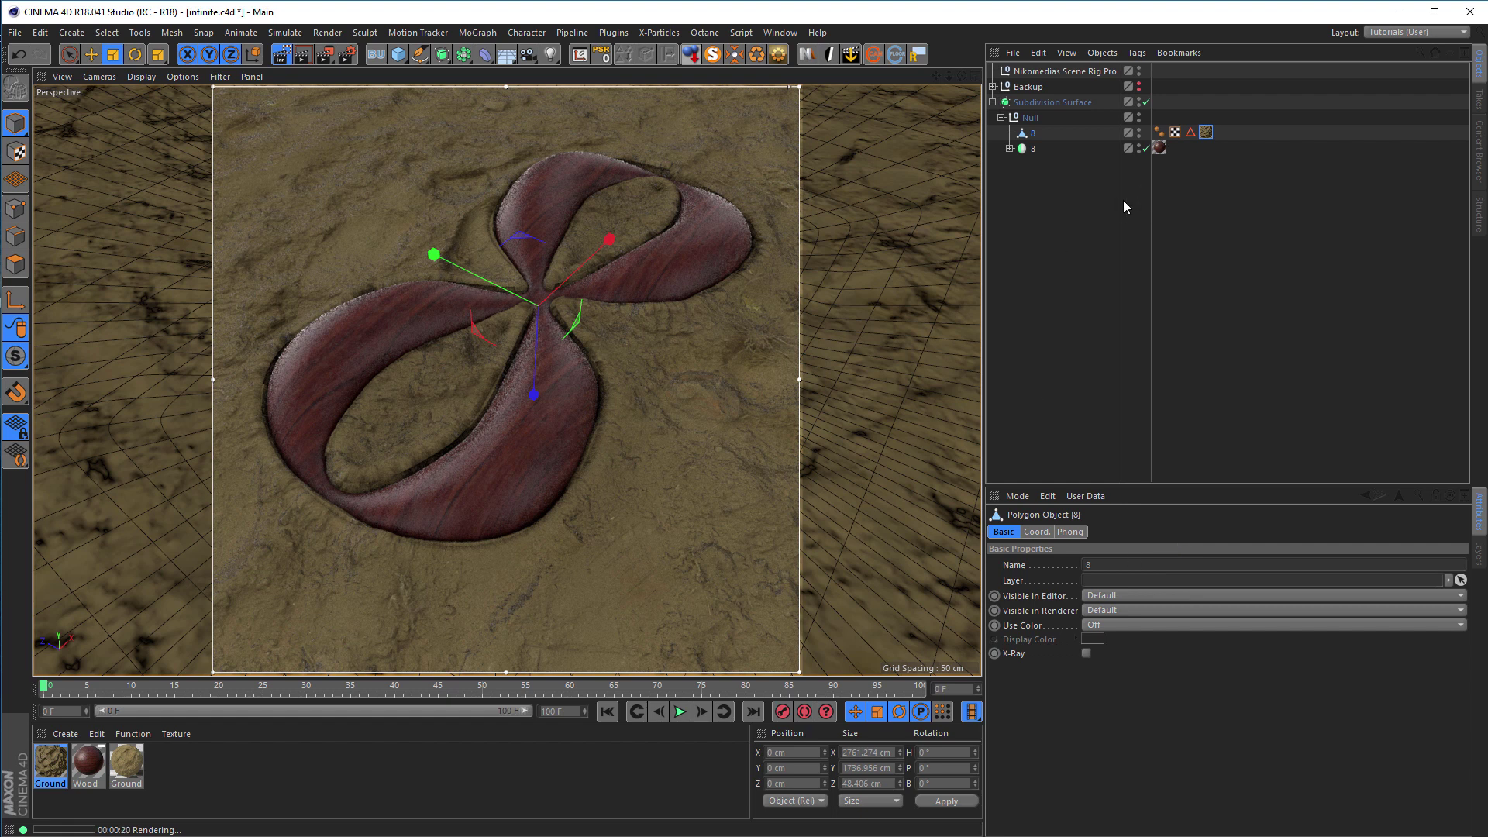
{"action": "left_click", "coordinate": [124, 764]}
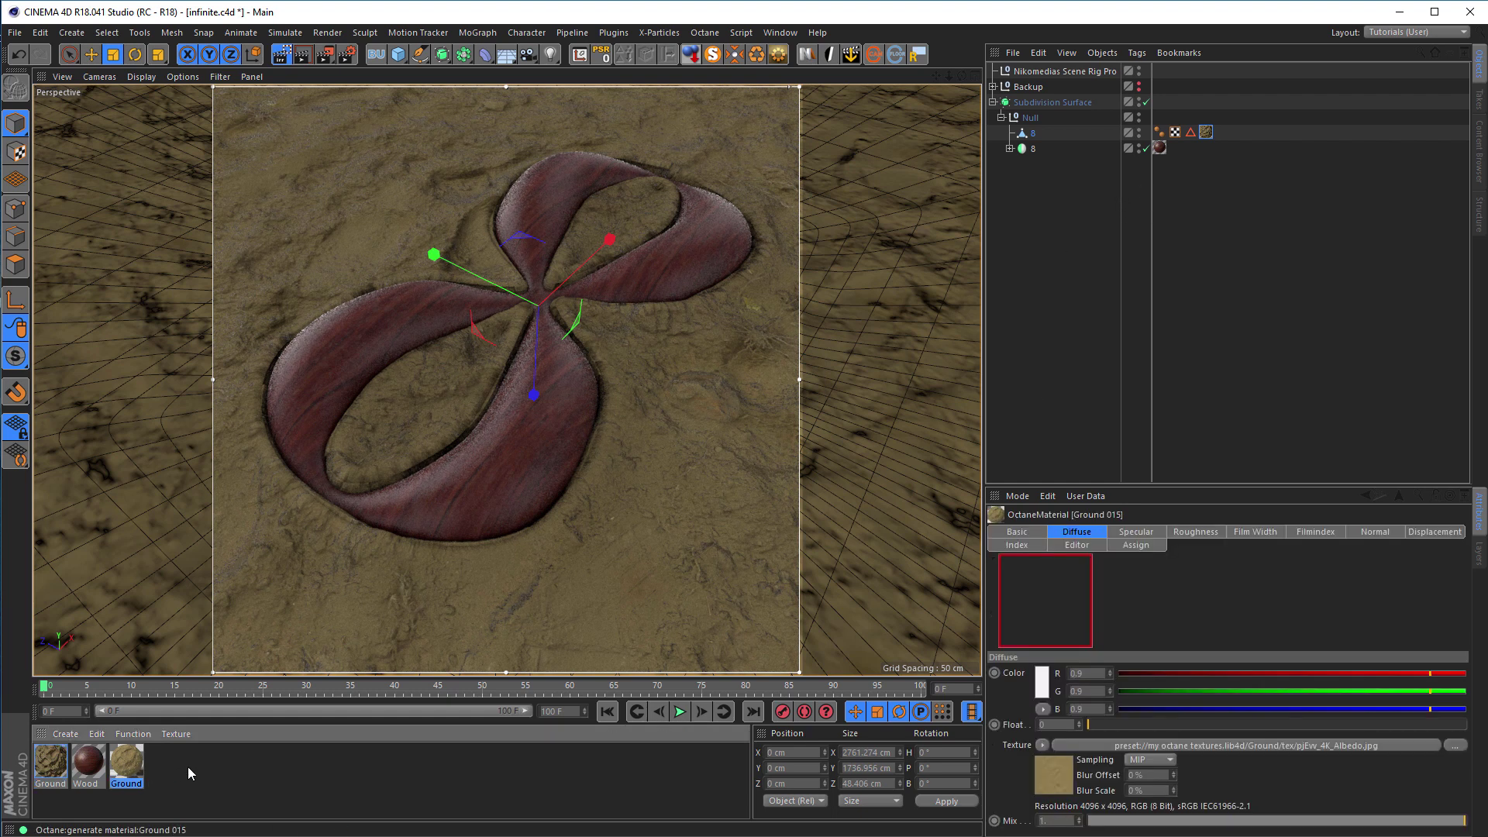
- Delete the extra third Ground material and open the original Ground material
{"action": "key", "text": "Delete"}
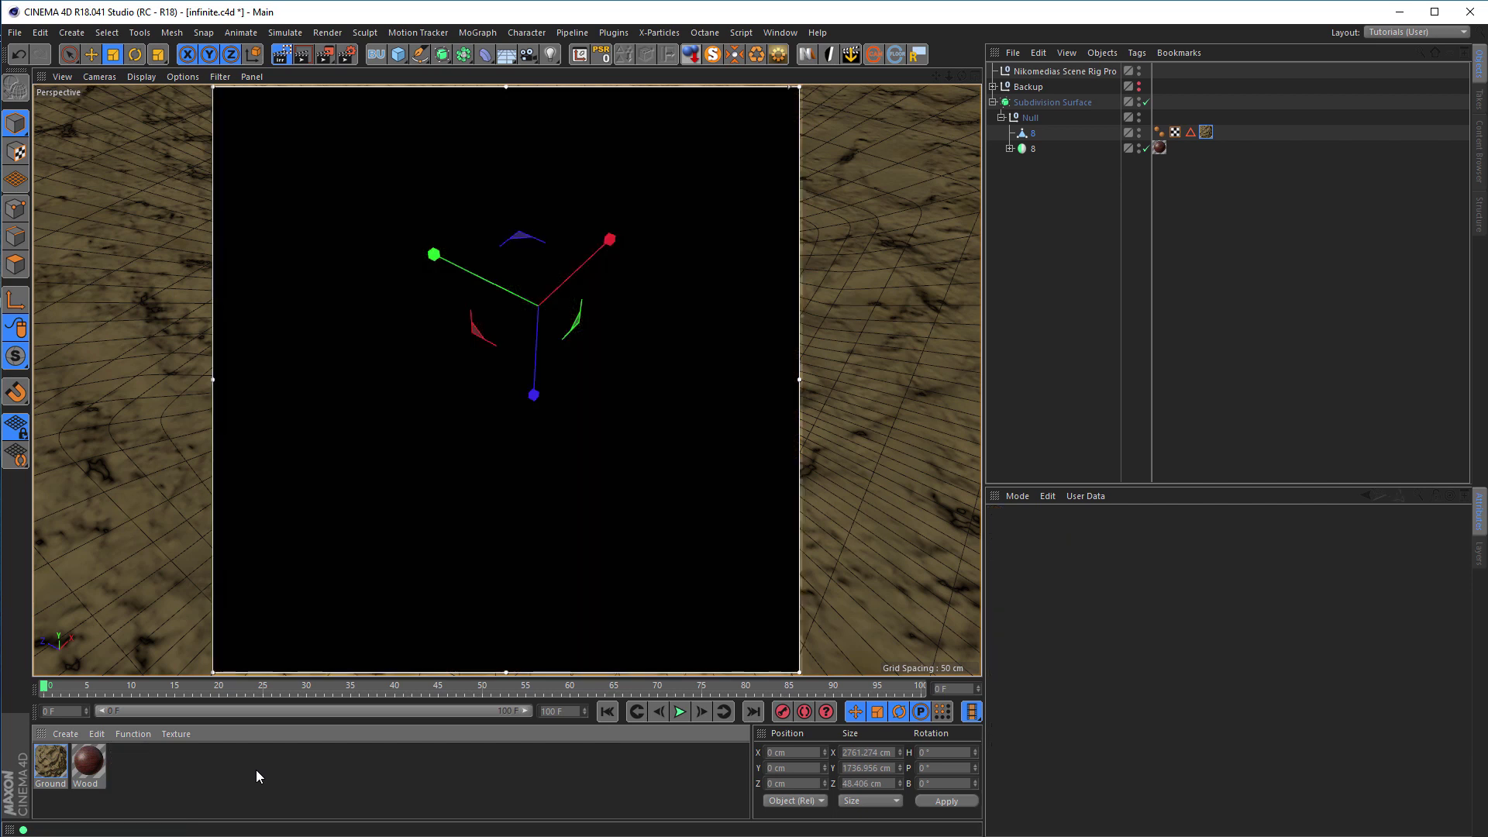
{"action": "double_click", "coordinate": [53, 764]}
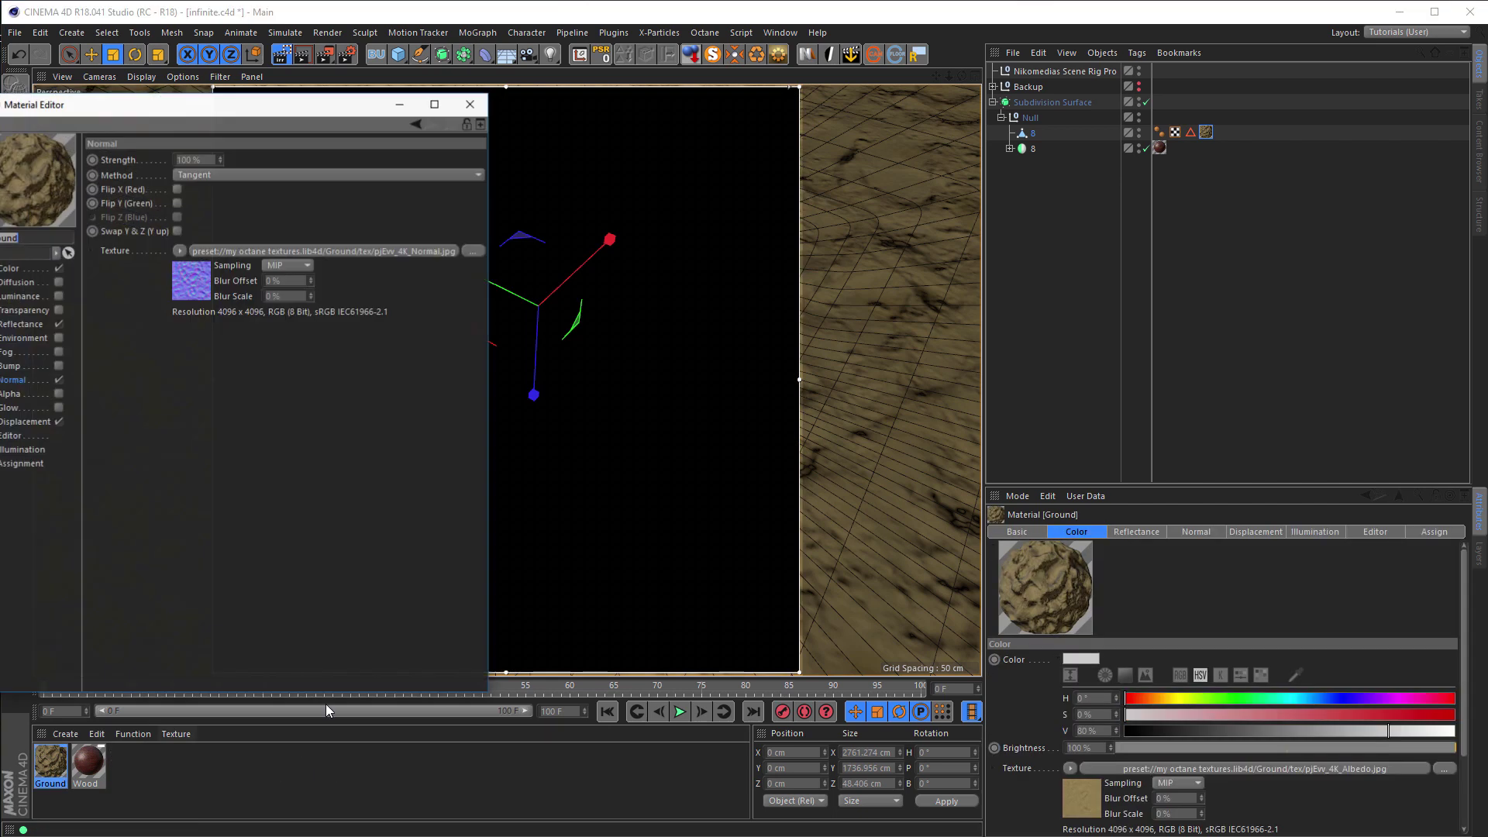
{"action": "left_click_drag", "start_coordinate": [345, 106], "coordinate": [1314, 166]}
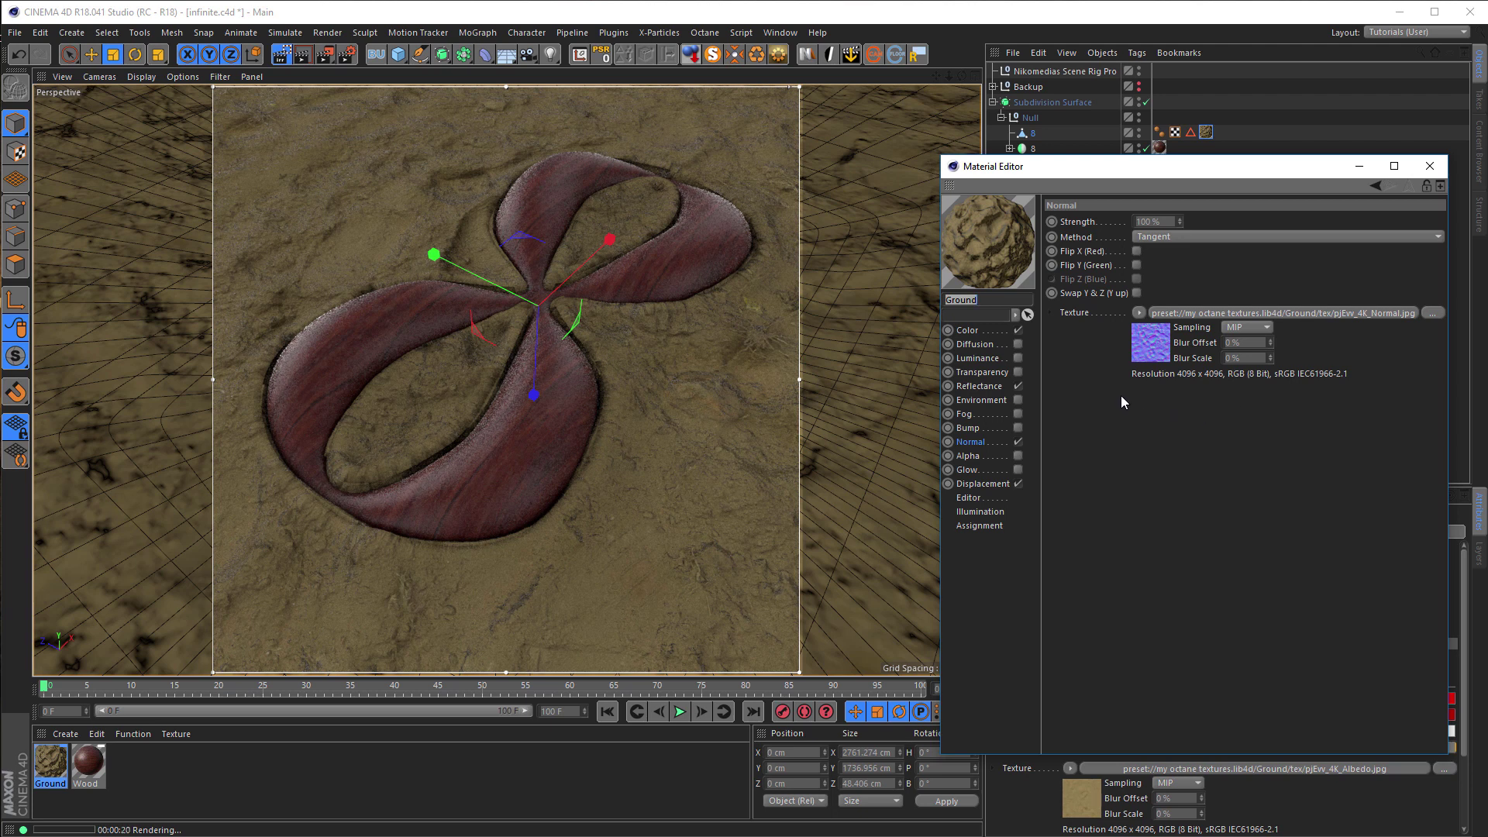
- Set Ground displacement to 15 cm, Intensity (Centered), and check a Picture Viewer render
{"action": "left_click", "coordinate": [982, 482]}
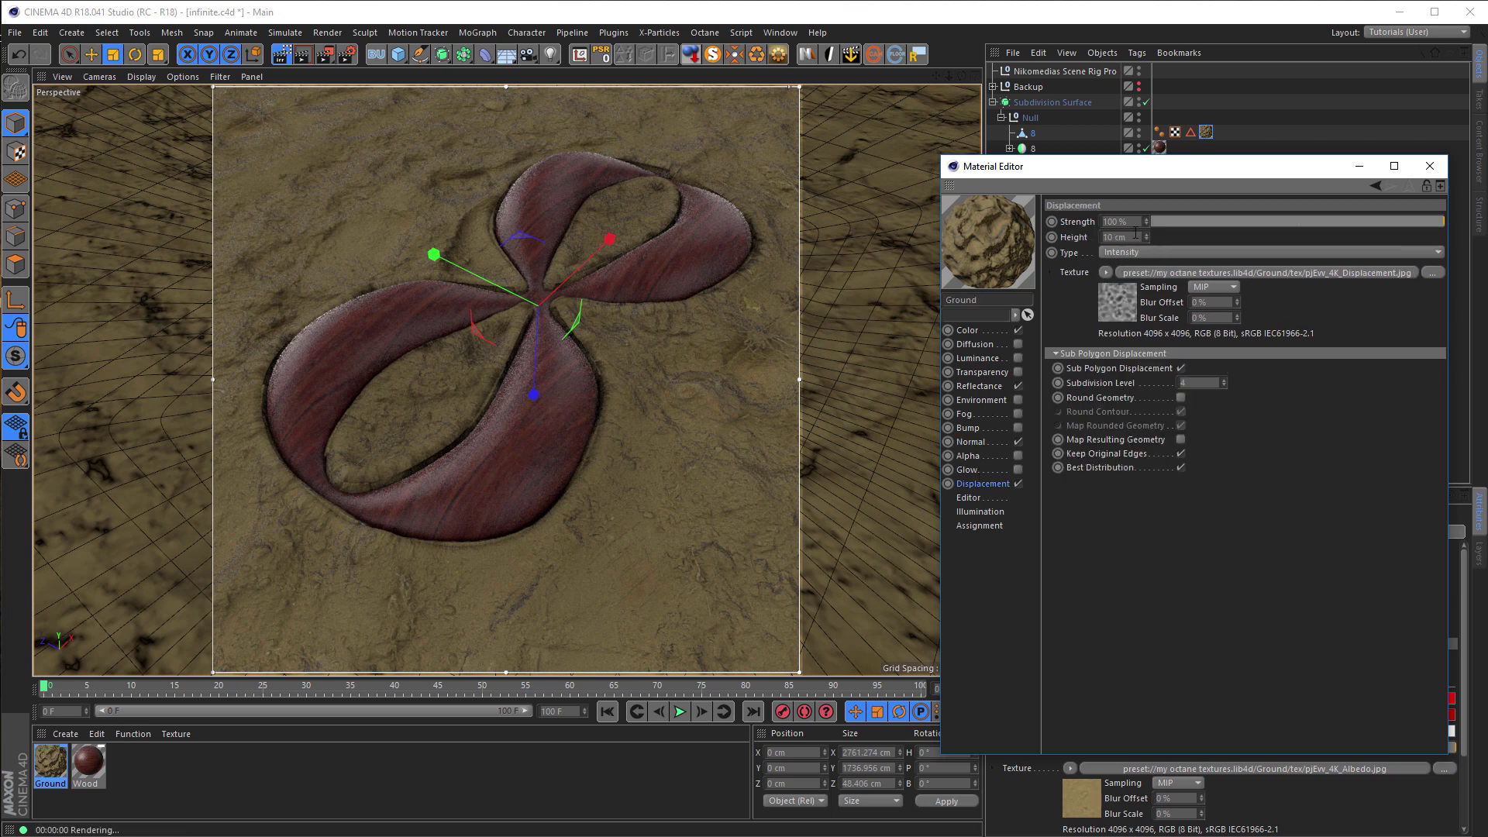
{"action": "double_click", "coordinate": [1135, 233]}
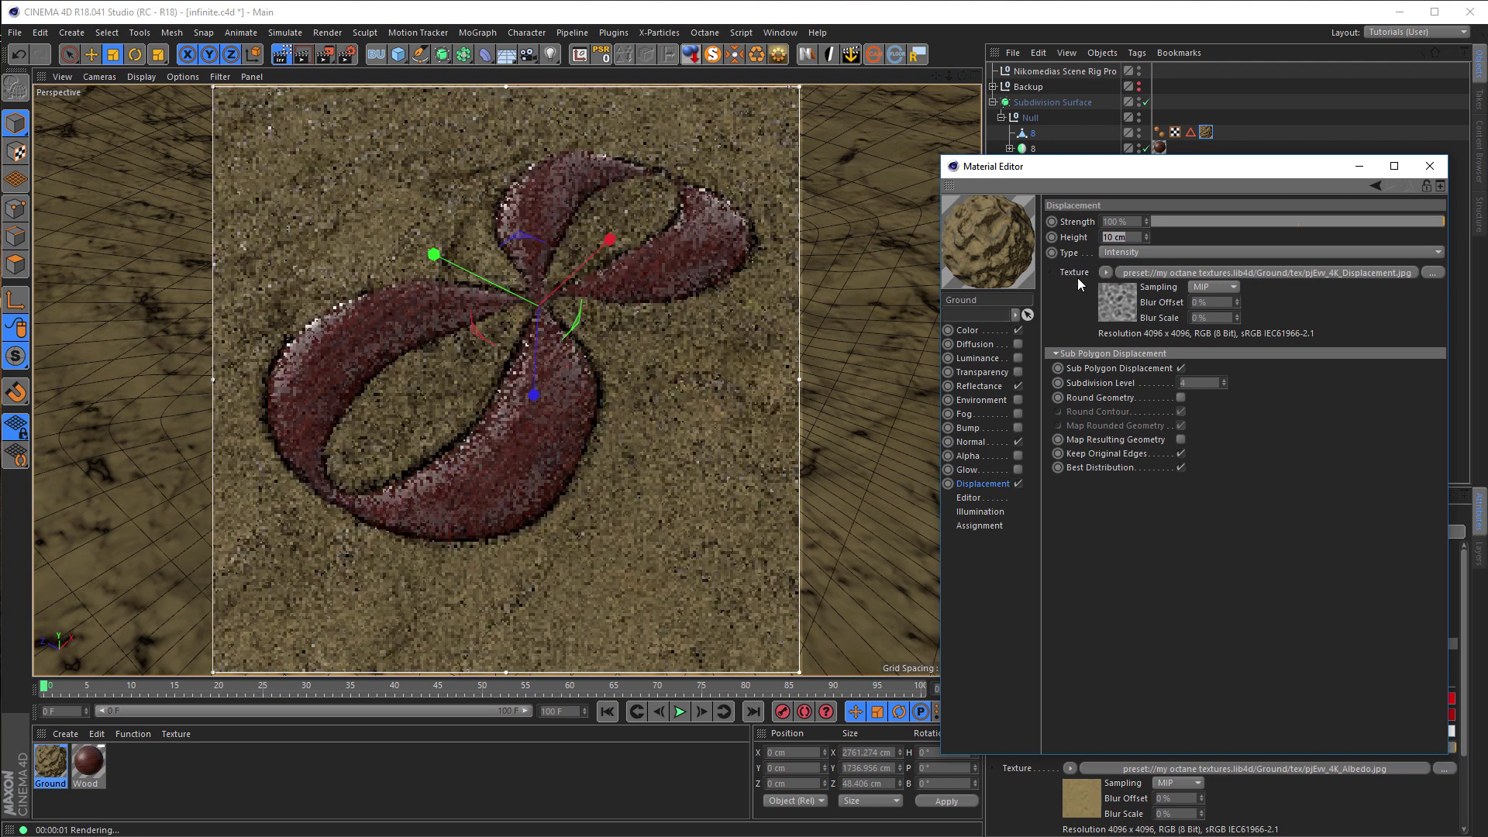
{"action": "type", "text": "15"}
{"action": "key", "text": "Return"}
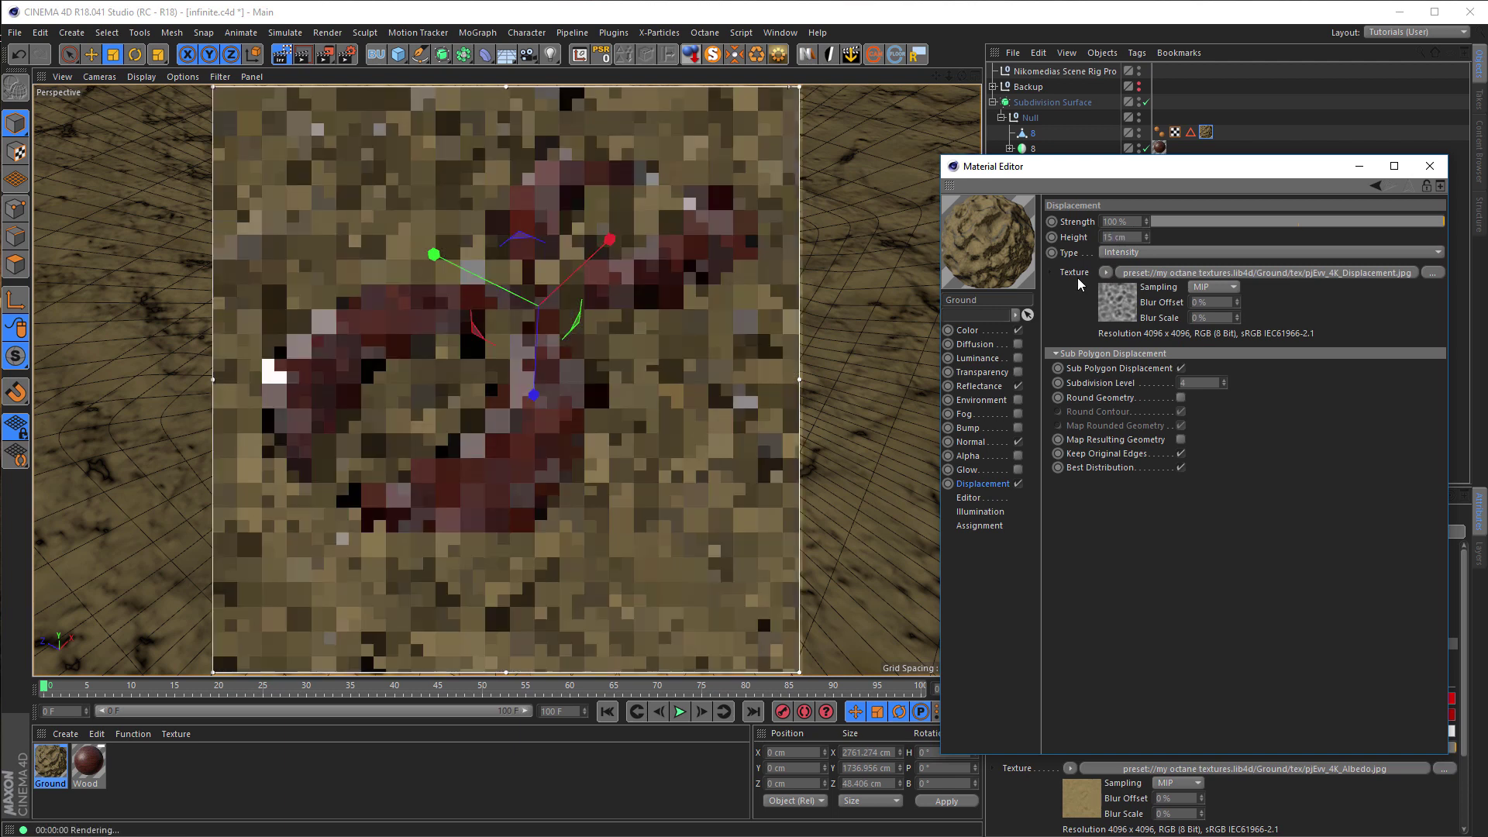
{"action": "left_click", "coordinate": [1137, 251]}
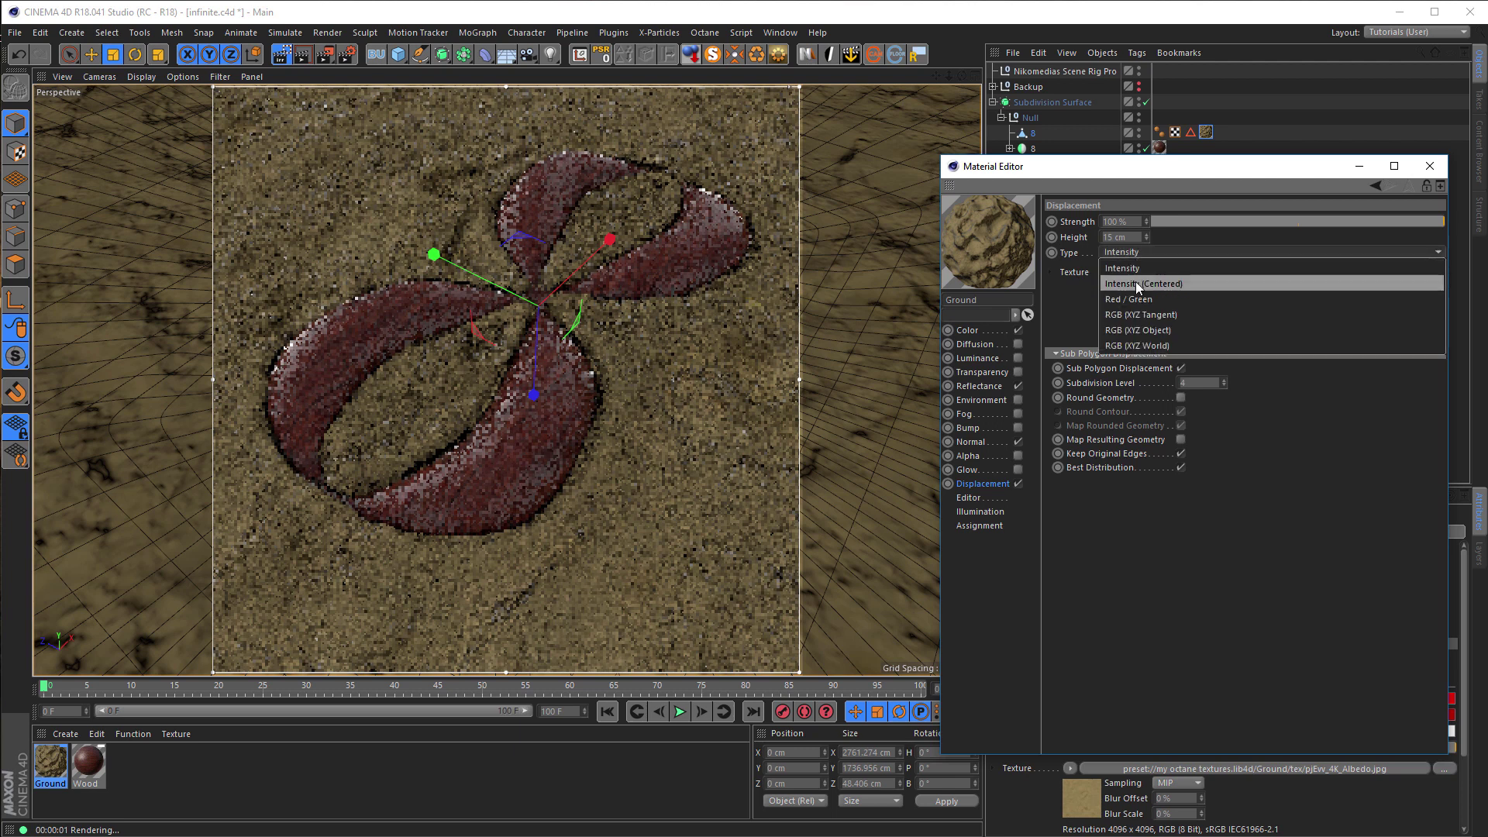
{"action": "left_click", "coordinate": [1136, 281]}
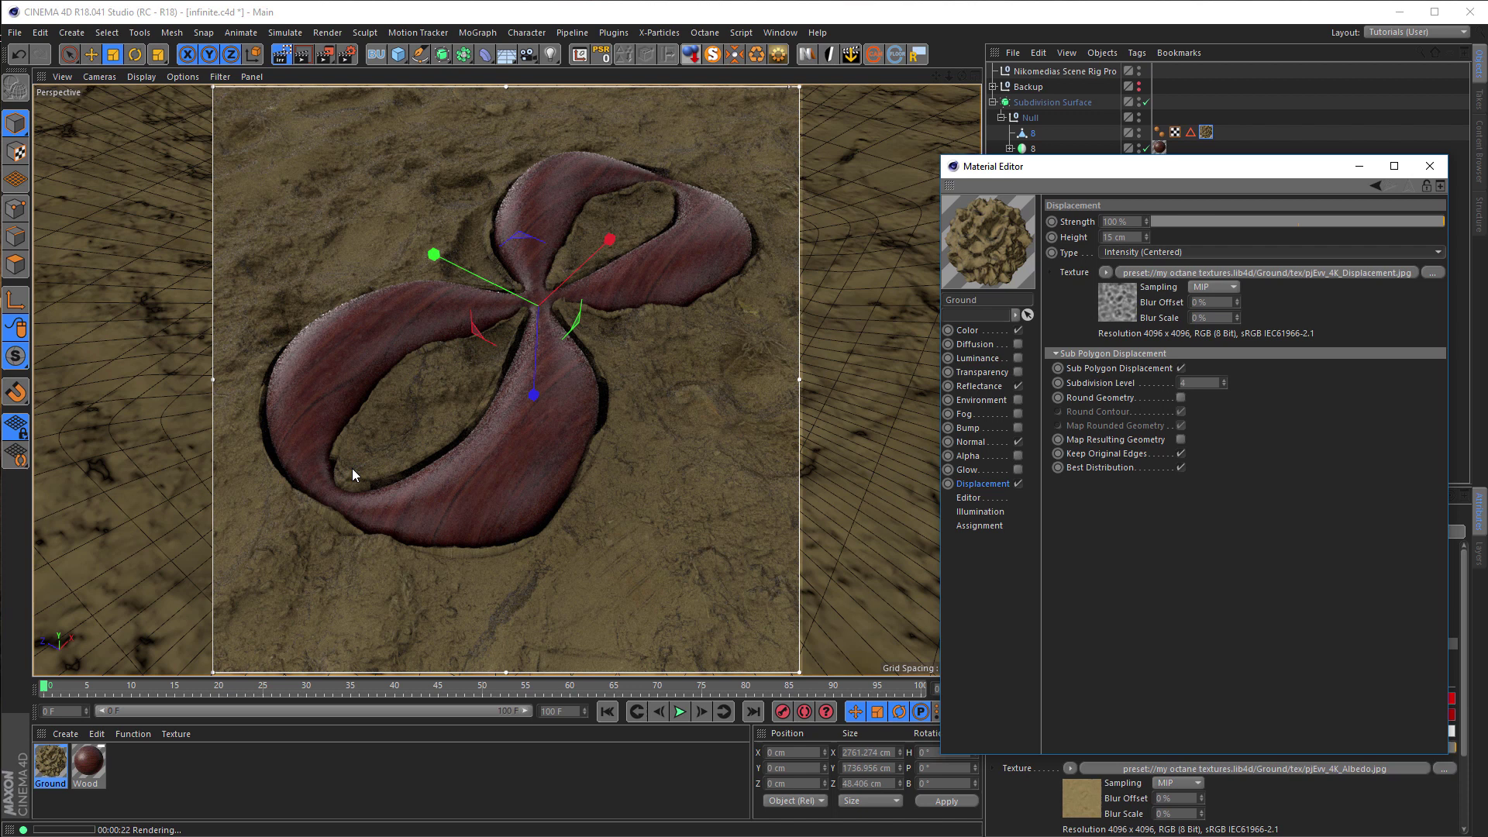
{"action": "key", "text": "shift+r"}
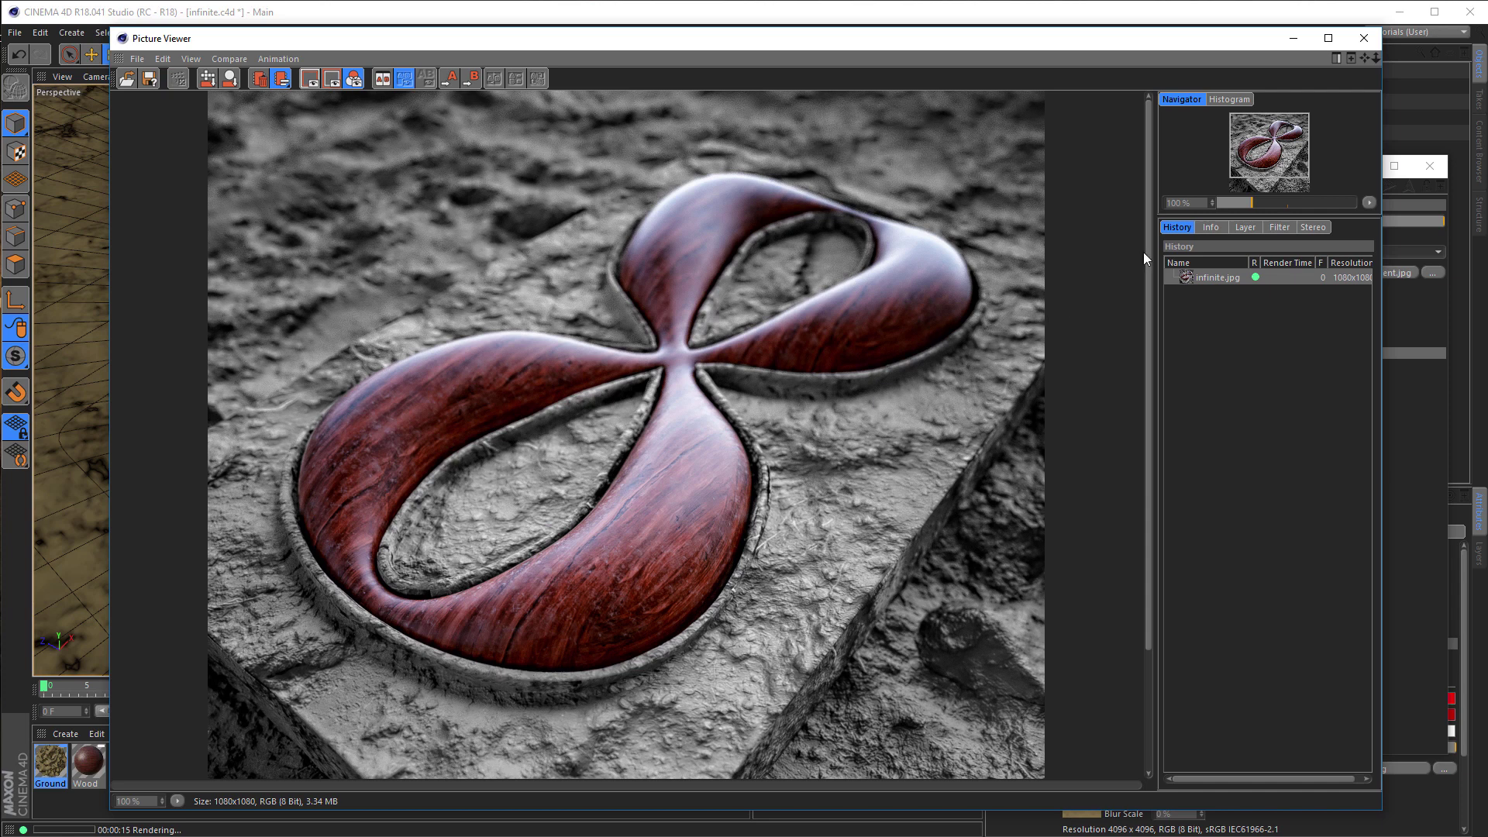
{"action": "left_click", "coordinate": [1363, 40]}
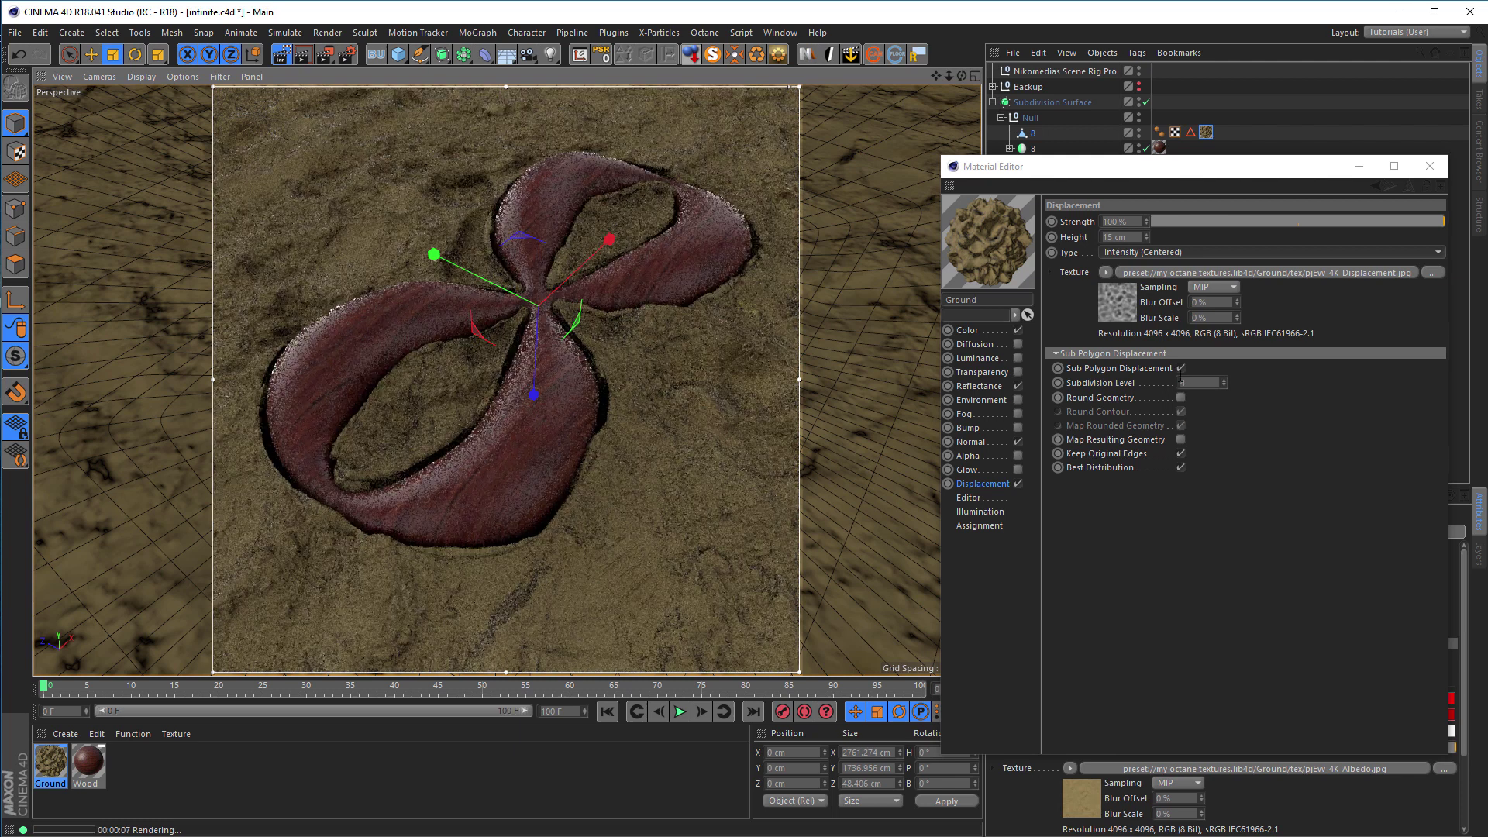
- Close the Material Editor and show the properties of Polygon Object [8]
{"action": "left_click_drag", "start_coordinate": [1190, 175], "coordinate": [1109, 153]}
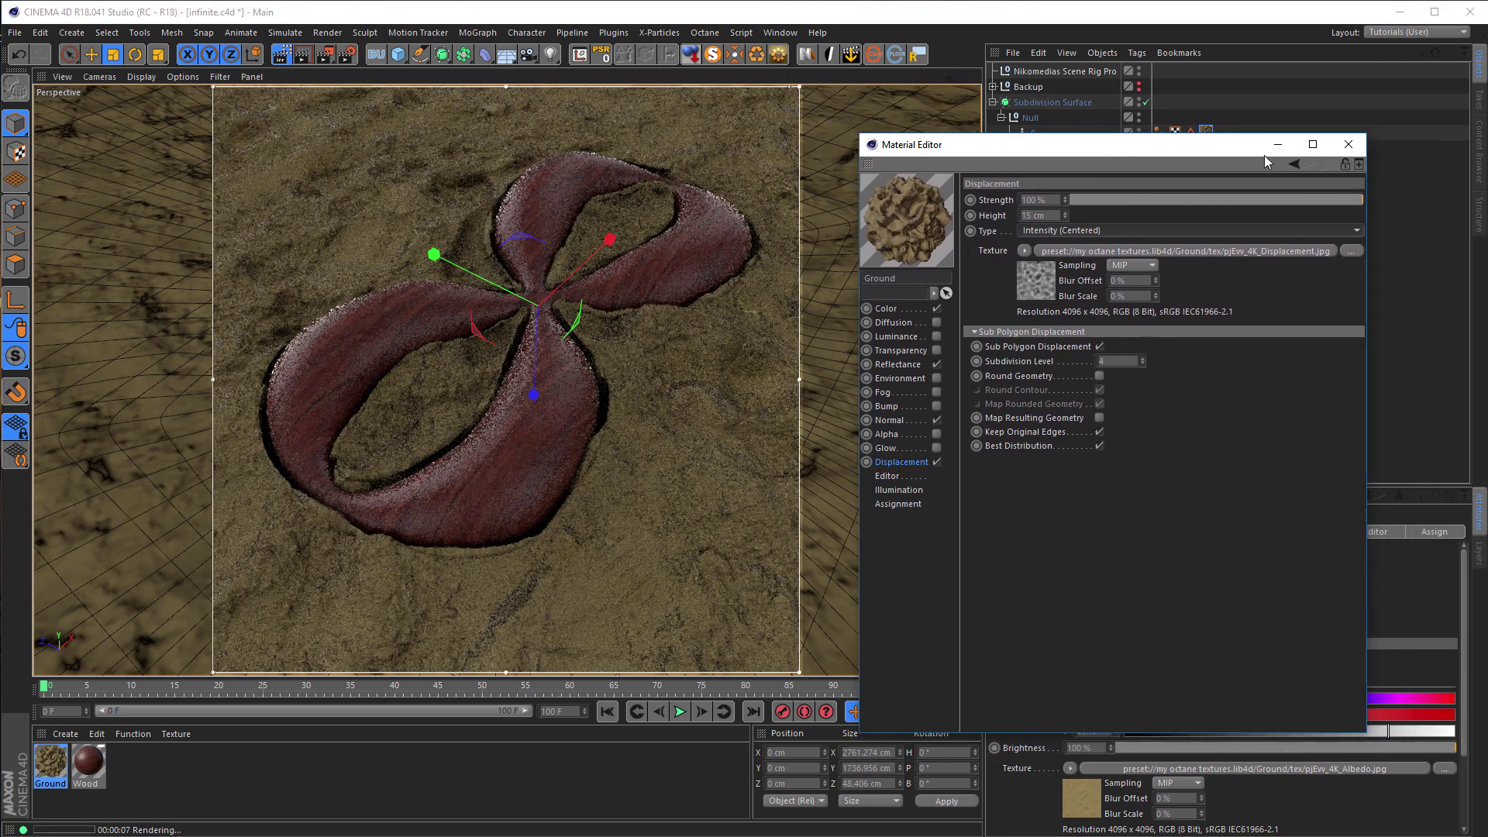
{"action": "left_click", "coordinate": [1347, 145]}
{"action": "left_click", "coordinate": [1109, 135]}
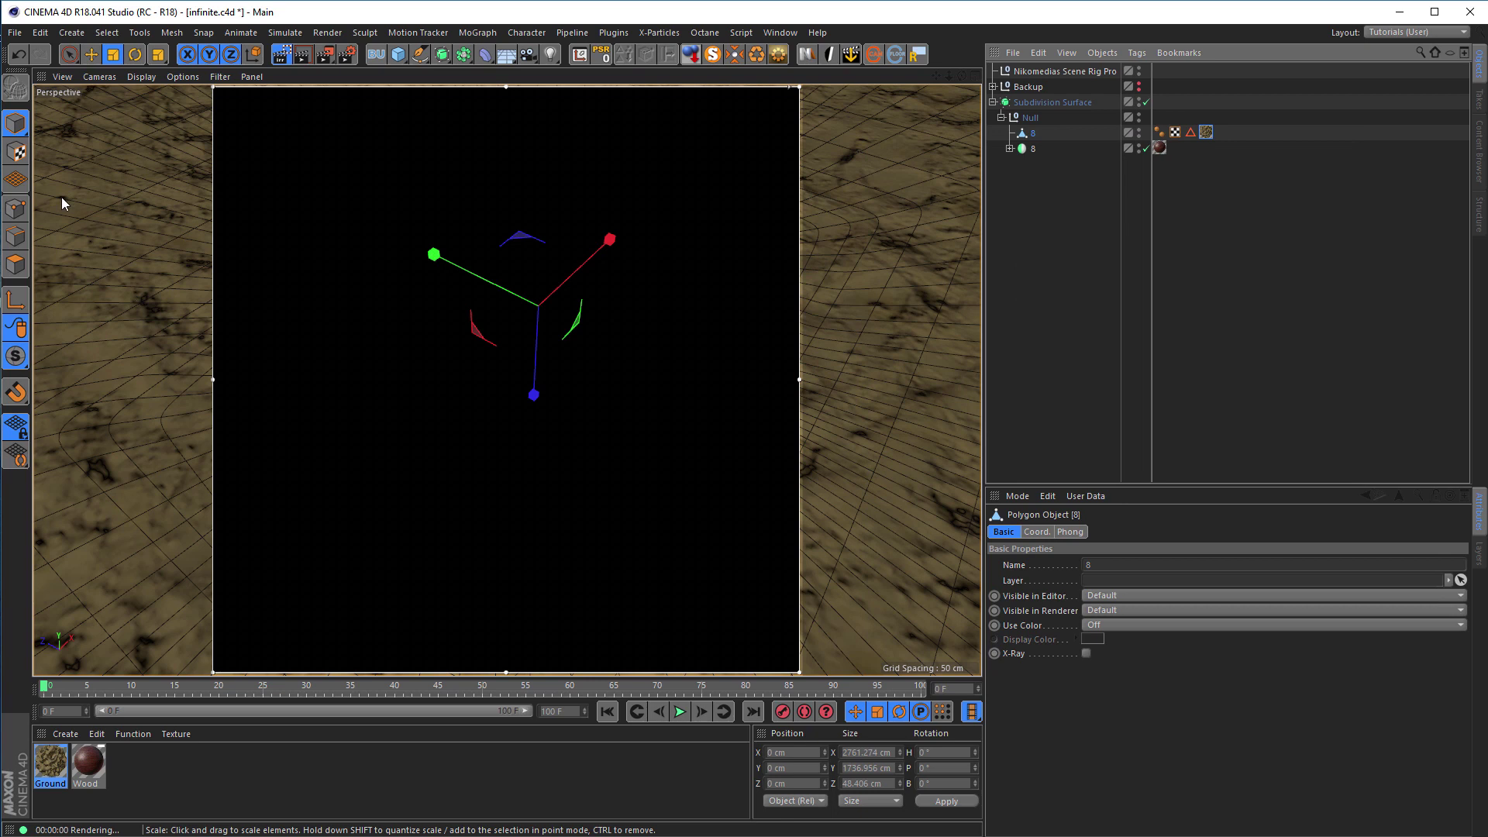
- In Texture mode, try a 500 cm projection scale on X, Y and Z
{"action": "left_click", "coordinate": [16, 152]}
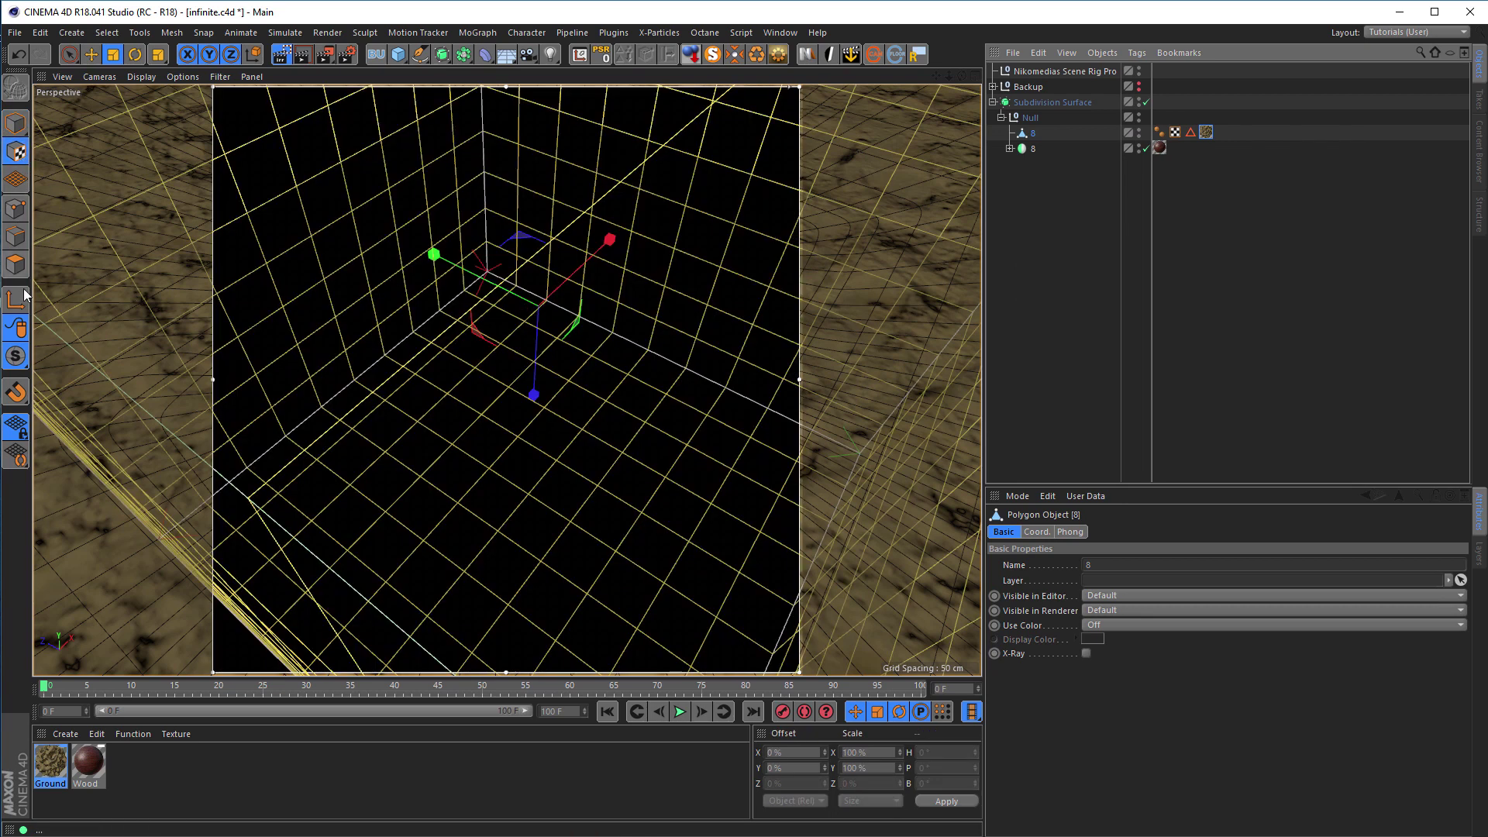
{"action": "left_click", "coordinate": [879, 752]}
{"action": "type", "text": "500"}
{"action": "key", "text": "Tab"}
{"action": "type", "text": "500"}
{"action": "key", "text": "Tab"}
{"action": "type", "text": "500"}
{"action": "key", "text": "Return"}
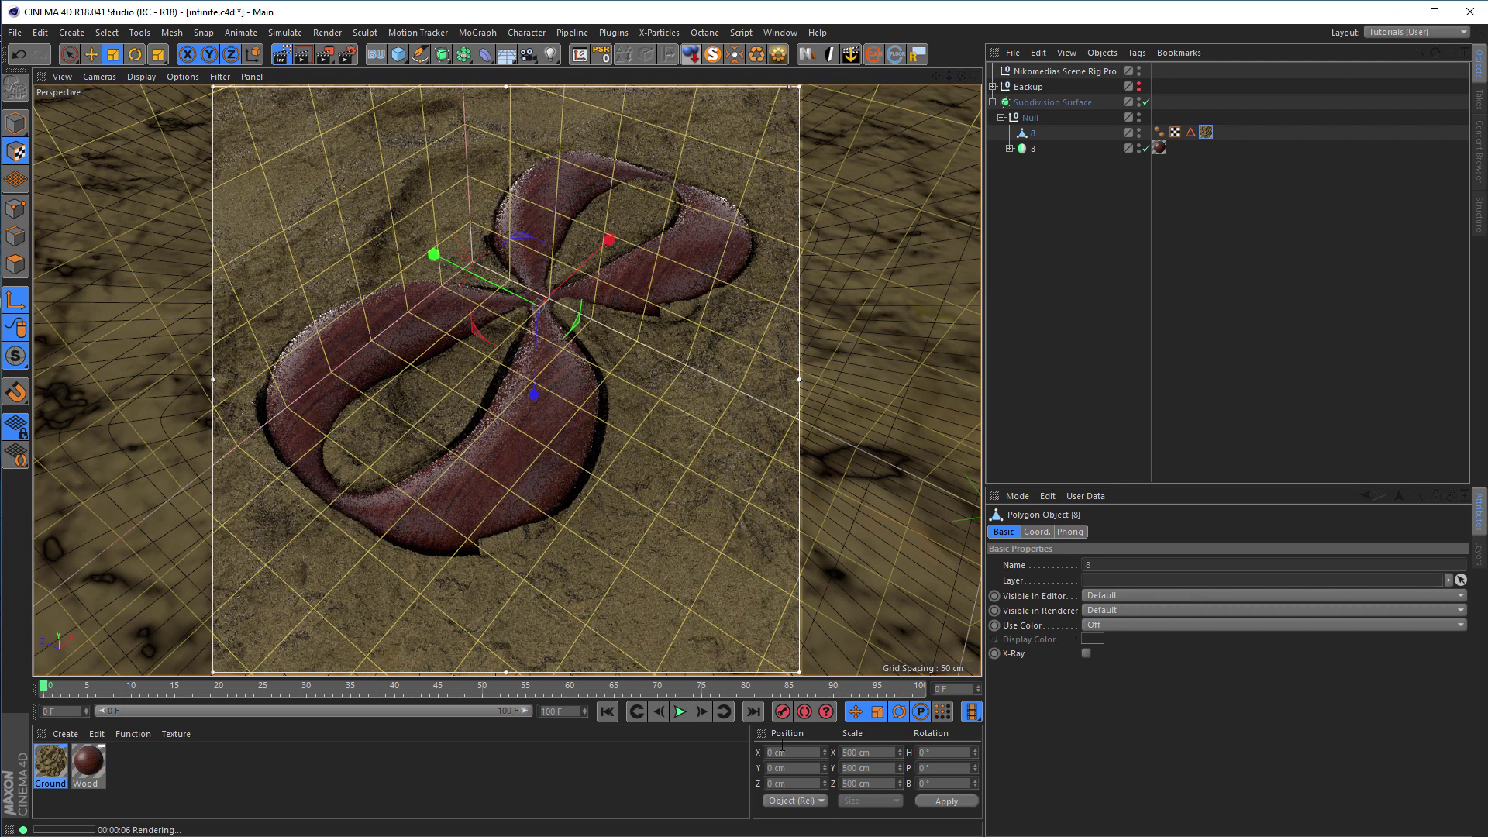
- Reset the projection scale to 270 cm on every axis and return to Model mode
{"action": "double_click", "coordinate": [870, 751]}
{"action": "type", "text": "270"}
{"action": "key", "text": "Tab"}
{"action": "type", "text": "2740"}
{"action": "key", "text": "Tab"}
{"action": "type", "text": "270"}
{"action": "key", "text": "Return"}
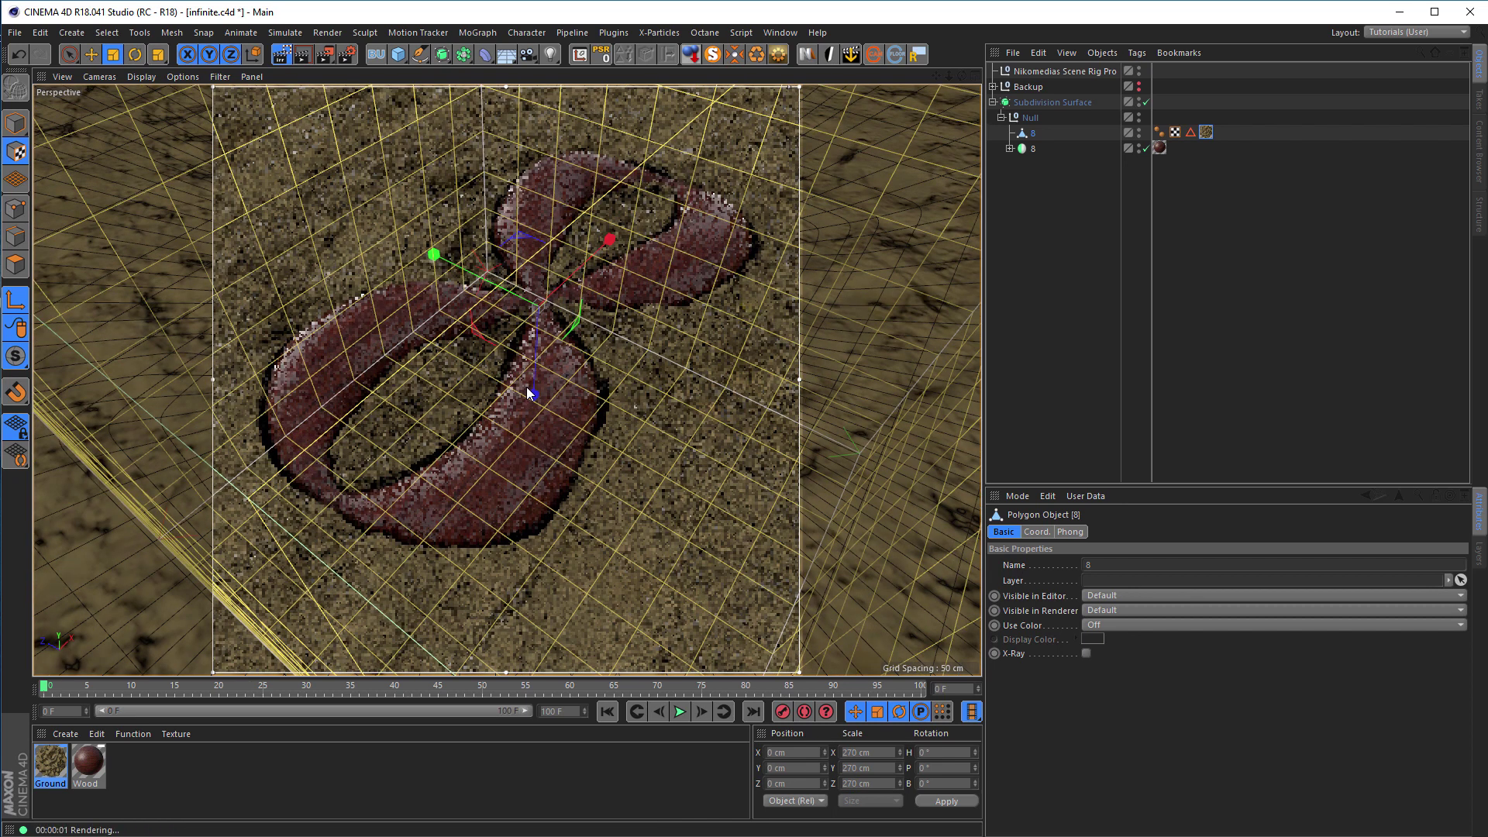
{"action": "left_click", "coordinate": [17, 130]}
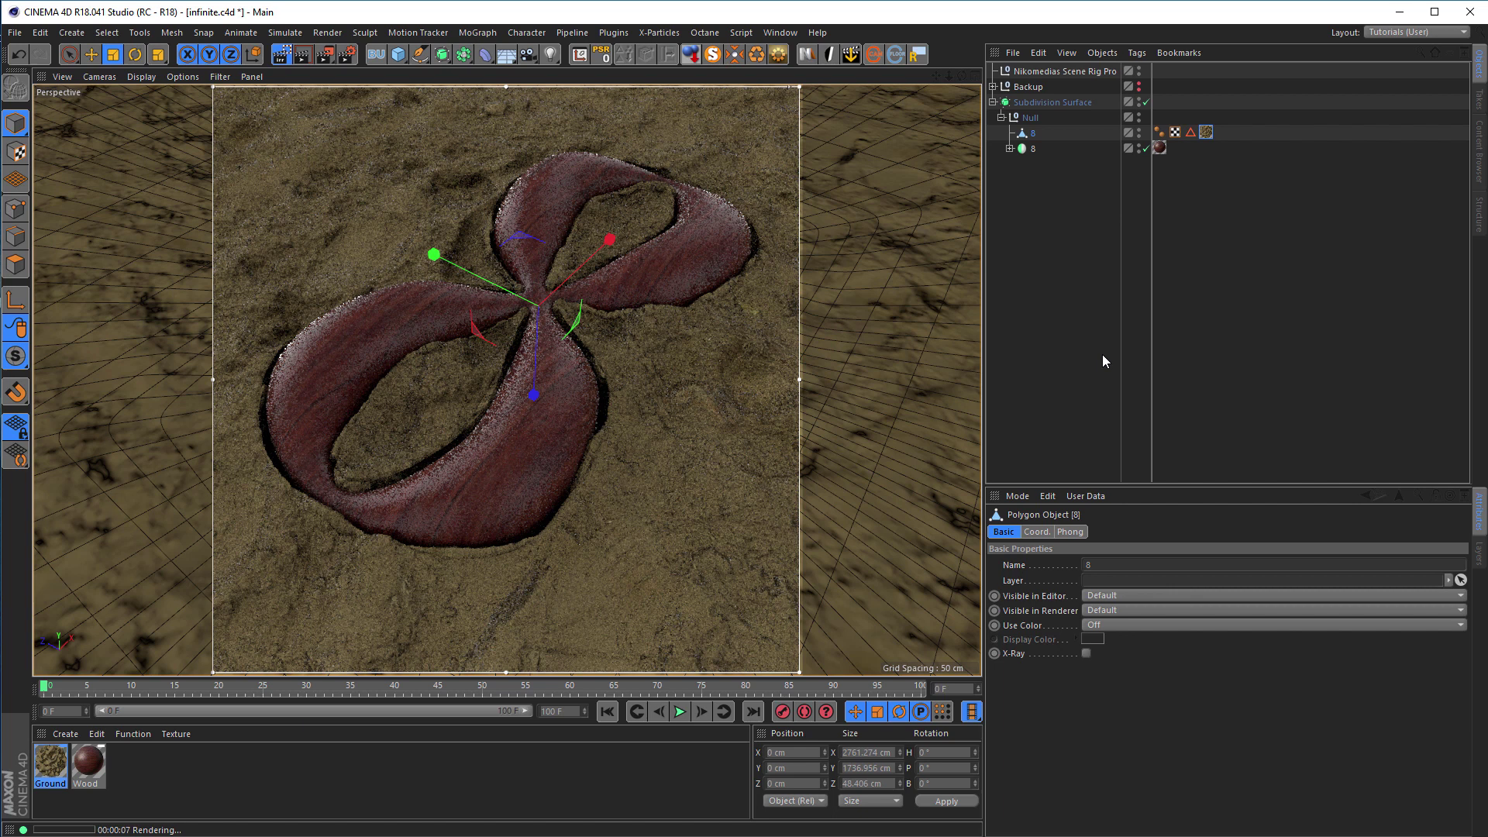
- Save the scene, switch to the Tutorials-HDRI layout, and restart the render region
{"action": "key", "text": "ctrl+s"}
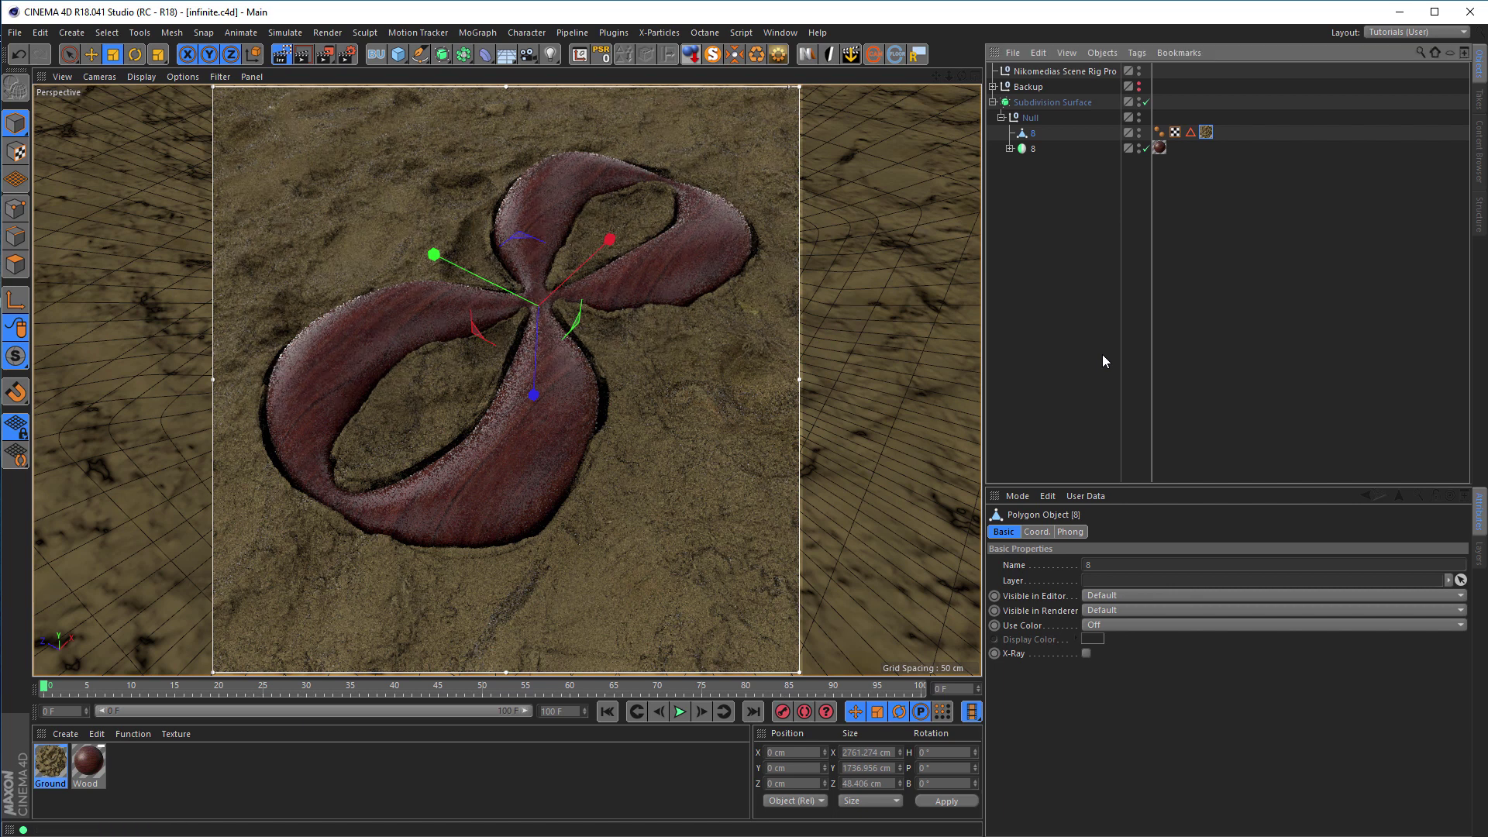
{"action": "key", "text": "alt+r"}
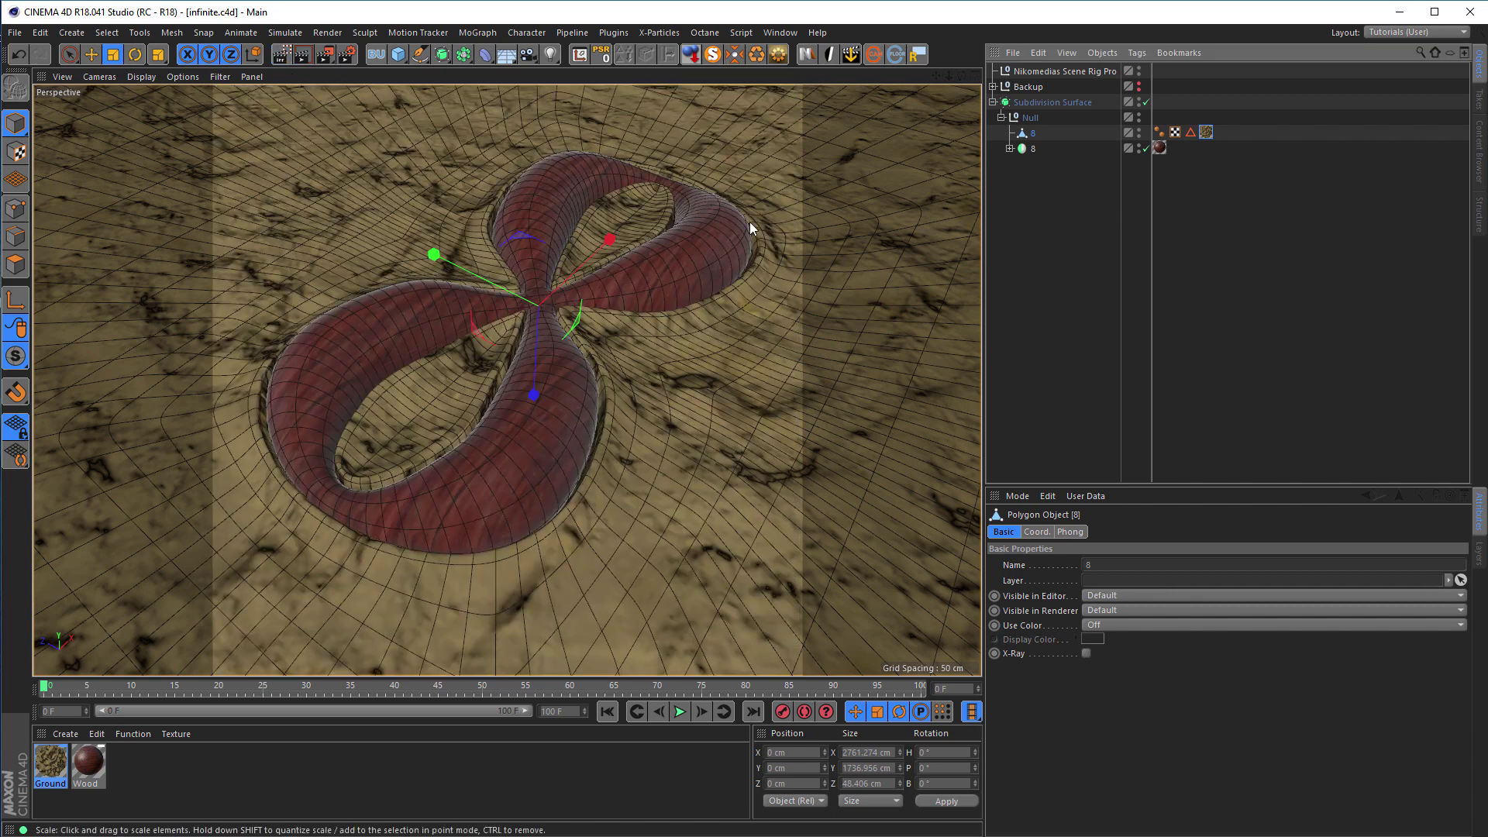
{"action": "left_click", "coordinate": [1395, 32]}
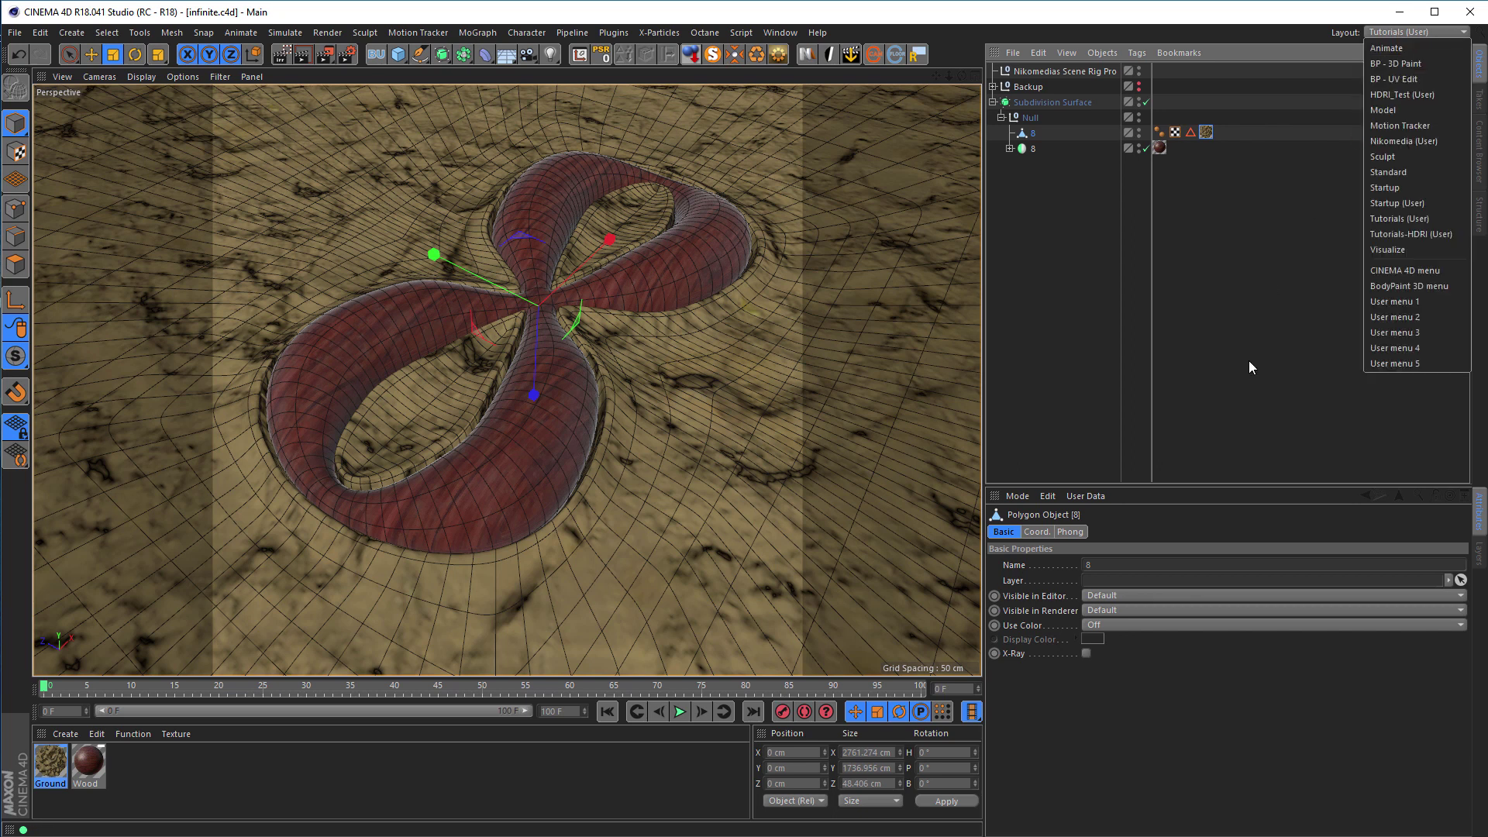
{"action": "left_click", "coordinate": [1423, 237]}
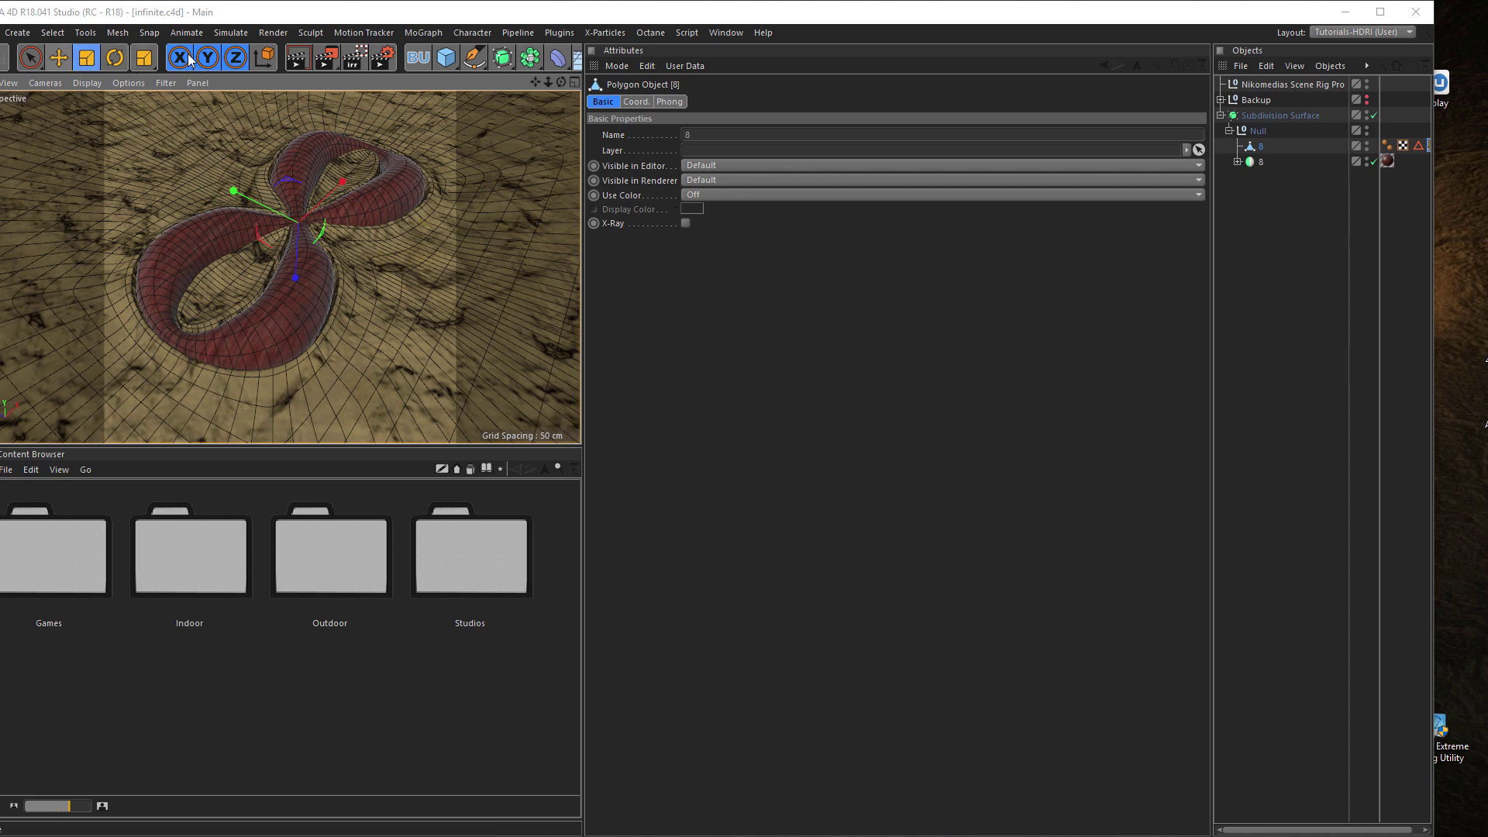
{"action": "left_click", "coordinate": [357, 59]}
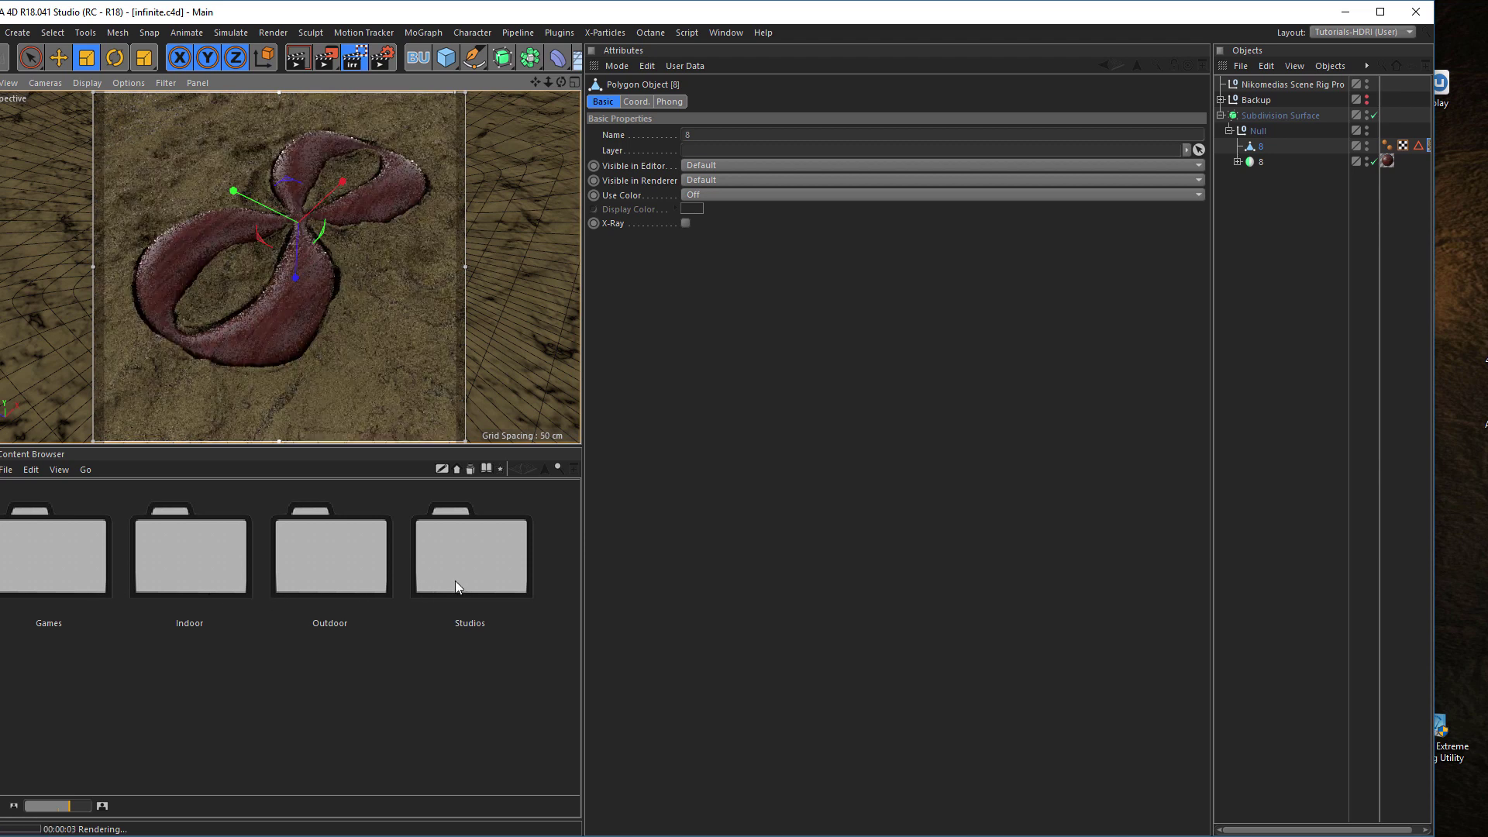
- Browse the Outdoor HDR folder and select secluded_beach_8k.hdr
{"action": "double_click", "coordinate": [335, 581]}
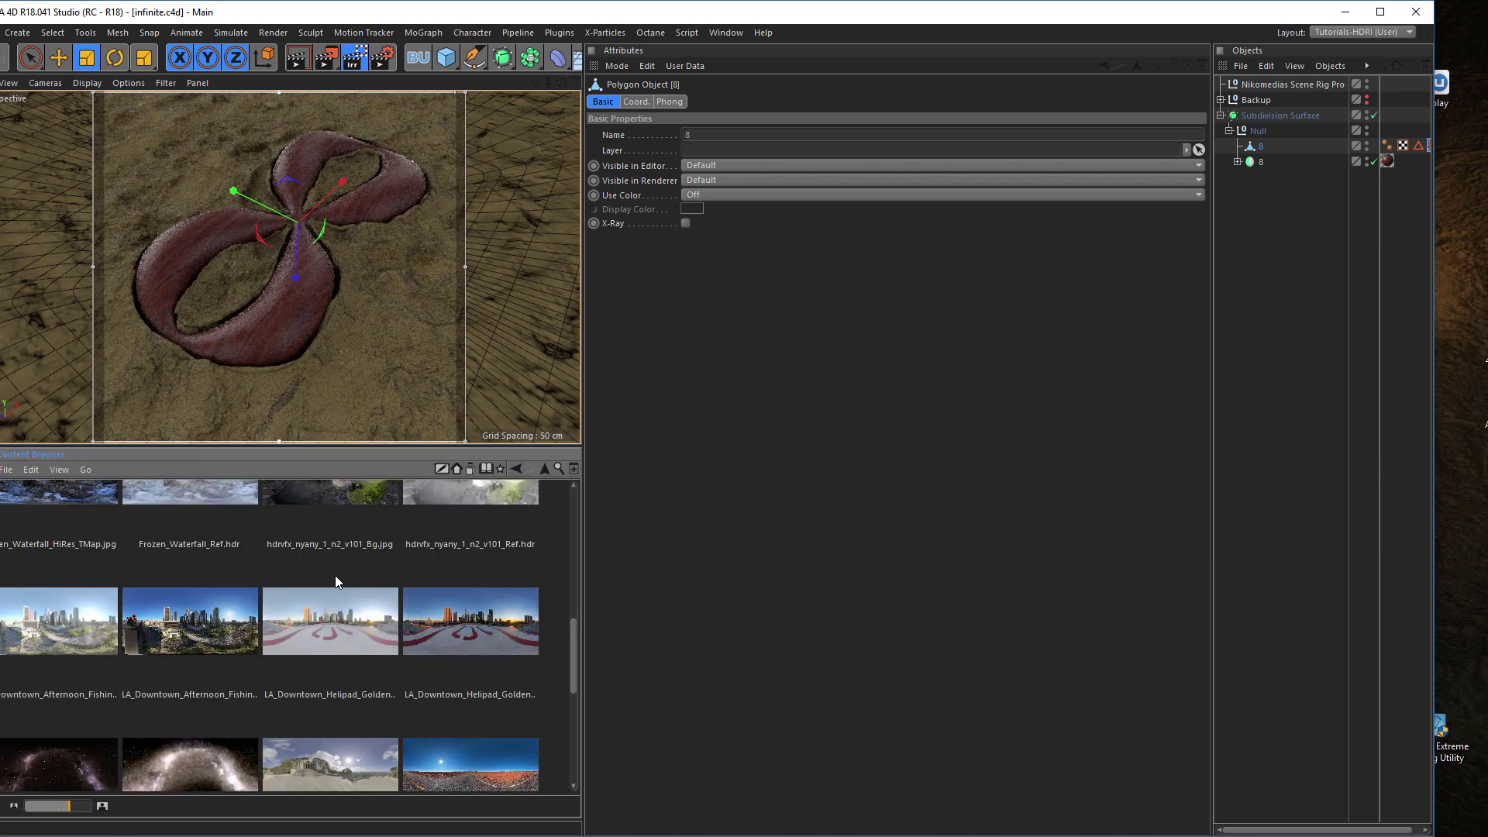
{"action": "left_click_drag", "start_coordinate": [570, 631], "coordinate": [575, 731]}
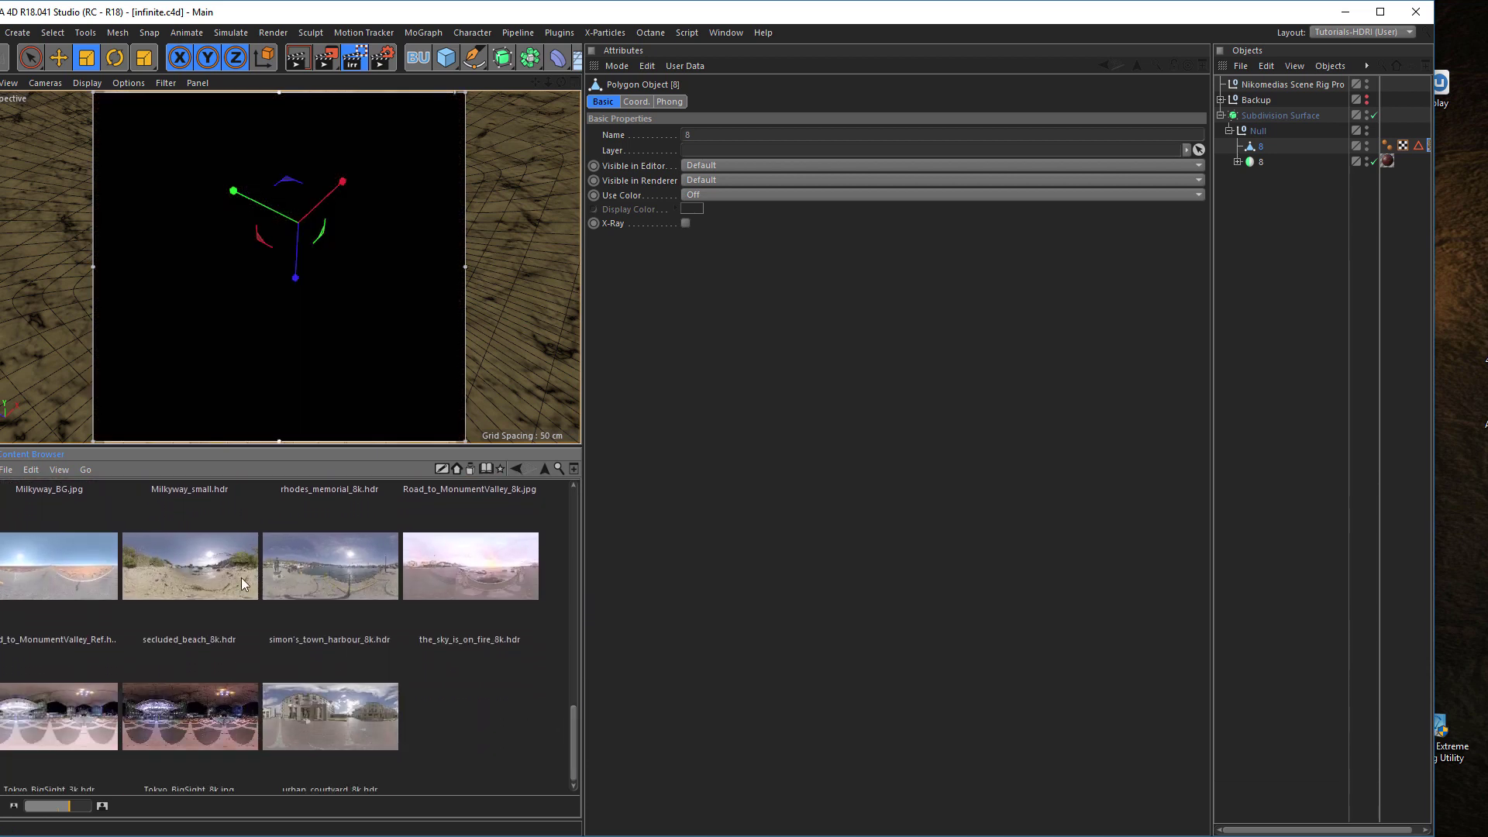
{"action": "left_click", "coordinate": [200, 574]}
{"action": "scroll", "coordinate": [472, 527], "scroll_direction": "up", "scroll_amount": 2}
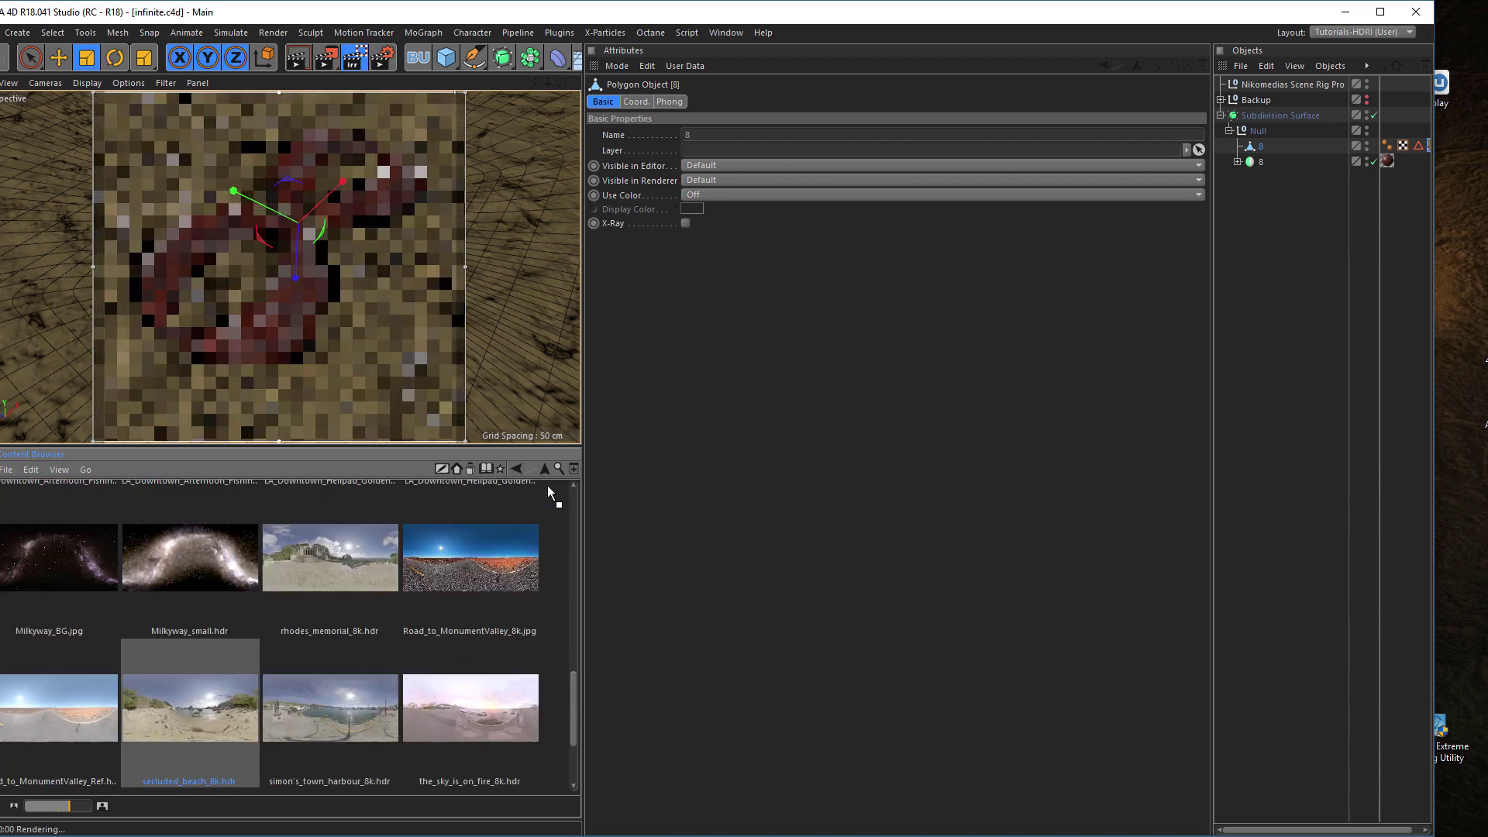
- Set secluded_beach_8k.hdr as the Nikomedias Scene Rig Pro HDRI, then restore the Tutorials layout
{"action": "left_click", "coordinate": [1268, 85]}
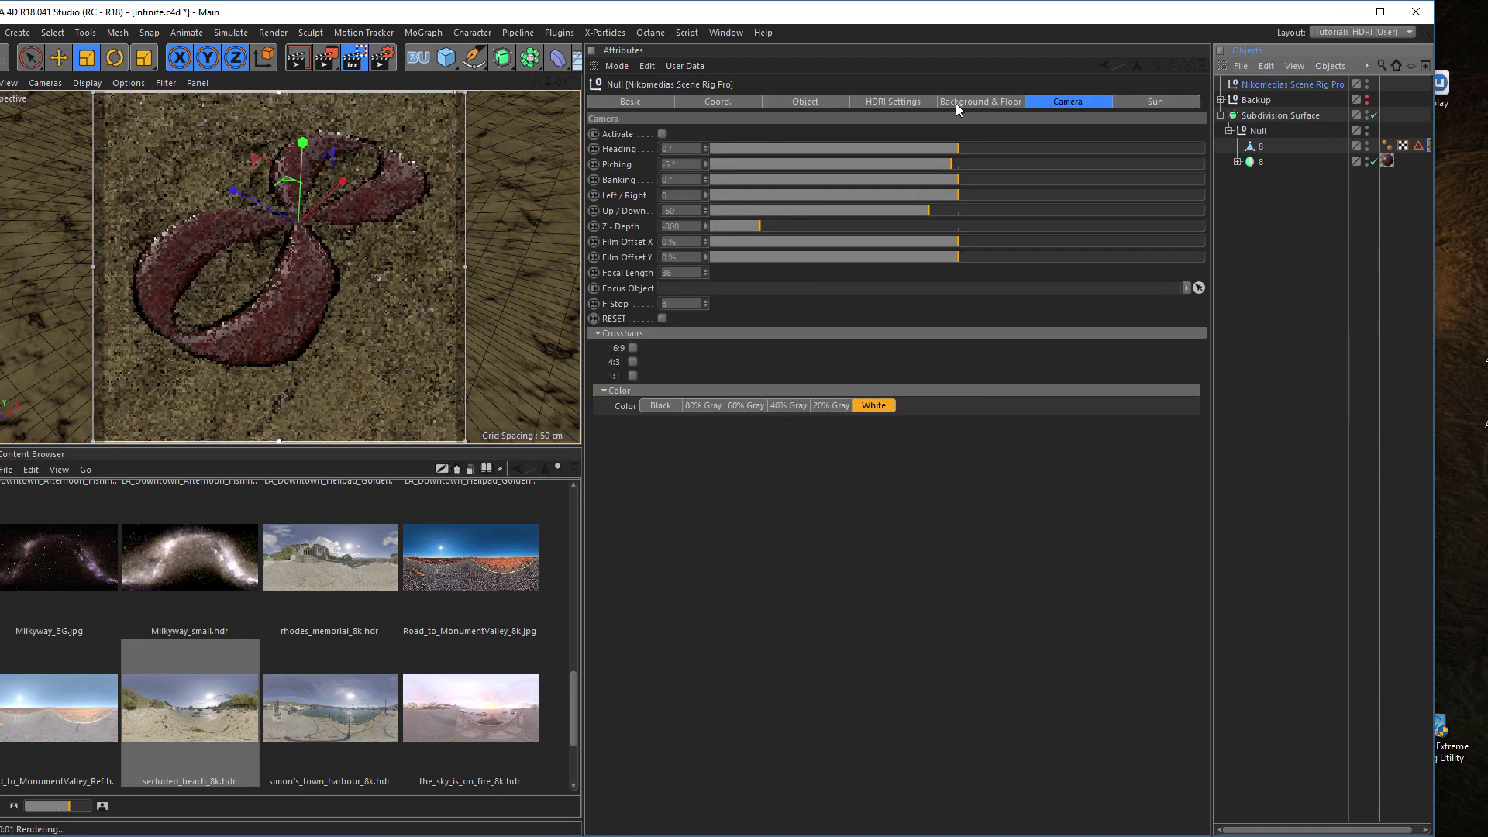
{"action": "left_click", "coordinate": [891, 102]}
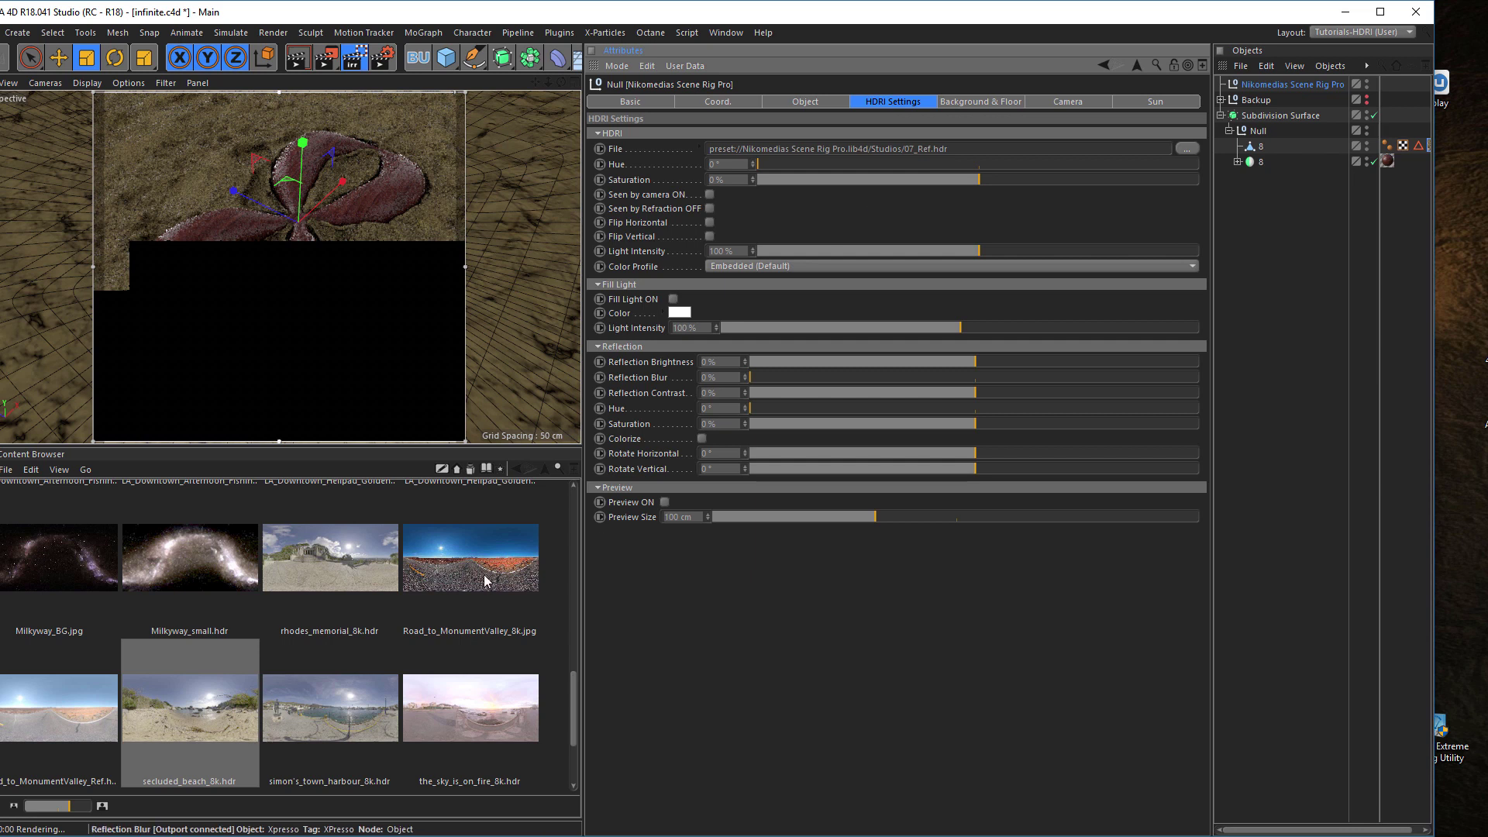
{"action": "left_click", "coordinate": [175, 719]}
{"action": "left_click_drag", "start_coordinate": [841, 156], "coordinate": [838, 154]}
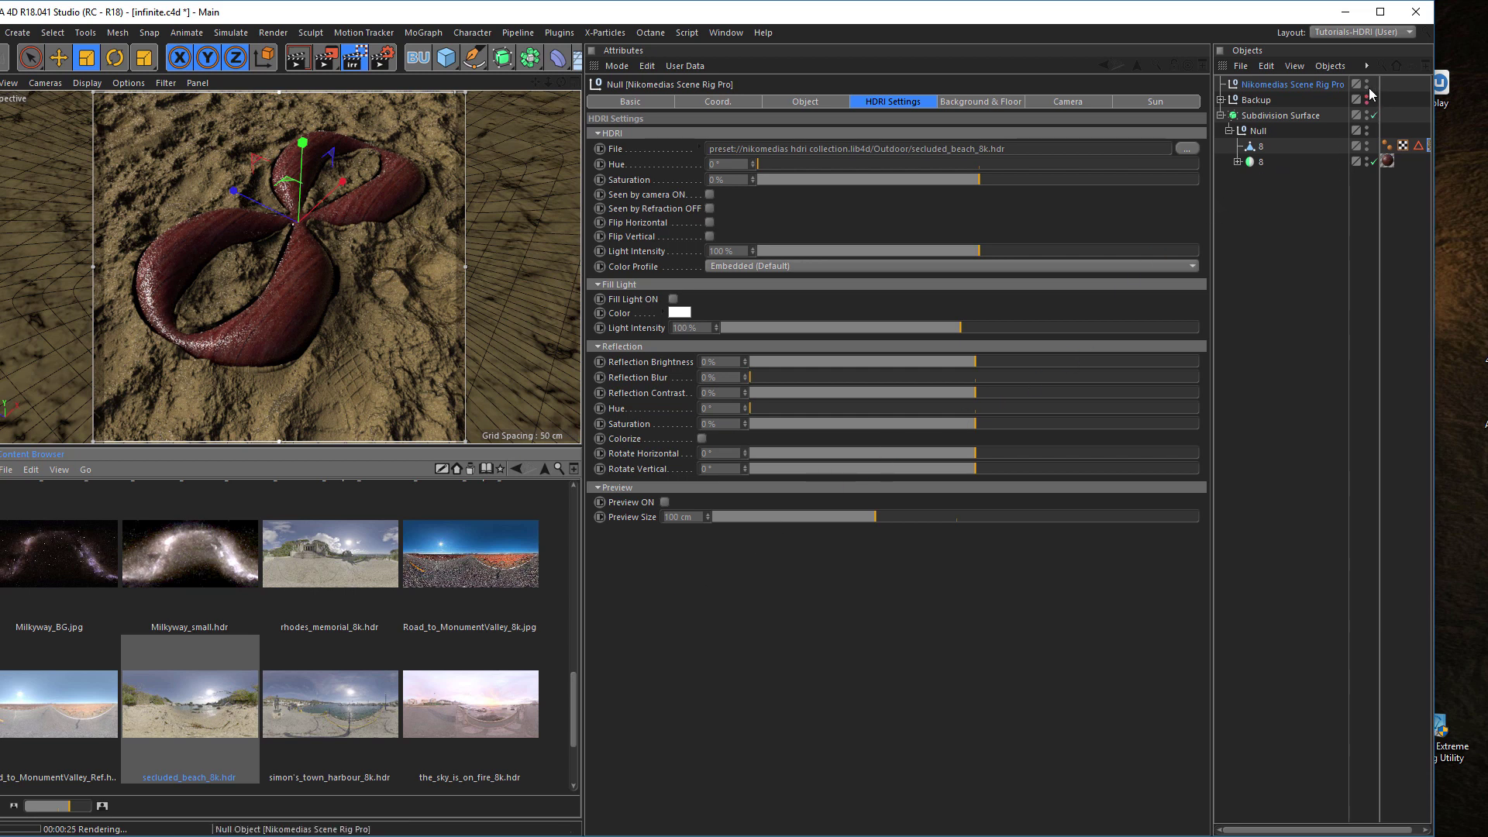
{"action": "left_click", "coordinate": [1371, 33]}
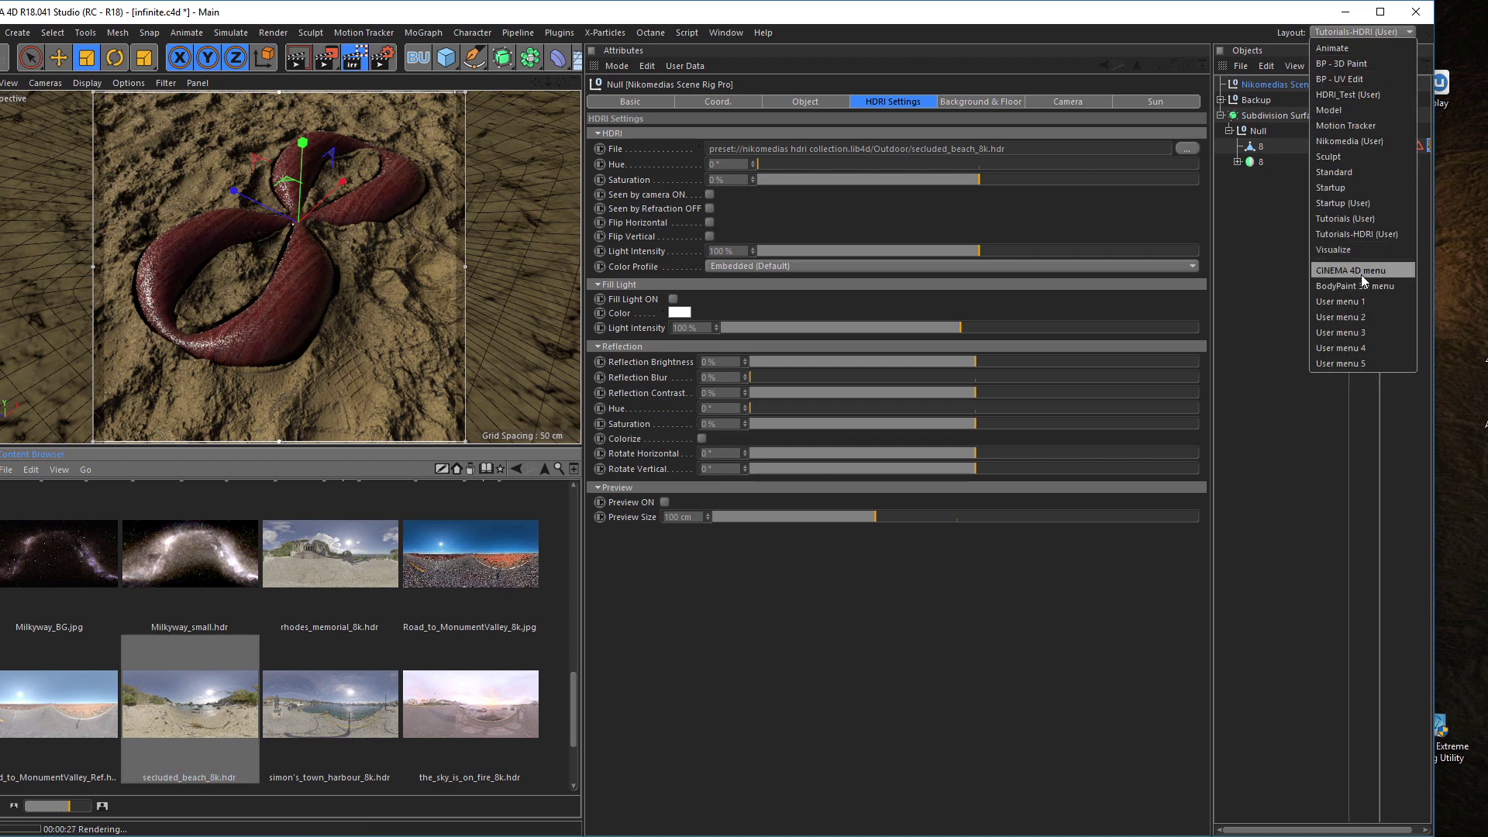
{"action": "left_click", "coordinate": [1364, 219]}
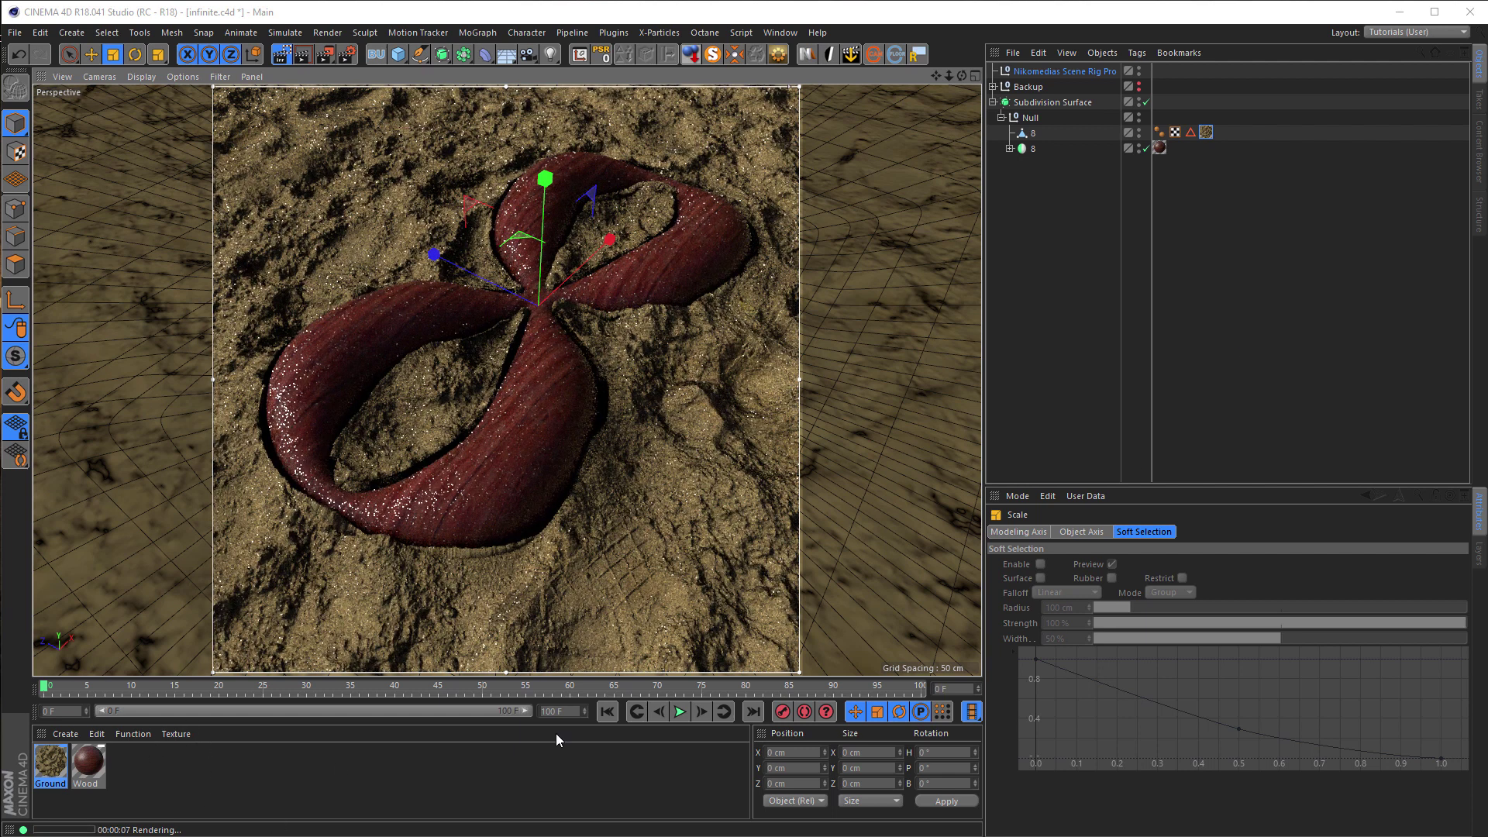
- Show a slightly larger HDRI preview sphere and rotate the beach HDRI horizontally
{"action": "left_click", "coordinate": [1092, 73]}
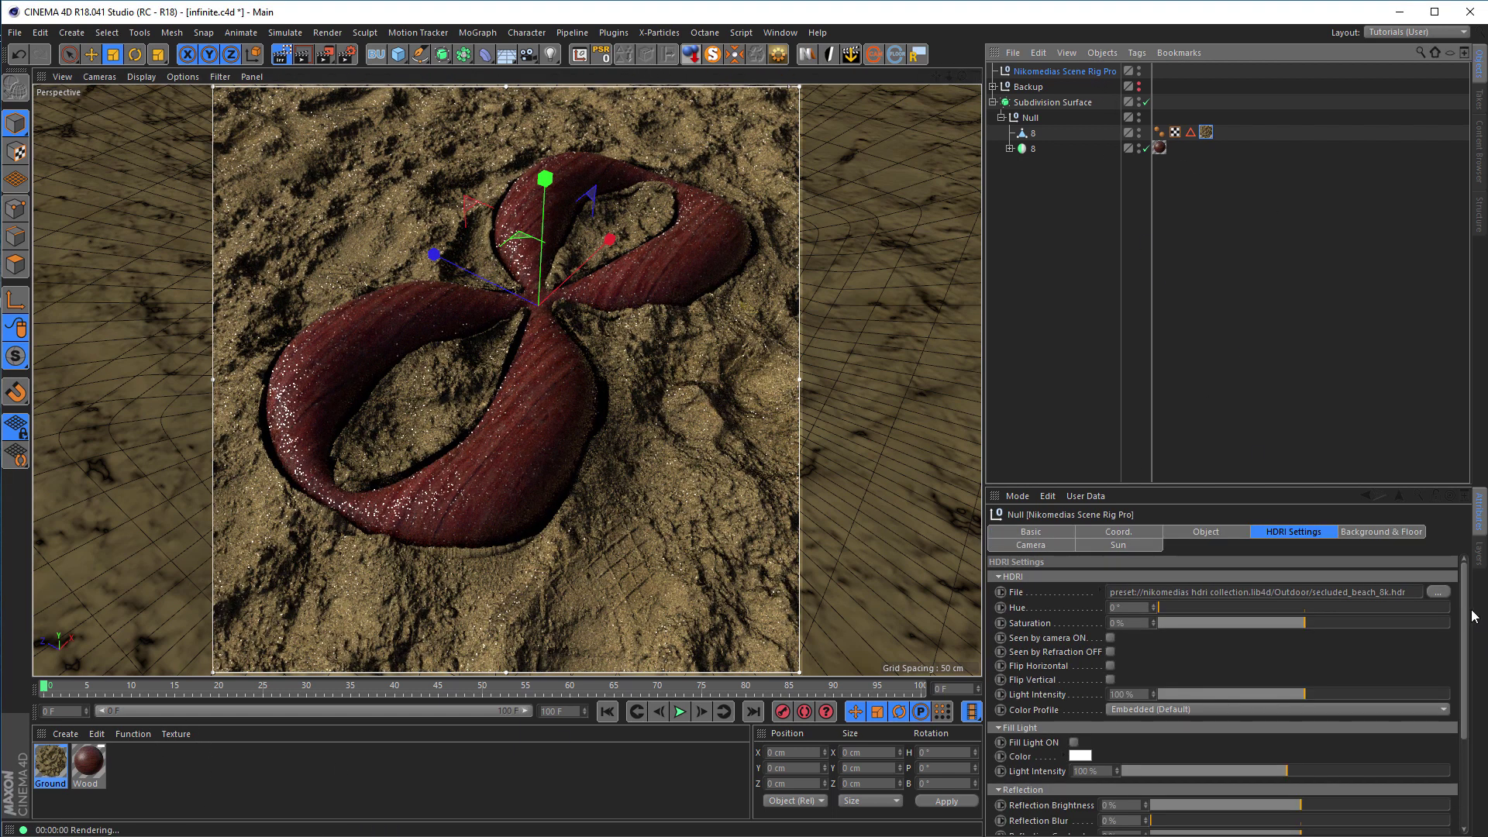
{"action": "scroll", "coordinate": [1458, 731], "scroll_direction": "down", "scroll_amount": 3}
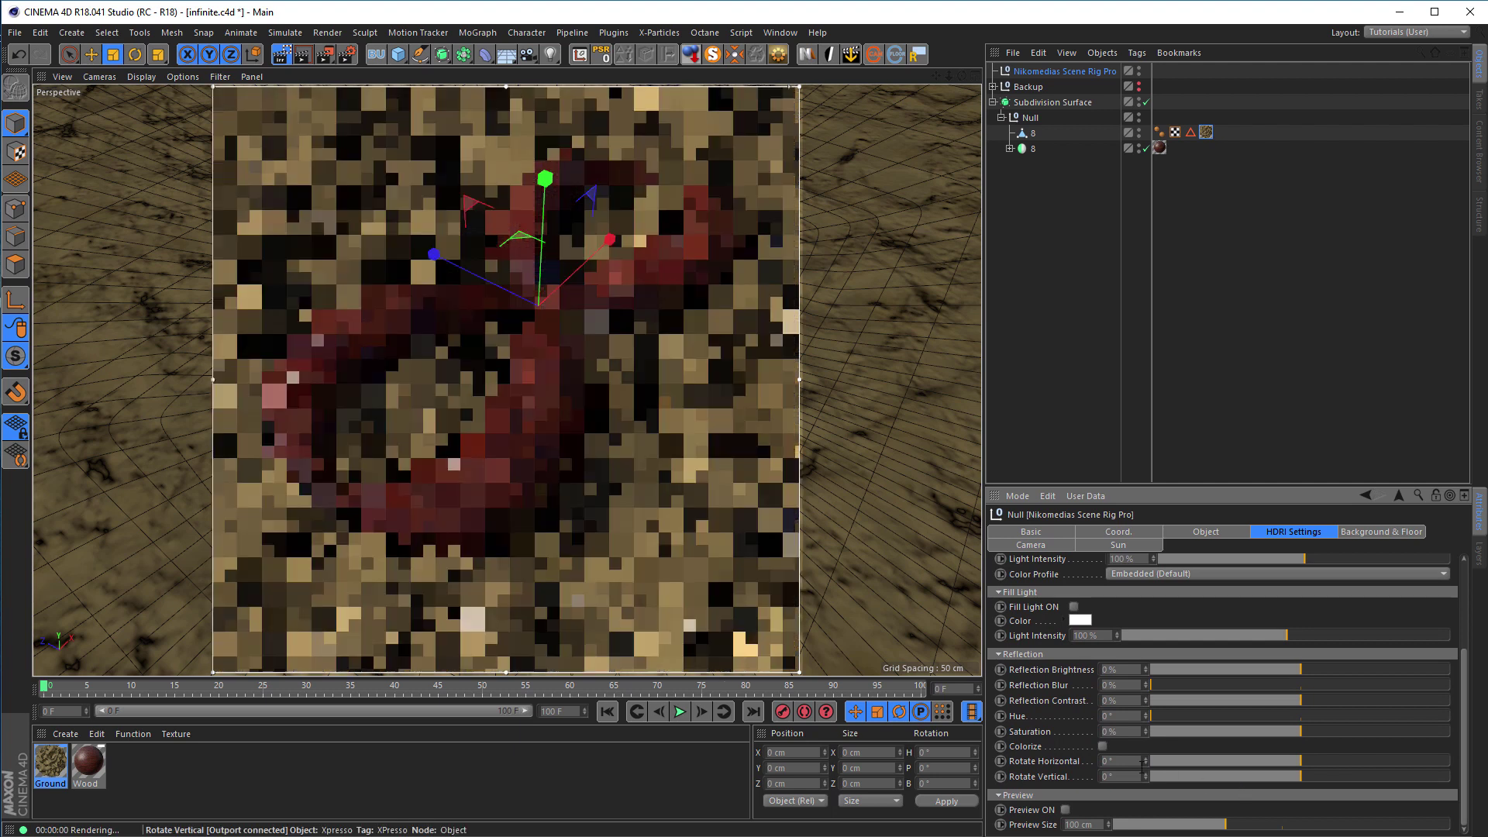
{"action": "left_click", "coordinate": [1066, 810]}
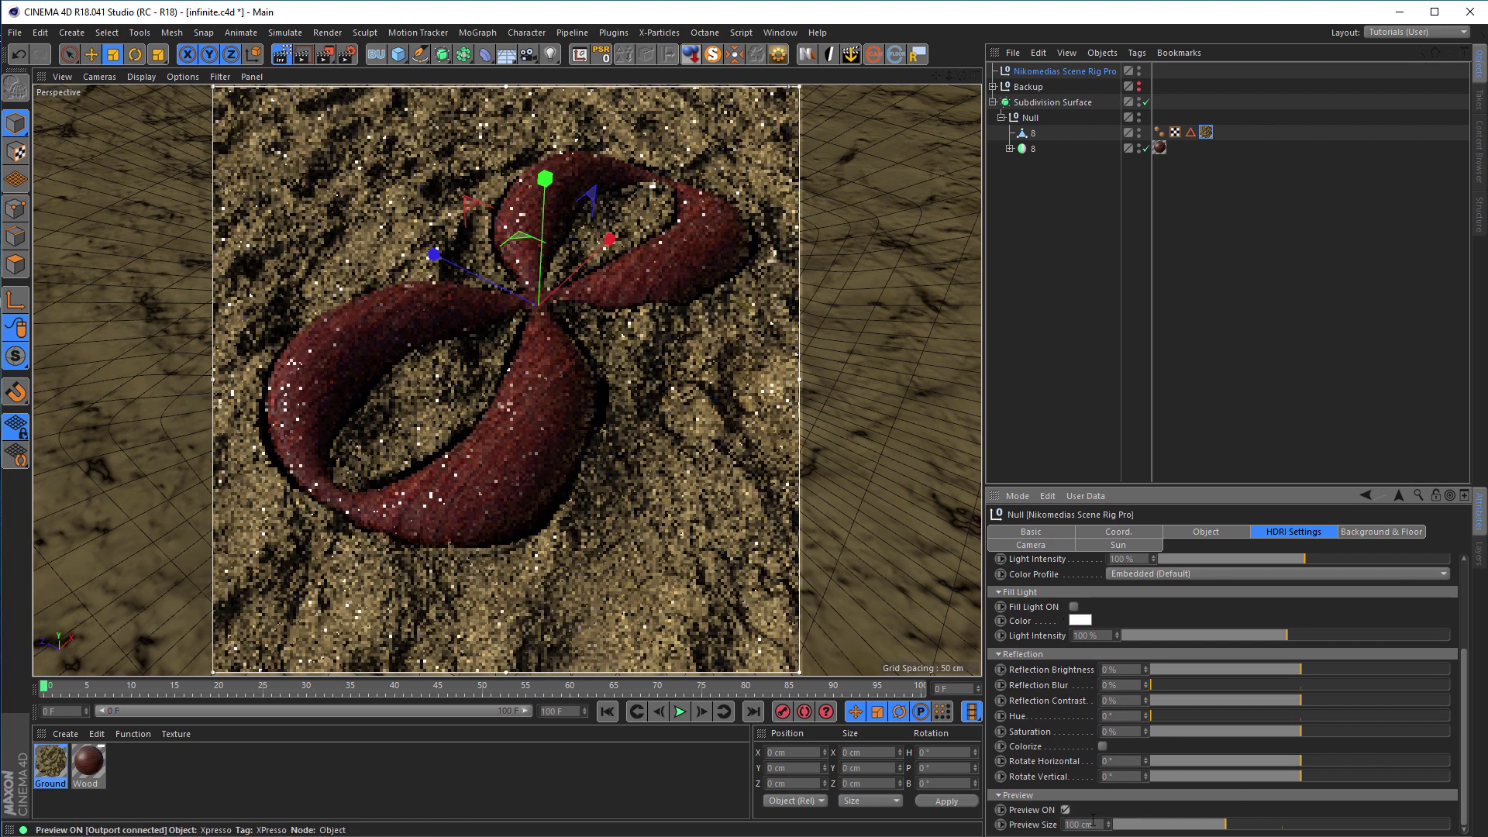
{"action": "left_click_drag", "start_coordinate": [1226, 825], "coordinate": [1245, 827]}
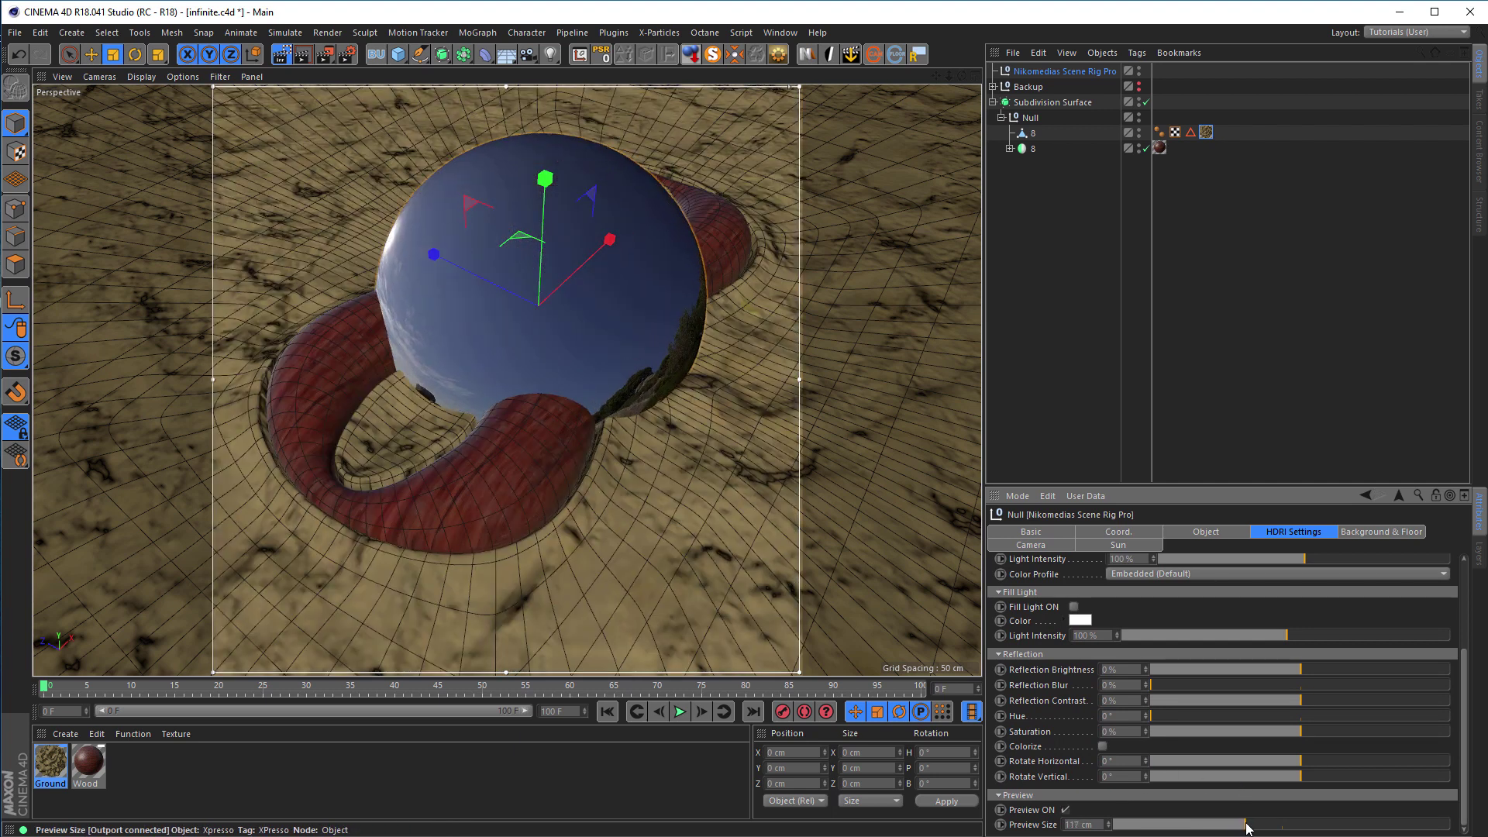
{"action": "left_click_drag", "start_coordinate": [1304, 764], "coordinate": [1355, 760]}
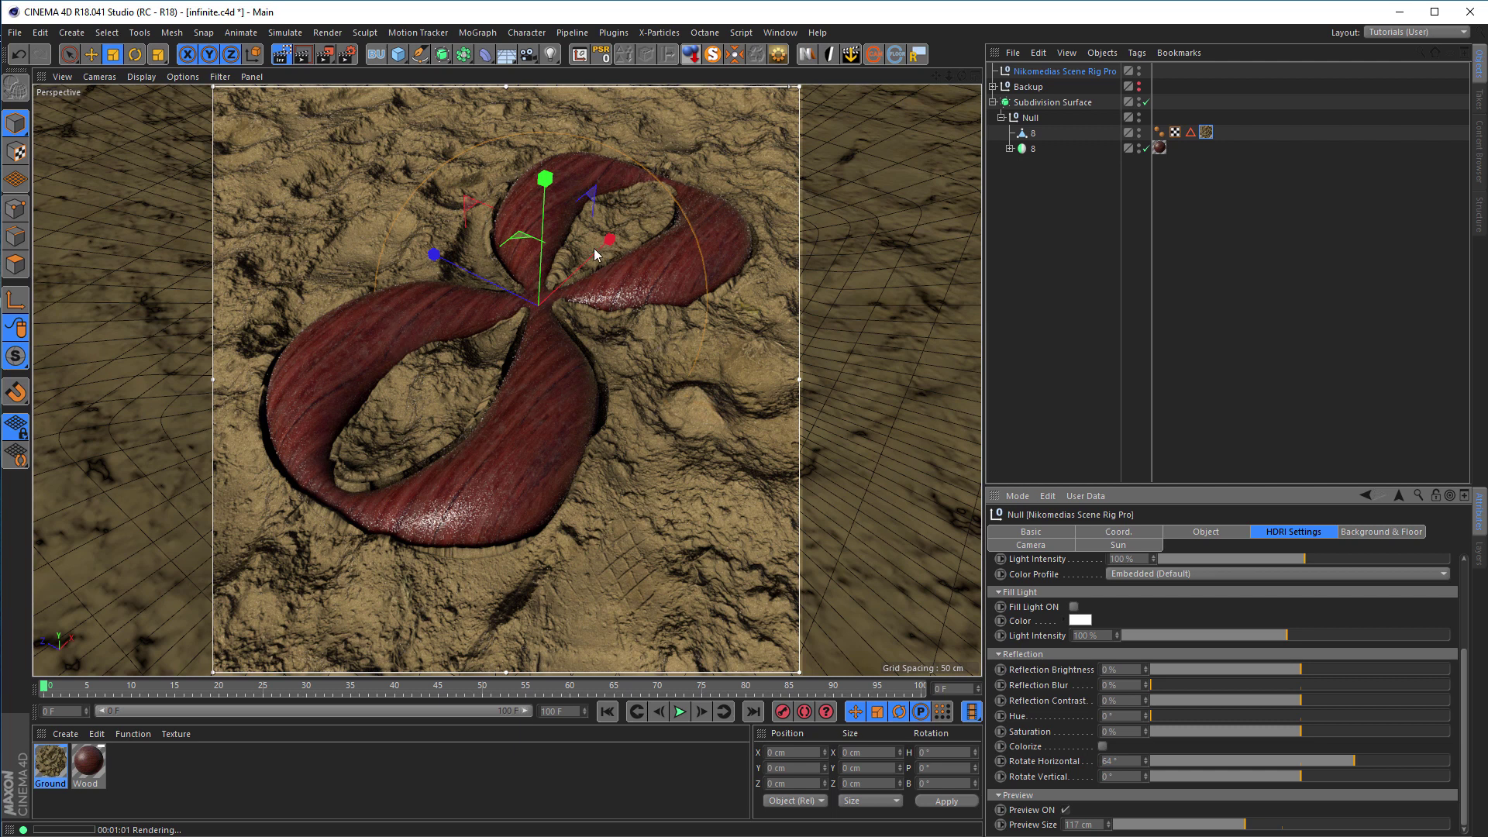
- Stop the render preview, save the scene, and switch the HDRI preview sphere off
{"action": "left_click", "coordinate": [547, 314]}
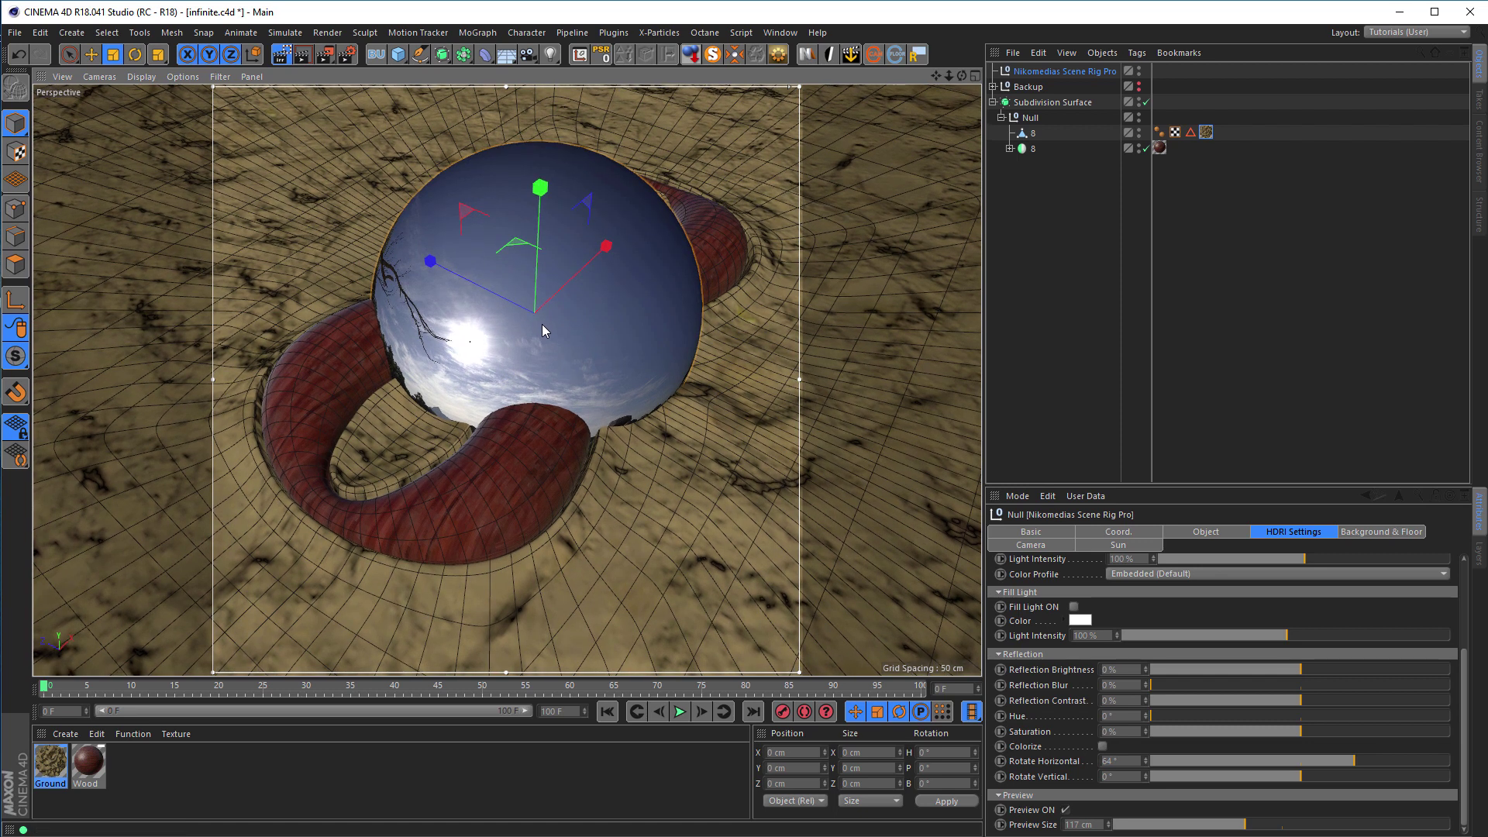
{"action": "key", "text": "ctrl+s"}
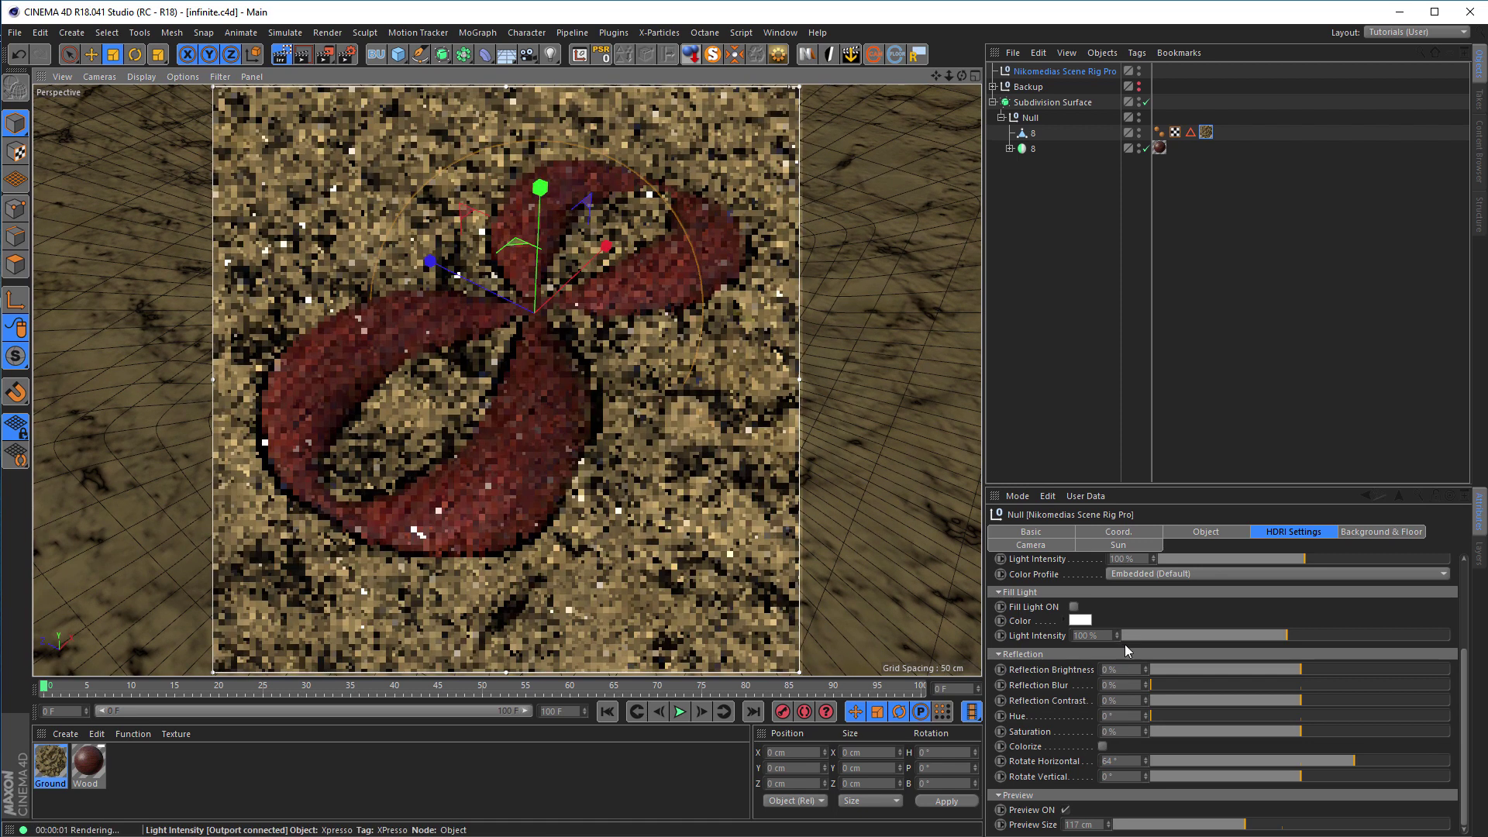
{"action": "left_click", "coordinate": [1067, 810]}
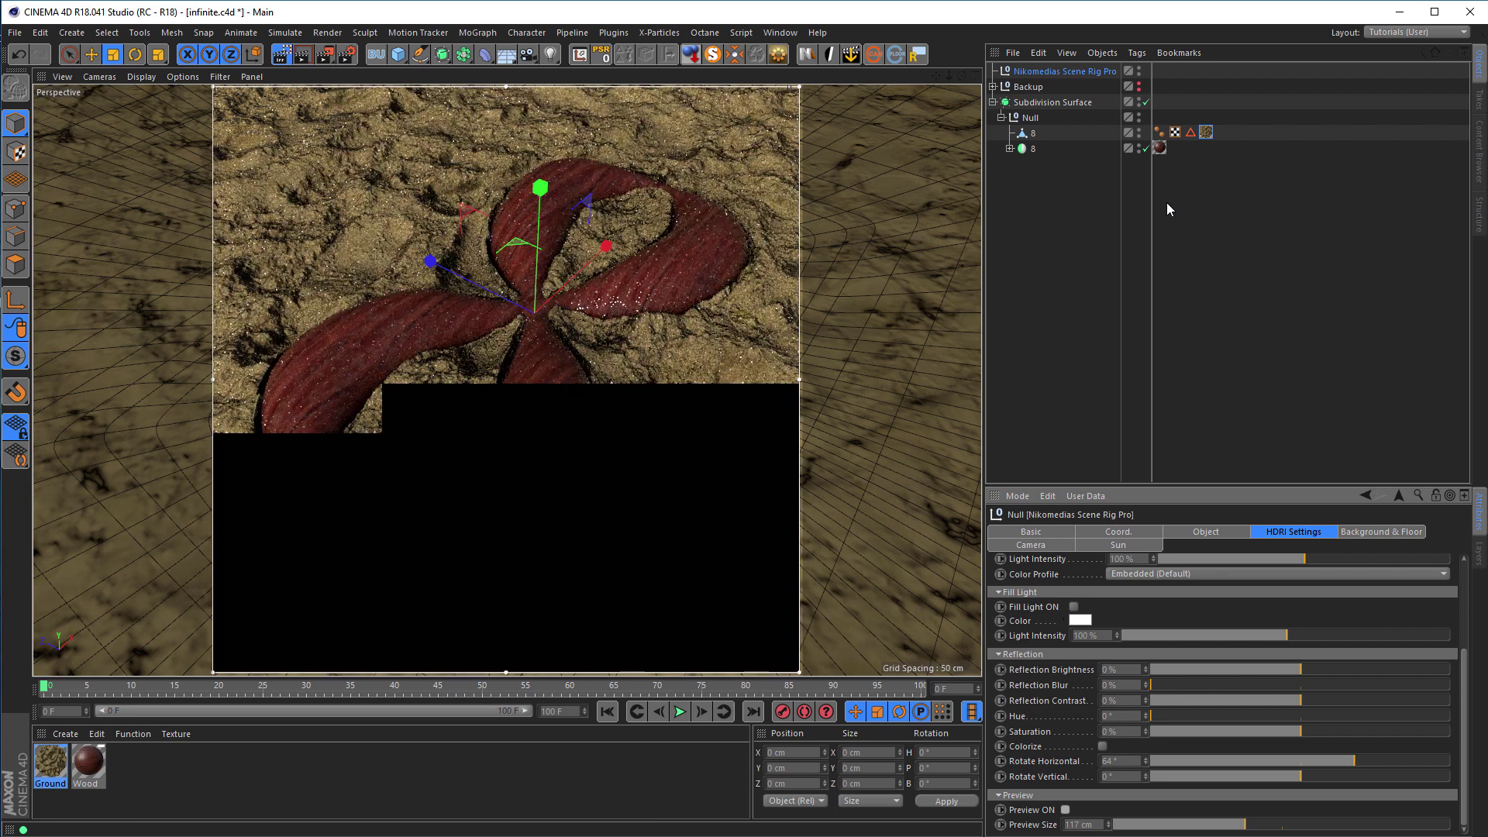
- Add a Compositing tag to symmetry object 8 and enable its Object Buffer 1
{"action": "left_click", "coordinate": [1023, 156]}
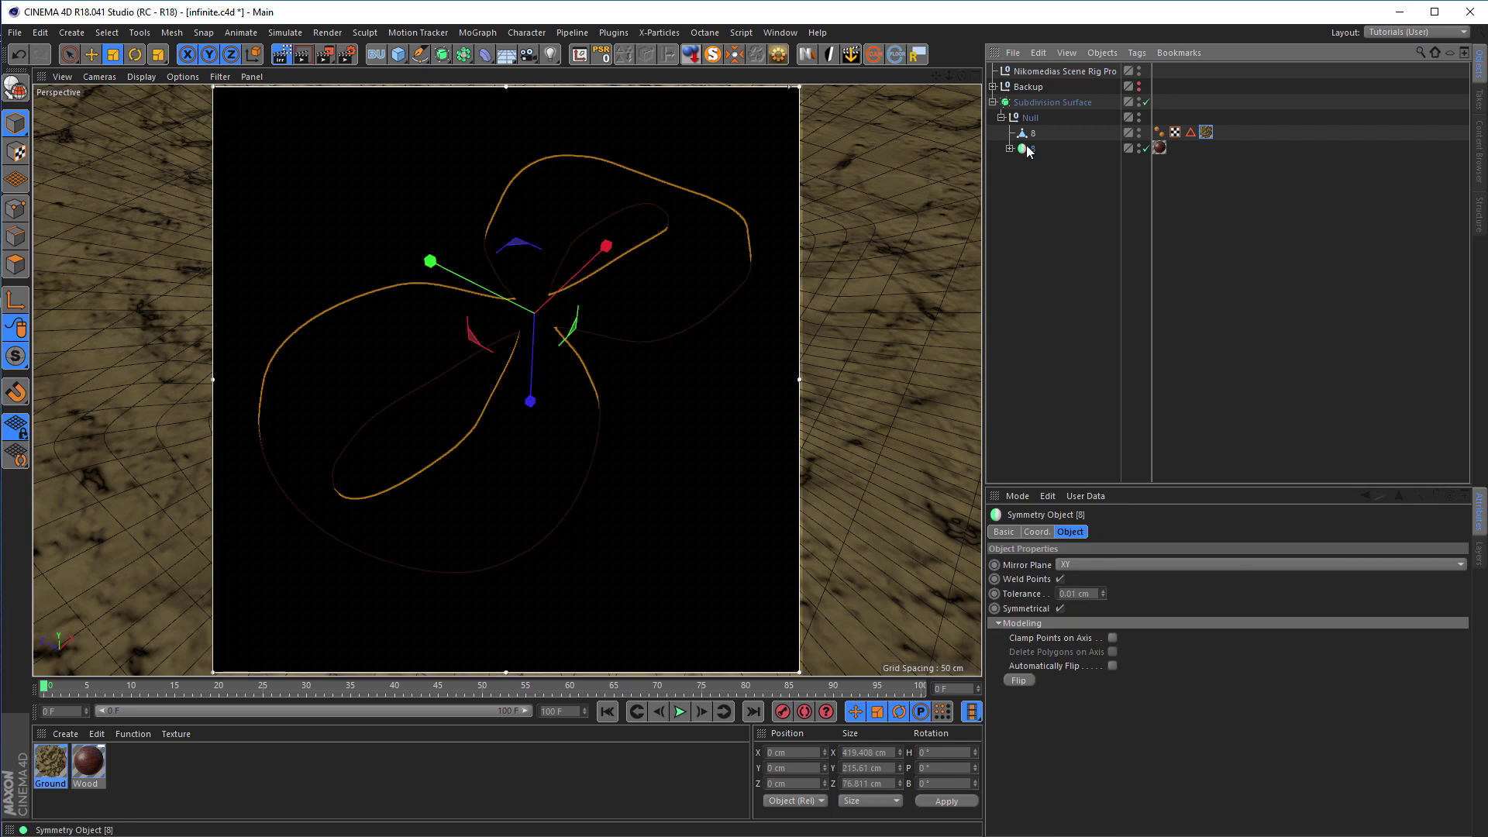
{"action": "right_click", "coordinate": [1024, 153]}
{"action": "mouse_move", "coordinate": [1126, 140]}
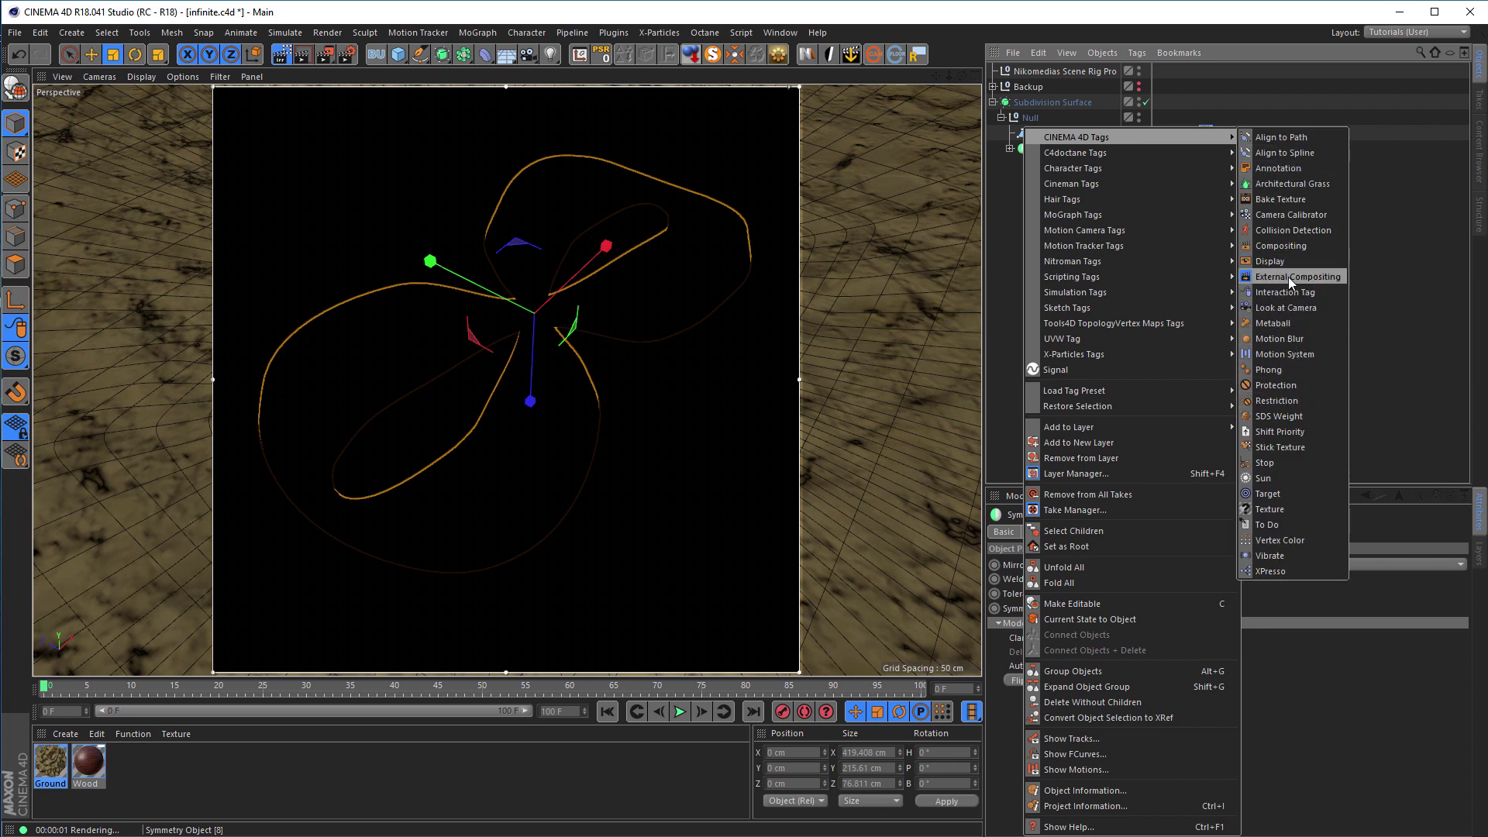
{"action": "left_click", "coordinate": [1285, 246]}
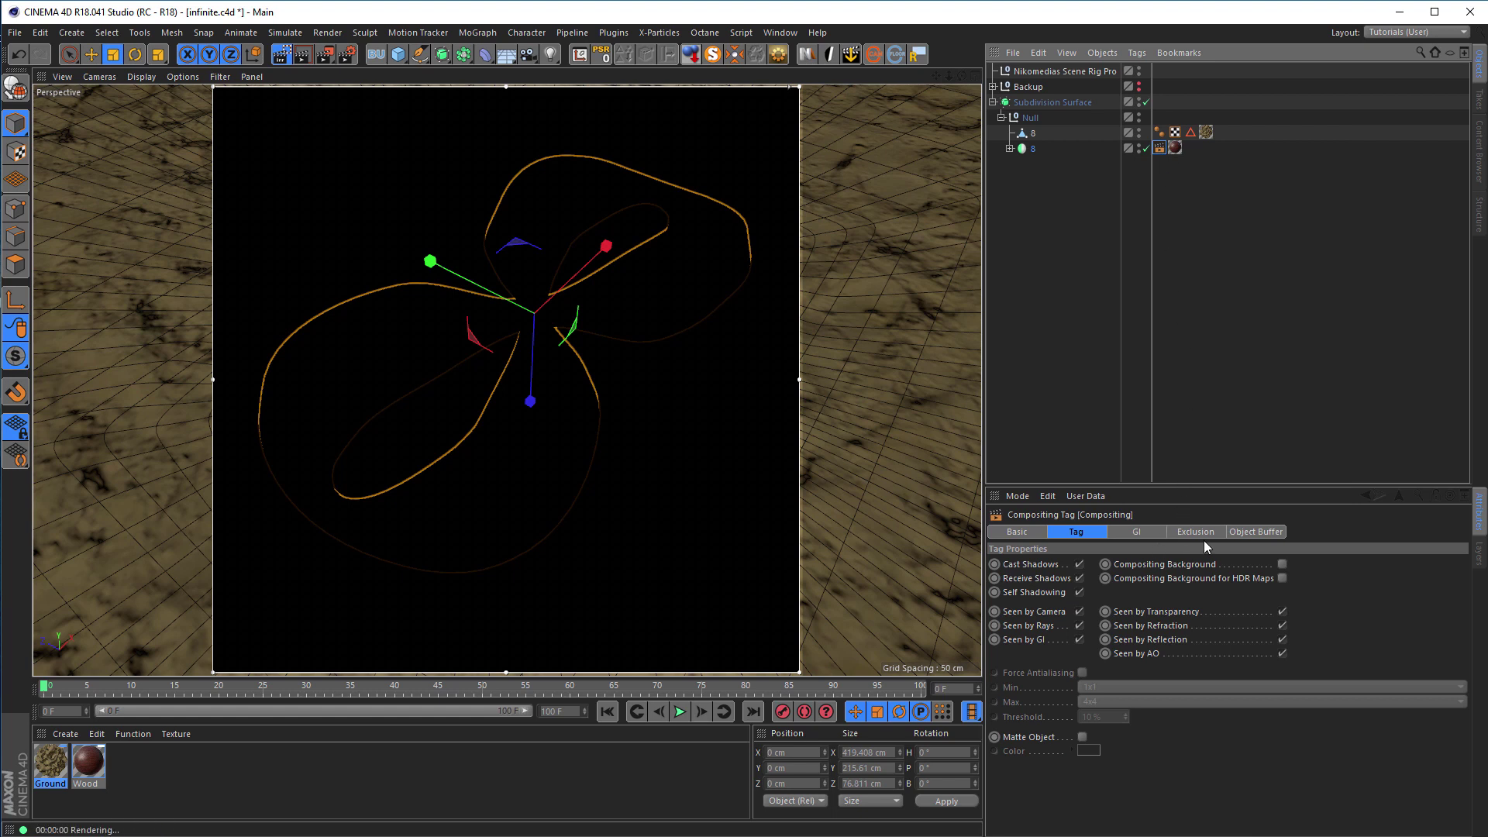
{"action": "left_click", "coordinate": [1257, 532]}
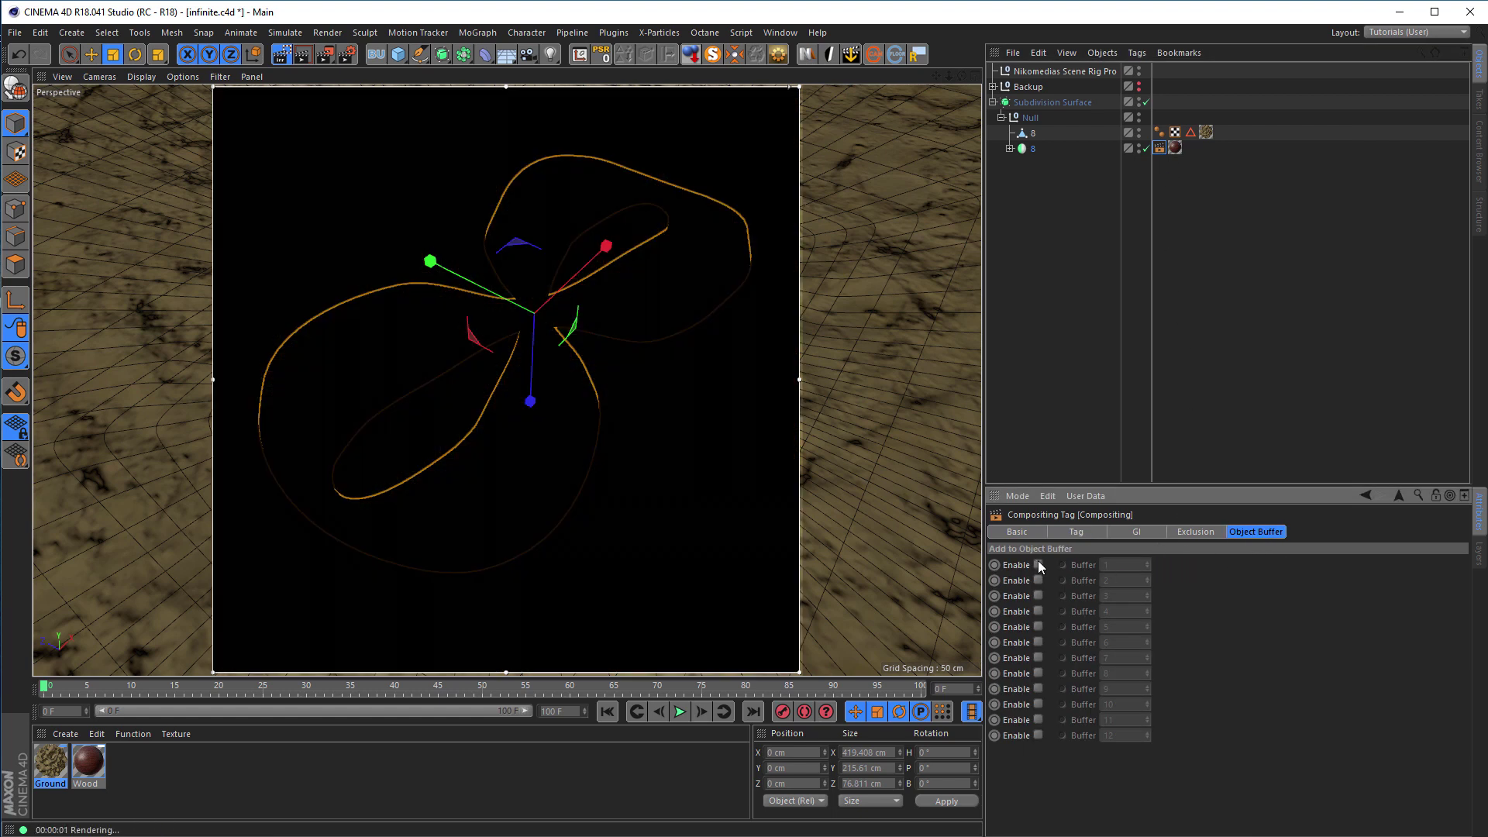
{"action": "left_click", "coordinate": [1039, 564]}
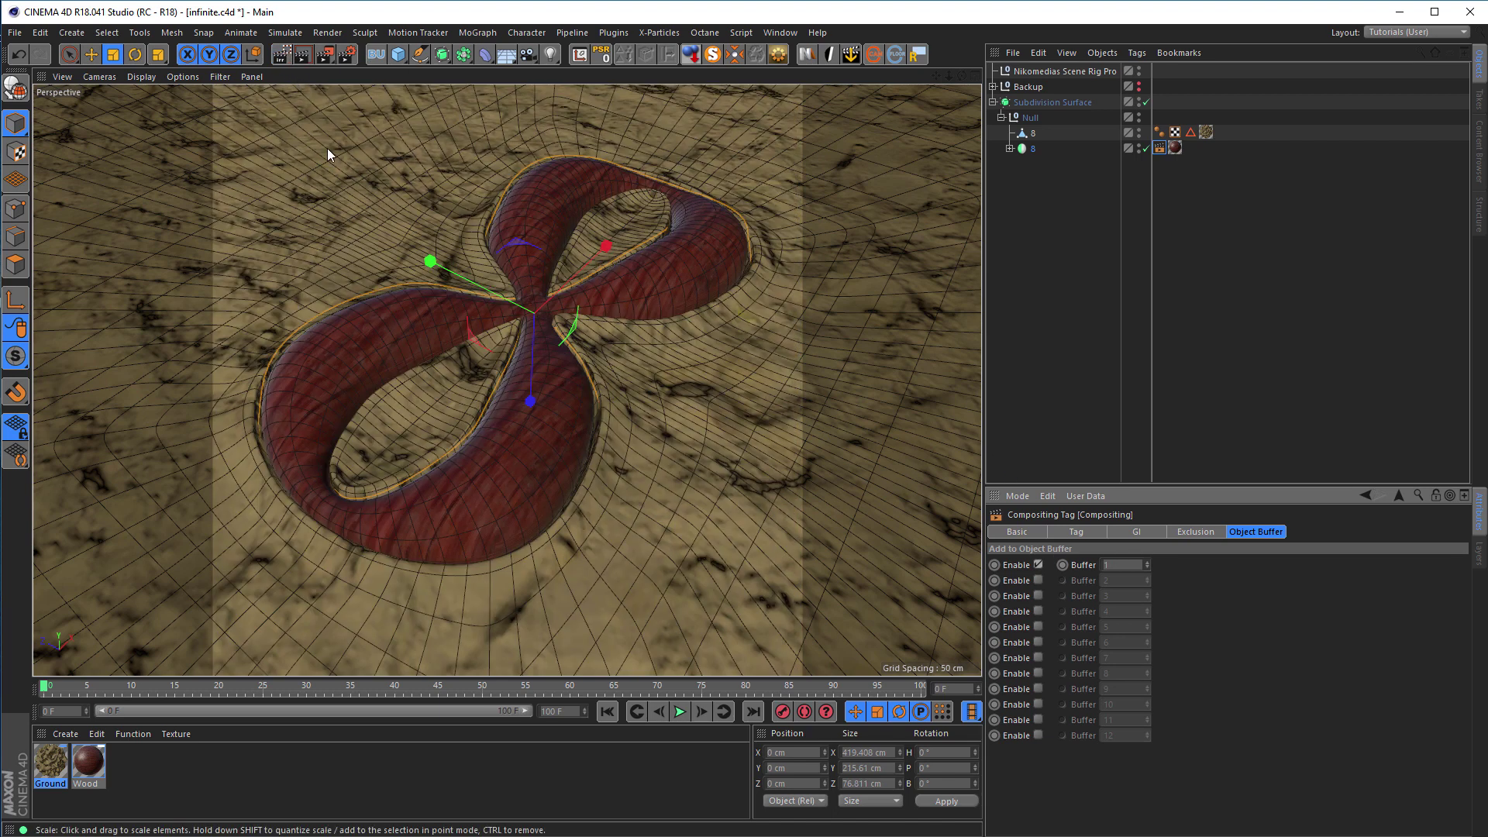
{"action": "left_click", "coordinate": [346, 53]}
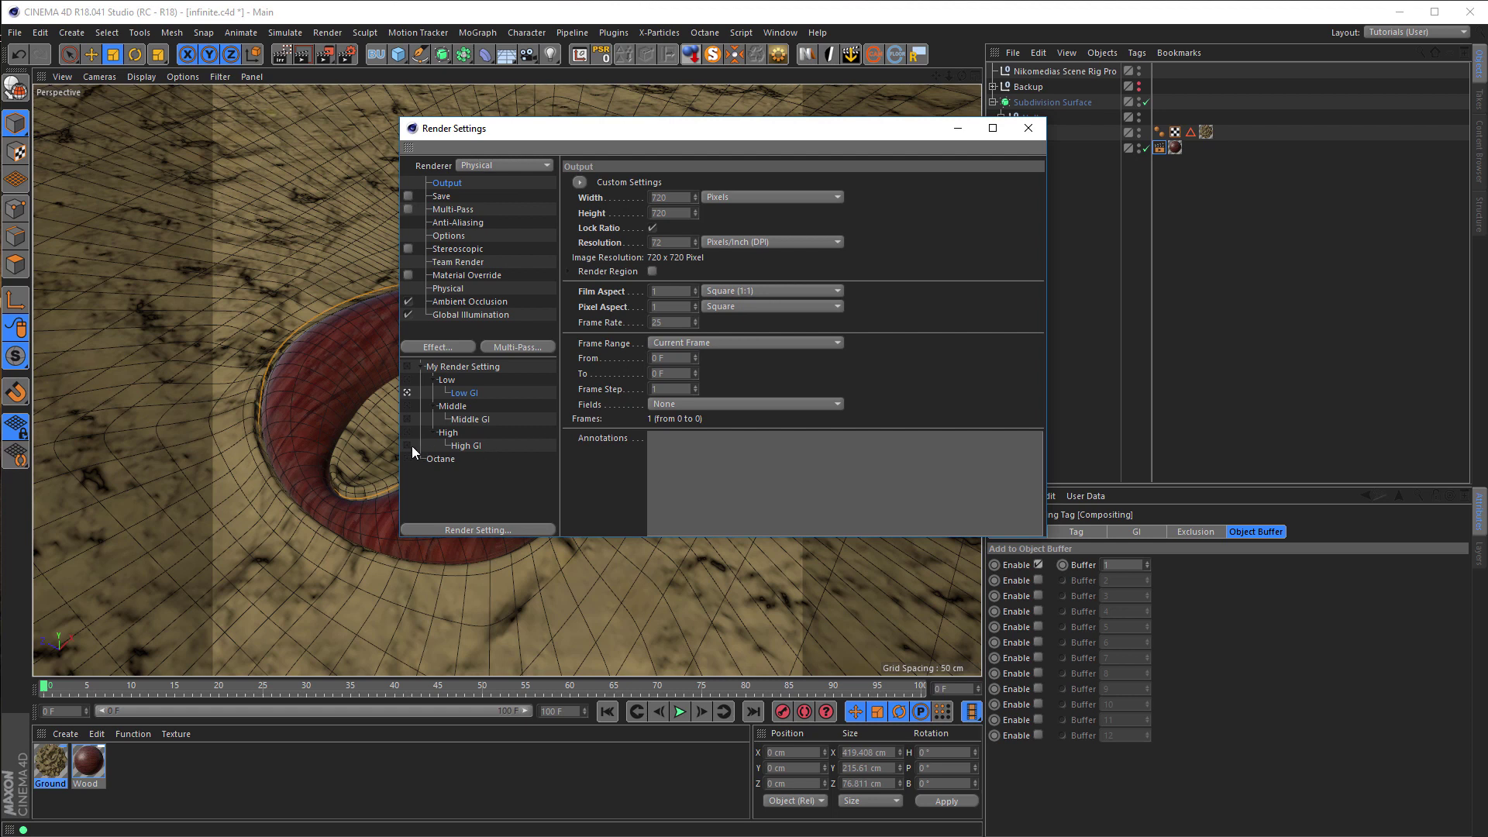
- Make High GI the active render setting and set the output width to 720 pixels
{"action": "left_click", "coordinate": [408, 445]}
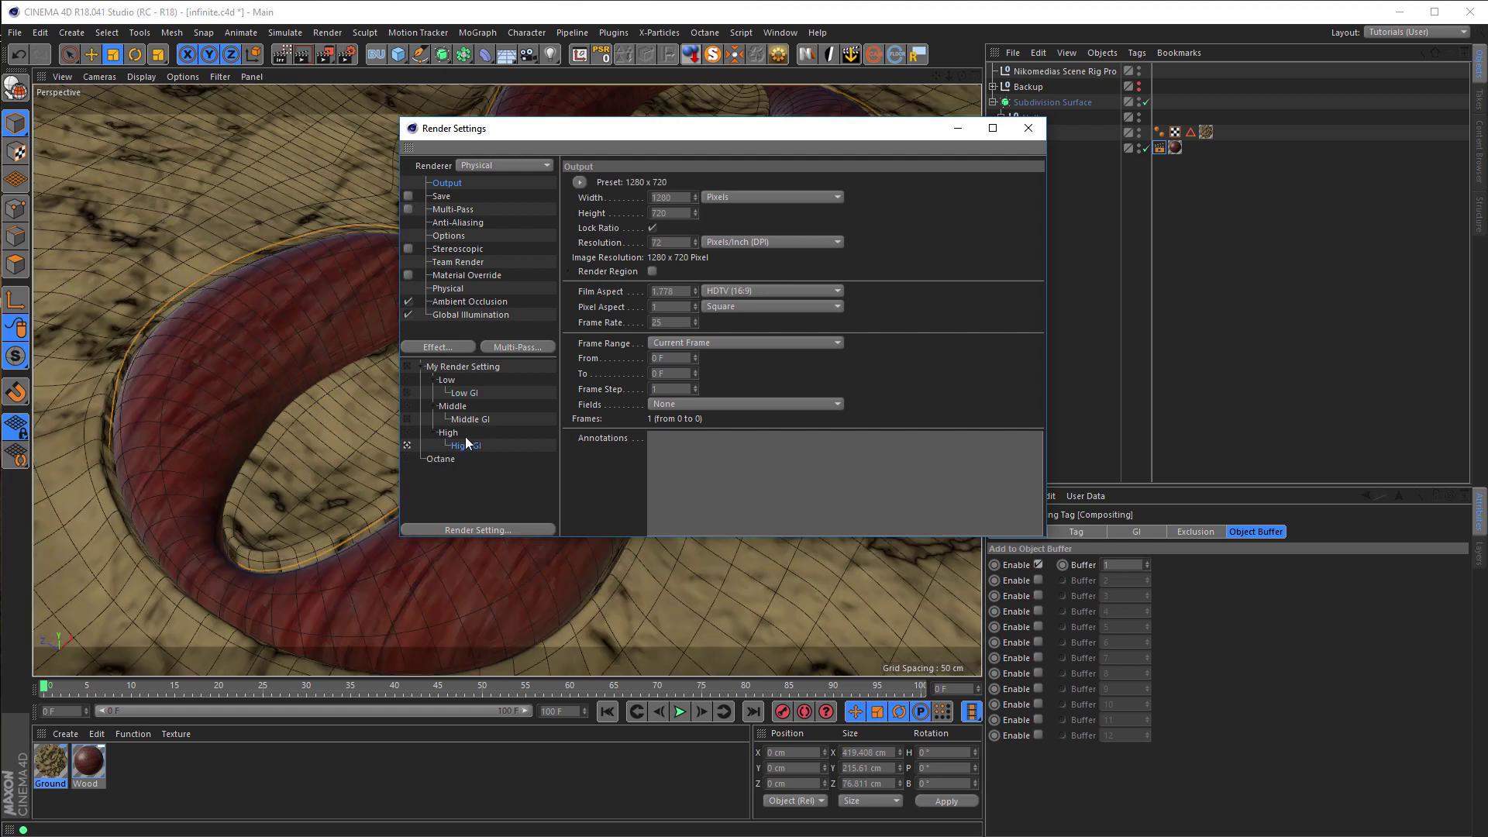
{"action": "left_click", "coordinate": [653, 229]}
{"action": "type", "text": "720"}
{"action": "key", "text": "Return"}
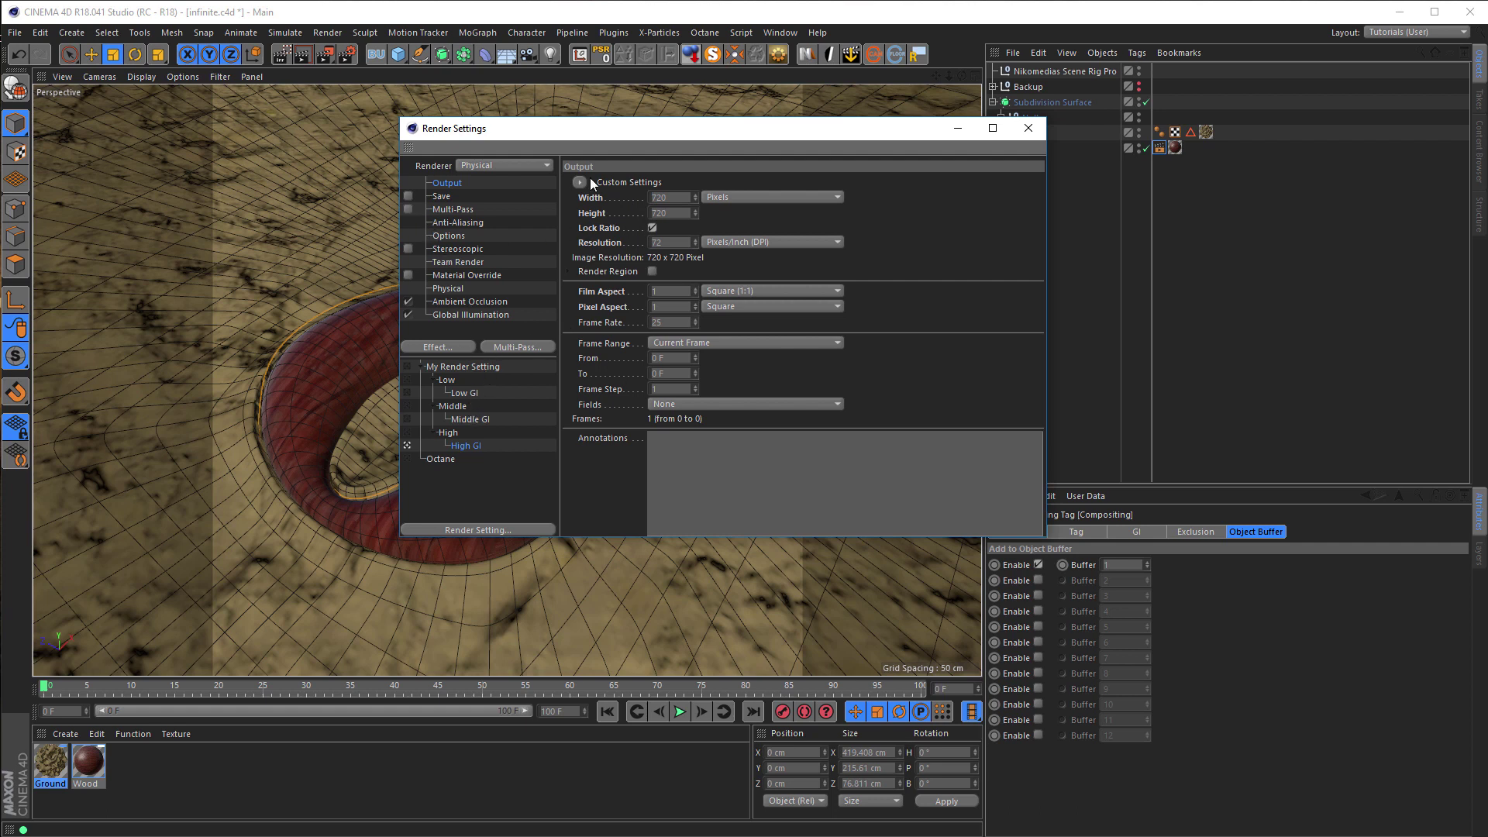
{"action": "left_click_drag", "start_coordinate": [615, 133], "coordinate": [639, 187]}
- Enable Multi-Pass with an Object Buffer pass and save the image with an alpha channel
{"action": "left_click", "coordinate": [431, 263]}
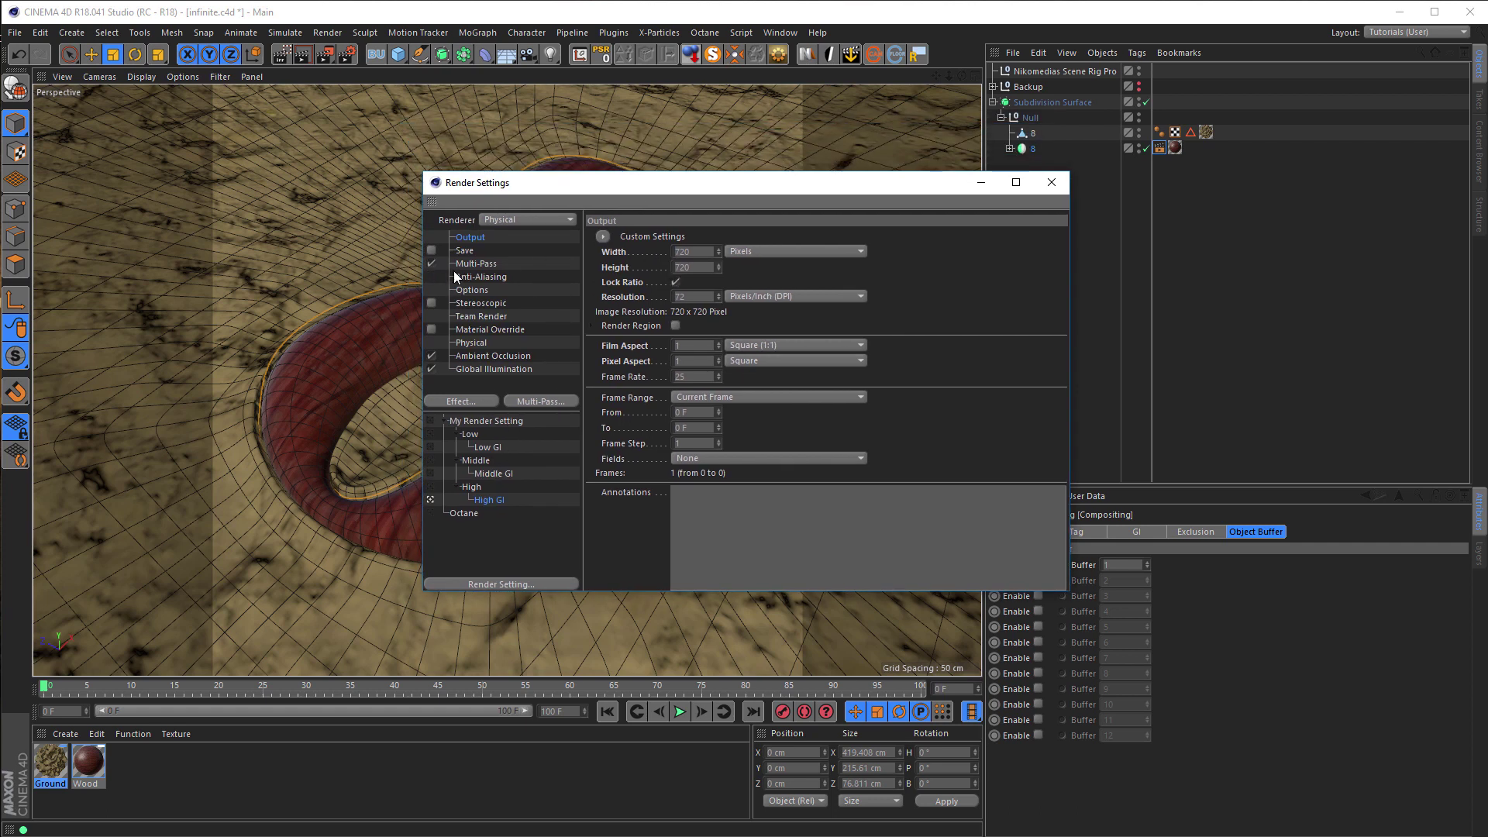
{"action": "right_click", "coordinate": [468, 263]}
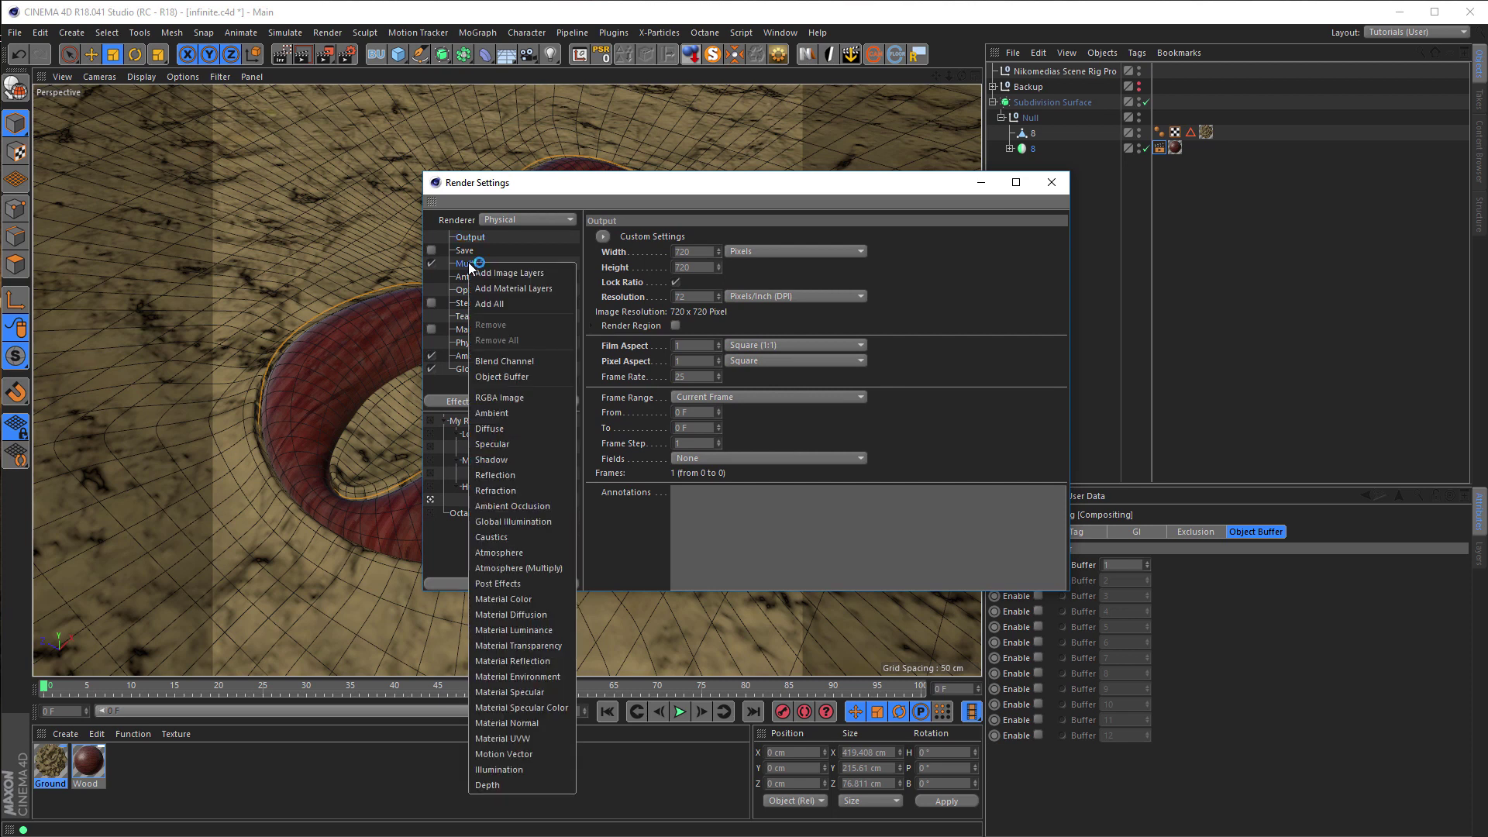
{"action": "left_click", "coordinate": [520, 376]}
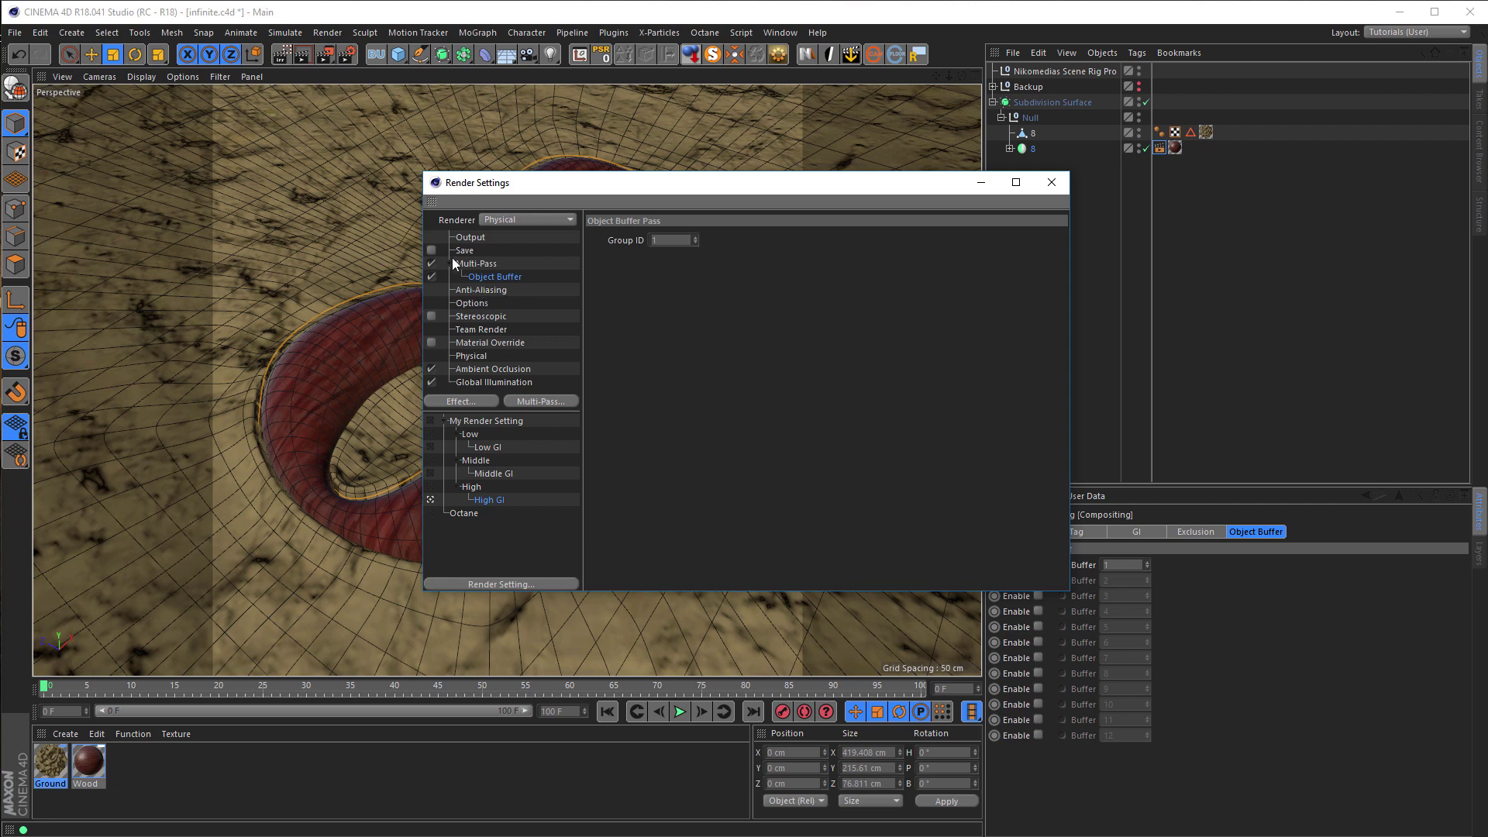
{"action": "left_click", "coordinate": [431, 250]}
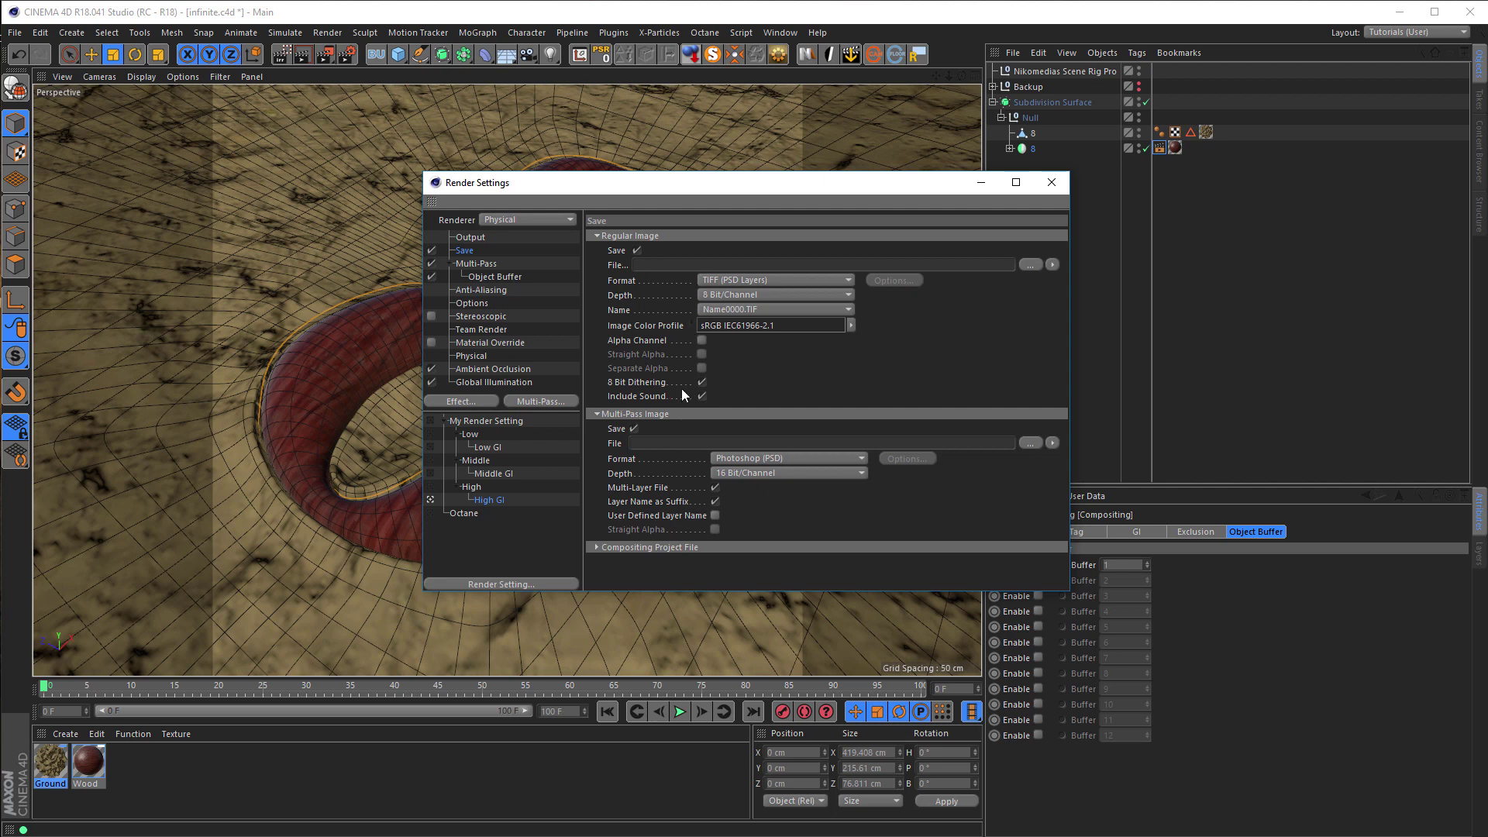
{"action": "left_click", "coordinate": [702, 341]}
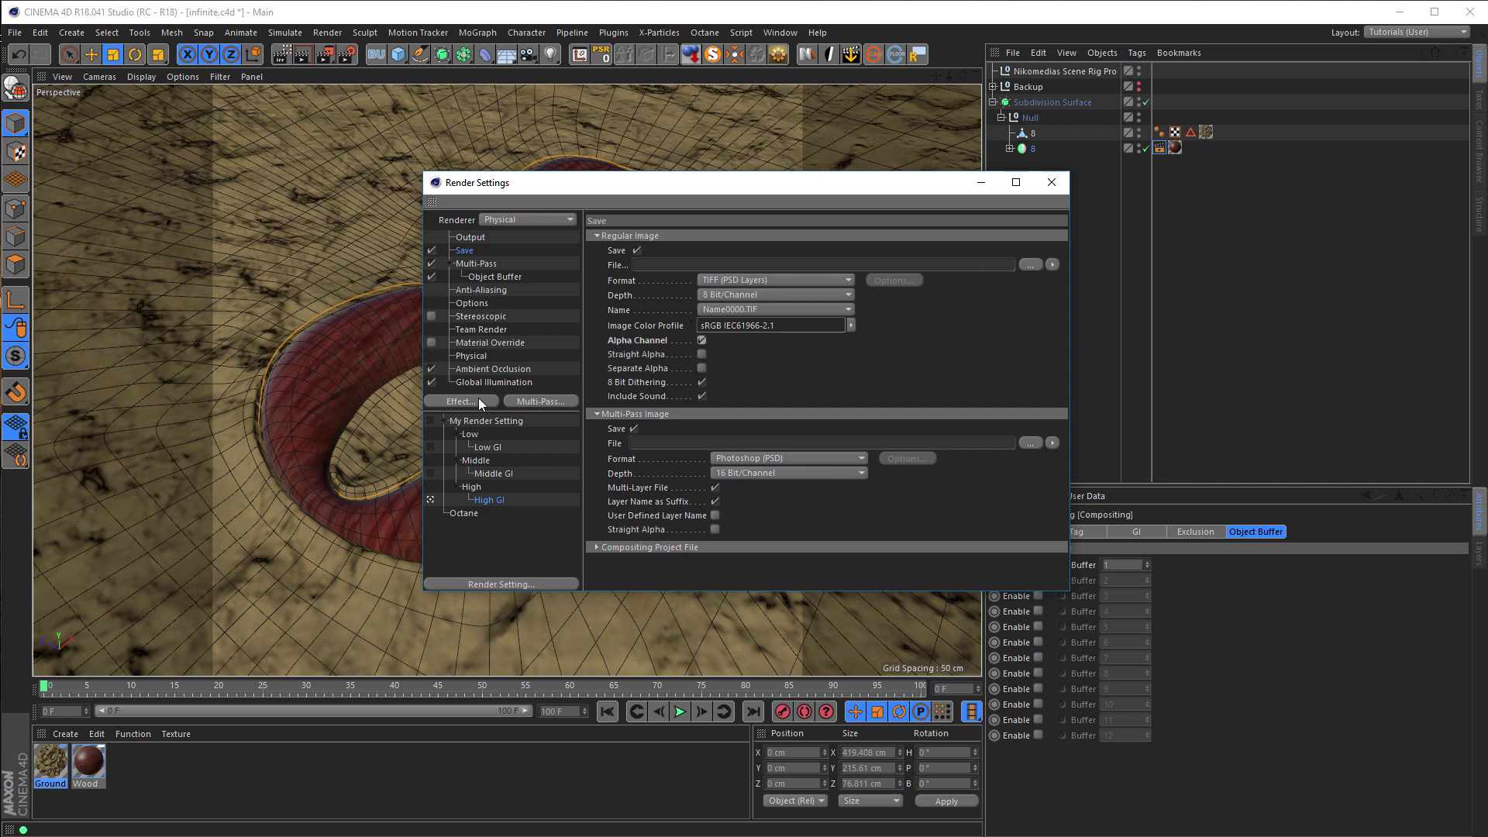
- Give the Low GI render setting an Object Buffer pass and alpha-channel saving too
{"action": "left_click", "coordinate": [430, 448]}
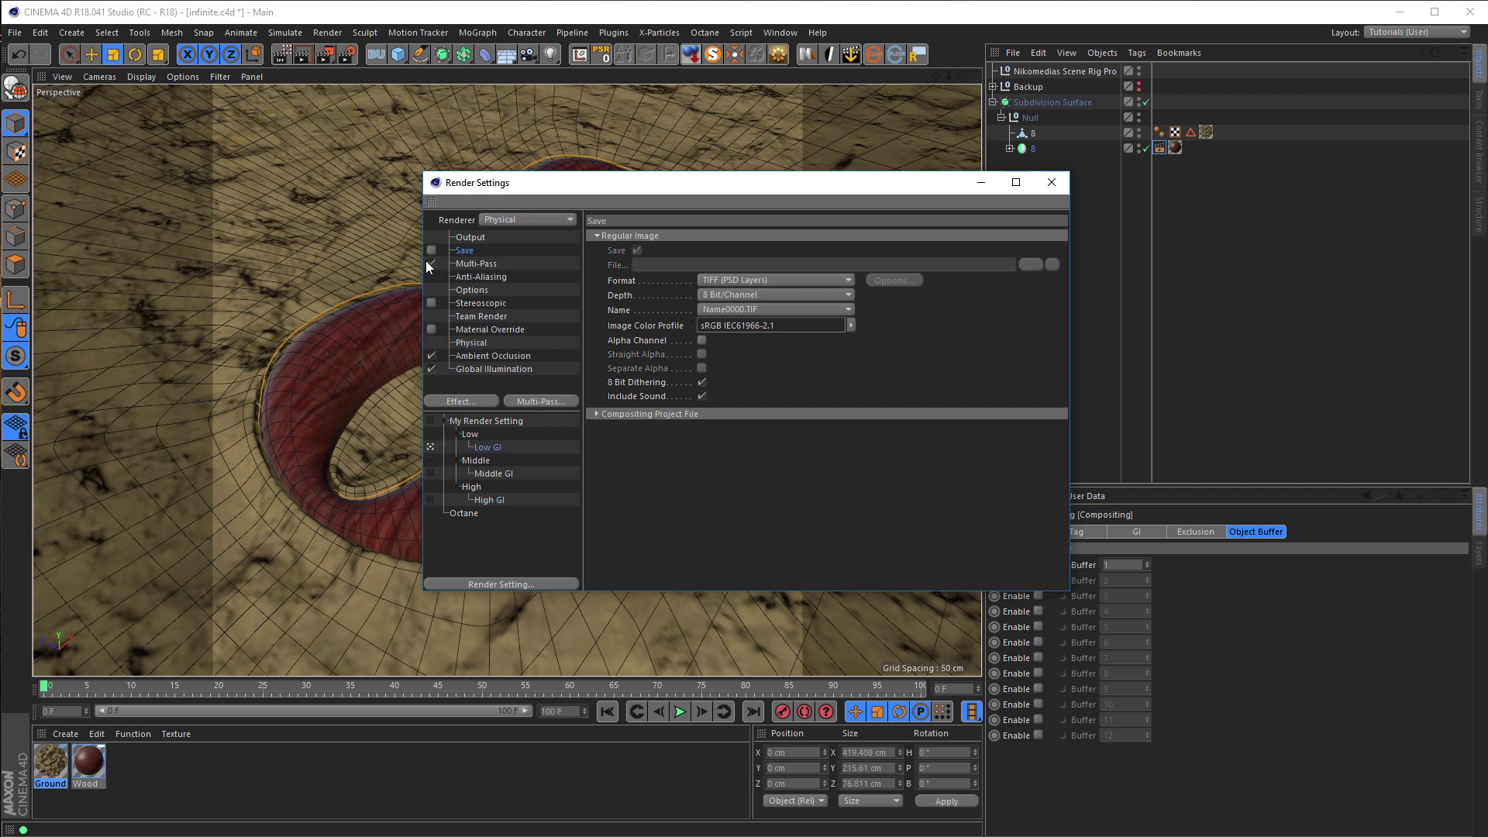
{"action": "right_click", "coordinate": [459, 262]}
{"action": "left_click", "coordinate": [490, 380]}
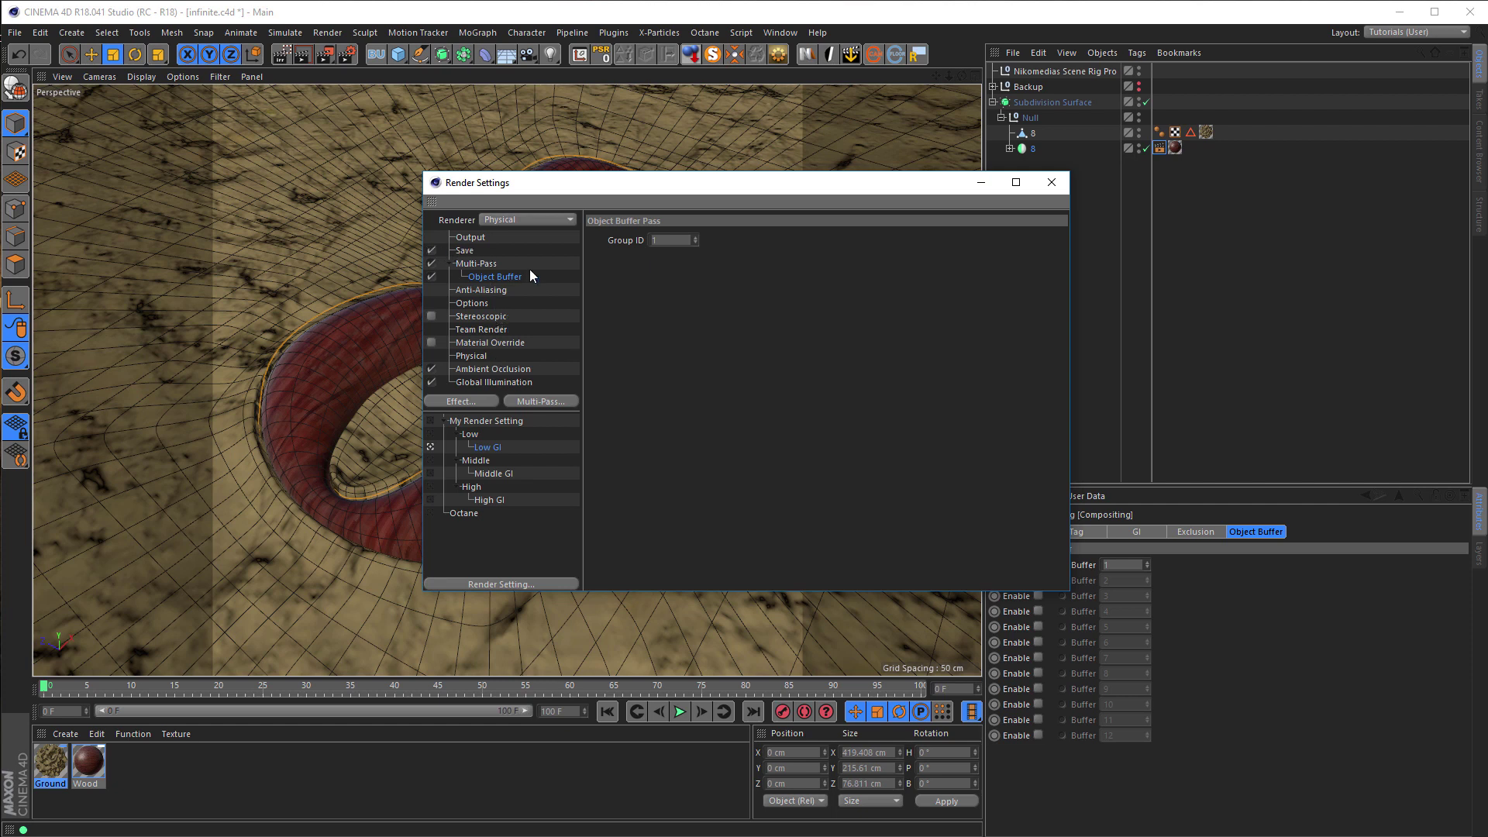
{"action": "left_click", "coordinate": [463, 251]}
{"action": "left_click", "coordinate": [702, 341]}
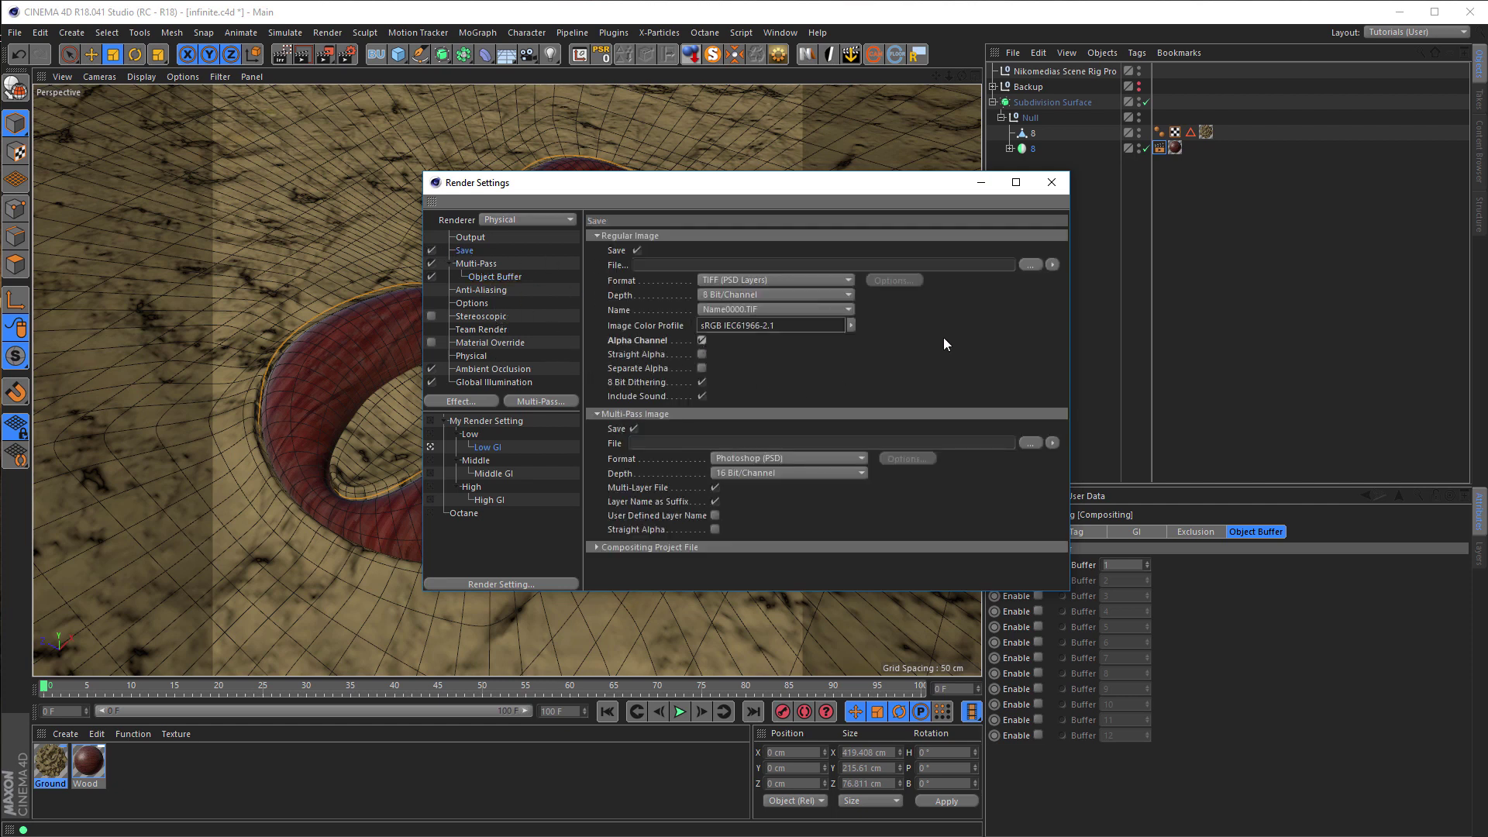
{"action": "left_click", "coordinate": [1054, 189]}
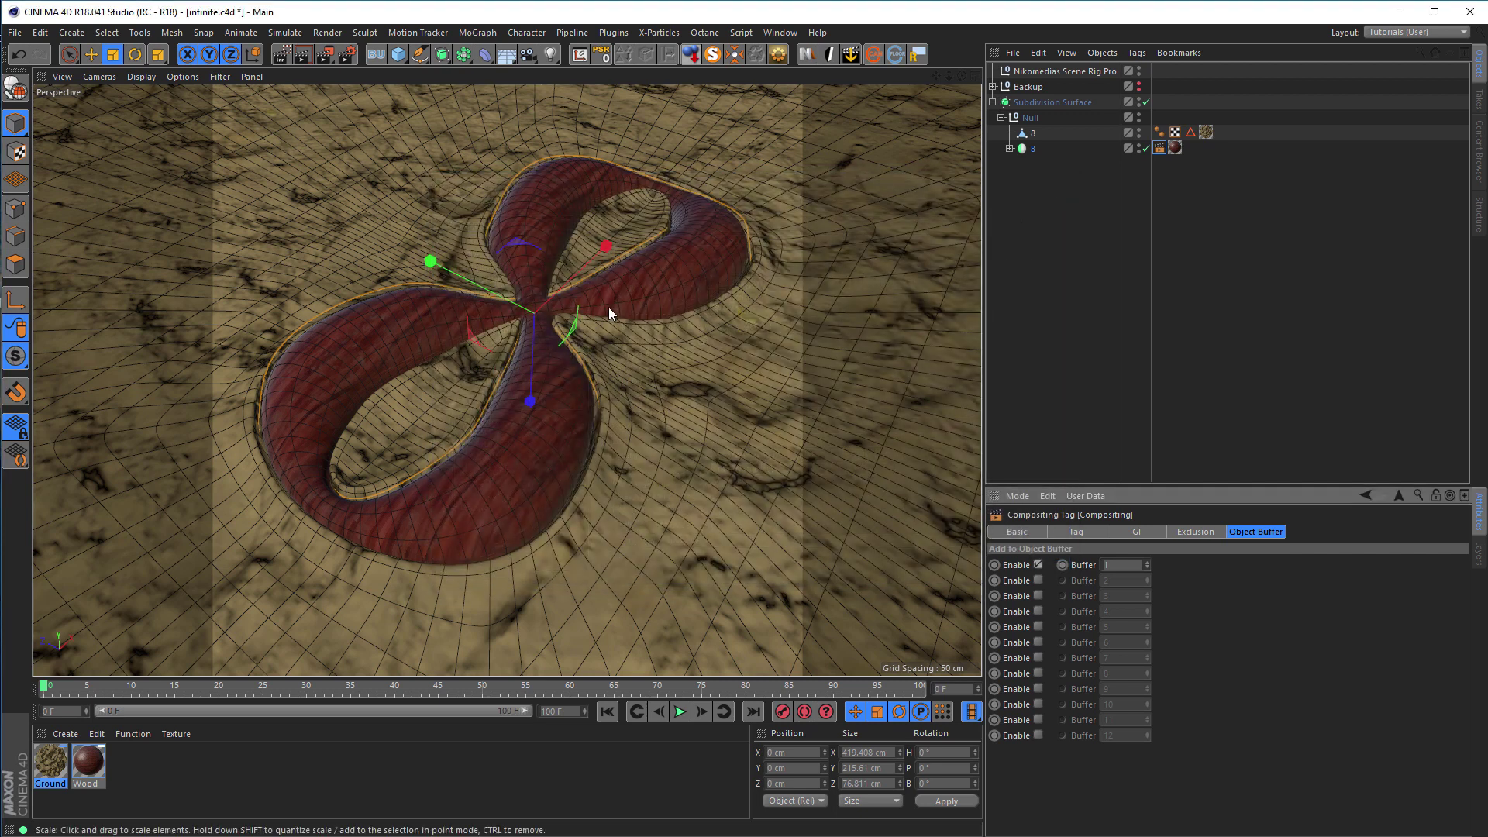
- Switch the Physical sampler to Fixed with subdivisions 1 and all subdivision maximums at 2
{"action": "left_click", "coordinate": [347, 54]}
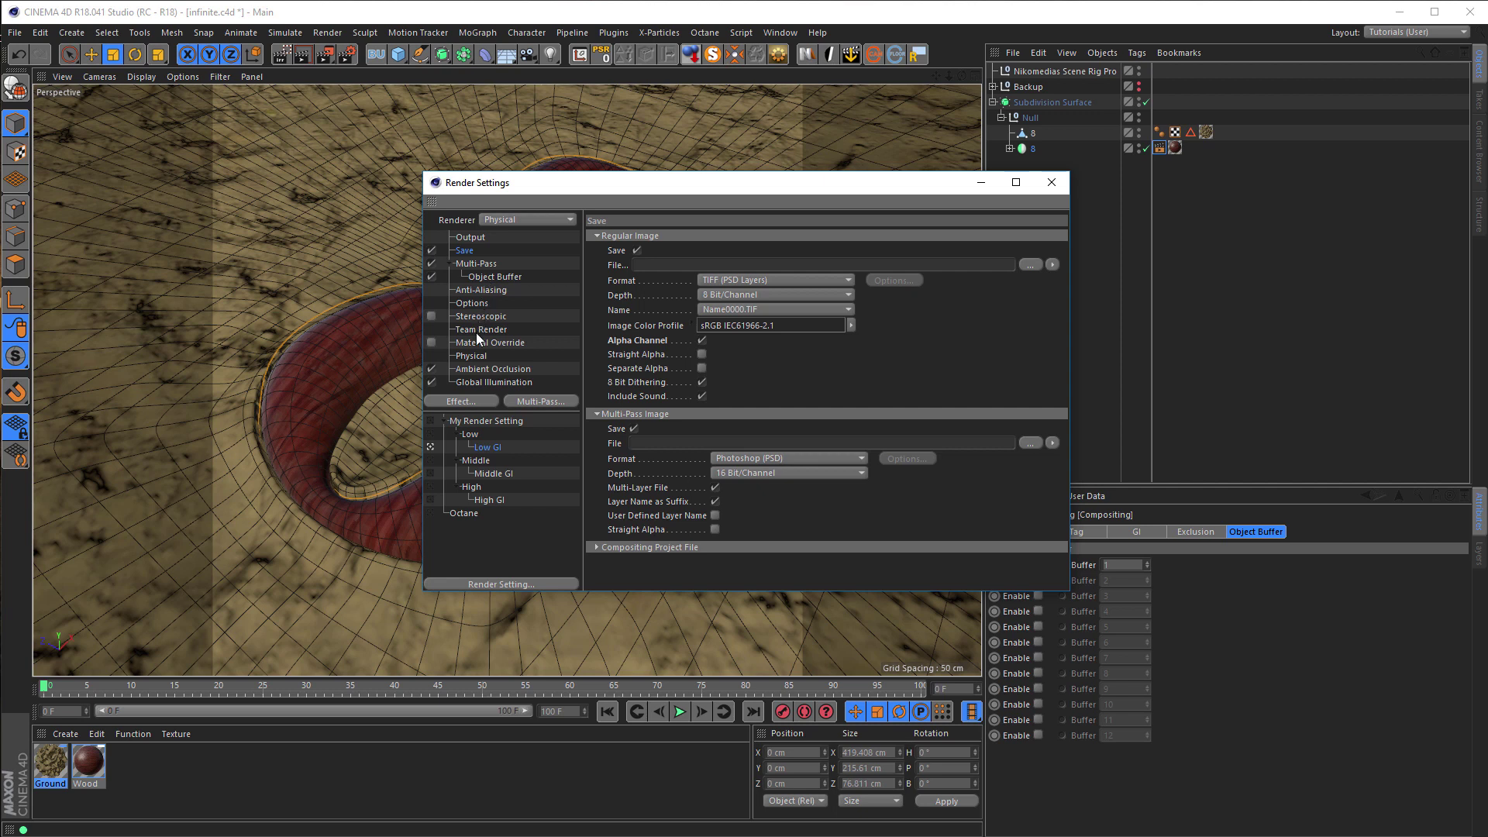
{"action": "left_click", "coordinate": [471, 356]}
{"action": "left_click", "coordinate": [811, 355]}
{"action": "left_click", "coordinate": [816, 372]}
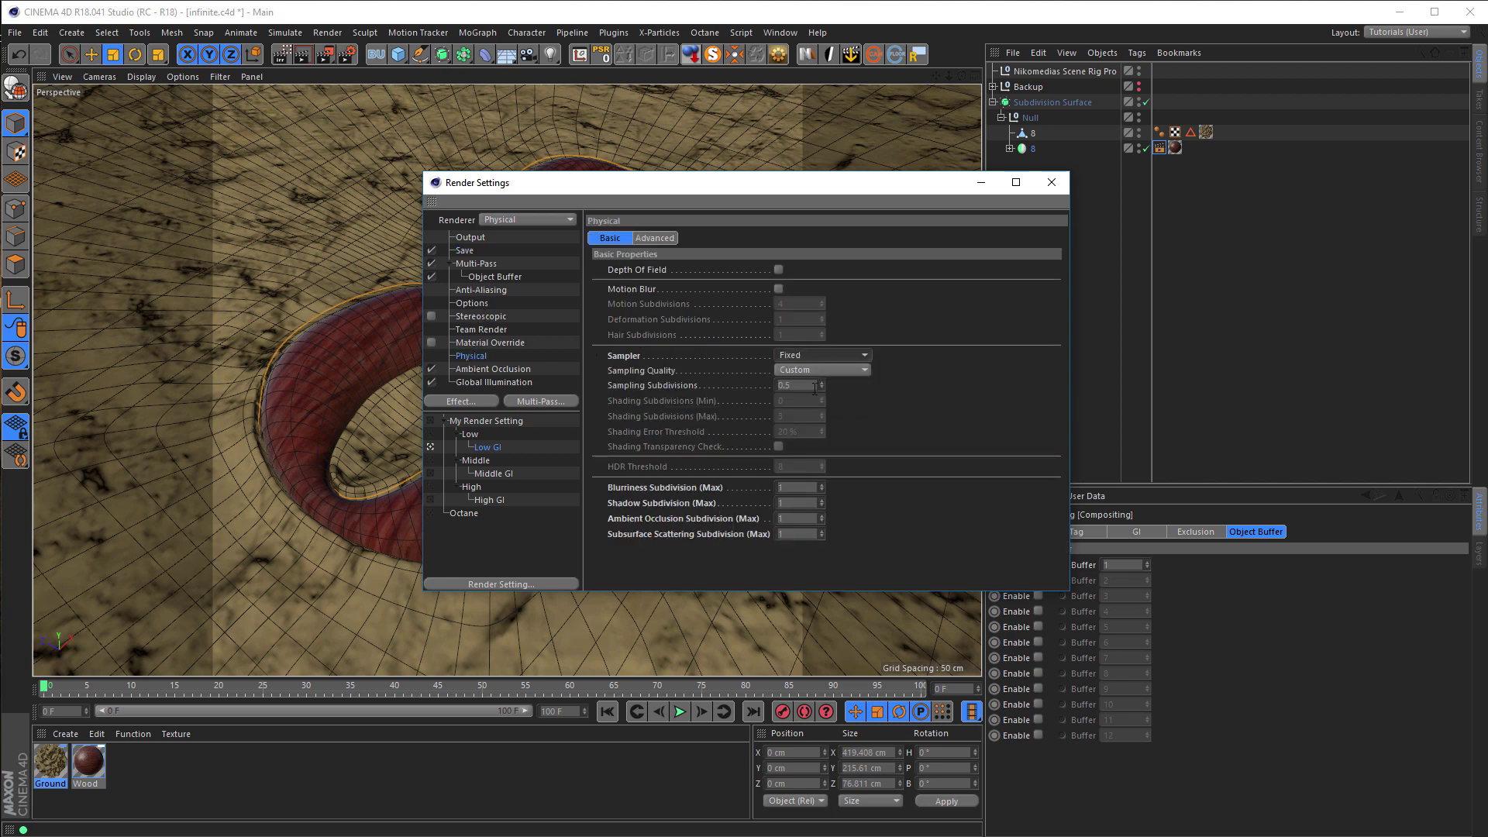
{"action": "type", "text": "1"}
{"action": "key", "text": "Return"}
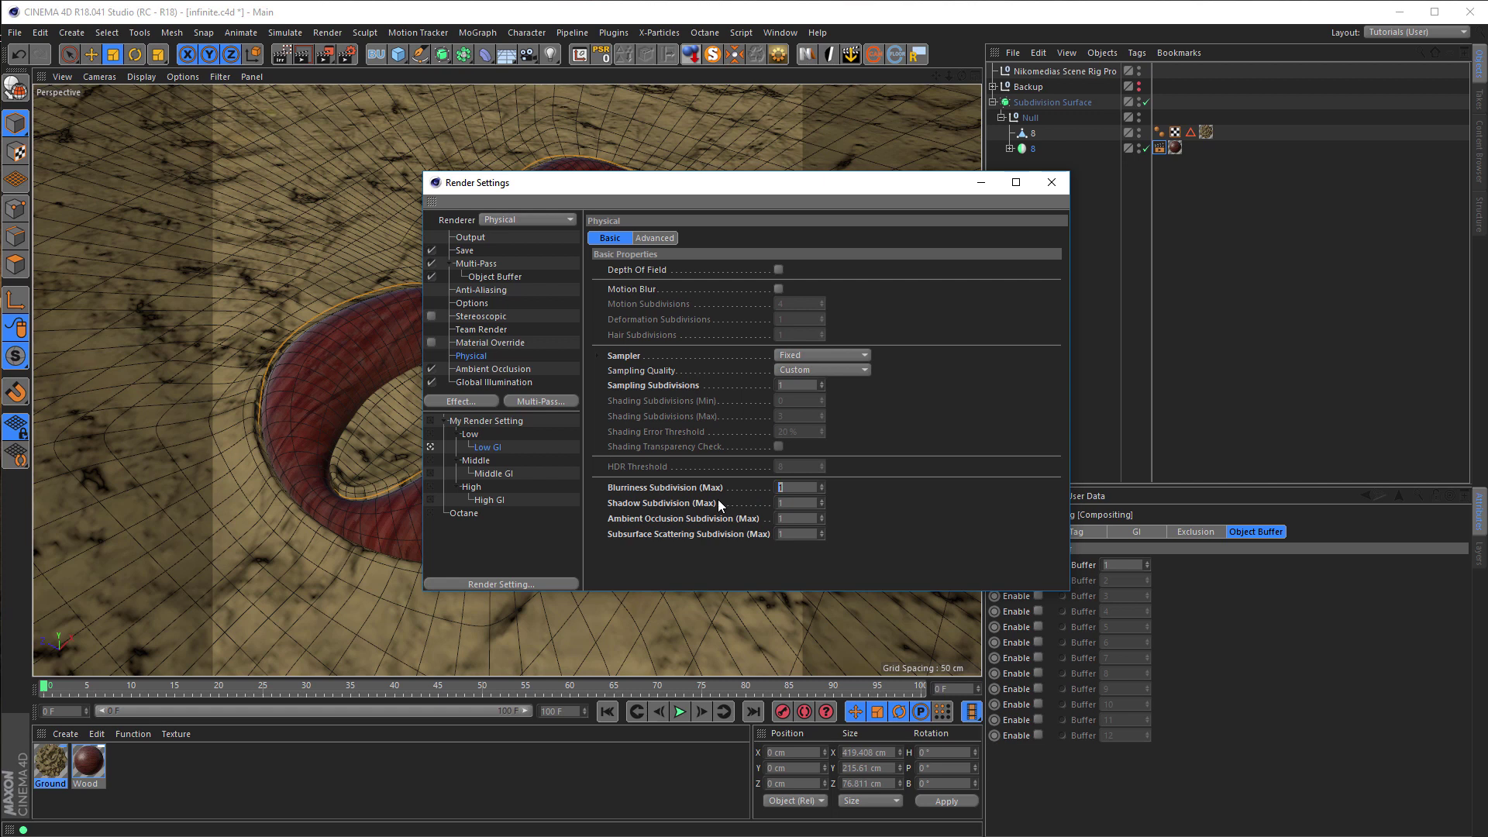
{"action": "type", "text": "2"}
{"action": "key", "text": "Tab"}
{"action": "type", "text": "2"}
{"action": "key", "text": "Tab"}
{"action": "type", "text": "2"}
{"action": "key", "text": "Tab"}
{"action": "type", "text": "2"}
{"action": "key", "text": "Return"}
{"action": "left_click", "coordinate": [1051, 182]}
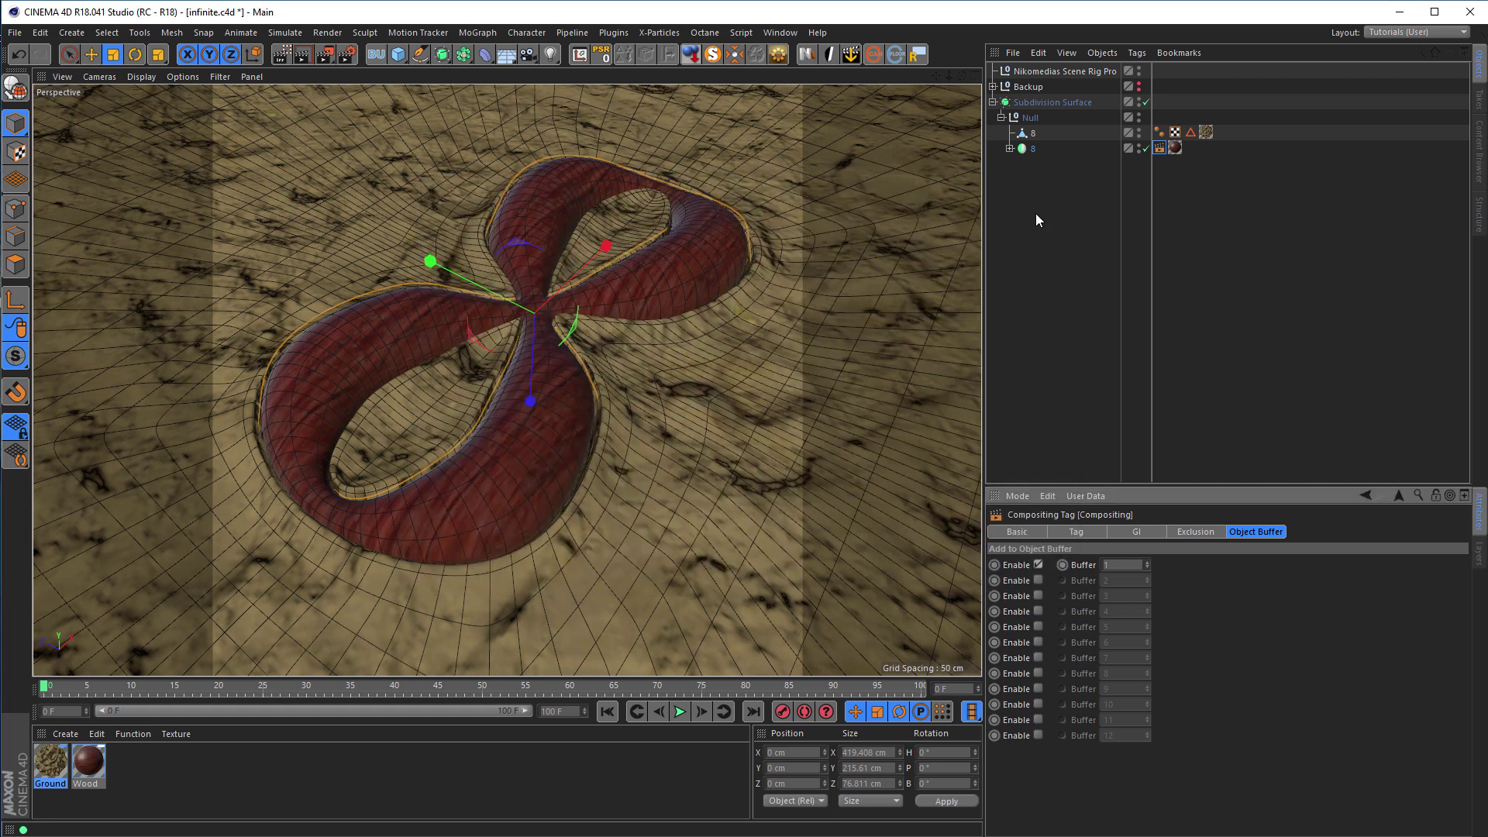
{"action": "key", "text": "shift+r"}
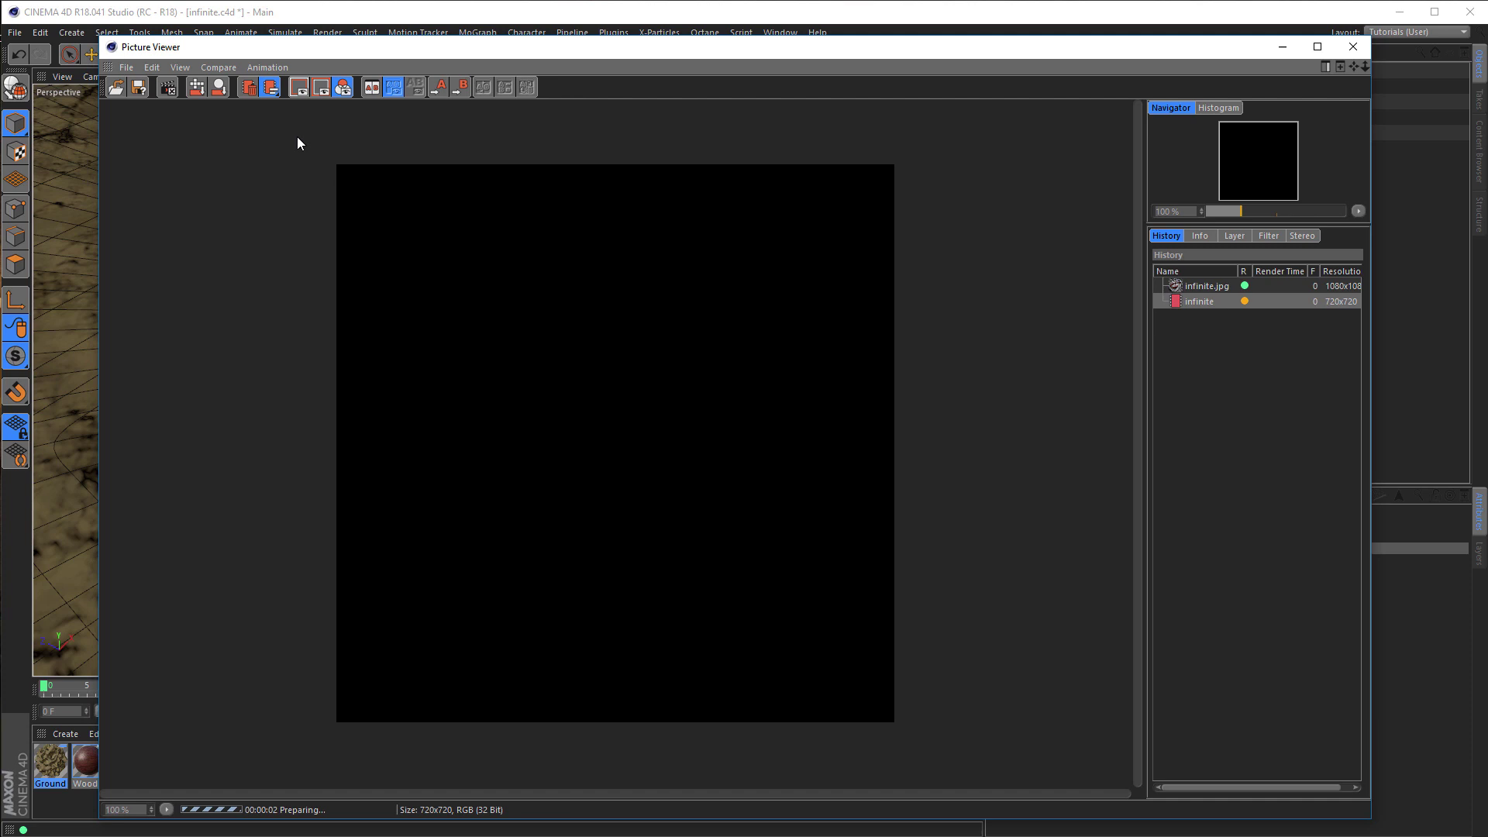
{"action": "left_click_drag", "start_coordinate": [106, 39], "coordinate": [454, 116]}
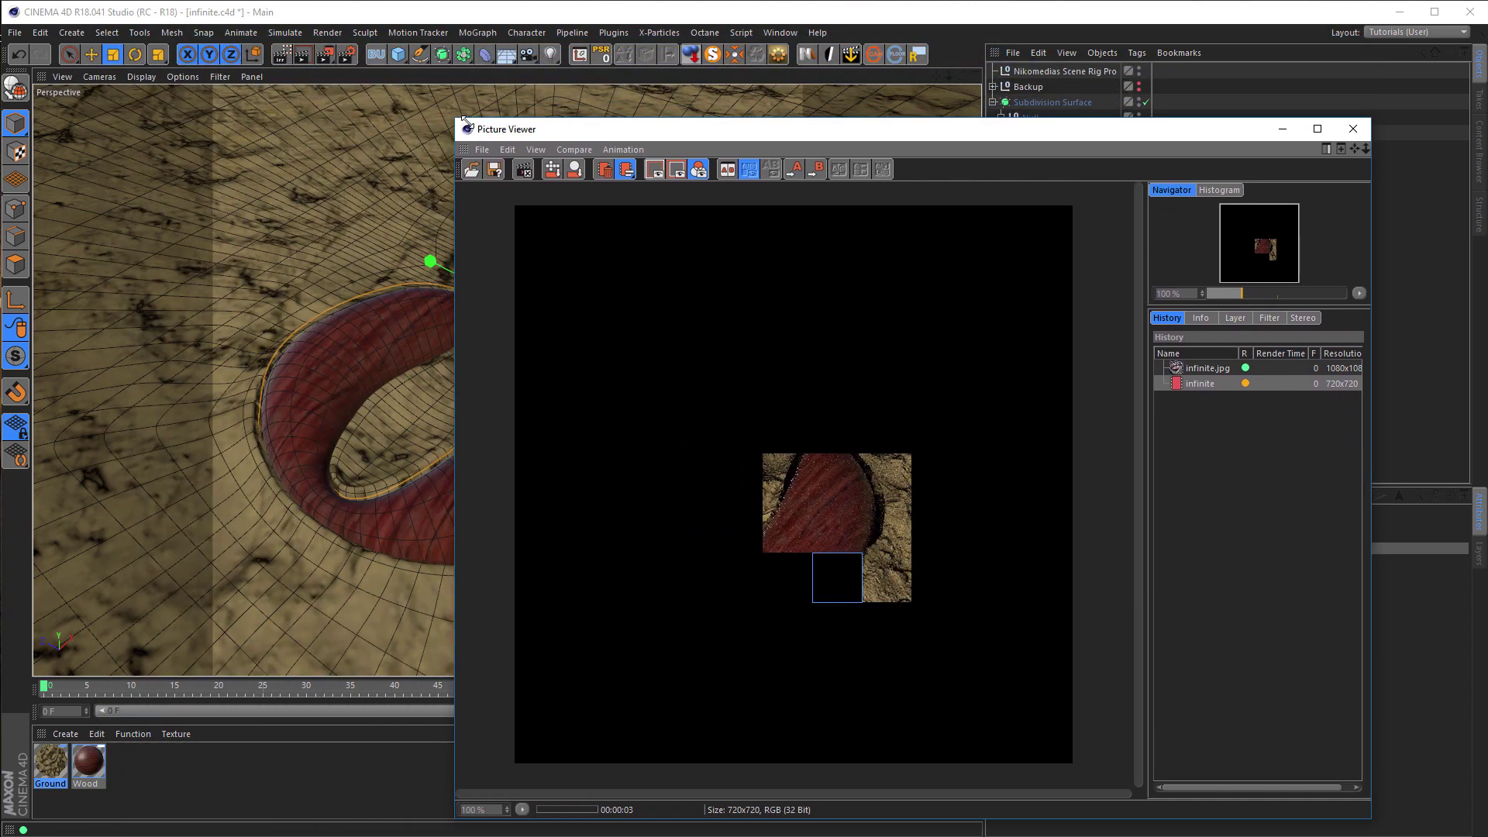
{"action": "left_click_drag", "start_coordinate": [661, 122], "coordinate": [540, 76]}
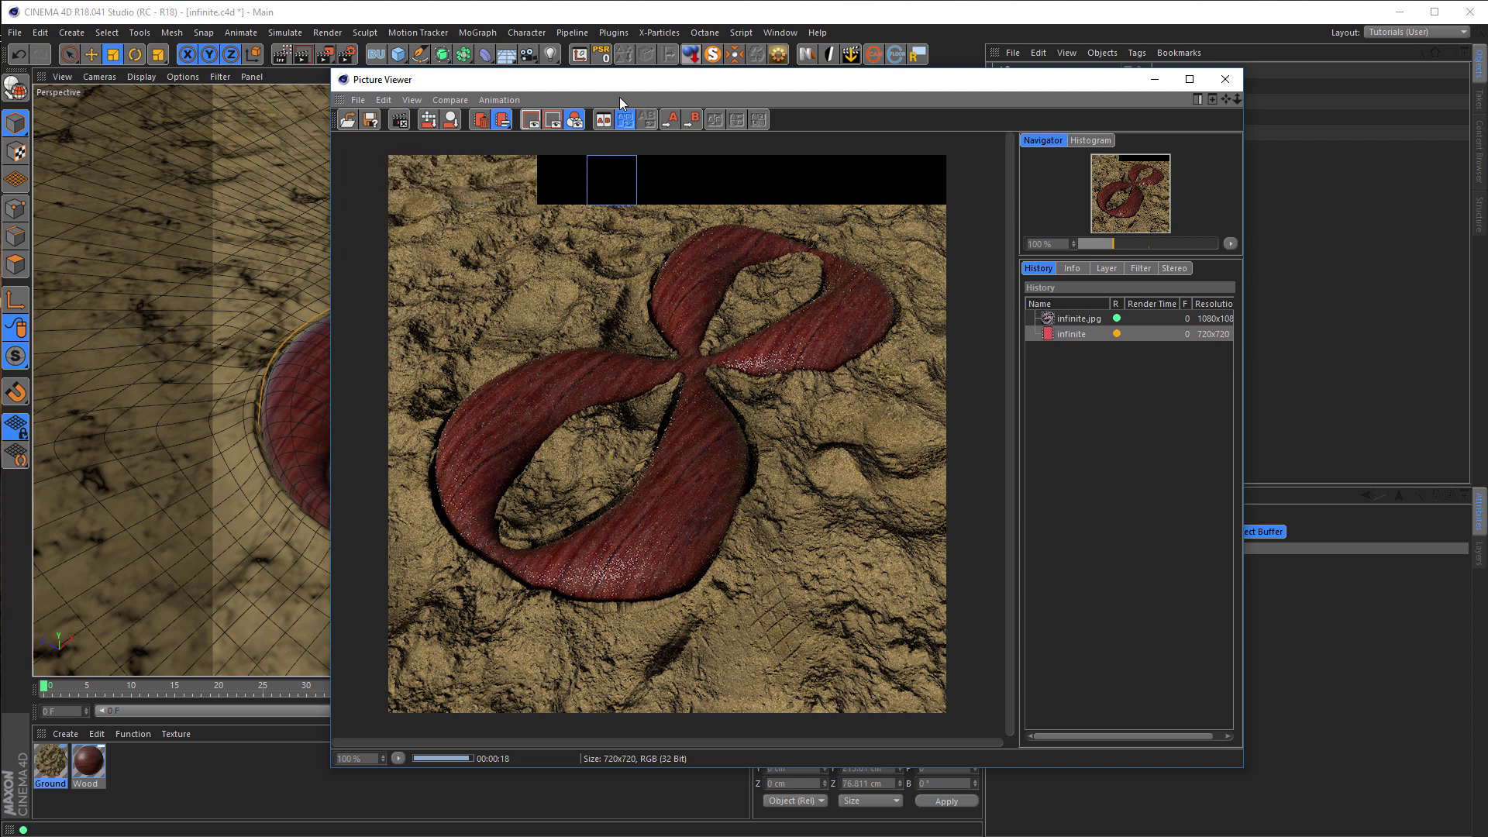
{"action": "left_click", "coordinate": [1106, 269]}
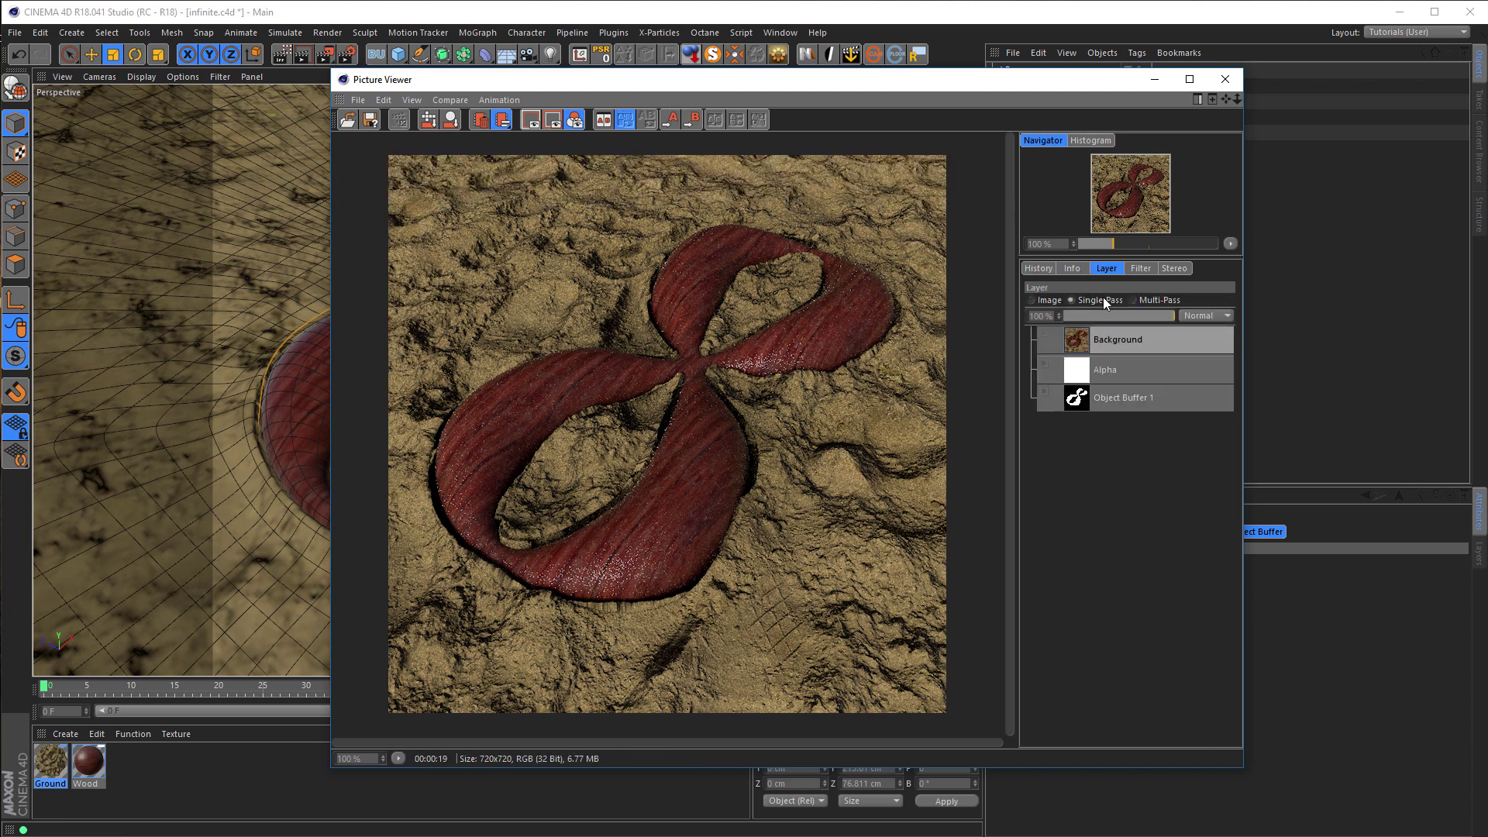
{"action": "left_click", "coordinate": [1086, 398]}
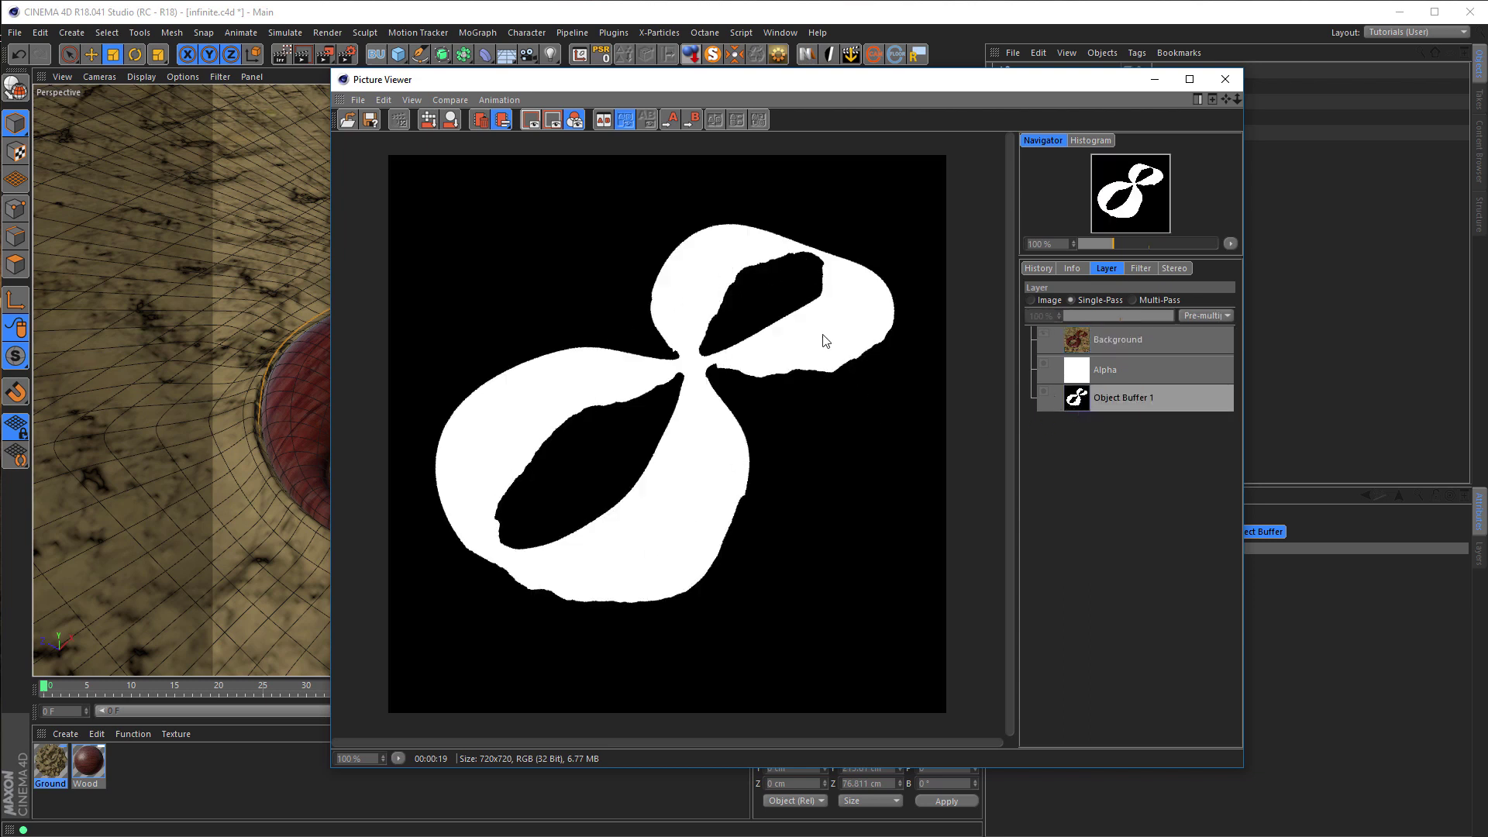
{"action": "left_click_drag", "start_coordinate": [819, 92], "coordinate": [966, 93]}
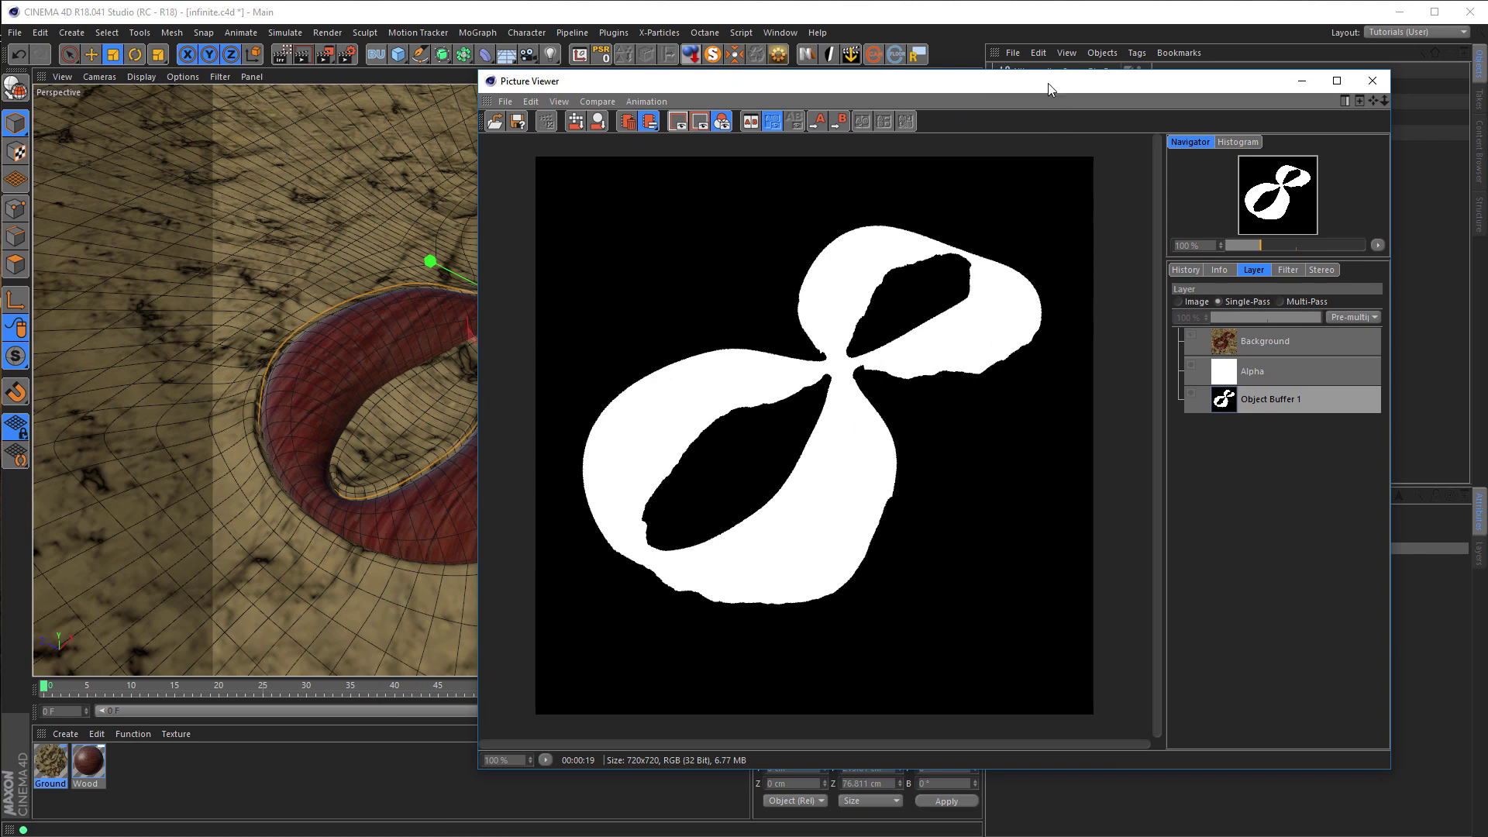
{"action": "left_click_drag", "start_coordinate": [1048, 84], "coordinate": [923, 92]}
{"action": "left_click", "coordinate": [1123, 374]}
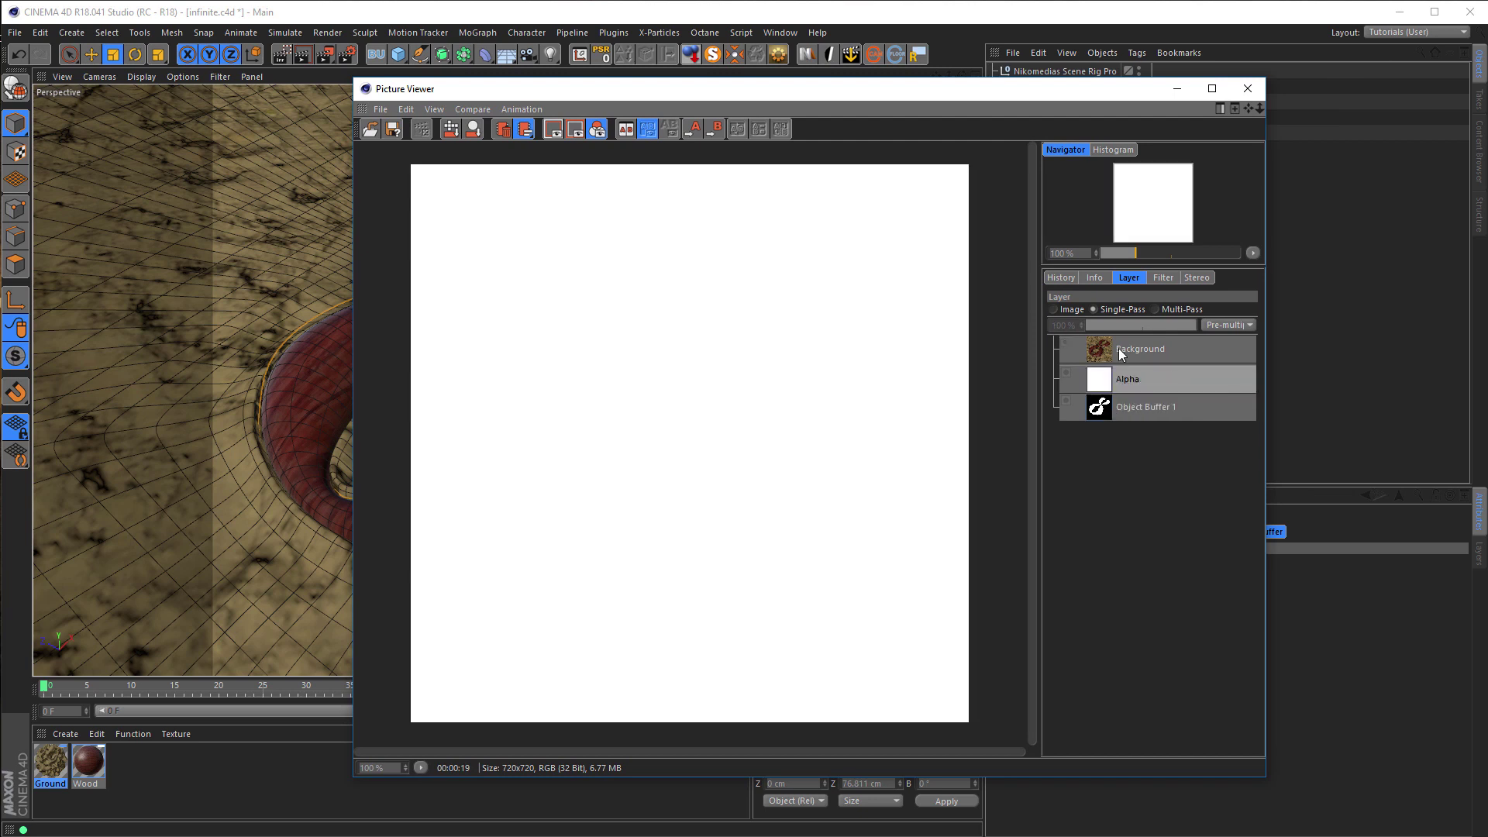
{"action": "left_click", "coordinate": [1118, 347]}
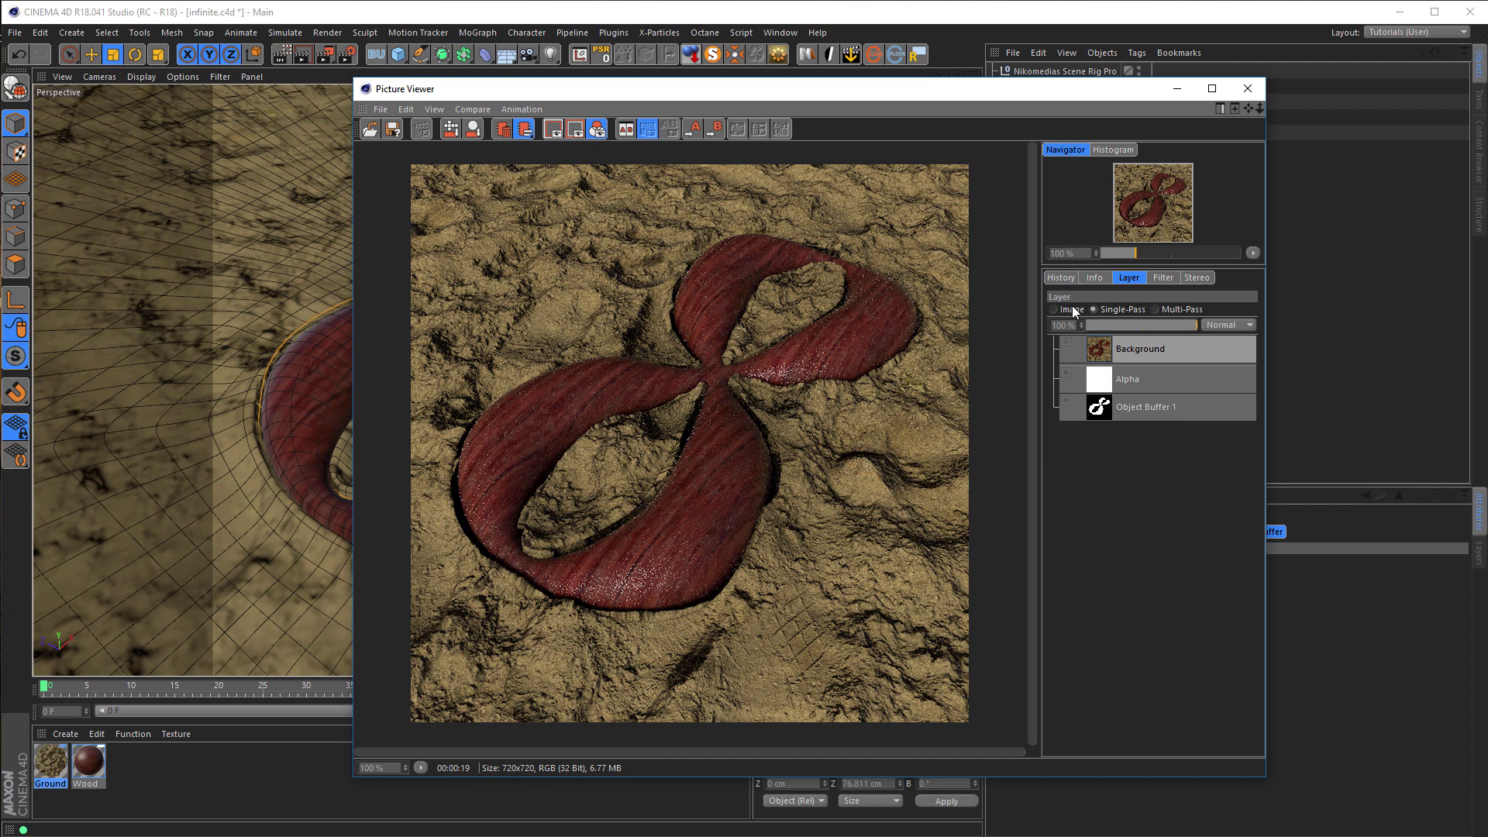
{"action": "left_click", "coordinate": [1248, 91]}
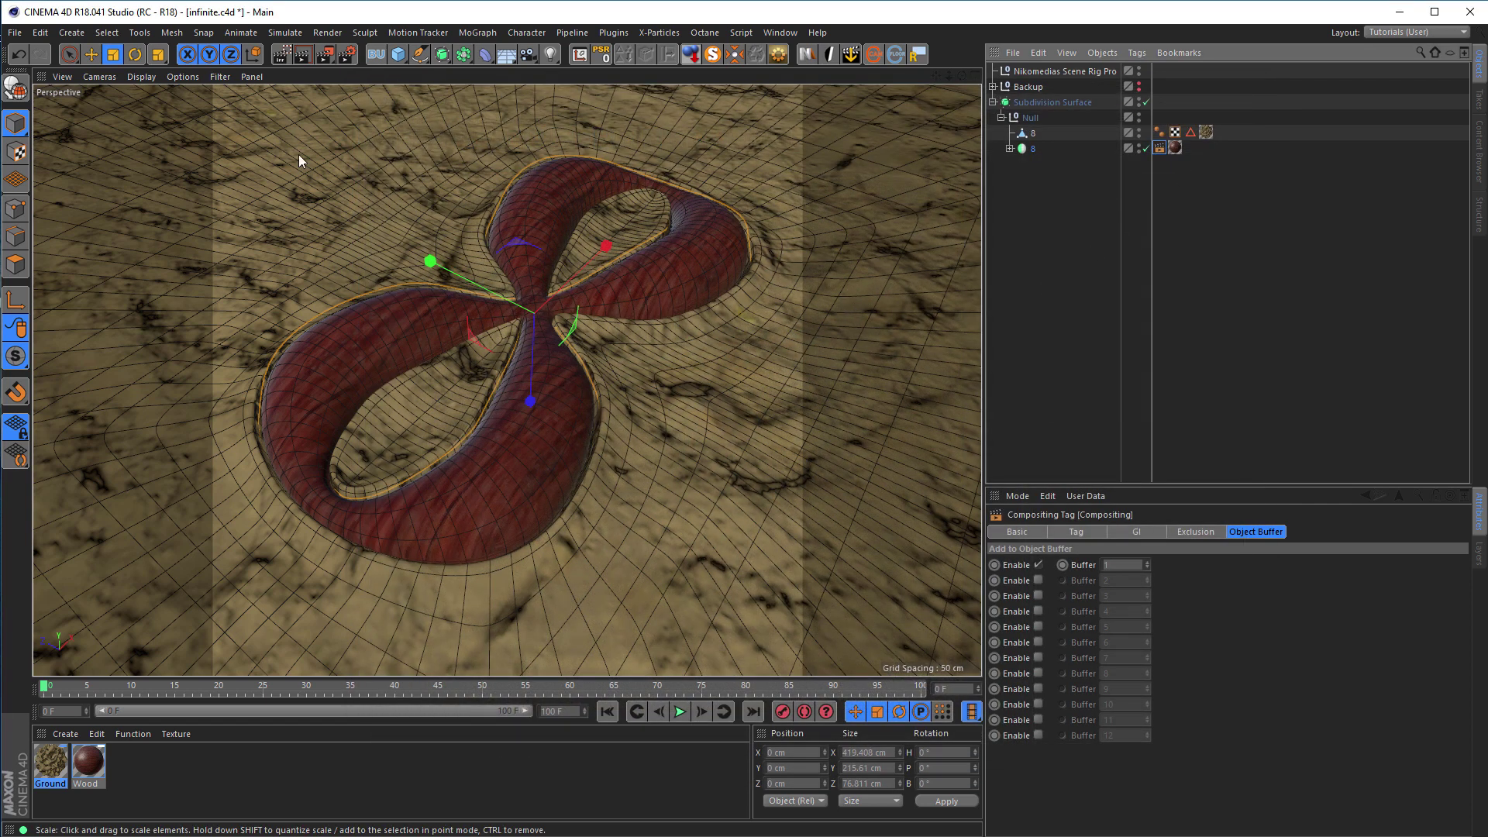
- Start the interactive render preview and add a new camera to view through
{"action": "left_click", "coordinate": [283, 53]}
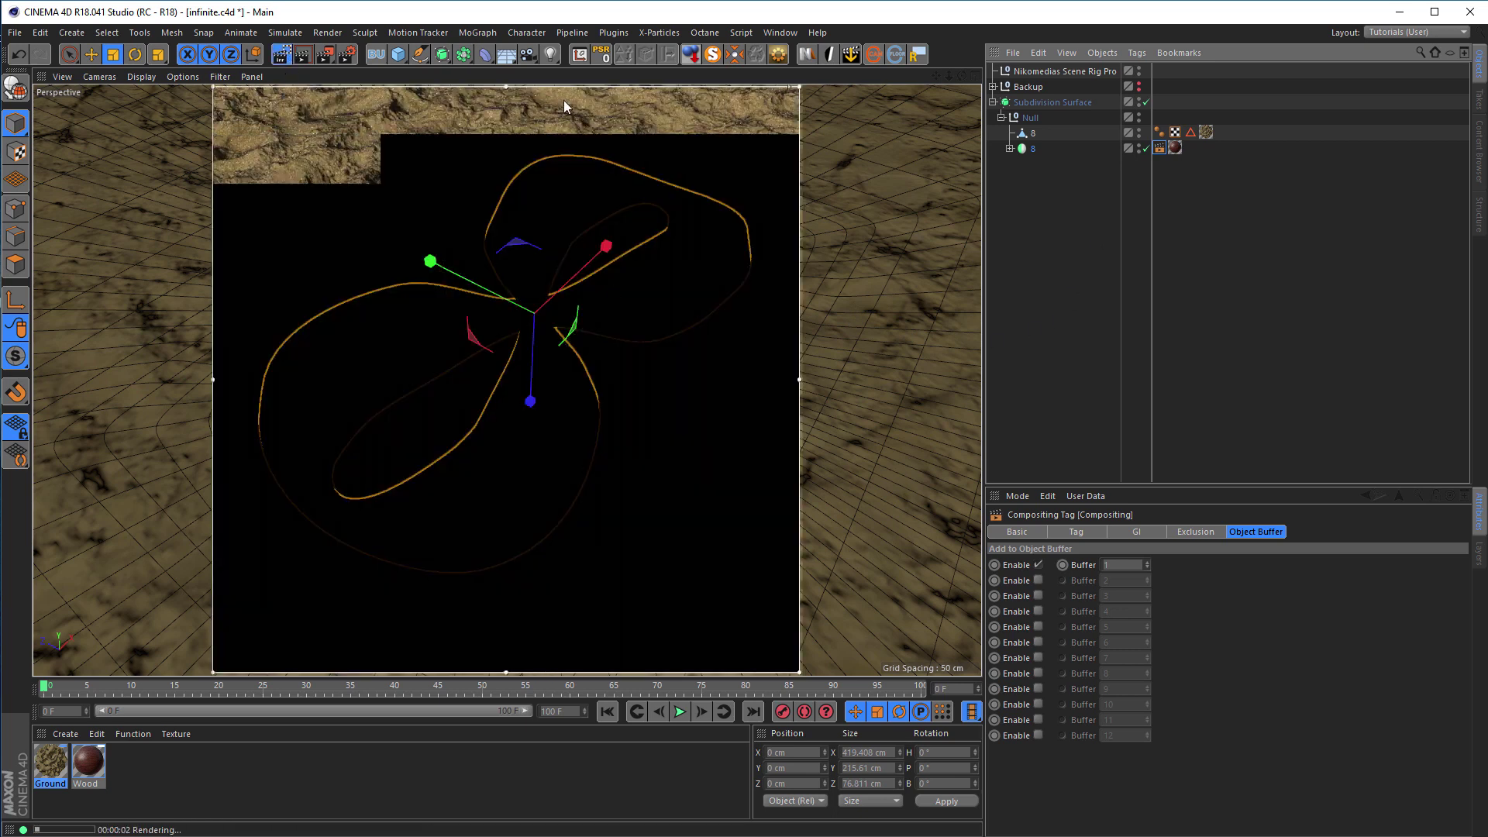
{"action": "left_click", "coordinate": [528, 56]}
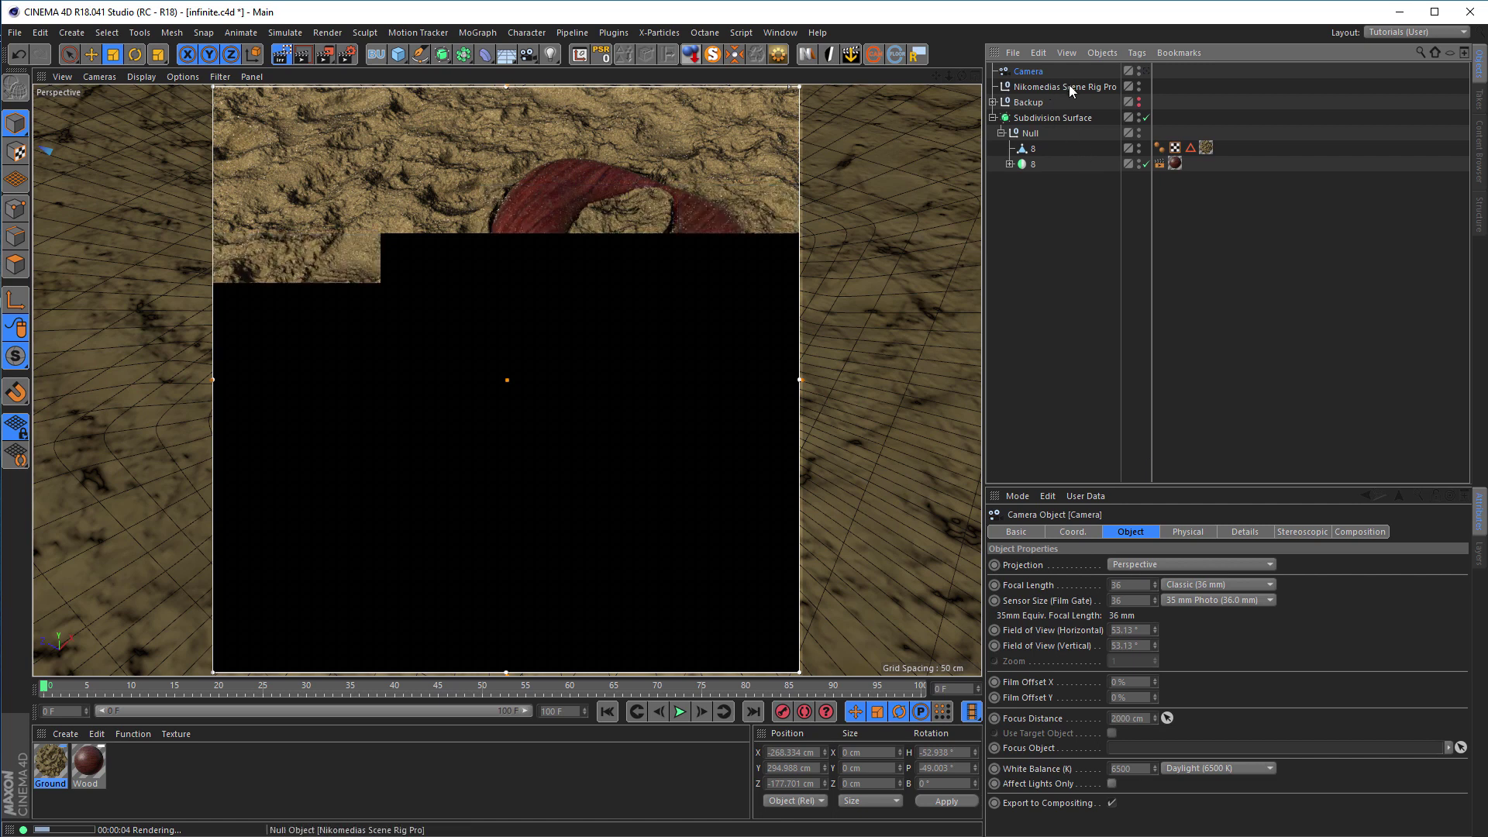
{"action": "left_click", "coordinate": [1147, 71]}
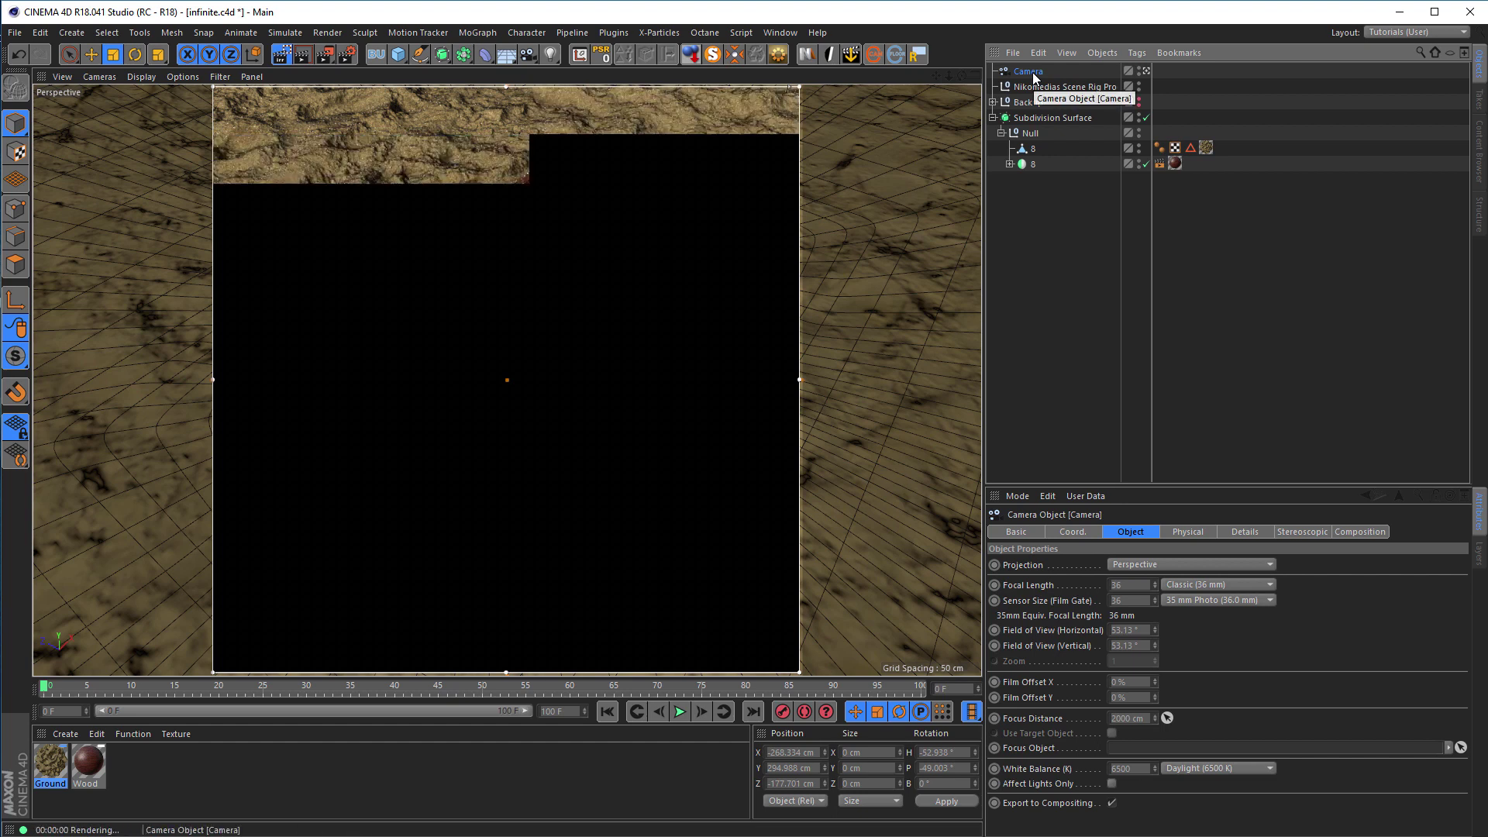
- Set the camera's F-Stop to 0.5 on its Physical tab
{"action": "left_click", "coordinate": [1186, 533]}
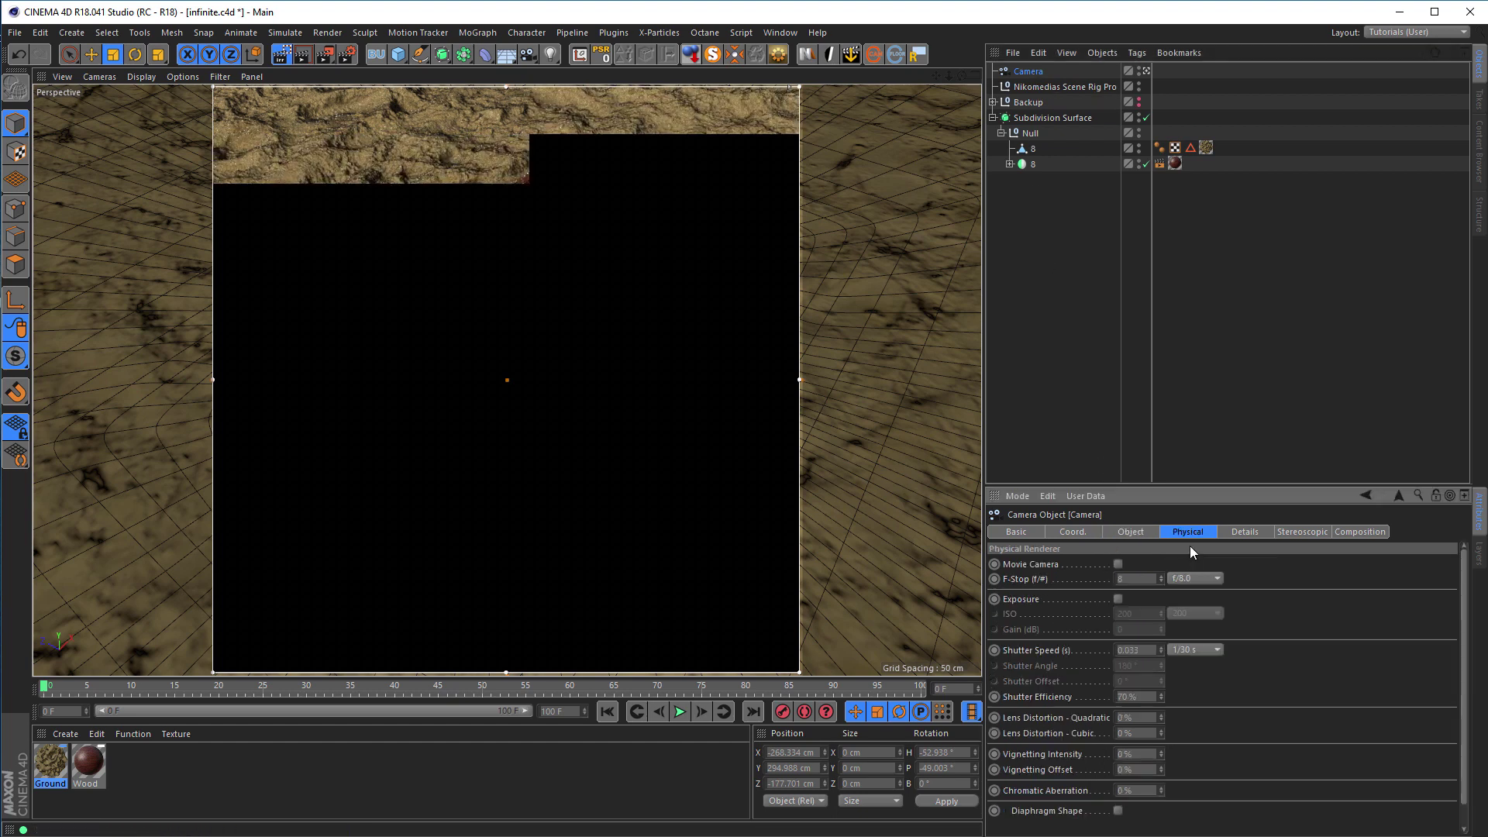
{"action": "left_click", "coordinate": [1140, 579]}
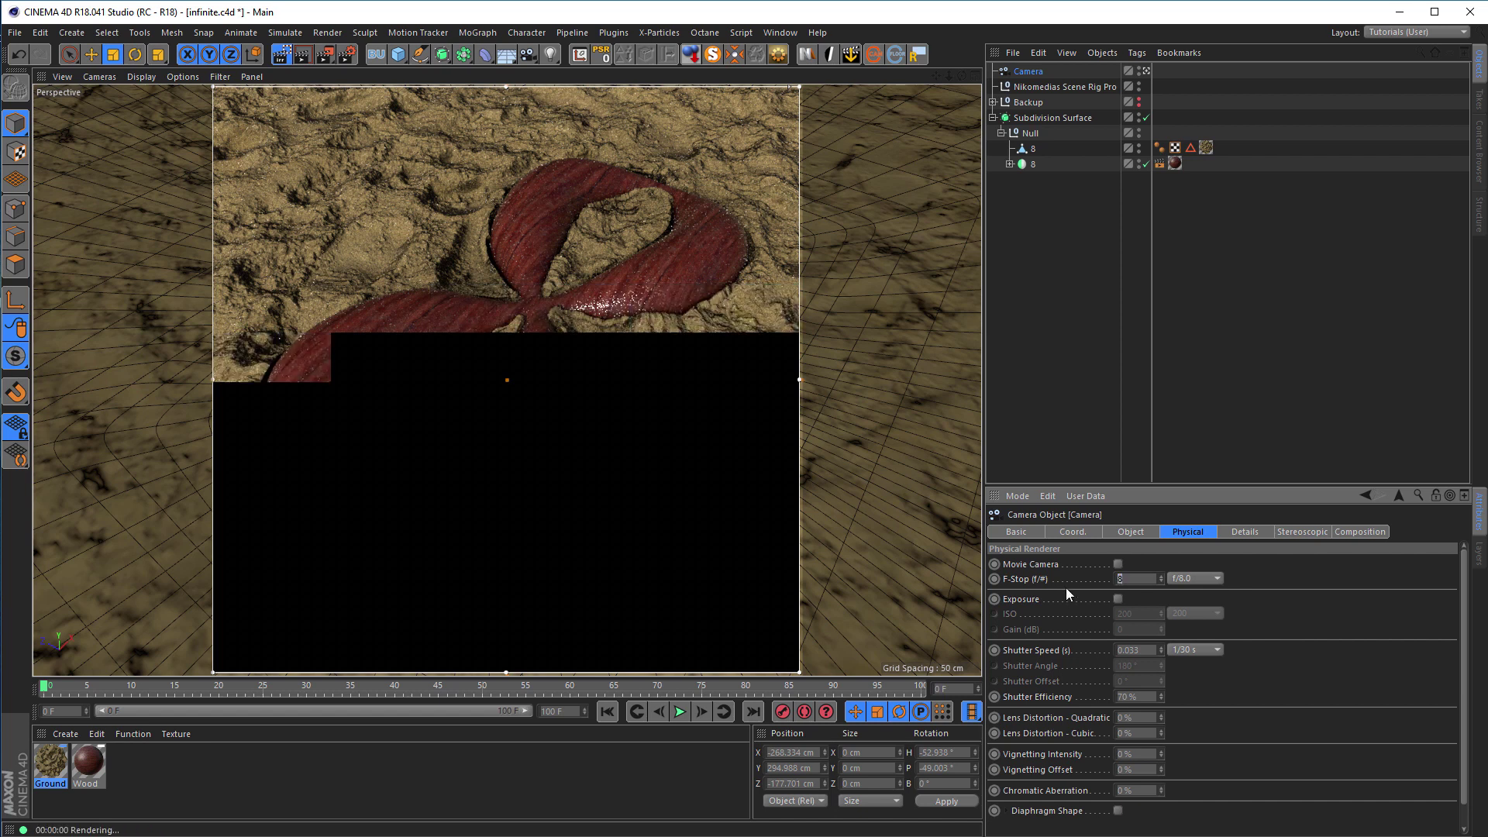
{"action": "type", "text": "0.5"}
{"action": "key", "text": "Return"}
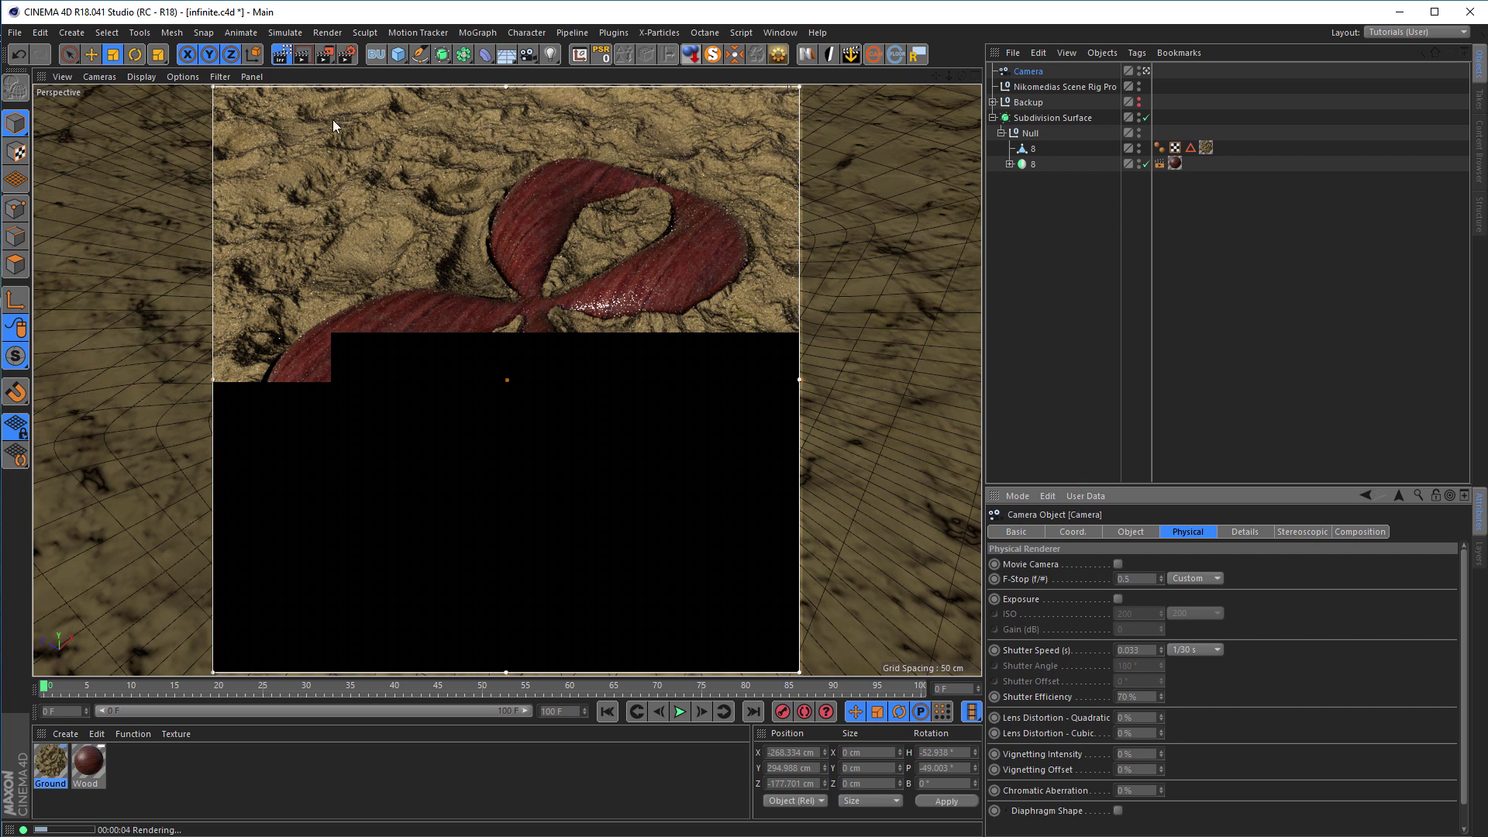
{"action": "left_click", "coordinate": [346, 54]}
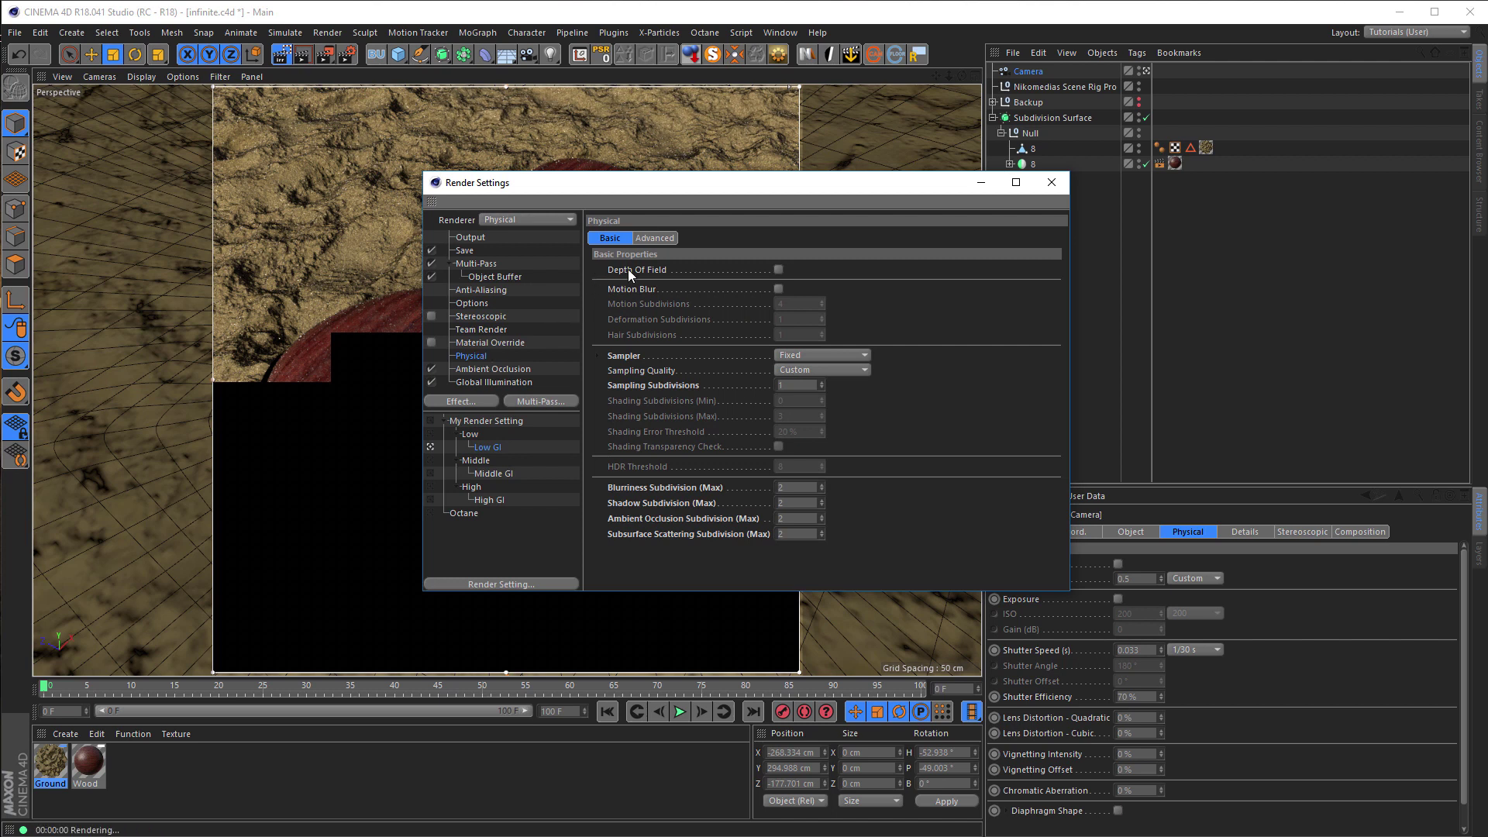
- Enable Depth Of Field in the Physical renderer settings and return to the camera's Object tab
{"action": "left_click", "coordinate": [778, 269]}
{"action": "left_click_drag", "start_coordinate": [858, 189], "coordinate": [1231, 250]}
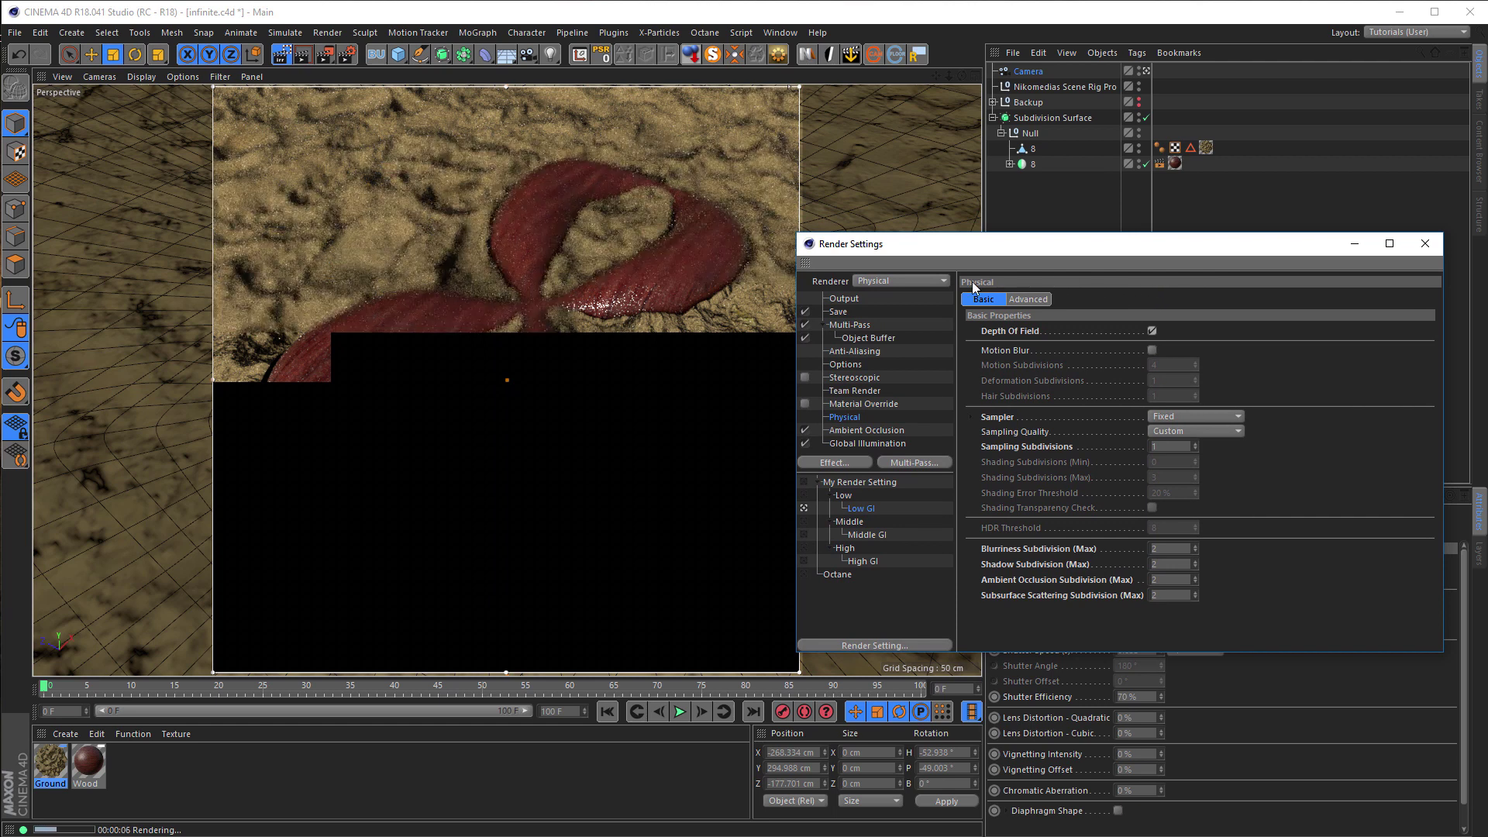
{"action": "left_click", "coordinate": [1427, 245]}
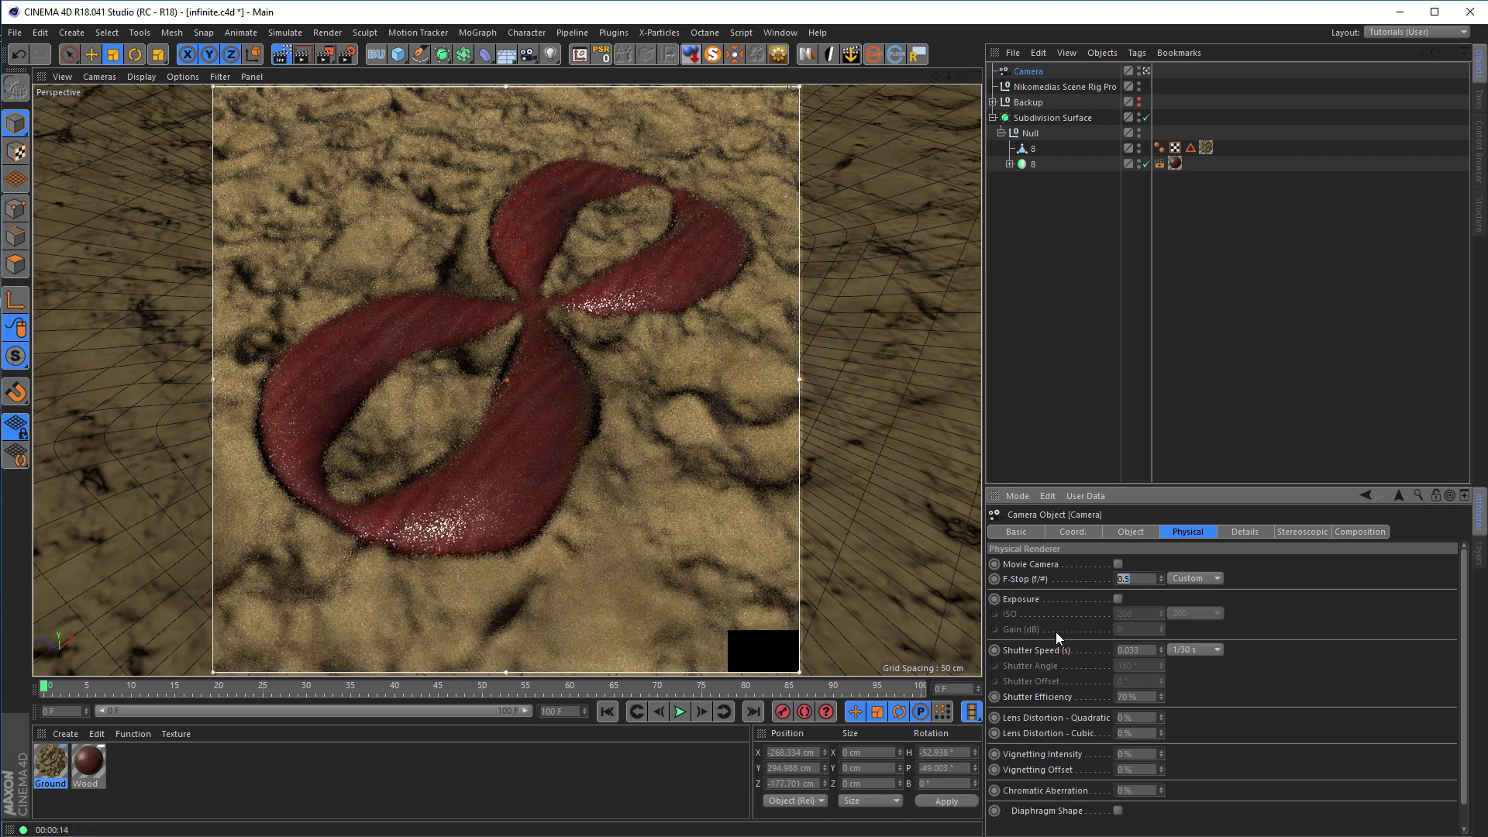
{"action": "scroll", "coordinate": [1364, 589], "scroll_direction": "down", "scroll_amount": 1}
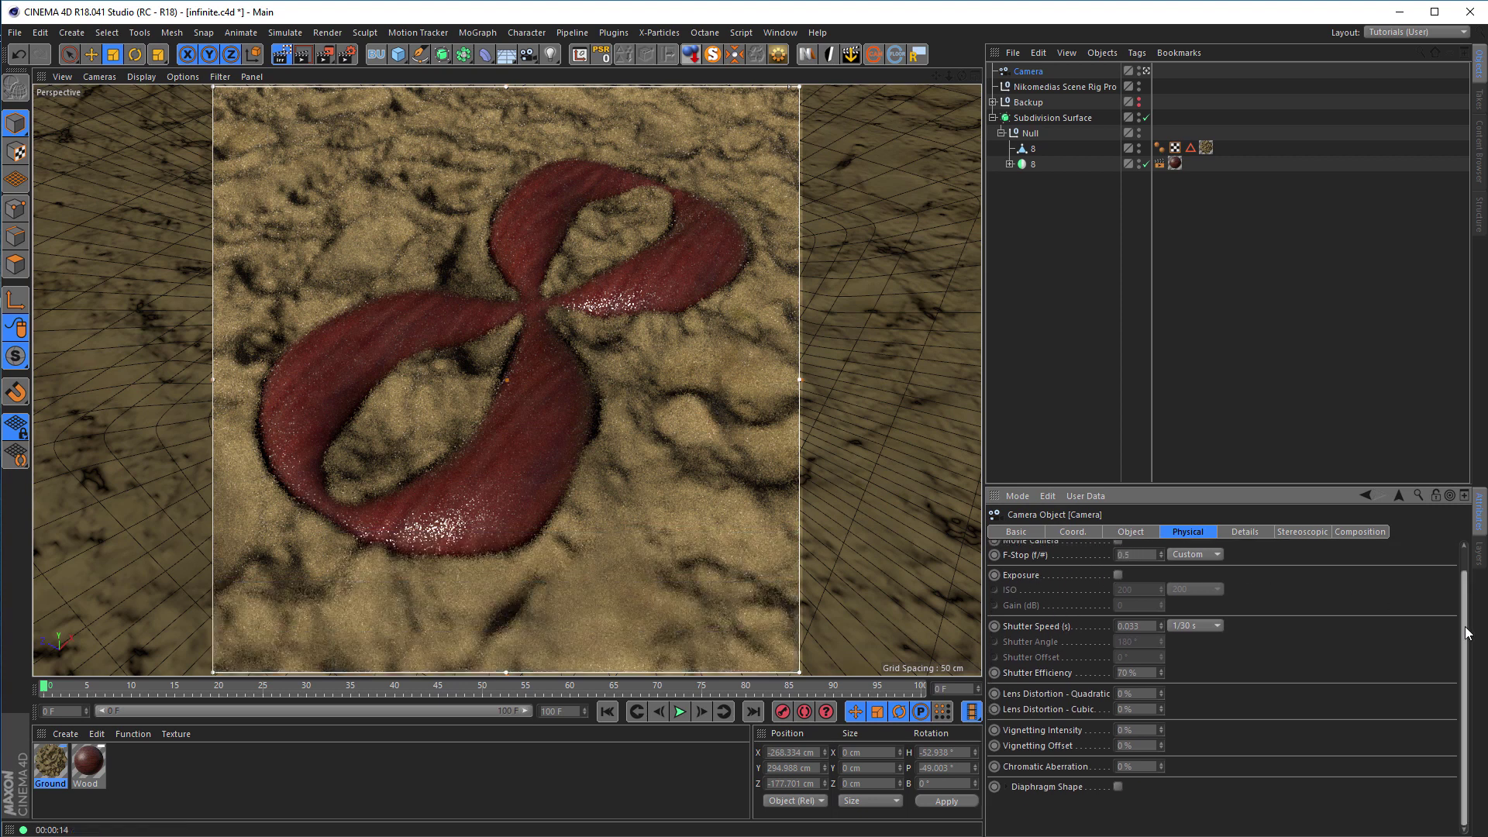
{"action": "left_click", "coordinate": [1138, 532]}
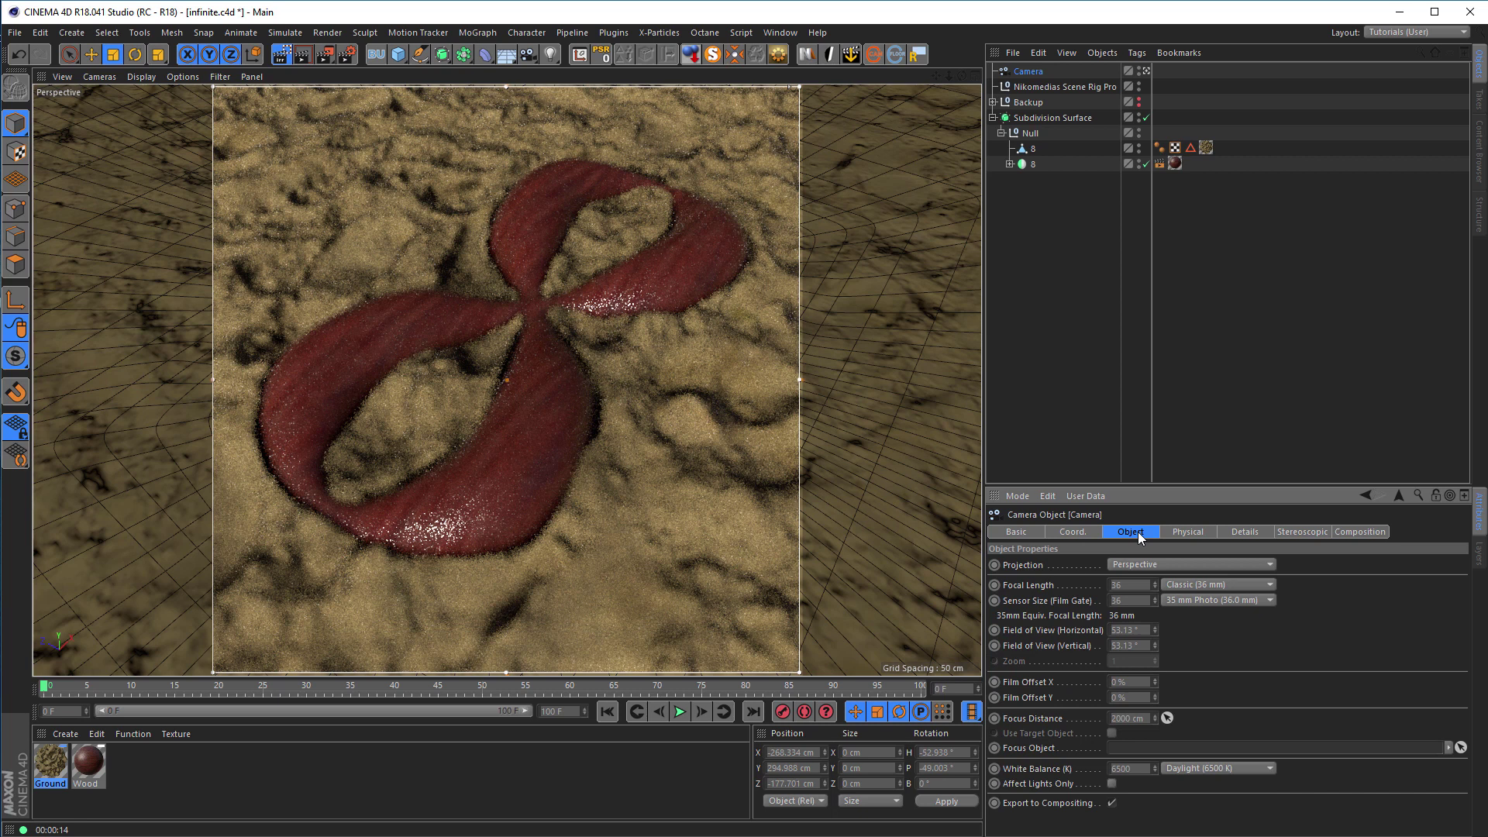
- Pick the infinity shape for a 323.964 cm focus distance, stop the preview, and maximize Top view
{"action": "left_click", "coordinate": [1169, 717]}
{"action": "left_click", "coordinate": [494, 429]}
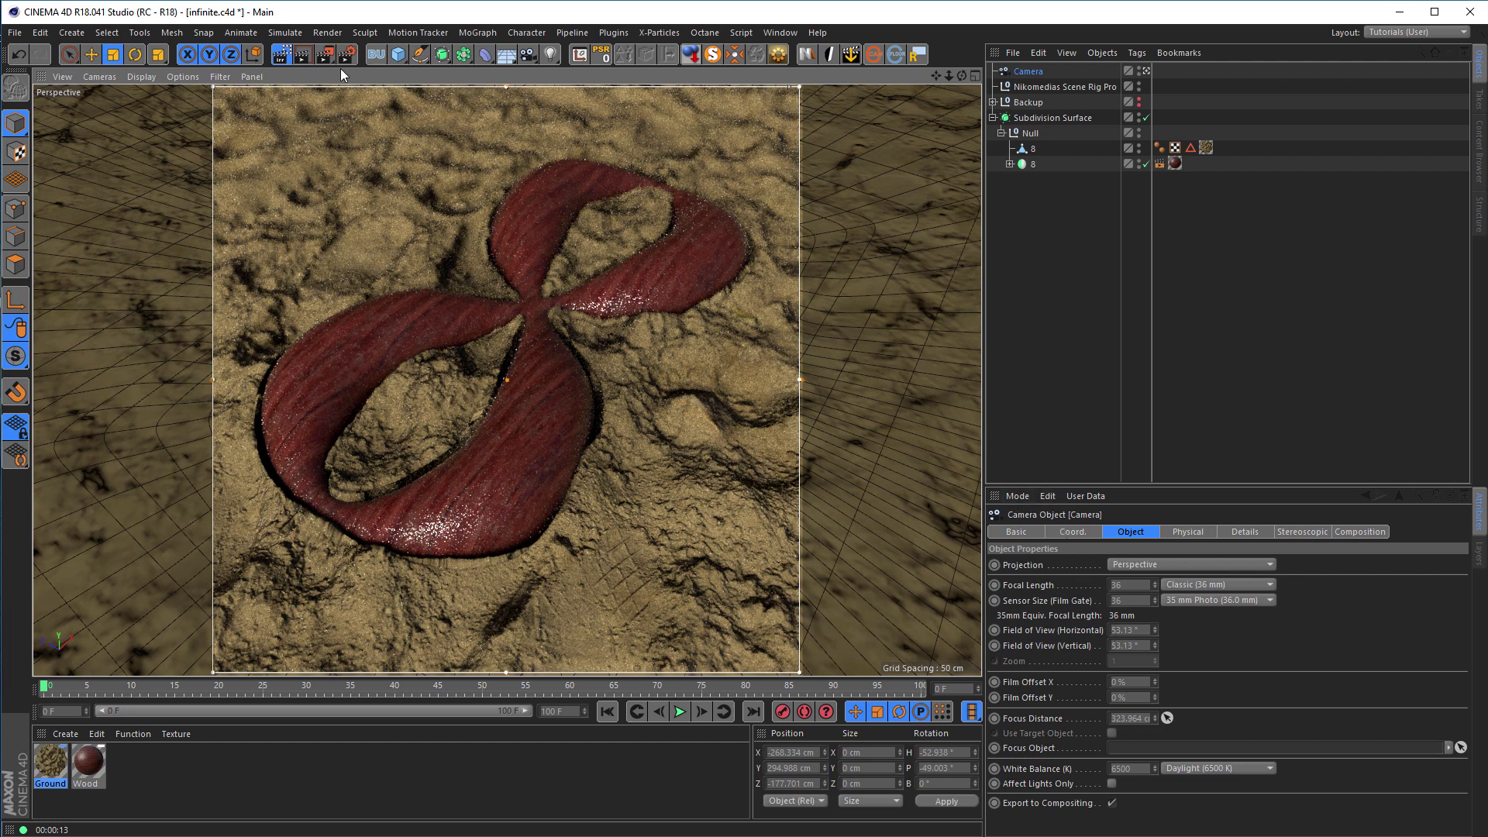
{"action": "left_click", "coordinate": [282, 53]}
{"action": "middle_click", "coordinate": [569, 357]}
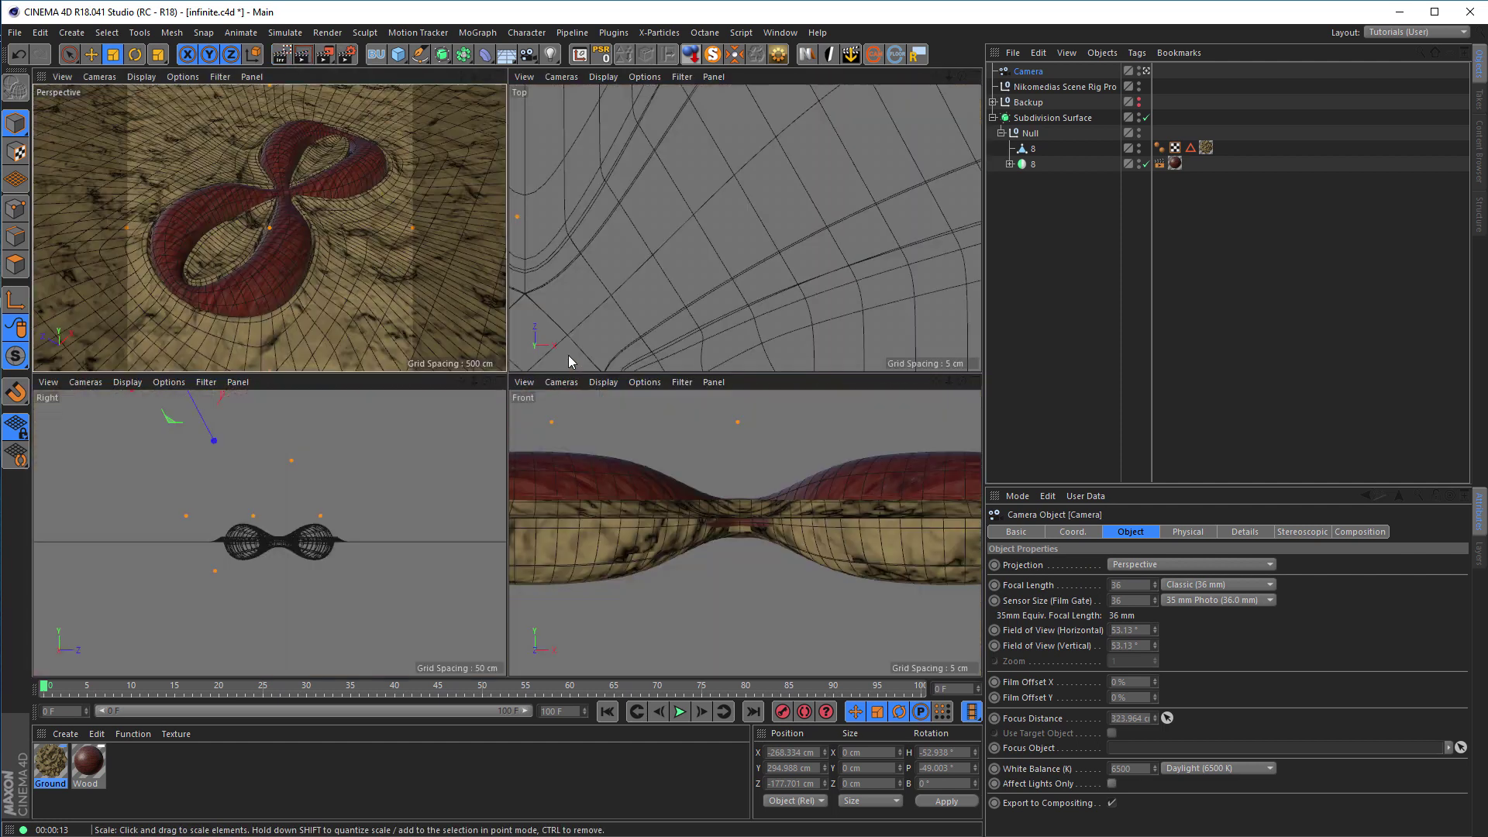
{"action": "middle_click", "coordinate": [622, 322]}
{"action": "scroll", "coordinate": [399, 375], "scroll_direction": "down", "scroll_amount": 10}
{"action": "scroll", "coordinate": [338, 393], "scroll_direction": "up", "scroll_amount": 5}
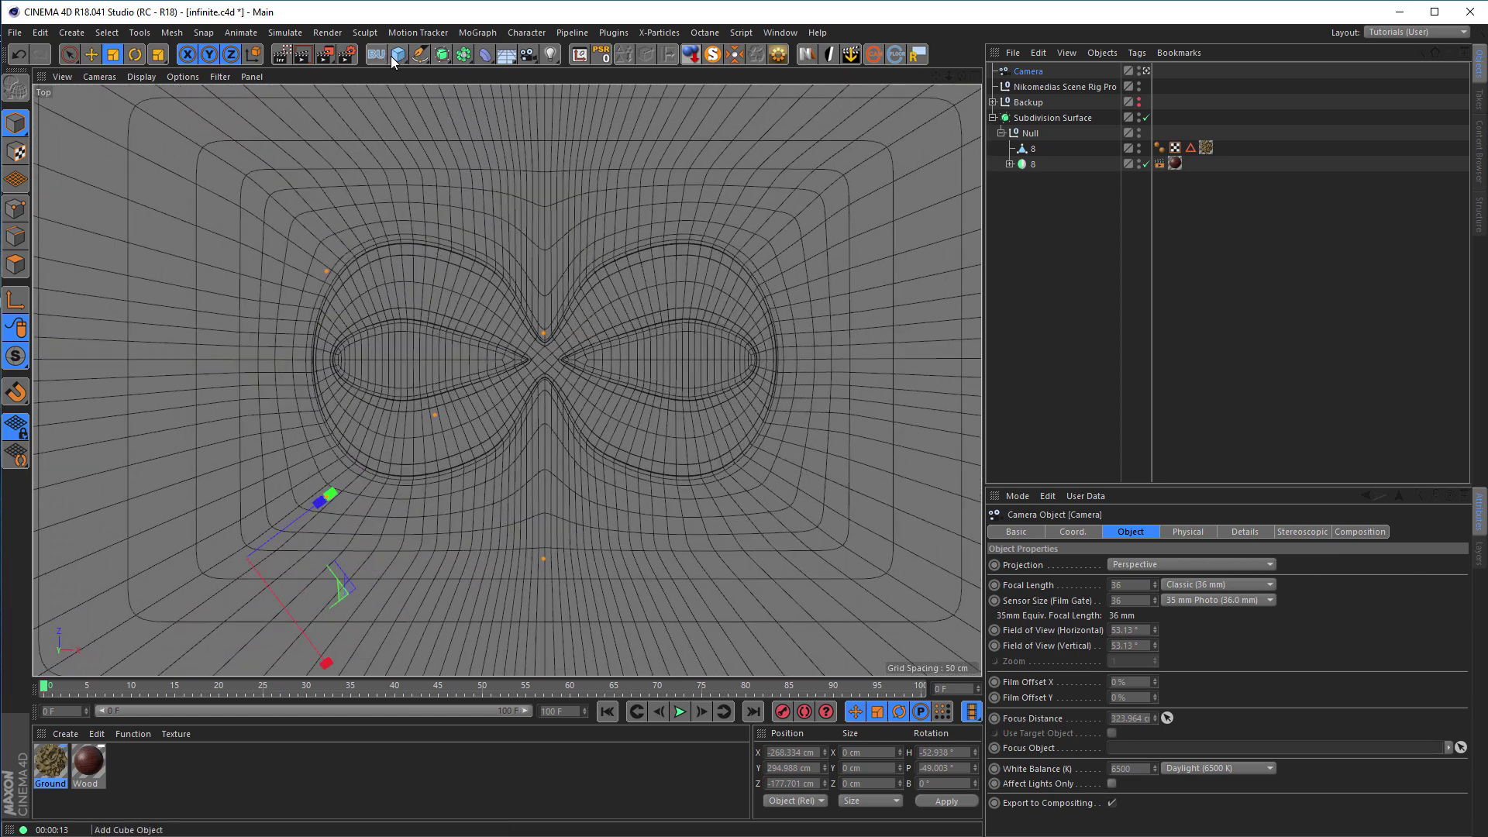
- Add a Null object and rename it 'Focus'
{"action": "left_click", "coordinate": [398, 54]}
{"action": "left_click", "coordinate": [441, 79]}
{"action": "double_click", "coordinate": [1021, 70]}
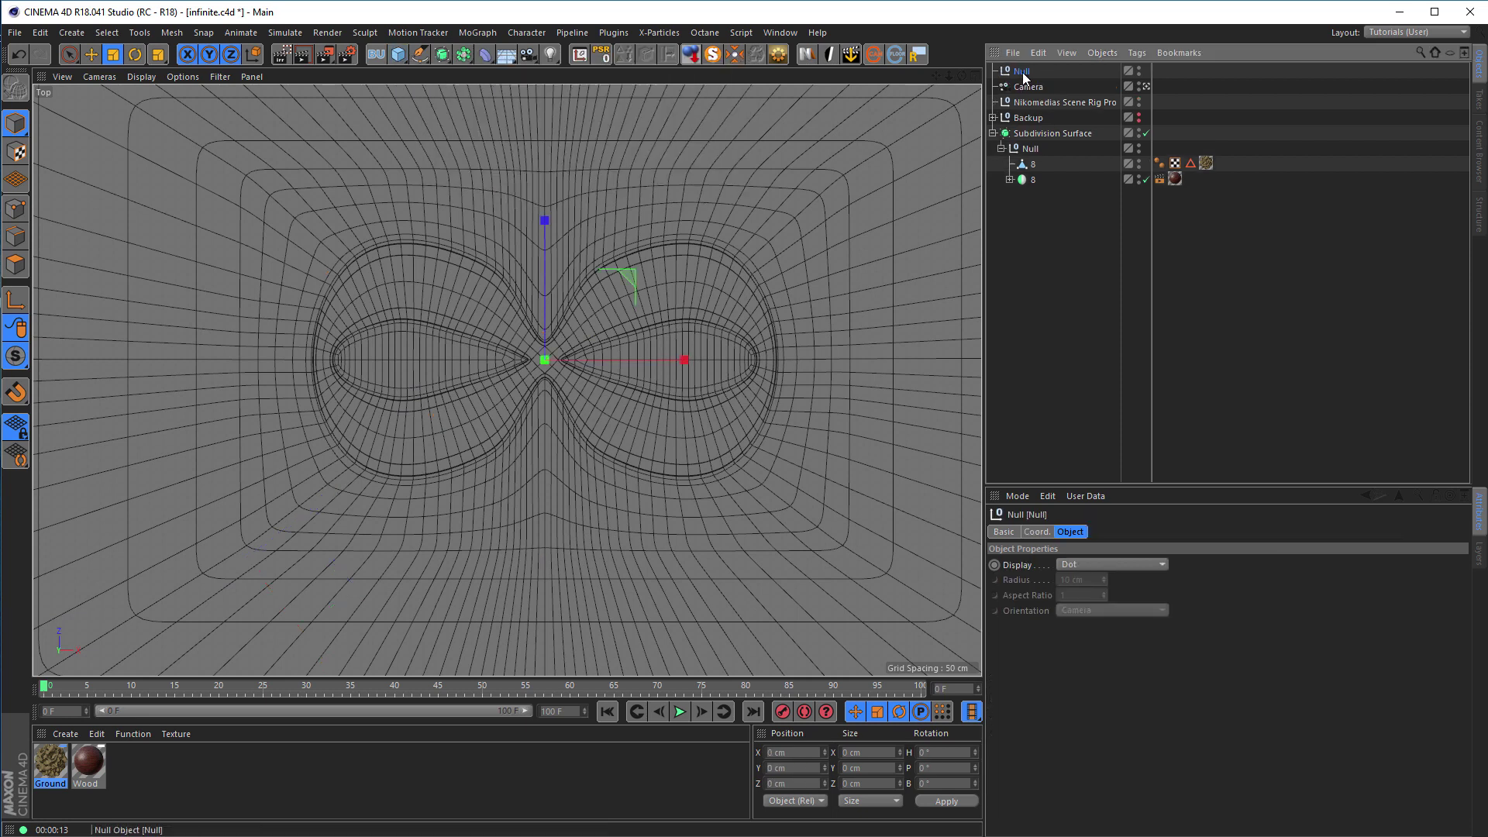
{"action": "type", "text": "Foc"}
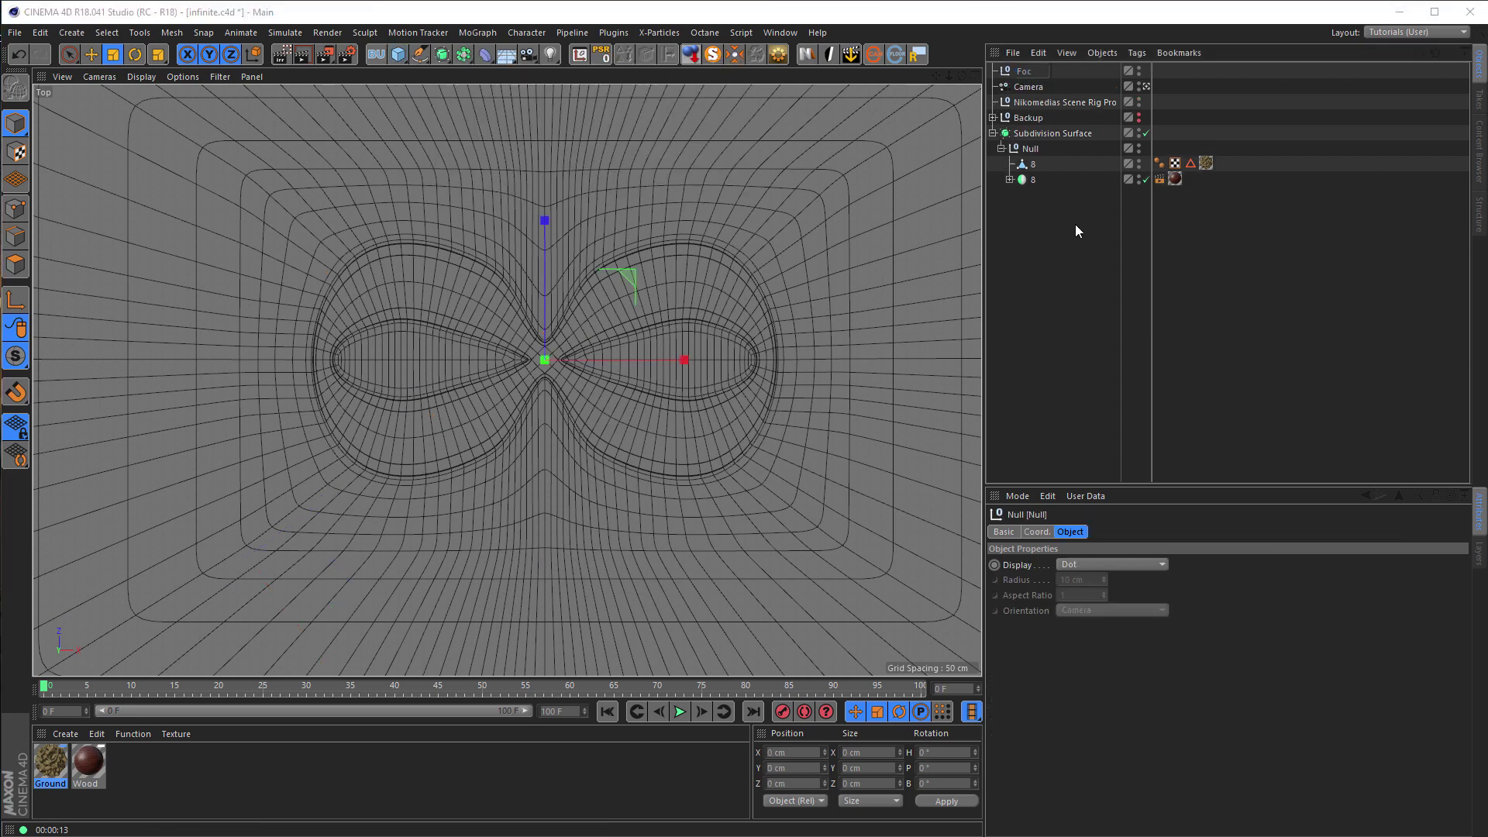
{"action": "type", "text": "us"}
{"action": "key", "text": "Return"}
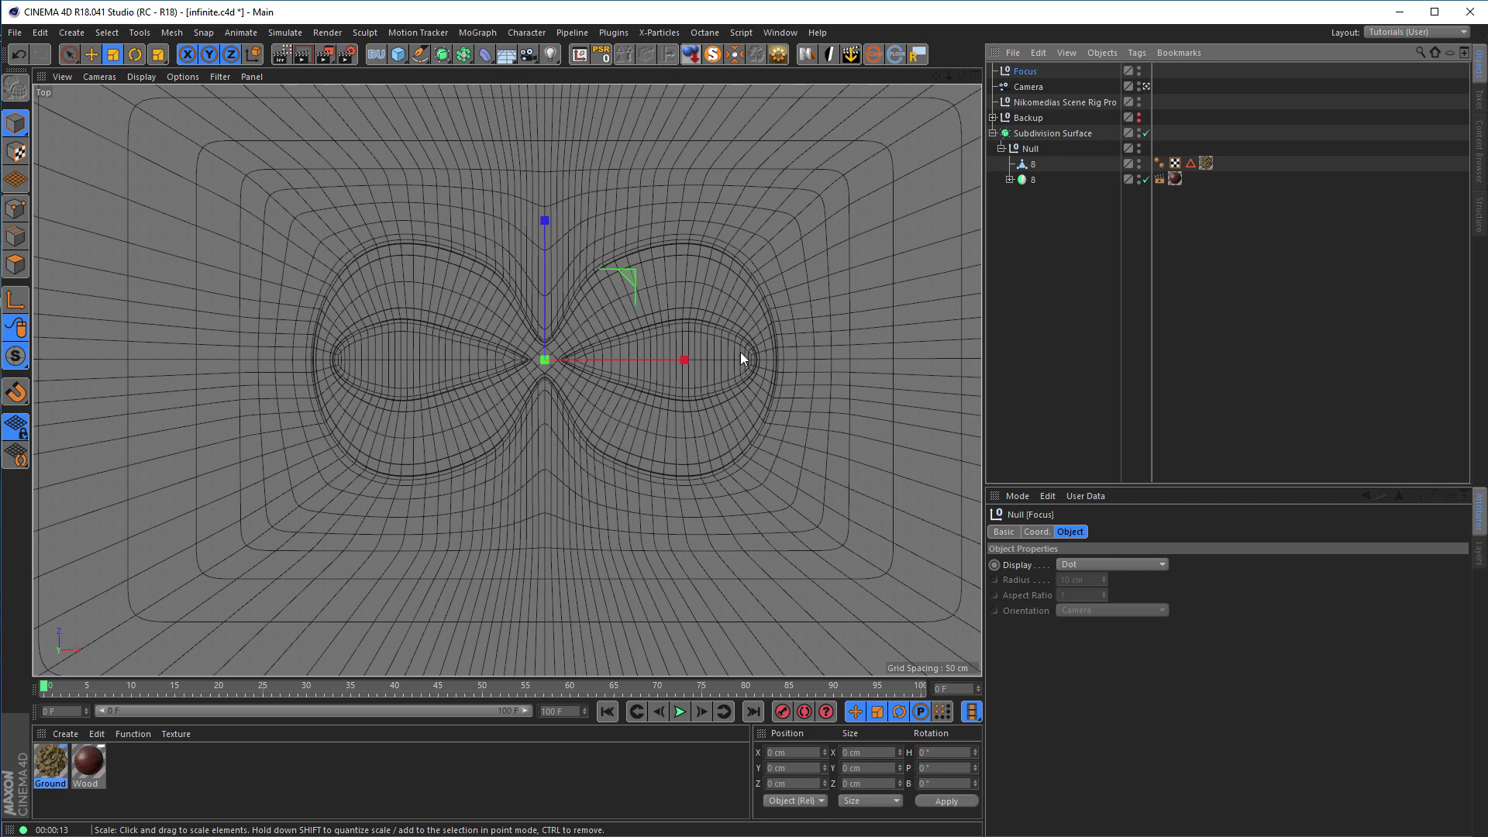
- Move the Focus null onto the lower-left loop and raise it to Y 31.341 cm
{"action": "key", "text": "e"}
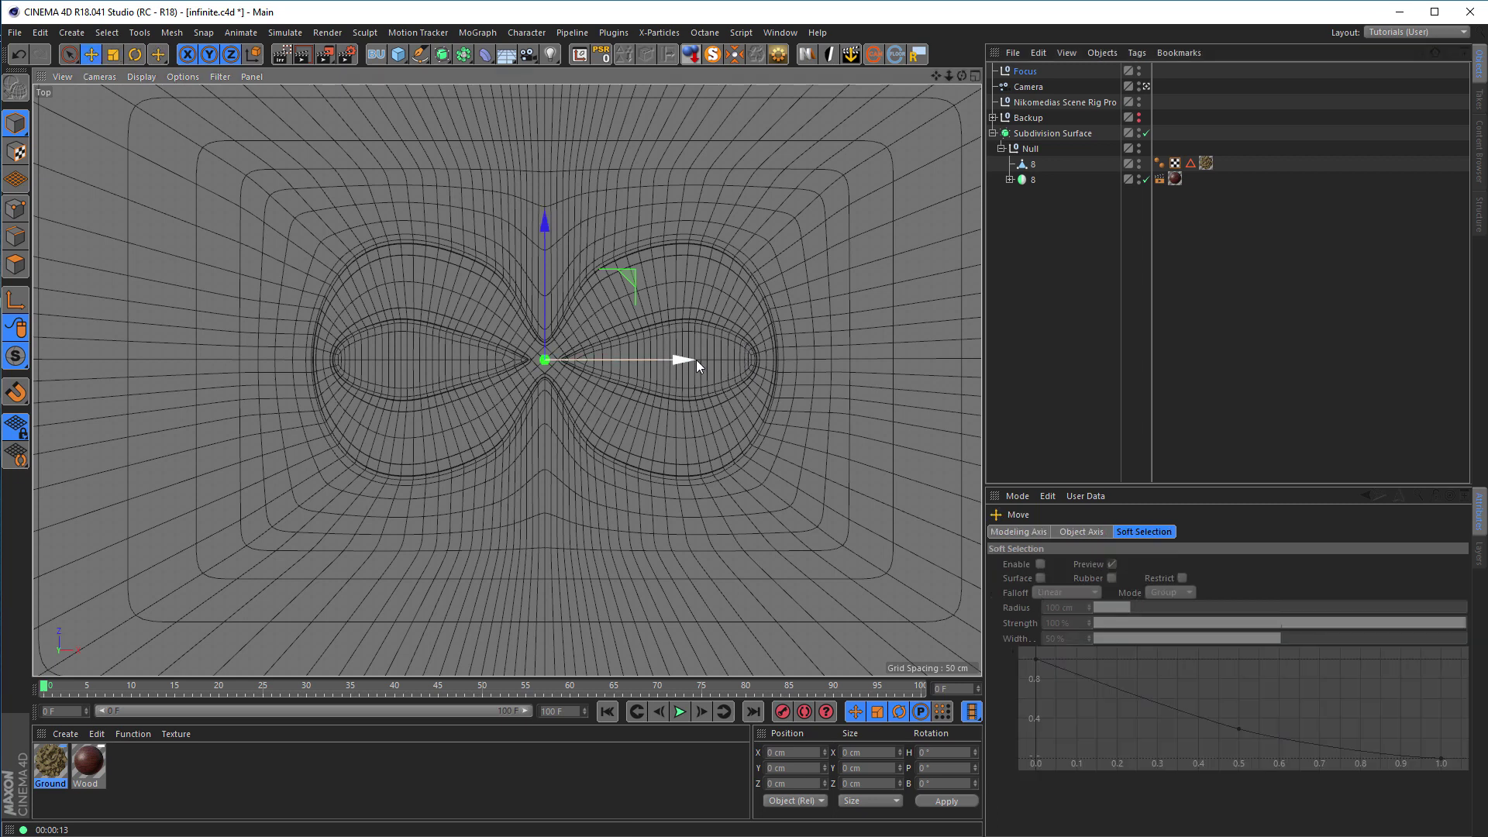
{"action": "left_click_drag", "start_coordinate": [631, 276], "coordinate": [490, 378]}
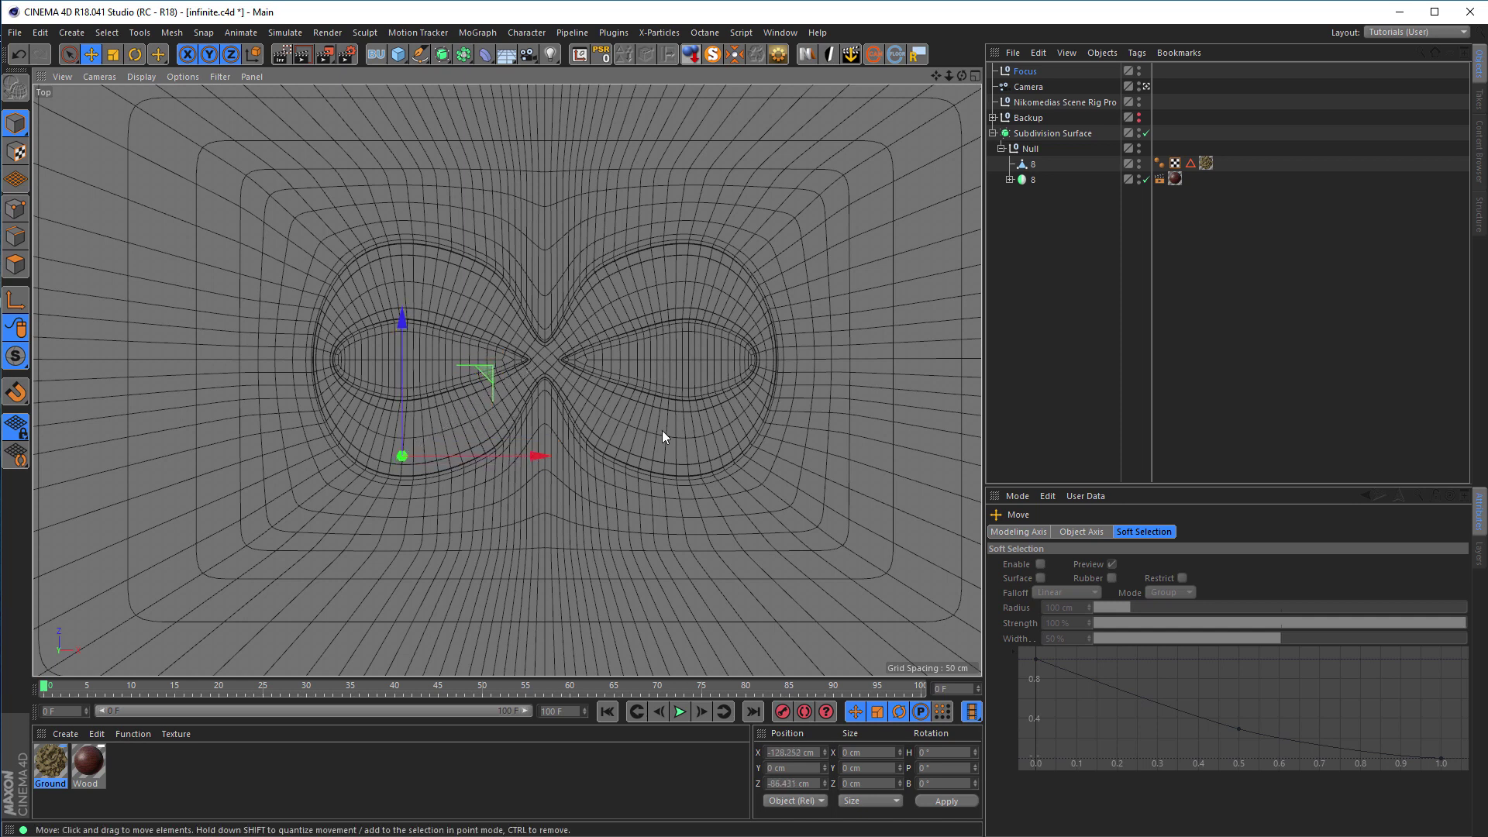
{"action": "middle_click", "coordinate": [682, 436]}
{"action": "middle_click", "coordinate": [373, 299]}
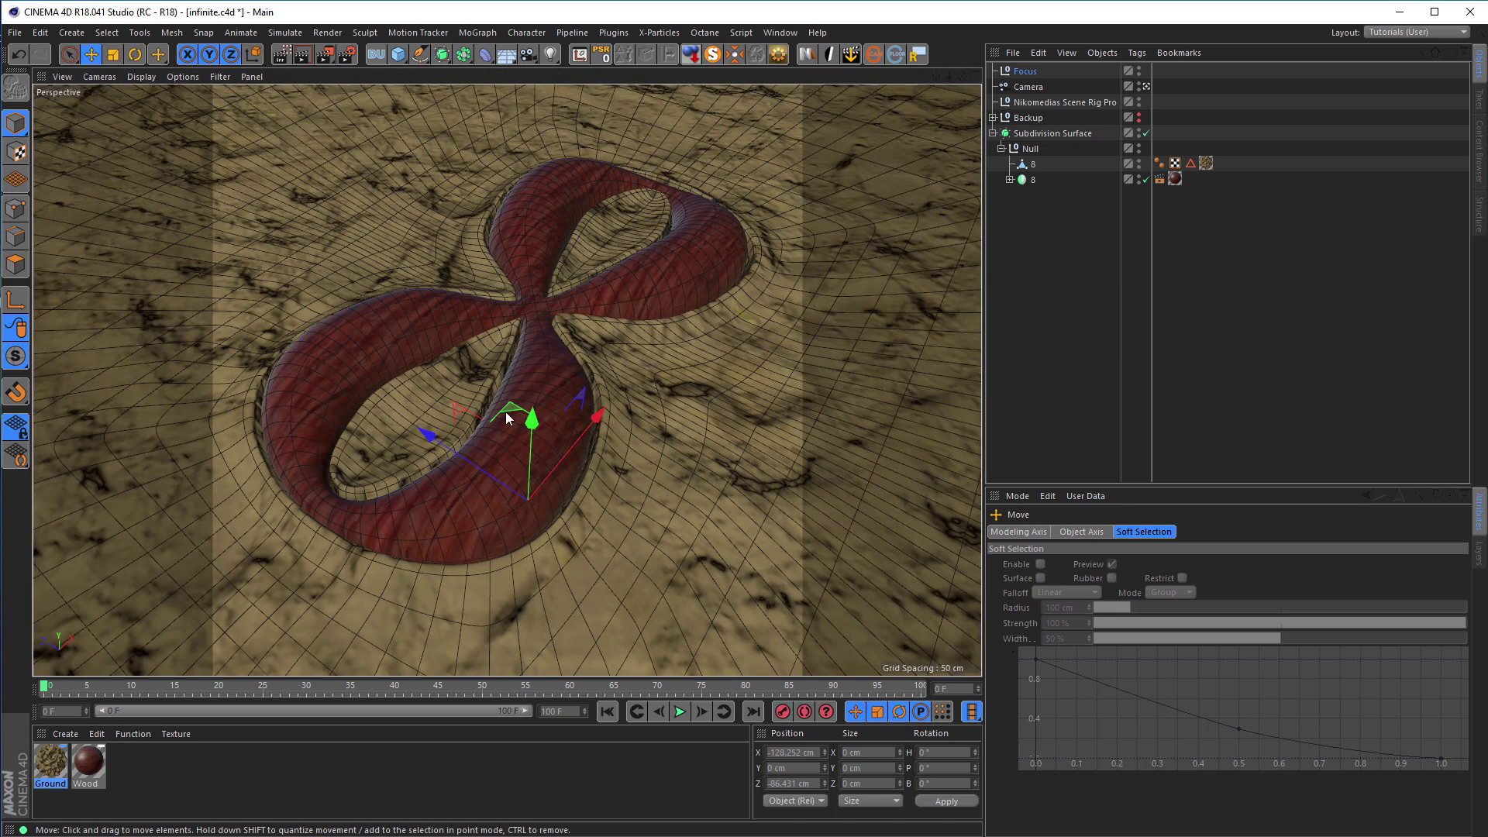
{"action": "left_click_drag", "start_coordinate": [434, 429], "coordinate": [411, 411]}
{"action": "left_click_drag", "start_coordinate": [584, 400], "coordinate": [577, 439]}
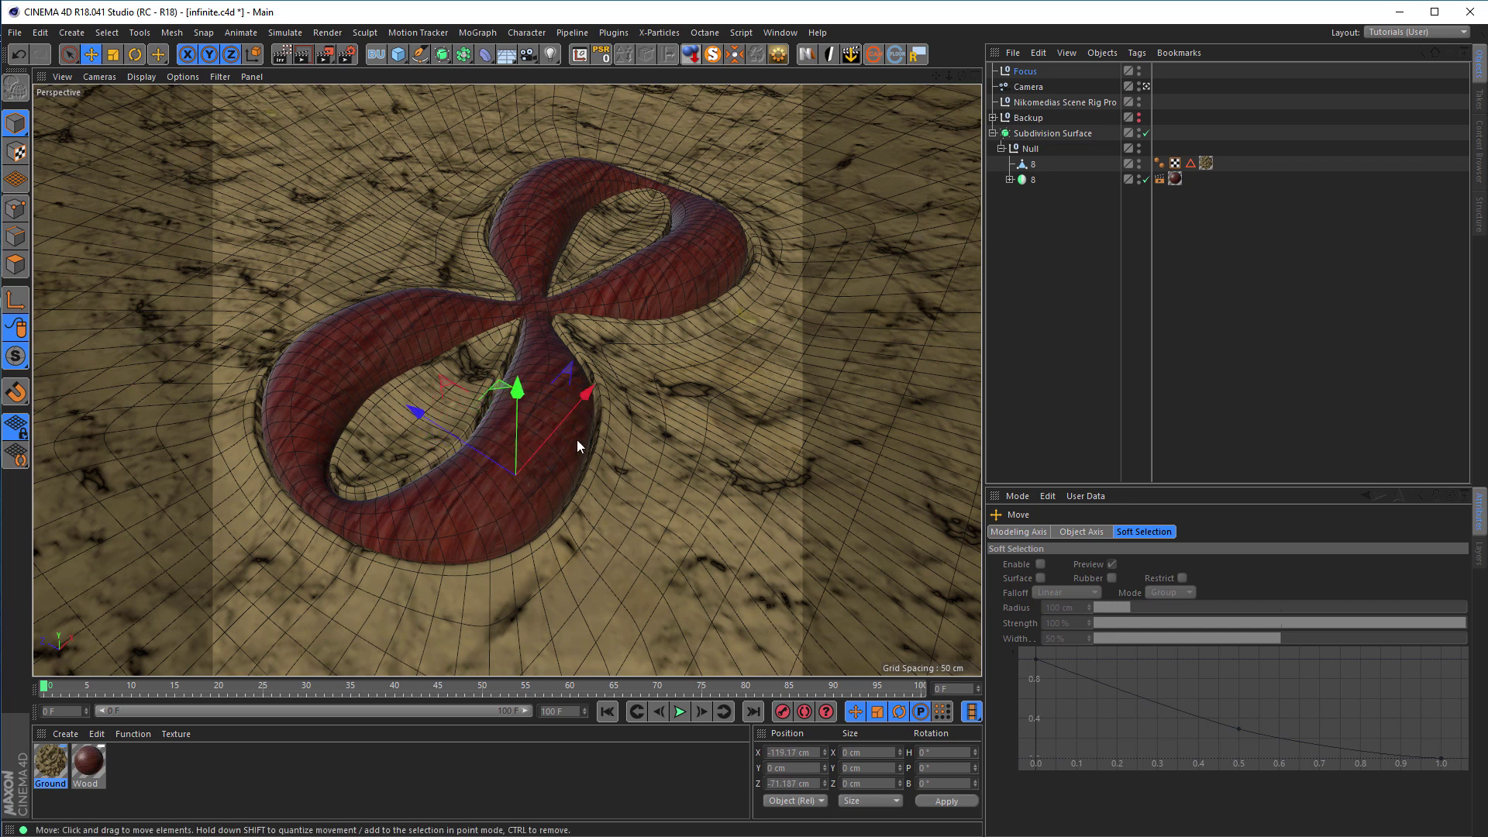
{"action": "middle_click", "coordinate": [576, 439]}
{"action": "left_click_drag", "start_coordinate": [242, 474], "coordinate": [245, 458]}
{"action": "middle_click", "coordinate": [337, 290]}
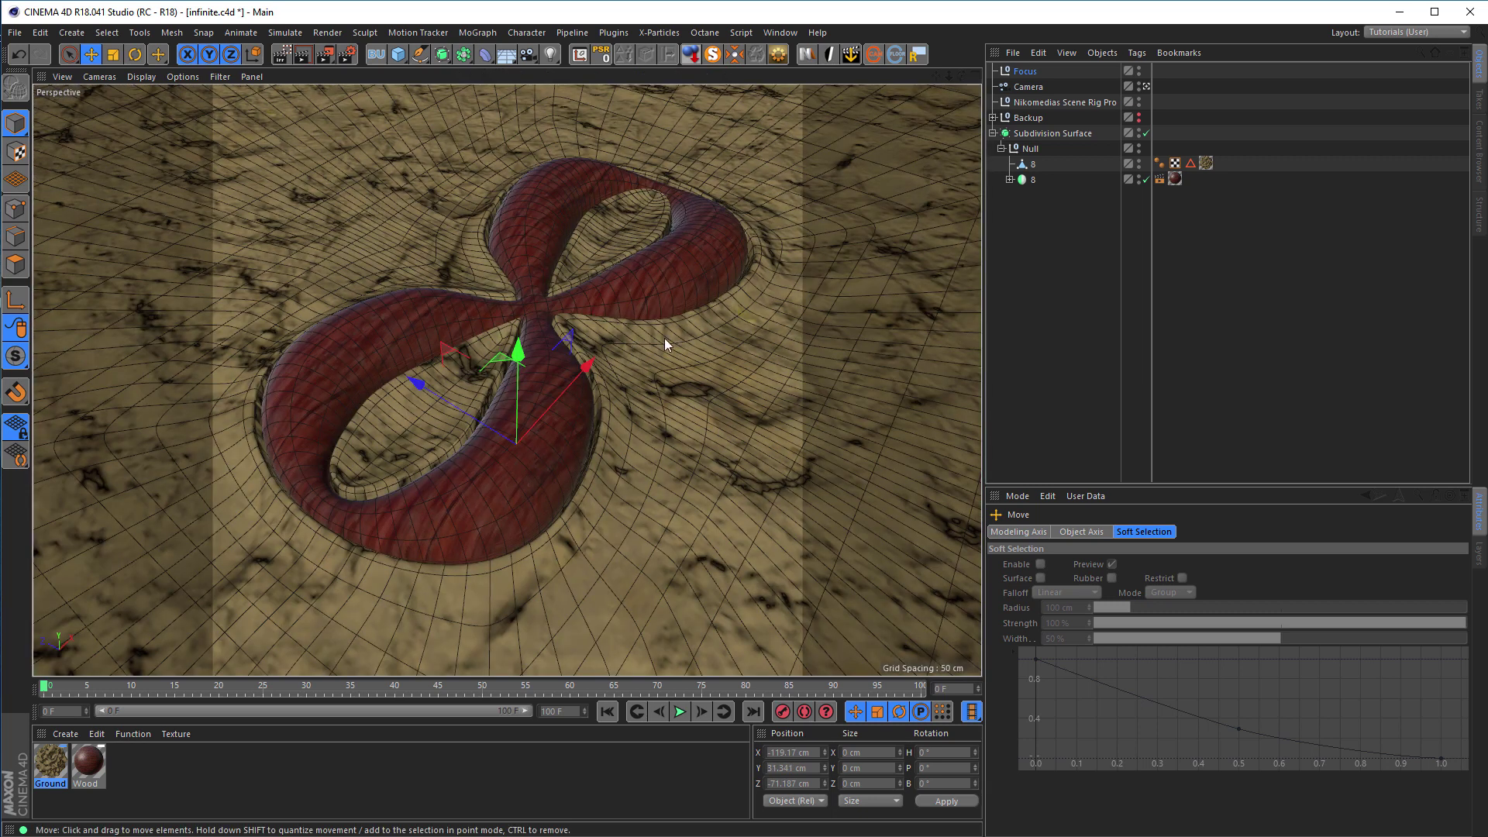
{"action": "left_click", "coordinate": [1031, 88]}
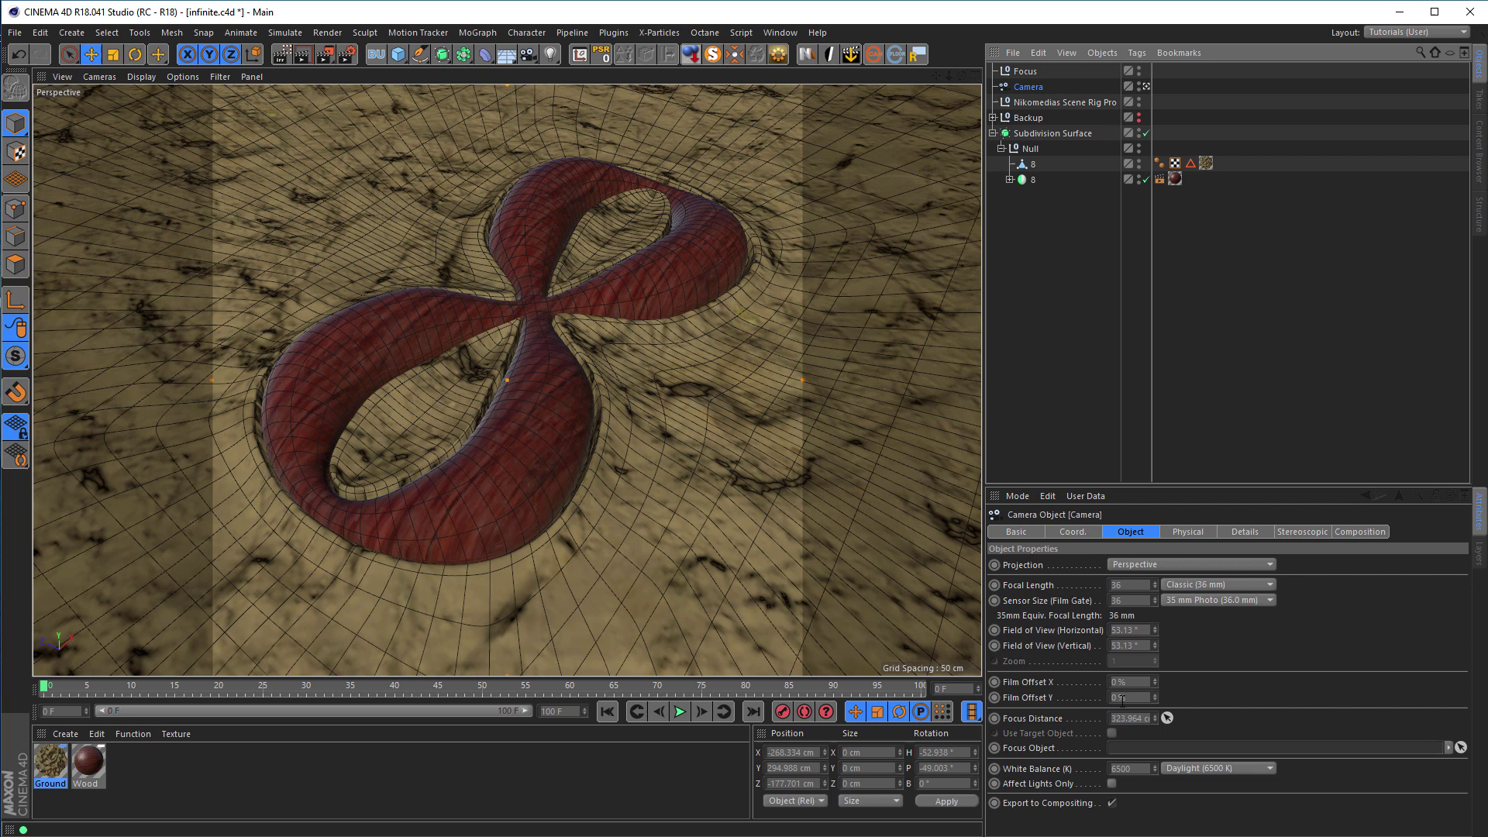
- Set the Focus null as the camera's Focus Object, save the scene, and start the render preview
{"action": "left_click_drag", "start_coordinate": [1027, 72], "coordinate": [1153, 748]}
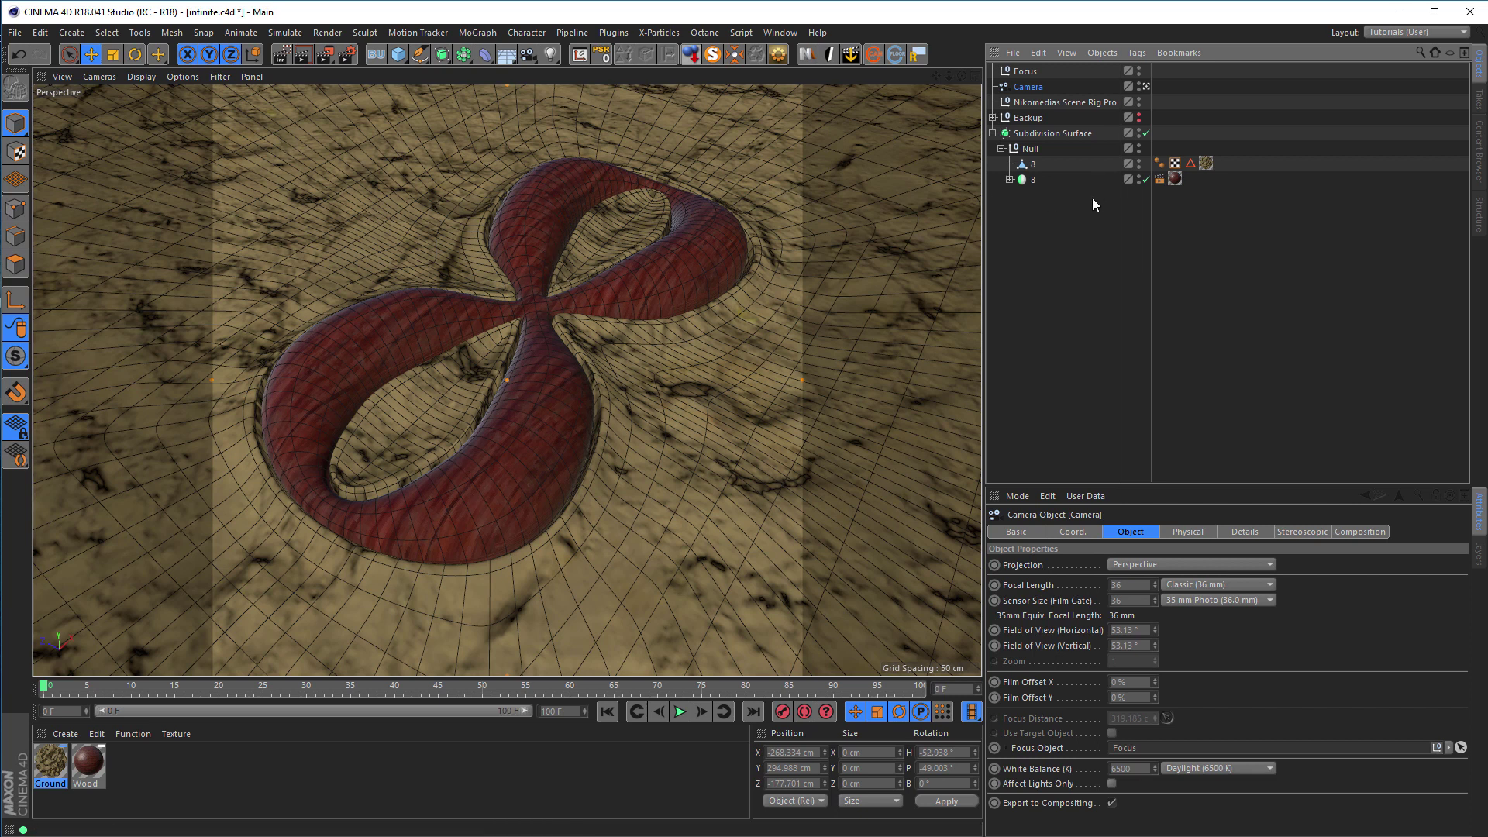
{"action": "key", "text": "ctrl+s"}
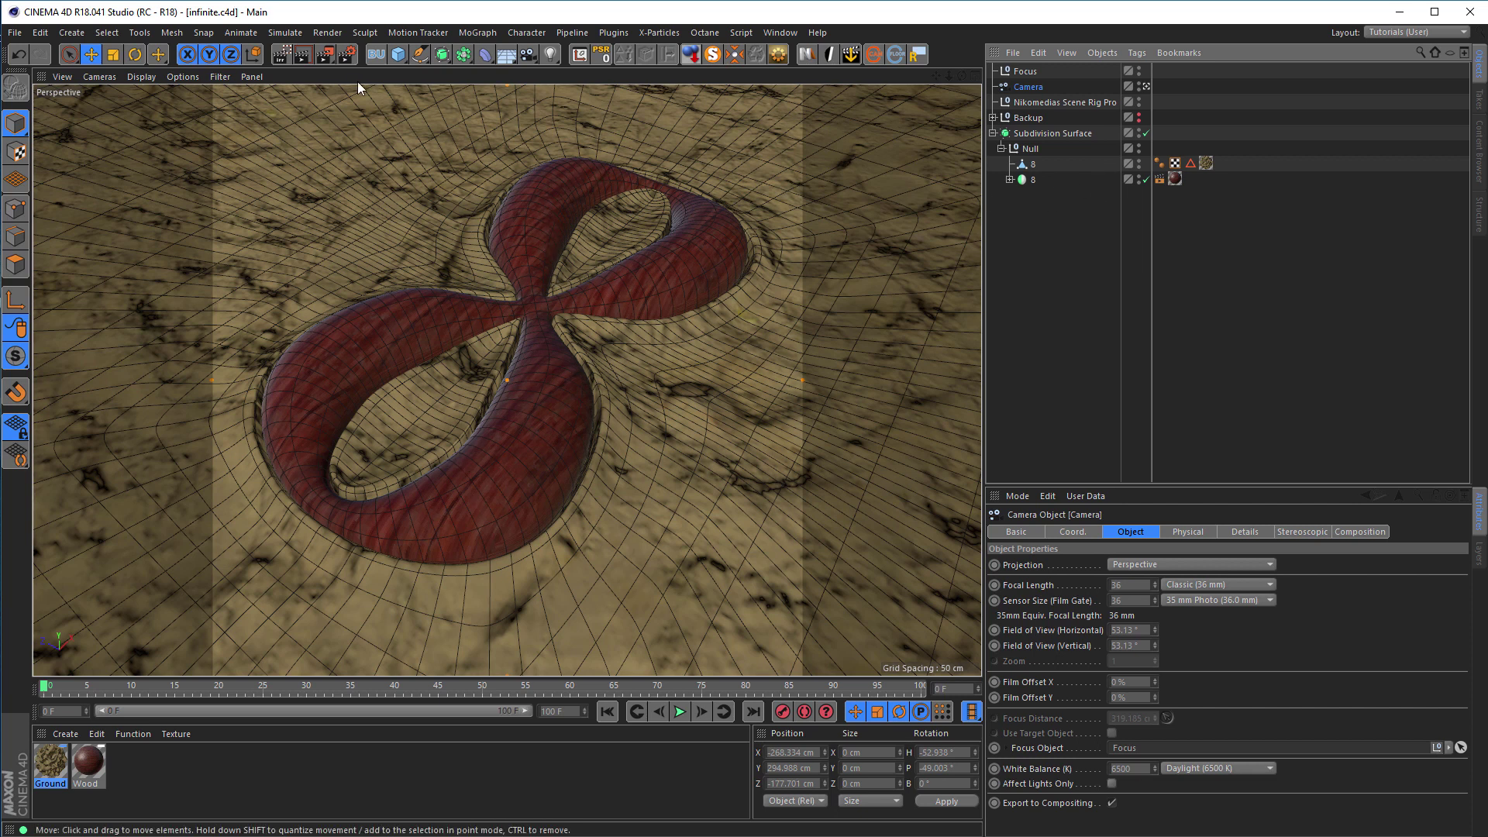
{"action": "left_click", "coordinate": [282, 53]}
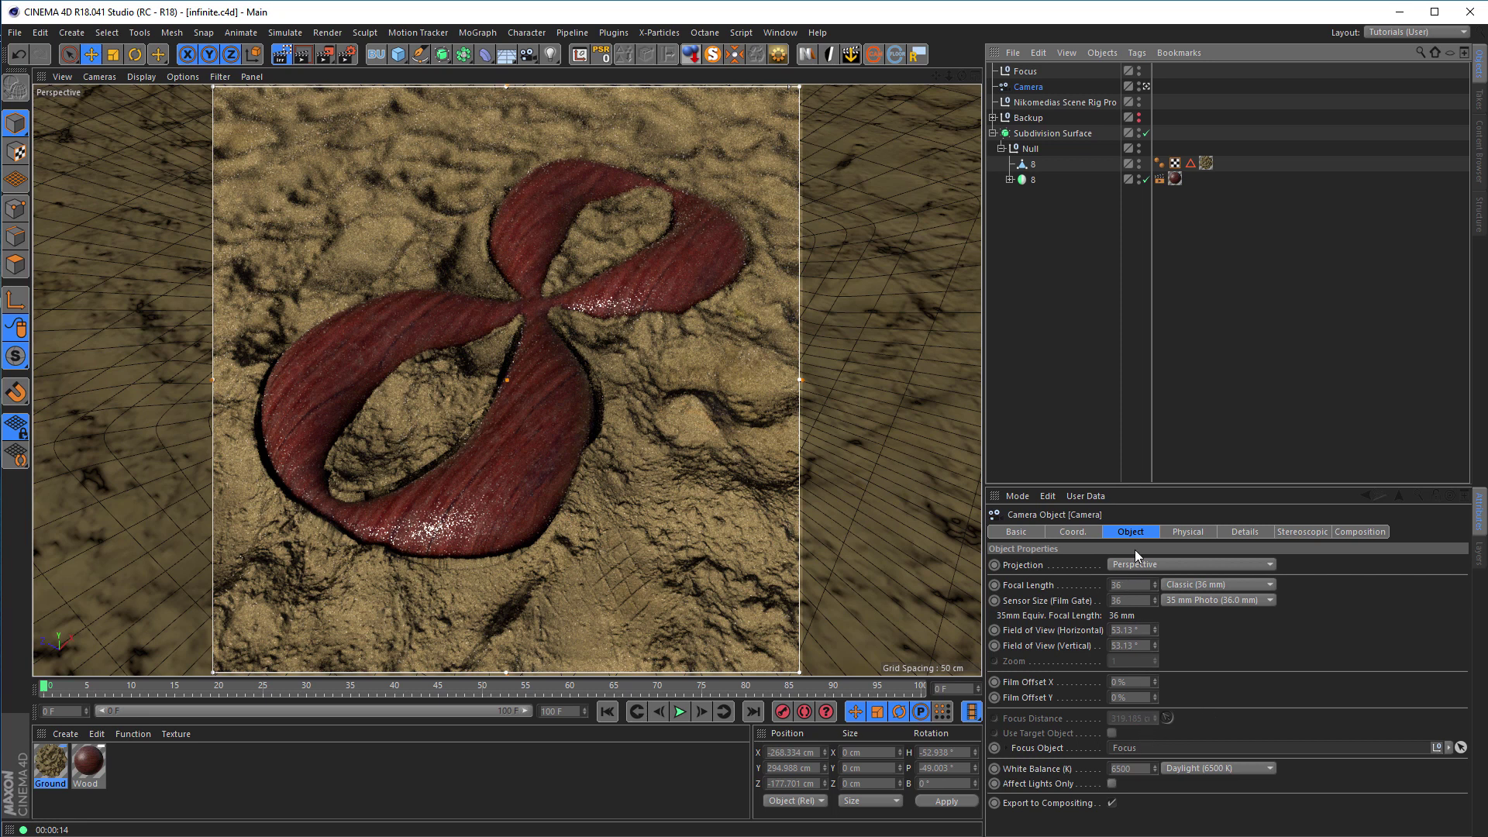
- Lower the camera's F-Stop, trying 0.1 before settling on 0.4
{"action": "left_click", "coordinate": [1189, 533]}
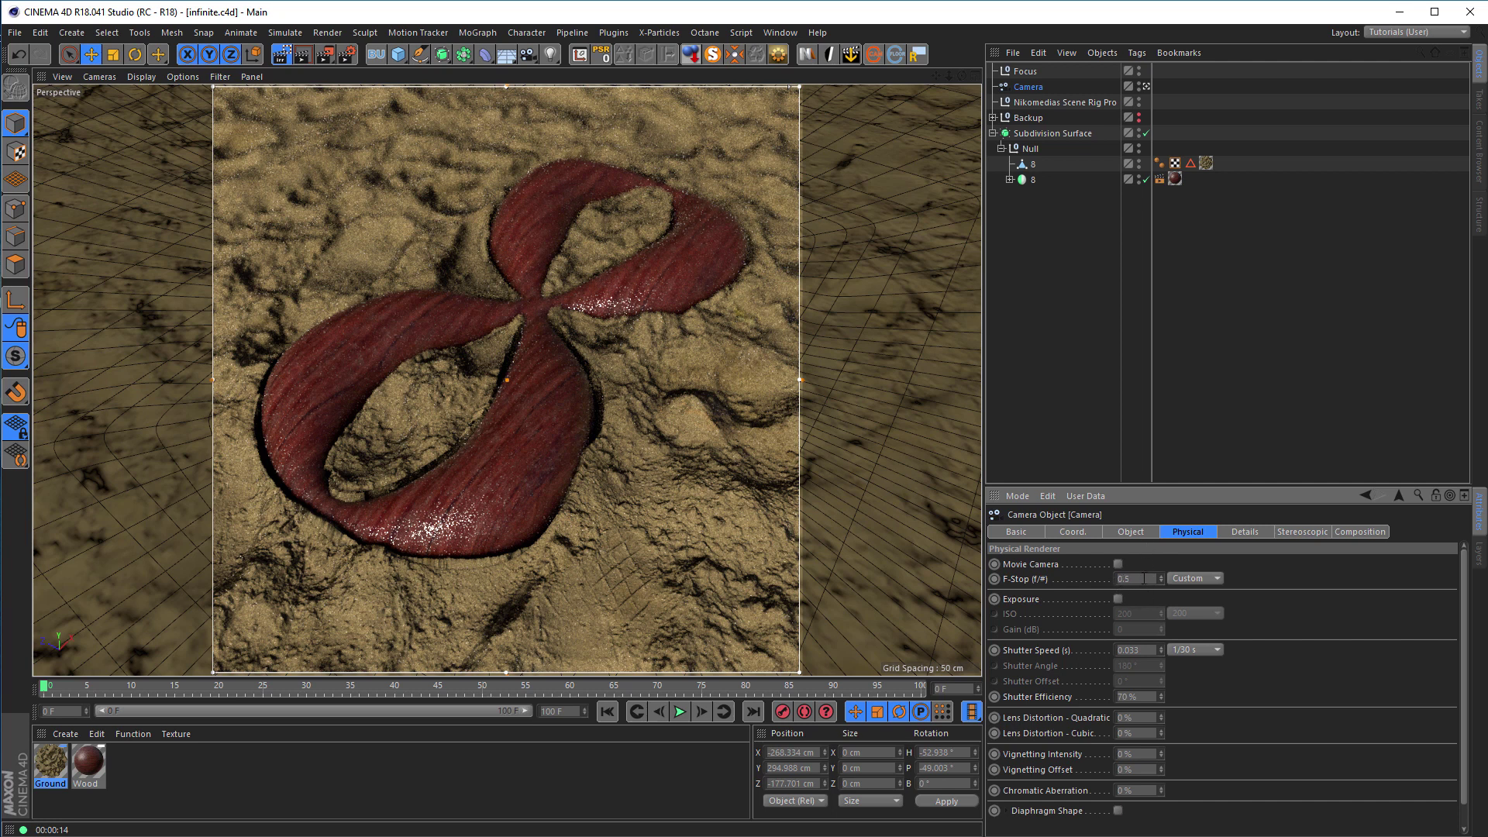
{"action": "left_click_drag", "start_coordinate": [1152, 579], "coordinate": [1106, 592]}
{"action": "type", "text": "0.1"}
{"action": "key", "text": "Return"}
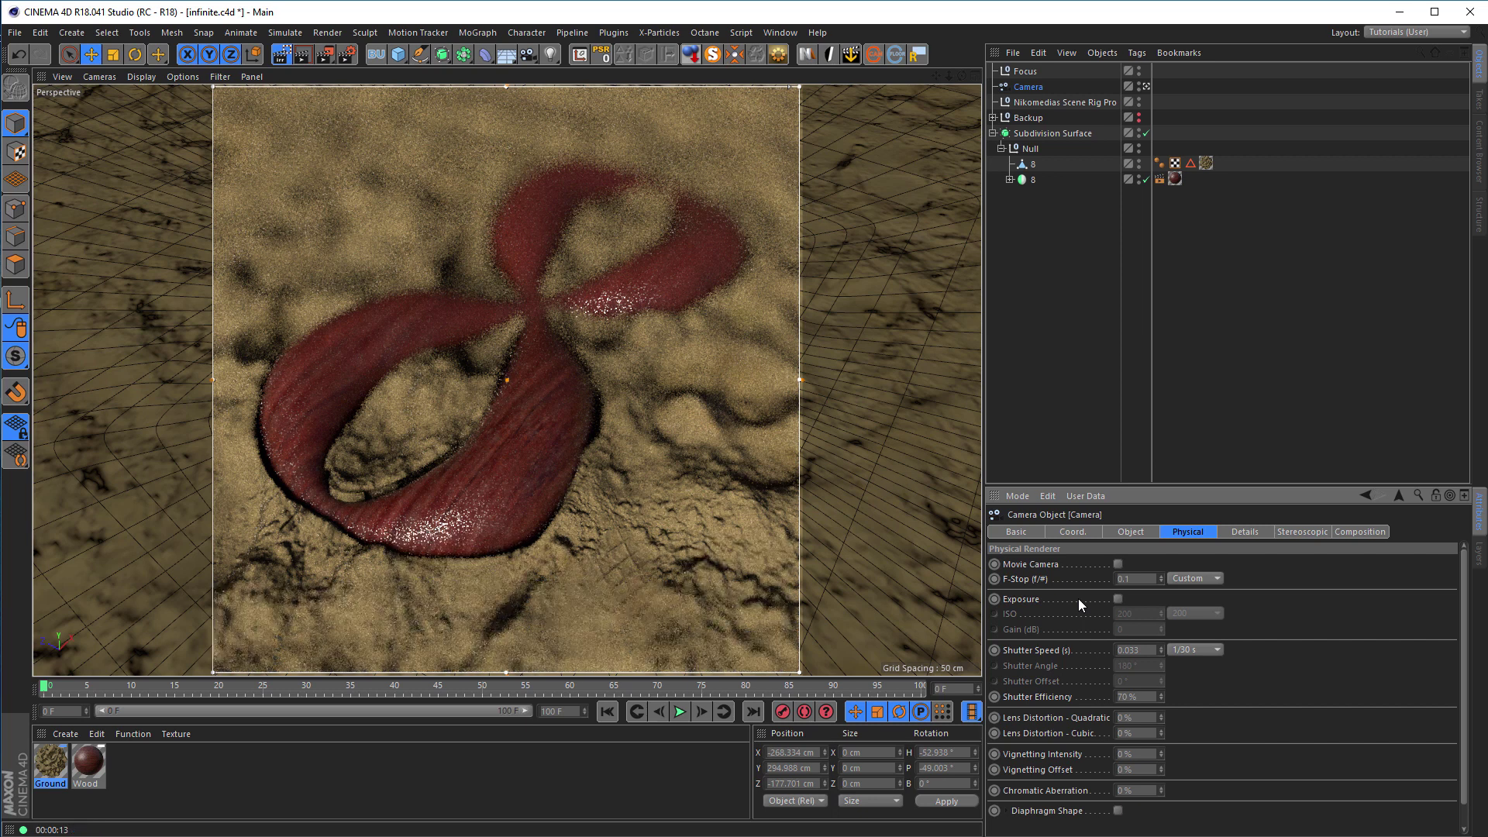
{"action": "double_click", "coordinate": [1138, 578]}
{"action": "key", "text": "BackSpace"}
{"action": "key", "text": "Return"}
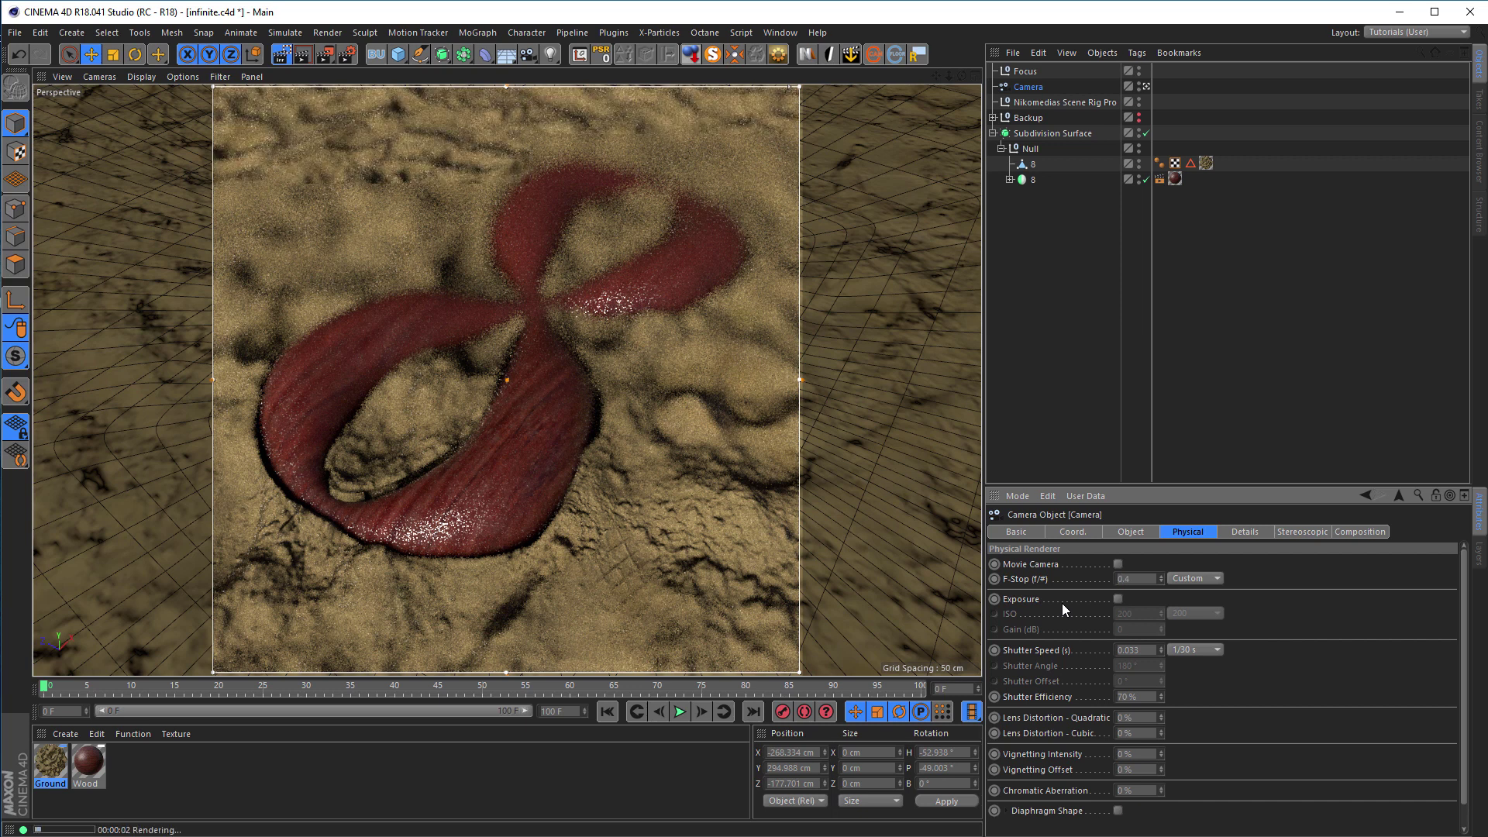
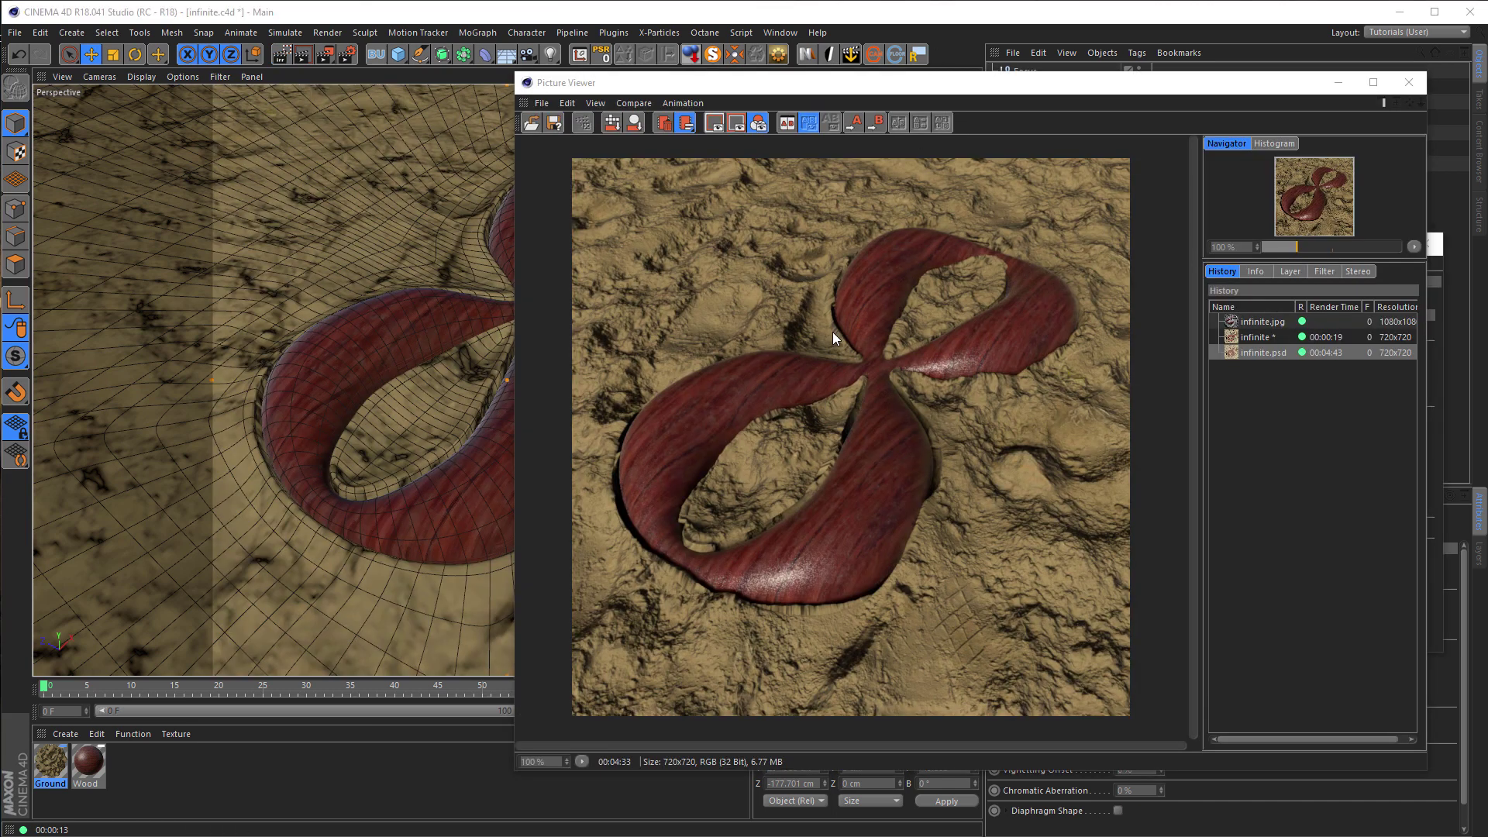
- Inspect the render's Object Buffer 1 mask in Single-Pass view, then return to the full Image view
{"action": "left_click_drag", "start_coordinate": [779, 81], "coordinate": [607, 75]}
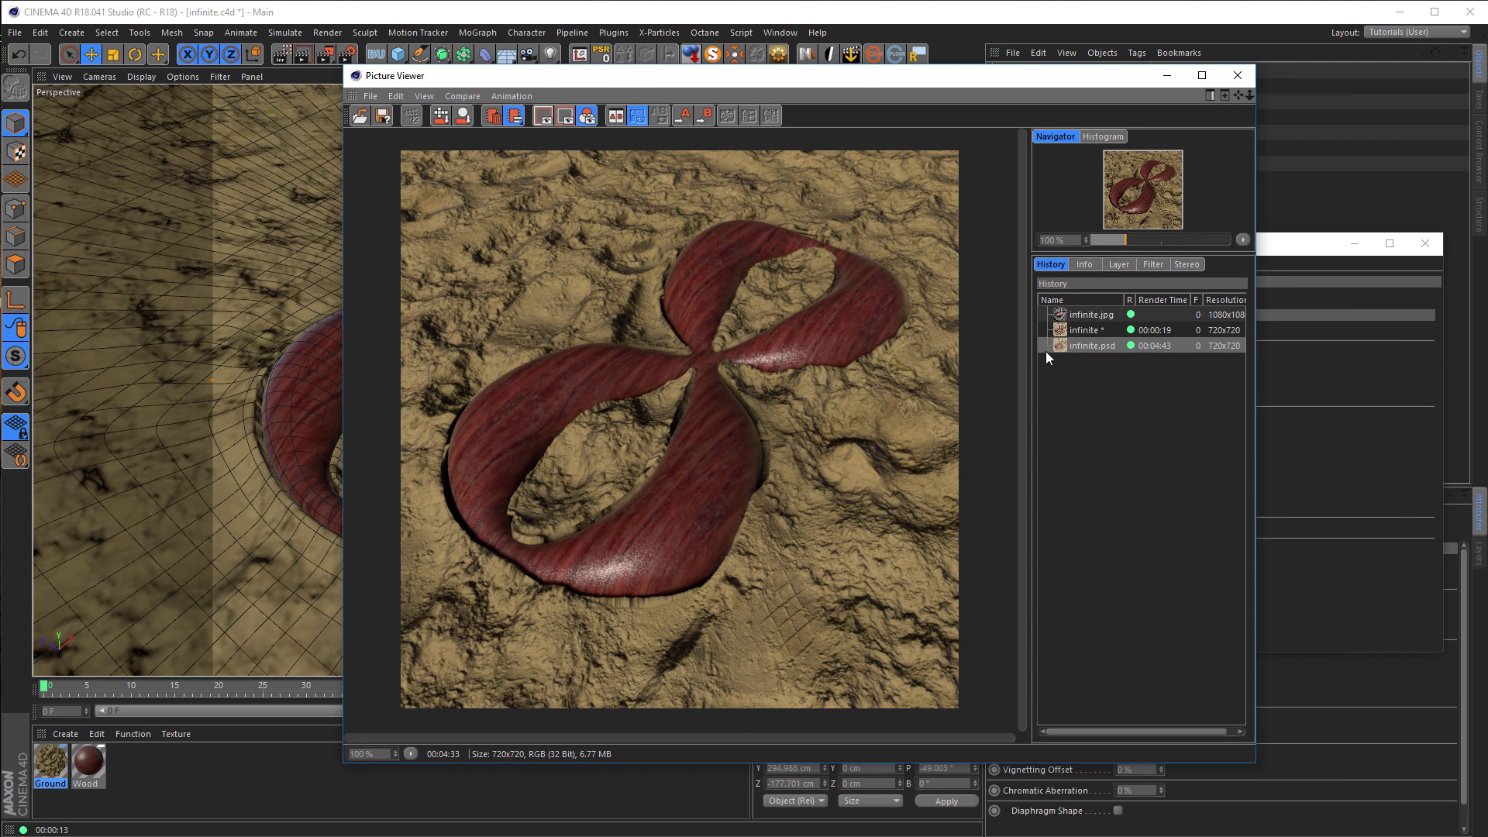
{"action": "left_click", "coordinate": [1116, 265]}
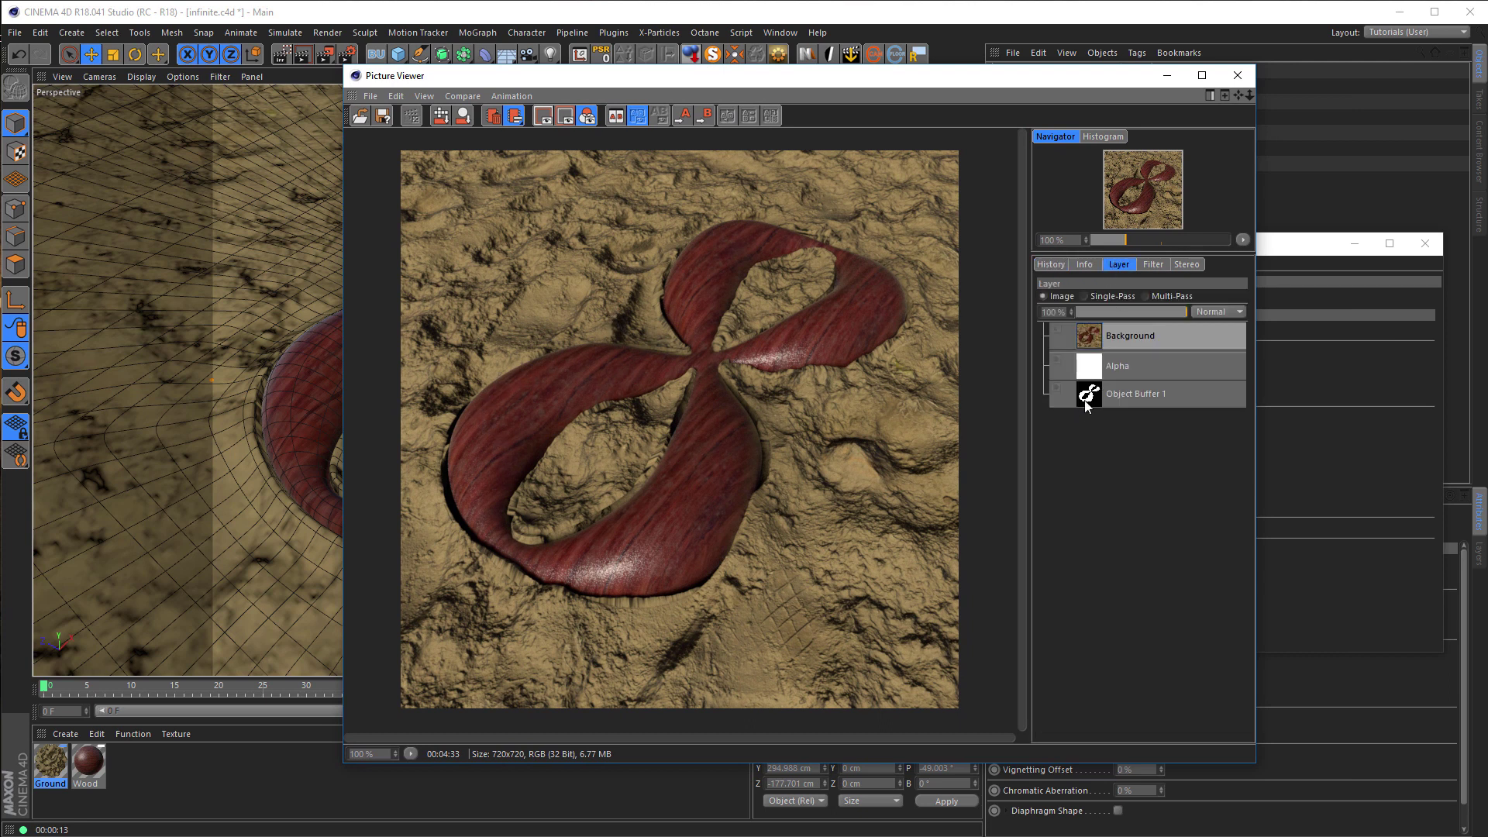
{"action": "left_click", "coordinate": [1121, 395]}
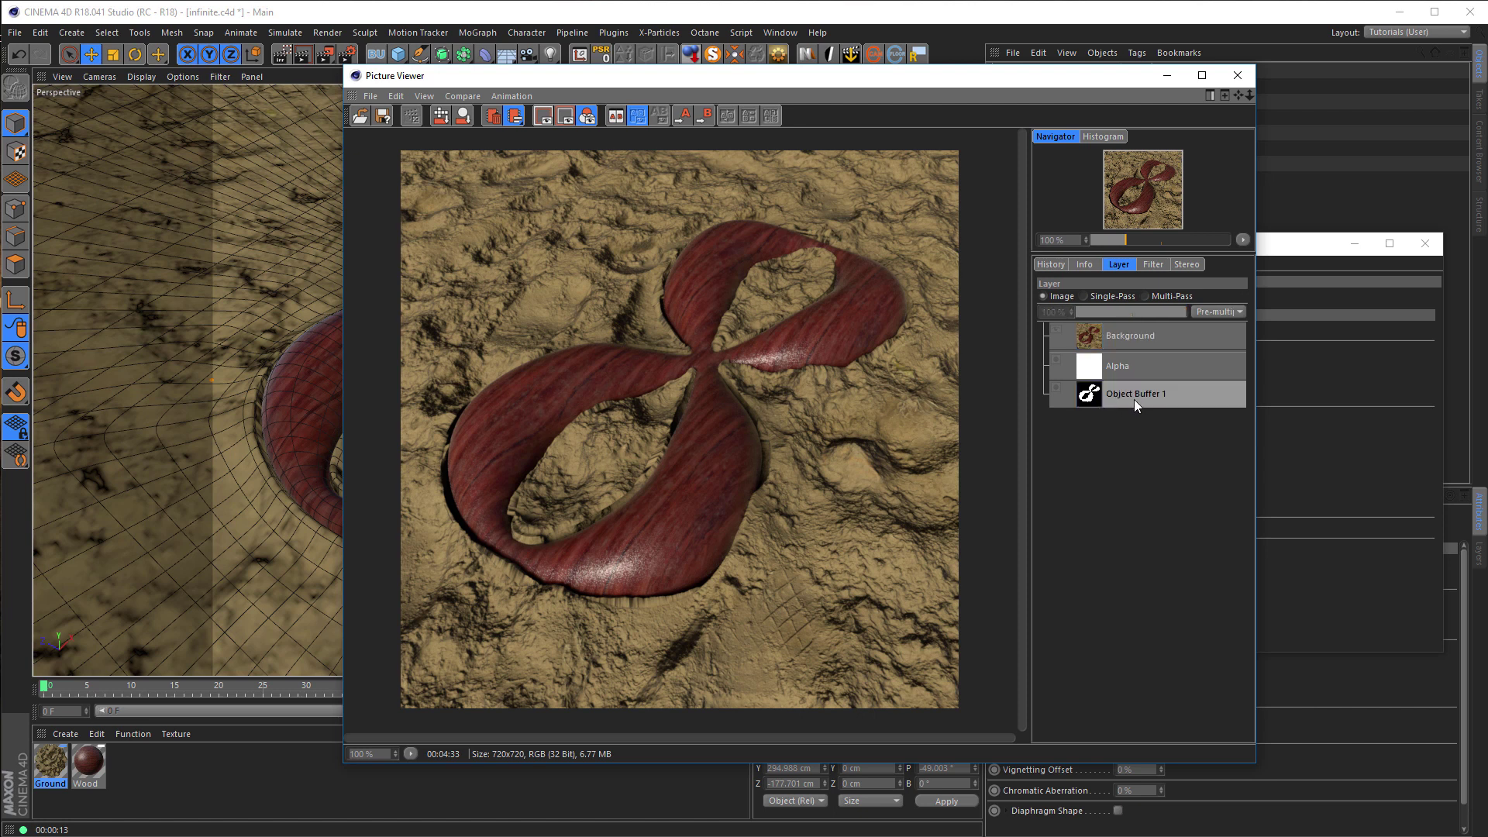
{"action": "left_click", "coordinate": [1101, 299]}
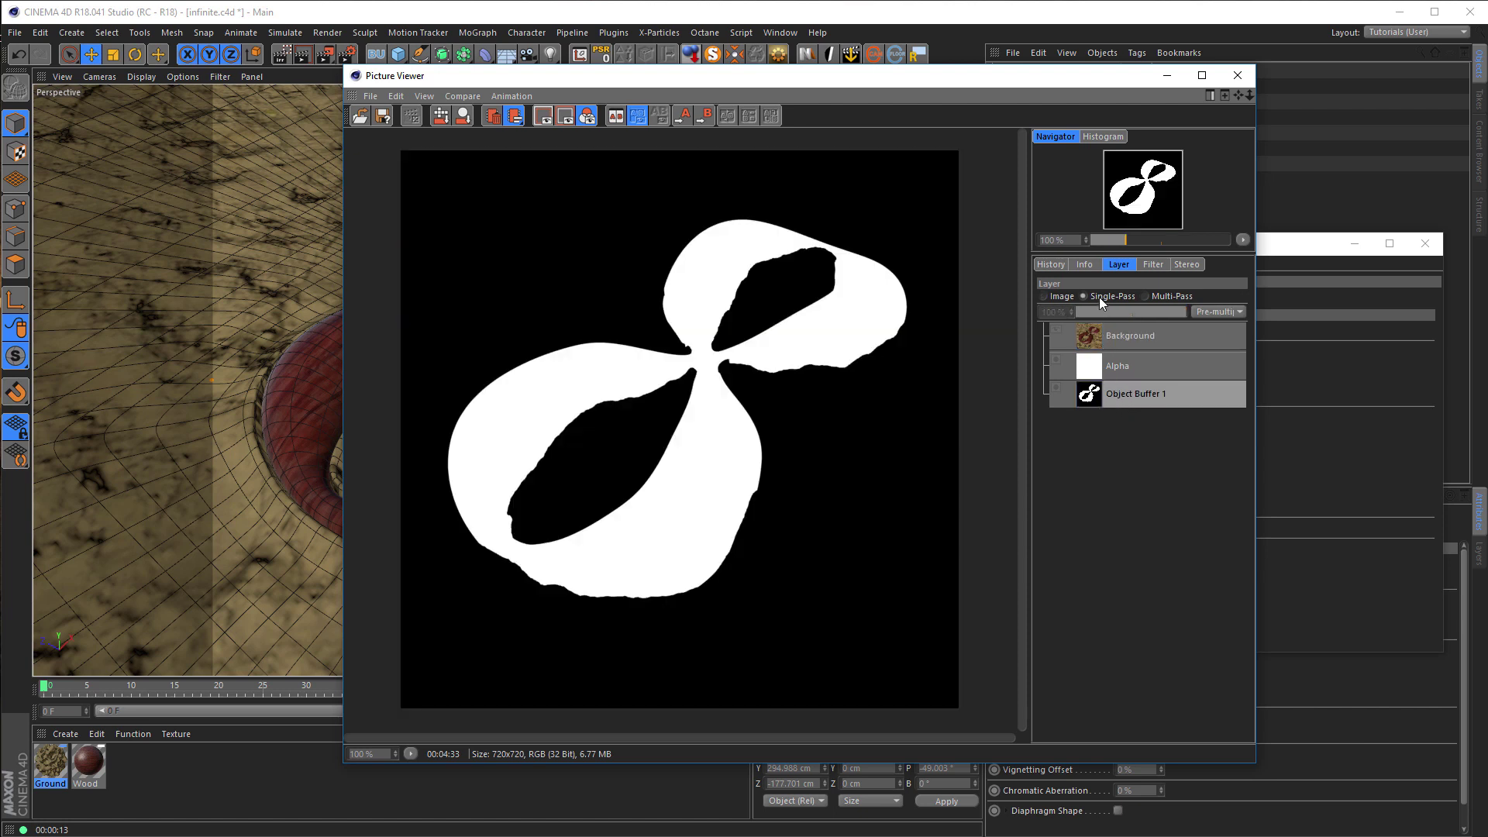
{"action": "left_click", "coordinate": [1059, 296]}
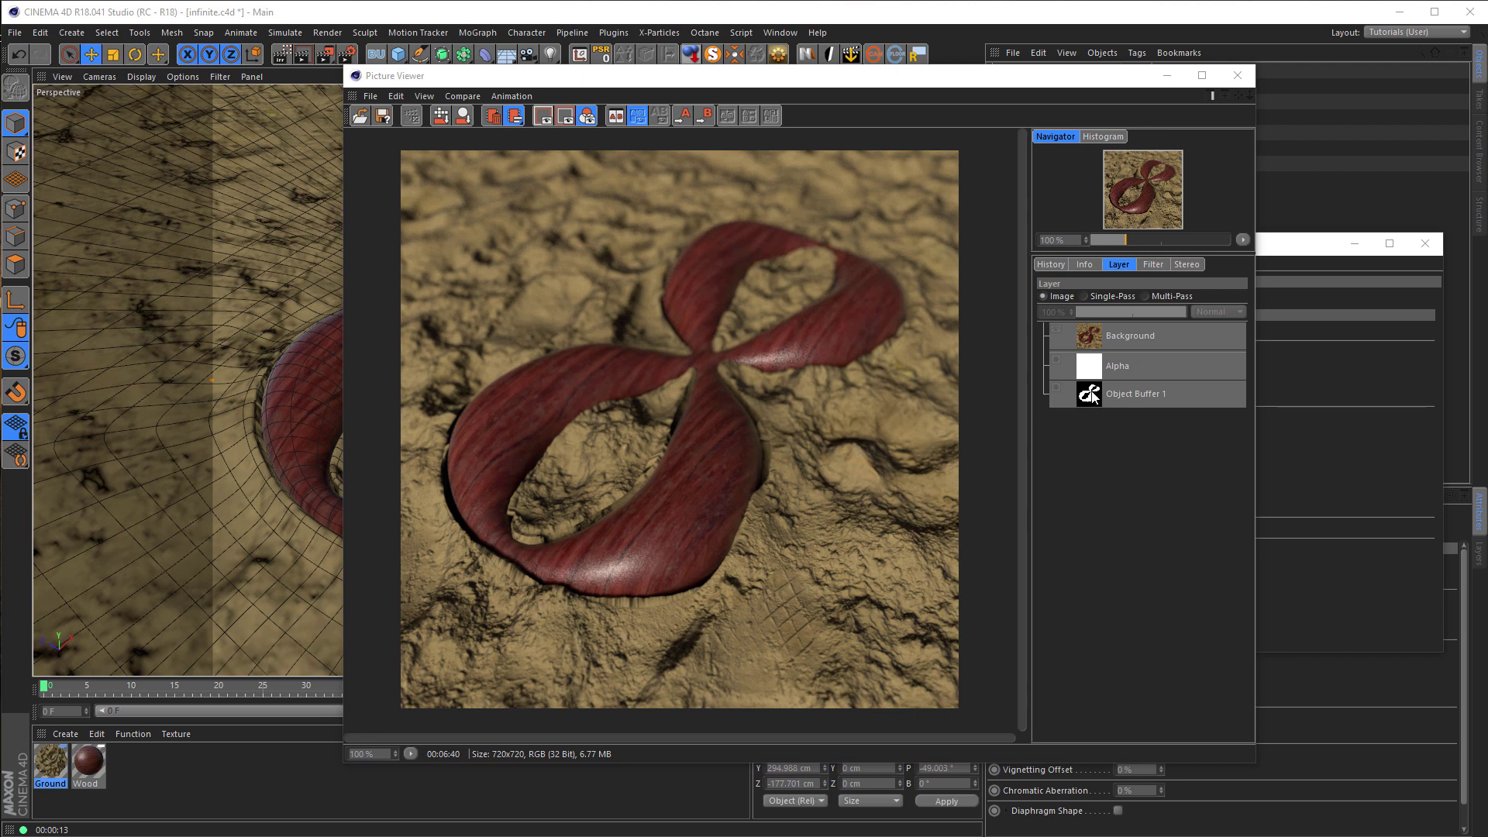
{"action": "left_click", "coordinate": [1108, 295]}
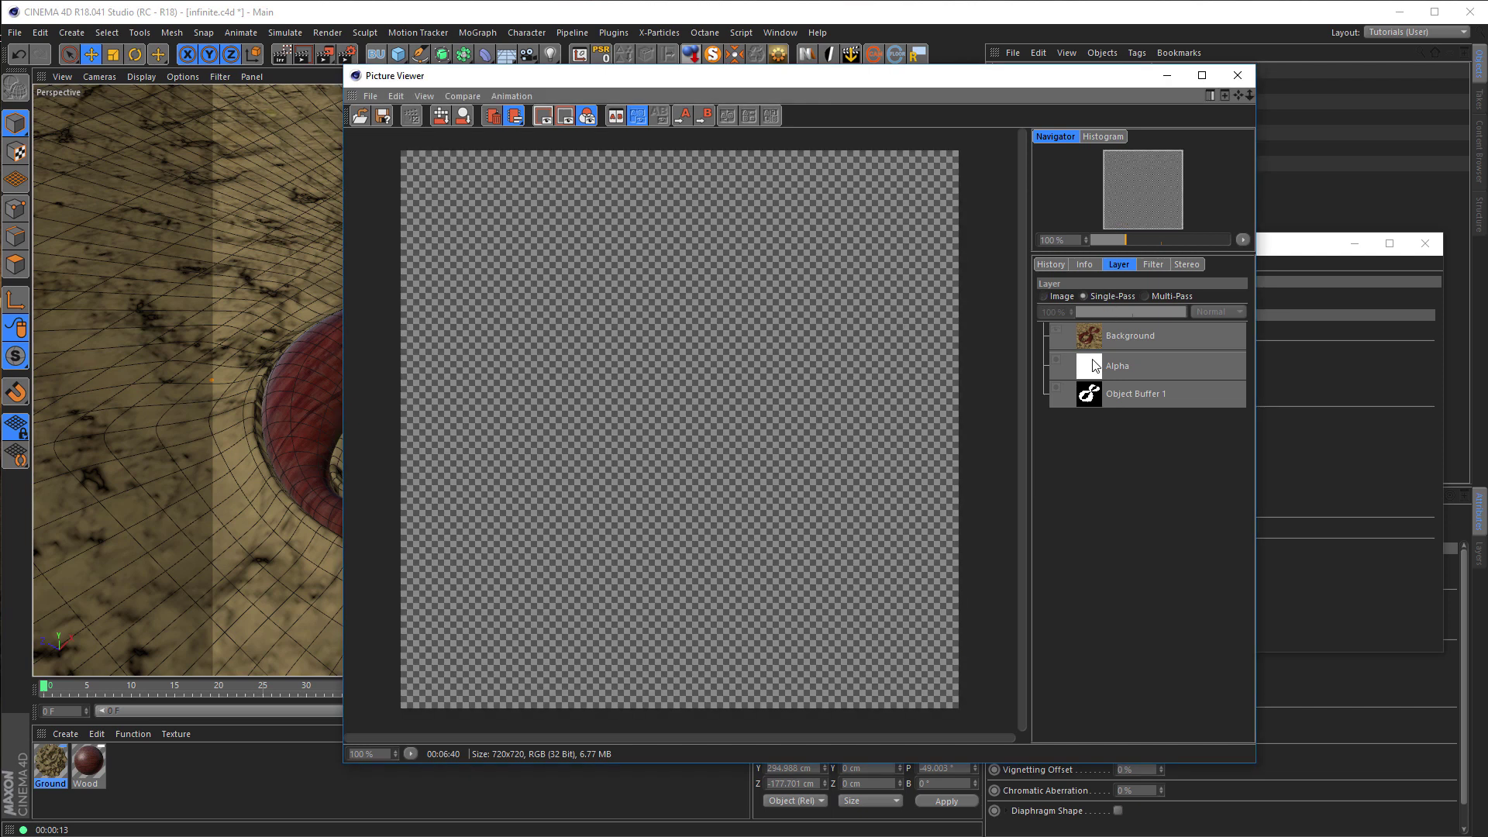
{"action": "left_click", "coordinate": [1091, 397]}
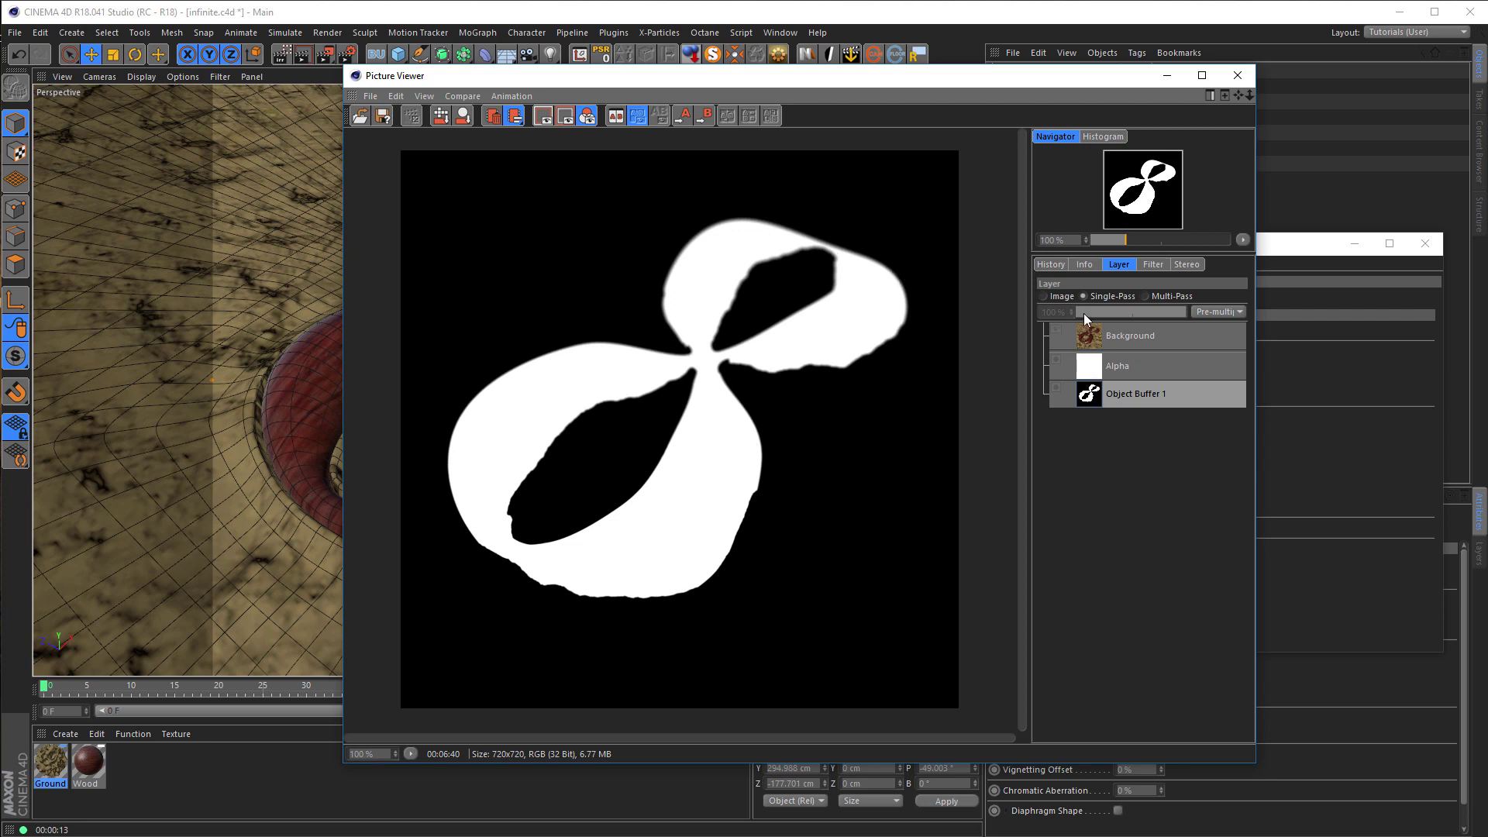
{"action": "left_click", "coordinate": [1044, 296]}
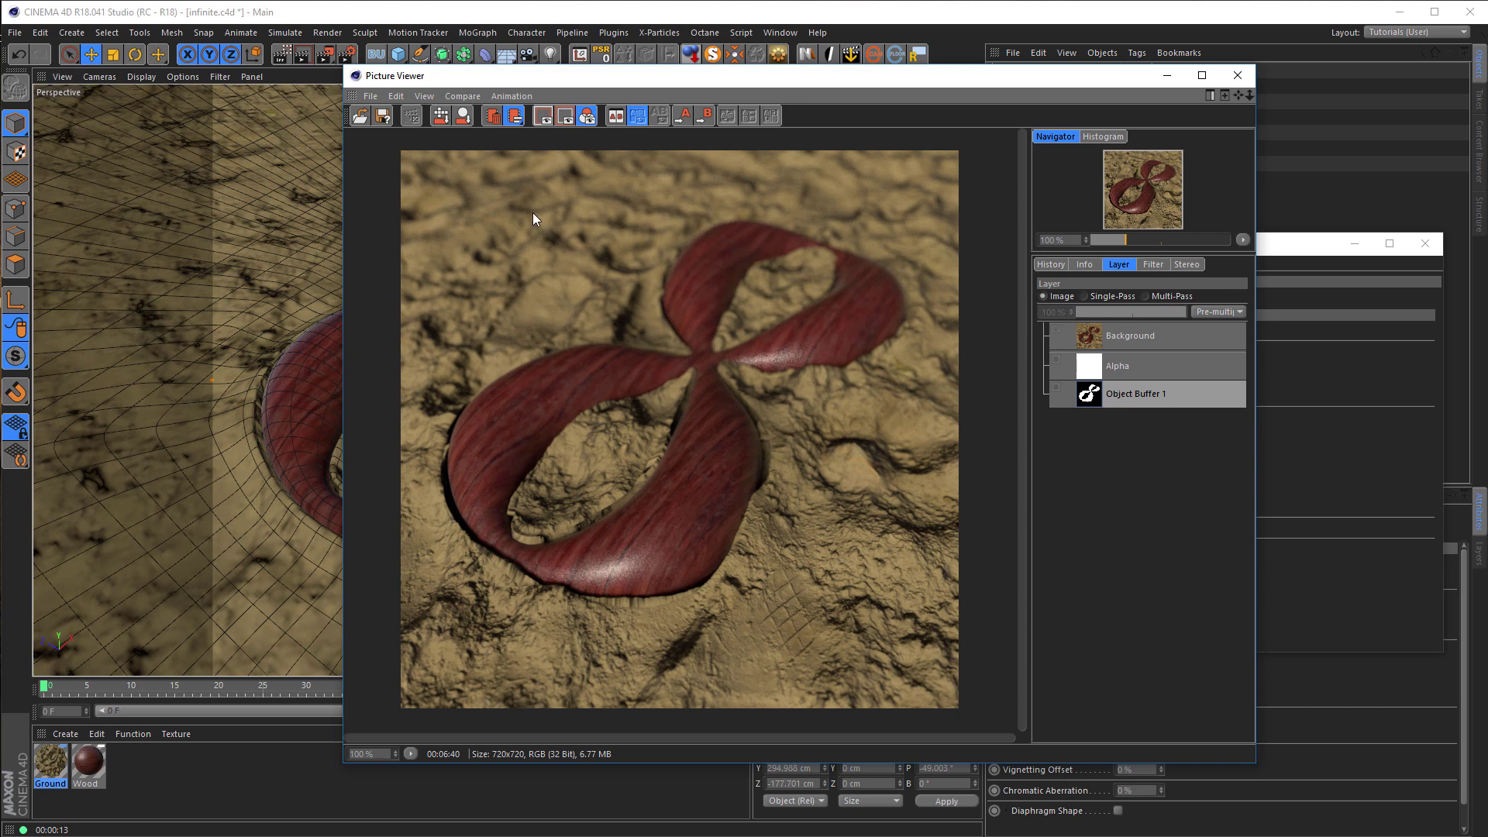
{"action": "left_click", "coordinate": [370, 96]}
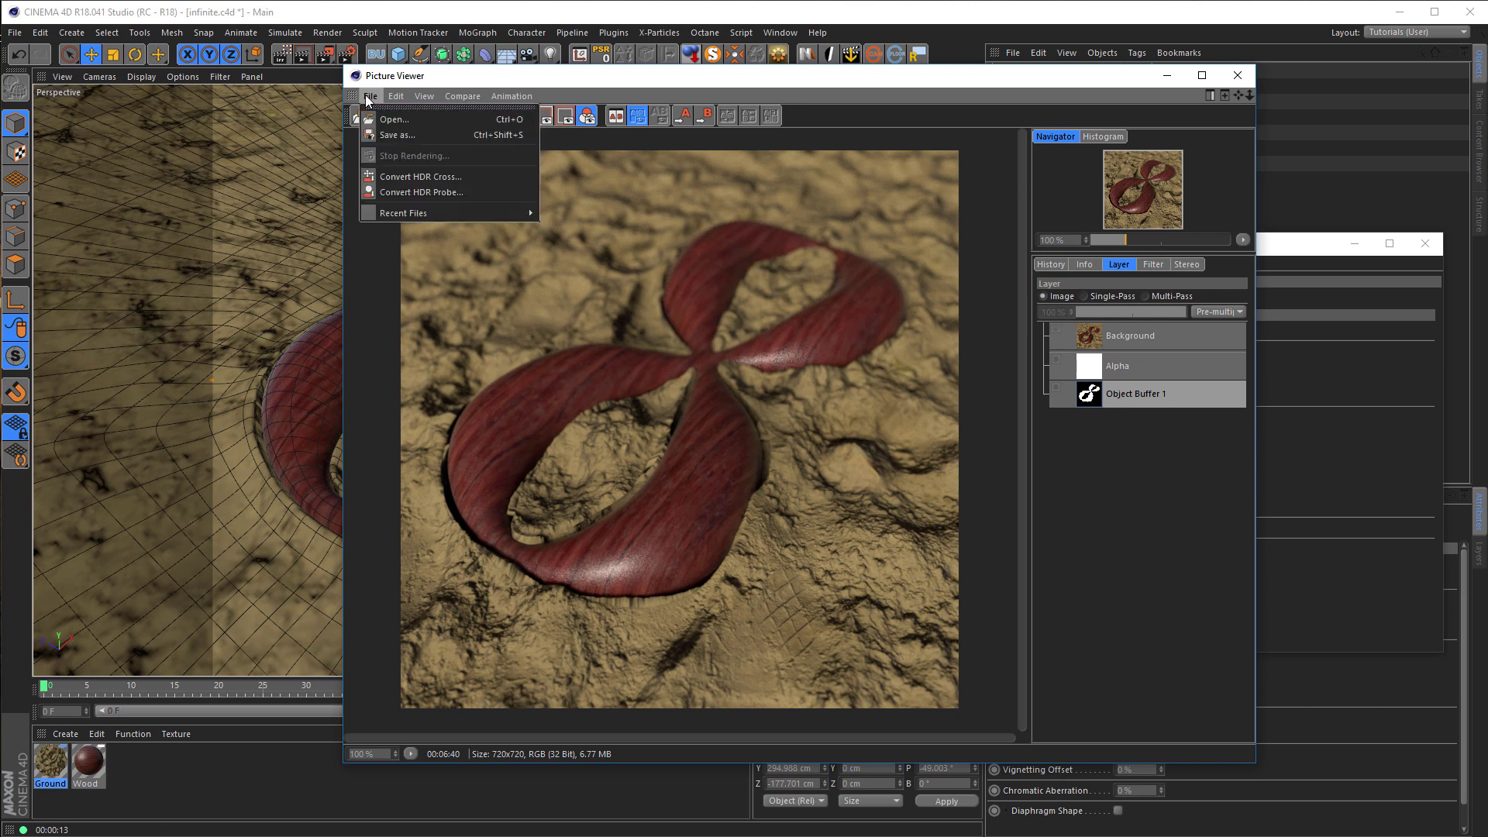
{"action": "left_click", "coordinate": [397, 136]}
{"action": "left_click", "coordinate": [367, 54]}
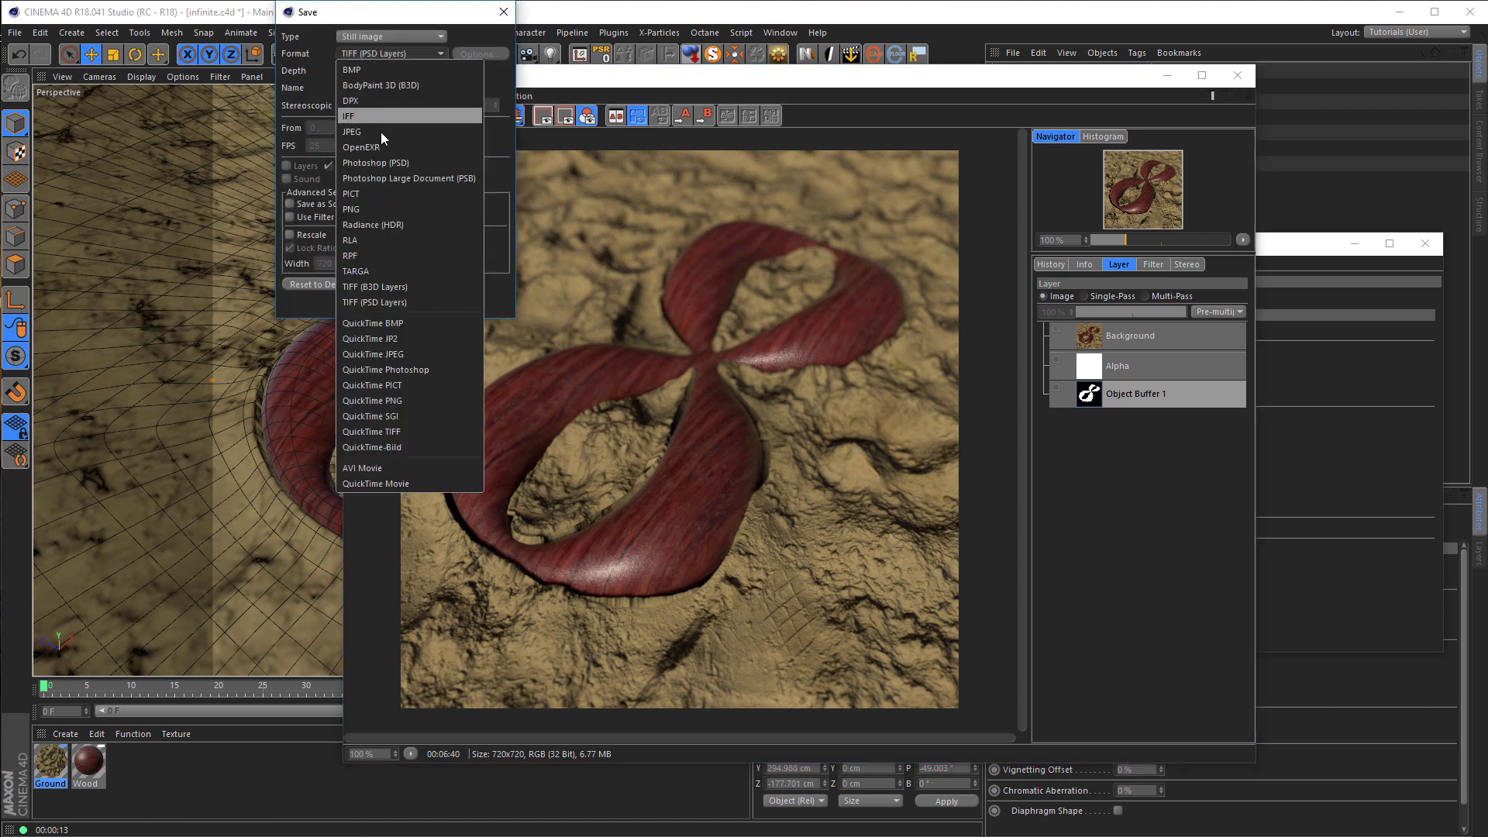
{"action": "left_click", "coordinate": [404, 161]}
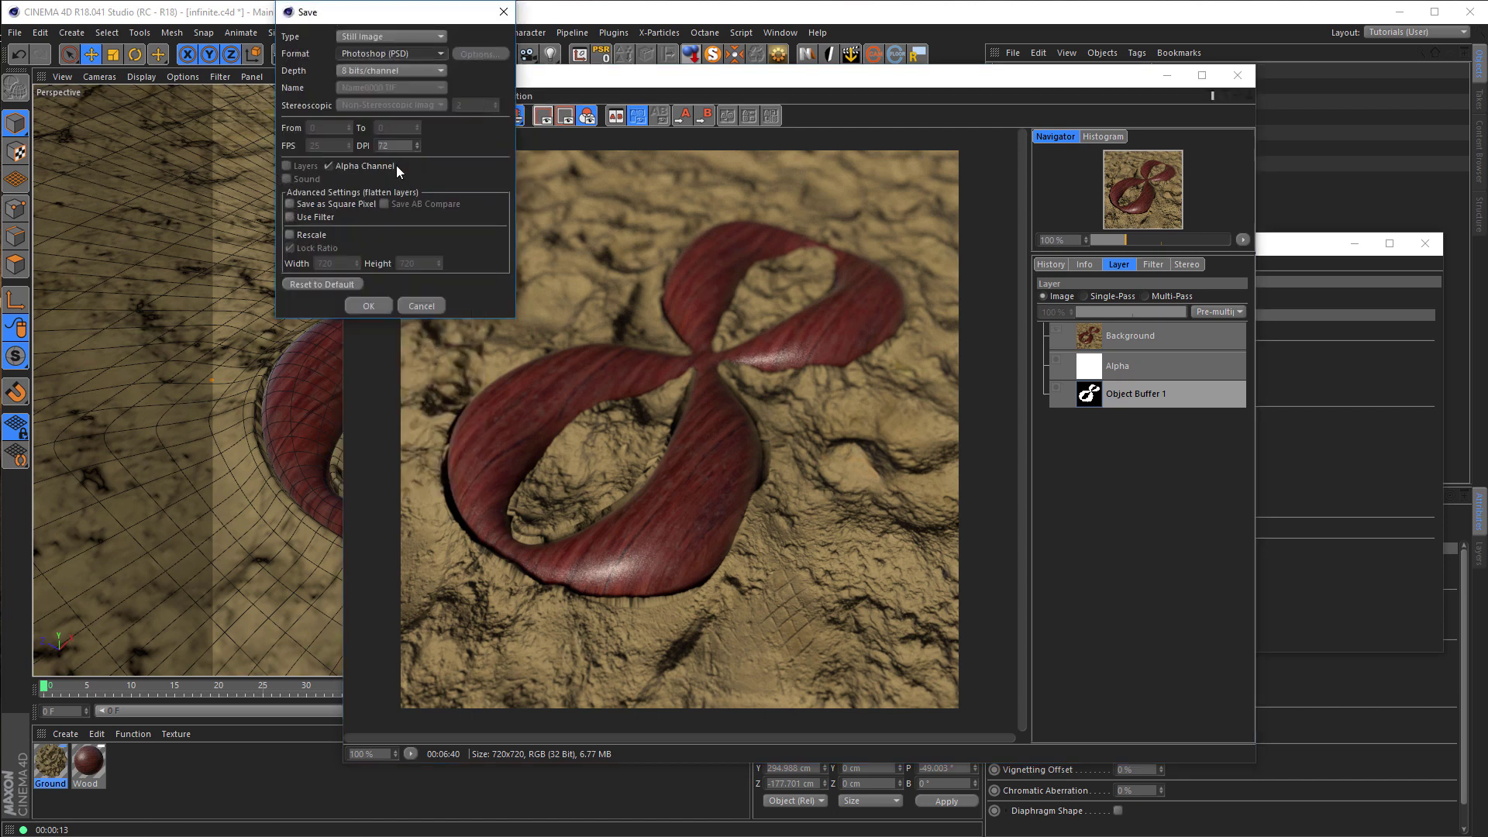
{"action": "left_click", "coordinate": [374, 71]}
{"action": "left_click", "coordinate": [361, 93]}
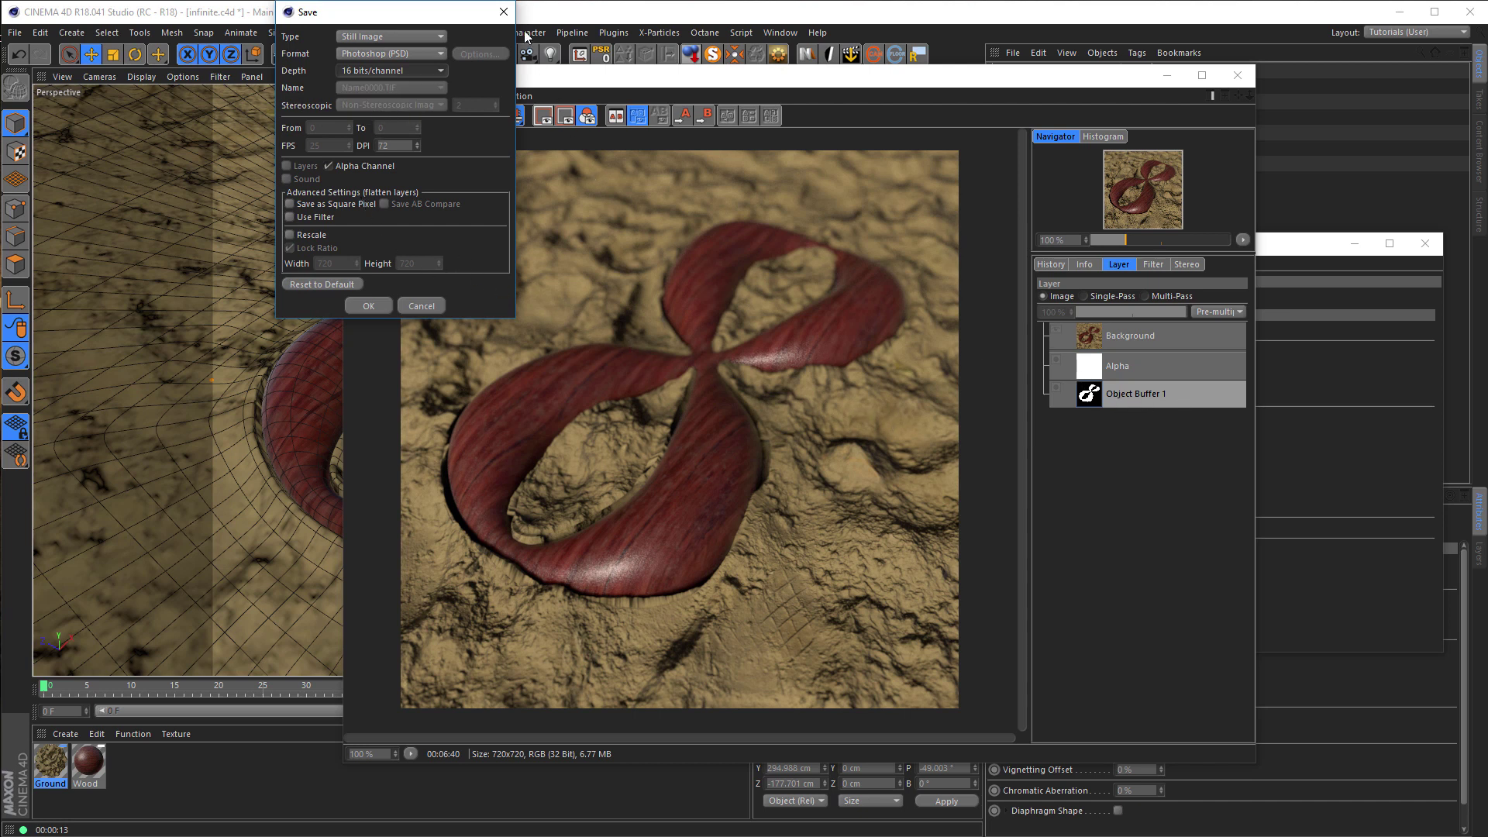
{"action": "left_click", "coordinate": [503, 12]}
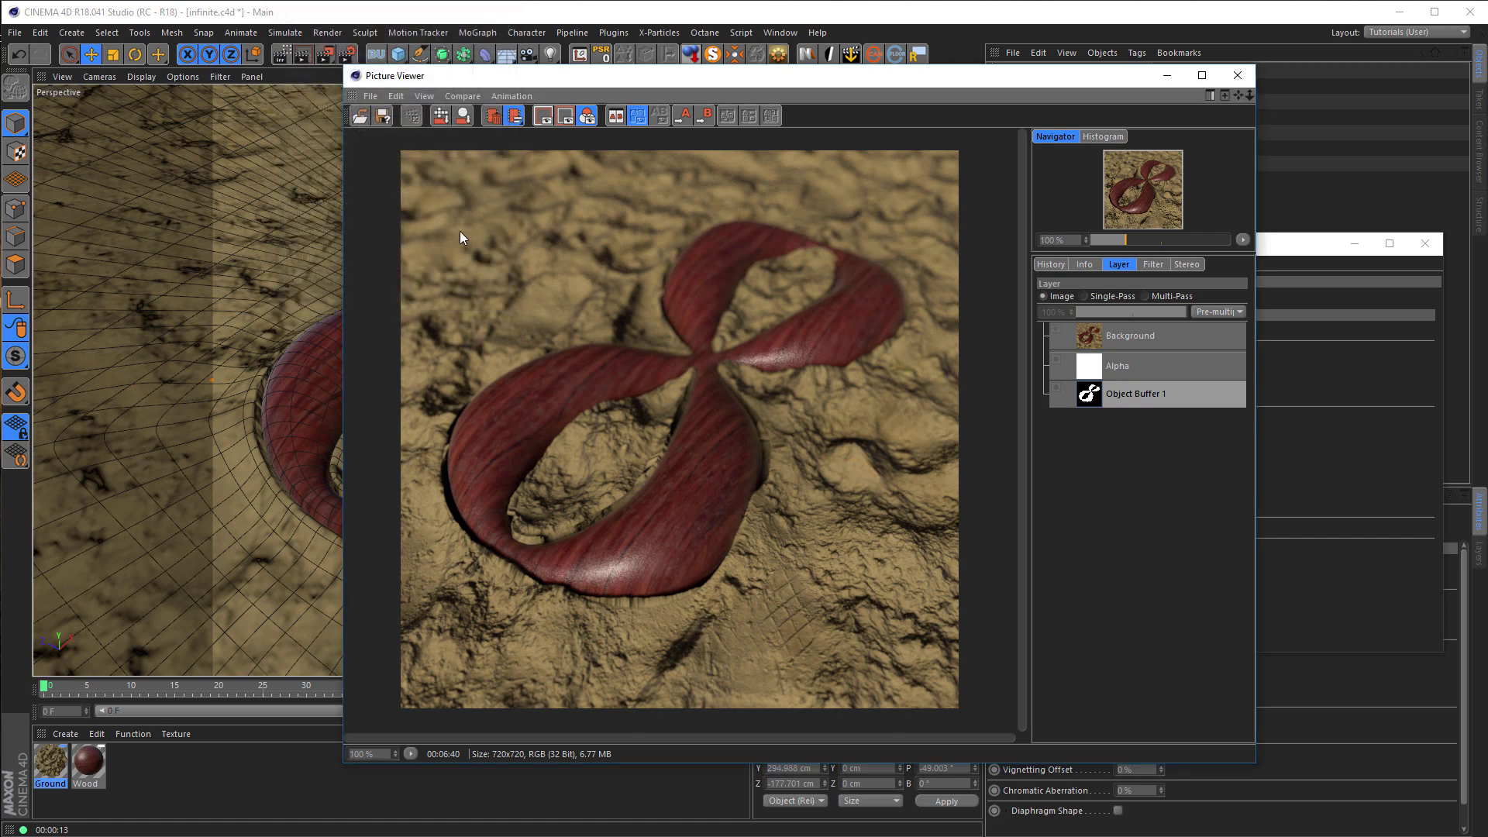
- Create a new 720×720 px, 16-bit transparent document in Photoshop
{"action": "key", "text": "alt+Tab"}
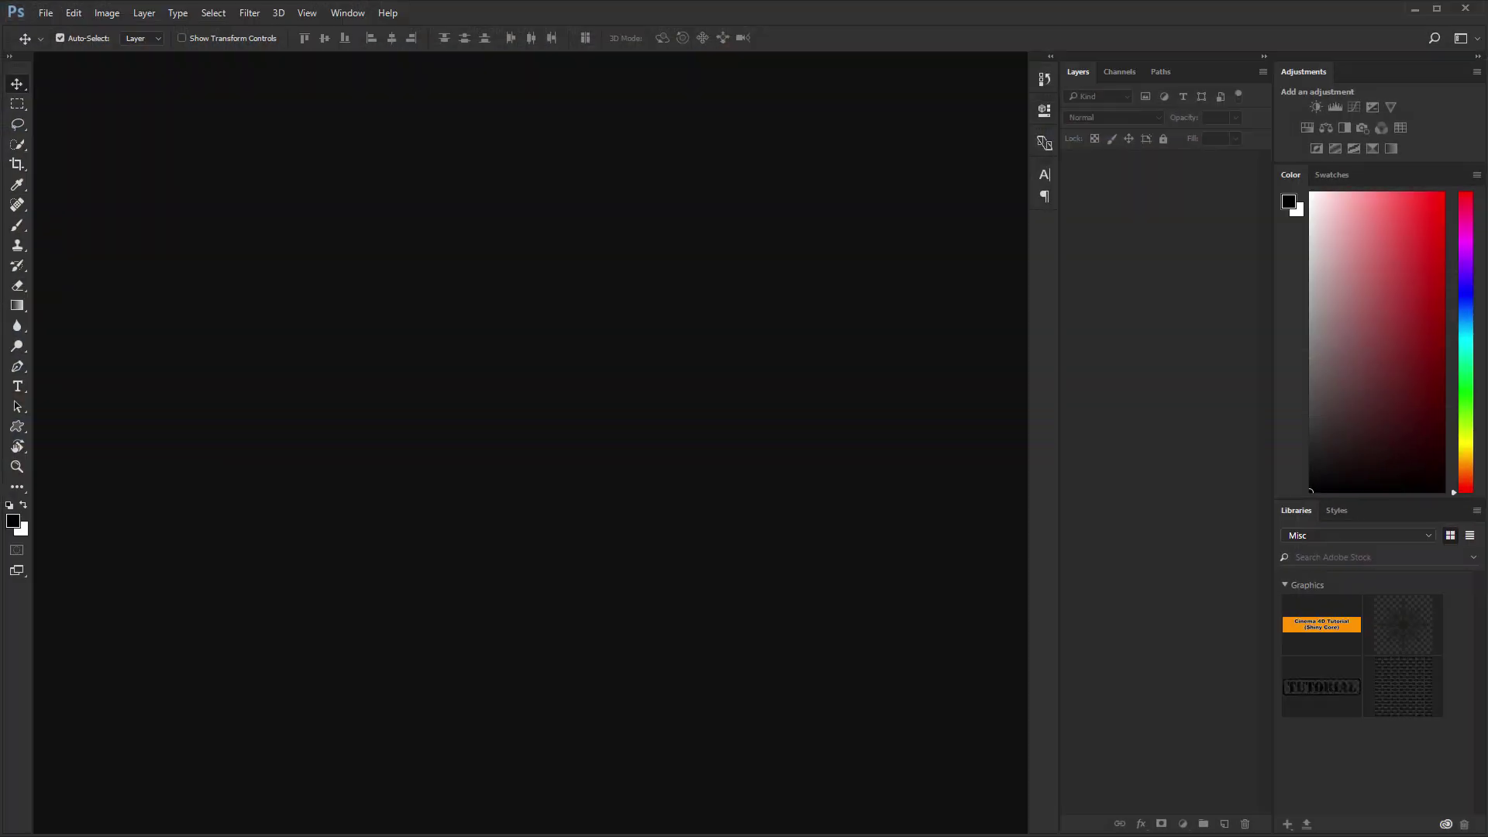
{"action": "left_click", "coordinate": [45, 14]}
{"action": "left_click", "coordinate": [78, 33]}
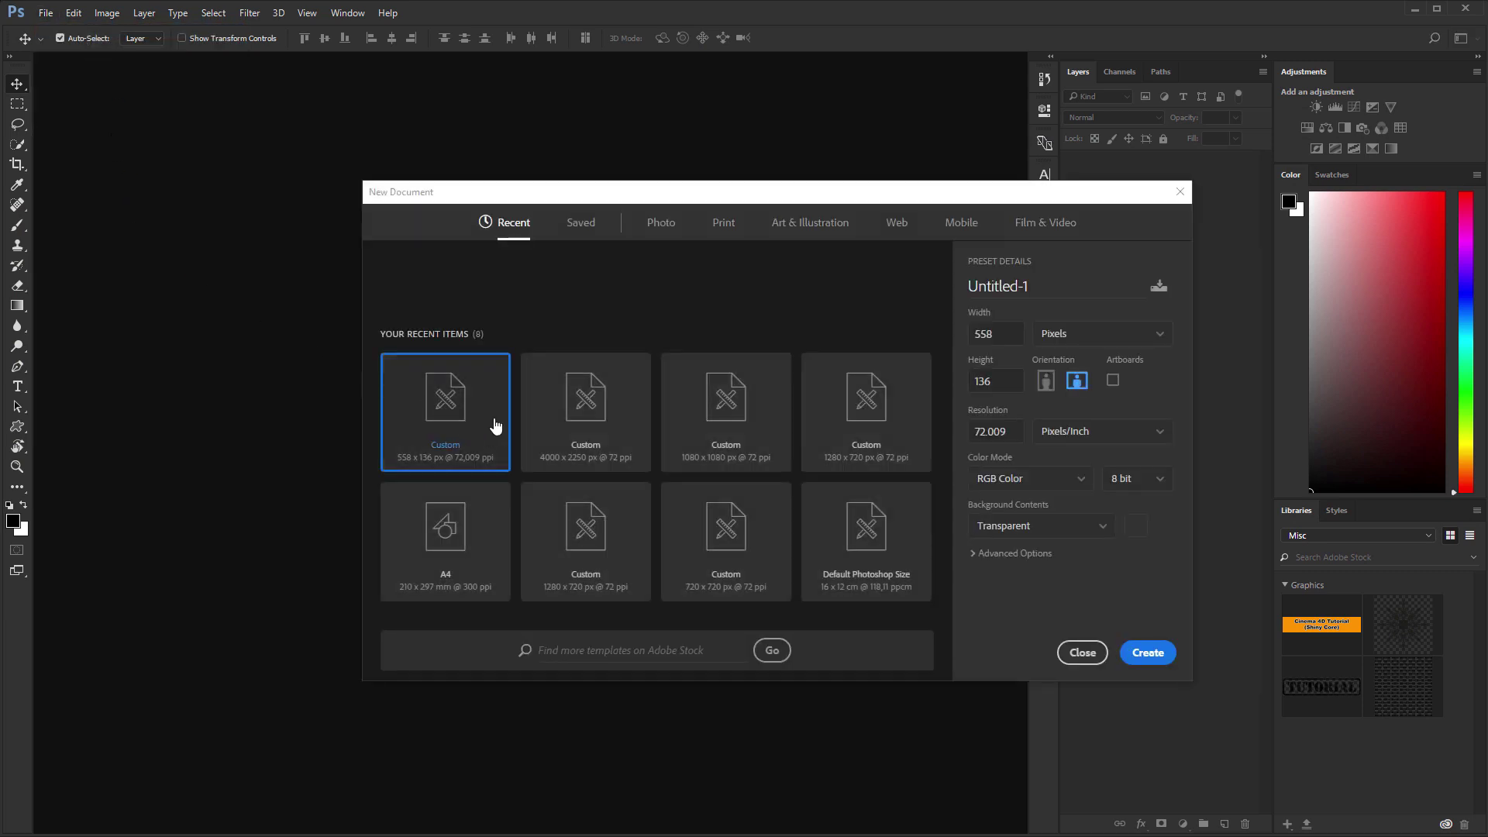
{"action": "left_click", "coordinate": [997, 334]}
{"action": "type", "text": "7"}
{"action": "key", "text": "Tab"}
{"action": "type", "text": "72"}
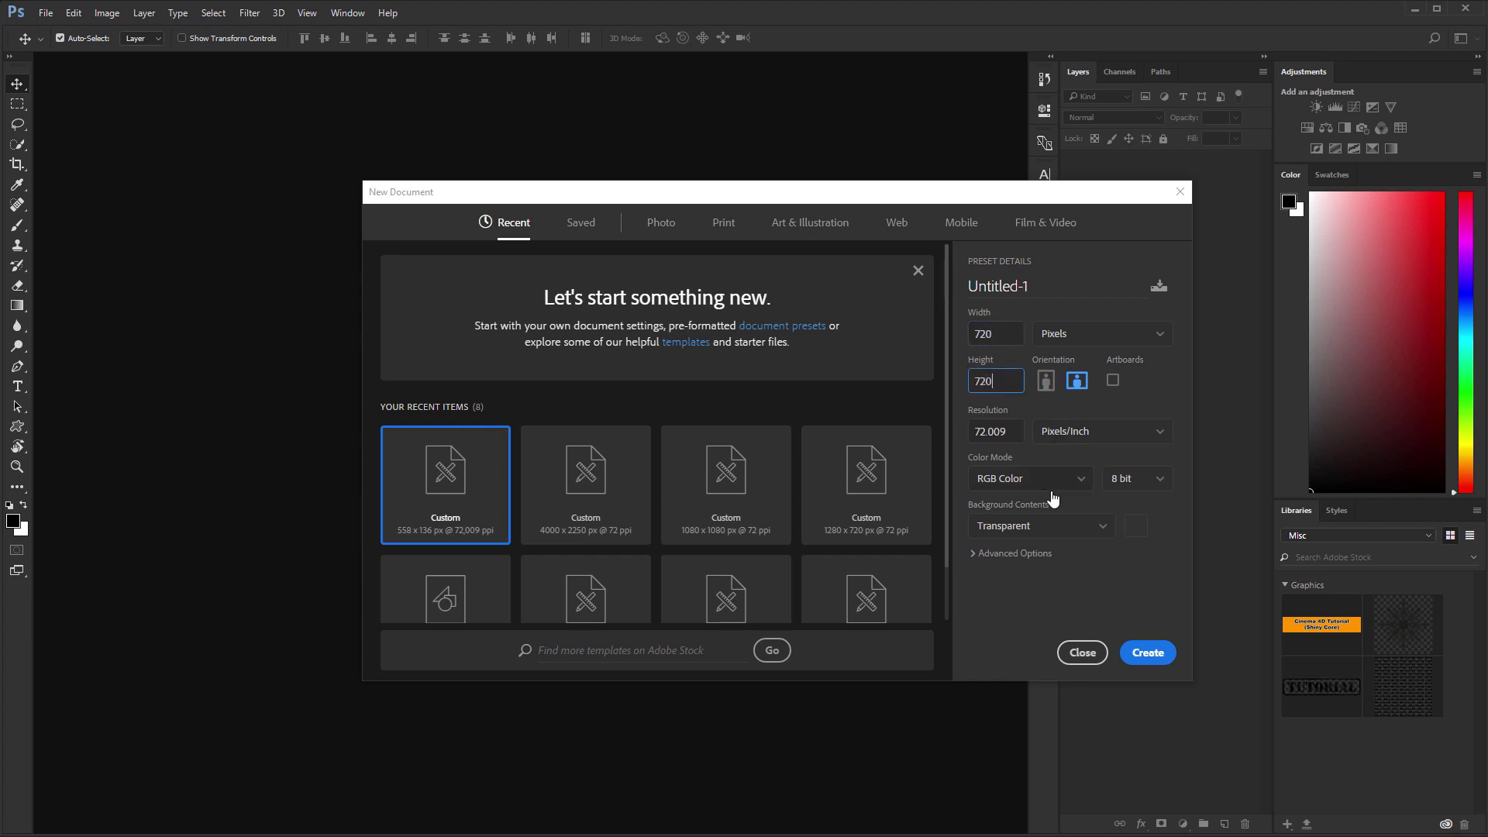
{"action": "left_click", "coordinate": [1159, 480]}
{"action": "left_click", "coordinate": [1122, 545]}
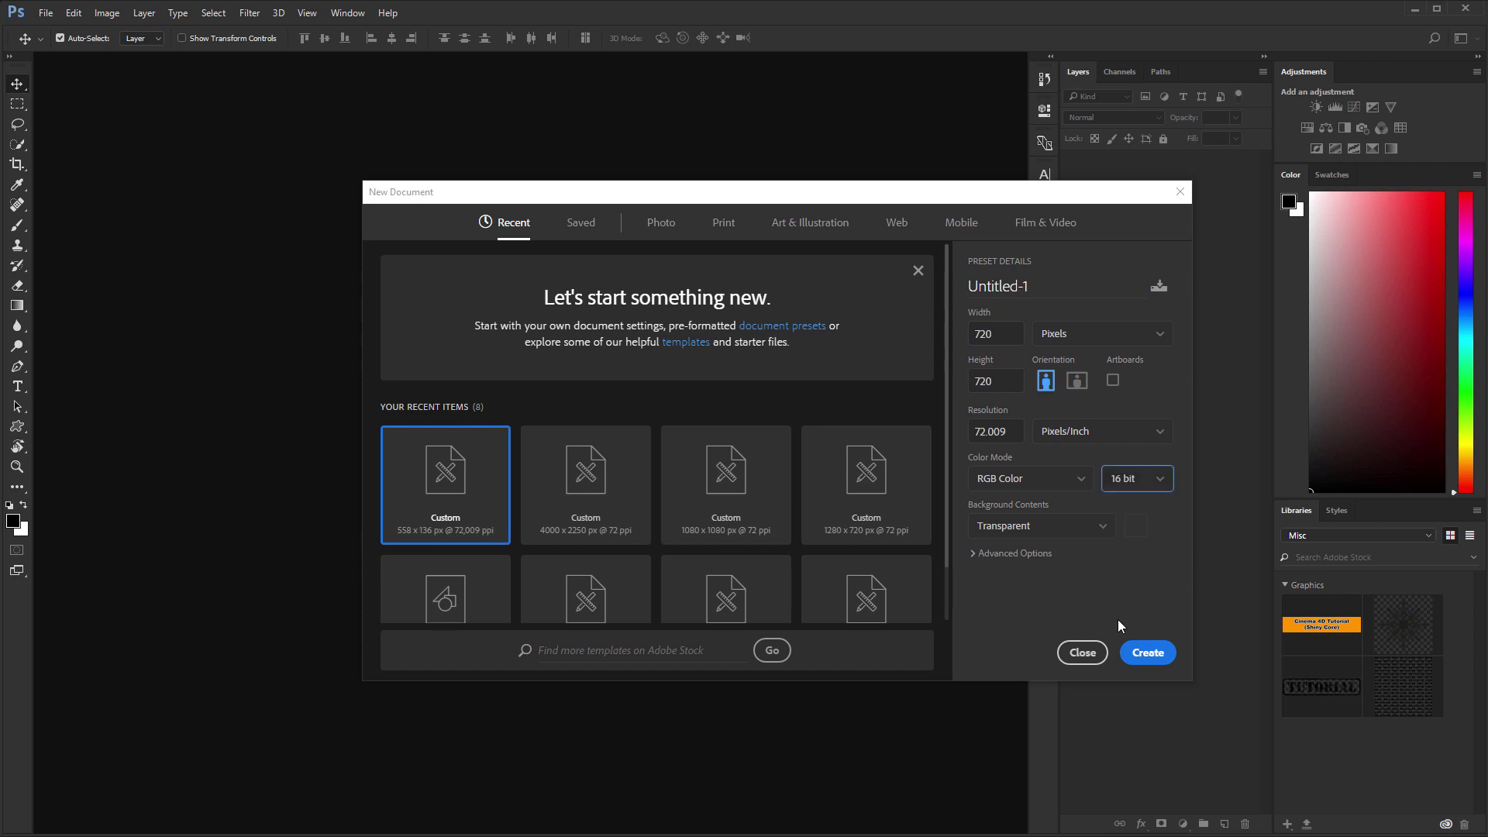
{"action": "left_click", "coordinate": [1145, 655]}
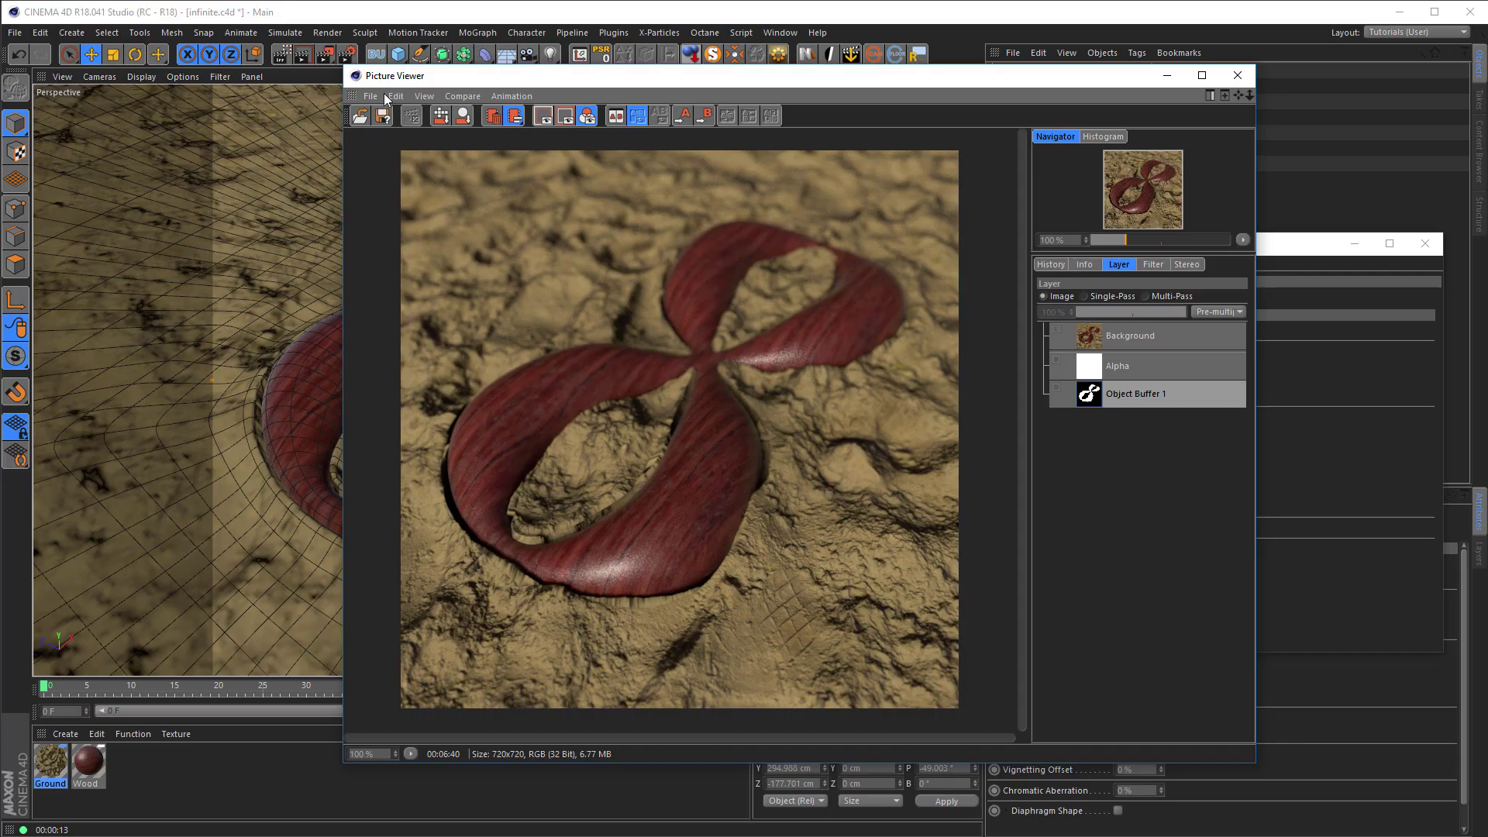
{"action": "left_click", "coordinate": [372, 96]}
{"action": "left_click", "coordinate": [508, 209]}
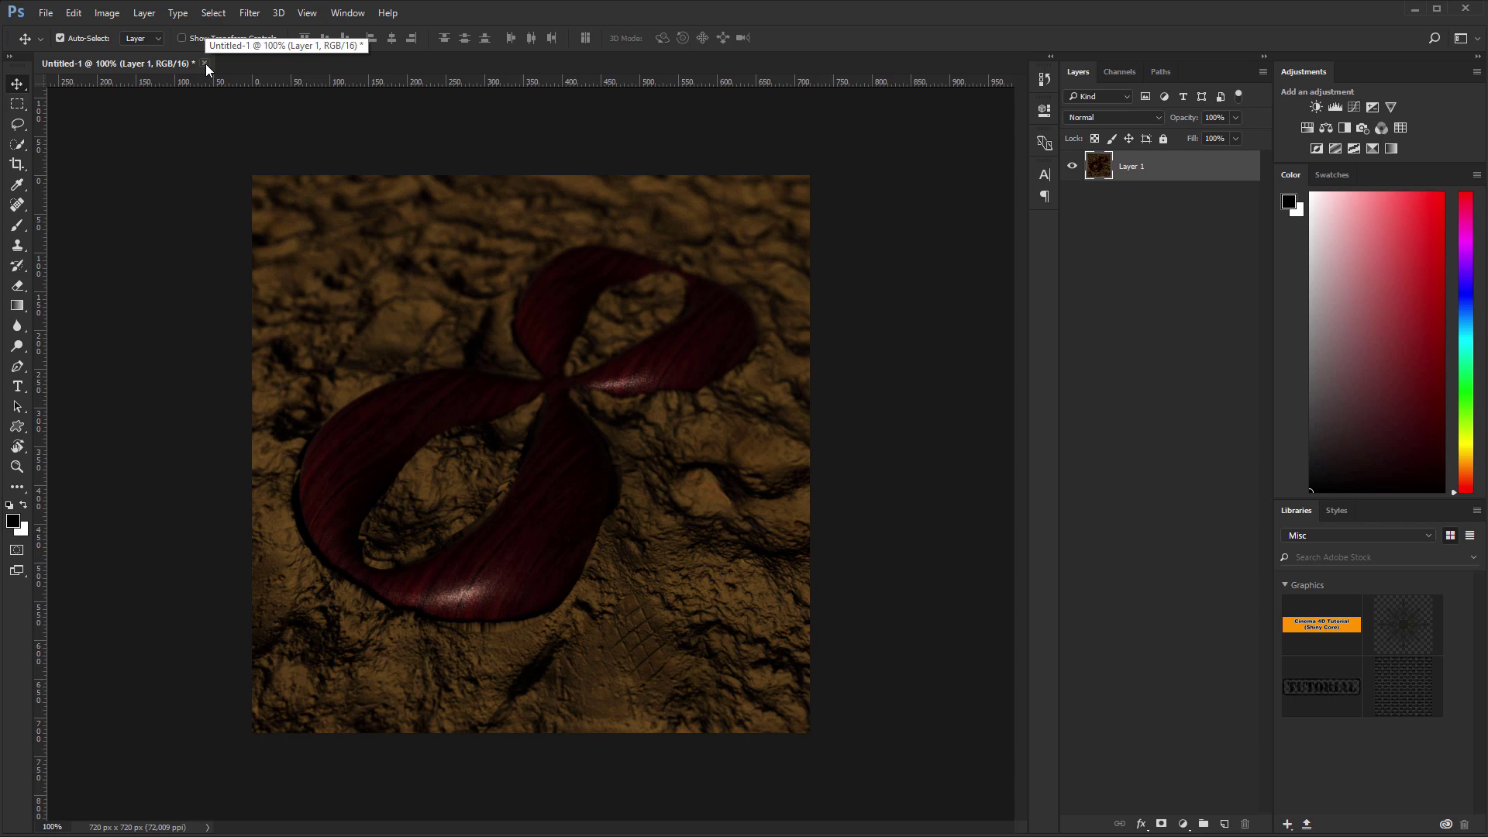
- Copy the latest infinite.psd render from the History and paste it into Photoshop as Layer 2
{"action": "key", "text": "alt+Tab"}
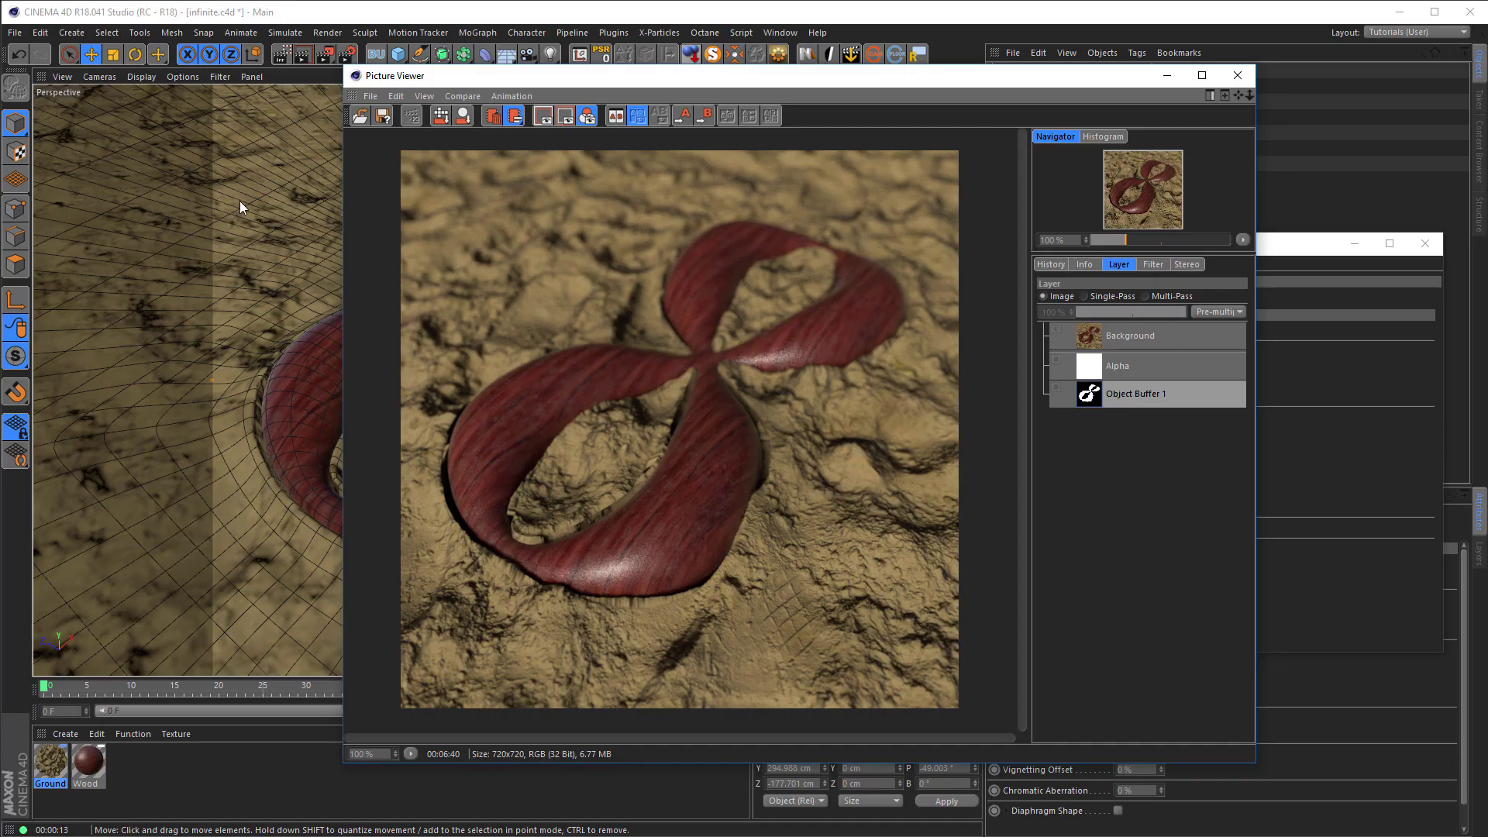
{"action": "left_click", "coordinate": [1054, 265]}
{"action": "left_click", "coordinate": [1059, 360]}
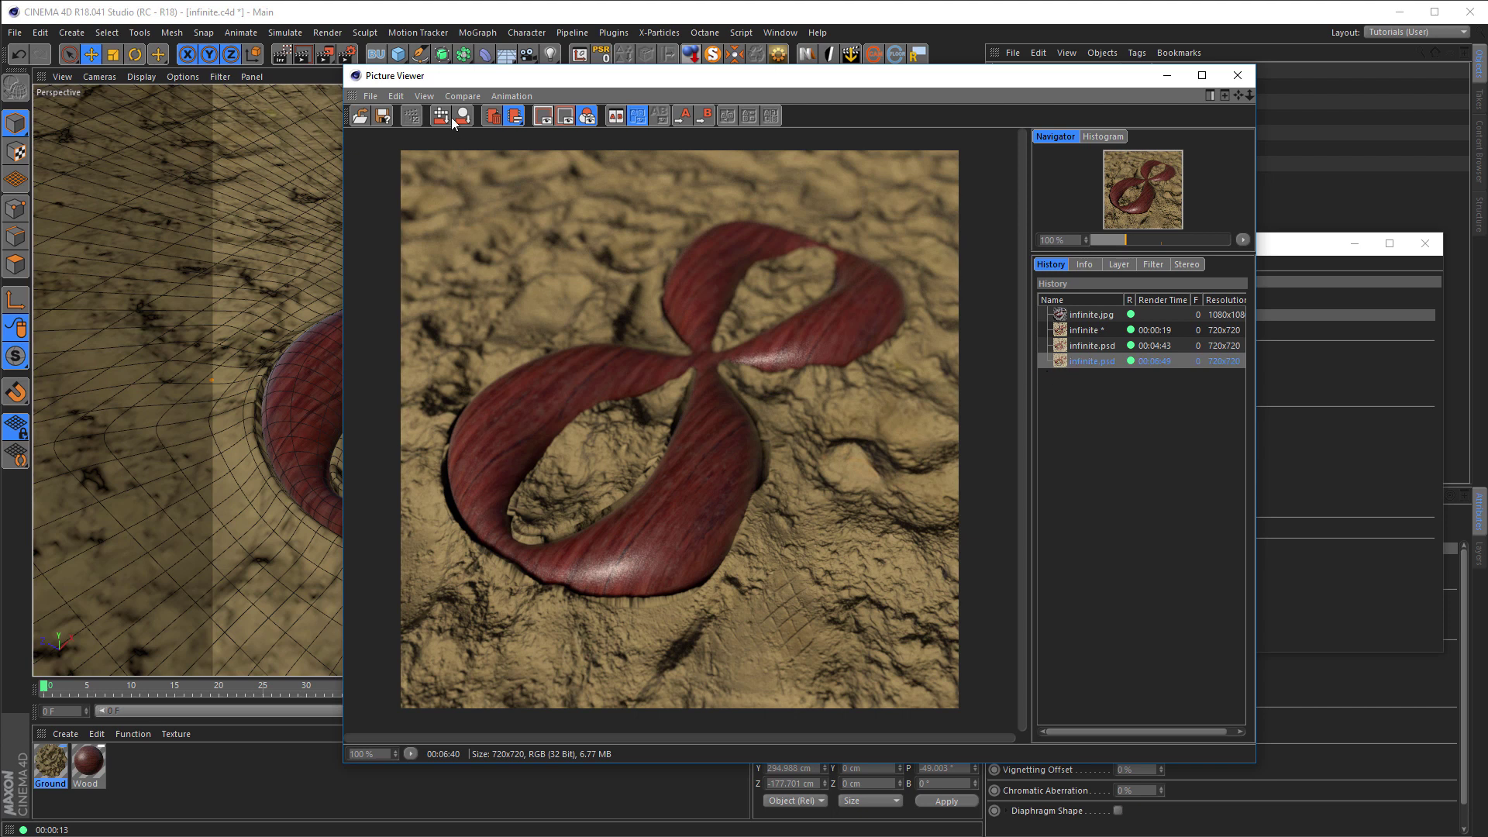
{"action": "left_click", "coordinate": [428, 97]}
{"action": "left_click", "coordinate": [420, 120]}
{"action": "key", "text": "alt+Tab"}
{"action": "key", "text": "ctrl+v"}
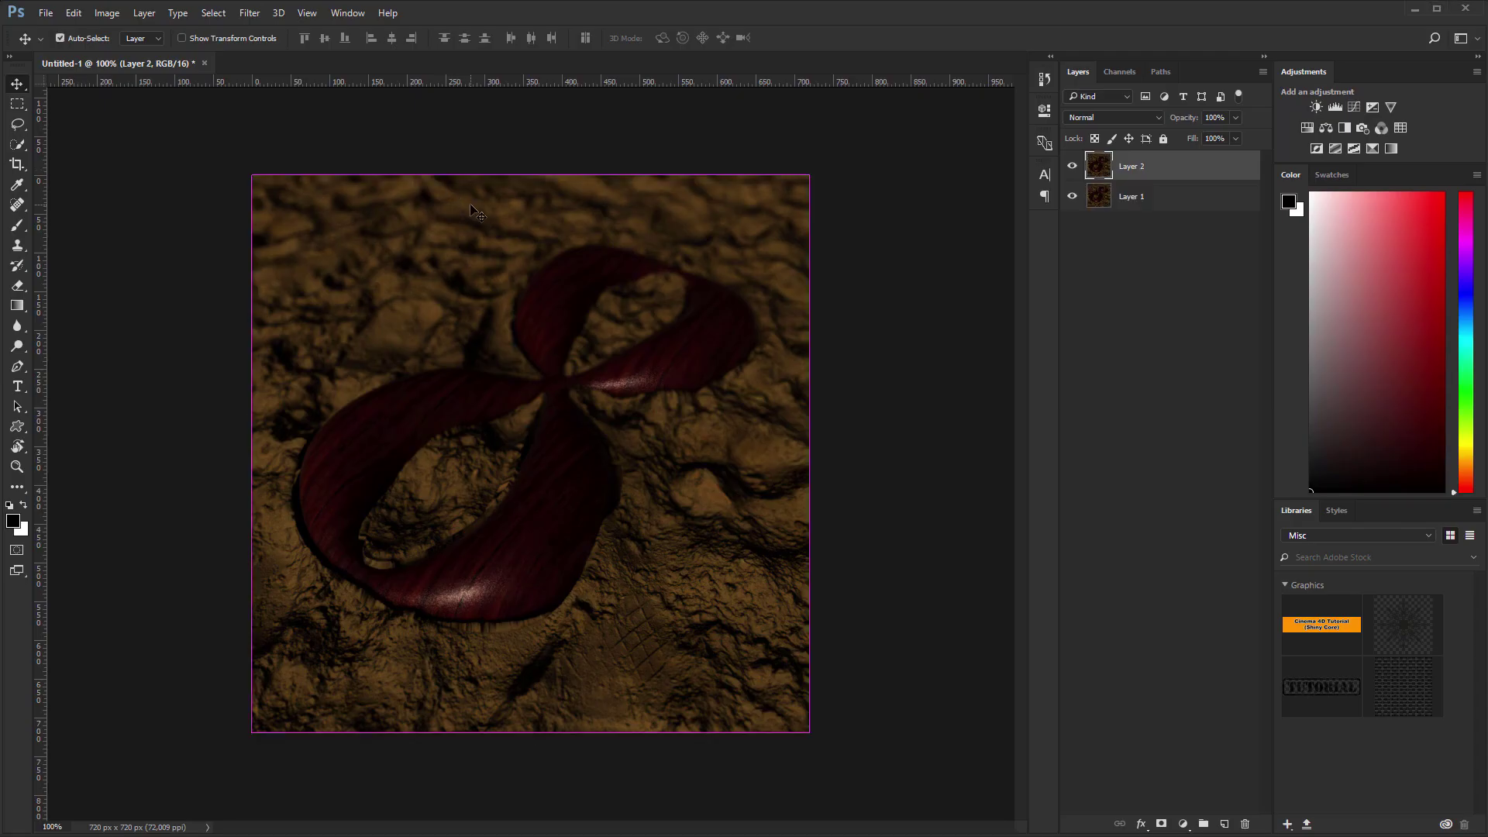
{"action": "left_click", "coordinate": [1122, 217]}
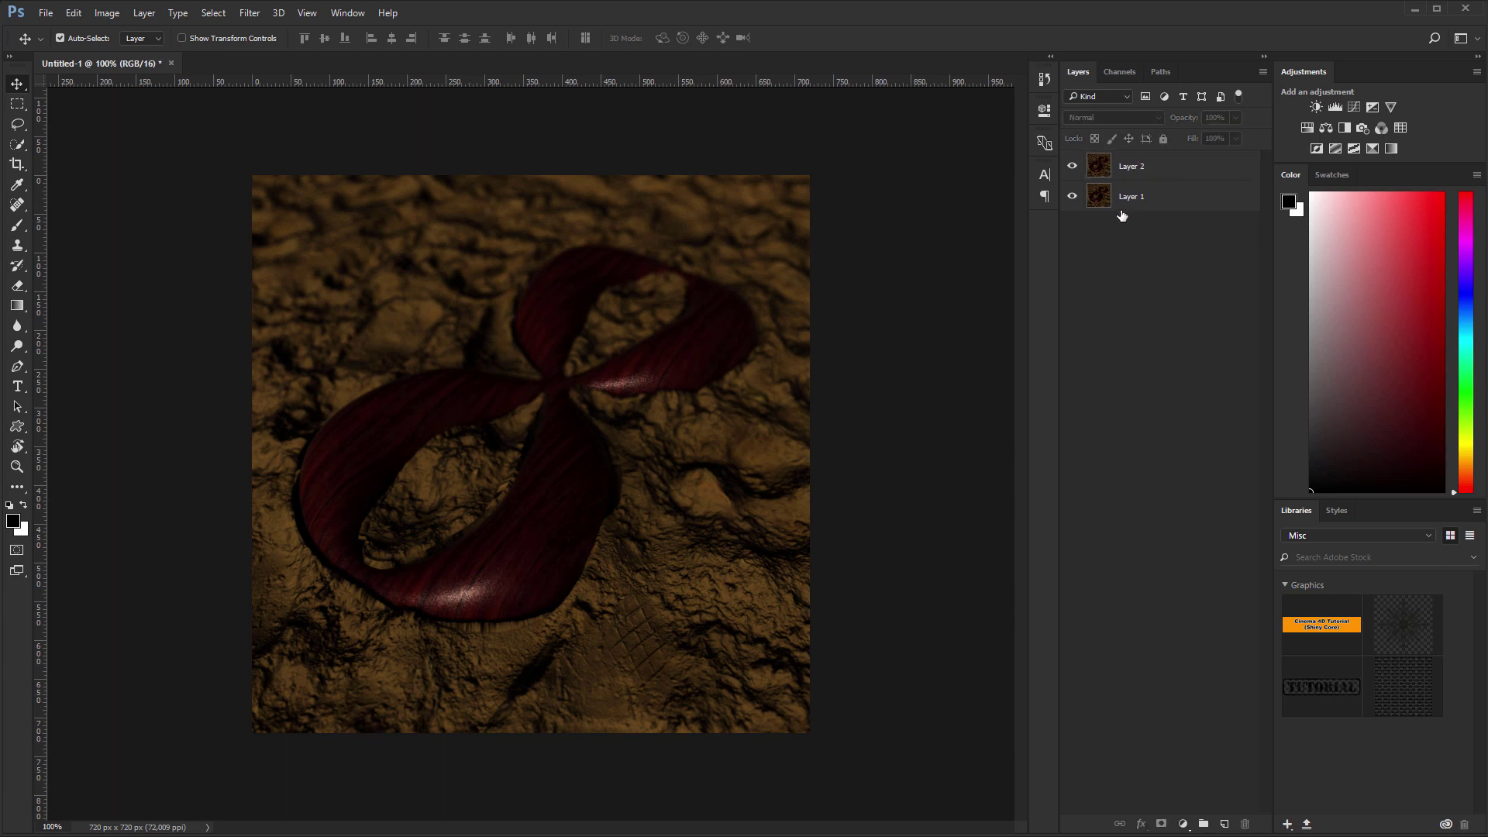
- Save the render as a 16-bit Photoshop PSD named infinite.psd on the Desktop
{"action": "key", "text": "alt+Tab"}
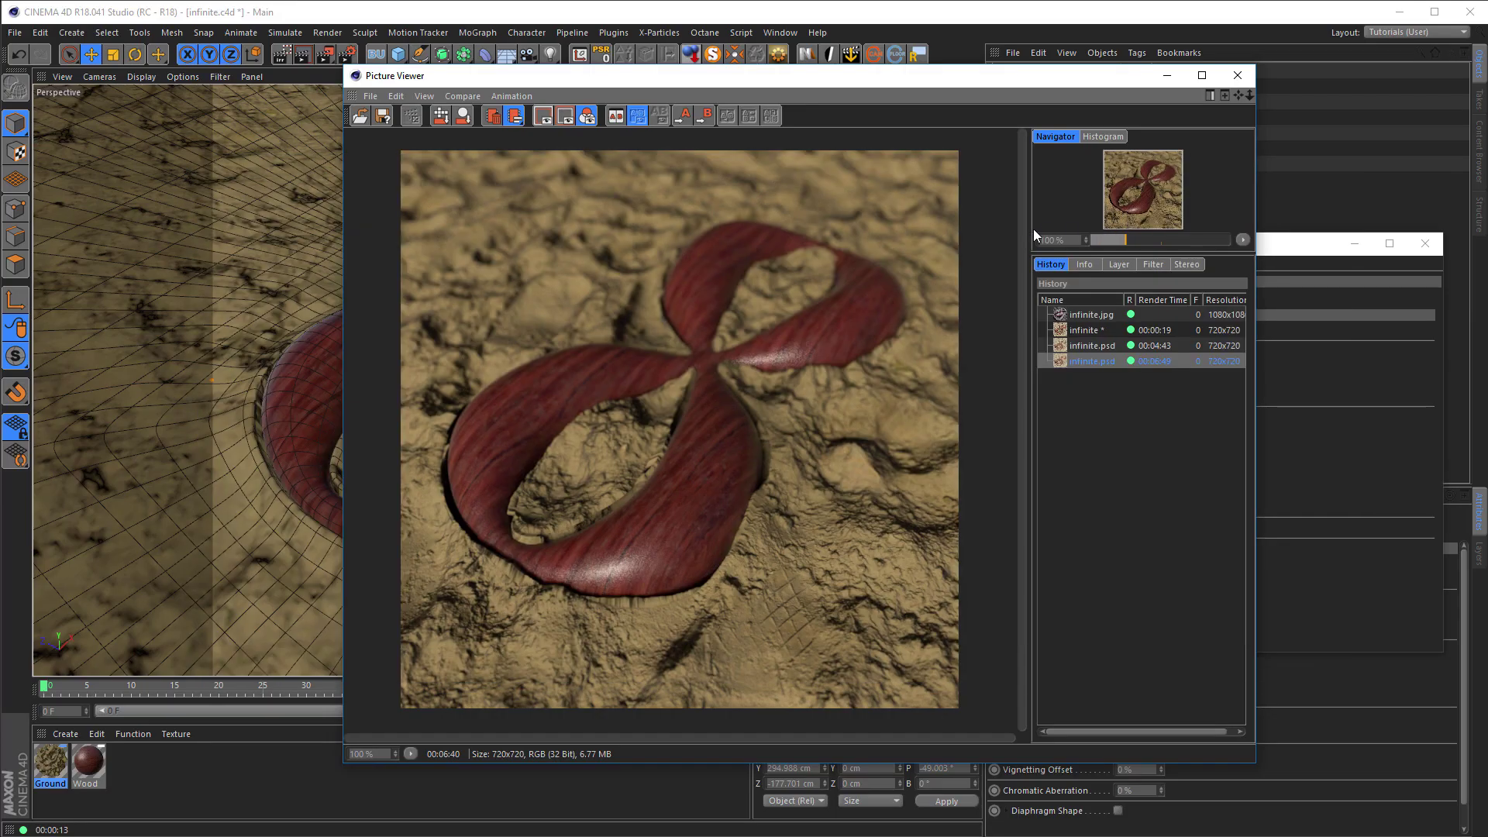
{"action": "left_click", "coordinate": [369, 96]}
{"action": "left_click", "coordinate": [403, 135]}
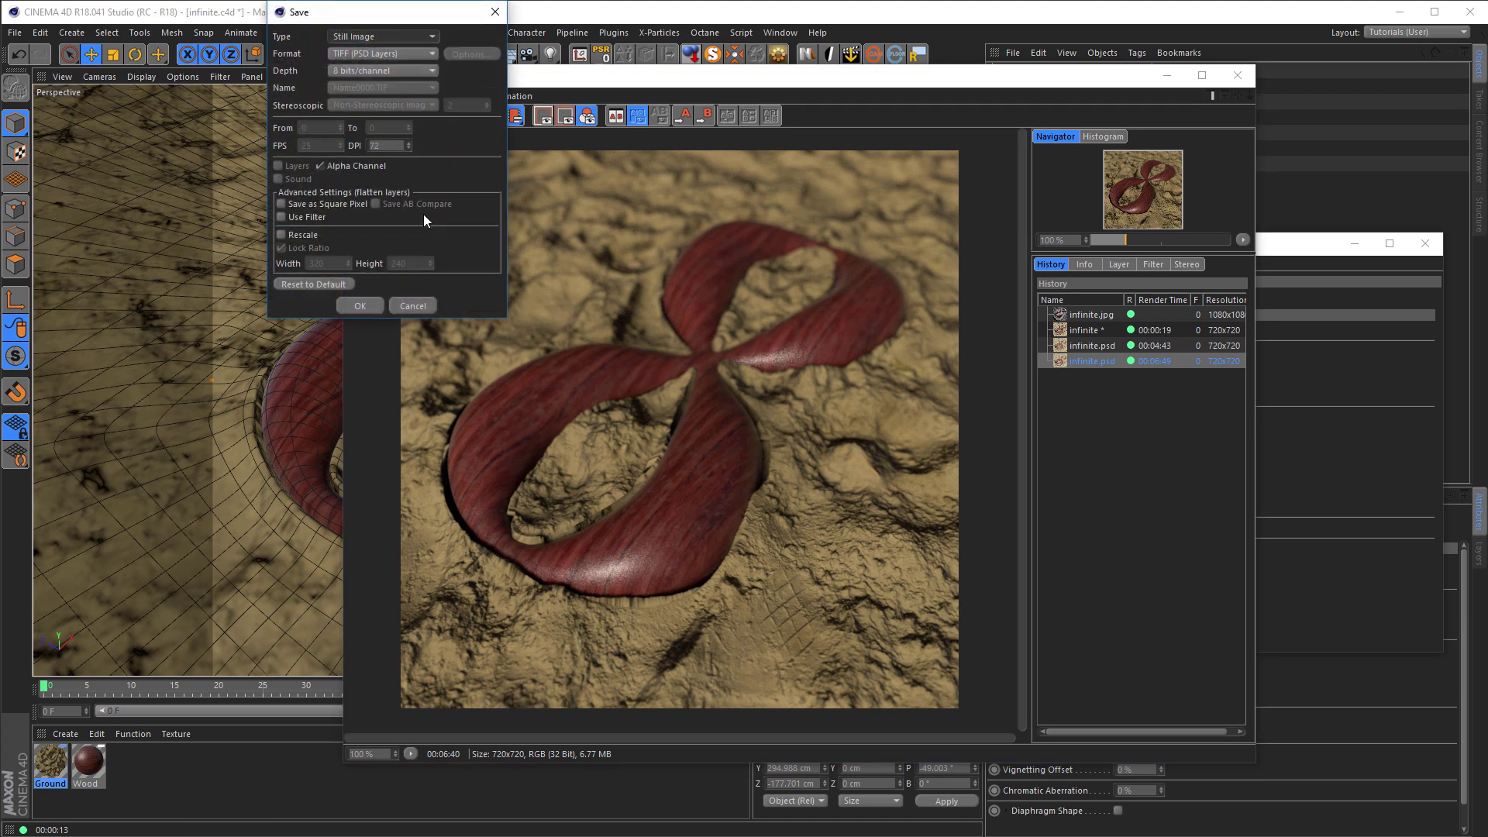
{"action": "left_click", "coordinate": [352, 52]}
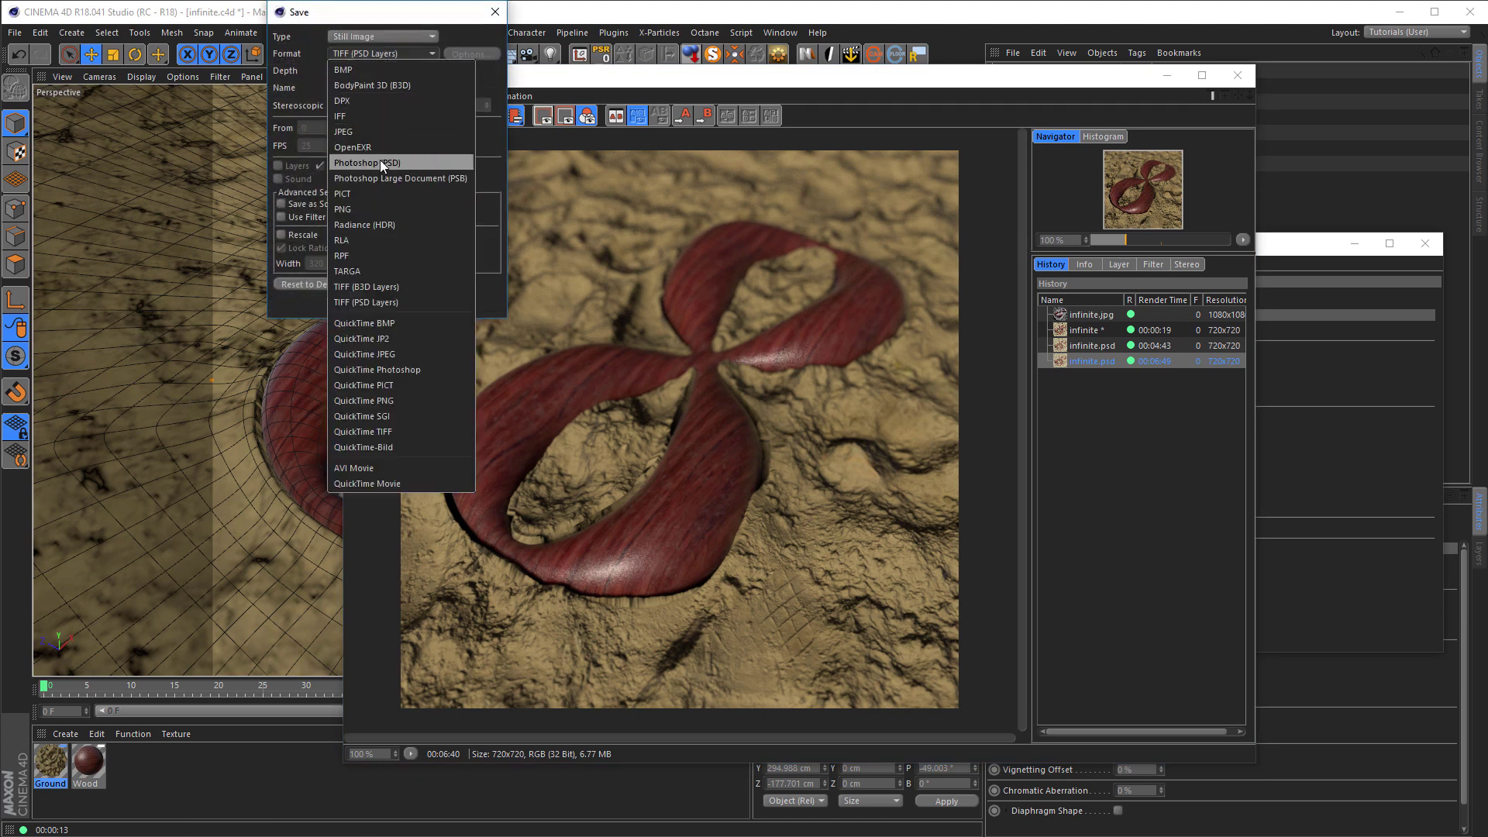
{"action": "left_click", "coordinate": [380, 159]}
{"action": "left_click", "coordinate": [369, 69]}
{"action": "left_click", "coordinate": [369, 98]}
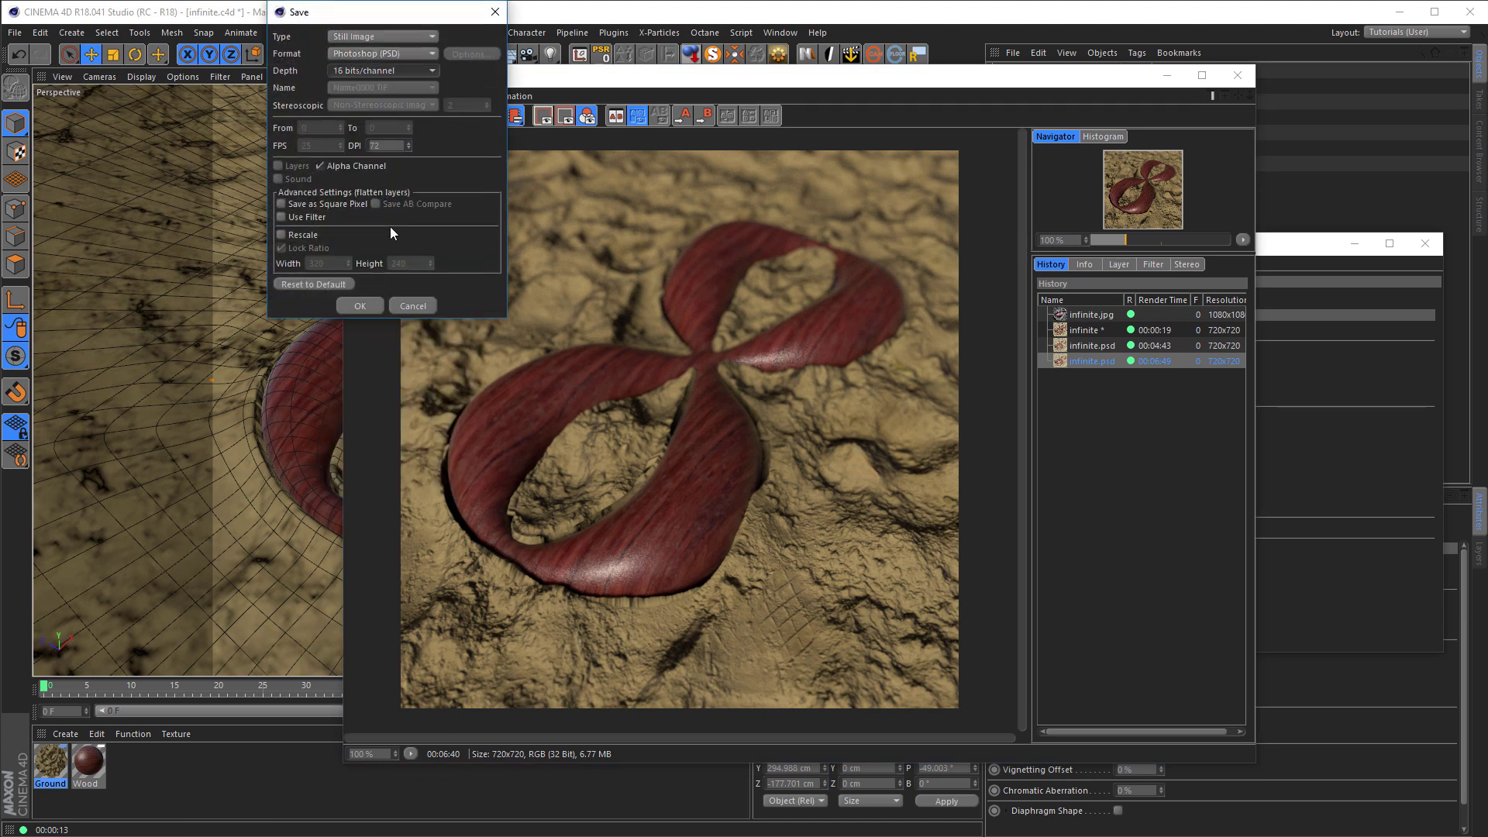
{"action": "left_click", "coordinate": [360, 303]}
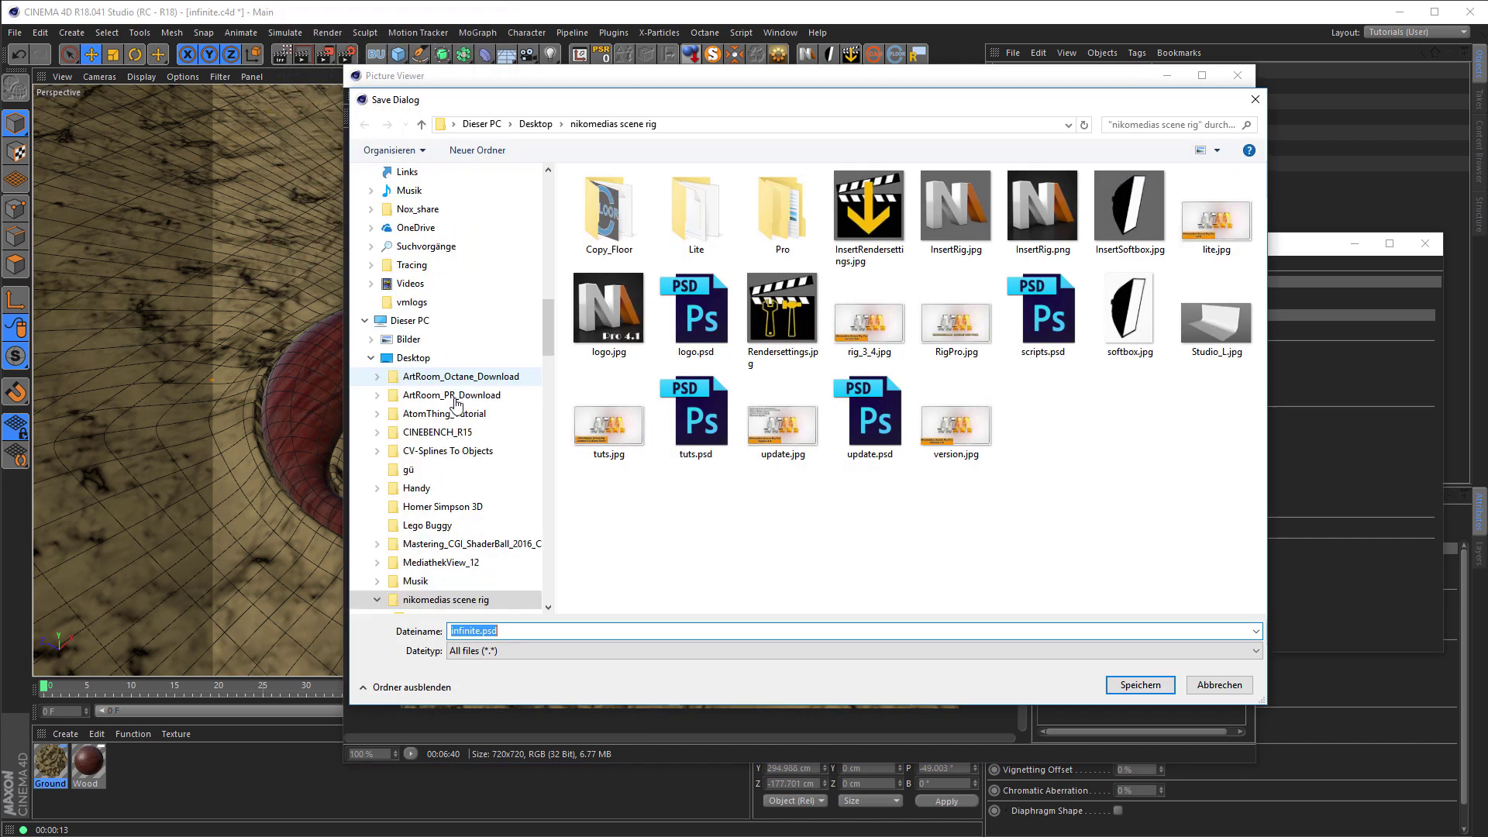
{"action": "left_click", "coordinate": [456, 124]}
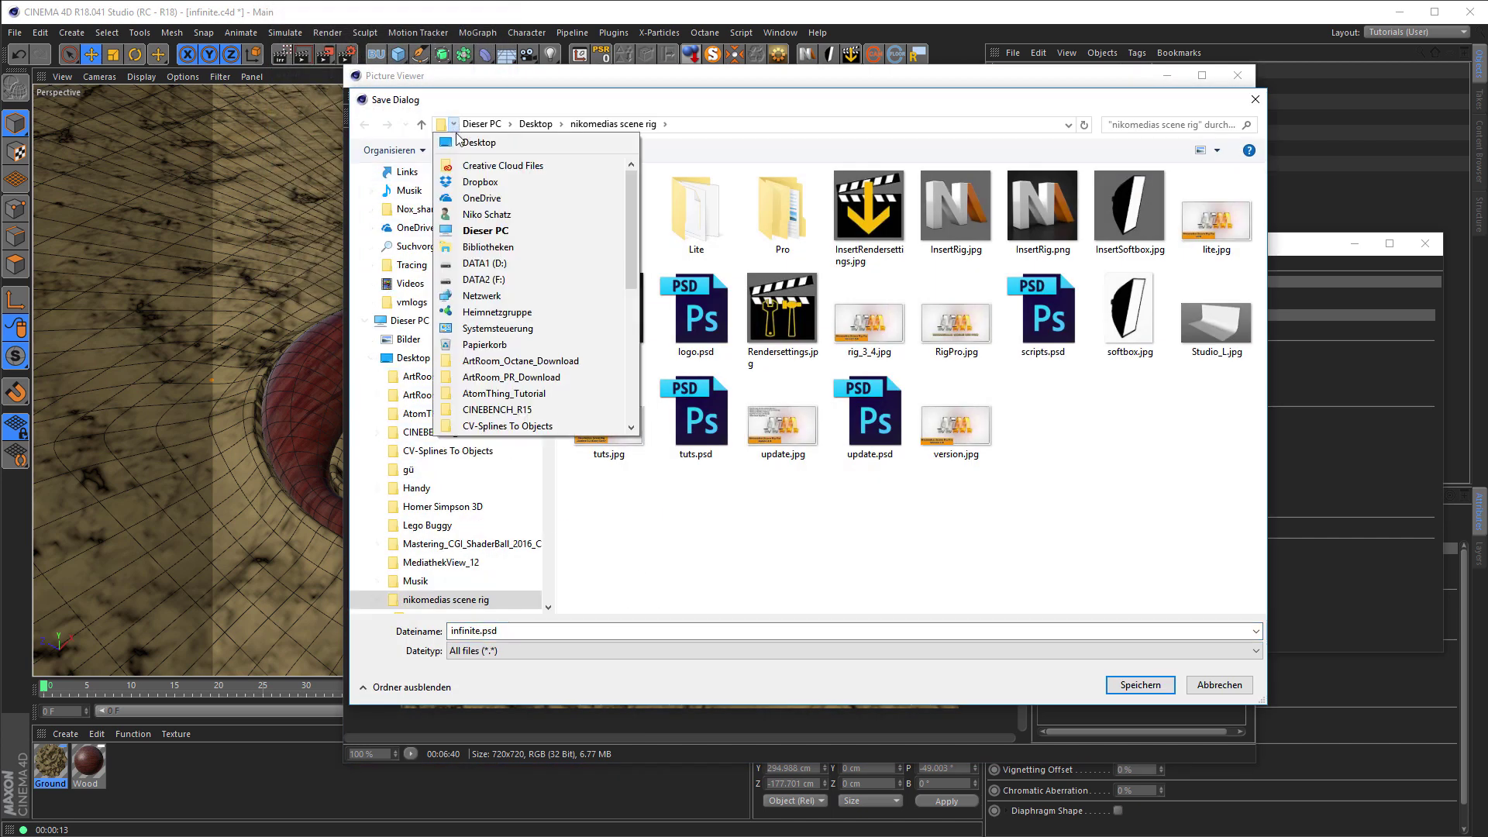
{"action": "left_click", "coordinate": [465, 143]}
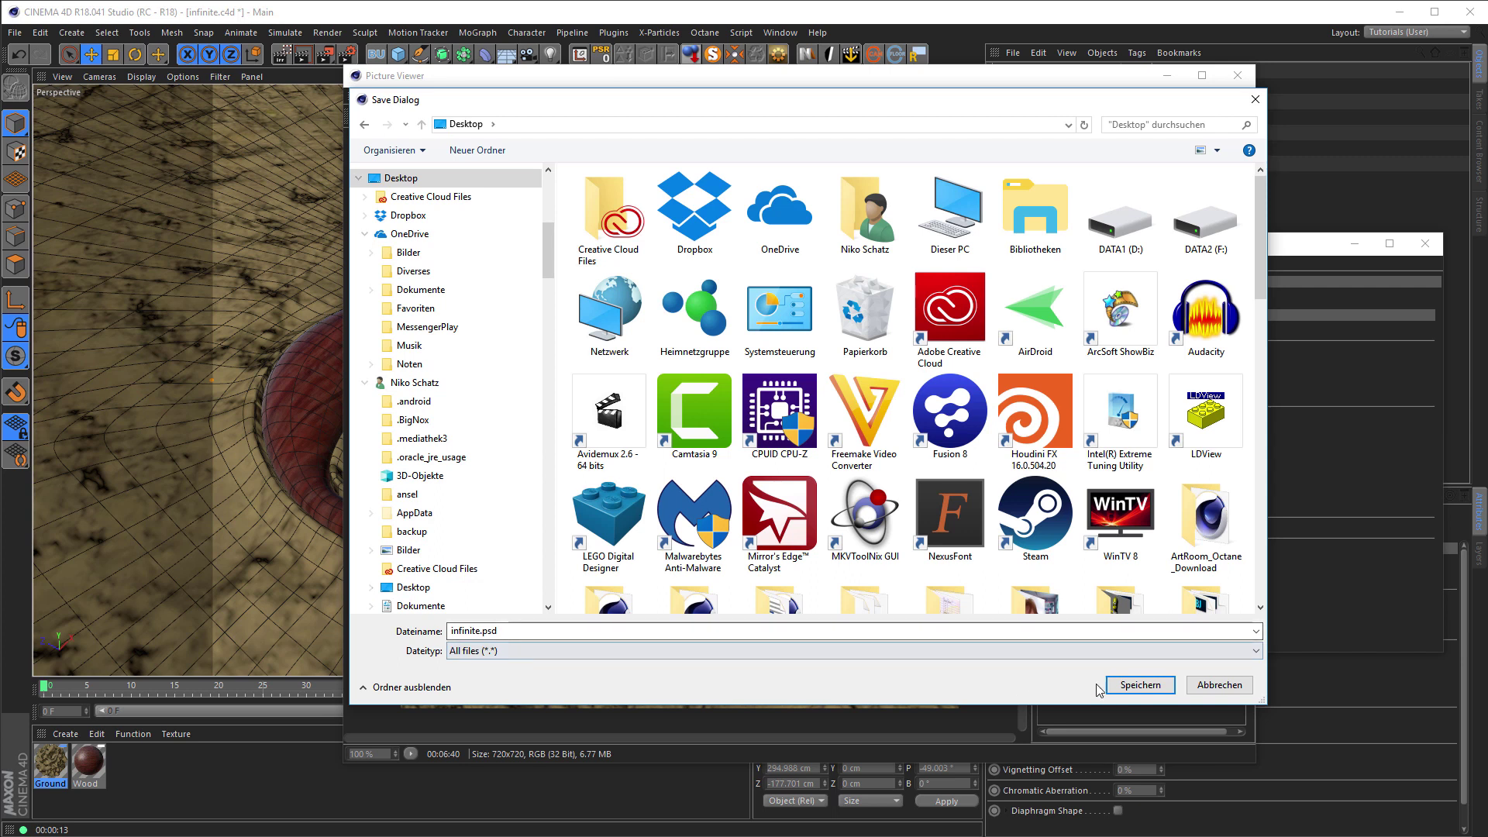
{"action": "left_click", "coordinate": [1140, 685]}
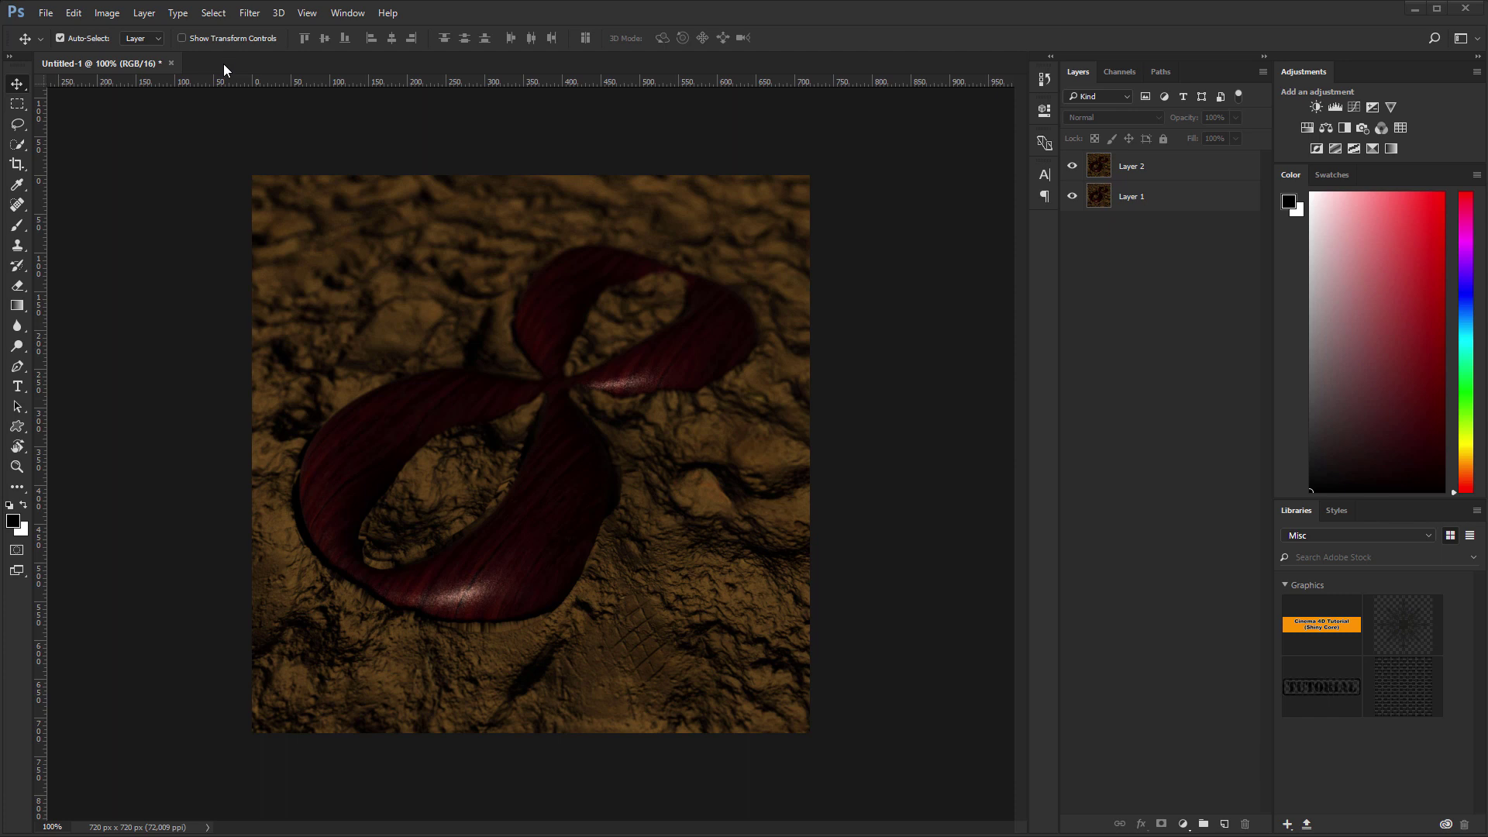
- Open infinite.psd, close Untitled-1 without saving, and delete the Alpha channel
{"action": "left_click_drag", "start_coordinate": [4, 182], "coordinate": [245, 63]}
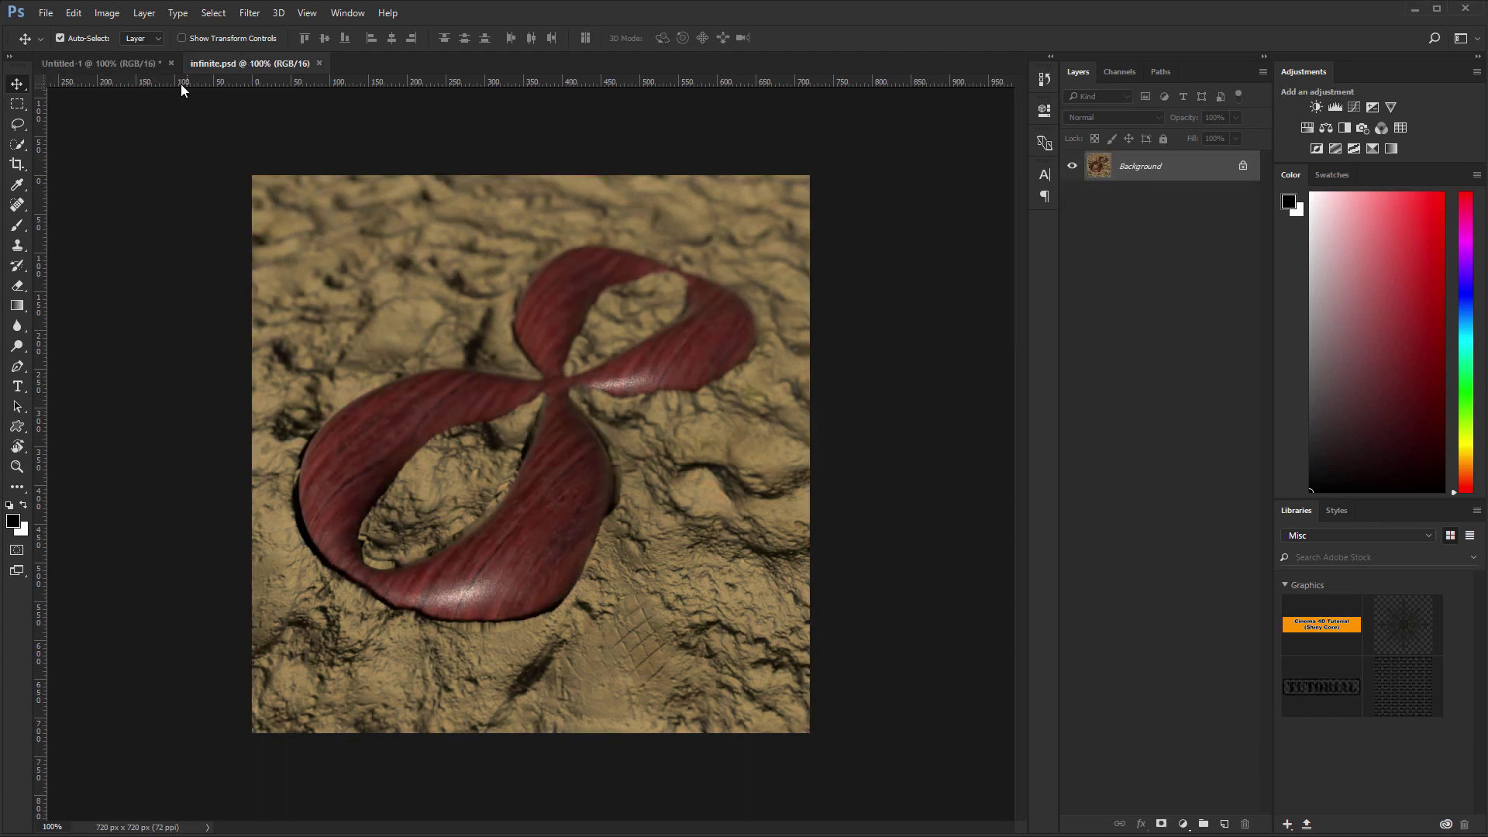
{"action": "left_click", "coordinate": [171, 63]}
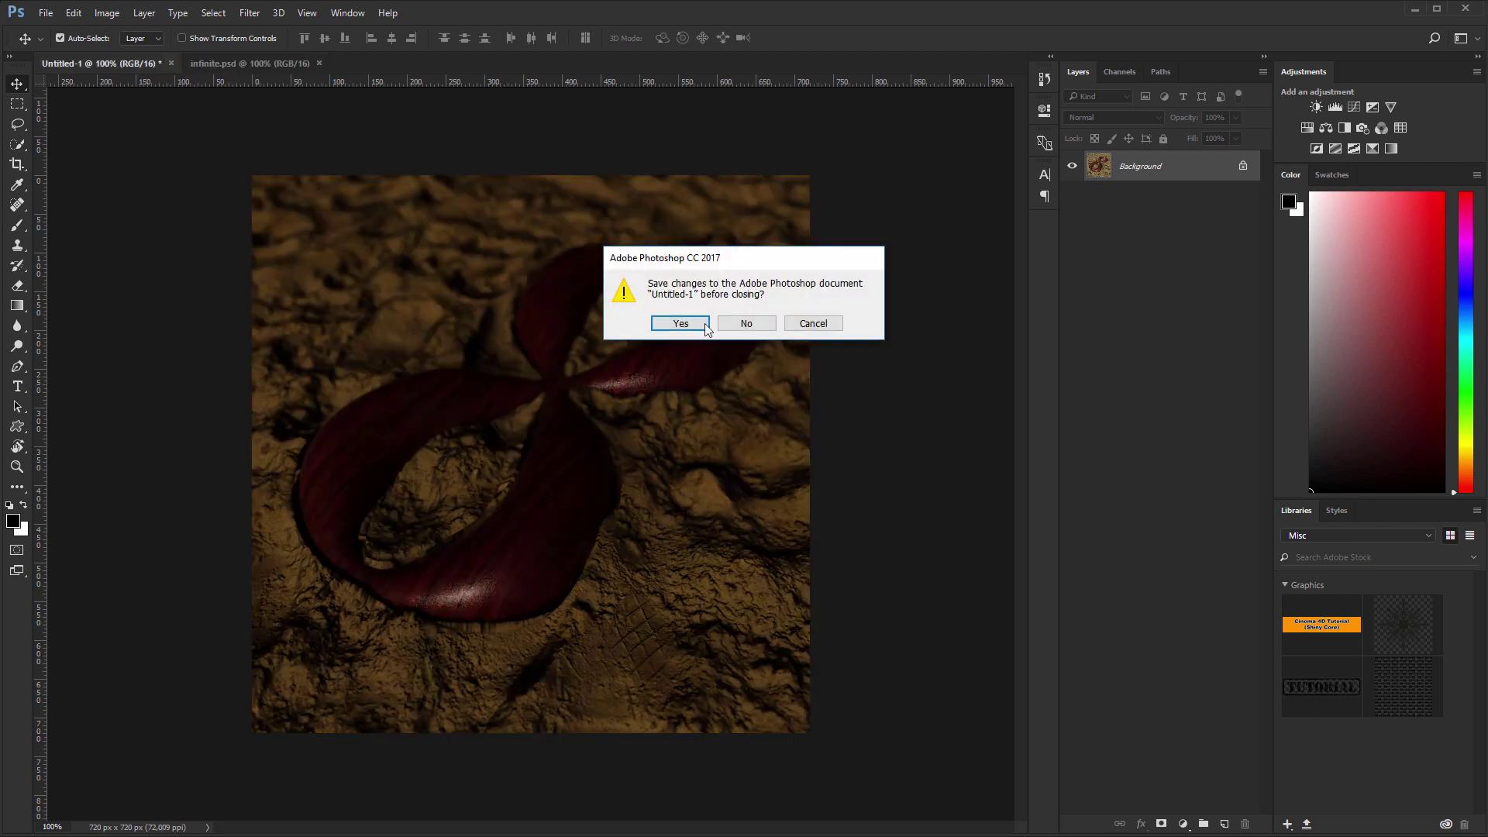
{"action": "left_click", "coordinate": [759, 324]}
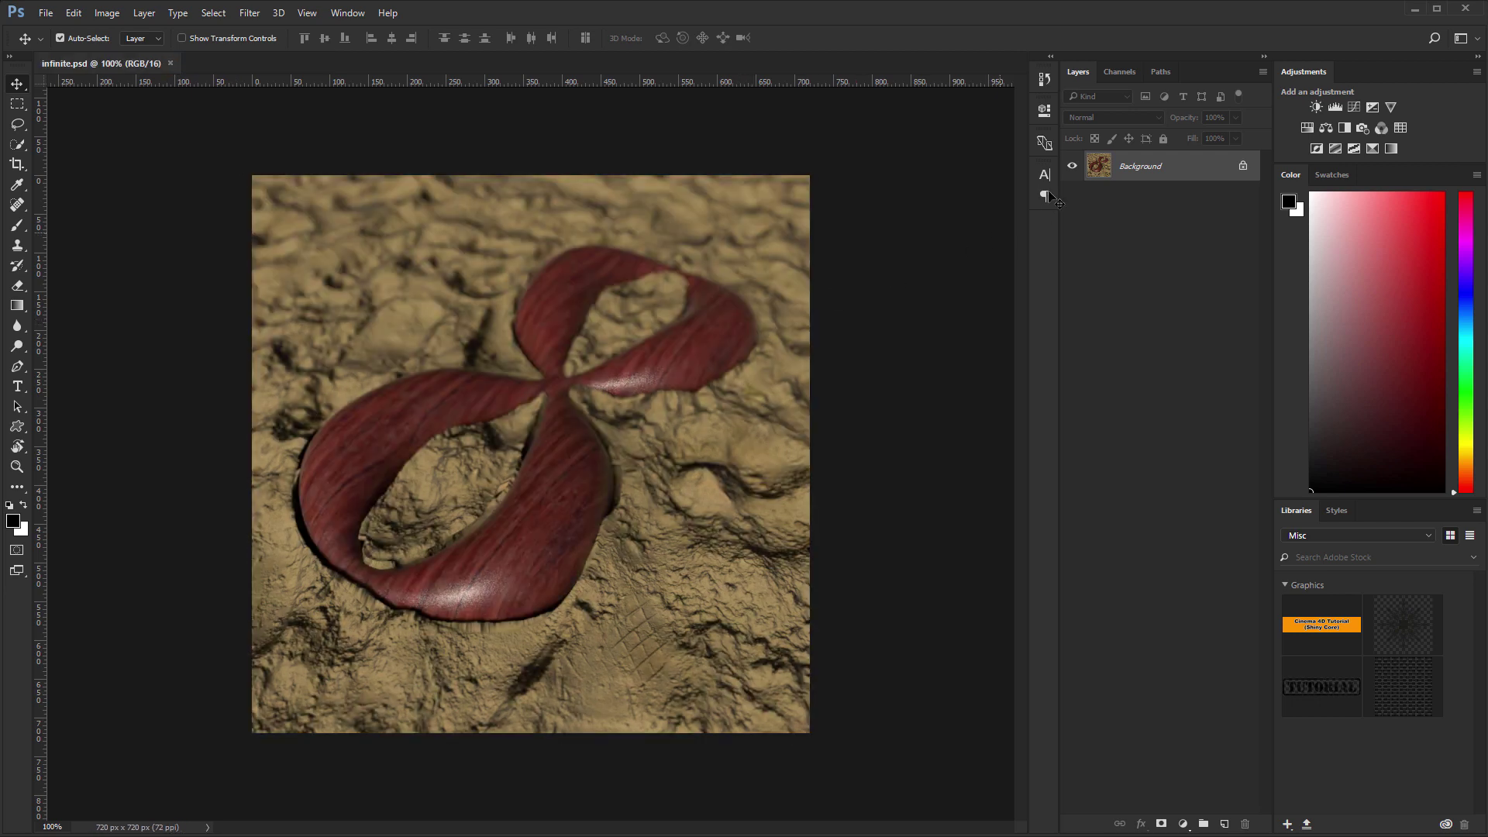
{"action": "left_click", "coordinate": [1120, 73]}
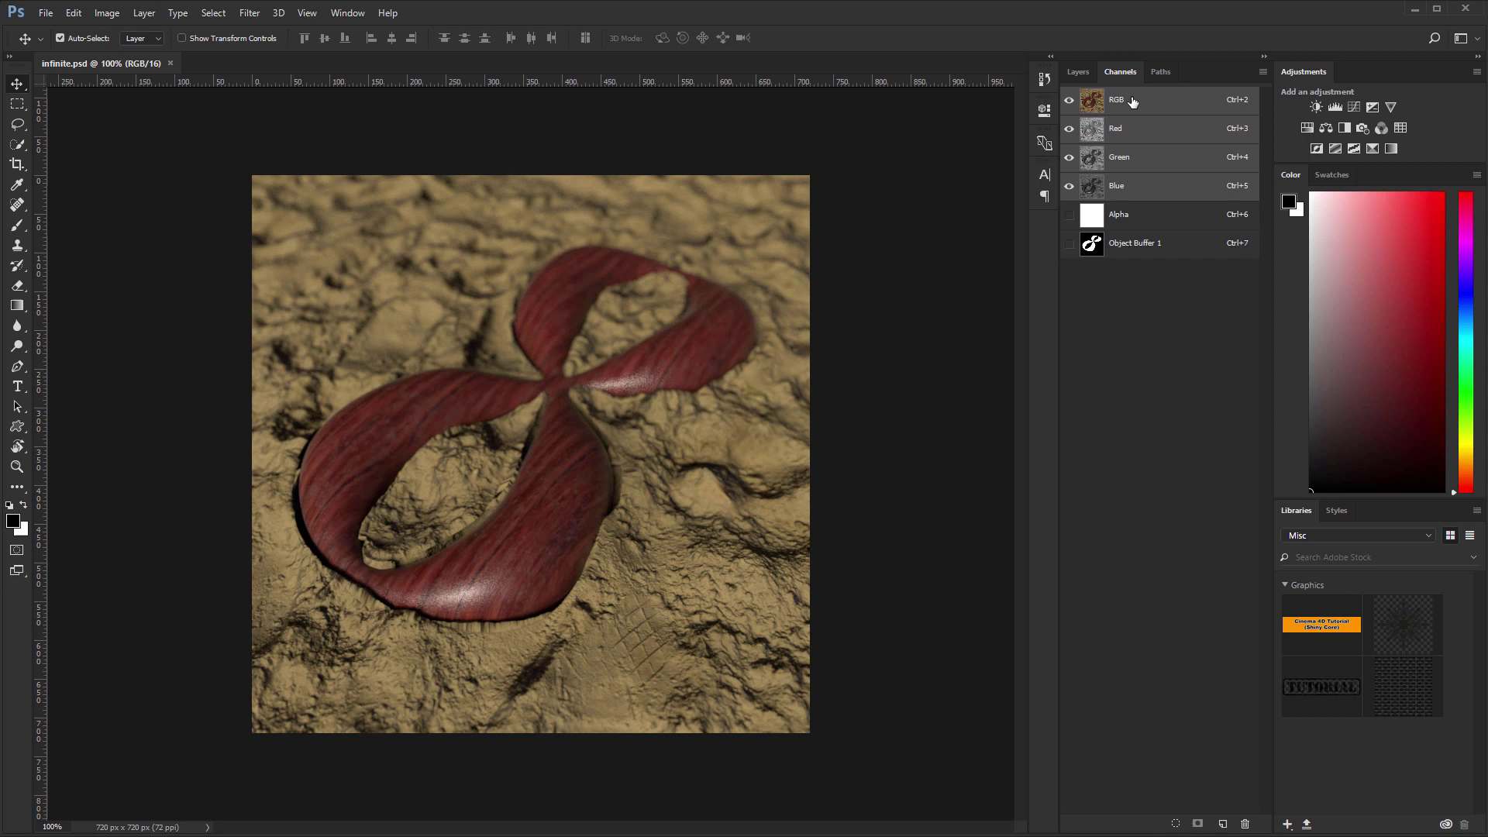
{"action": "left_click_drag", "start_coordinate": [1163, 220], "coordinate": [1245, 824]}
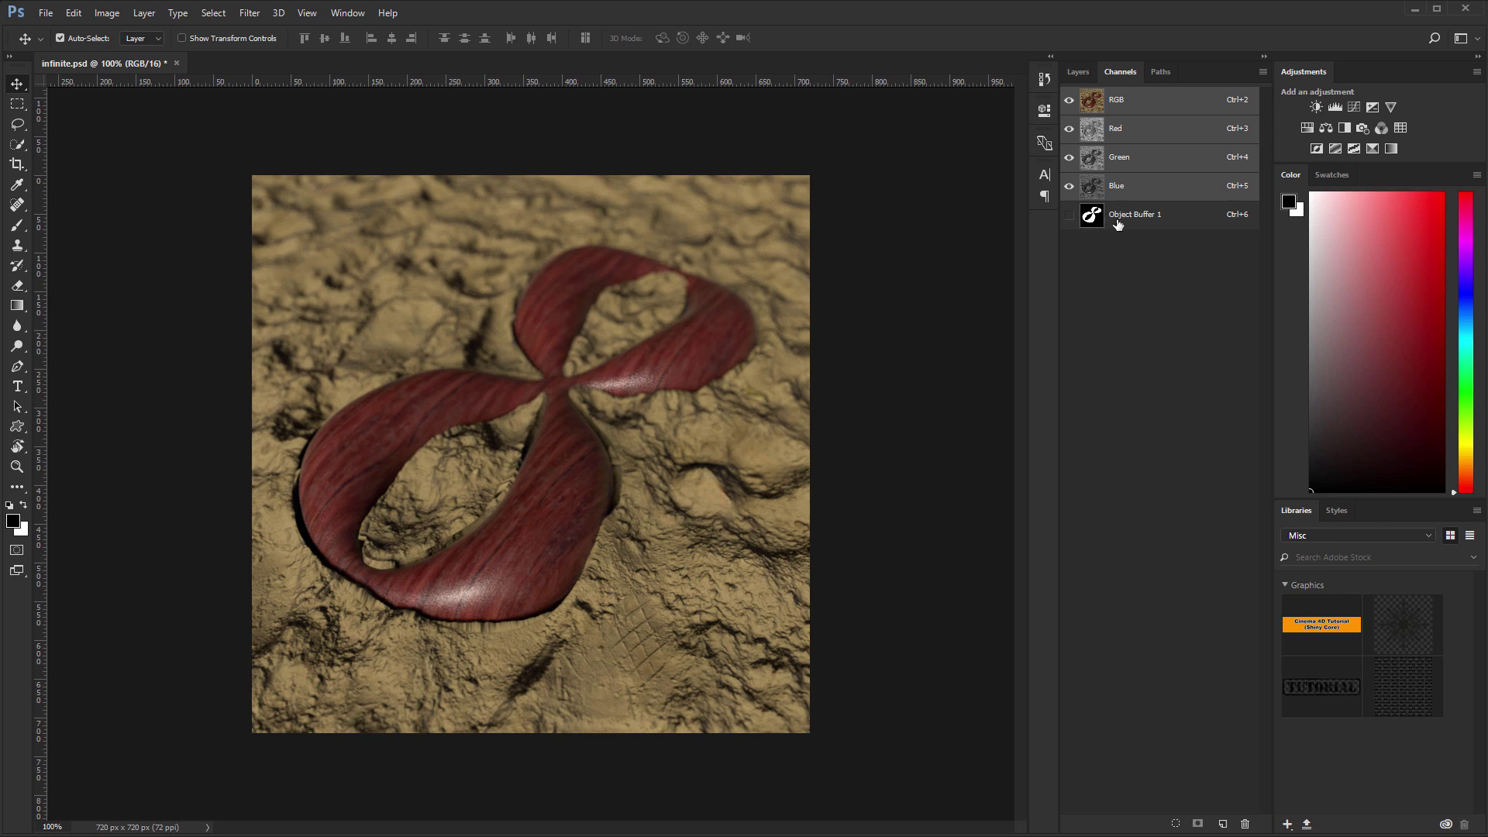
{"action": "left_click", "coordinate": [1078, 72]}
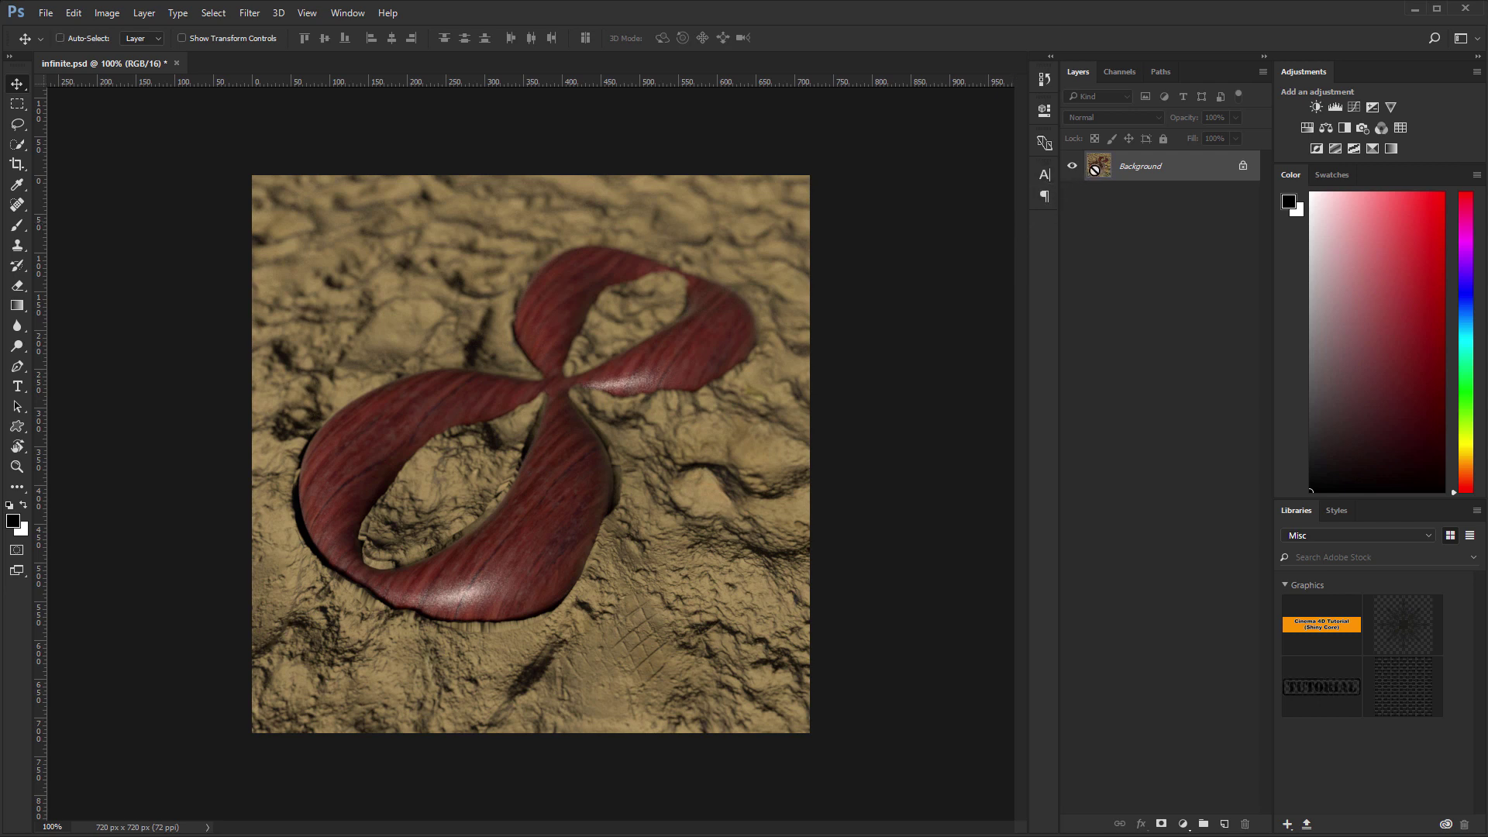
- Duplicate the Background into Layer 1 and convert it to a smart object
{"action": "key", "text": "ctrl+j"}
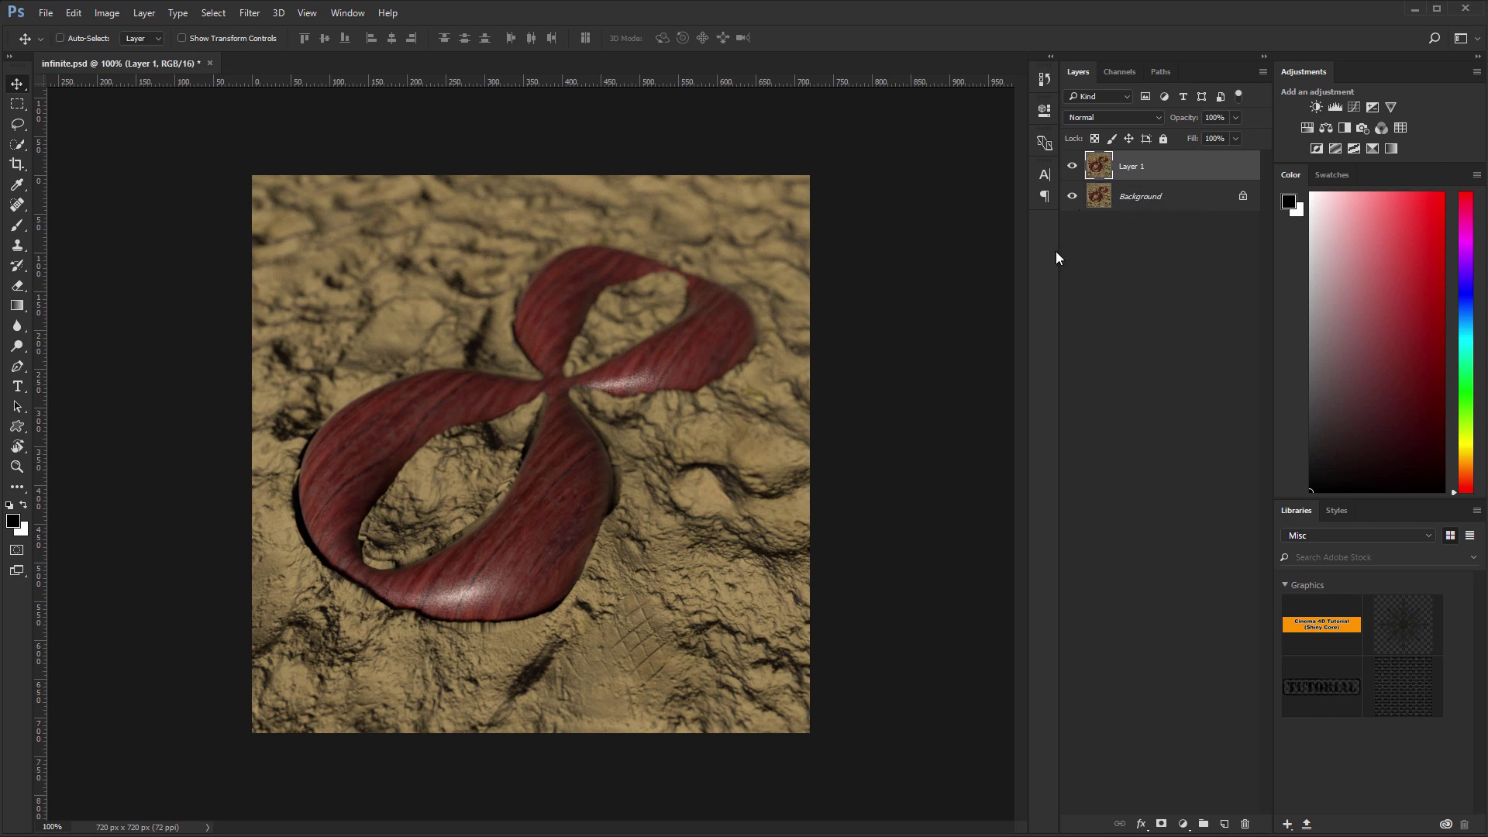
{"action": "key", "text": "ctrl+shift+alt+s"}
{"action": "right_click", "coordinate": [1173, 169]}
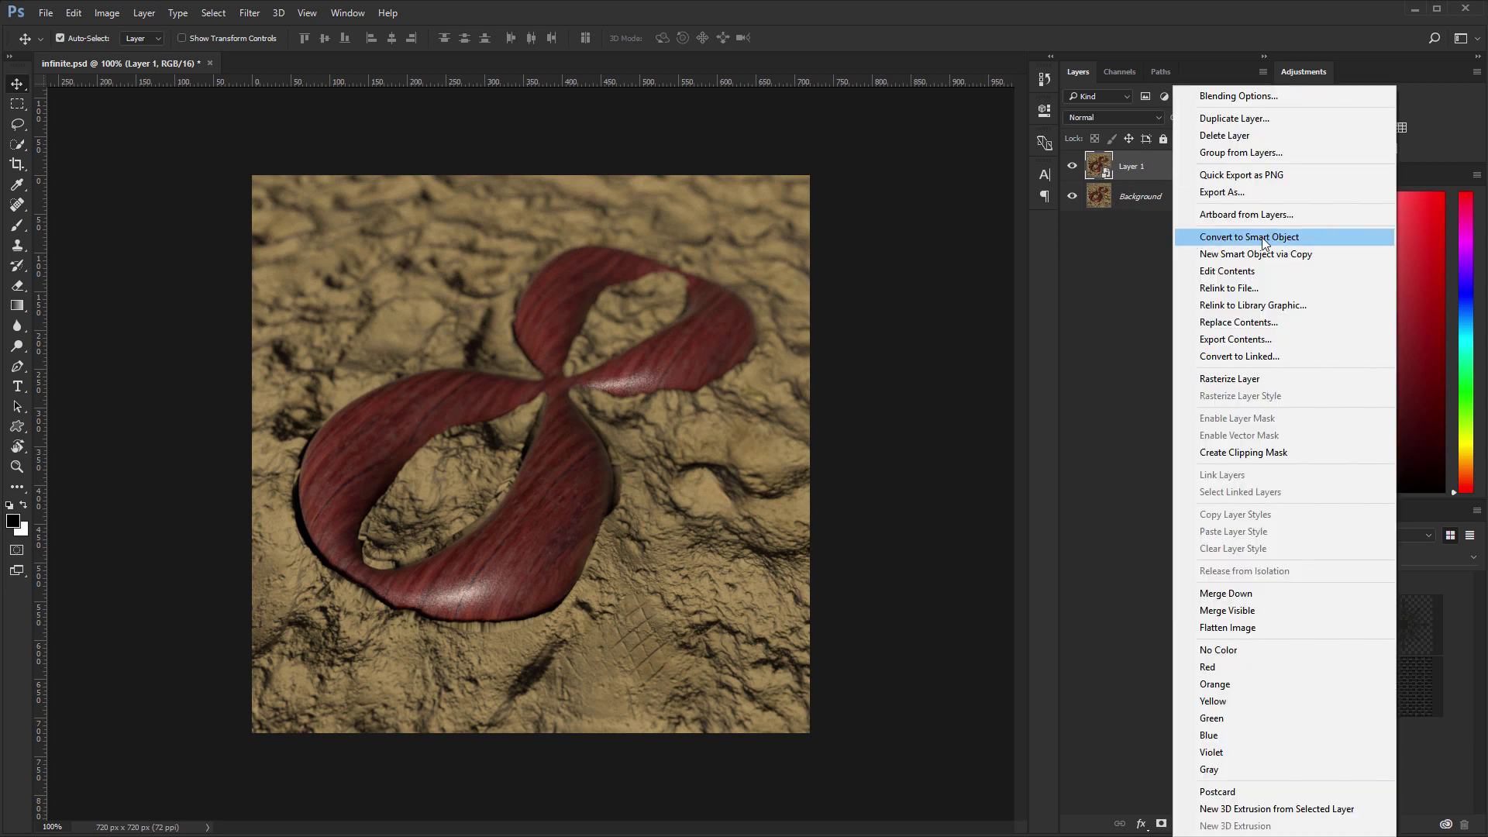
{"action": "left_click", "coordinate": [1148, 165]}
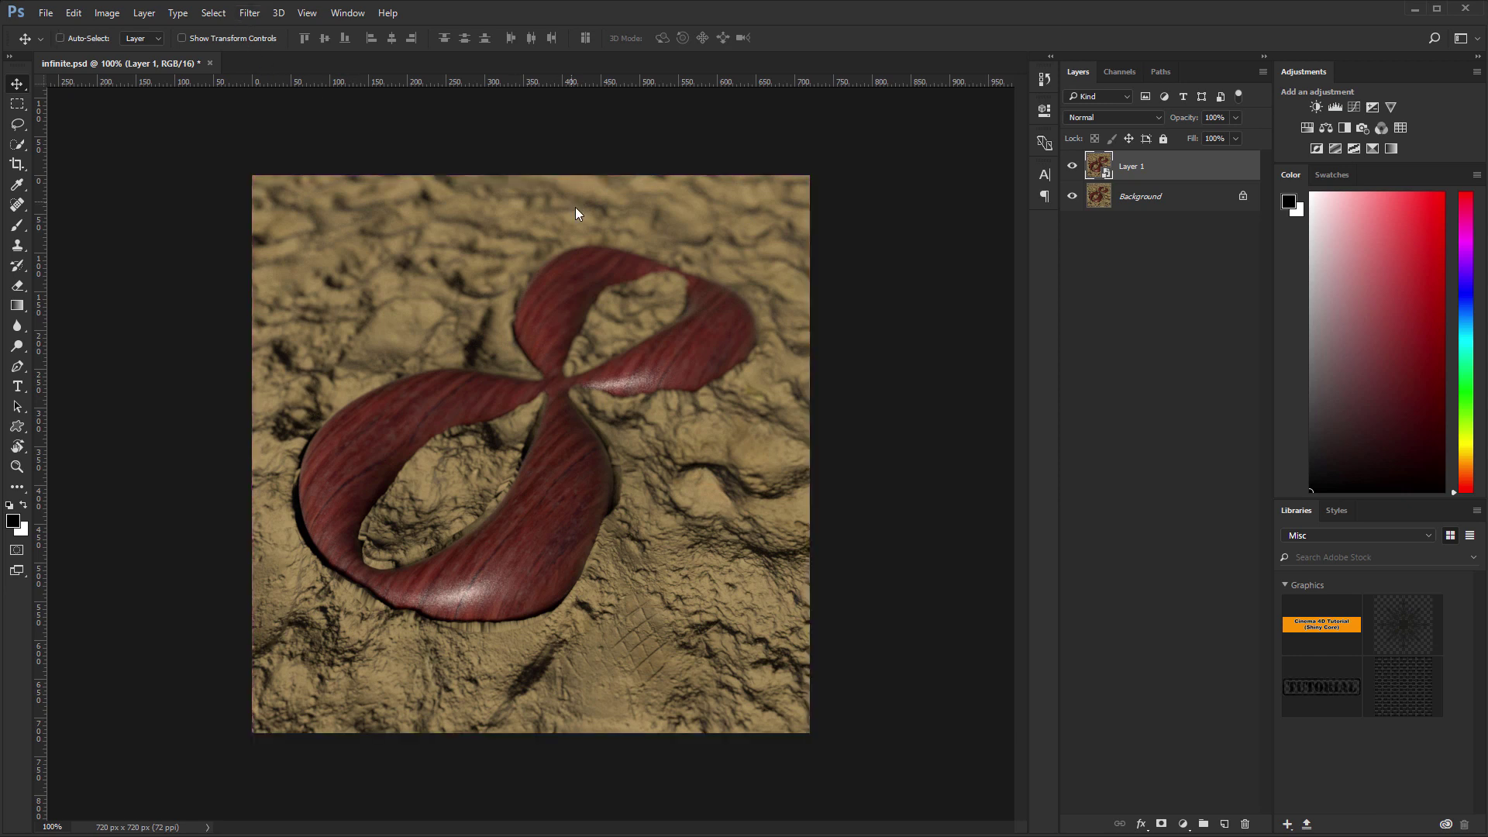
- Apply a Camera Raw filter to Layer 1 with Clarity +32 and some luminance noise reduction
{"action": "key", "text": "ctrl+shift+a"}
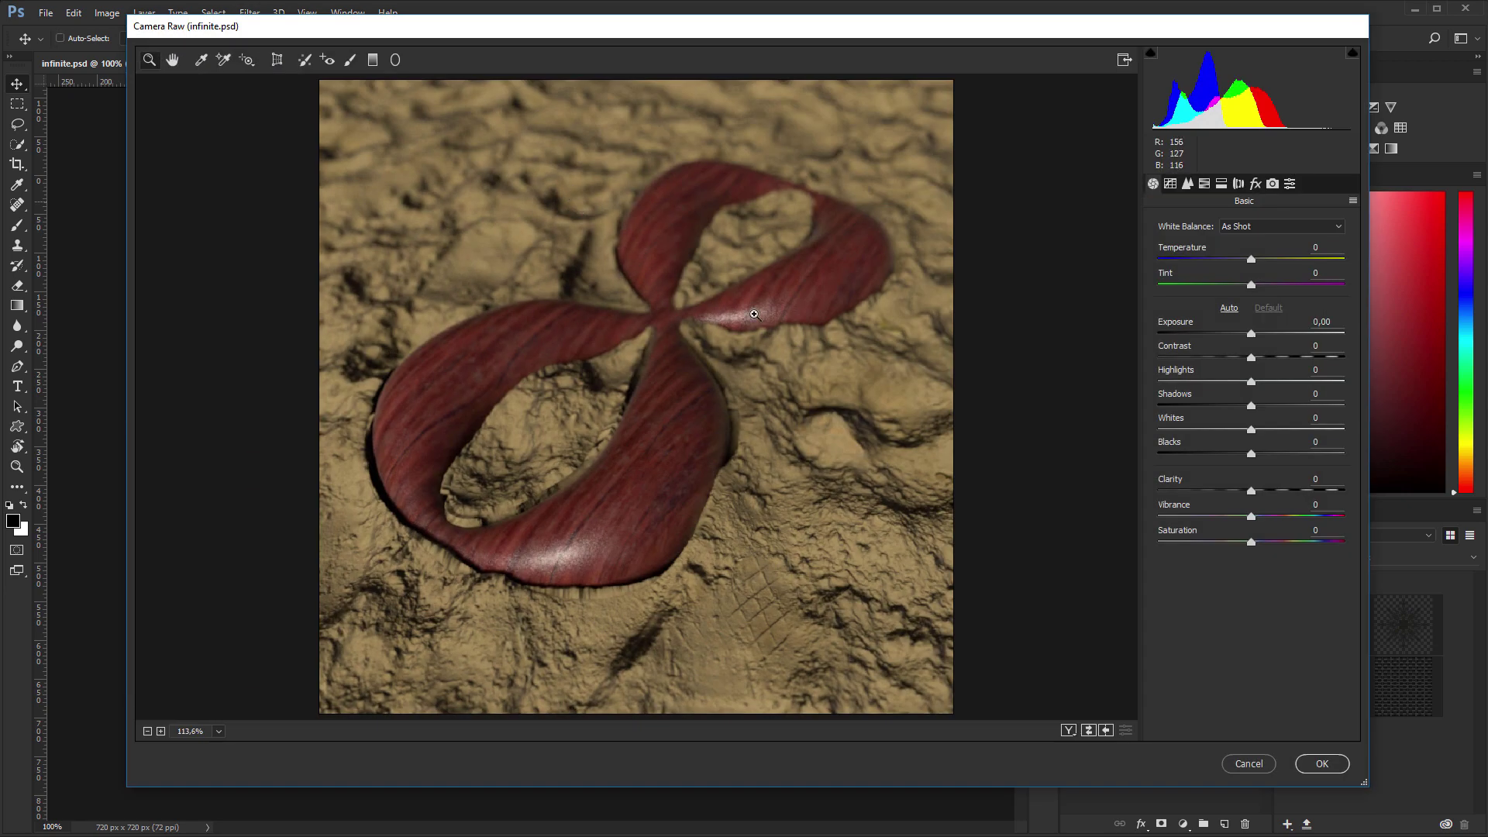
{"action": "right_click", "coordinate": [845, 270]}
{"action": "left_click", "coordinate": [903, 192]}
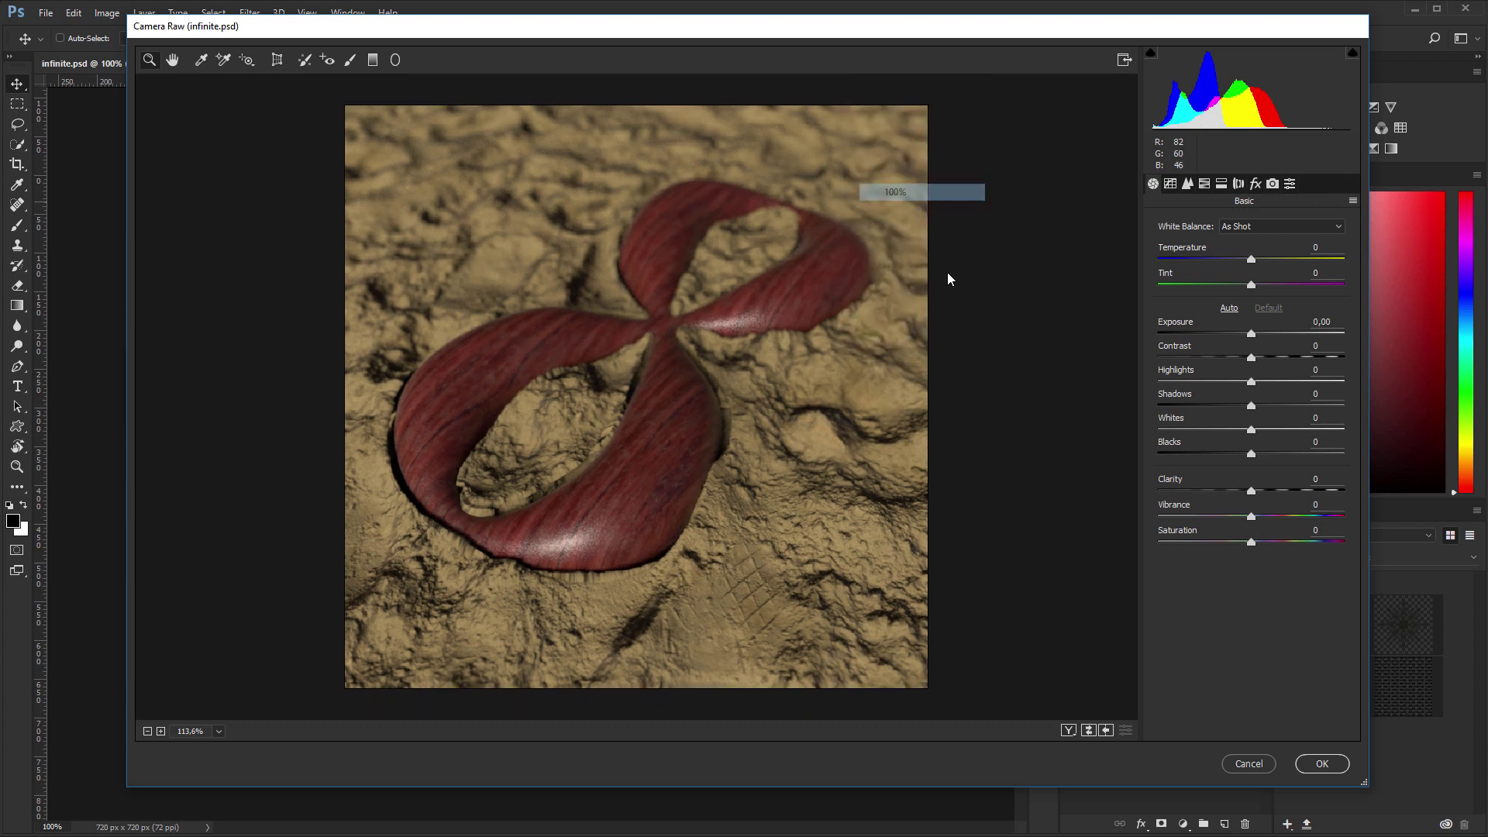
{"action": "left_click_drag", "start_coordinate": [1169, 482], "coordinate": [1193, 481]}
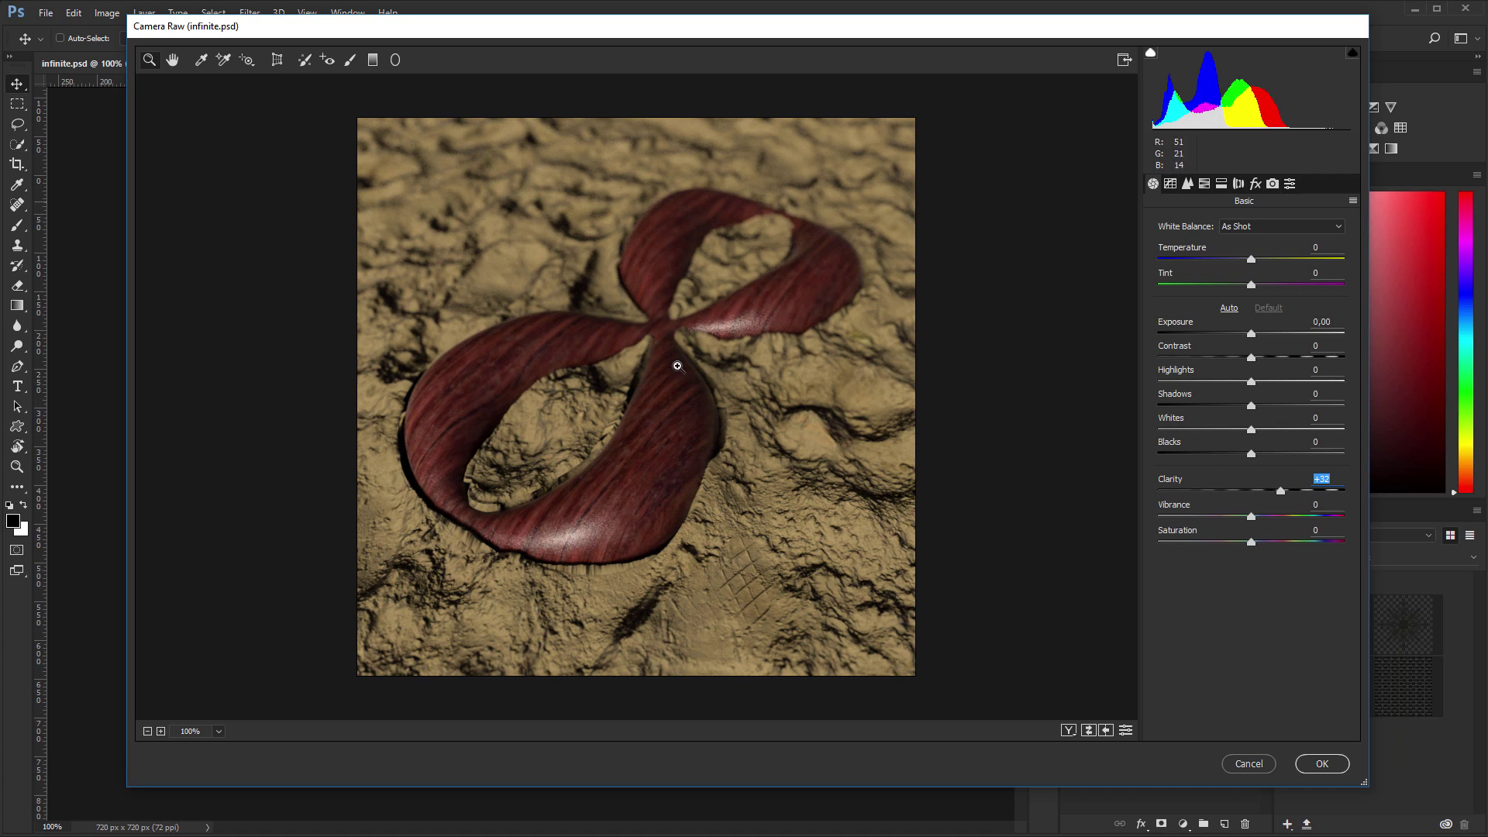
{"action": "left_click", "coordinate": [1188, 186]}
{"action": "left_click_drag", "start_coordinate": [1179, 367], "coordinate": [1109, 360]}
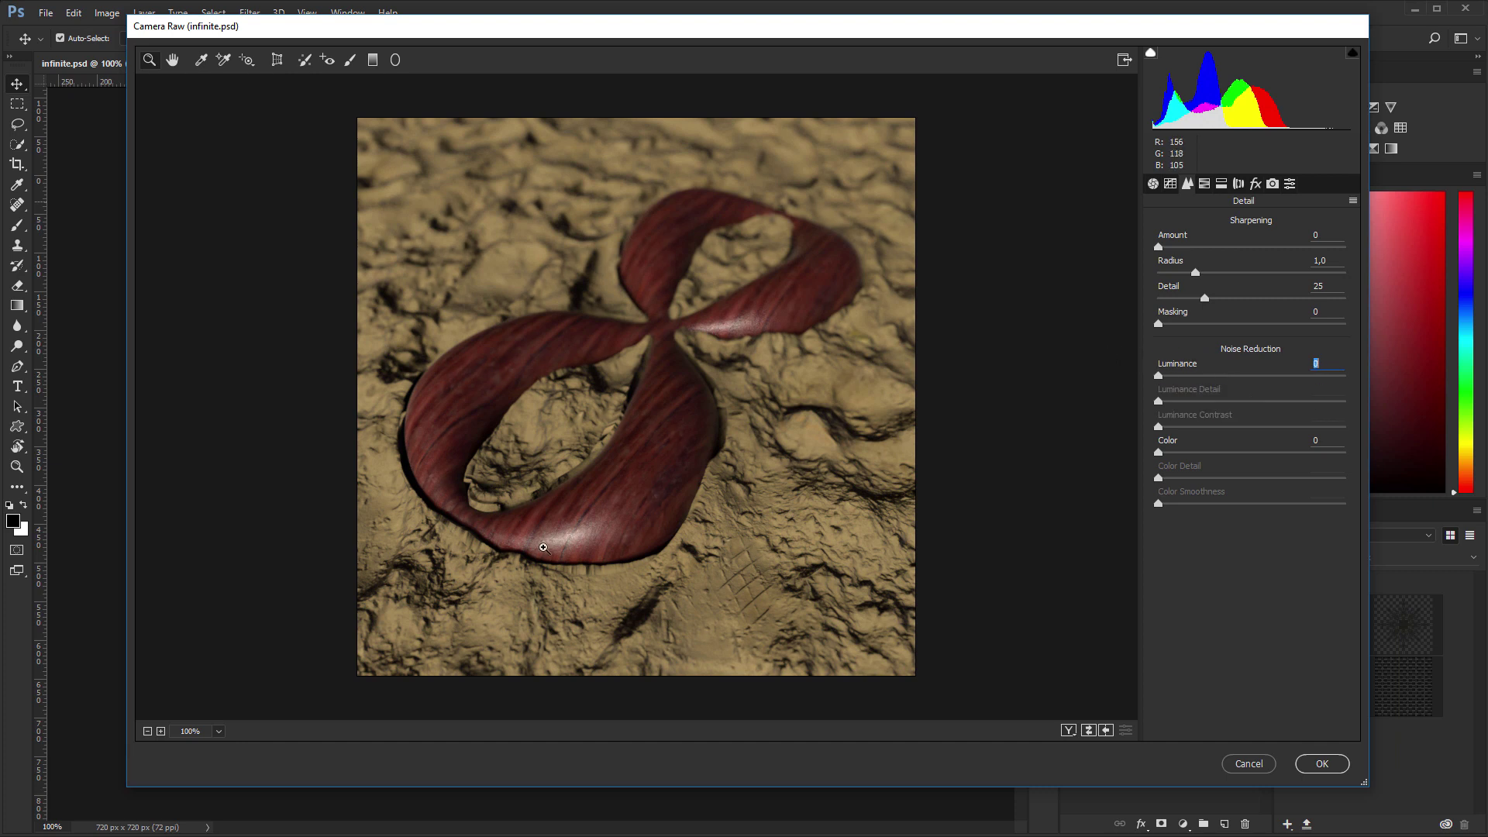
{"action": "left_click", "coordinate": [1154, 184]}
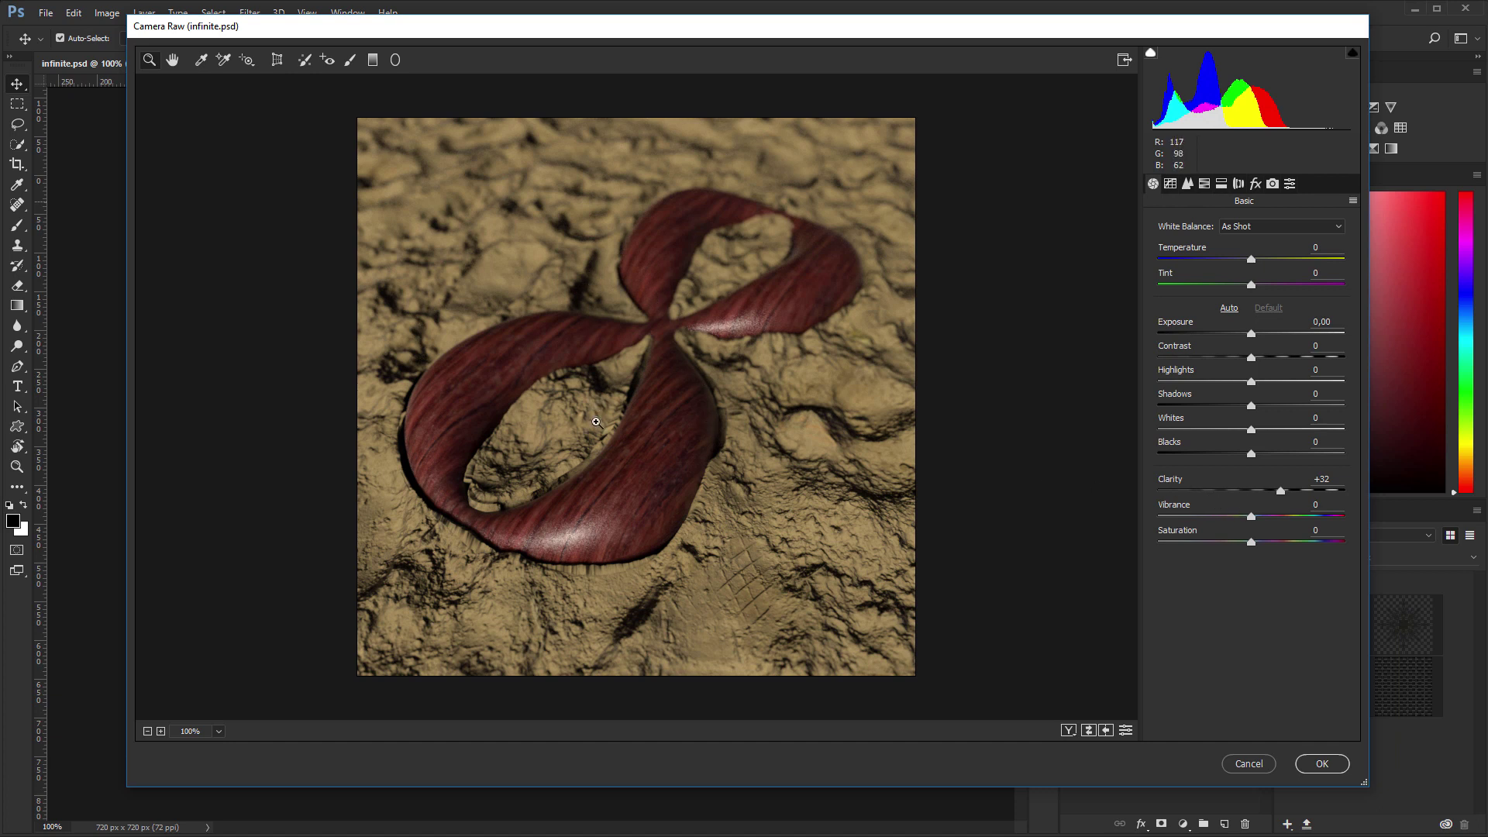
{"action": "left_click", "coordinate": [1322, 771]}
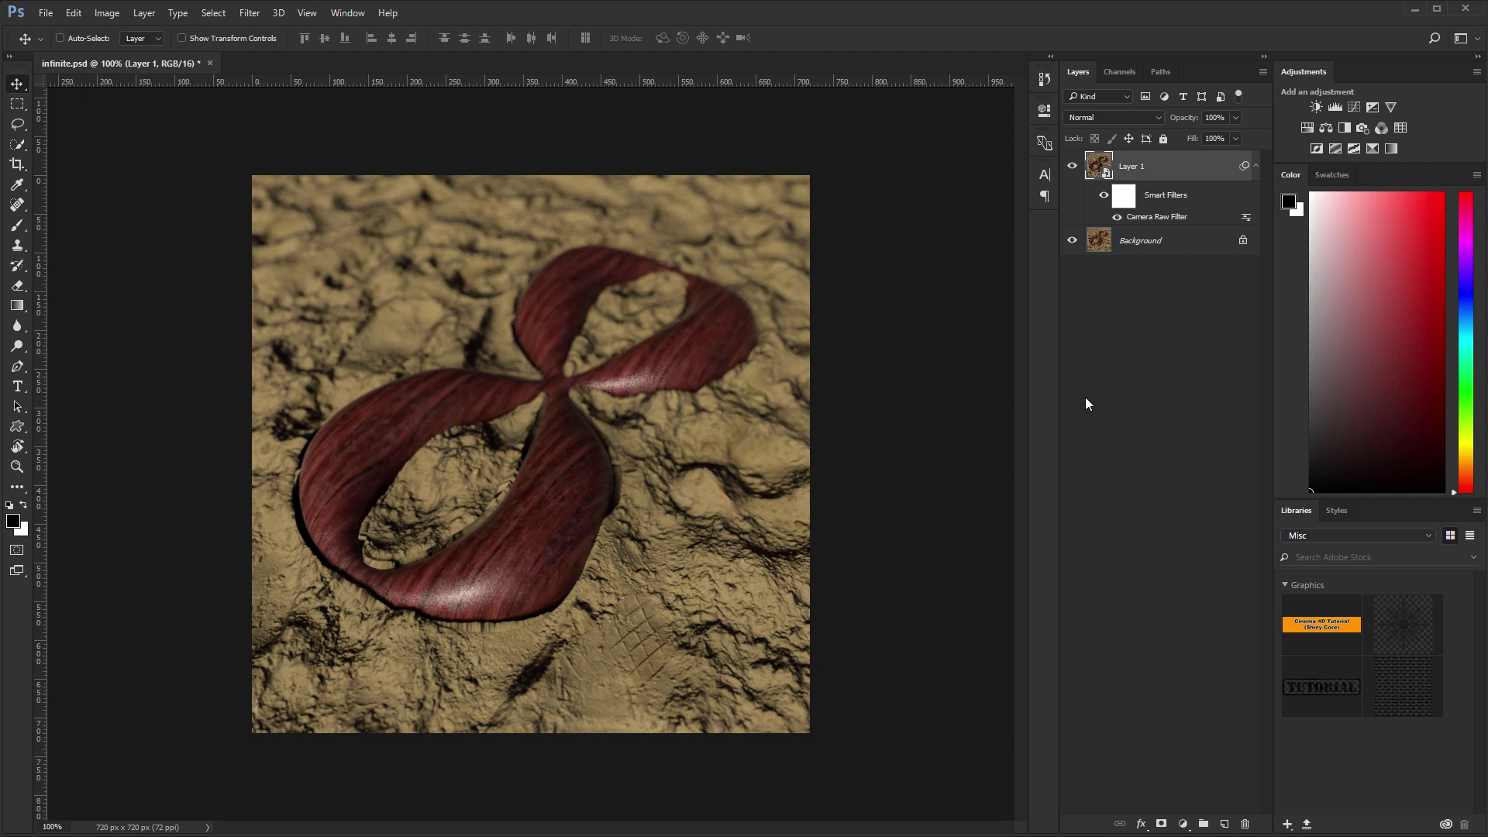
- Undo the Camera Raw filter on Layer 1 and bring up the Filter menu
{"action": "key", "text": "ctrl+z"}
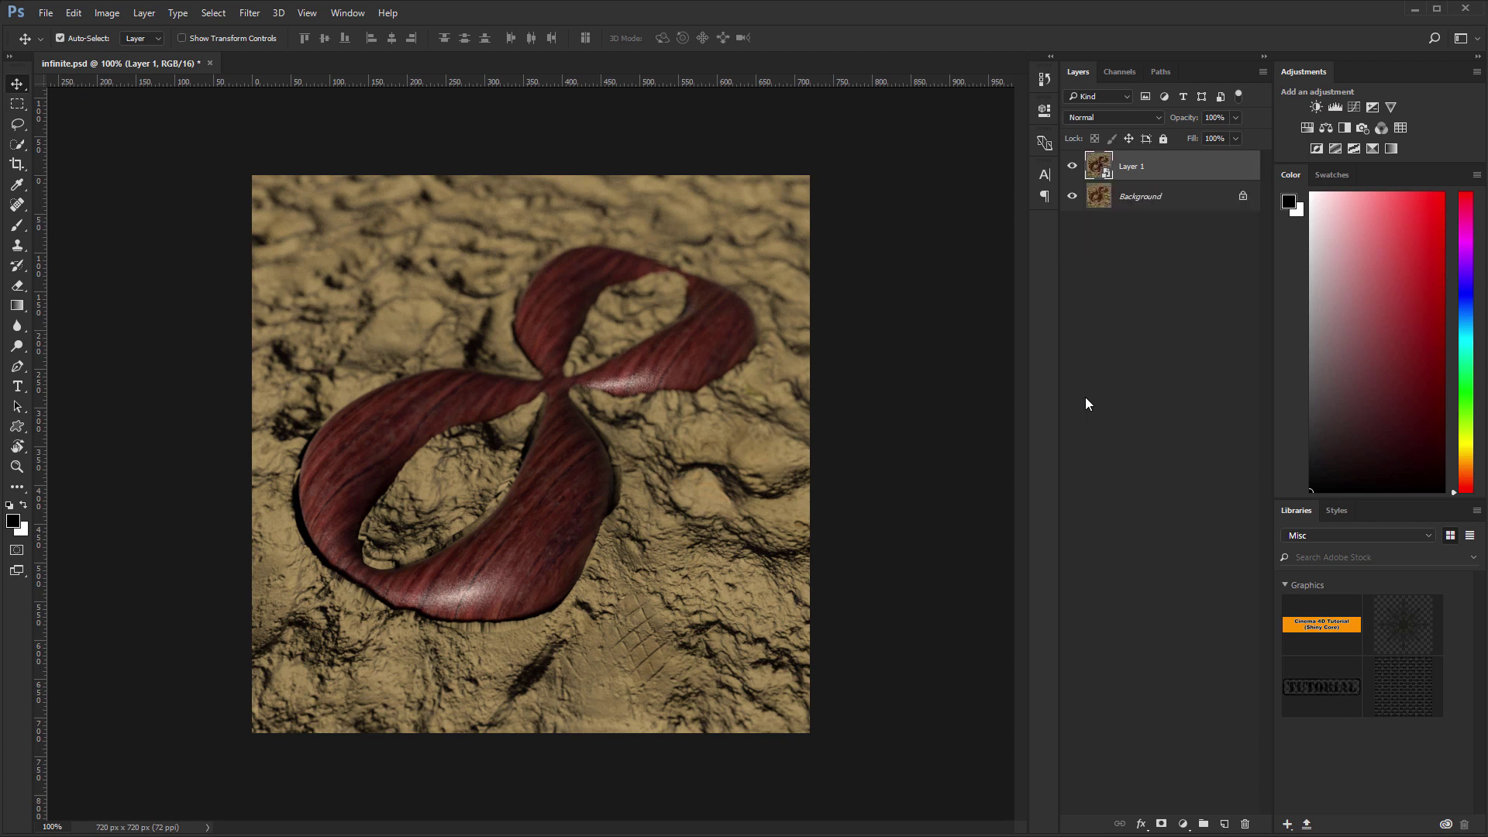
{"action": "left_click", "coordinate": [249, 13]}
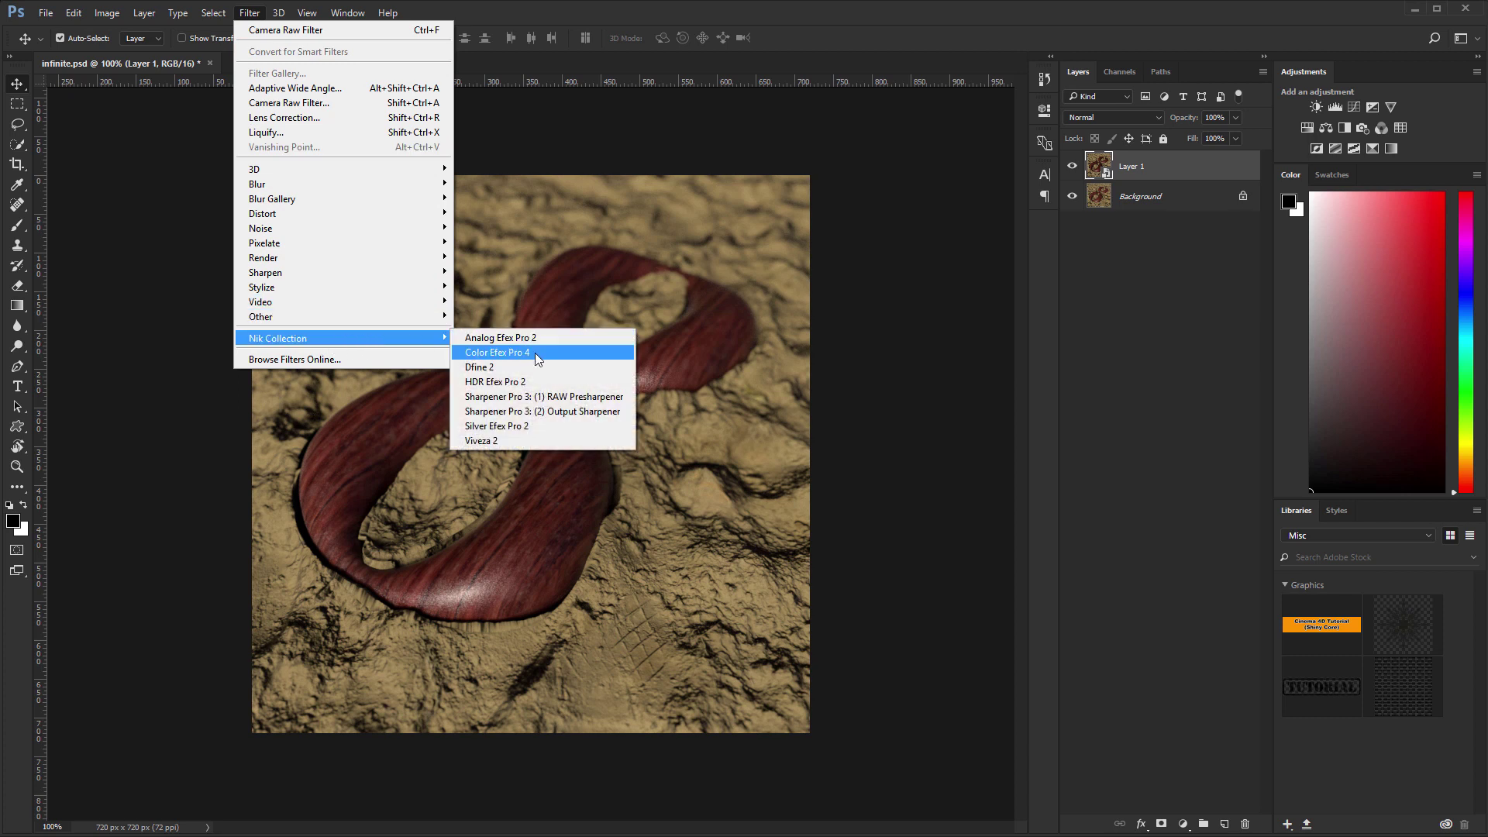
- Launch Color Efex Pro 4 and preview favourite filters: Contrast Color Range, Contrast Only, Cross Processing
{"action": "left_click", "coordinate": [537, 354]}
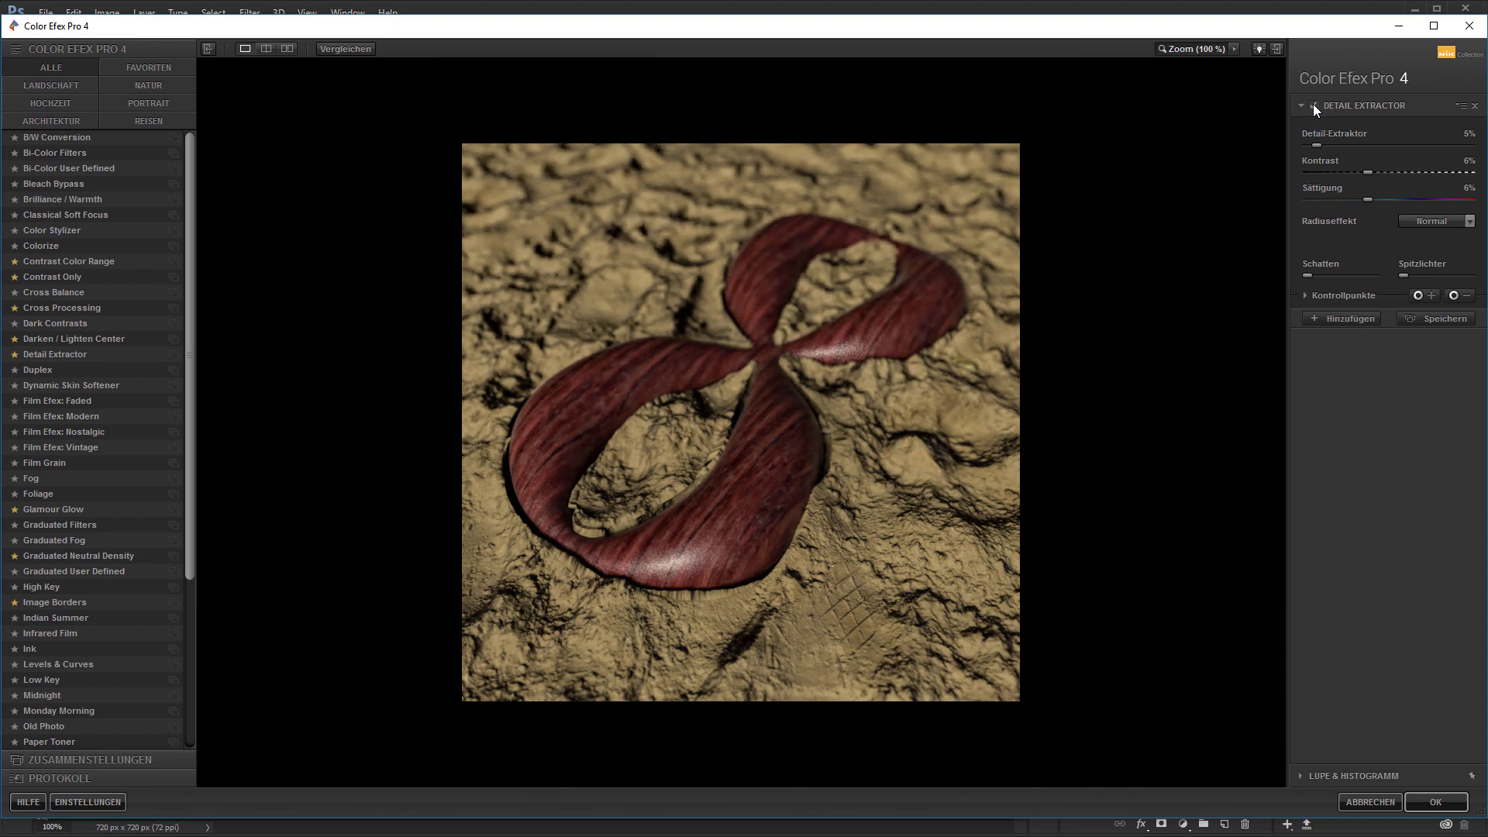
{"action": "left_click", "coordinate": [137, 66]}
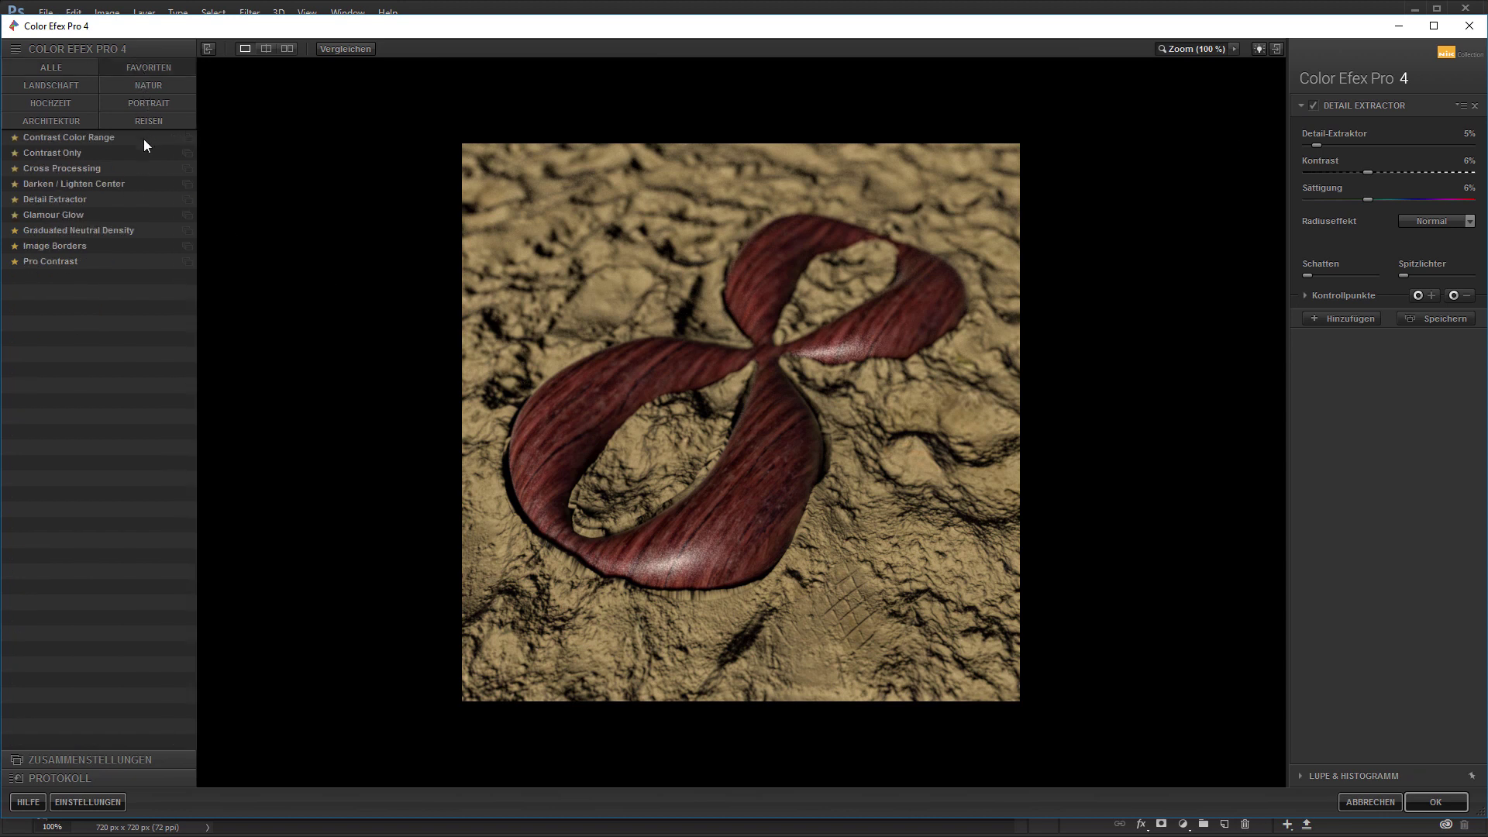
{"action": "left_click", "coordinate": [96, 136]}
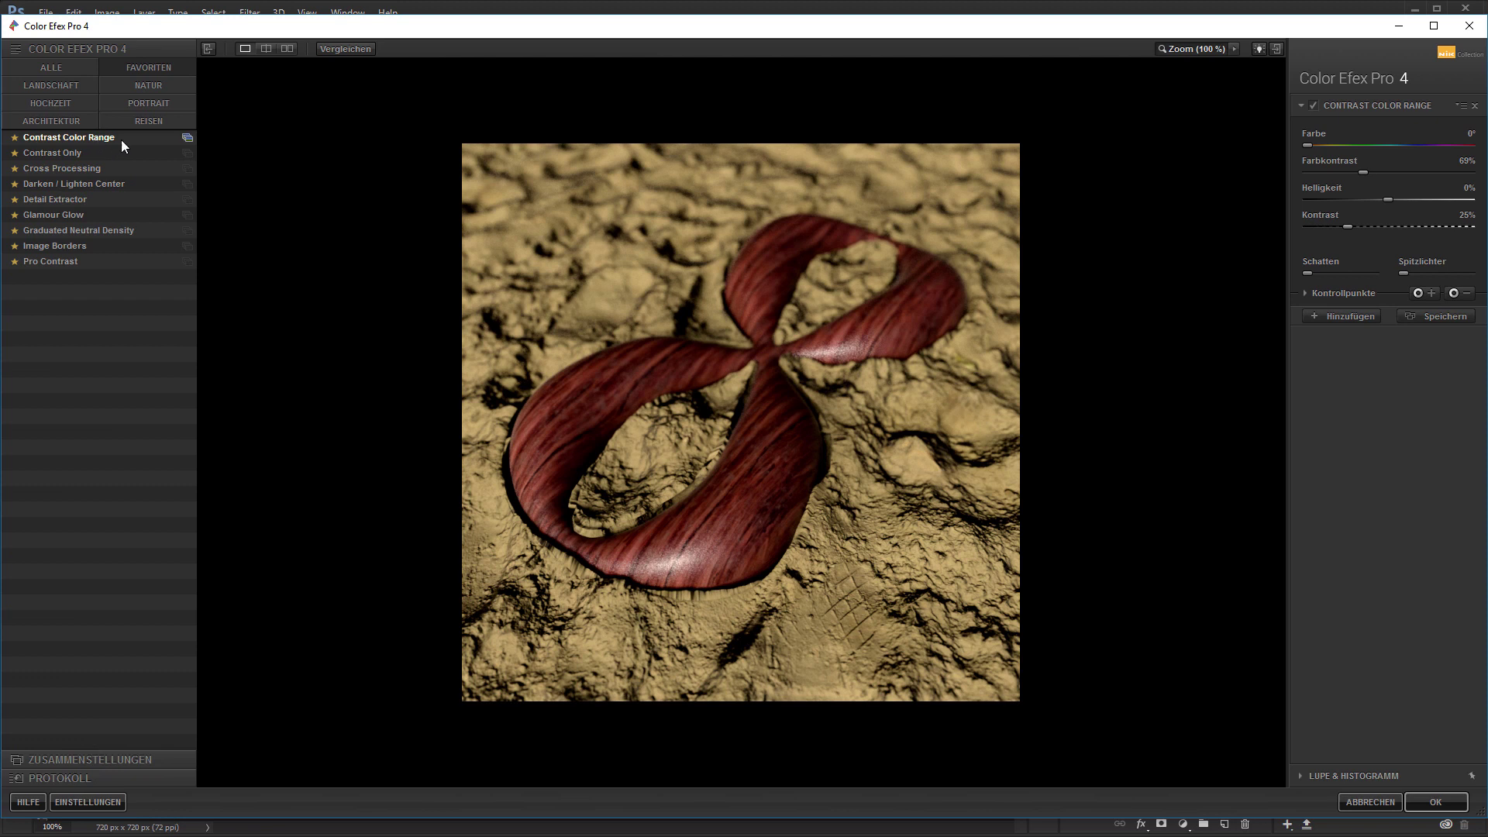
{"action": "left_click", "coordinate": [351, 48]}
{"action": "left_click", "coordinate": [351, 48]}
{"action": "left_click", "coordinate": [351, 48]}
{"action": "left_click", "coordinate": [351, 48]}
{"action": "left_click", "coordinate": [352, 48]}
{"action": "left_click", "coordinate": [352, 48]}
{"action": "left_click", "coordinate": [64, 154]}
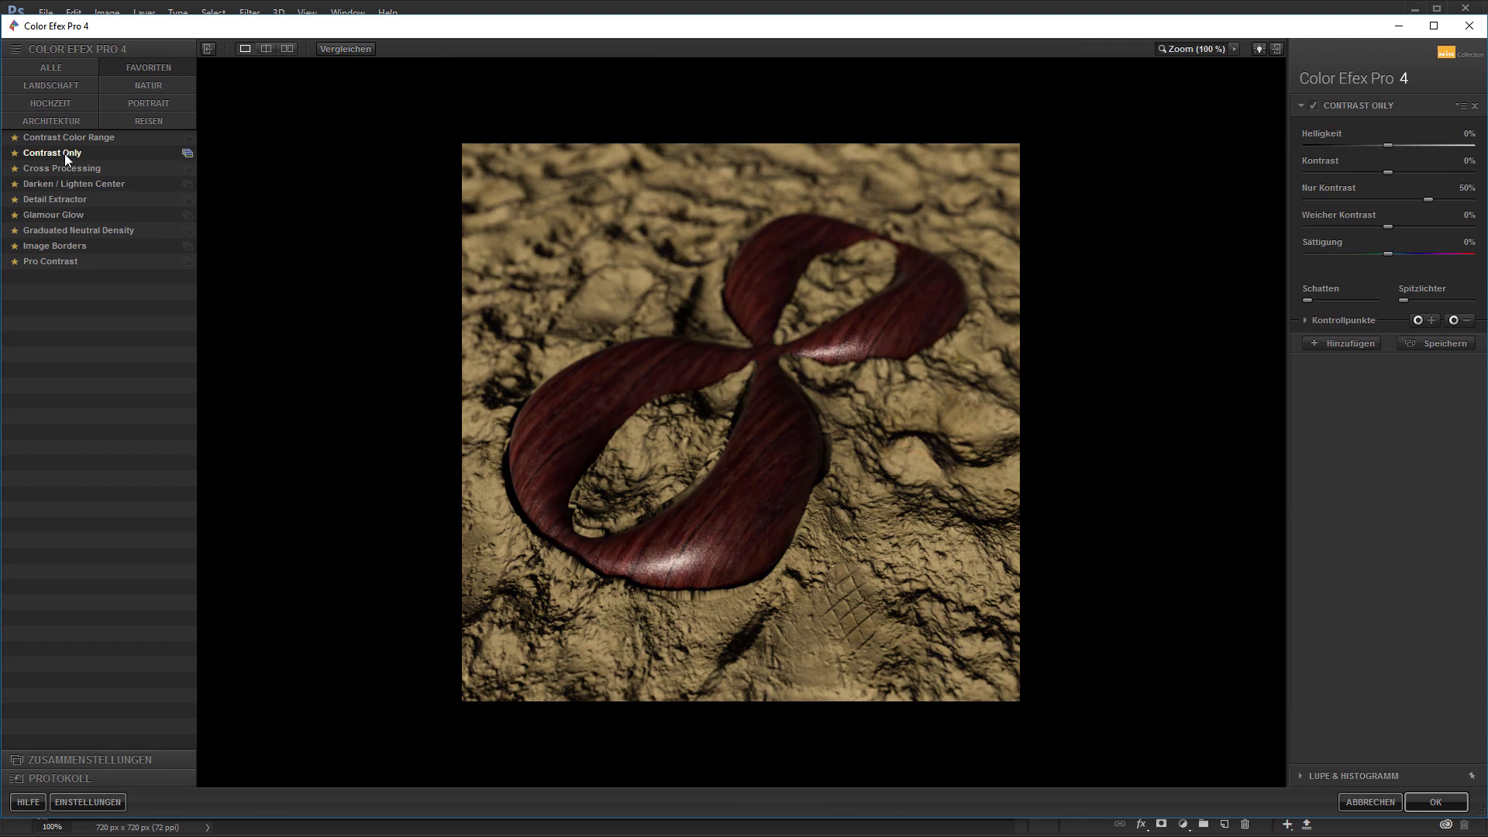
{"action": "left_click", "coordinate": [63, 167]}
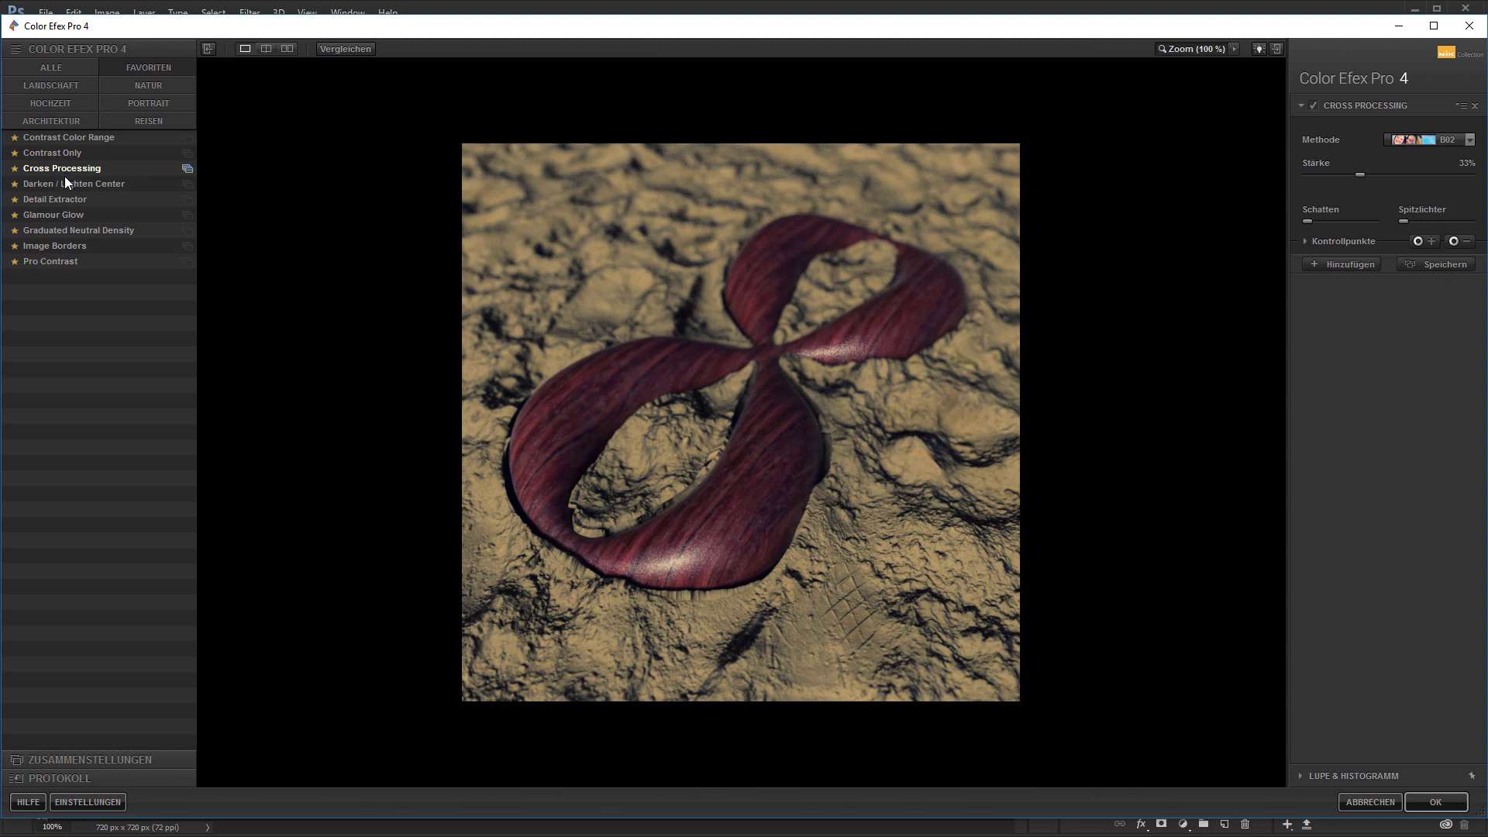
- Apply Darken / Lighten Center (28% center, -58% edge, 55% size) and add an empty filter slot
{"action": "left_click", "coordinate": [66, 183]}
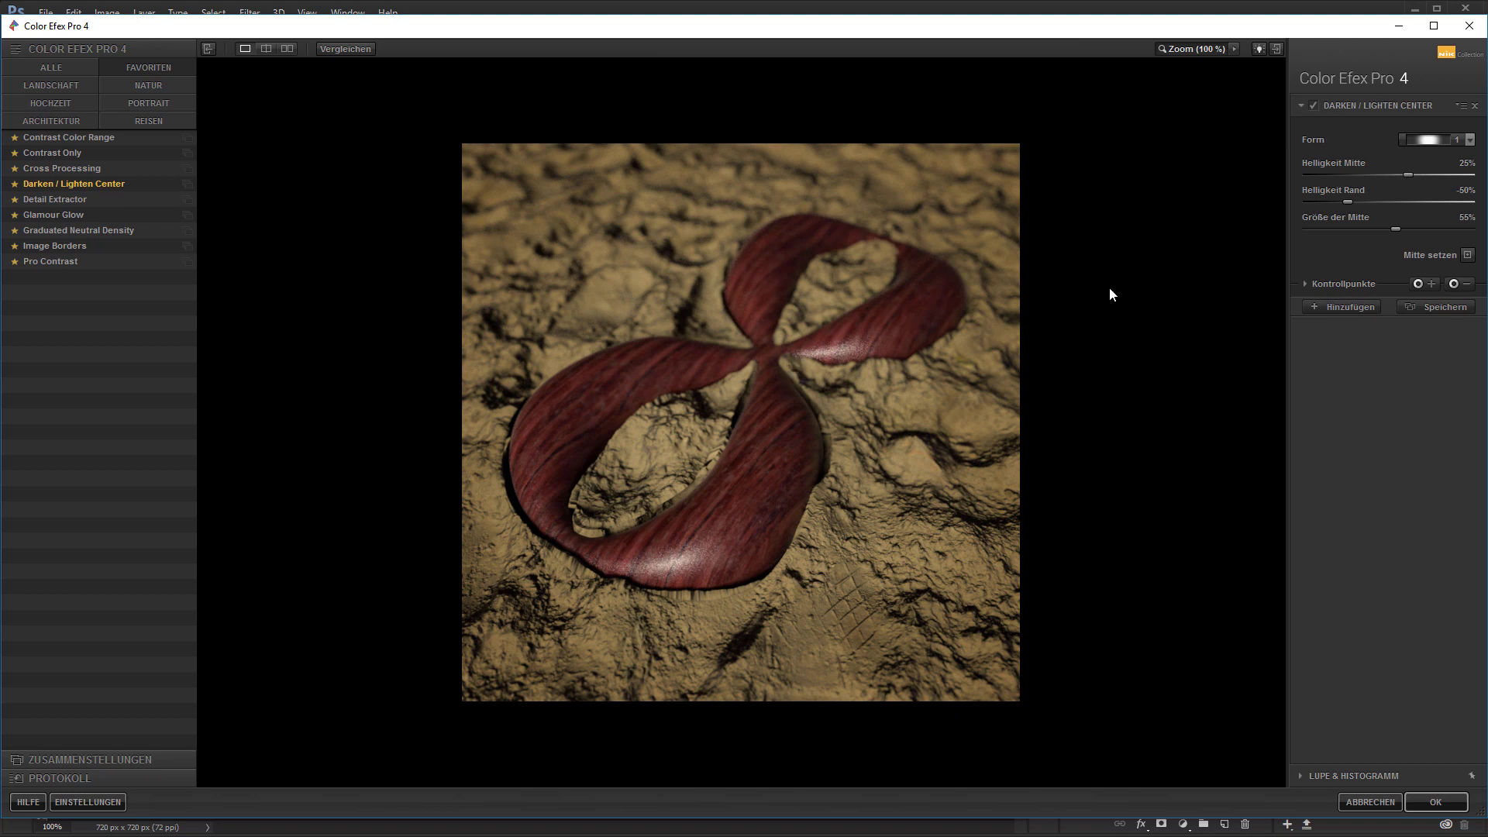
{"action": "left_click", "coordinate": [1315, 105]}
{"action": "left_click", "coordinate": [1314, 106]}
{"action": "left_click", "coordinate": [1350, 307]}
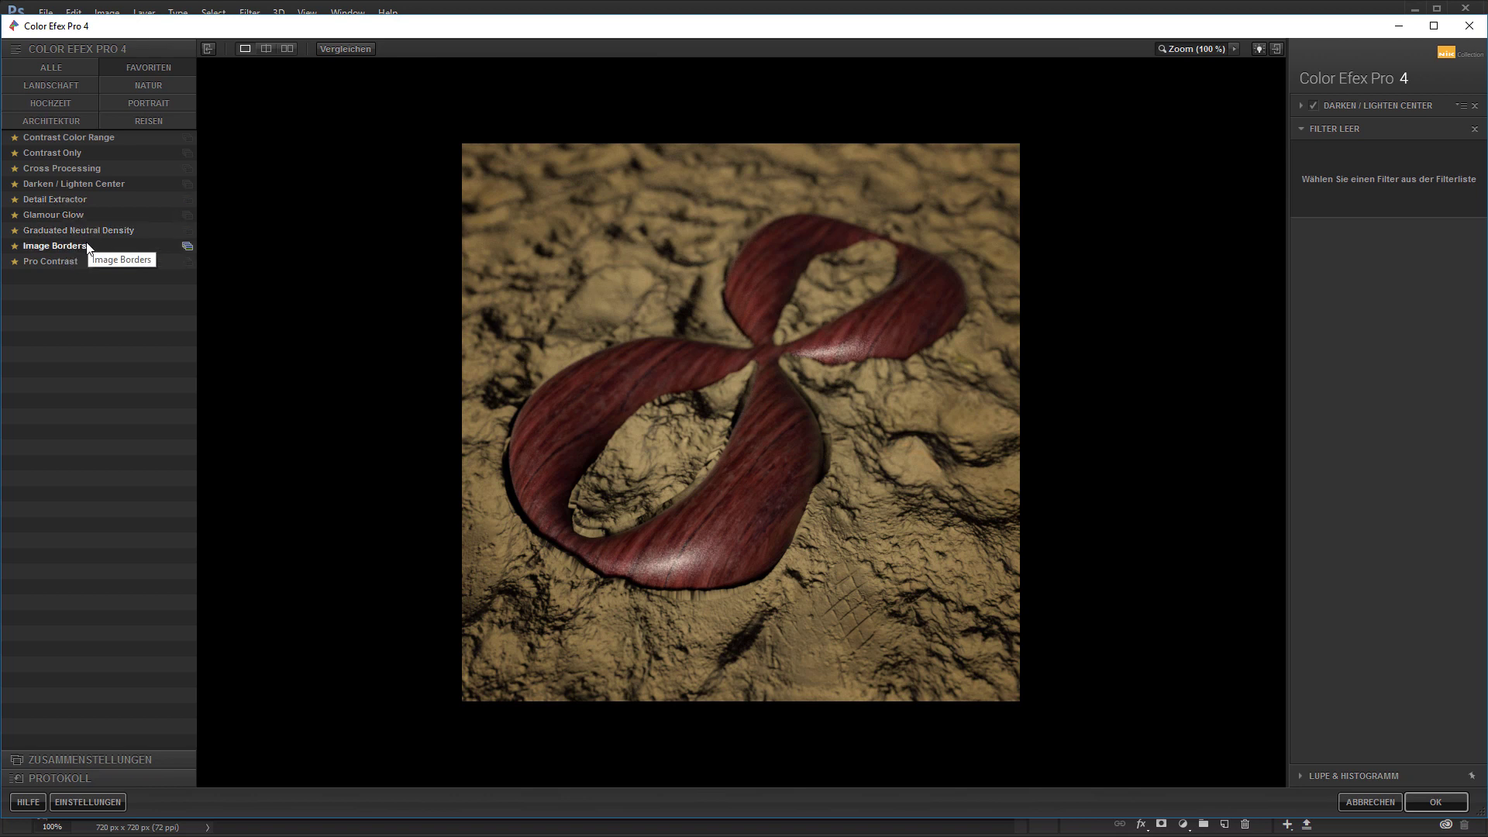
- Fill the empty slot with Pro Contrast at 19% colour cast removal and 24% contrast
{"action": "left_click", "coordinate": [65, 265]}
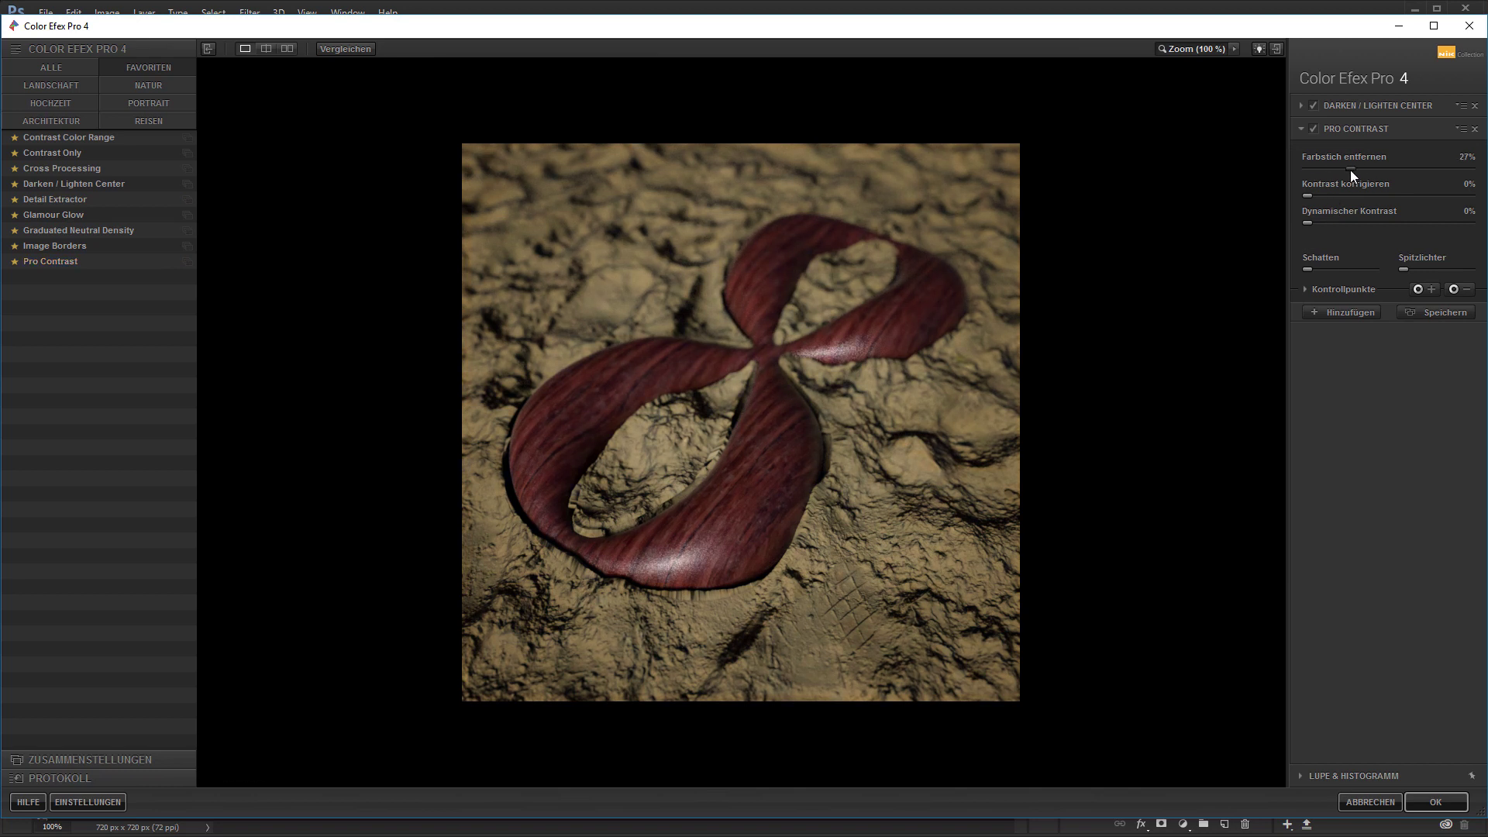
{"action": "left_click_drag", "start_coordinate": [1341, 174], "coordinate": [1331, 178]}
{"action": "left_click_drag", "start_coordinate": [1323, 199], "coordinate": [1346, 194]}
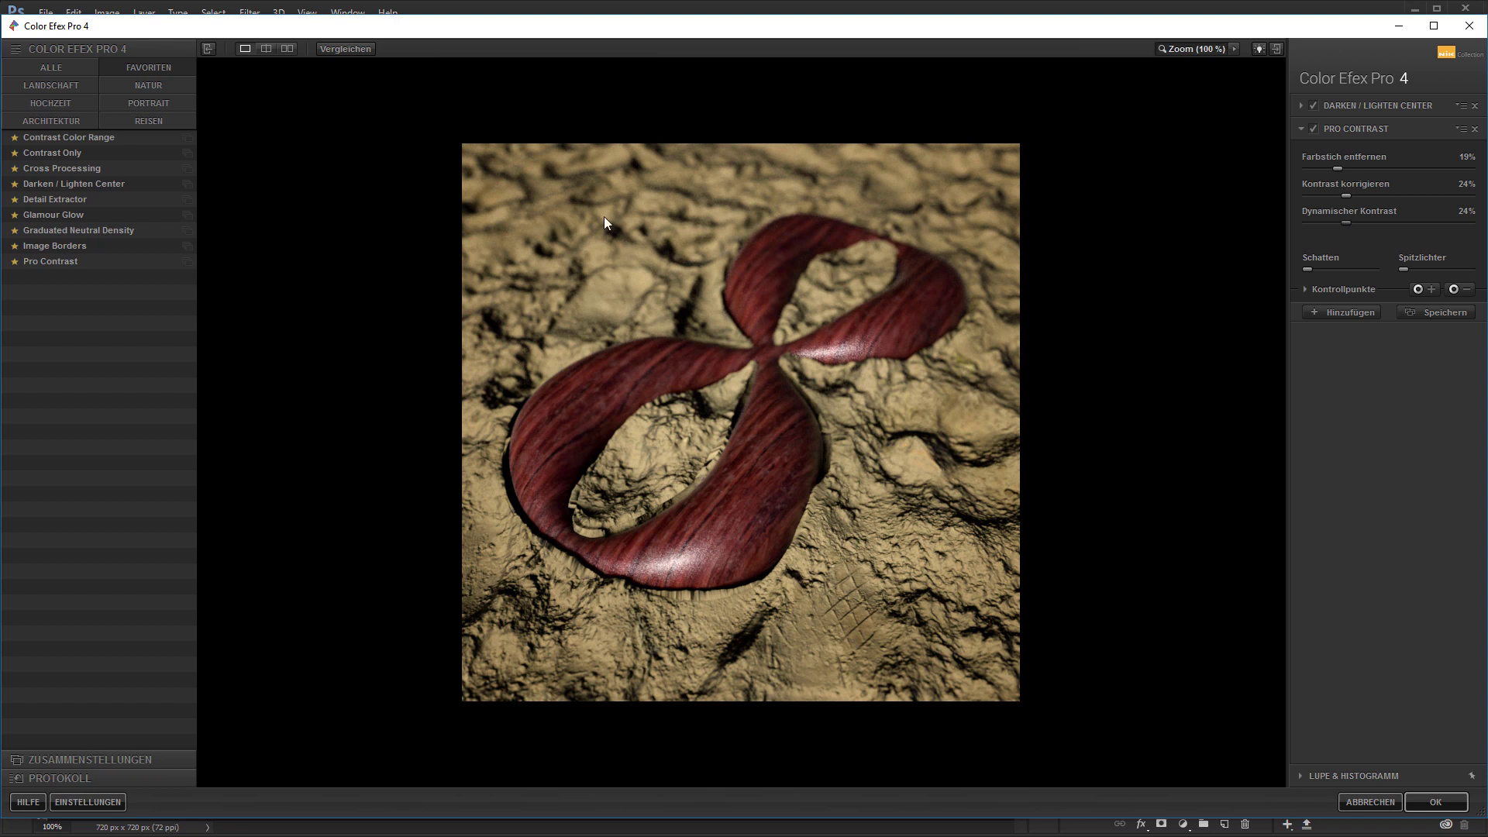
- Try then remove a Contrast Color Range filter, and apply the stack to Layer 1
{"action": "left_click", "coordinate": [1339, 313]}
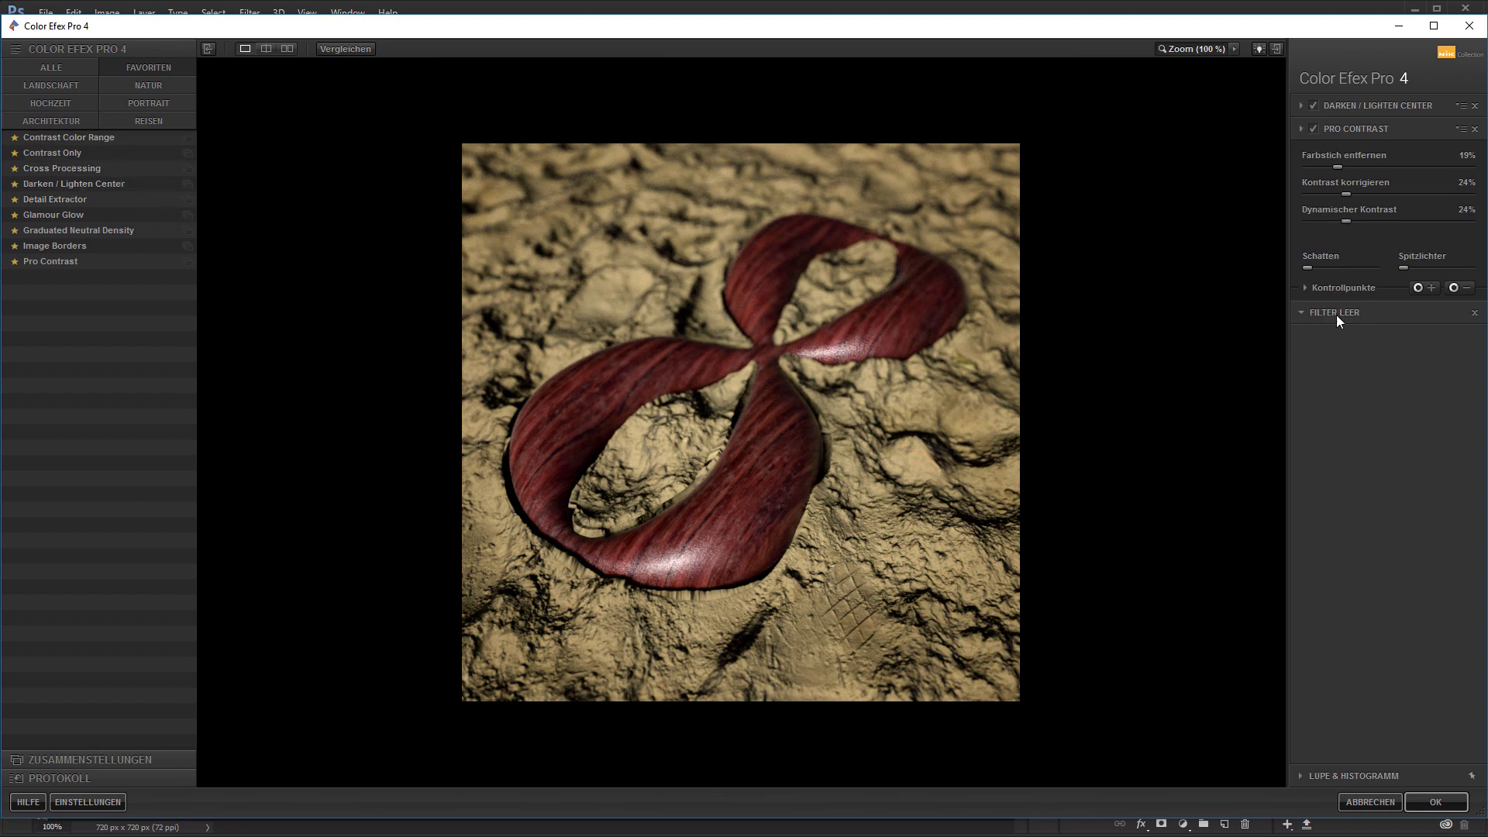
{"action": "left_click", "coordinate": [79, 138]}
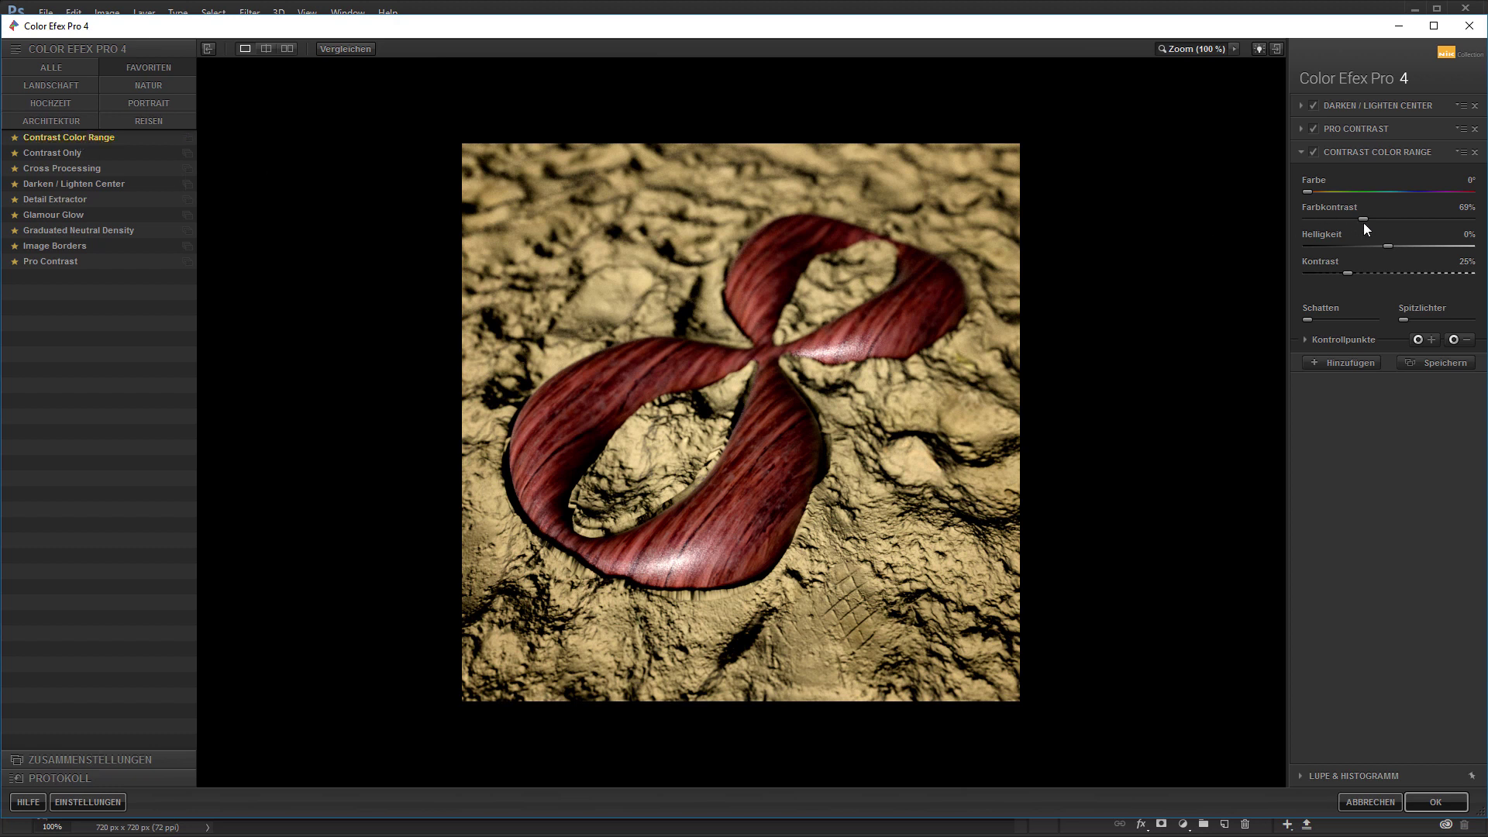
{"action": "mouse_move", "coordinate": [1364, 217]}
{"action": "left_mouse_down"}
{"action": "mouse_move", "coordinate": [1329, 226]}
{"action": "mouse_move", "coordinate": [1349, 225]}
{"action": "left_mouse_up"}
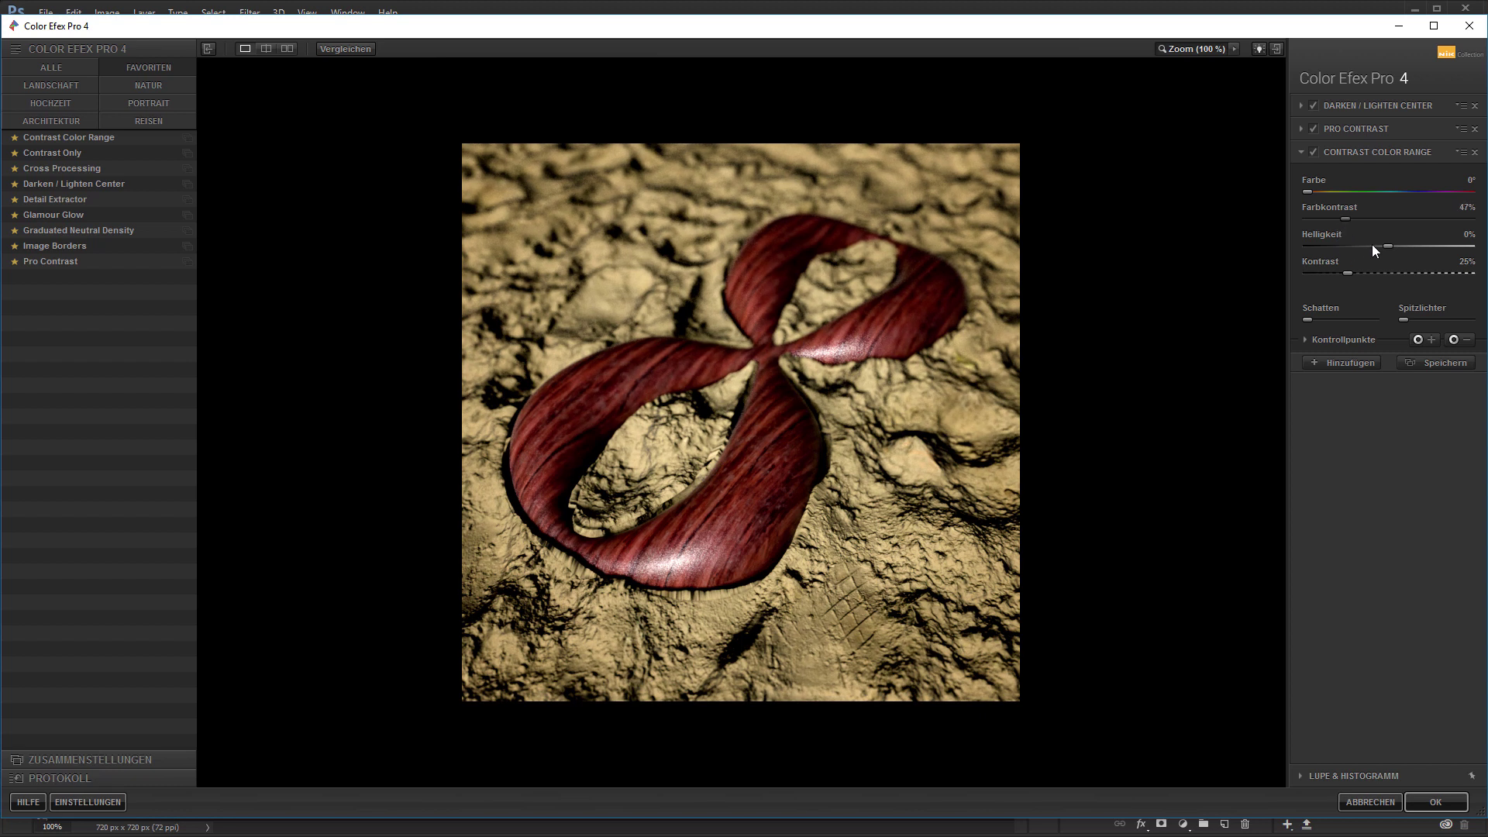
{"action": "left_click_drag", "start_coordinate": [1354, 280], "coordinate": [1333, 274]}
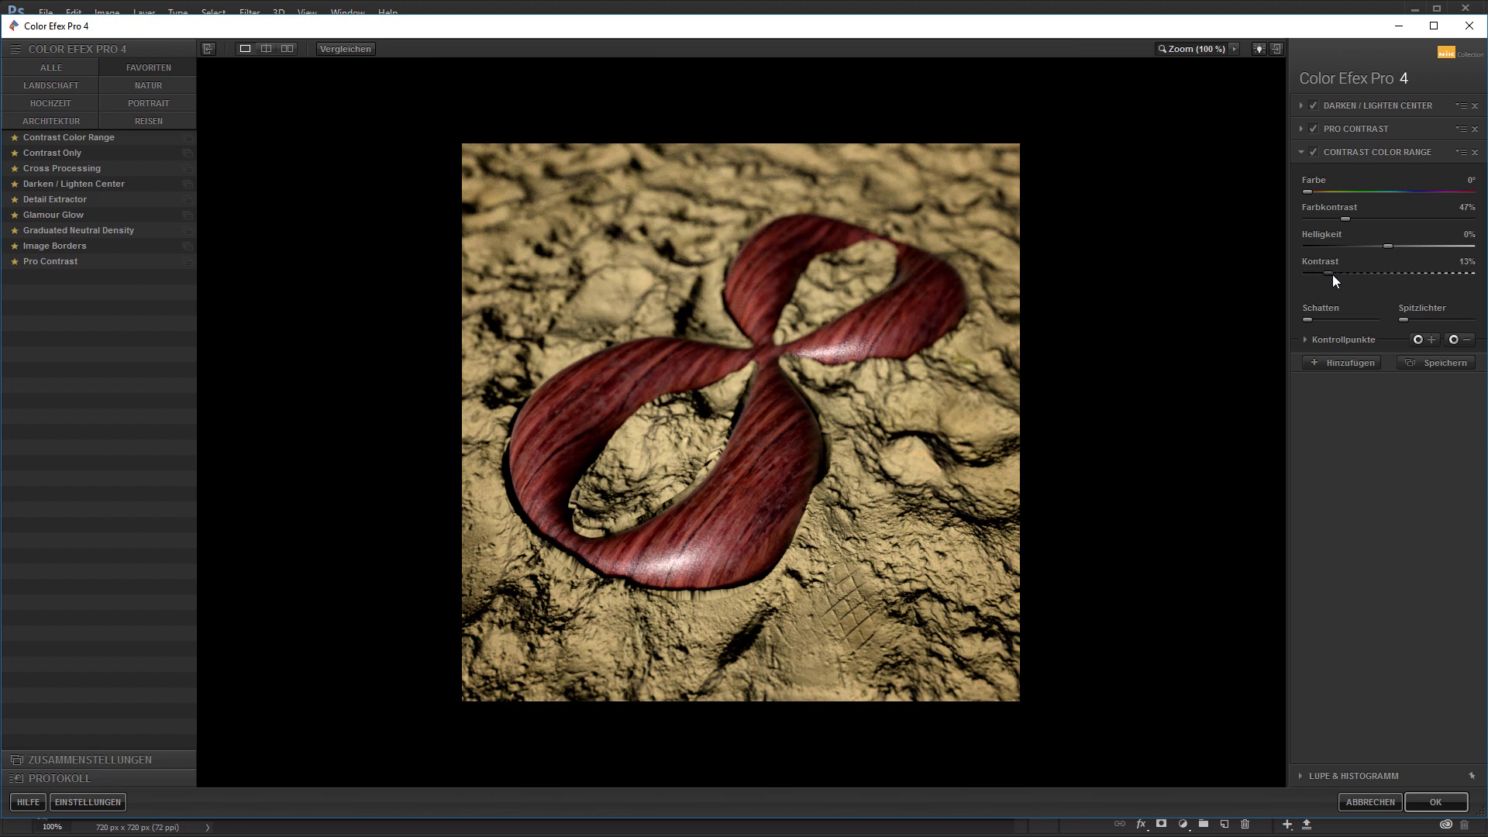
{"action": "left_click", "coordinate": [1475, 152]}
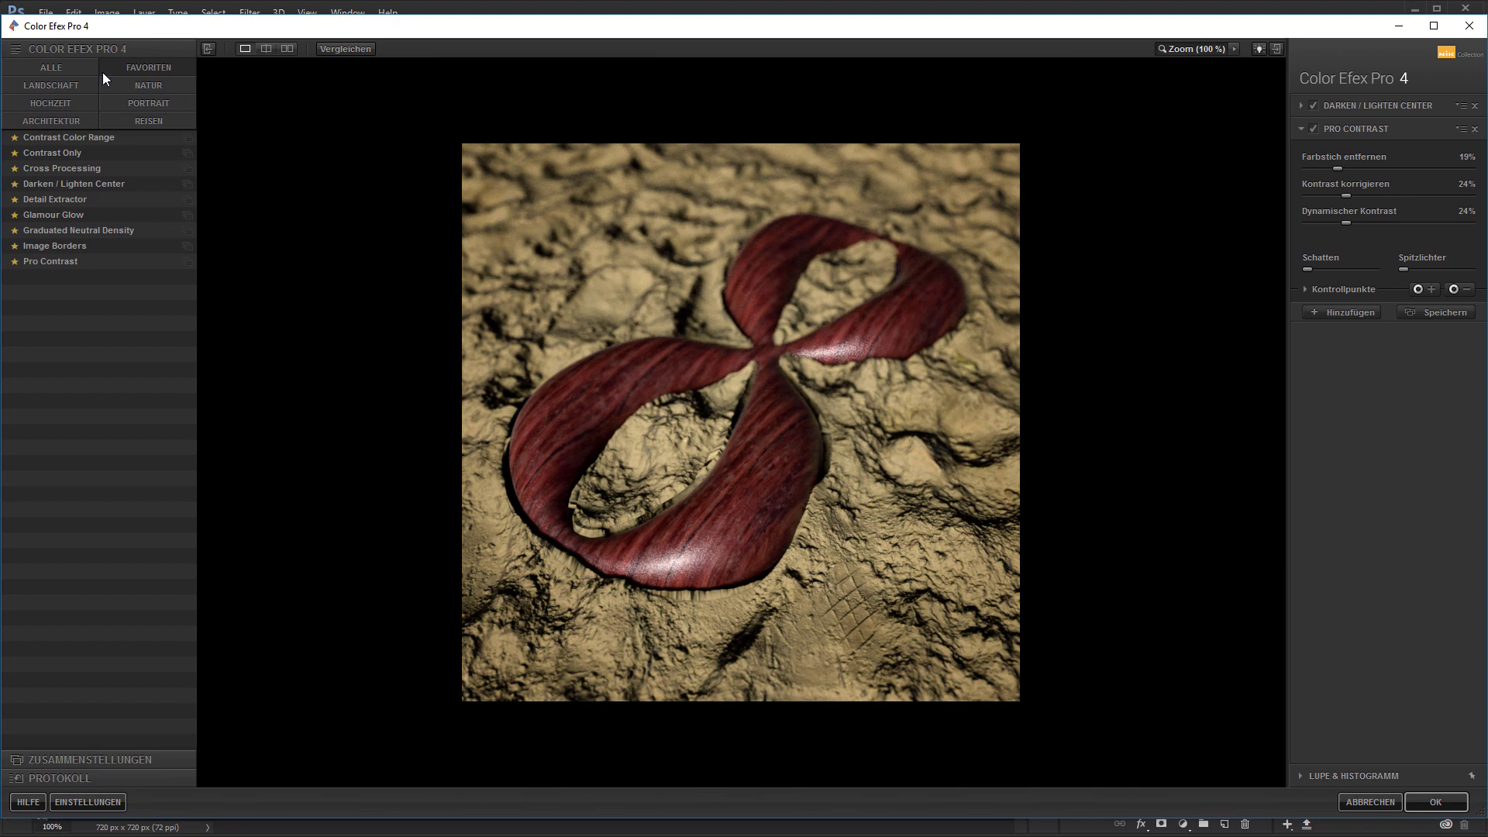
{"action": "left_click", "coordinate": [1438, 801]}
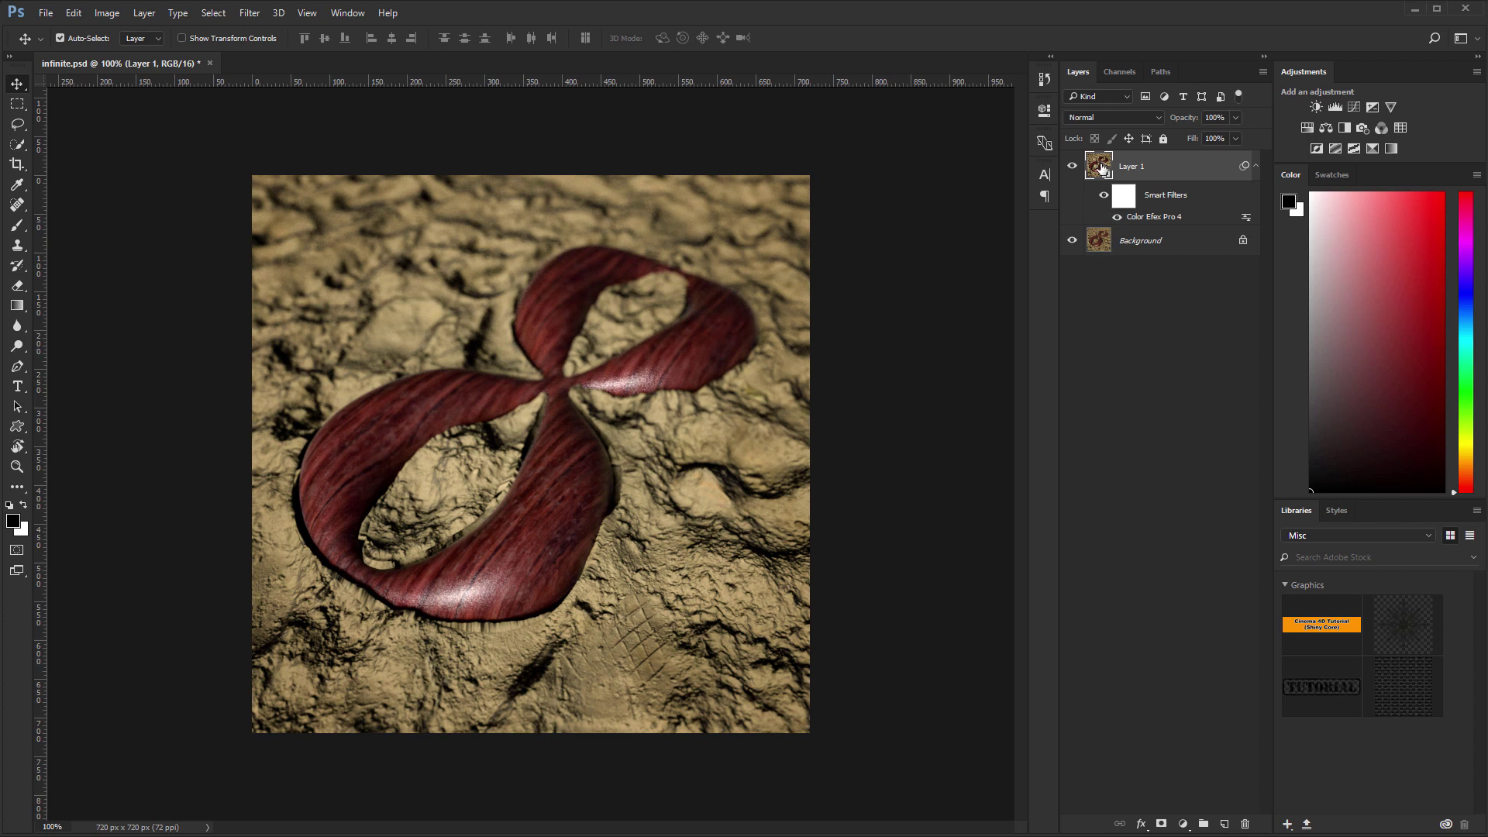
- Duplicate Layer 1 with its smart filter, then delete the Layer 1 copy again
{"action": "key", "text": "ctrl"}
{"action": "key", "text": "ctrl+j"}
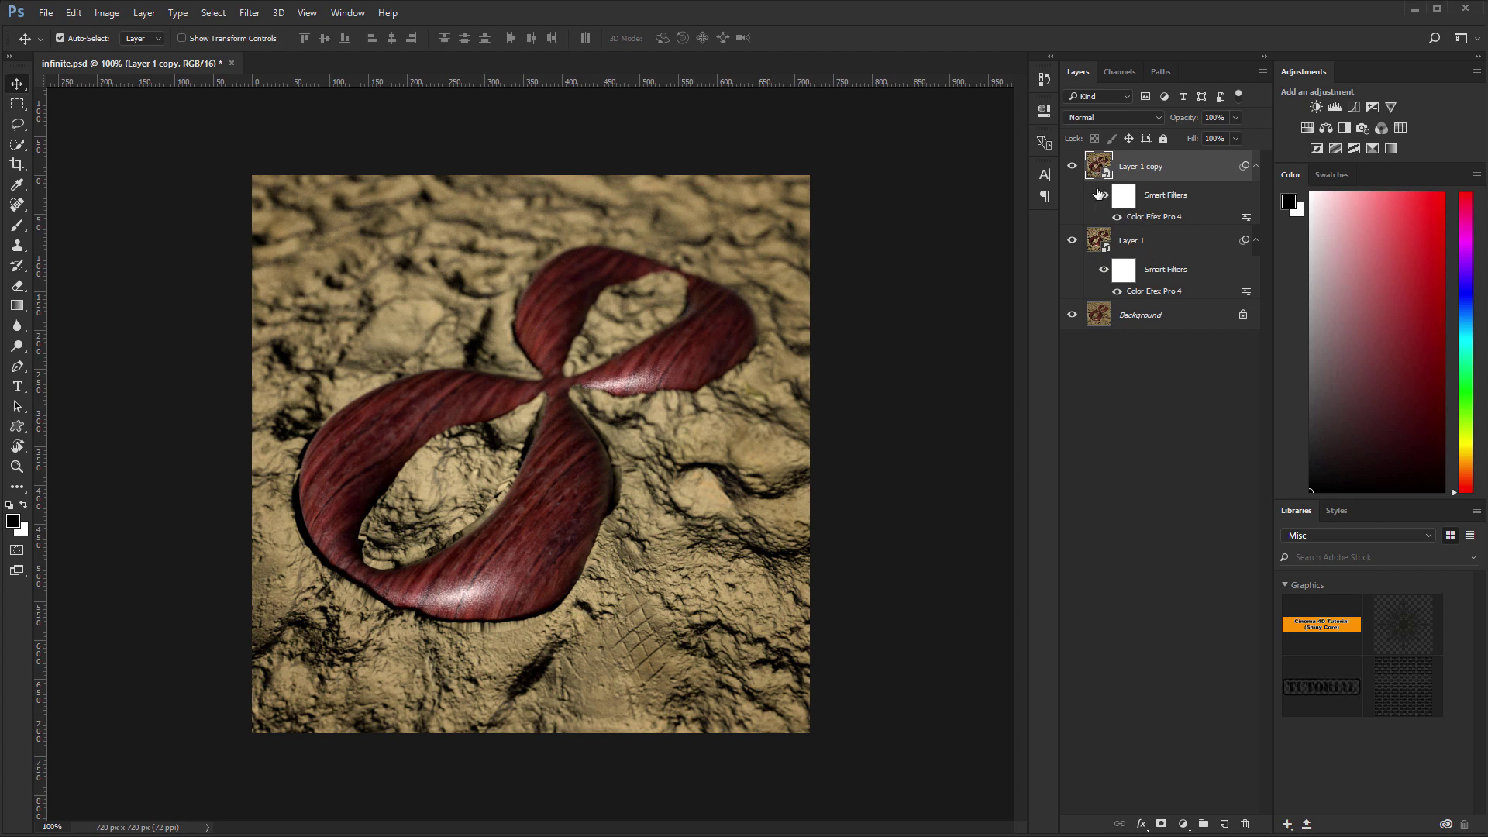
{"action": "key", "text": "ctrl"}
{"action": "left_click_drag", "start_coordinate": [1146, 169], "coordinate": [1246, 831]}
{"action": "key", "text": "ctrl"}
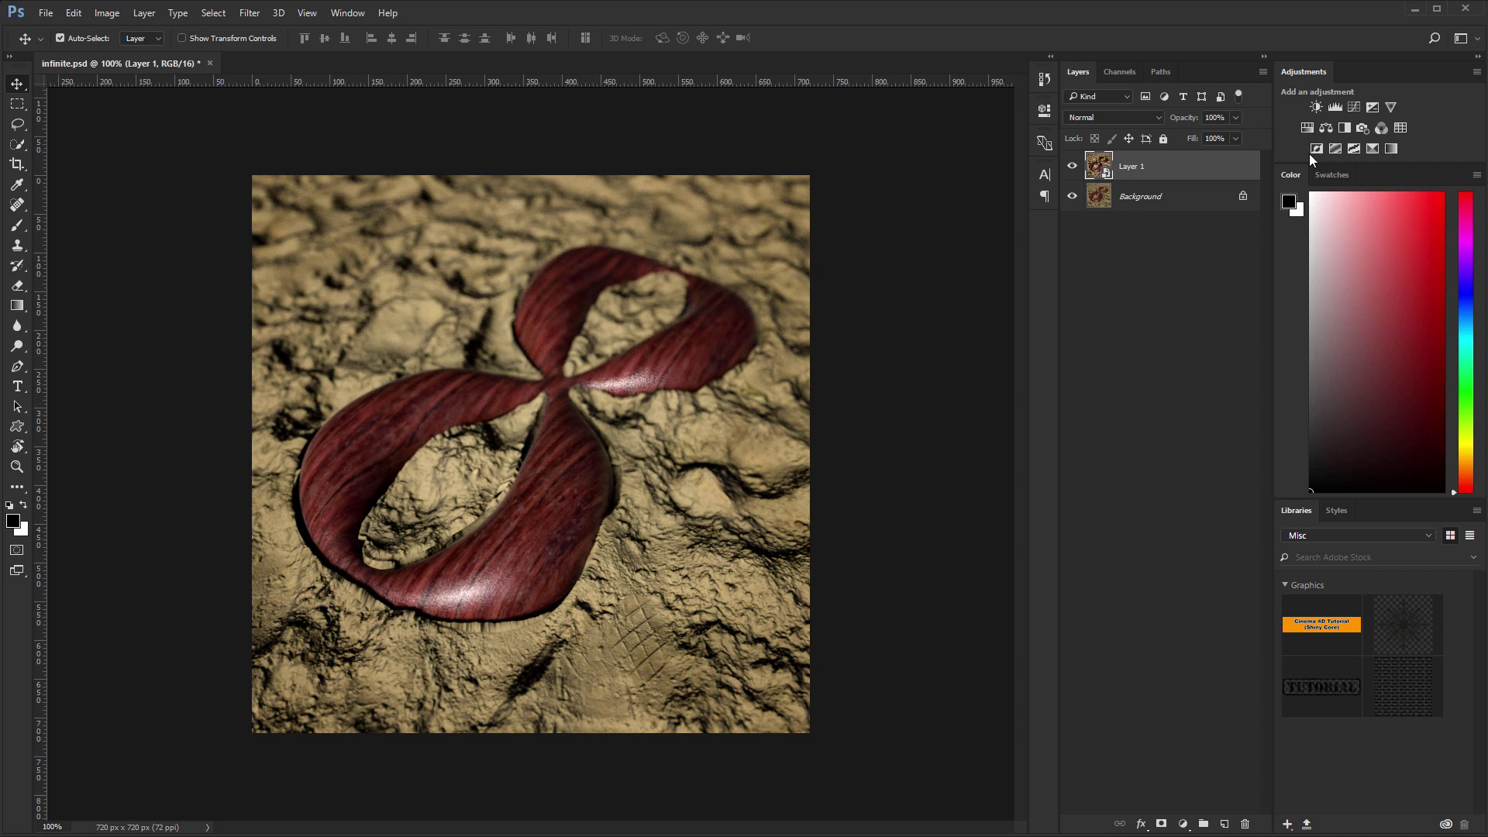
- Add a default Black & White adjustment layer above Layer 1, undoing an accidental layer move
{"action": "left_click", "coordinate": [1346, 128]}
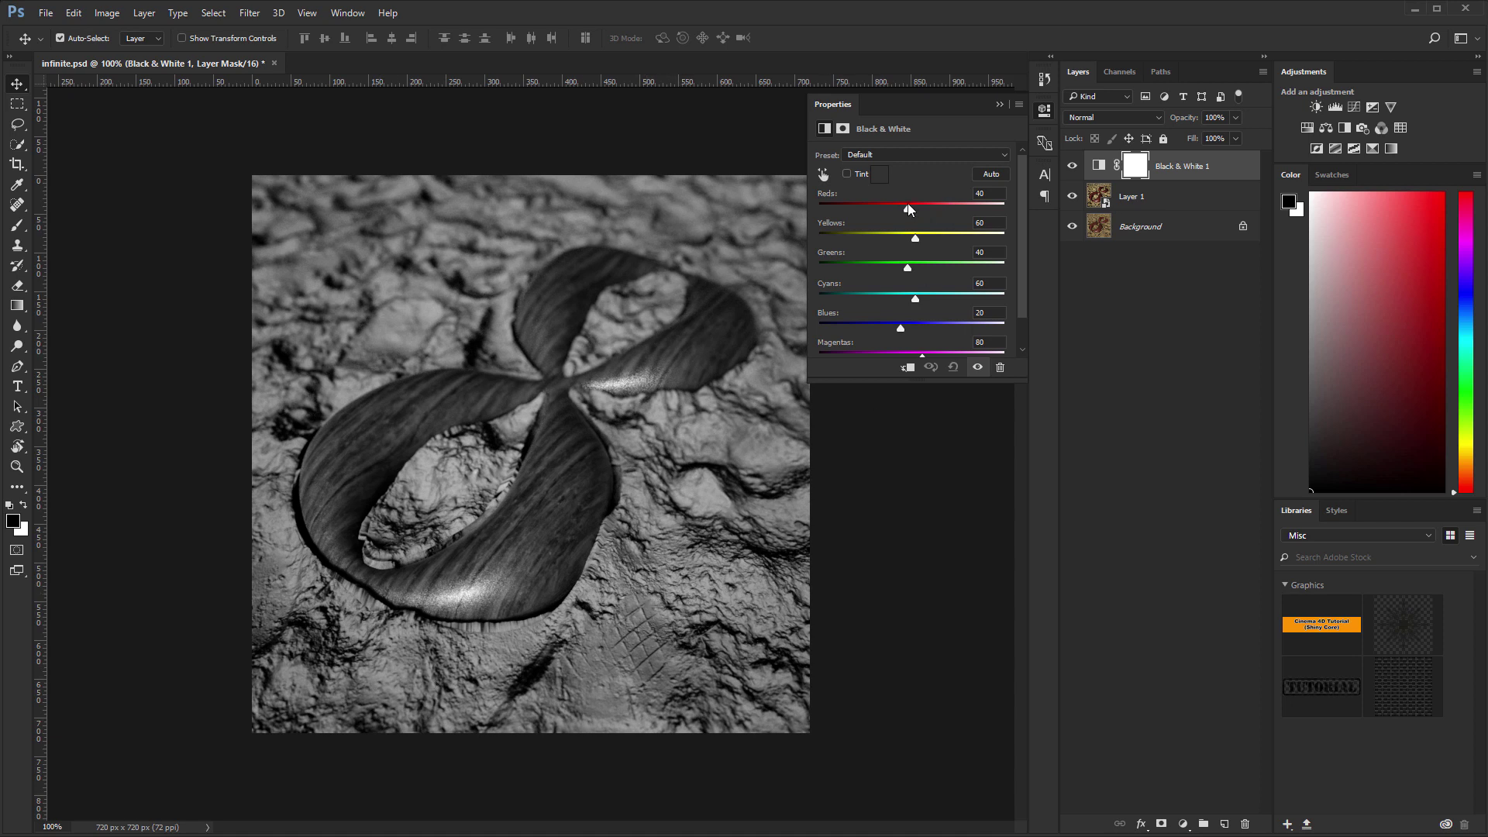
{"action": "mouse_move", "coordinate": [908, 207]}
{"action": "left_mouse_down"}
{"action": "mouse_move", "coordinate": [928, 208]}
{"action": "mouse_move", "coordinate": [909, 210]}
{"action": "left_mouse_up"}
{"action": "left_click_drag", "start_coordinate": [755, 613], "coordinate": [726, 671]}
{"action": "key", "text": "ctrl+z"}
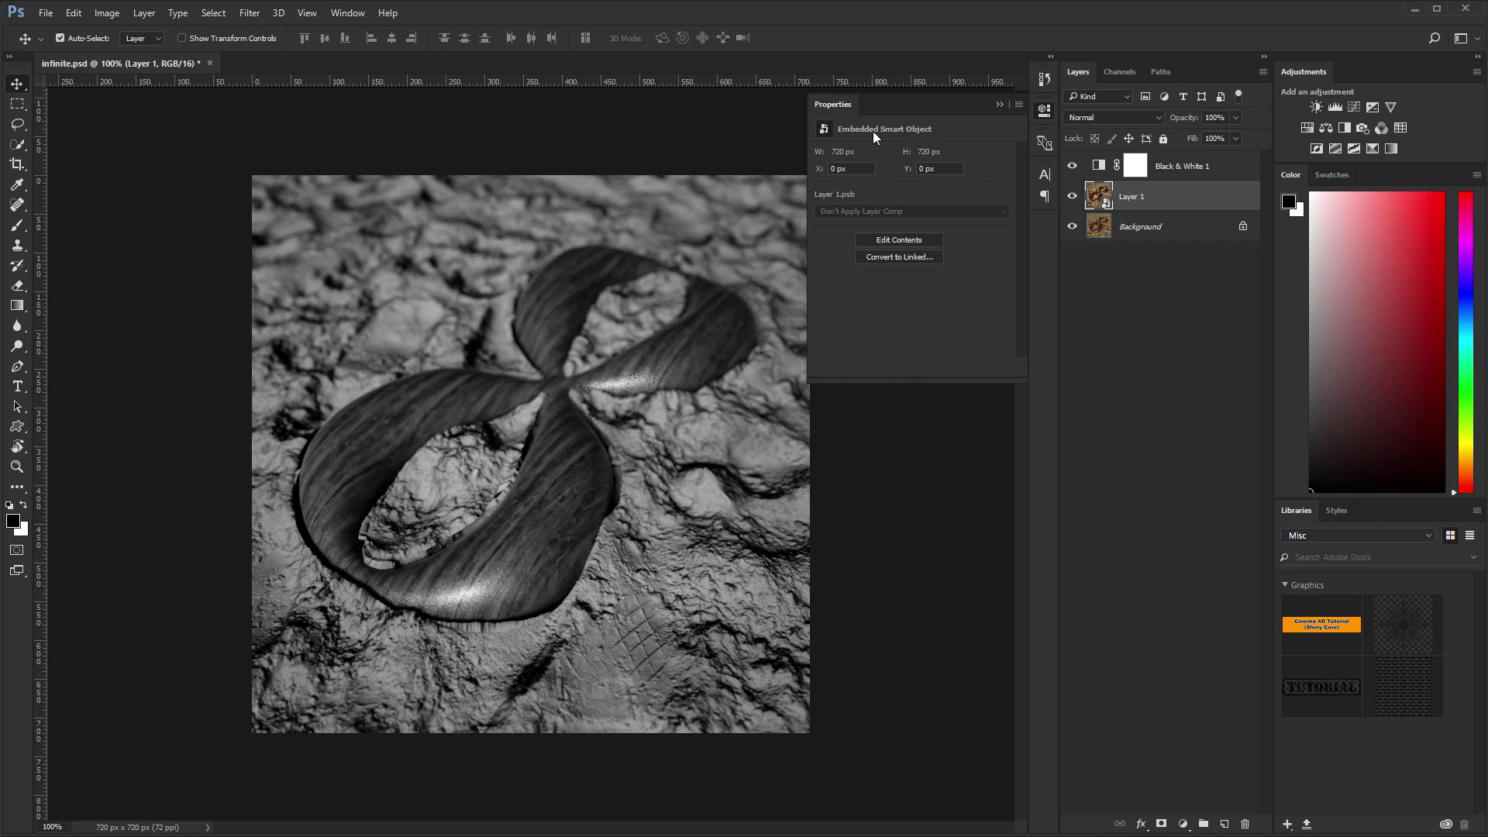
{"action": "left_click", "coordinate": [842, 108]}
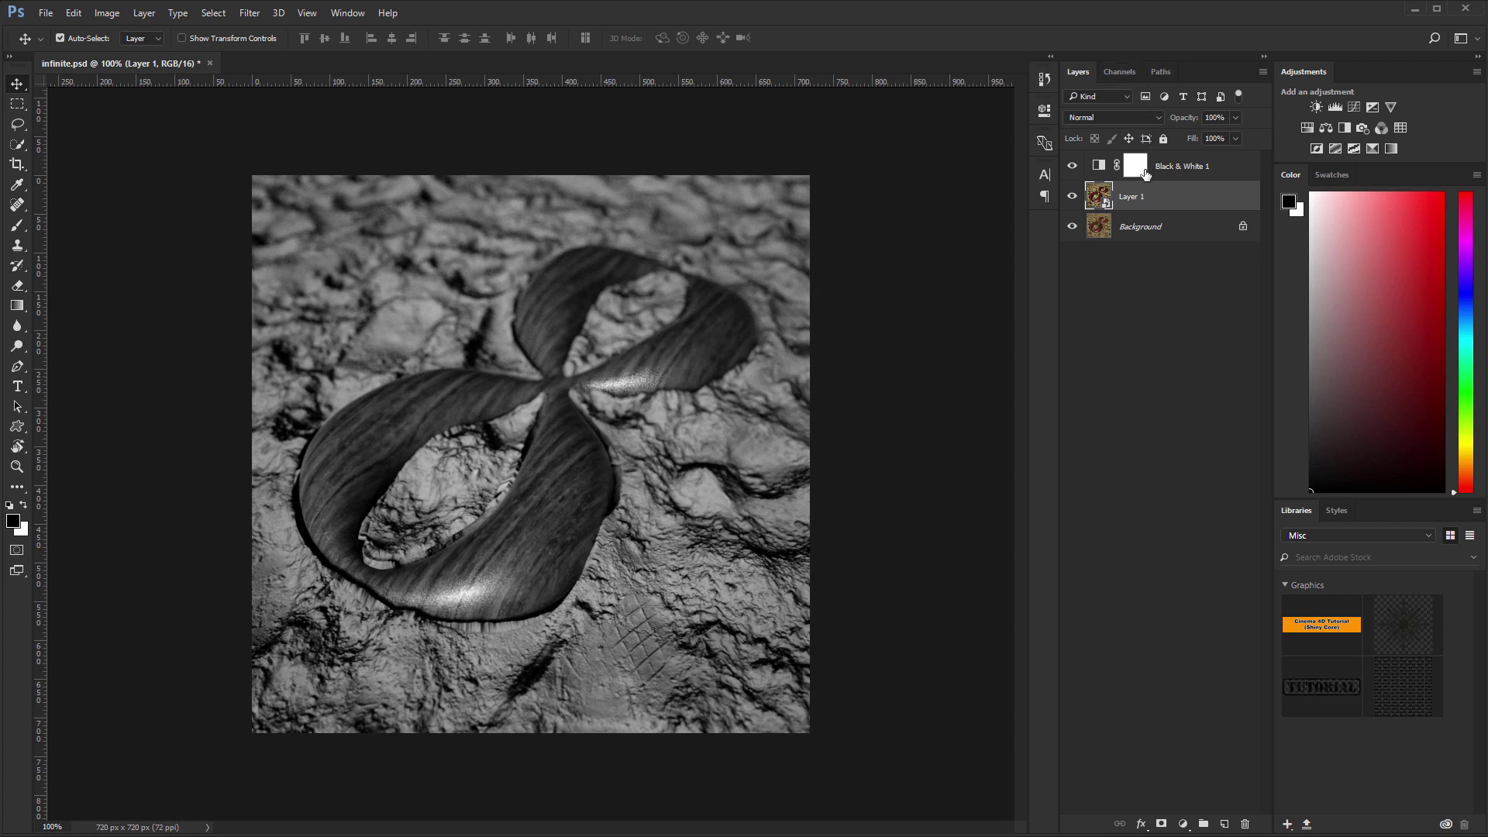
- Delete the Black & White 1 adjustment layer
{"action": "left_click", "coordinate": [1120, 71]}
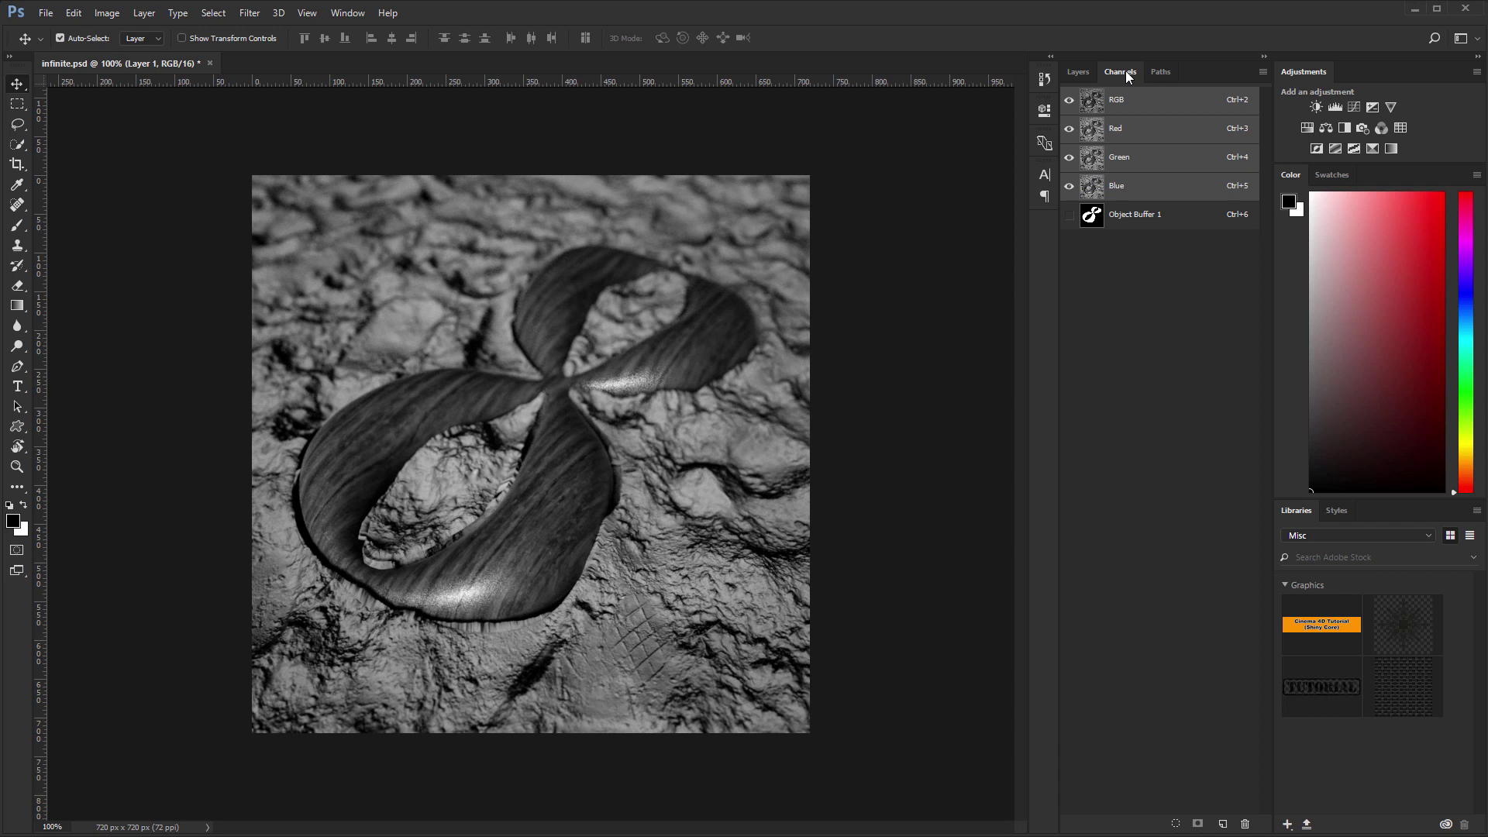
{"action": "left_click", "coordinate": [1077, 72]}
{"action": "left_click_drag", "start_coordinate": [1100, 170], "coordinate": [1243, 817]}
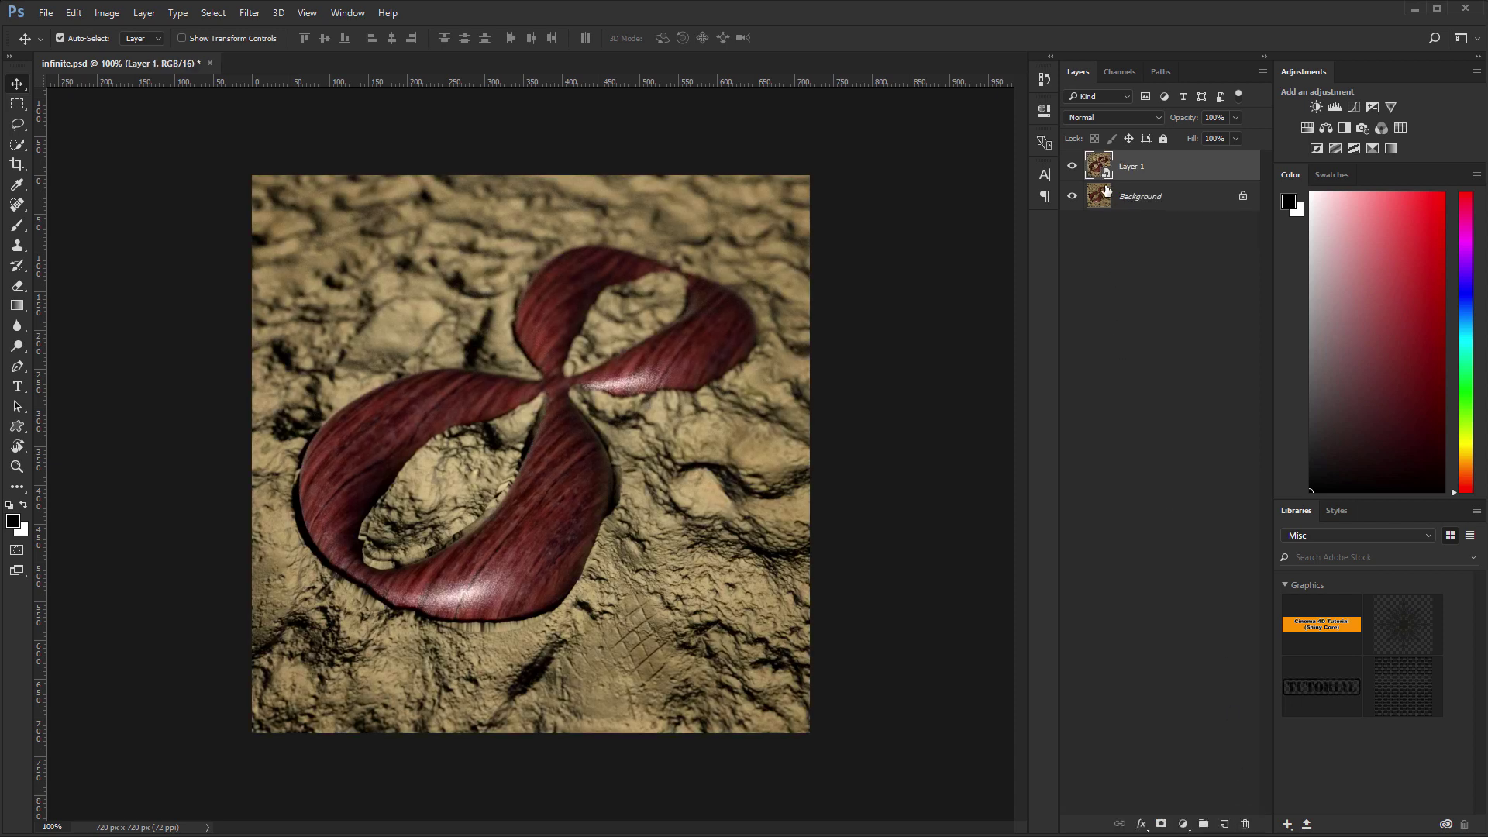
- Load the ribbon's outline as a selection from the Object Buffer 1 channel
{"action": "left_click", "coordinate": [1118, 72]}
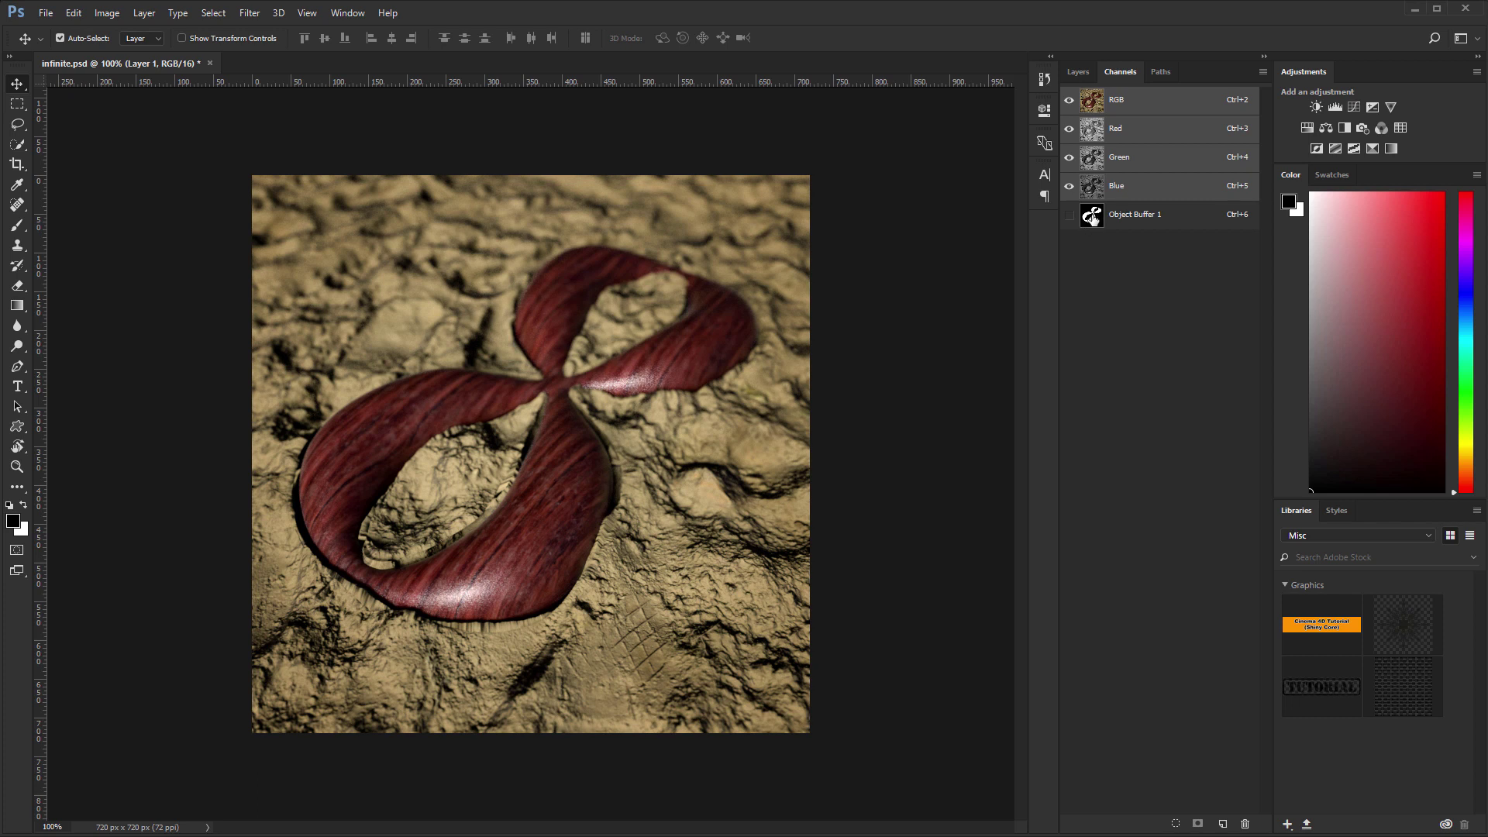
{"action": "key", "text": "ctrl"}
{"action": "left_click", "coordinate": [1092, 217], "text": "ctrl"}
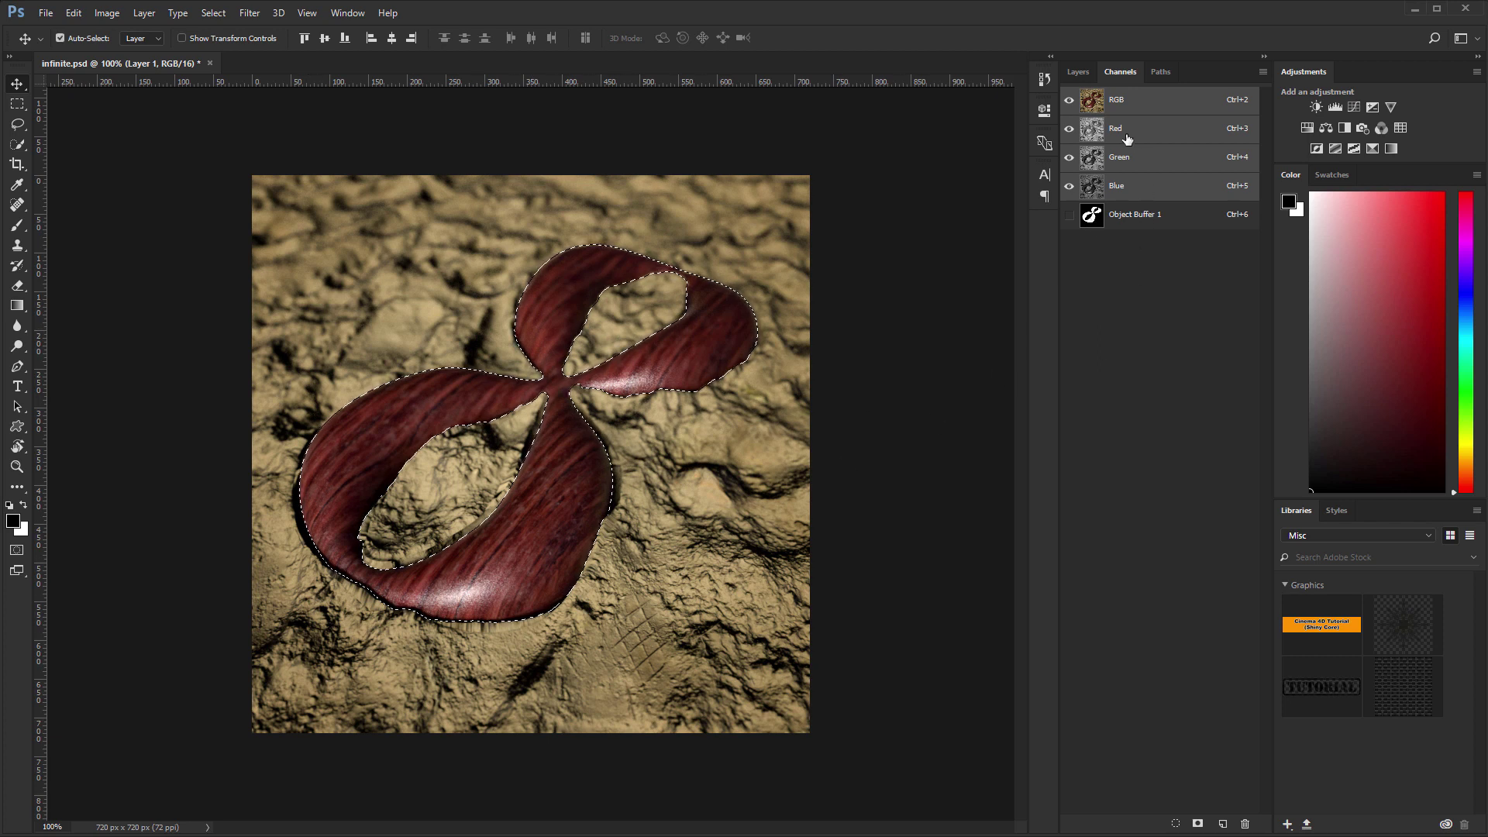
{"action": "left_click", "coordinate": [1076, 72]}
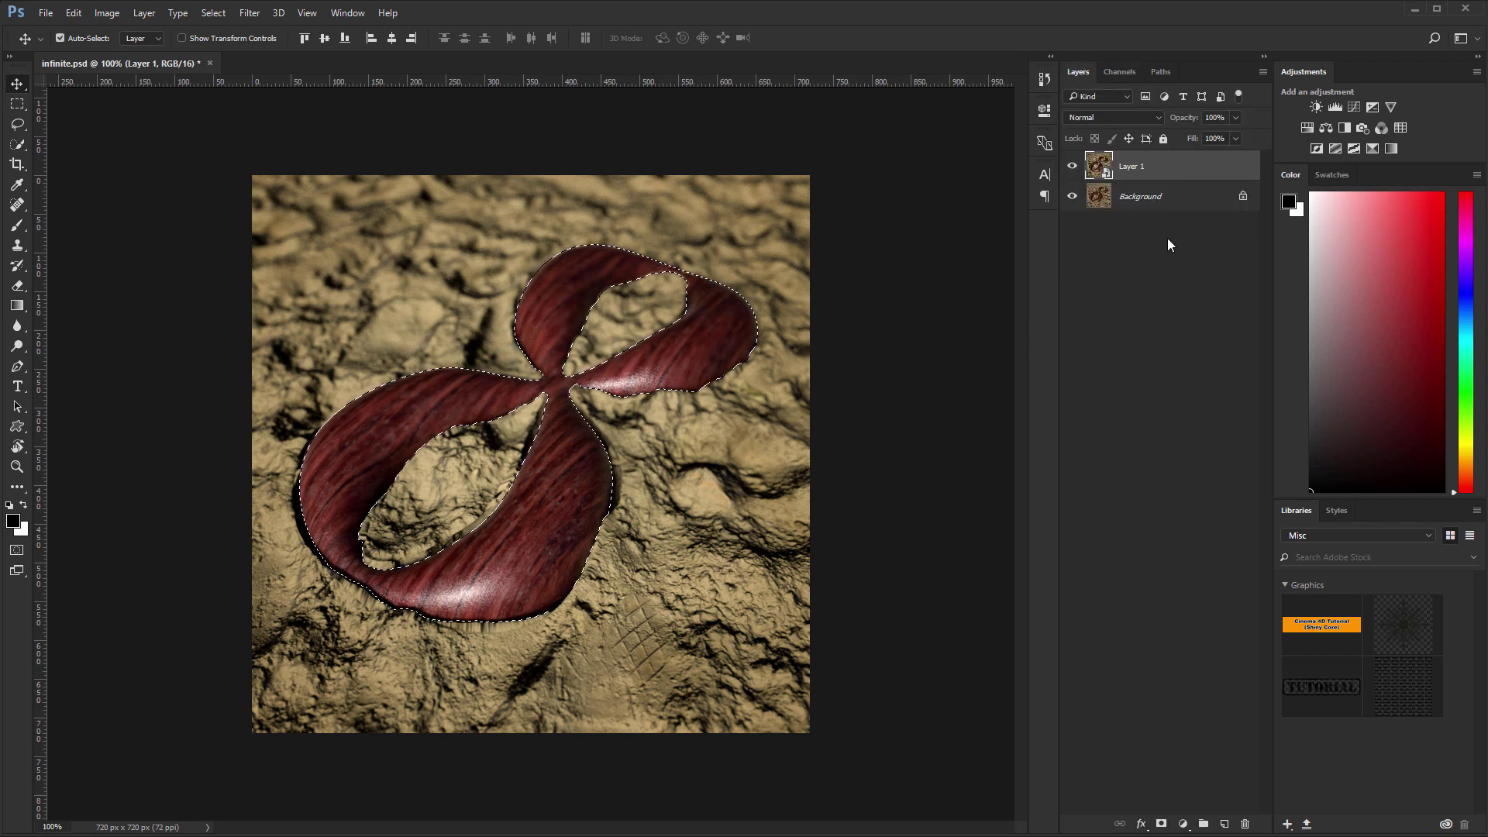
- Add a Black & White adjustment masked to the ribbon and invert its mask so only the sand greys
{"action": "left_click", "coordinate": [1344, 127]}
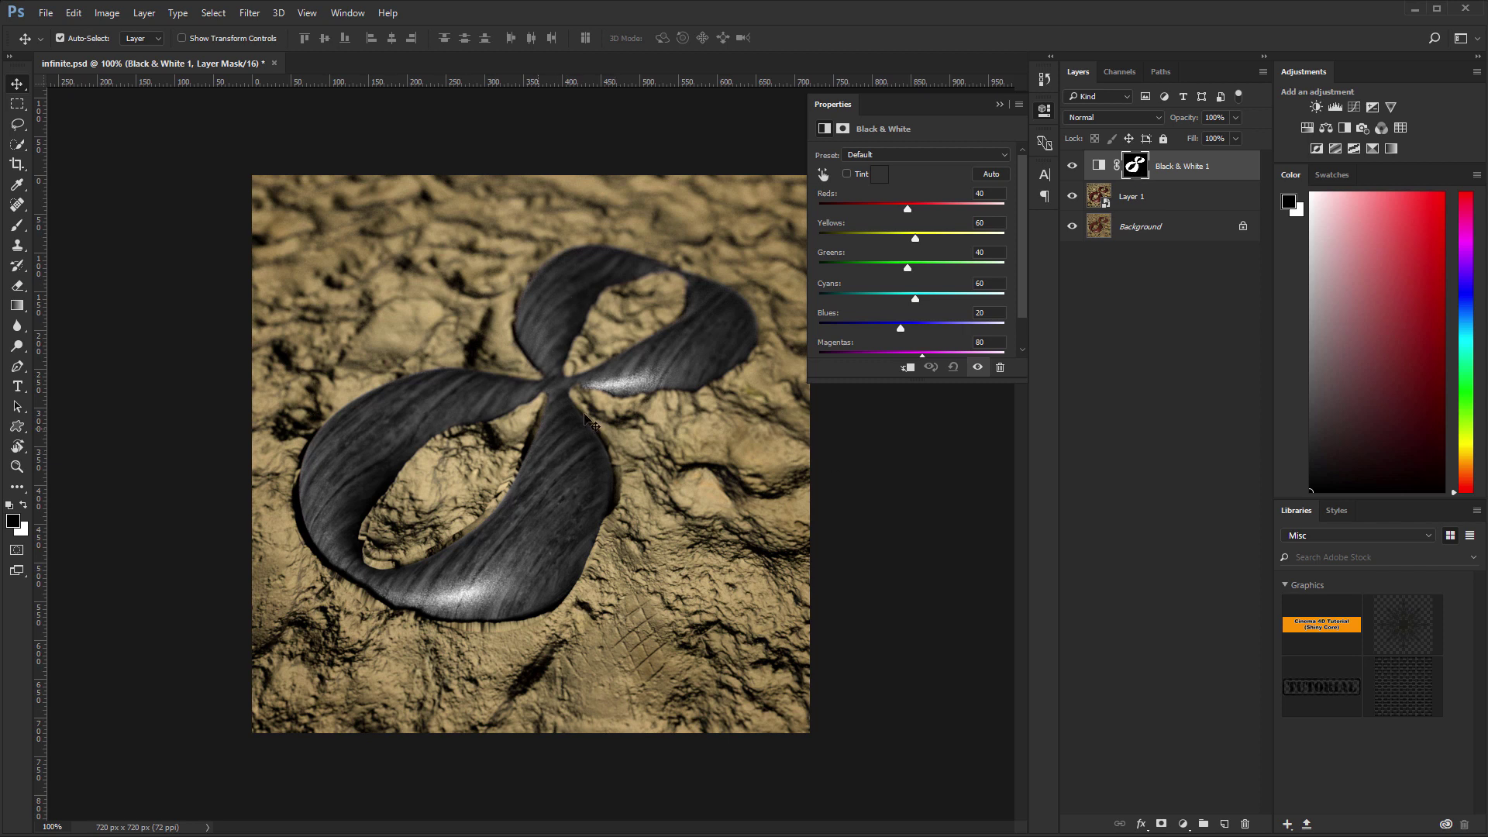
{"action": "left_click", "coordinate": [1136, 168]}
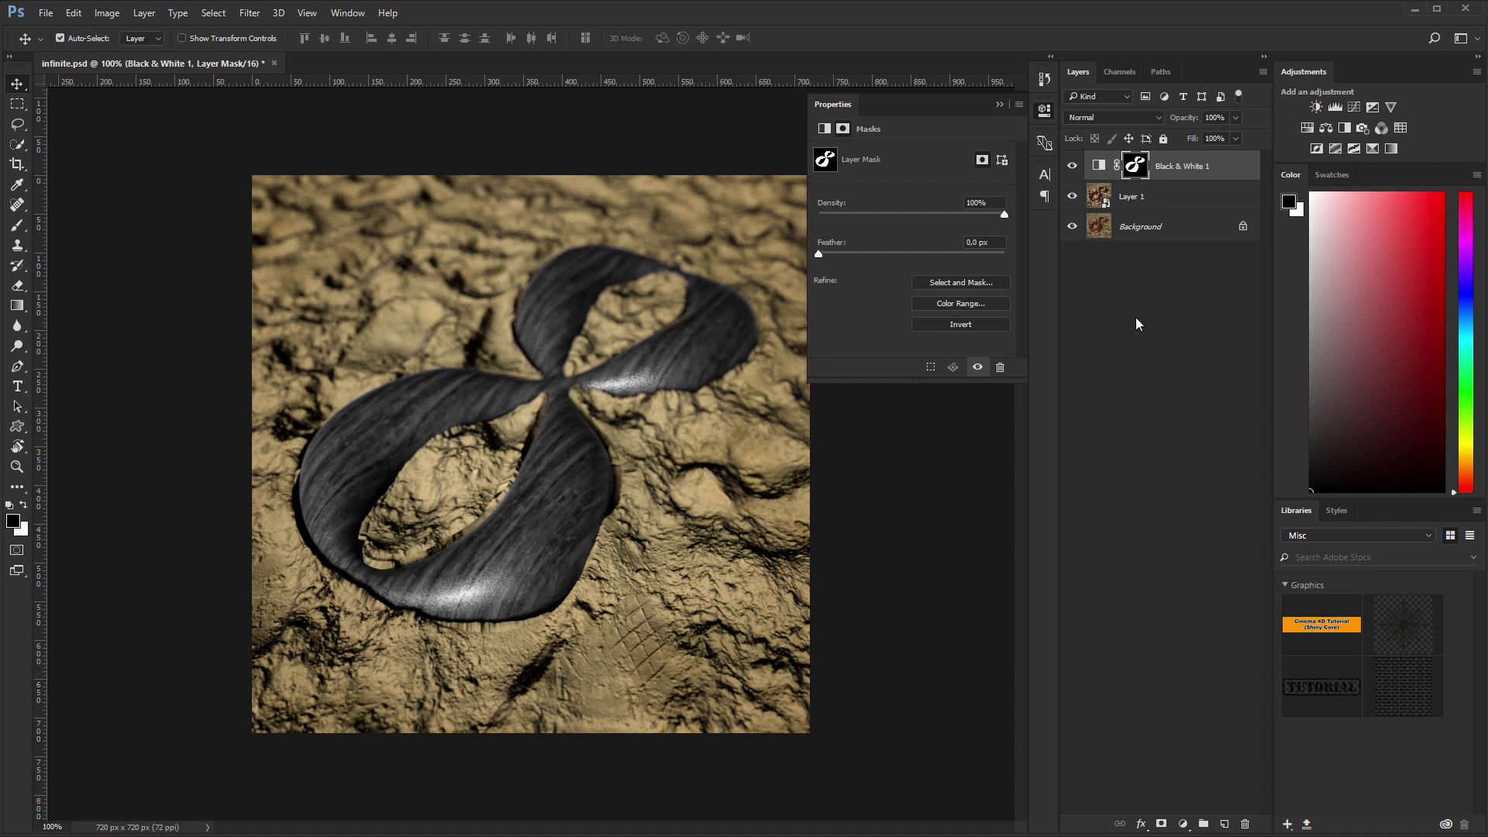
{"action": "key", "text": "ctrl+i"}
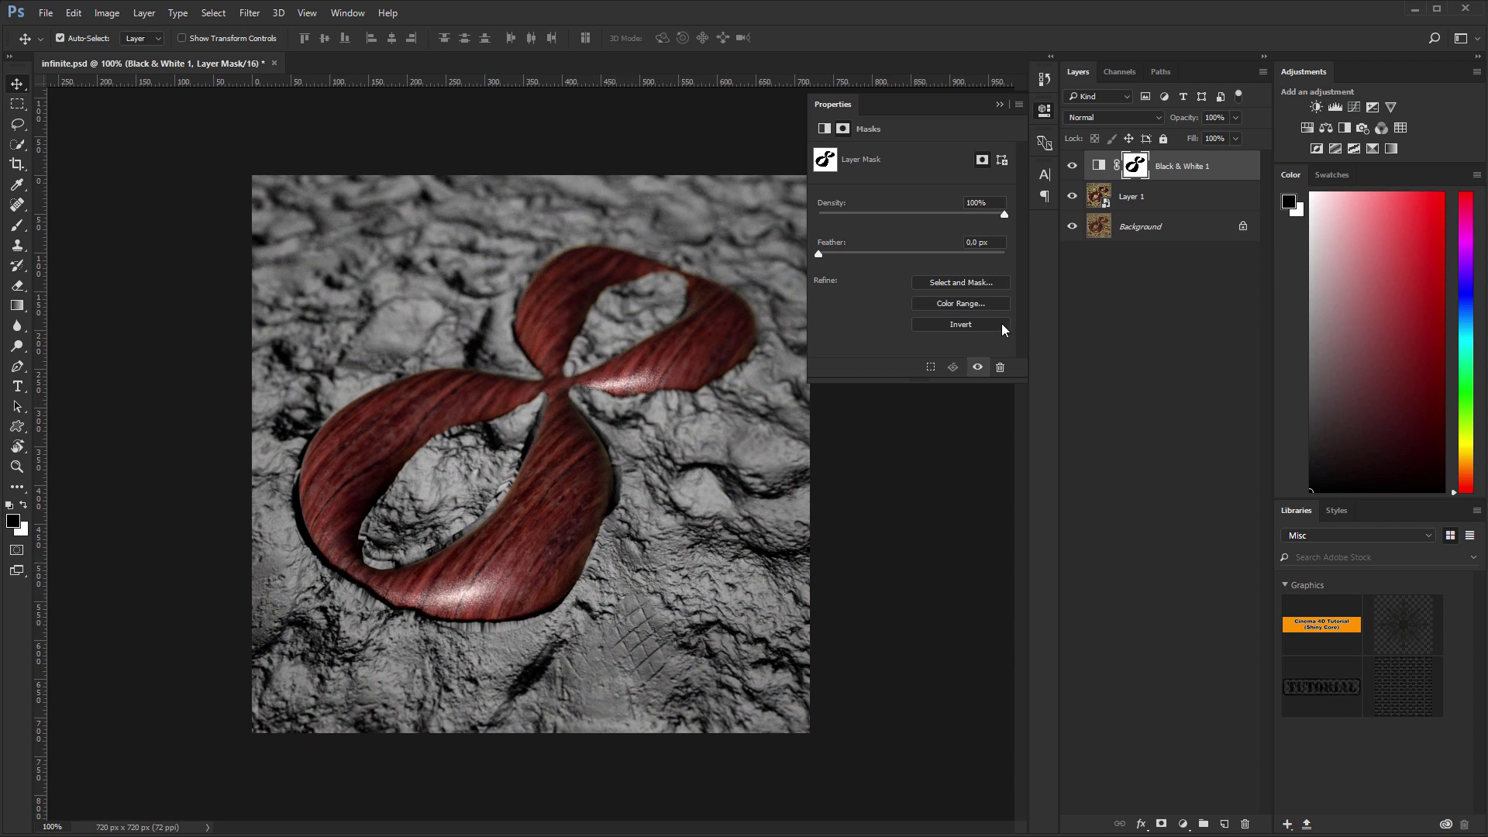
- Set the Black & White sliders to Reds 27, Cyans 104 and Magentas 110
{"action": "left_click", "coordinate": [1108, 161]}
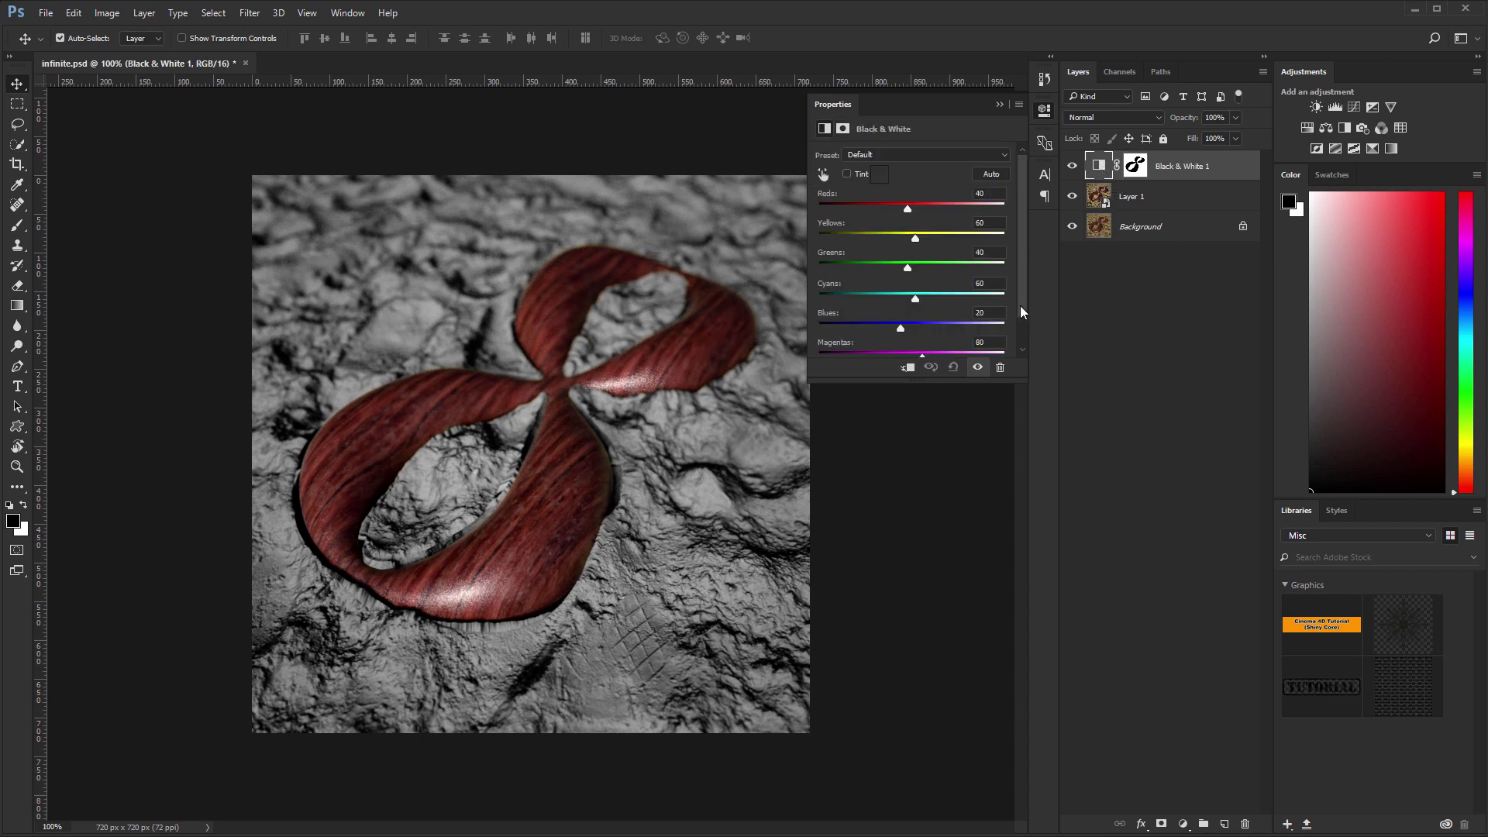
{"action": "left_click_drag", "start_coordinate": [909, 211], "coordinate": [910, 248]}
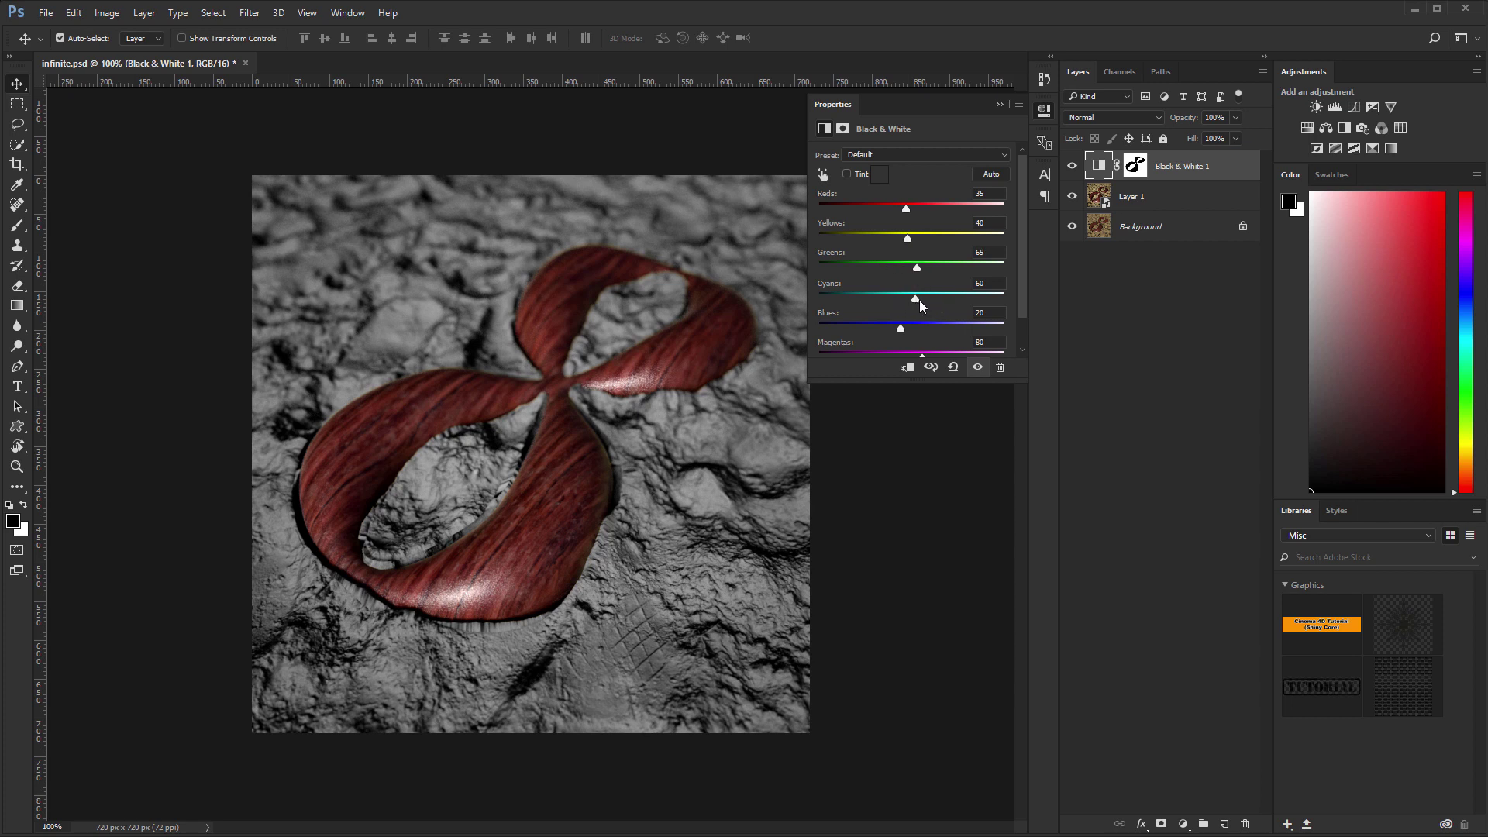
{"action": "left_click_drag", "start_coordinate": [946, 301], "coordinate": [920, 303]}
{"action": "left_click_drag", "start_coordinate": [918, 358], "coordinate": [935, 360]}
{"action": "mouse_move", "coordinate": [905, 208]}
{"action": "left_mouse_down"}
{"action": "mouse_move", "coordinate": [936, 211]}
{"action": "mouse_move", "coordinate": [904, 211]}
{"action": "left_mouse_up"}
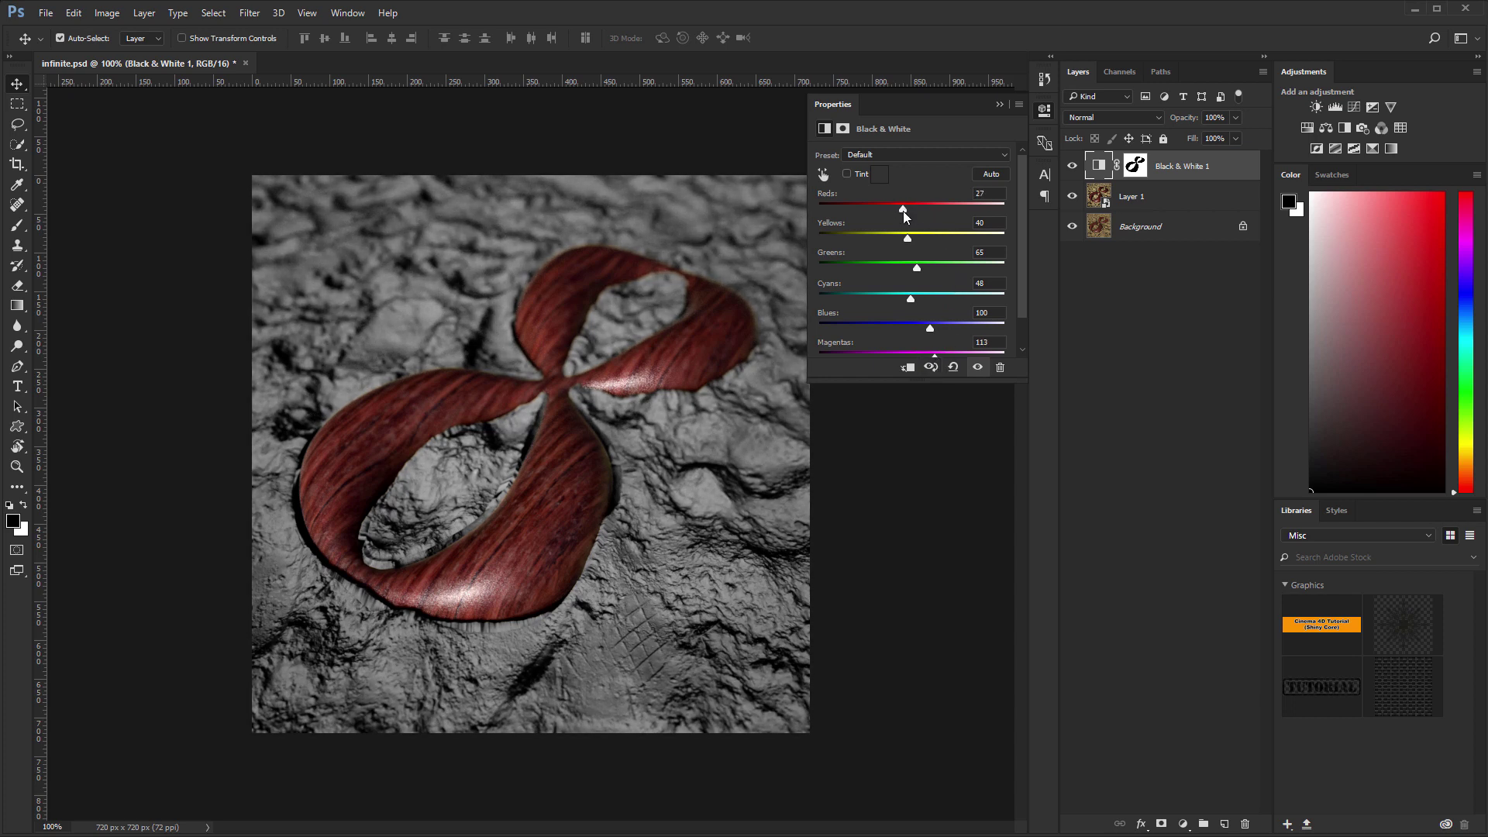
- Try the Black & White presets from Blue Filter through Maximum Black
{"action": "left_click", "coordinate": [910, 154]}
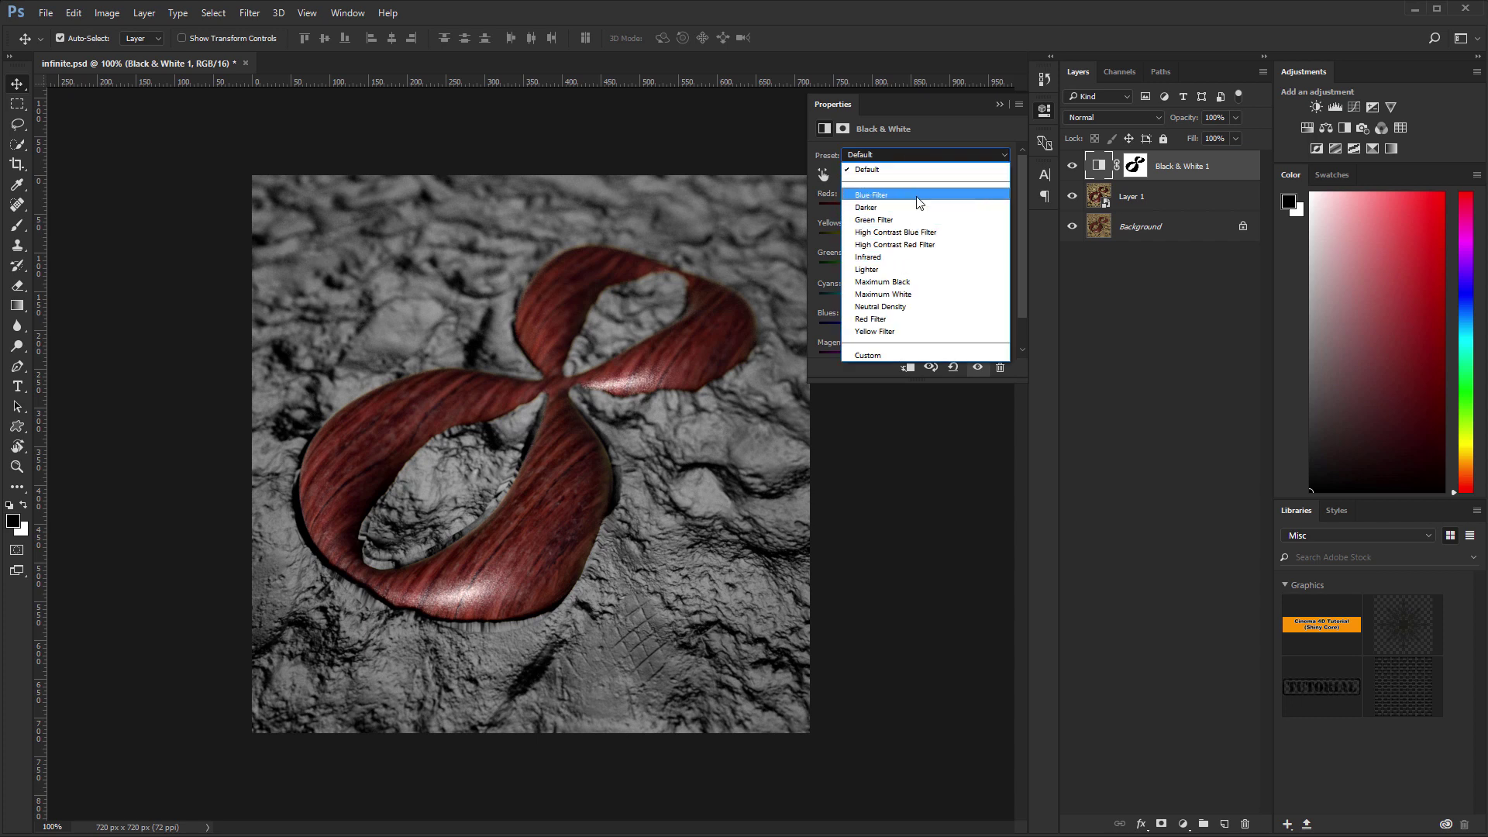
{"action": "left_click", "coordinate": [919, 197]}
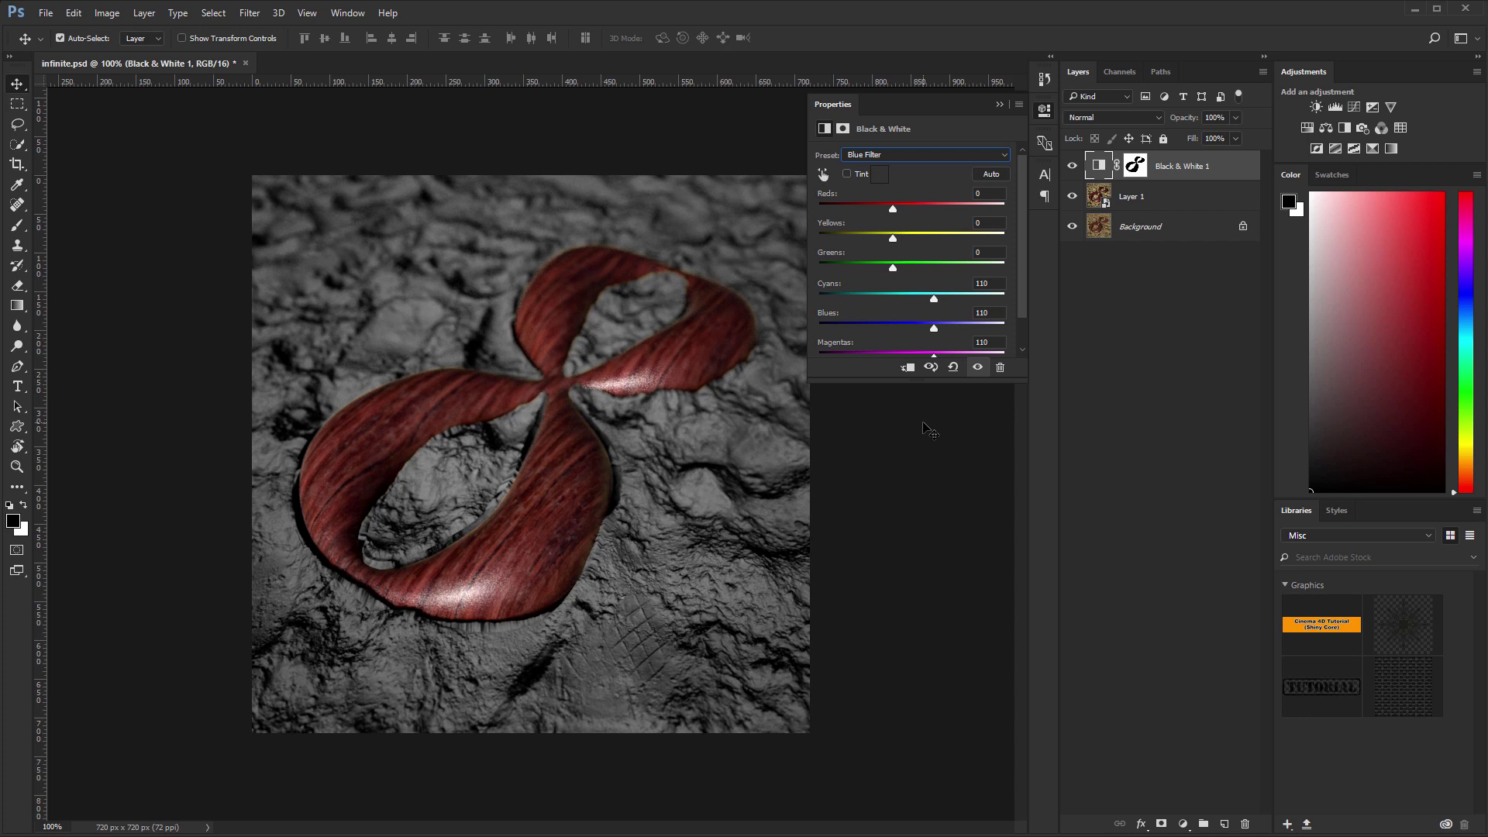
{"action": "key", "text": "Down"}
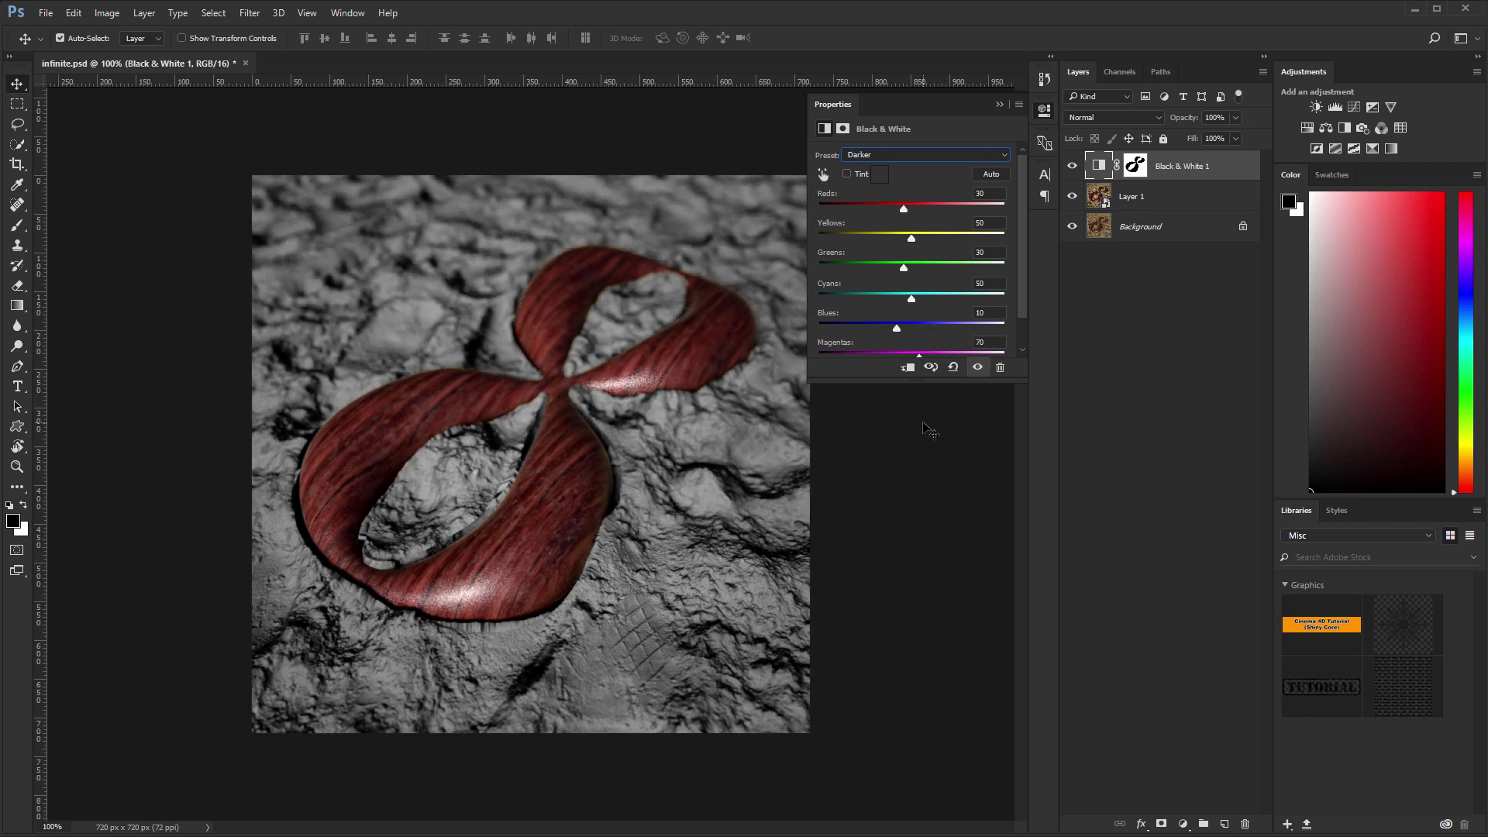
{"action": "key", "text": "Down"}
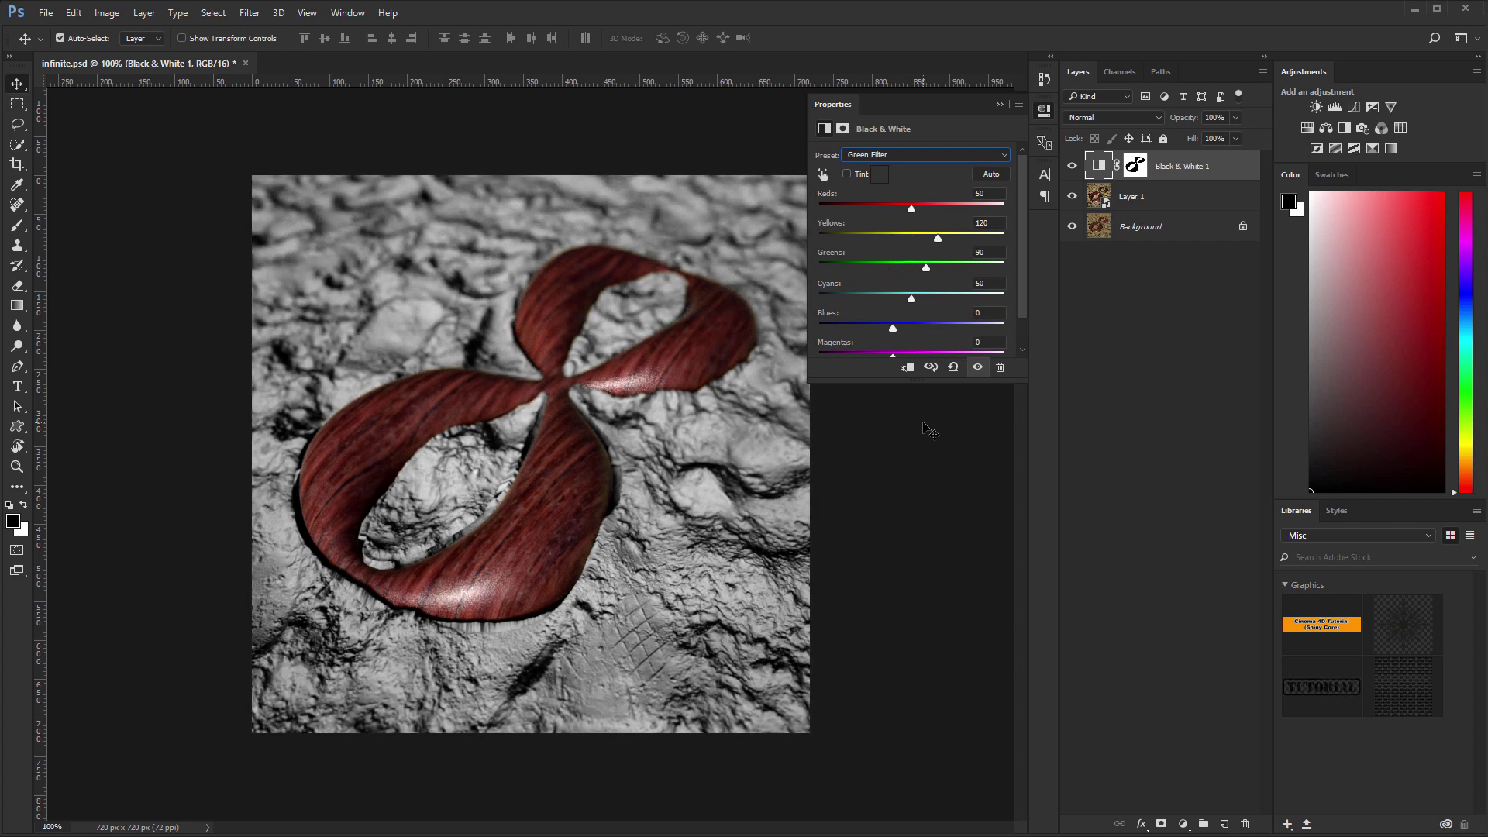
{"action": "key", "text": "Up"}
{"action": "key", "text": "Up"}
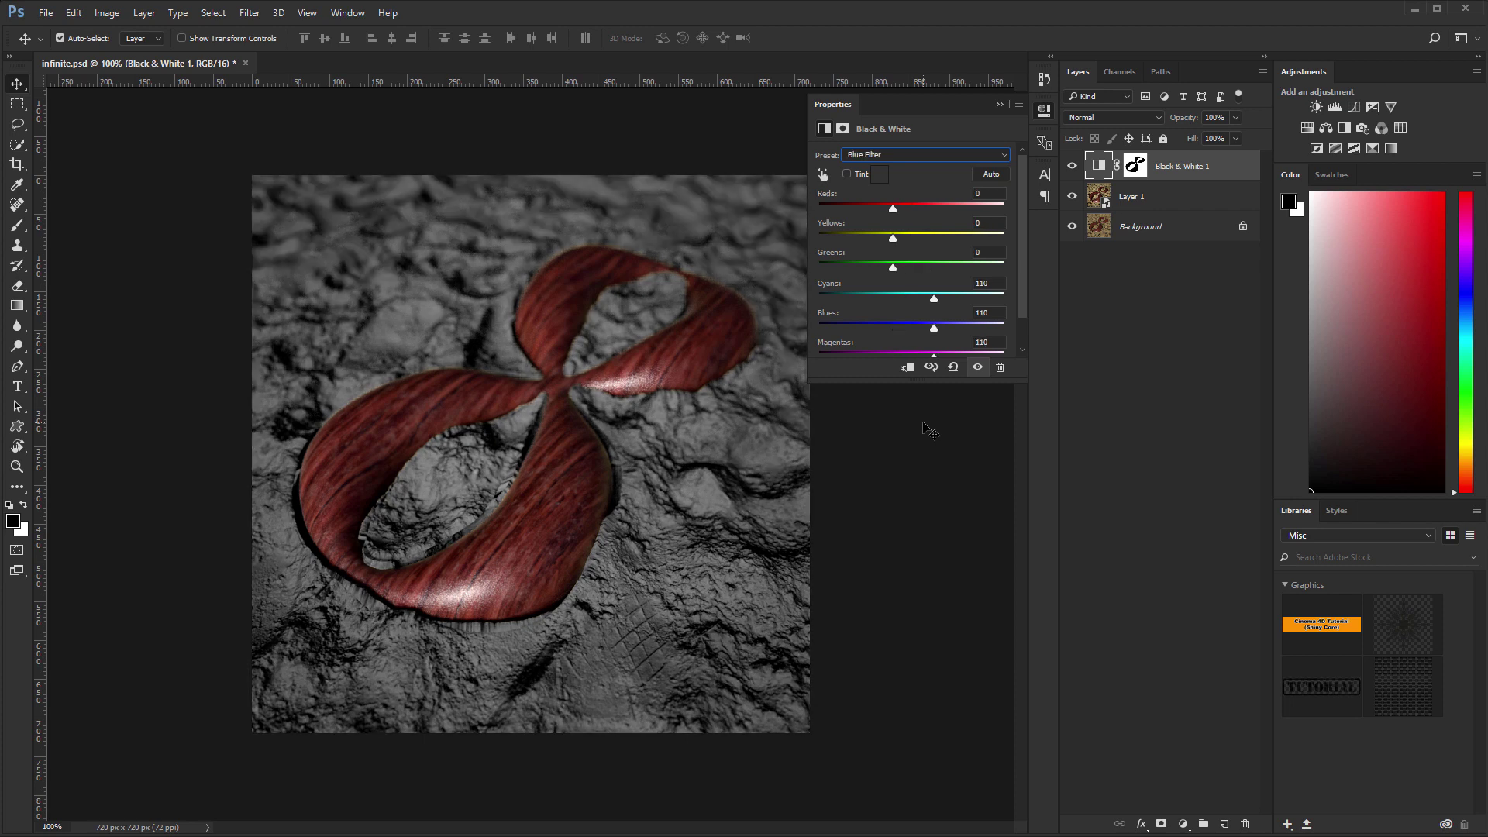
{"action": "key", "text": "Down"}
{"action": "key", "text": "Down"}
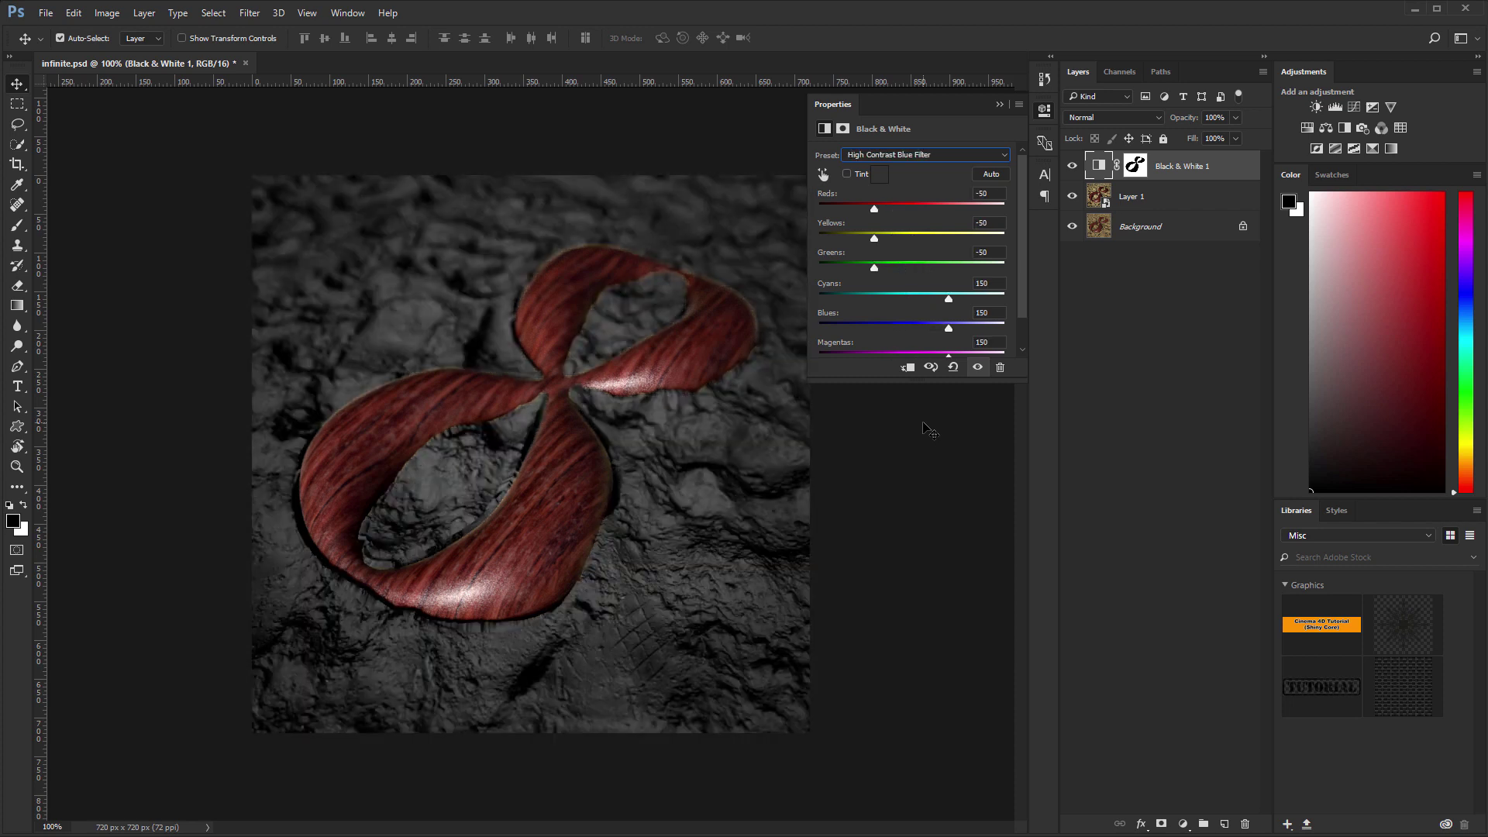
{"action": "key", "text": "Down"}
{"action": "key", "text": "Down"}
{"action": "key", "text": "Down"}
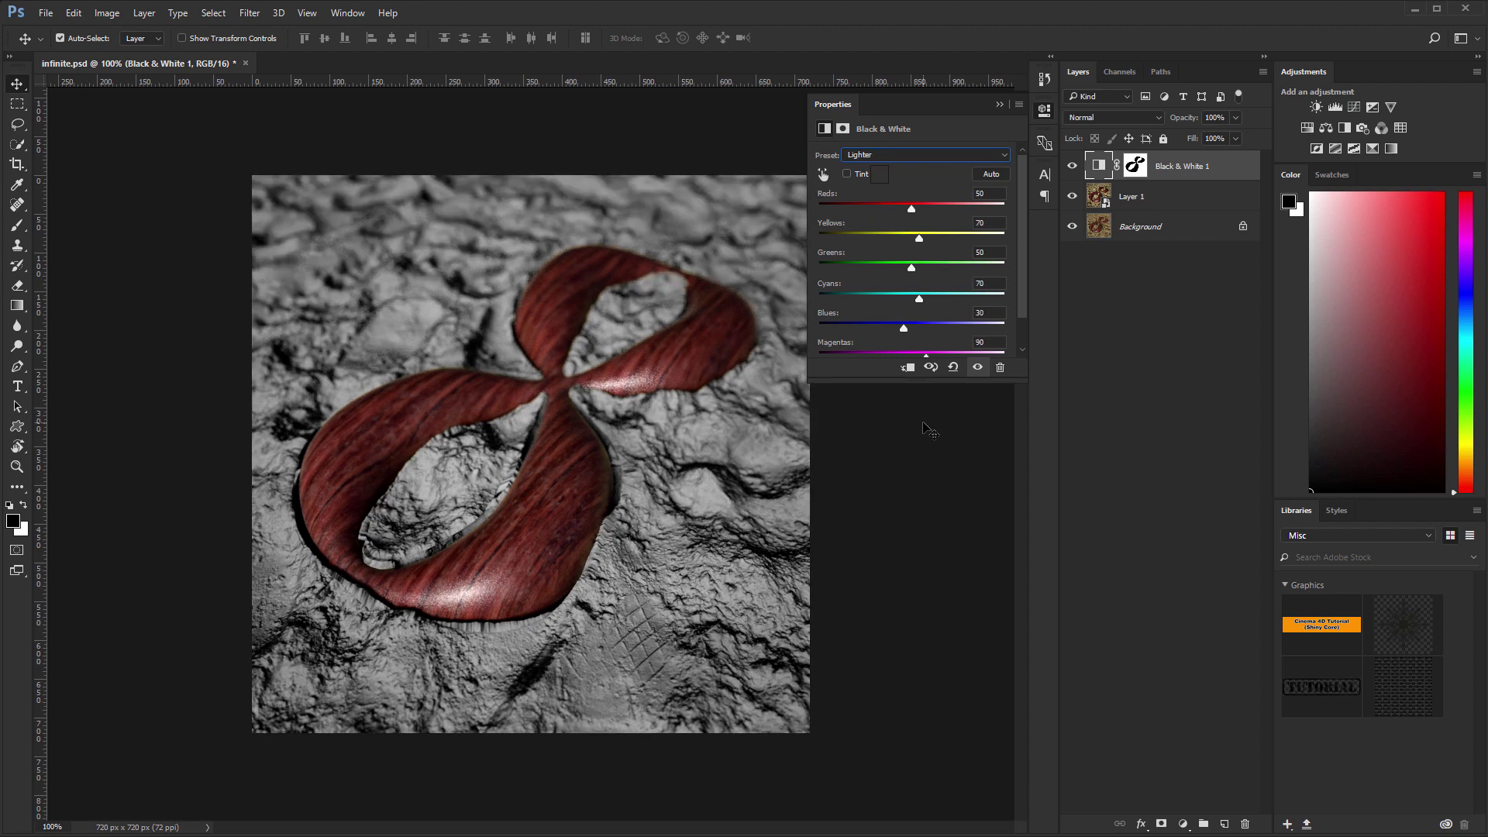
{"action": "key", "text": "Down"}
{"action": "key", "text": "Down"}
{"action": "key", "text": "Down"}
{"action": "key", "text": "Down"}
{"action": "key", "text": "Down"}
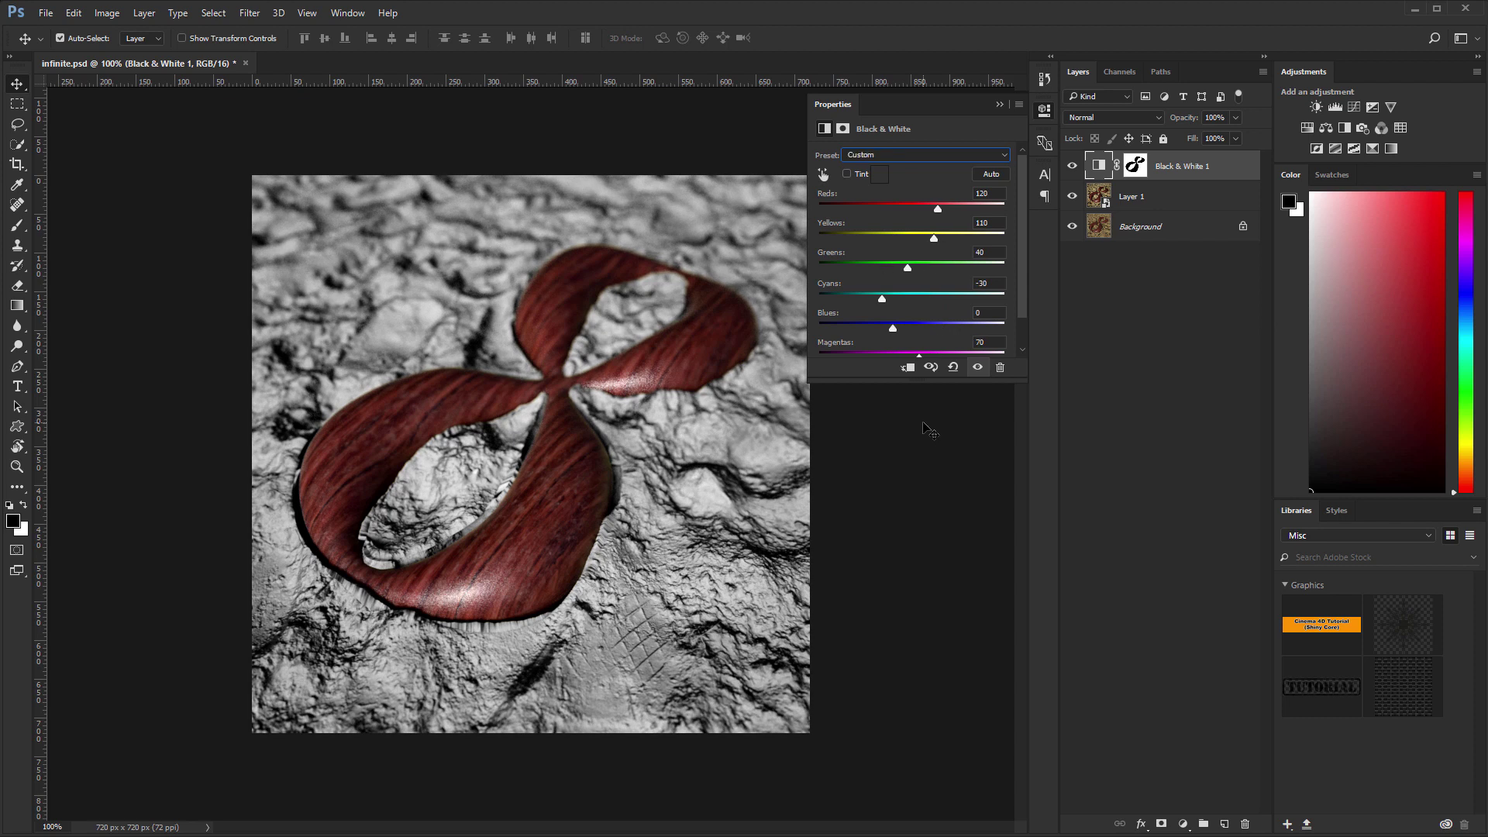
- Apply the Lighter preset, compare with the adjustment toggled off, then close Properties
{"action": "left_click", "coordinate": [954, 155]}
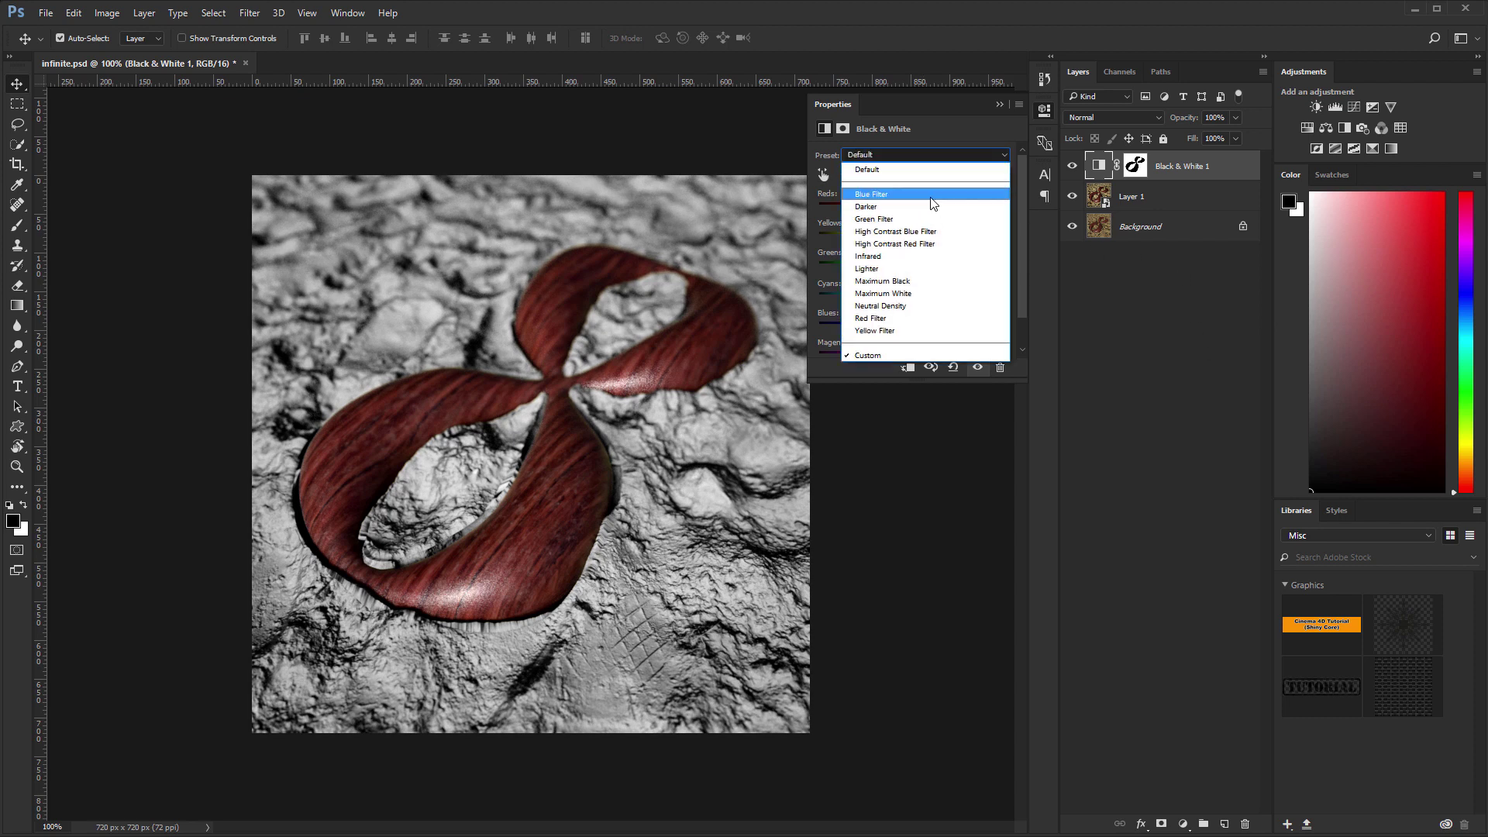
{"action": "left_click", "coordinate": [908, 276]}
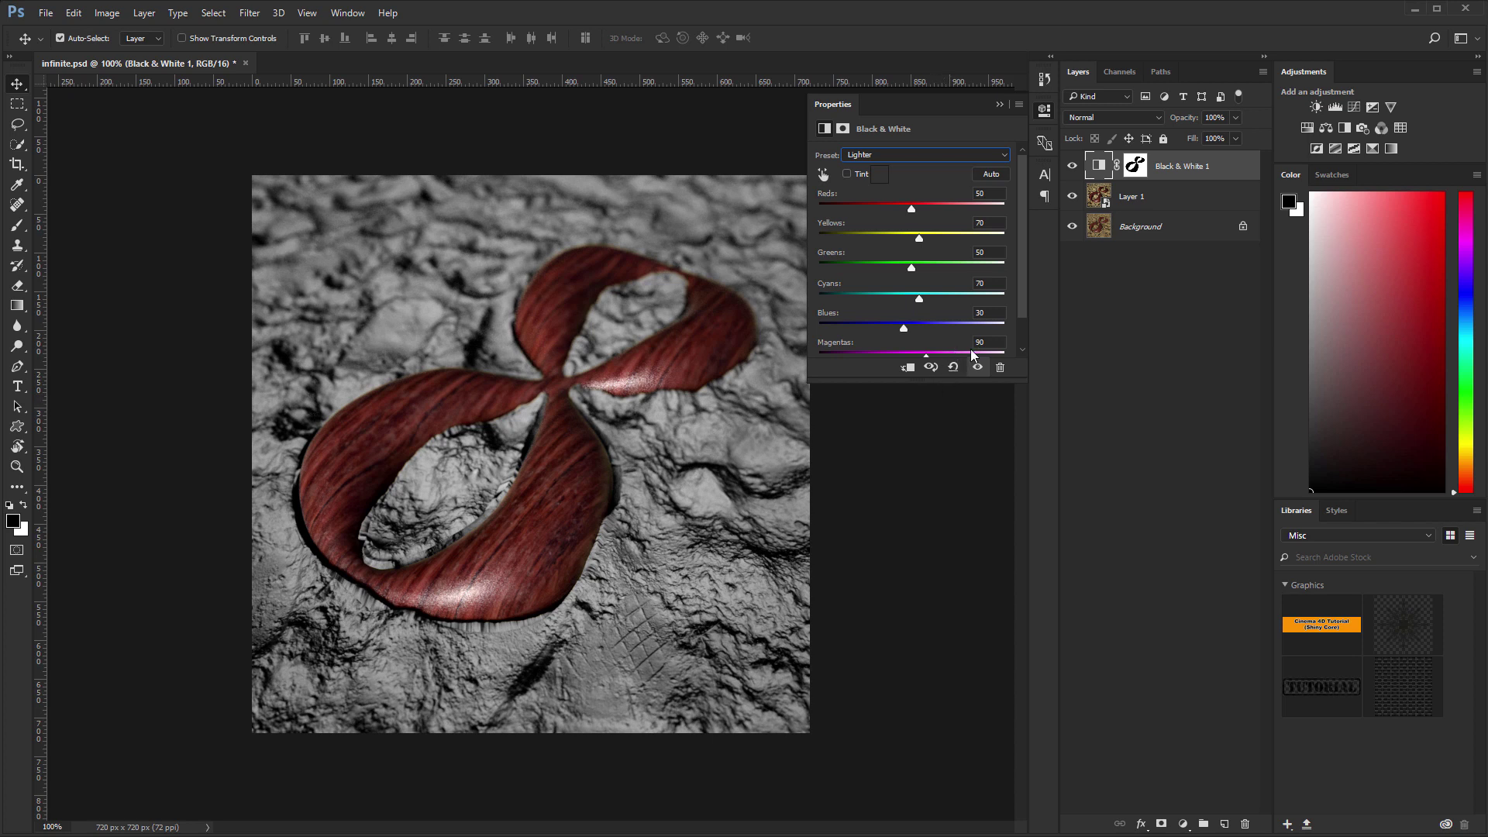
{"action": "left_click", "coordinate": [1072, 165]}
{"action": "left_click", "coordinate": [1076, 167]}
{"action": "left_click", "coordinate": [1000, 104]}
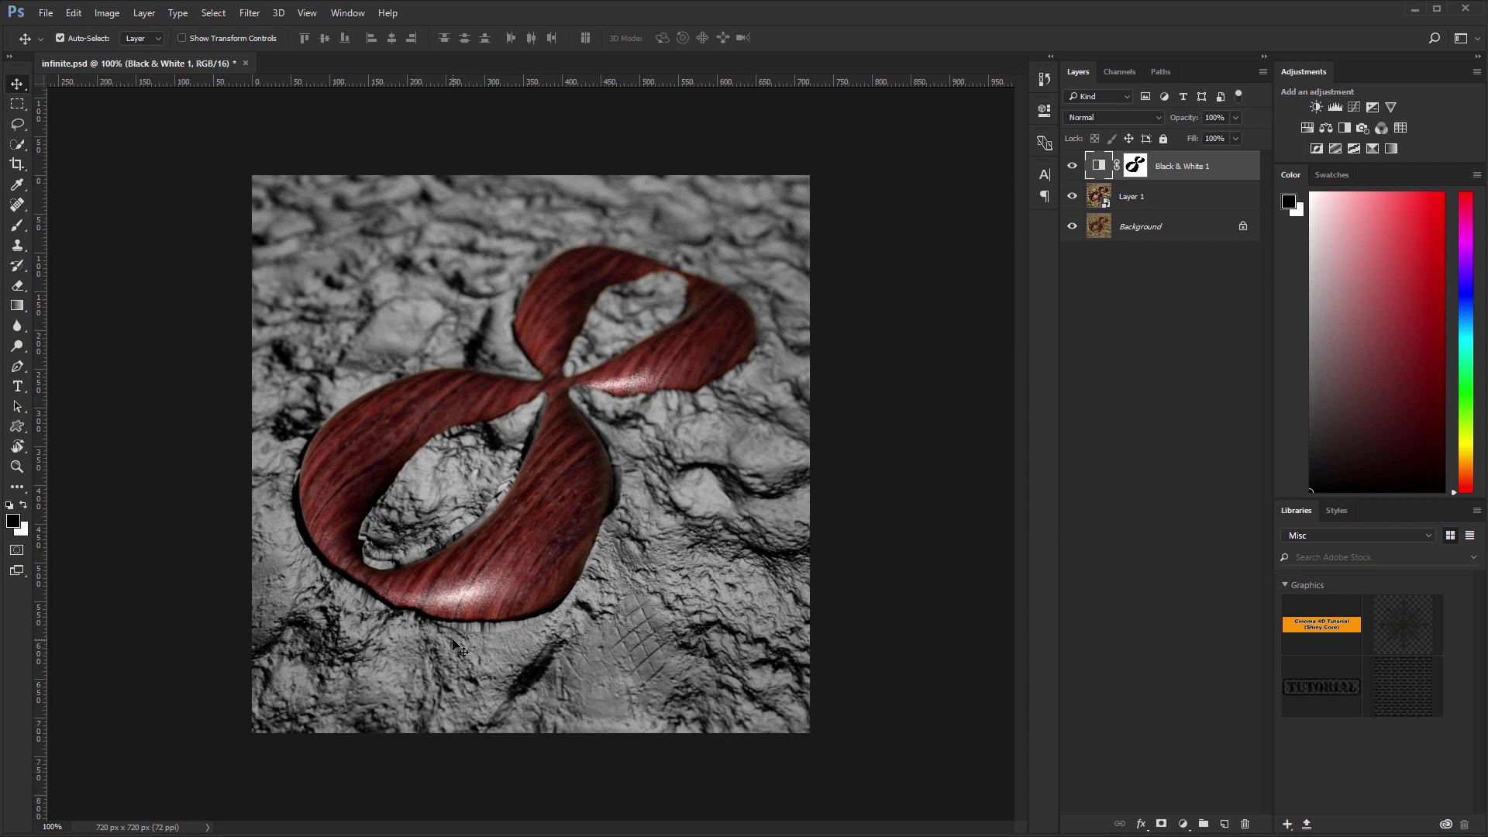
- Zoom to the ribbon's lower edge and stamp all visible layers into a new Layer 2
{"action": "scroll", "coordinate": [458, 647], "scroll_direction": "up", "scroll_amount": 5, "text": "alt"}
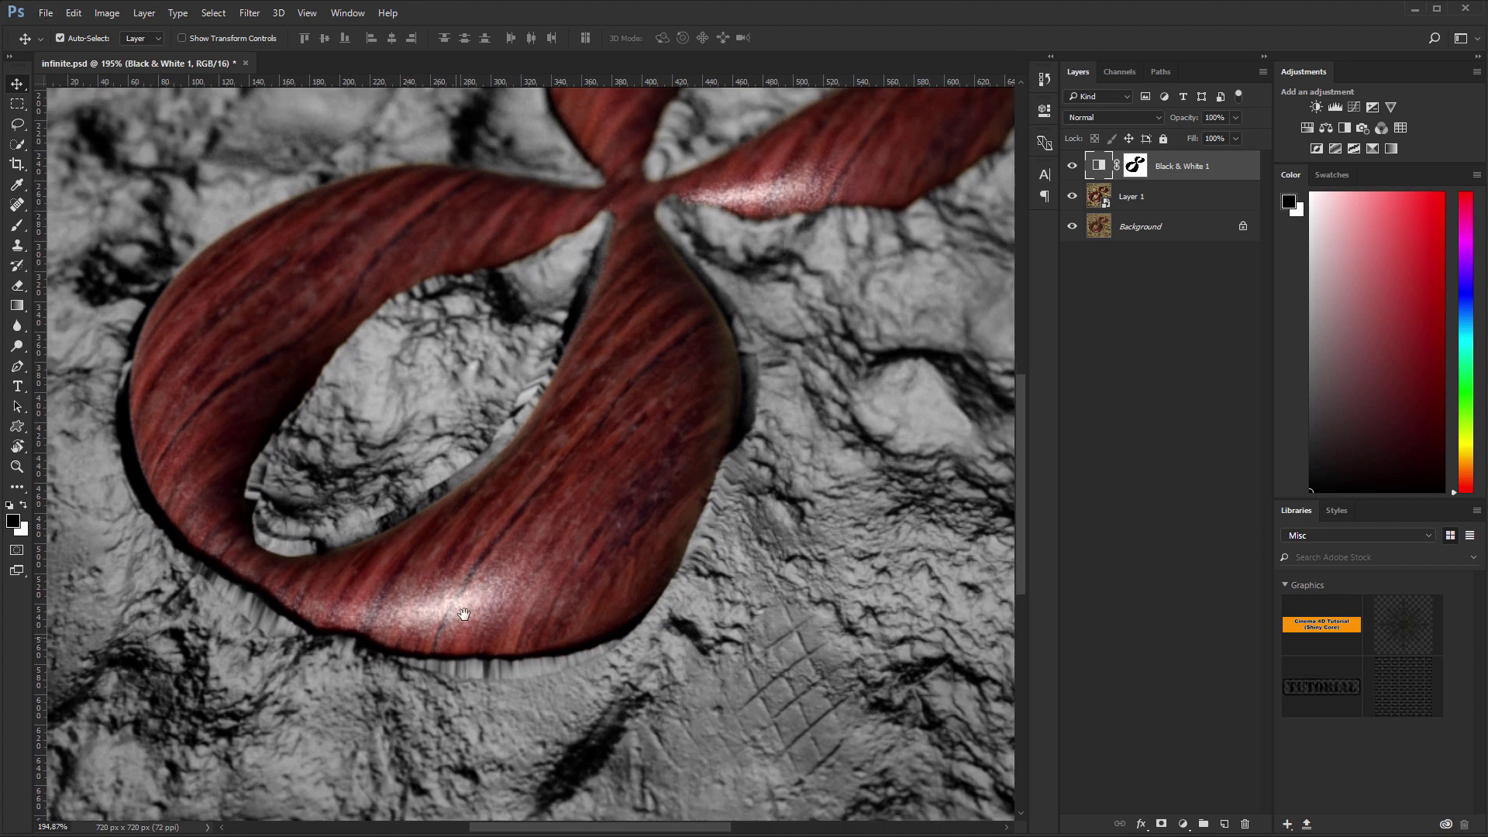
{"action": "left_click_drag", "start_coordinate": [464, 613], "coordinate": [500, 547]}
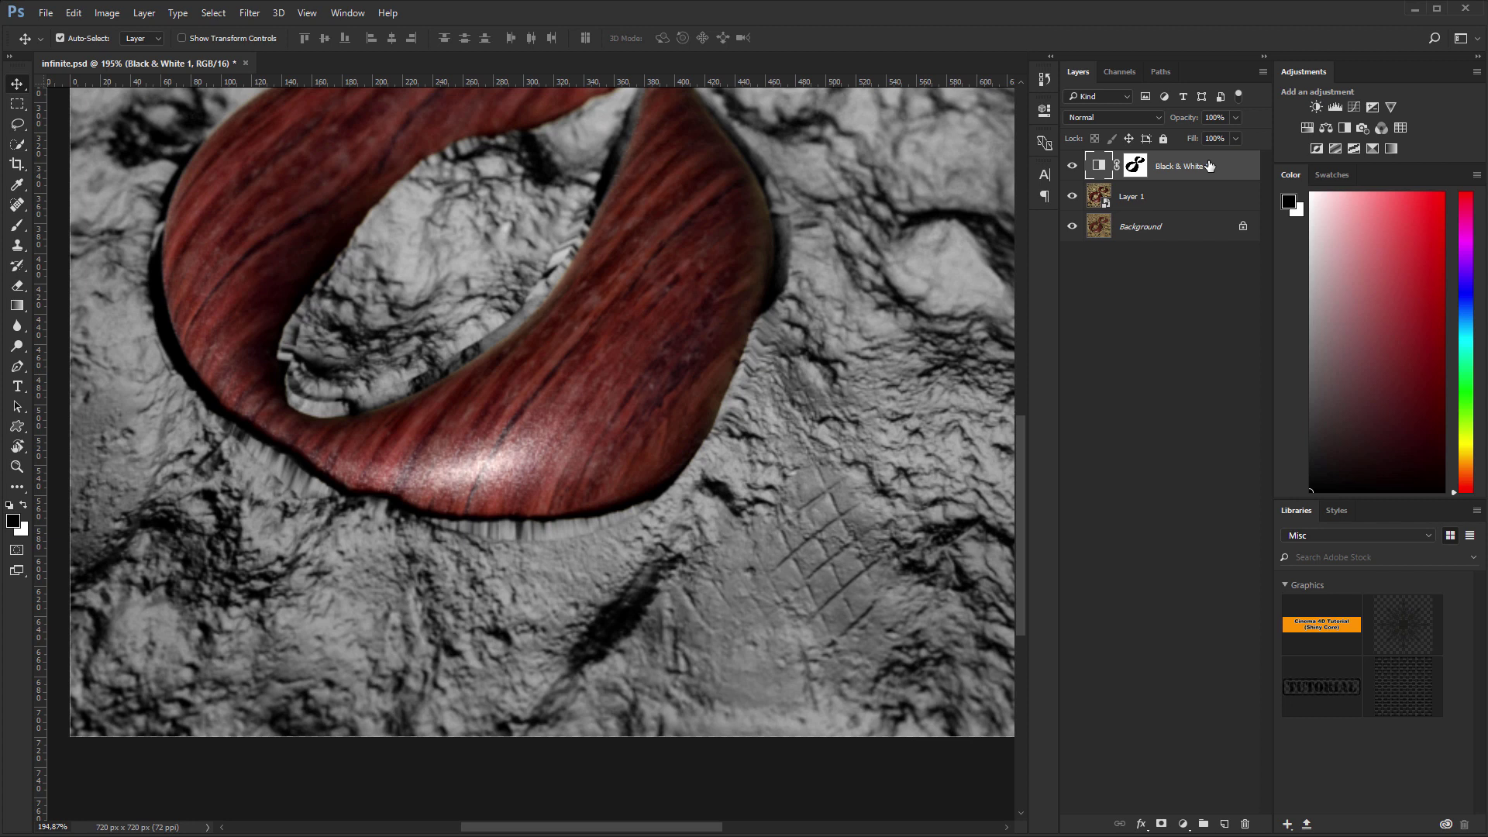
{"action": "key", "text": "ctrl"}
{"action": "key", "text": "ctrl+shift+alt+e"}
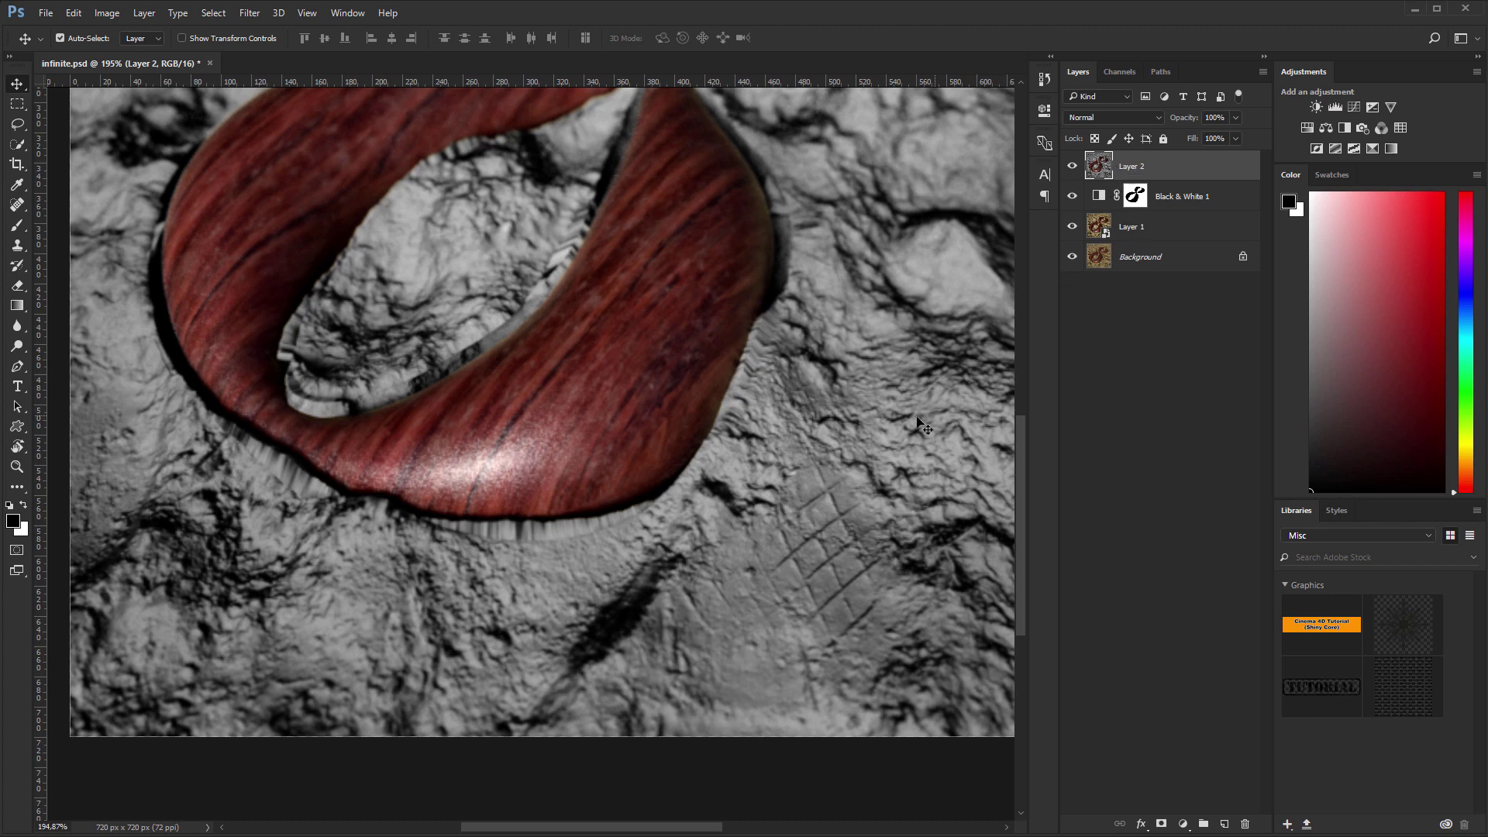
- With the Clone Stamp, sample clean sand and cover streaks under the wood and inside the ring
{"action": "left_click", "coordinate": [16, 246]}
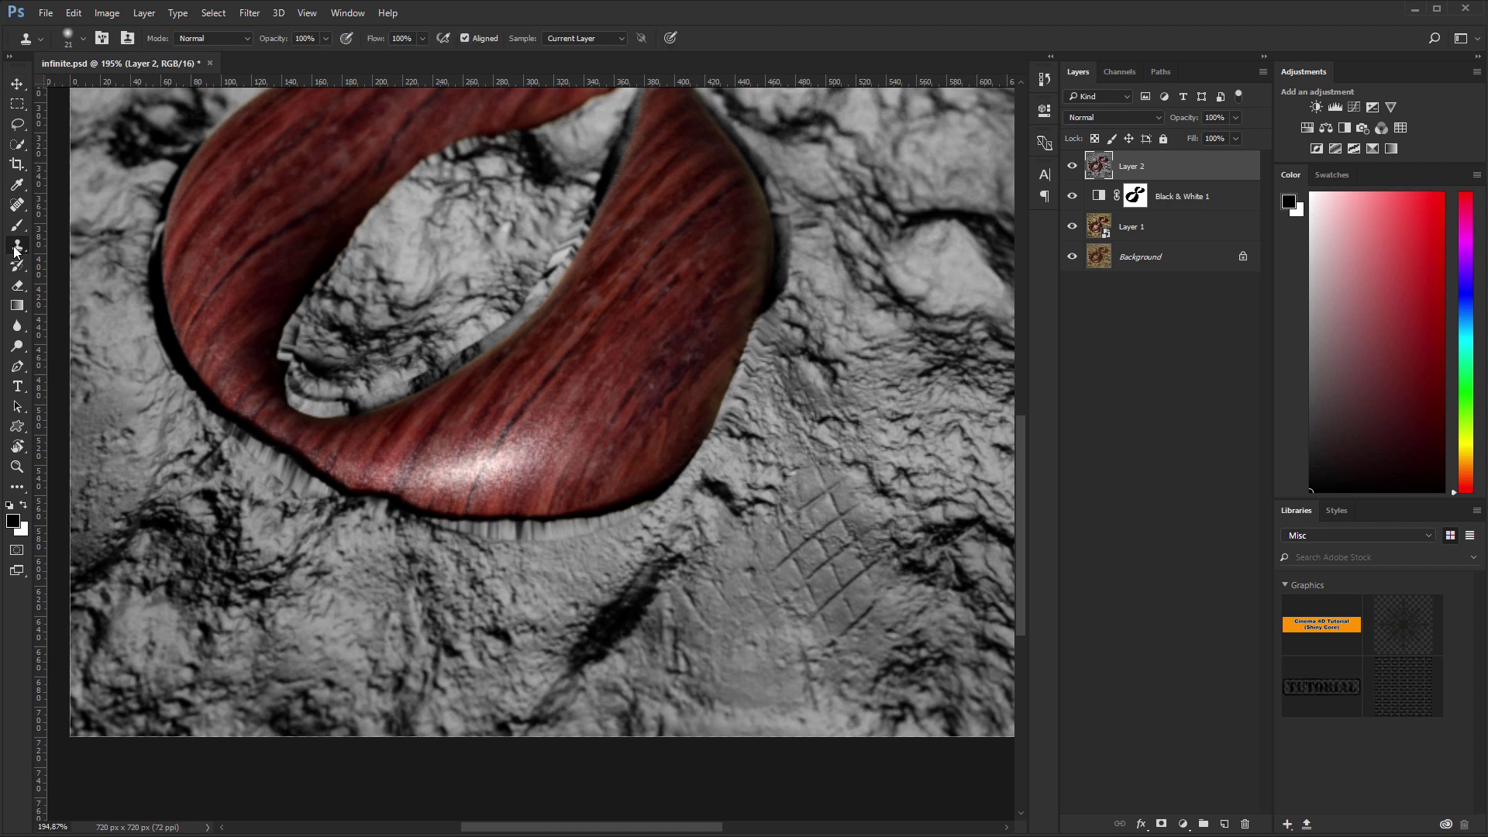
{"action": "left_click", "coordinate": [545, 561], "text": "alt"}
{"action": "mouse_move", "coordinate": [535, 532]}
{"action": "left_mouse_down"}
{"action": "mouse_move", "coordinate": [640, 517]}
{"action": "mouse_move", "coordinate": [495, 541]}
{"action": "mouse_move", "coordinate": [425, 533]}
{"action": "mouse_move", "coordinate": [442, 537]}
{"action": "left_mouse_up"}
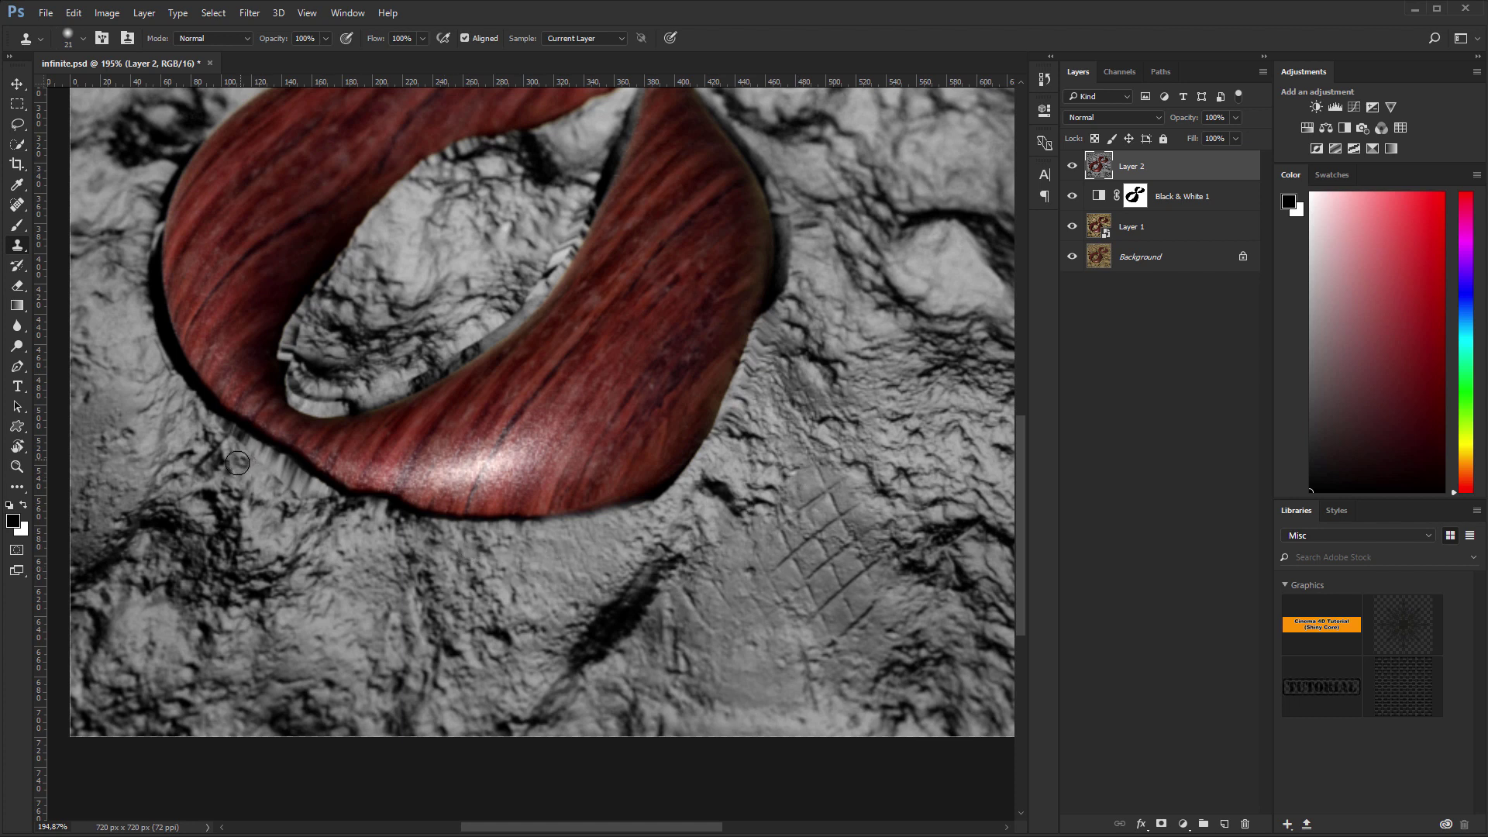
{"action": "mouse_move", "coordinate": [228, 463]}
{"action": "left_mouse_down"}
{"action": "mouse_move", "coordinate": [320, 499]}
{"action": "mouse_move", "coordinate": [206, 422]}
{"action": "mouse_move", "coordinate": [177, 458]}
{"action": "left_mouse_up"}
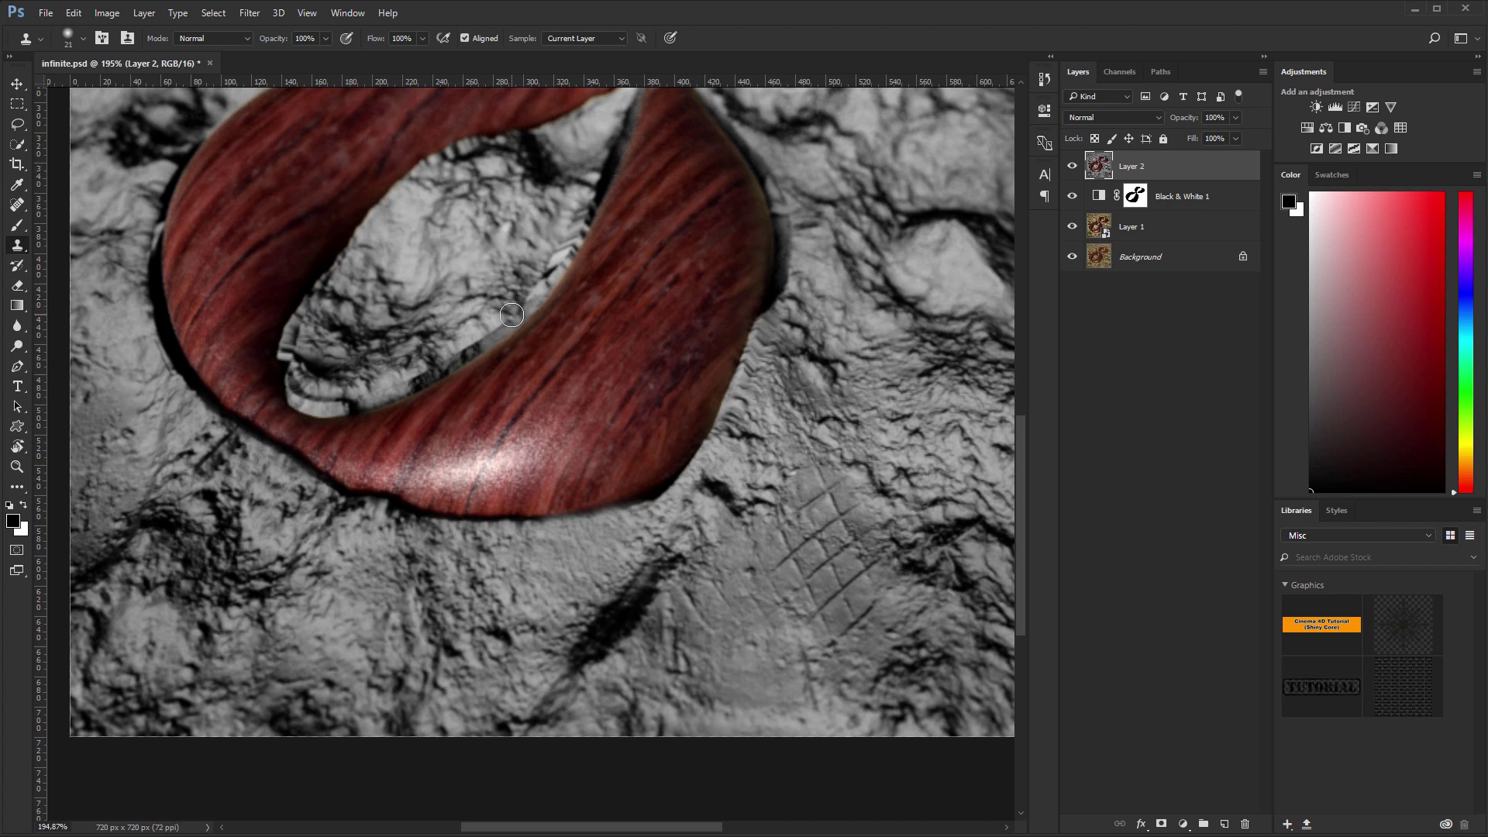
{"action": "left_click_drag", "start_coordinate": [477, 339], "coordinate": [334, 400]}
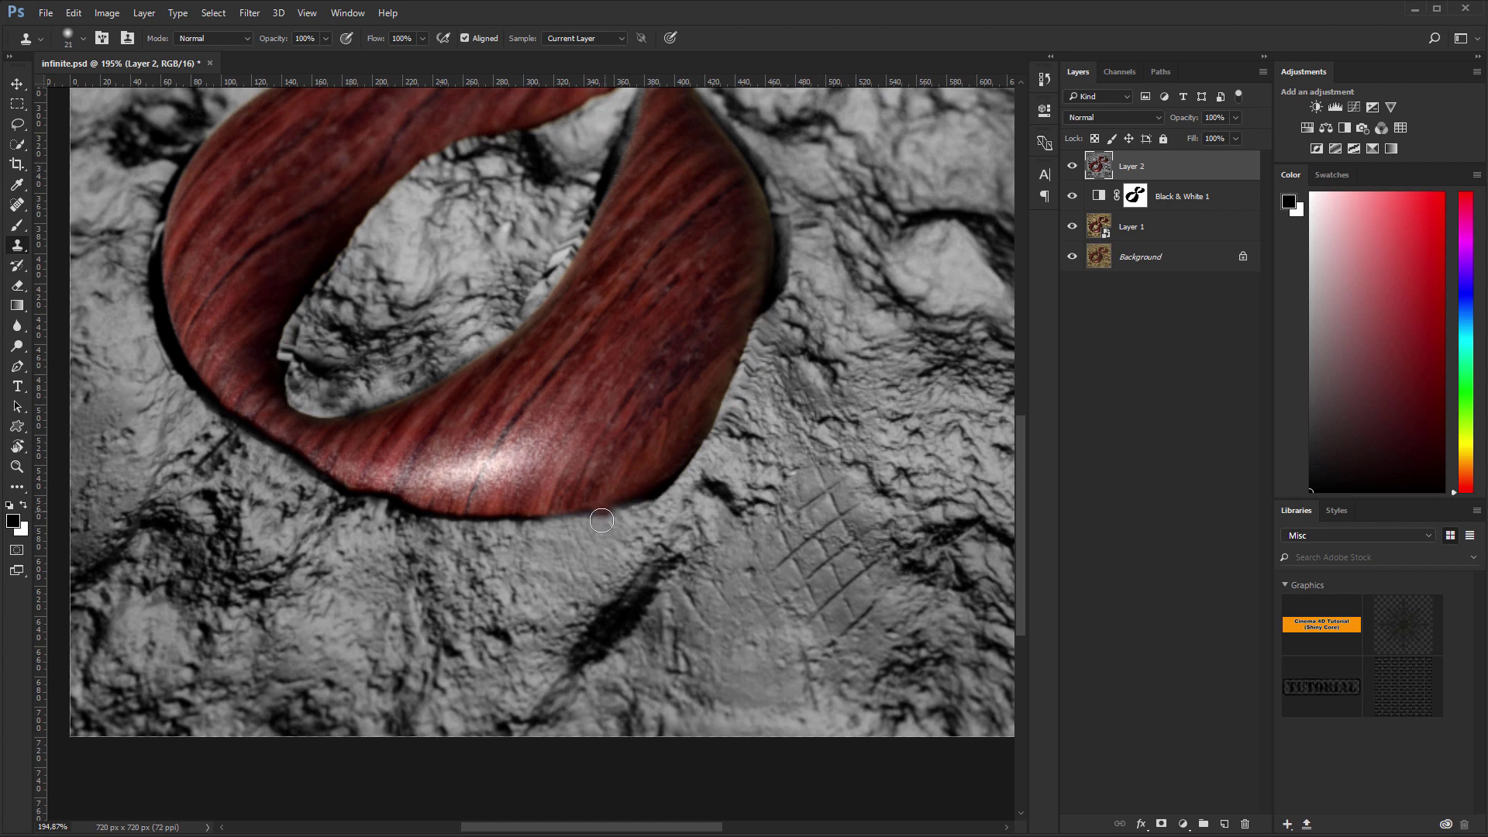
- Shrink the clone brush to 5 px and clone sand under the ring's lower edge
{"action": "mouse_move", "coordinate": [578, 562]}
{"action": "right_mouse_down", "text": "alt"}
{"action": "mouse_move", "coordinate": [548, 560]}
{"action": "mouse_move", "coordinate": [584, 586]}
{"action": "mouse_move", "coordinate": [561, 574]}
{"action": "mouse_move", "coordinate": [602, 575]}
{"action": "mouse_move", "coordinate": [562, 575]}
{"action": "mouse_move", "coordinate": [593, 574]}
{"action": "mouse_move", "coordinate": [580, 439]}
{"action": "mouse_move", "coordinate": [582, 635]}
{"action": "mouse_move", "coordinate": [559, 665]}
{"action": "right_mouse_up", "text": "alt"}
{"action": "mouse_move", "coordinate": [217, 426]}
{"action": "left_mouse_down"}
{"action": "mouse_move", "coordinate": [267, 465]}
{"action": "mouse_move", "coordinate": [404, 517]}
{"action": "mouse_move", "coordinate": [621, 532]}
{"action": "left_mouse_up"}
{"action": "right_click_drag", "start_coordinate": [611, 532], "coordinate": [597, 547], "text": "alt"}
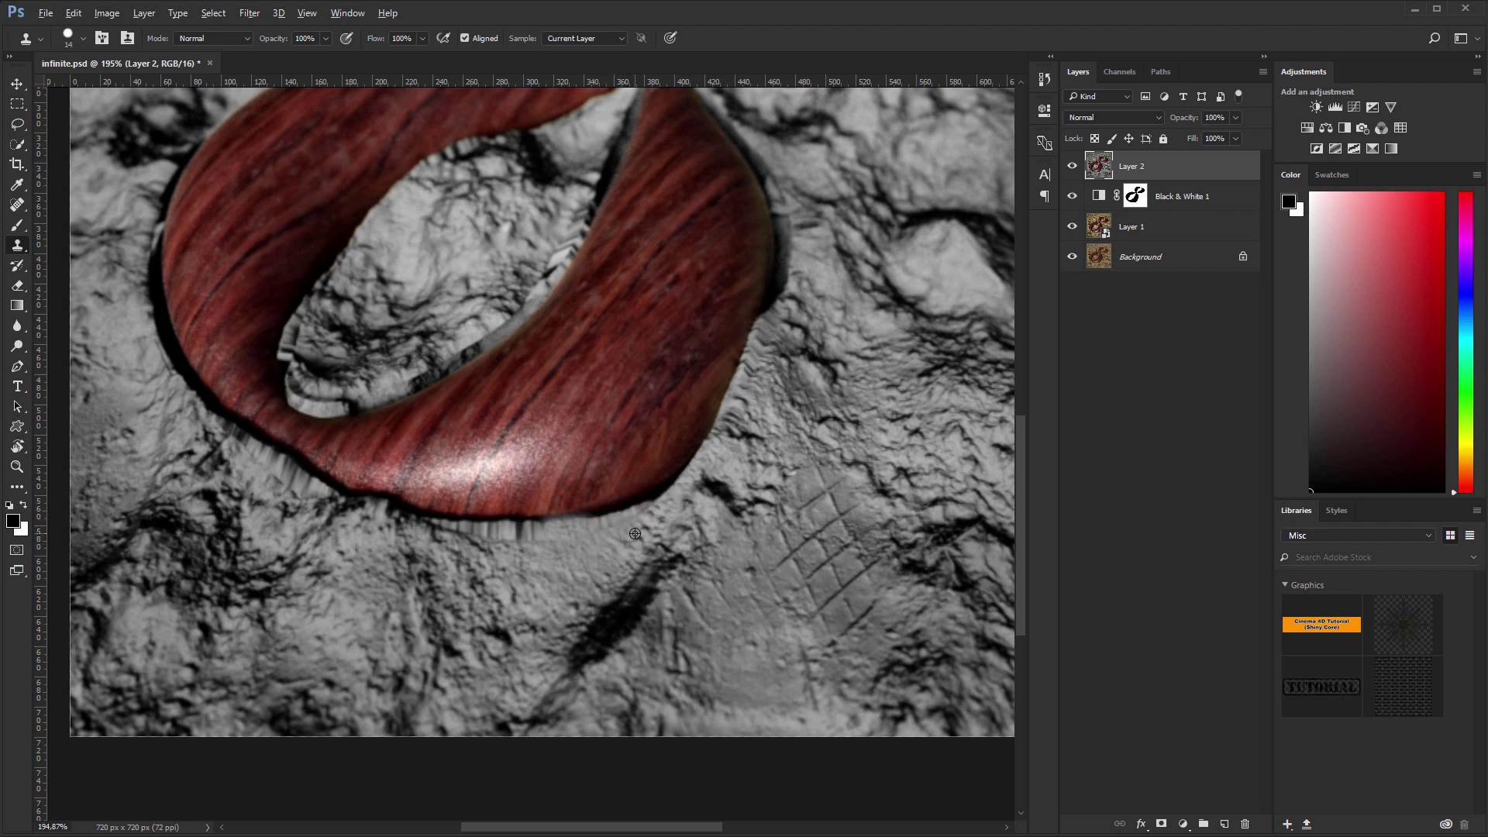
- Zoom in and clone clean ground over the streaks along the ribbon's lower edge
{"action": "scroll", "coordinate": [635, 533], "scroll_direction": "up", "scroll_amount": 2, "text": "alt"}
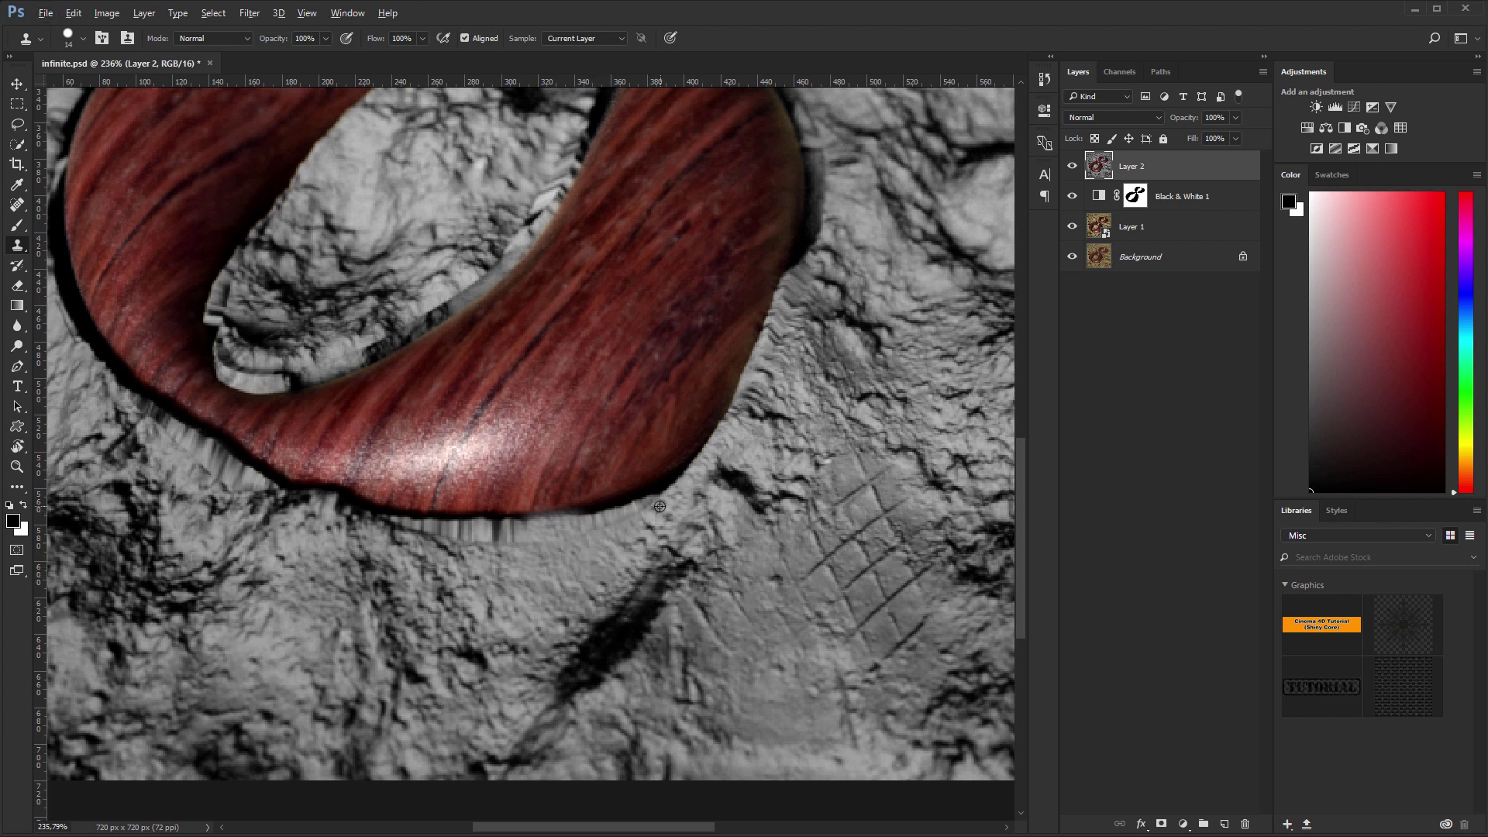
{"action": "left_click", "coordinate": [589, 565], "text": "alt"}
{"action": "left_click", "coordinate": [140, 311]}
{"action": "key", "text": "ctrl+z"}
{"action": "left_click", "coordinate": [627, 549], "text": "alt"}
{"action": "mouse_move", "coordinate": [564, 535]}
{"action": "left_mouse_down"}
{"action": "mouse_move", "coordinate": [388, 535]}
{"action": "mouse_move", "coordinate": [402, 565]}
{"action": "left_mouse_up"}
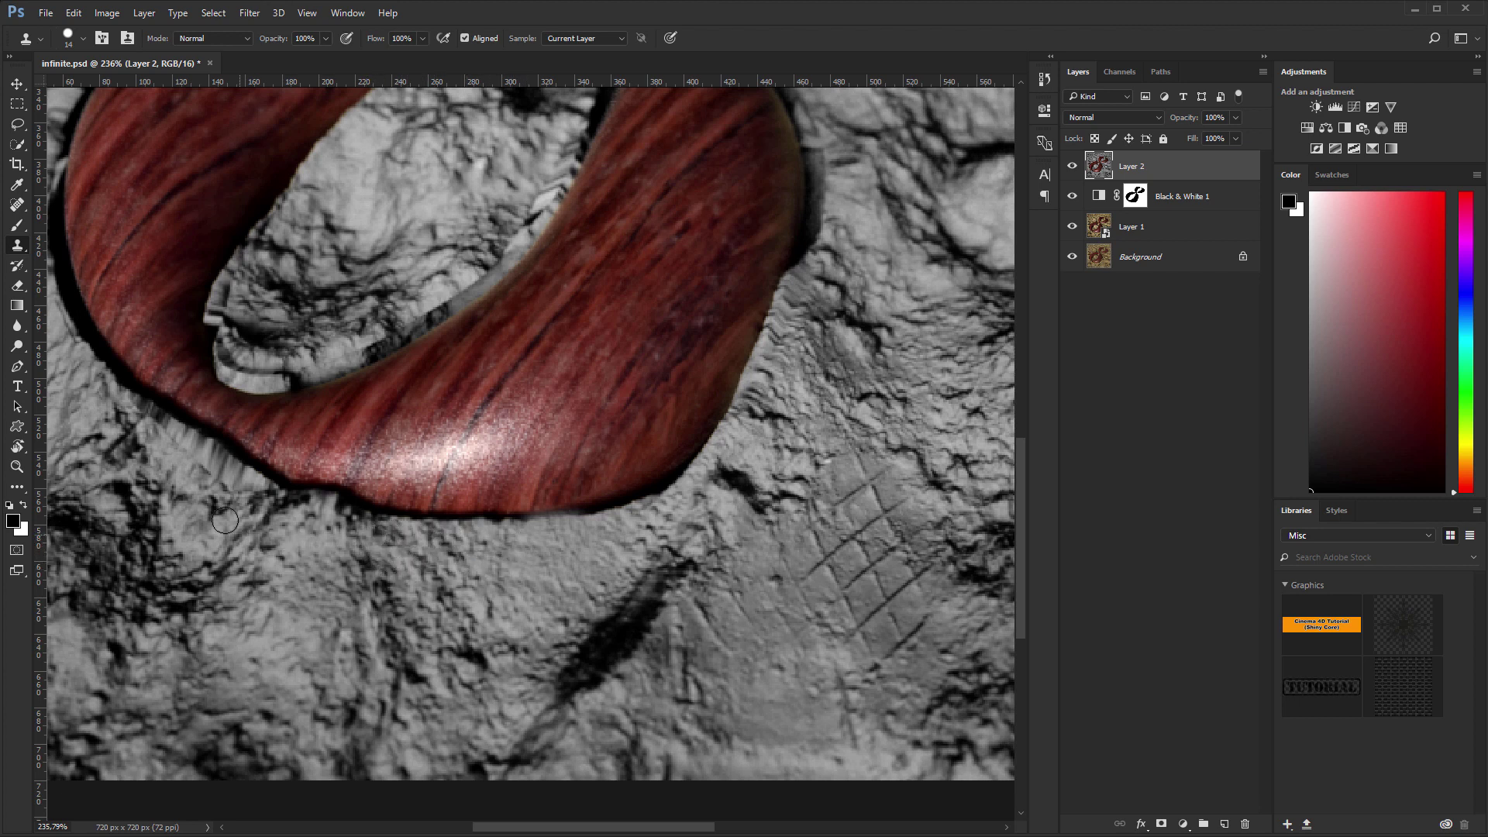
- Clone sand over the ribbon's lower-left and inner notched edges, then zoom back out
{"action": "left_click", "coordinate": [91, 401], "text": "alt"}
{"action": "mouse_move", "coordinate": [124, 407]}
{"action": "left_mouse_down"}
{"action": "mouse_move", "coordinate": [265, 496]}
{"action": "mouse_move", "coordinate": [193, 447]}
{"action": "left_mouse_up"}
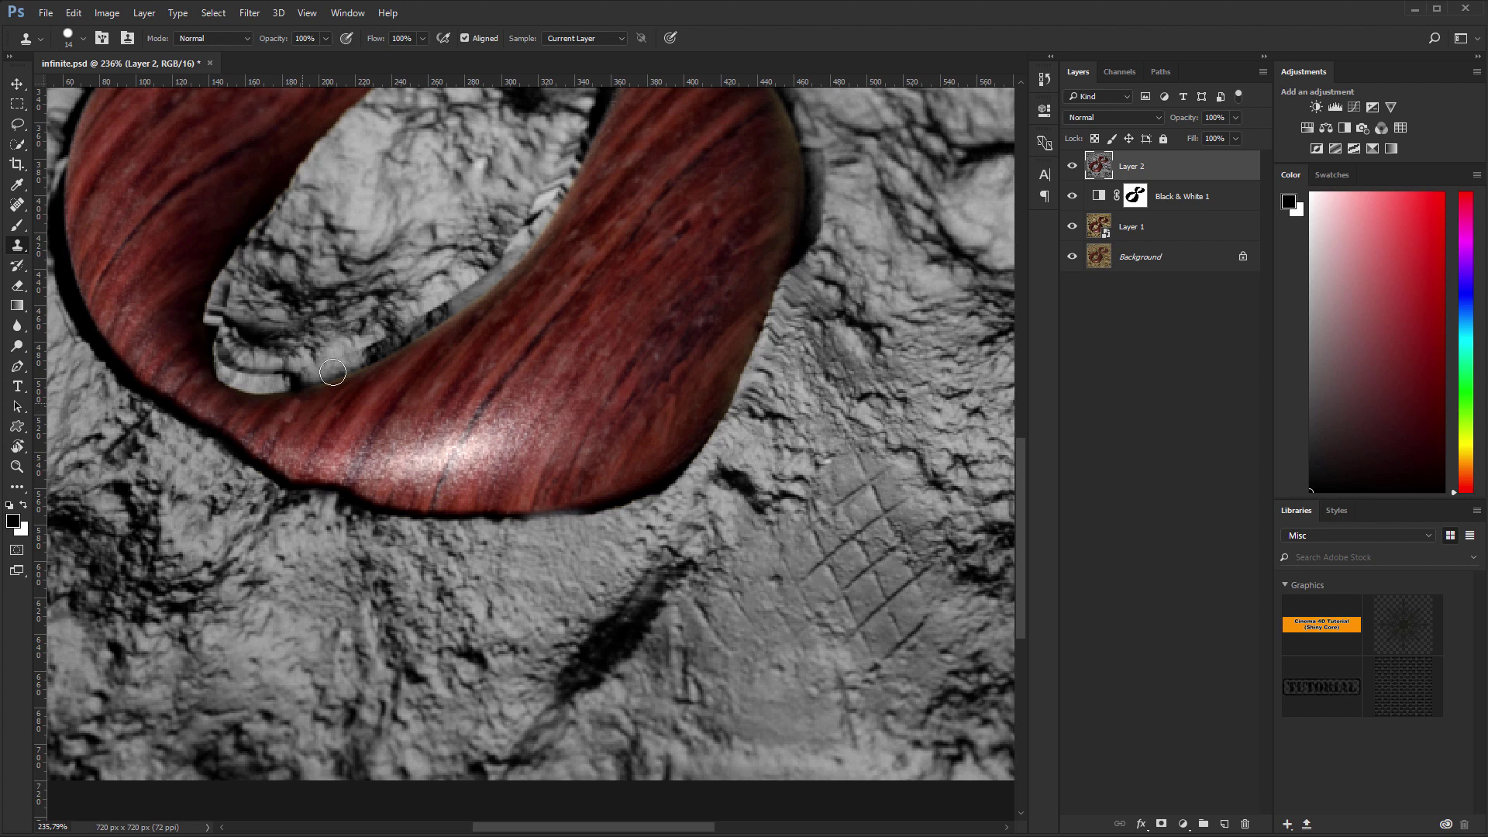
{"action": "left_click", "coordinate": [515, 228], "text": "alt"}
{"action": "mouse_move", "coordinate": [497, 253]}
{"action": "left_mouse_down"}
{"action": "mouse_move", "coordinate": [412, 317]}
{"action": "mouse_move", "coordinate": [443, 308]}
{"action": "mouse_move", "coordinate": [459, 293]}
{"action": "mouse_move", "coordinate": [368, 340]}
{"action": "mouse_move", "coordinate": [397, 335]}
{"action": "mouse_move", "coordinate": [336, 355]}
{"action": "mouse_move", "coordinate": [295, 361]}
{"action": "mouse_move", "coordinate": [274, 316]}
{"action": "mouse_move", "coordinate": [228, 347]}
{"action": "mouse_move", "coordinate": [228, 365]}
{"action": "mouse_move", "coordinate": [278, 378]}
{"action": "mouse_move", "coordinate": [243, 378]}
{"action": "mouse_move", "coordinate": [271, 379]}
{"action": "left_mouse_up"}
{"action": "left_click", "coordinate": [314, 298], "text": "alt"}
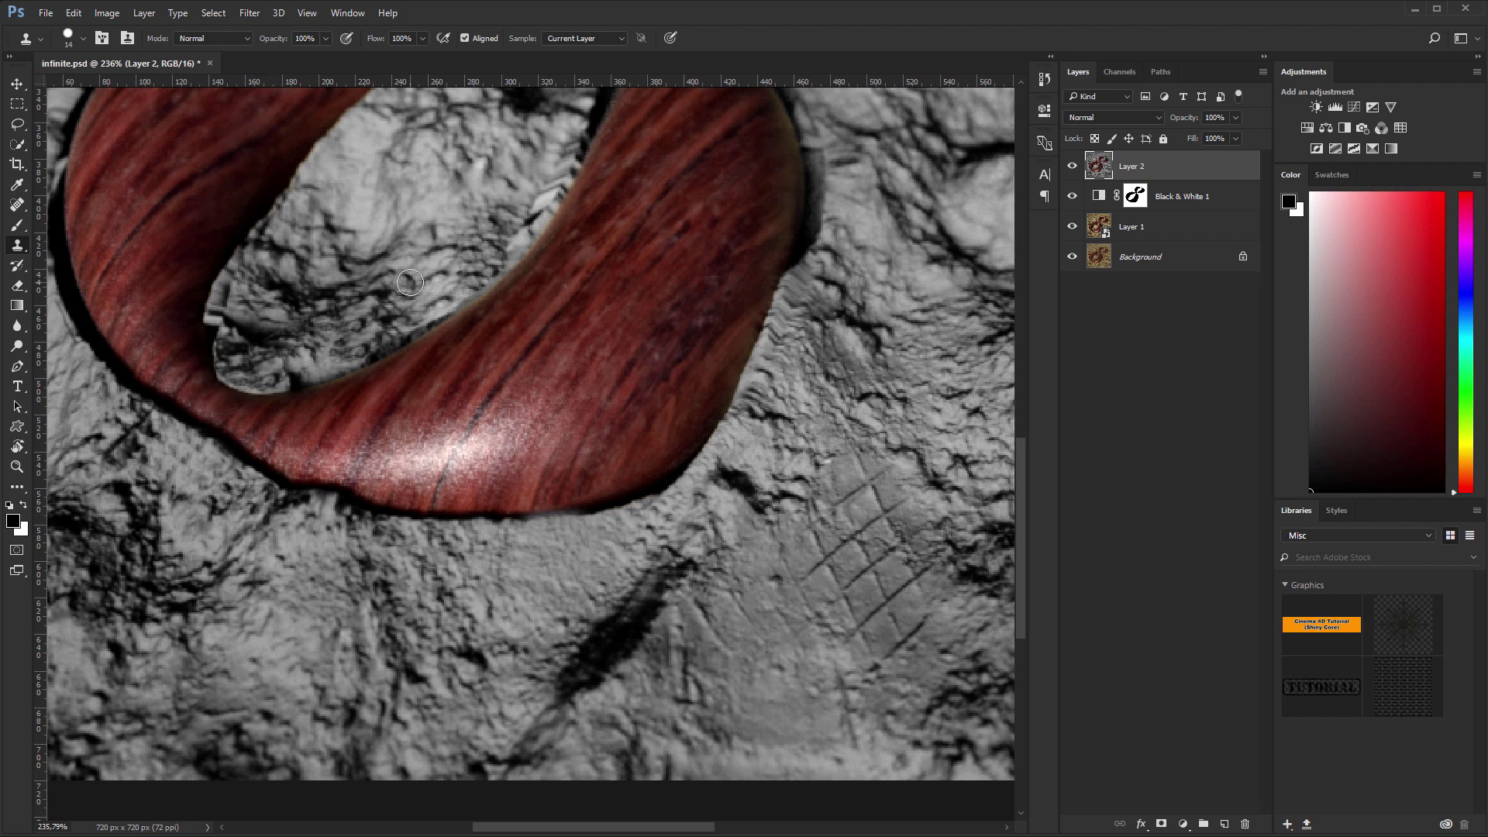
{"action": "scroll", "coordinate": [395, 525], "scroll_direction": "down", "scroll_amount": 1, "text": "alt"}
{"action": "scroll", "coordinate": [395, 526], "scroll_direction": "down", "scroll_amount": 6, "text": "alt"}
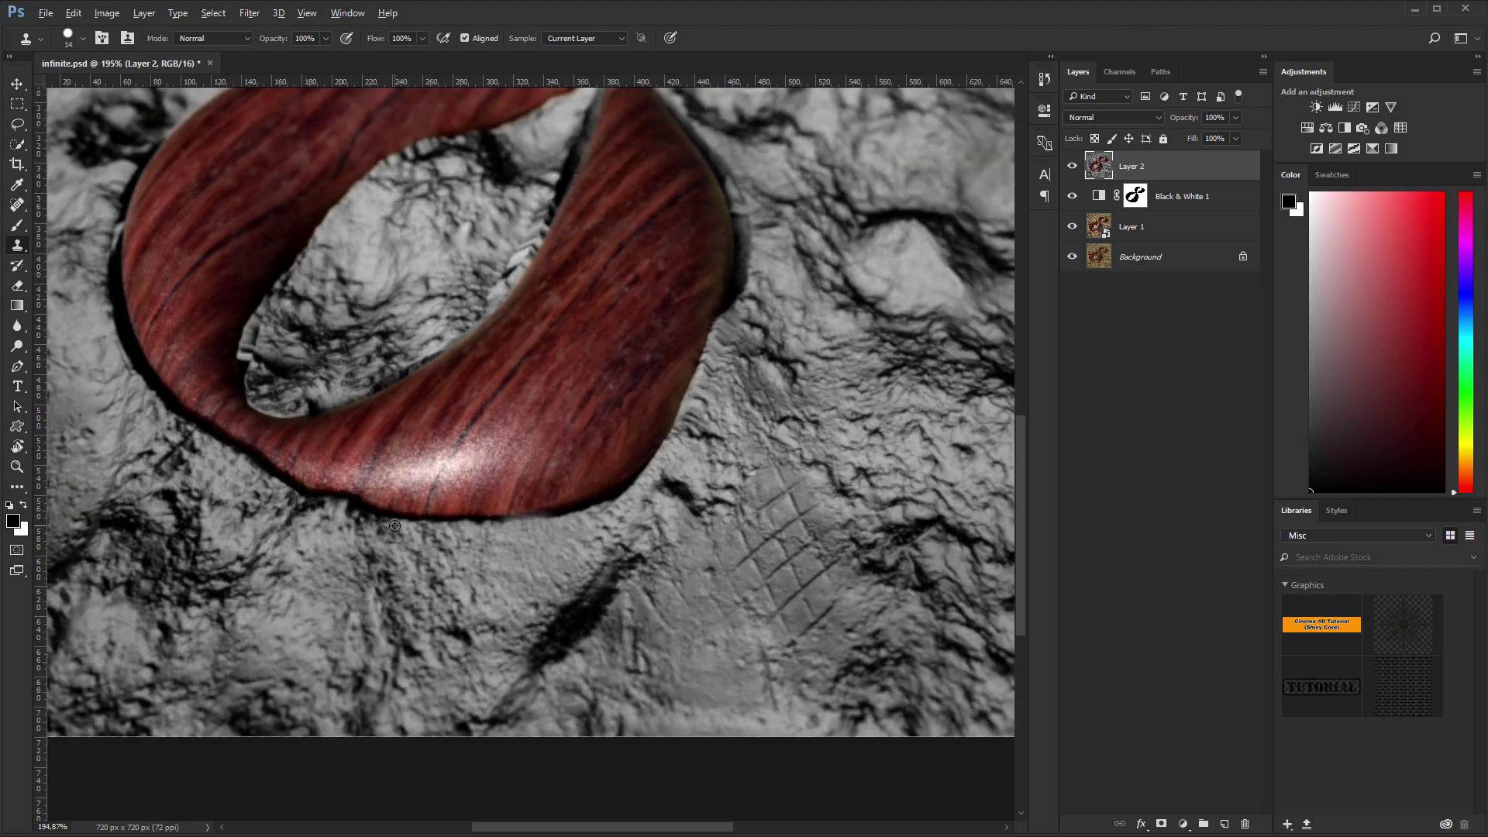
{"action": "scroll", "coordinate": [396, 517], "scroll_direction": "up", "scroll_amount": 1, "text": "alt"}
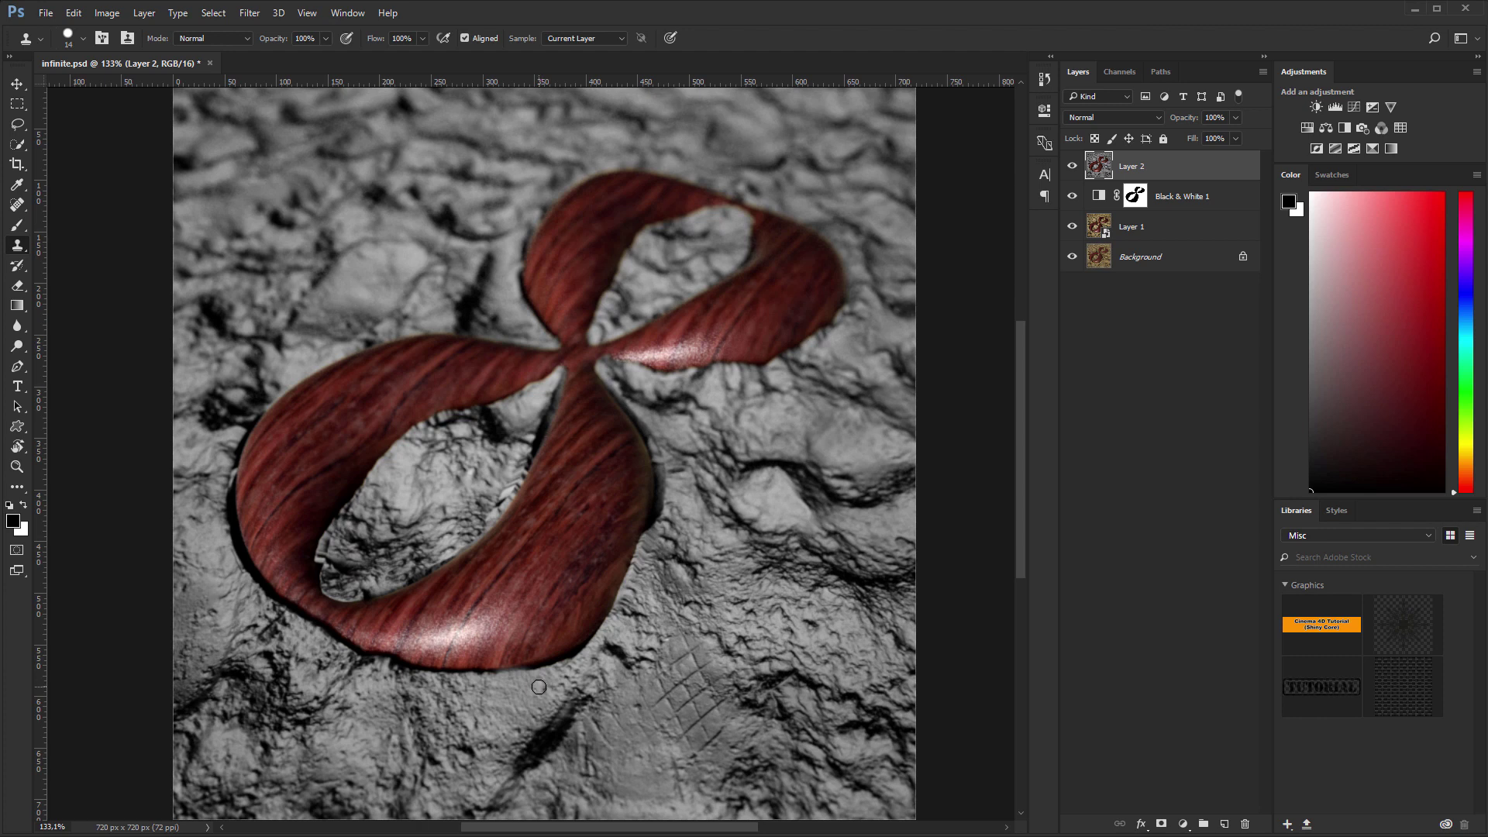
{"action": "scroll", "coordinate": [539, 687], "scroll_direction": "up", "scroll_amount": 3, "text": "alt"}
{"action": "scroll", "coordinate": [539, 687], "scroll_direction": "down", "scroll_amount": 4, "text": "alt"}
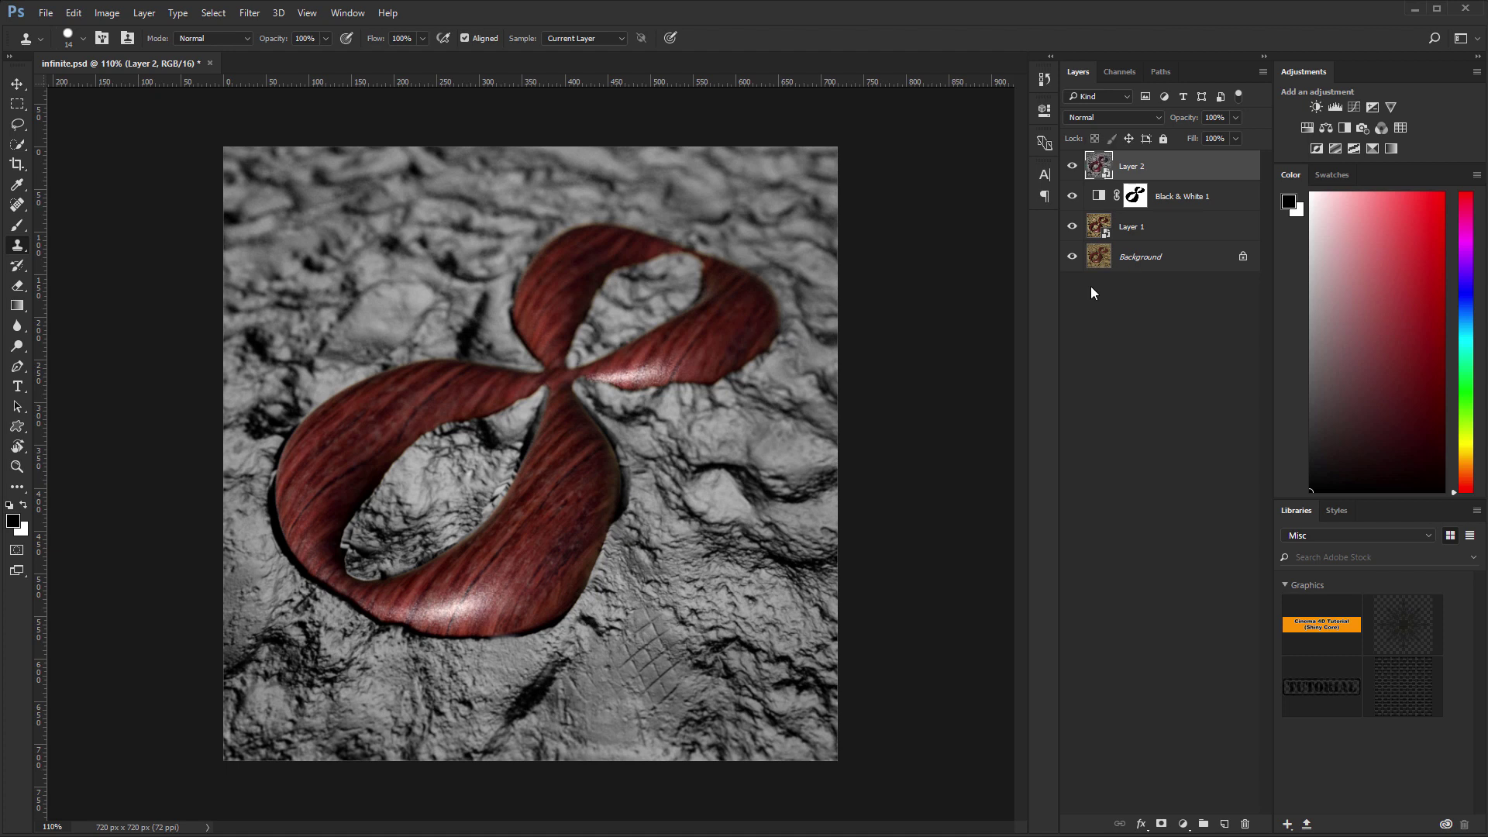
- Open the Camera Raw filter, view the preview at 100% and raise Clarity to +9
{"action": "key", "text": "shift+ctrl+a"}
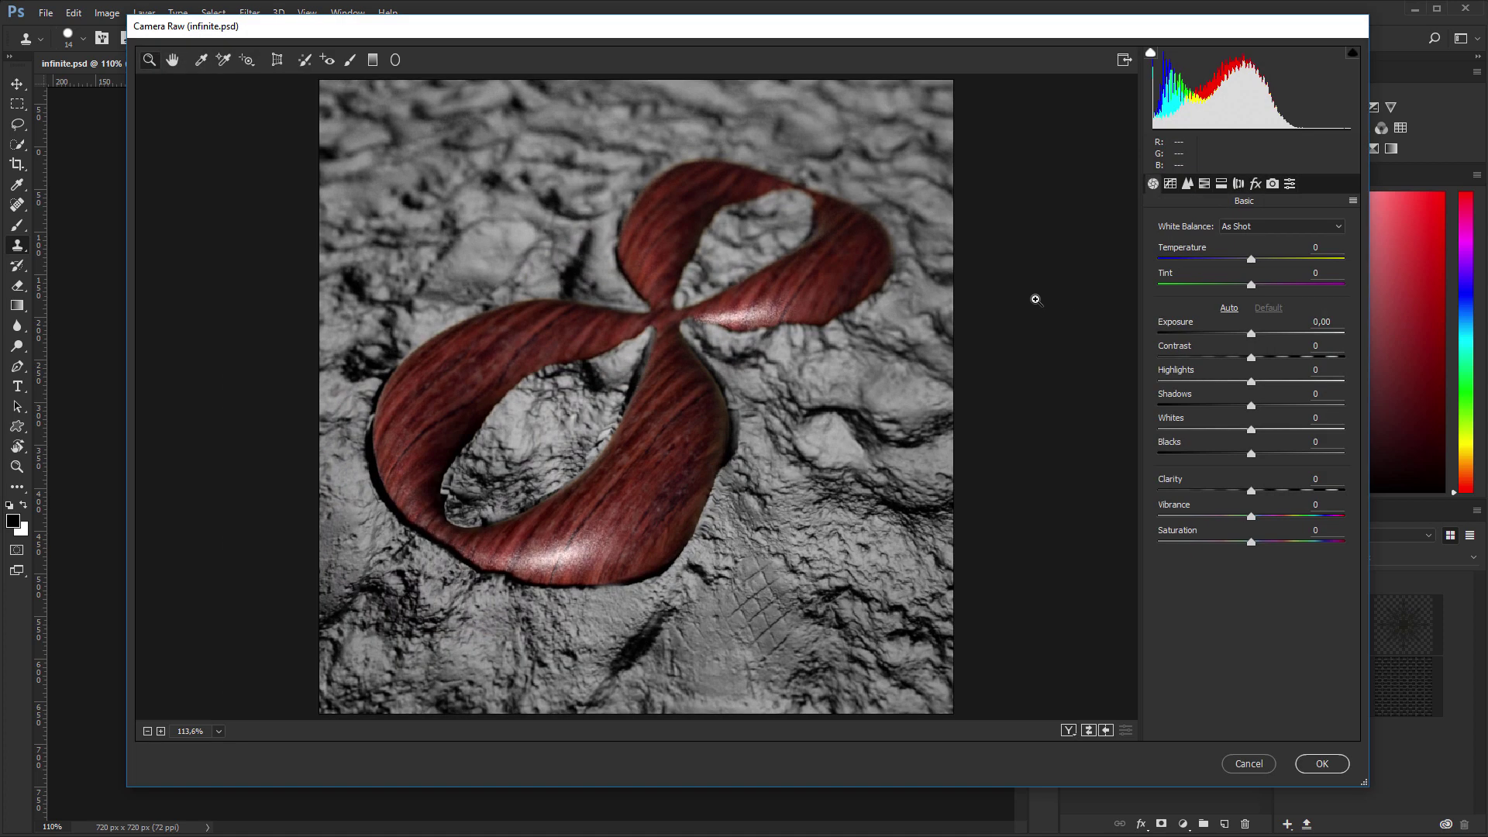
{"action": "right_click", "coordinate": [809, 324]}
{"action": "left_click", "coordinate": [844, 302]}
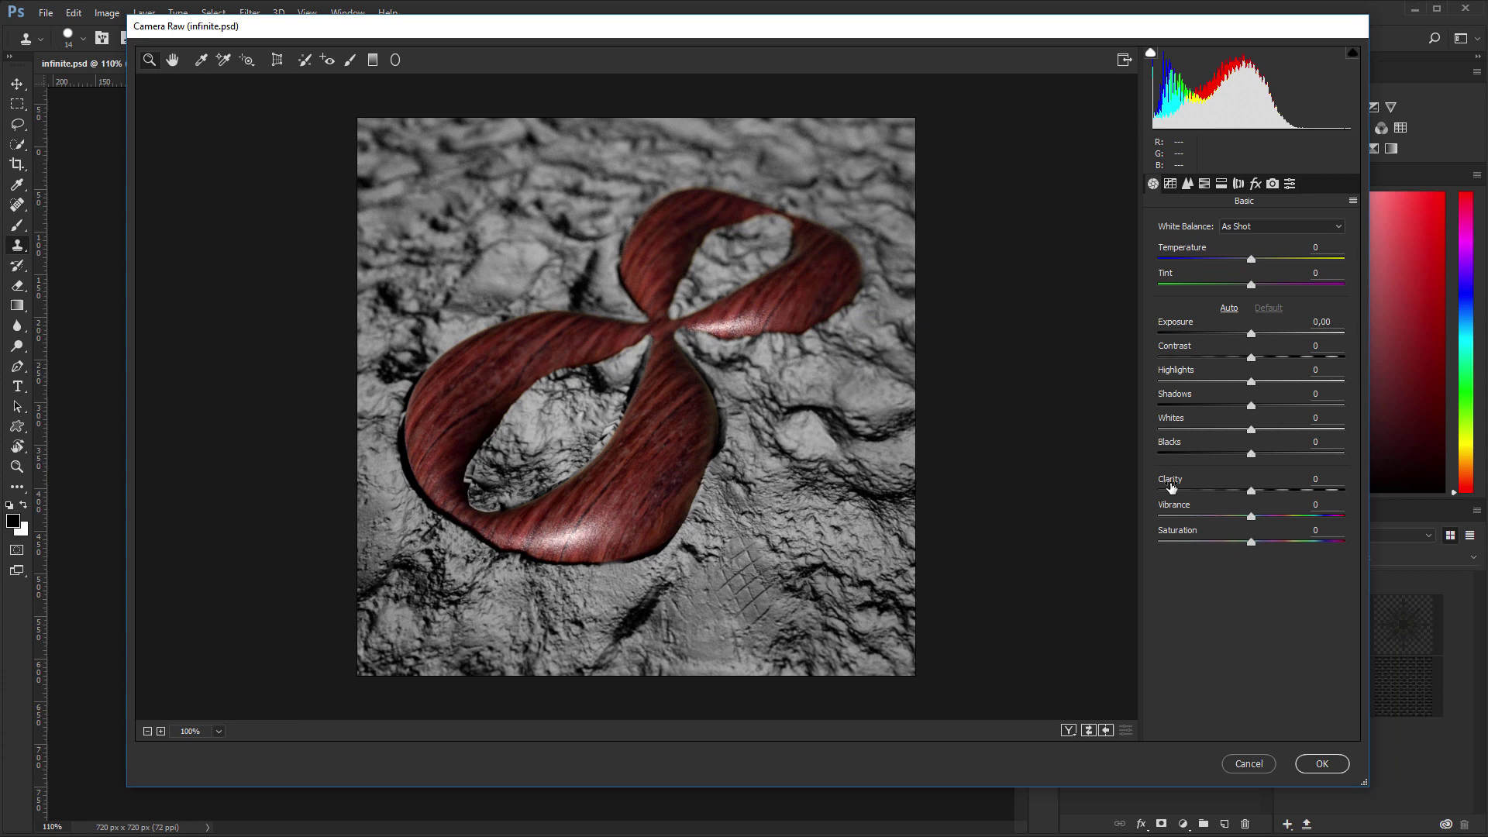
{"action": "left_click_drag", "start_coordinate": [1172, 486], "coordinate": [1179, 486]}
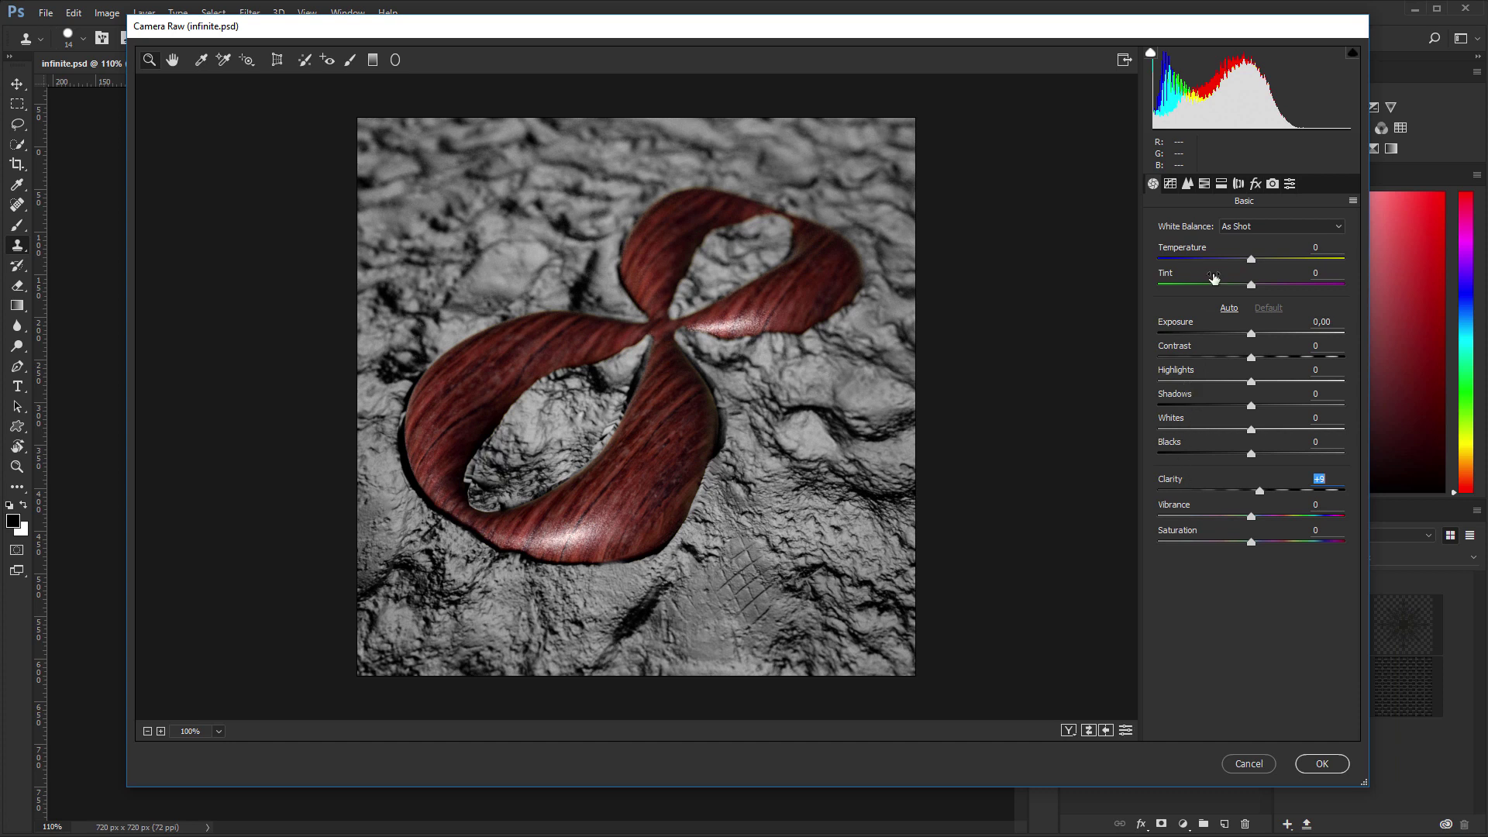
- Add a -32 post-crop vignette, raise Exposure to +0.35 and apply the filter
{"action": "left_click", "coordinate": [1256, 186]}
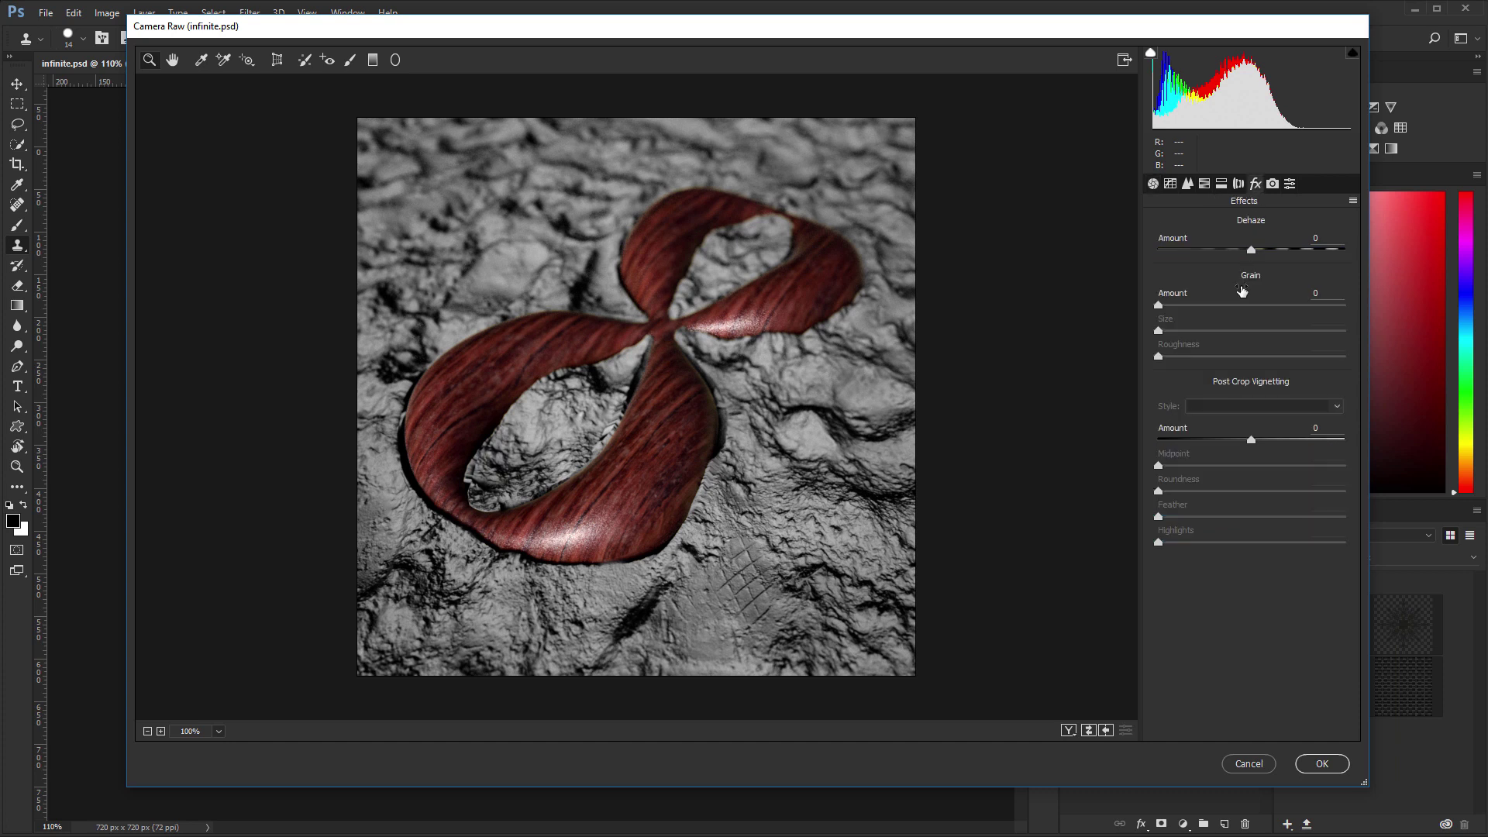
{"action": "mouse_move", "coordinate": [1186, 437]}
{"action": "left_mouse_down"}
{"action": "mouse_move", "coordinate": [1158, 436]}
{"action": "mouse_move", "coordinate": [1172, 434]}
{"action": "left_mouse_up"}
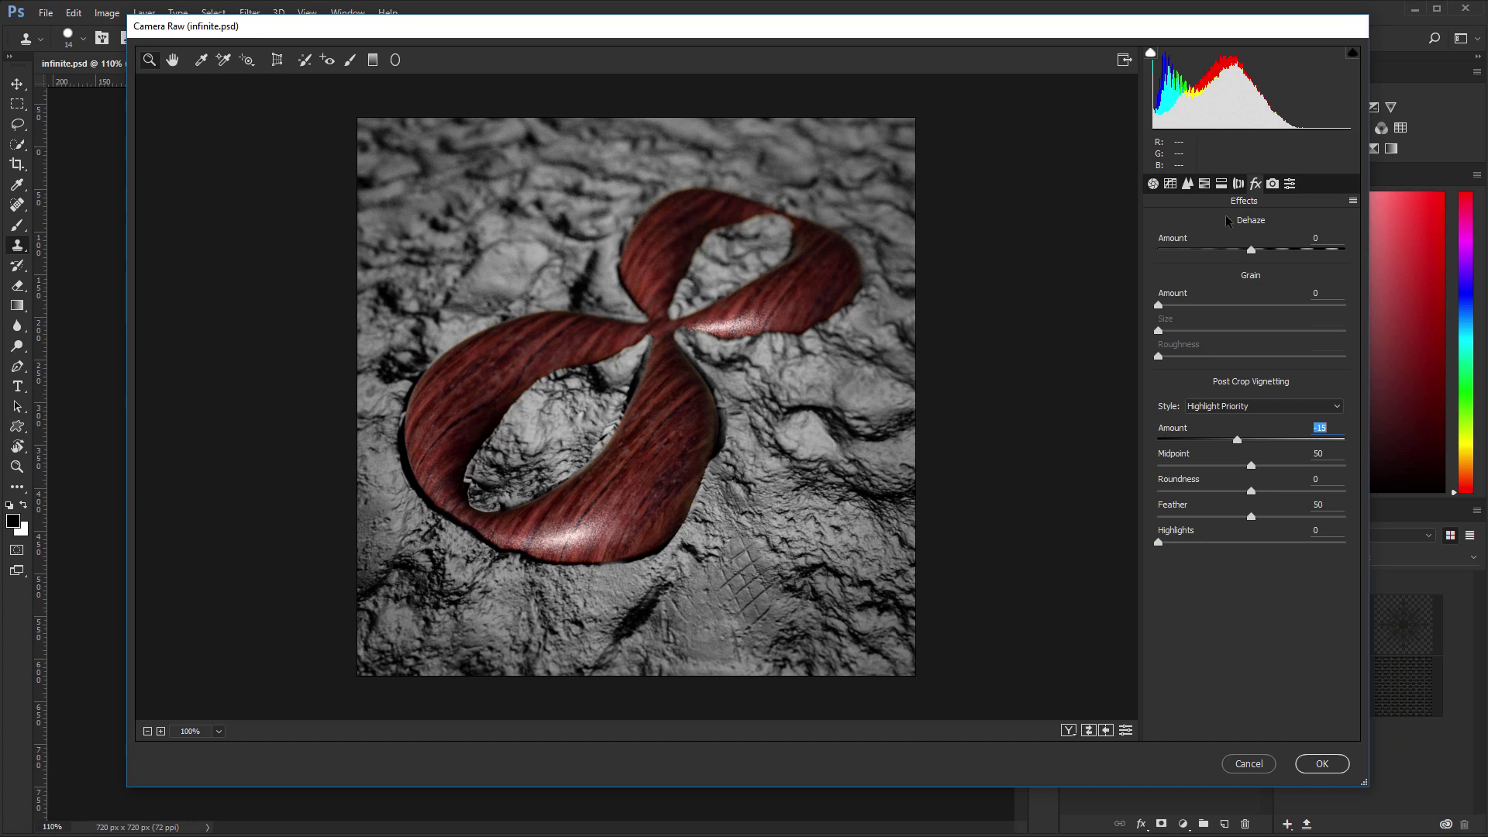
{"action": "left_click", "coordinate": [1154, 186]}
{"action": "left_click", "coordinate": [1168, 331]}
{"action": "left_click_drag", "start_coordinate": [1168, 332], "coordinate": [1172, 331]}
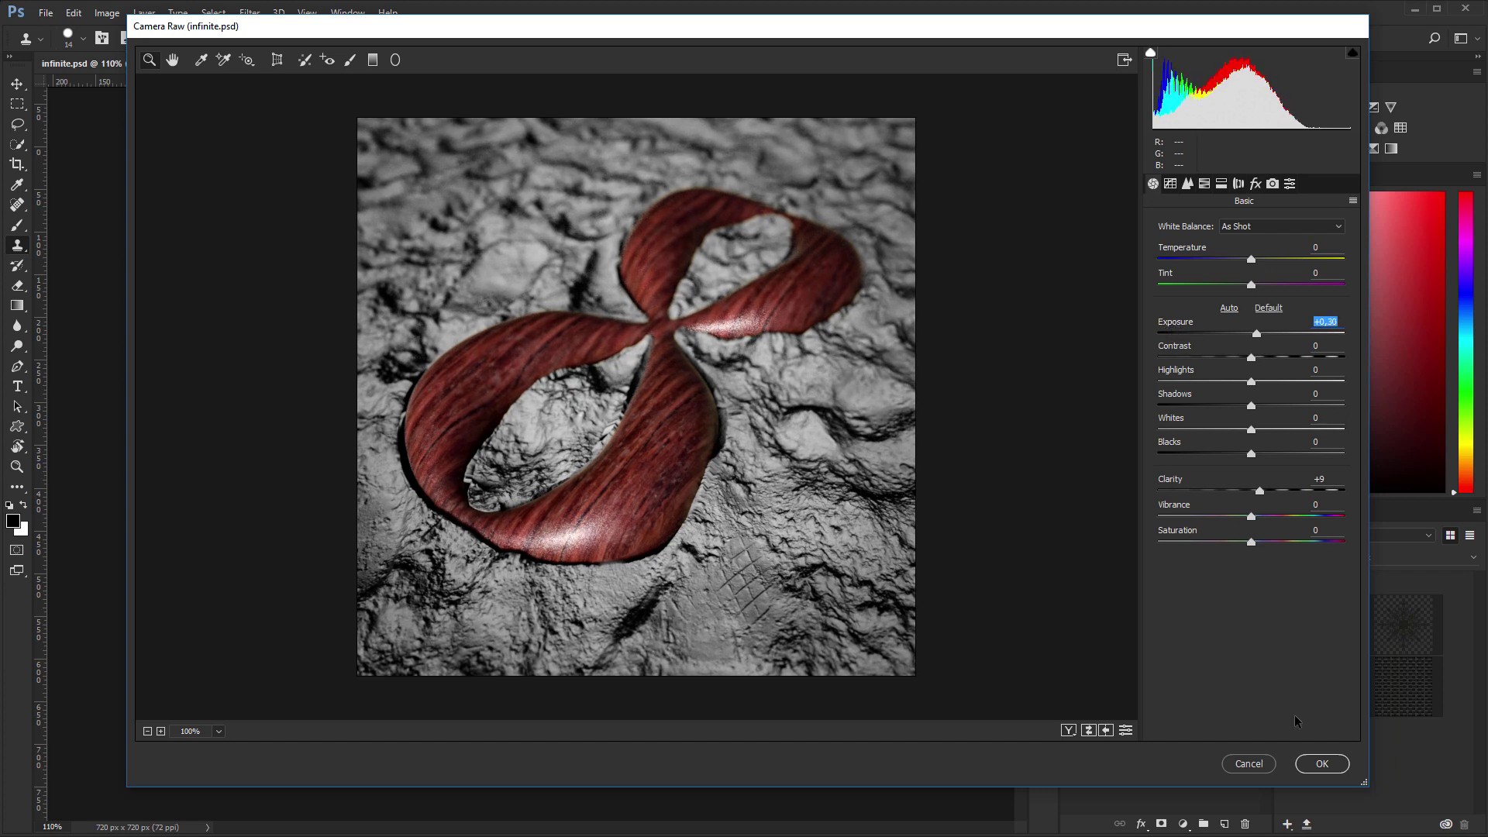
{"action": "left_click", "coordinate": [1325, 767]}
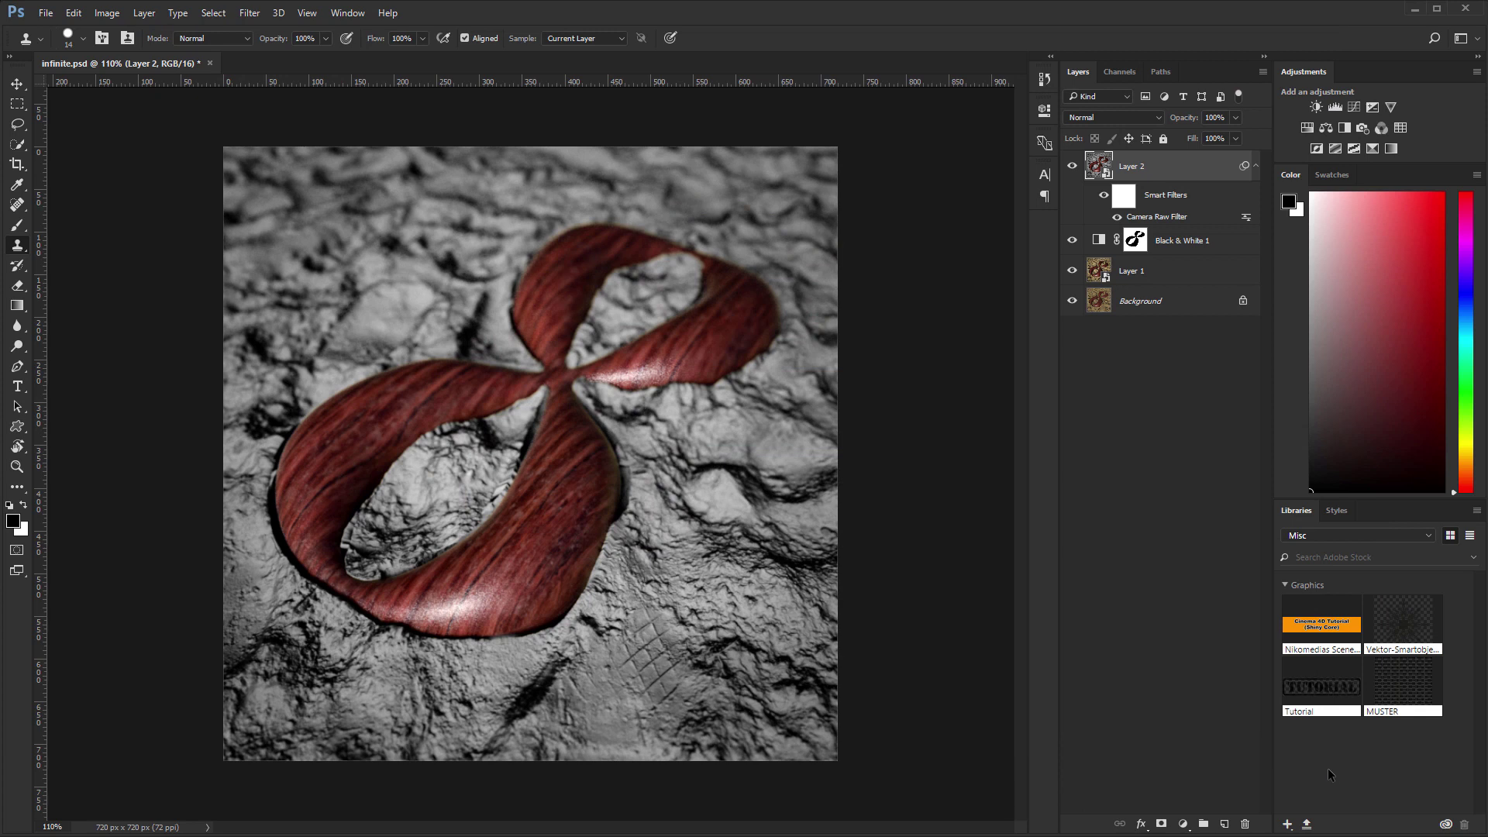
{"action": "left_click", "coordinate": [1074, 165]}
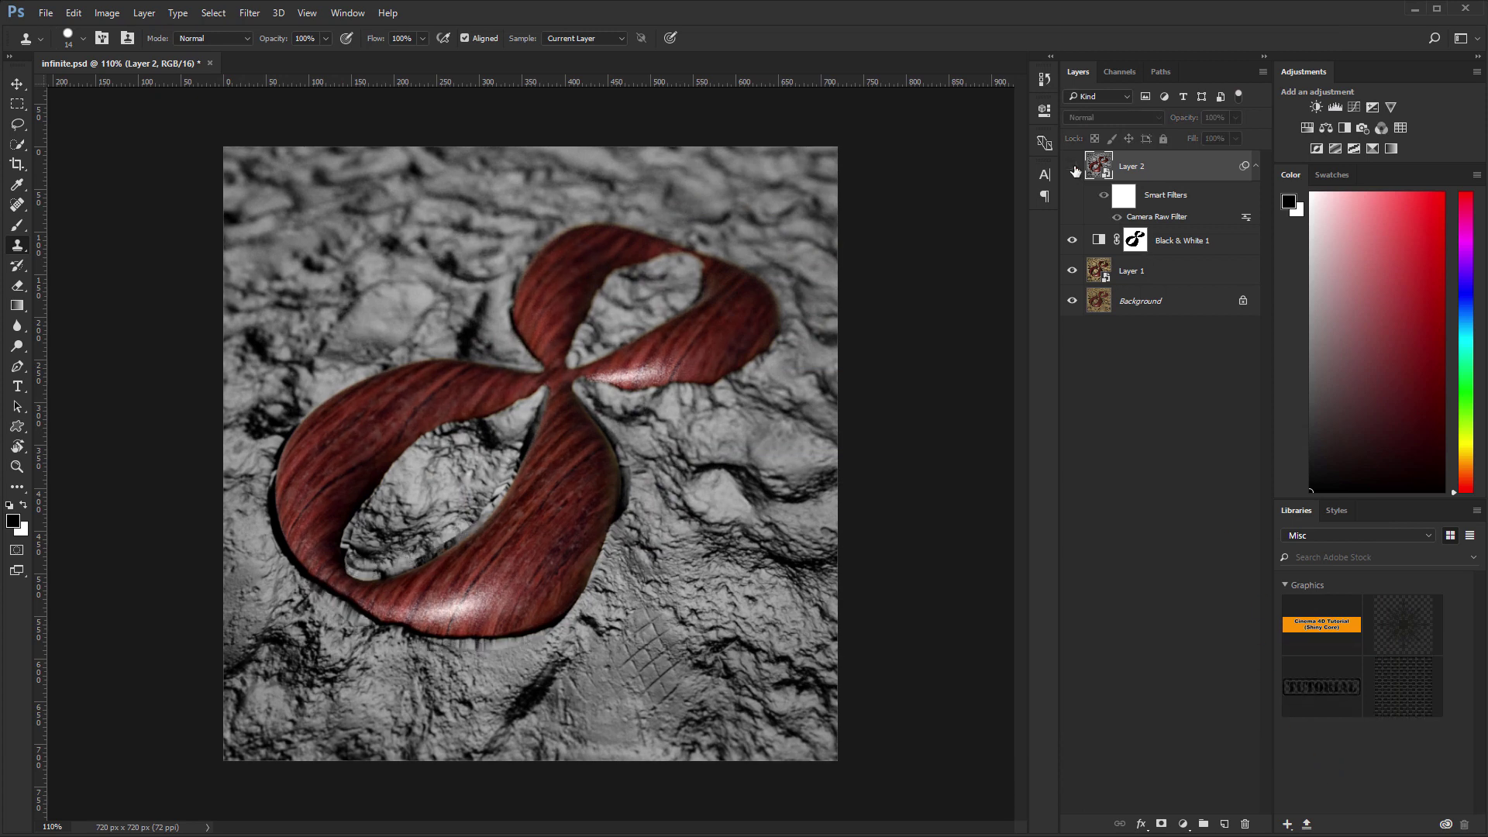
{"action": "left_click", "coordinate": [1073, 166]}
{"action": "left_click", "coordinate": [1074, 165]}
{"action": "left_click", "coordinate": [1073, 166]}
{"action": "left_click", "coordinate": [1073, 166]}
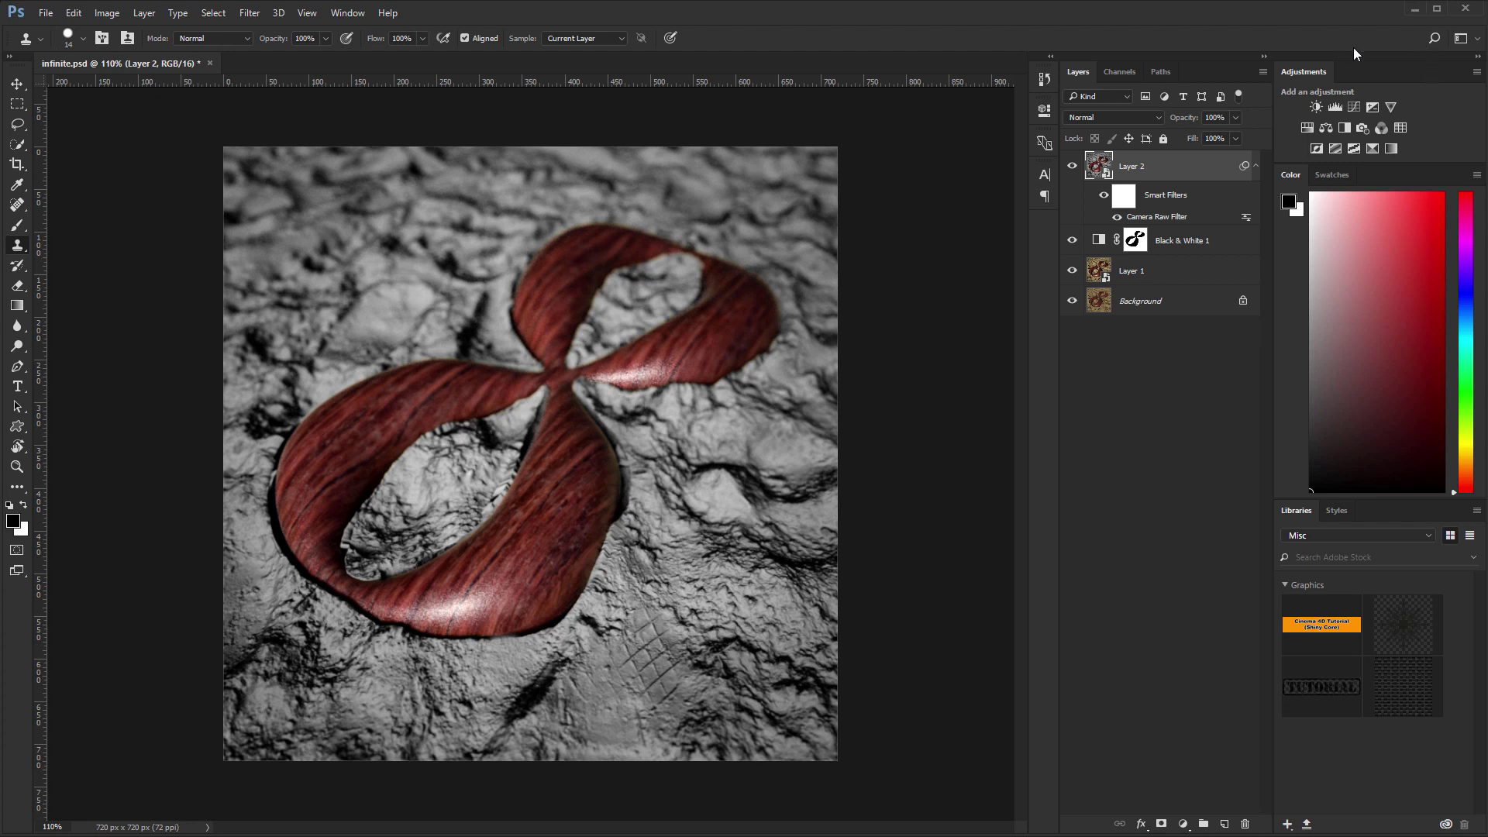
- Minimise Photoshop and Cinema 4D, then open telefonhörer.c4d from the desktop
{"action": "left_click", "coordinate": [1413, 11]}
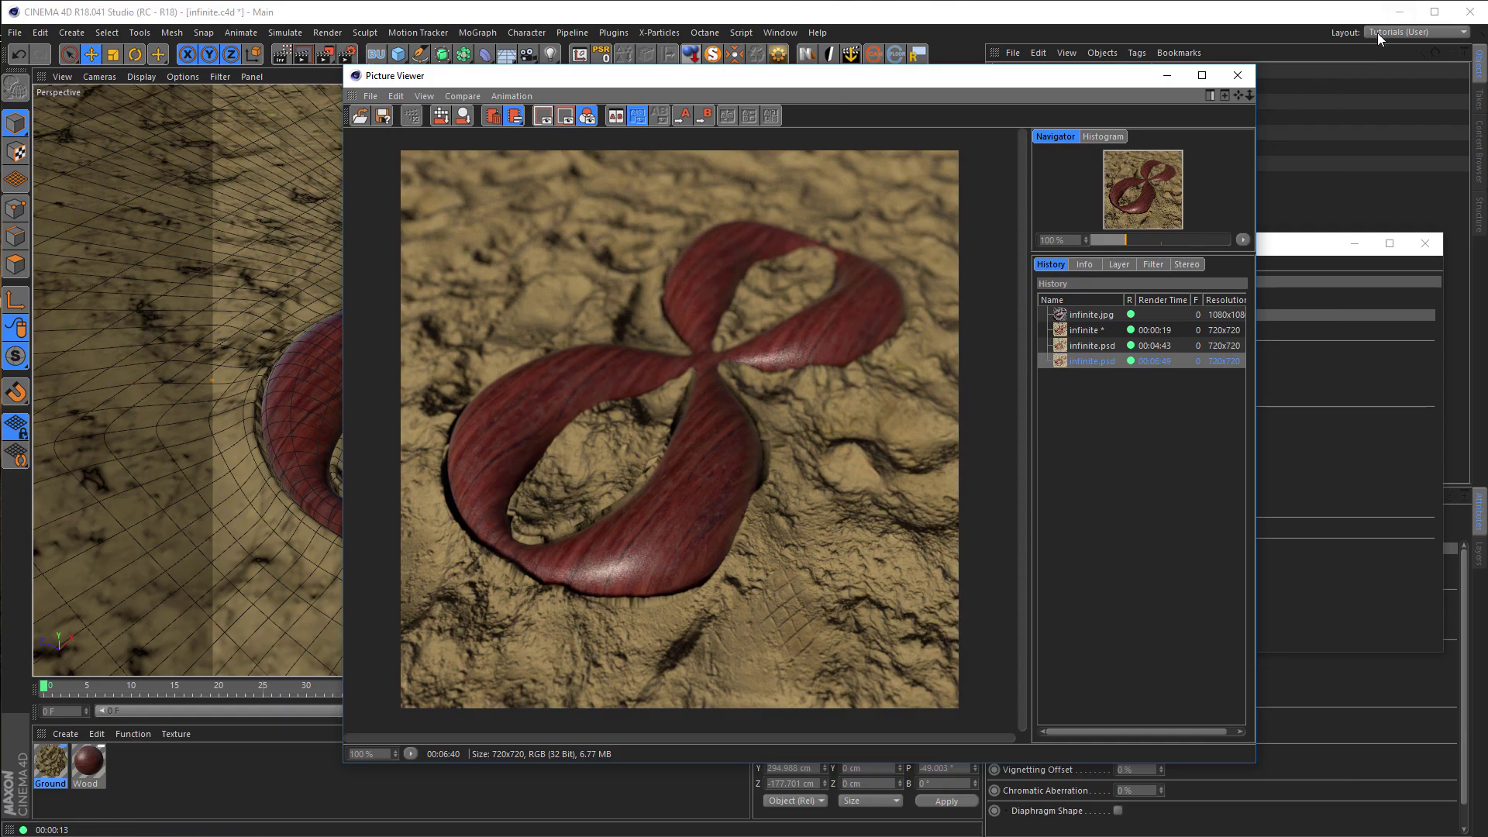
{"action": "left_click", "coordinate": [1400, 11]}
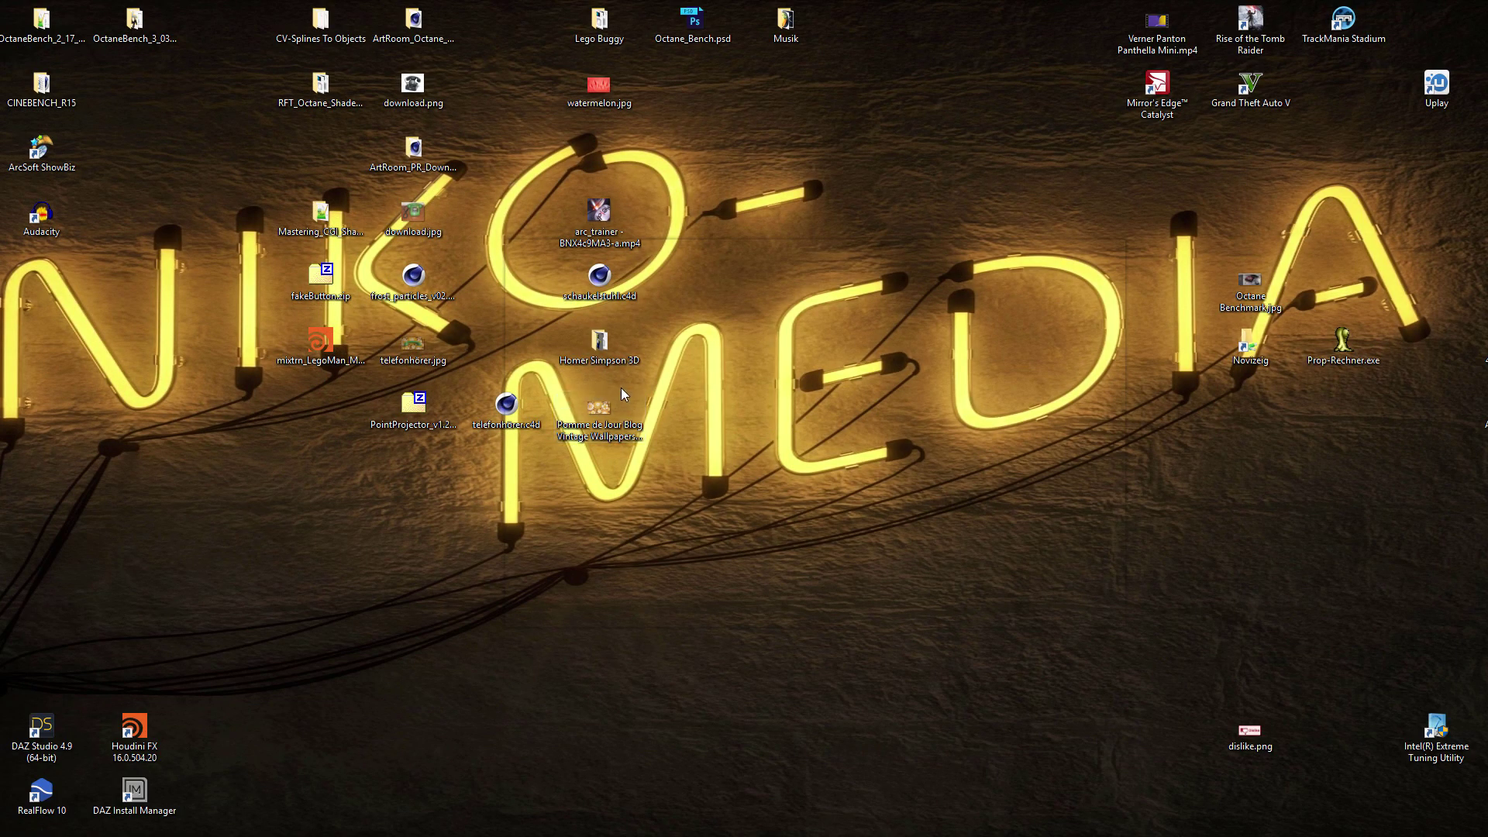
{"action": "double_click", "coordinate": [506, 407]}
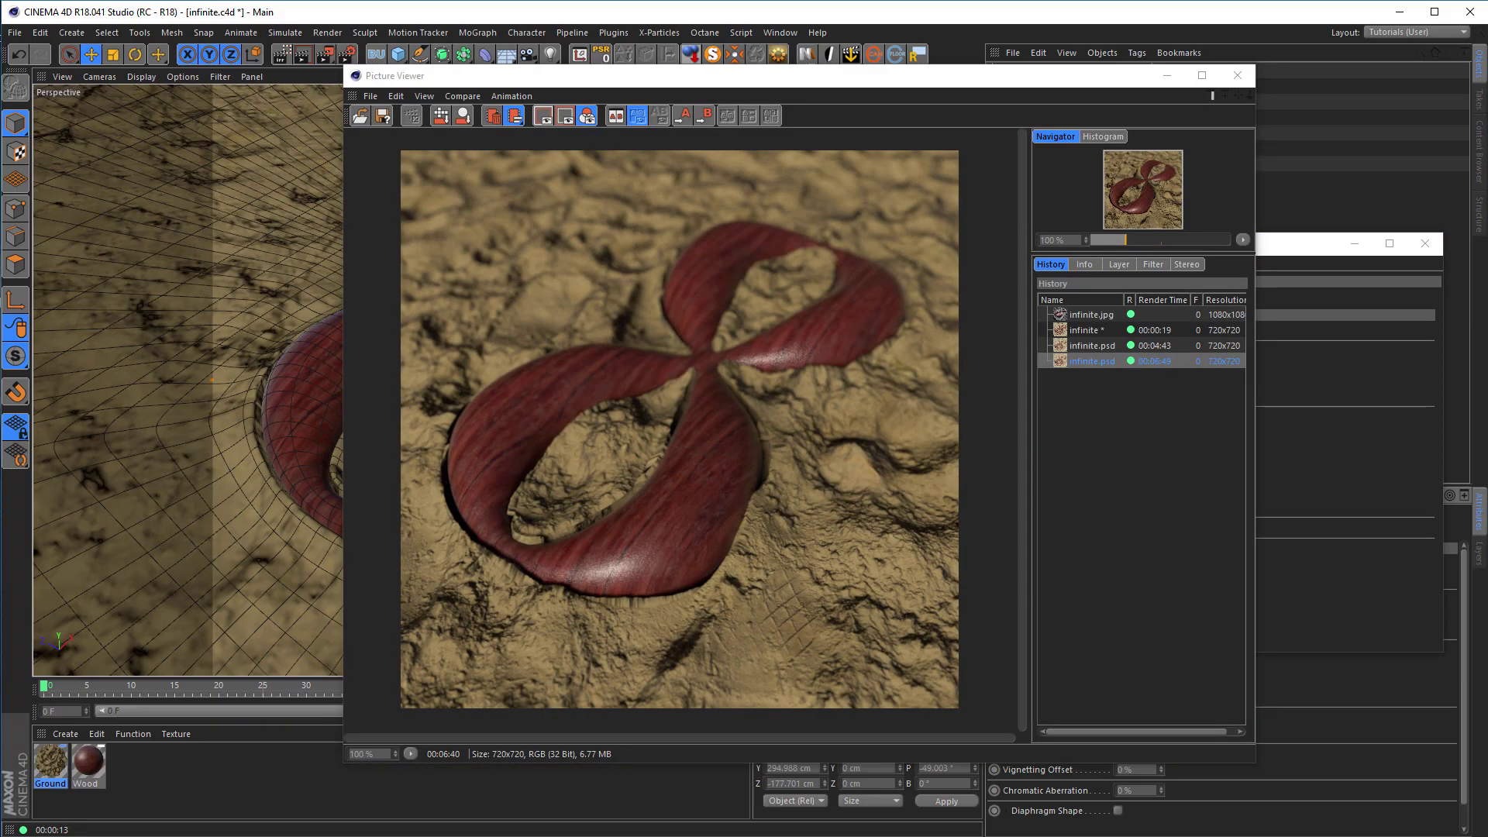
- Close the Picture Viewer and Render Settings windows, check open projects, and minimise Cinema 4D
{"action": "left_click", "coordinate": [1238, 75]}
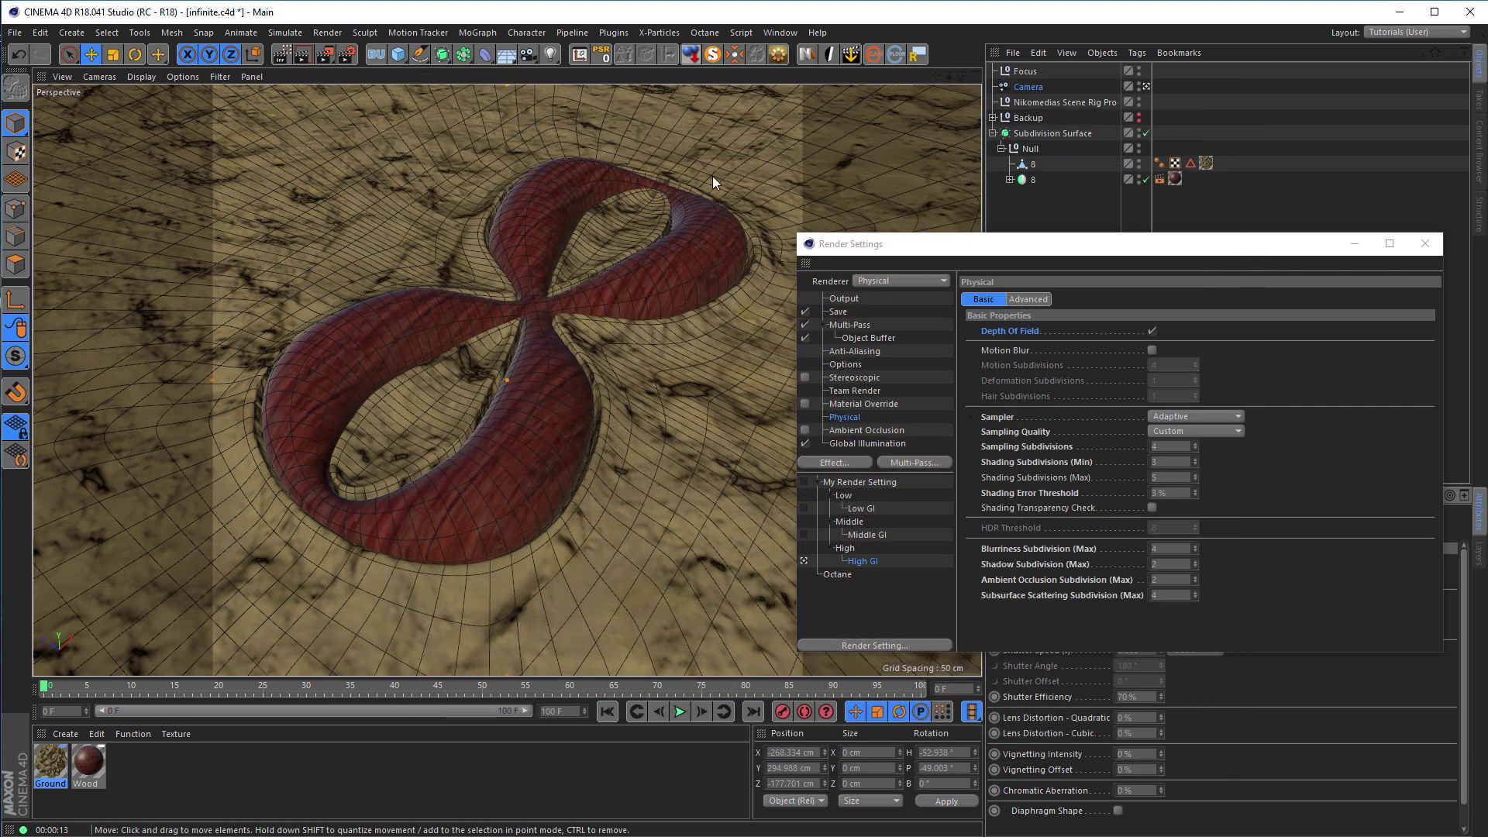
{"action": "left_click", "coordinate": [1425, 243]}
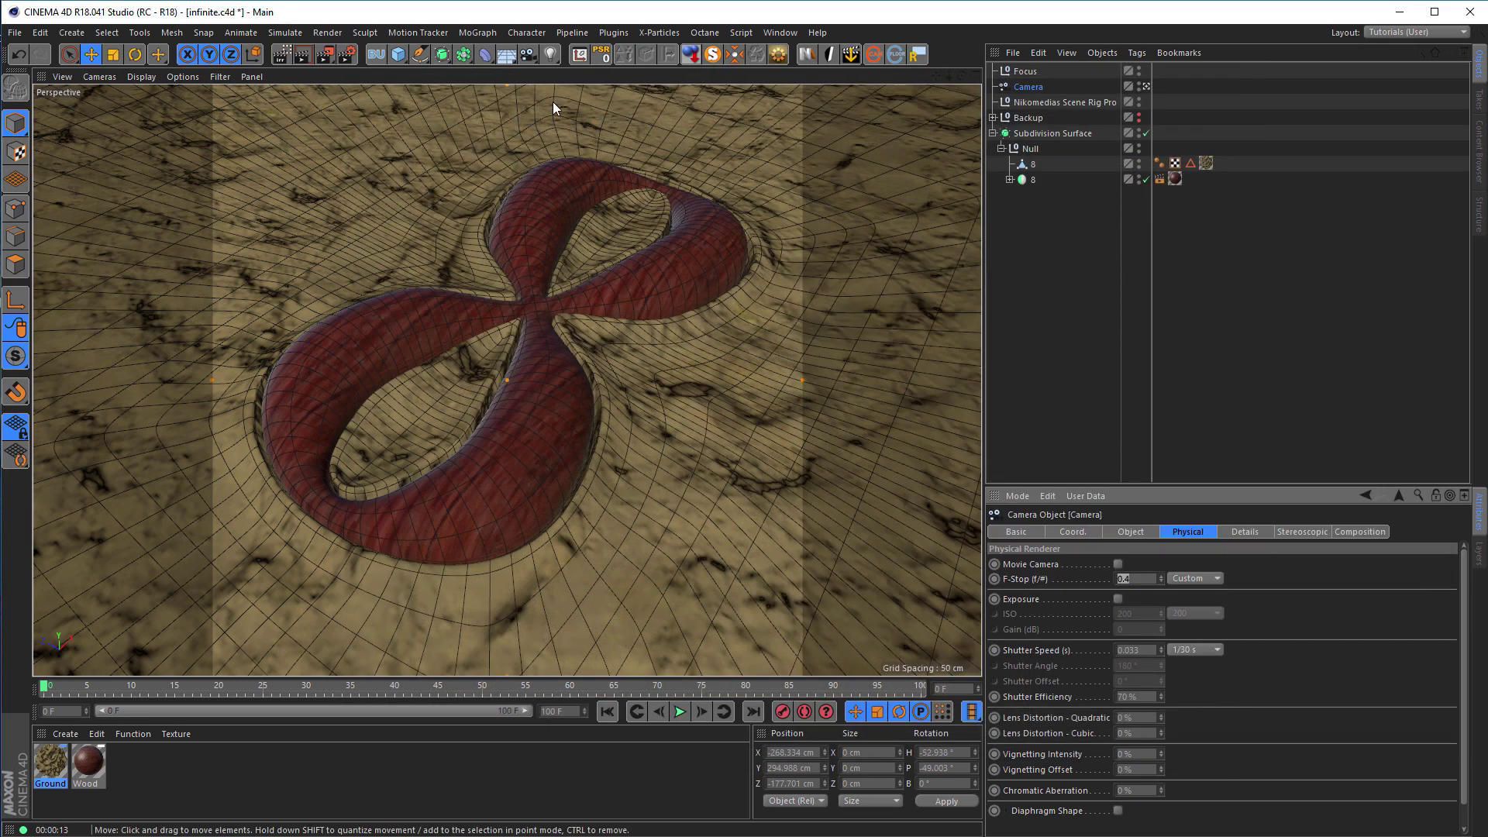
{"action": "key", "text": "v"}
{"action": "mouse_move", "coordinate": [450, 208]}
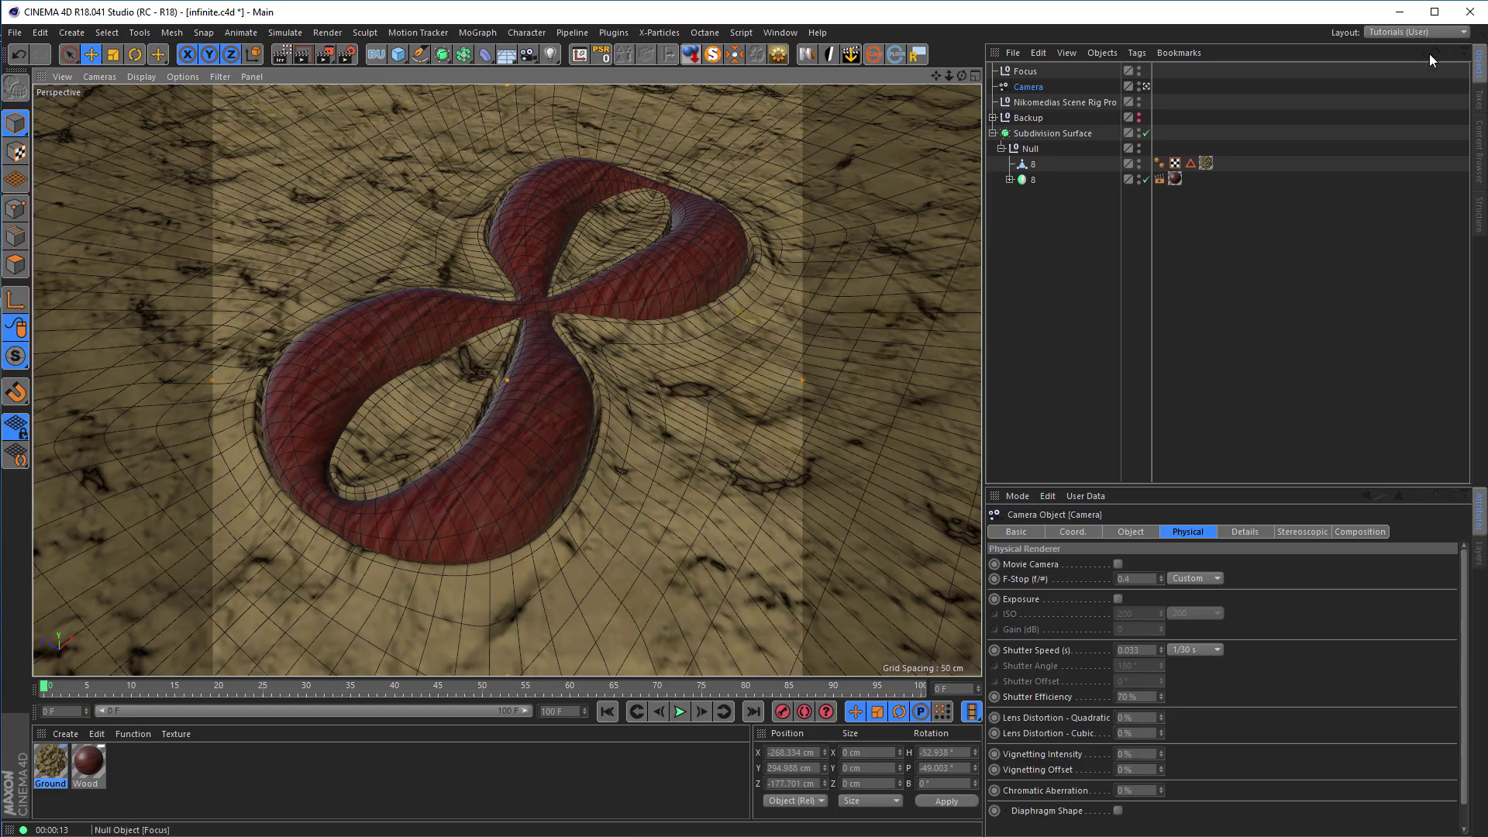
{"action": "left_click", "coordinate": [1400, 11]}
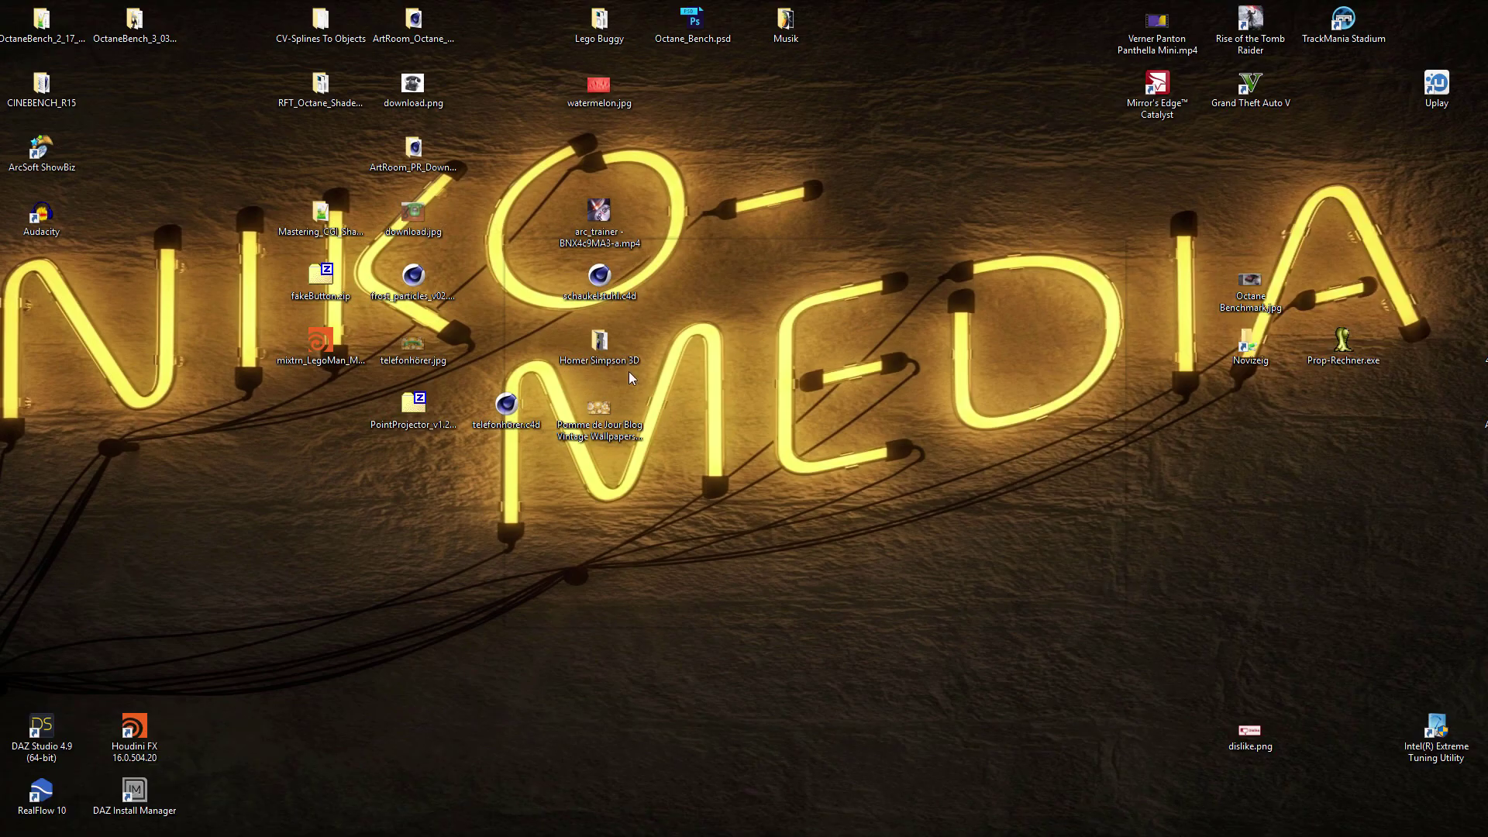
{"action": "double_click", "coordinate": [507, 407]}
- Open telefonhörer.c4d and orbit around the handset's earpiece and mouthpiece
{"action": "left_click", "coordinate": [506, 409]}
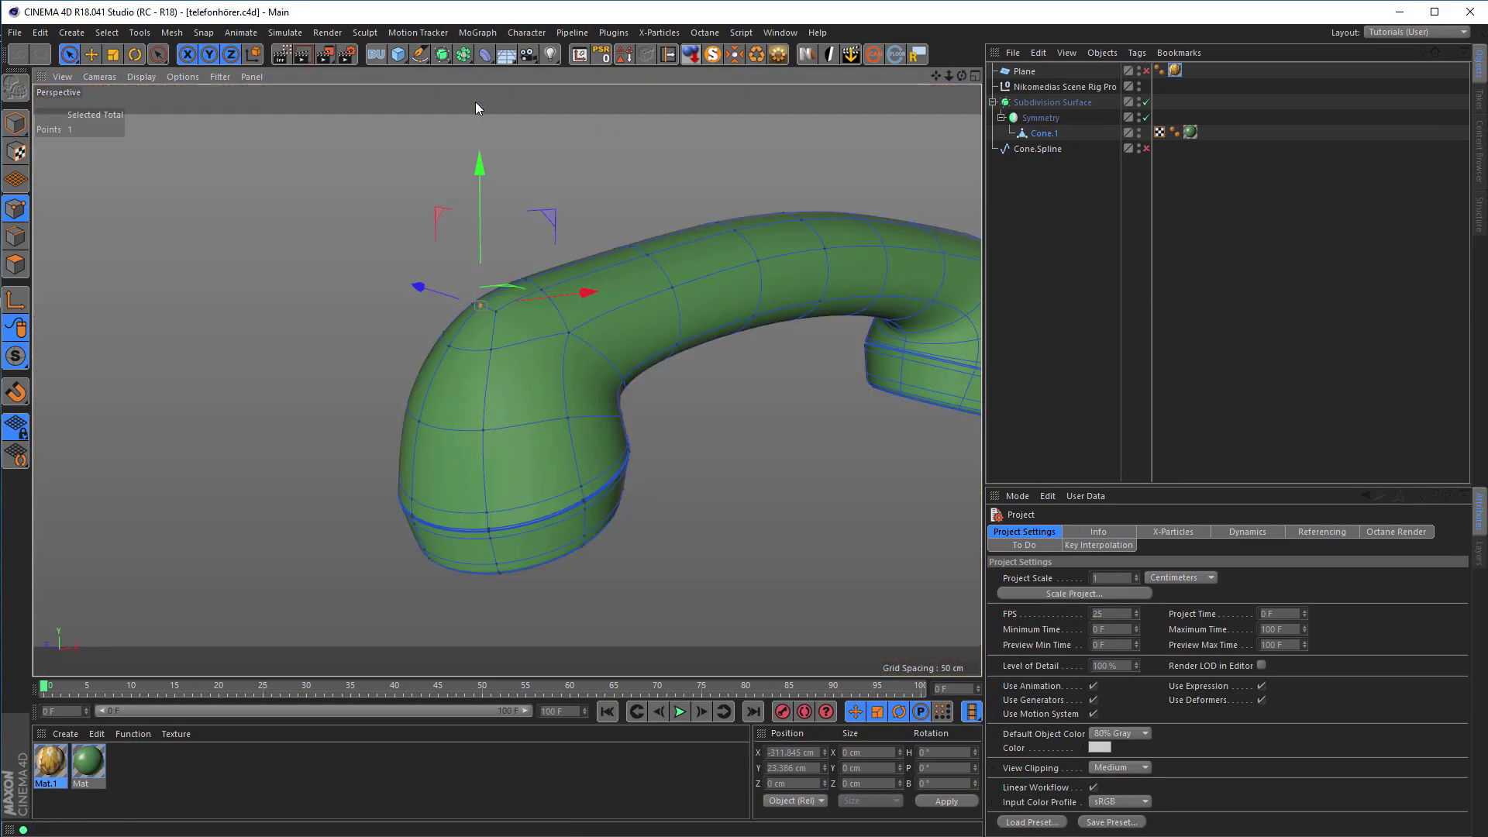
{"action": "scroll", "coordinate": [372, 280], "scroll_direction": "down", "scroll_amount": 3}
{"action": "left_click_drag", "start_coordinate": [416, 307], "coordinate": [457, 286], "text": "alt"}
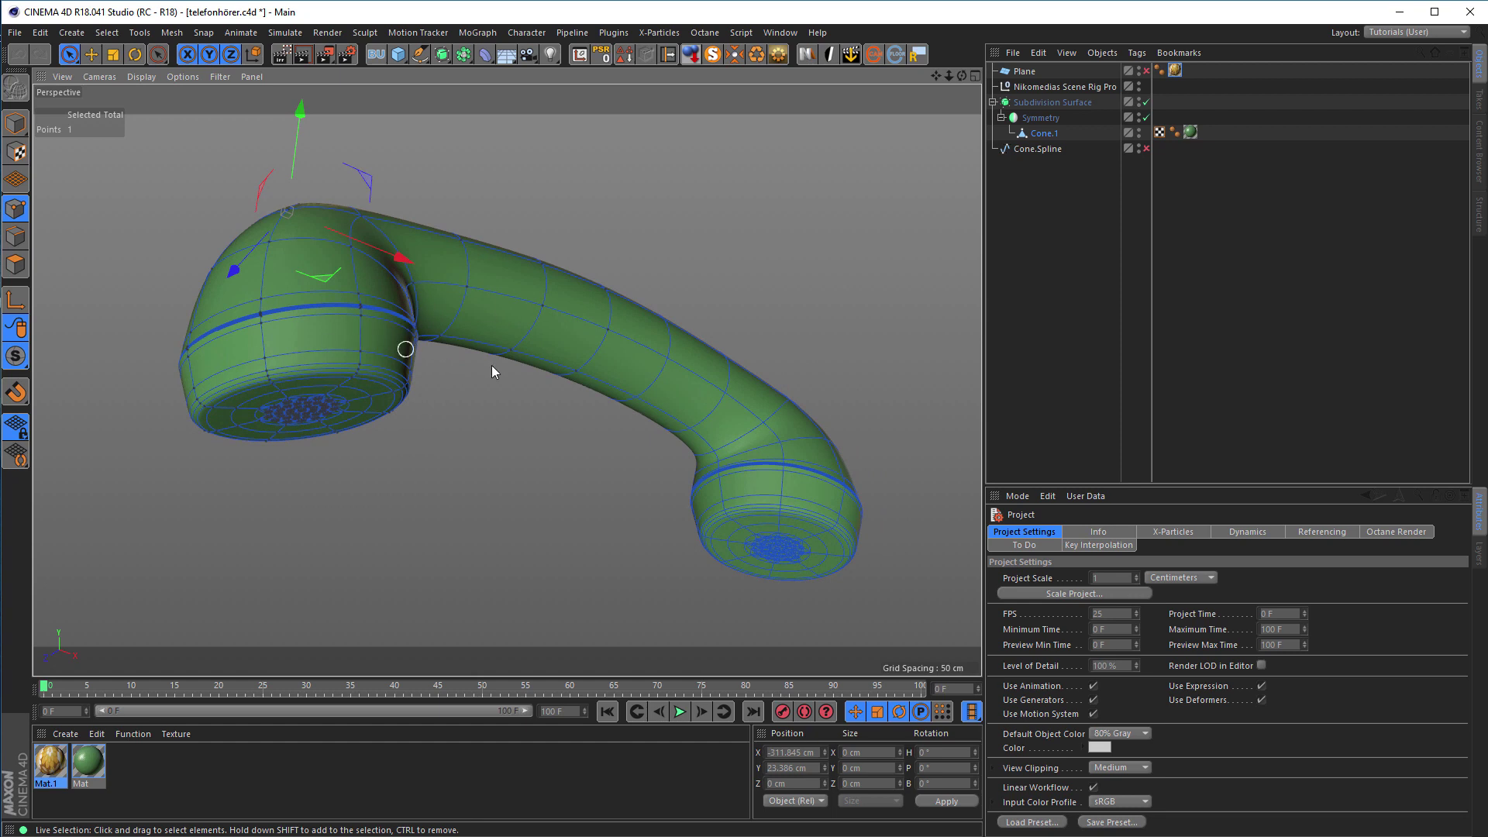
{"action": "left_click_drag", "start_coordinate": [364, 307], "coordinate": [385, 397], "text": "alt"}
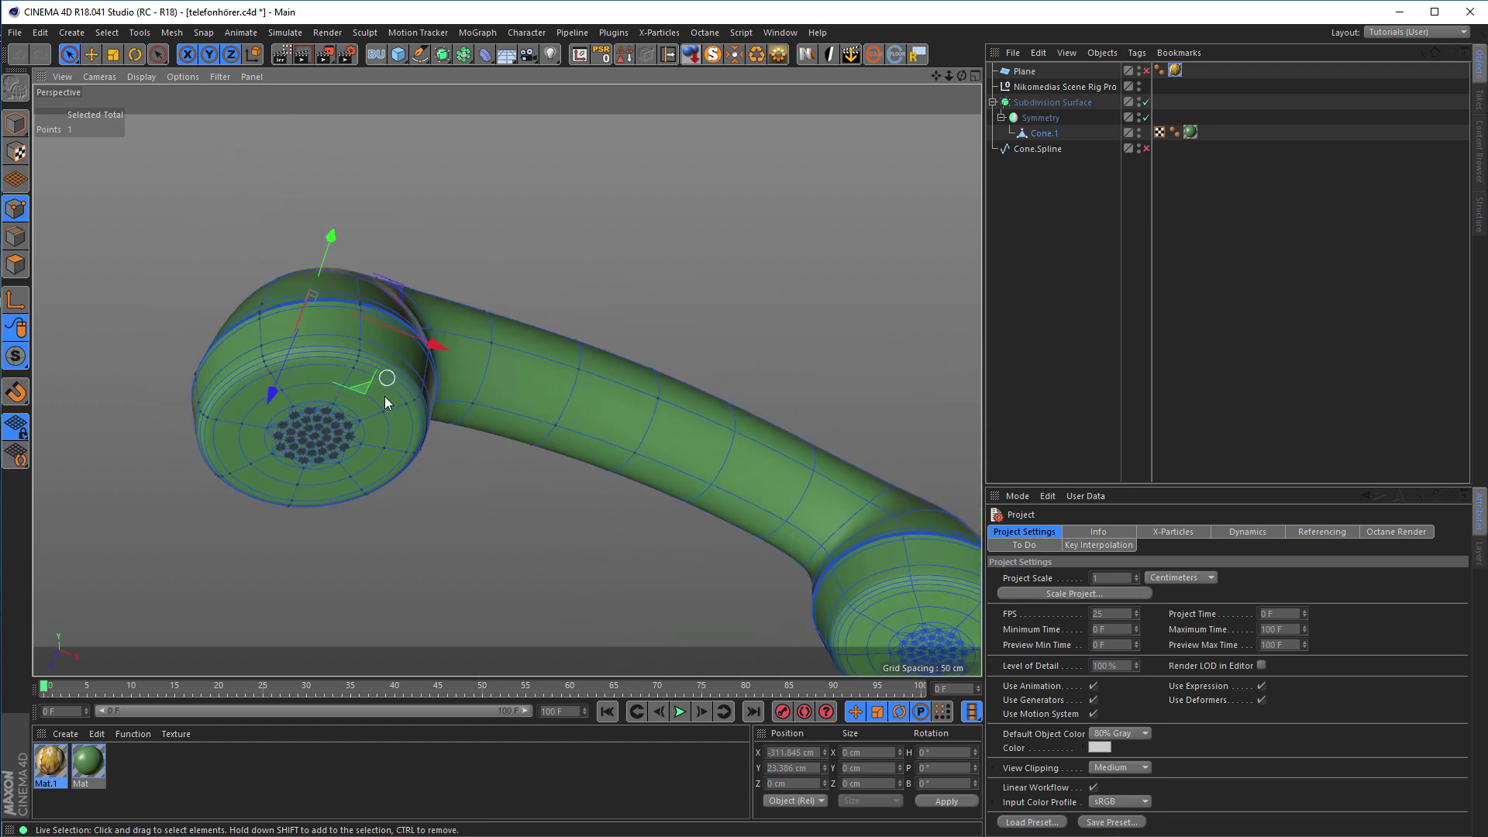
{"action": "left_click", "coordinate": [652, 299]}
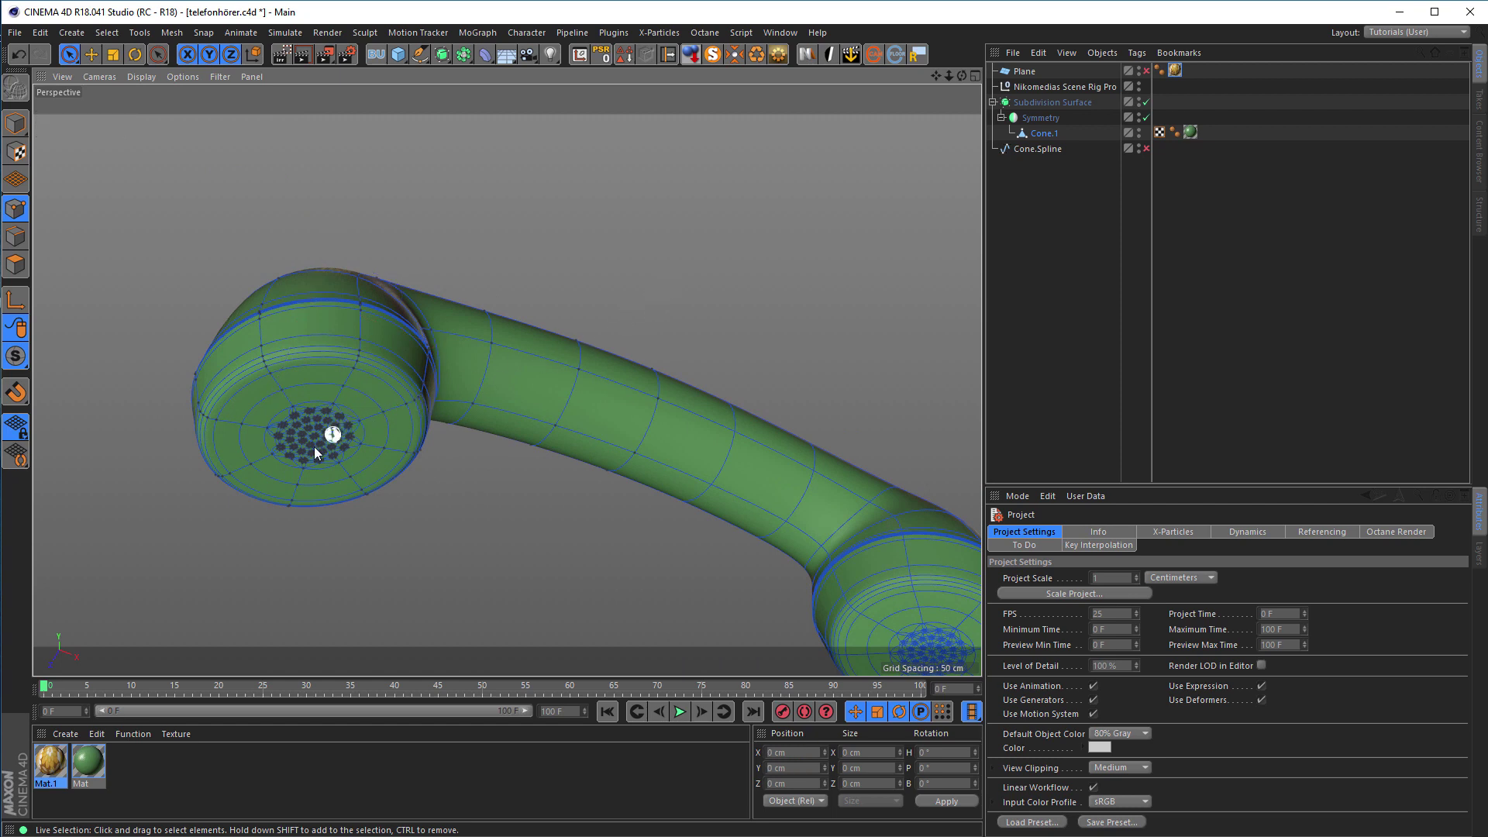
- In Model mode, zoom into the earpiece holes, zoom out, then return to infinite.c4d
{"action": "left_click", "coordinate": [15, 123]}
{"action": "left_click_drag", "start_coordinate": [276, 407], "coordinate": [420, 440], "text": "alt"}
{"action": "right_click_drag", "start_coordinate": [420, 440], "coordinate": [627, 381], "text": "alt"}
{"action": "scroll", "coordinate": [628, 387], "scroll_direction": "down", "scroll_amount": 5}
{"action": "left_click_drag", "start_coordinate": [621, 383], "coordinate": [457, 307], "text": "alt"}
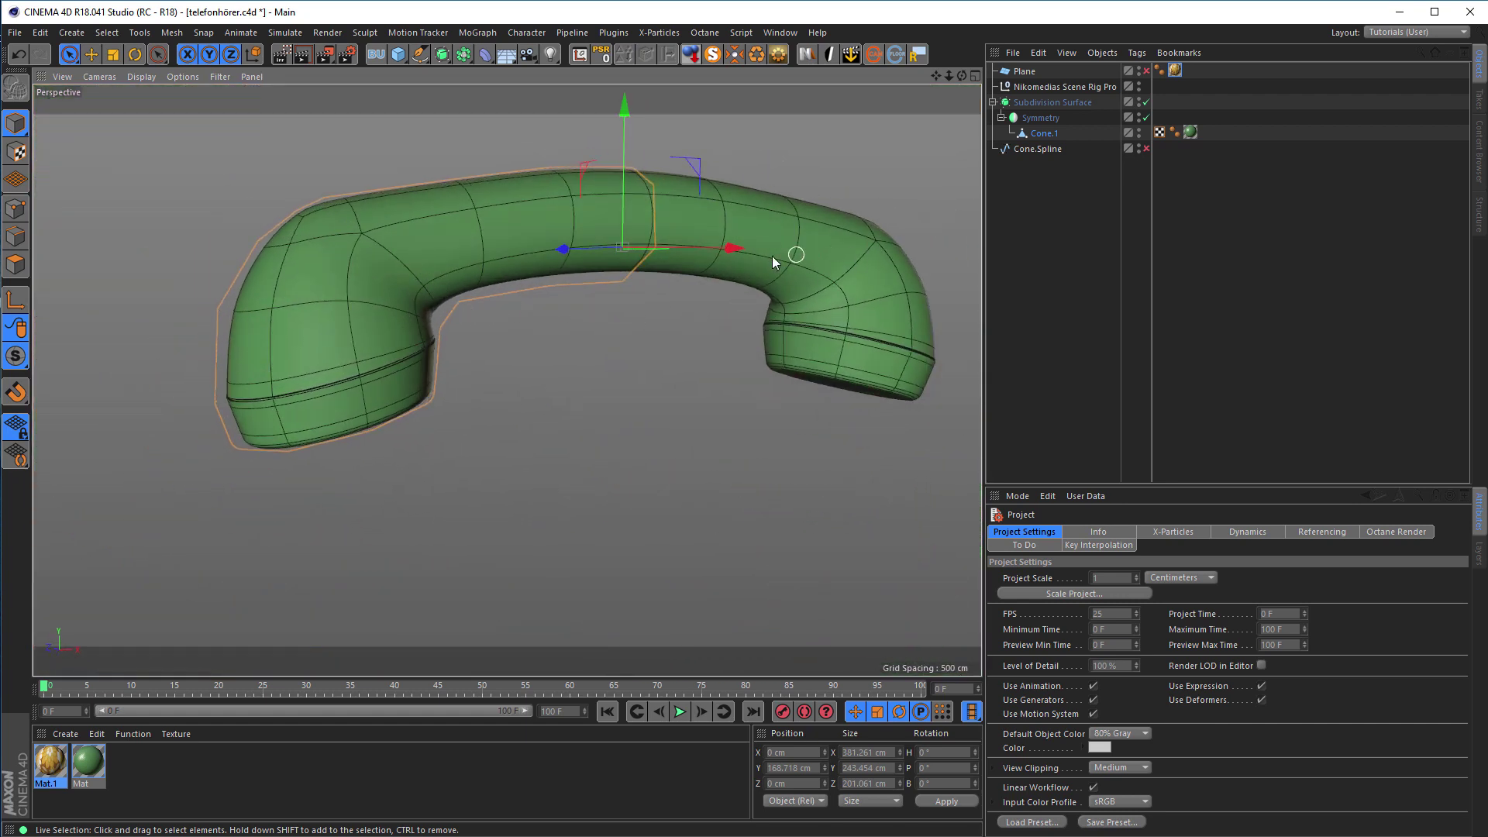
{"action": "key", "text": "v"}
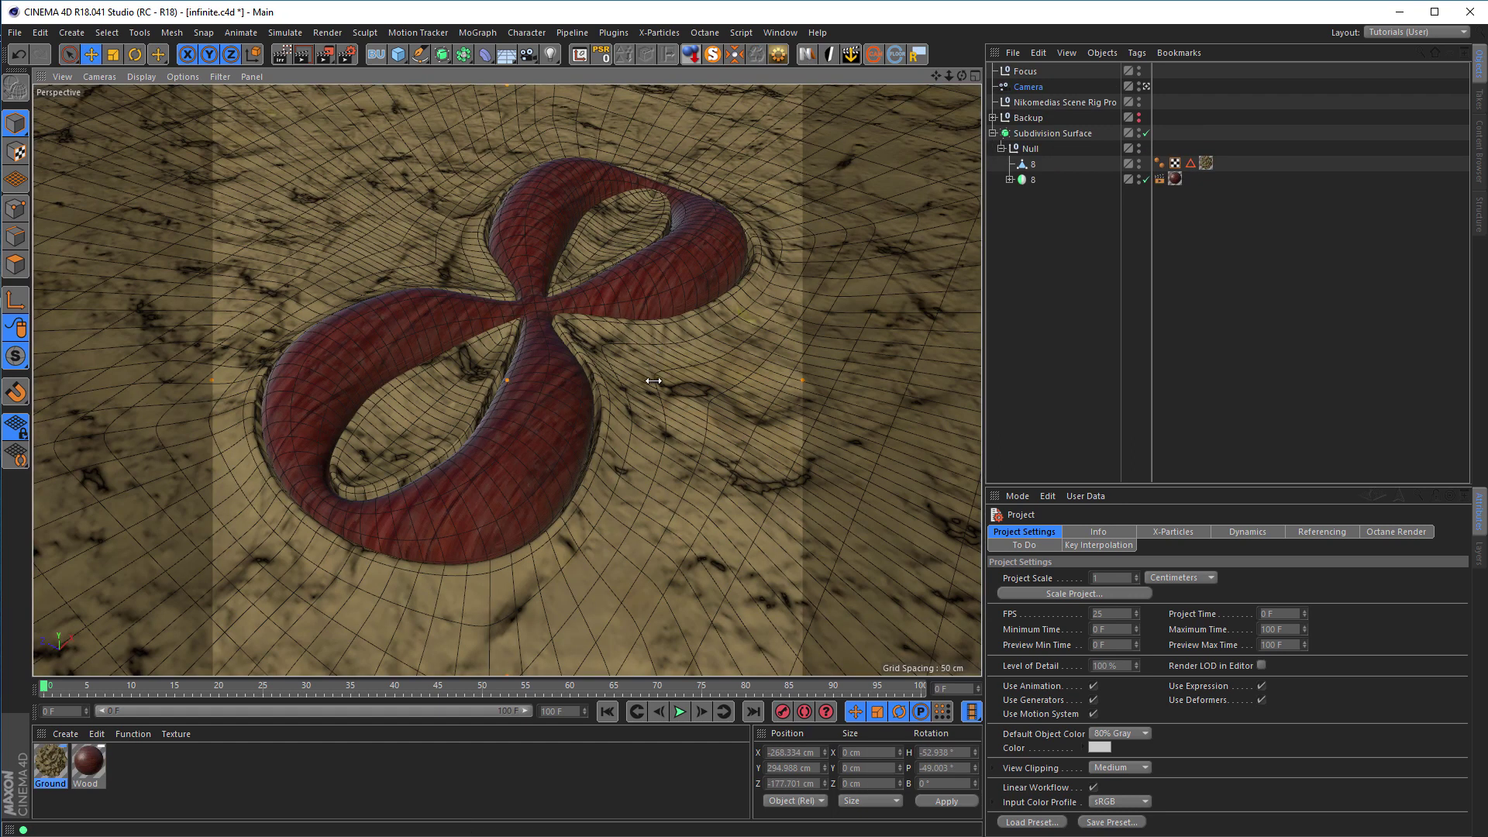